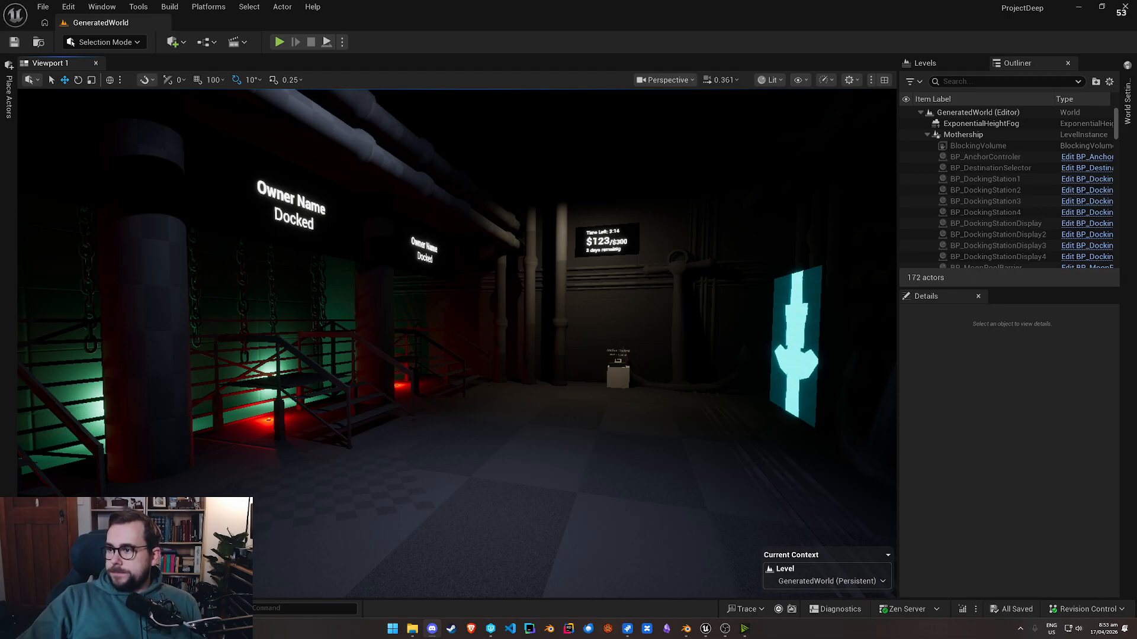
{"action": "left_click_drag", "start_coordinate": [1136, 195], "coordinate": [450, 188]}
{"action": "left_click_drag", "start_coordinate": [558, 481], "coordinate": [450, 473]}
{"action": "key", "text": "ctrl+c"}
{"action": "left_click", "coordinate": [471, 544]}
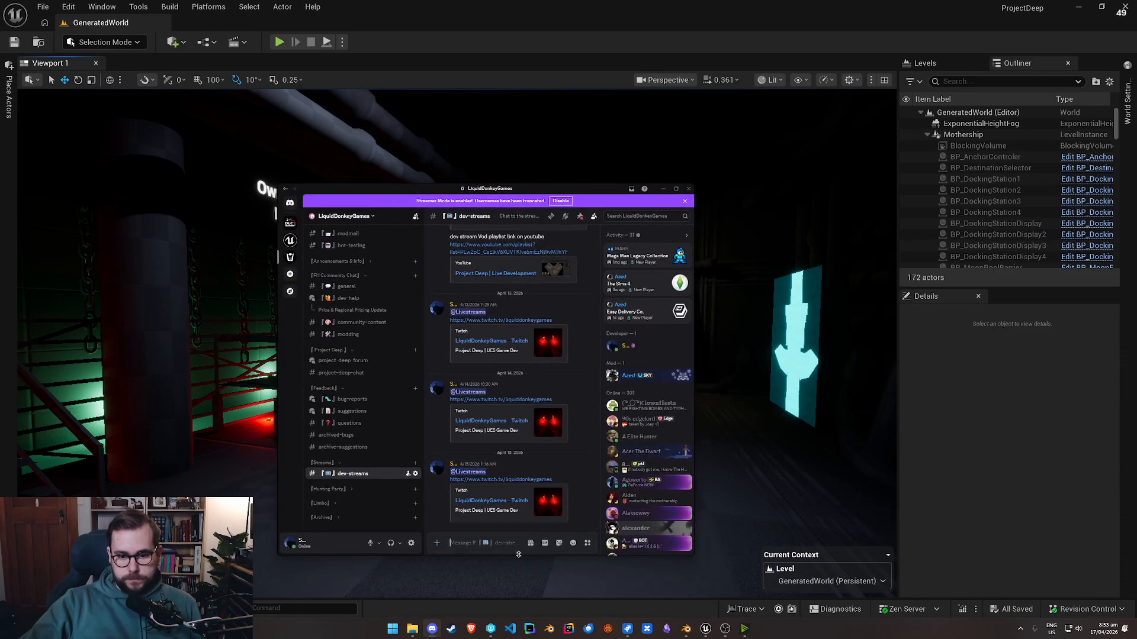
{"action": "key", "text": "ctrl+v"}
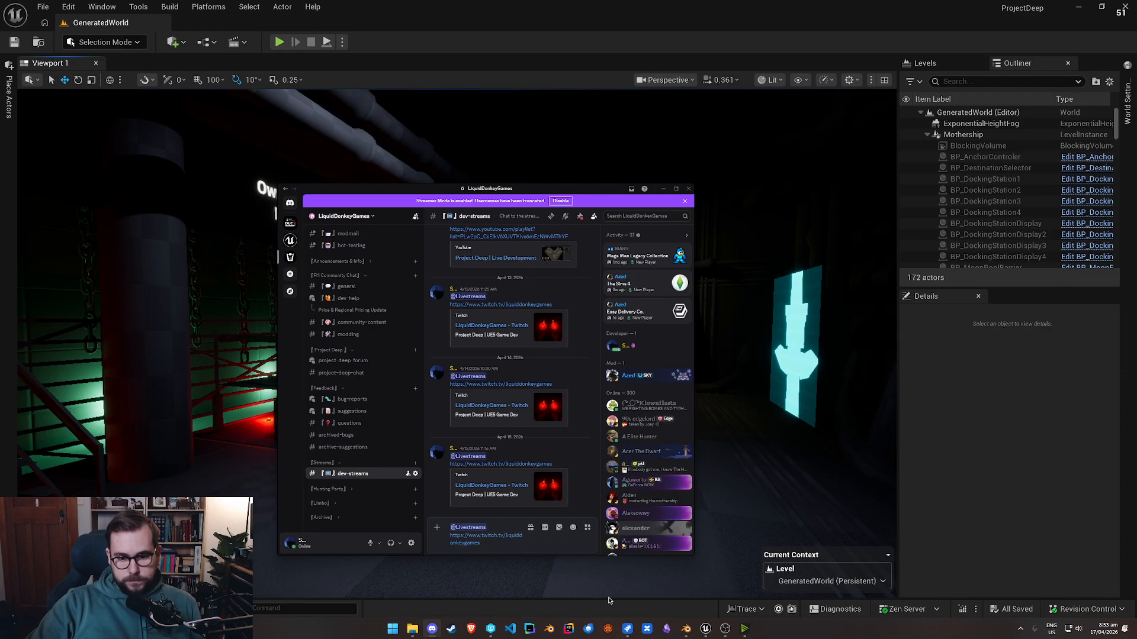
{"action": "key", "text": "Return"}
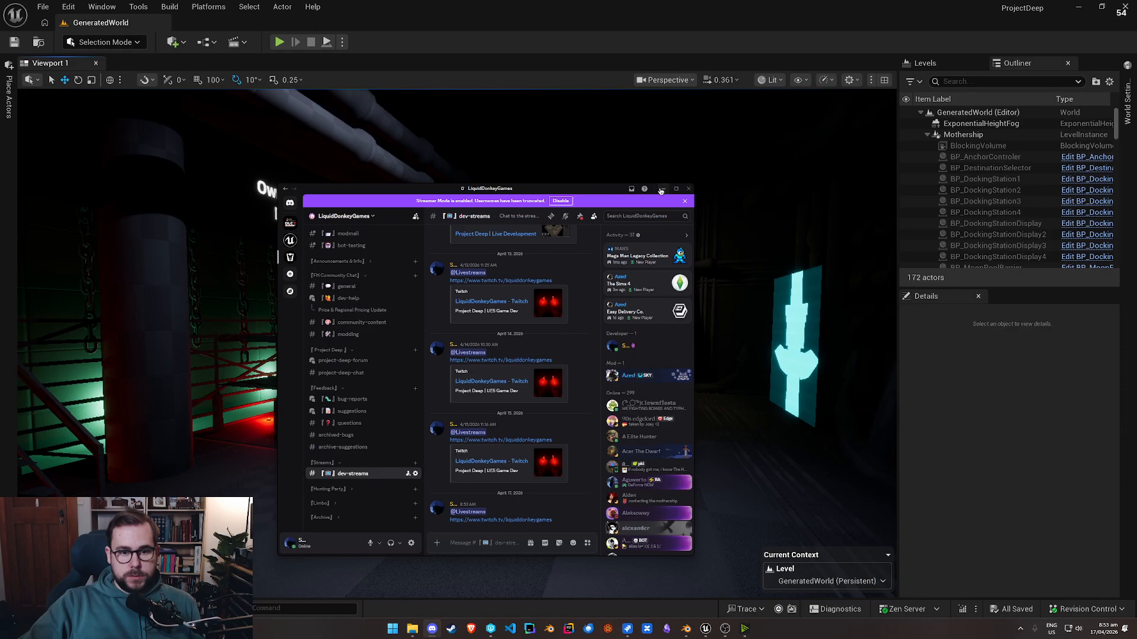
{"action": "left_click", "coordinate": [661, 189]}
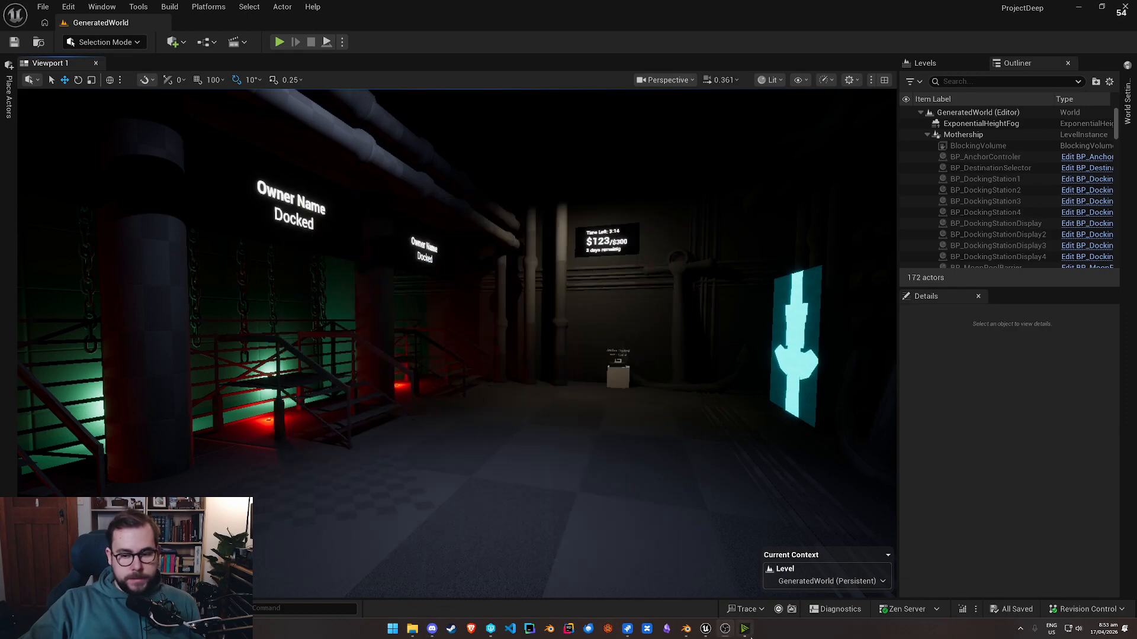
Step: Switch to Jira to view the Project Deep (Game) backlog and the Global Market work item, then return to the level
{"action": "left_click", "coordinate": [627, 629]}
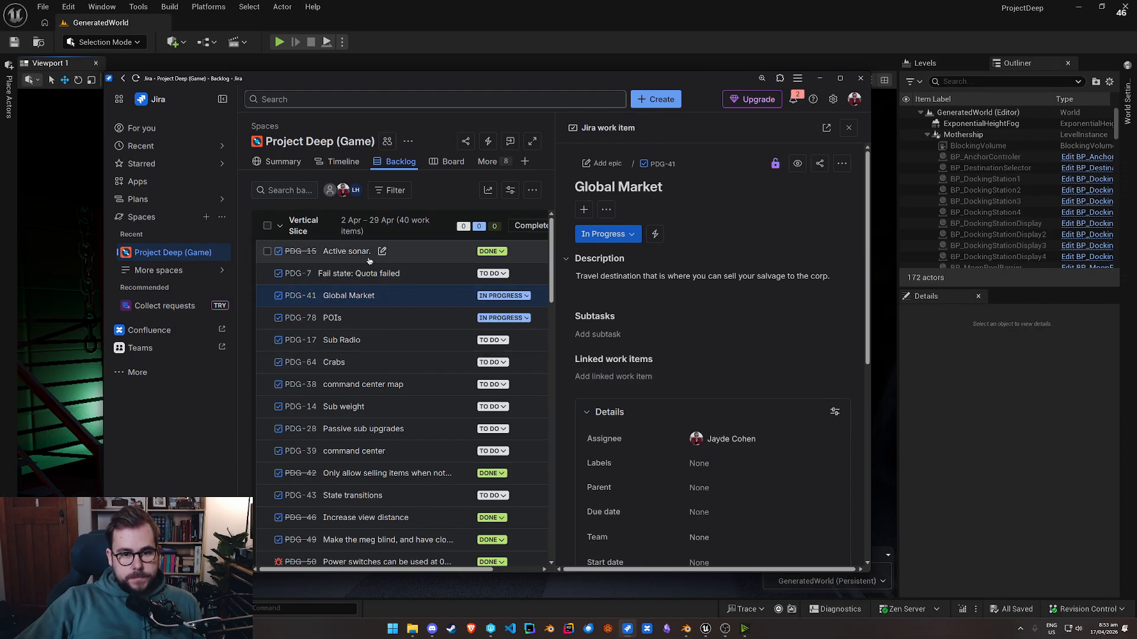
{"action": "key", "text": "XF86AudioLowerVolume"}
{"action": "key", "text": "XF86AudioLowerVolume"}
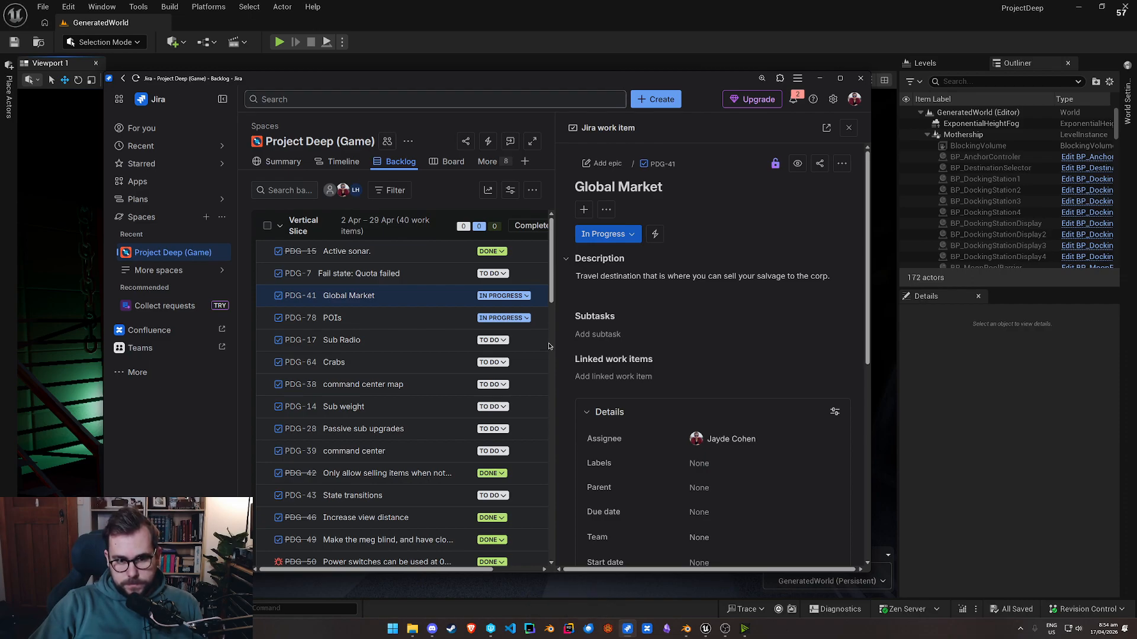
{"action": "key", "text": "XF86AudioRaiseVolume"}
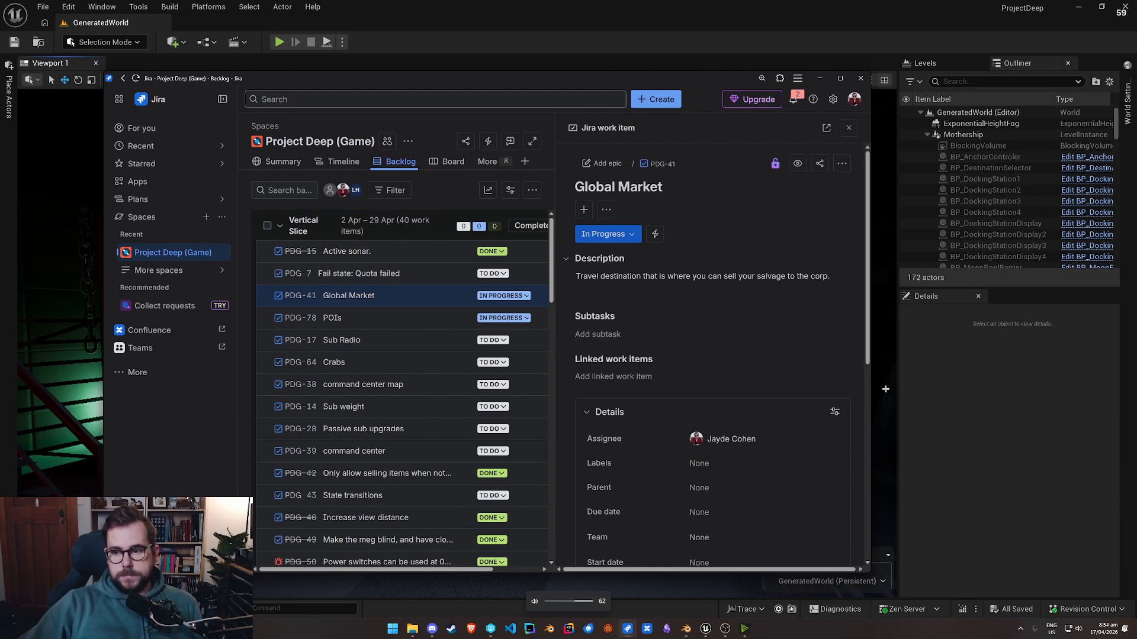
{"action": "left_click", "coordinate": [994, 392]}
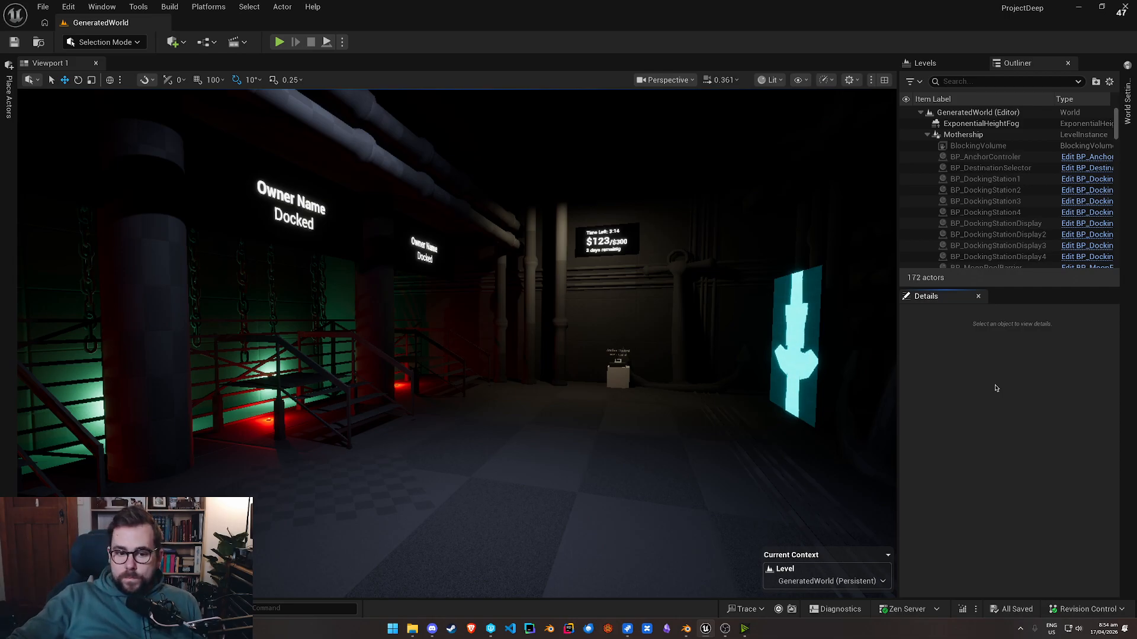
{"action": "right_click_drag", "start_coordinate": [530, 493], "coordinate": [236, 496]}
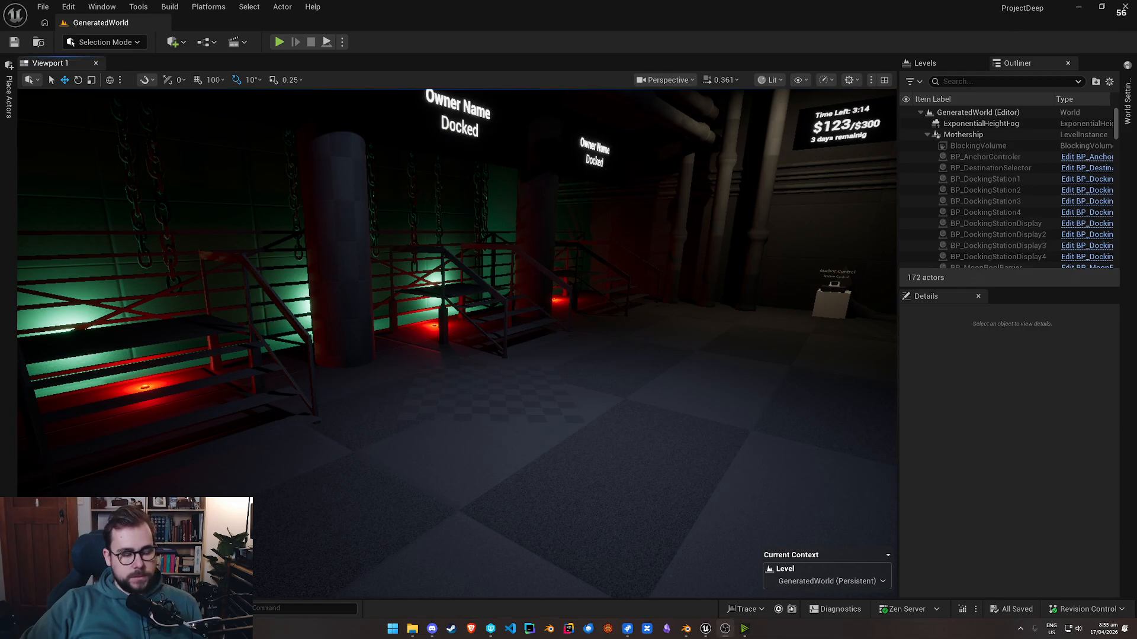
Step: Switch to Discord and compare the new dev-streams announcement with the earlier stream posts
{"action": "left_click", "coordinate": [432, 629]}
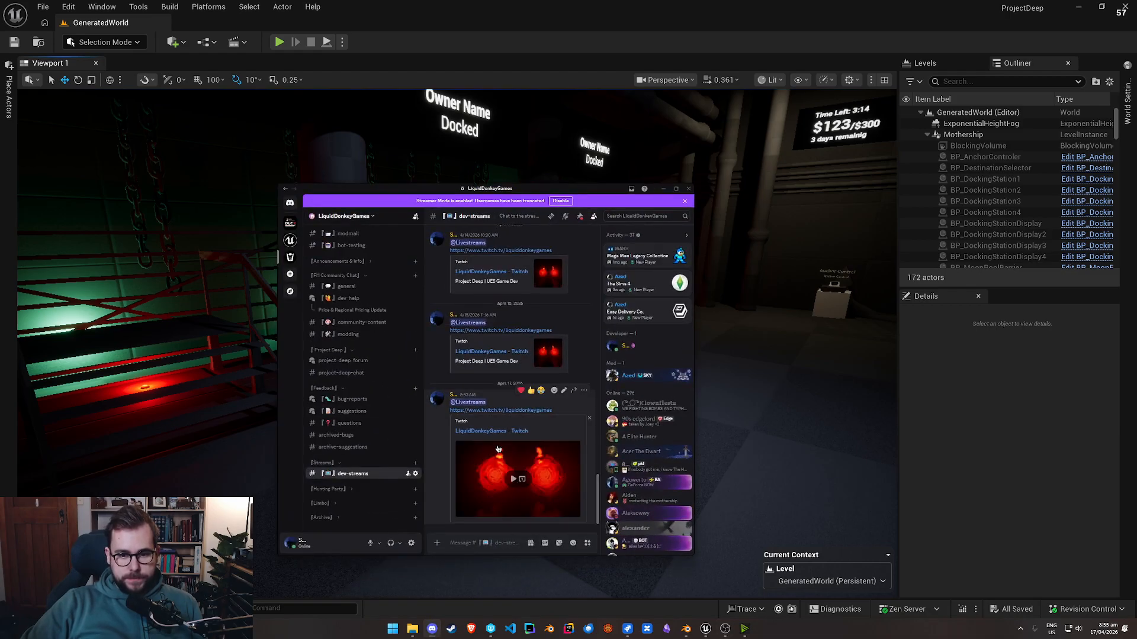
{"action": "scroll", "coordinate": [503, 440], "scroll_direction": "up", "scroll_amount": 8}
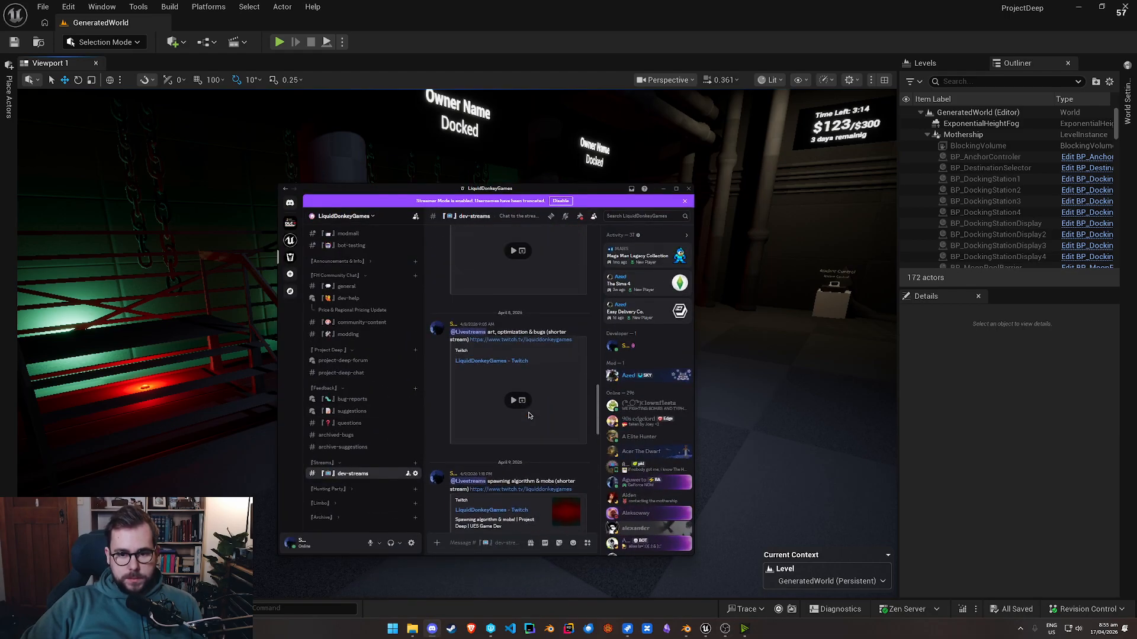
{"action": "scroll", "coordinate": [519, 439], "scroll_direction": "down", "scroll_amount": 8}
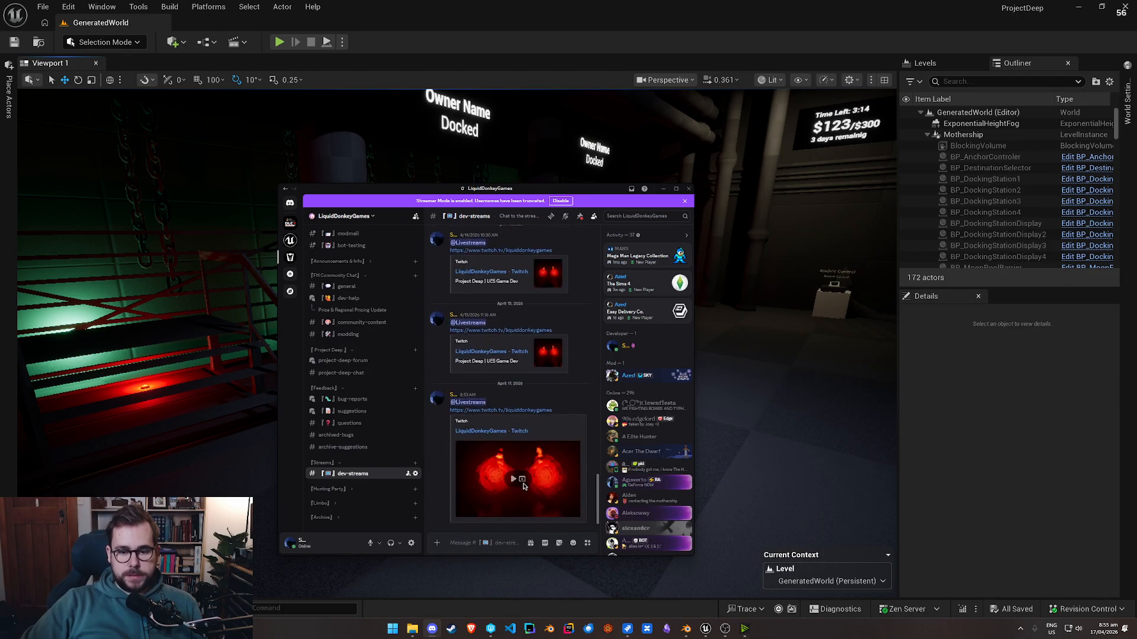
{"action": "scroll", "coordinate": [518, 433], "scroll_direction": "up", "scroll_amount": 5}
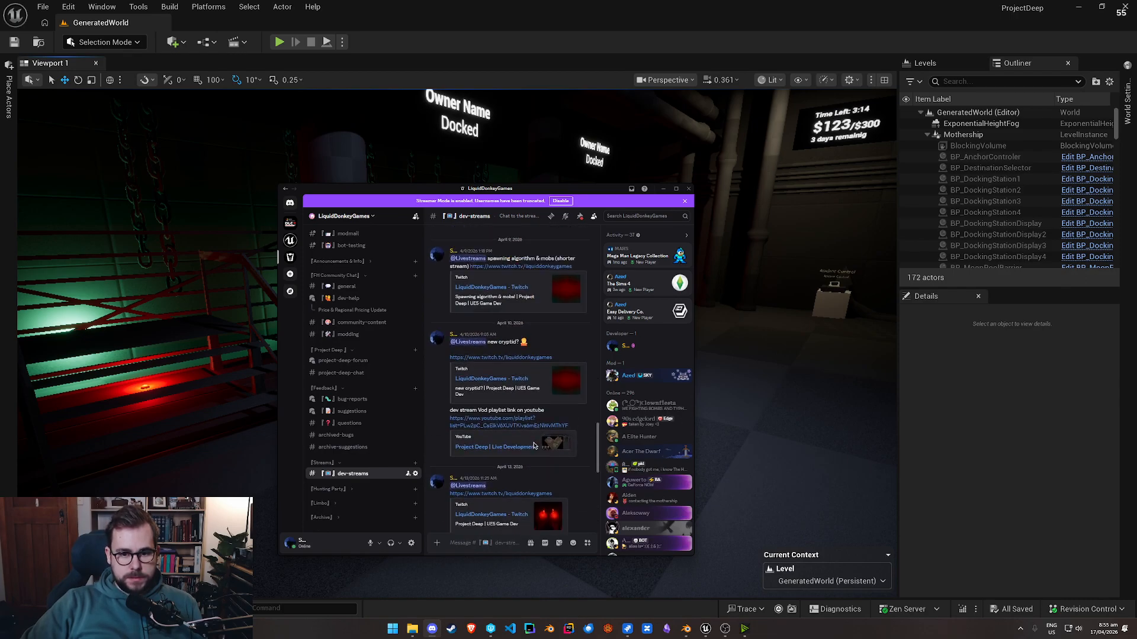
{"action": "scroll", "coordinate": [516, 432], "scroll_direction": "down", "scroll_amount": 5}
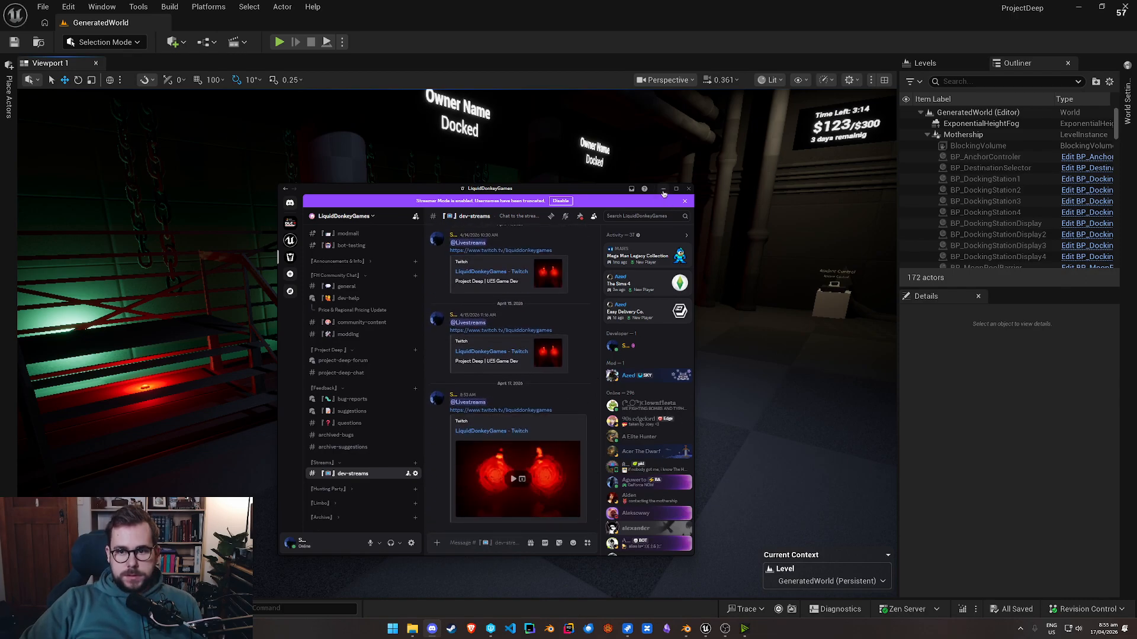
{"action": "left_click", "coordinate": [663, 190]}
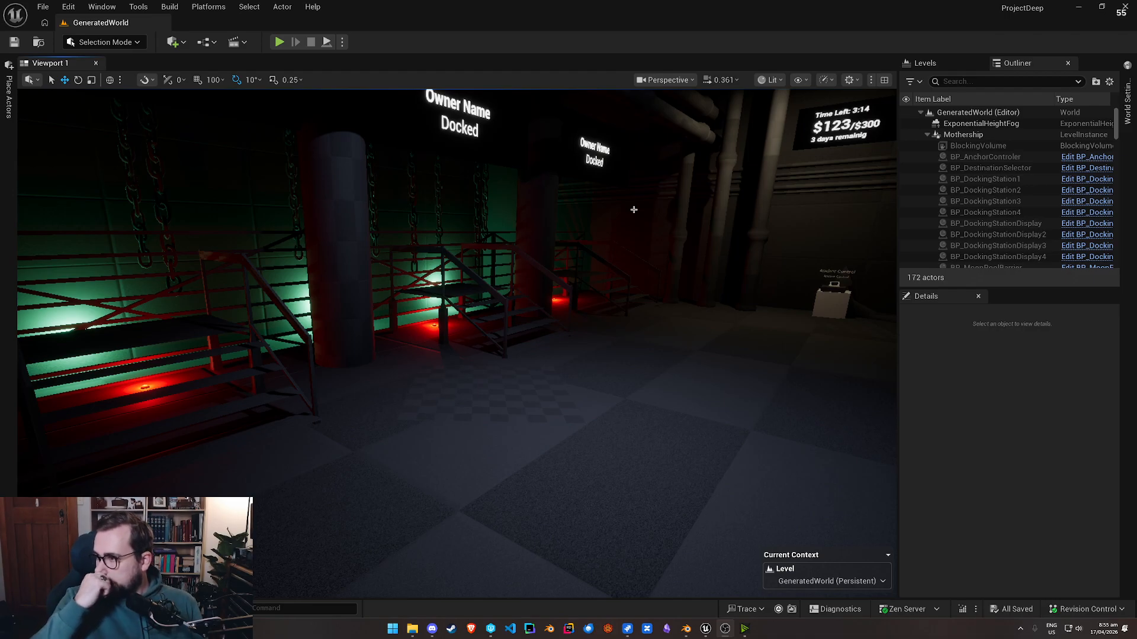
Step: Examine the docking stations, railings and quota display inside the Mothership in the GeneratedWorld level
{"action": "right_click_drag", "start_coordinate": [670, 444], "coordinate": [776, 444]}
{"action": "key", "text": "g"}
{"action": "key", "text": "g"}
{"action": "right_click_drag", "start_coordinate": [543, 464], "coordinate": [876, 464]}
{"action": "key", "text": "w"}
{"action": "scroll", "coordinate": [799, 464], "scroll_direction": "up", "scroll_amount": 2}
{"action": "right_click_drag", "start_coordinate": [295, 415], "coordinate": [295, 413]}
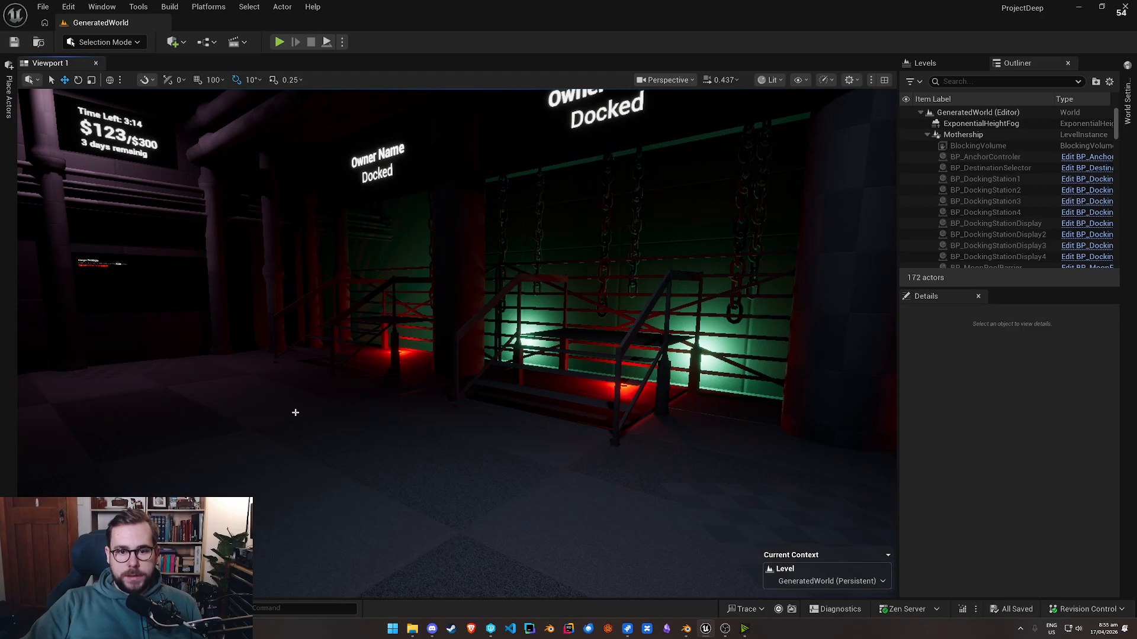
{"action": "left_click", "coordinate": [888, 556]}
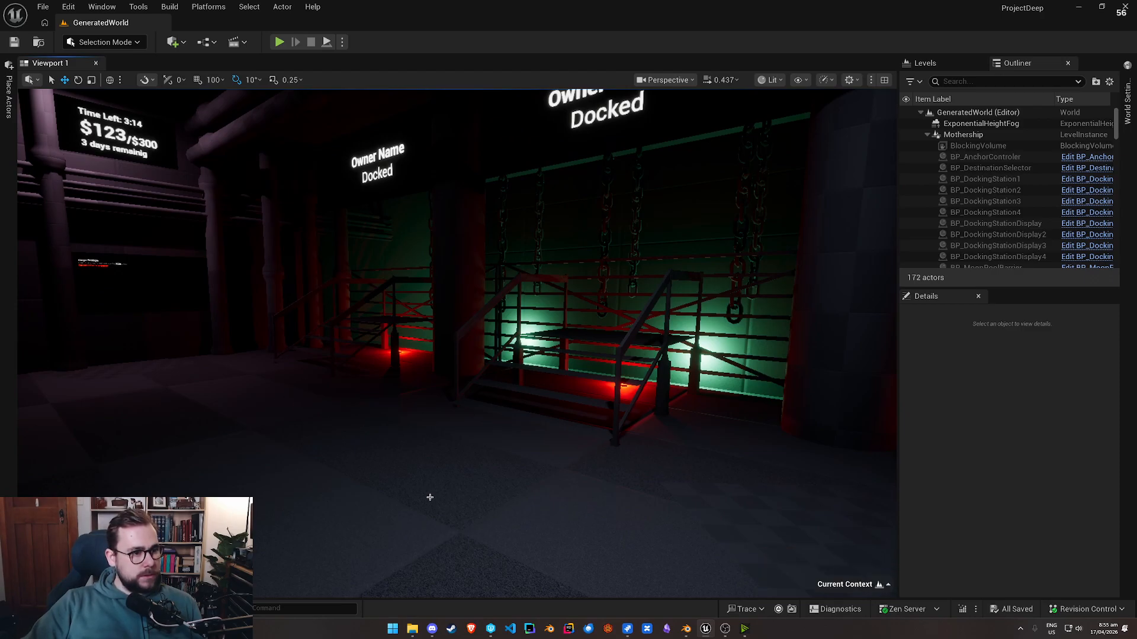
{"action": "right_click_drag", "start_coordinate": [542, 475], "coordinate": [35, 458]}
{"action": "key", "text": "w"}
{"action": "key", "text": "w"}
{"action": "key", "text": "w"}
{"action": "right_click_drag", "start_coordinate": [740, 465], "coordinate": [530, 464]}
{"action": "key", "text": "w"}
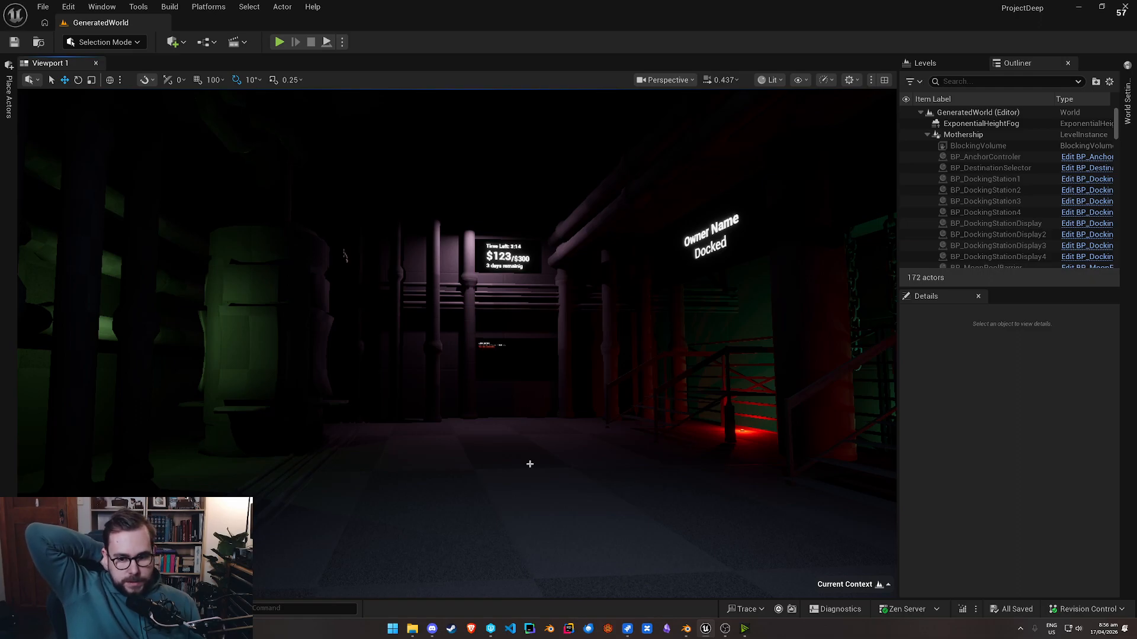
Step: Switch to Jira and look through the remaining Vertical Slice work items
{"action": "left_click", "coordinate": [629, 630]}
{"action": "scroll", "coordinate": [388, 373], "scroll_direction": "down", "scroll_amount": 10}
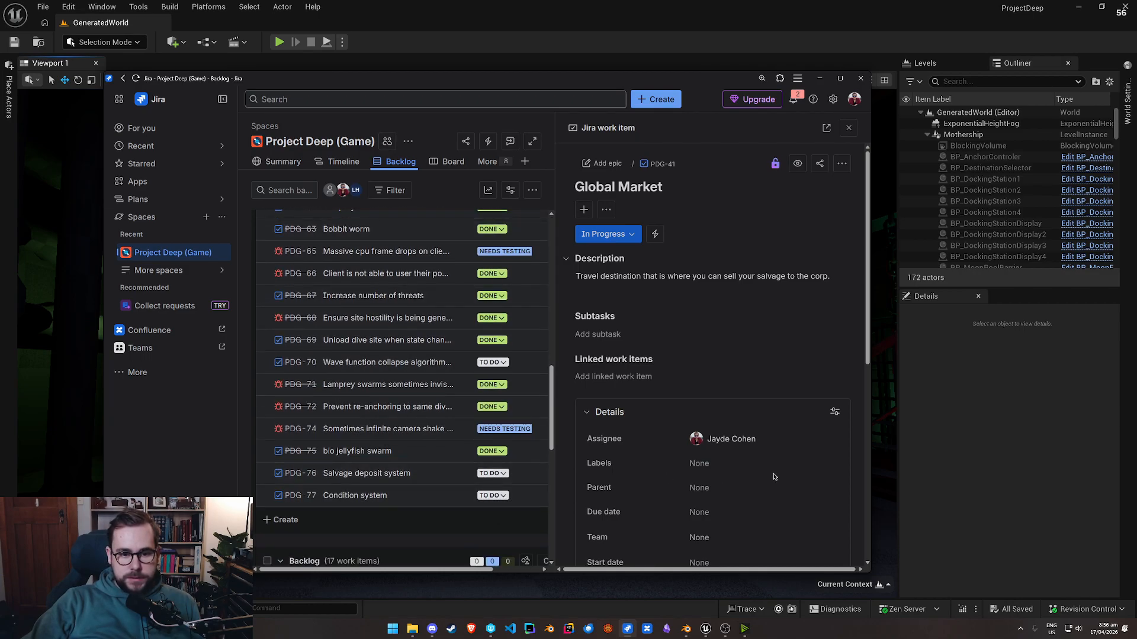
{"action": "left_click", "coordinate": [1005, 431]}
Step: Open the recent TubeTest level and frame the whole salvage pipe
{"action": "left_click", "coordinate": [43, 7]}
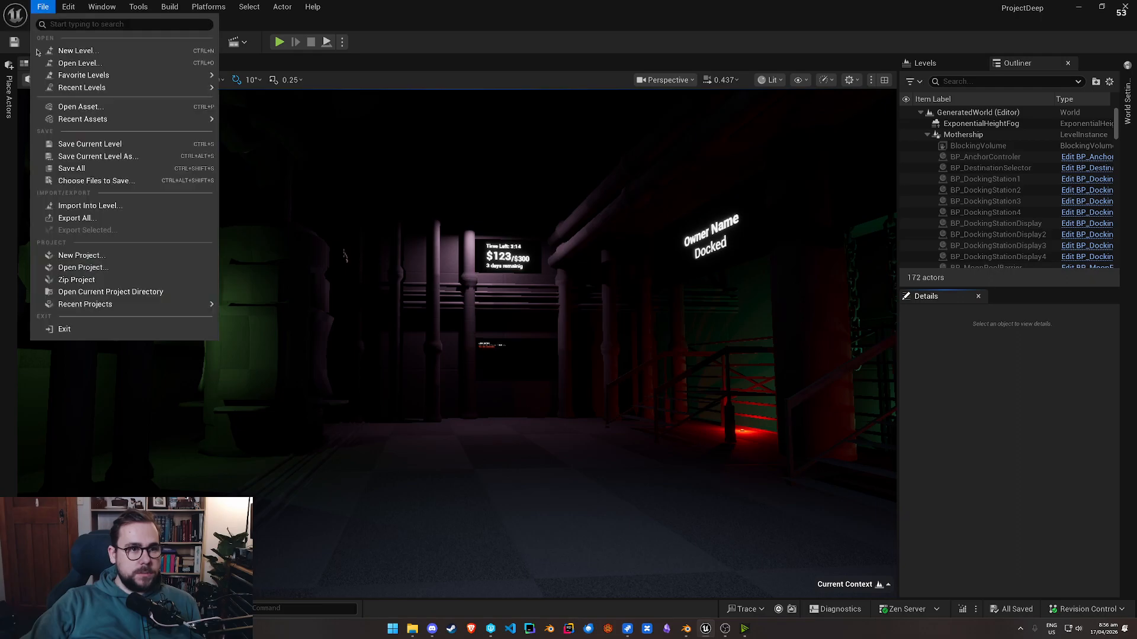
{"action": "mouse_move", "coordinate": [145, 89]}
{"action": "left_click", "coordinate": [285, 109]}
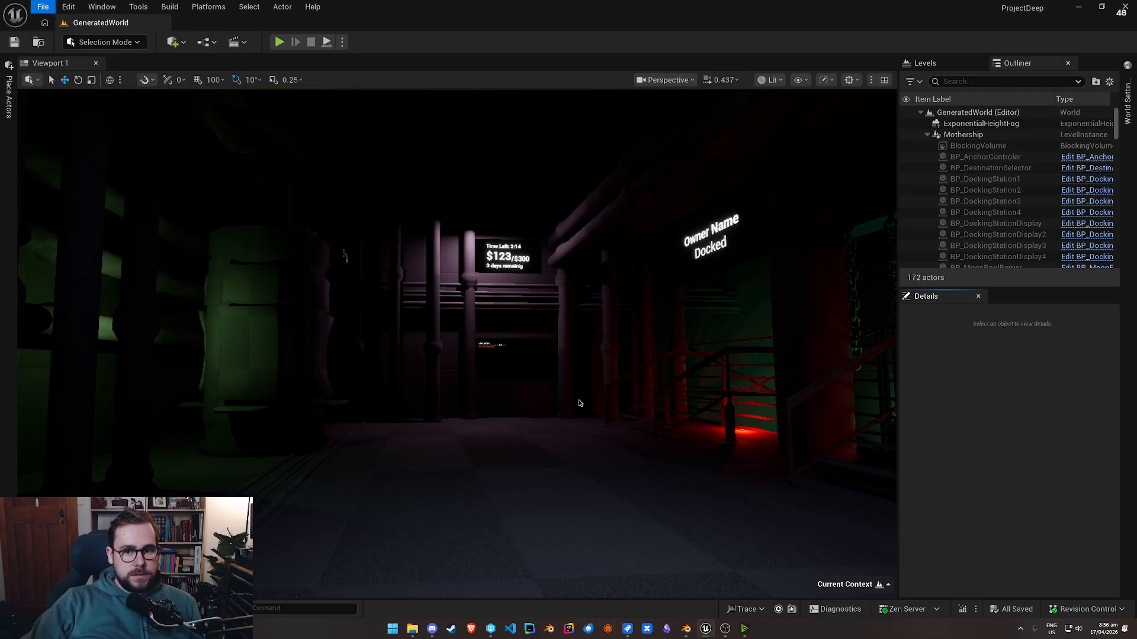
{"action": "right_click_drag", "start_coordinate": [611, 362], "coordinate": [716, 163]}
{"action": "key", "text": "a"}
{"action": "key", "text": "g"}
{"action": "key", "text": "w"}
{"action": "scroll", "coordinate": [717, 163], "scroll_direction": "up", "scroll_amount": 3}
{"action": "right_click_drag", "start_coordinate": [562, 296], "coordinate": [562, 472]}
{"action": "key", "text": "s"}
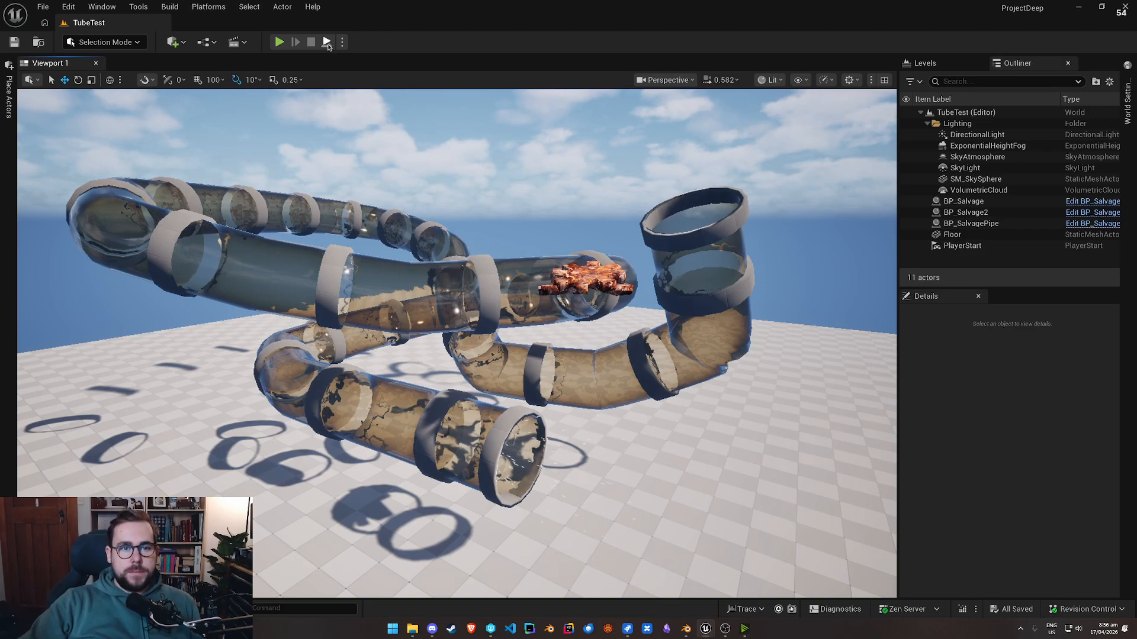
Step: Simulate the TubeTest level, select BP_Salvage to follow the salvage through the pipe, and end the simulation
{"action": "key", "text": "alt+p"}
{"action": "key", "text": "s"}
{"action": "key", "text": "w"}
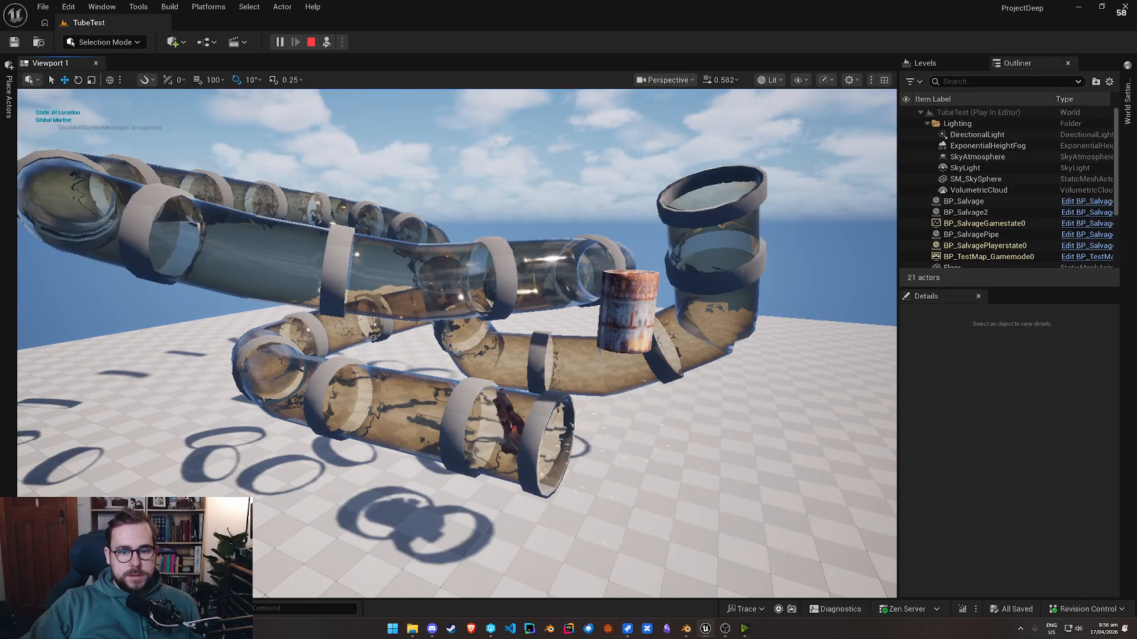
{"action": "key", "text": "d"}
{"action": "left_click_drag", "start_coordinate": [548, 317], "coordinate": [403, 409]}
{"action": "key", "text": "w"}
{"action": "left_click", "coordinate": [403, 408]}
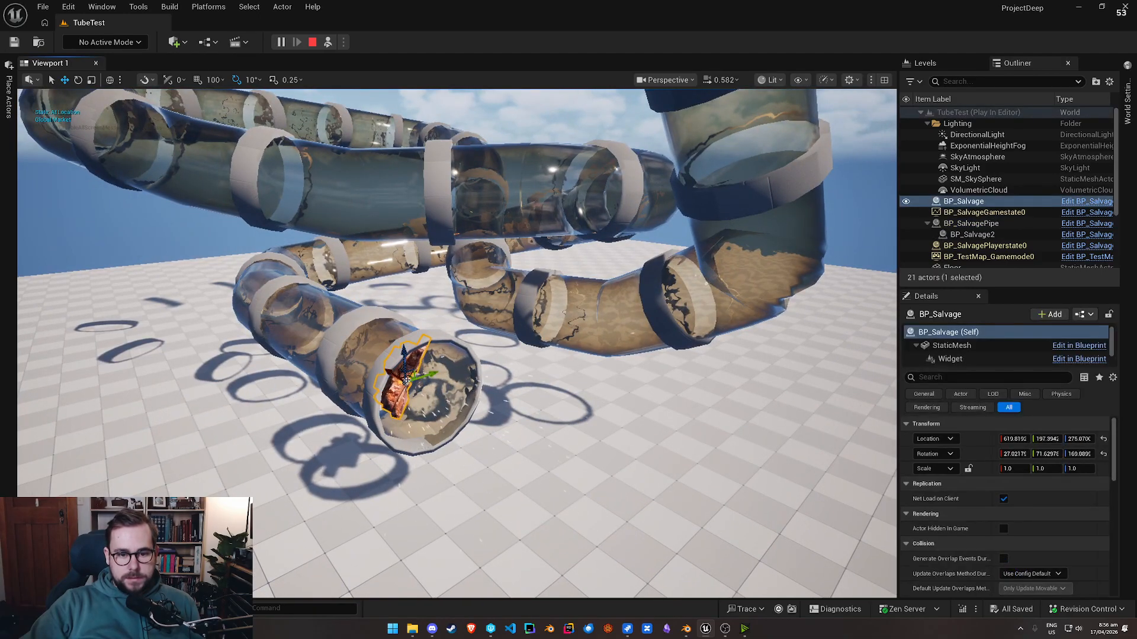
{"action": "right_click_drag", "start_coordinate": [395, 414], "coordinate": [355, 247]}
{"action": "key", "text": "s"}
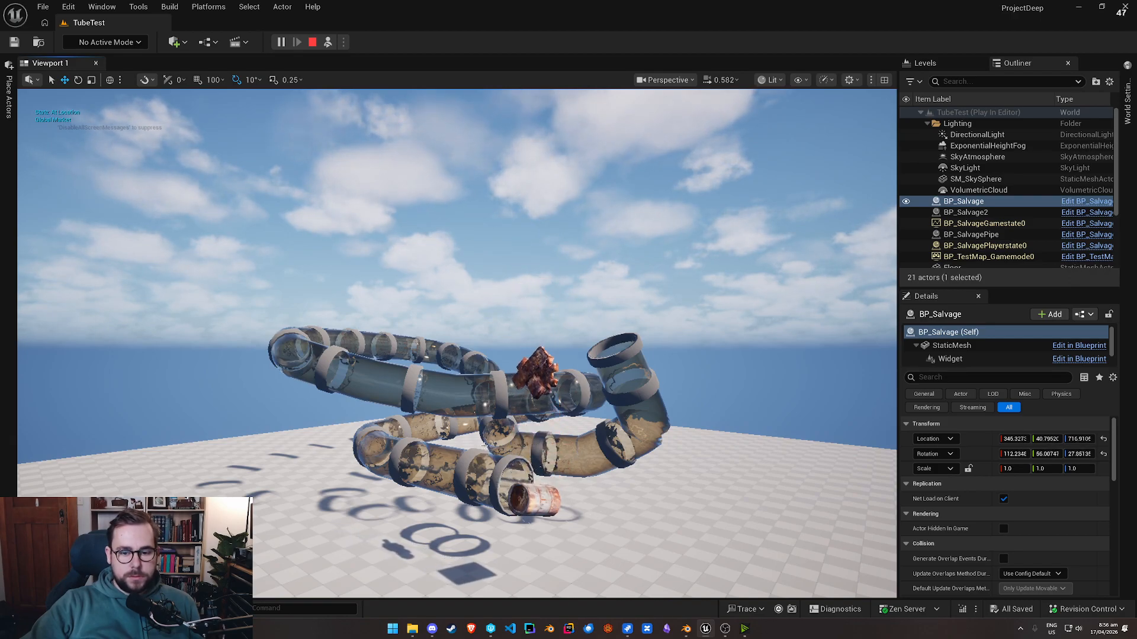
{"action": "right_click_drag", "start_coordinate": [575, 469], "coordinate": [547, 387]}
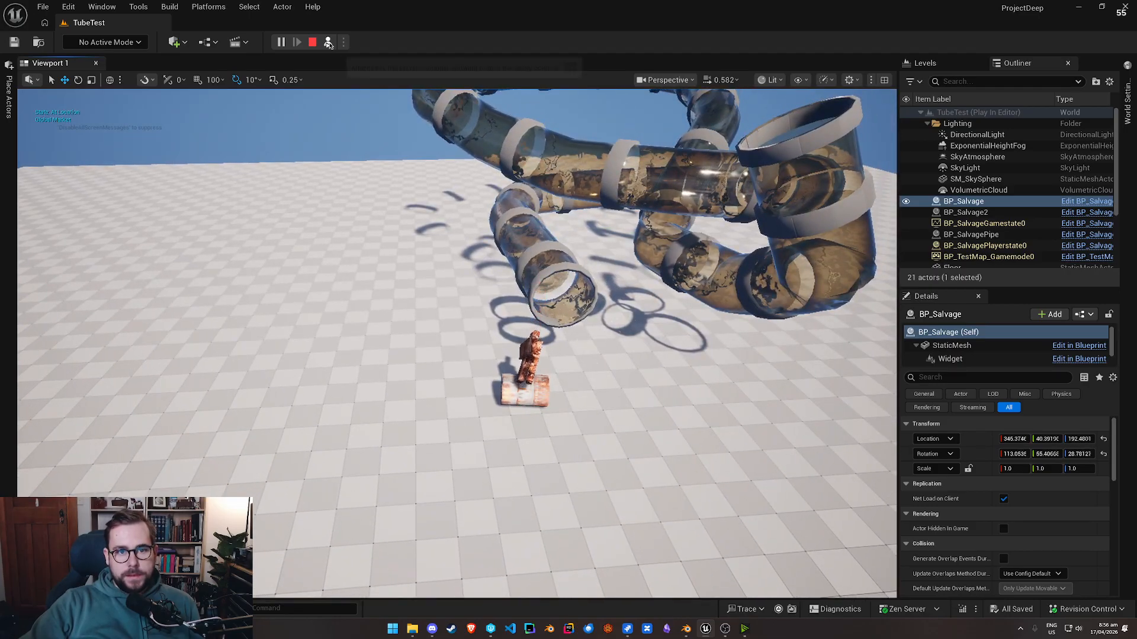
{"action": "left_click", "coordinate": [312, 42]}
Step: Play the TubeTest level from the submarine to watch salvage travel through the pipe, and stop the session
{"action": "left_click", "coordinate": [279, 42]}
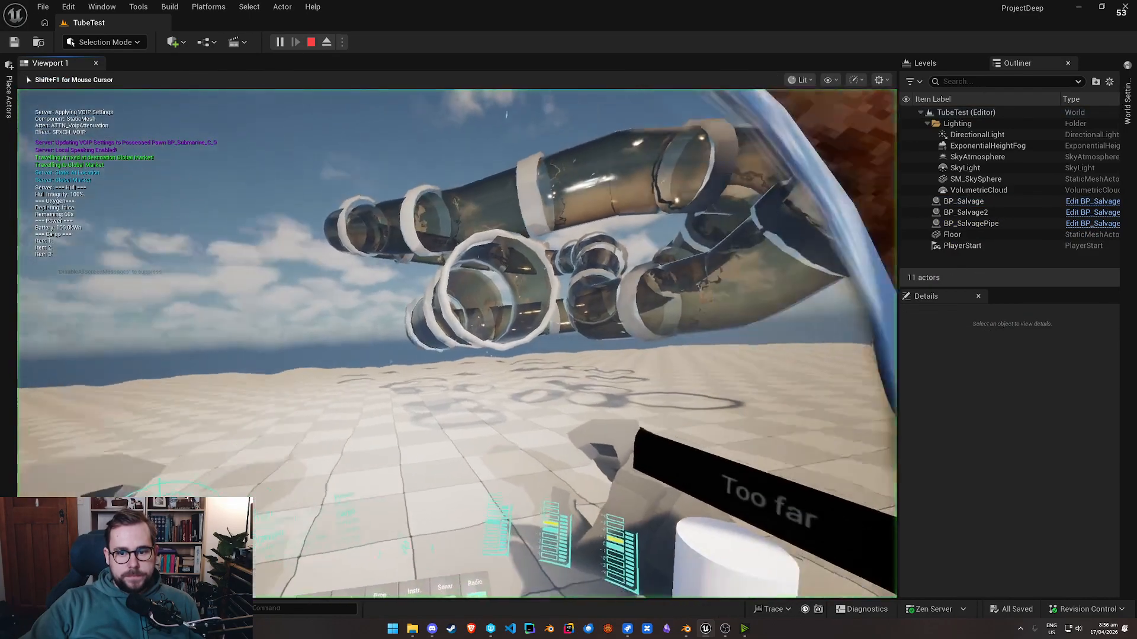
{"action": "key", "text": "w"}
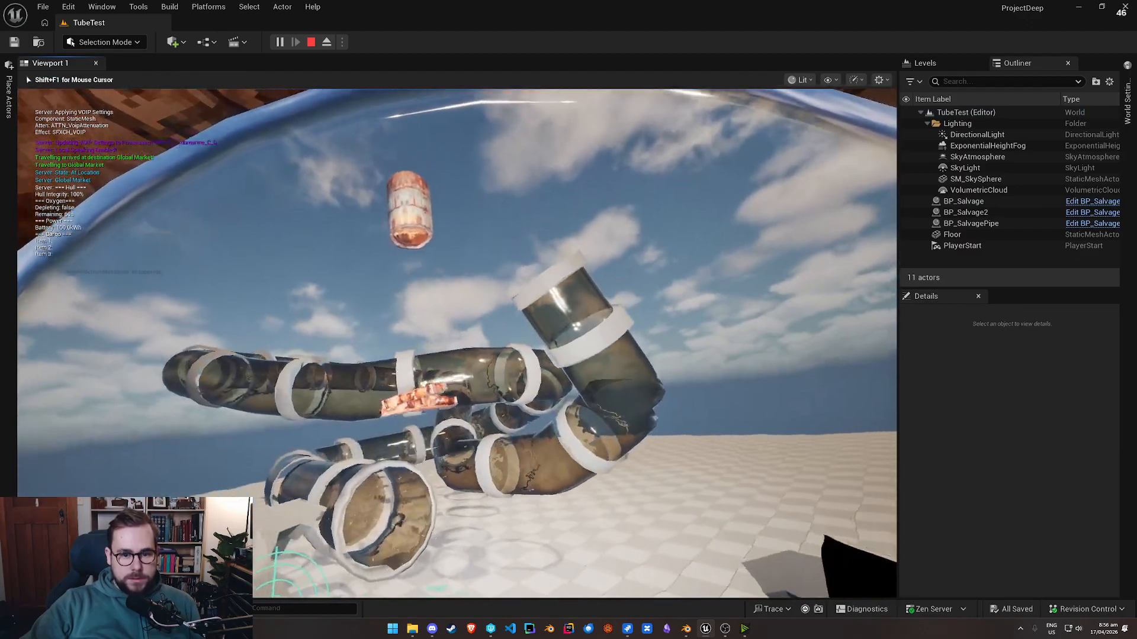
{"action": "key", "text": "w"}
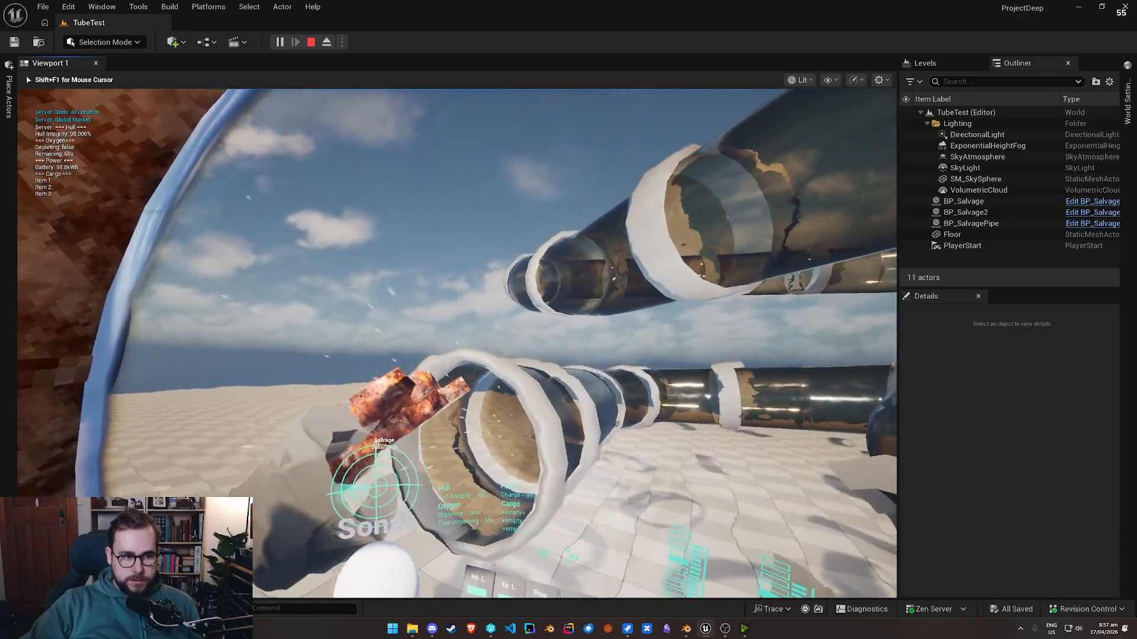
{"action": "key", "text": "shift+F1"}
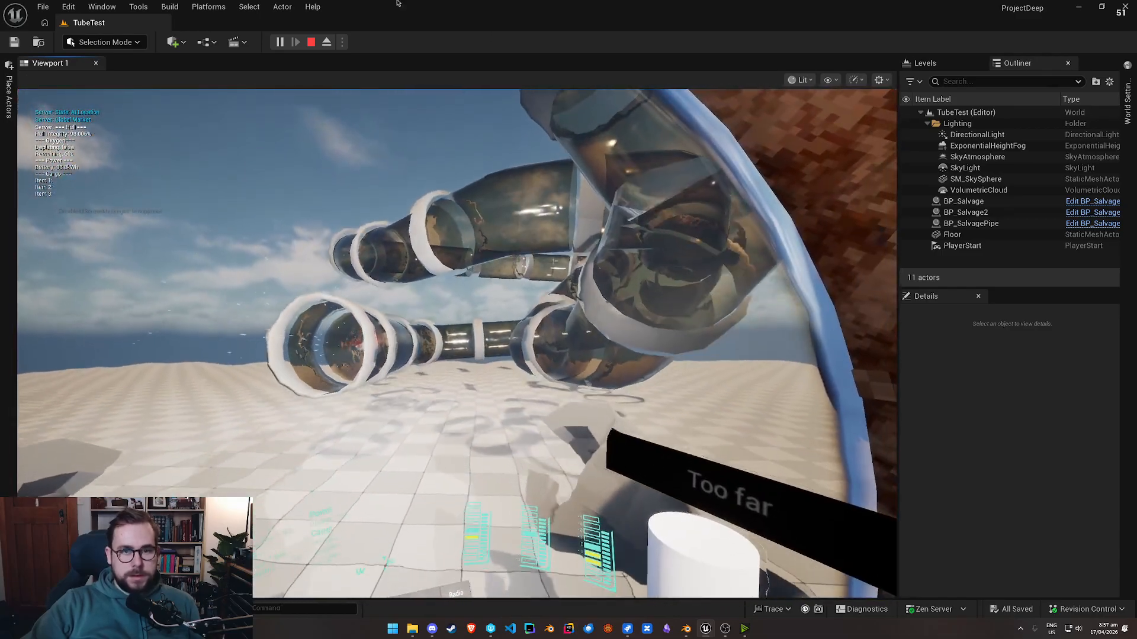
{"action": "left_click", "coordinate": [311, 42]}
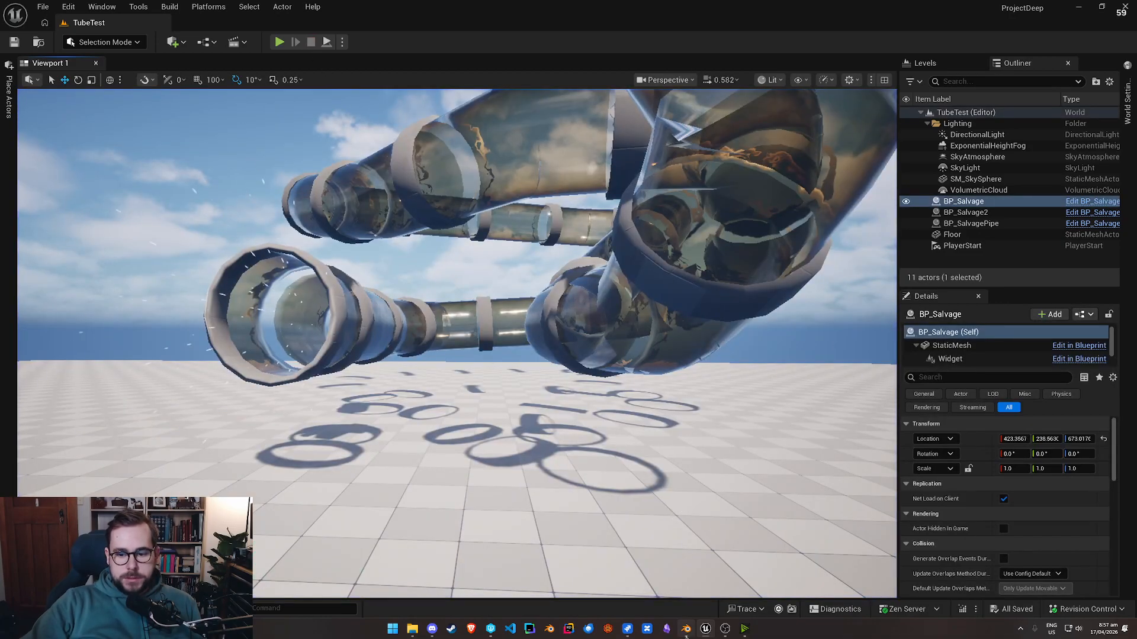
Step: Switch to Blender and move the SalvageTubeSection aside, clear of the SalvageTubeCap ring
{"action": "left_click", "coordinate": [685, 628]}
{"action": "scroll", "coordinate": [357, 260], "scroll_direction": "up", "scroll_amount": 3}
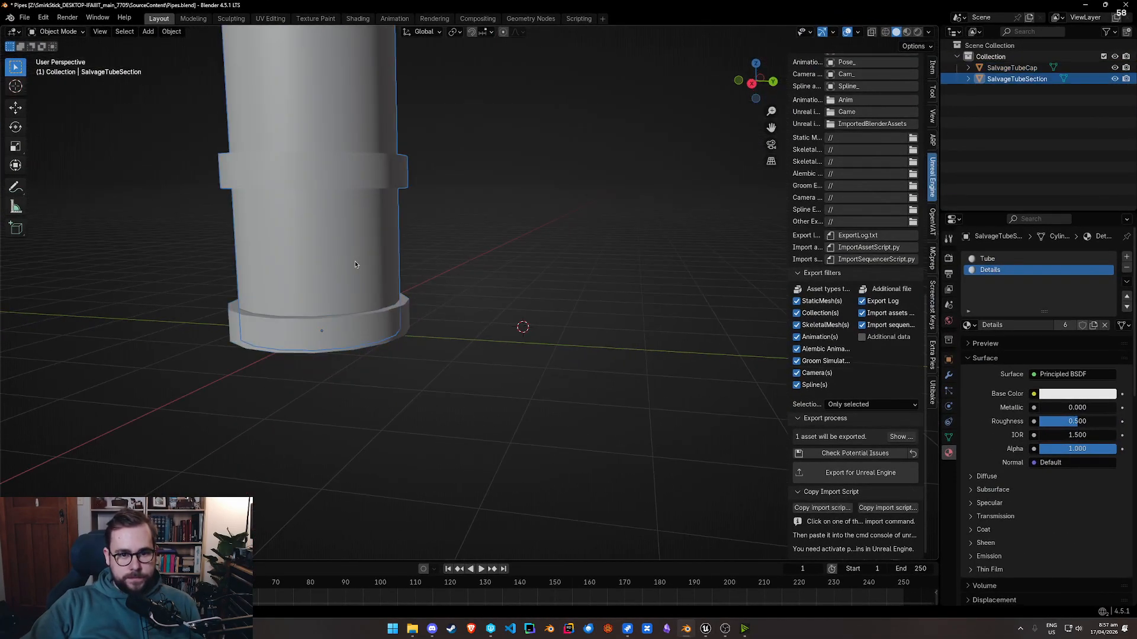
{"action": "scroll", "coordinate": [355, 265], "scroll_direction": "down", "scroll_amount": 4}
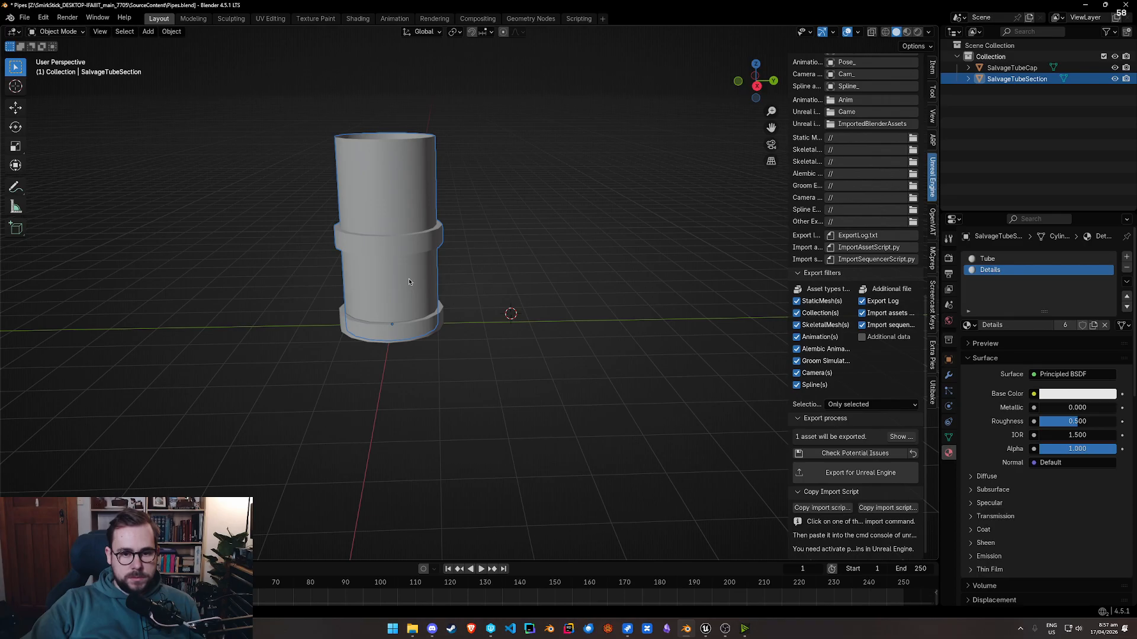
{"action": "key", "text": "g"}
{"action": "key", "text": "x"}
{"action": "left_click", "coordinate": [582, 288]}
Step: Inspect the mesh geometry of the SalvageTubeSection and the SalvageTubeCap in Edit Mode, ending with the section selected in Object Mode
{"action": "middle_click_drag", "start_coordinate": [581, 288], "coordinate": [545, 275]}
{"action": "key", "text": "Tab"}
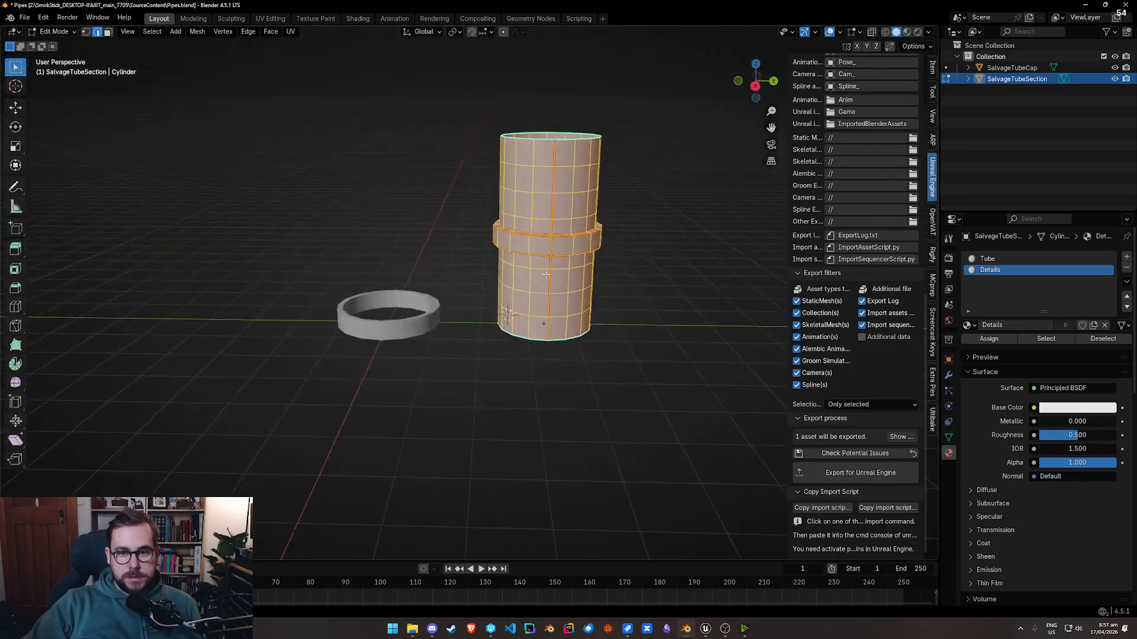
{"action": "key", "text": "Tab"}
{"action": "left_click", "coordinate": [427, 330]}
{"action": "key", "text": "Tab"}
{"action": "scroll", "coordinate": [393, 350], "scroll_direction": "up", "scroll_amount": 3}
{"action": "mouse_move", "coordinate": [393, 350]}
{"action": "middle_mouse_down"}
{"action": "mouse_move", "coordinate": [414, 393]}
{"action": "mouse_move", "coordinate": [385, 344]}
{"action": "middle_mouse_up"}
{"action": "key", "text": "Tab"}
{"action": "left_click", "coordinate": [659, 252]}
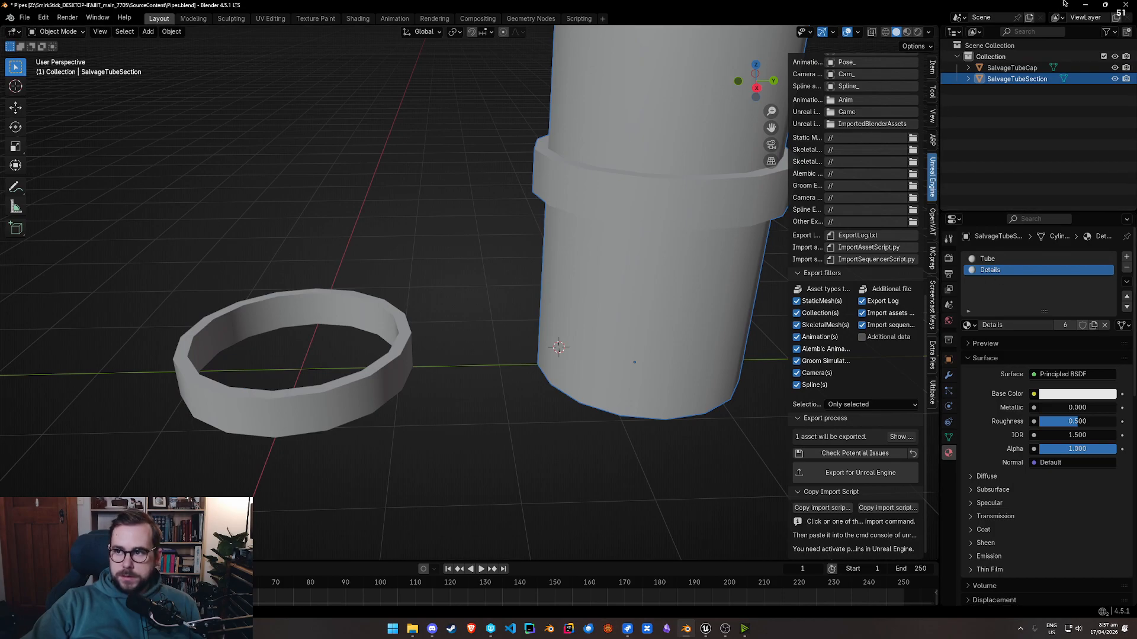
Step: Switch to Unreal Engine and open the BP_SalvagePipe blueprint for the pipe in the TubeTest level
{"action": "key", "text": "Tab"}
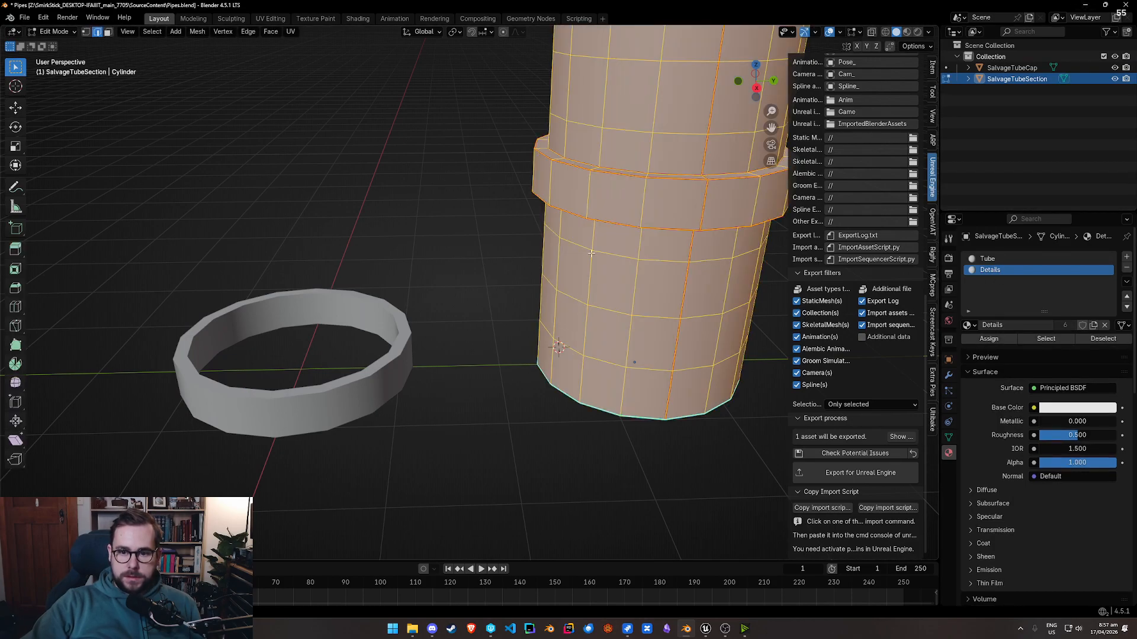
{"action": "left_click", "coordinate": [1084, 5]}
{"action": "right_click_drag", "start_coordinate": [496, 223], "coordinate": [397, 225]}
{"action": "key", "text": "a"}
{"action": "left_click", "coordinate": [462, 314]}
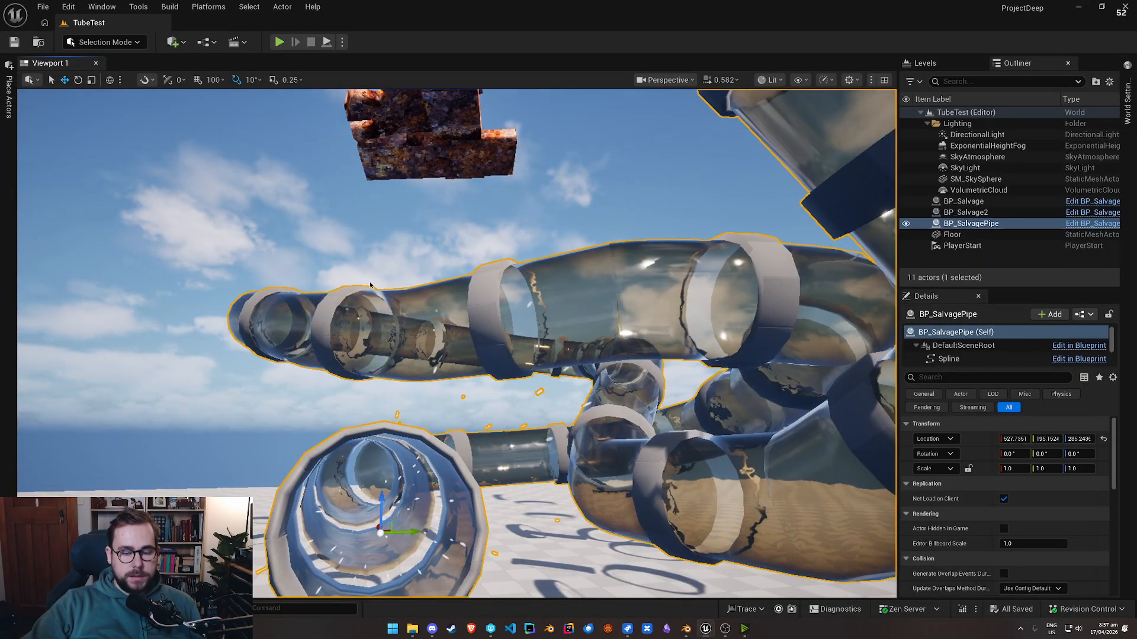
{"action": "key", "text": "ctrl+e"}
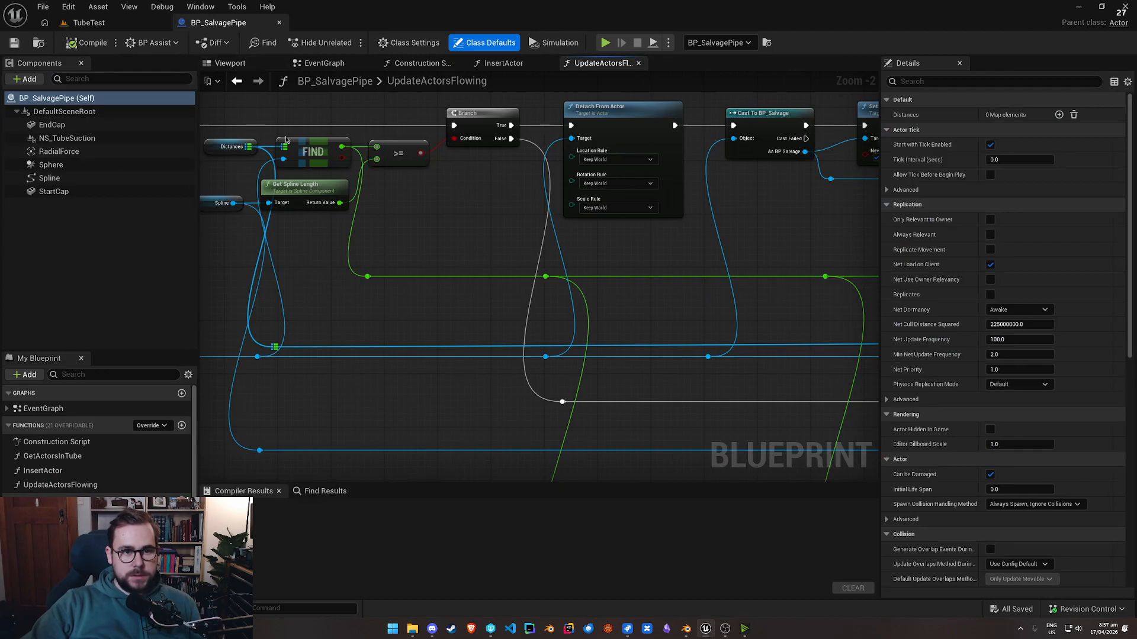
Step: Examine the UpdateActorsFlowing graph from its For Each Loop through the spline length comparison to the Detach From Actor node
{"action": "scroll", "coordinate": [347, 217], "scroll_direction": "down", "scroll_amount": 4}
{"action": "right_click_drag", "start_coordinate": [347, 239], "coordinate": [397, 205]}
{"action": "scroll", "coordinate": [397, 205], "scroll_direction": "up", "scroll_amount": 3}
{"action": "right_click_drag", "start_coordinate": [306, 194], "coordinate": [777, 324]}
{"action": "scroll", "coordinate": [776, 325], "scroll_direction": "up", "scroll_amount": 3}
{"action": "right_click_drag", "start_coordinate": [674, 325], "coordinate": [392, 305]}
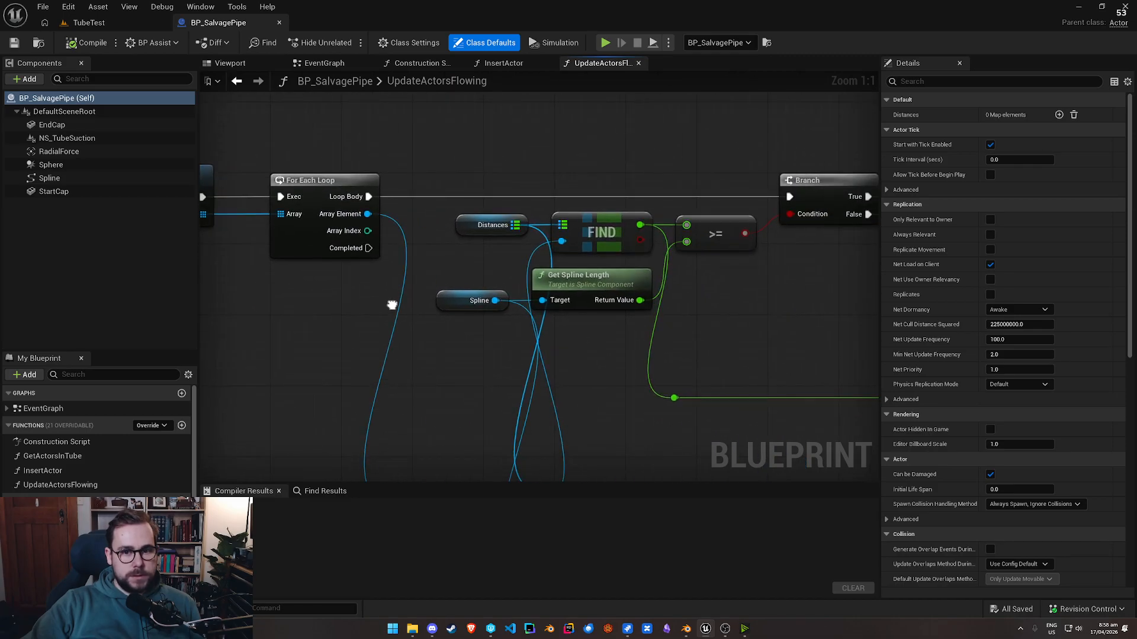
{"action": "scroll", "coordinate": [448, 318], "scroll_direction": "down", "scroll_amount": 2}
{"action": "right_click_drag", "start_coordinate": [701, 322], "coordinate": [387, 265]}
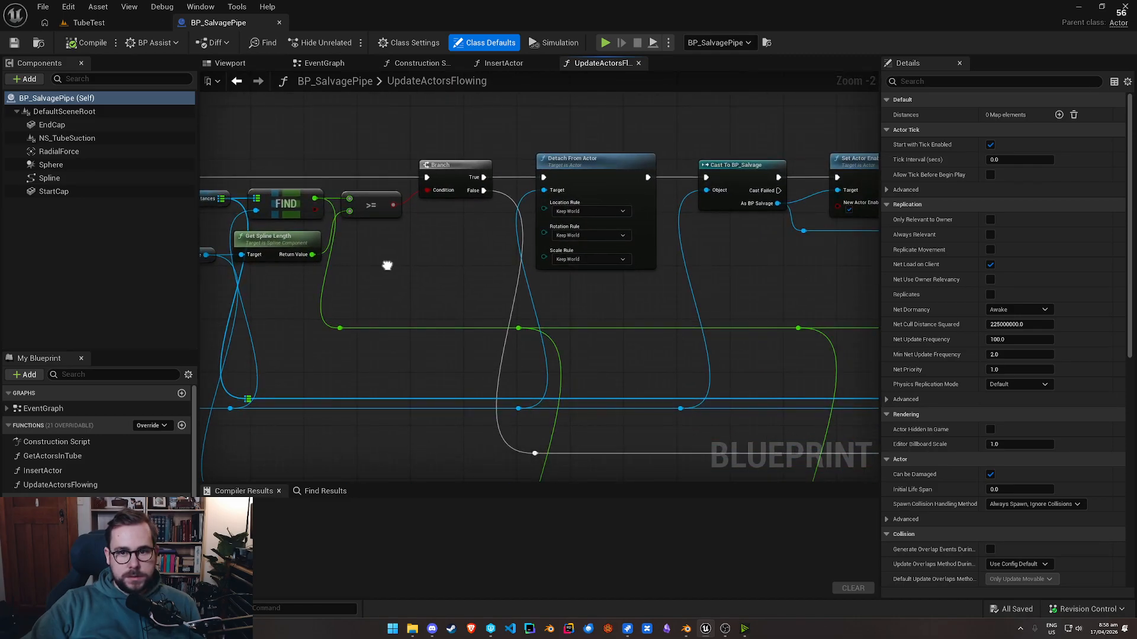
Step: Inspect the Construction Script's Add Spline Mesh Component and Set Start and End nodes, and view the pipe in the blueprint viewport
{"action": "left_click", "coordinate": [418, 63]}
{"action": "right_click_drag", "start_coordinate": [877, 246], "coordinate": [591, 255]}
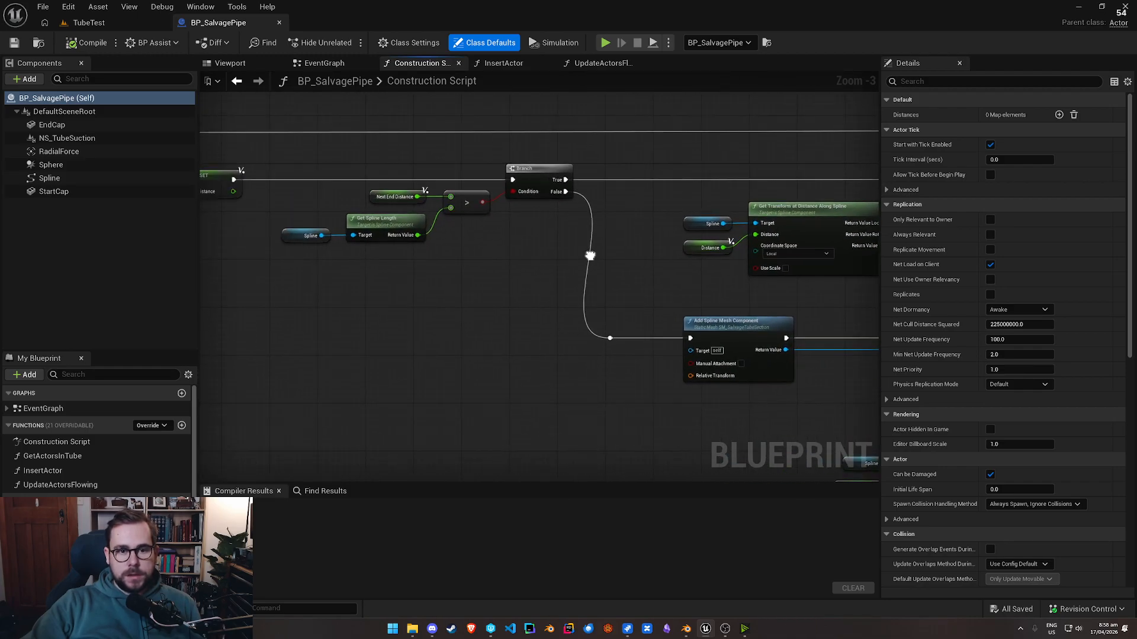
{"action": "left_click_drag", "start_coordinate": [314, 265], "coordinate": [559, 179]}
{"action": "right_click_drag", "start_coordinate": [604, 261], "coordinate": [260, 249]}
{"action": "left_click", "coordinate": [356, 330]}
{"action": "right_click_drag", "start_coordinate": [521, 346], "coordinate": [303, 245]}
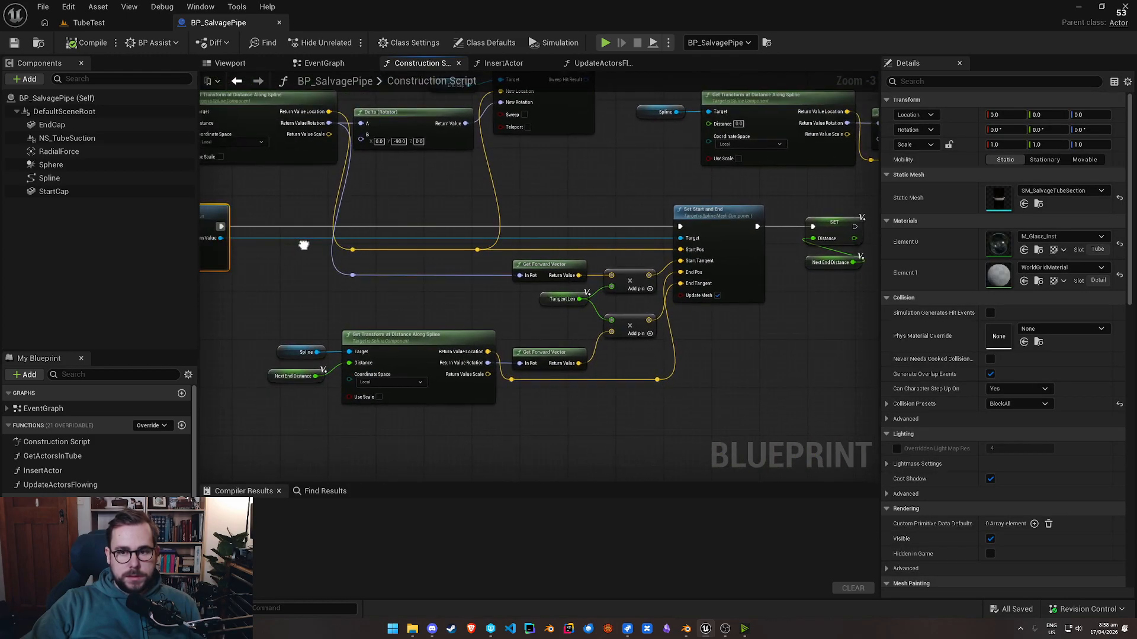
{"action": "left_click", "coordinate": [230, 63]}
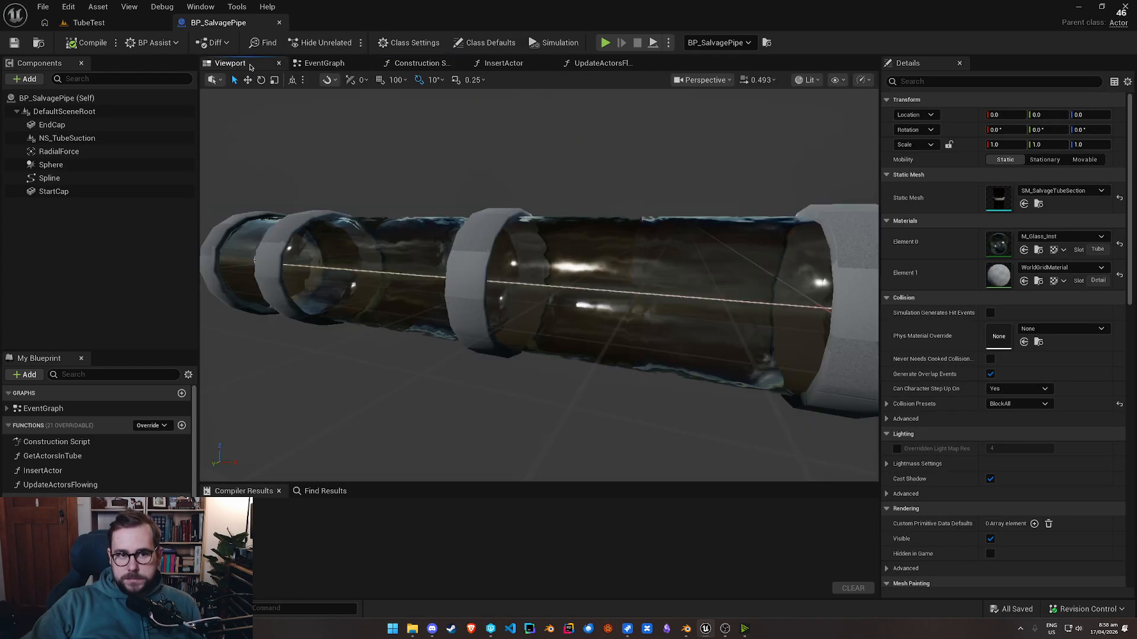
Step: Return to the TubeTest level, show the spline points of BP_SalvagePipe, and move its end point outward, away from the tangled loop
{"action": "left_click", "coordinate": [89, 22]}
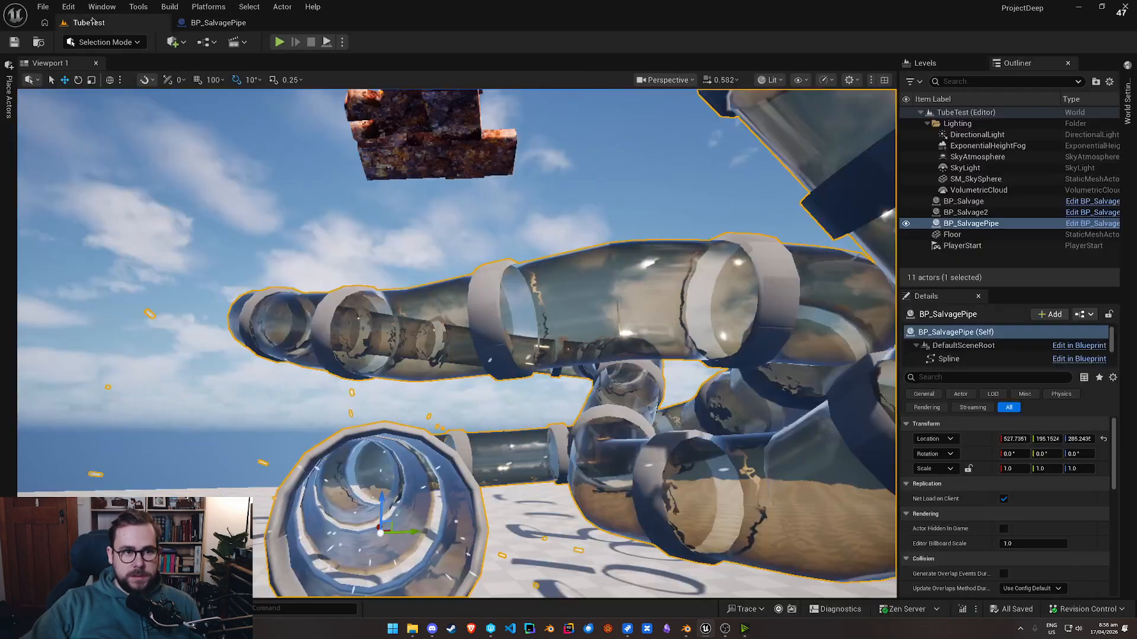
{"action": "mouse_move", "coordinate": [509, 421]}
{"action": "right_mouse_down"}
{"action": "mouse_move", "coordinate": [508, 284]}
{"action": "mouse_move", "coordinate": [497, 279]}
{"action": "mouse_move", "coordinate": [586, 462]}
{"action": "mouse_move", "coordinate": [508, 421]}
{"action": "right_mouse_up"}
{"action": "key", "text": "w"}
{"action": "scroll", "coordinate": [508, 421], "scroll_direction": "up", "scroll_amount": 3}
{"action": "key", "text": "s"}
{"action": "key", "text": "g"}
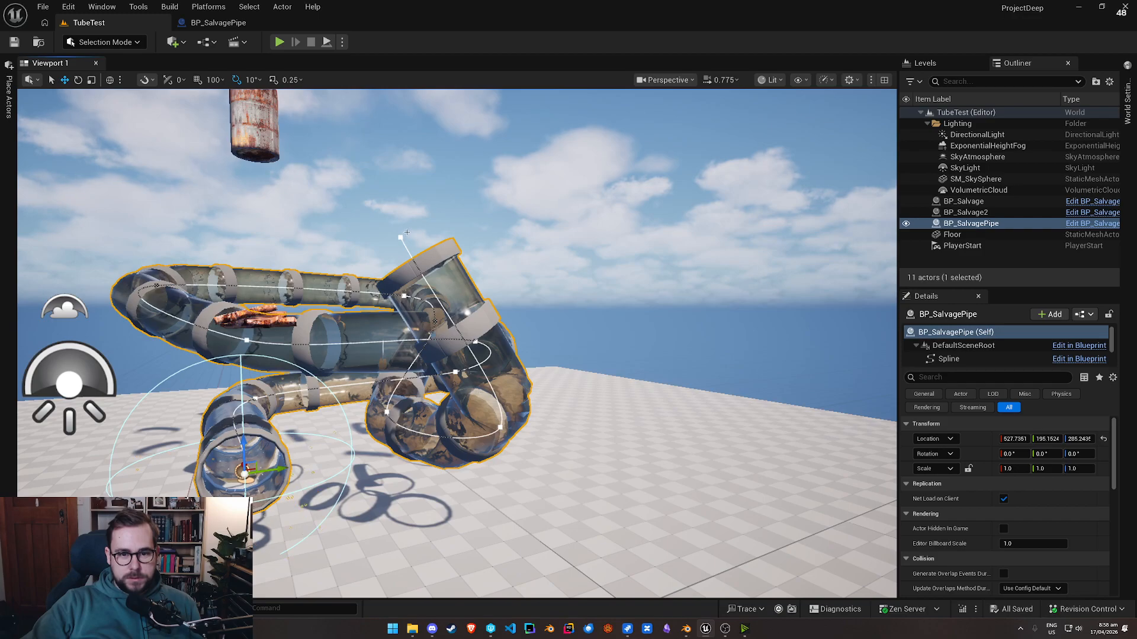
{"action": "left_click", "coordinate": [400, 237]}
{"action": "left_click_drag", "start_coordinate": [401, 237], "coordinate": [692, 251]}
Step: Raise the spline point in the middle of the pipe's long run and shift it sideways to form a high arch
{"action": "left_click", "coordinate": [248, 341]}
{"action": "left_click_drag", "start_coordinate": [248, 311], "coordinate": [255, 135]}
{"action": "right_click_drag", "start_coordinate": [255, 135], "coordinate": [403, 198]}
{"action": "key", "text": "s"}
{"action": "right_click_drag", "start_coordinate": [378, 245], "coordinate": [285, 195]}
{"action": "left_click_drag", "start_coordinate": [280, 187], "coordinate": [427, 168]}
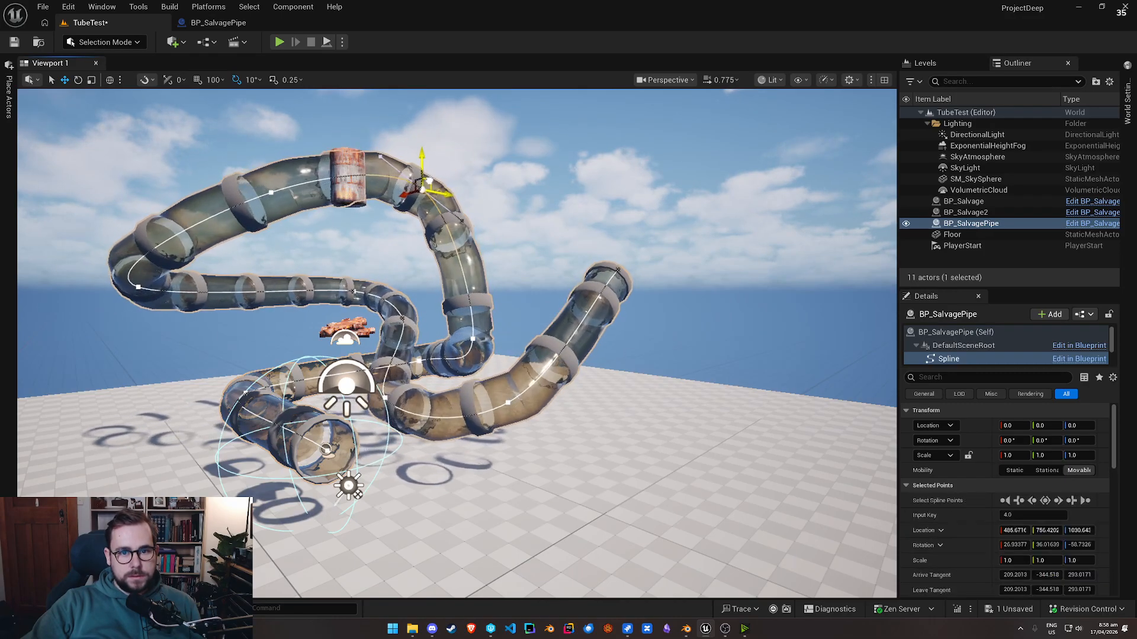
Step: Move the pipe's next bend points outward to spread the crowded lower loop across the floor
{"action": "right_click_drag", "start_coordinate": [433, 228], "coordinate": [423, 189]}
{"action": "key", "text": "w"}
{"action": "left_click", "coordinate": [526, 375]}
{"action": "right_click_drag", "start_coordinate": [525, 375], "coordinate": [521, 439]}
{"action": "key", "text": "d"}
{"action": "key", "text": "s"}
{"action": "left_click_drag", "start_coordinate": [541, 211], "coordinate": [669, 187]}
{"action": "mouse_move", "coordinate": [600, 289]}
{"action": "right_mouse_down"}
{"action": "mouse_move", "coordinate": [521, 278]}
{"action": "mouse_move", "coordinate": [521, 331]}
{"action": "mouse_move", "coordinate": [600, 289]}
{"action": "right_mouse_up"}
{"action": "key", "text": "d"}
{"action": "scroll", "coordinate": [599, 289], "scroll_direction": "up", "scroll_amount": 2}
{"action": "left_click_drag", "start_coordinate": [534, 362], "coordinate": [774, 401]}
Step: Rotate the spline point at the lower bend of the pipe to redirect the curve below the arch
{"action": "key", "text": "w"}
{"action": "right_click_drag", "start_coordinate": [774, 401], "coordinate": [468, 291]}
{"action": "key", "text": "w"}
{"action": "key", "text": "s"}
{"action": "key", "text": "s"}
{"action": "key", "text": "d"}
{"action": "key", "text": "e"}
{"action": "left_click_drag", "start_coordinate": [394, 273], "coordinate": [423, 312]}
Step: Adjust the tangent handle of the lower bend's spline point to smooth the curve leading up to the arch
{"action": "left_click", "coordinate": [465, 433]}
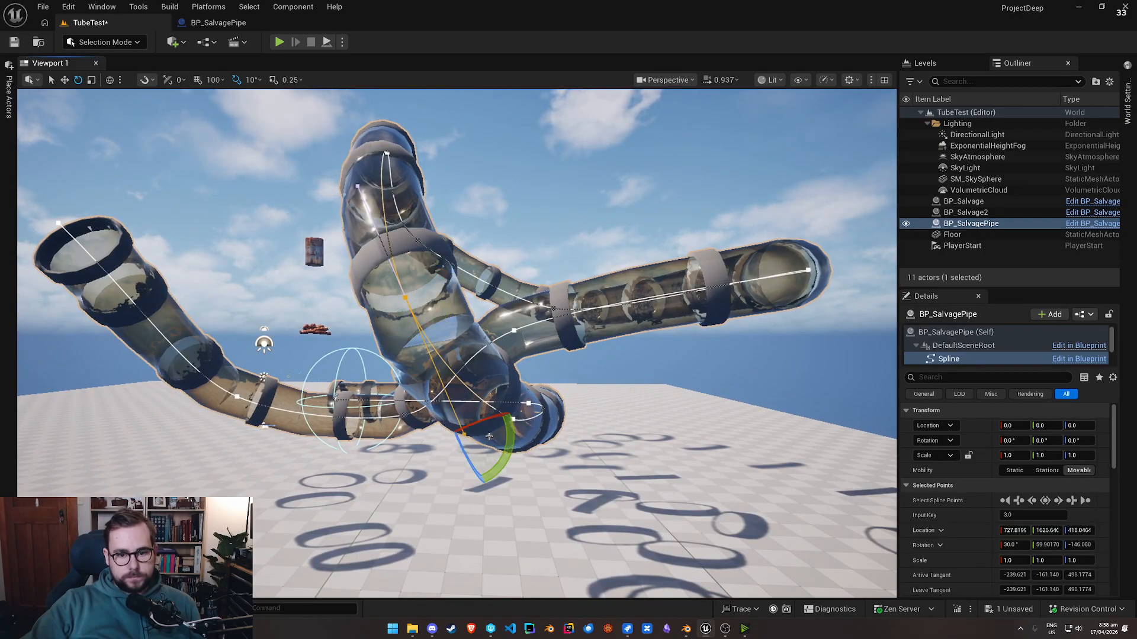
{"action": "key", "text": "d"}
{"action": "right_click_drag", "start_coordinate": [506, 454], "coordinate": [332, 444]}
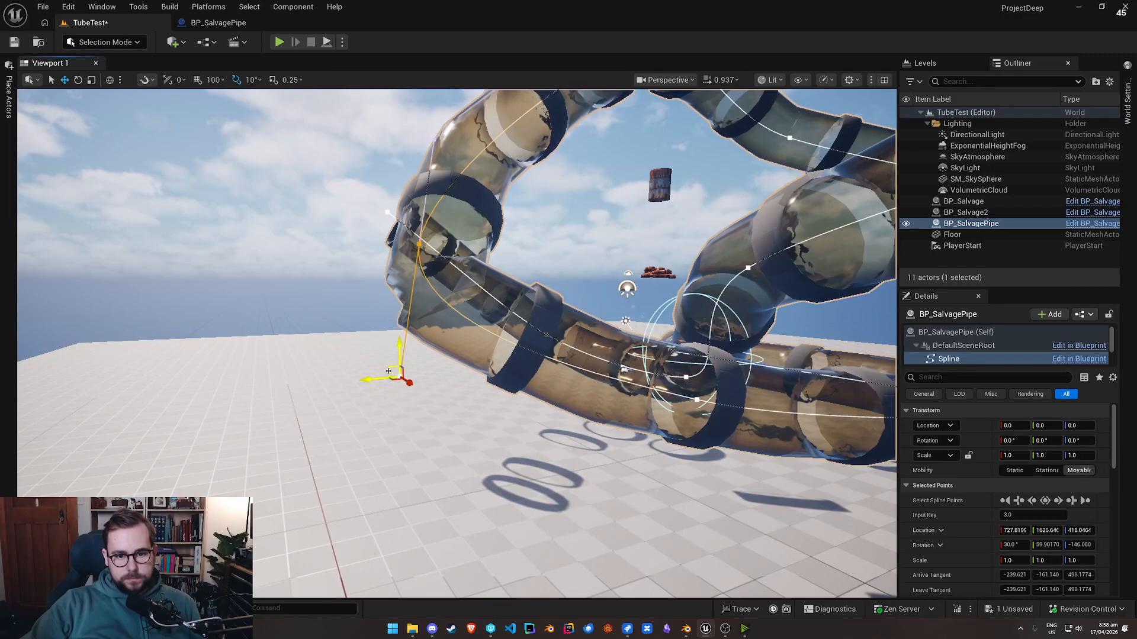
{"action": "left_click_drag", "start_coordinate": [391, 375], "coordinate": [462, 379]}
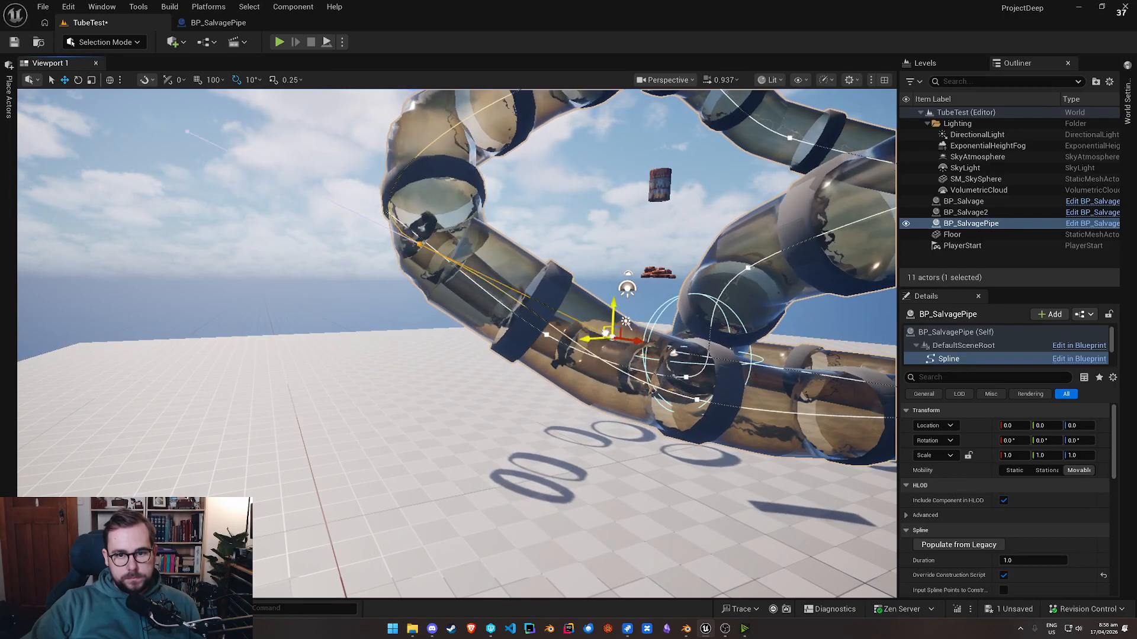
{"action": "left_click_drag", "start_coordinate": [527, 408], "coordinate": [541, 406]}
{"action": "right_click_drag", "start_coordinate": [542, 406], "coordinate": [559, 331]}
{"action": "key", "text": "s"}
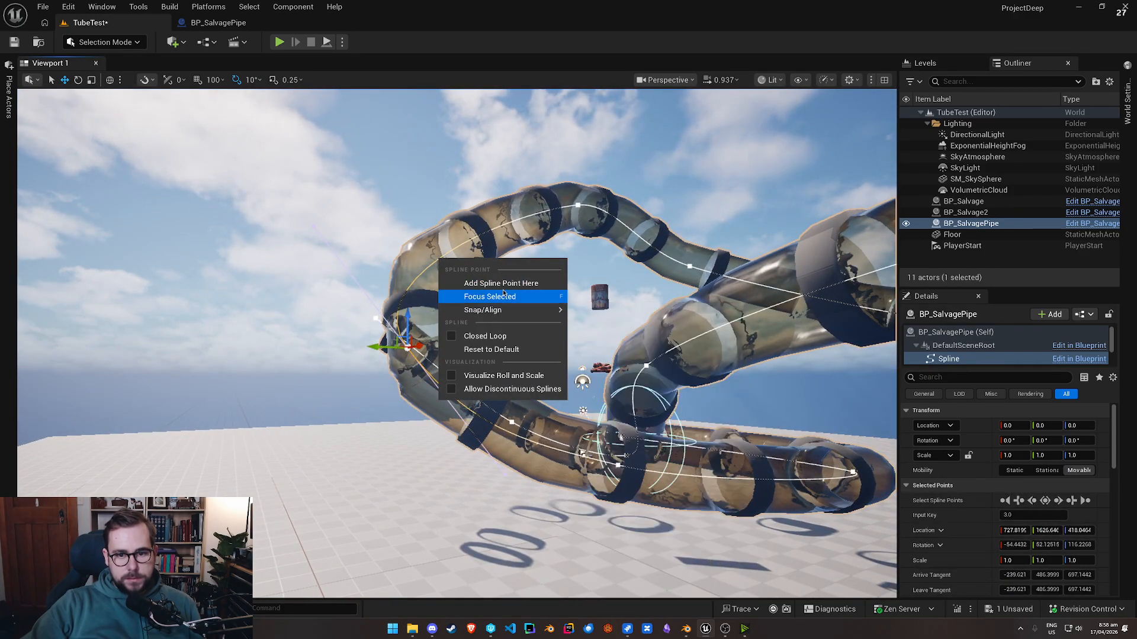
Step: Add a spline point above the lower bend by duplicating that bend's point upward, and check the whole pipe route
{"action": "left_click_drag", "start_coordinate": [407, 346], "coordinate": [421, 159], "text": "alt"}
{"action": "right_click_drag", "start_coordinate": [421, 160], "coordinate": [421, 159]}
{"action": "key", "text": "w"}
{"action": "key", "text": "s"}
{"action": "key", "text": "s"}
{"action": "key", "text": "a"}
{"action": "key", "text": "w"}
{"action": "right_click_drag", "start_coordinate": [552, 308], "coordinate": [551, 309]}
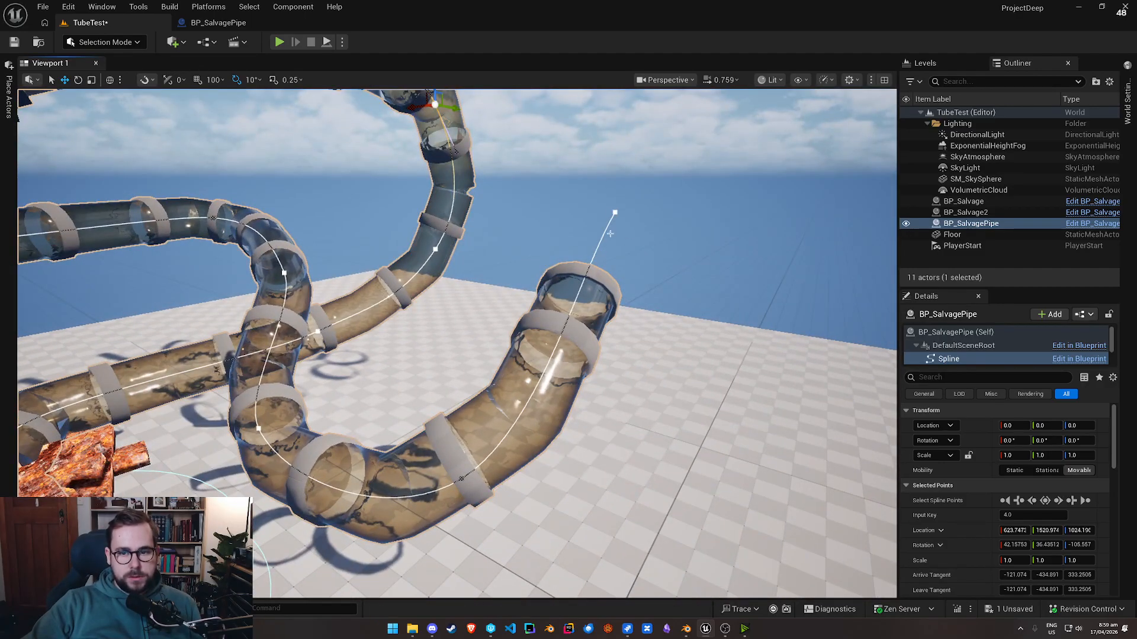
{"action": "right_click_drag", "start_coordinate": [570, 268], "coordinate": [571, 268]}
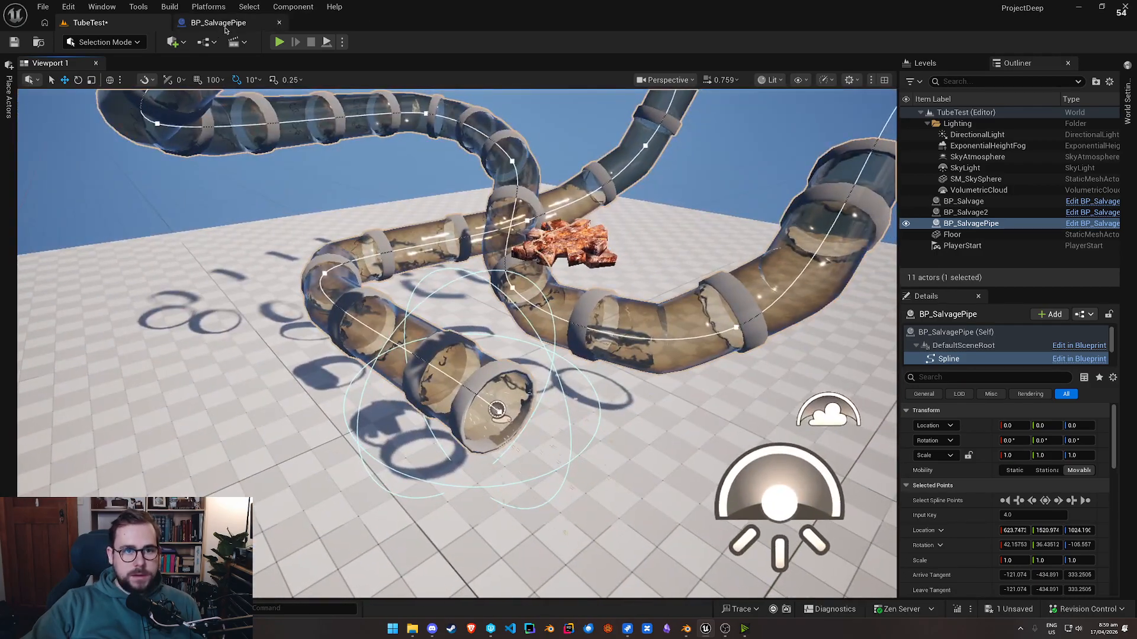
Step: Close the BP_SalvagePipe blueprint and open the recent level GeneratedWorld
{"action": "left_click", "coordinate": [218, 23]}
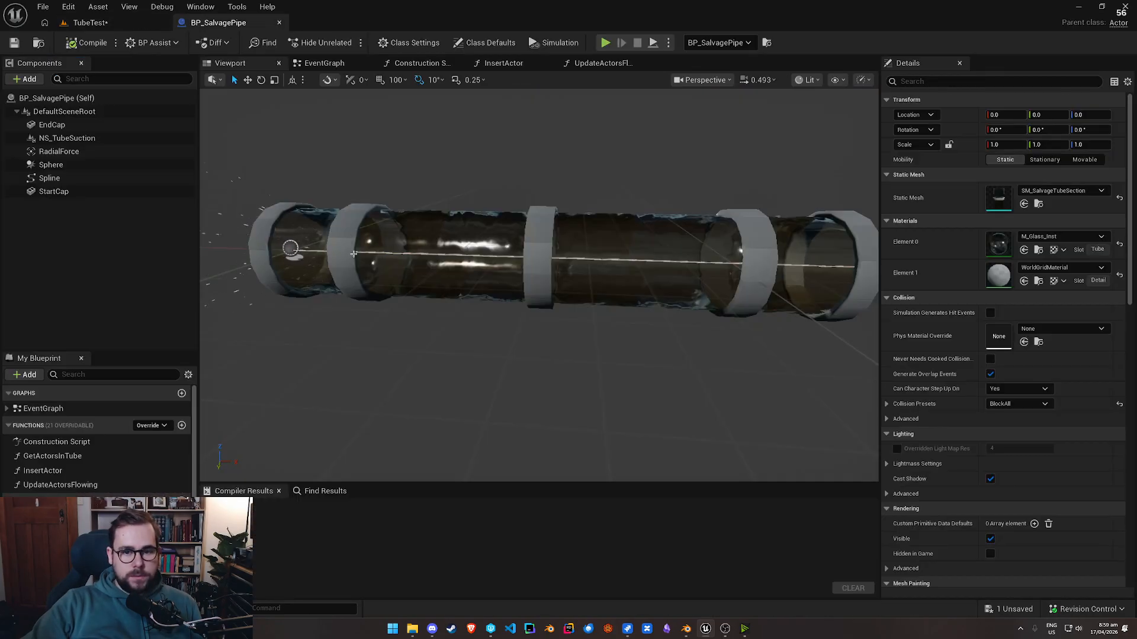
{"action": "left_click", "coordinate": [279, 24]}
{"action": "left_click", "coordinate": [43, 7]}
{"action": "mouse_move", "coordinate": [118, 87]}
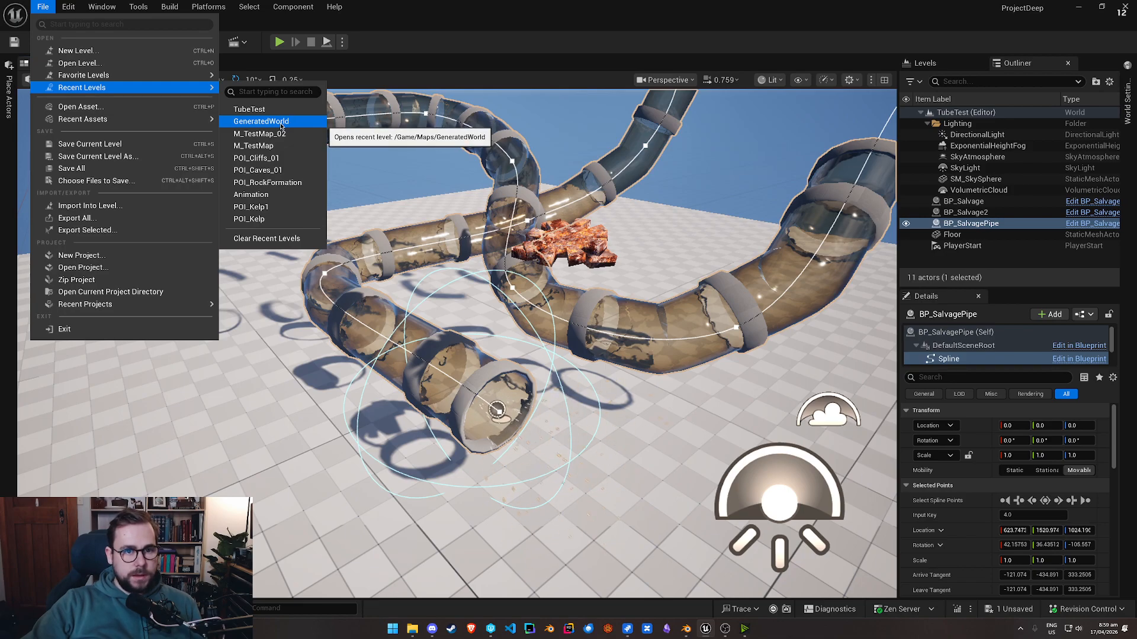
{"action": "left_click", "coordinate": [281, 126]}
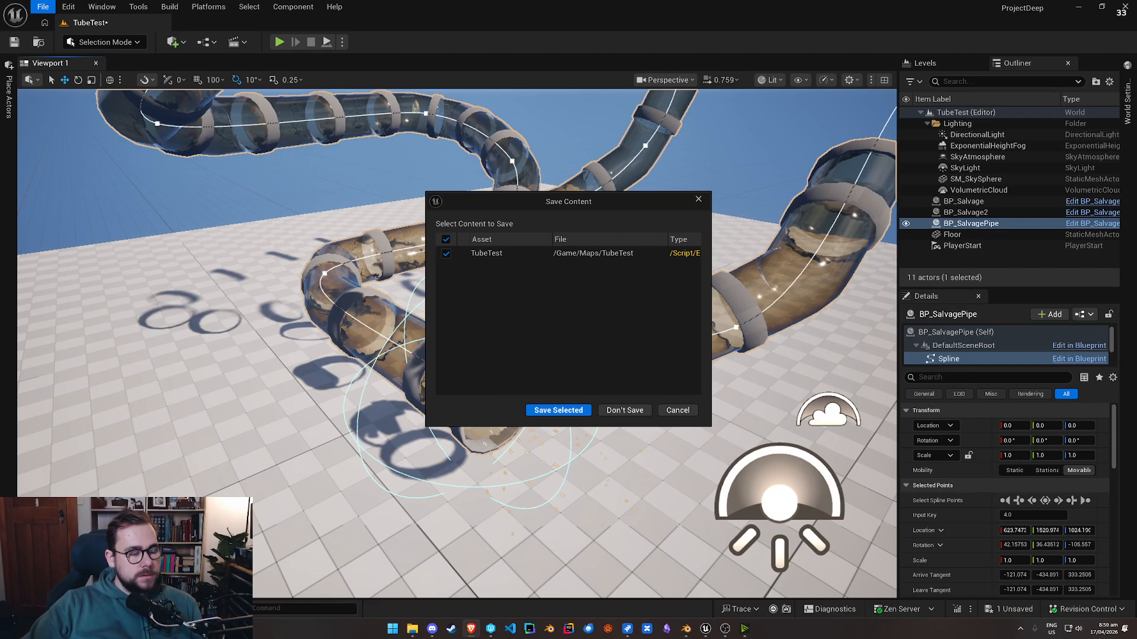
Step: Read the highlighted YouTube comment on the "Jellyfish! | Project Deep | UE5 Game Dev" video and return to Unreal Engine
{"action": "left_click_drag", "start_coordinate": [0, 65], "coordinate": [400, 117]}
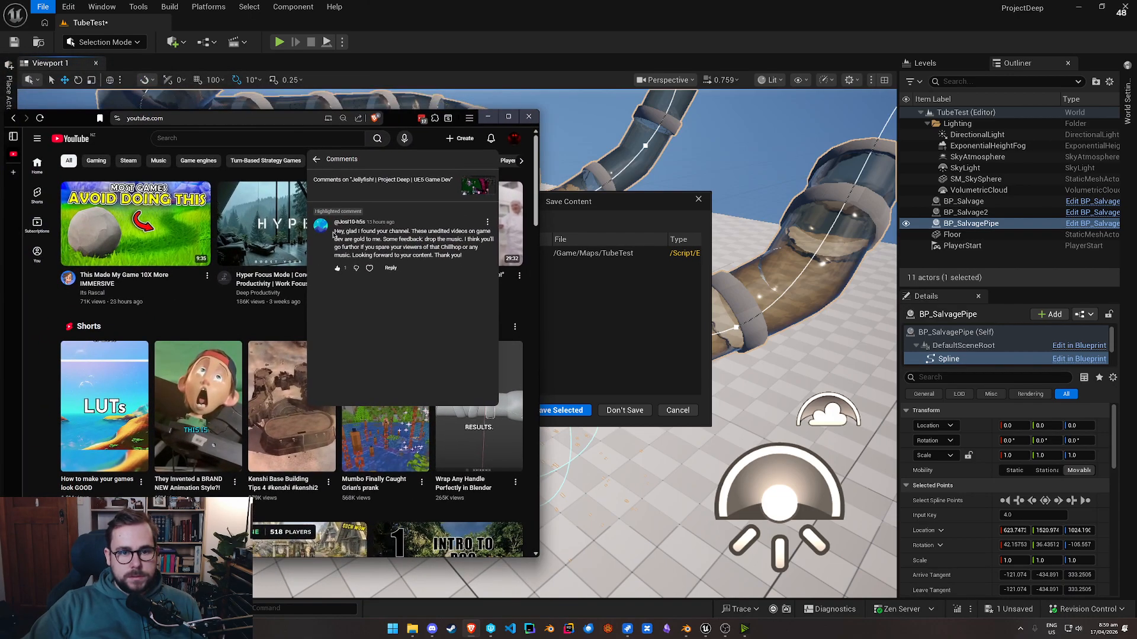
{"action": "mouse_move", "coordinate": [461, 230]}
{"action": "left_mouse_down"}
{"action": "mouse_move", "coordinate": [476, 251]}
{"action": "mouse_move", "coordinate": [441, 252]}
{"action": "mouse_move", "coordinate": [474, 252]}
{"action": "mouse_move", "coordinate": [466, 245]}
{"action": "left_mouse_up"}
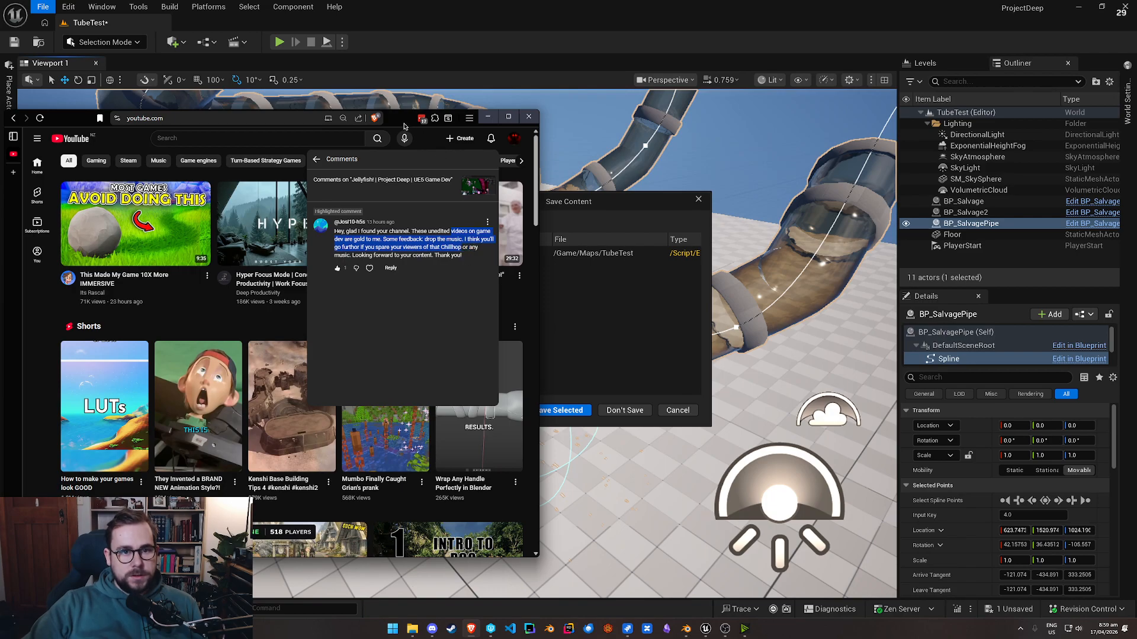
{"action": "key", "text": "alt+Tab"}
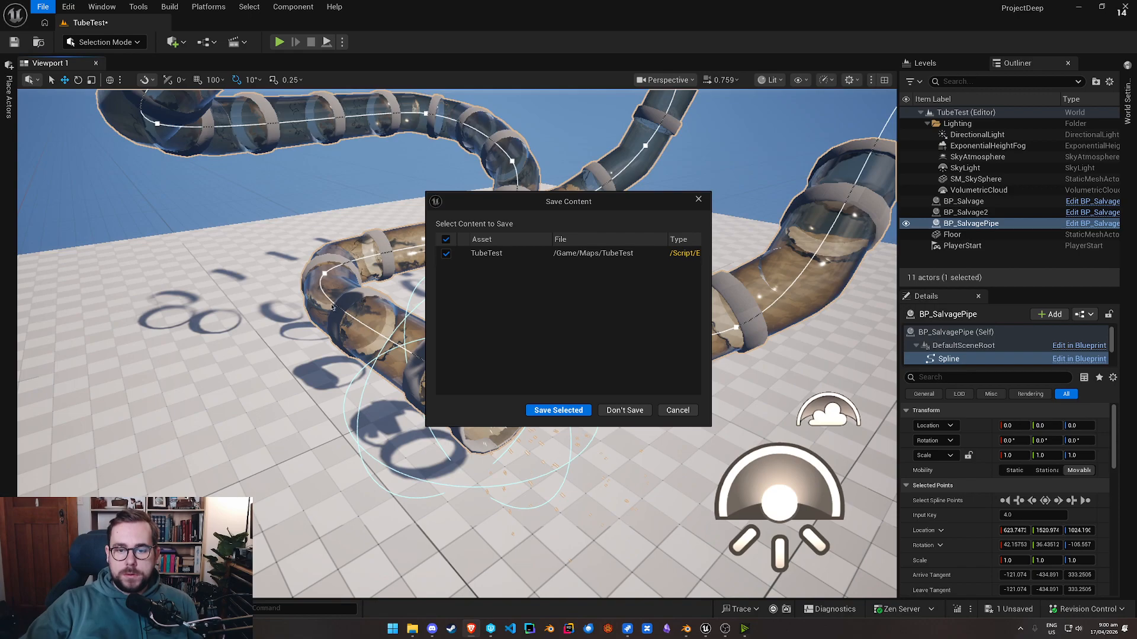
Step: Save the TubeTest changes to load GeneratedWorld, and navigate through the Mothership to the Travel Button console
{"action": "left_click", "coordinate": [558, 410]}
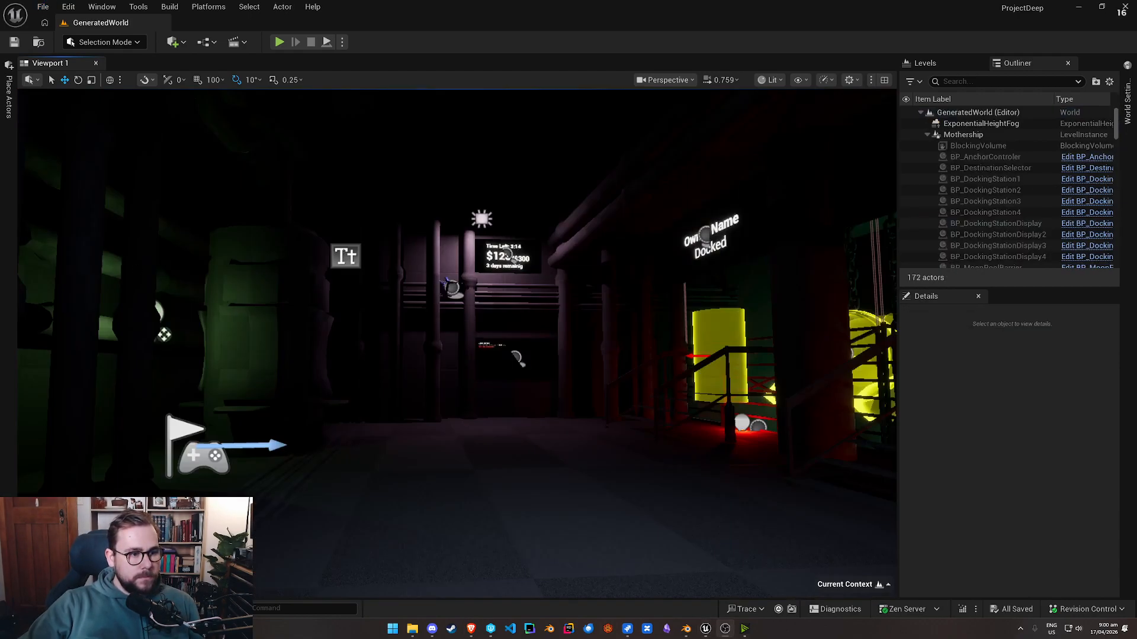
{"action": "right_click_drag", "start_coordinate": [374, 390], "coordinate": [455, 374]}
{"action": "key", "text": "g"}
{"action": "right_click_drag", "start_coordinate": [270, 397], "coordinate": [32, 398]}
{"action": "key", "text": "w"}
{"action": "right_click_drag", "start_coordinate": [412, 292], "coordinate": [446, 292]}
{"action": "key", "text": "w"}
{"action": "right_click_drag", "start_coordinate": [495, 342], "coordinate": [640, 342]}
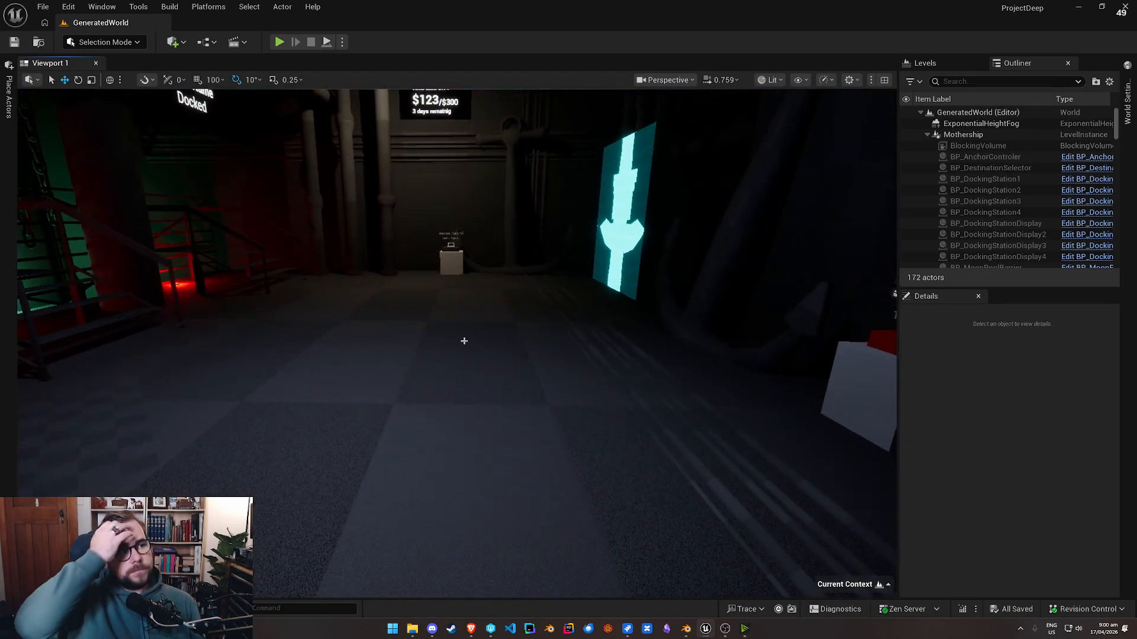
{"action": "right_click_drag", "start_coordinate": [467, 337], "coordinate": [577, 341]}
Step: Dismiss the Mothership's context menu and open the project in Rider
{"action": "right_click", "coordinate": [577, 340]}
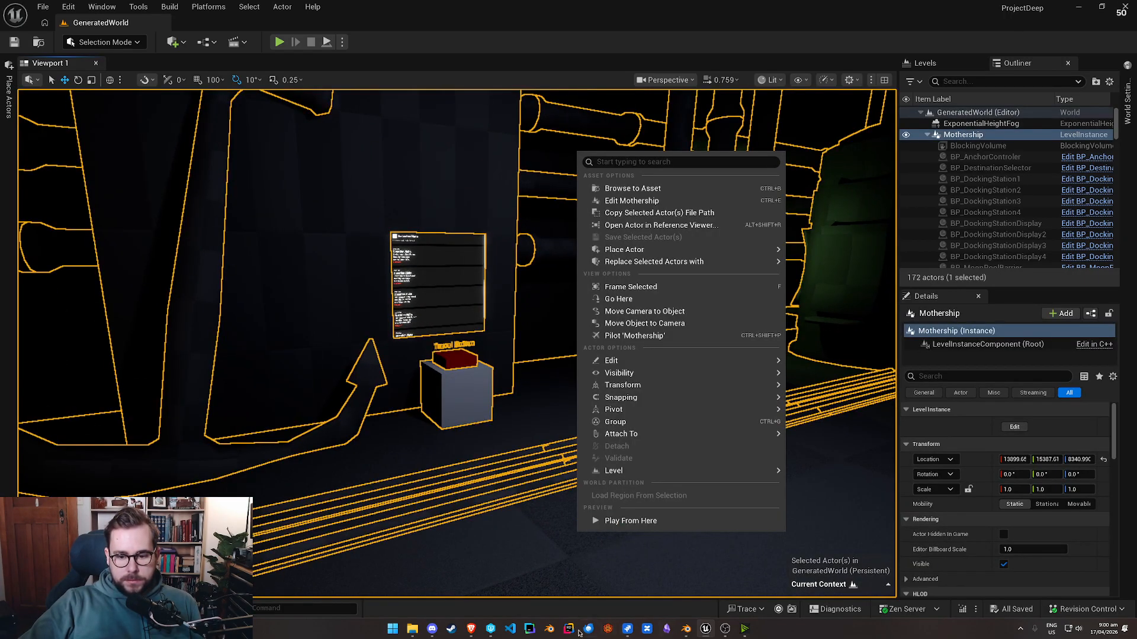
{"action": "left_click", "coordinate": [506, 29]}
{"action": "right_click_drag", "start_coordinate": [358, 362], "coordinate": [388, 401]}
{"action": "key", "text": "g"}
{"action": "left_click", "coordinate": [142, 7]}
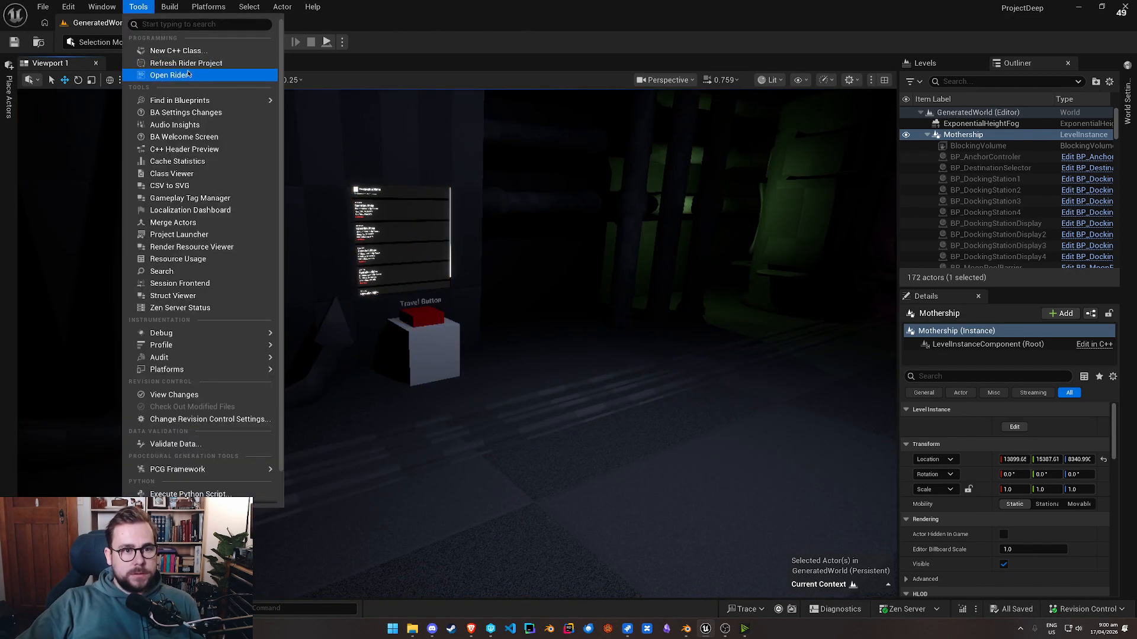
{"action": "left_click", "coordinate": [194, 79]}
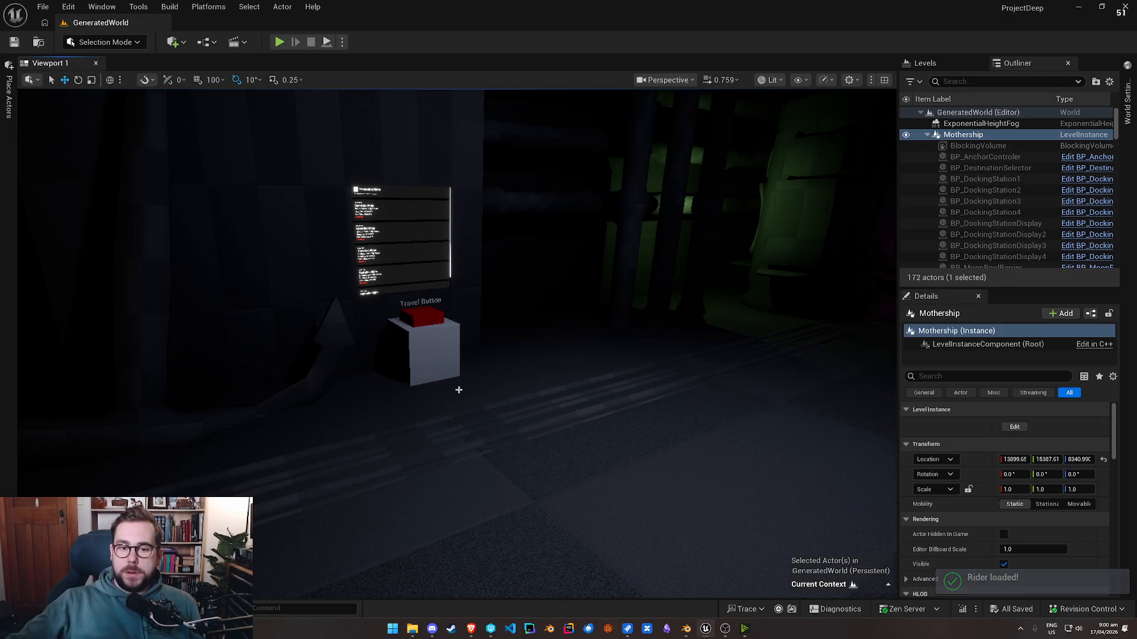
Step: Approach the destination display above the Travel Button and play GeneratedWorld from that spot
{"action": "key", "text": "w"}
{"action": "right_click_drag", "start_coordinate": [487, 406], "coordinate": [414, 356]}
{"action": "key", "text": "w"}
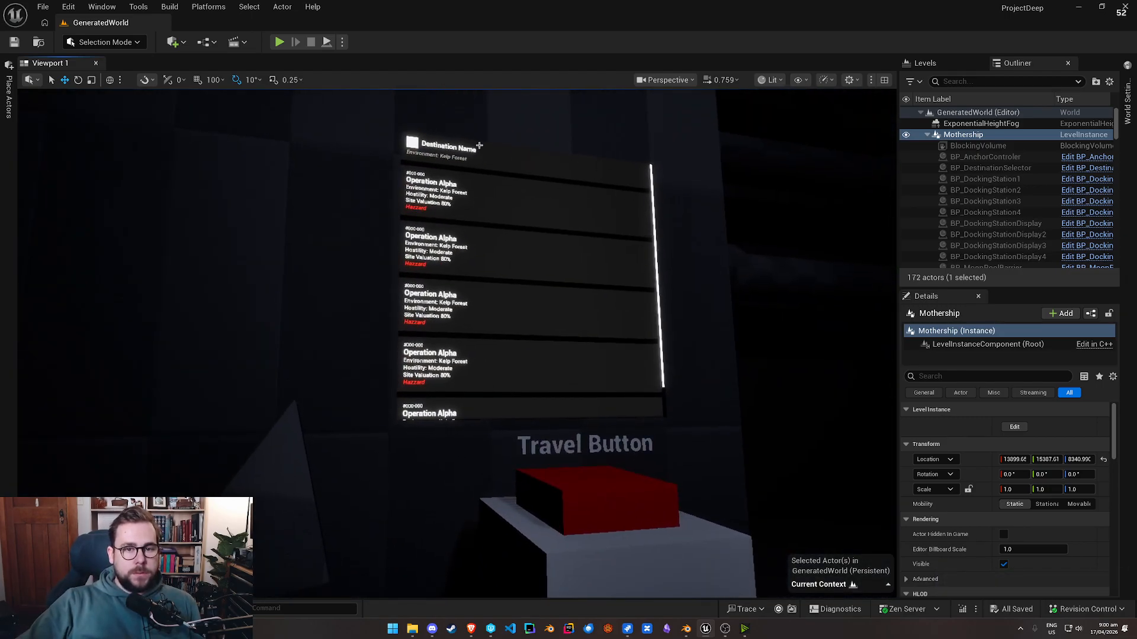
{"action": "right_click_drag", "start_coordinate": [533, 278], "coordinate": [681, 343]}
{"action": "right_click", "coordinate": [571, 438]}
{"action": "left_click", "coordinate": [604, 429]}
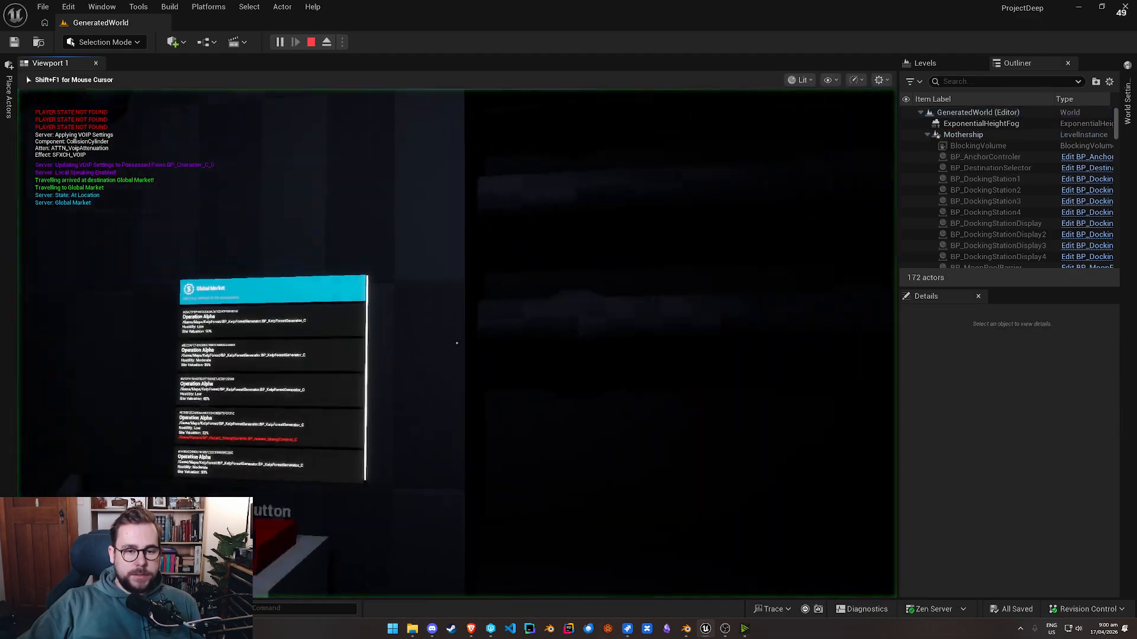
{"action": "key", "text": "w"}
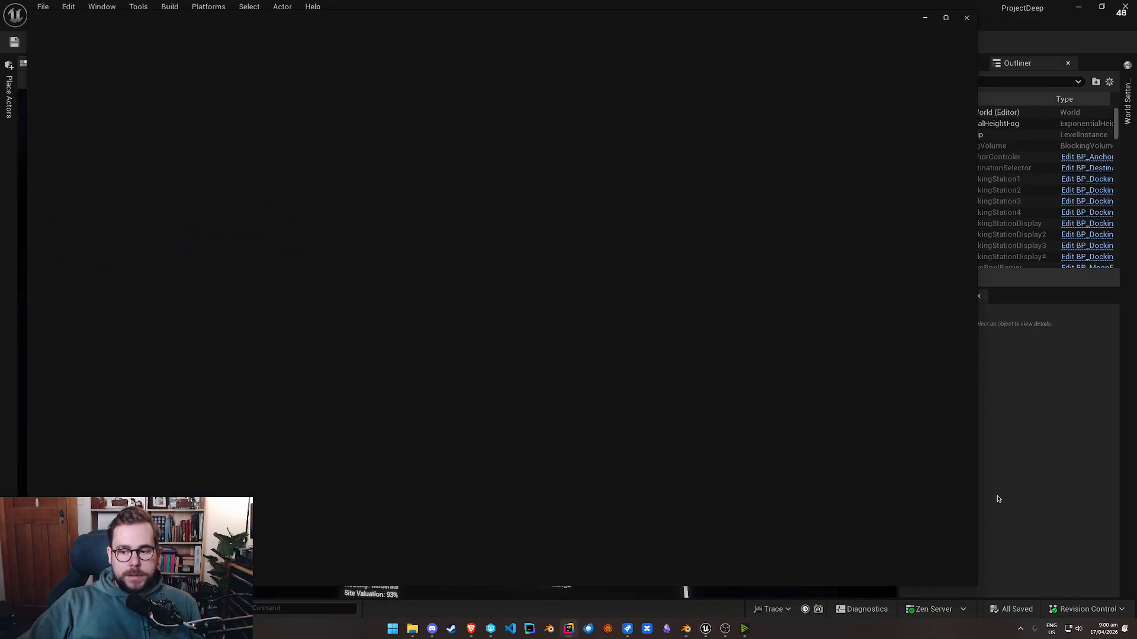
Step: Return to the running game and select different Operation Alpha entries on the destination display, ending on the one with the StrongCurrents hazard
{"action": "left_click", "coordinate": [988, 498]}
{"action": "left_click", "coordinate": [490, 381]}
{"action": "left_click", "coordinate": [457, 344]}
{"action": "left_click", "coordinate": [457, 343]}
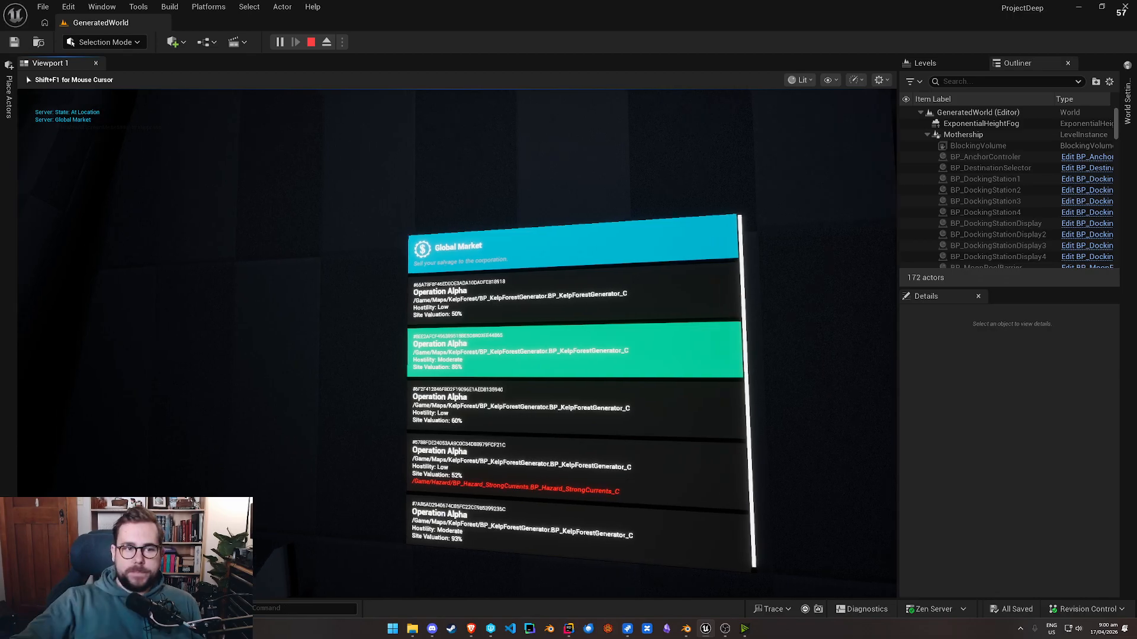
{"action": "key", "text": "w"}
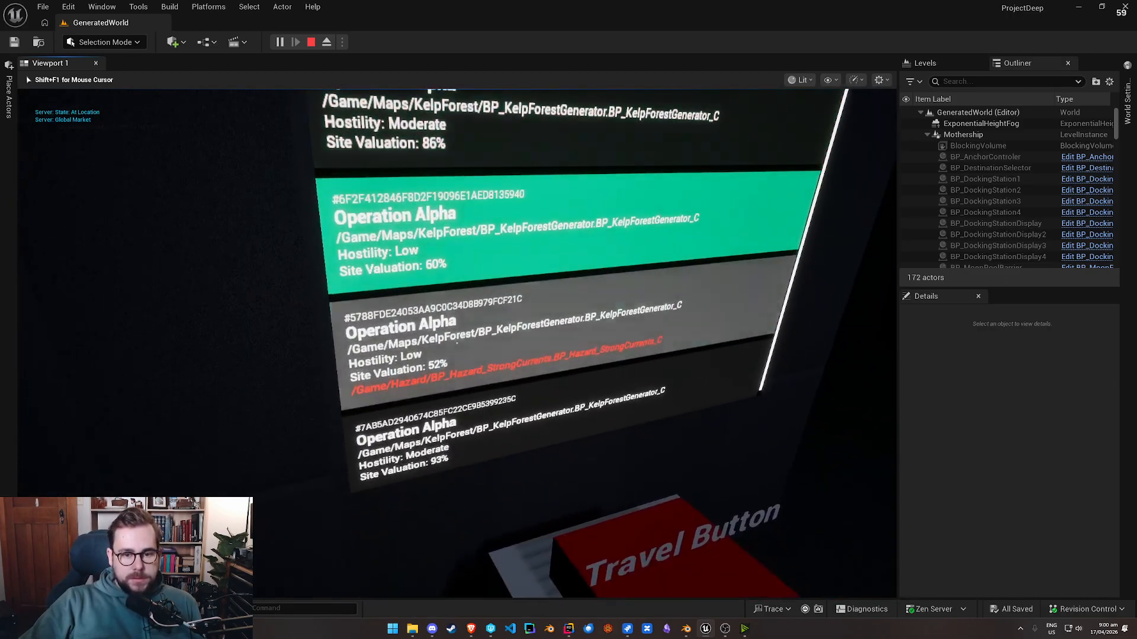
{"action": "key", "text": "s"}
{"action": "key", "text": "shift+F1"}
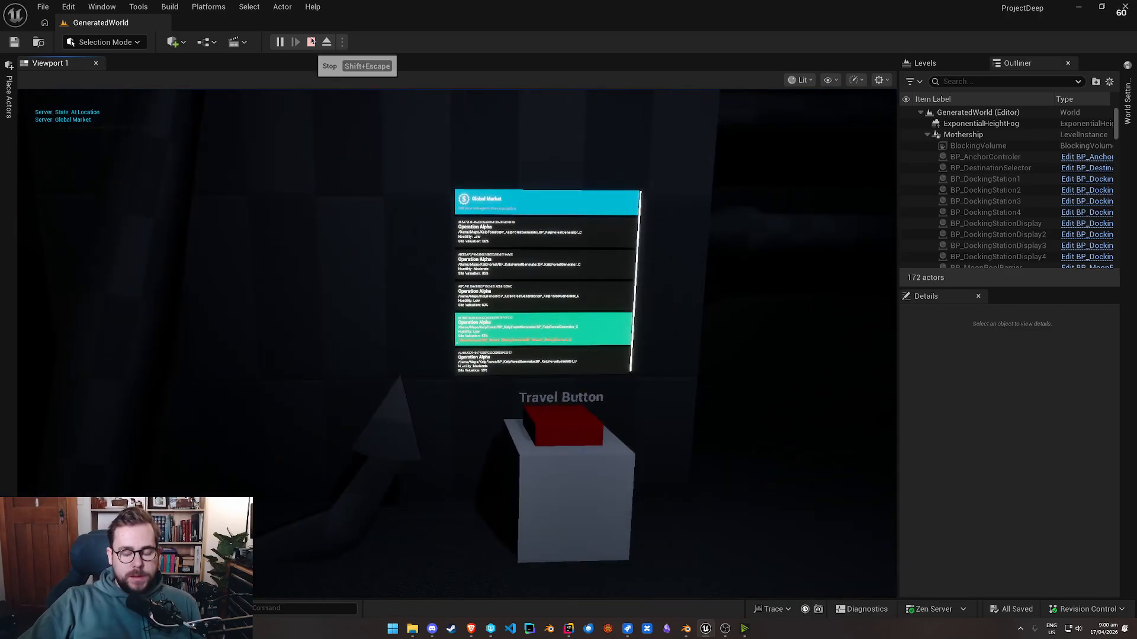
{"action": "left_click", "coordinate": [325, 92]}
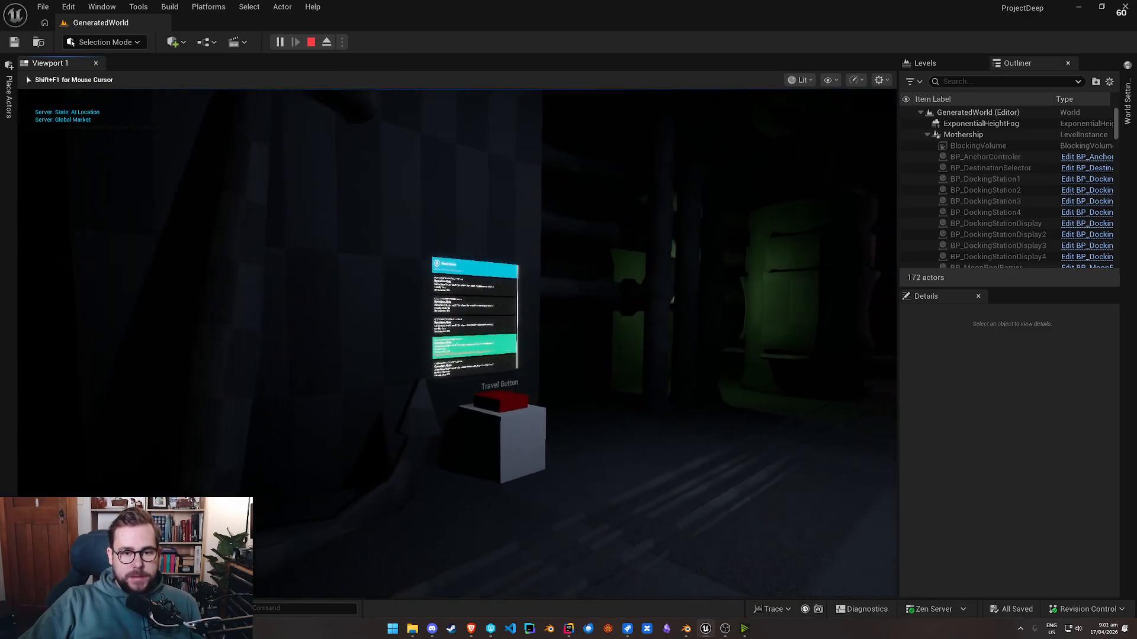
Step: Inspect the destination display's entries above the Travel Button up close, and stop the play session
{"action": "key", "text": "w"}
{"action": "key", "text": "w"}
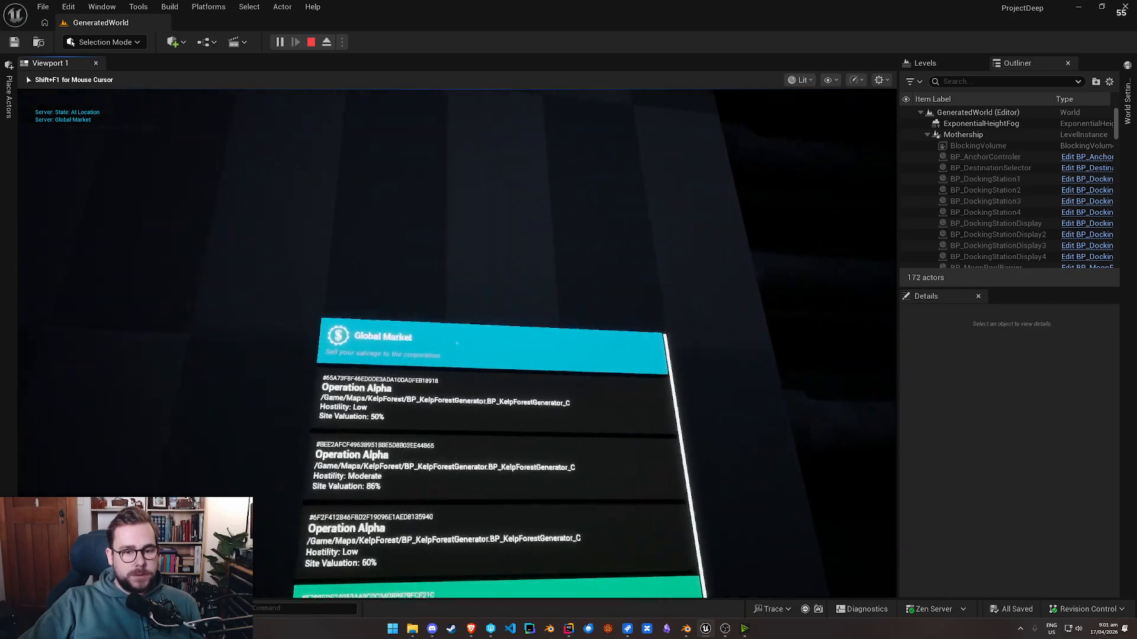
{"action": "key", "text": "s"}
{"action": "key", "text": "shift+F1"}
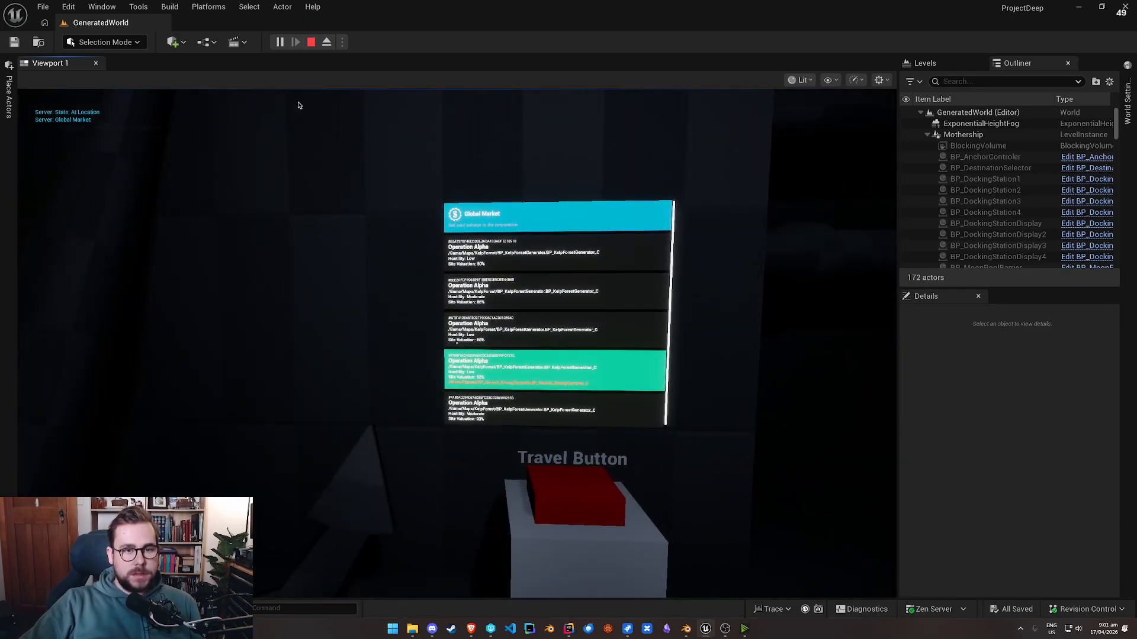
{"action": "left_click", "coordinate": [311, 43]}
Step: Switch to Rider and close both ProjectDeepBlueprintFunctionLibrary files, SalvageOperationGameState.cpp and TravelManager.h
{"action": "left_click", "coordinate": [568, 629]}
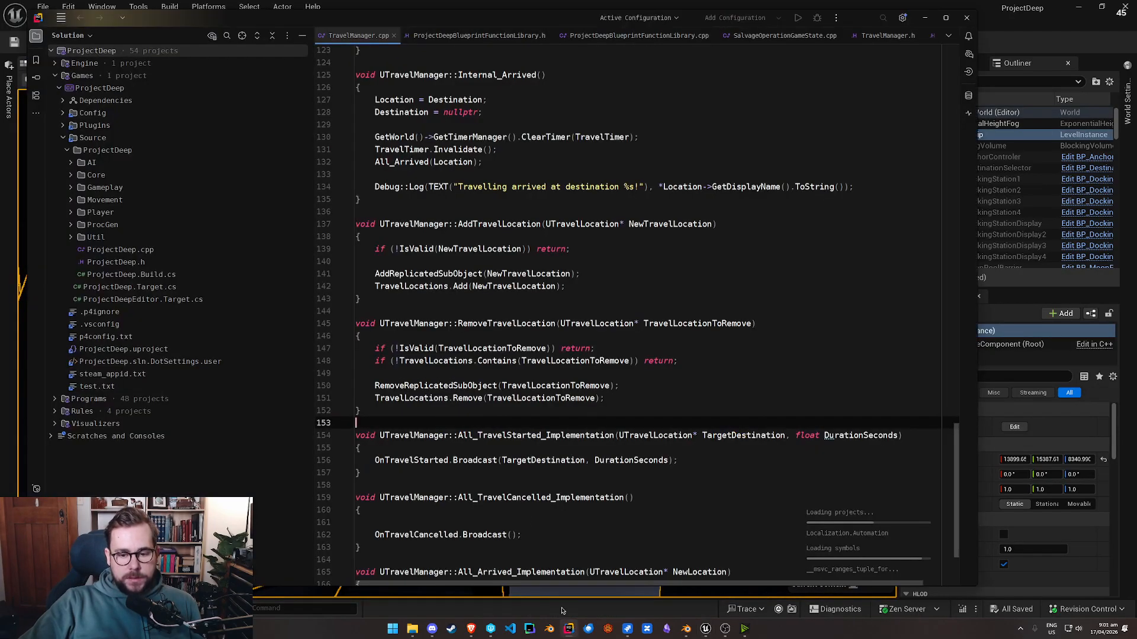
{"action": "scroll", "coordinate": [742, 435], "scroll_direction": "up", "scroll_amount": 12}
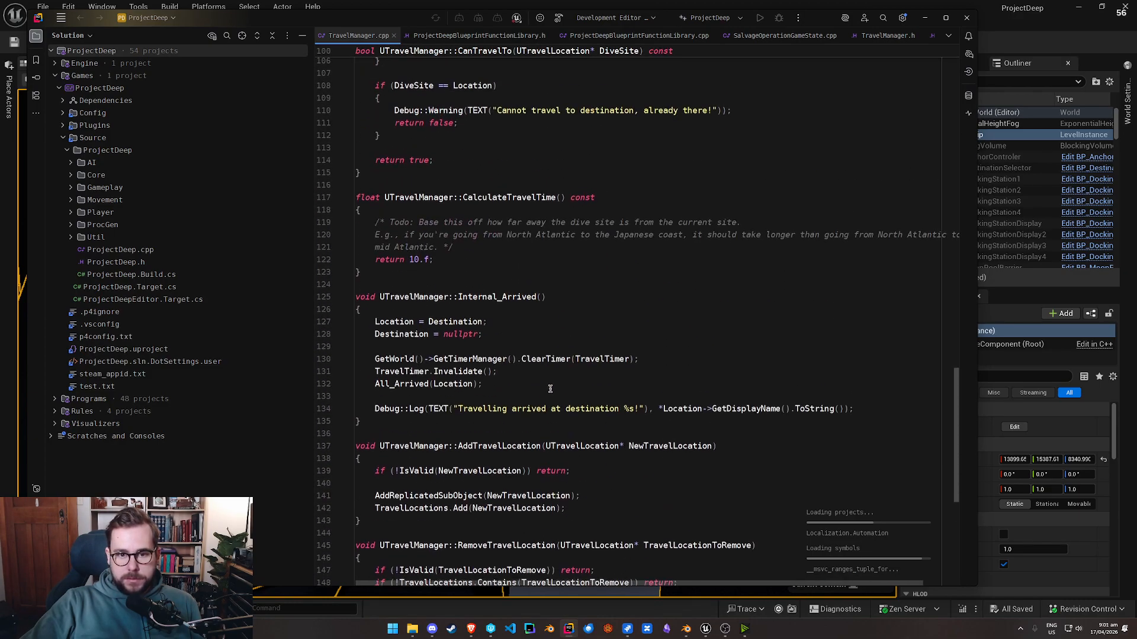
{"action": "left_click", "coordinate": [552, 36]}
{"action": "left_click", "coordinate": [559, 36]}
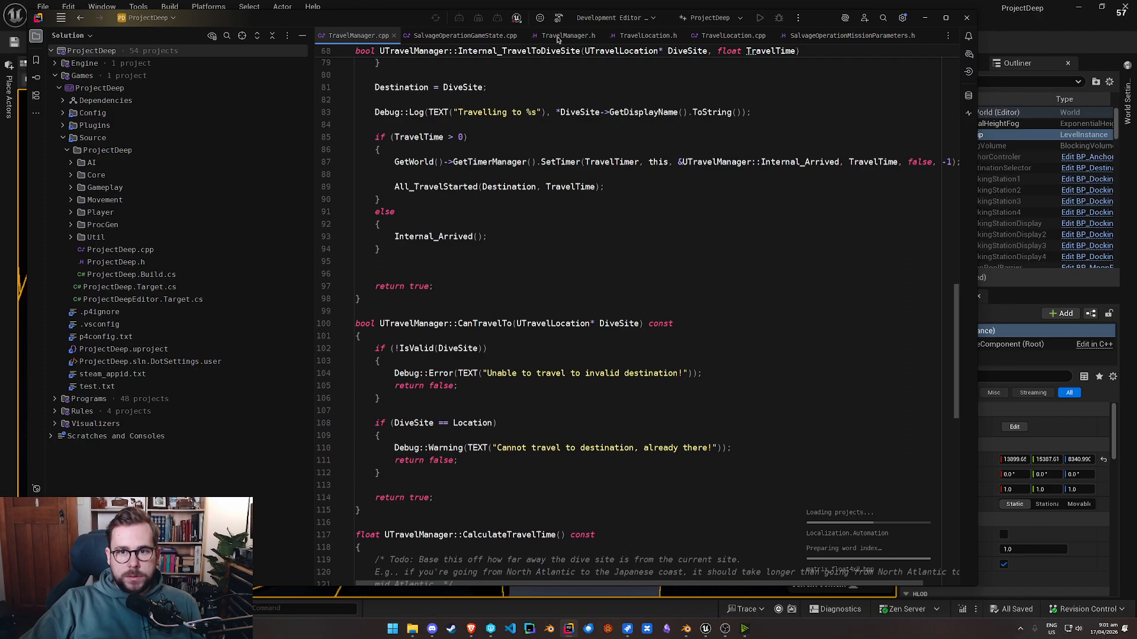
{"action": "left_click", "coordinate": [521, 36]}
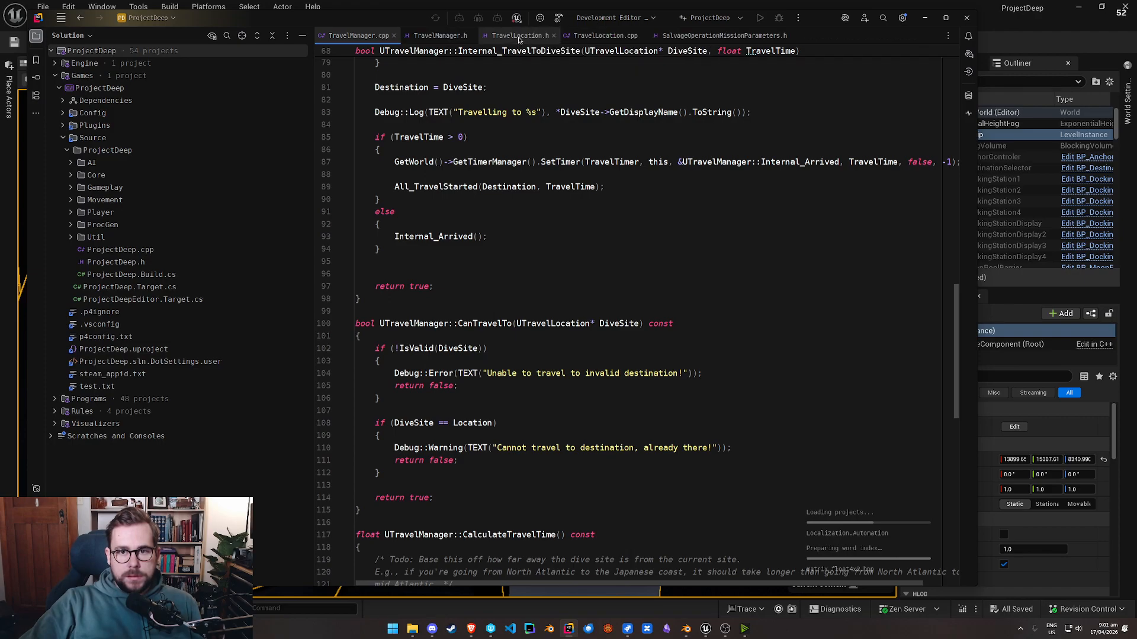
{"action": "right_click", "coordinate": [357, 37]}
{"action": "left_click", "coordinate": [599, 149]}
{"action": "left_click", "coordinate": [472, 36]}
Step: Dismiss the Perforce MCP server and plugin error notifications while reviewing the travel functions in TravelManager.cpp
{"action": "scroll", "coordinate": [569, 177], "scroll_direction": "up", "scroll_amount": 5}
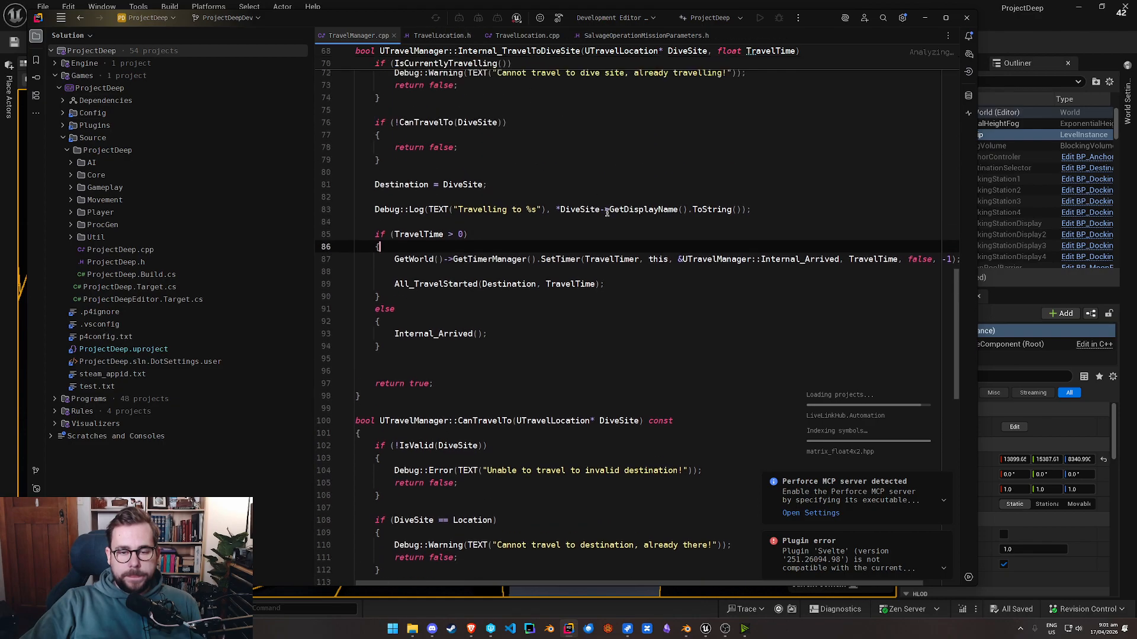
{"action": "scroll", "coordinate": [583, 270], "scroll_direction": "down", "scroll_amount": 2, "text": "ctrl"}
{"action": "left_click", "coordinate": [943, 481]}
{"action": "left_click", "coordinate": [943, 541]}
{"action": "scroll", "coordinate": [616, 353], "scroll_direction": "up", "scroll_amount": 6}
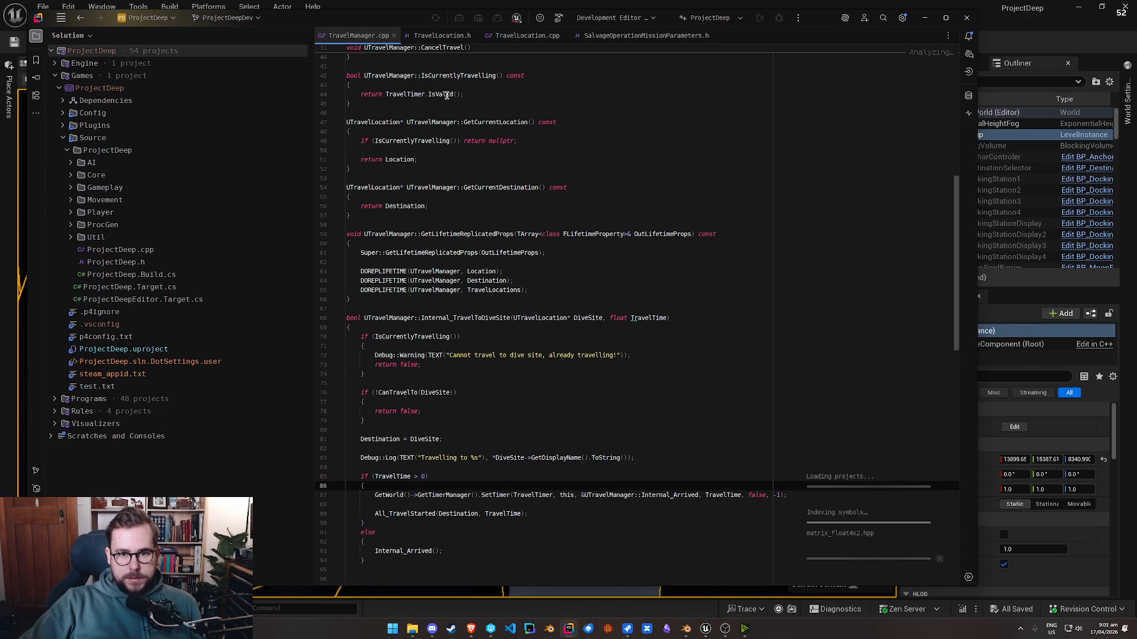
{"action": "scroll", "coordinate": [447, 95], "scroll_direction": "up", "scroll_amount": 10}
Step: Look over TravelLocation.h, and return to TravelManager.cpp to open its matching header, TravelManager.h
{"action": "left_click", "coordinate": [437, 35]}
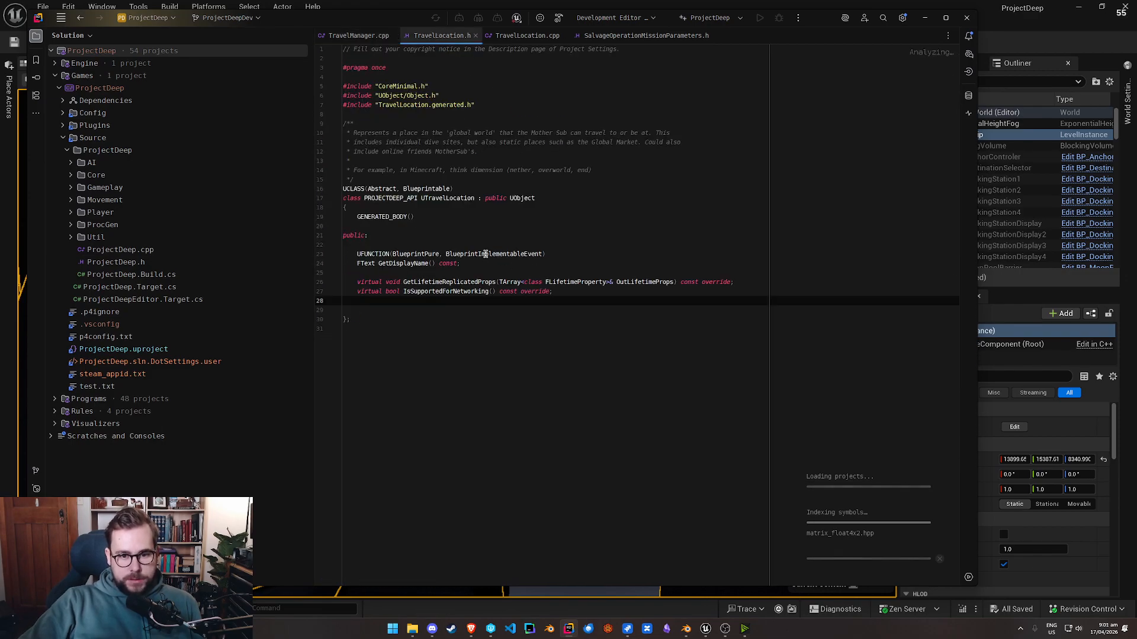
{"action": "scroll", "coordinate": [485, 254], "scroll_direction": "up", "scroll_amount": 5, "text": "ctrl"}
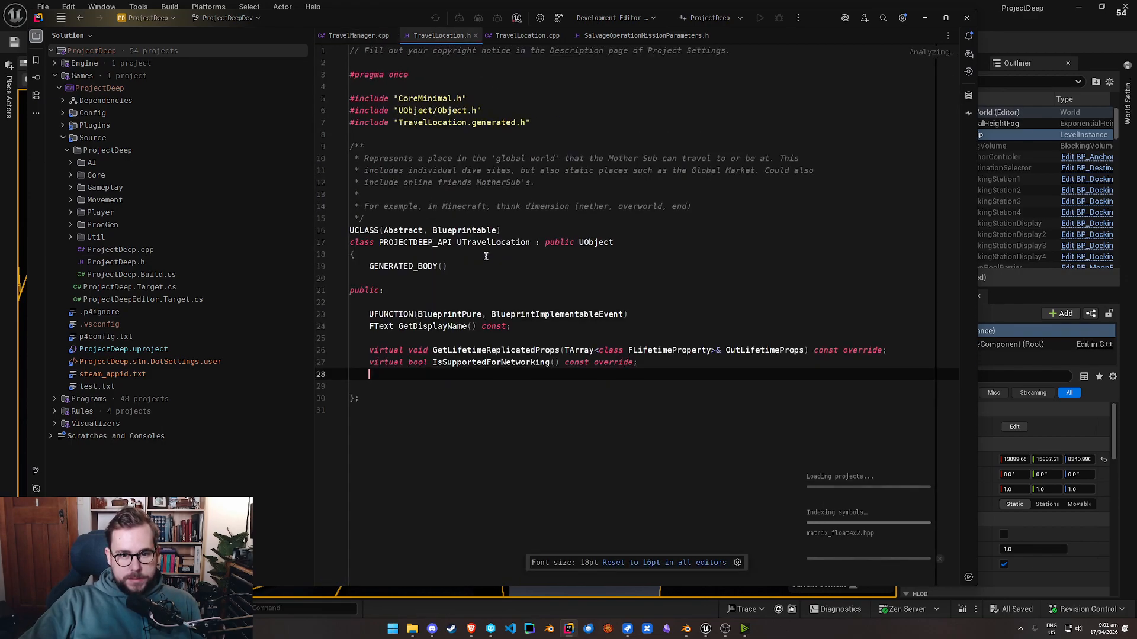
{"action": "left_click", "coordinate": [379, 34]}
{"action": "left_click", "coordinate": [678, 173]}
{"action": "key", "text": "alt+o"}
{"action": "scroll", "coordinate": [678, 174], "scroll_direction": "down", "scroll_amount": 5}
{"action": "scroll", "coordinate": [464, 135], "scroll_direction": "down", "scroll_amount": 3, "text": "ctrl"}
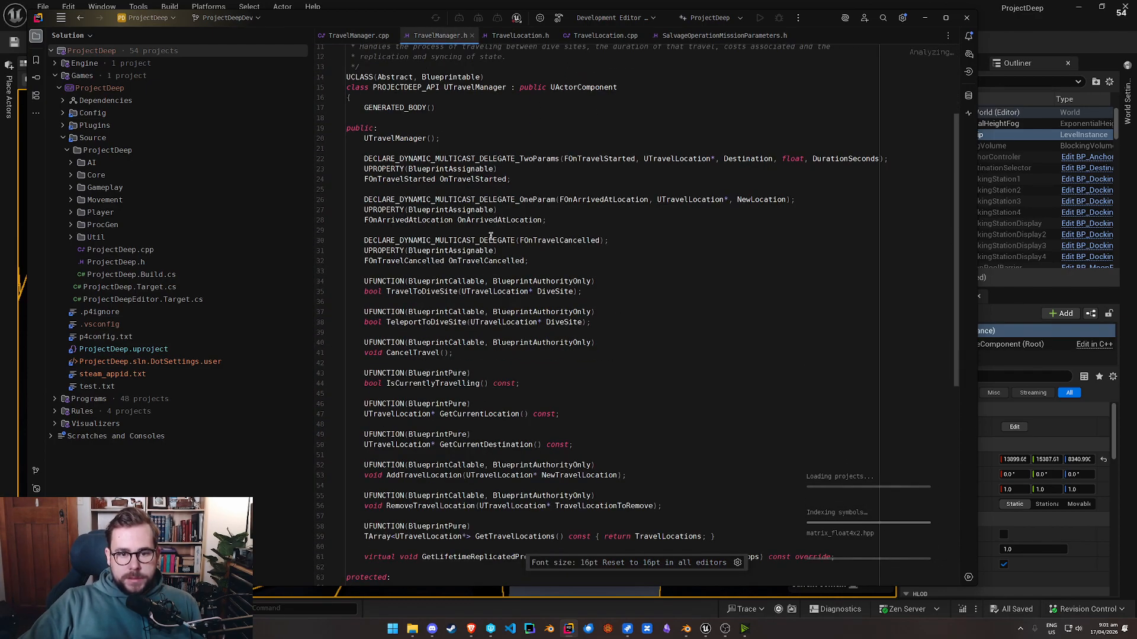
Step: Examine the properties of the FSalvageOperationMissionParameters struct in SalvageOperationMissionParameters.h
{"action": "left_click", "coordinate": [718, 36]}
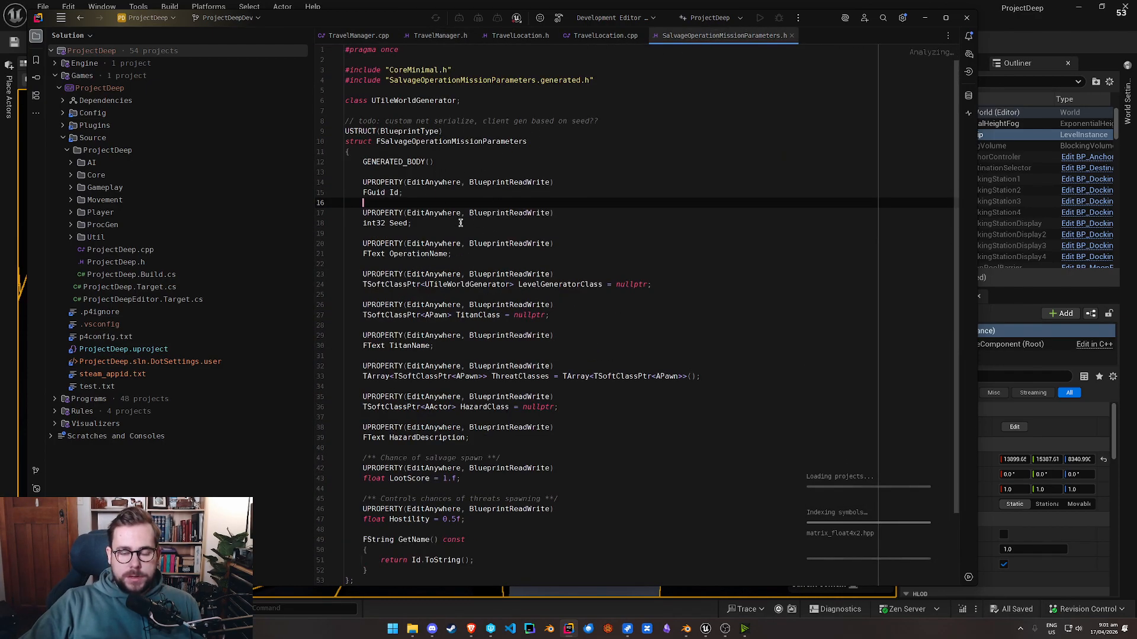
{"action": "left_click_drag", "start_coordinate": [582, 400], "coordinate": [601, 447]}
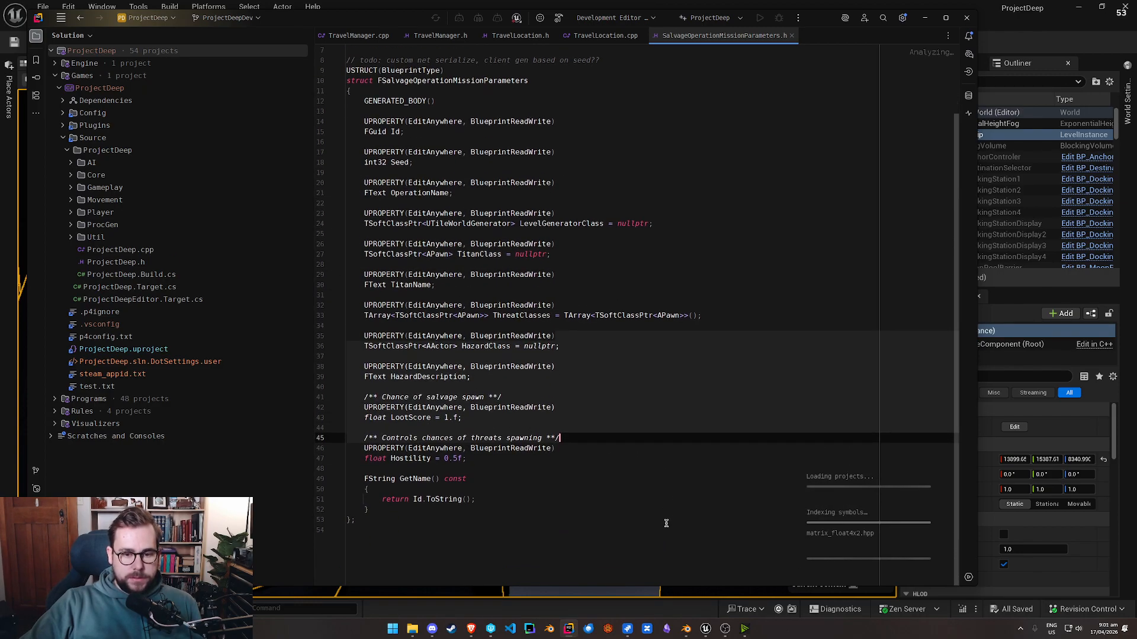
{"action": "left_click", "coordinate": [657, 342]}
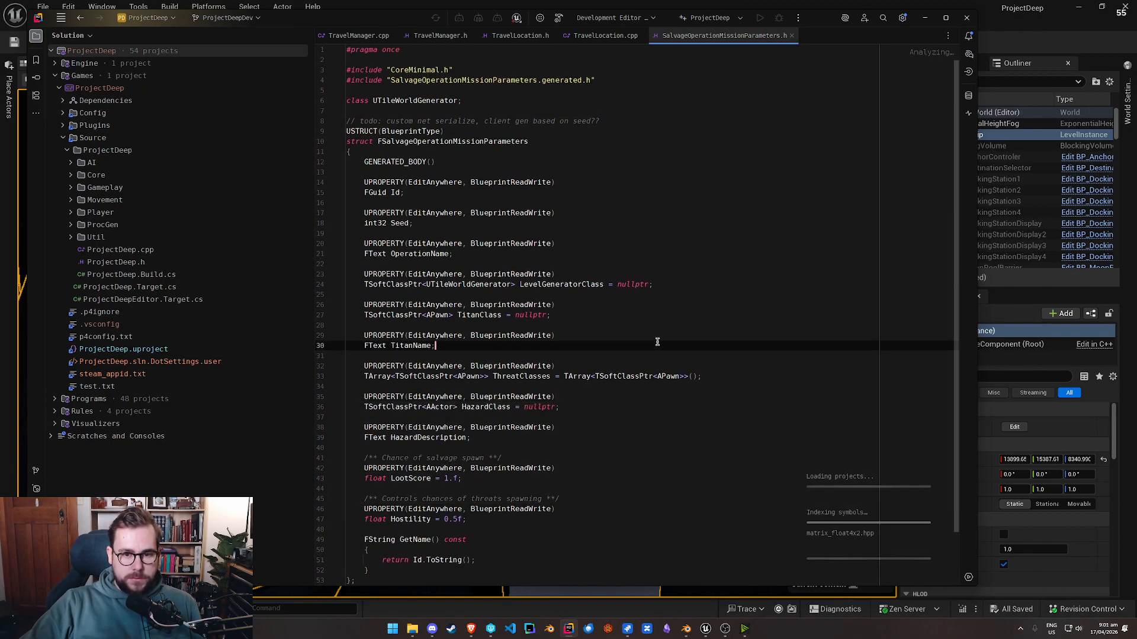
Step: Highlight the UTravelLocation usages in TravelManager.h and review the delegates and functions that rely on that type
{"action": "left_click", "coordinate": [438, 36]}
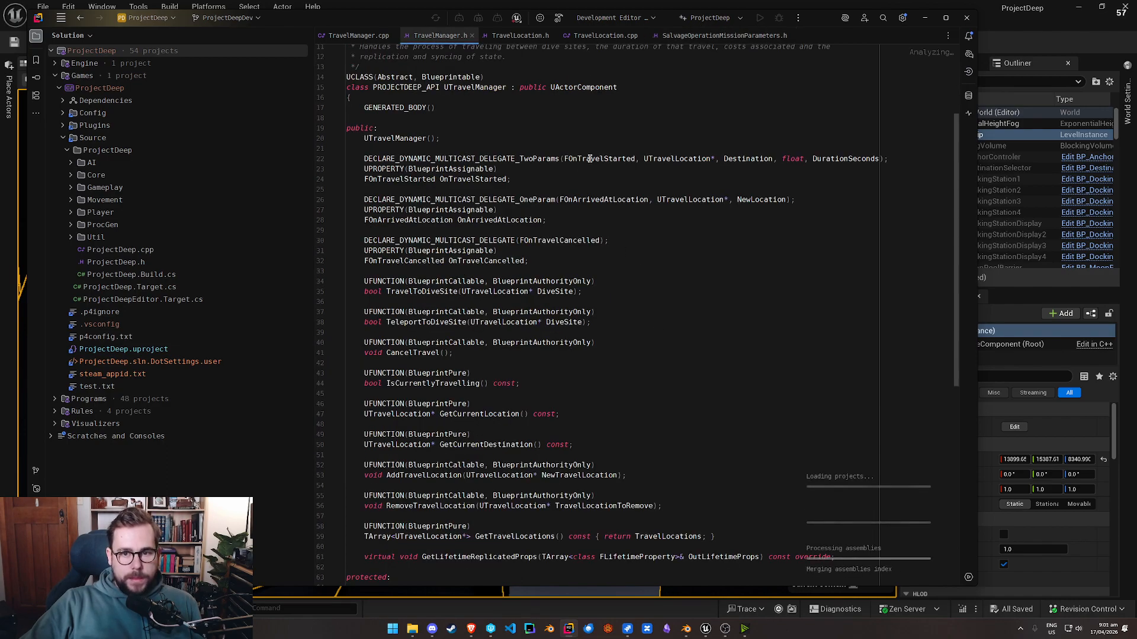
{"action": "left_click", "coordinate": [711, 159]}
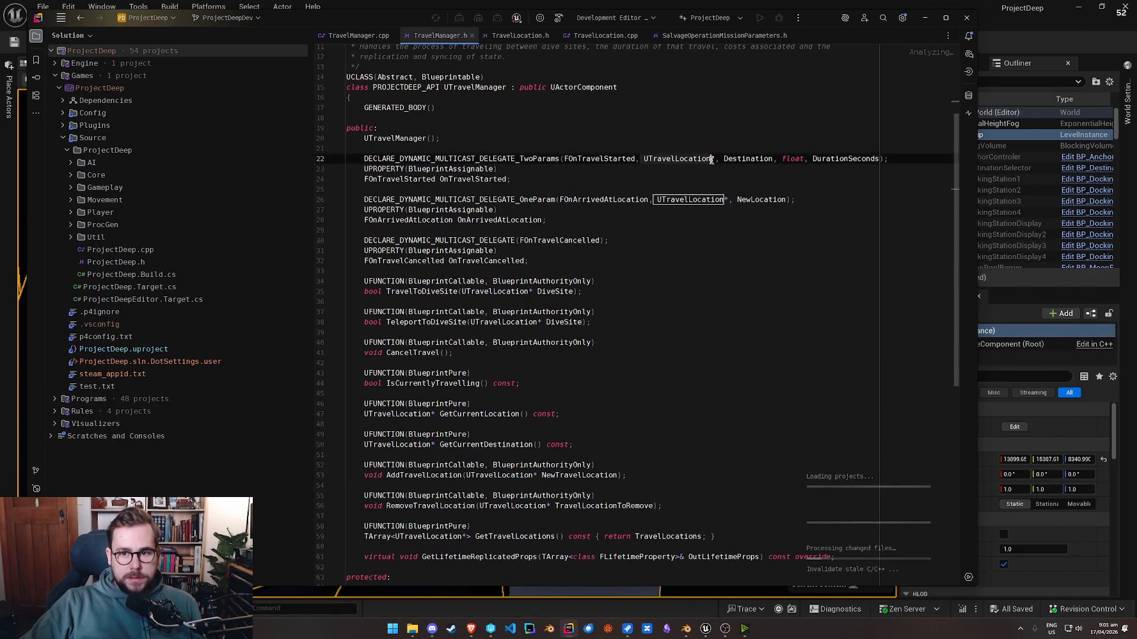
{"action": "left_click", "coordinate": [715, 158]}
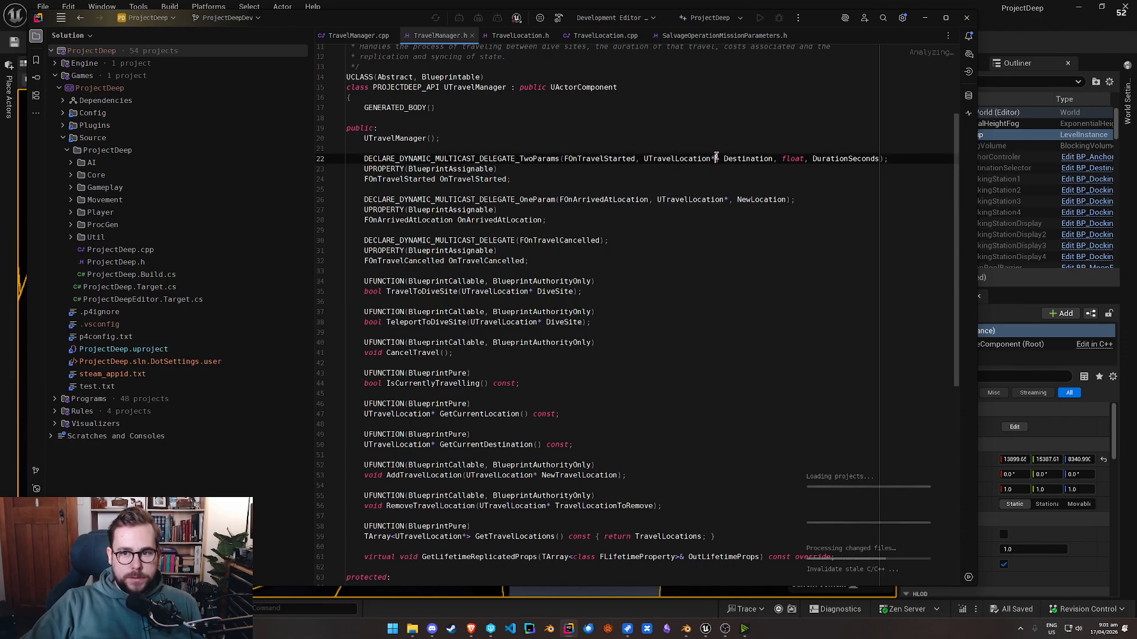
{"action": "key", "text": "Left"}
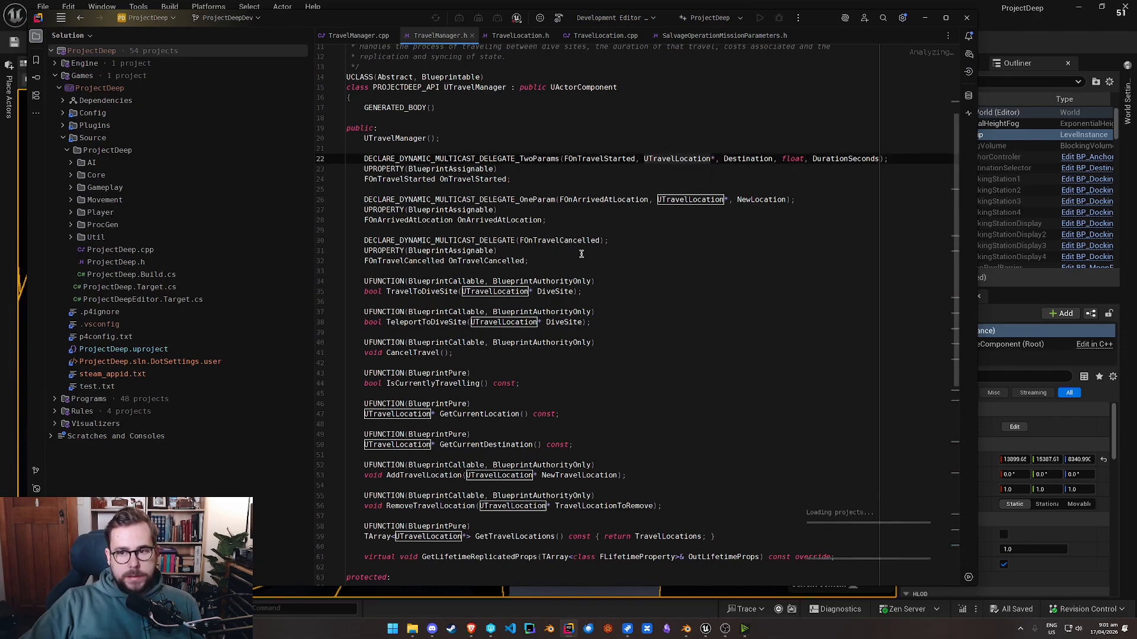
{"action": "scroll", "coordinate": [509, 296], "scroll_direction": "down", "scroll_amount": 6}
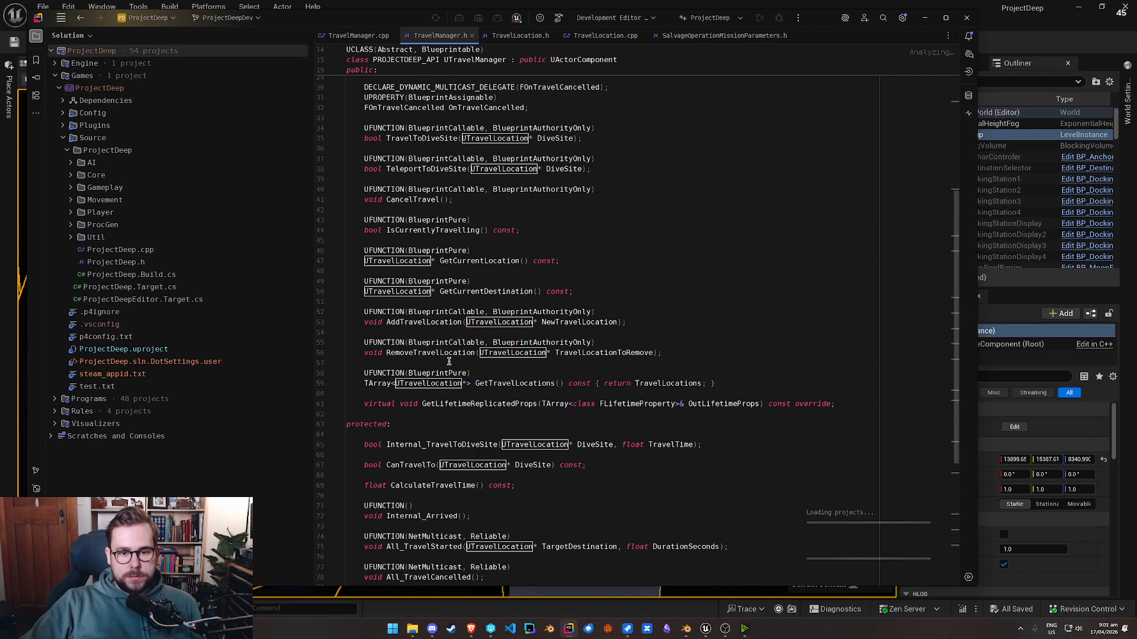
{"action": "scroll", "coordinate": [420, 211], "scroll_direction": "up", "scroll_amount": 1}
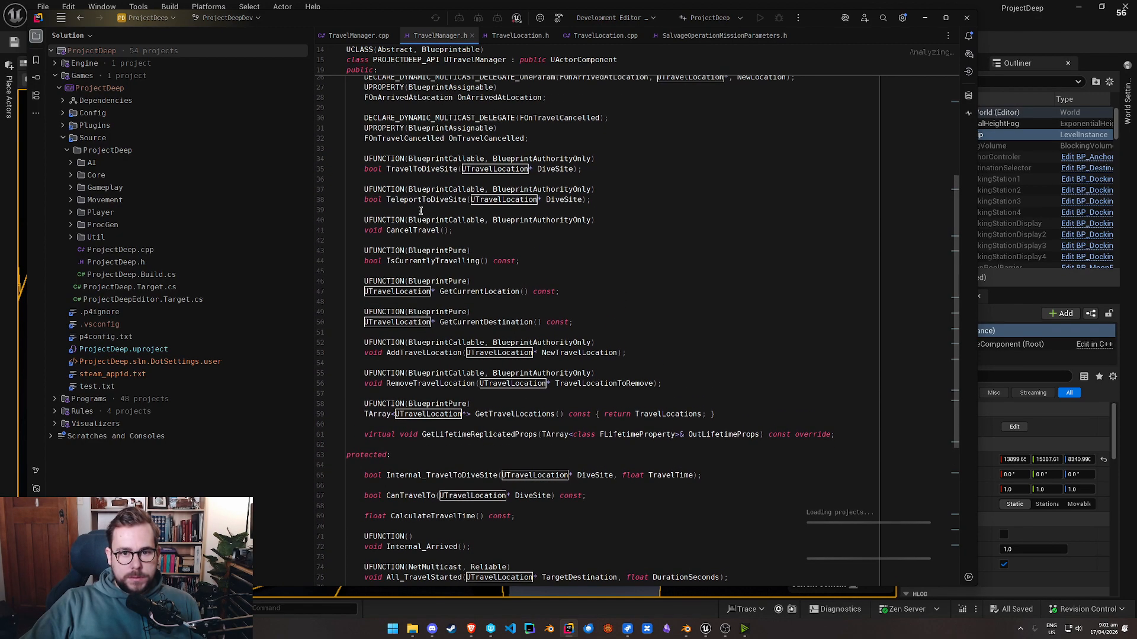
Step: Enlarge the code and examine the TeleportToDiveSite declaration and its UTravelLocation parameter in TravelManager.h
{"action": "left_click", "coordinate": [424, 200]}
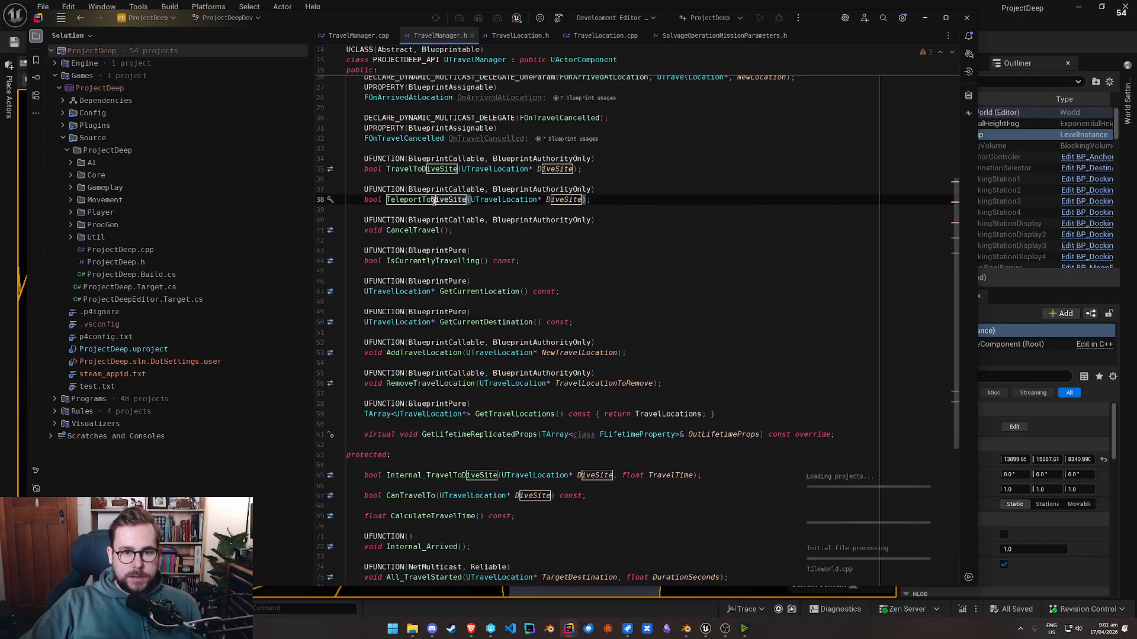
{"action": "scroll", "coordinate": [535, 277], "scroll_direction": "up", "scroll_amount": 8, "text": "ctrl"}
{"action": "scroll", "coordinate": [535, 277], "scroll_direction": "up", "scroll_amount": 2}
{"action": "left_click", "coordinate": [732, 344]}
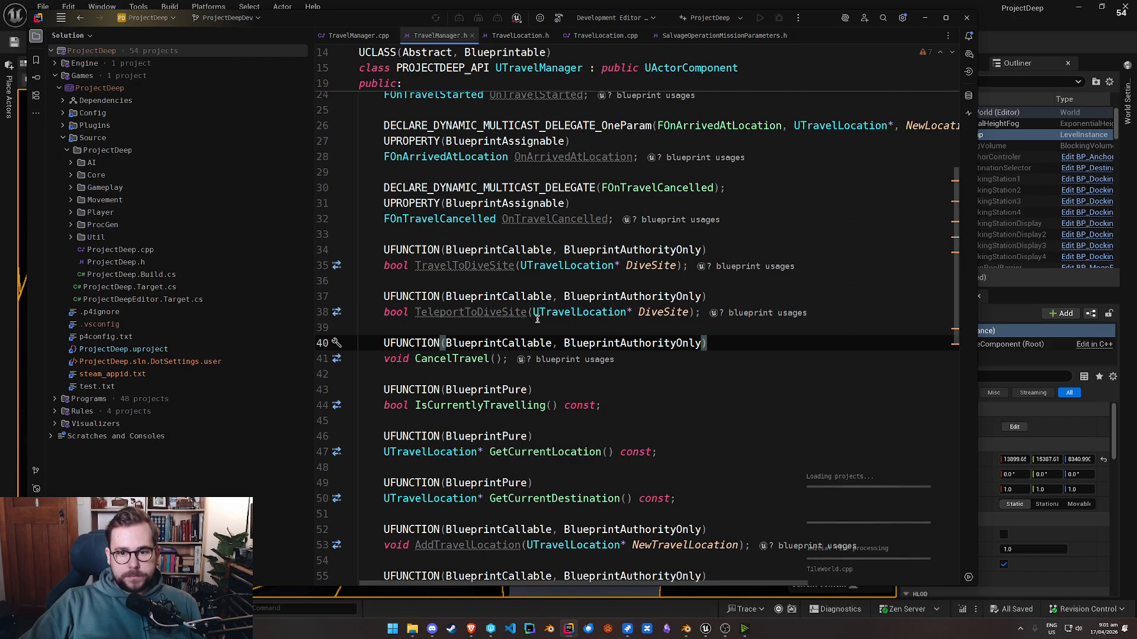
{"action": "left_click", "coordinate": [633, 312]}
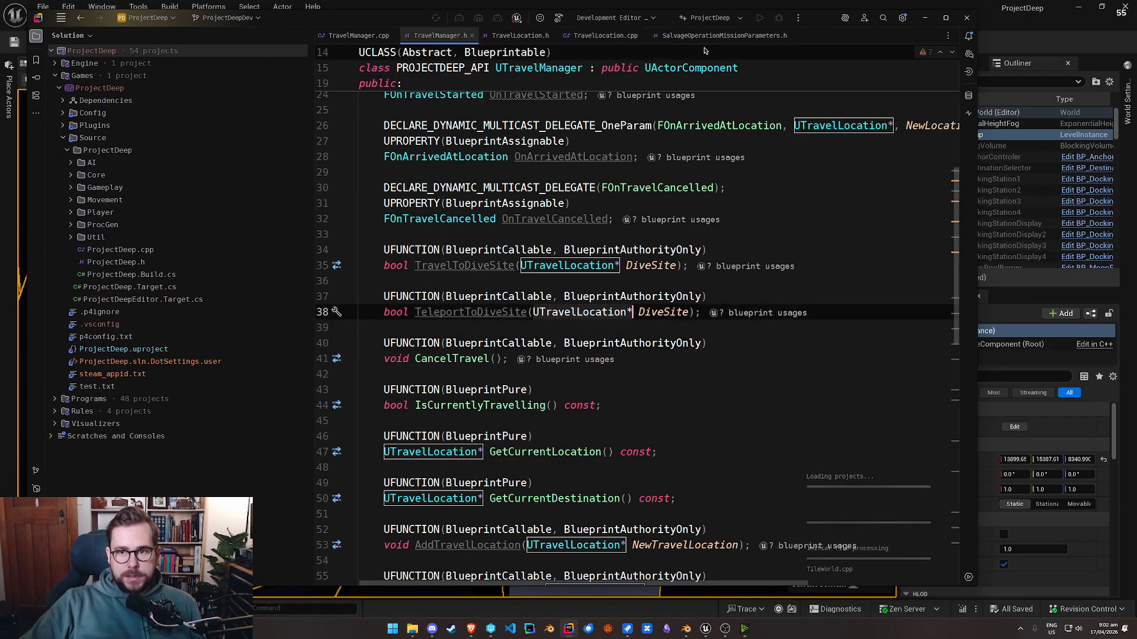
{"action": "left_click", "coordinate": [780, 351]}
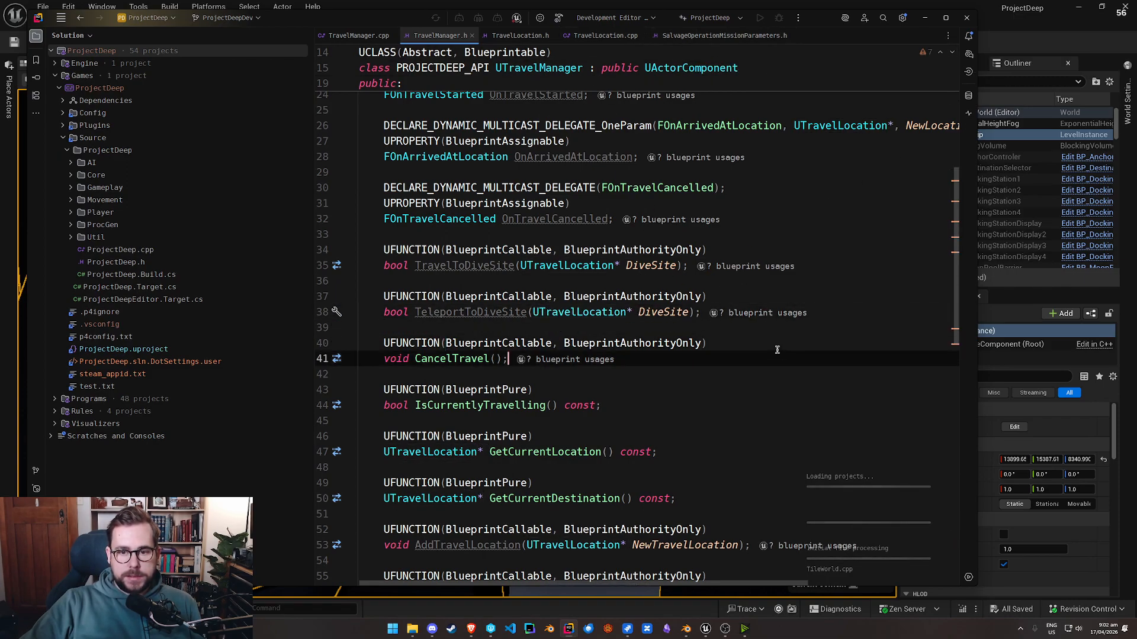
Step: Go to the TravelToDiveSite implementation in TravelManager.cpp and review how it starts travel
{"action": "left_click", "coordinate": [438, 268], "text": "ctrl"}
{"action": "scroll", "coordinate": [556, 283], "scroll_direction": "down", "scroll_amount": 2}
{"action": "scroll", "coordinate": [556, 283], "scroll_direction": "up", "scroll_amount": 2}
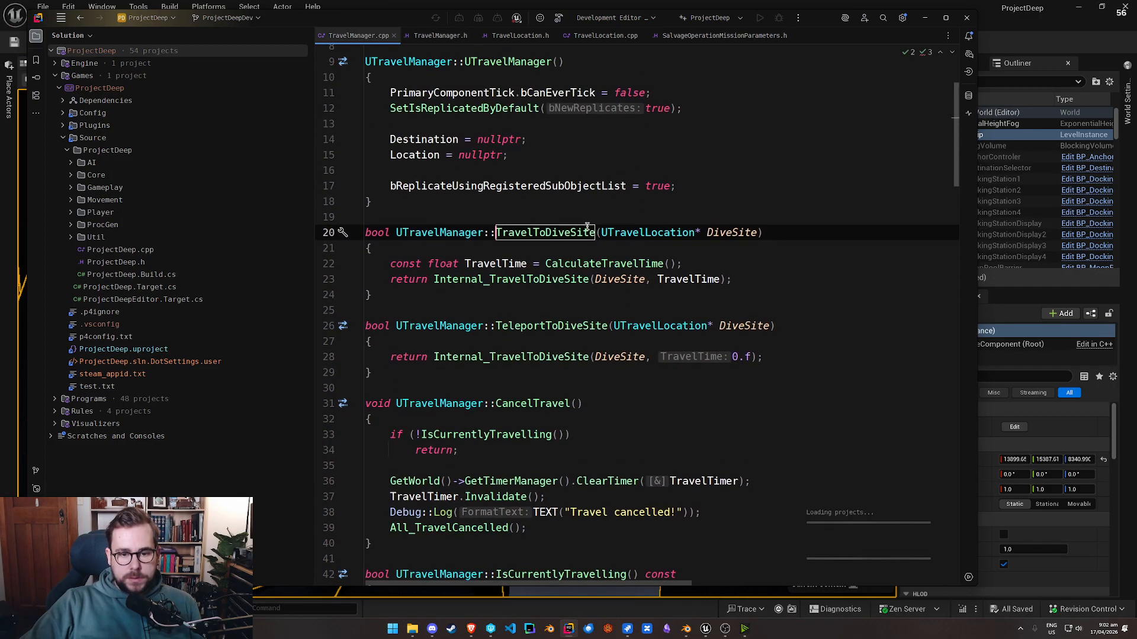
Step: Review TravelLocation.h, covering the class comment and the GetLifetimeReplicatedProps and IsSupportedForNetworking declarations
{"action": "left_click", "coordinate": [513, 38]}
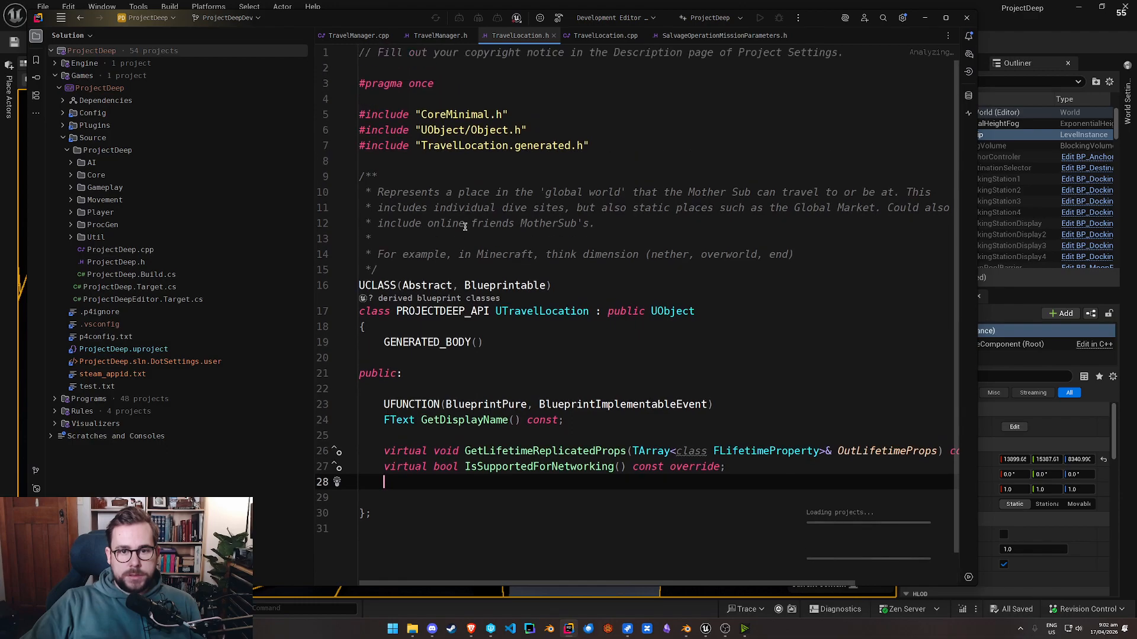
{"action": "scroll", "coordinate": [600, 288], "scroll_direction": "down", "scroll_amount": 2}
{"action": "scroll", "coordinate": [583, 293], "scroll_direction": "down", "scroll_amount": 3, "text": "ctrl"}
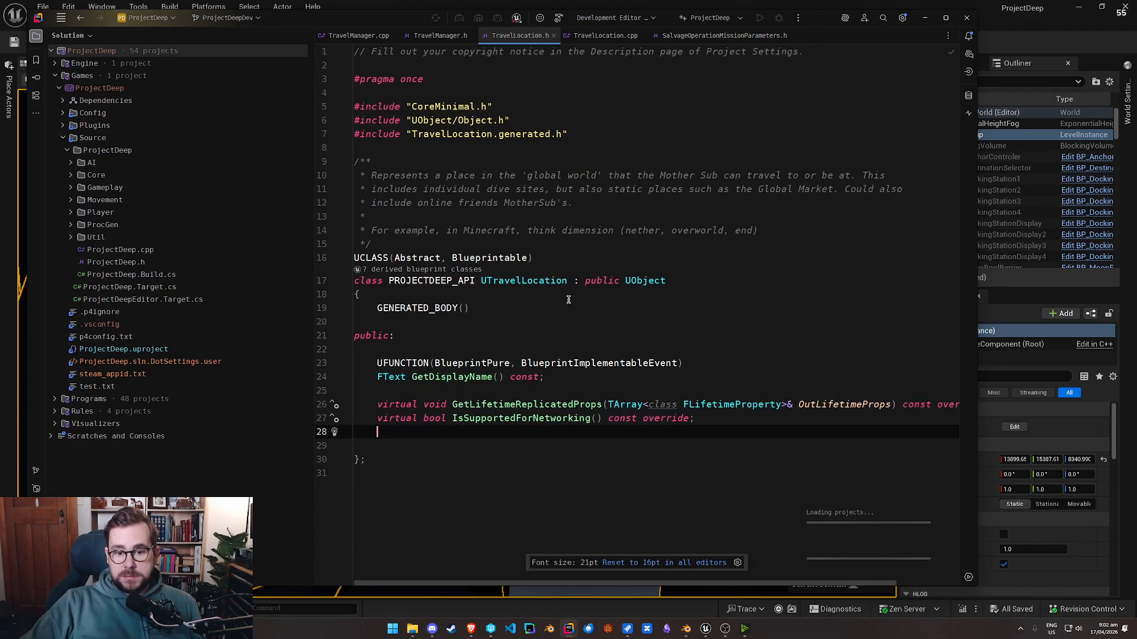
{"action": "scroll", "coordinate": [567, 298], "scroll_direction": "up", "scroll_amount": 2, "text": "ctrl"}
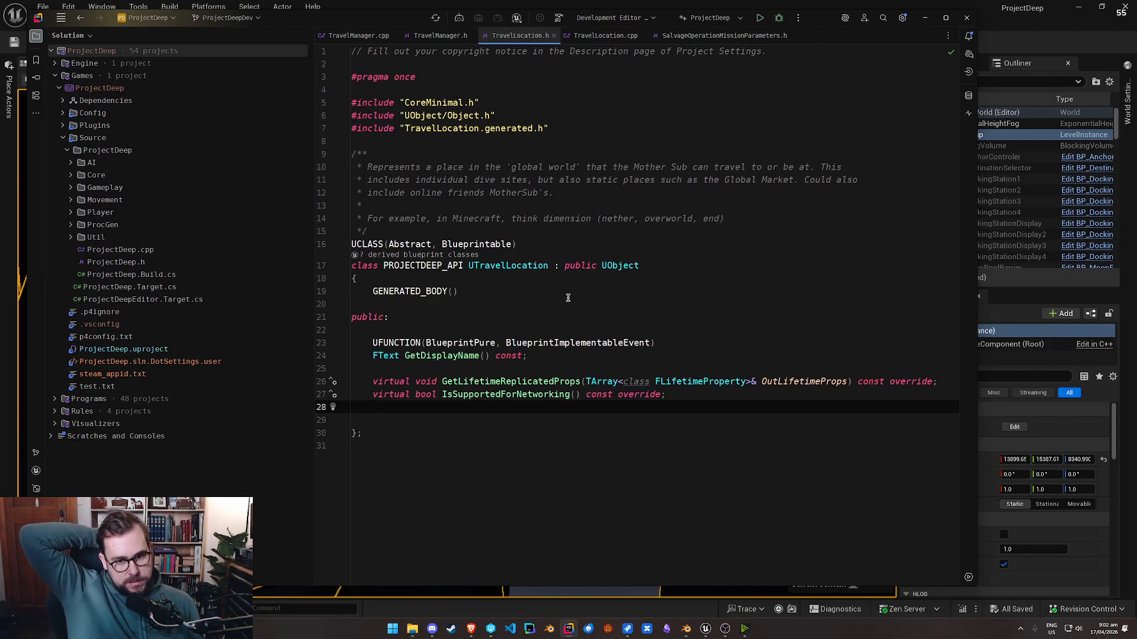
{"action": "left_click_drag", "start_coordinate": [501, 180], "coordinate": [551, 259]}
{"action": "left_click", "coordinate": [654, 382]}
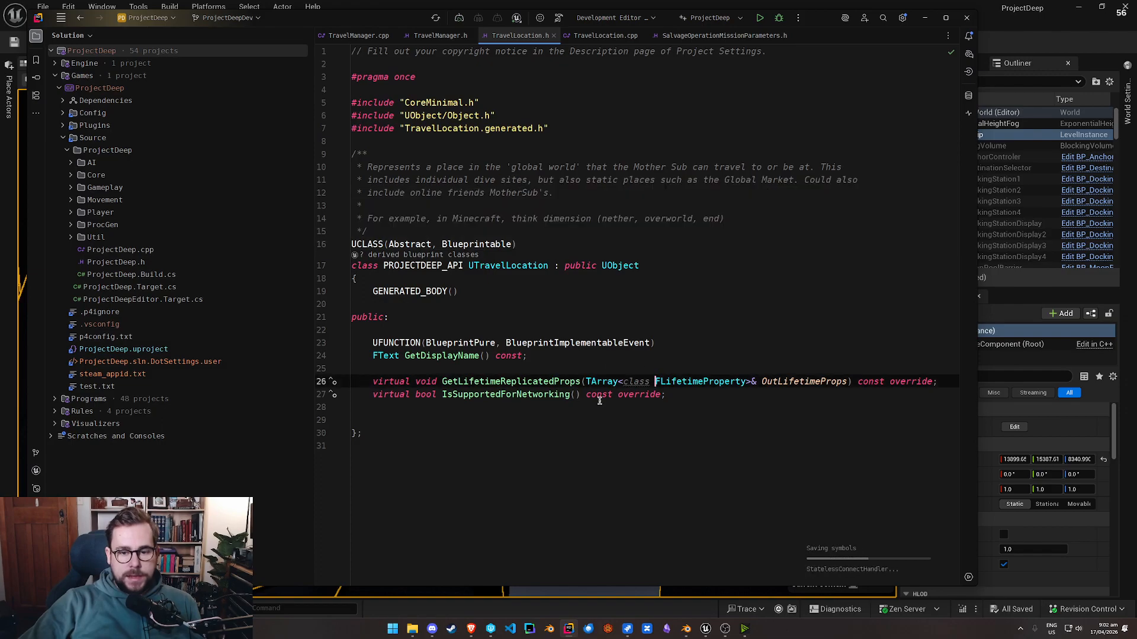
{"action": "left_click", "coordinate": [541, 395]}
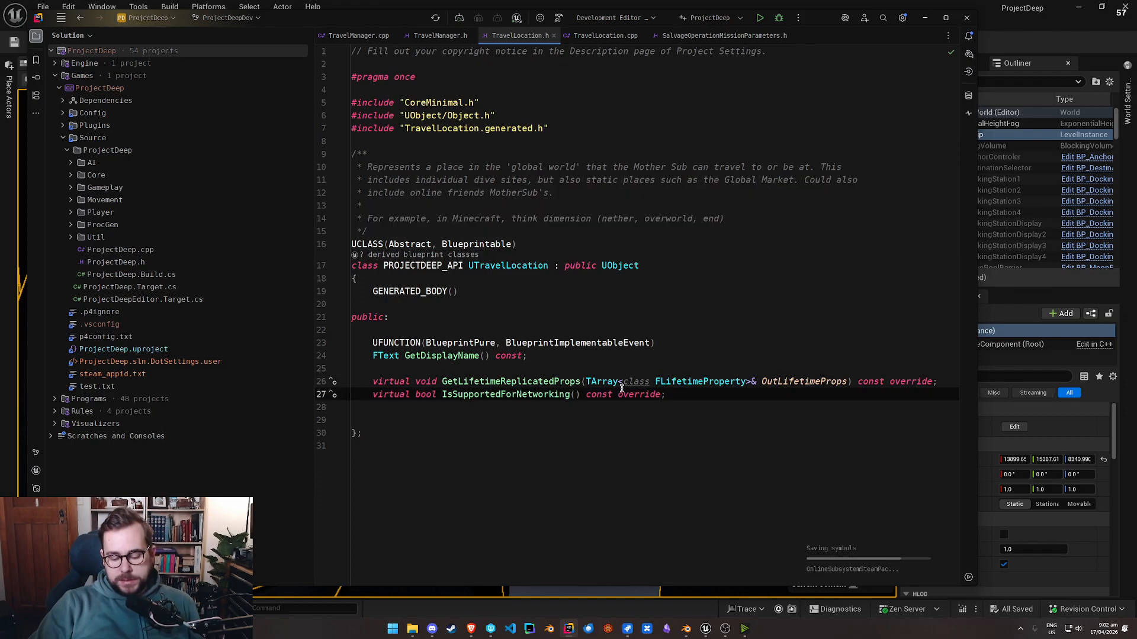
Step: Open the IsSupportedForNetworking implementation in TravelLocation.cpp and examine the file's two function bodies by highlighting them
{"action": "key", "text": "ctrl+b"}
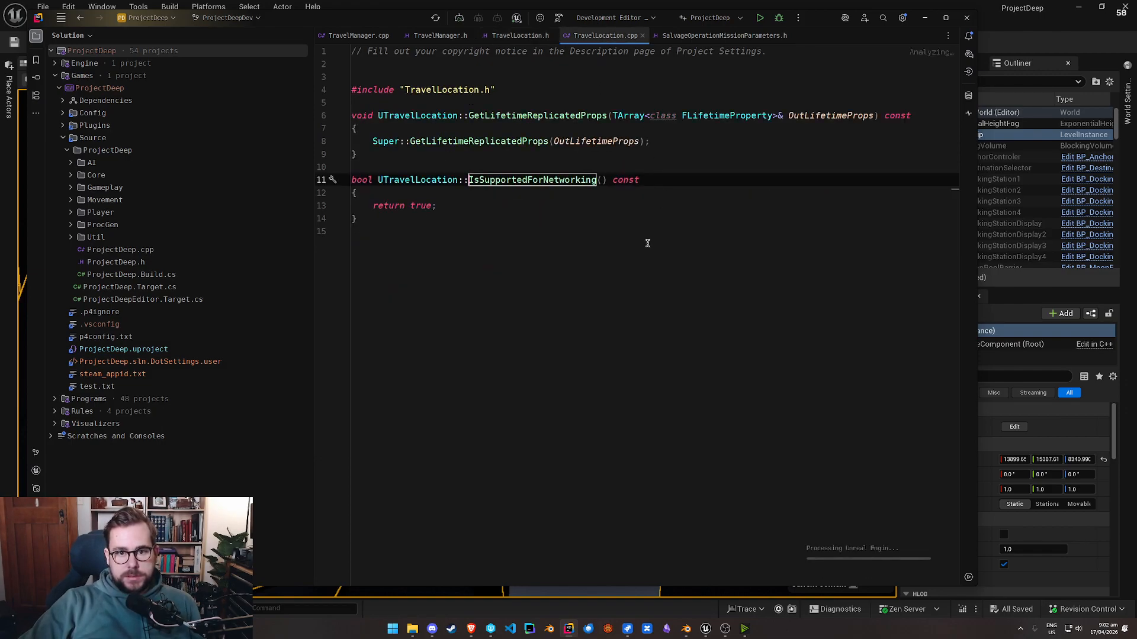
{"action": "left_click_drag", "start_coordinate": [557, 251], "coordinate": [395, 207]}
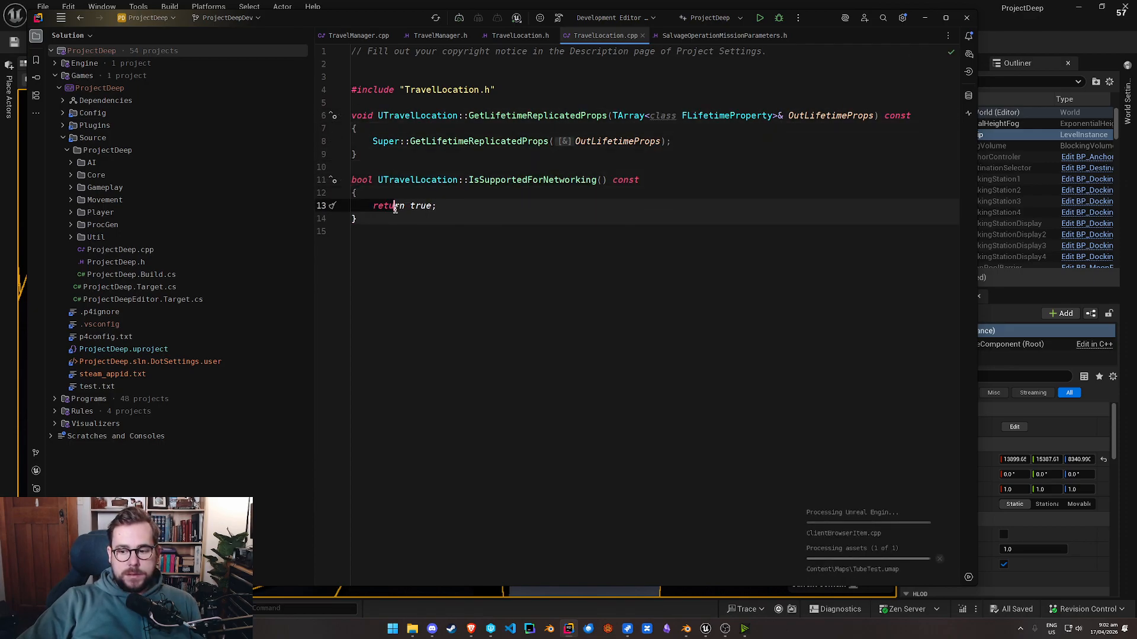
{"action": "left_click", "coordinate": [551, 315]}
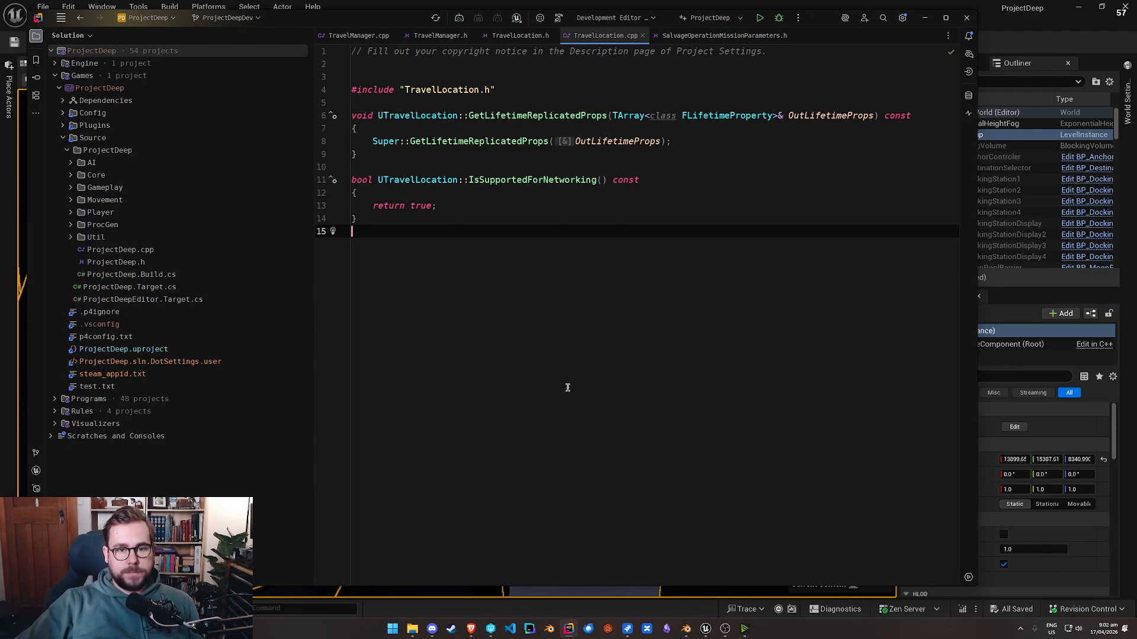
{"action": "key", "text": "Up"}
{"action": "key", "text": "Up"}
{"action": "key", "text": "Up"}
{"action": "key", "text": "Up"}
{"action": "key", "text": "Up"}
{"action": "key", "text": "Up"}
{"action": "key", "text": "Up"}
{"action": "key", "text": "Up"}
{"action": "key", "text": "Up"}
{"action": "key", "text": "Up"}
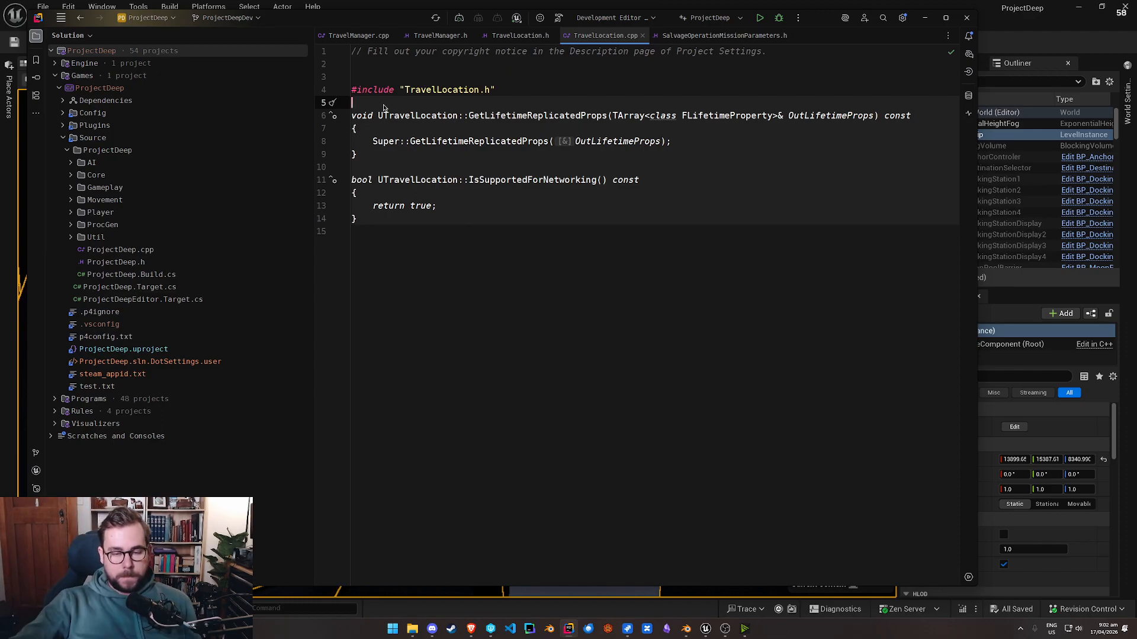
{"action": "left_click", "coordinate": [530, 278]}
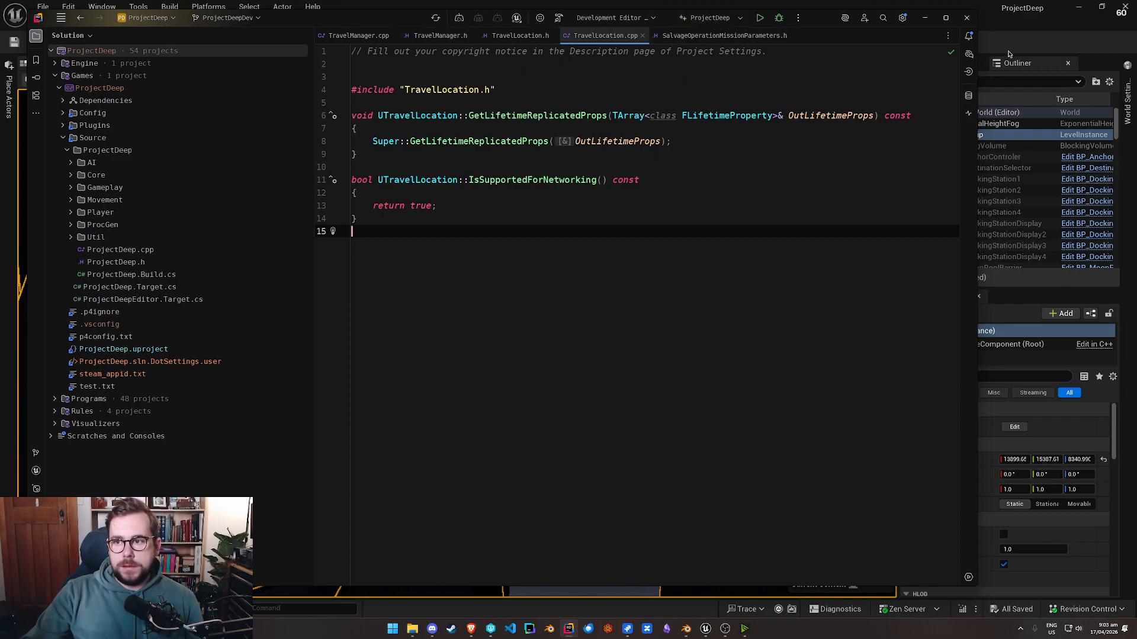
{"action": "key", "text": "alt+Tab"}
{"action": "key", "text": "ctrl+p"}
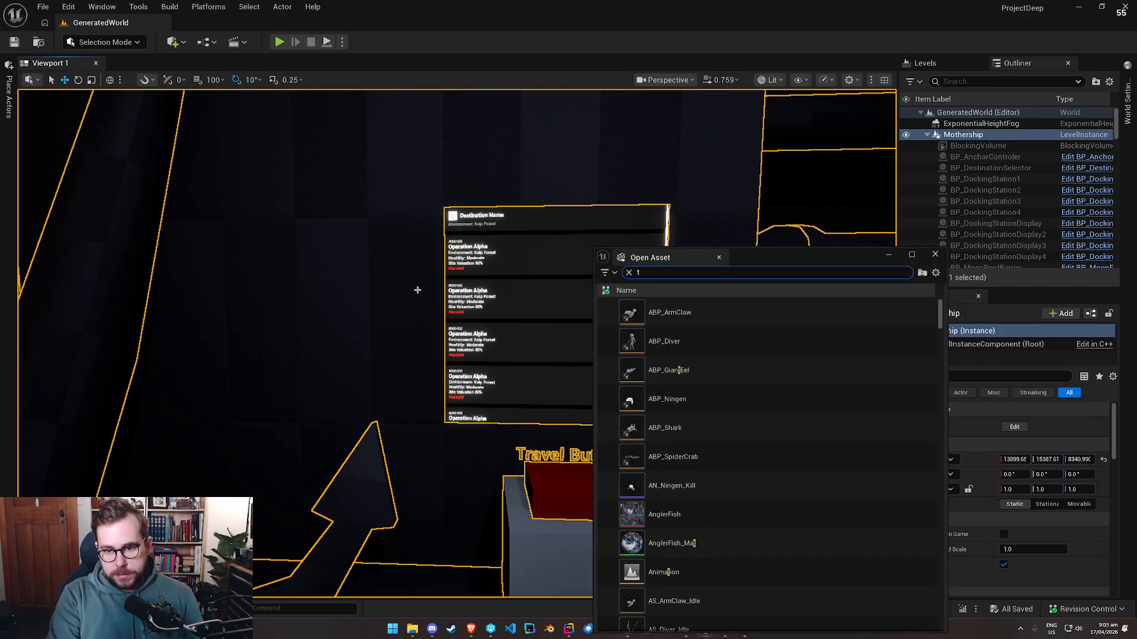
{"action": "key", "text": "alt+Tab"}
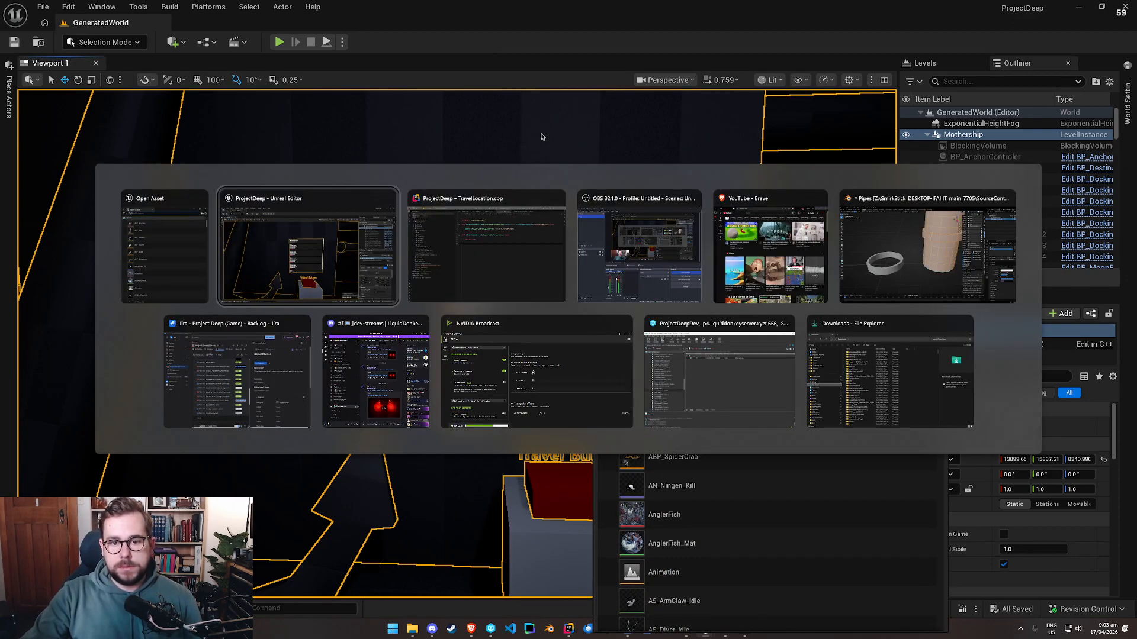
{"action": "key", "text": "Tab"}
Step: Review the replicated Location, Destination and TravelLocations properties in TravelManager.h
{"action": "left_click", "coordinate": [441, 36]}
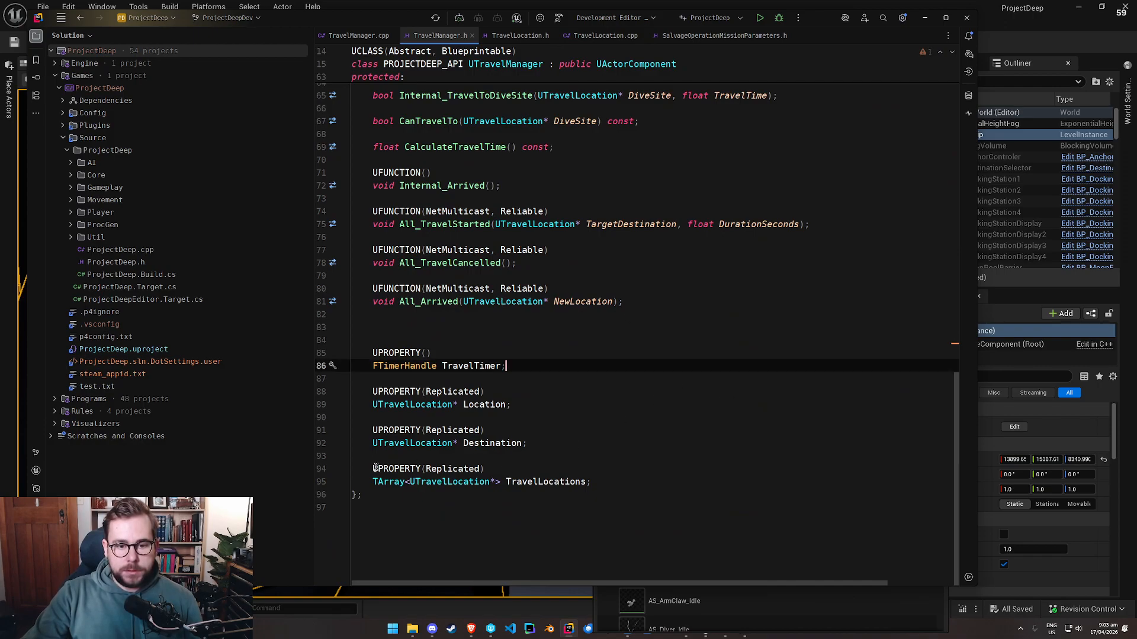
{"action": "left_click", "coordinate": [607, 483]}
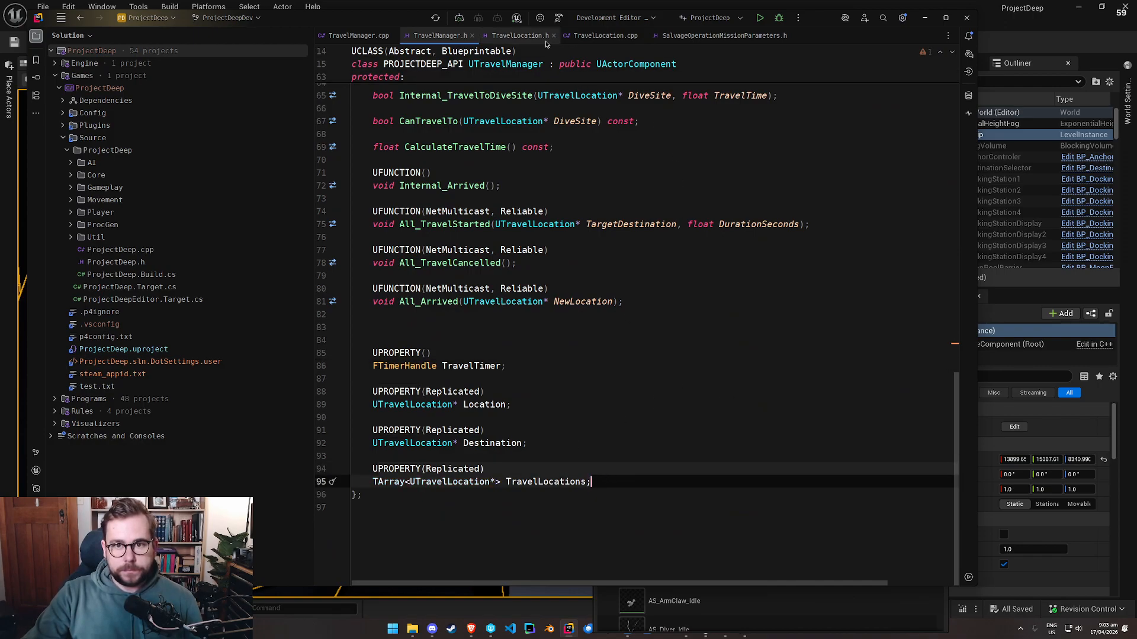
{"action": "left_click", "coordinate": [489, 406]}
{"action": "left_click", "coordinate": [375, 468]}
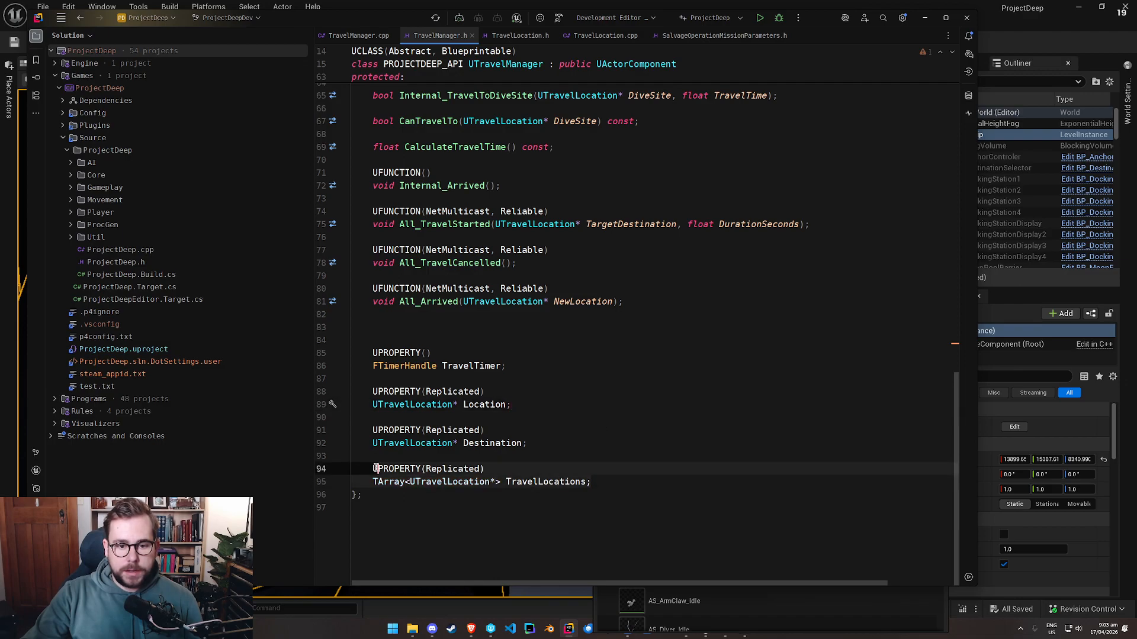
{"action": "scroll", "coordinate": [477, 150], "scroll_direction": "up", "scroll_amount": 5}
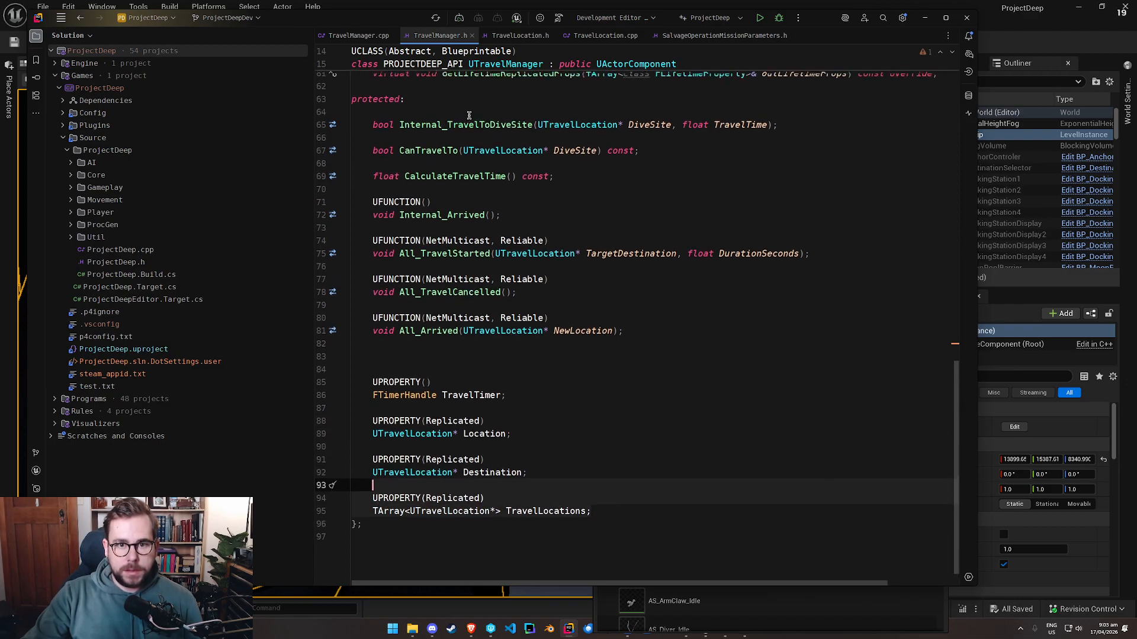
{"action": "scroll", "coordinate": [610, 472], "scroll_direction": "down", "scroll_amount": 5}
{"action": "left_click", "coordinate": [610, 472]}
Step: Go to the UTravelLocation class declaration from the TravelLocations array's element type
{"action": "left_click", "coordinate": [467, 494]}
{"action": "left_click", "coordinate": [449, 482]}
{"action": "key", "text": "F12"}
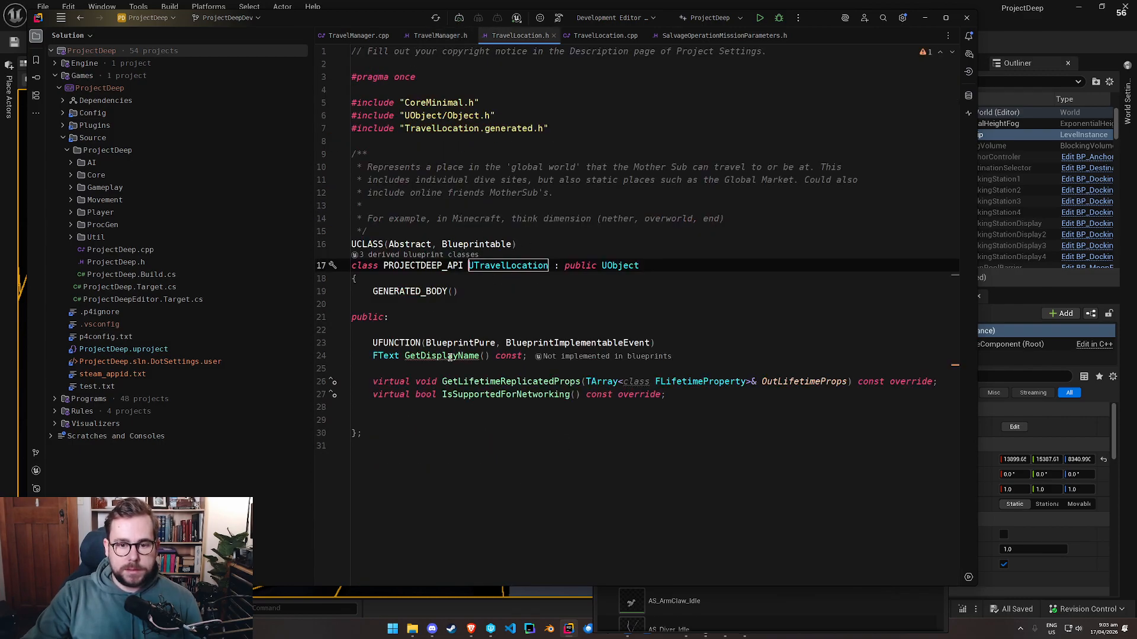
Step: Switch to Unreal Editor, search the project assets for "travel loc" and open BP_DiveSiteLocation
{"action": "key", "text": "alt+Tab"}
{"action": "key", "text": "ctrl+p"}
{"action": "key", "text": "ctrl+p"}
{"action": "key", "text": "ctrl+p"}
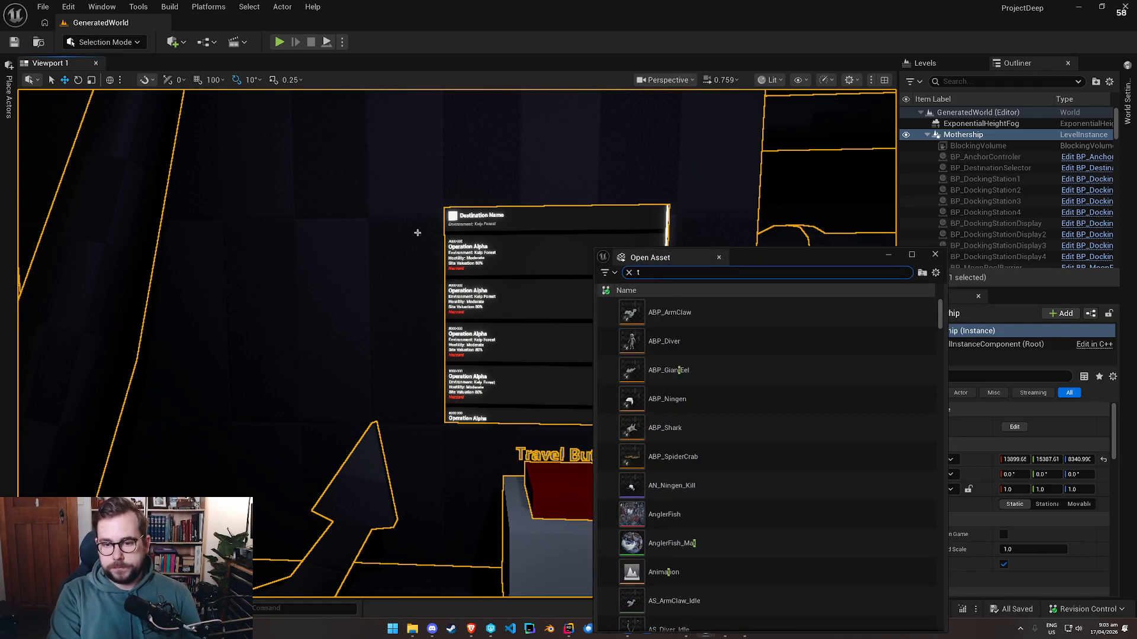
{"action": "type", "text": "travel loc"}
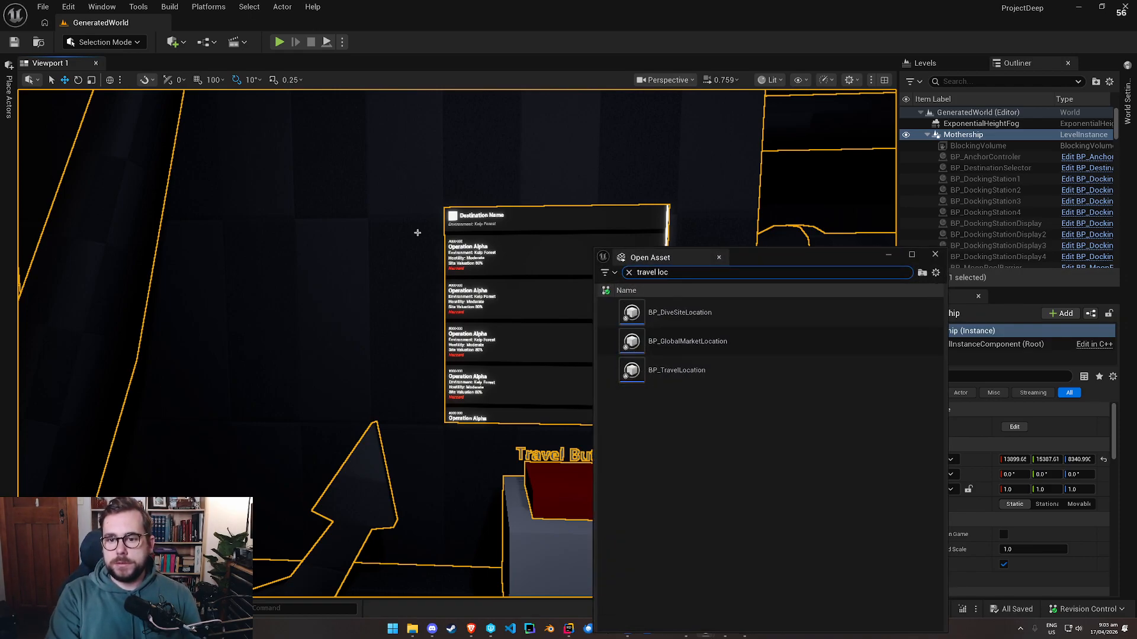
{"action": "key", "text": "Down"}
{"action": "key", "text": "Return"}
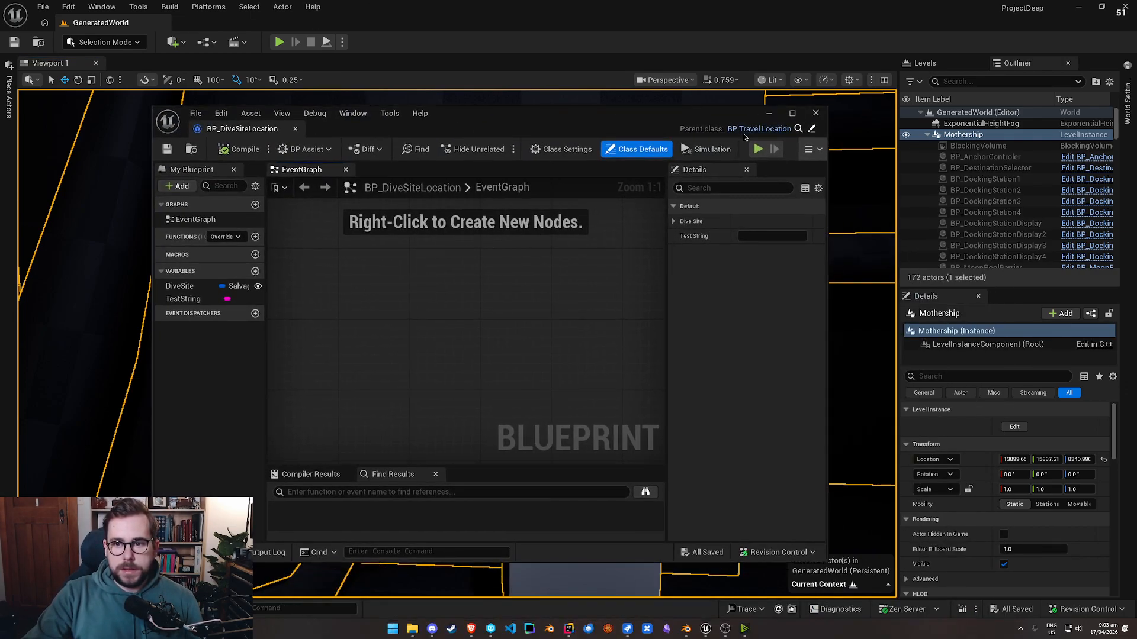
Step: Inspect the DiveSite variable of BP_DiveSiteLocation, widening its details to cover replication, property flags and default value fields
{"action": "left_click", "coordinate": [179, 285]}
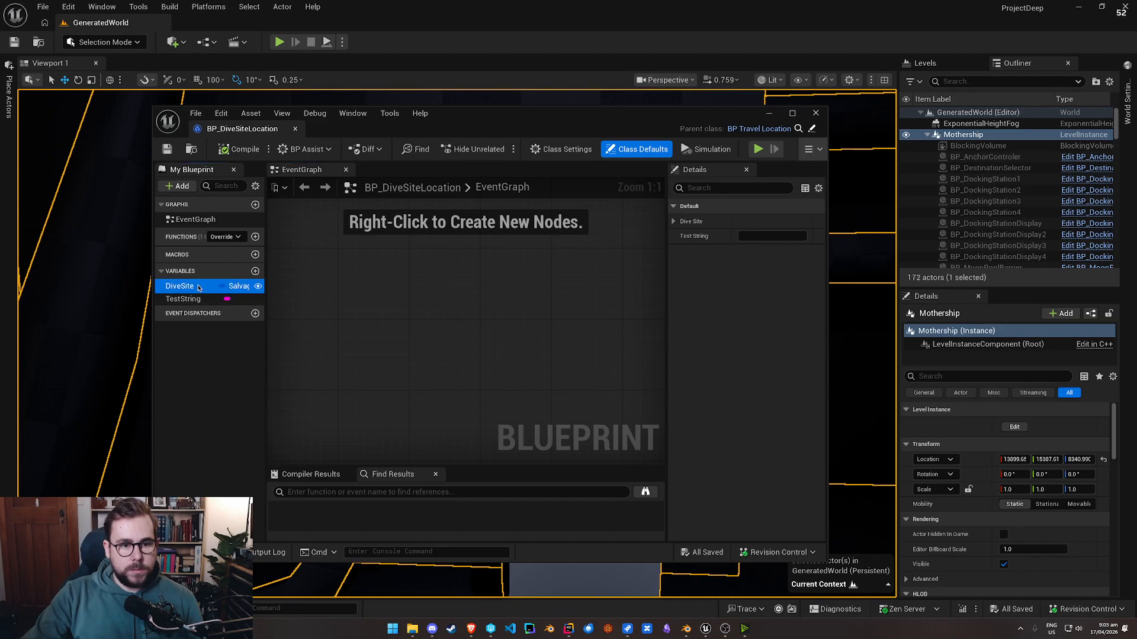
{"action": "left_click_drag", "start_coordinate": [668, 353], "coordinate": [567, 352]}
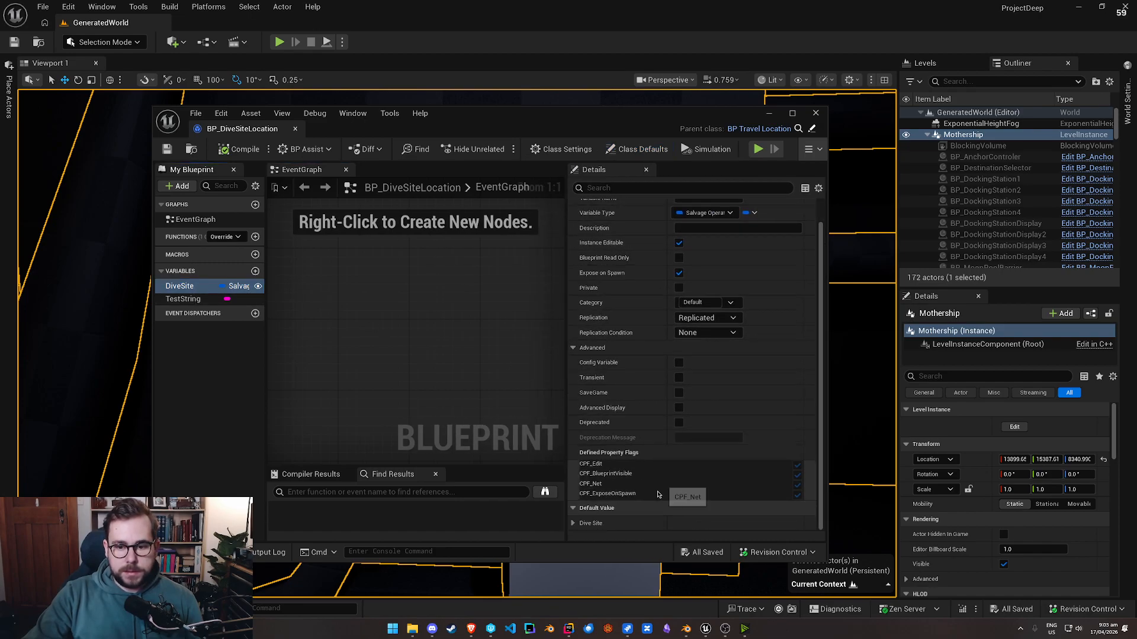
{"action": "scroll", "coordinate": [646, 478], "scroll_direction": "down", "scroll_amount": 6}
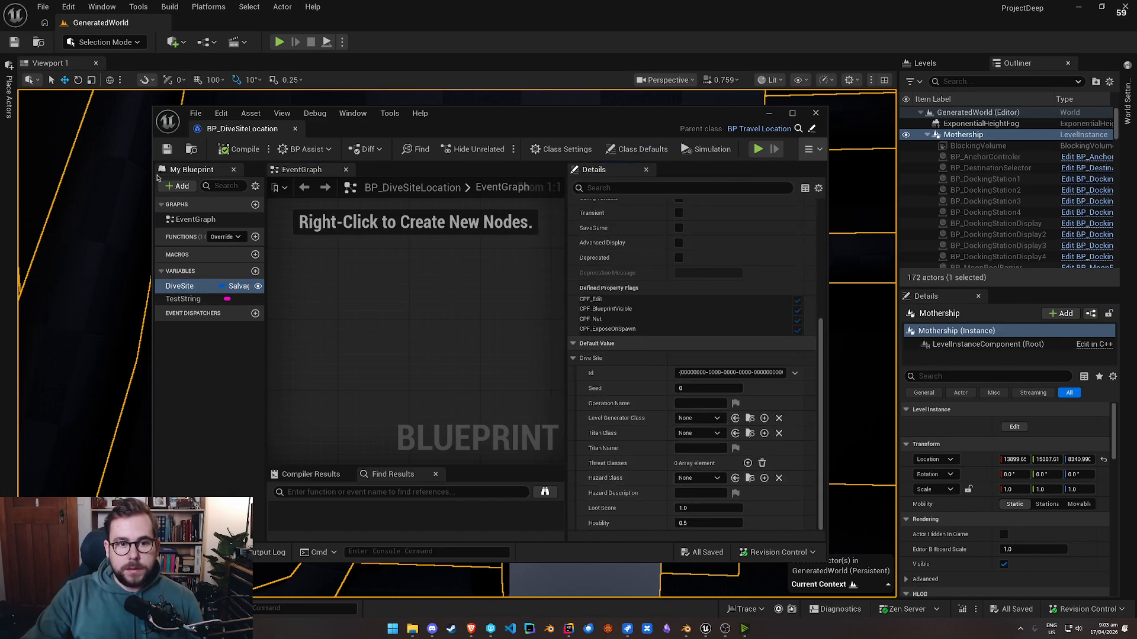
Step: Open BP_GlobalMarketLocation from the Mothersub/Travel/Location folder, compare it with BP_DiveSiteLocation, and close the dive site blueprint
{"action": "left_click", "coordinate": [191, 149]}
{"action": "double_click", "coordinate": [394, 419]}
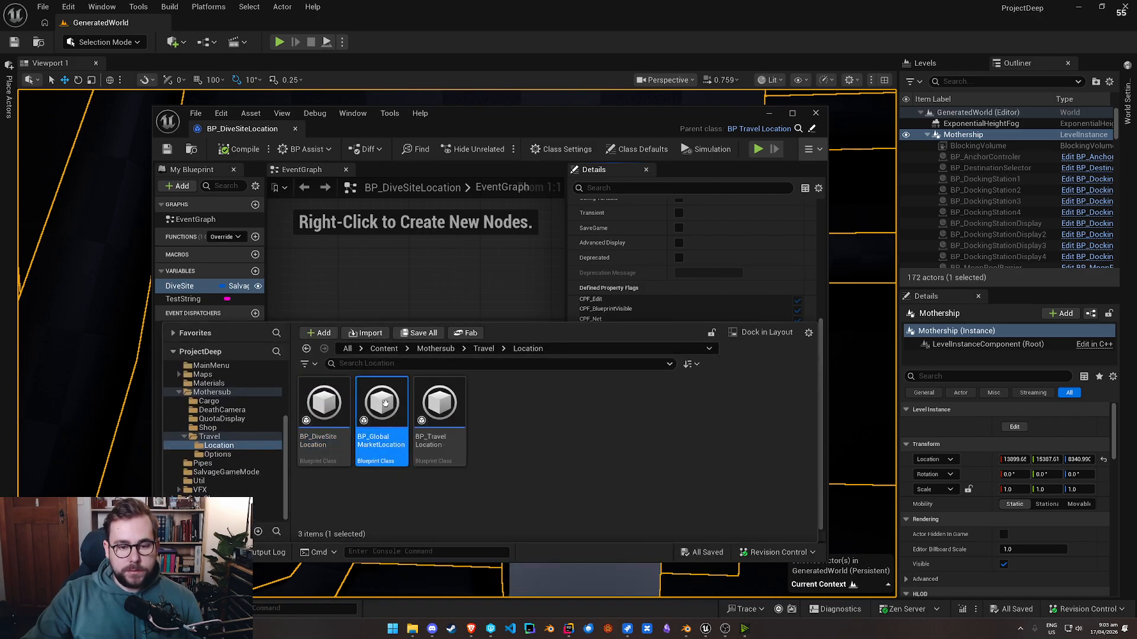
{"action": "left_click", "coordinate": [242, 129]}
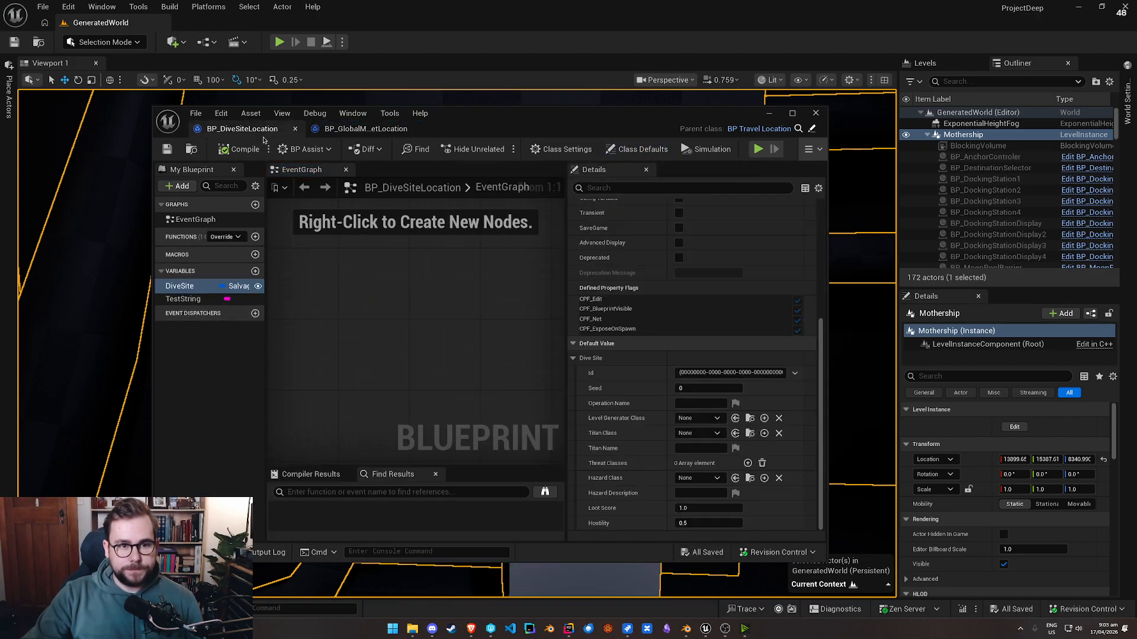
{"action": "left_click", "coordinate": [413, 130]}
{"action": "left_click", "coordinate": [295, 129]}
Step: Play the level from a spot near the Travel Button to check the running destination display, and stop the session
{"action": "right_click_drag", "start_coordinate": [456, 158], "coordinate": [554, 160]}
{"action": "key", "text": "g"}
{"action": "right_click_drag", "start_coordinate": [387, 417], "coordinate": [238, 348]}
{"action": "key", "text": "s"}
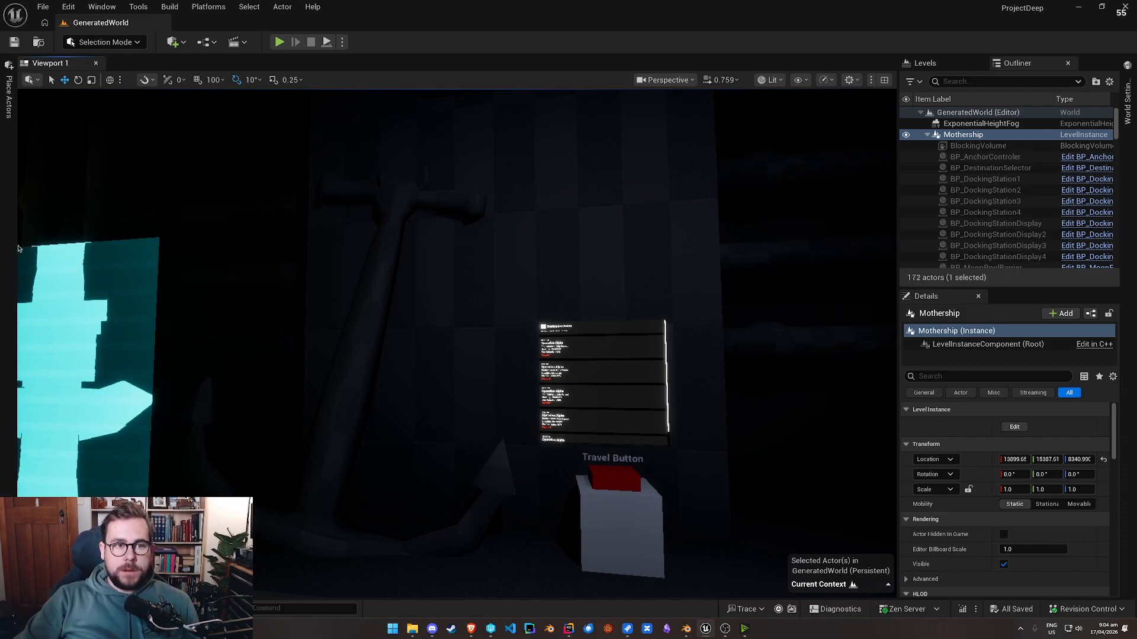
{"action": "right_click", "coordinate": [436, 481]}
{"action": "left_click", "coordinate": [468, 482]}
{"action": "key", "text": "shift+F1"}
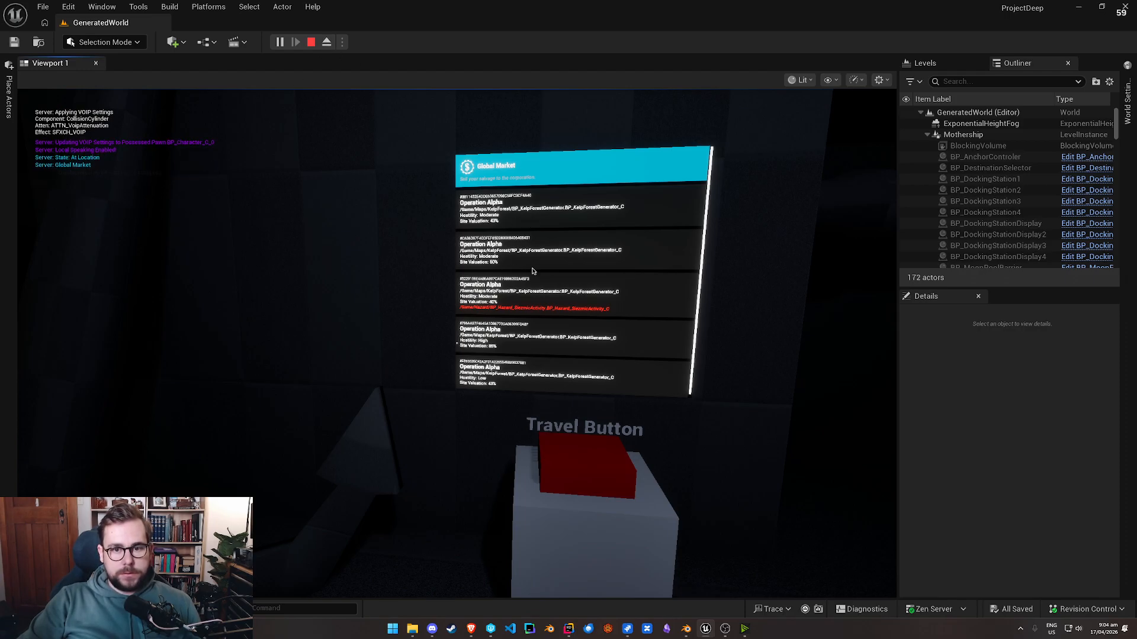
{"action": "left_click", "coordinate": [310, 41]}
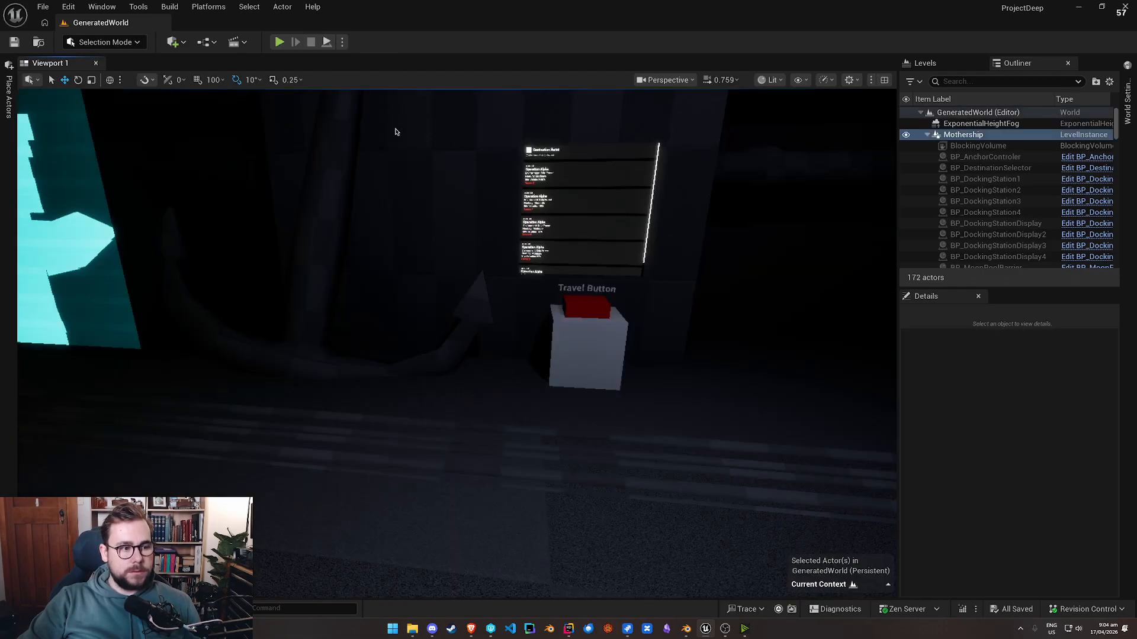
{"action": "mouse_move", "coordinate": [429, 323]}
{"action": "right_mouse_down"}
{"action": "mouse_move", "coordinate": [414, 327]}
{"action": "mouse_move", "coordinate": [425, 313]}
{"action": "right_mouse_up"}
{"action": "key", "text": "g"}
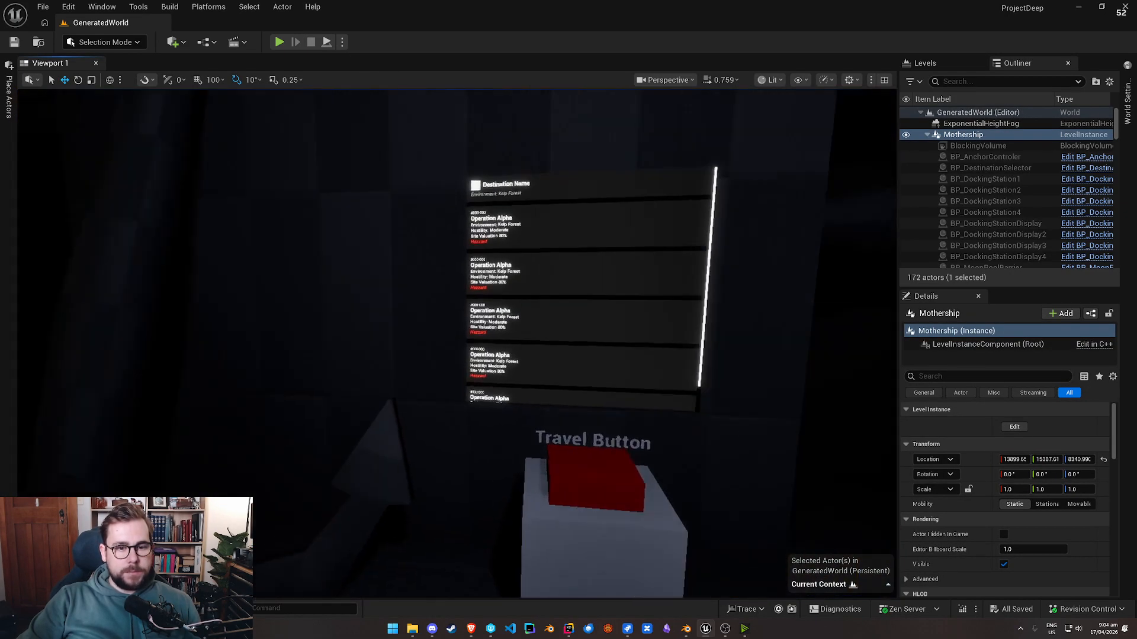
{"action": "key", "text": "alt+Tab"}
{"action": "left_click", "coordinate": [486, 4]}
{"action": "right_click_drag", "start_coordinate": [465, 277], "coordinate": [470, 284]}
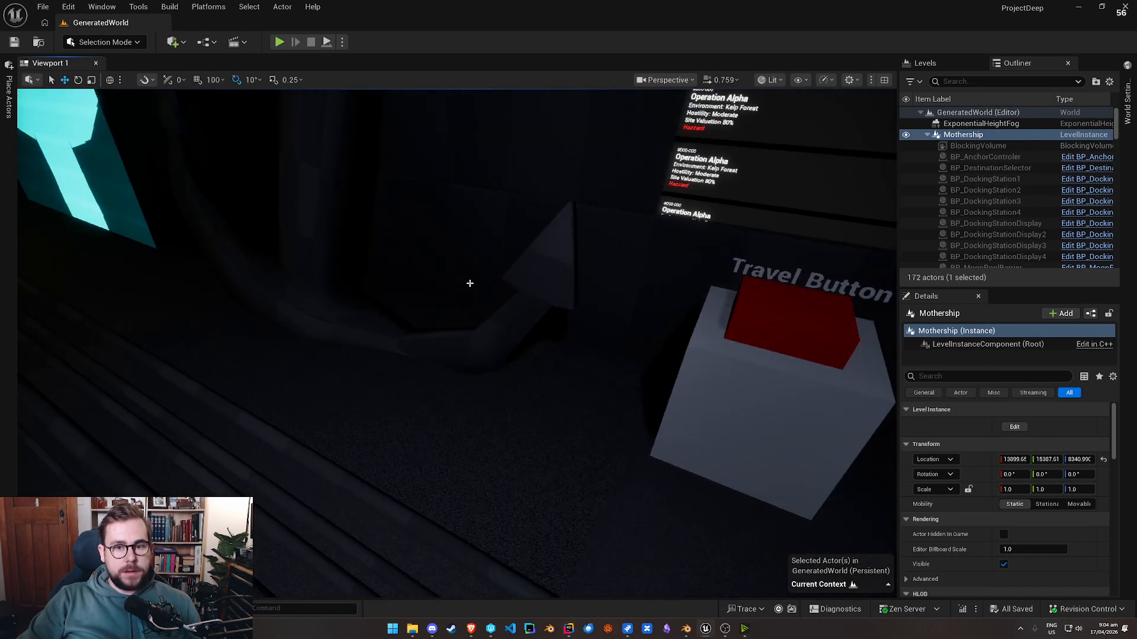
Step: Open BP_GlobalMarketLocation from the Location folder and dock it beside the GeneratedWorld level in the main editor window
{"action": "key", "text": "ctrl+space"}
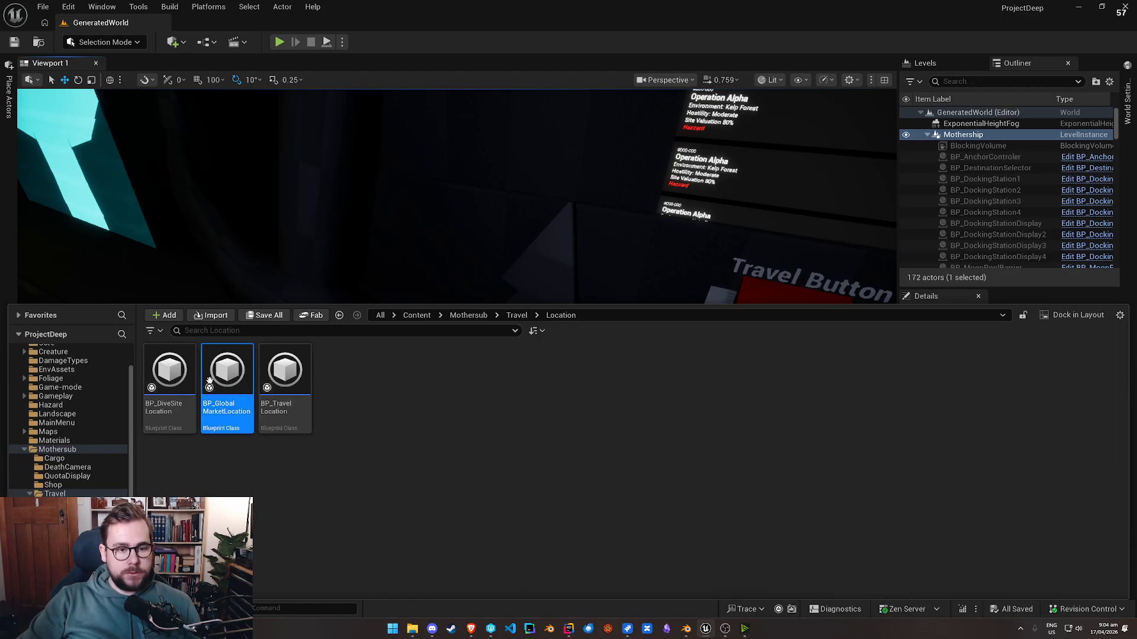
{"action": "double_click", "coordinate": [248, 388]}
{"action": "left_click_drag", "start_coordinate": [270, 131], "coordinate": [237, 22]}
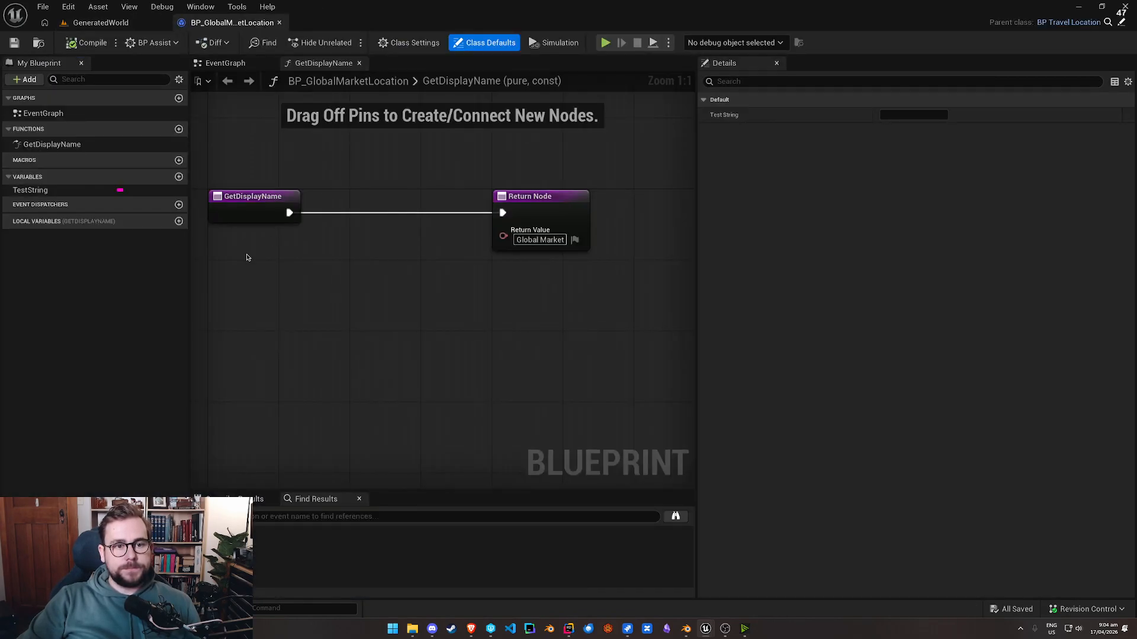
Step: Examine the TestString variable's settings and the full GetDisplayName graph of BP_GlobalMarketLocation
{"action": "left_click", "coordinate": [40, 192]}
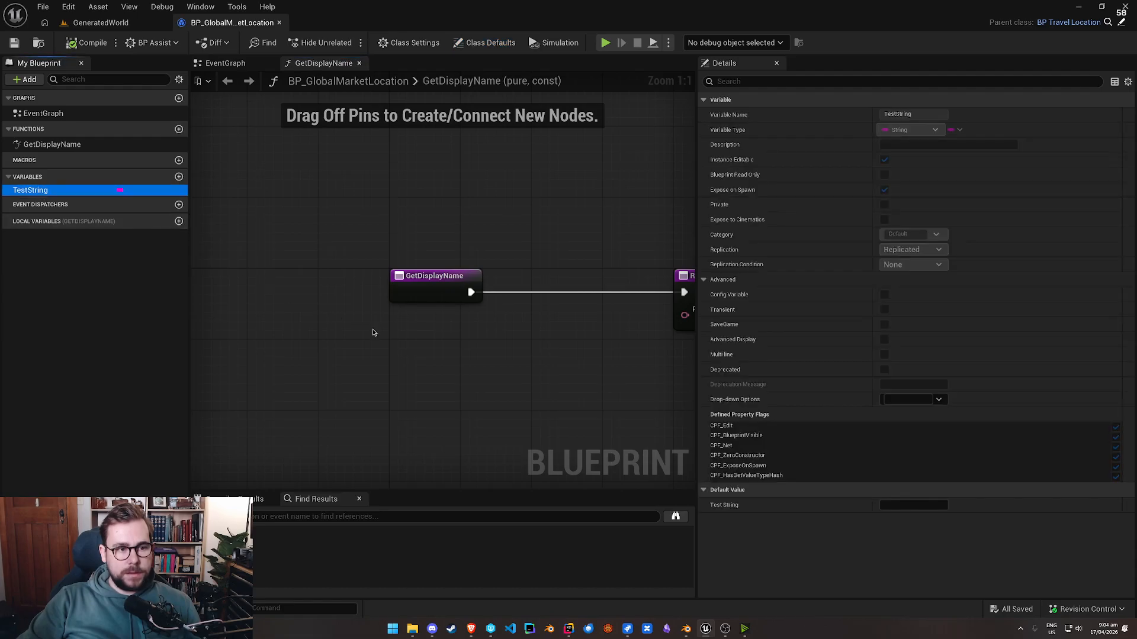
{"action": "left_click_drag", "start_coordinate": [331, 315], "coordinate": [221, 160]}
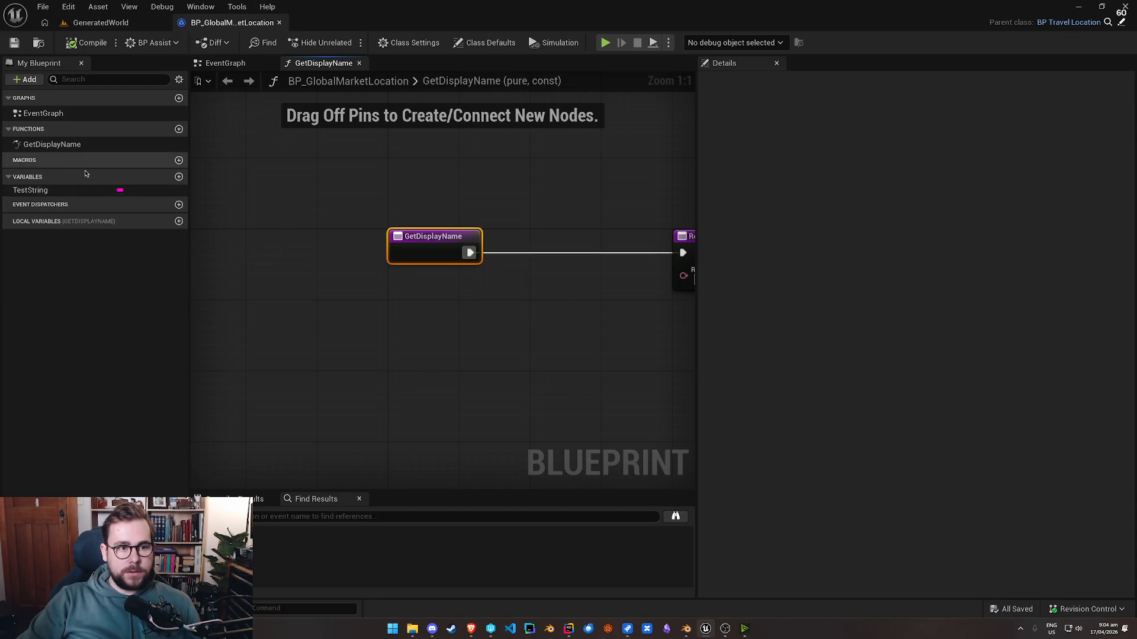
{"action": "key", "text": "Home"}
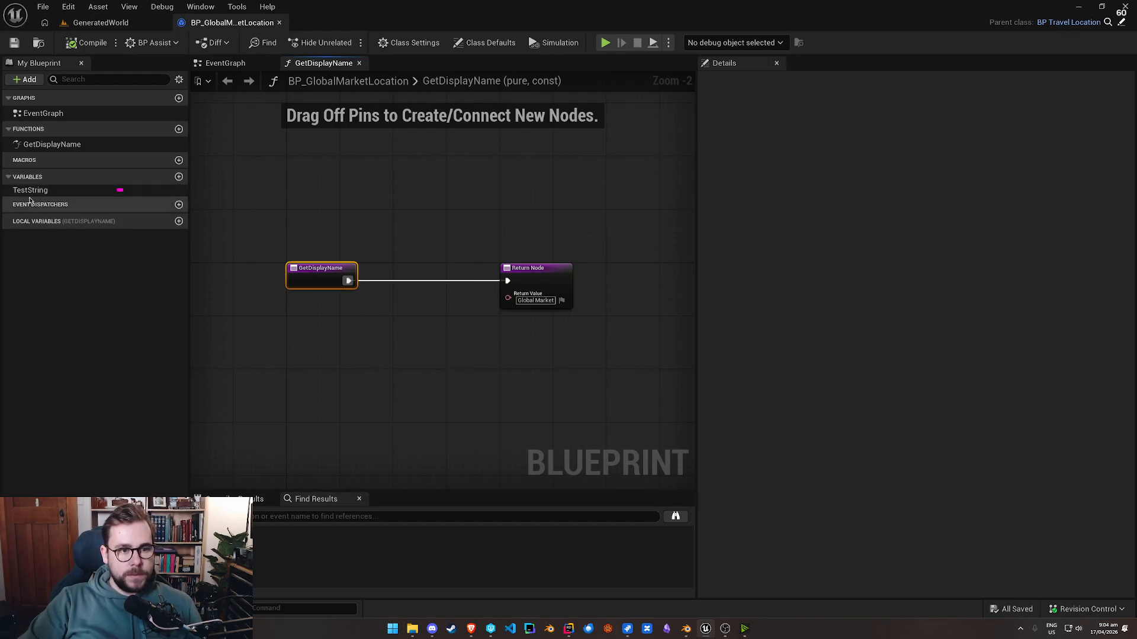
Step: Return to the GeneratedWorld level and look over the Mothership's destination display and Travel Button
{"action": "left_click", "coordinate": [110, 24]}
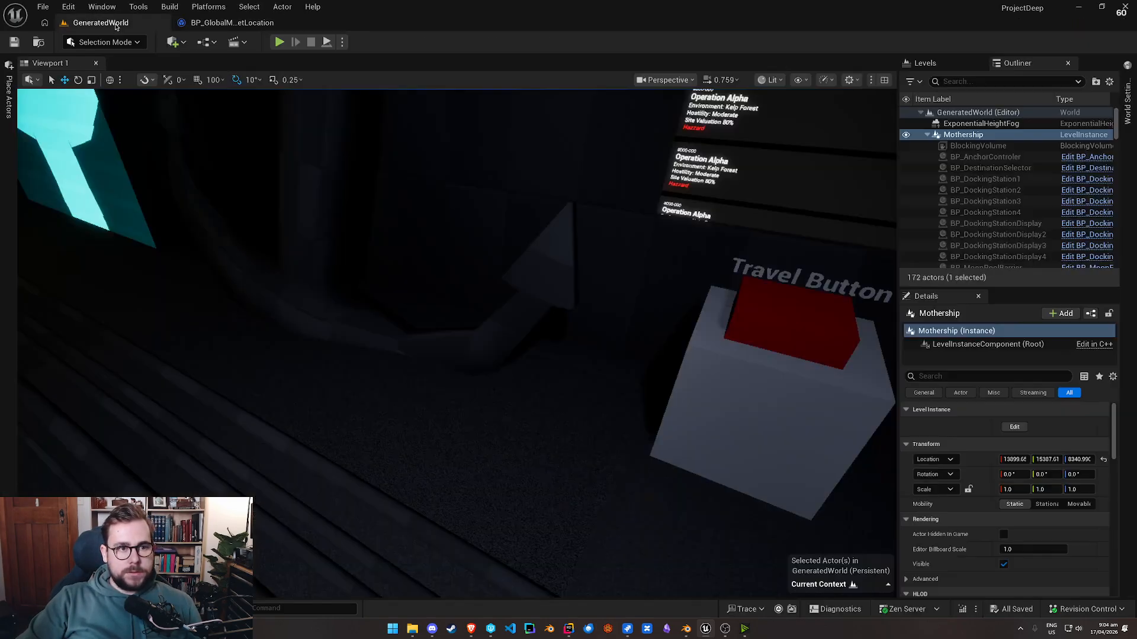
{"action": "right_click_drag", "start_coordinate": [464, 205], "coordinate": [651, 205]}
{"action": "key", "text": "g"}
{"action": "key", "text": "g"}
{"action": "right_click_drag", "start_coordinate": [573, 411], "coordinate": [331, 410]}
{"action": "right_click_drag", "start_coordinate": [510, 422], "coordinate": [450, 422]}
{"action": "right_click_drag", "start_coordinate": [634, 262], "coordinate": [474, 262]}
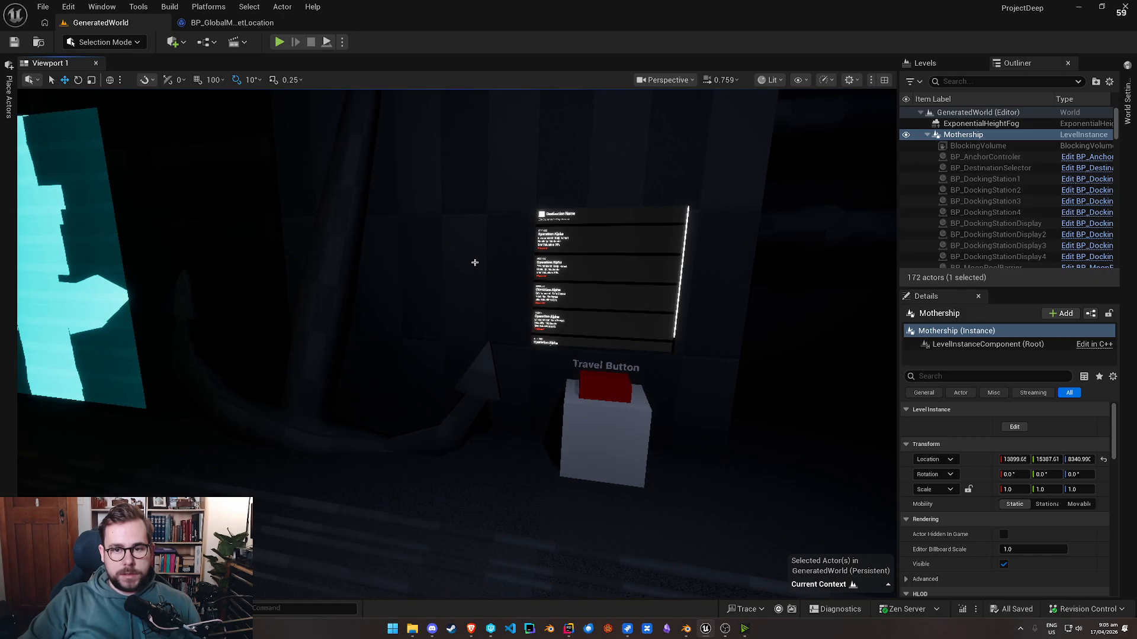
{"action": "left_click", "coordinate": [618, 317]}
{"action": "key", "text": "ctrl+space"}
{"action": "key", "text": "ctrl+space"}
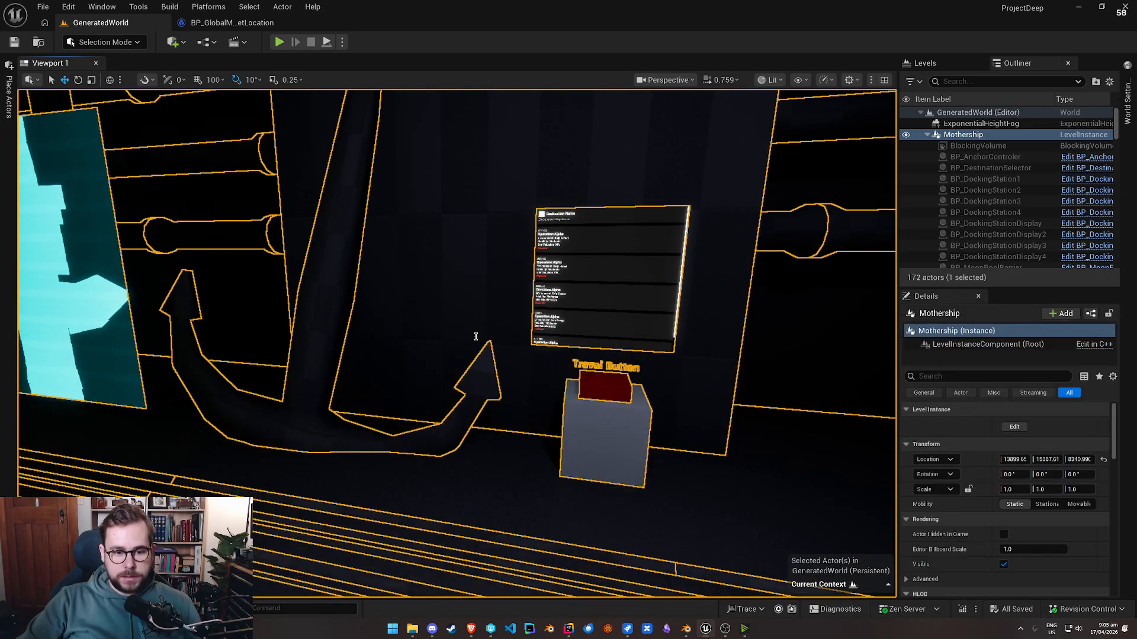
Step: Search the project assets for "travel" and open the UI_MothersubTravelScreen widget blueprint
{"action": "key", "text": "ctrl+p"}
{"action": "type", "text": "travel;"}
{"action": "key", "text": "BackSpace"}
{"action": "type", "text": "loca"}
{"action": "key", "text": "BackSpace"}
{"action": "key", "text": "BackSpace"}
{"action": "key", "text": "BackSpace"}
{"action": "key", "text": "BackSpace"}
{"action": "key", "text": "BackSpace"}
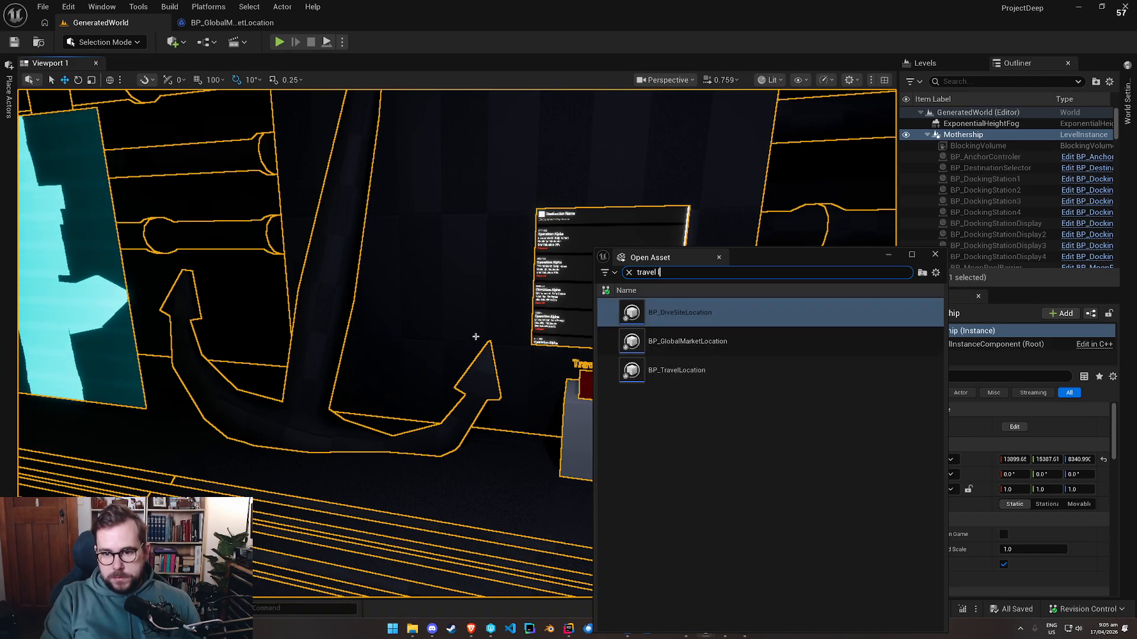
{"action": "scroll", "coordinate": [748, 592], "scroll_direction": "down", "scroll_amount": 3}
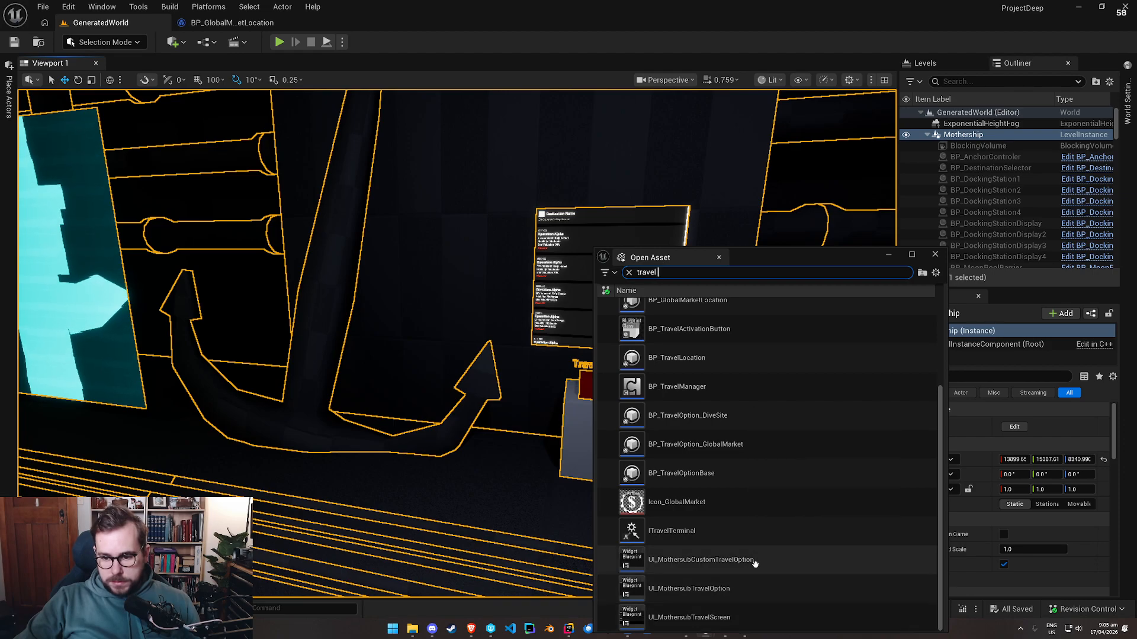
{"action": "double_click", "coordinate": [751, 617]}
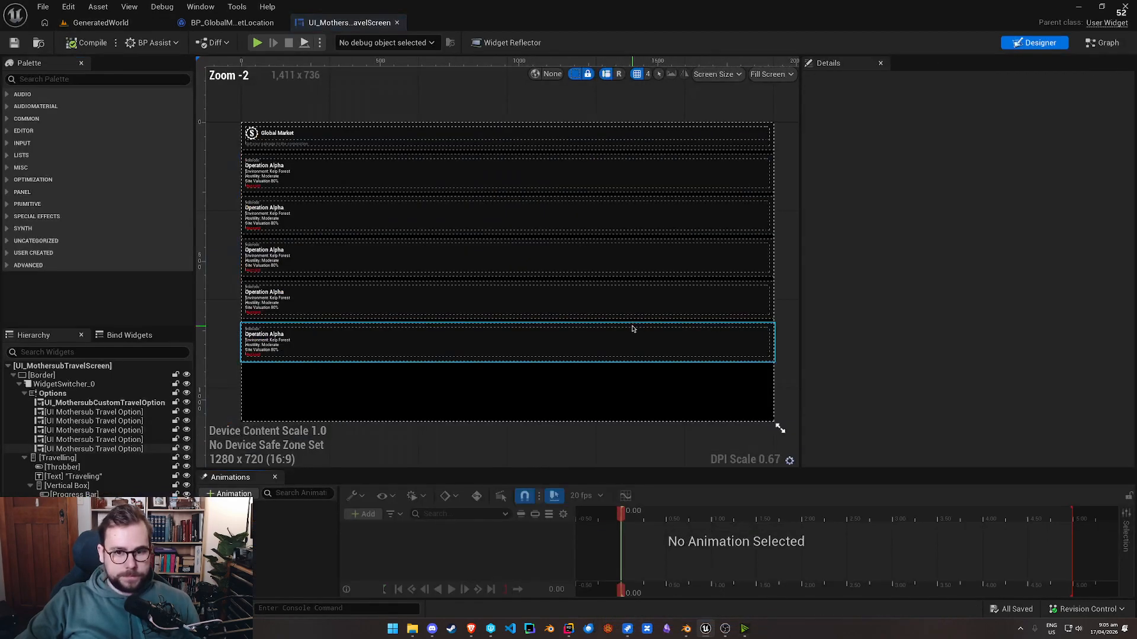
Step: Show the travel screen widget's event graph and open its GenerateTravelOptions function from the travel option widgets section
{"action": "left_click", "coordinate": [1107, 44]}
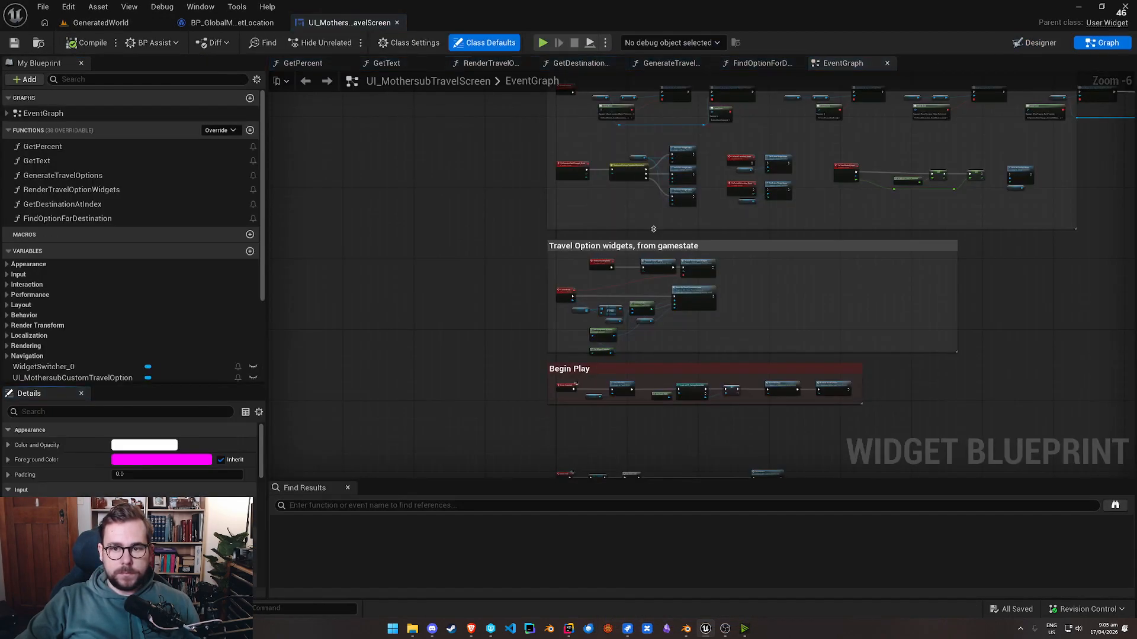
{"action": "scroll", "coordinate": [638, 299], "scroll_direction": "up", "scroll_amount": 5}
{"action": "right_click_drag", "start_coordinate": [655, 312], "coordinate": [607, 304]}
{"action": "double_click", "coordinate": [636, 218]}
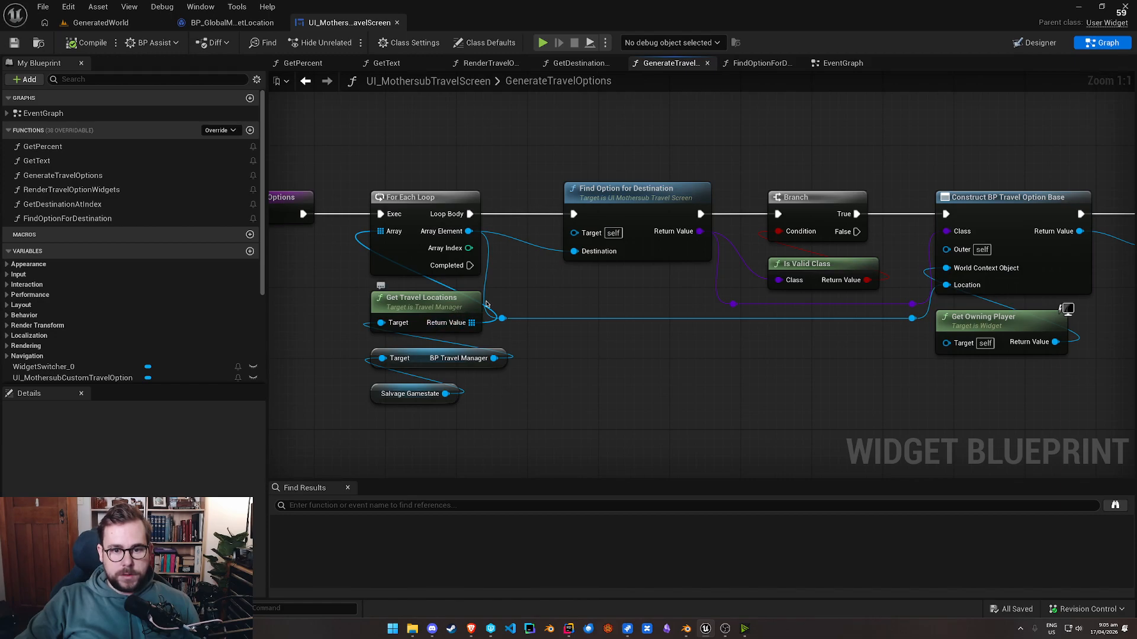
Step: Examine how GenerateTravelOptions loops over Get Travel Locations and feeds each one into Find Option for Destination
{"action": "left_click_drag", "start_coordinate": [507, 330], "coordinate": [441, 303]}
{"action": "left_click_drag", "start_coordinate": [346, 291], "coordinate": [477, 333]}
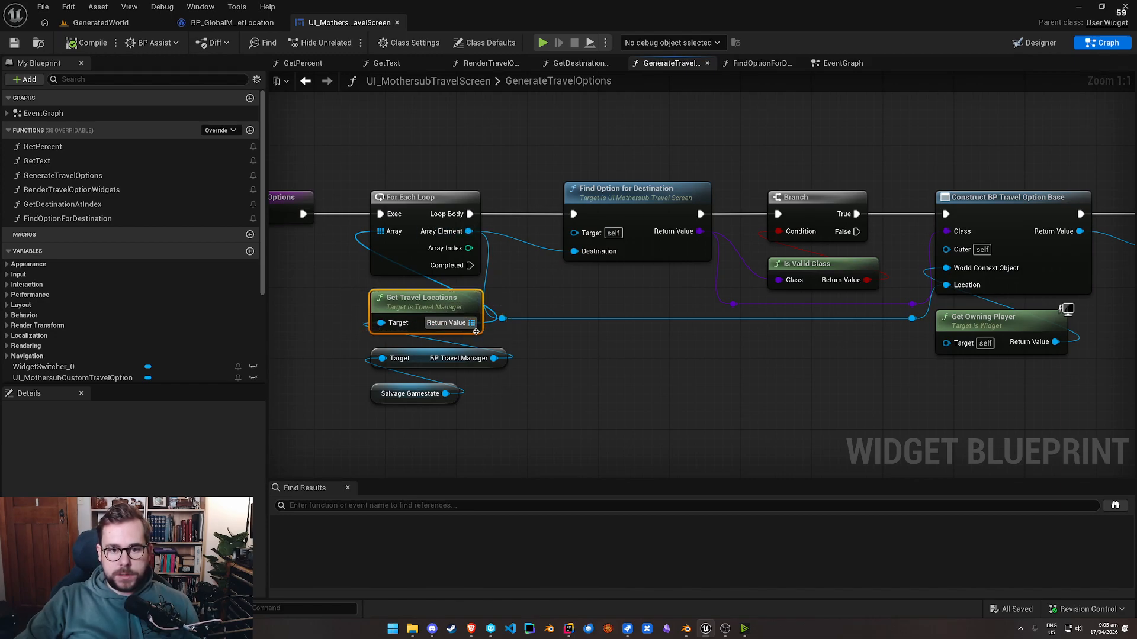
{"action": "right_click_drag", "start_coordinate": [668, 299], "coordinate": [534, 302]}
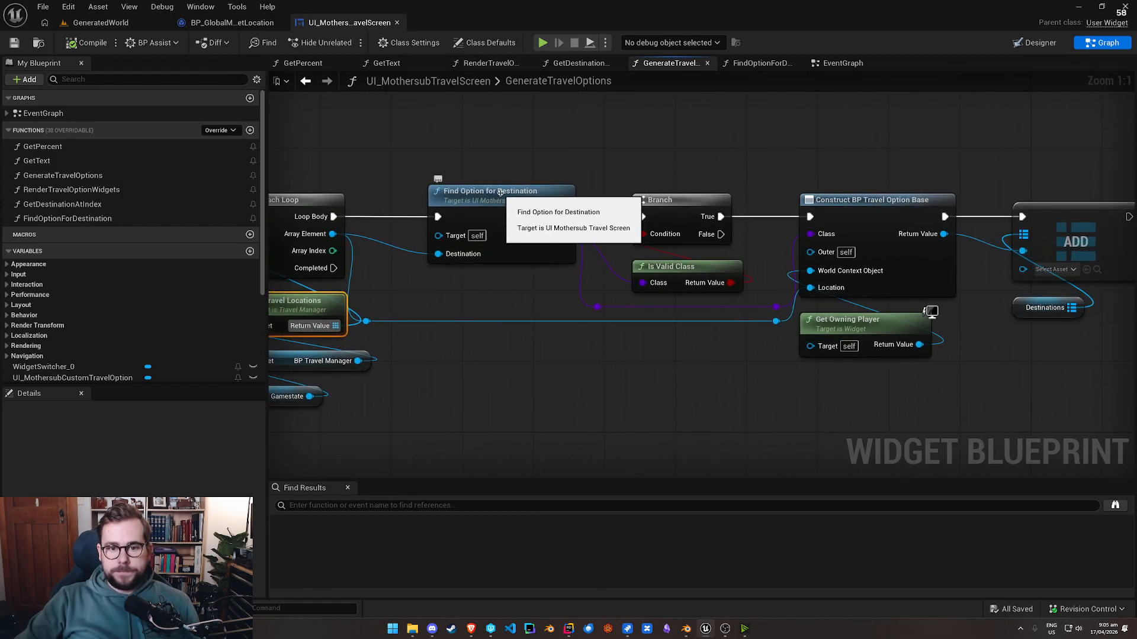
Step: Open FindOptionForDestination and follow the Option Classes variable's default entries to the BP_TravelOption_DiveSite blueprint
{"action": "double_click", "coordinate": [499, 198]}
{"action": "scroll", "coordinate": [452, 296], "scroll_direction": "up", "scroll_amount": 2}
{"action": "left_click", "coordinate": [473, 292]}
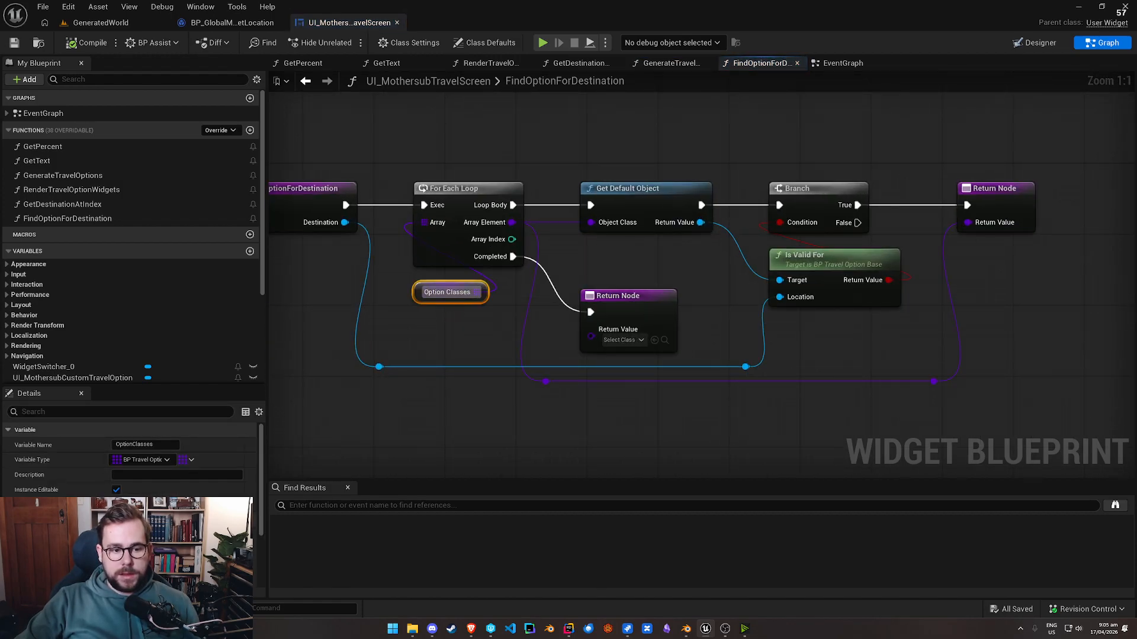
{"action": "scroll", "coordinate": [130, 456], "scroll_direction": "down", "scroll_amount": 3}
{"action": "left_click_drag", "start_coordinate": [271, 544], "coordinate": [395, 545]}
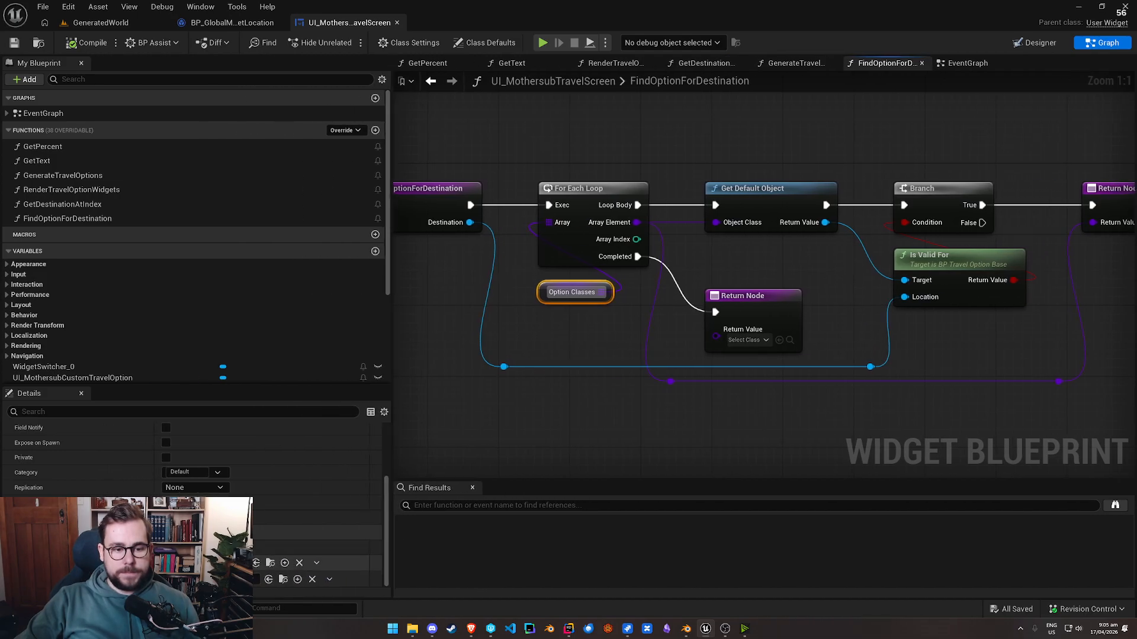
{"action": "left_click", "coordinate": [272, 565]}
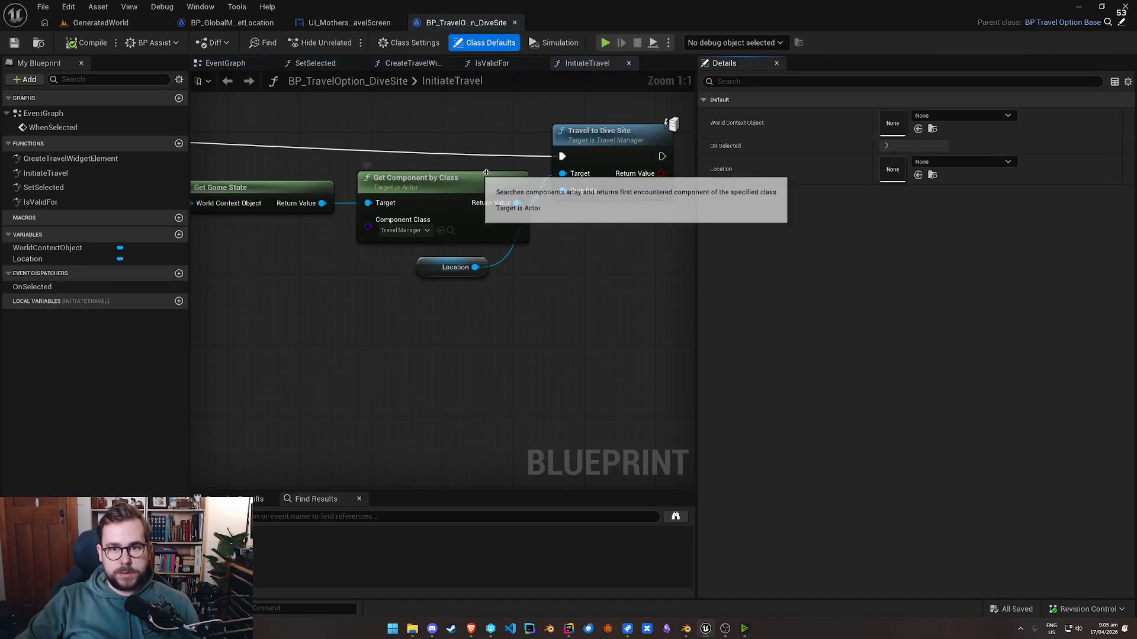
Step: Examine the InitiateTravel function of BP_TravelOption_DiveSite around its Travel to Dive Site call, with the graph area widened
{"action": "left_click", "coordinate": [137, 25]}
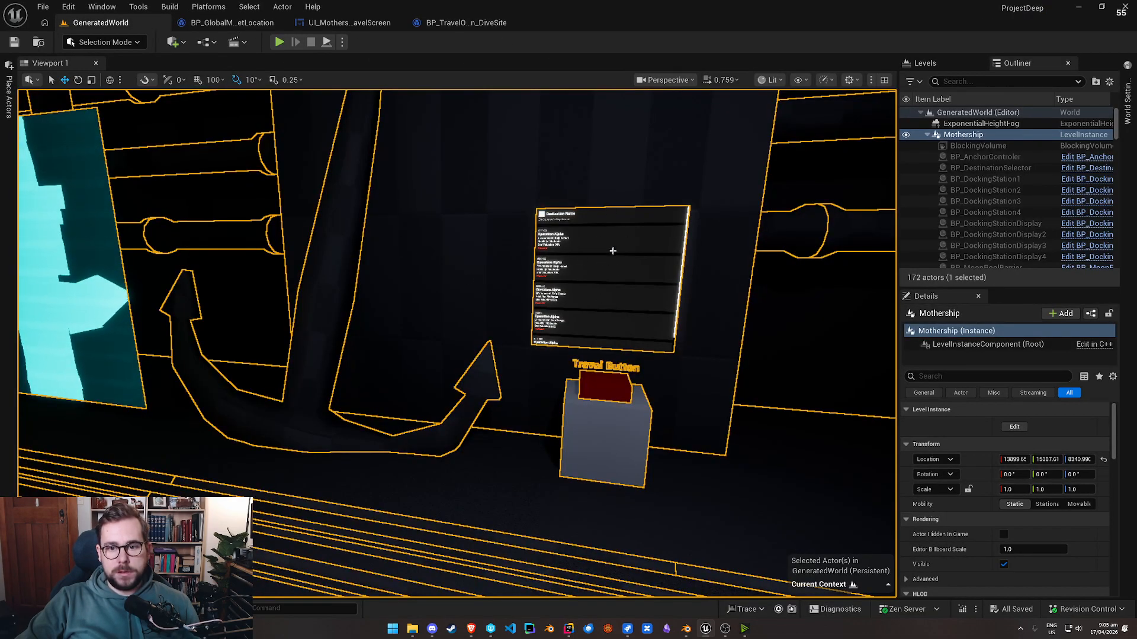
{"action": "left_click", "coordinate": [466, 23]}
{"action": "right_click_drag", "start_coordinate": [553, 294], "coordinate": [520, 338]}
{"action": "left_click_drag", "start_coordinate": [696, 317], "coordinate": [912, 318]}
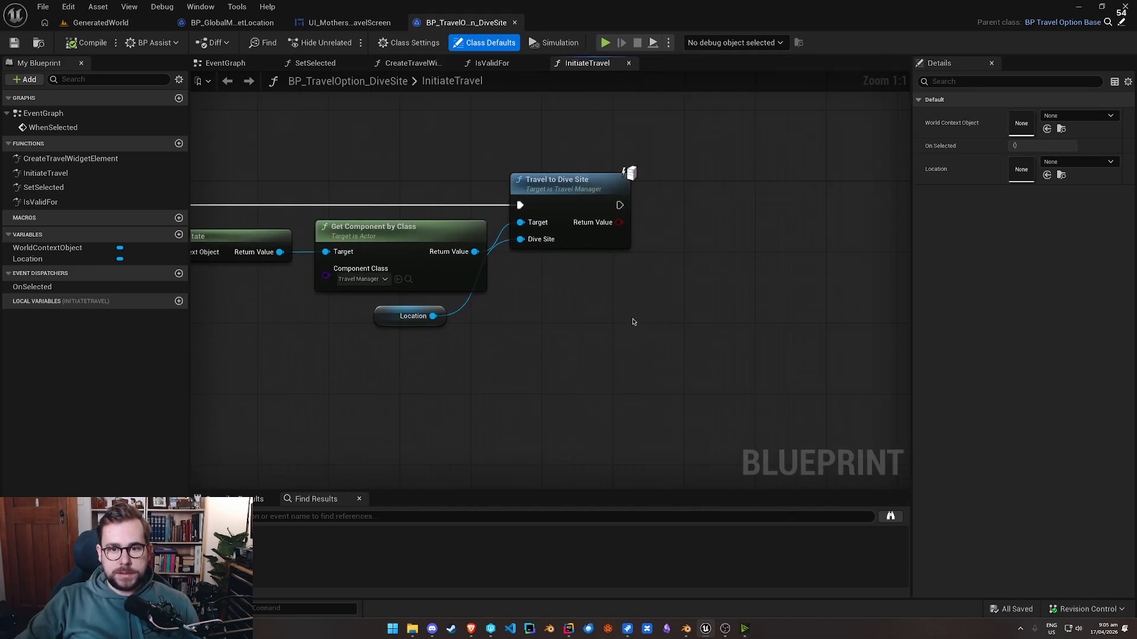
{"action": "right_click_drag", "start_coordinate": [502, 274], "coordinate": [866, 309]}
Step: Return to the GeneratedWorld level and look over the Mothership's docking stations in game view
{"action": "left_click", "coordinate": [349, 22]}
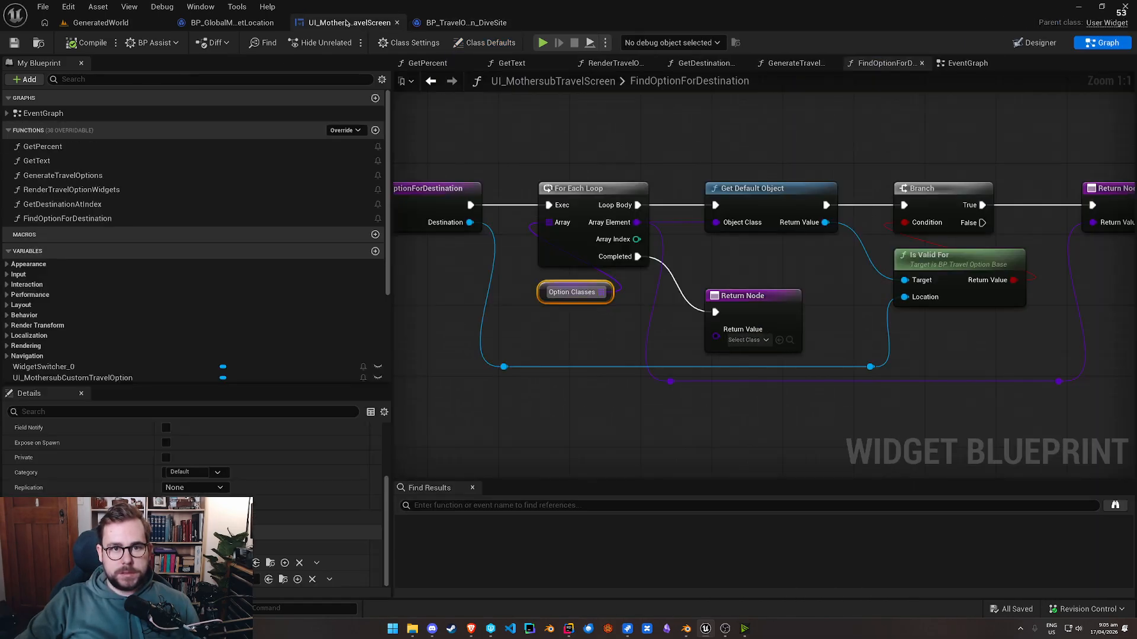
{"action": "left_click", "coordinate": [235, 27]}
{"action": "left_click", "coordinate": [109, 23]}
{"action": "right_click_drag", "start_coordinate": [471, 361], "coordinate": [687, 361]}
{"action": "key", "text": "g"}
{"action": "right_click_drag", "start_coordinate": [465, 384], "coordinate": [498, 393]}
{"action": "right_click_drag", "start_coordinate": [632, 182], "coordinate": [469, 366]}
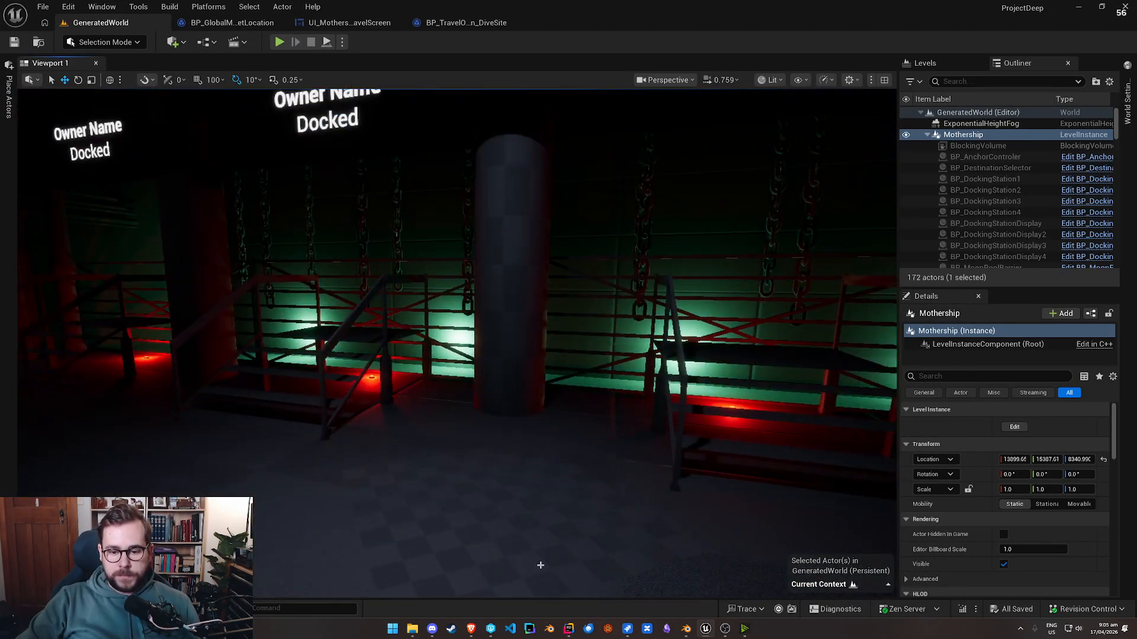
Step: Switch to Perforce P4V and review the submitted changelist history for the root of the project workspace
{"action": "left_click", "coordinate": [490, 629]}
{"action": "scroll", "coordinate": [294, 251], "scroll_direction": "up", "scroll_amount": 15}
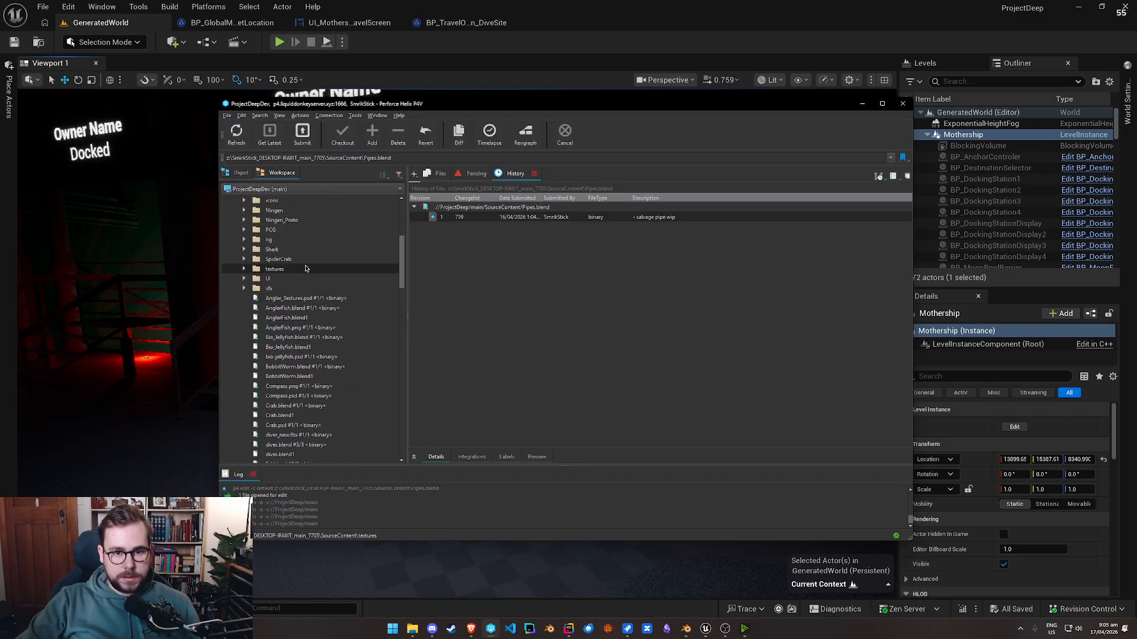
{"action": "left_click", "coordinate": [296, 200]}
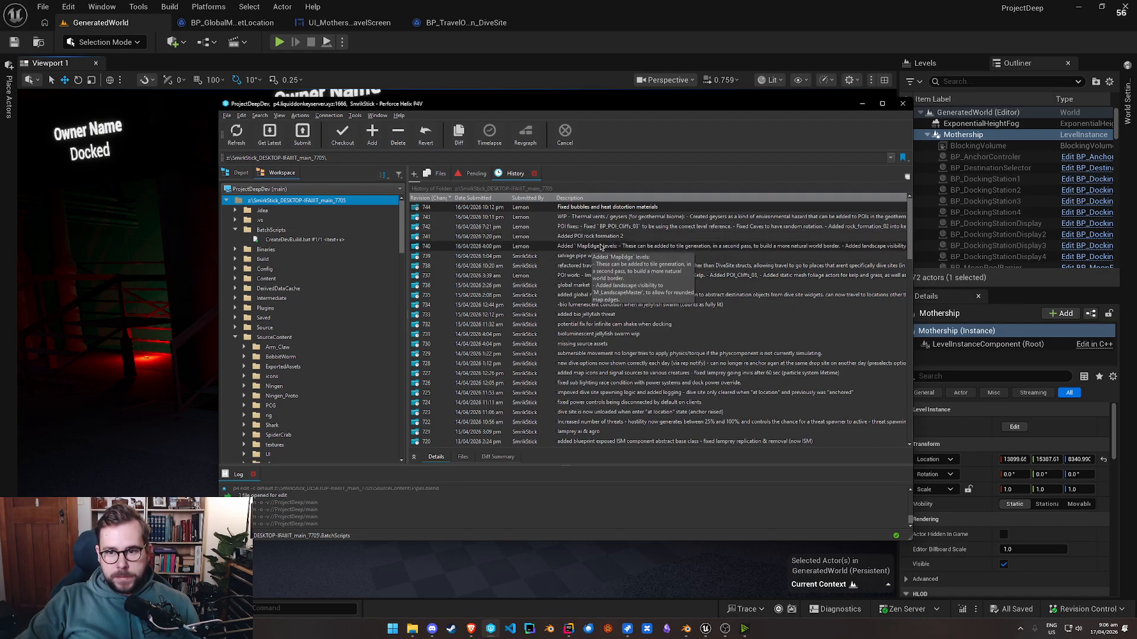
{"action": "left_click", "coordinate": [863, 104]}
Step: Back in the GeneratedWorld level, close the three open blueprint editors
{"action": "right_click_drag", "start_coordinate": [428, 398], "coordinate": [408, 429]}
{"action": "key", "text": "g"}
{"action": "key", "text": "g"}
{"action": "middle_click", "coordinate": [245, 24]}
{"action": "middle_click", "coordinate": [245, 23]}
{"action": "middle_click", "coordinate": [245, 24]}
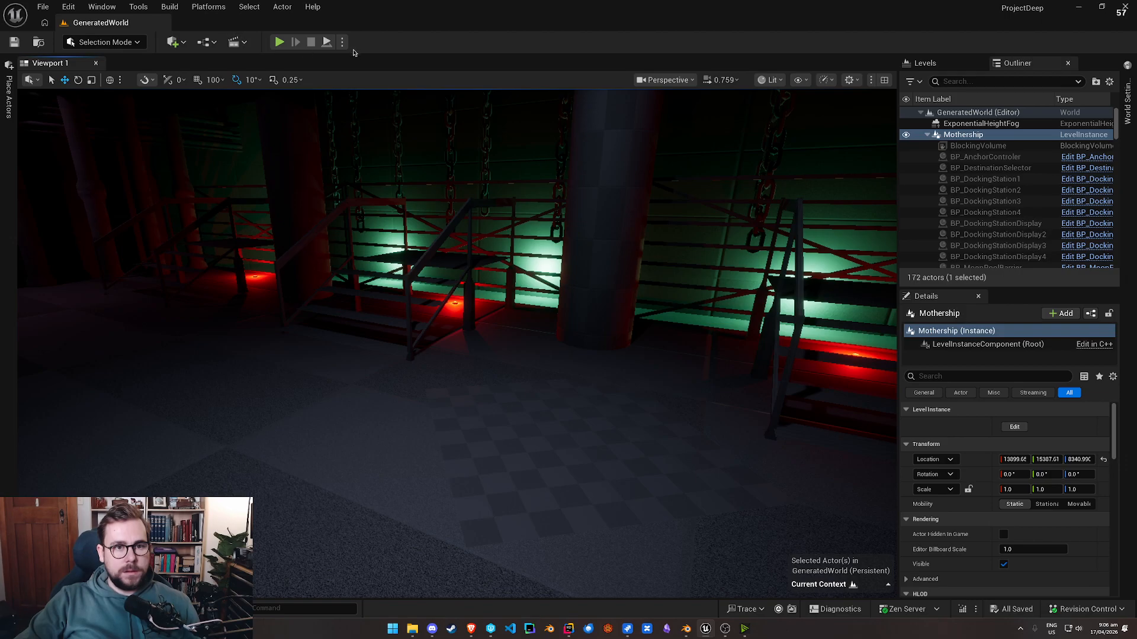
Step: Check the play options and start a play session of GeneratedWorld inside the Mothership
{"action": "left_click", "coordinate": [341, 41]}
{"action": "left_click", "coordinate": [375, 109]}
{"action": "right_click", "coordinate": [478, 502]}
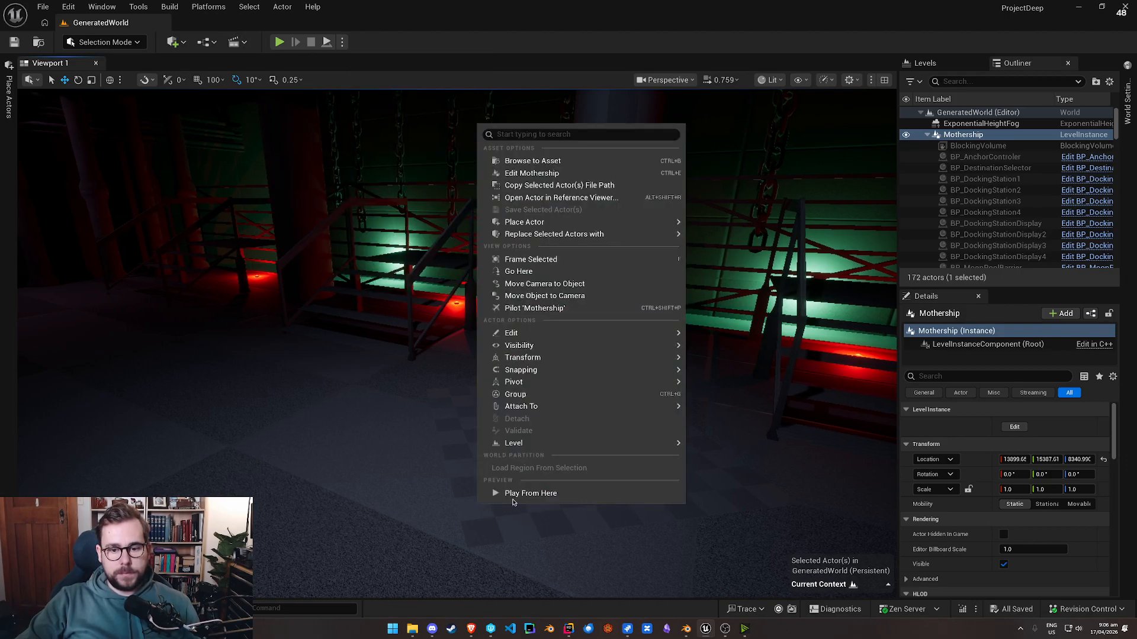
{"action": "right_click_drag", "start_coordinate": [296, 136], "coordinate": [273, 151]}
{"action": "left_click", "coordinate": [278, 42]}
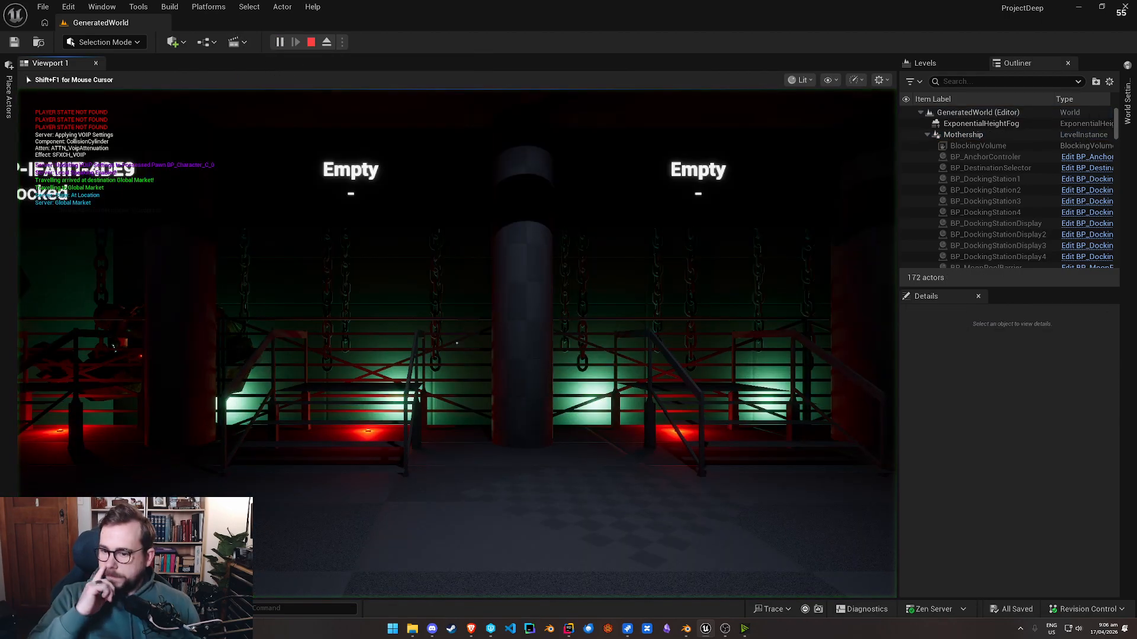
Step: Select the Operation Alpha site with 98% valuation on the destination display and start travel with the Travel Button
{"action": "key", "text": "w"}
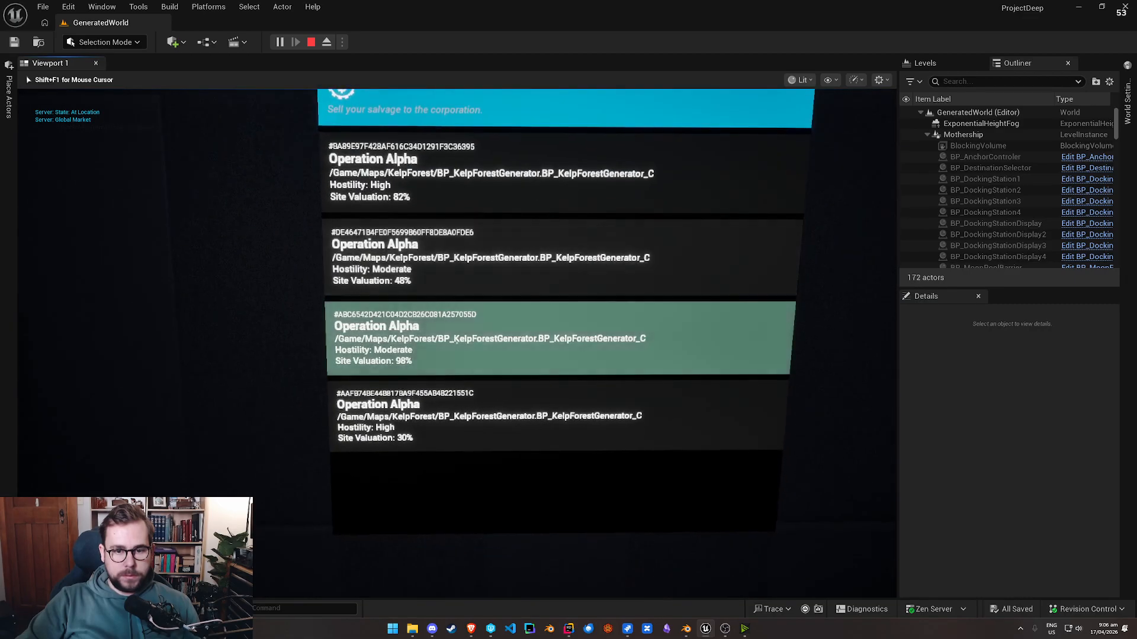
{"action": "left_click", "coordinate": [456, 342]}
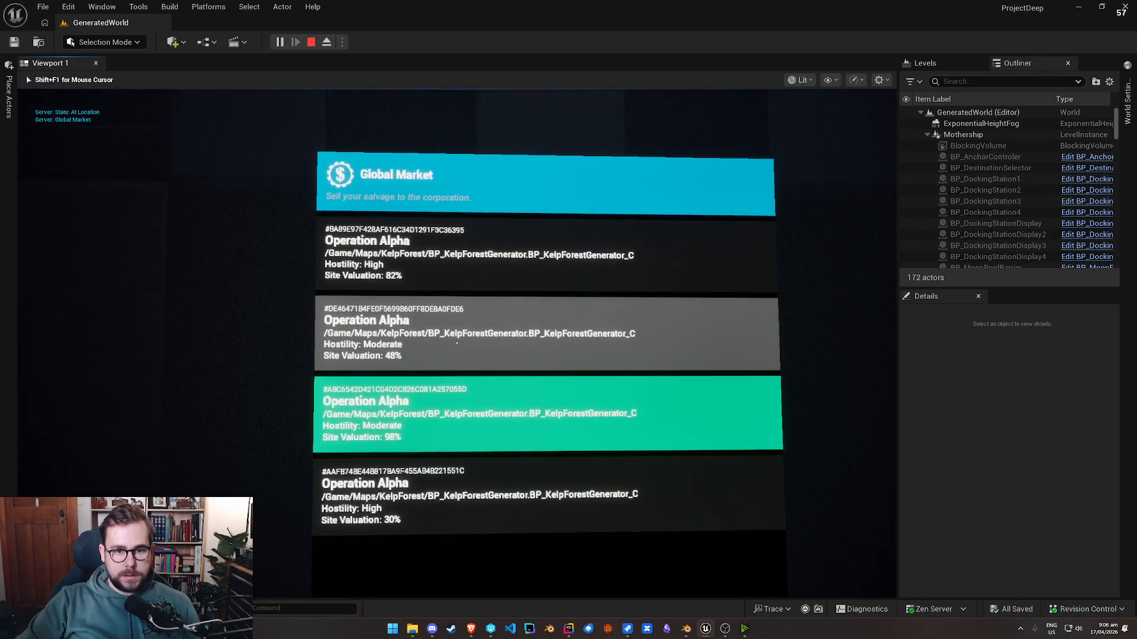
{"action": "key", "text": "e"}
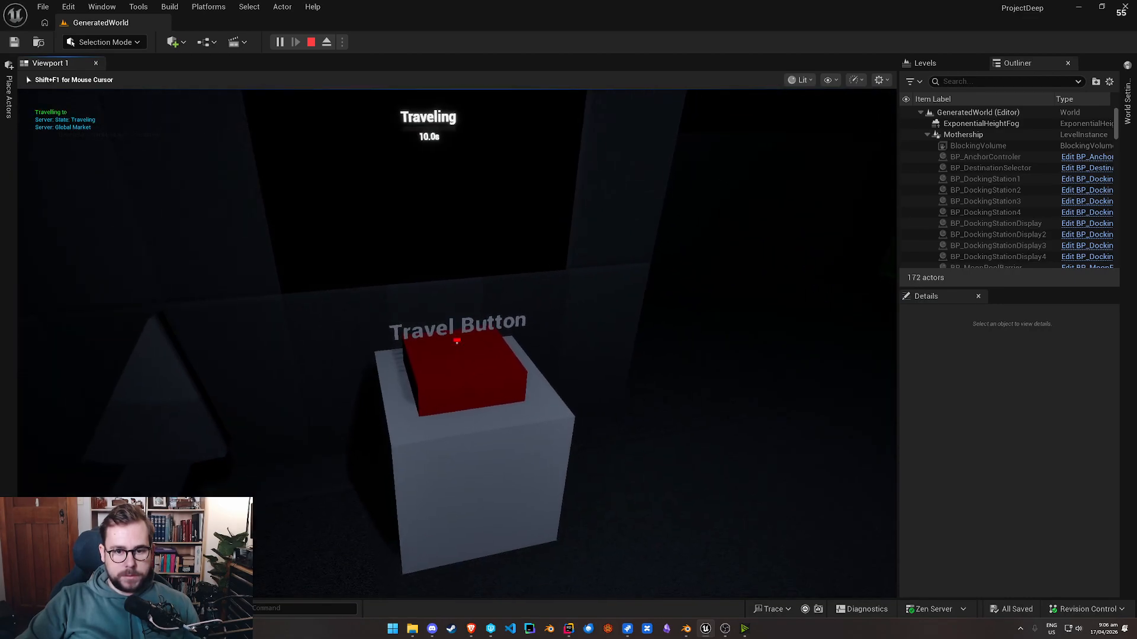
Step: After arriving at the dive site, drop the anchor at the Anchor Control and inspect the generated map display
{"action": "key", "text": "s"}
{"action": "key", "text": "w"}
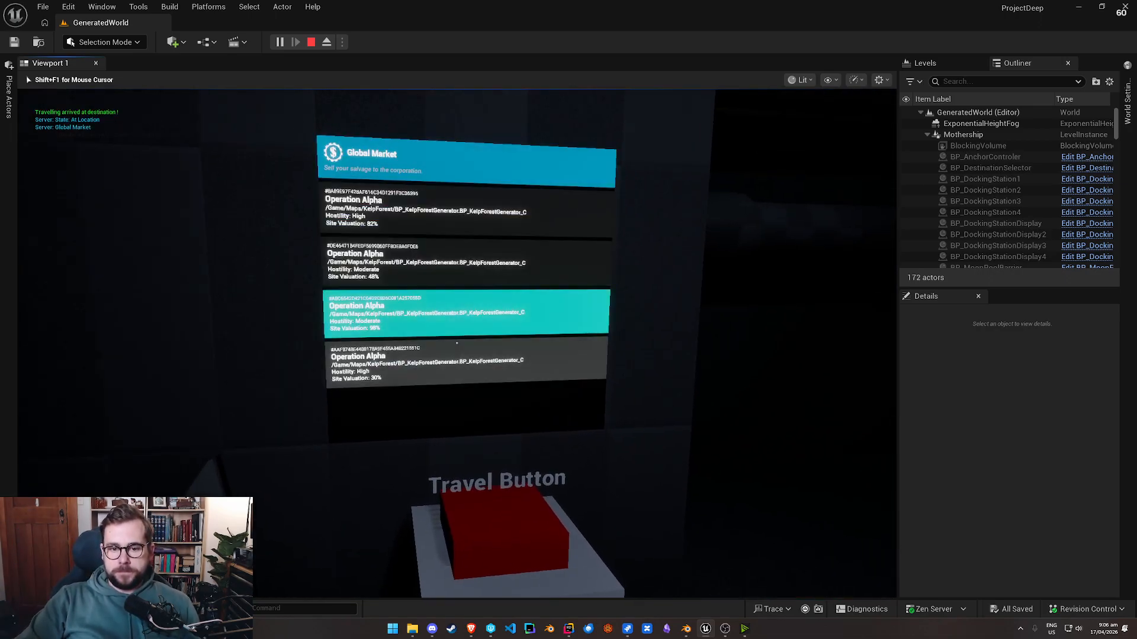
{"action": "key", "text": "w"}
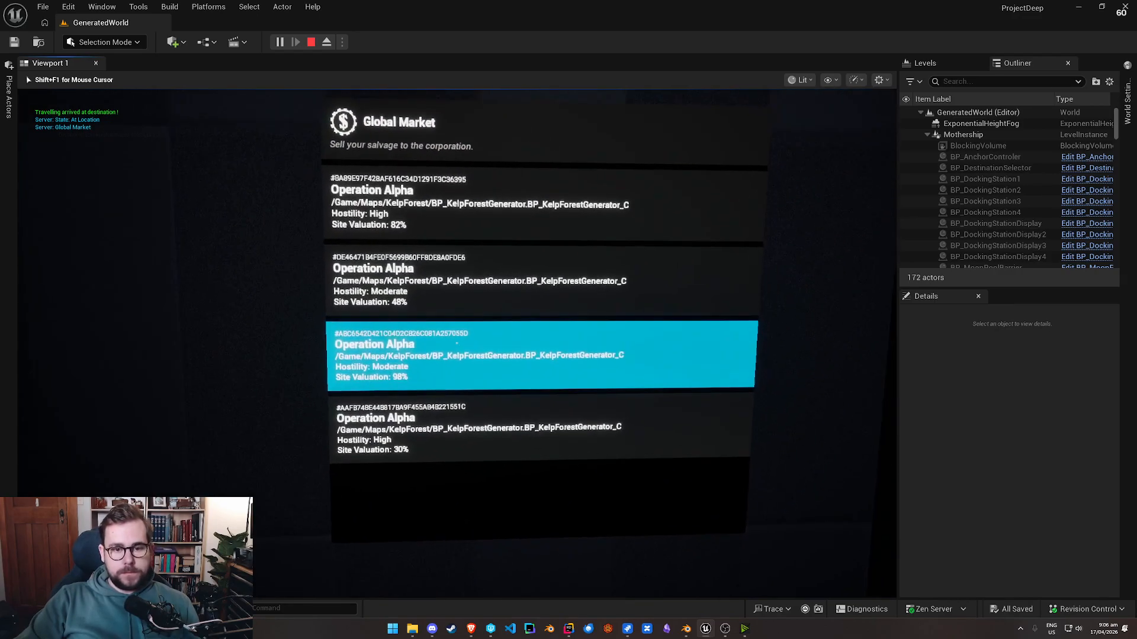
{"action": "key", "text": "w"}
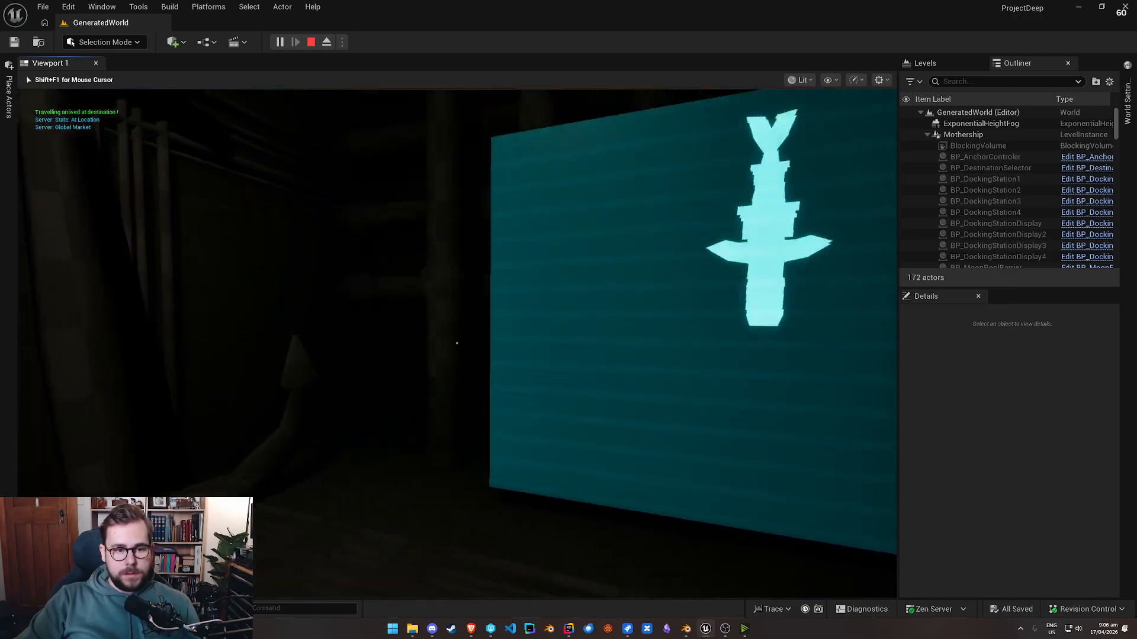
{"action": "key", "text": "w"}
{"action": "key", "text": "e"}
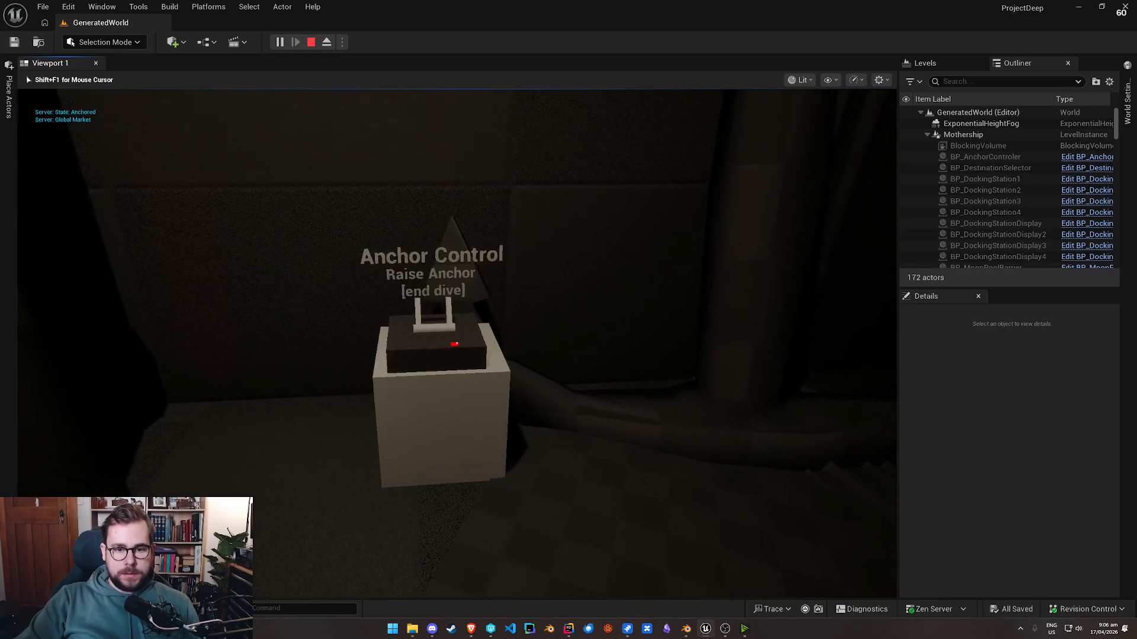
{"action": "key", "text": "w"}
{"action": "key", "text": "s"}
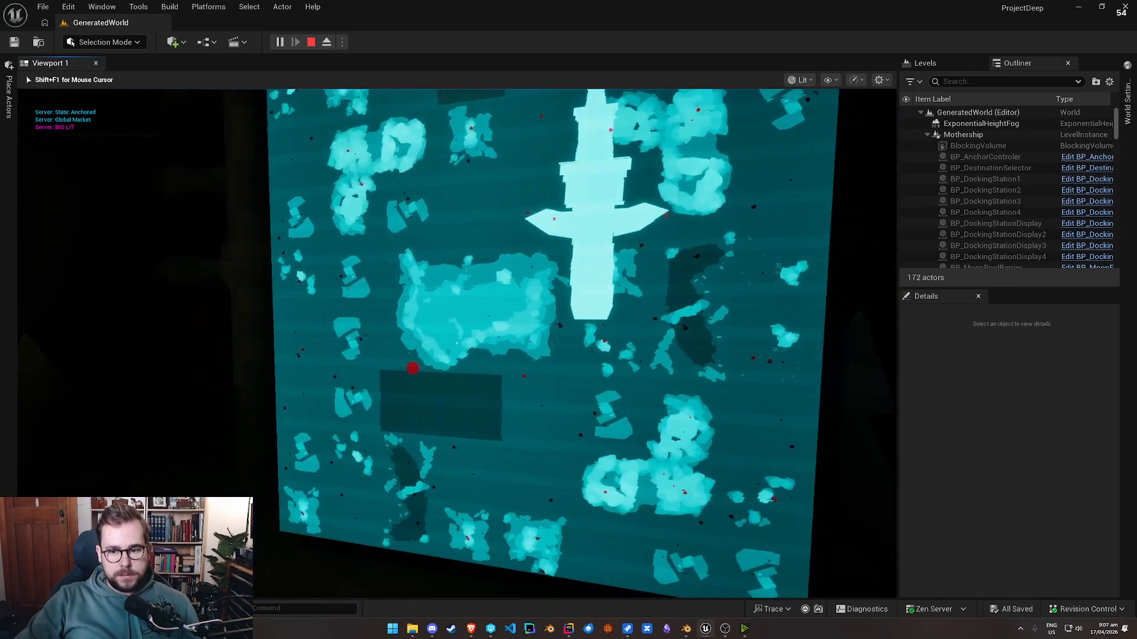
Step: Eject from the player, inspect the generated dive site in Unlit view mode, and end the play session
{"action": "left_click", "coordinate": [326, 42]}
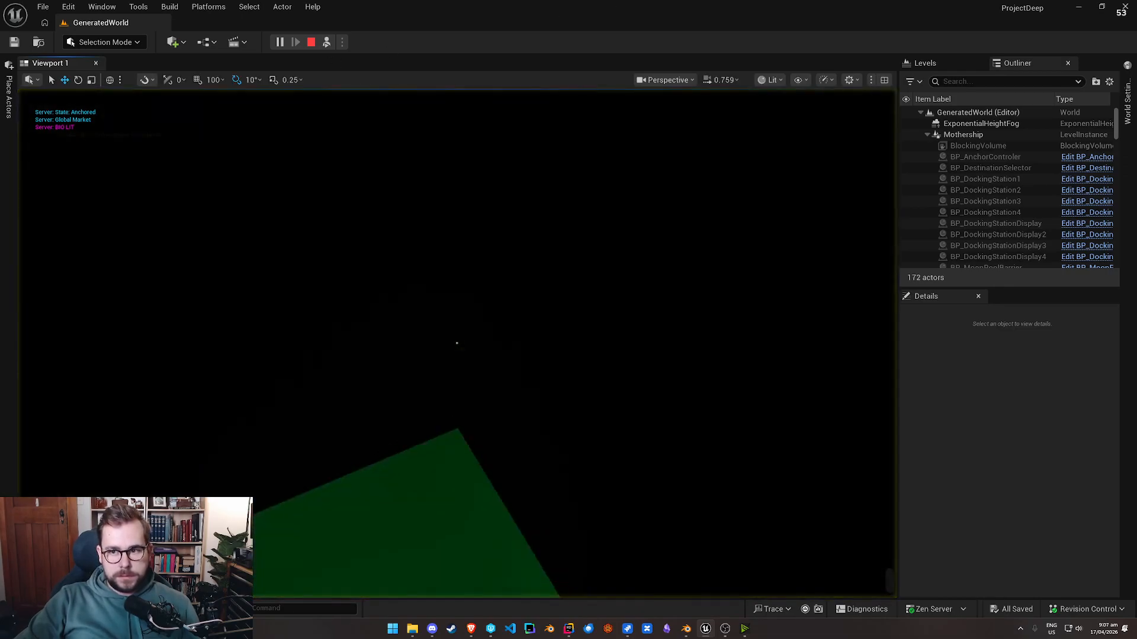
{"action": "left_click", "coordinate": [770, 80]}
{"action": "left_click", "coordinate": [805, 136]}
{"action": "right_click_drag", "start_coordinate": [683, 264], "coordinate": [729, 273]}
{"action": "right_click_drag", "start_coordinate": [644, 284], "coordinate": [845, 269]}
{"action": "scroll", "coordinate": [457, 343], "scroll_direction": "up", "scroll_amount": 4}
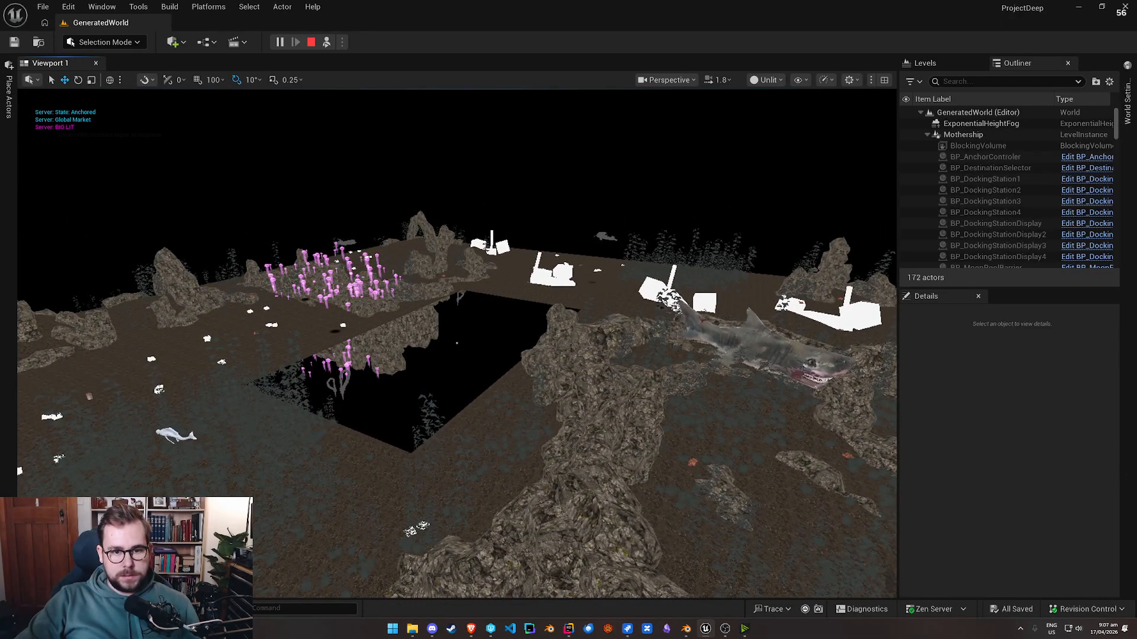
{"action": "key", "text": "Escape"}
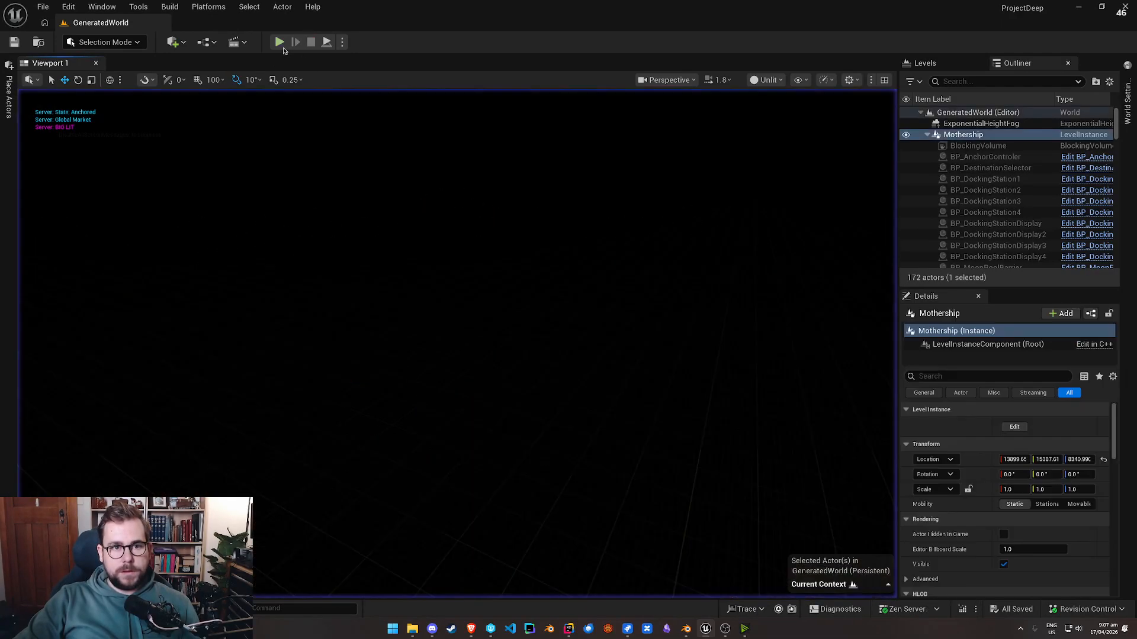
Step: Start a new play session and travel to the Operation Alpha site with 63% valuation and the electrical interference hazard
{"action": "left_click", "coordinate": [279, 43]}
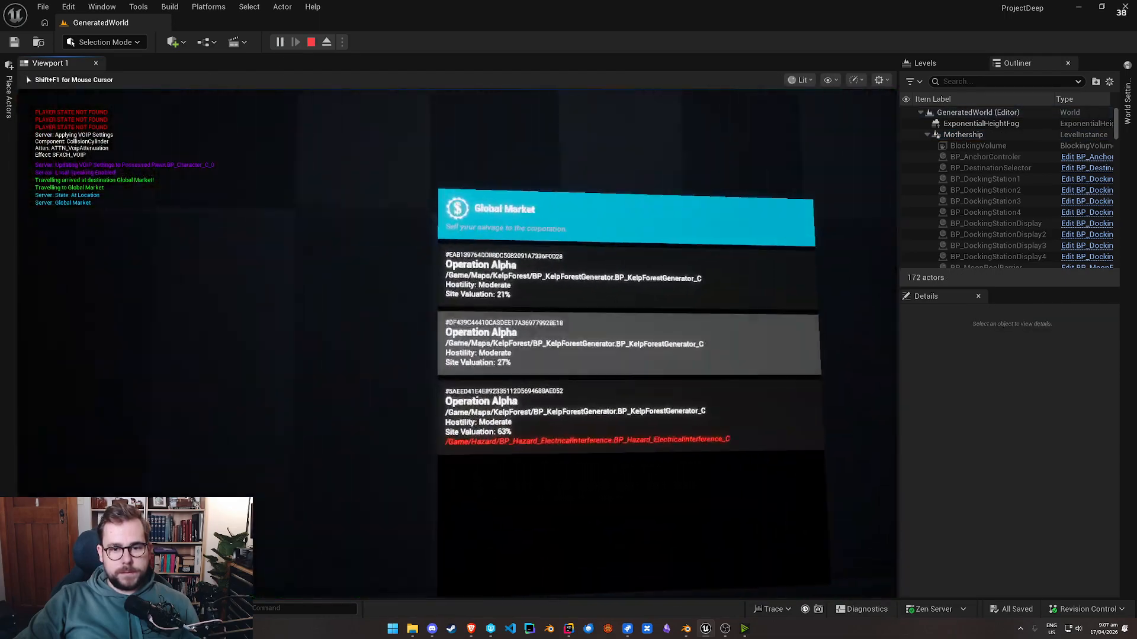
{"action": "key", "text": "w"}
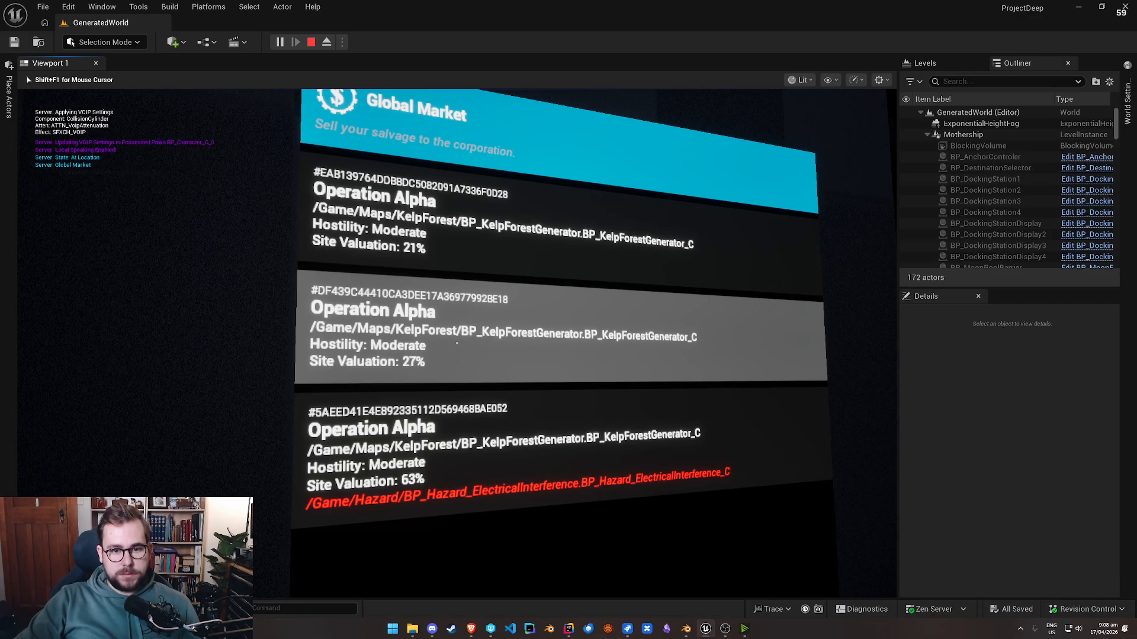
{"action": "left_click", "coordinate": [456, 343]}
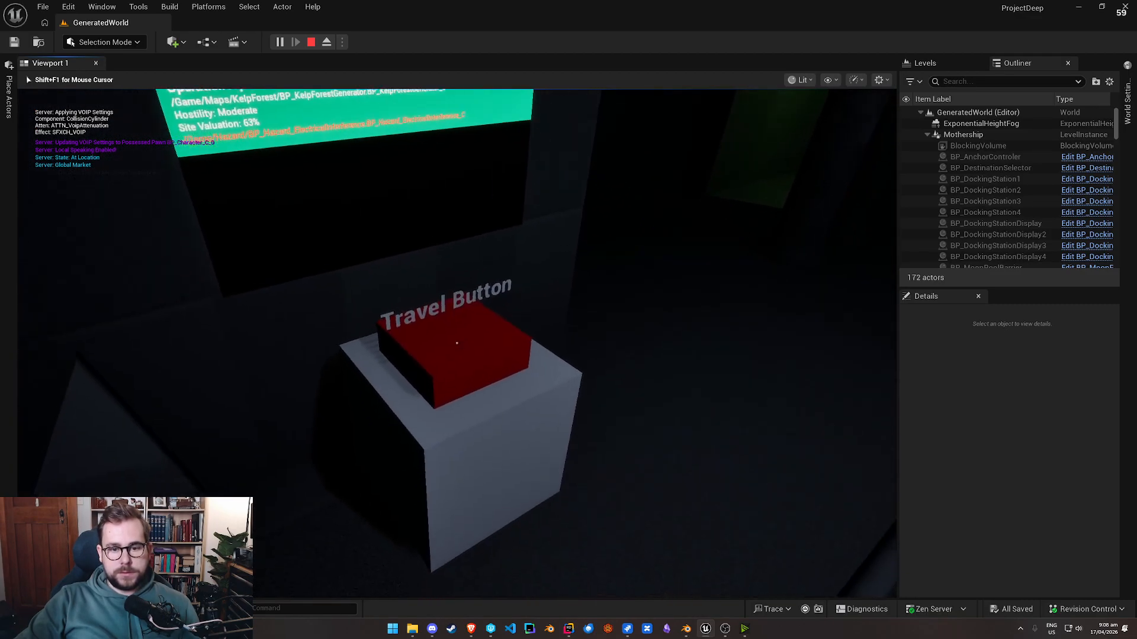
{"action": "left_click", "coordinate": [457, 343]}
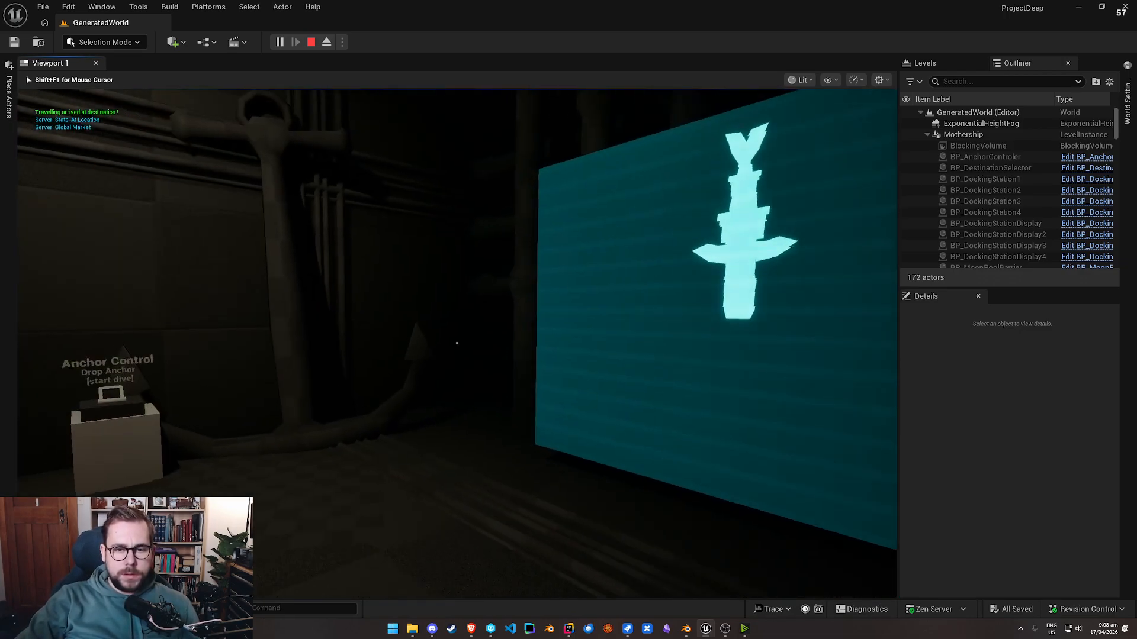
Step: Drop the anchor to start the dive at the electrical interference site and study its generated map display
{"action": "key", "text": "w"}
{"action": "key", "text": "s"}
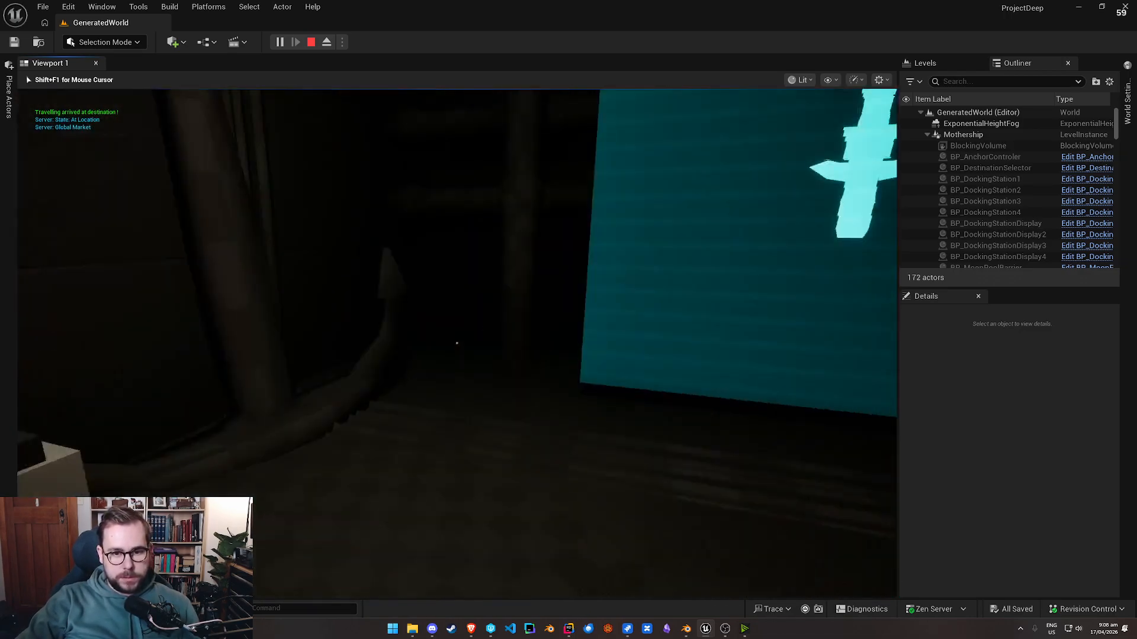
{"action": "key", "text": "e"}
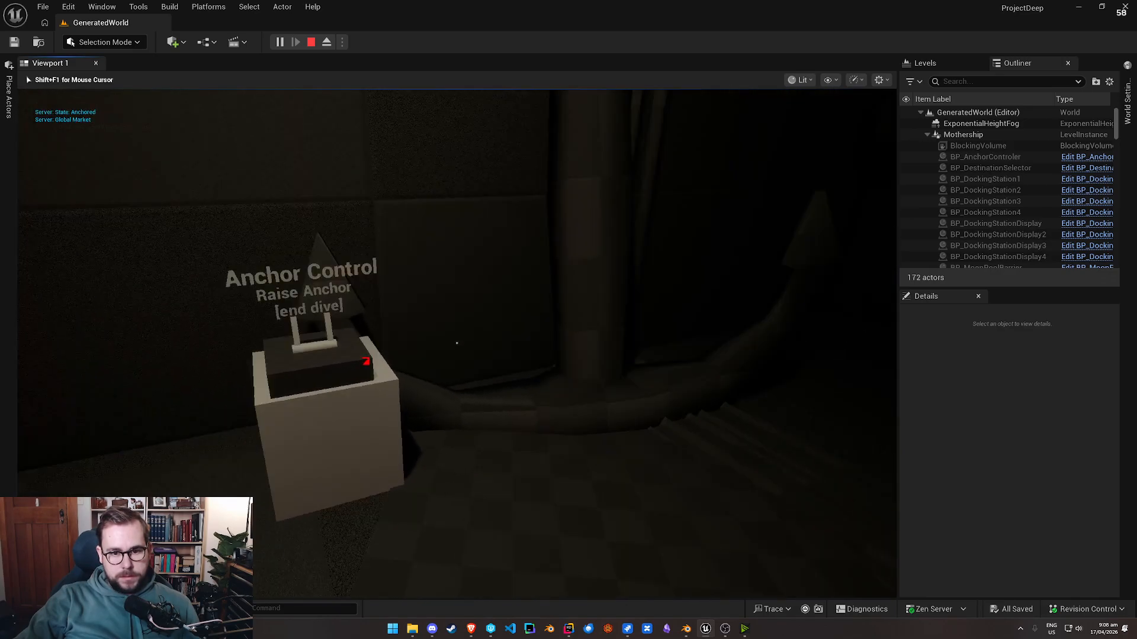
{"action": "key", "text": "w"}
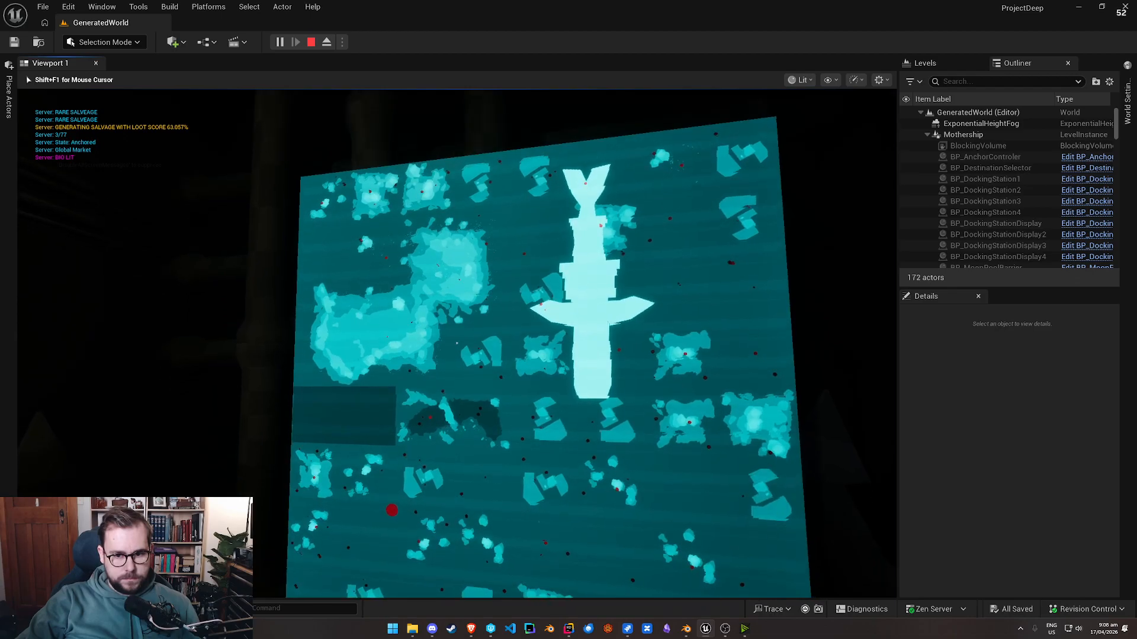
{"action": "key", "text": "w"}
{"action": "key", "text": "s"}
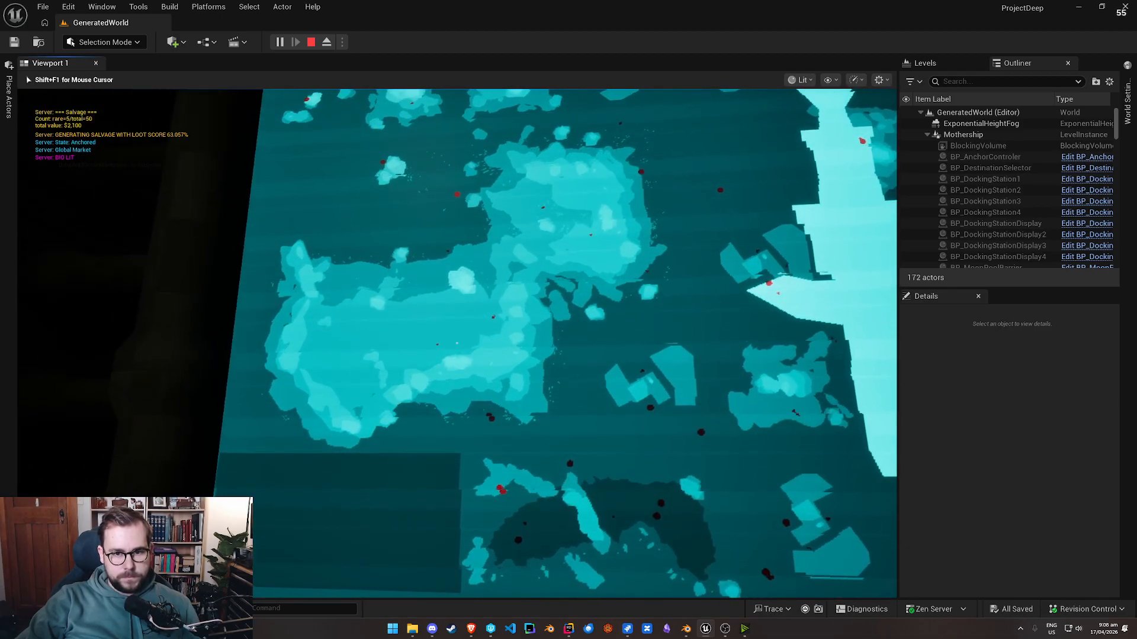
{"action": "key", "text": "s"}
Step: Walk through the Mothership to read the Cargo Storage display, and board the docked submarine
{"action": "key", "text": "w"}
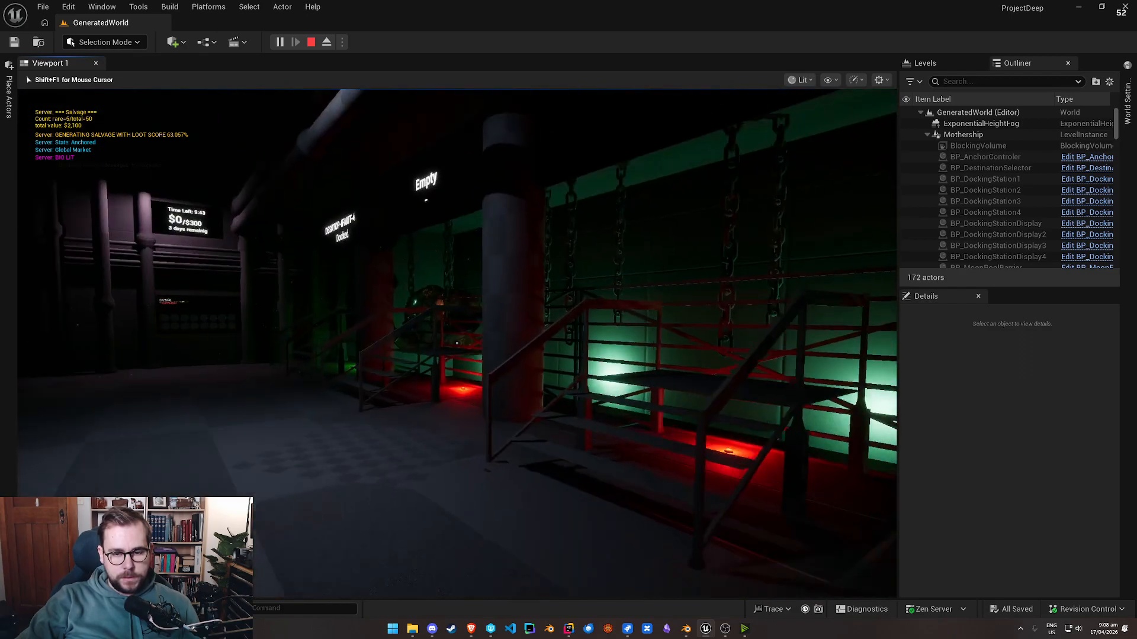
{"action": "key", "text": "w"}
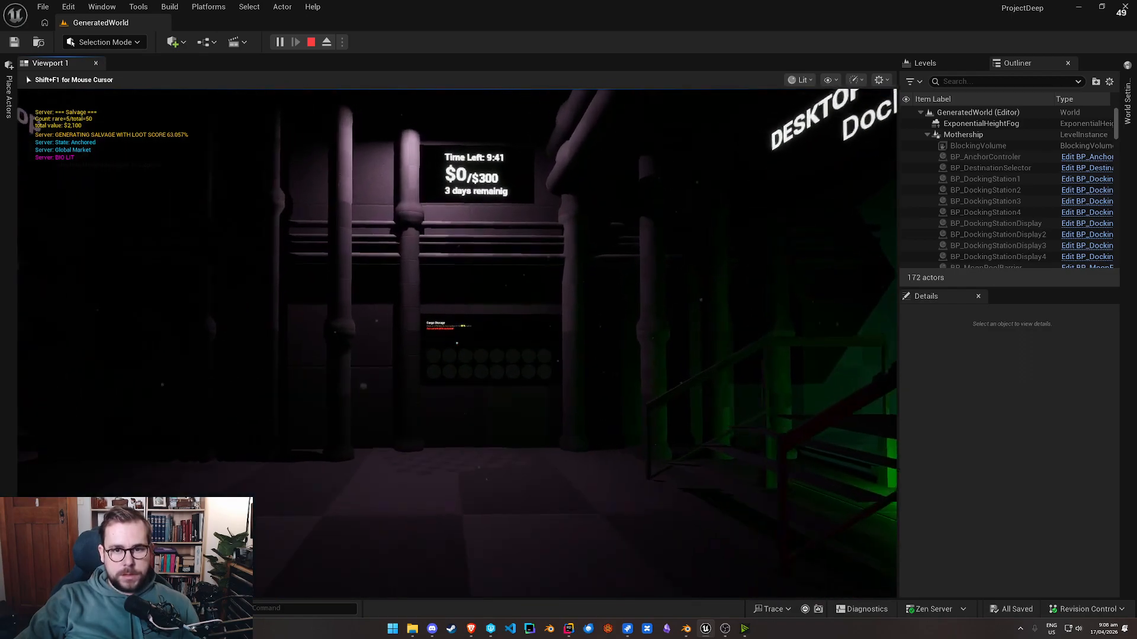
{"action": "key", "text": "w"}
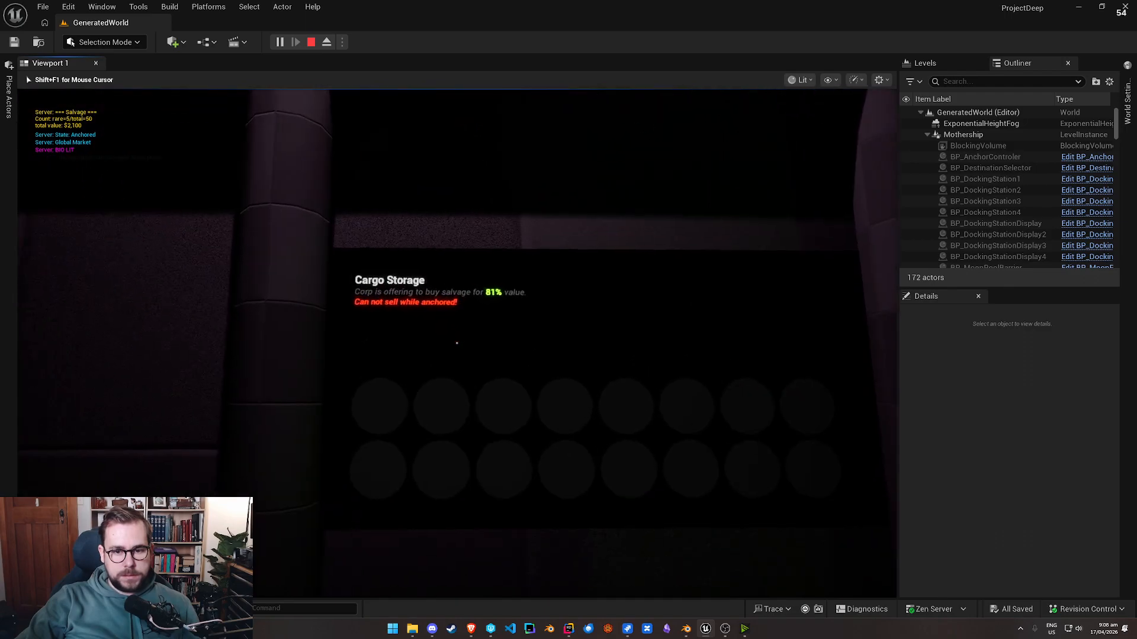
{"action": "key", "text": "w"}
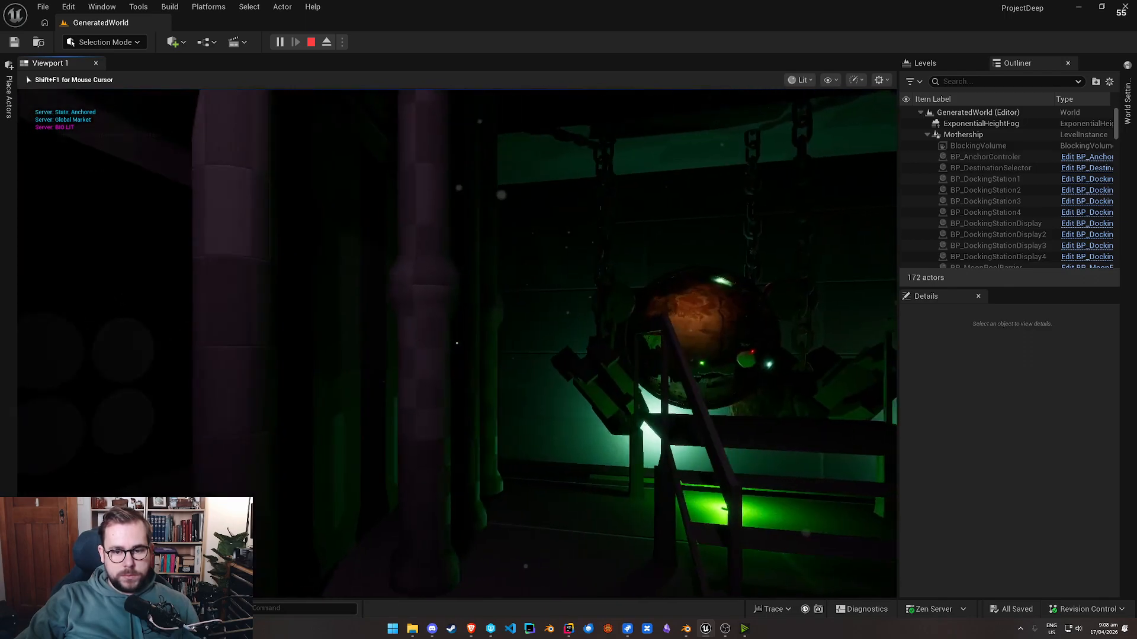
{"action": "key", "text": "e"}
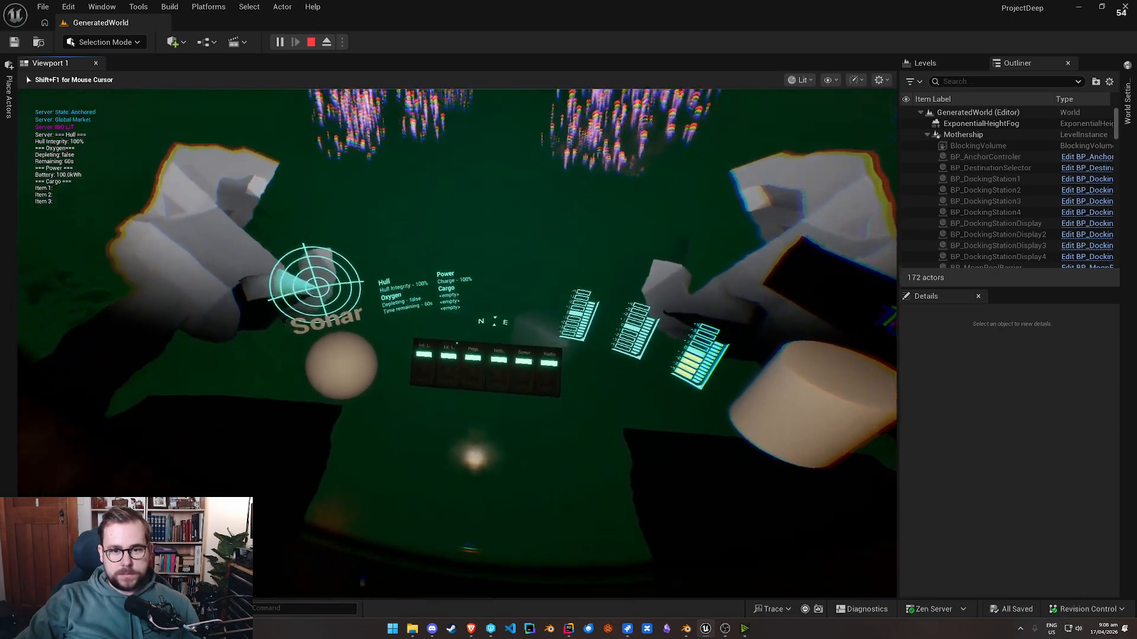
Step: Pilot the submarine through the kelp forest, switching the exterior lights off and on, and collect three salvage items
{"action": "left_click", "coordinate": [457, 344]}
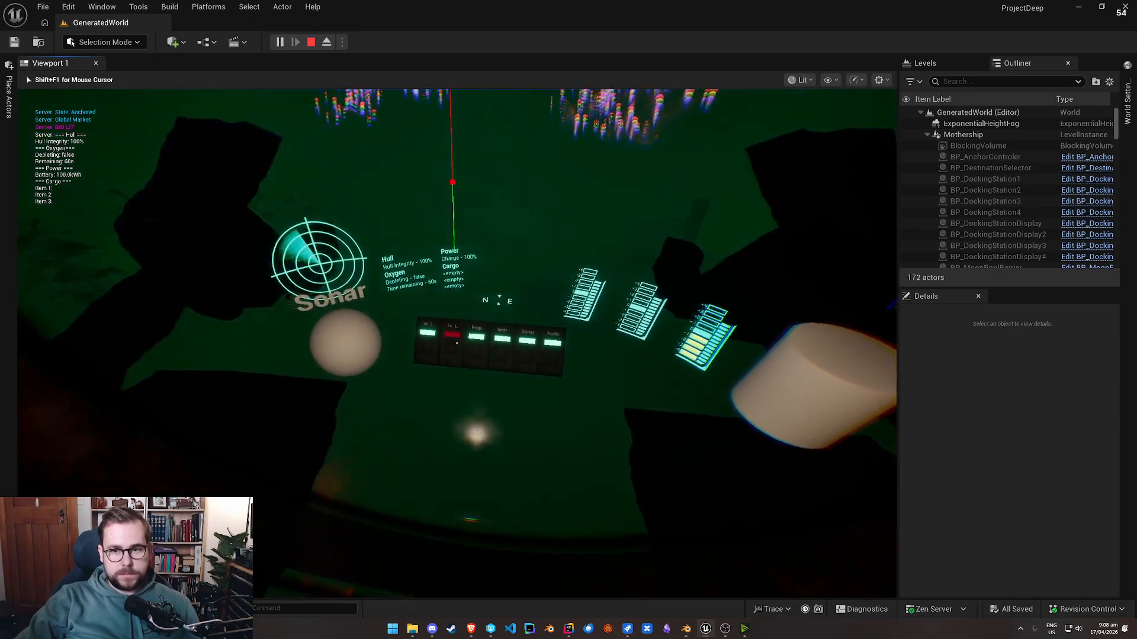
{"action": "left_click", "coordinate": [457, 343]}
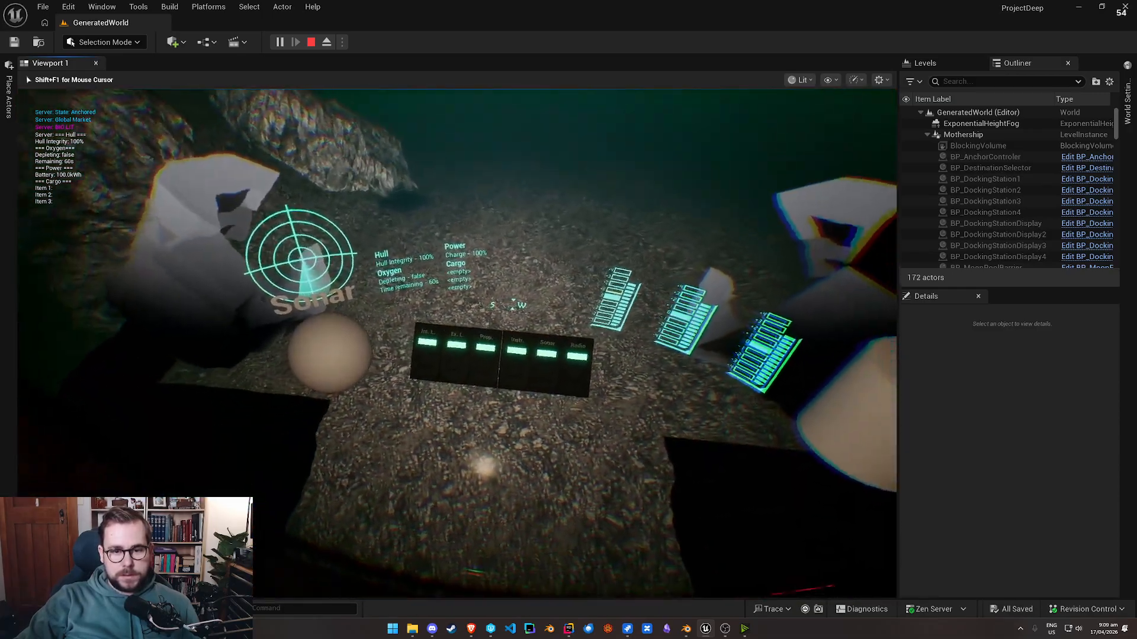
{"action": "left_click", "coordinate": [457, 343]}
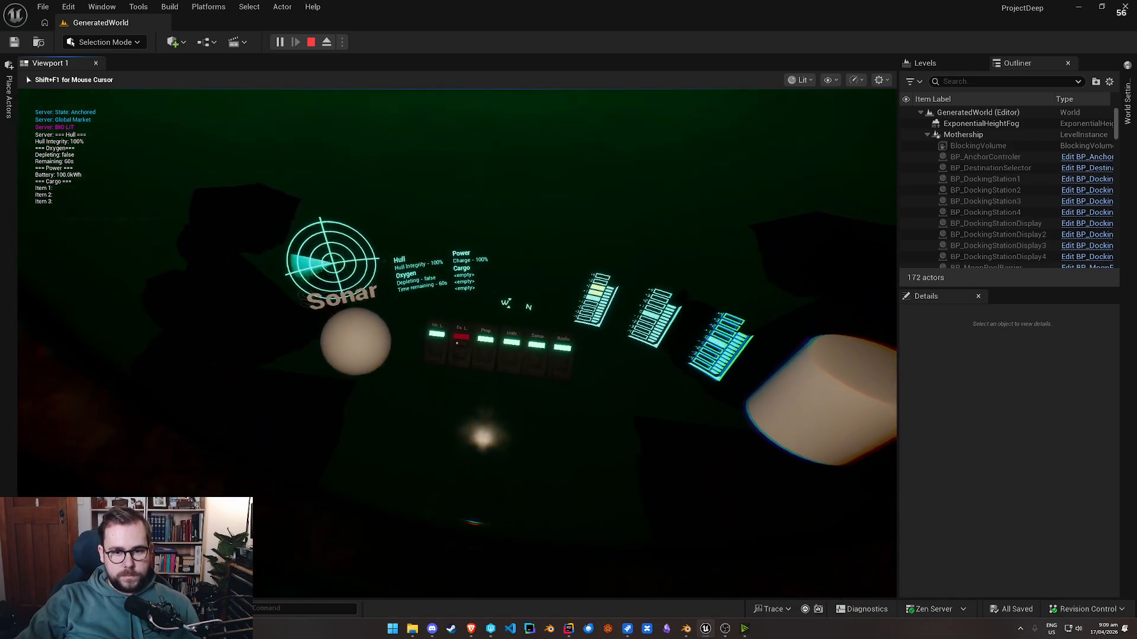
{"action": "left_click", "coordinate": [457, 343]}
{"action": "left_click", "coordinate": [457, 343]}
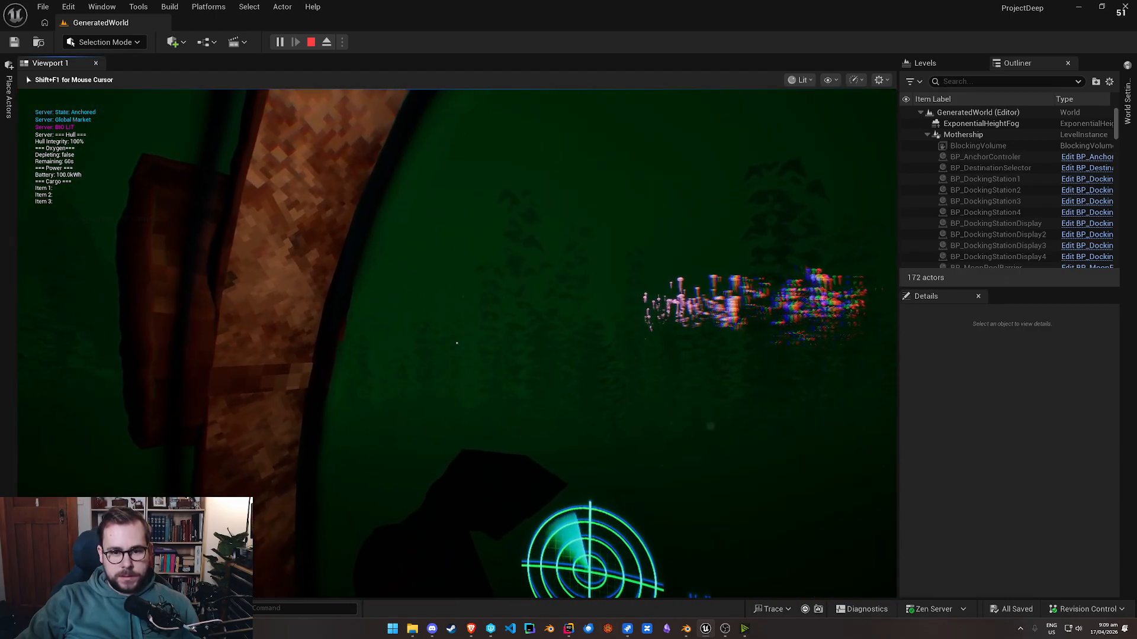
{"action": "left_click", "coordinate": [456, 343]}
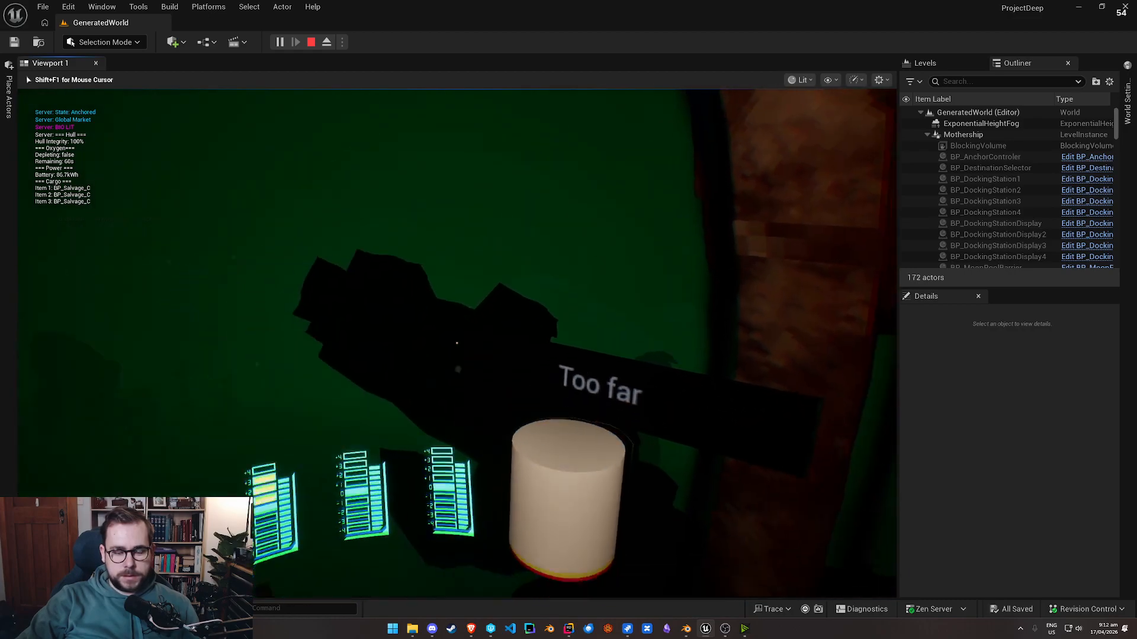
Step: Return to the Mothership with the three salvage items, toggling the exterior lights along the way, and dock the submarine
{"action": "left_click", "coordinate": [457, 343]}
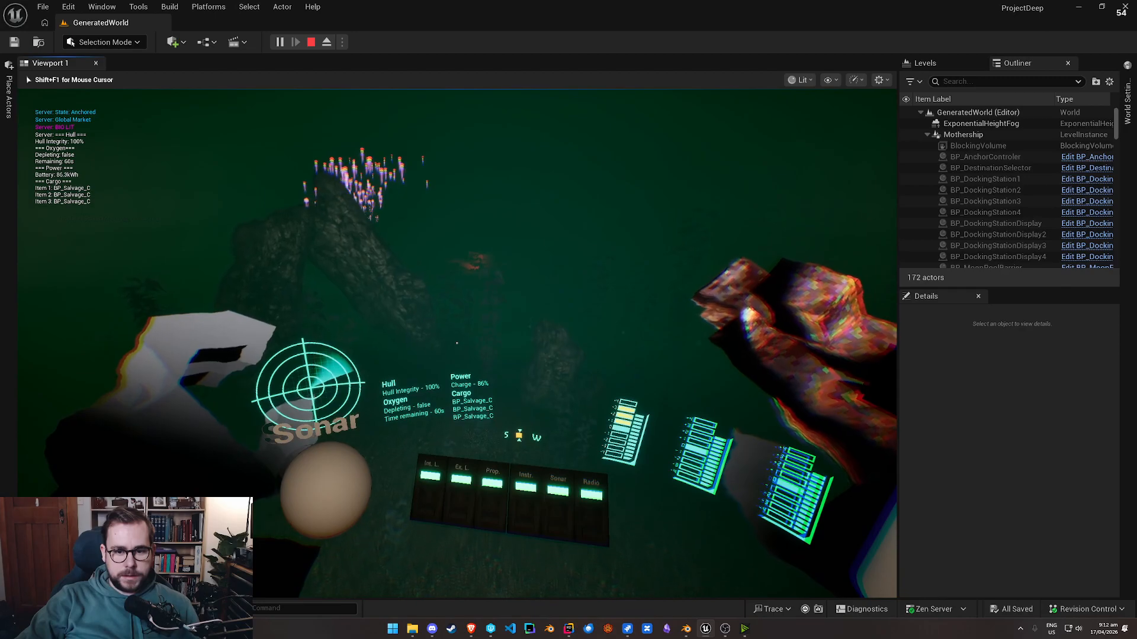
{"action": "left_click", "coordinate": [456, 343]}
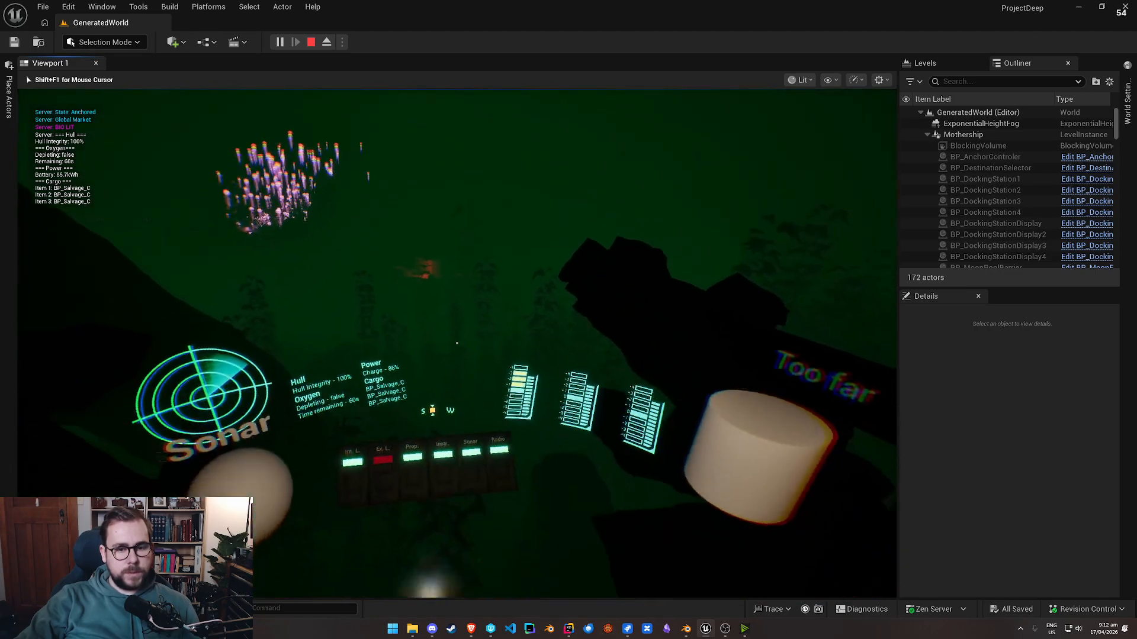
{"action": "left_click", "coordinate": [456, 343]}
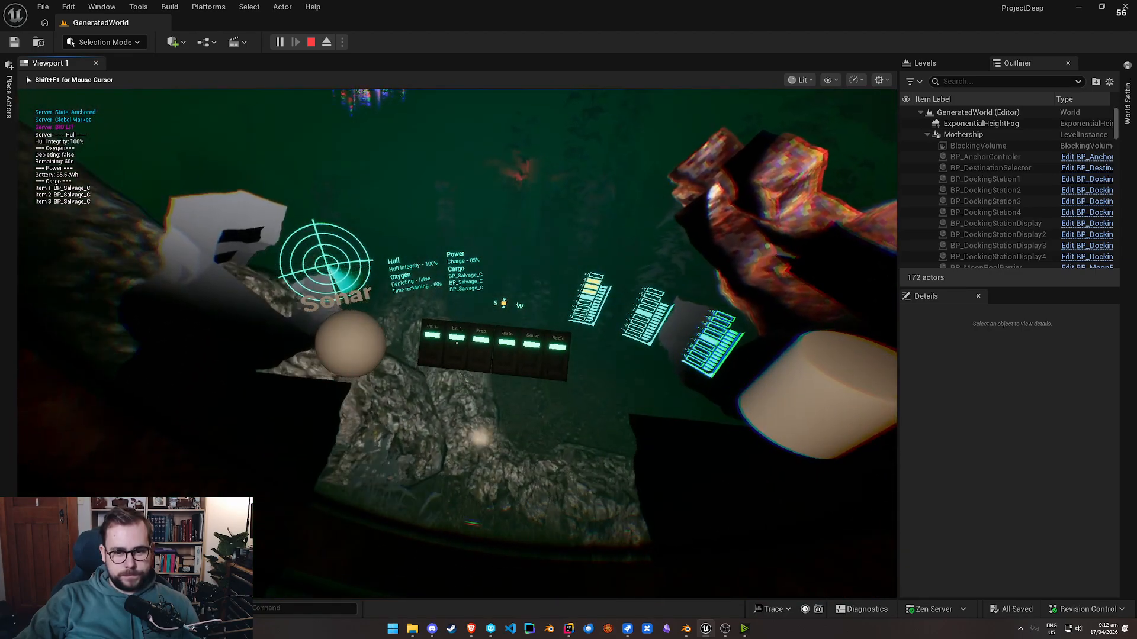
{"action": "left_click", "coordinate": [457, 343]}
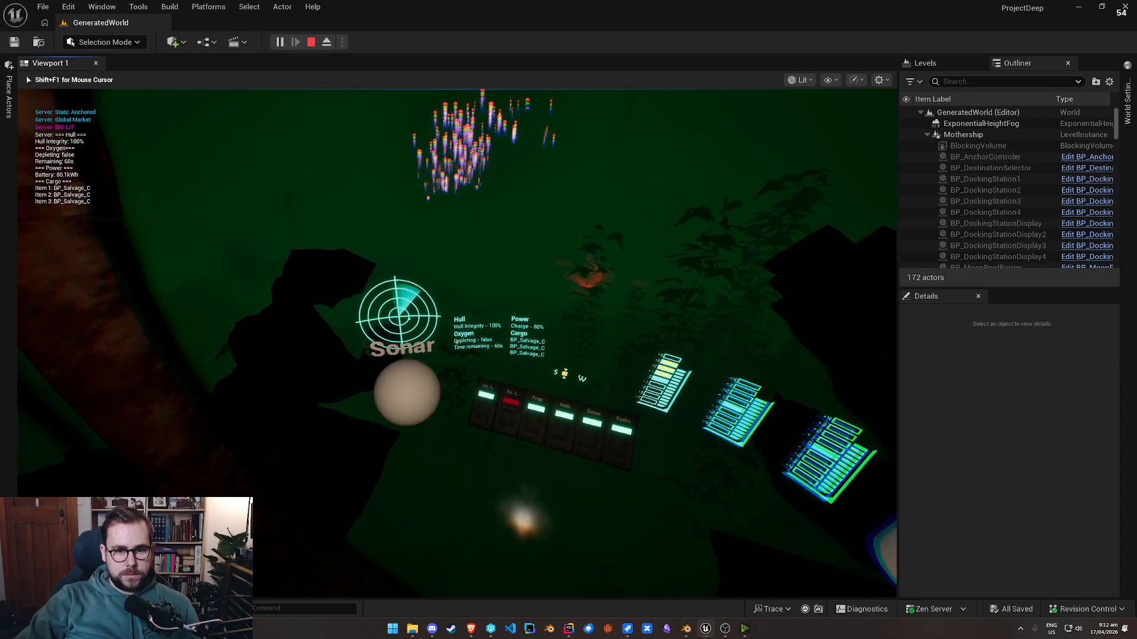
{"action": "right_click", "coordinate": [457, 343]}
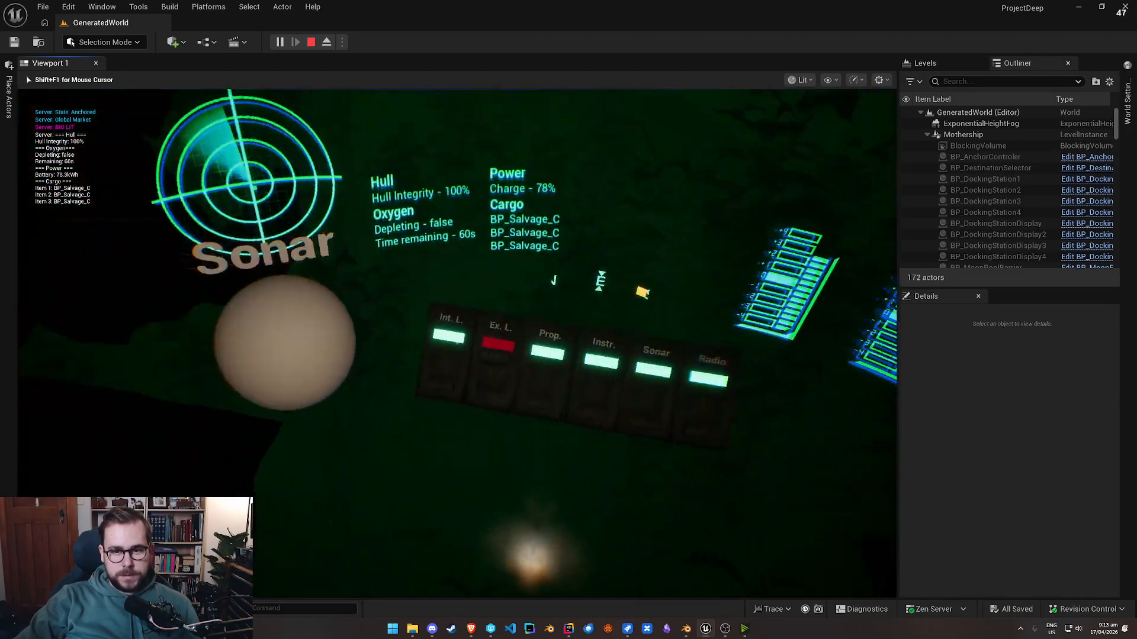
{"action": "left_click", "coordinate": [456, 342]}
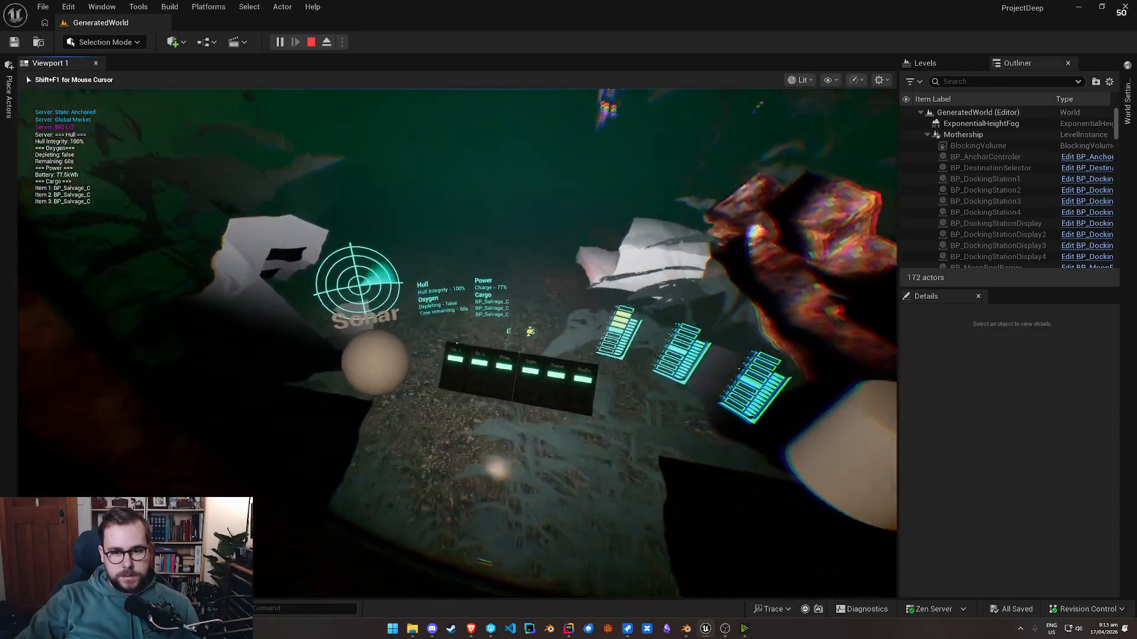
{"action": "left_click", "coordinate": [457, 343]}
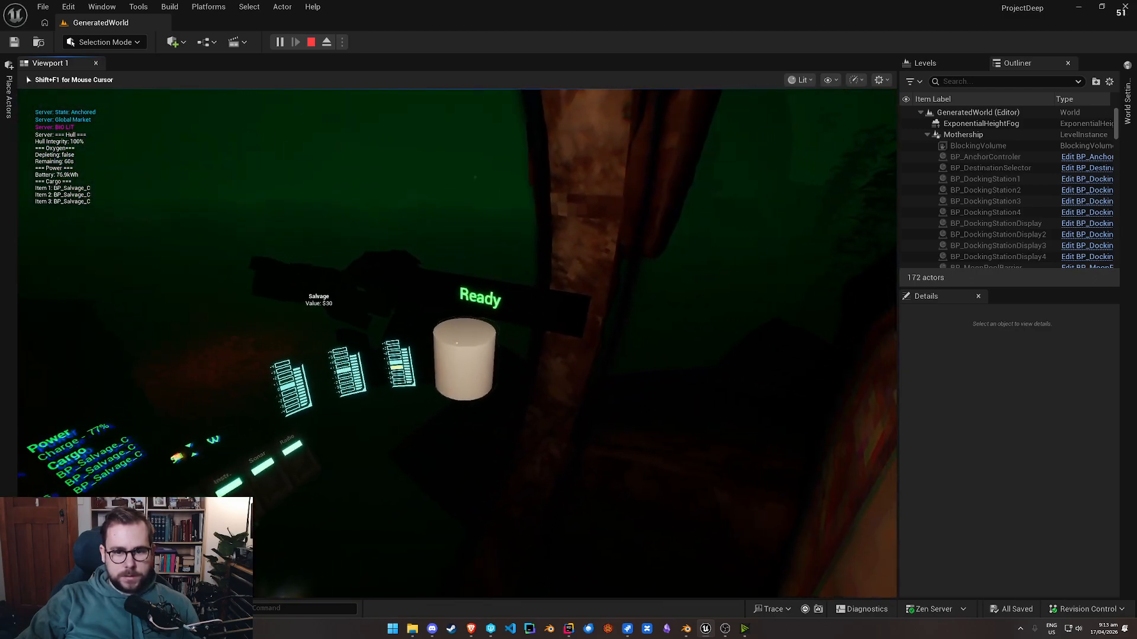
{"action": "left_click", "coordinate": [456, 344]}
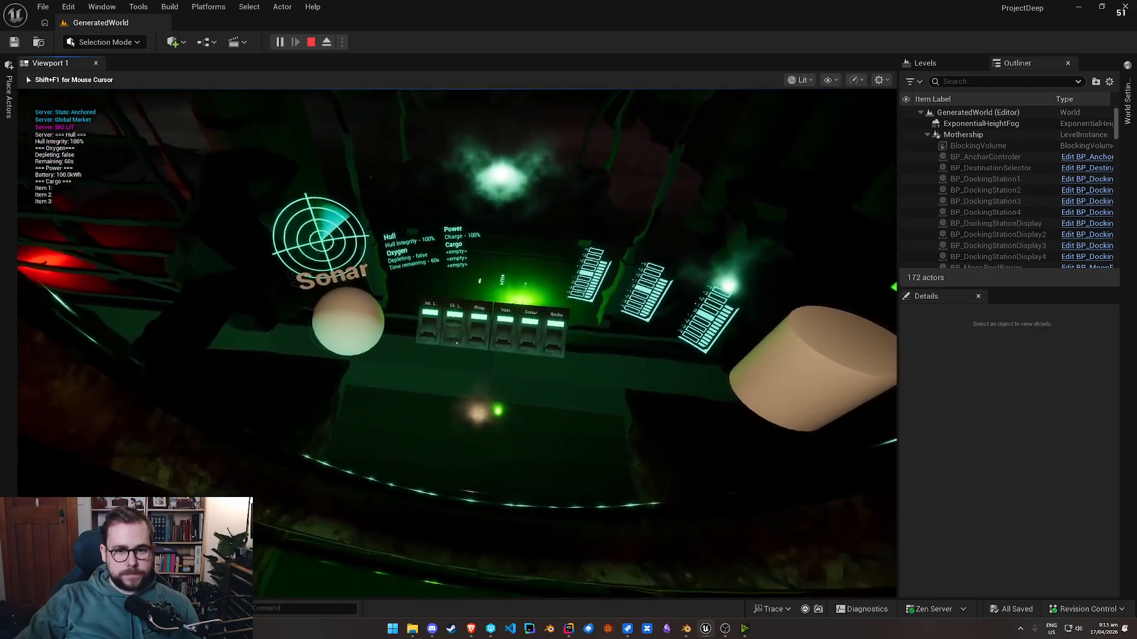
Step: Leave the submarine to check the Cargo Storage display, and board again for another short salvage dive
{"action": "key", "text": "e"}
{"action": "key", "text": "w"}
{"action": "key", "text": "w"}
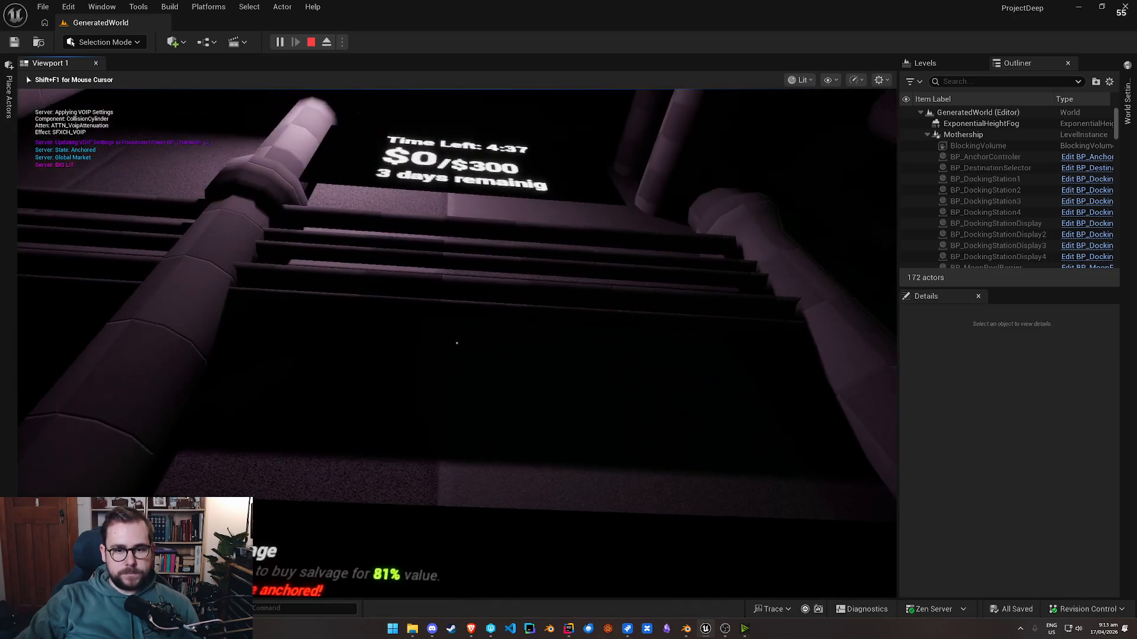
{"action": "key", "text": "s"}
{"action": "key", "text": "e"}
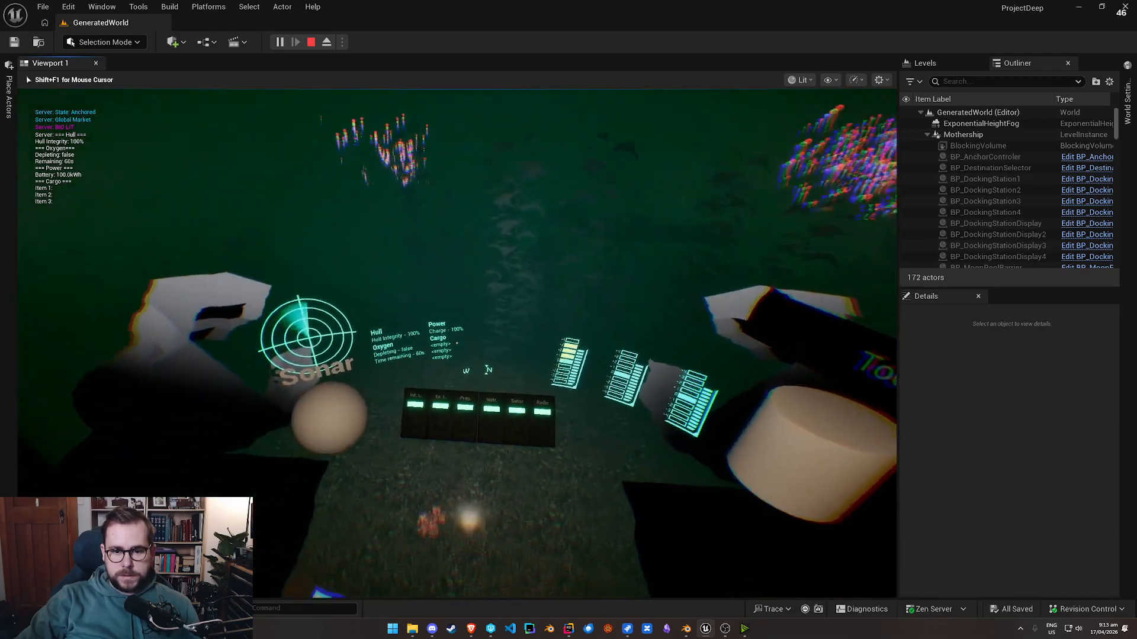
{"action": "left_click", "coordinate": [456, 343]}
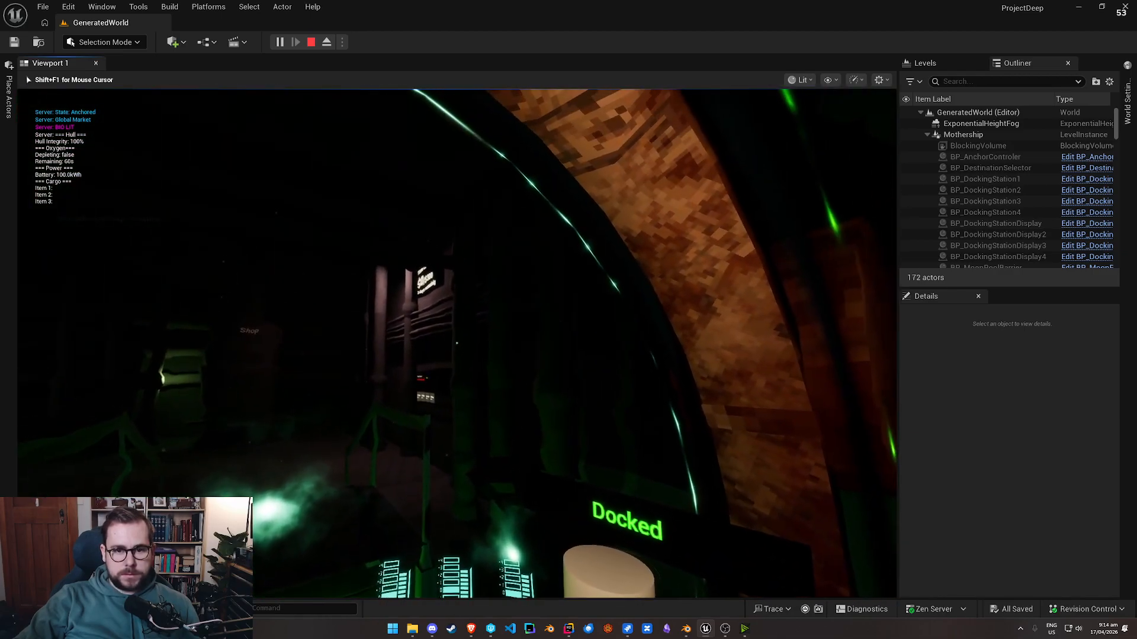
Step: Leave the docked submarine, inspect the stored salvage on the Cargo Storage display, and board the submarine again
{"action": "key", "text": "e"}
{"action": "key", "text": "w"}
{"action": "key", "text": "w"}
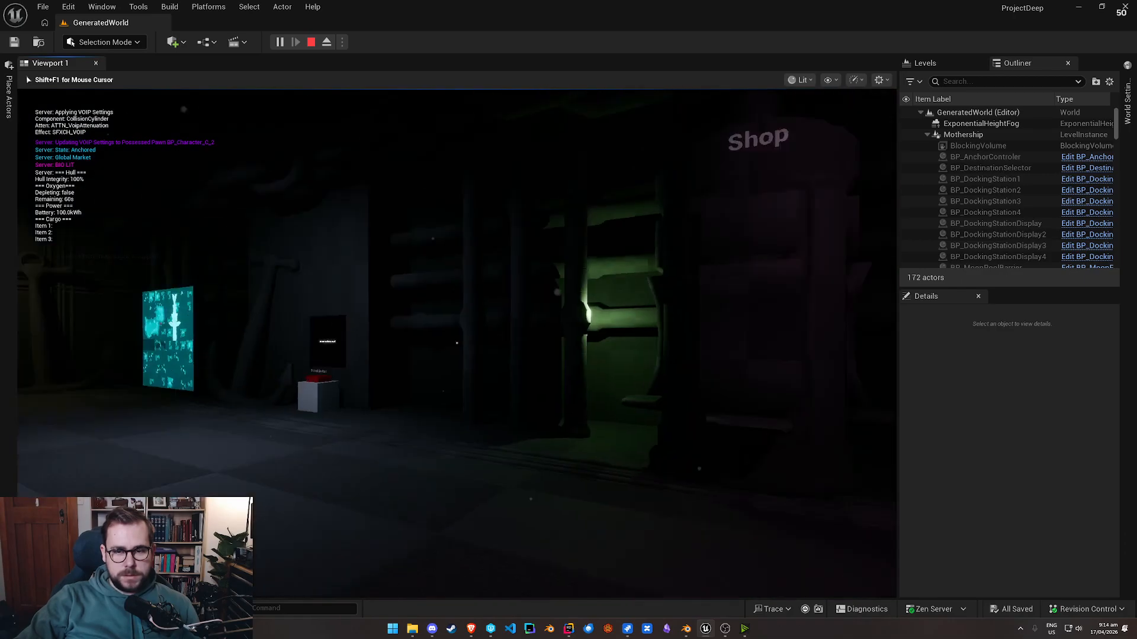
{"action": "key", "text": "w"}
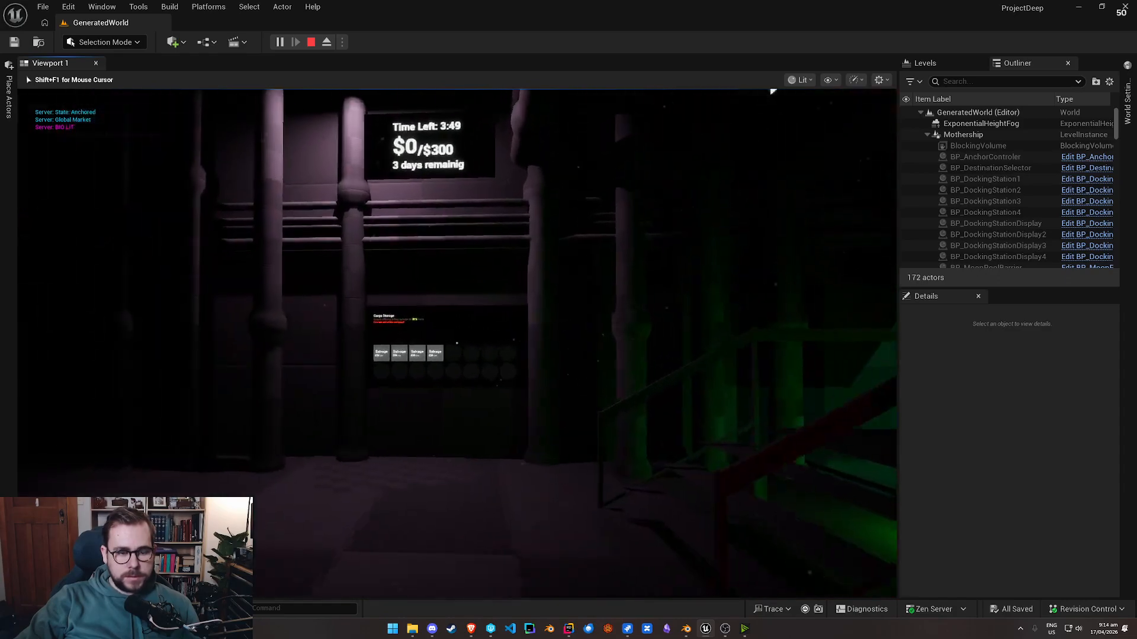
{"action": "key", "text": "w"}
{"action": "key", "text": "e"}
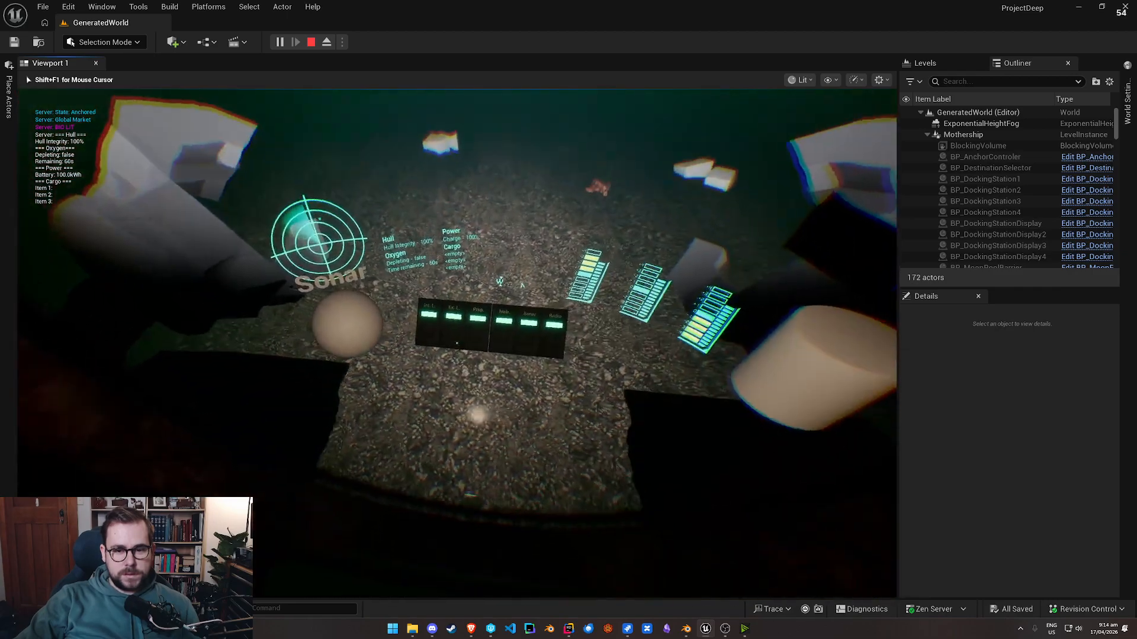
Step: Pilot the submarine on another dive across the seabed, toggling the exterior lights to compare visibility
{"action": "left_click", "coordinate": [456, 343]}
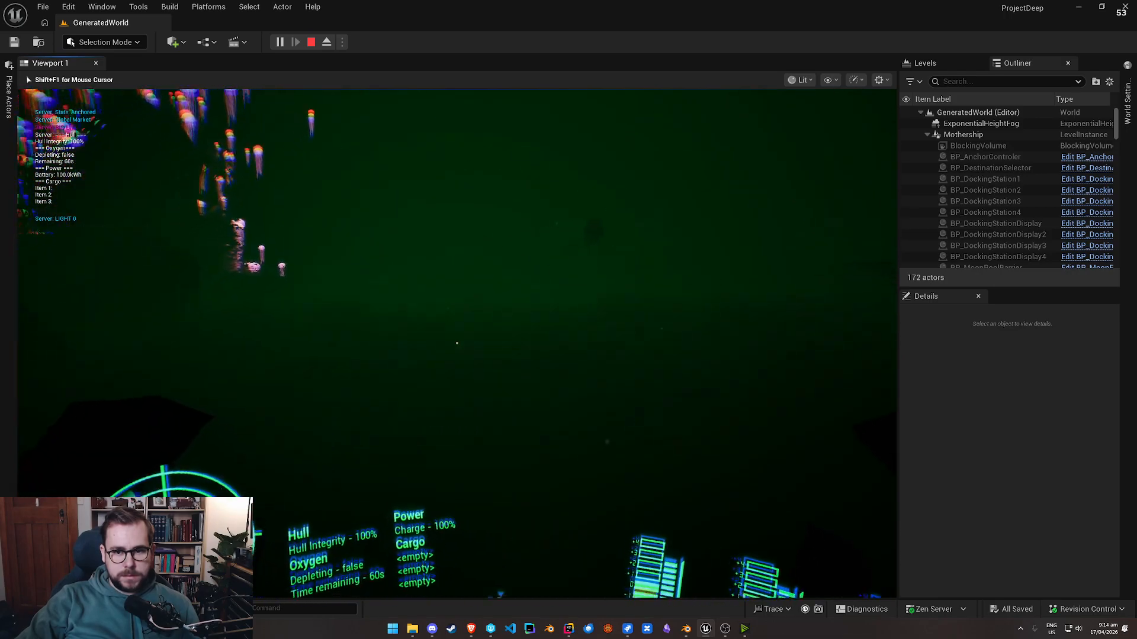
{"action": "left_click", "coordinate": [456, 343]}
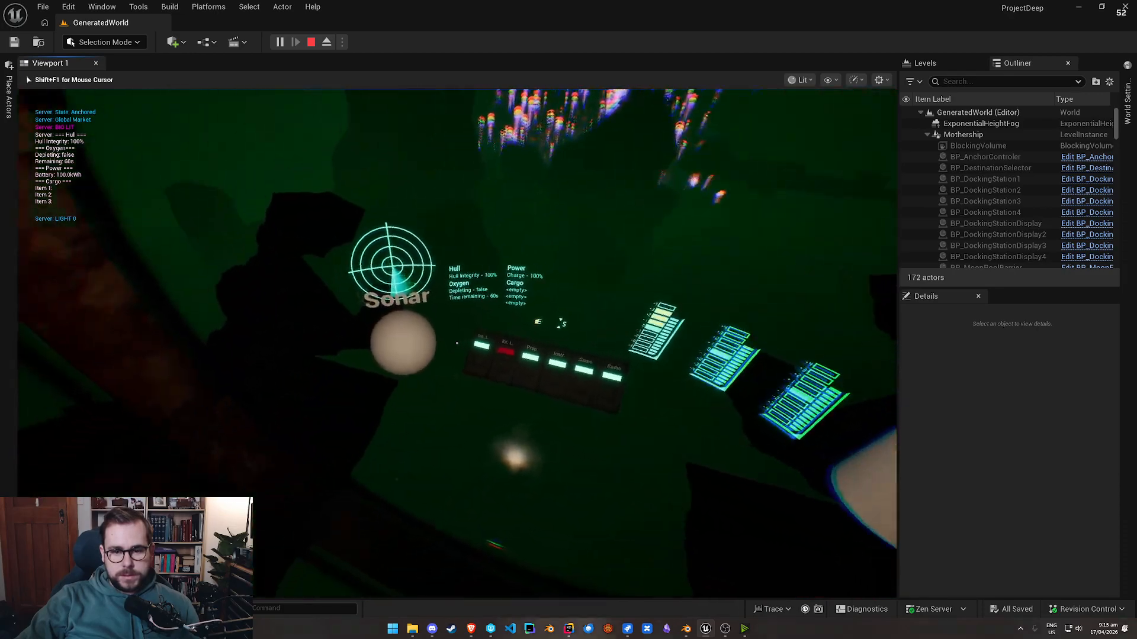
{"action": "left_click", "coordinate": [456, 343]}
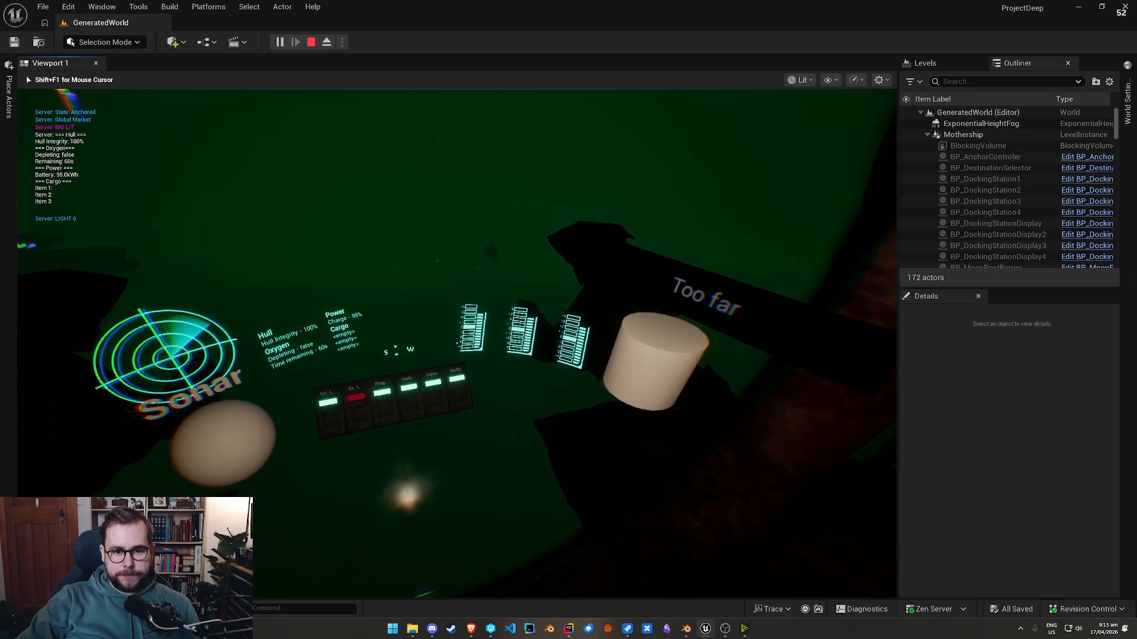
{"action": "left_click", "coordinate": [458, 344]}
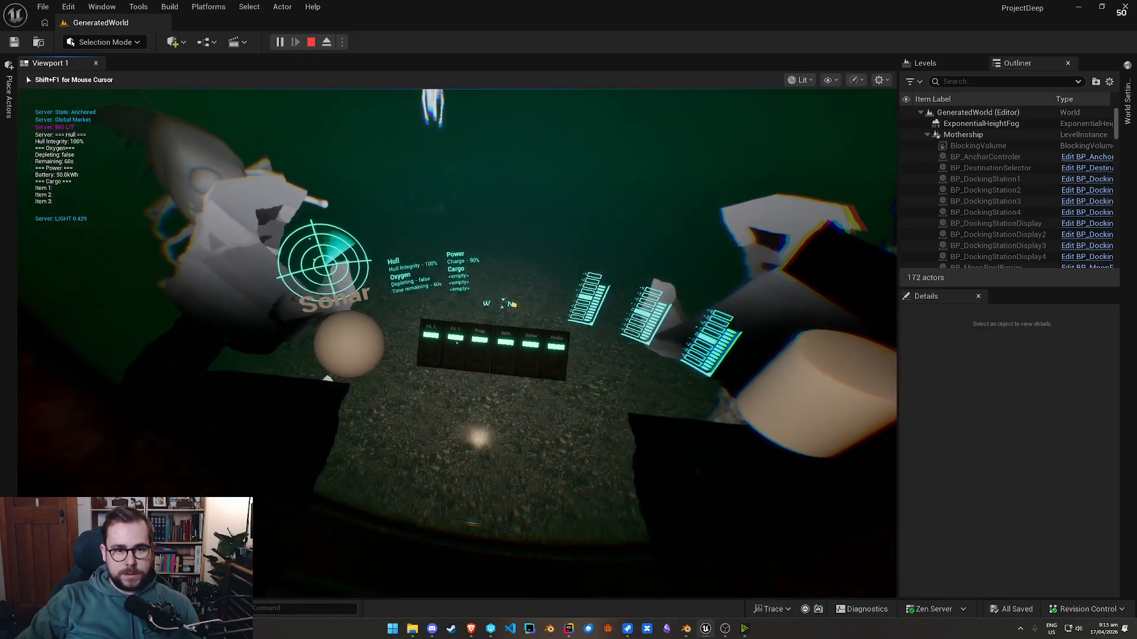
{"action": "left_click", "coordinate": [457, 343]}
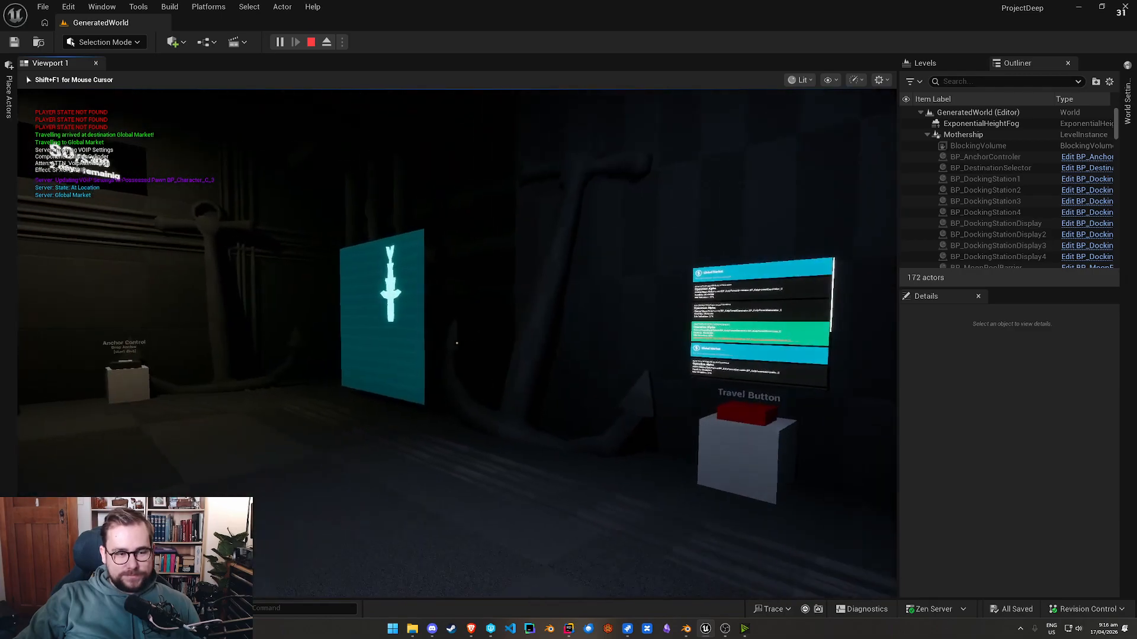
Step: After respawning on the Mothership, walk to Cargo Storage and inspect the salvage and the Corp's buying offer
{"action": "key", "text": "w"}
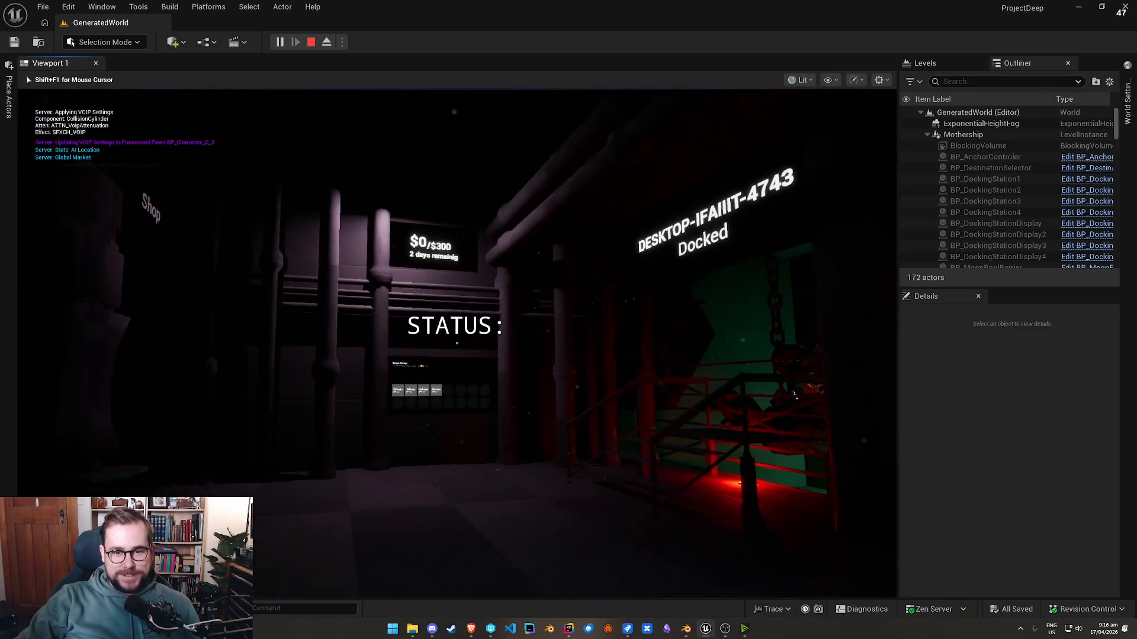
{"action": "key", "text": "w"}
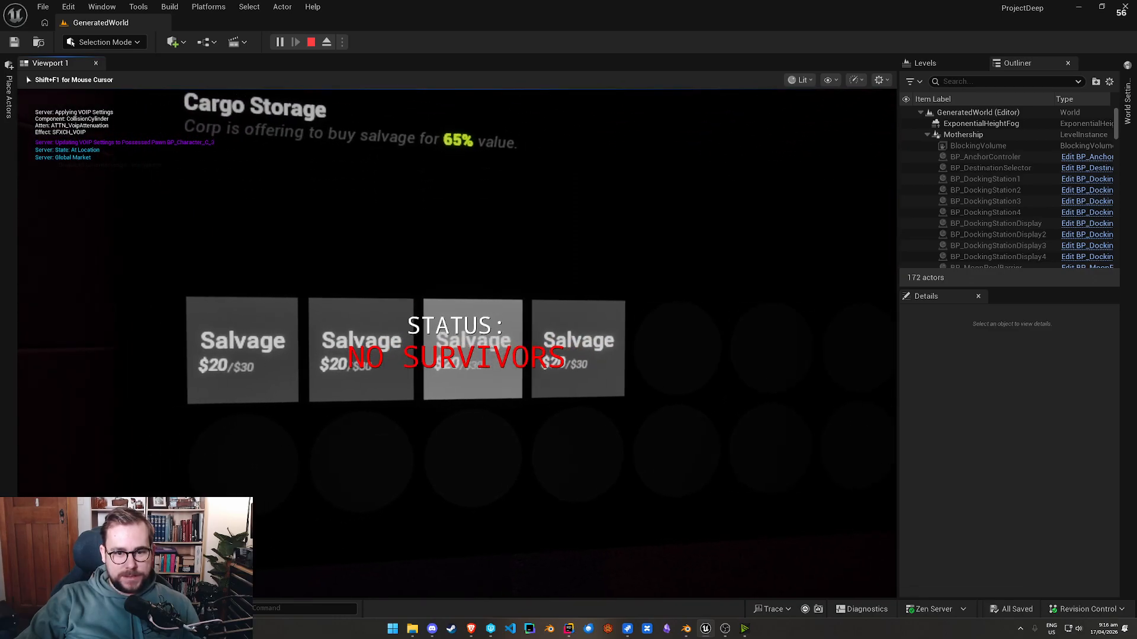
{"action": "key", "text": "w"}
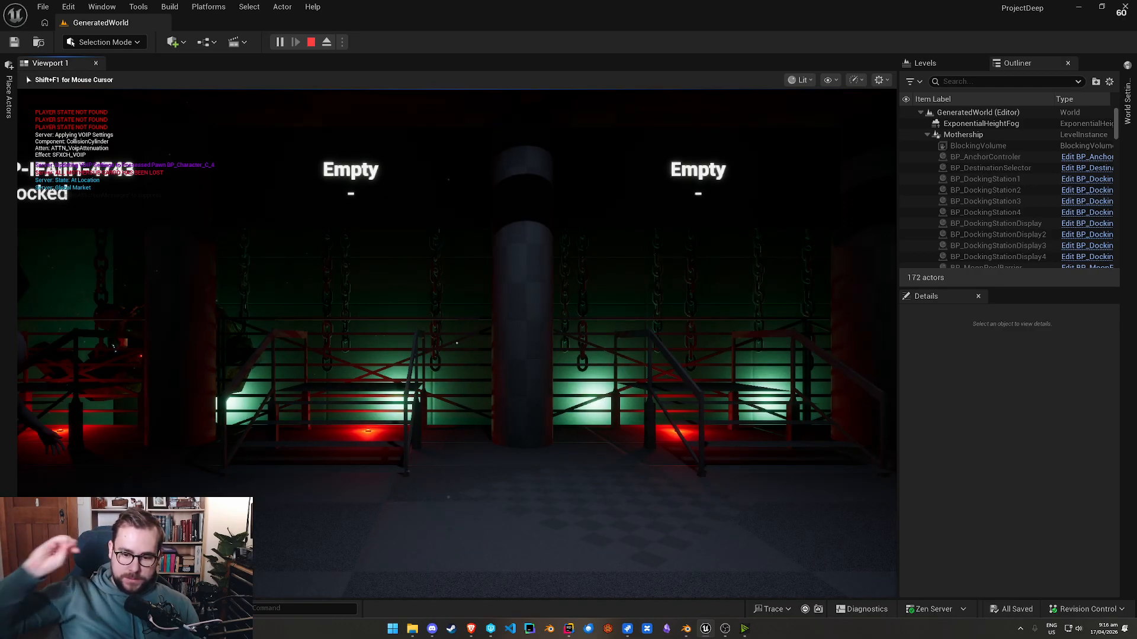
Step: Walk past the docking stations to the destination selector and review the available Operation Alpha dive sites
{"action": "key", "text": "w"}
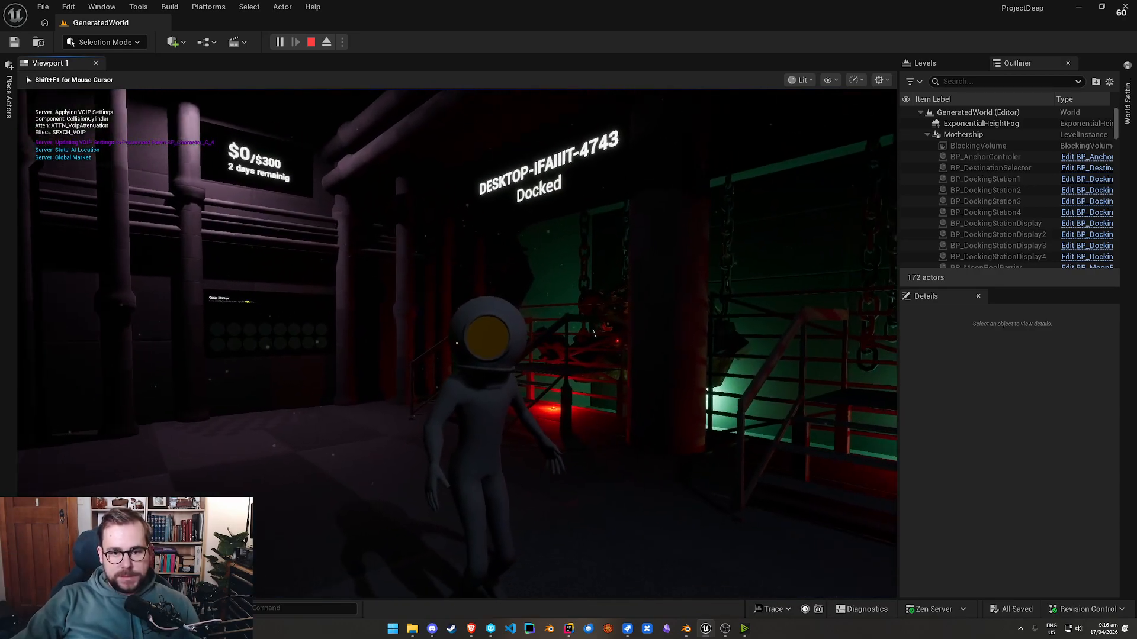
{"action": "key", "text": "w"}
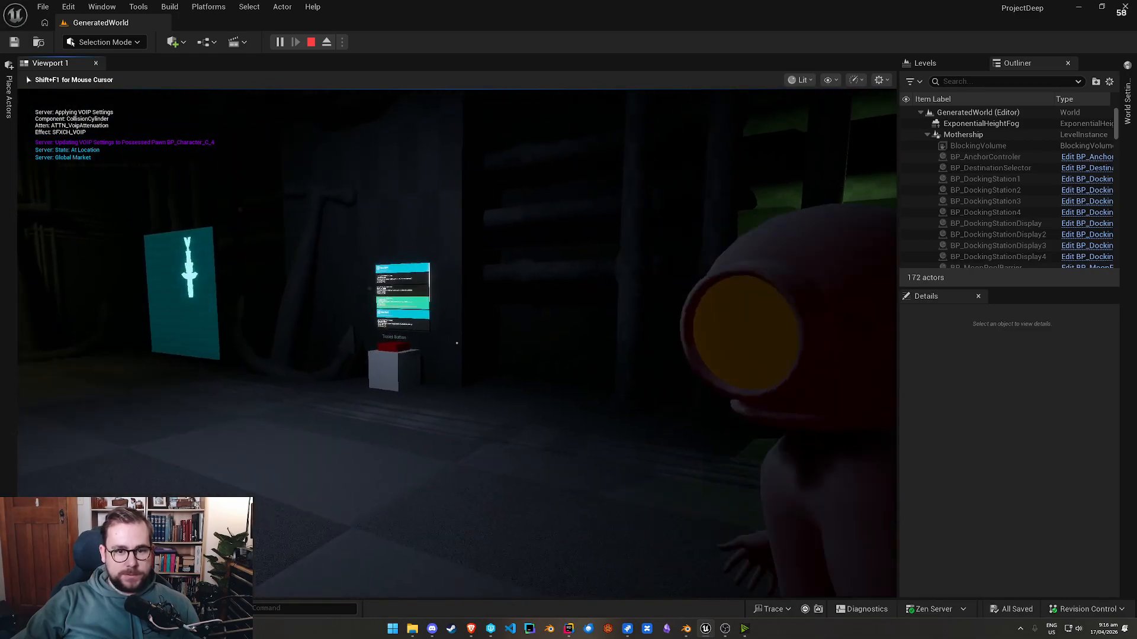
{"action": "key", "text": "w"}
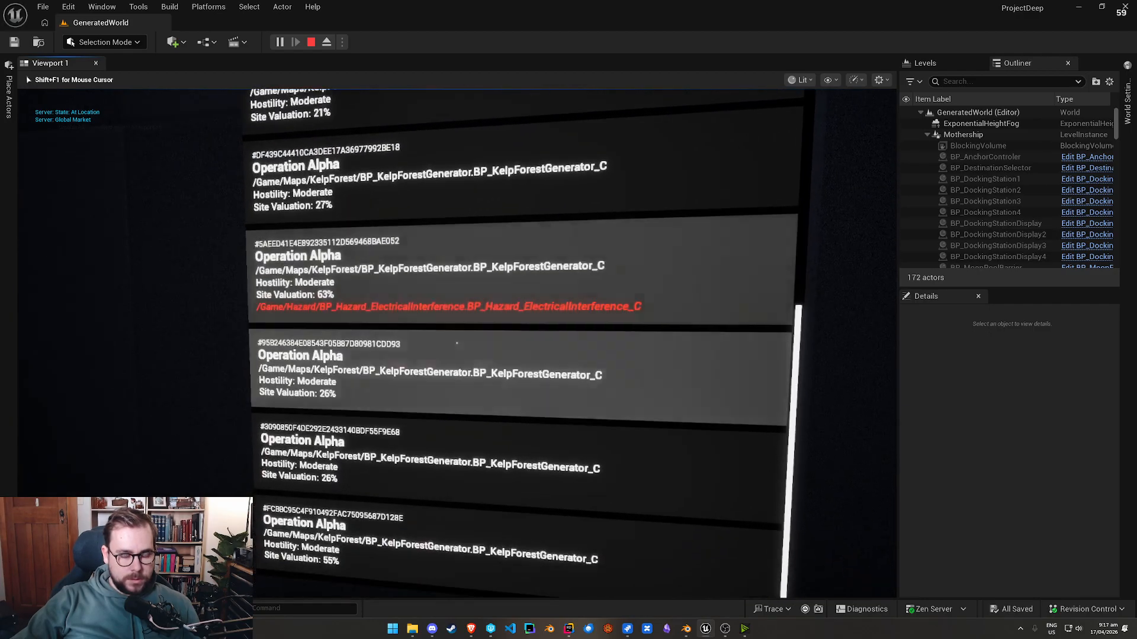
Step: Travel to the 63% valuation Operation Alpha site with electrical interference, and drop the anchor at Anchor Control to start the dive
{"action": "left_click", "coordinate": [456, 344]}
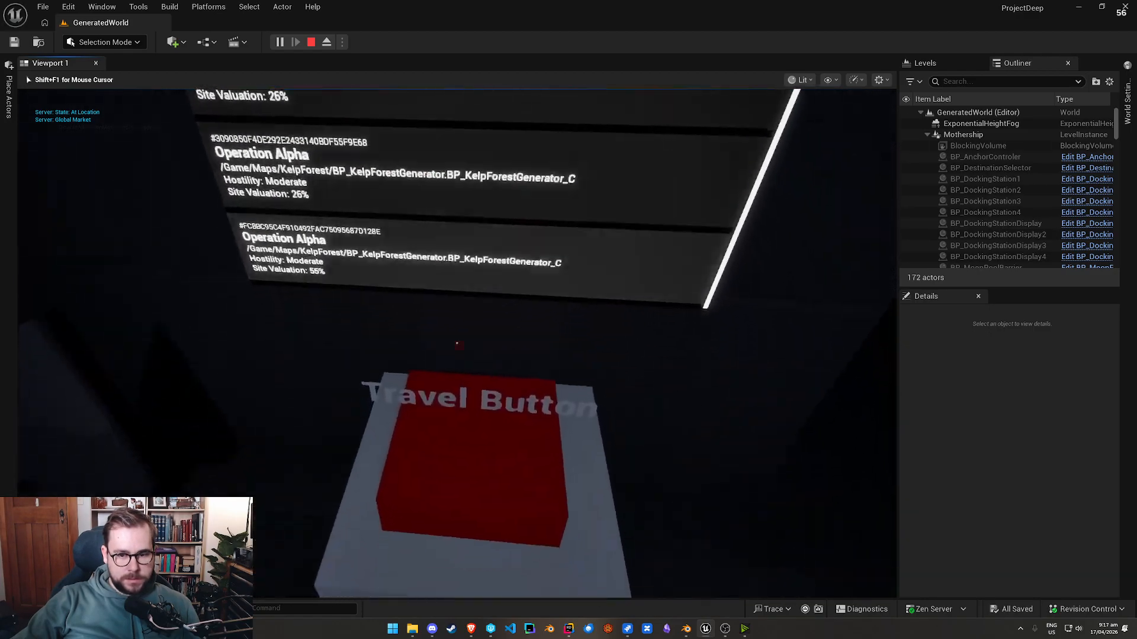
{"action": "left_click", "coordinate": [456, 343]}
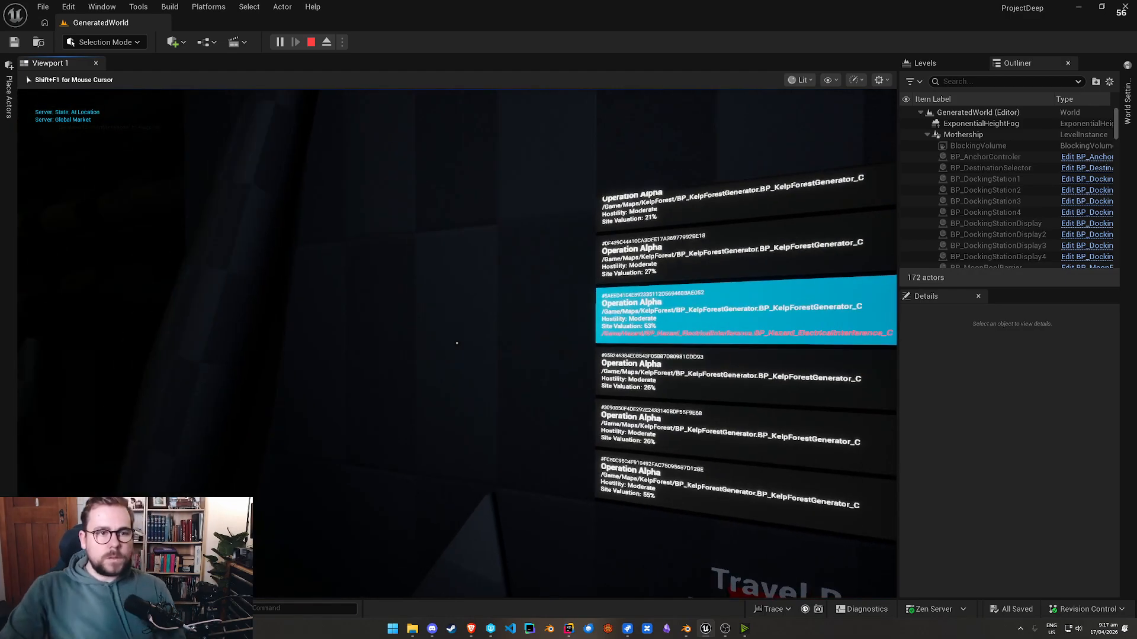
{"action": "key", "text": "s"}
{"action": "key", "text": "s"}
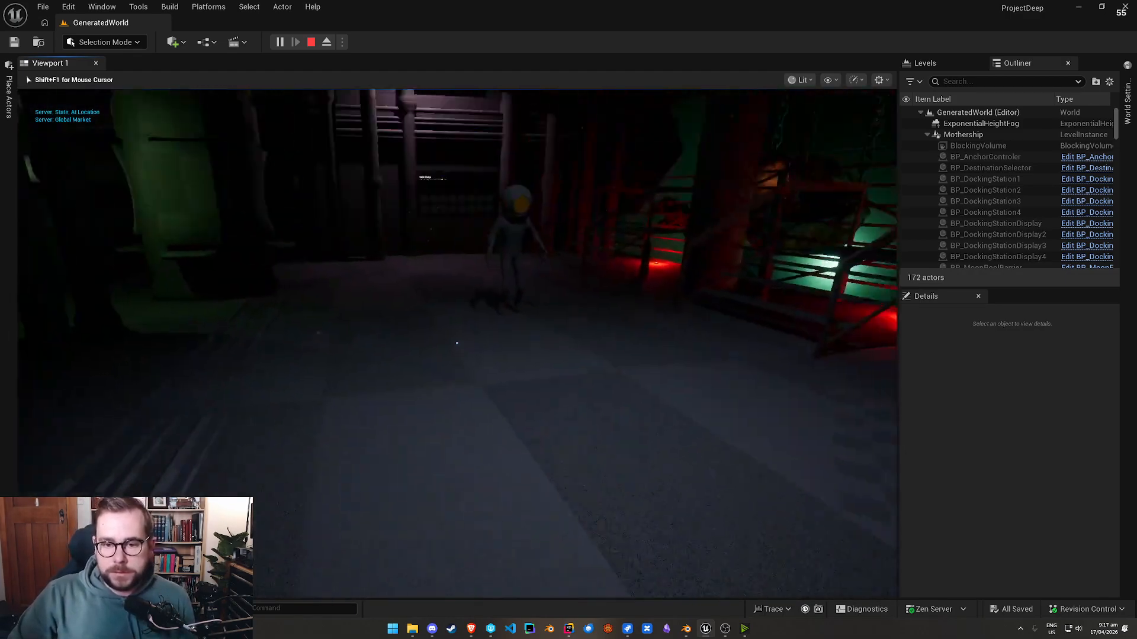
{"action": "key", "text": "w"}
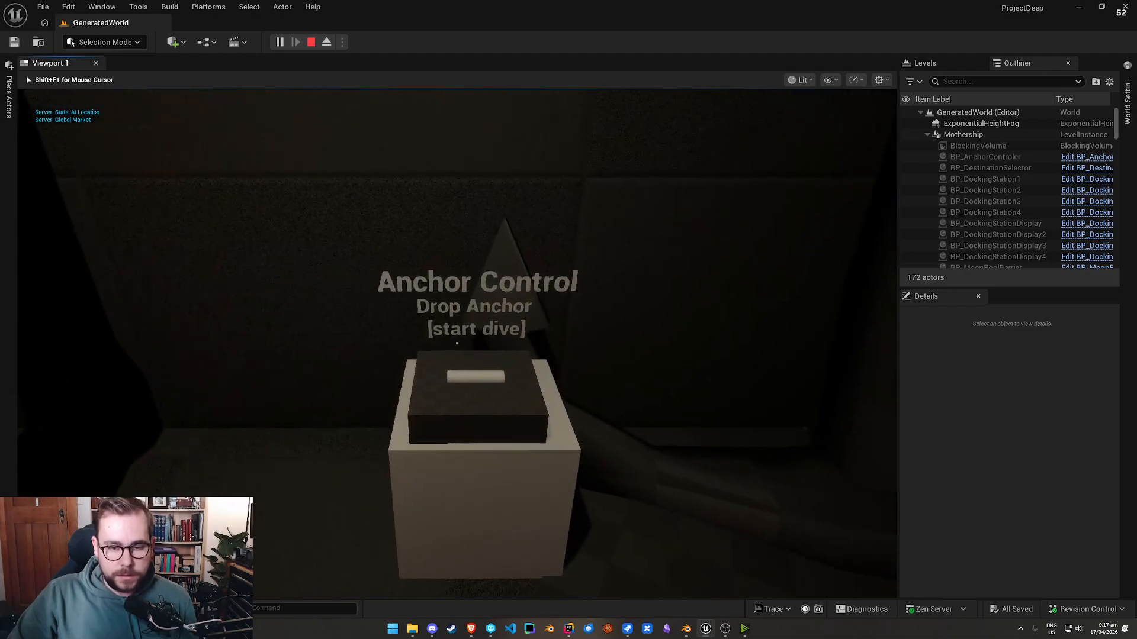
{"action": "key", "text": "e"}
{"action": "key", "text": "s"}
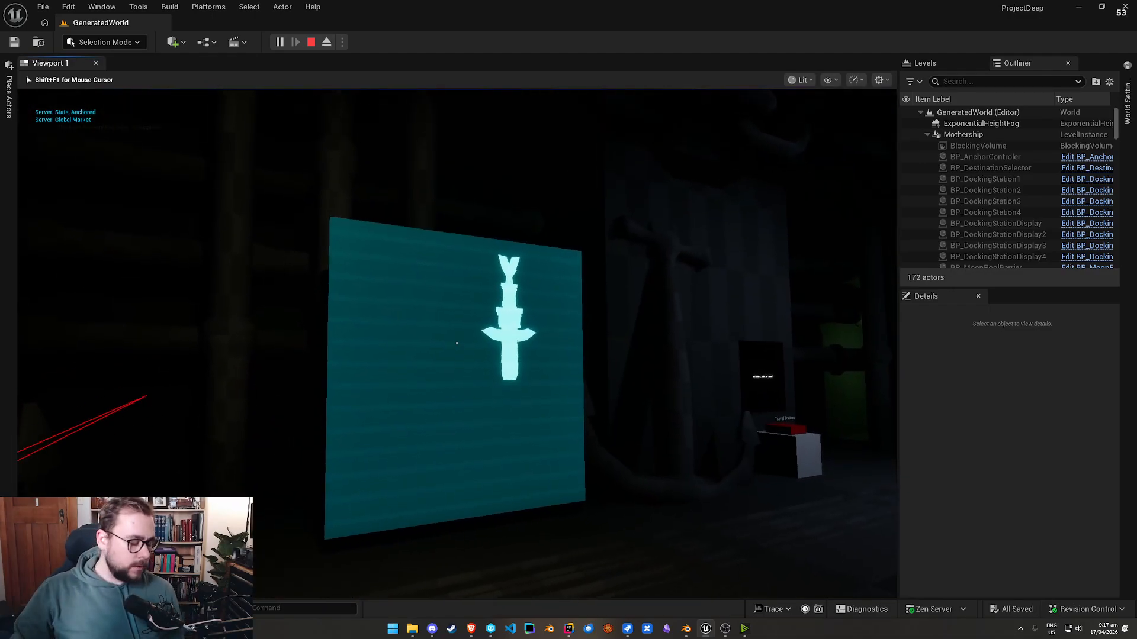
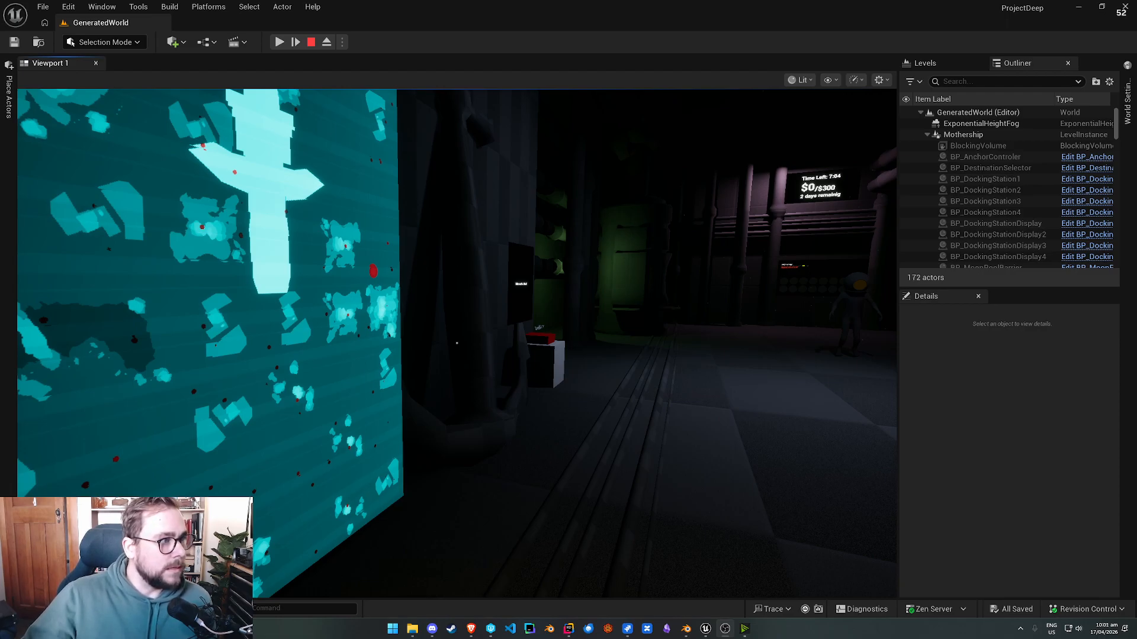
Step: Lower the webcam's gain to 153 in its video properties and accept the change
{"action": "left_click", "coordinate": [87, 45]}
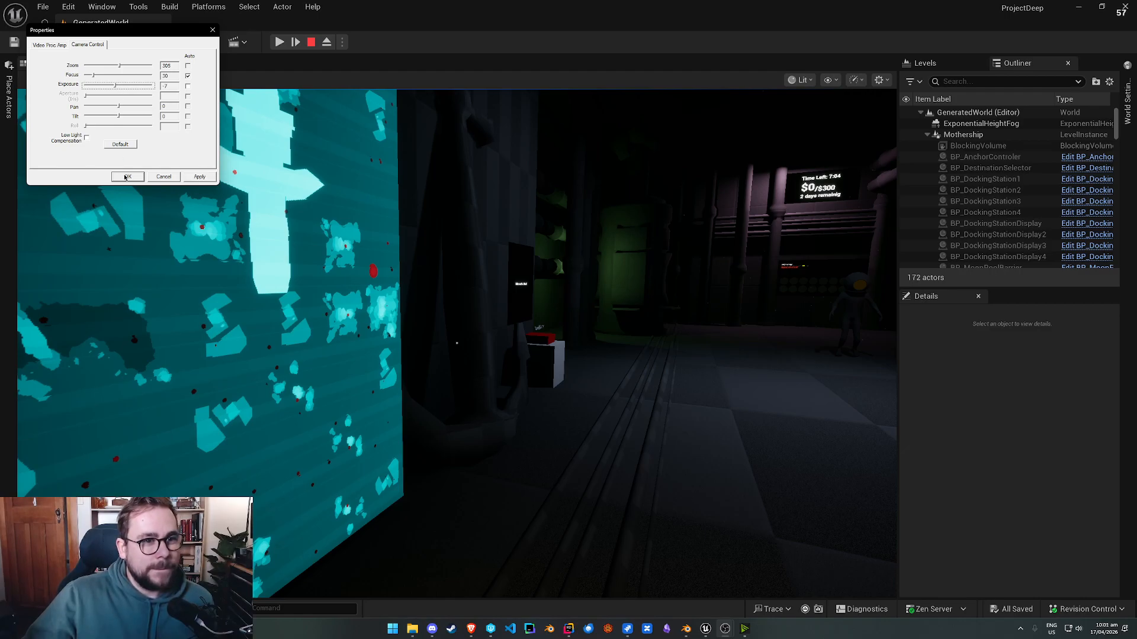
{"action": "left_click", "coordinate": [47, 44]}
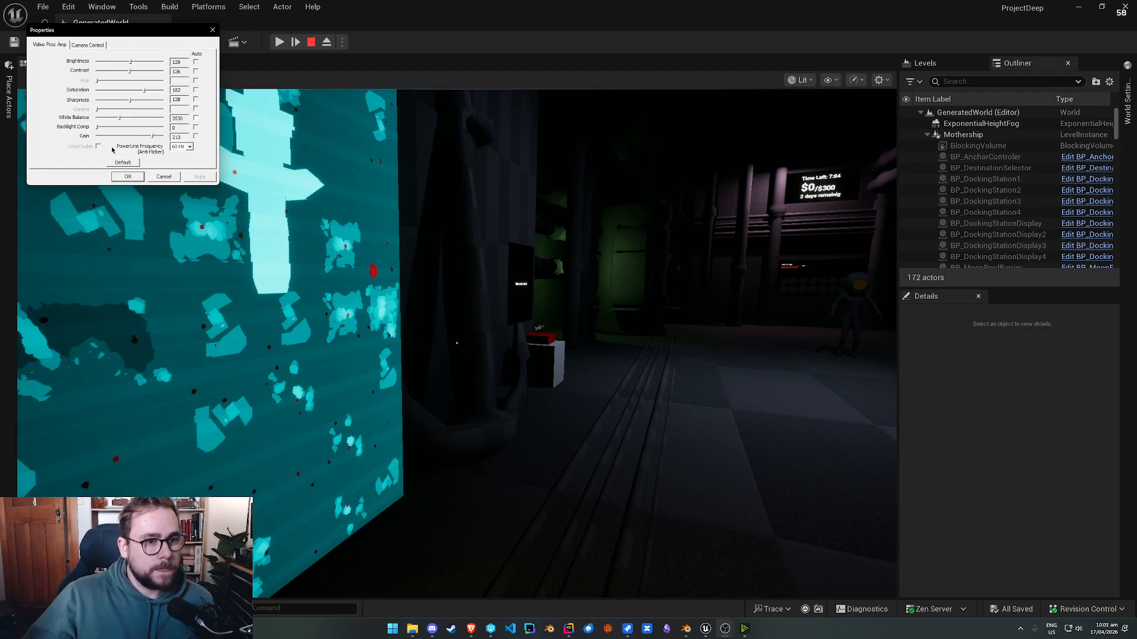
{"action": "left_click_drag", "start_coordinate": [144, 136], "coordinate": [136, 137]}
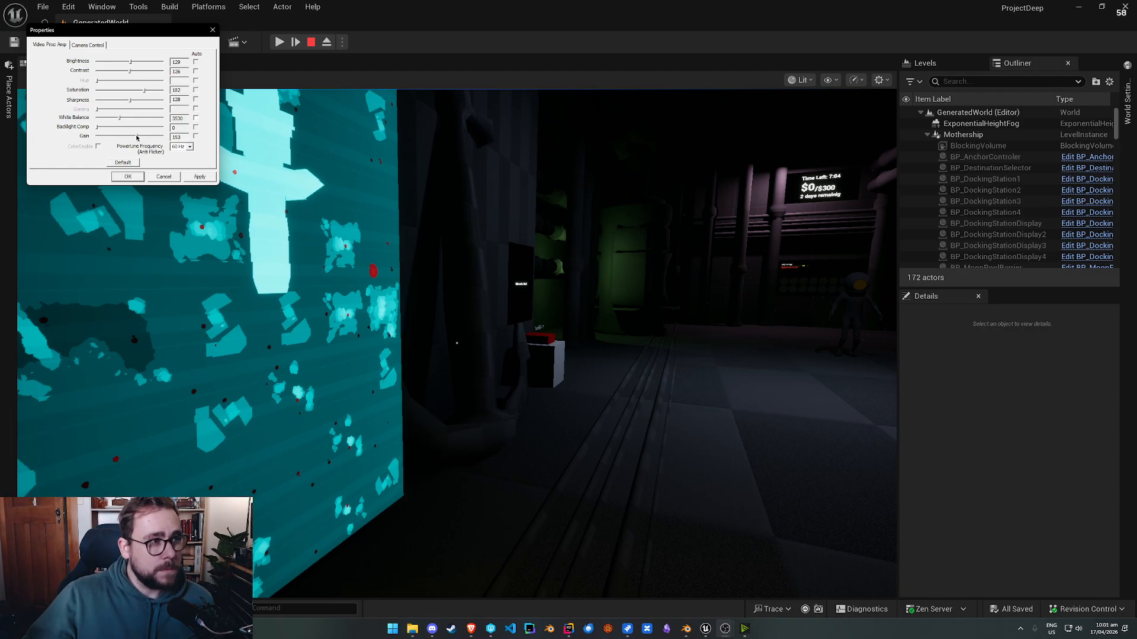
{"action": "left_click", "coordinate": [127, 177]}
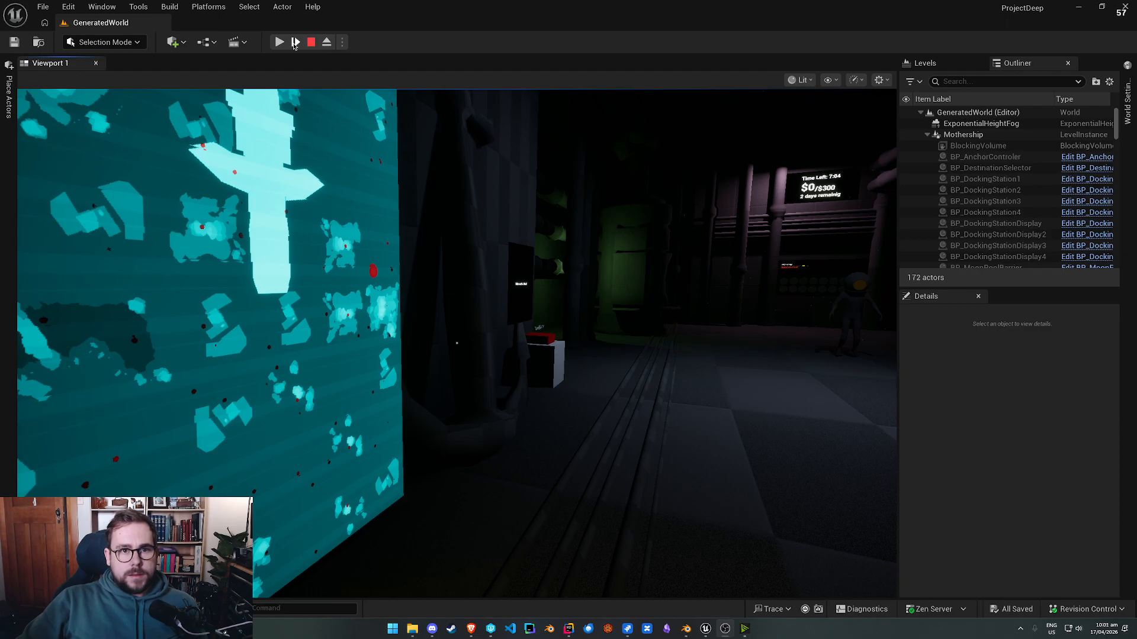
Step: Resume the playtest, walk from the sonar map across the Mothership, and board the docked submarine
{"action": "left_click", "coordinate": [457, 342]}
{"action": "key", "text": "w"}
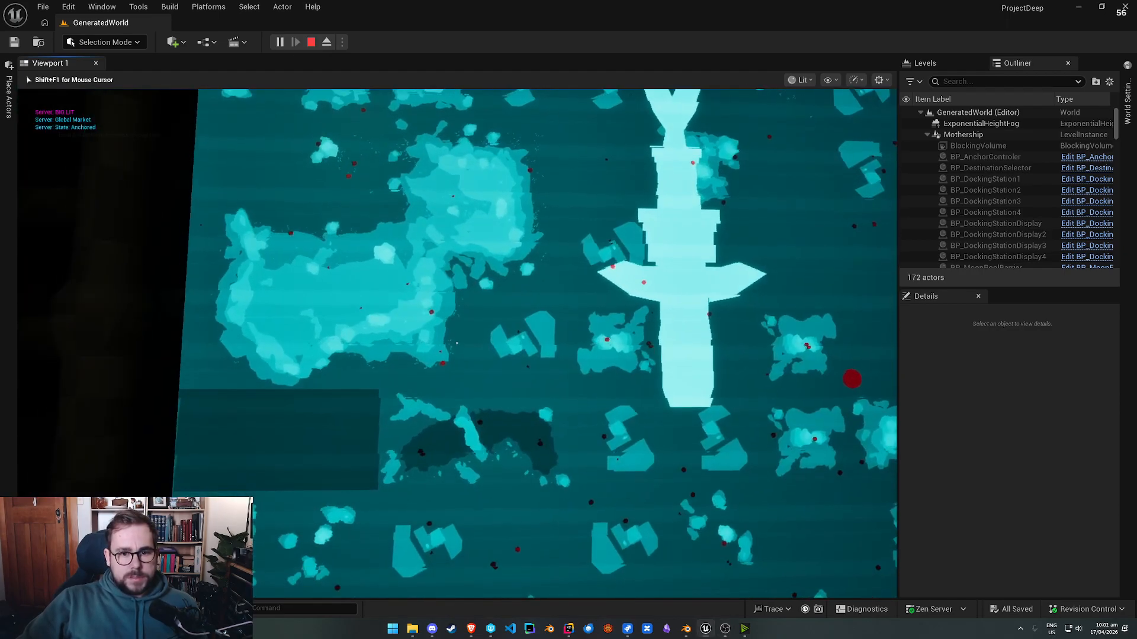
{"action": "key", "text": "w"}
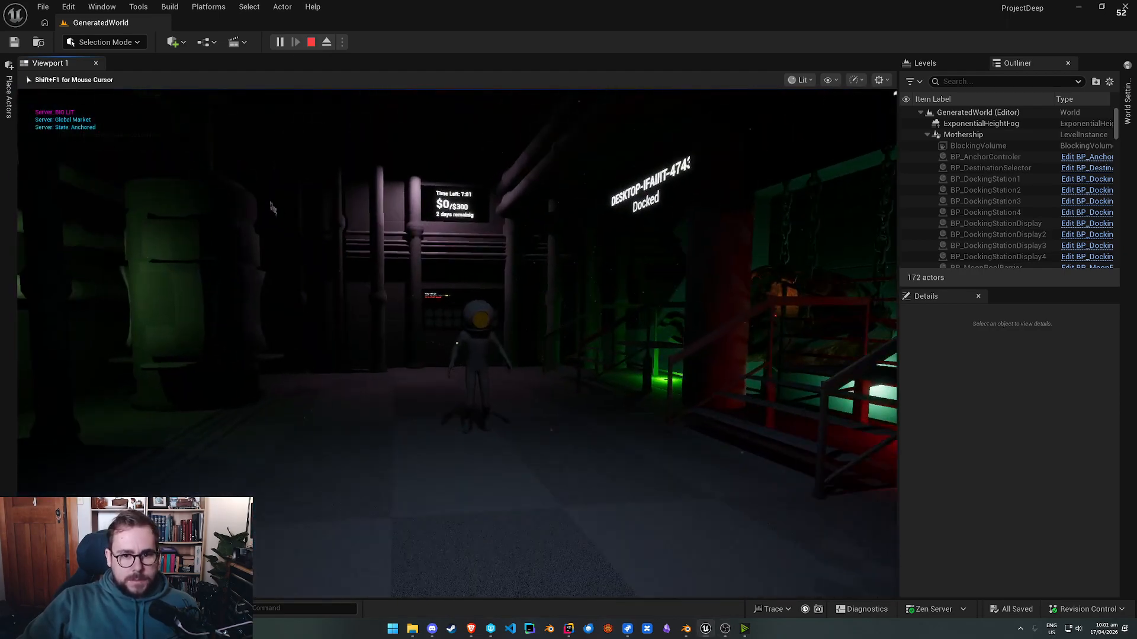
{"action": "key", "text": "w"}
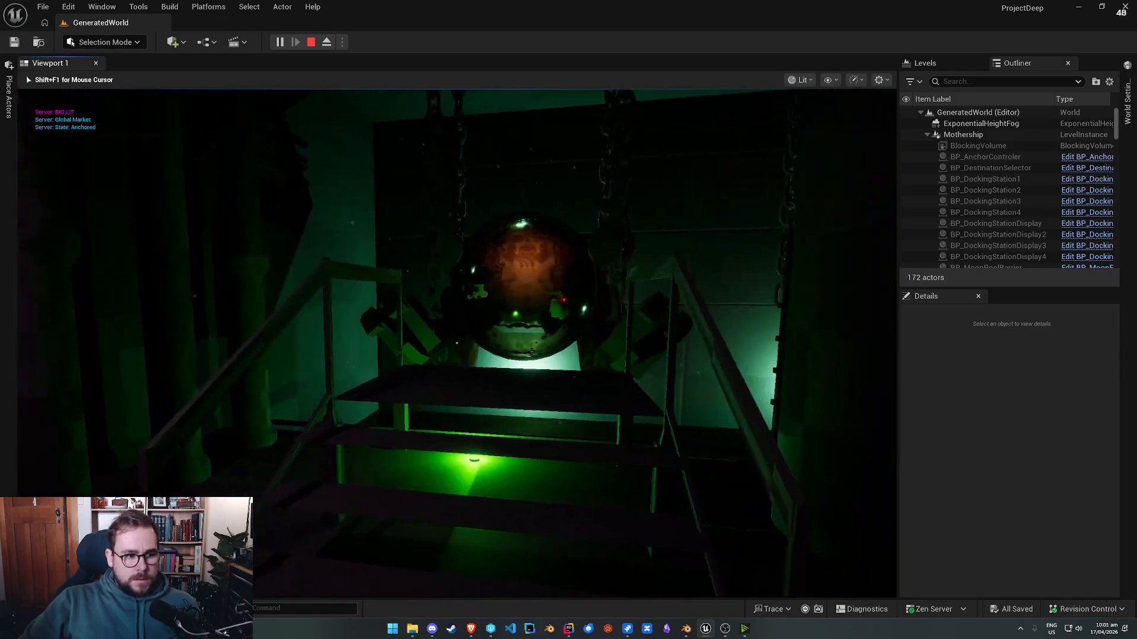
{"action": "key", "text": "e"}
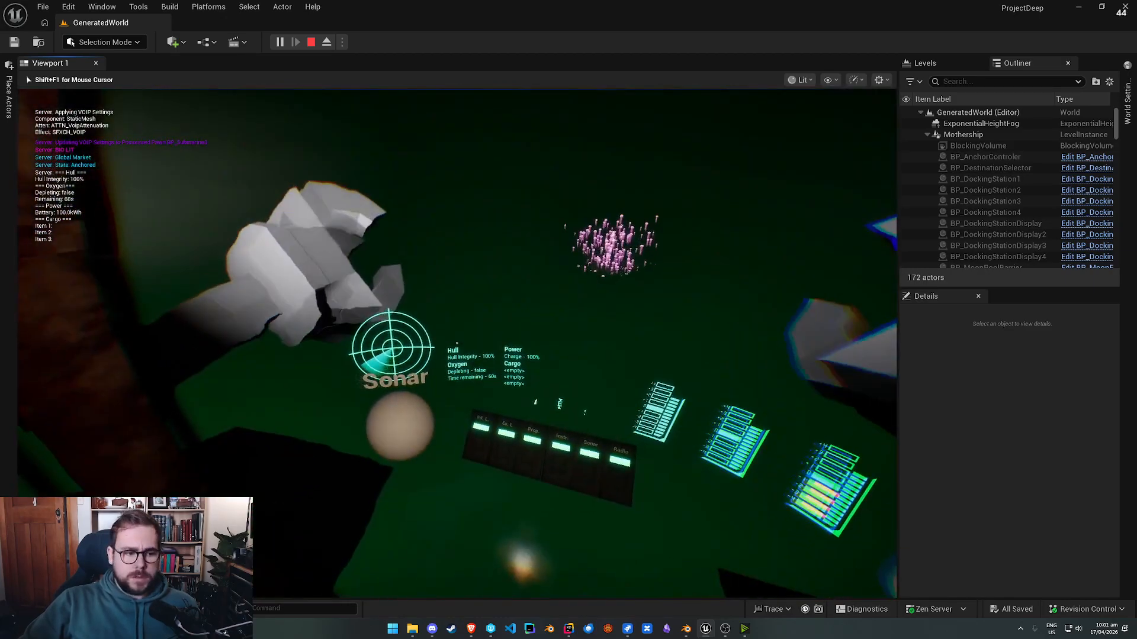
Step: Pilot the submarine past the anchor chain and across the seabed, and switch the exterior lights back on
{"action": "key", "text": "w"}
{"action": "key", "text": "w"}
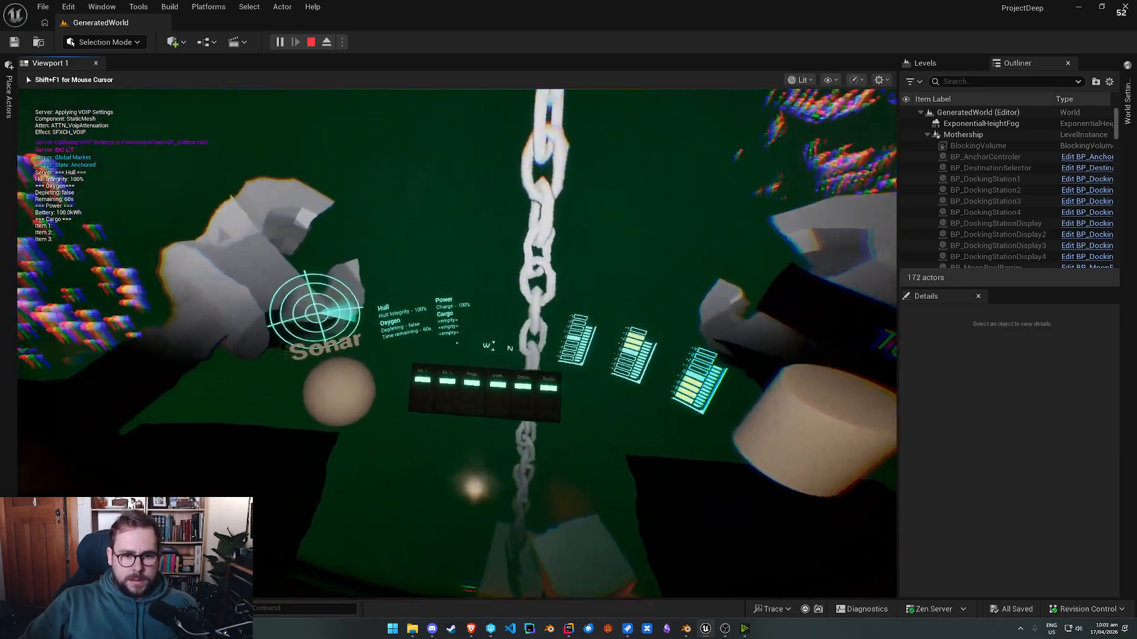
{"action": "key", "text": "w"}
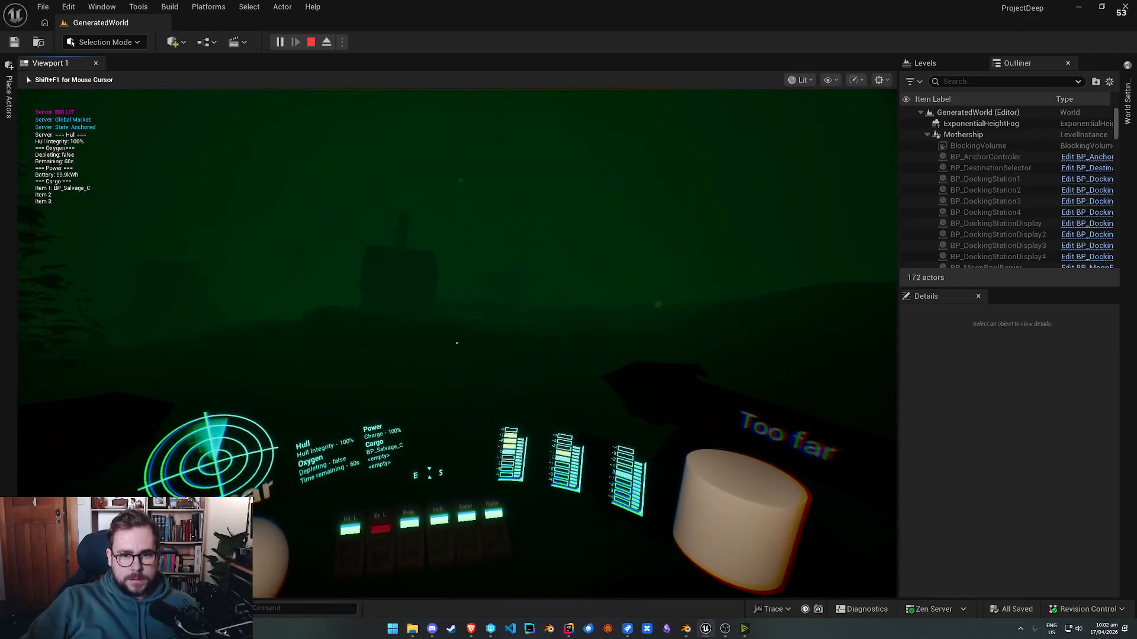
{"action": "key", "text": "a"}
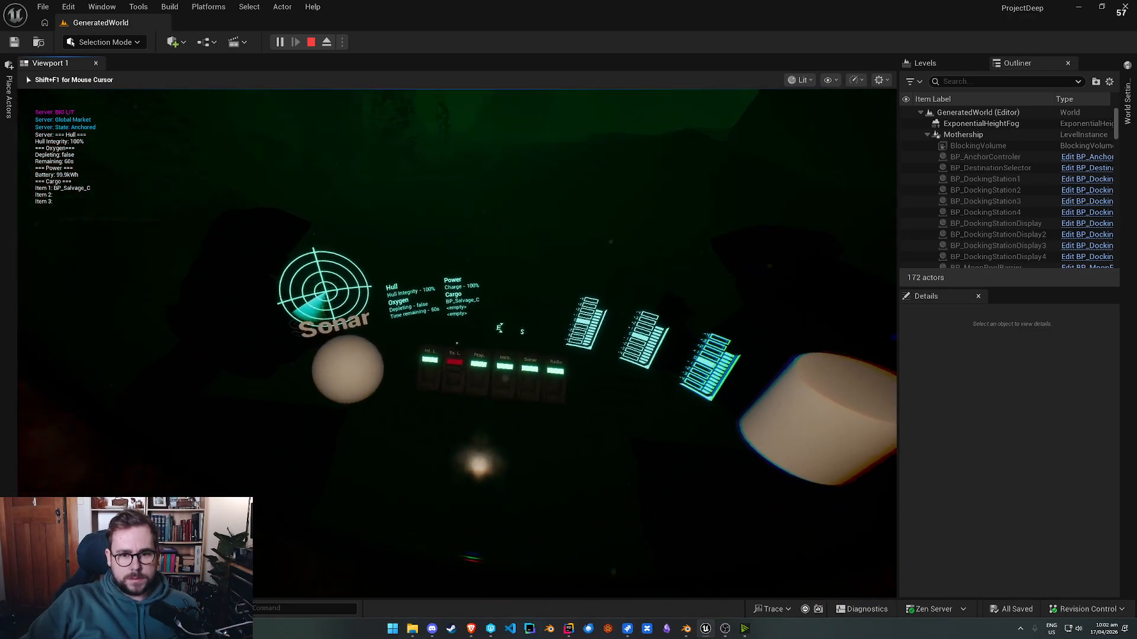
{"action": "left_click", "coordinate": [454, 430]}
Step: Pause the playtest, eject from the submarine, and fly the free camera over the generated seabed to view its layout
{"action": "left_click", "coordinate": [280, 42]}
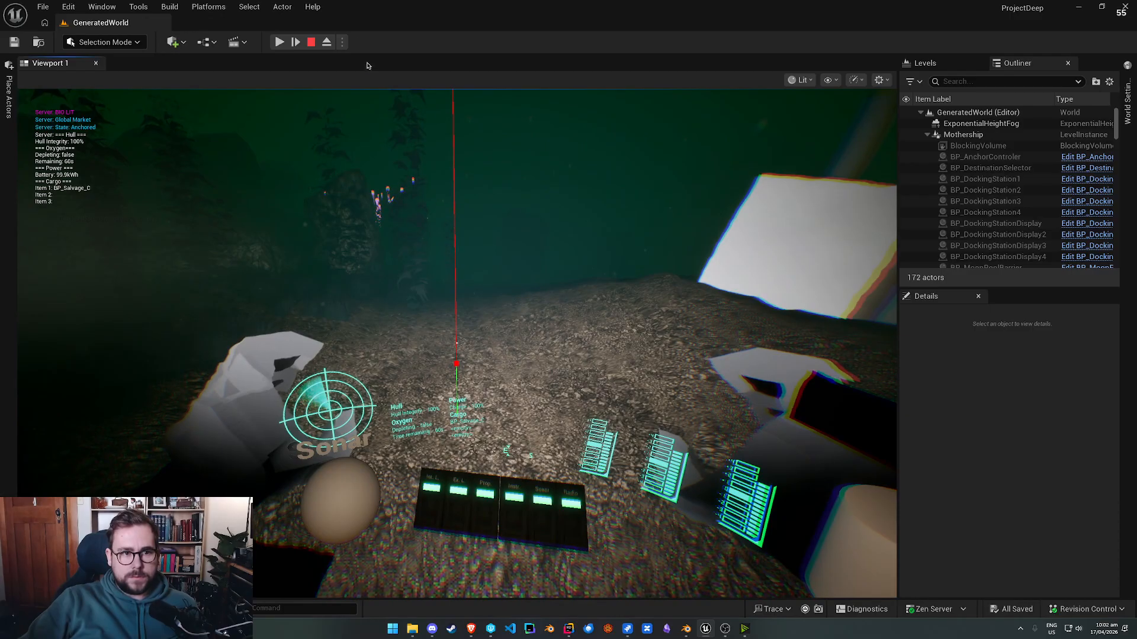
{"action": "left_click", "coordinate": [326, 41]}
{"action": "right_click_drag", "start_coordinate": [457, 343], "coordinate": [592, 427]}
{"action": "key", "text": "w"}
{"action": "scroll", "coordinate": [457, 343], "scroll_direction": "up", "scroll_amount": 2}
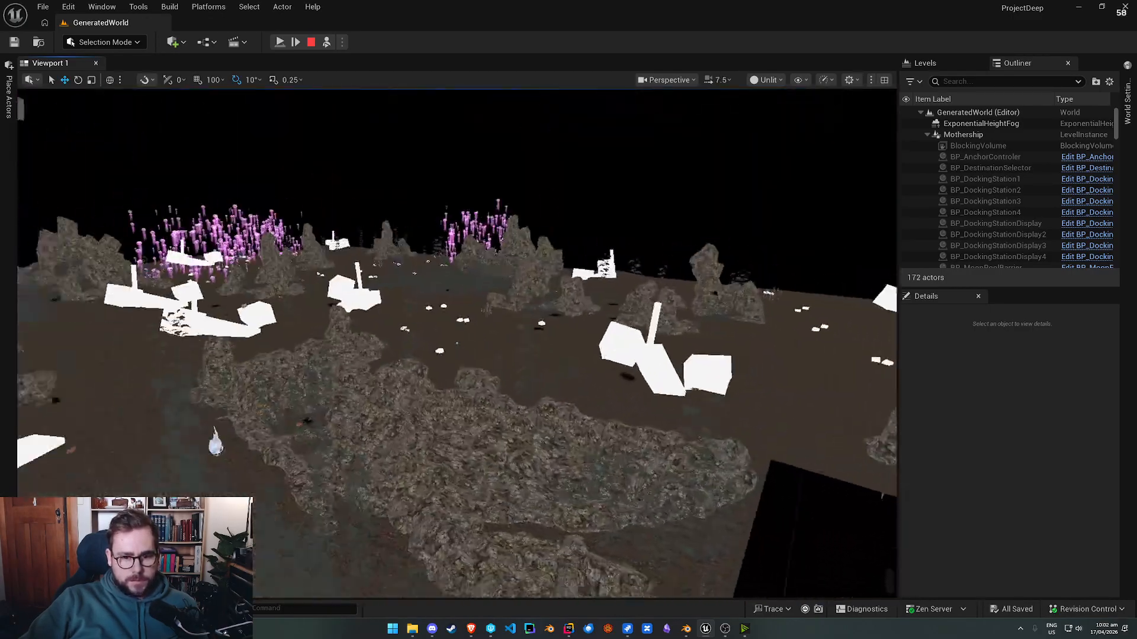
{"action": "right_click_drag", "start_coordinate": [456, 343], "coordinate": [457, 260]}
{"action": "key", "text": "w"}
{"action": "scroll", "coordinate": [457, 343], "scroll_direction": "down", "scroll_amount": 4}
{"action": "key", "text": "s"}
{"action": "scroll", "coordinate": [456, 342], "scroll_direction": "down", "scroll_amount": 2}
{"action": "scroll", "coordinate": [456, 343], "scroll_direction": "up", "scroll_amount": 2}
Step: Select the landscape near the jellyfish swarm and examine the surrounding rock formations and wrecks
{"action": "right_click_drag", "start_coordinate": [457, 342], "coordinate": [414, 261]}
{"action": "left_click", "coordinate": [457, 342]}
{"action": "key", "text": "s"}
{"action": "scroll", "coordinate": [457, 343], "scroll_direction": "up", "scroll_amount": 3}
{"action": "left_click", "coordinate": [417, 178]}
{"action": "right_click_drag", "start_coordinate": [458, 176], "coordinate": [367, 177]}
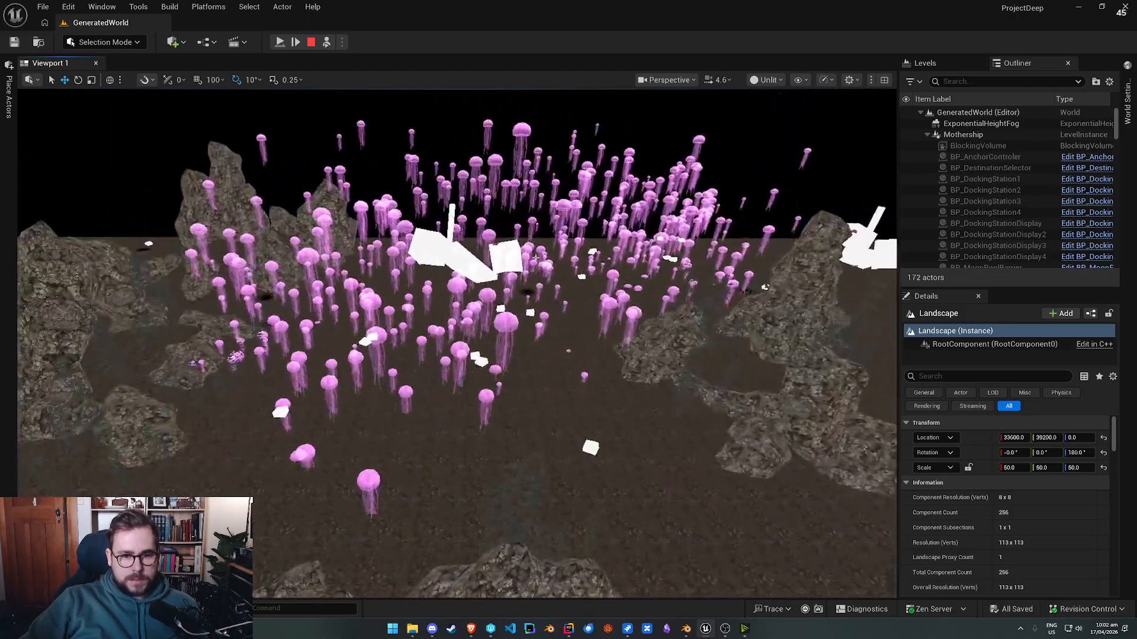
{"action": "scroll", "coordinate": [601, 414], "scroll_direction": "up", "scroll_amount": 1}
{"action": "right_click_drag", "start_coordinate": [601, 414], "coordinate": [492, 459]}
{"action": "key", "text": "s"}
Step: Select one of the large rocks and inspect its cavity and the neighbouring formations up close
{"action": "left_click", "coordinate": [369, 360]}
{"action": "key", "text": "s"}
{"action": "right_click_drag", "start_coordinate": [423, 393], "coordinate": [349, 403]}
{"action": "mouse_move", "coordinate": [422, 393]}
{"action": "right_mouse_down"}
{"action": "mouse_move", "coordinate": [426, 341]}
{"action": "mouse_move", "coordinate": [486, 361]}
{"action": "mouse_move", "coordinate": [486, 373]}
{"action": "mouse_move", "coordinate": [562, 355]}
{"action": "mouse_move", "coordinate": [621, 373]}
{"action": "mouse_move", "coordinate": [583, 370]}
{"action": "mouse_move", "coordinate": [572, 391]}
{"action": "mouse_move", "coordinate": [433, 389]}
{"action": "right_mouse_up"}
{"action": "key", "text": "w"}
{"action": "left_click", "coordinate": [444, 321]}
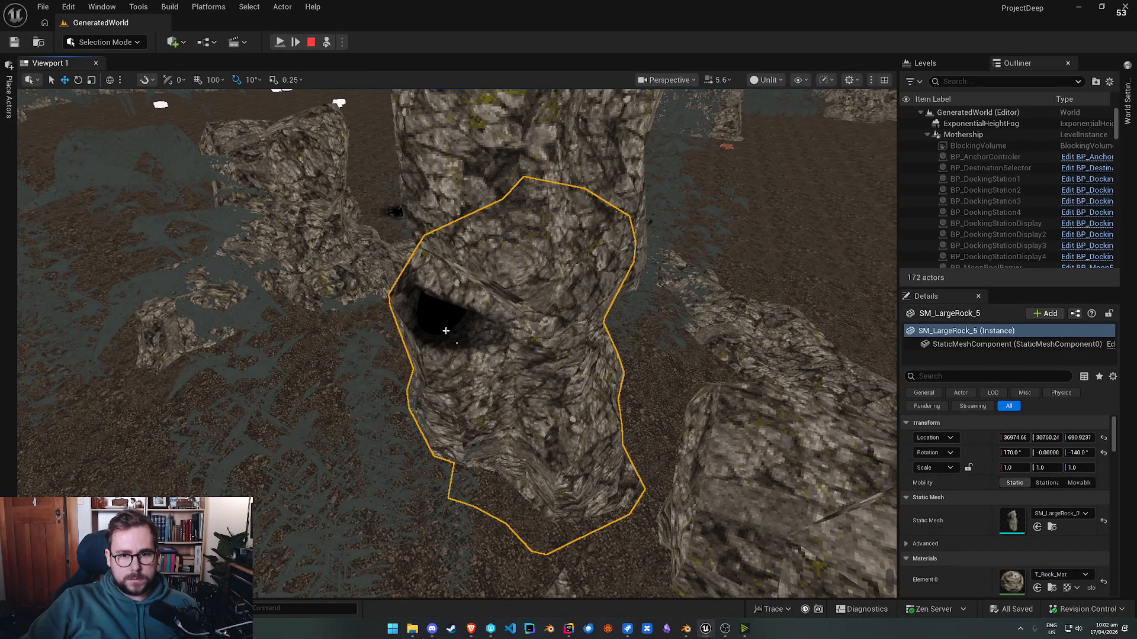
{"action": "key", "text": "w"}
{"action": "right_click_drag", "start_coordinate": [456, 342], "coordinate": [509, 385]}
{"action": "scroll", "coordinate": [456, 342], "scroll_direction": "down", "scroll_amount": 3}
{"action": "key", "text": "s"}
{"action": "key", "text": "w"}
{"action": "scroll", "coordinate": [456, 343], "scroll_direction": "up", "scroll_amount": 2}
{"action": "key", "text": "w"}
{"action": "key", "text": "w"}
Step: Select the instanced foliage and the landscape beneath it to examine that part of the generated map from overhead
{"action": "left_click", "coordinate": [224, 403]}
{"action": "key", "text": "s"}
{"action": "scroll", "coordinate": [456, 343], "scroll_direction": "up", "scroll_amount": 2}
{"action": "key", "text": "a"}
{"action": "left_click", "coordinate": [346, 428]}
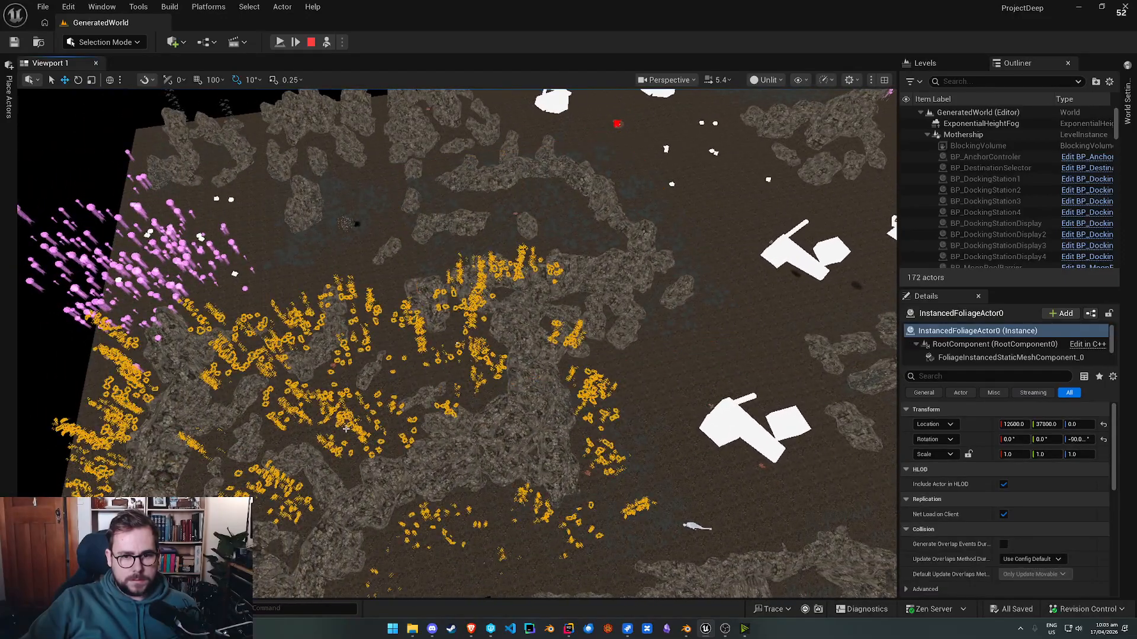
{"action": "left_click", "coordinate": [499, 393]}
{"action": "left_click", "coordinate": [453, 362]}
{"action": "right_click_drag", "start_coordinate": [452, 363], "coordinate": [612, 408]}
{"action": "key", "text": "a"}
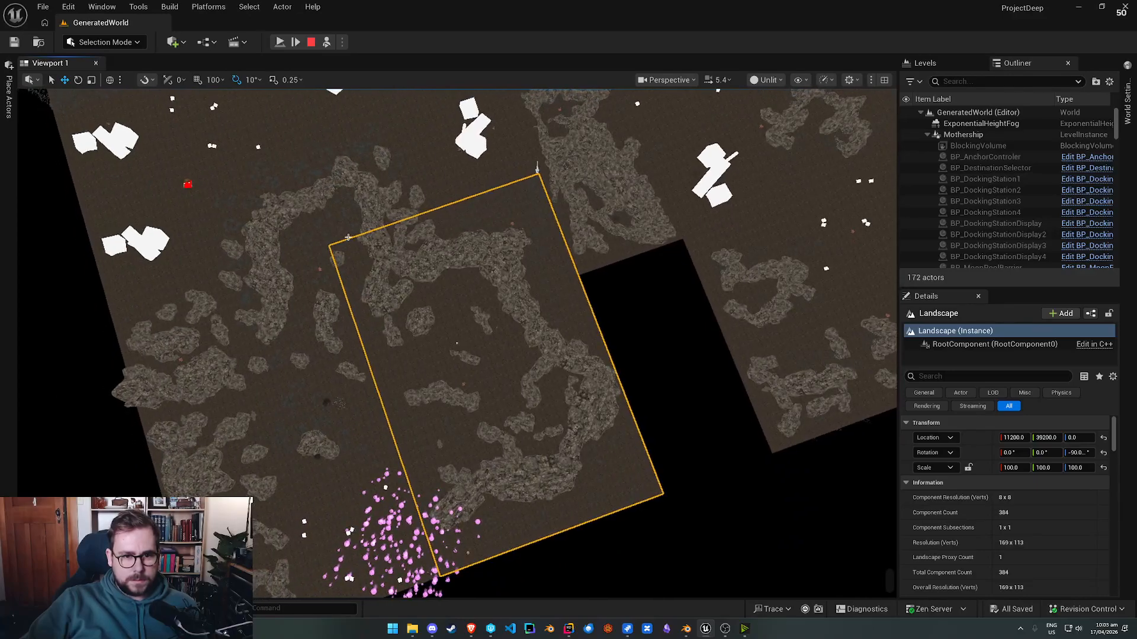
Step: Select neighbouring landscape tiles and rocks from overhead to examine where the generated tiles meet
{"action": "left_click", "coordinate": [347, 235]}
{"action": "left_click", "coordinate": [450, 176]}
{"action": "left_click", "coordinate": [441, 213]}
{"action": "left_click", "coordinate": [301, 224]}
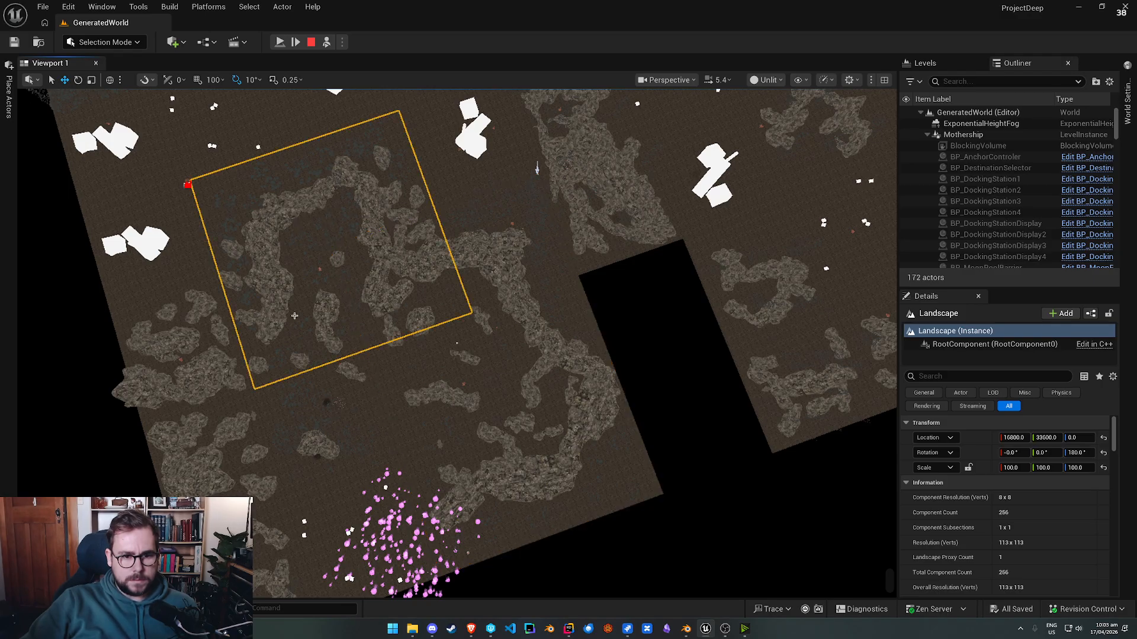
{"action": "left_click", "coordinate": [246, 397]}
{"action": "left_click", "coordinate": [255, 389]}
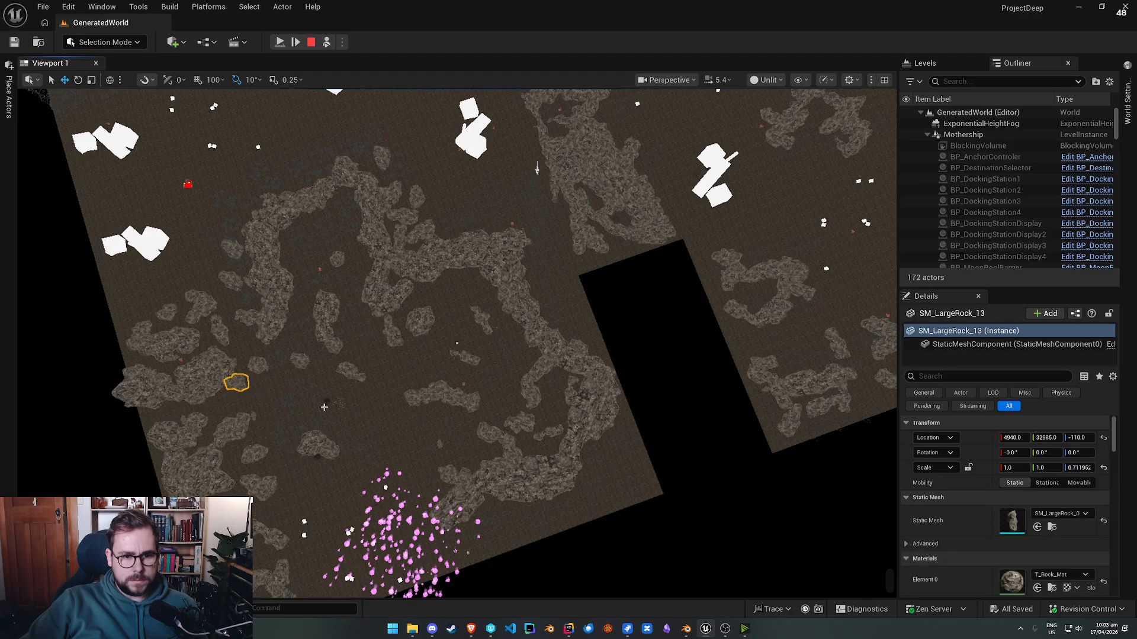
{"action": "left_click", "coordinate": [365, 398]}
{"action": "left_click", "coordinate": [364, 342]}
{"action": "left_click", "coordinate": [375, 339]}
{"action": "left_click", "coordinate": [302, 295]}
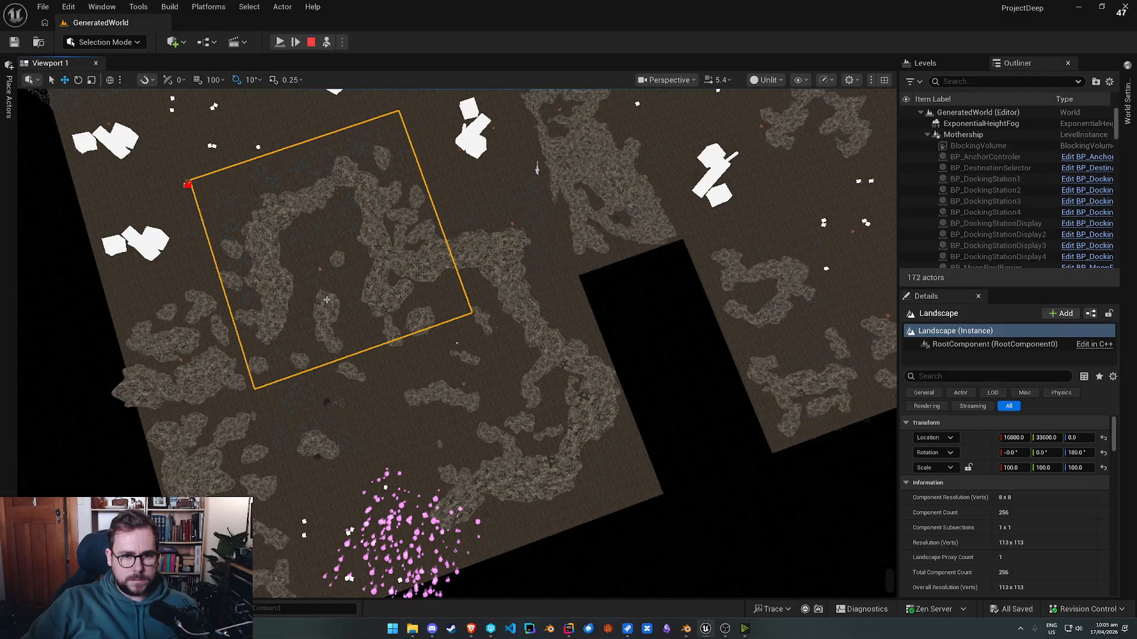
Step: Toggle game view and fly down to inspect the rocks along the selected landscape tile's edge
{"action": "key", "text": "g"}
{"action": "key", "text": "g"}
{"action": "right_click_drag", "start_coordinate": [310, 303], "coordinate": [415, 178]}
{"action": "key", "text": "w"}
{"action": "scroll", "coordinate": [311, 303], "scroll_direction": "up", "scroll_amount": 3}
{"action": "key", "text": "w"}
{"action": "right_click_drag", "start_coordinate": [457, 344], "coordinate": [533, 326]}
{"action": "scroll", "coordinate": [457, 343], "scroll_direction": "down", "scroll_amount": 3}
{"action": "key", "text": "s"}
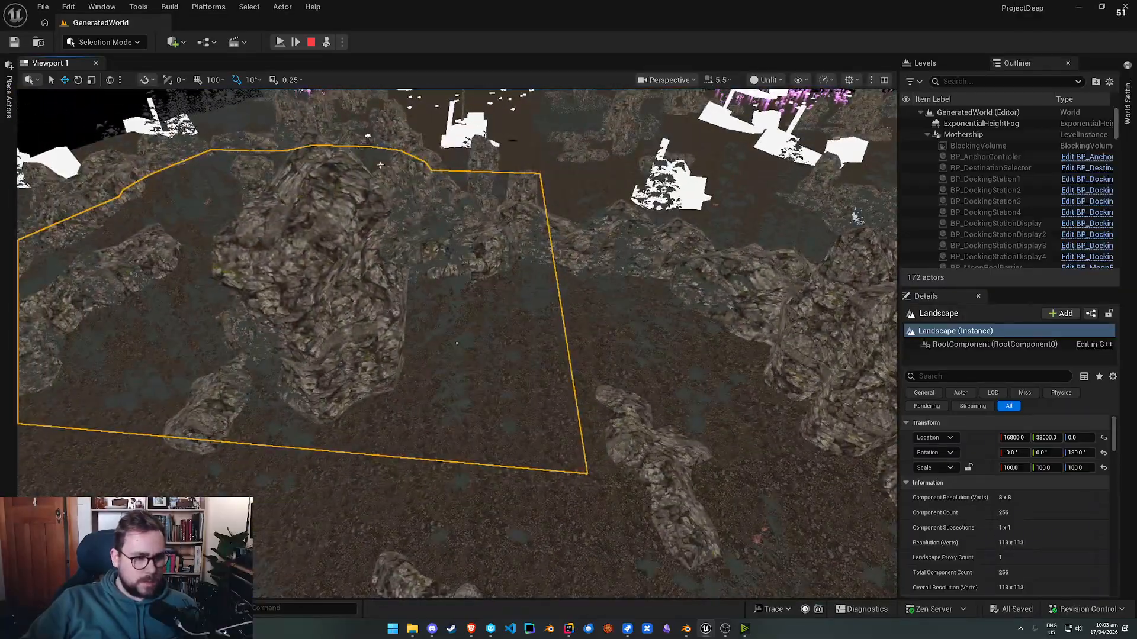
Step: Stop the playtest, open the project's Maps folder in the content browser, and select the LevelEdges folder
{"action": "left_click", "coordinate": [312, 43]}
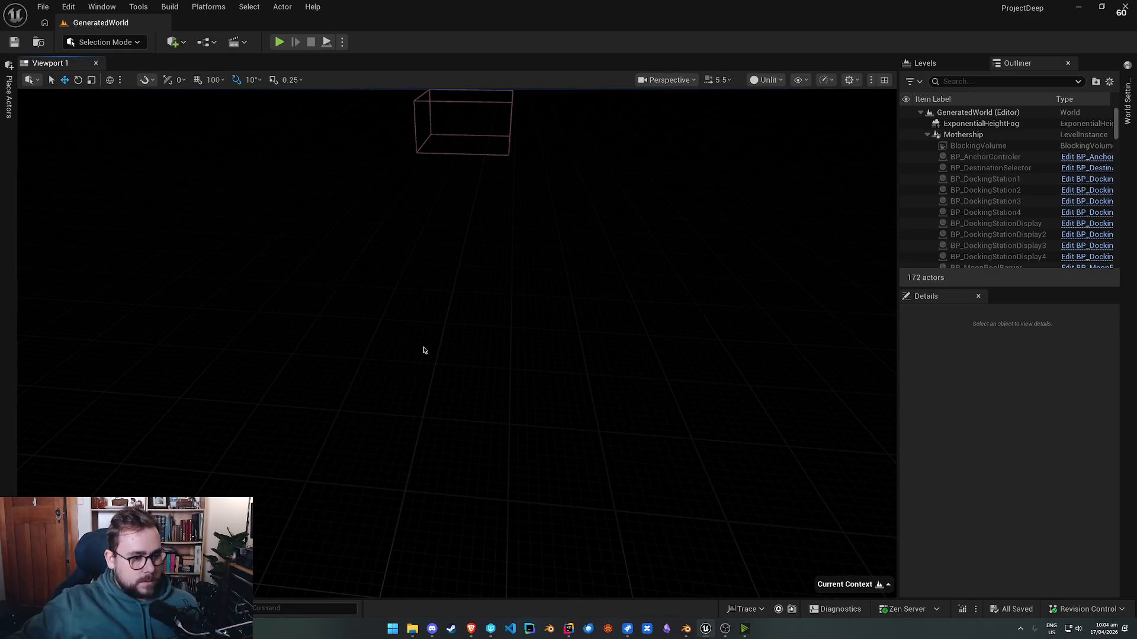
{"action": "right_click_drag", "start_coordinate": [510, 304], "coordinate": [530, 325]}
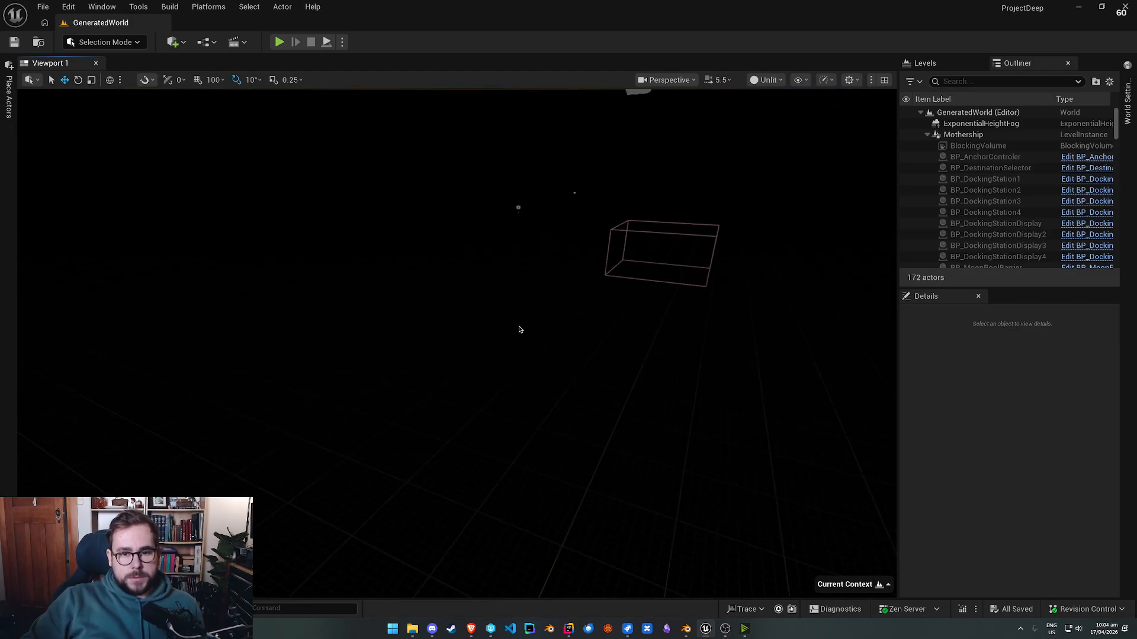
{"action": "key", "text": "ctrl+space"}
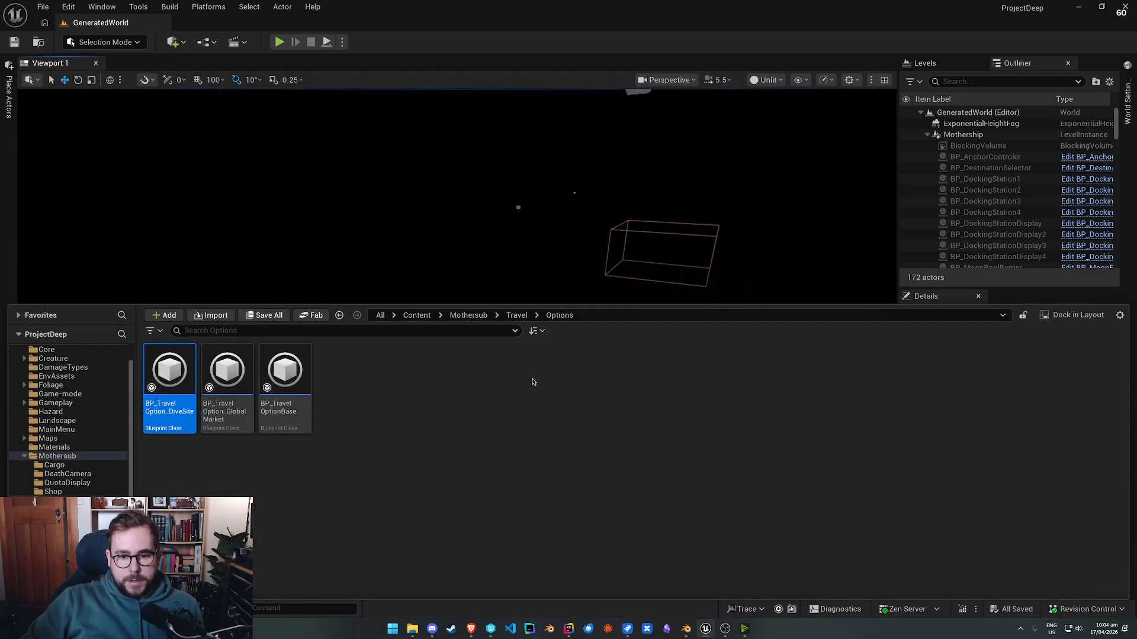
{"action": "left_click", "coordinate": [55, 432]}
{"action": "left_click", "coordinate": [55, 437]}
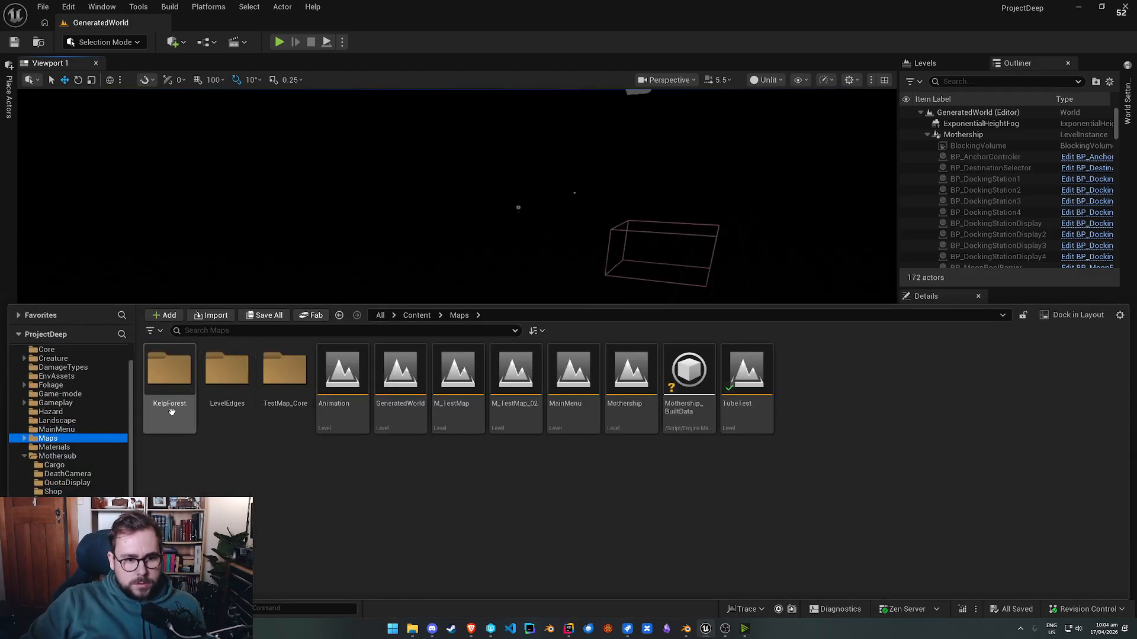
{"action": "left_click", "coordinate": [226, 392]}
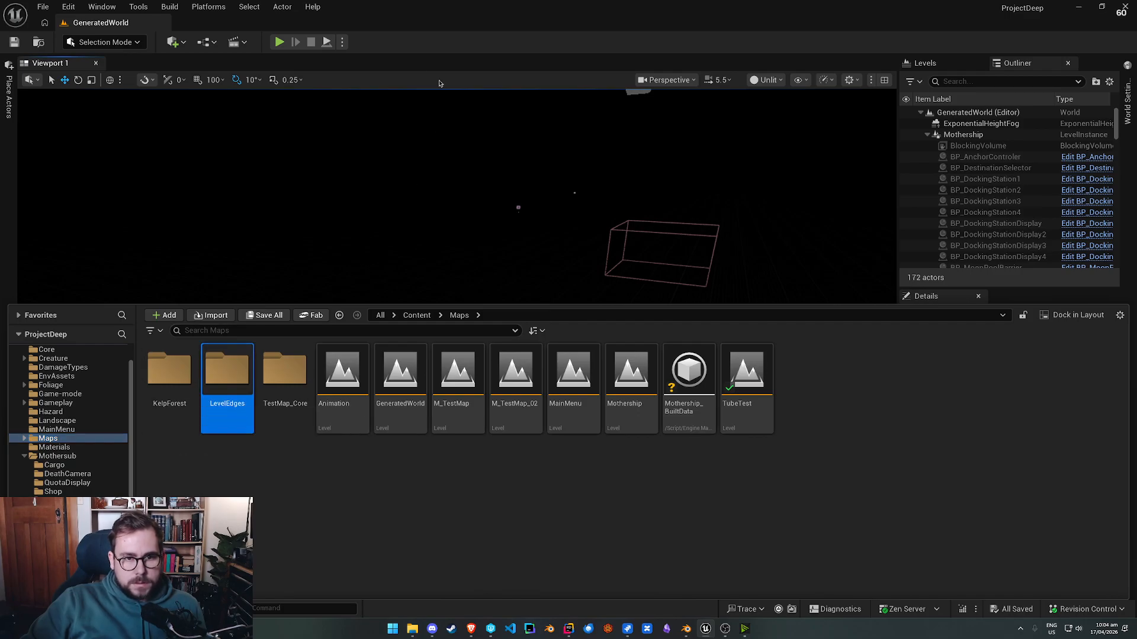
Step: Start a new playtest and send the Mothership from the Global Market towards another destination
{"action": "left_click", "coordinate": [278, 43]}
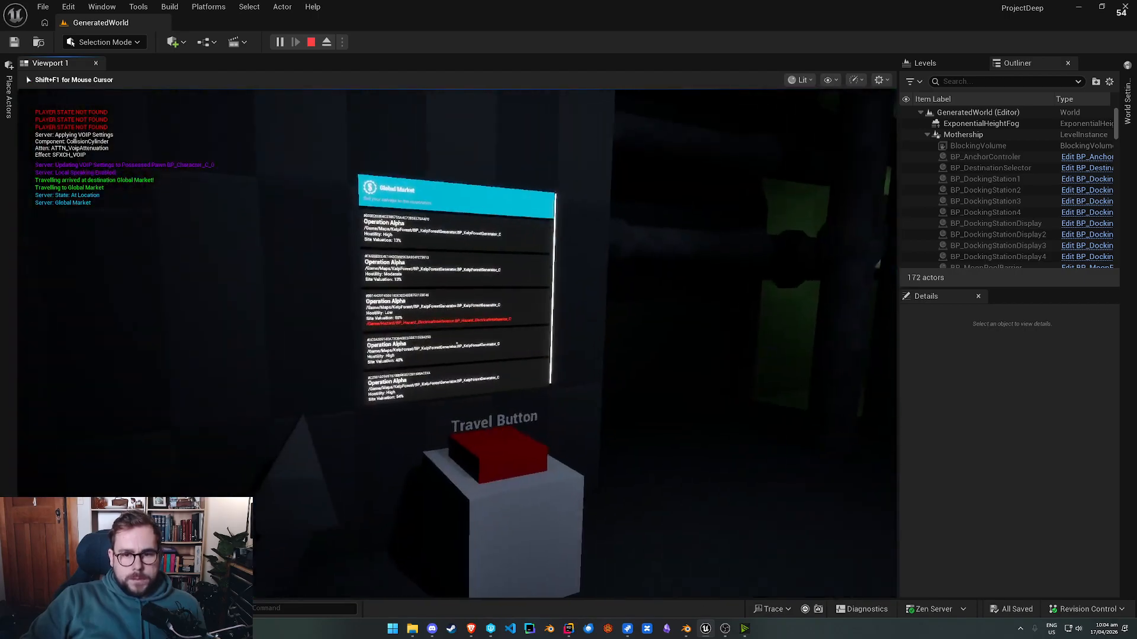
{"action": "key", "text": "w"}
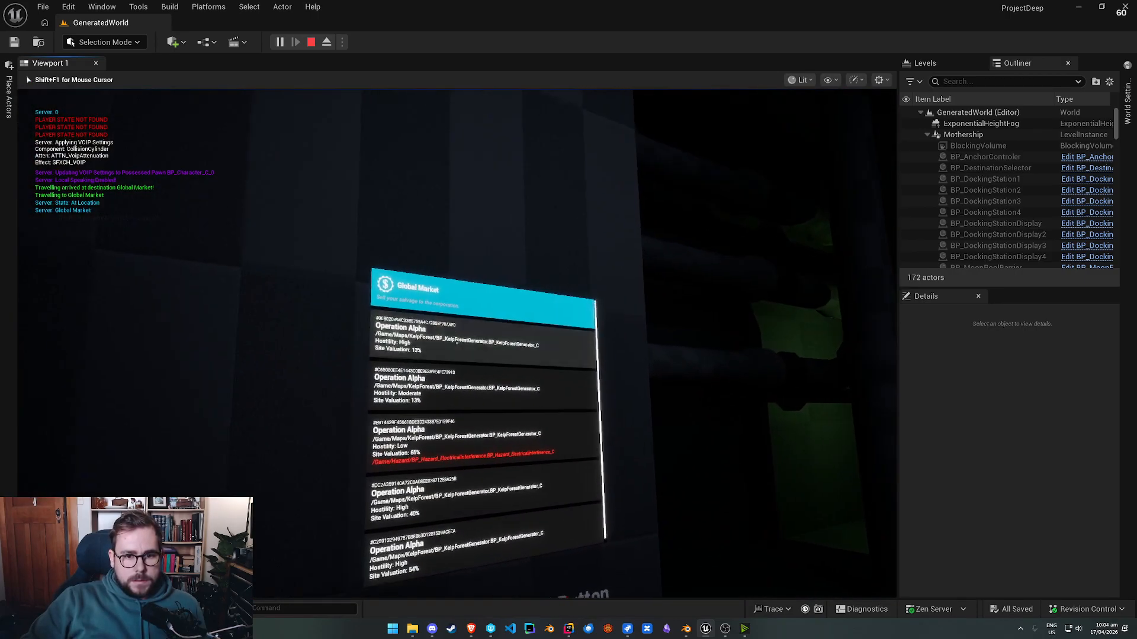
{"action": "left_click", "coordinate": [457, 344]}
{"action": "key", "text": "super"}
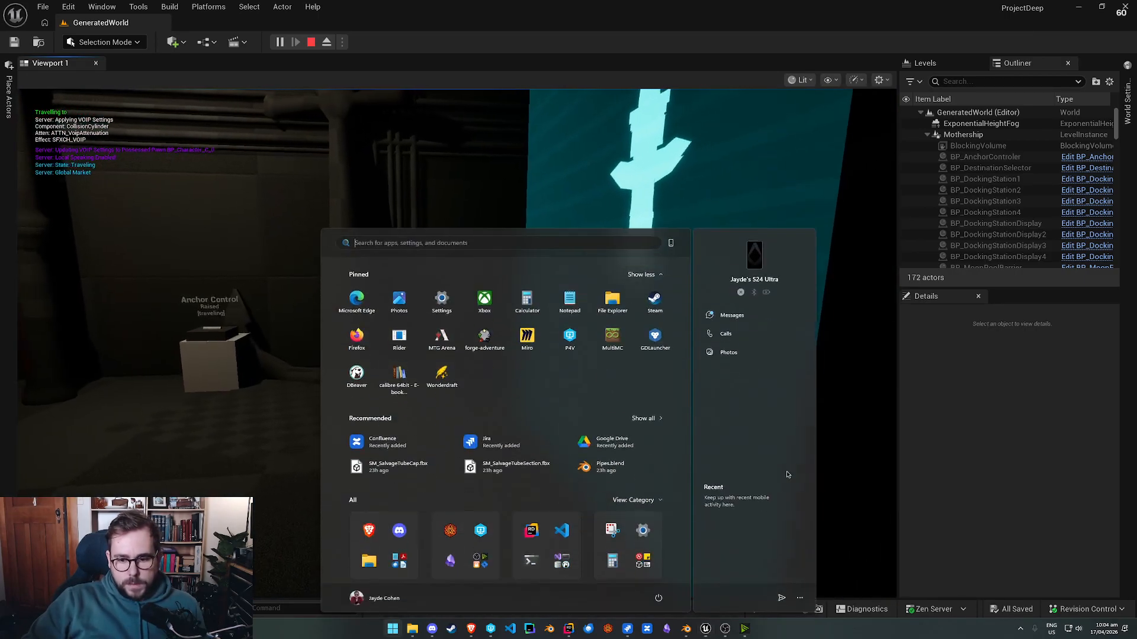
Step: Switch to the Jira backlog and start a new Bug work item below "Condition system"
{"action": "left_click", "coordinate": [627, 628]}
{"action": "scroll", "coordinate": [293, 356], "scroll_direction": "down", "scroll_amount": 5}
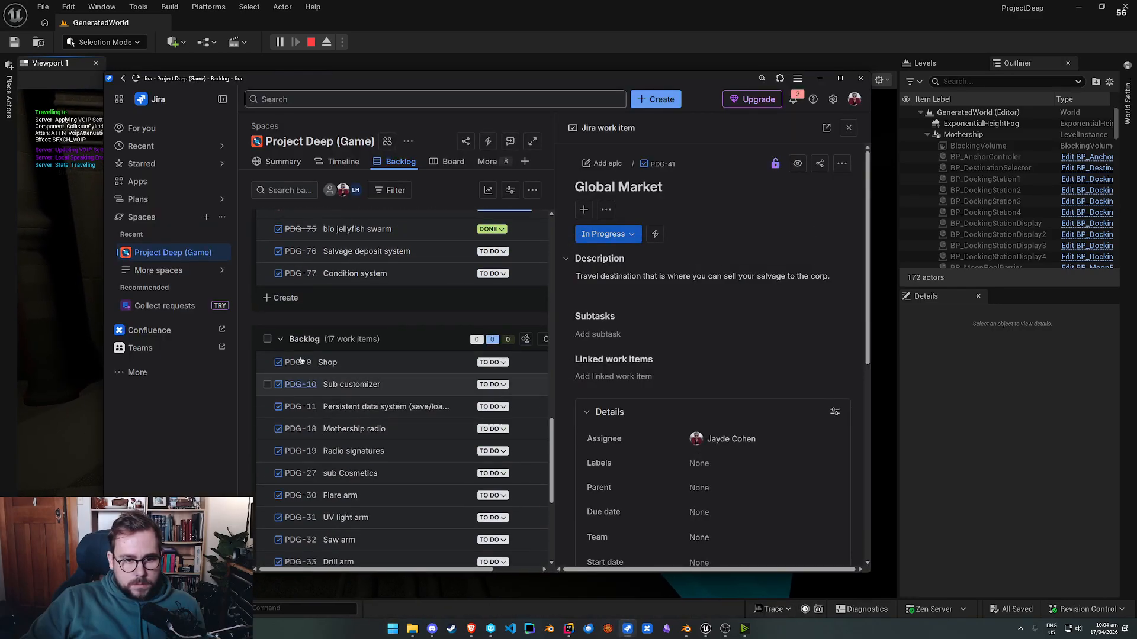
{"action": "left_click", "coordinate": [296, 299]}
{"action": "left_click", "coordinate": [290, 300]}
{"action": "left_click", "coordinate": [293, 318]}
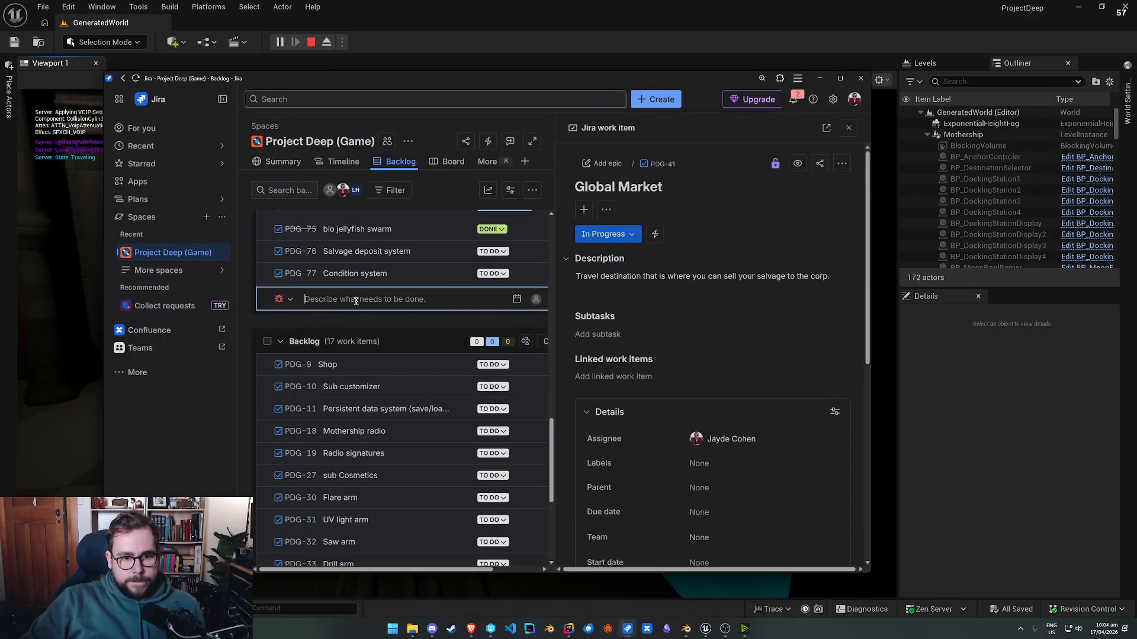
Step: Title the bug "travel locations not getting cleared after undocking/regenerating" and create it
{"action": "type", "text": "Location"}
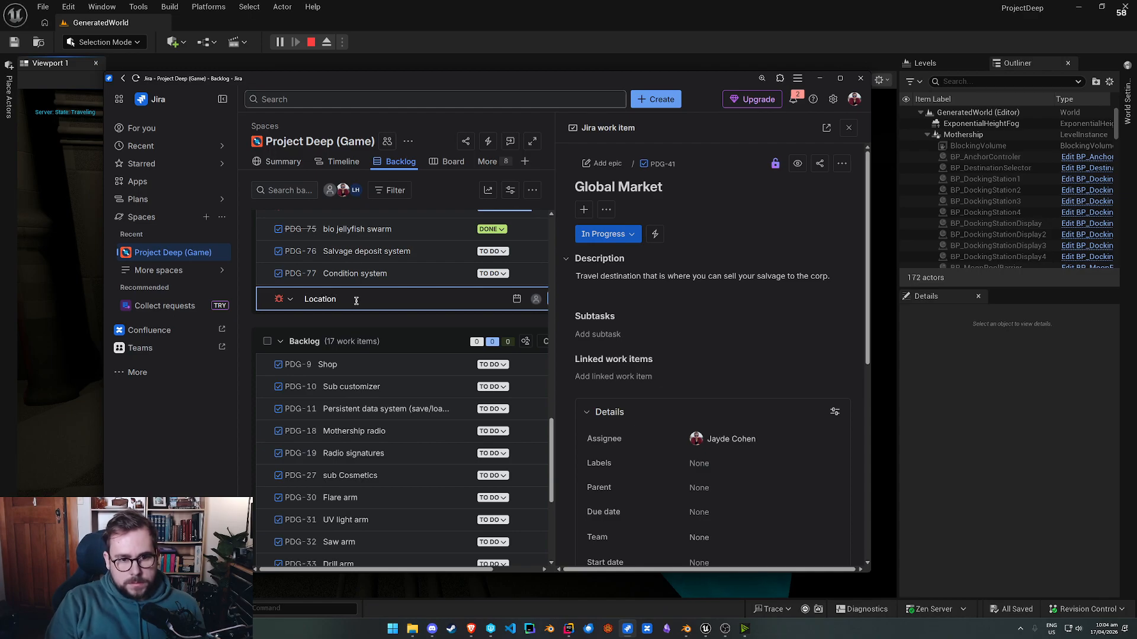
{"action": "key", "text": "Home"}
{"action": "type", "text": "travel"}
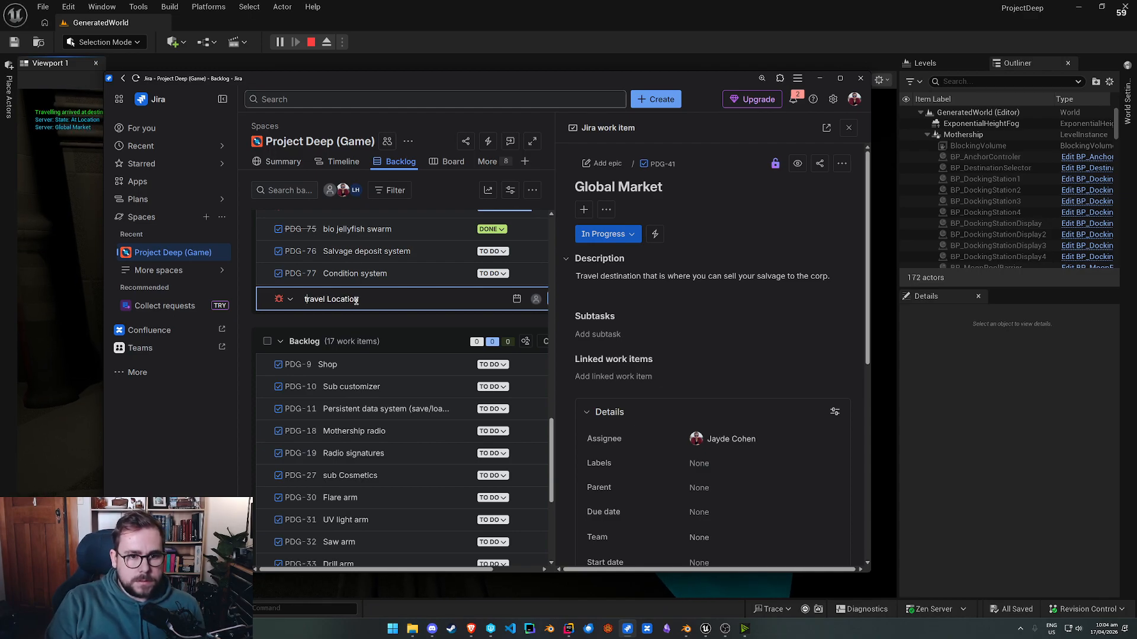
{"action": "key", "text": "Delete"}
{"action": "type", "text": "l"}
{"action": "type", "text": "not"}
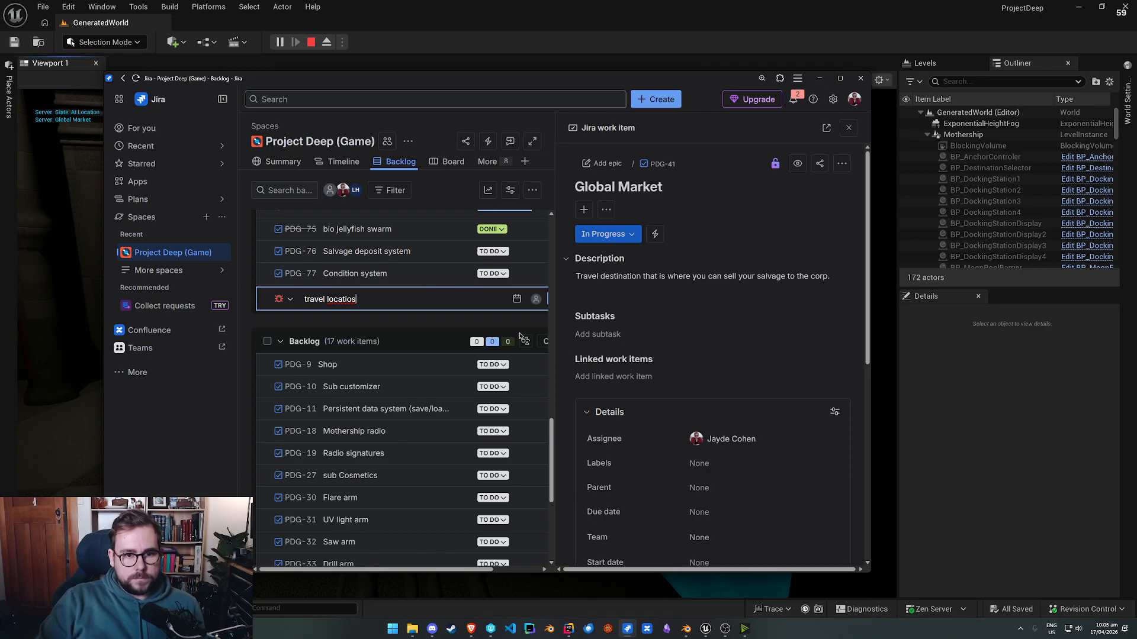
{"action": "key", "text": "BackSpace"}
{"action": "type", "text": "getting cleared after un"}
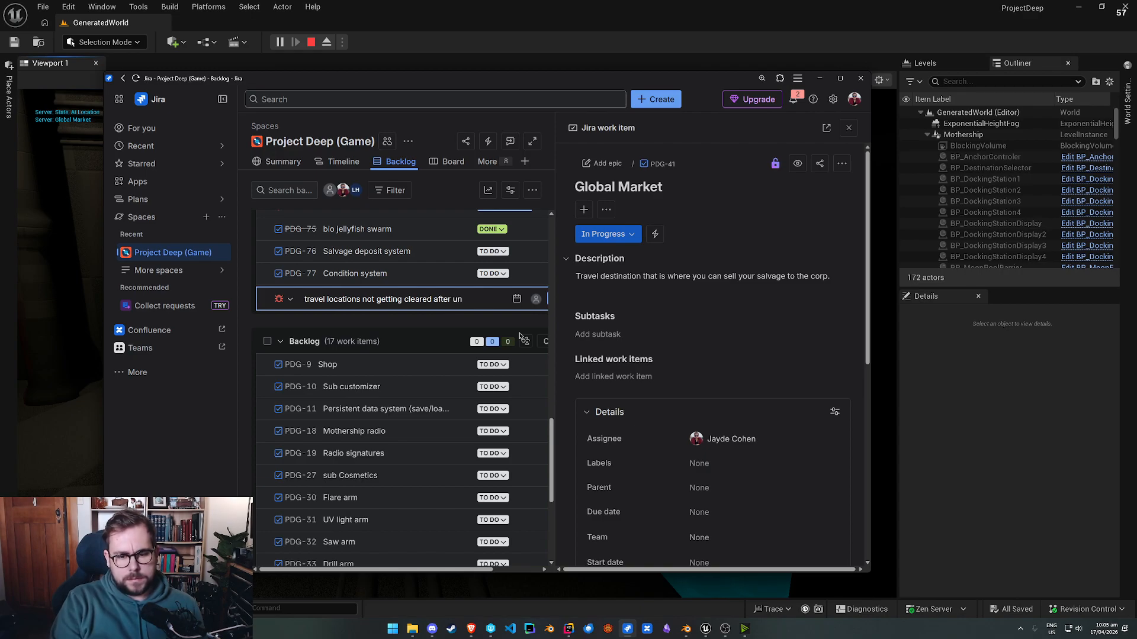
{"action": "type", "text": "docking/regen"}
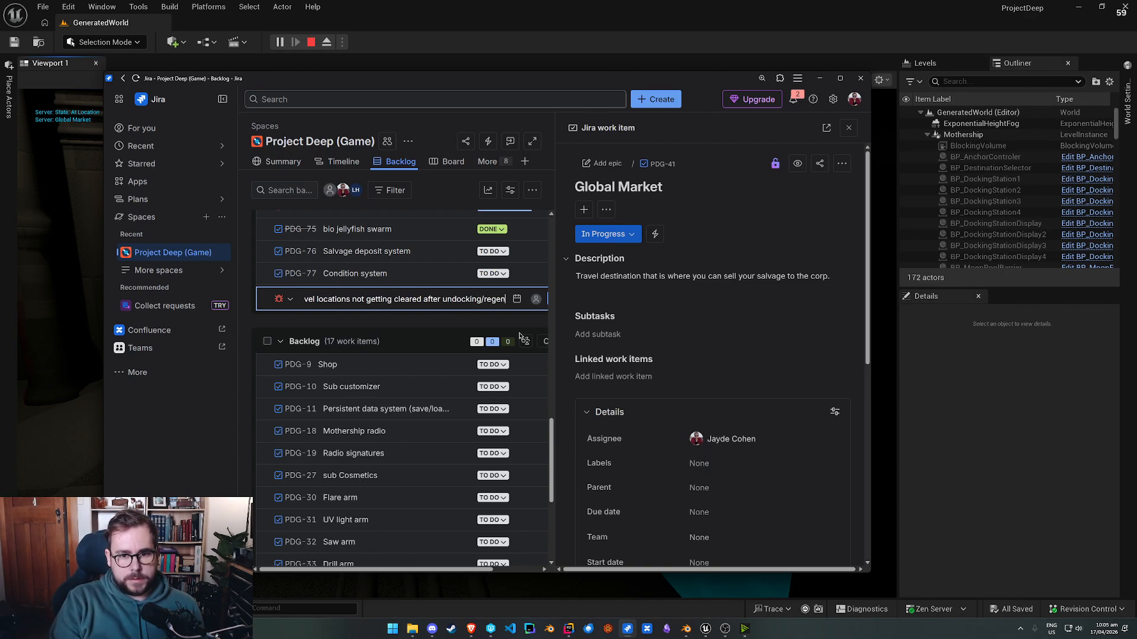
{"action": "type", "text": "erating"}
{"action": "key", "text": "Return"}
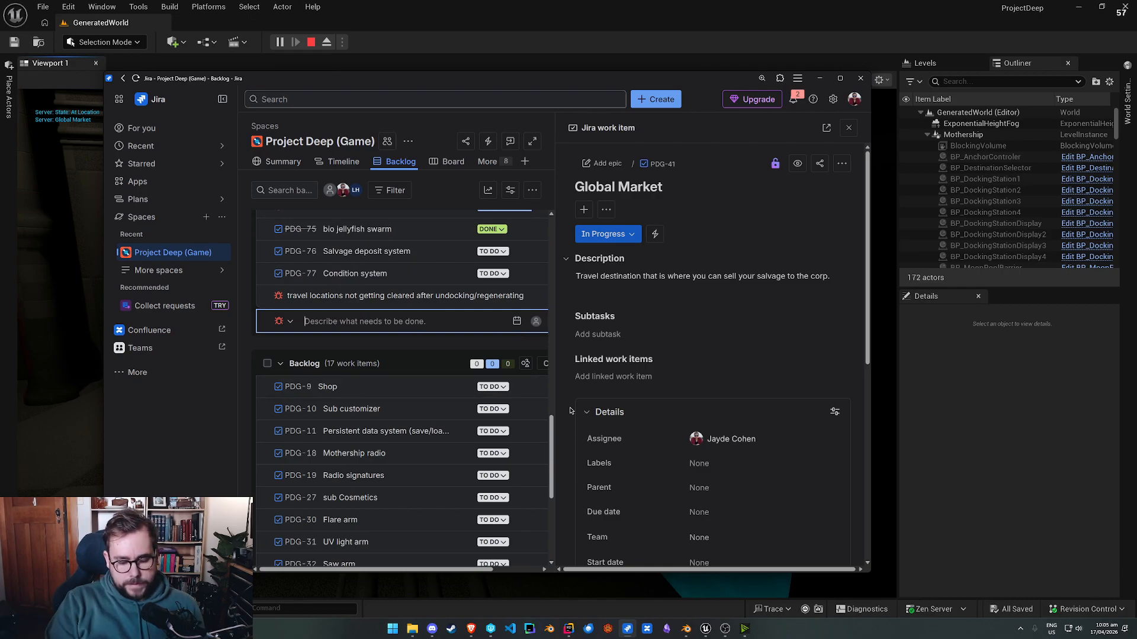
Step: Create a second bug titled "map tiles sometimes failing/overlapping" and return to Unreal Editor
{"action": "type", "text": "map"}
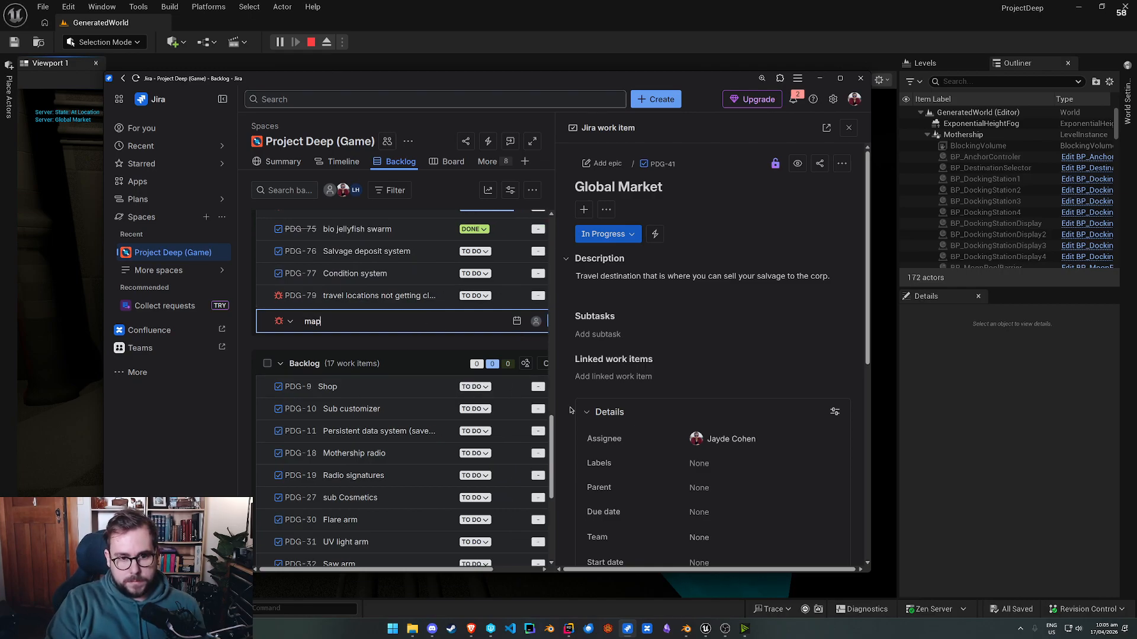
{"action": "type", "text": " tiles sometimes failing"}
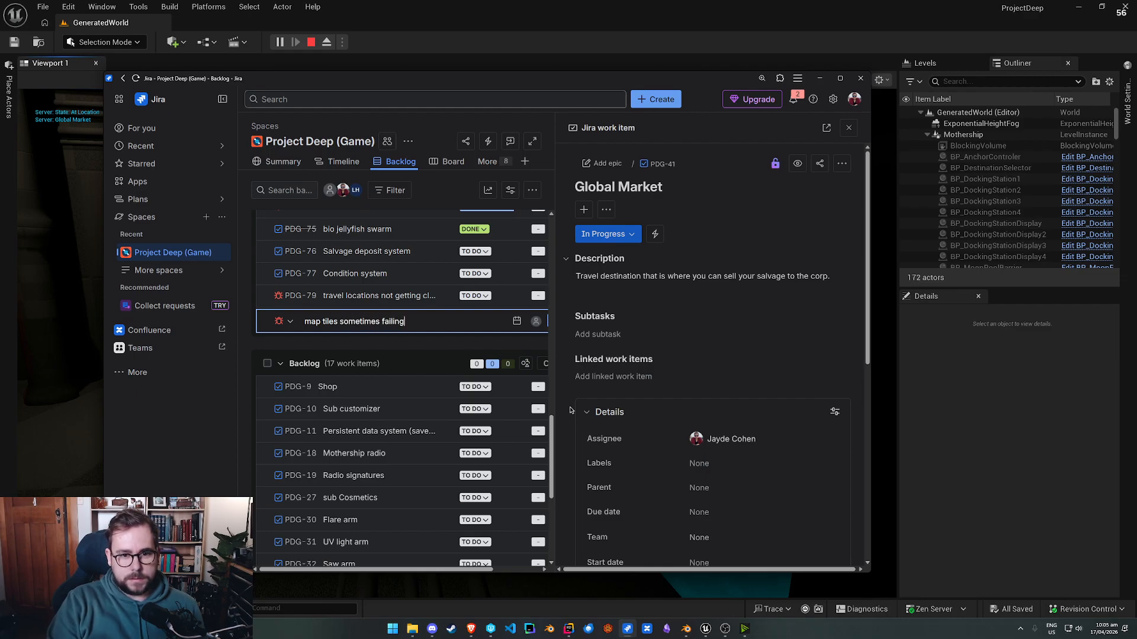
{"action": "type", "text": "/overlapping"}
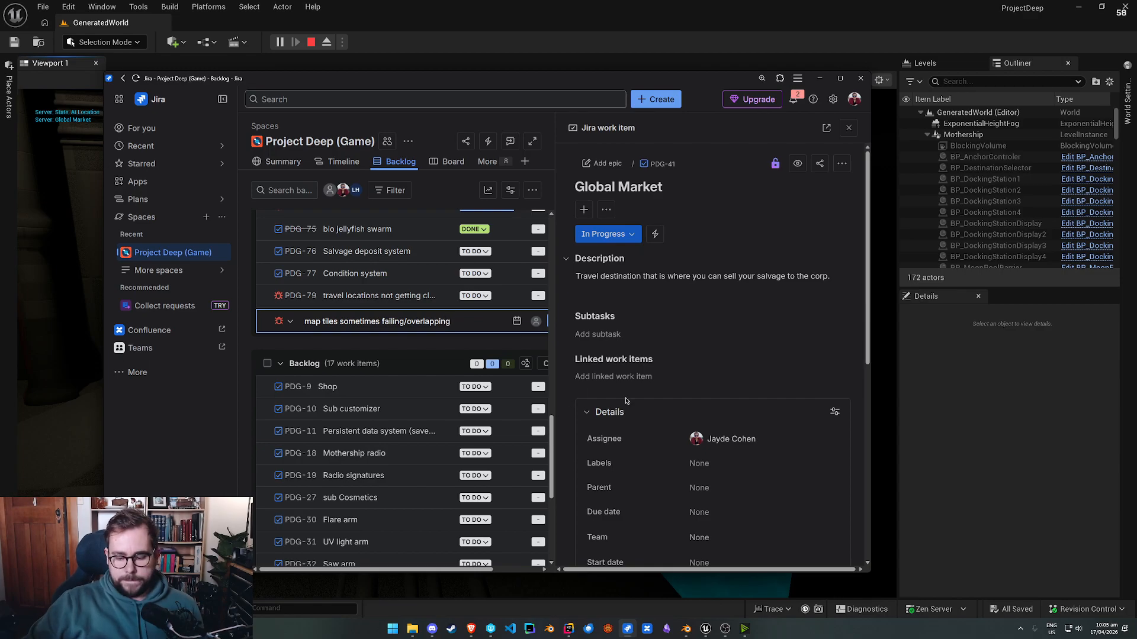
{"action": "key", "text": "Return"}
{"action": "left_click", "coordinate": [819, 78]}
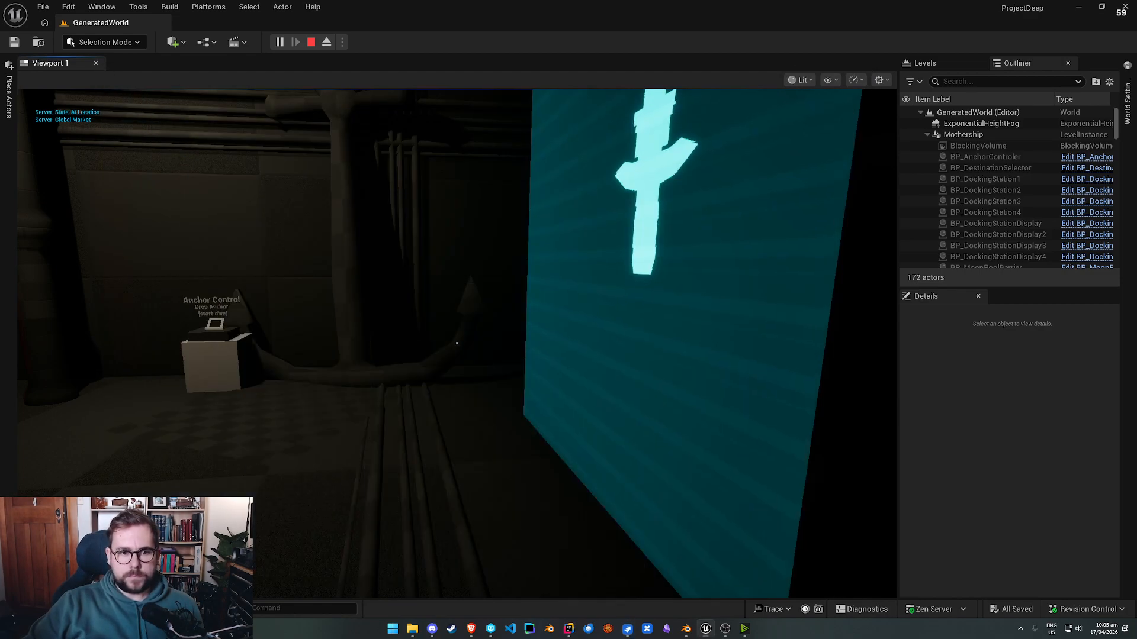
Step: Stop the playtest, start a new one, and send the Mothership to an Operation Alpha destination
{"action": "left_click", "coordinate": [311, 42]}
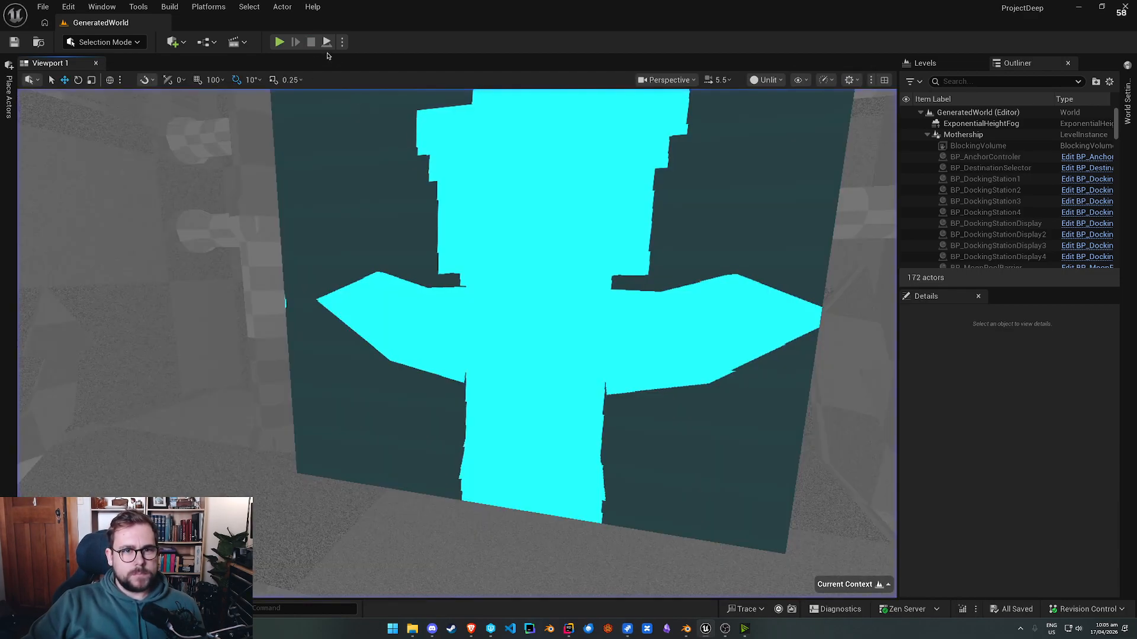
{"action": "right_click_drag", "start_coordinate": [375, 232], "coordinate": [375, 232]}
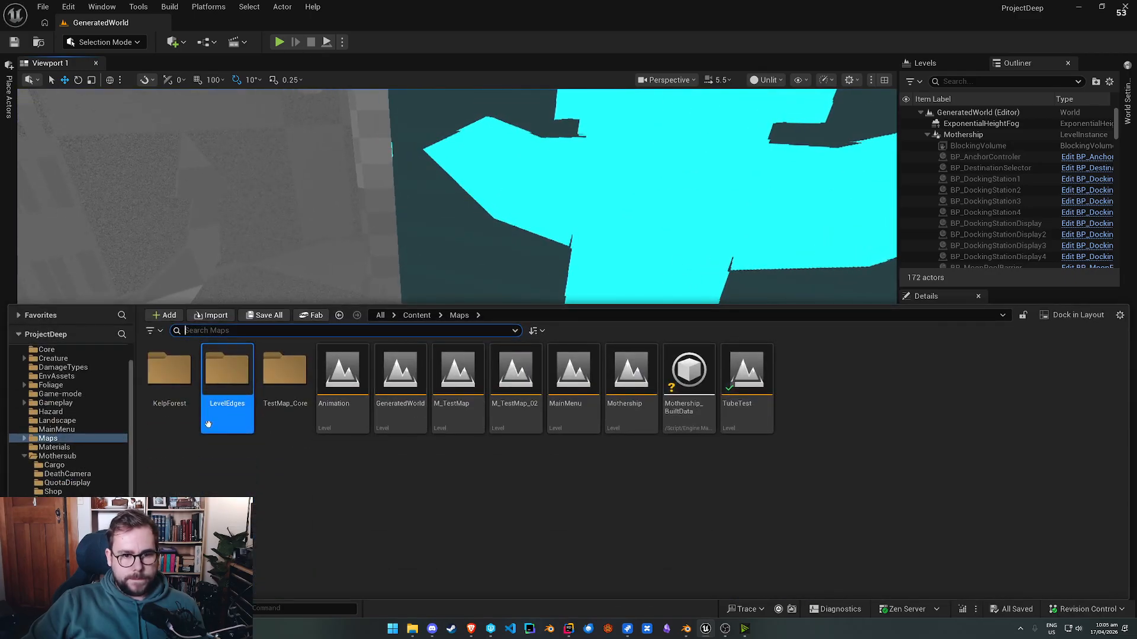
{"action": "right_click_drag", "start_coordinate": [500, 260], "coordinate": [586, 237]}
{"action": "right_click", "coordinate": [500, 260]}
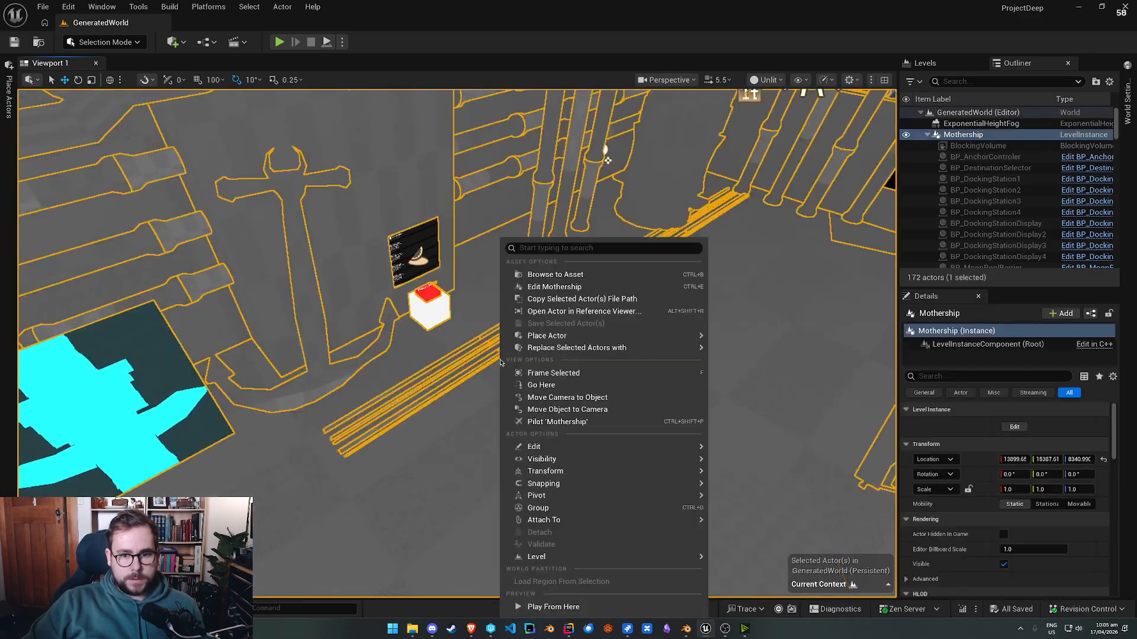
{"action": "key", "text": "Escape"}
{"action": "key", "text": "alt+p"}
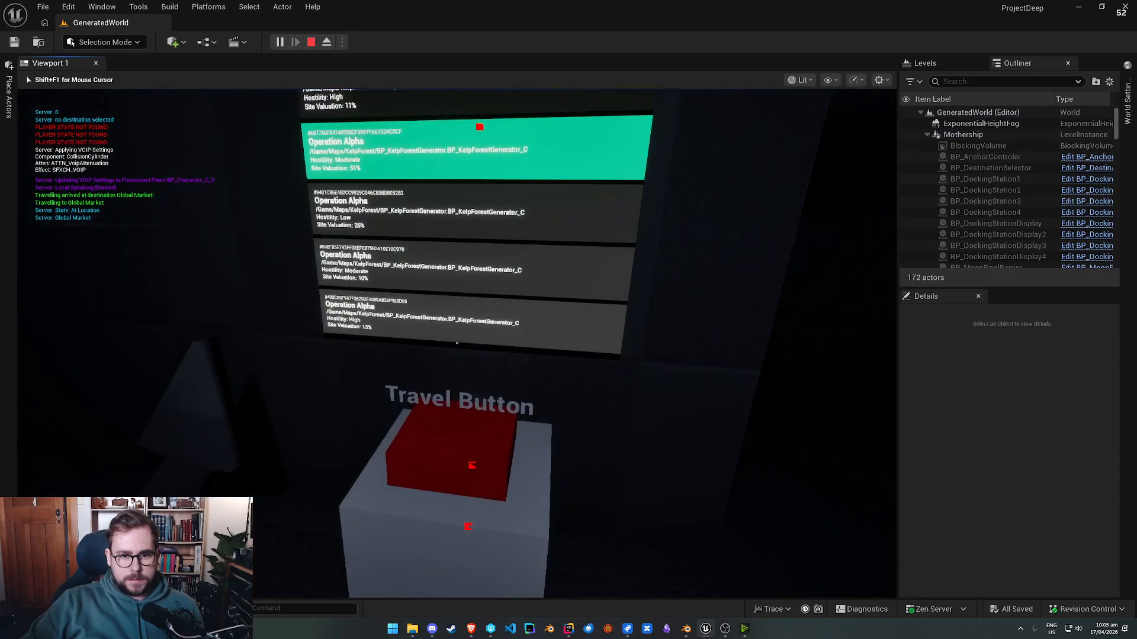
{"action": "key", "text": "e"}
{"action": "key", "text": "w"}
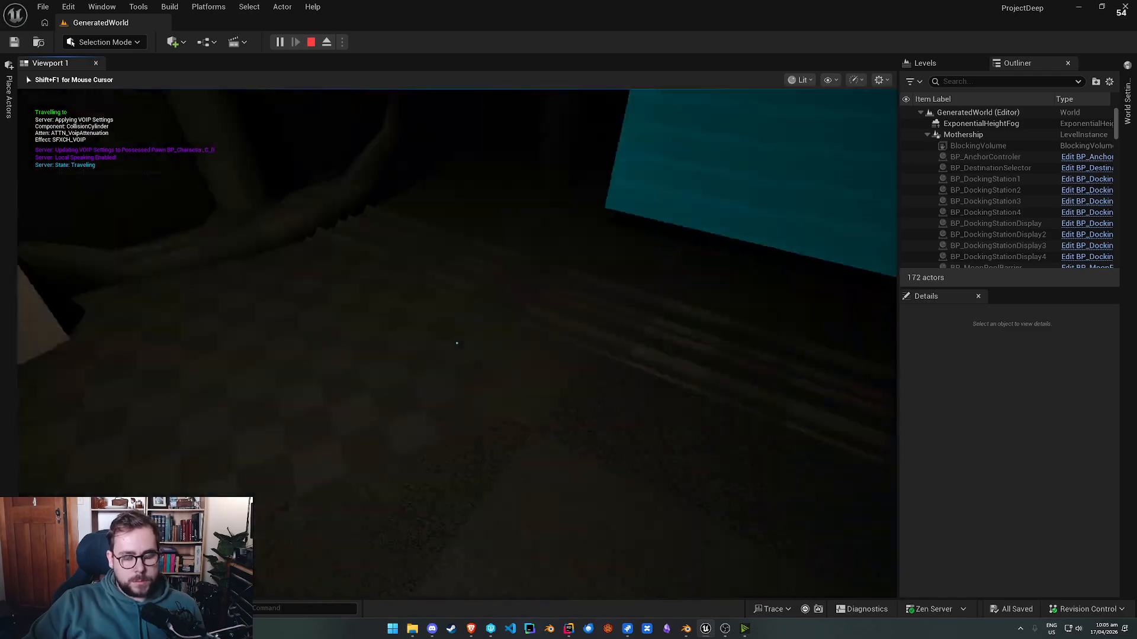
Step: Check the newly added bugs in the Jira backlog and return to the running playtest
{"action": "key", "text": "shift+F1"}
{"action": "left_click", "coordinate": [627, 629]}
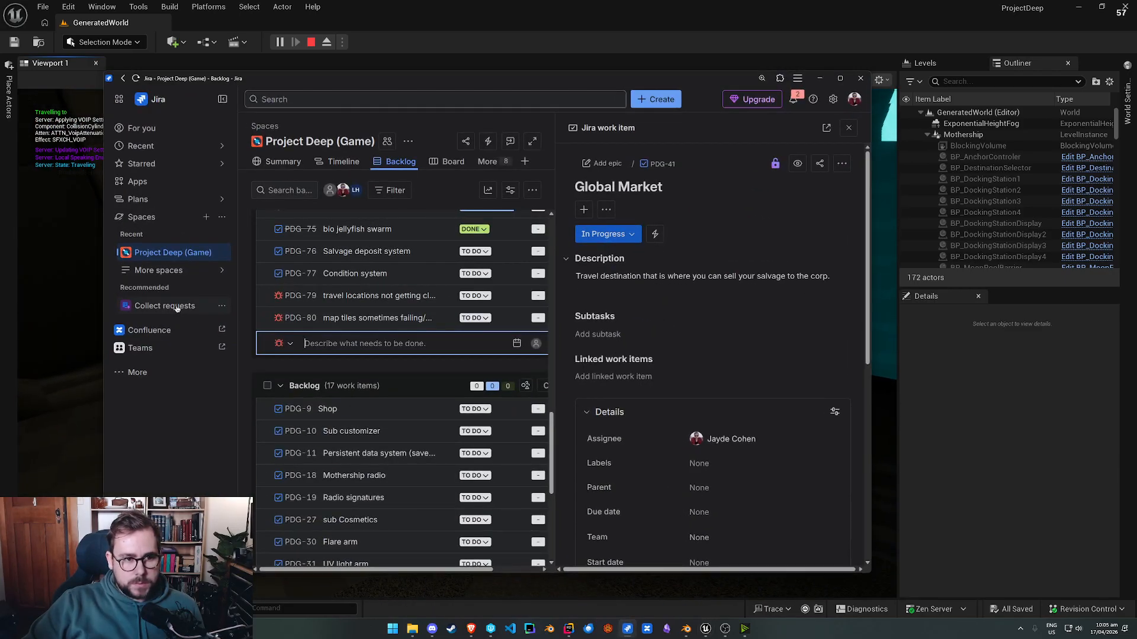
{"action": "left_click", "coordinate": [65, 309]}
Step: Drop the Mothership's anchor at the Anchor Control to start the dive and view the generated dive-site map
{"action": "key", "text": "w"}
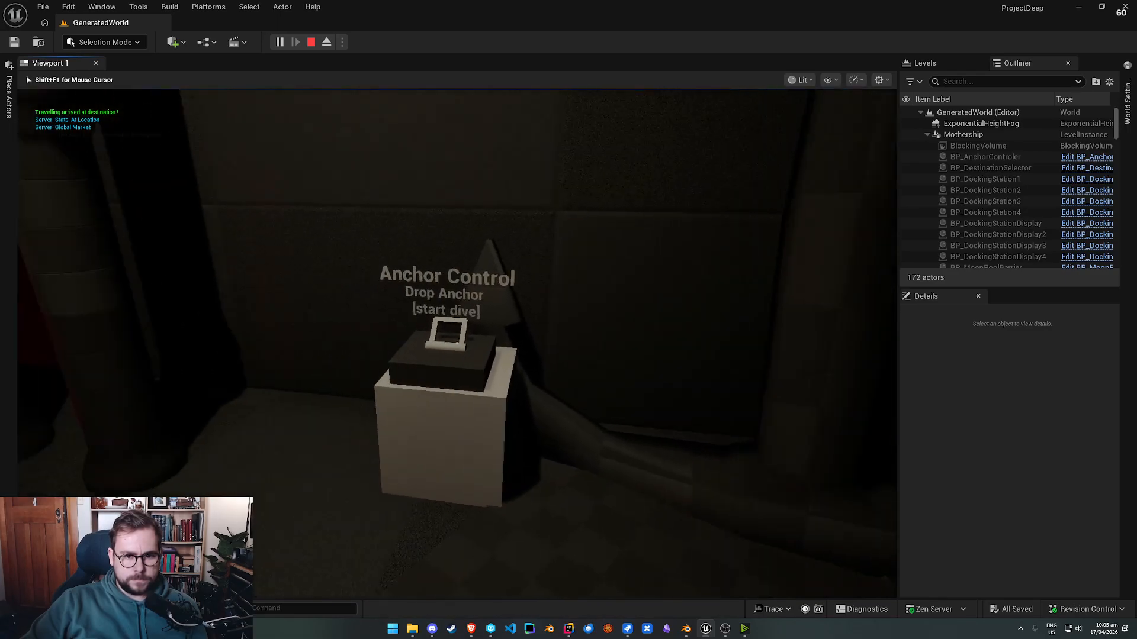
{"action": "key", "text": "e"}
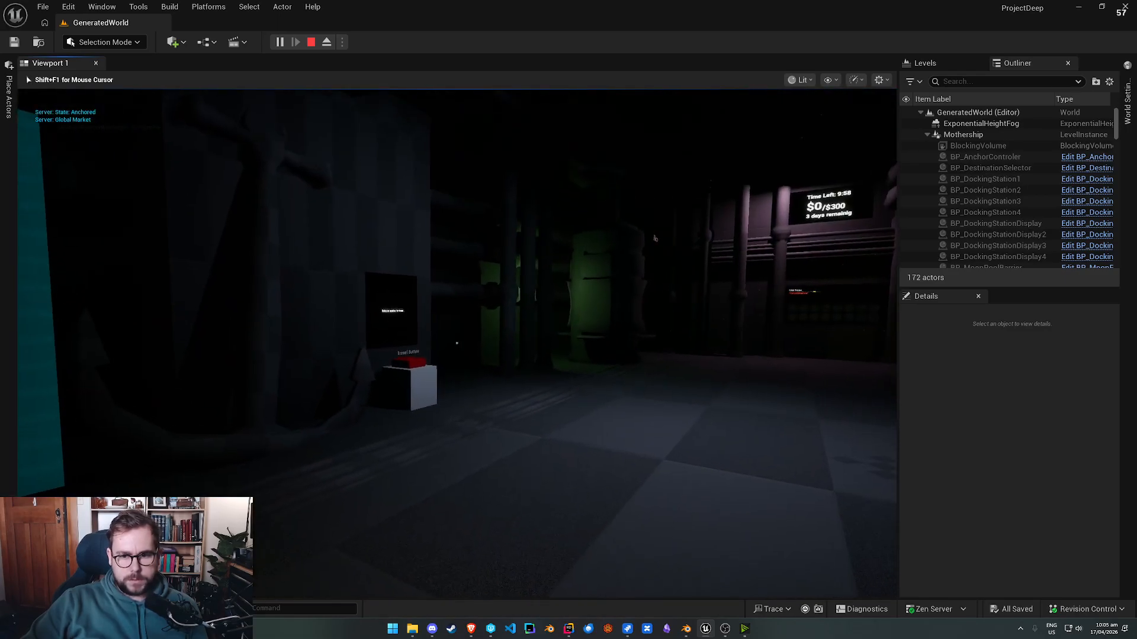
{"action": "key", "text": "e"}
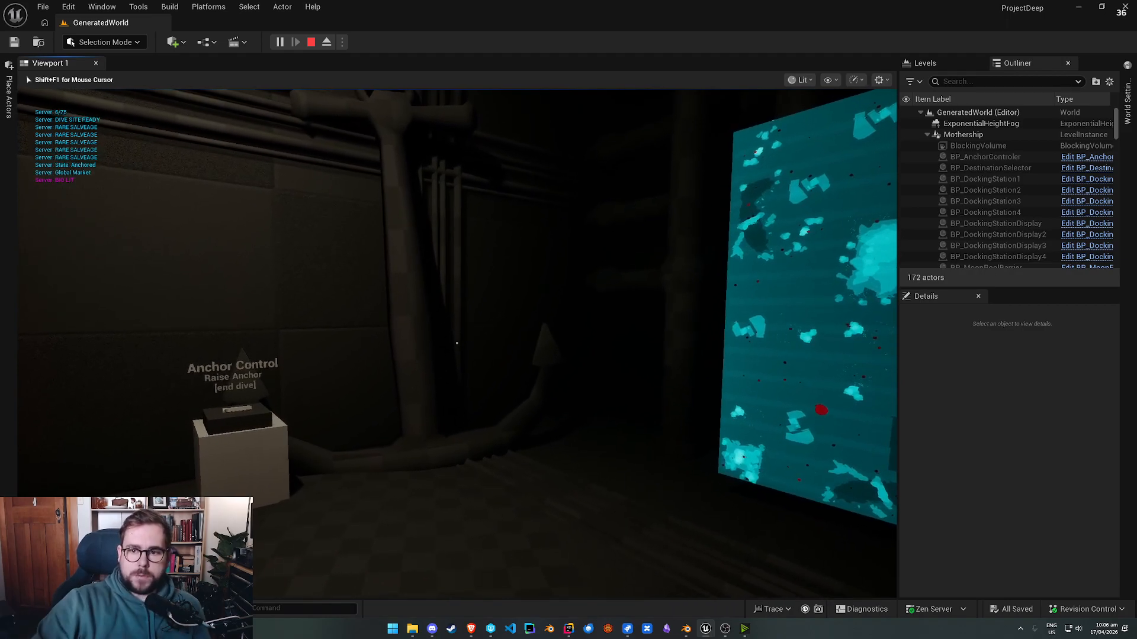
{"action": "key", "text": "w"}
Step: Eject from the player, inspect the generated landscape from the free camera, and stop the playtest
{"action": "key", "text": "shift+F1"}
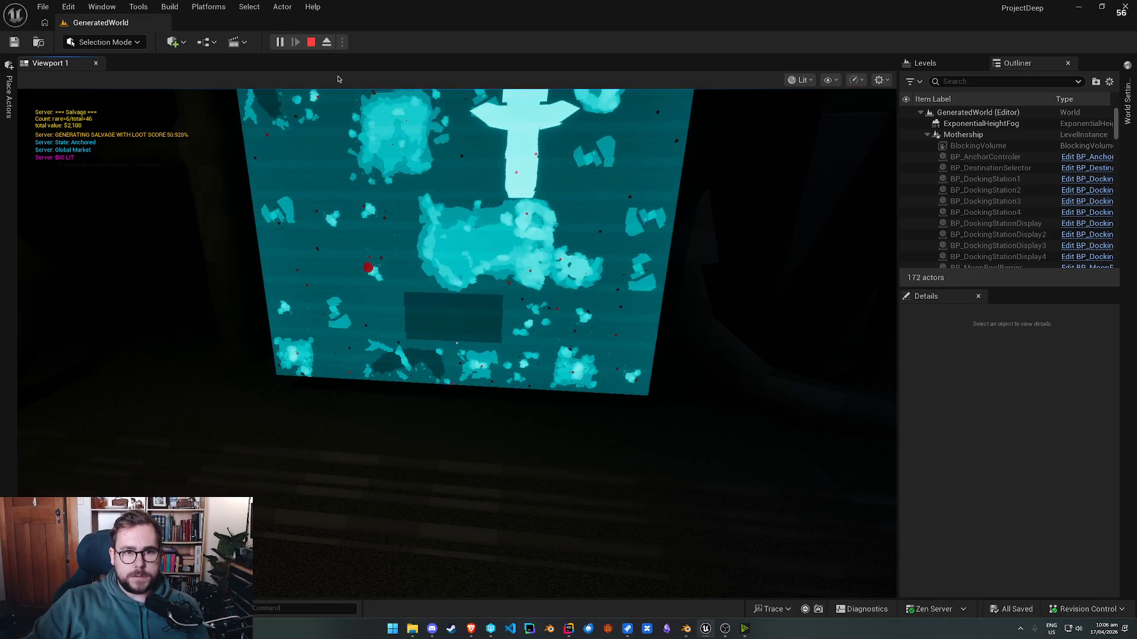
{"action": "left_click", "coordinate": [327, 42]}
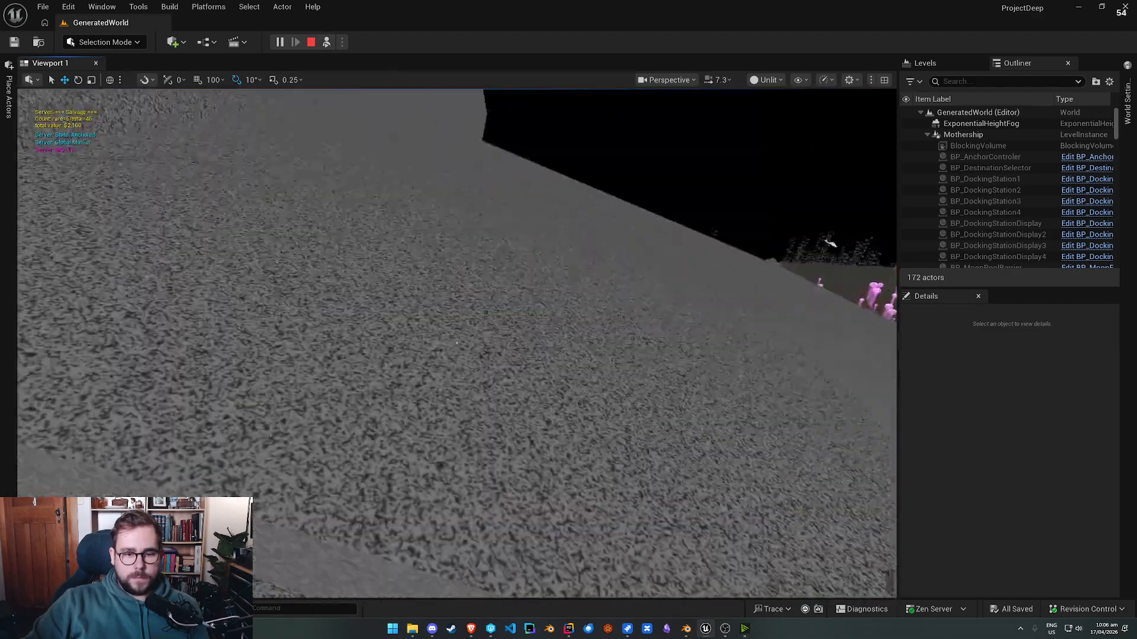
{"action": "right_click_drag", "start_coordinate": [456, 343], "coordinate": [386, 196]}
{"action": "left_click", "coordinate": [528, 440]}
{"action": "left_click", "coordinate": [311, 42]}
Step: Open the Maps/KelpForest folder in the content browser and select the POI_DropSpot level
{"action": "key", "text": "ctrl+space"}
{"action": "left_click", "coordinate": [175, 372]}
{"action": "left_click", "coordinate": [227, 372]}
{"action": "double_click", "coordinate": [172, 372]}
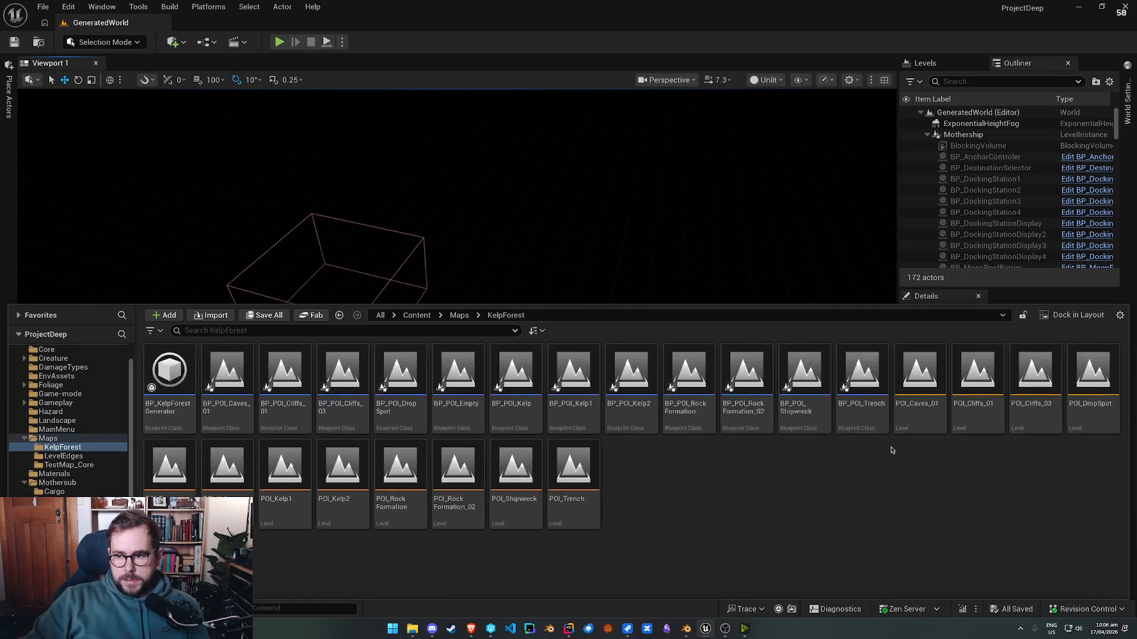
{"action": "left_click", "coordinate": [917, 414]}
{"action": "left_click", "coordinate": [1092, 409]}
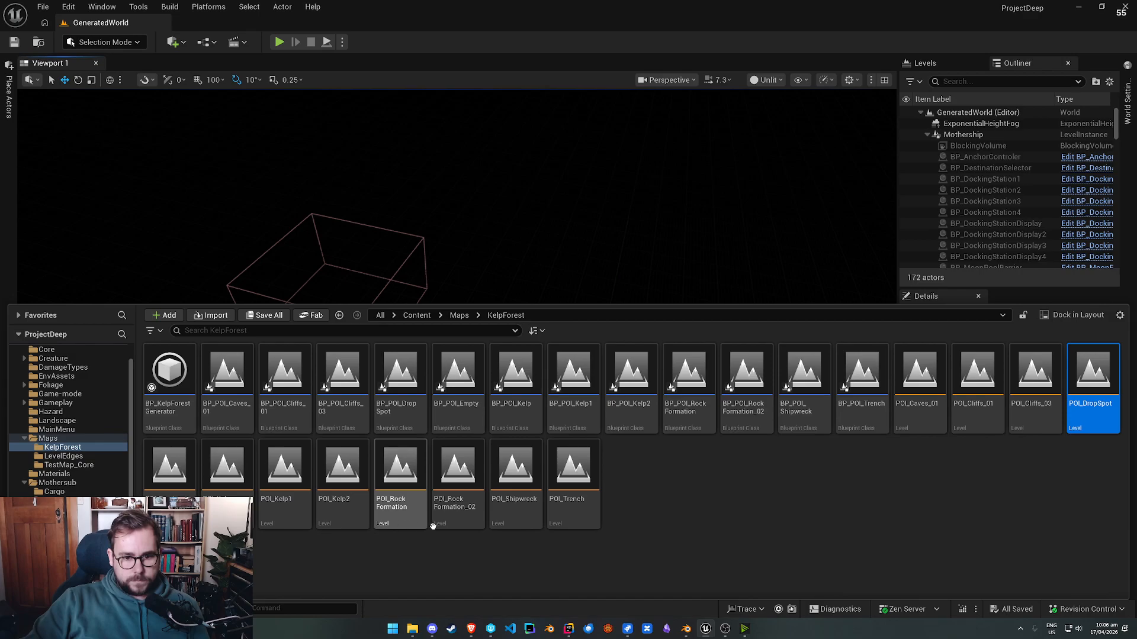
Step: Try placing the POI_Trench level in GeneratedWorld, and delete the placed instance
{"action": "left_click_drag", "start_coordinate": [578, 506], "coordinate": [520, 276]}
{"action": "left_click", "coordinate": [643, 336]}
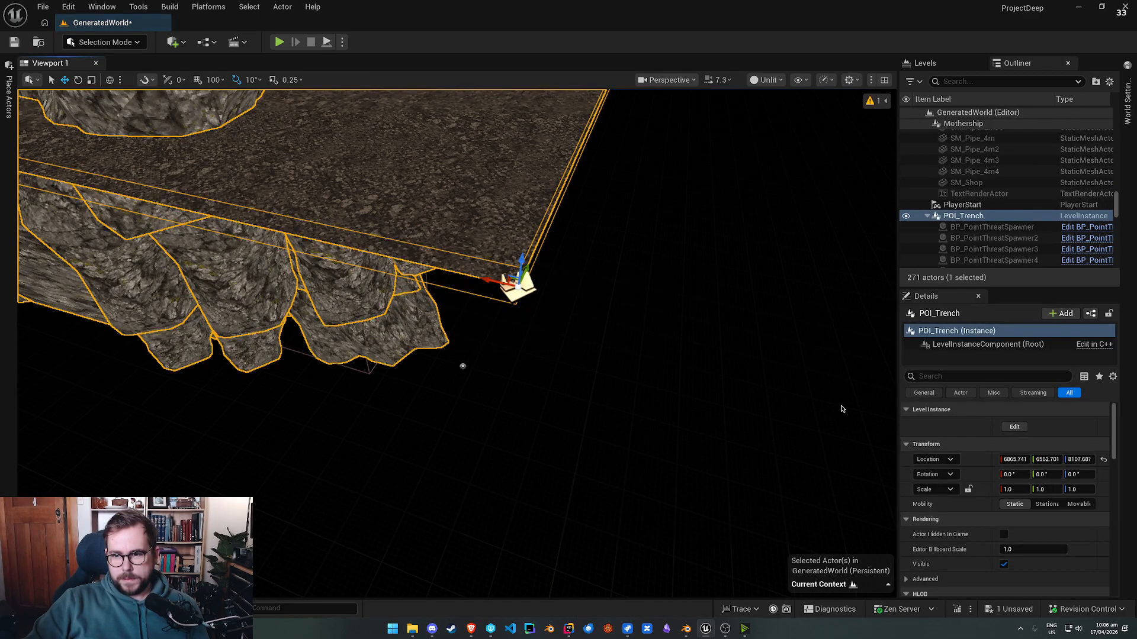
{"action": "scroll", "coordinate": [700, 384], "scroll_direction": "up", "scroll_amount": 3}
{"action": "key", "text": "Delete"}
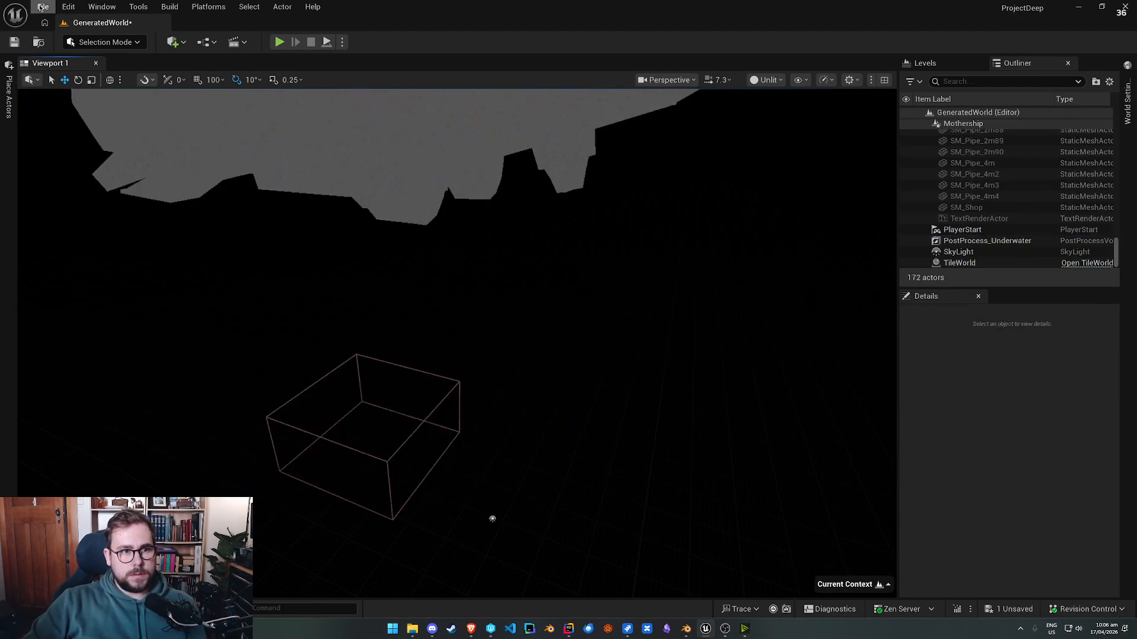
Step: Create a new level from a template without saving the changes to GeneratedWorld
{"action": "left_click", "coordinate": [43, 7]}
{"action": "left_click", "coordinate": [118, 52]}
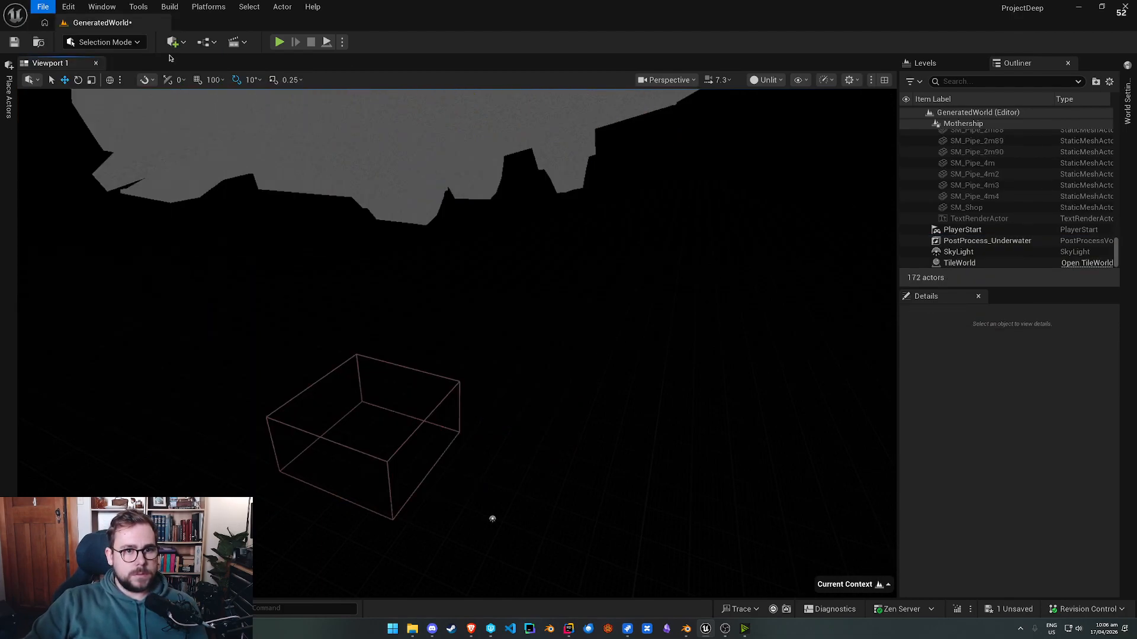
{"action": "left_click", "coordinate": [609, 395]}
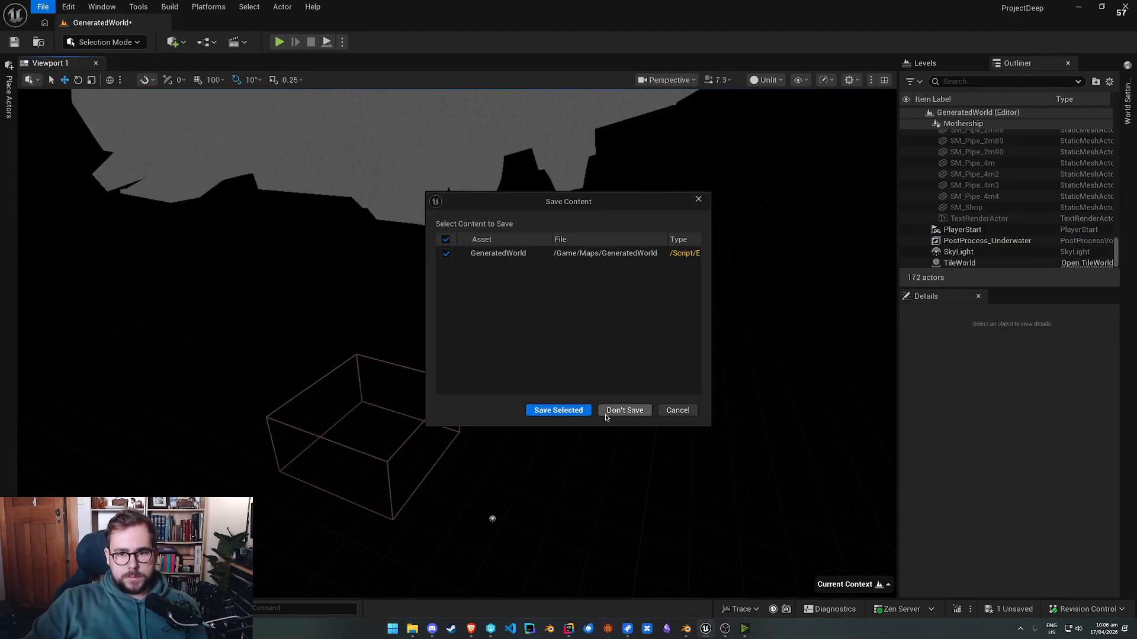
{"action": "left_click", "coordinate": [619, 407]}
Step: Delete the floor from the new level and switch the viewport to Lit shading
{"action": "right_click_drag", "start_coordinate": [578, 401], "coordinate": [579, 503]}
{"action": "left_click", "coordinate": [578, 401]}
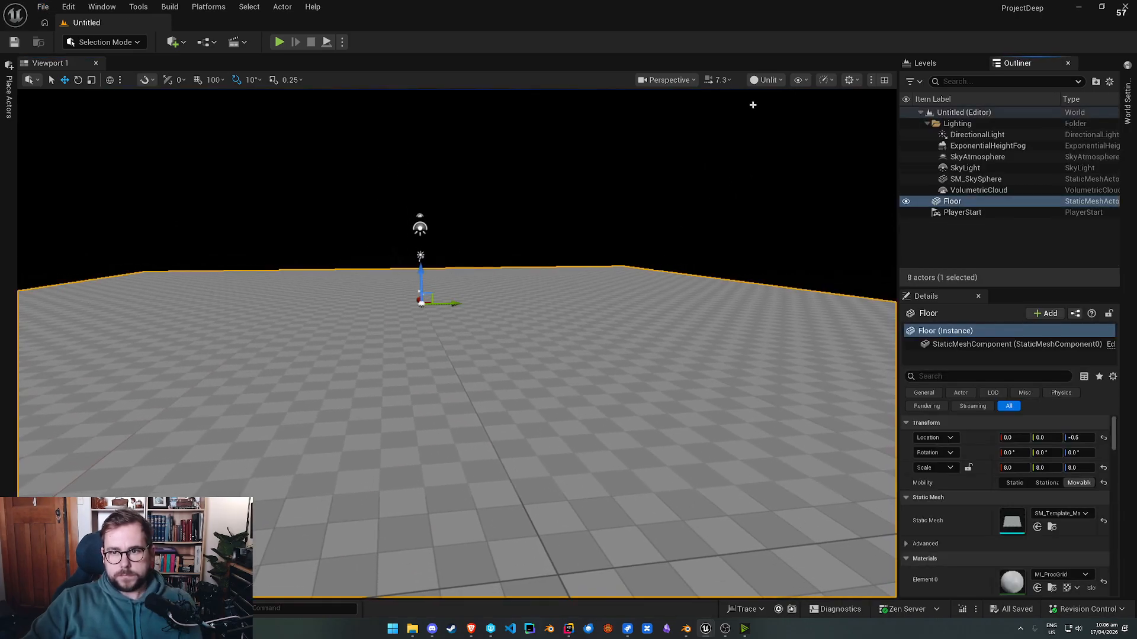
{"action": "key", "text": "Delete"}
{"action": "left_click", "coordinate": [766, 80]}
{"action": "left_click", "coordinate": [784, 128]}
Step: Place the POI_Trench level from the KelpForest folder in the new level and frame the whole tile
{"action": "key", "text": "ctrl+space"}
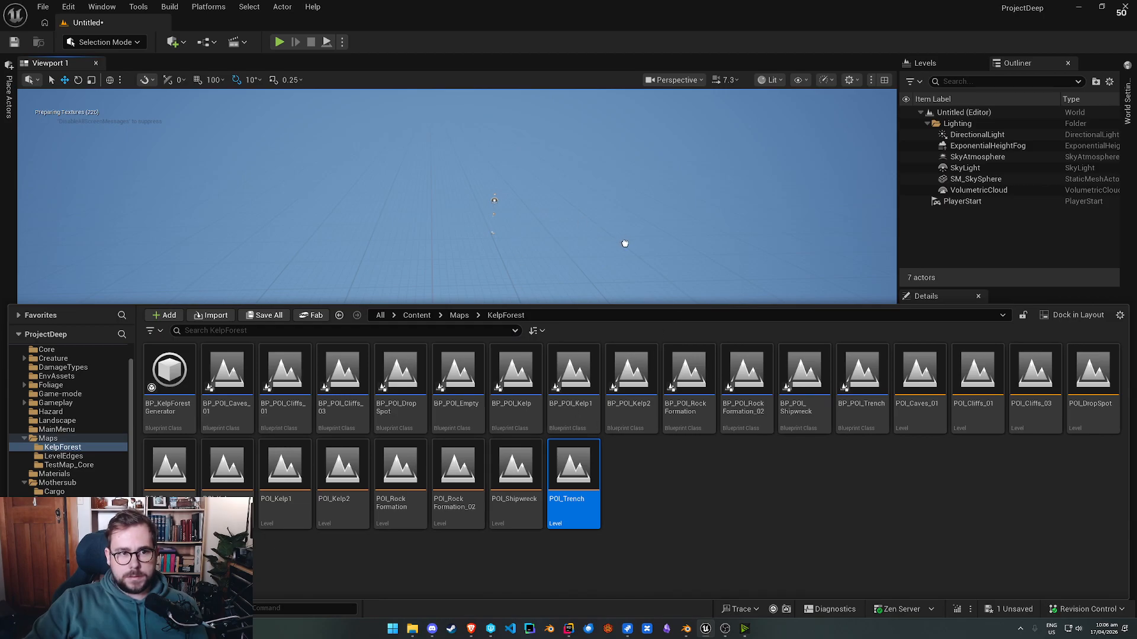
{"action": "right_click", "coordinate": [564, 223]}
{"action": "key", "text": "s"}
{"action": "right_click_drag", "start_coordinate": [461, 297], "coordinate": [503, 196]}
{"action": "right_click_drag", "start_coordinate": [336, 360], "coordinate": [360, 390]}
Step: Toggle game view and fly around the POI_Trench tile to examine its rocks, kelp and ground edges
{"action": "key", "text": "g"}
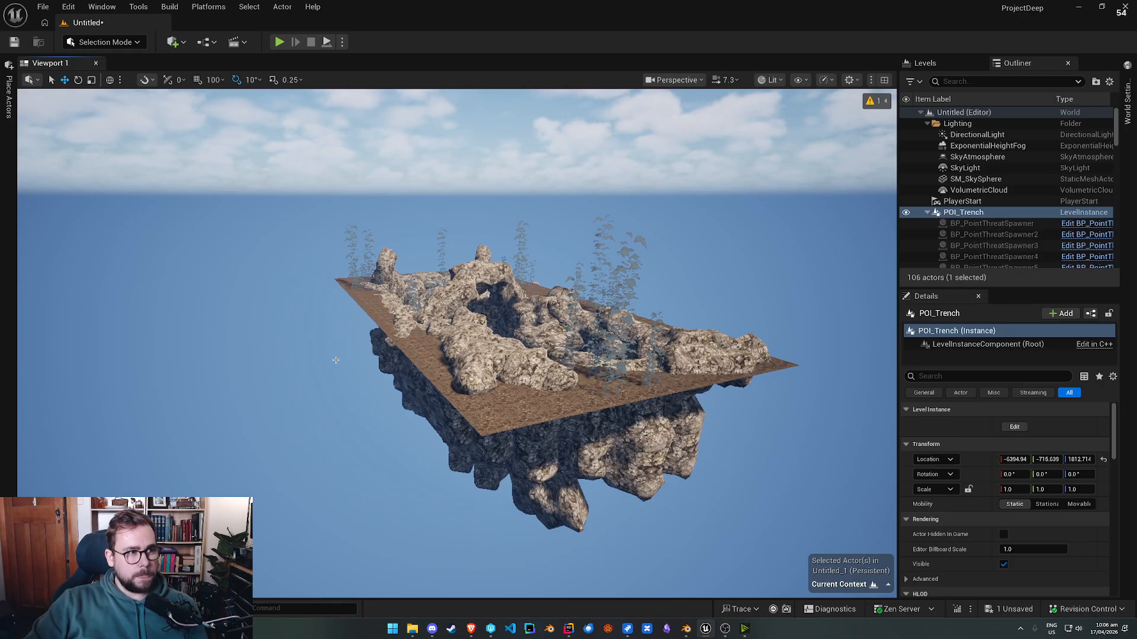
{"action": "key", "text": "g"}
{"action": "key", "text": "w"}
{"action": "right_click_drag", "start_coordinate": [519, 410], "coordinate": [562, 453]}
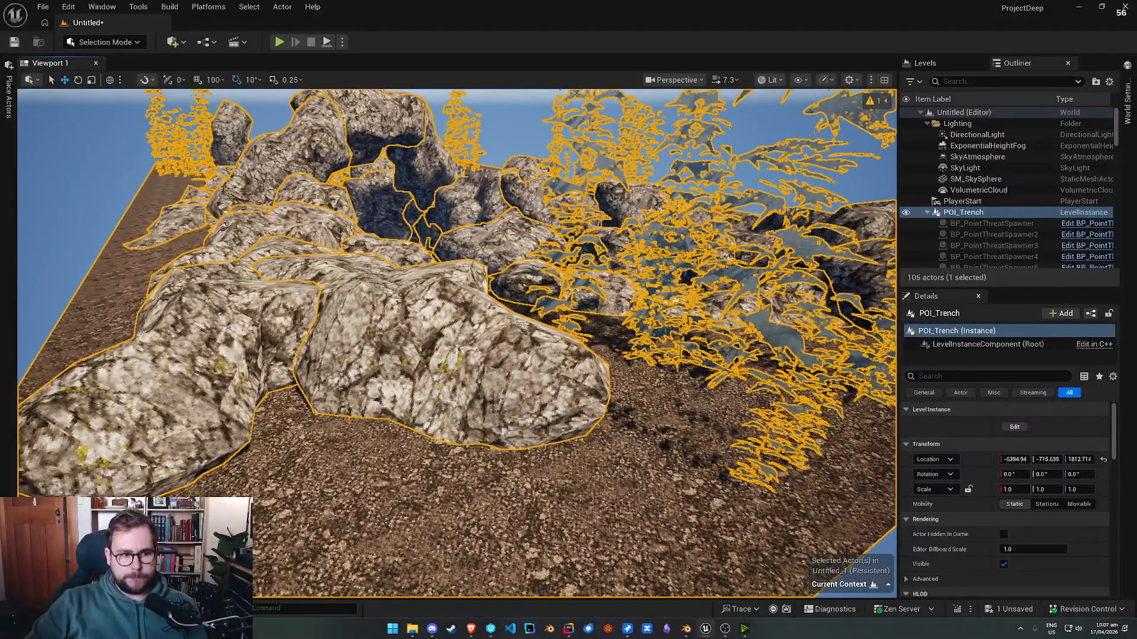
{"action": "key", "text": "Escape"}
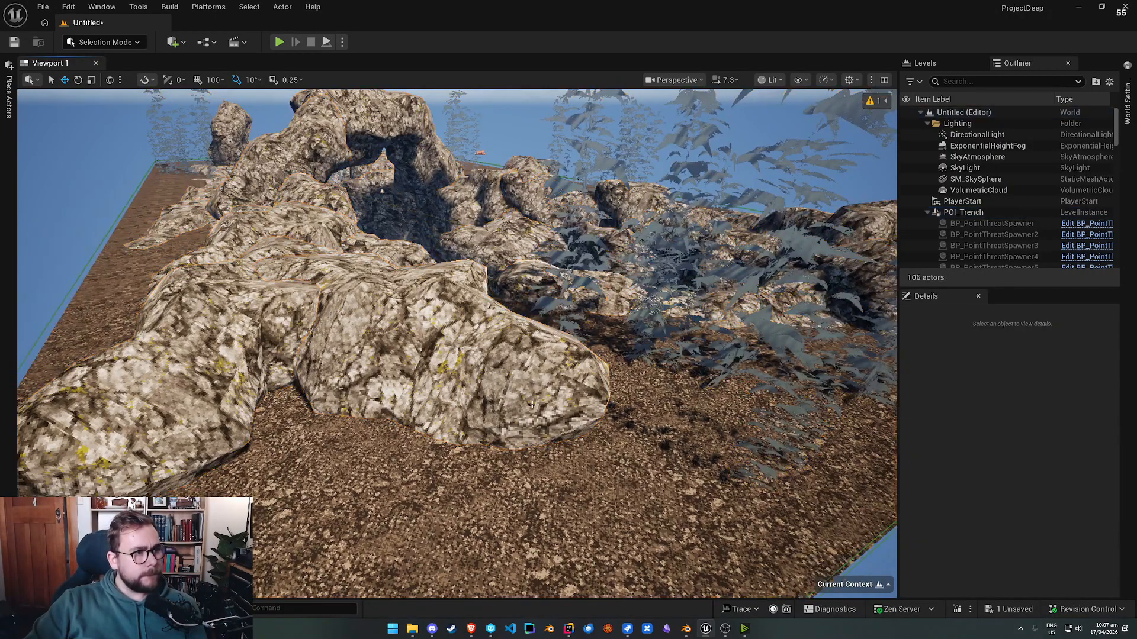
{"action": "left_click", "coordinate": [467, 404]}
{"action": "key", "text": "Escape"}
{"action": "right_click_drag", "start_coordinate": [465, 404], "coordinate": [461, 446]}
{"action": "key", "text": "s"}
{"action": "left_click", "coordinate": [463, 438]}
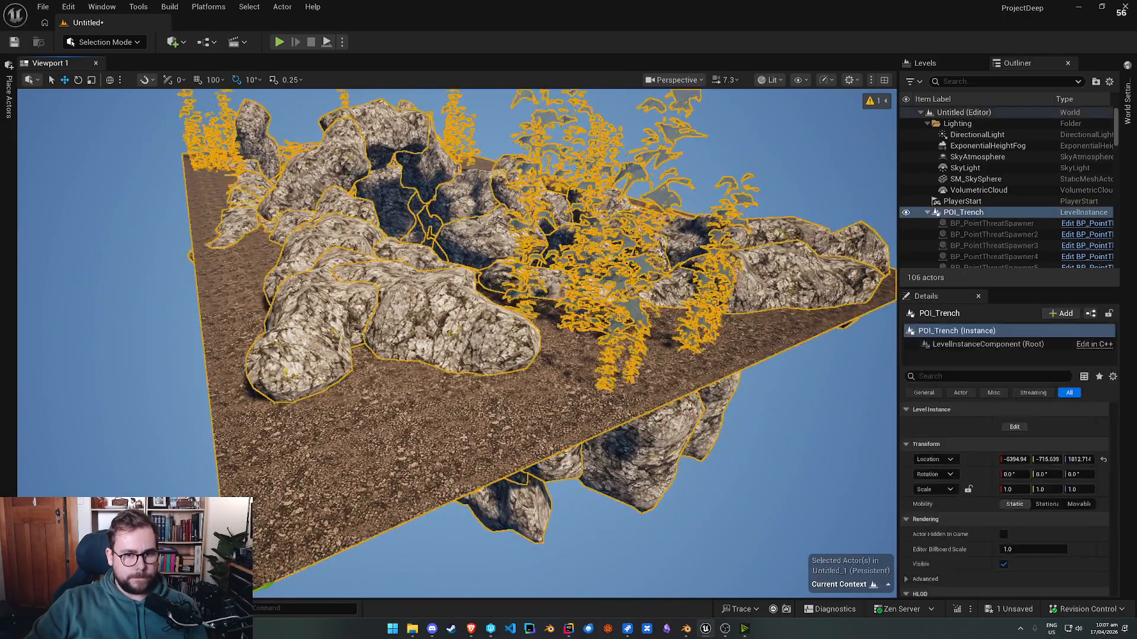
Step: Survey the POI_Trench tile from above, toggling game view, to examine its rock layout and overall footprint
{"action": "key", "text": "w"}
{"action": "right_click_drag", "start_coordinate": [463, 437], "coordinate": [607, 426]}
{"action": "scroll", "coordinate": [607, 320], "scroll_direction": "down", "scroll_amount": 2}
{"action": "key", "text": "g"}
{"action": "key", "text": "s"}
{"action": "key", "text": "w"}
{"action": "key", "text": "f"}
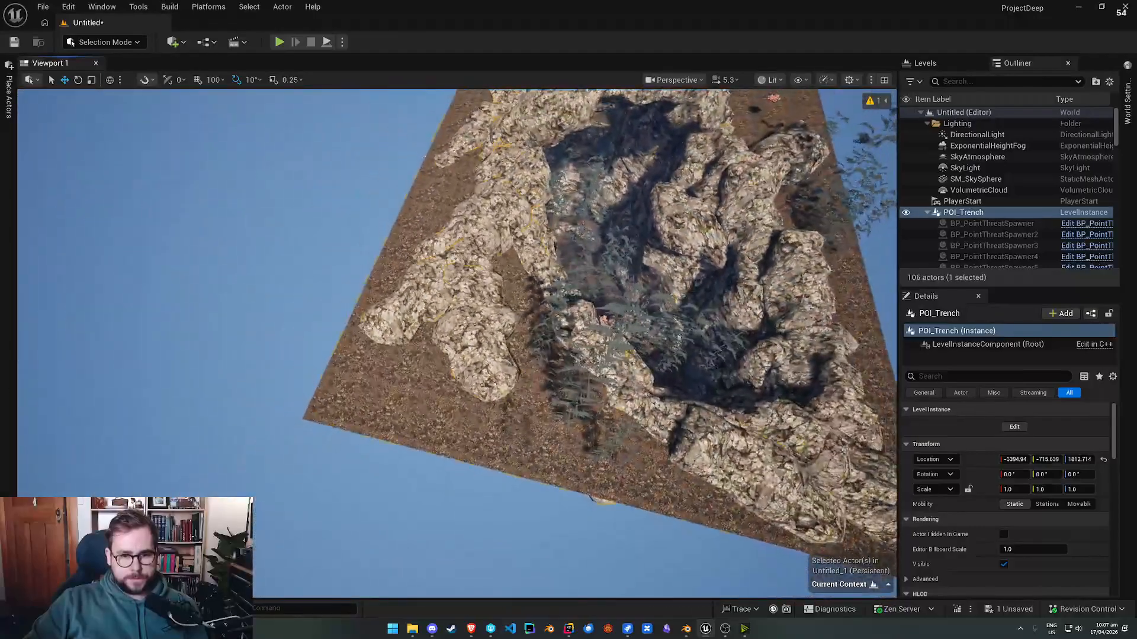
{"action": "key", "text": "g"}
{"action": "right_click_drag", "start_coordinate": [342, 456], "coordinate": [342, 459]}
{"action": "key", "text": "a"}
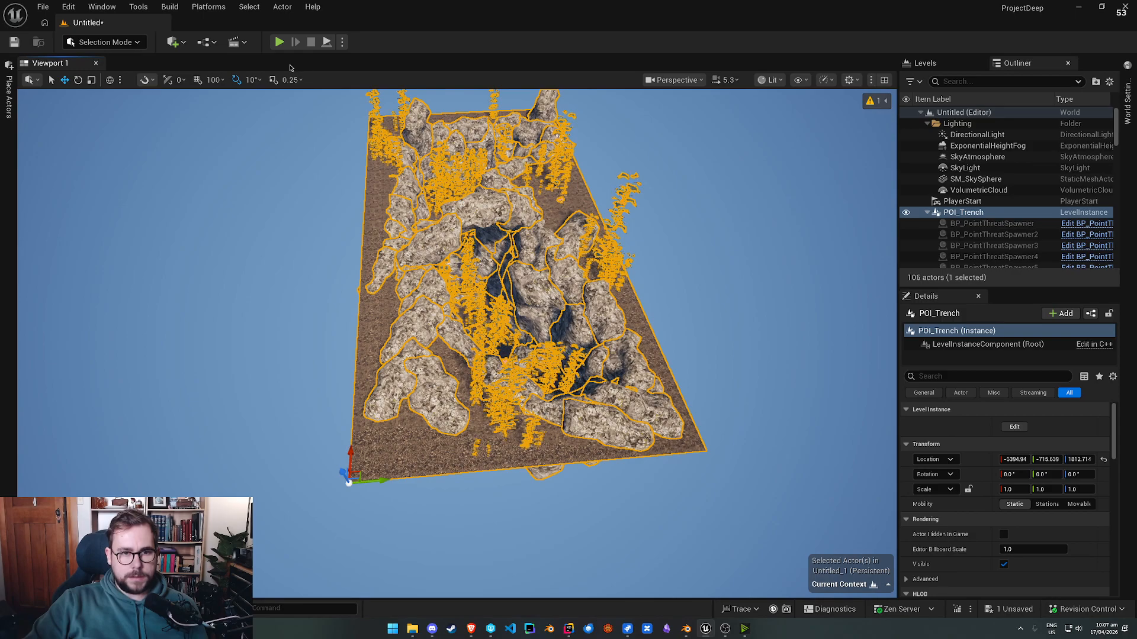
{"action": "key", "text": "s"}
{"action": "right_click_drag", "start_coordinate": [419, 337], "coordinate": [477, 308]}
Step: Place the POI_Caves_01 level from the KelpForest folder and reset its location to the origin
{"action": "key", "text": "ctrl+space"}
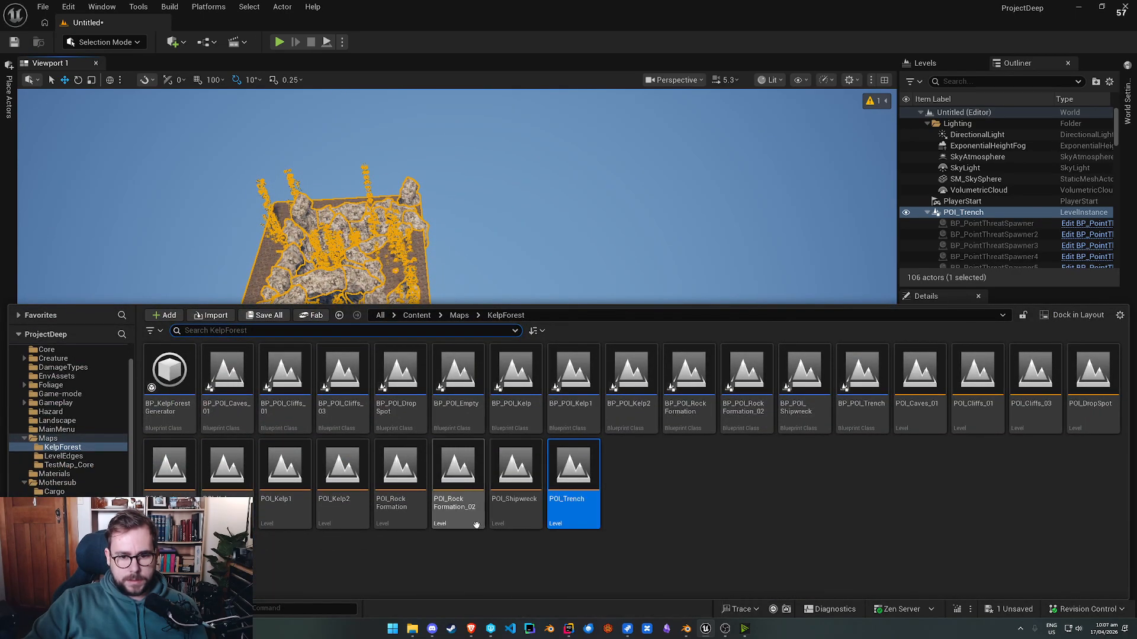
{"action": "left_click", "coordinate": [919, 390]}
{"action": "key", "text": "ctrl+space"}
{"action": "left_click_drag", "start_coordinate": [598, 289], "coordinate": [598, 291]}
{"action": "right_click_drag", "start_coordinate": [588, 316], "coordinate": [547, 313]}
{"action": "key", "text": "s"}
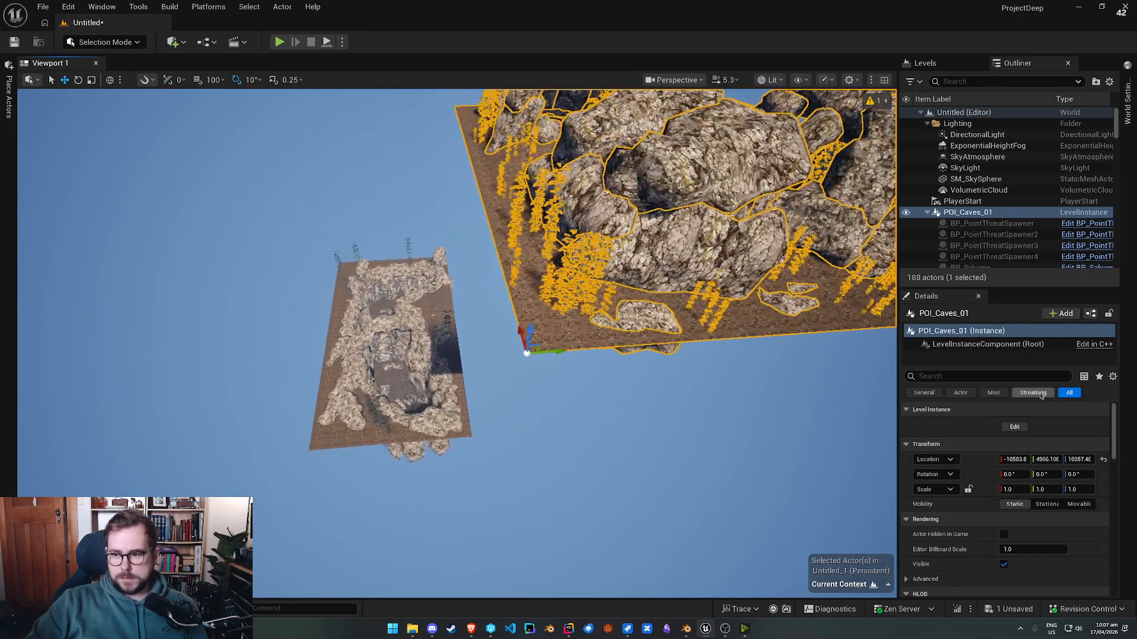
{"action": "left_click", "coordinate": [1104, 459]}
{"action": "scroll", "coordinate": [531, 359], "scroll_direction": "up", "scroll_amount": 10}
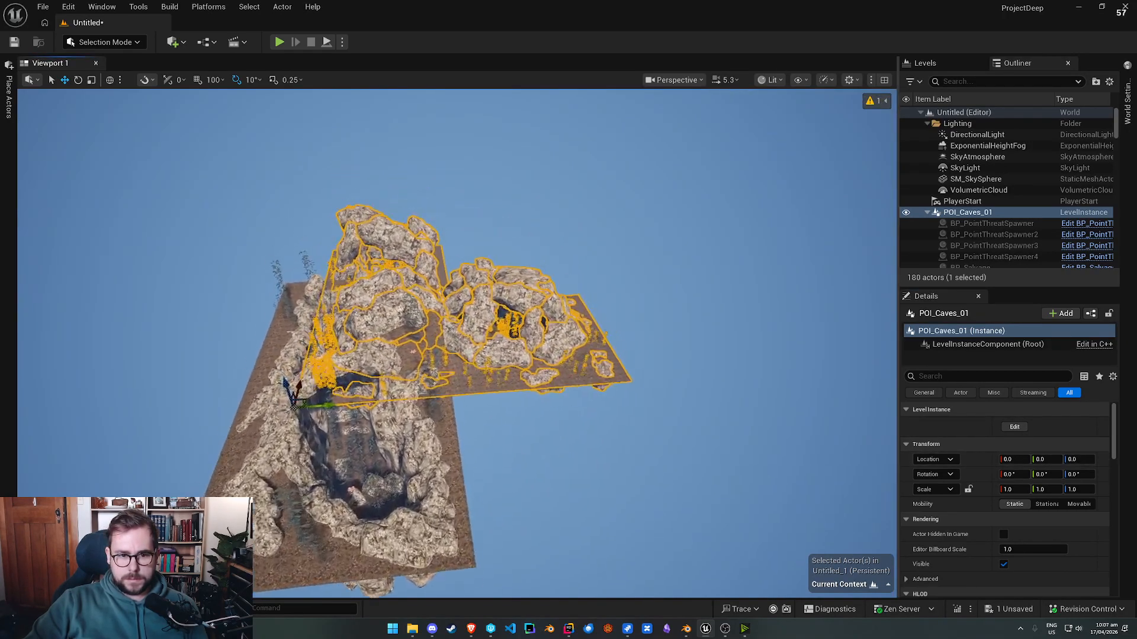
Step: Reset POI_Trench's location to the origin and move it along Y to sit against the edge of POI_Caves_01
{"action": "left_click", "coordinate": [510, 411]}
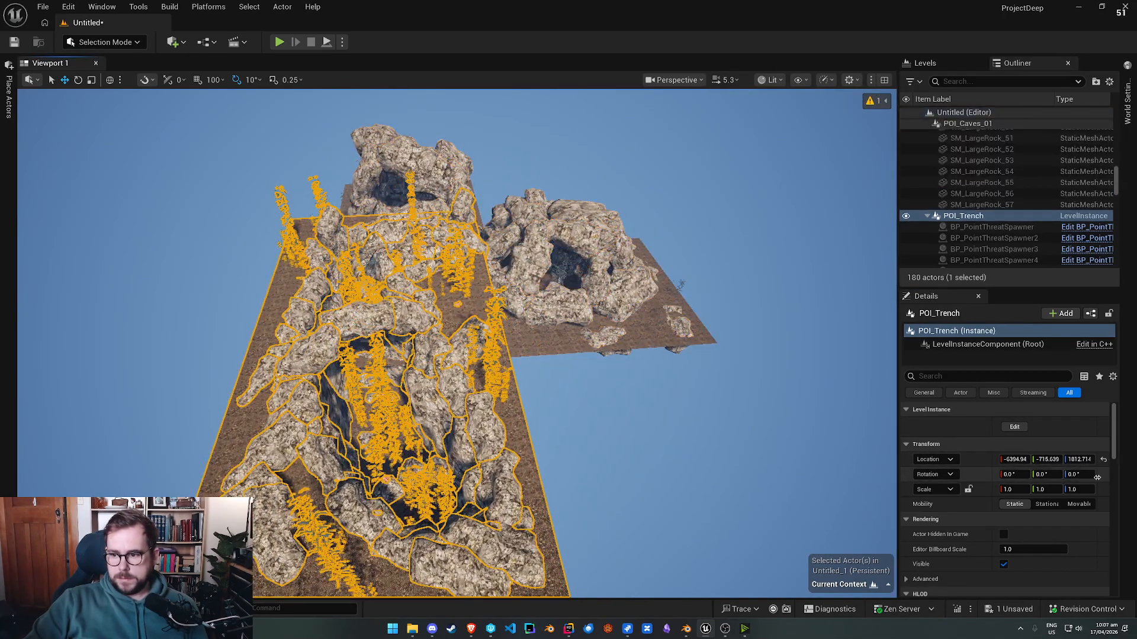
{"action": "left_click", "coordinate": [1104, 460]}
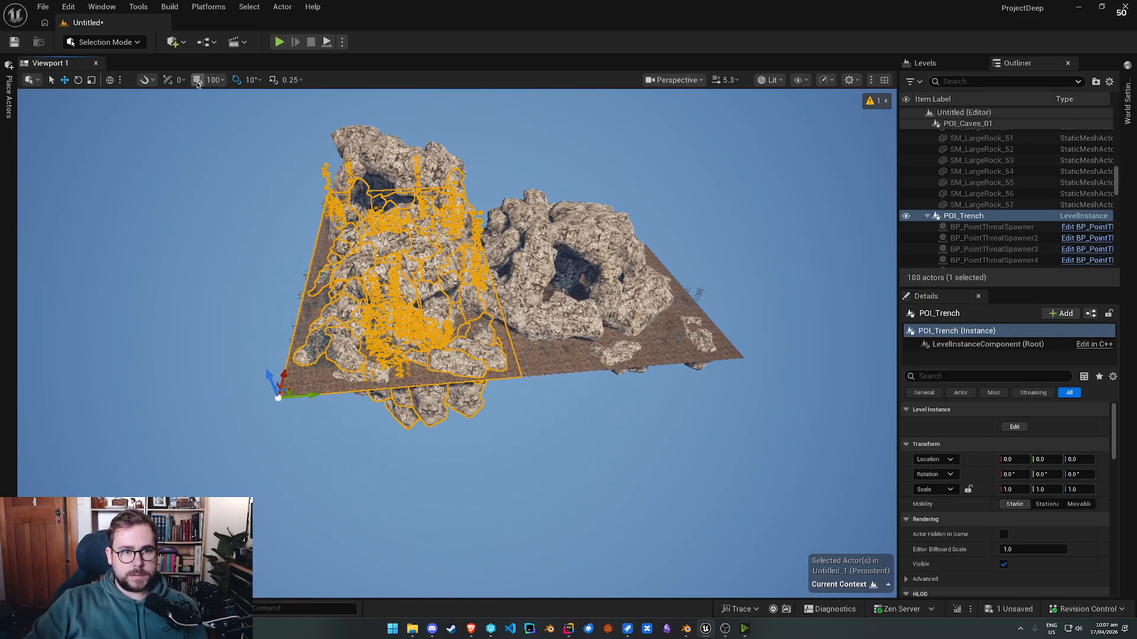
{"action": "left_click", "coordinate": [214, 80]}
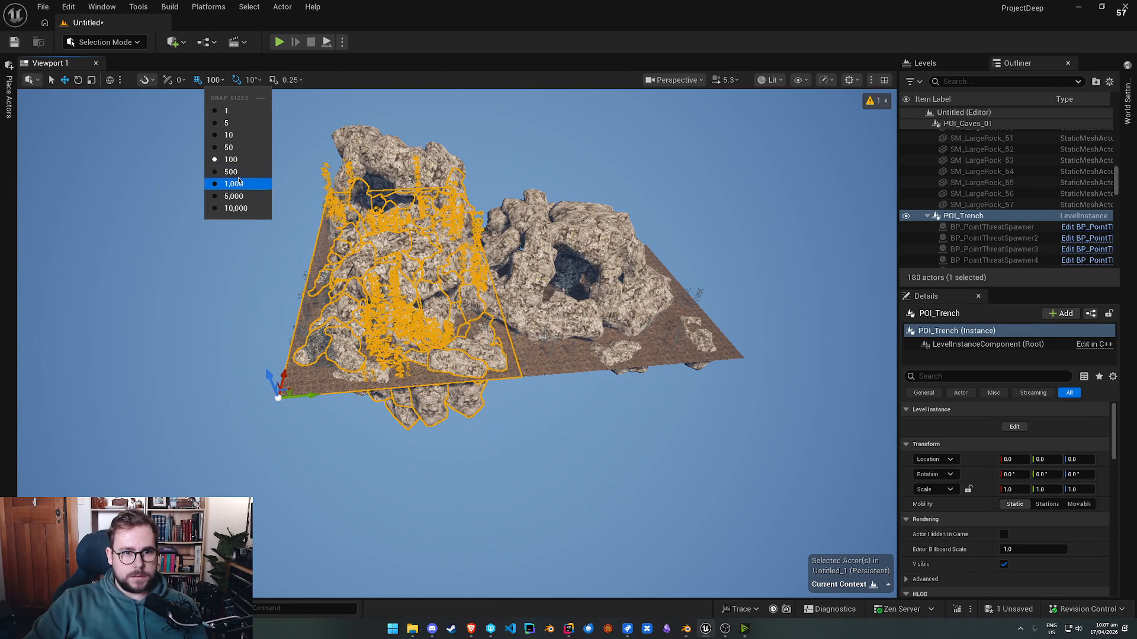
{"action": "left_click_drag", "start_coordinate": [310, 393], "coordinate": [54, 417]}
{"action": "right_click_drag", "start_coordinate": [290, 394], "coordinate": [276, 393]}
{"action": "mouse_move", "coordinate": [249, 387]}
{"action": "left_mouse_down"}
{"action": "mouse_move", "coordinate": [221, 385]}
{"action": "mouse_move", "coordinate": [246, 387]}
{"action": "left_mouse_up"}
Step: Examine the POI_Caves_01 tile's rock arches and ground edges with game view toggled
{"action": "right_click_drag", "start_coordinate": [371, 436], "coordinate": [409, 391]}
{"action": "left_click", "coordinate": [372, 436]}
{"action": "left_click", "coordinate": [403, 443]}
{"action": "right_click_drag", "start_coordinate": [403, 443], "coordinate": [444, 385]}
{"action": "key", "text": "g"}
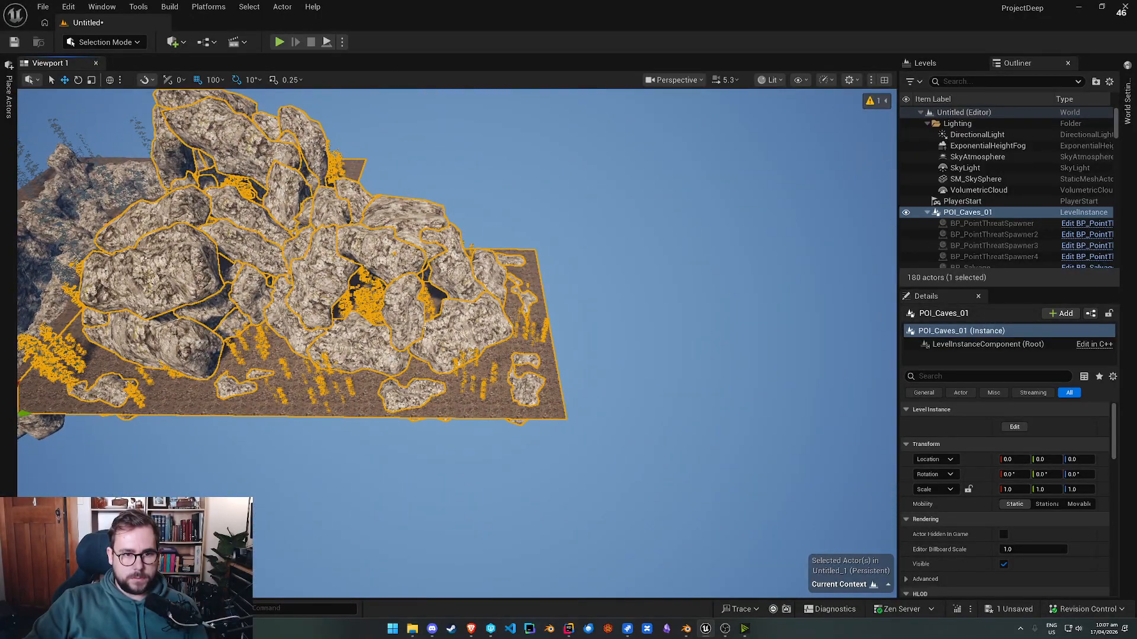
{"action": "right_click_drag", "start_coordinate": [425, 326], "coordinate": [450, 320]}
{"action": "left_click", "coordinate": [403, 464]}
{"action": "right_click_drag", "start_coordinate": [403, 465], "coordinate": [385, 473]}
Step: Place the POI_Cliffs_01 level from the KelpForest folder and reset its location to the origin
{"action": "key", "text": "ctrl+space"}
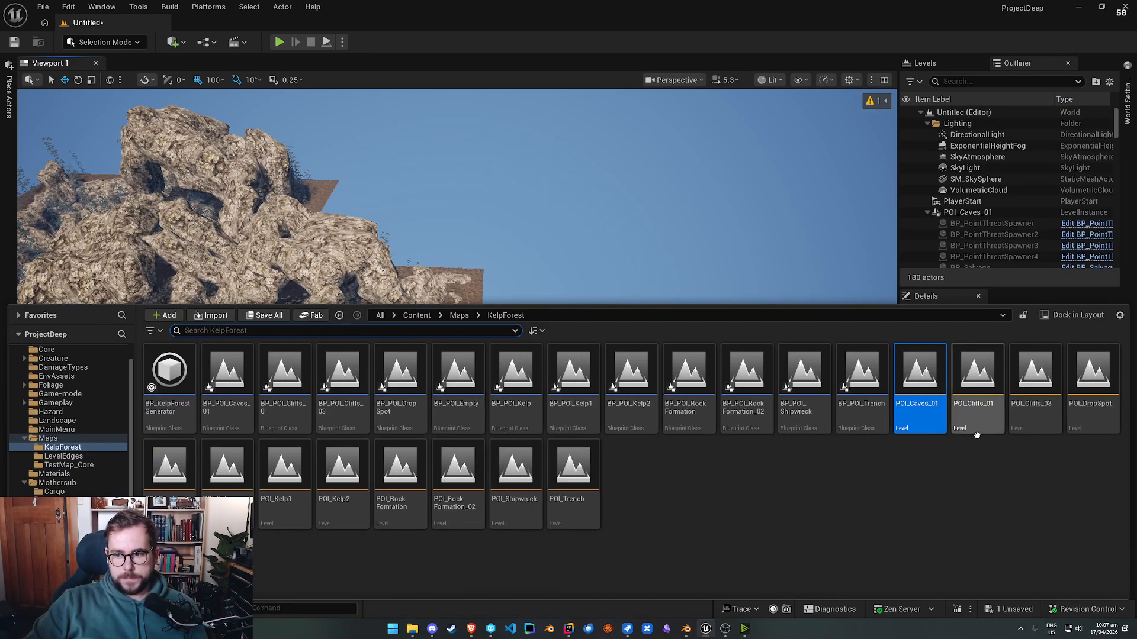
{"action": "left_click_drag", "start_coordinate": [983, 423], "coordinate": [601, 245]}
{"action": "left_click", "coordinate": [627, 335]}
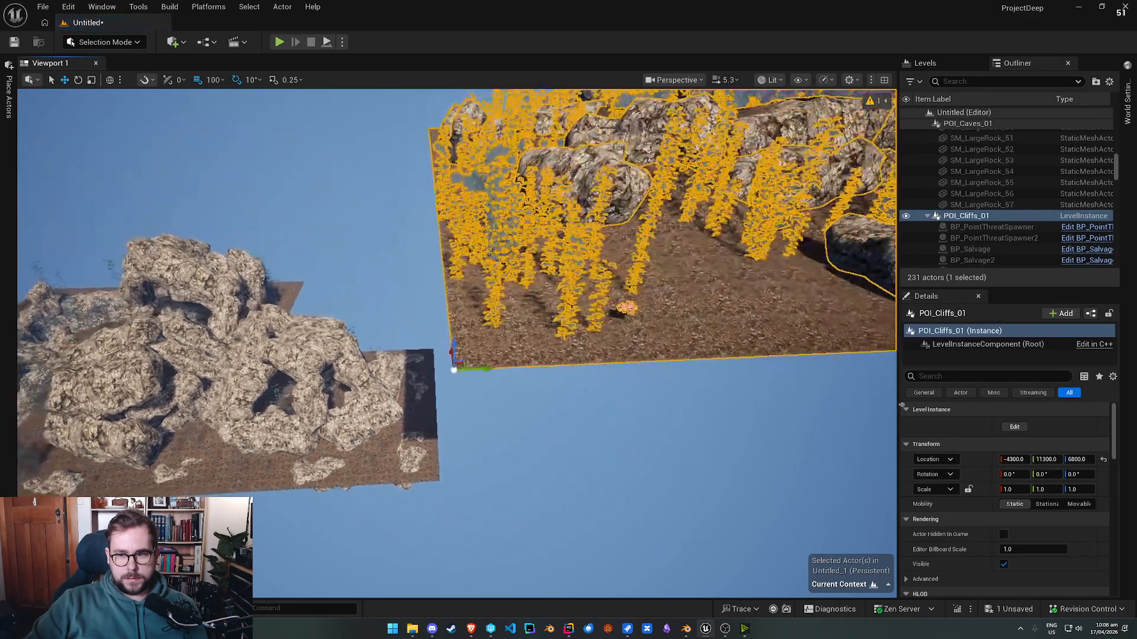
{"action": "left_click", "coordinate": [1103, 462]}
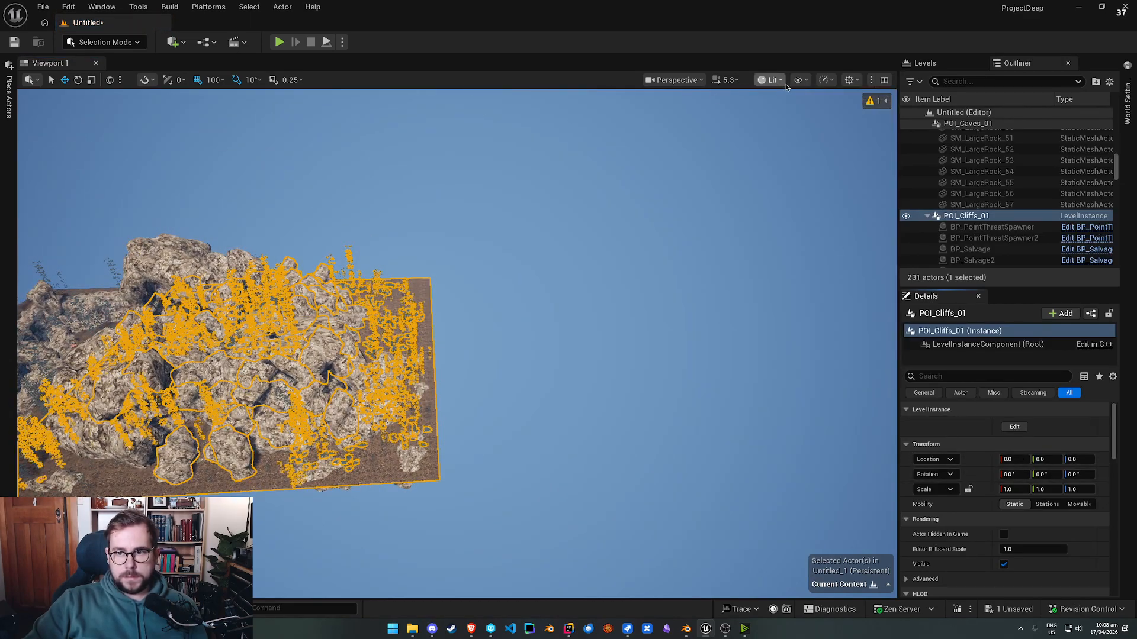
Step: Set the grid snap size to 1,000 and move POI_Cliffs_01 along Y to 12000
{"action": "left_click", "coordinate": [215, 80]}
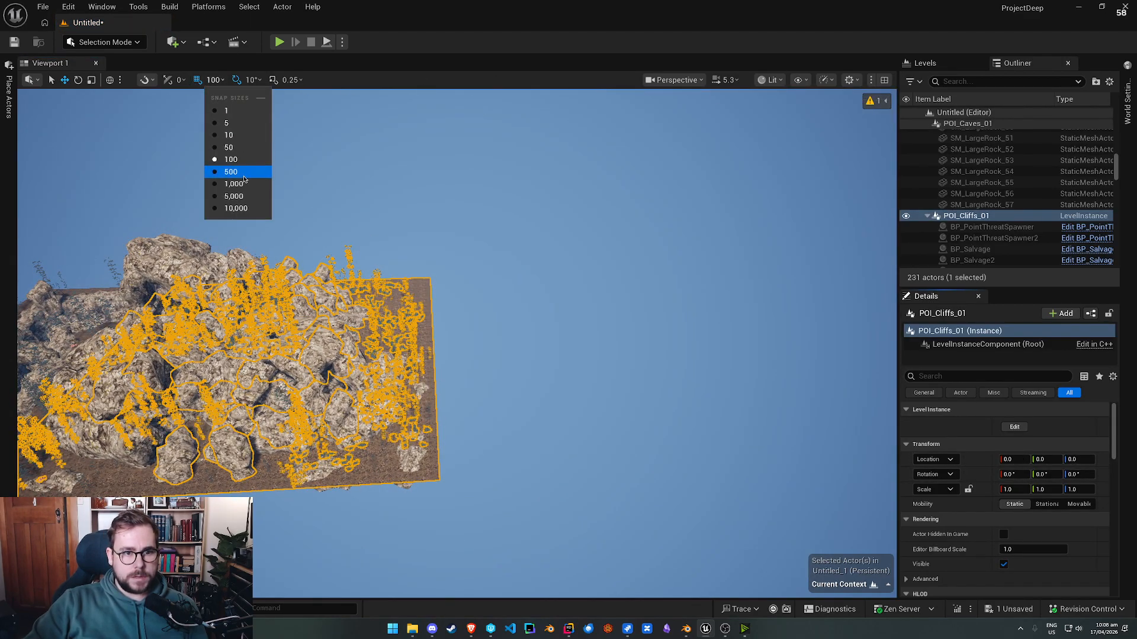
{"action": "left_click", "coordinate": [249, 188]}
{"action": "right_click_drag", "start_coordinate": [215, 428], "coordinate": [142, 428]}
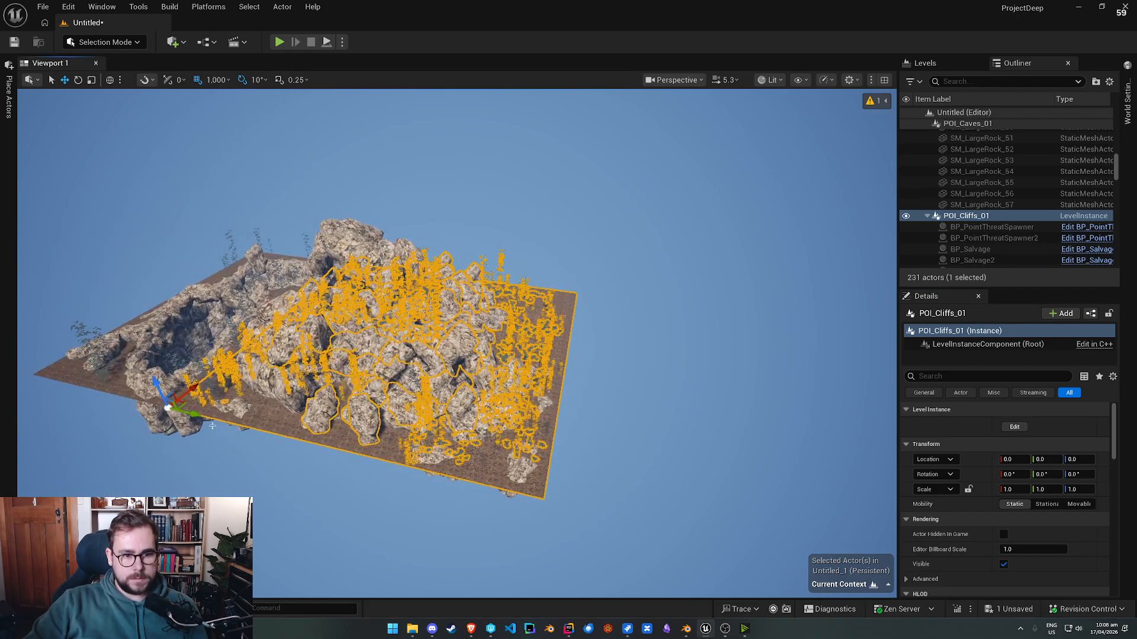
{"action": "left_click_drag", "start_coordinate": [195, 415], "coordinate": [617, 496]}
{"action": "right_click_drag", "start_coordinate": [585, 499], "coordinate": [634, 489]}
Step: Set the grid snap size to 500 and move POI_Cliffs_01 along Y to 11500
{"action": "left_click", "coordinate": [215, 79]}
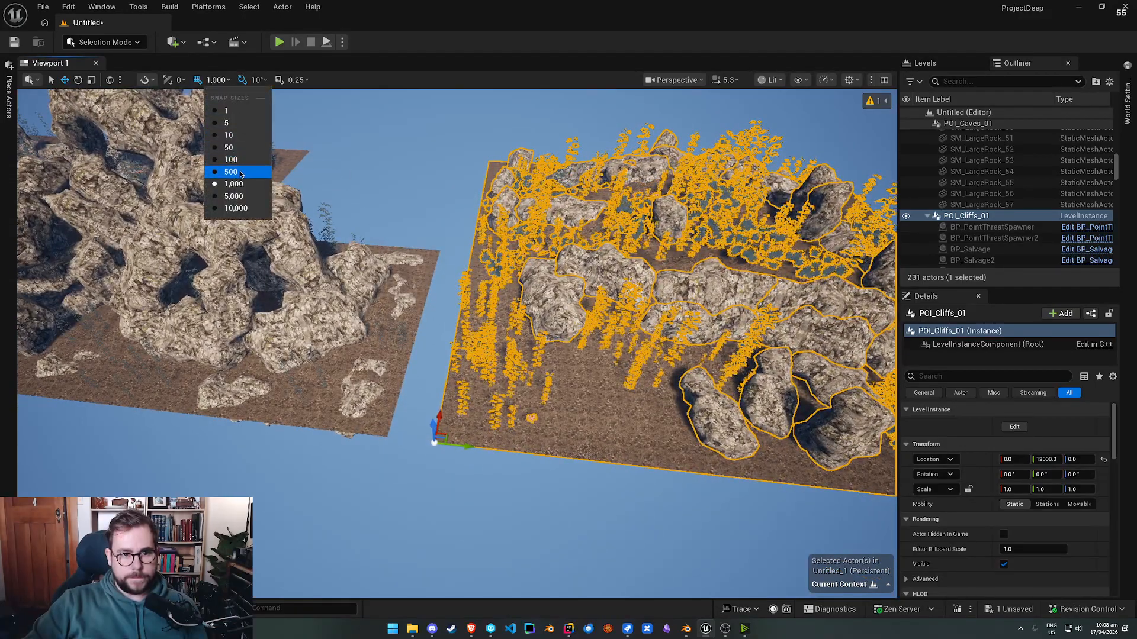
{"action": "left_click", "coordinate": [230, 171]}
{"action": "mouse_move", "coordinate": [450, 441]}
{"action": "left_mouse_down"}
{"action": "mouse_move", "coordinate": [414, 441]}
{"action": "mouse_move", "coordinate": [436, 444]}
{"action": "left_mouse_up"}
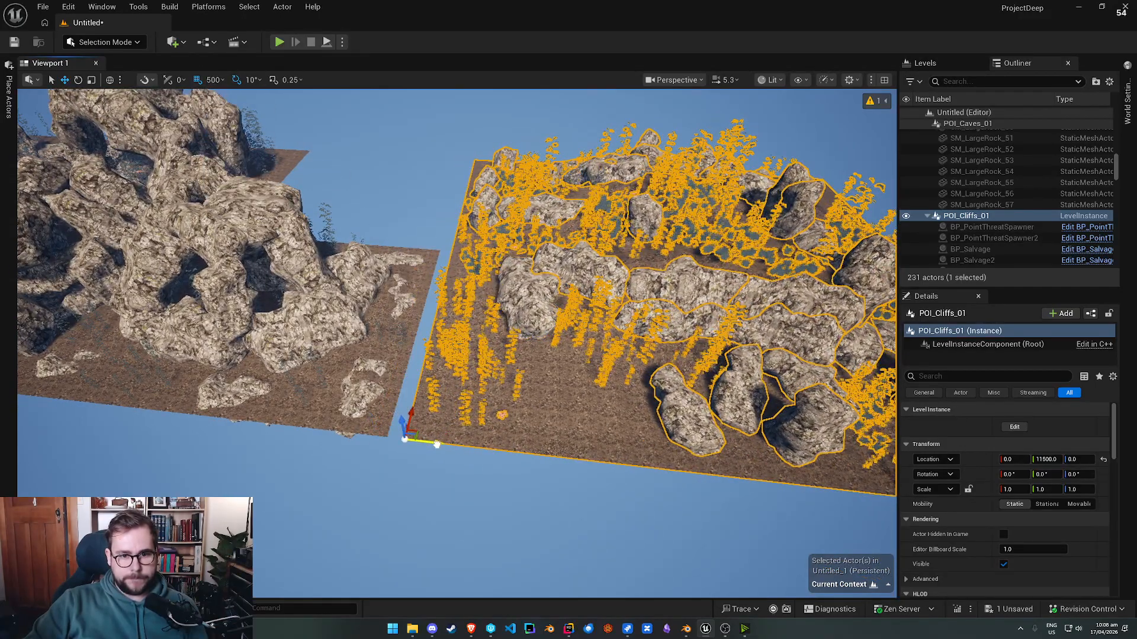
{"action": "right_click_drag", "start_coordinate": [441, 446], "coordinate": [403, 383]}
Step: Try shifting POI_Caves_01 along Y to 1000 and return it to 0, with POI_Cliffs_01 moved clear of it
{"action": "left_click_drag", "start_coordinate": [595, 399], "coordinate": [663, 400]}
{"action": "left_click", "coordinate": [542, 398]}
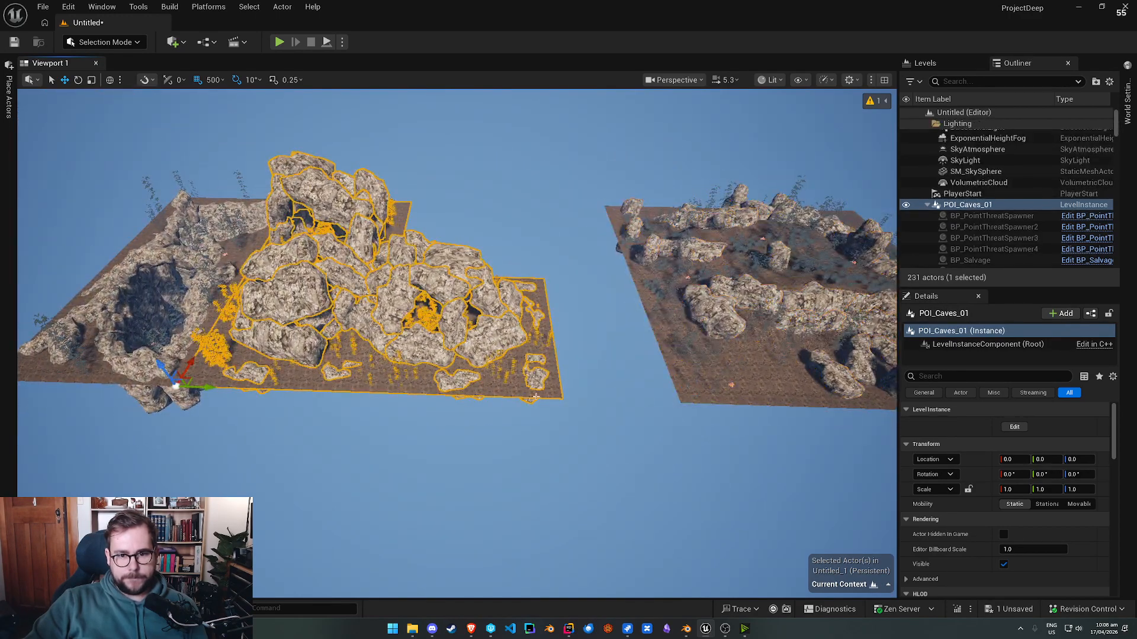
{"action": "left_click_drag", "start_coordinate": [227, 380], "coordinate": [296, 381]}
{"action": "scroll", "coordinate": [296, 380], "scroll_direction": "down", "scroll_amount": 3}
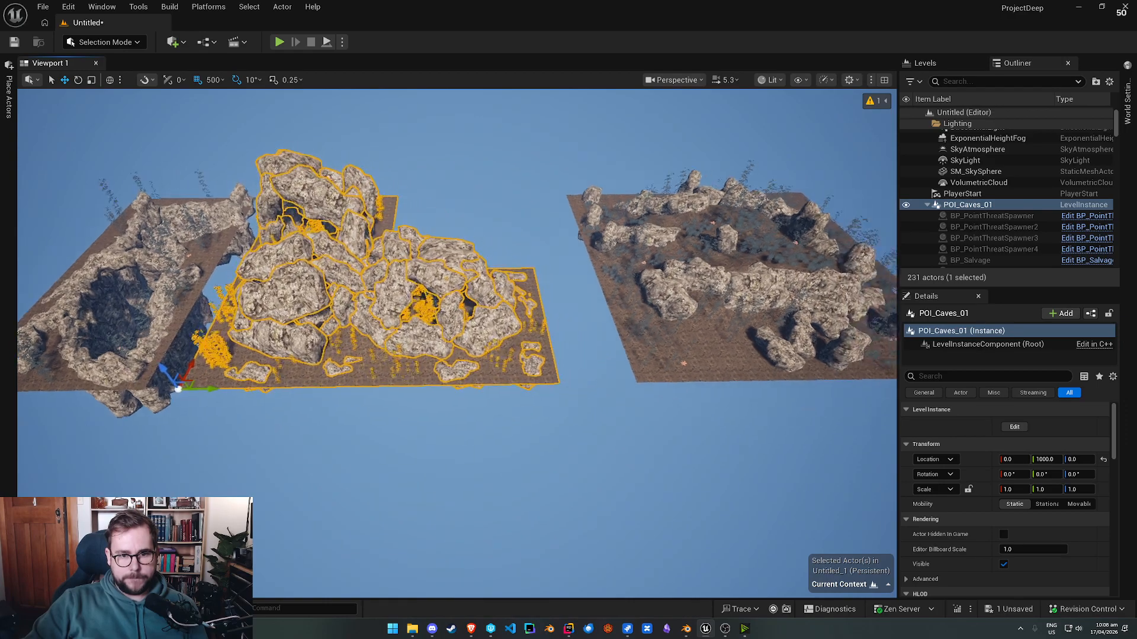
{"action": "right_click_drag", "start_coordinate": [296, 380], "coordinate": [320, 381]}
{"action": "left_click_drag", "start_coordinate": [360, 375], "coordinate": [336, 375]}
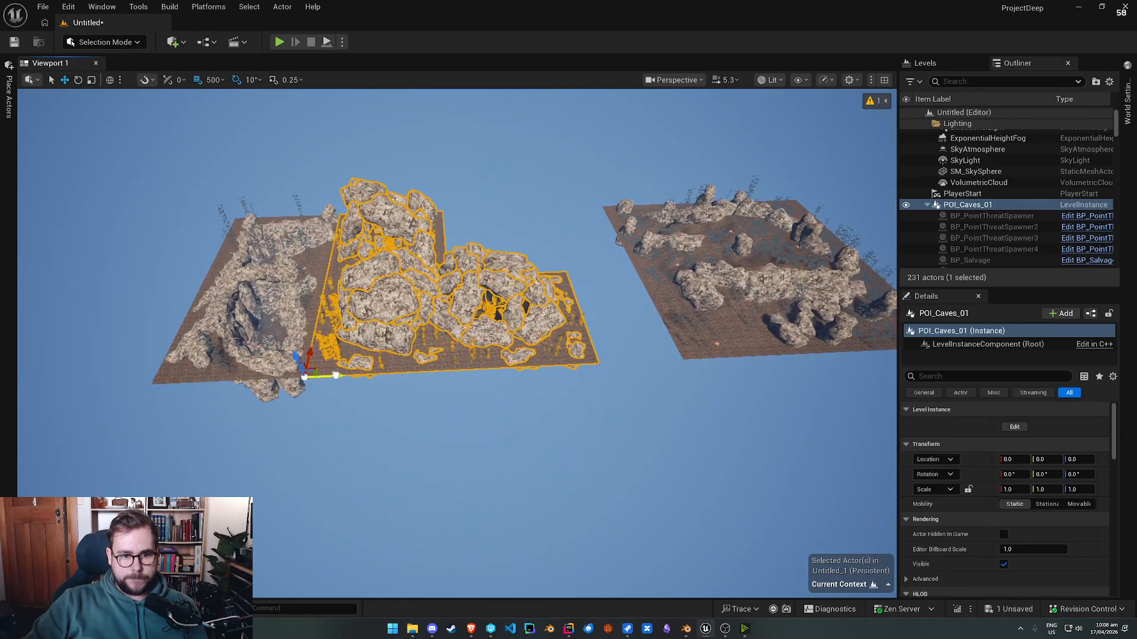
Step: Set the grid snap size to 100 and move POI_Cliffs_01 along Y to 11200, flush with POI_Caves_01
{"action": "left_click", "coordinate": [212, 80]}
{"action": "left_click", "coordinate": [243, 161]}
{"action": "left_click", "coordinate": [712, 335]}
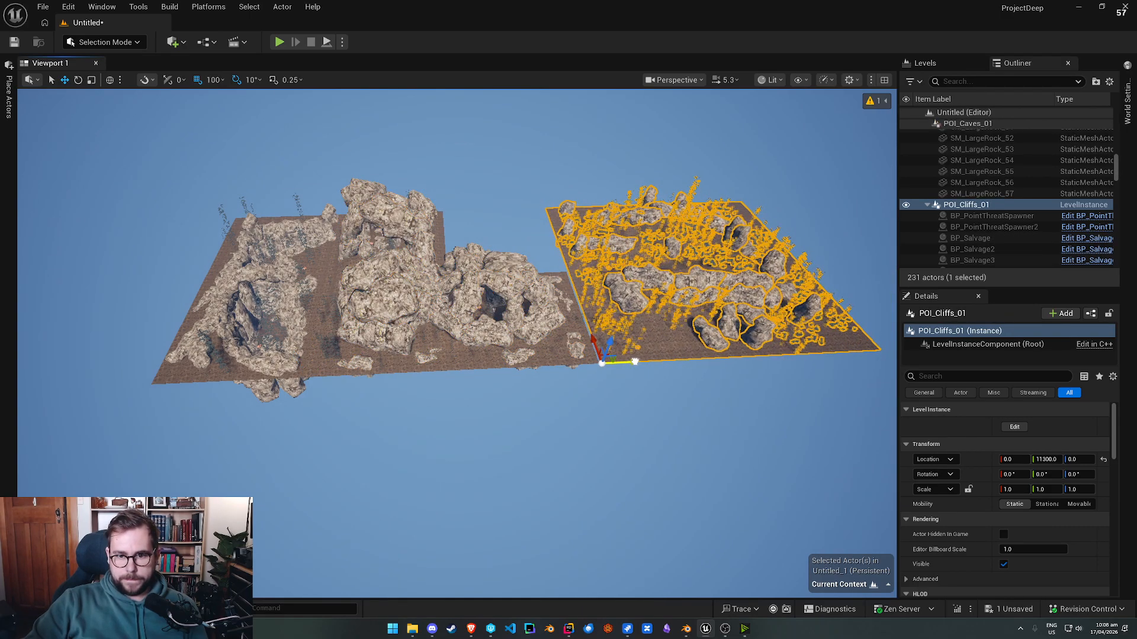
{"action": "right_click_drag", "start_coordinate": [610, 381], "coordinate": [545, 380]}
{"action": "left_click", "coordinate": [611, 380]}
{"action": "left_click", "coordinate": [610, 381]}
{"action": "mouse_move", "coordinate": [513, 478]}
{"action": "left_mouse_down"}
{"action": "mouse_move", "coordinate": [541, 480]}
{"action": "mouse_move", "coordinate": [522, 481]}
{"action": "left_mouse_up"}
Step: Place the POI_Cliffs_03 level from the KelpForest folder and reset its location to the origin
{"action": "key", "text": "s"}
{"action": "right_click_drag", "start_coordinate": [448, 446], "coordinate": [509, 438]}
{"action": "key", "text": "s"}
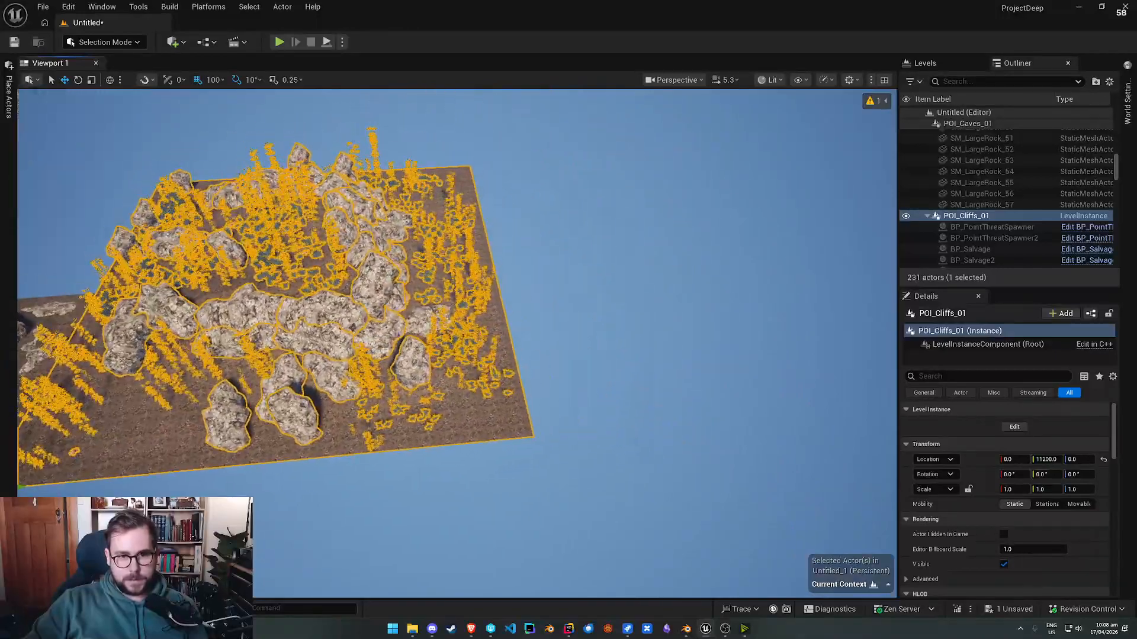
{"action": "key", "text": "ctrl+space"}
{"action": "left_click_drag", "start_coordinate": [1029, 410], "coordinate": [579, 240]}
{"action": "key", "text": "d"}
{"action": "right_click_drag", "start_coordinate": [579, 239], "coordinate": [660, 216]}
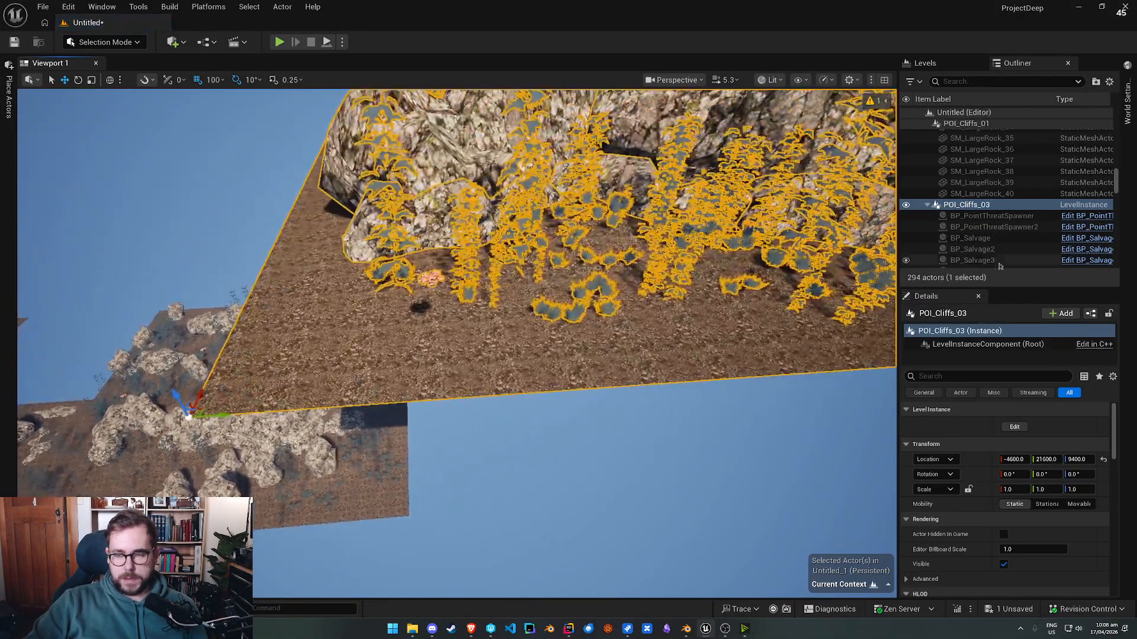
{"action": "left_click", "coordinate": [1103, 459]}
Step: Move POI_Cliffs_03 along Y until it sits against the far edge of POI_Cliffs_01
{"action": "right_click_drag", "start_coordinate": [414, 408], "coordinate": [388, 408]}
{"action": "right_click_drag", "start_coordinate": [53, 345], "coordinate": [25, 345]}
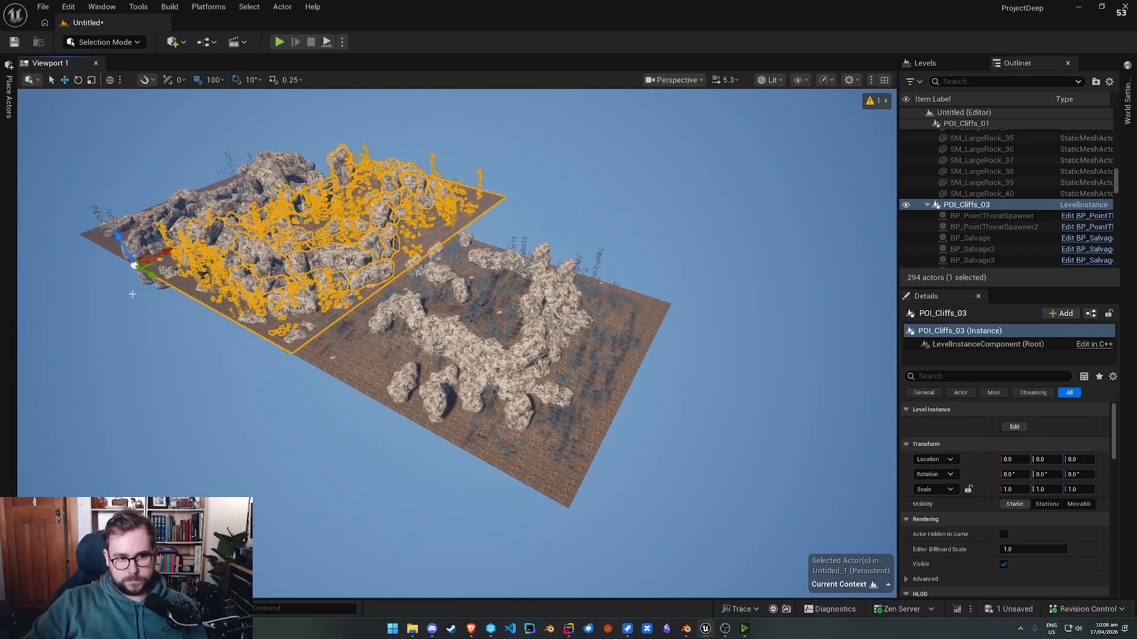
{"action": "left_click_drag", "start_coordinate": [155, 279], "coordinate": [664, 481]}
{"action": "right_click_drag", "start_coordinate": [663, 481], "coordinate": [763, 478]}
{"action": "right_click_drag", "start_coordinate": [602, 415], "coordinate": [574, 327]}
Step: Place the POI_Empty level, reset its location and move it along Y to the far edge of POI_Cliffs_03
{"action": "key", "text": "ctrl+space"}
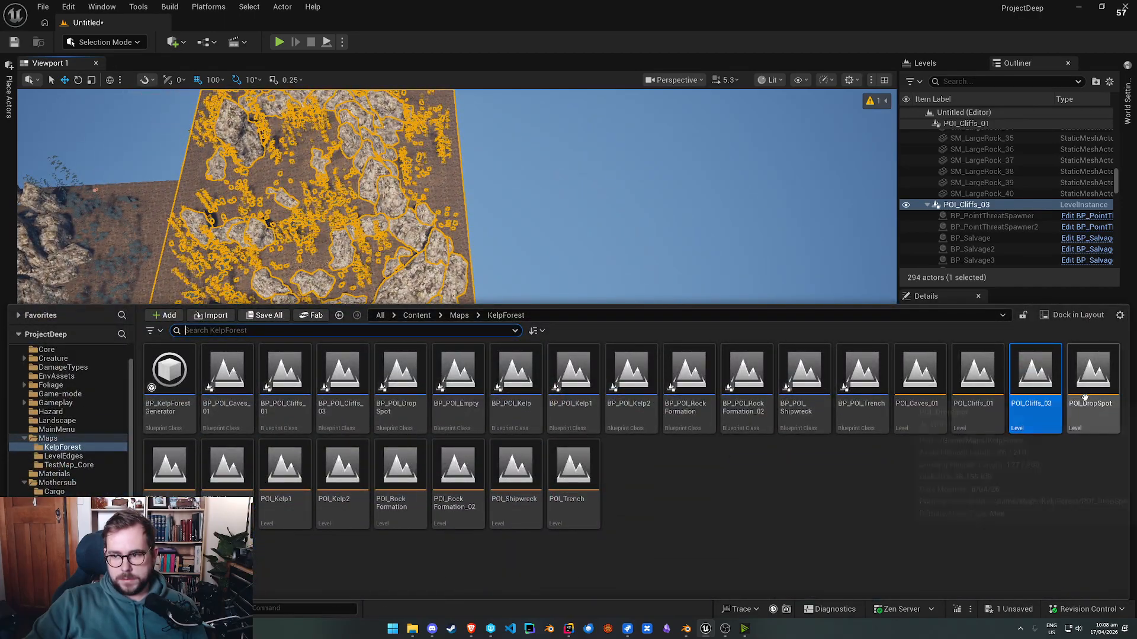
{"action": "left_click_drag", "start_coordinate": [442, 232], "coordinate": [442, 232]}
{"action": "right_click_drag", "start_coordinate": [441, 232], "coordinate": [402, 232]}
{"action": "left_click", "coordinate": [1100, 457]}
{"action": "right_click_drag", "start_coordinate": [100, 312], "coordinate": [100, 356]}
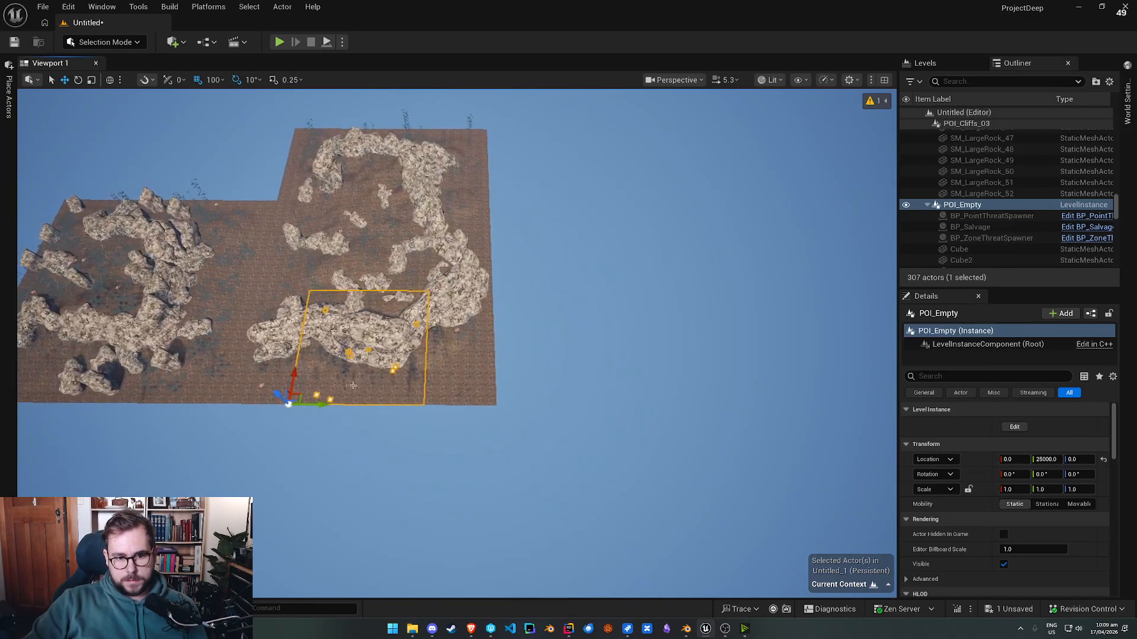
{"action": "left_click_drag", "start_coordinate": [335, 405], "coordinate": [538, 409]}
{"action": "mouse_move", "coordinate": [531, 408]}
{"action": "right_mouse_down"}
{"action": "mouse_move", "coordinate": [556, 403]}
{"action": "mouse_move", "coordinate": [551, 414]}
{"action": "right_mouse_up"}
Step: Place the POI_Kelp level, reset its location and move it along Y to 39300 beside POI_Empty
{"action": "key", "text": "ctrl+space"}
{"action": "left_click_drag", "start_coordinate": [236, 474], "coordinate": [488, 225]}
{"action": "left_click", "coordinate": [1096, 459]}
{"action": "right_click_drag", "start_coordinate": [829, 455], "coordinate": [430, 330]}
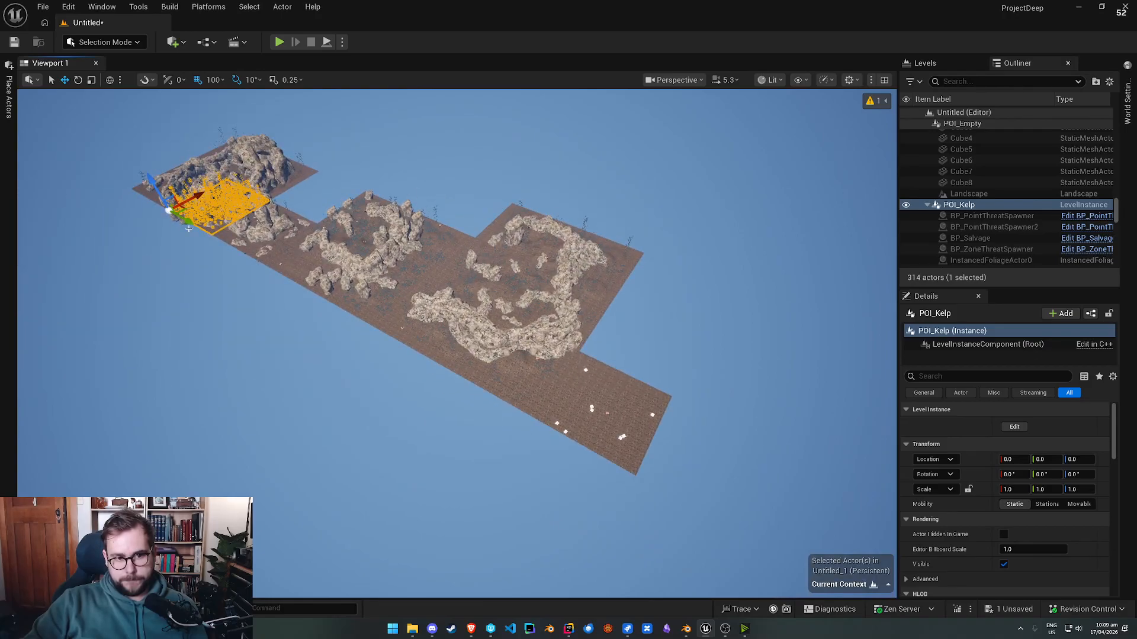
{"action": "left_click_drag", "start_coordinate": [186, 222], "coordinate": [716, 447]}
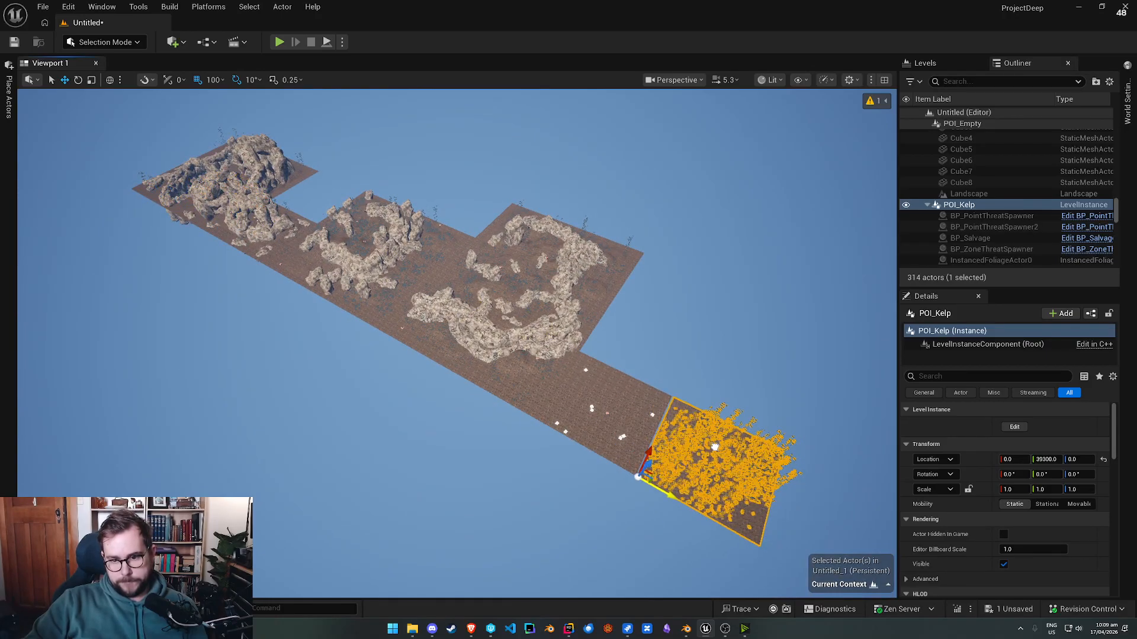
{"action": "right_click_drag", "start_coordinate": [715, 447], "coordinate": [888, 438]}
Step: Place the POI_Kelp1 level, reset its location and move it along Y to the far edge of POI_Kelp
{"action": "key", "text": "ctrl+space"}
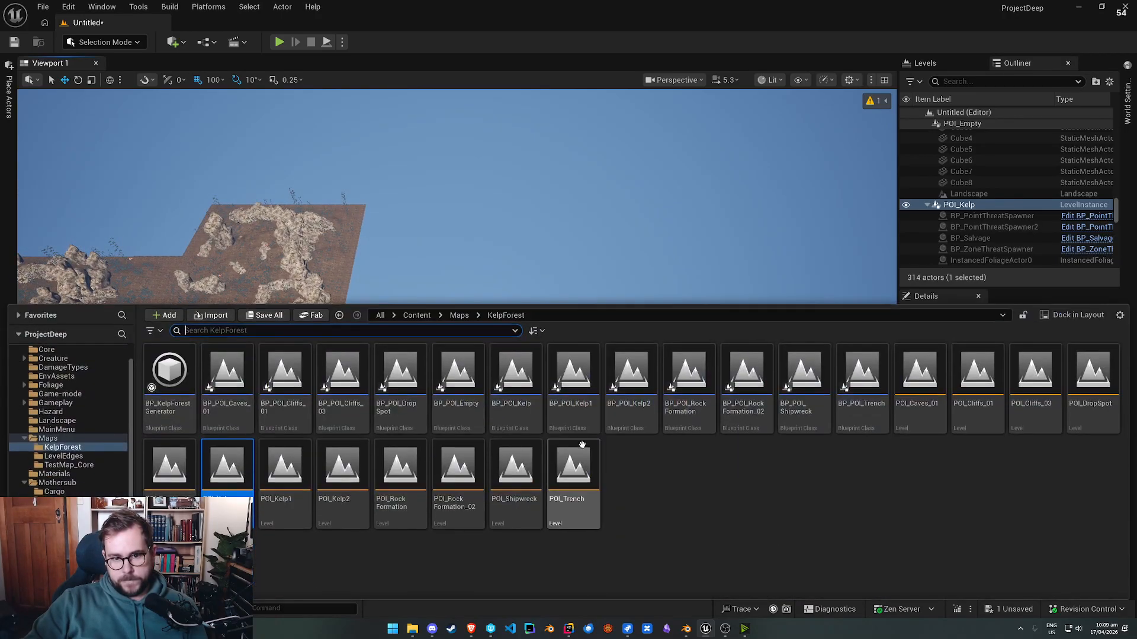
{"action": "left_click_drag", "start_coordinate": [285, 467], "coordinate": [459, 271]}
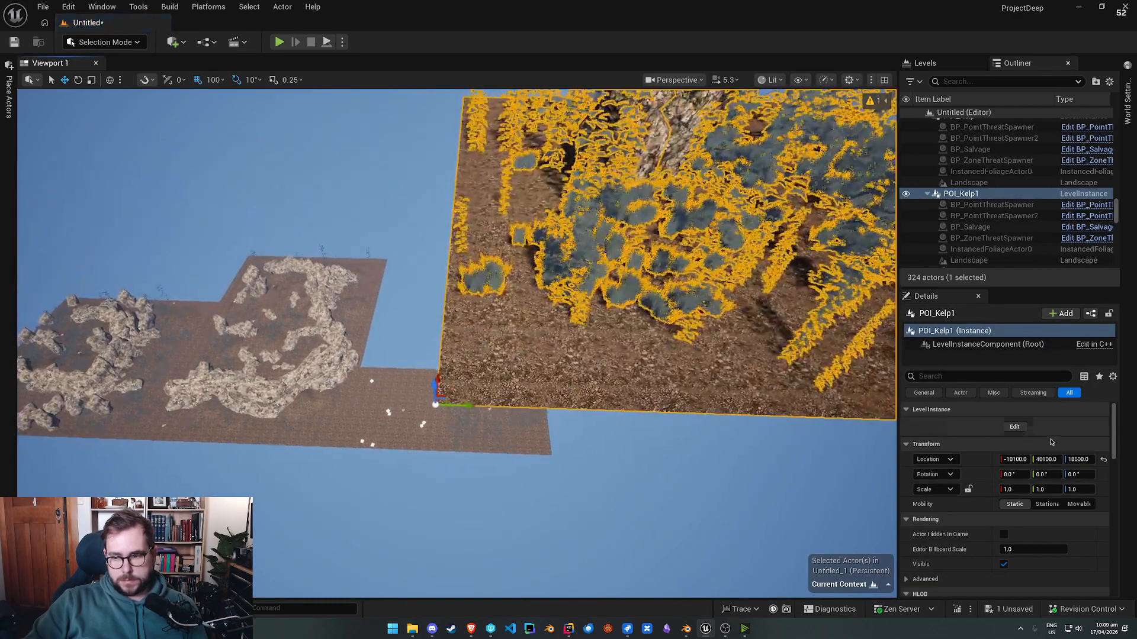
{"action": "left_click", "coordinate": [1102, 459]}
{"action": "right_click_drag", "start_coordinate": [769, 235], "coordinate": [216, 278]}
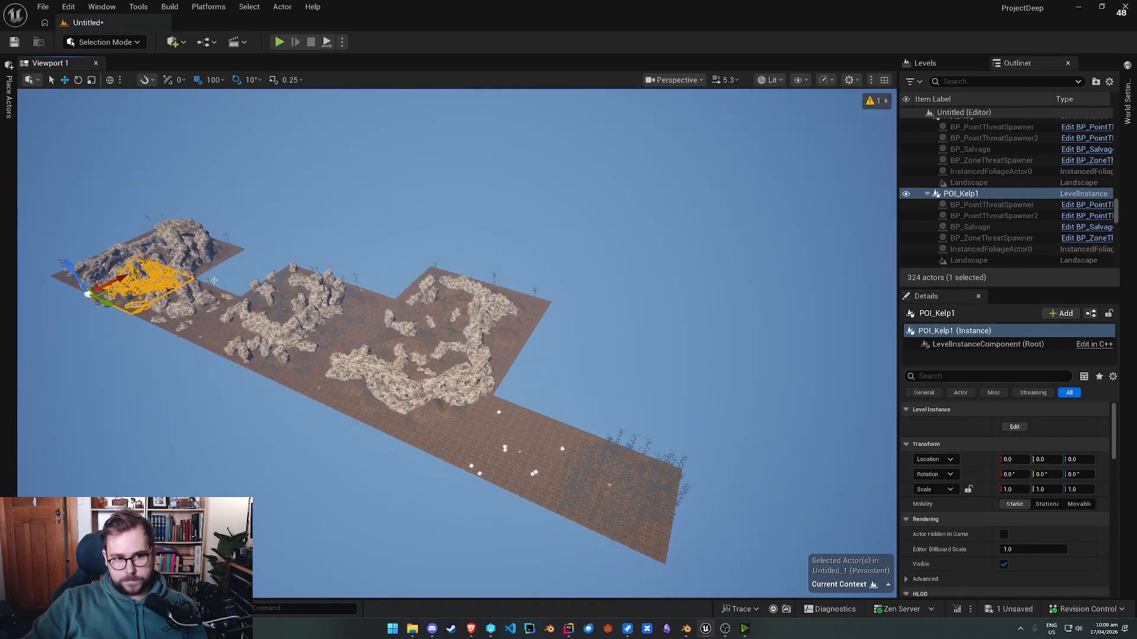
{"action": "left_click_drag", "start_coordinate": [108, 303], "coordinate": [616, 542]}
{"action": "right_click_drag", "start_coordinate": [615, 542], "coordinate": [354, 411]}
{"action": "left_click_drag", "start_coordinate": [355, 411], "coordinate": [466, 418]}
{"action": "right_click_drag", "start_coordinate": [538, 448], "coordinate": [749, 448]}
Step: Place the POI_Kelp2 level from the KelpForest folder and reset its location to the origin
{"action": "key", "text": "ctrl+space"}
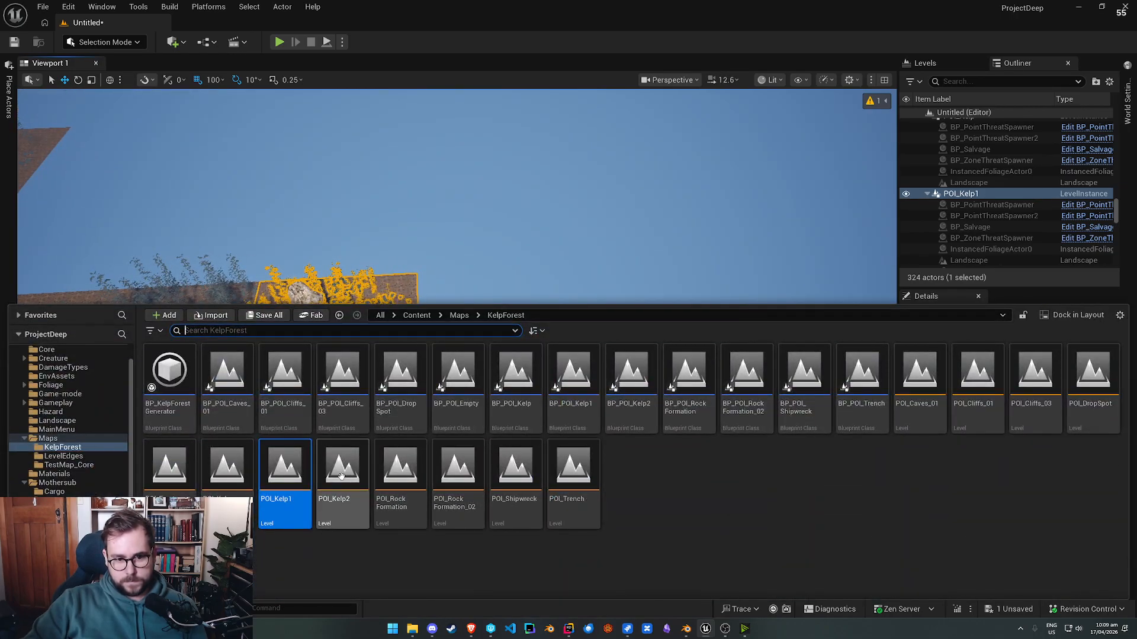
{"action": "left_click_drag", "start_coordinate": [341, 474], "coordinate": [458, 245]}
{"action": "right_click_drag", "start_coordinate": [458, 245], "coordinate": [403, 225]}
{"action": "left_click", "coordinate": [1102, 459]}
{"action": "right_click_drag", "start_coordinate": [769, 355], "coordinate": [634, 341]}
Step: Move POI_Kelp2 along Y to 50400 so it sits flush against POI_Kelp1
{"action": "left_click_drag", "start_coordinate": [76, 258], "coordinate": [654, 436]}
{"action": "key", "text": "w"}
{"action": "right_click_drag", "start_coordinate": [524, 441], "coordinate": [663, 470]}
{"action": "scroll", "coordinate": [523, 442], "scroll_direction": "up", "scroll_amount": 5}
{"action": "left_click_drag", "start_coordinate": [474, 444], "coordinate": [472, 446]}
{"action": "scroll", "coordinate": [503, 415], "scroll_direction": "down", "scroll_amount": 5}
Step: Place the POI_RockFormation level from the KelpForest folder and reset its location to the origin
{"action": "key", "text": "e"}
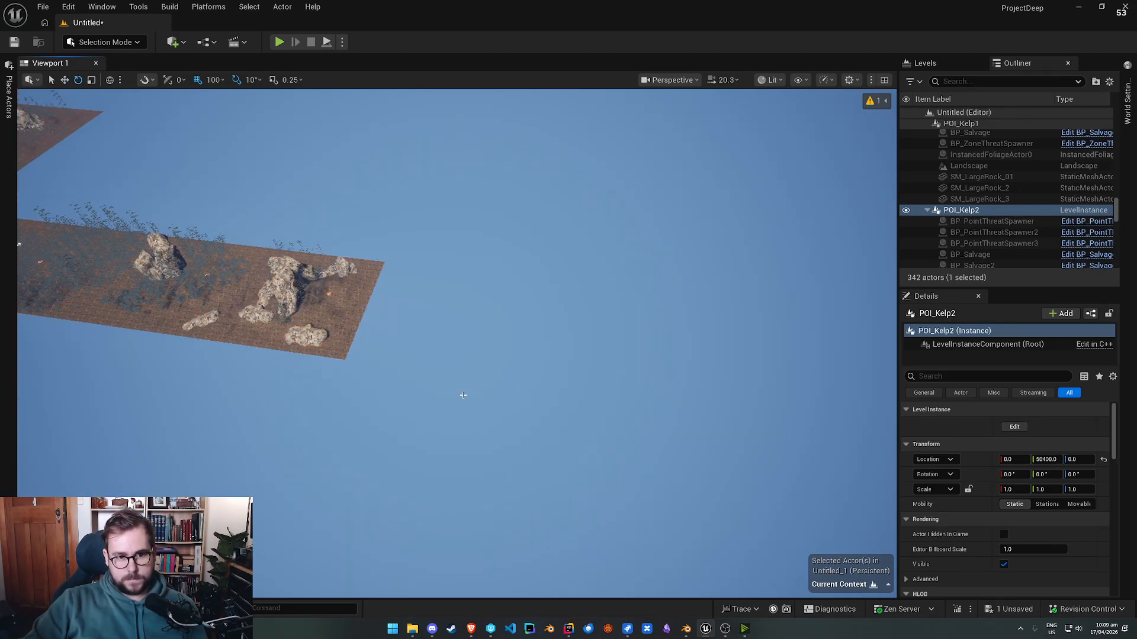
{"action": "key", "text": "ctrl+space"}
{"action": "left_click_drag", "start_coordinate": [401, 473], "coordinate": [450, 302]}
{"action": "right_click_drag", "start_coordinate": [450, 302], "coordinate": [432, 317]}
{"action": "key", "text": "s"}
{"action": "left_click", "coordinate": [1103, 460]}
{"action": "right_click_drag", "start_coordinate": [356, 284], "coordinate": [213, 247]}
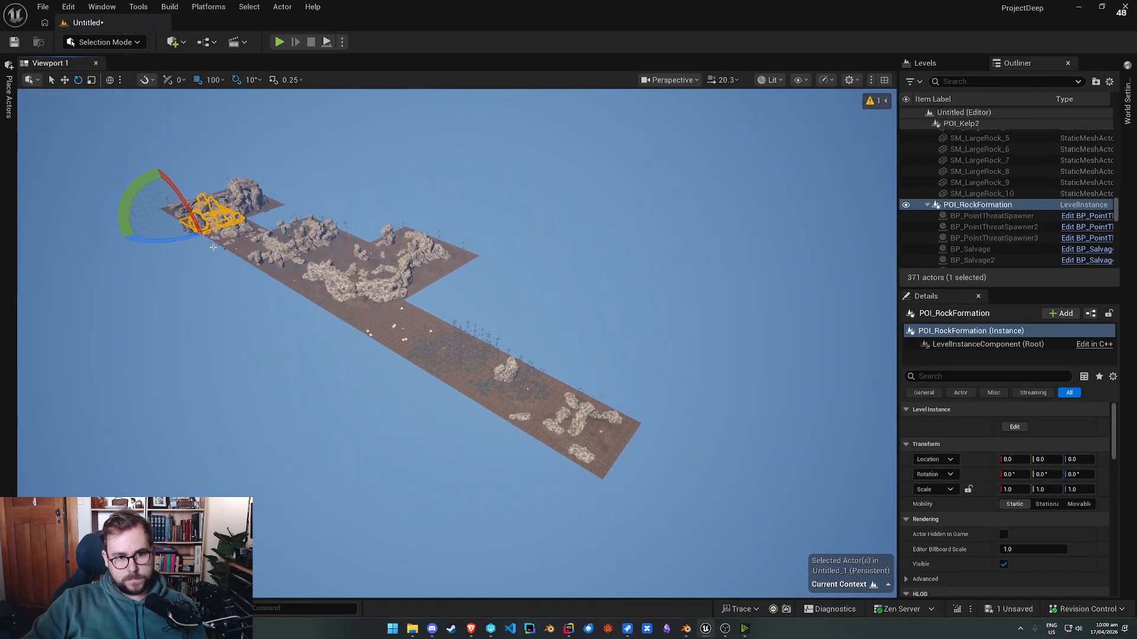
Step: Move POI_RockFormation along Y until it sits against the far edge of POI_Kelp2
{"action": "left_click_drag", "start_coordinate": [192, 230], "coordinate": [633, 496]}
{"action": "key", "text": "w"}
{"action": "scroll", "coordinate": [633, 497], "scroll_direction": "up", "scroll_amount": 5}
{"action": "right_click_drag", "start_coordinate": [634, 496], "coordinate": [699, 533]}
{"action": "left_click_drag", "start_coordinate": [563, 442], "coordinate": [508, 451]}
{"action": "key", "text": "s"}
{"action": "right_click_drag", "start_coordinate": [507, 467], "coordinate": [521, 438]}
Step: Place the POI_RockFormation_02 level from the KelpForest folder and reset its location to the origin
{"action": "key", "text": "ctrl+space"}
{"action": "left_click_drag", "start_coordinate": [457, 481], "coordinate": [615, 426]}
{"action": "right_click_drag", "start_coordinate": [616, 427], "coordinate": [657, 439]}
{"action": "key", "text": "s"}
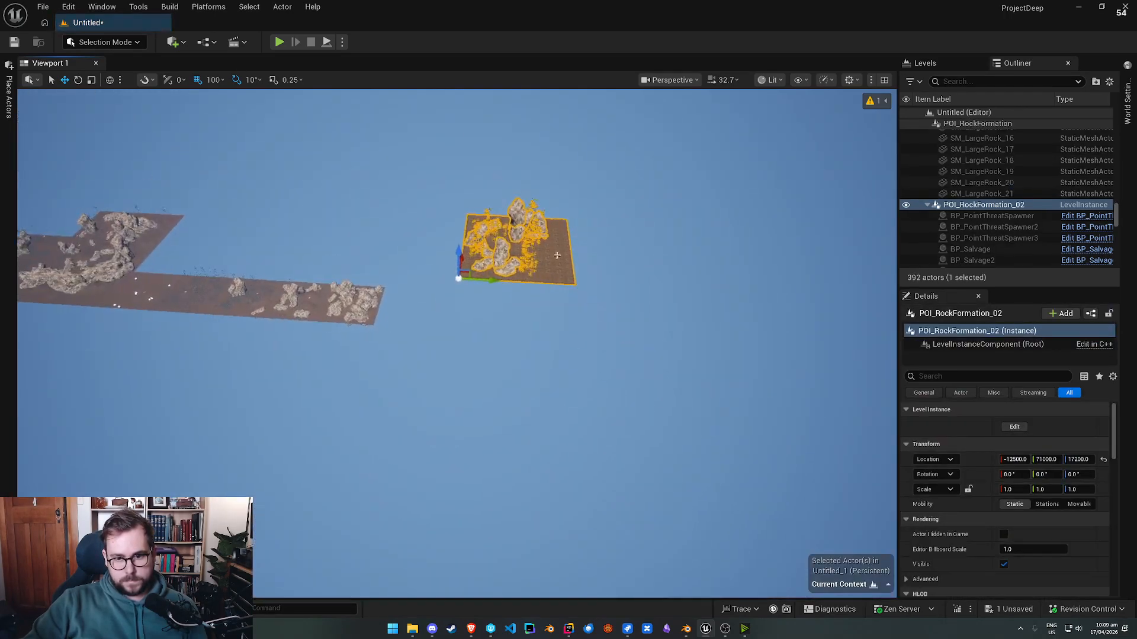
{"action": "left_click", "coordinate": [1101, 460]}
{"action": "right_click_drag", "start_coordinate": [153, 282], "coordinate": [88, 274]}
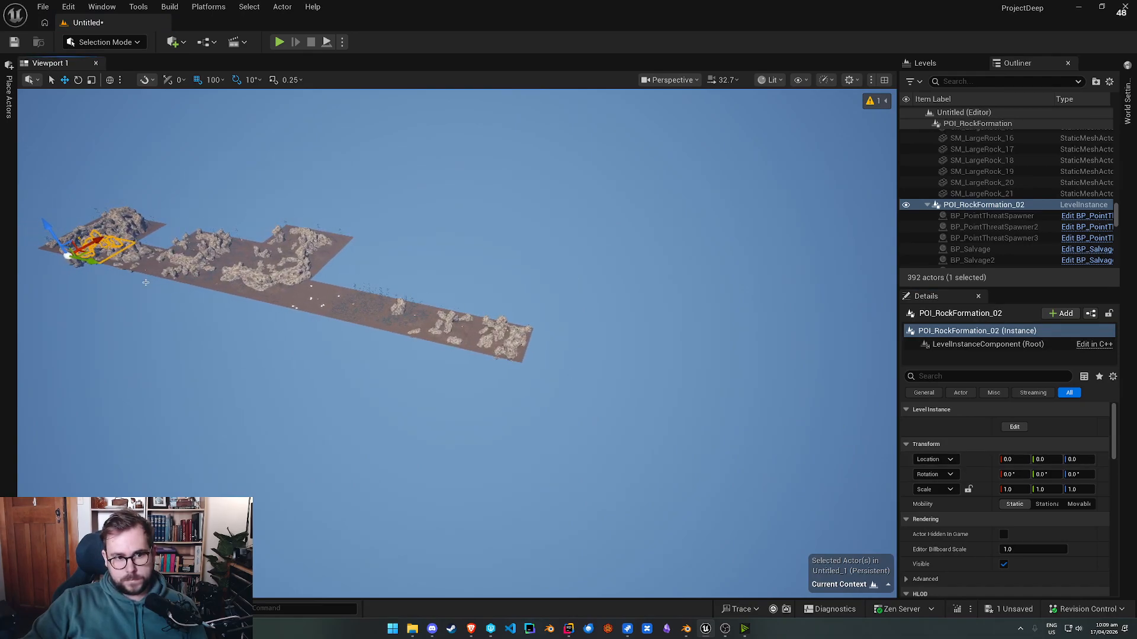
Step: Move POI_RockFormation_02 along Y until it sits flush against the far edge of POI_RockFormation
{"action": "left_click_drag", "start_coordinate": [90, 260], "coordinate": [566, 374]}
{"action": "key", "text": "w"}
{"action": "right_click_drag", "start_coordinate": [530, 375], "coordinate": [598, 367]}
{"action": "left_click_drag", "start_coordinate": [479, 347], "coordinate": [421, 346]}
{"action": "right_click_drag", "start_coordinate": [422, 345], "coordinate": [467, 346]}
{"action": "key", "text": "s"}
Step: Place the POI_Shipwreck level from the KelpForest folder and reset its location to the origin
{"action": "key", "text": "ctrl+space"}
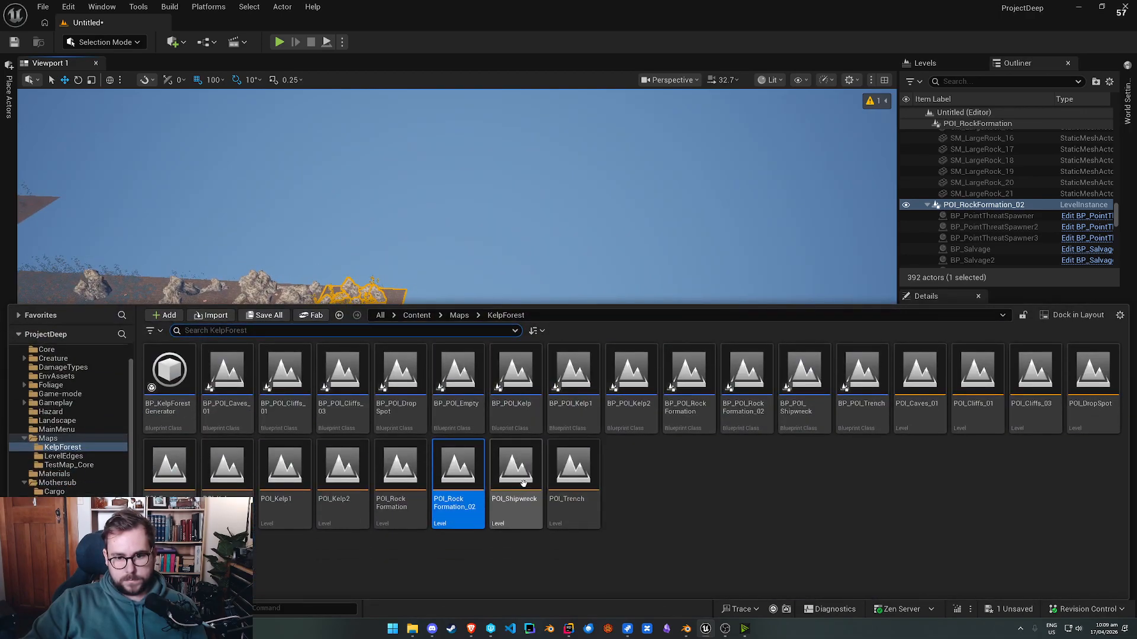
{"action": "left_click_drag", "start_coordinate": [516, 476], "coordinate": [497, 219]}
{"action": "left_click", "coordinate": [1103, 460]}
Step: Move POI_Shipwreck along Y to 67200 so it sits flush against POI_RockFormation_02
{"action": "right_click_drag", "start_coordinate": [415, 255], "coordinate": [203, 253]}
{"action": "key", "text": "s"}
{"action": "left_click_drag", "start_coordinate": [381, 307], "coordinate": [605, 390]}
{"action": "right_click_drag", "start_coordinate": [606, 391], "coordinate": [728, 405]}
{"action": "key", "text": "w"}
{"action": "scroll", "coordinate": [605, 391], "scroll_direction": "up", "scroll_amount": 3}
{"action": "left_click_drag", "start_coordinate": [242, 436], "coordinate": [322, 442]}
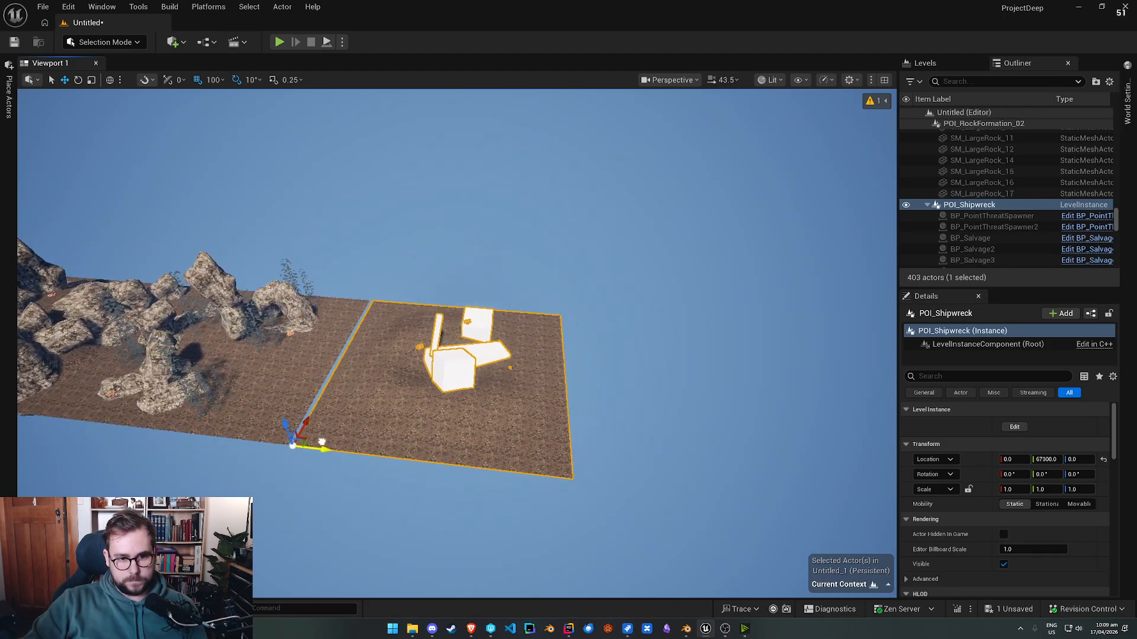
{"action": "key", "text": "s"}
{"action": "right_click_drag", "start_coordinate": [361, 439], "coordinate": [359, 452]}
{"action": "key", "text": "e"}
{"action": "right_click_drag", "start_coordinate": [521, 407], "coordinate": [509, 414]}
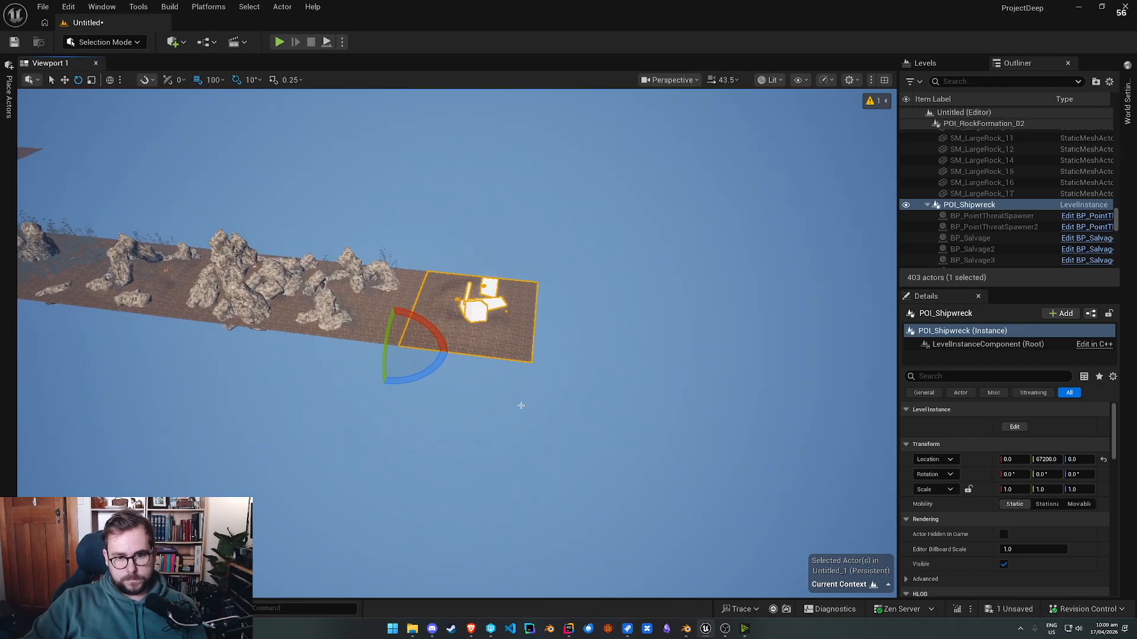
Step: Place the POI_Trench level from the KelpForest folder and reset its location to the origin
{"action": "key", "text": "ctrl+space"}
{"action": "left_click_drag", "start_coordinate": [577, 492], "coordinate": [594, 243]}
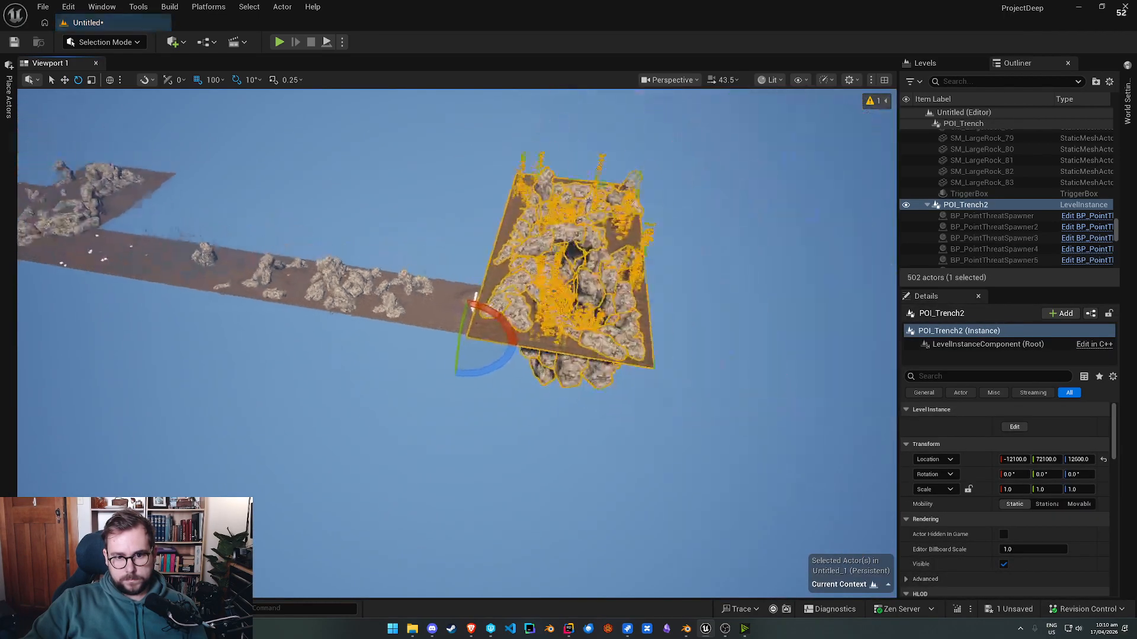
{"action": "left_click", "coordinate": [1103, 459]}
Step: Move the new trench tile along Y until it sits against the far edge of POI_Shipwreck
{"action": "right_click_drag", "start_coordinate": [450, 308], "coordinate": [284, 249]}
{"action": "key", "text": "w"}
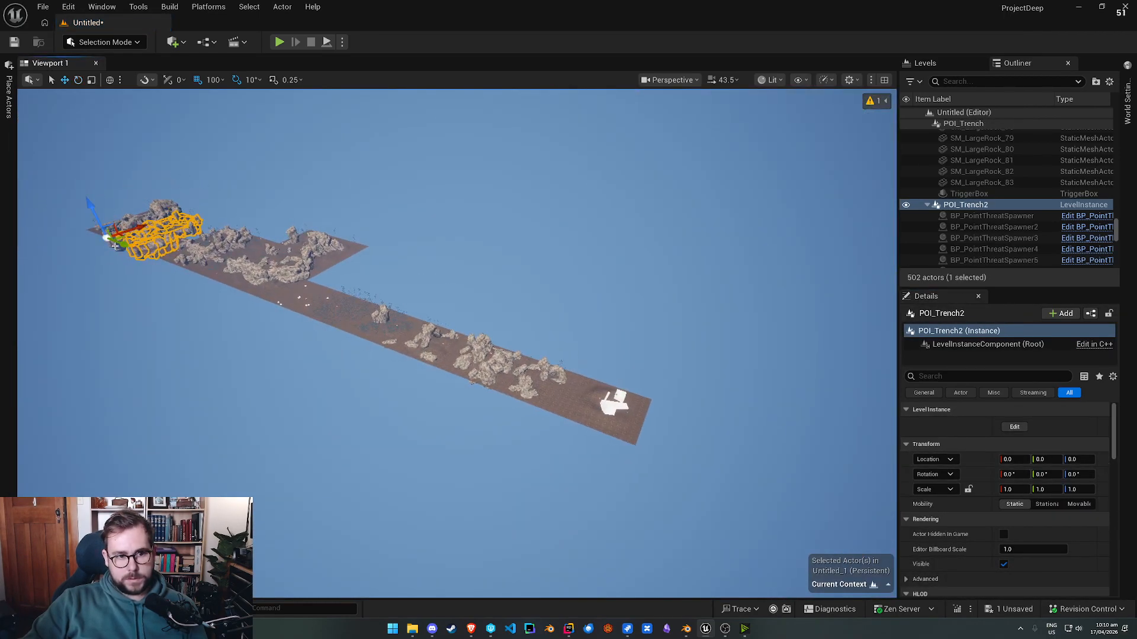
{"action": "left_click_drag", "start_coordinate": [120, 245], "coordinate": [666, 459]}
{"action": "right_click_drag", "start_coordinate": [666, 459], "coordinate": [589, 427]}
{"action": "key", "text": "w"}
{"action": "scroll", "coordinate": [686, 465], "scroll_direction": "up", "scroll_amount": 4}
{"action": "left_click_drag", "start_coordinate": [572, 430], "coordinate": [540, 428]}
{"action": "key", "text": "s"}
{"action": "right_click_drag", "start_coordinate": [540, 428], "coordinate": [415, 417]}
{"action": "scroll", "coordinate": [503, 424], "scroll_direction": "up", "scroll_amount": 4}
{"action": "key", "text": "w"}
{"action": "right_click_drag", "start_coordinate": [503, 424], "coordinate": [598, 426]}
Step: Select the POI_Cliffs_01 tile, open the BP_POI_Cliffs_01 blueprint and expand its Overflow Tiles array
{"action": "left_click", "coordinate": [511, 398]}
{"action": "key", "text": "w"}
{"action": "right_click_drag", "start_coordinate": [510, 398], "coordinate": [571, 417]}
{"action": "key", "text": "ctrl+space"}
{"action": "key", "text": "ctrl+space"}
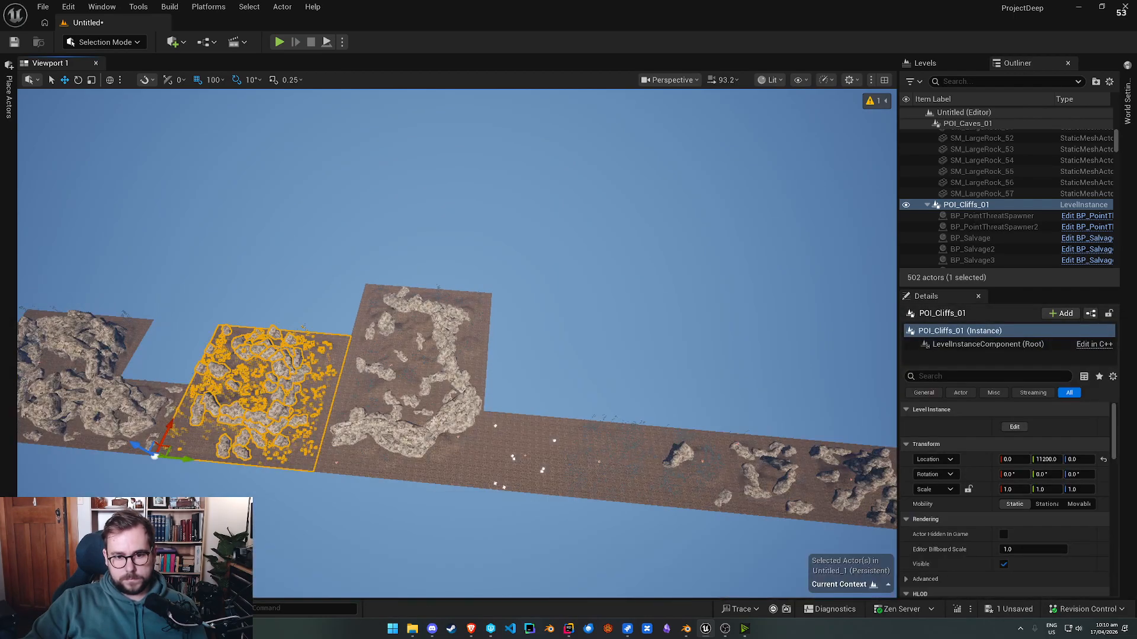
{"action": "key", "text": "ctrl+space"}
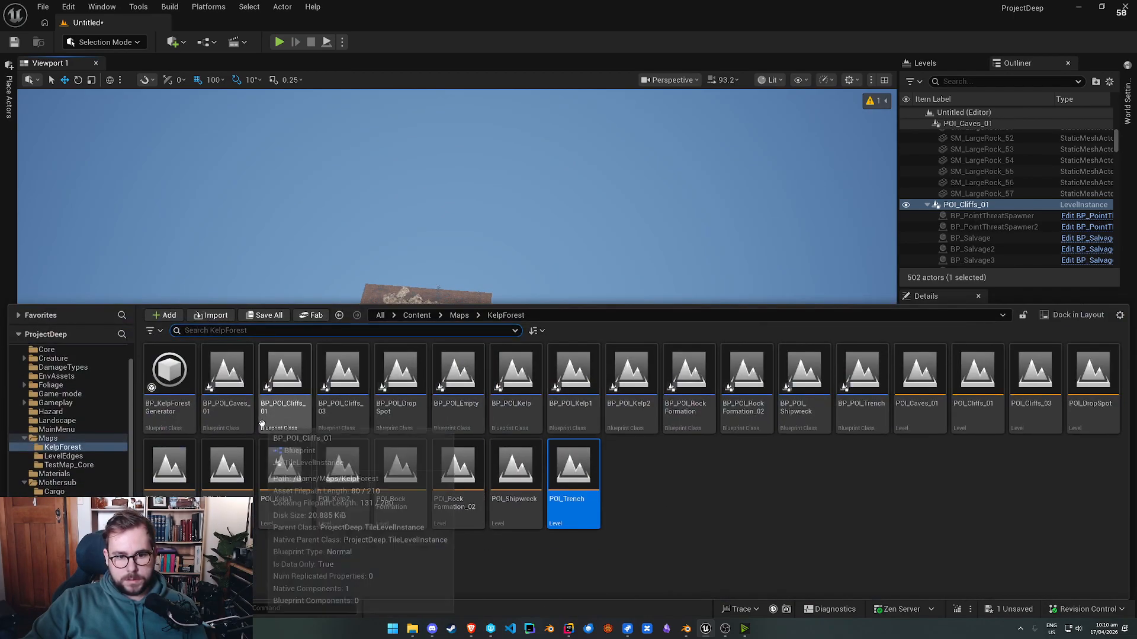
{"action": "double_click", "coordinate": [279, 418]}
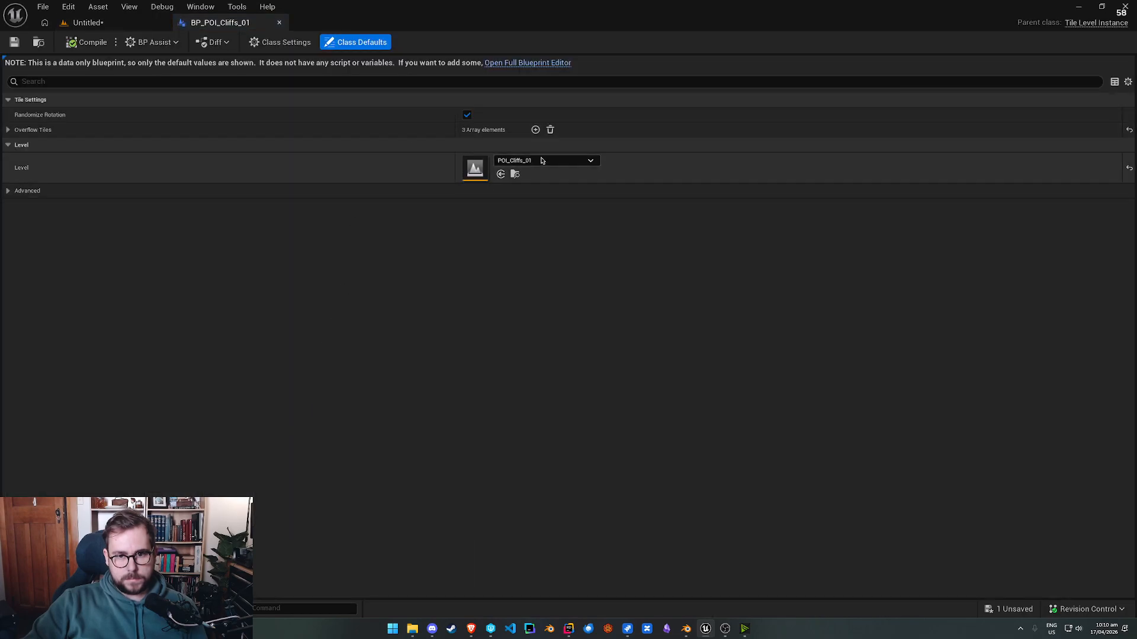
{"action": "left_click", "coordinate": [8, 130]}
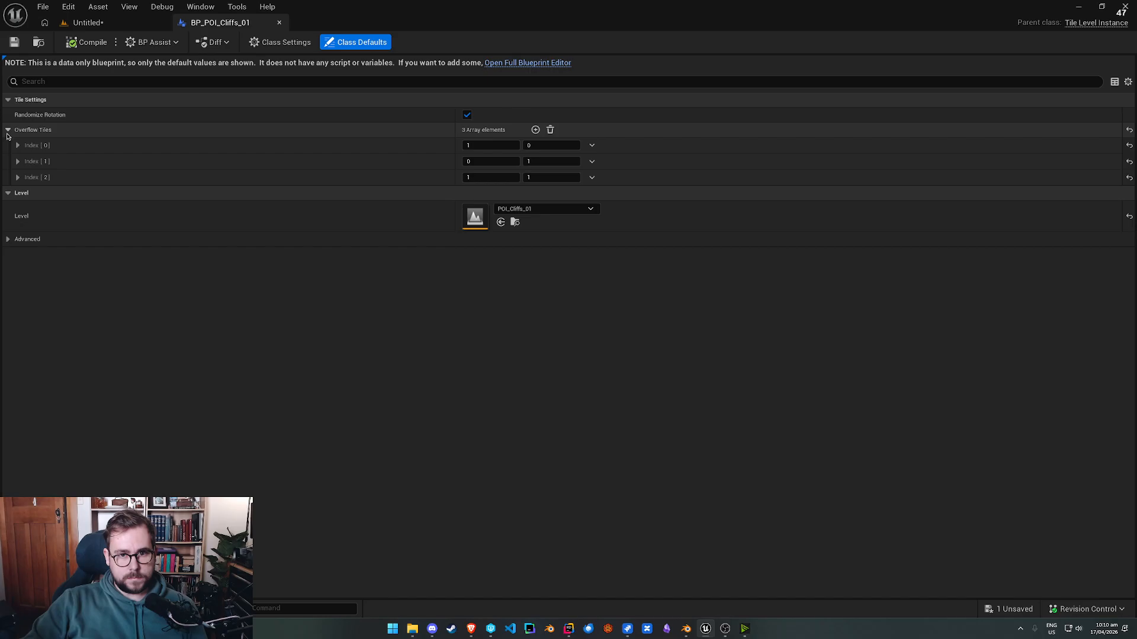
Step: Examine the footprint of the POI_Cliffs_01 tile in the level against the Overflow Tiles entries in BP_POI_Cliffs_01
{"action": "left_click", "coordinate": [107, 25]}
{"action": "right_click_drag", "start_coordinate": [294, 277], "coordinate": [243, 305]}
{"action": "left_click", "coordinate": [490, 333]}
{"action": "left_click", "coordinate": [388, 345]}
{"action": "right_click_drag", "start_coordinate": [346, 366], "coordinate": [379, 370]}
{"action": "key", "text": "w"}
{"action": "key", "text": "s"}
{"action": "right_click_drag", "start_coordinate": [586, 337], "coordinate": [518, 335]}
{"action": "key", "text": "w"}
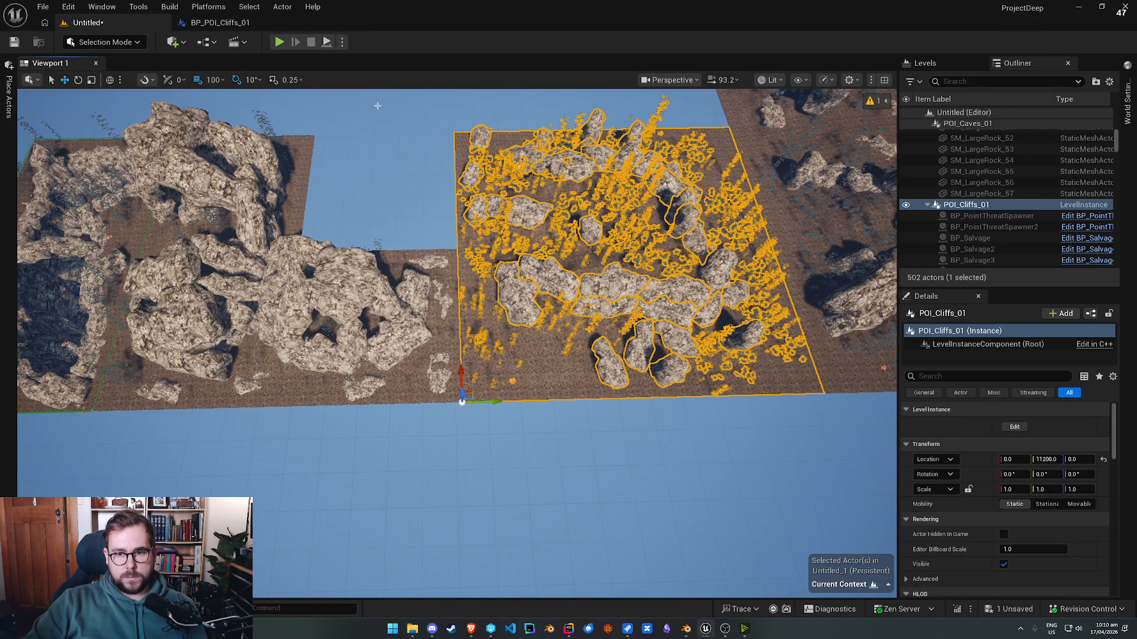
{"action": "left_click", "coordinate": [220, 23]}
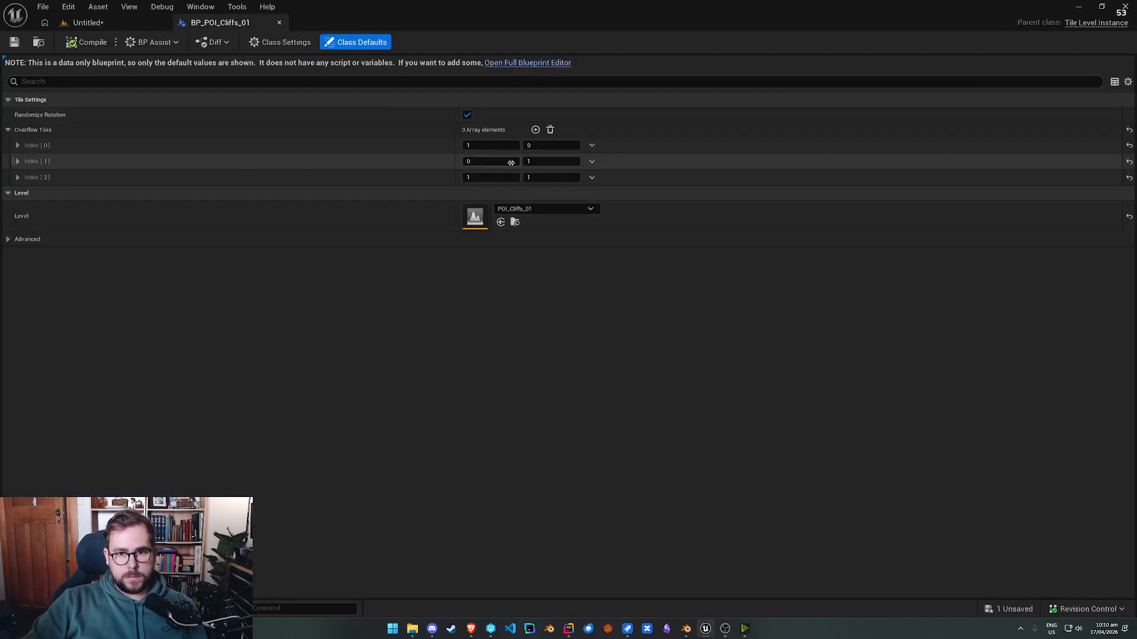
Step: Select the POI_Cliffs_03 tile in the level and open BP_POI_Cliffs_03 beside it with its Overflow Tiles array expanded
{"action": "left_click", "coordinate": [88, 23]}
{"action": "key", "text": "d"}
{"action": "mouse_move", "coordinate": [384, 334]}
{"action": "right_mouse_down"}
{"action": "mouse_move", "coordinate": [426, 343]}
{"action": "mouse_move", "coordinate": [384, 320]}
{"action": "mouse_move", "coordinate": [384, 333]}
{"action": "right_mouse_up"}
{"action": "left_click", "coordinate": [384, 334]}
{"action": "key", "text": "s"}
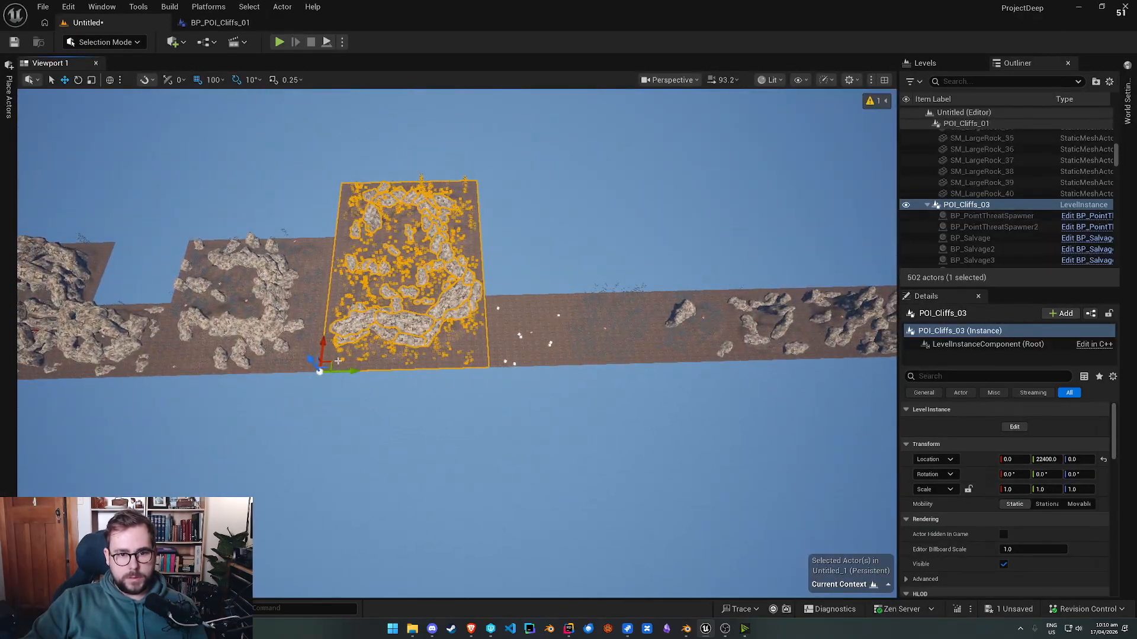
{"action": "key", "text": "ctrl+space"}
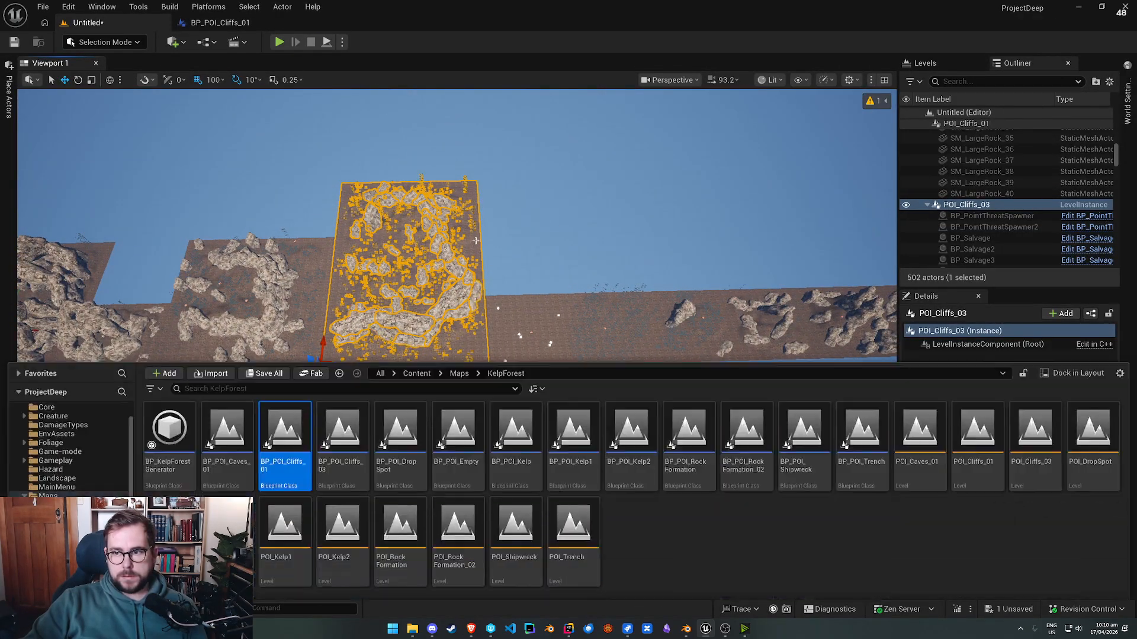
{"action": "left_click", "coordinate": [341, 368]}
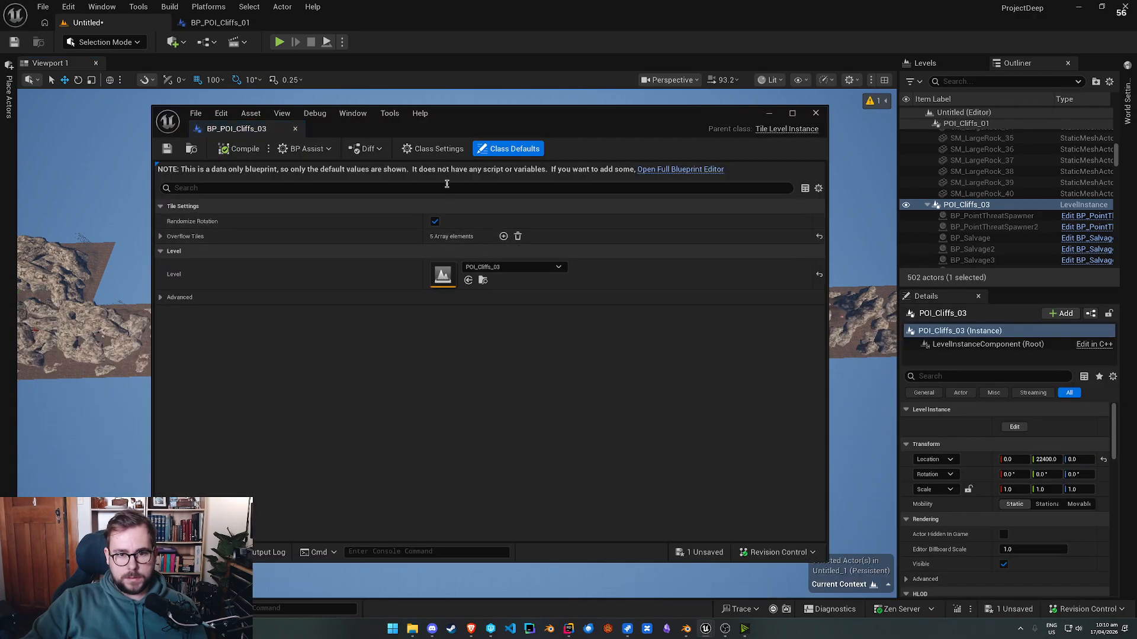
{"action": "left_click_drag", "start_coordinate": [538, 124], "coordinate": [555, 397]}
{"action": "left_click", "coordinate": [282, 467]}
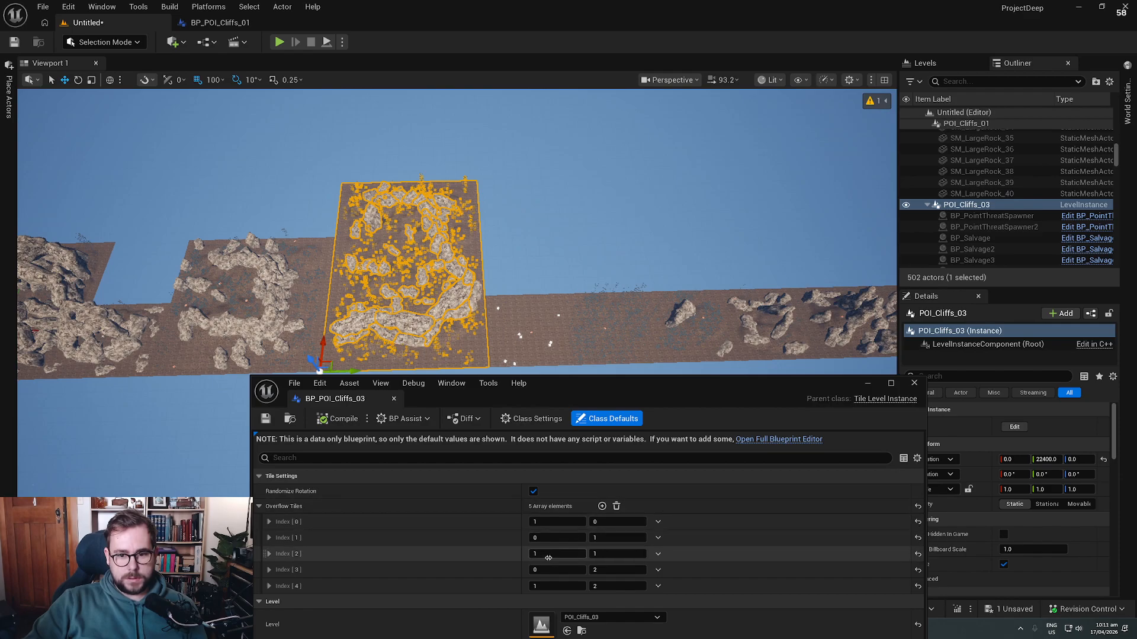
Step: In the Overflow Tiles of BP_POI_Cliffs_03, set index 3 to 2, 0 and index 4 to 2, 1
{"action": "right_click_drag", "start_coordinate": [372, 309], "coordinate": [399, 188]}
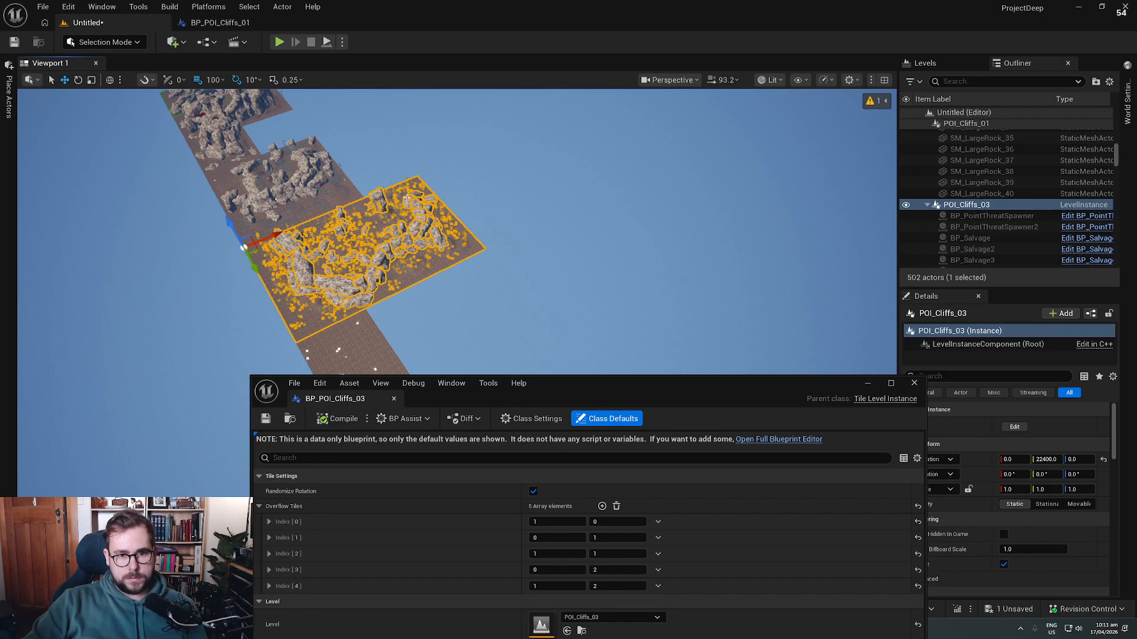
{"action": "left_click", "coordinate": [556, 569]}
{"action": "type", "text": "2"}
{"action": "key", "text": "Tab"}
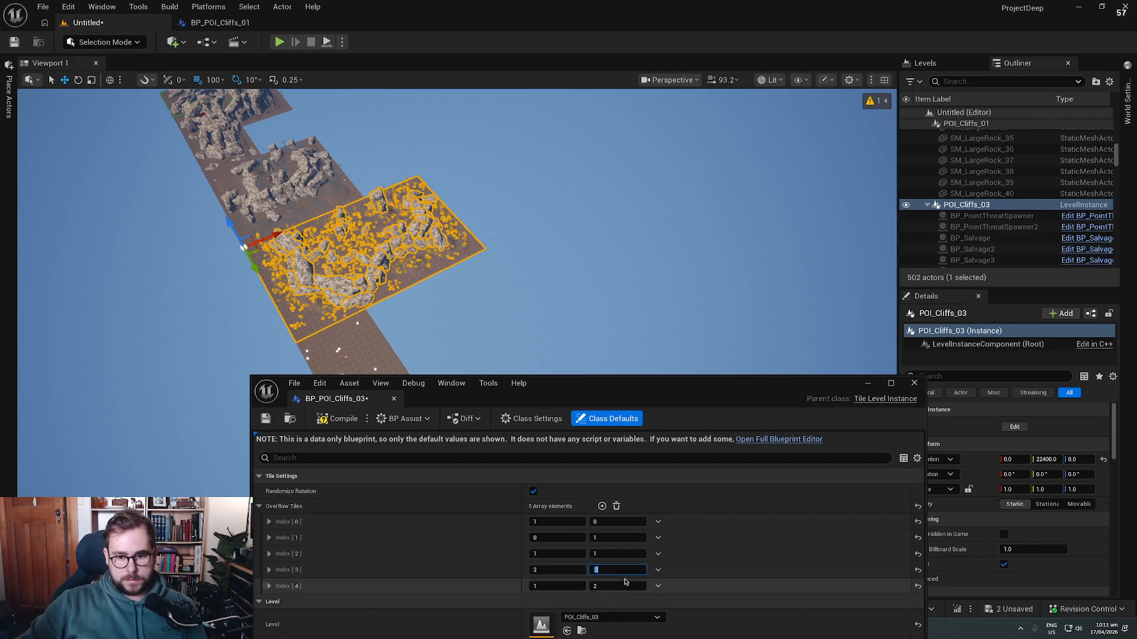
{"action": "right_click_drag", "start_coordinate": [355, 300], "coordinate": [347, 286]}
{"action": "left_click", "coordinate": [576, 586]}
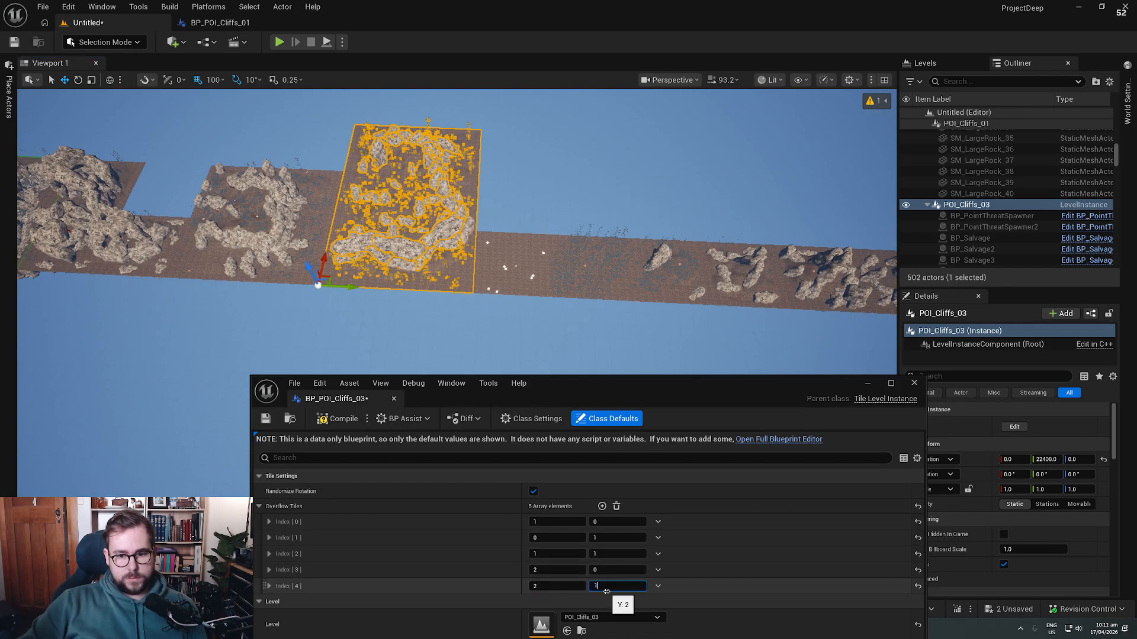
{"action": "key", "text": "Return"}
Step: Save BP_POI_Cliffs_03, check it out from revision control and close the blueprint
{"action": "left_click", "coordinate": [265, 419]}
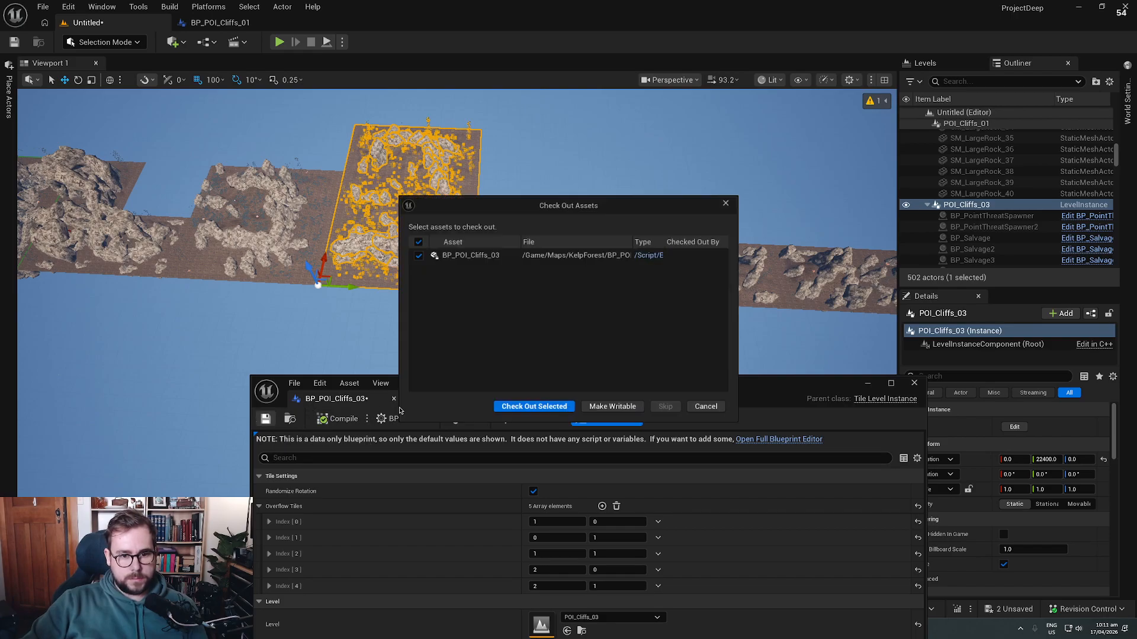
{"action": "left_click", "coordinate": [533, 411]}
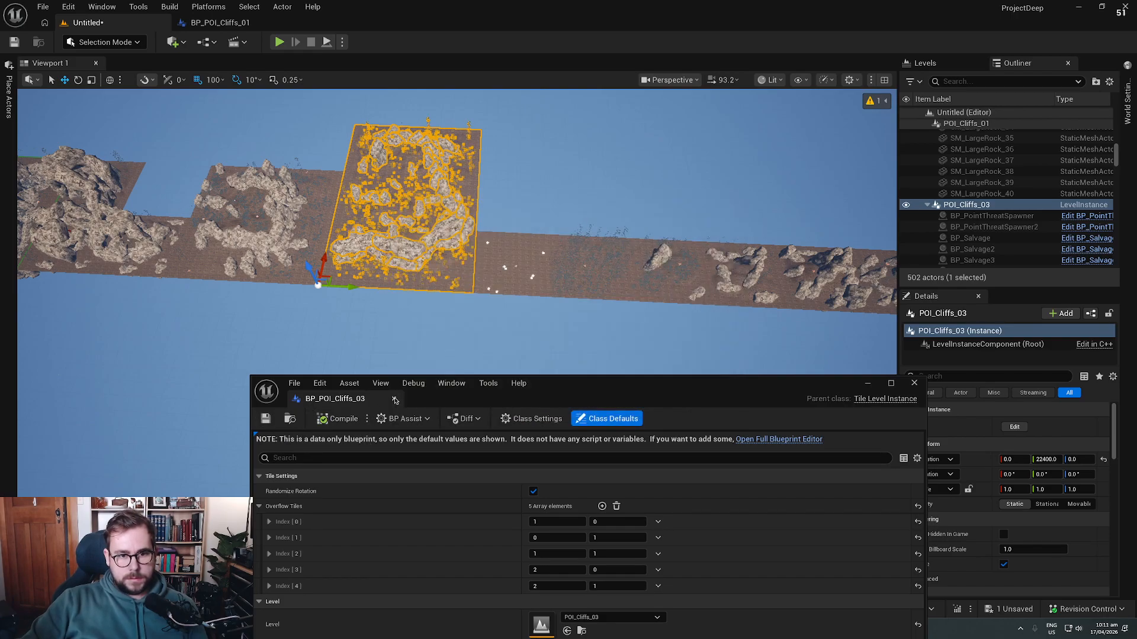
{"action": "left_click", "coordinate": [394, 400]}
Step: Select the POI_Caves_01 tile and open BP_POI_Caves_01 to compare its Overflow Tiles with the tile's footprint
{"action": "right_click_drag", "start_coordinate": [554, 356], "coordinate": [369, 367]}
{"action": "left_click", "coordinate": [369, 416]}
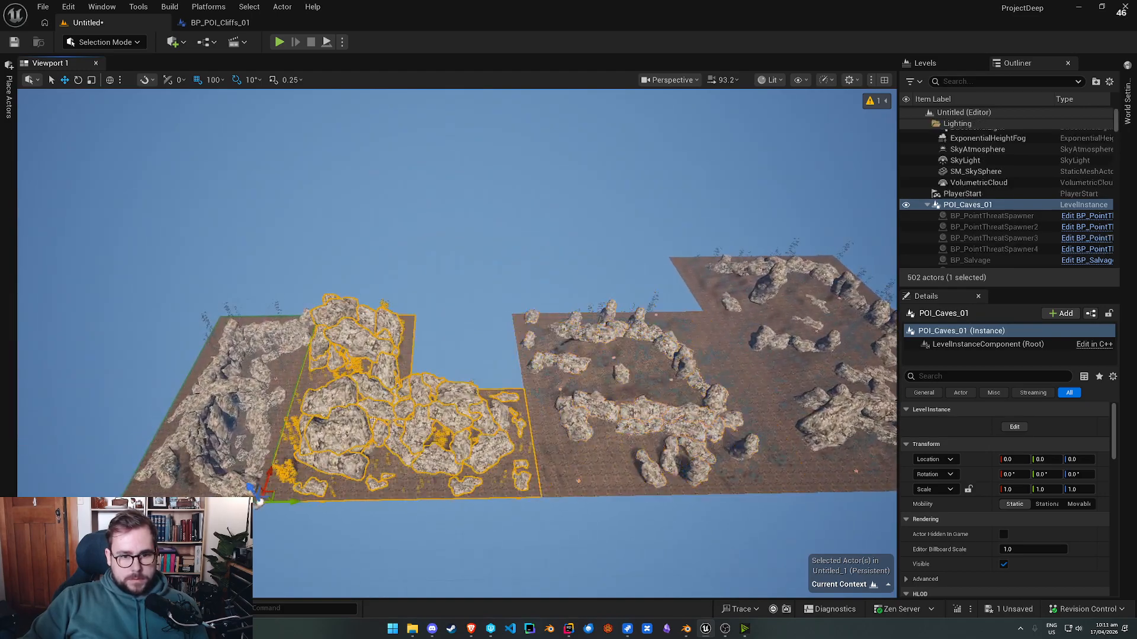
{"action": "right_click_drag", "start_coordinate": [546, 466], "coordinate": [515, 397]}
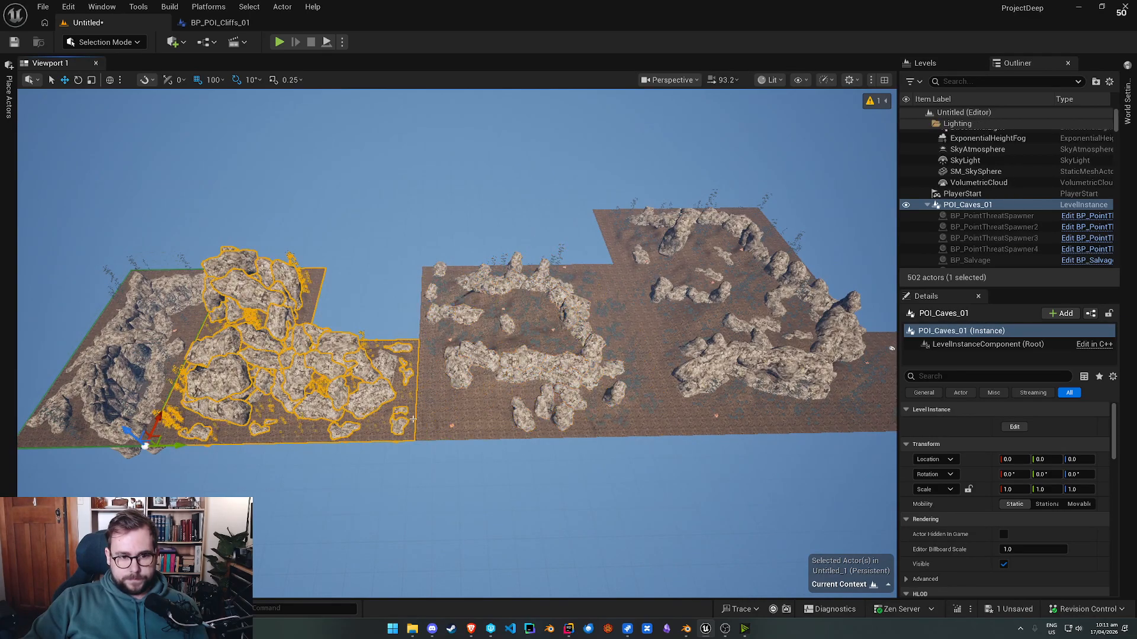
{"action": "key", "text": "ctrl+space"}
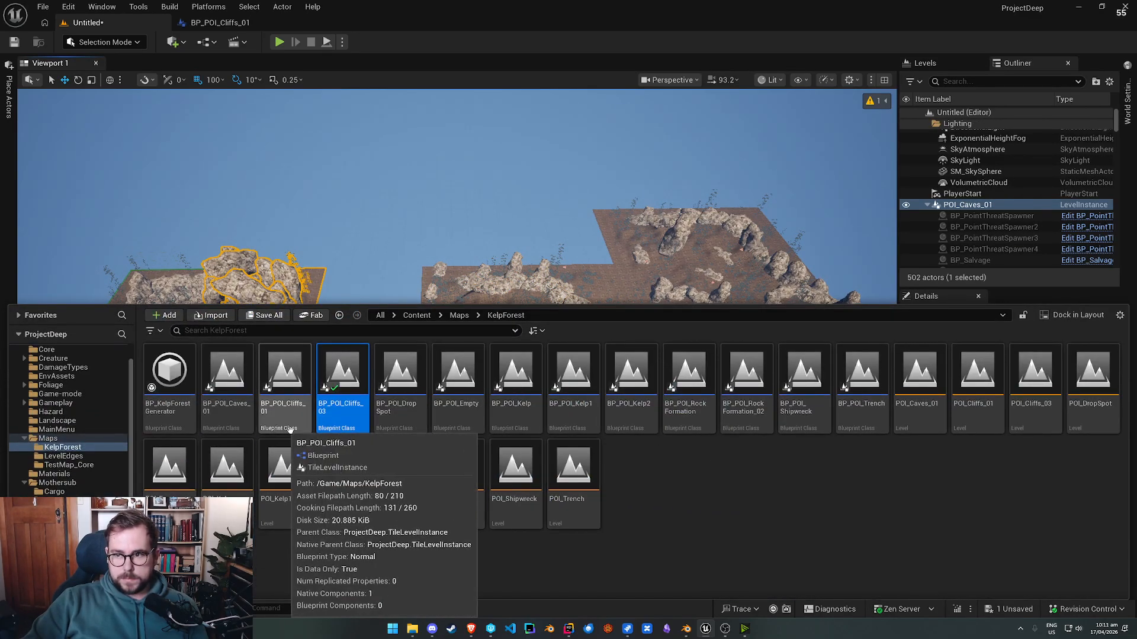
{"action": "double_click", "coordinate": [227, 376]}
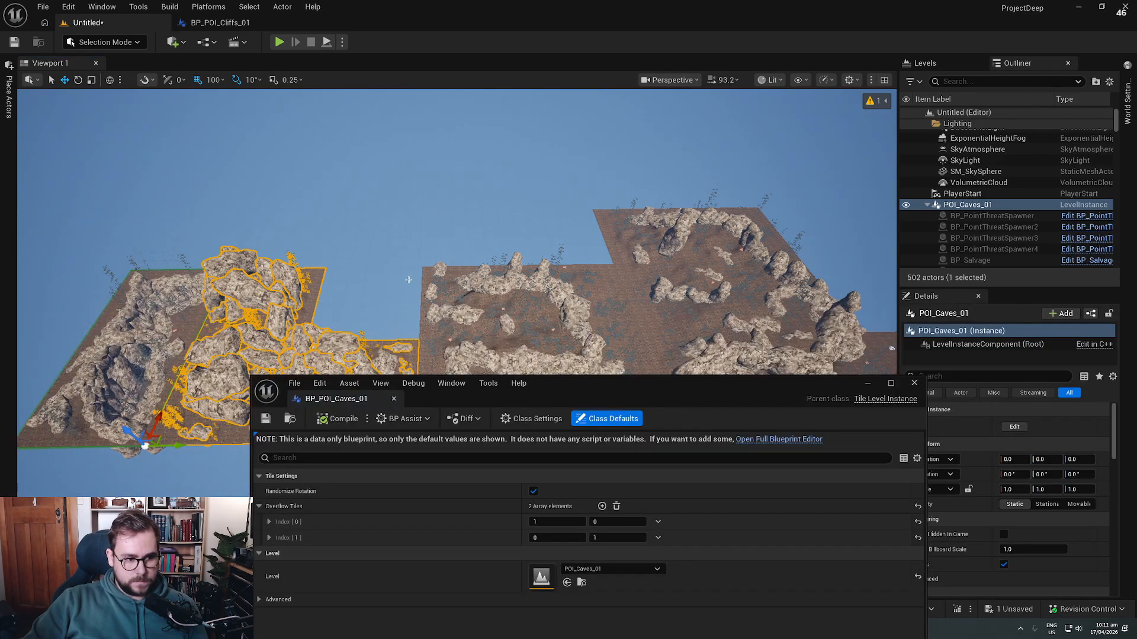
{"action": "right_click_drag", "start_coordinate": [469, 279], "coordinate": [445, 385]}
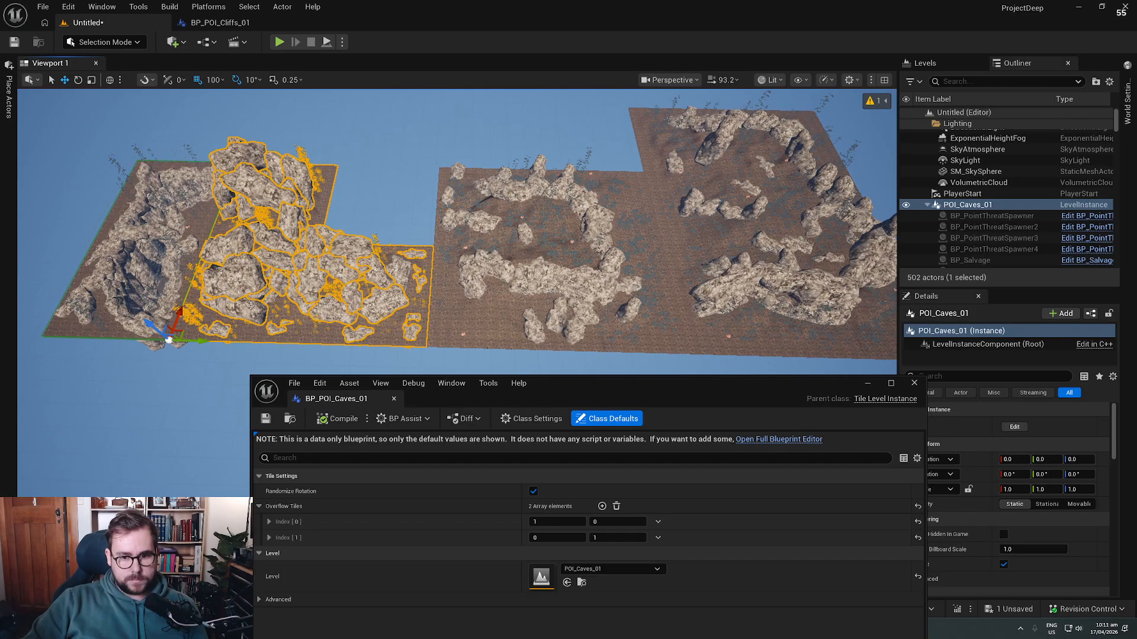
Step: Close the BP_POI_Caves_01 blueprint window
{"action": "left_click", "coordinate": [914, 383]}
{"action": "right_click_drag", "start_coordinate": [532, 266], "coordinate": [532, 249]}
{"action": "left_click", "coordinate": [14, 42]}
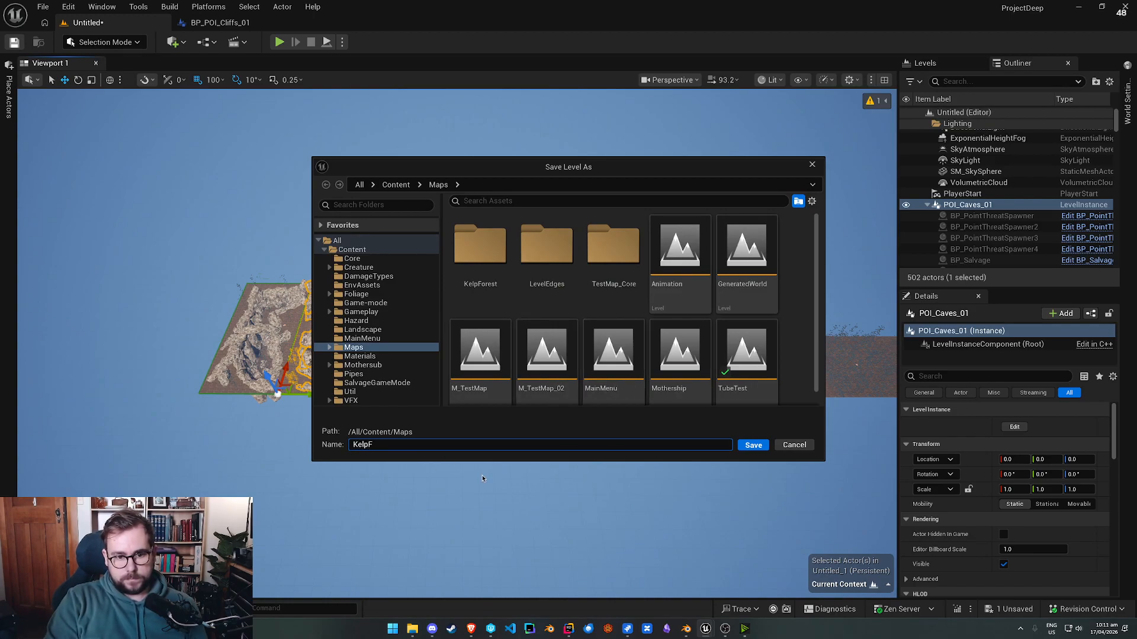
{"action": "key", "text": "Return"}
{"action": "left_click", "coordinate": [793, 445]}
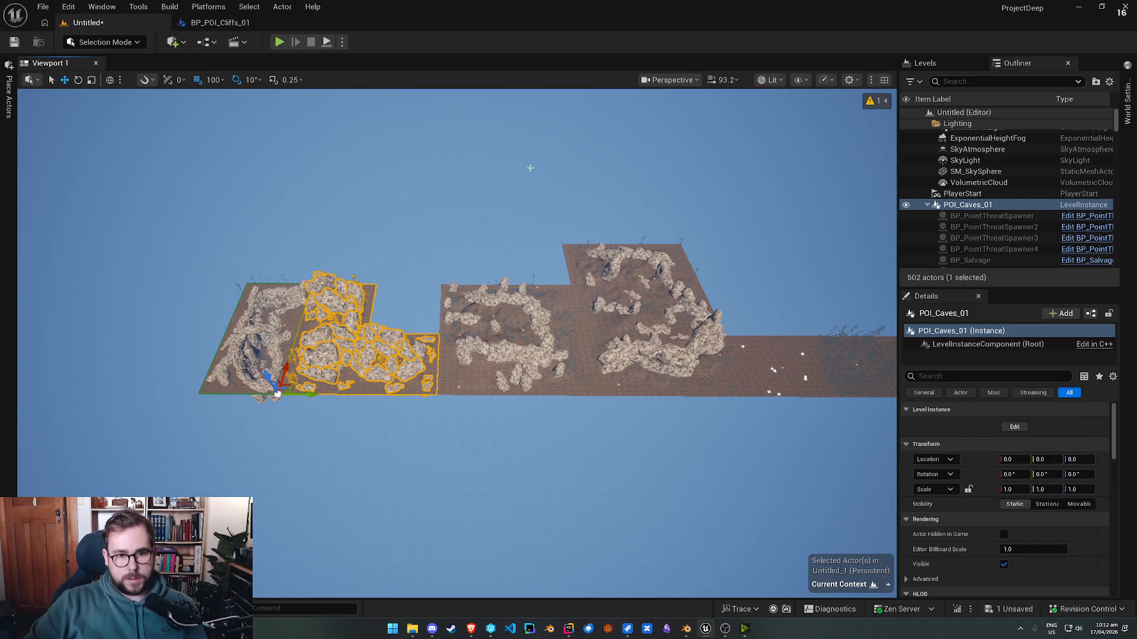
Step: Save the current level in the Maps folder as KelpForest_TileLayout
{"action": "right_click_drag", "start_coordinate": [528, 163], "coordinate": [524, 434]}
{"action": "key", "text": "ctrl+s"}
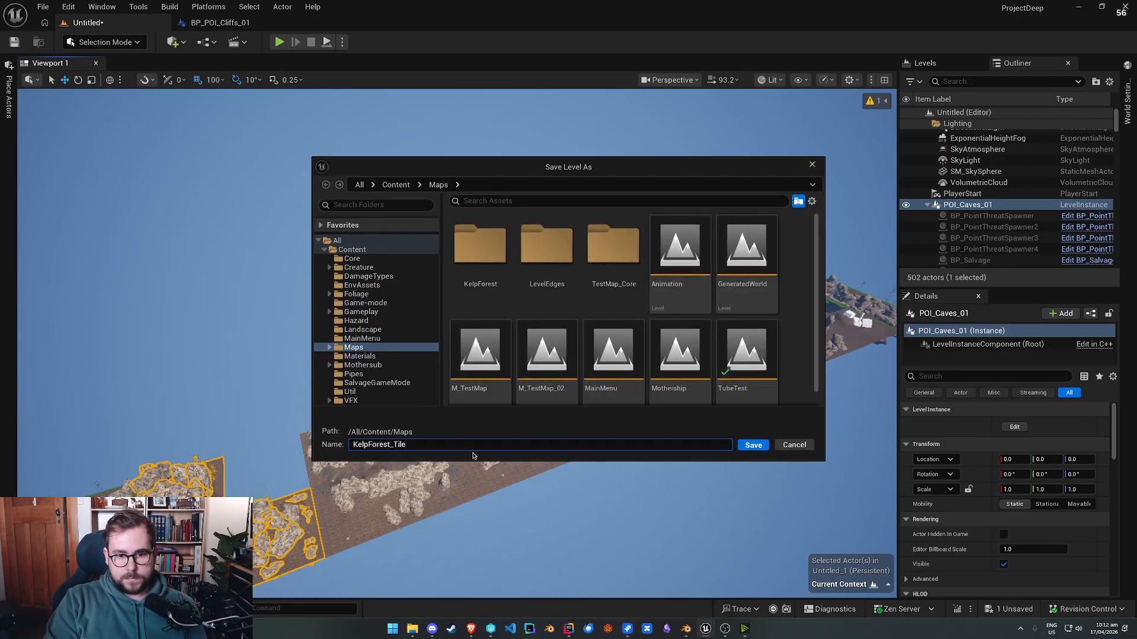
{"action": "type", "text": "KelpForest_TileLayo"}
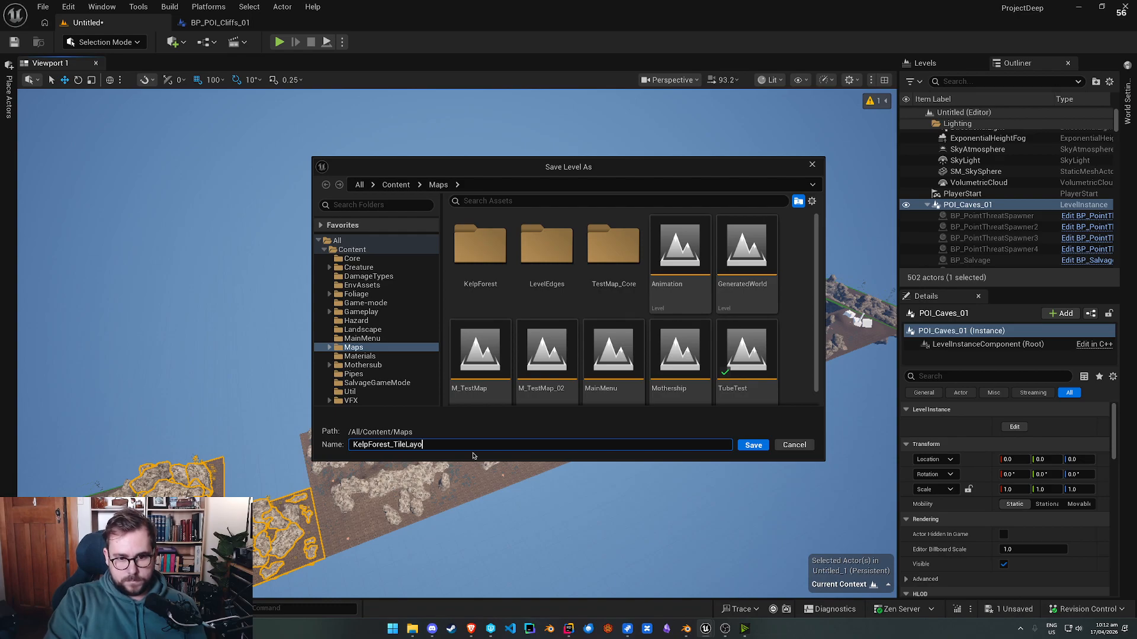
{"action": "type", "text": "ut"}
{"action": "key", "text": "Return"}
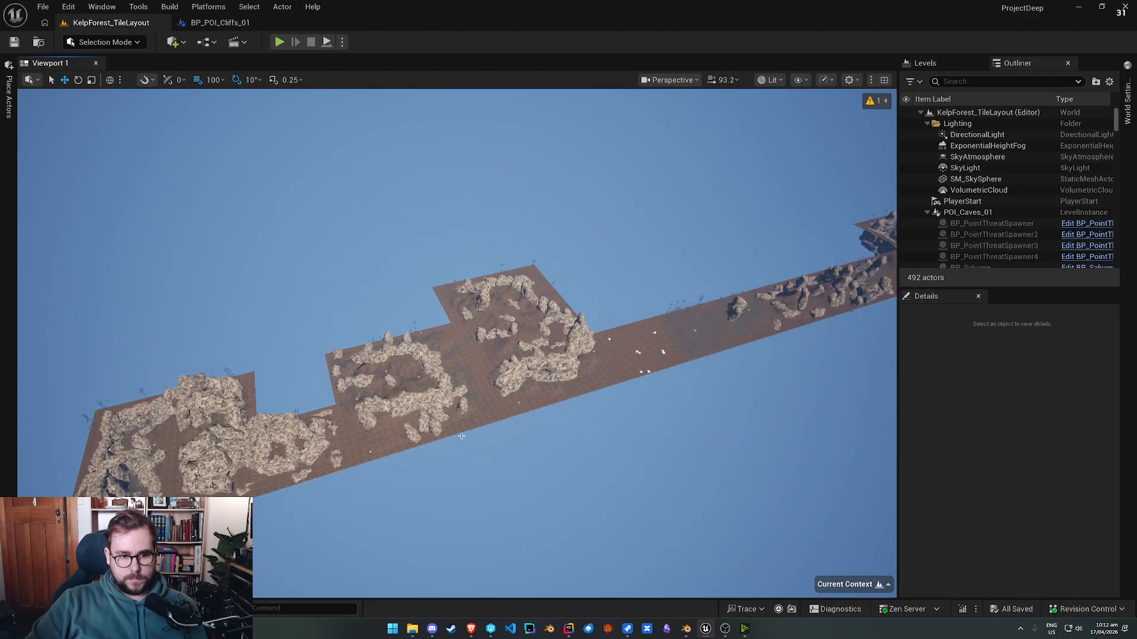
Step: Show the contents of the project's Maps folder in the content browser
{"action": "scroll", "coordinate": [479, 455], "scroll_direction": "down", "scroll_amount": 10}
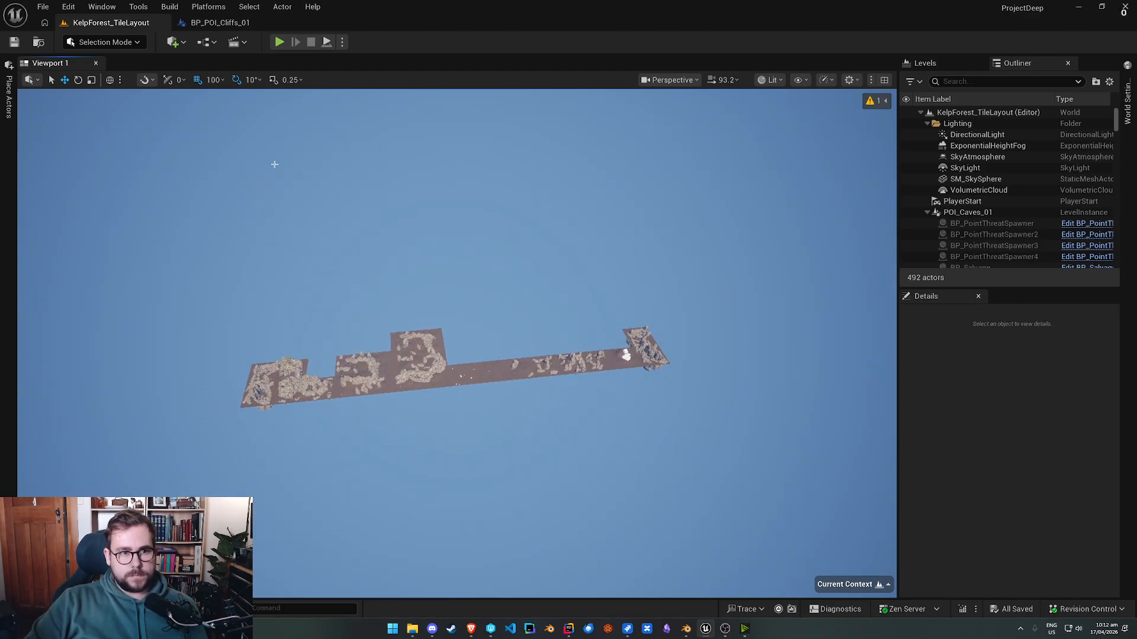
{"action": "key", "text": "ctrl+space"}
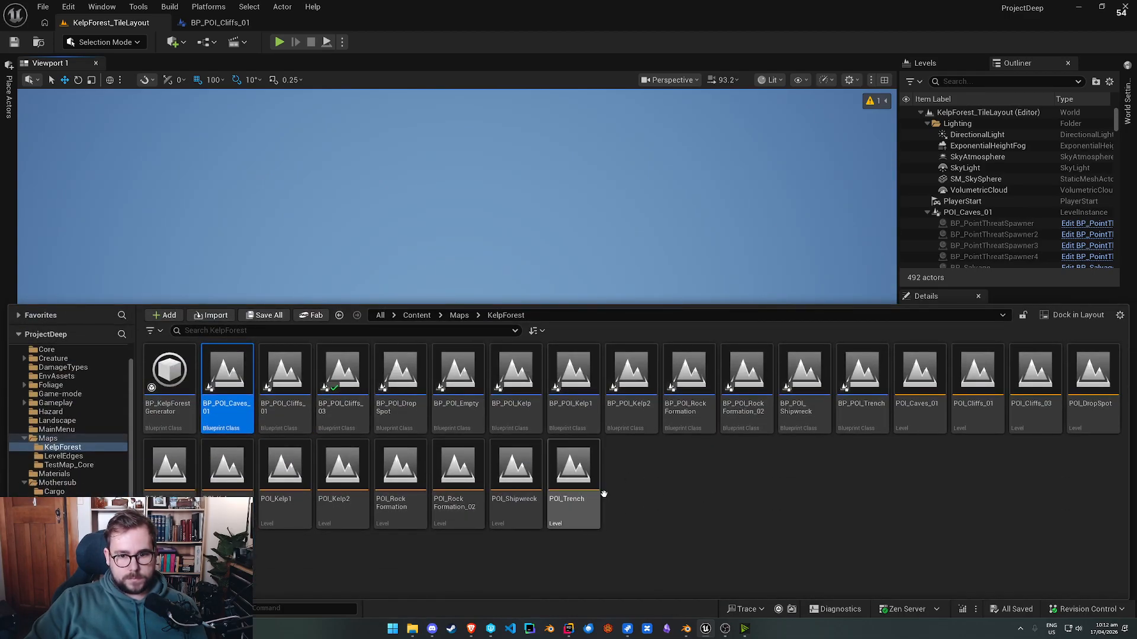
{"action": "mouse_move", "coordinate": [461, 509]}
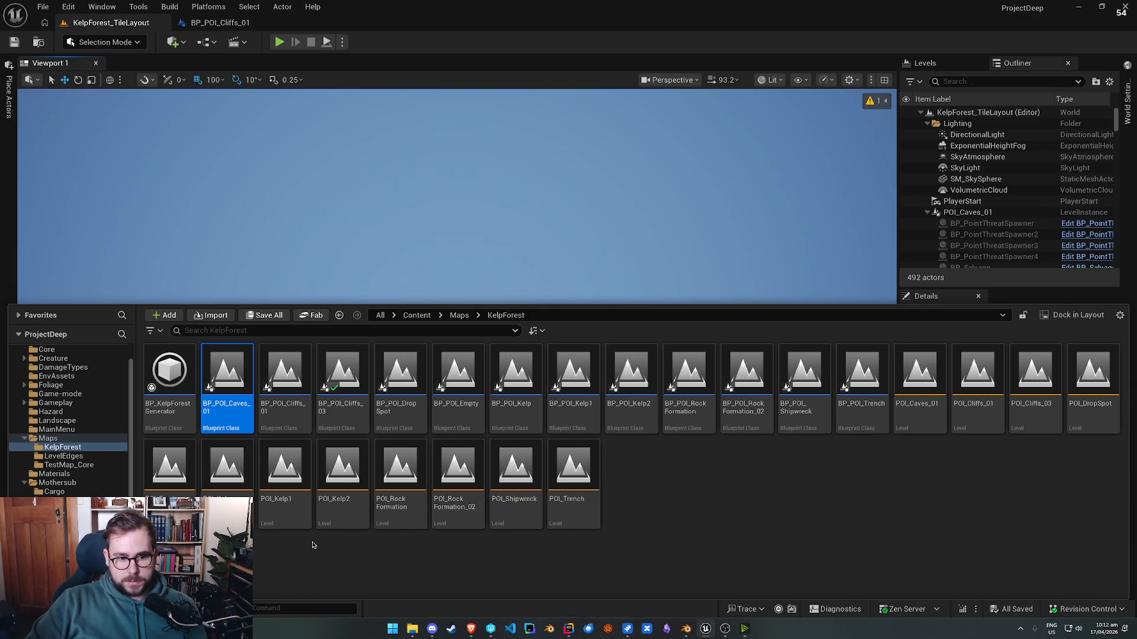
{"action": "left_click", "coordinate": [46, 438]}
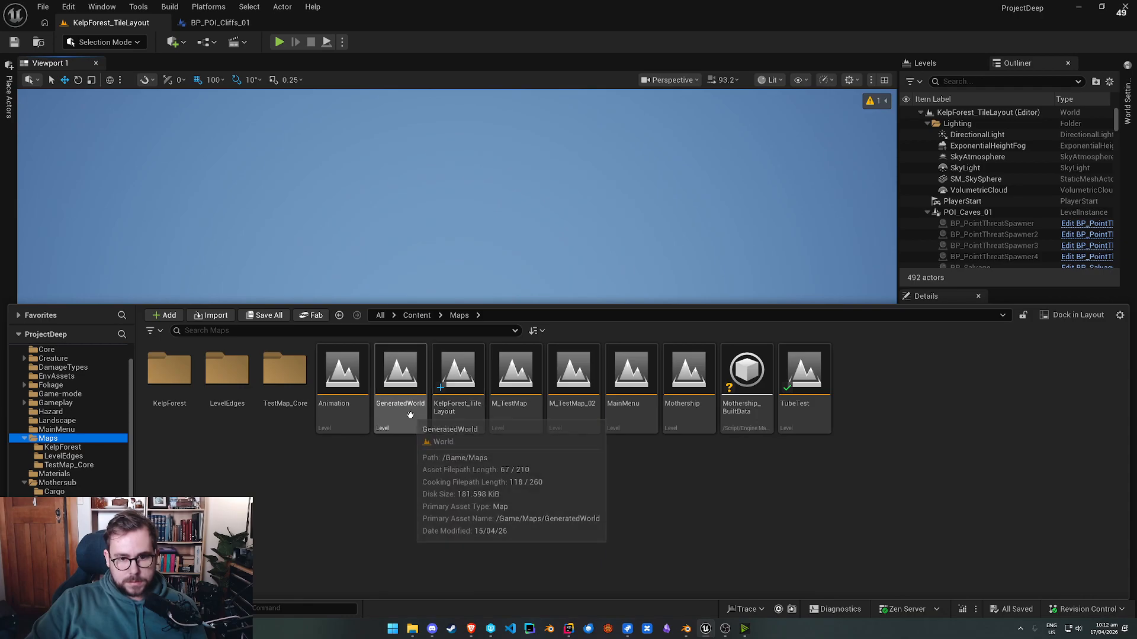
{"action": "right_click", "coordinate": [490, 481]}
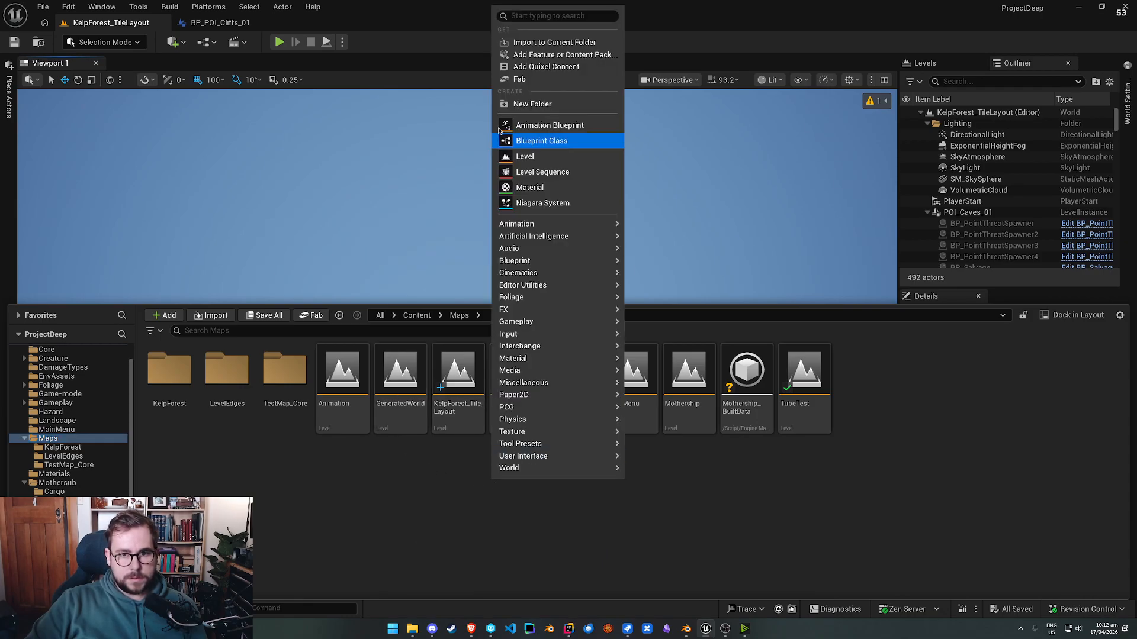
Step: Create a new level with default lighting and a floor, and save it in the Maps folder as WorldGenTest
{"action": "left_click", "coordinate": [44, 6]}
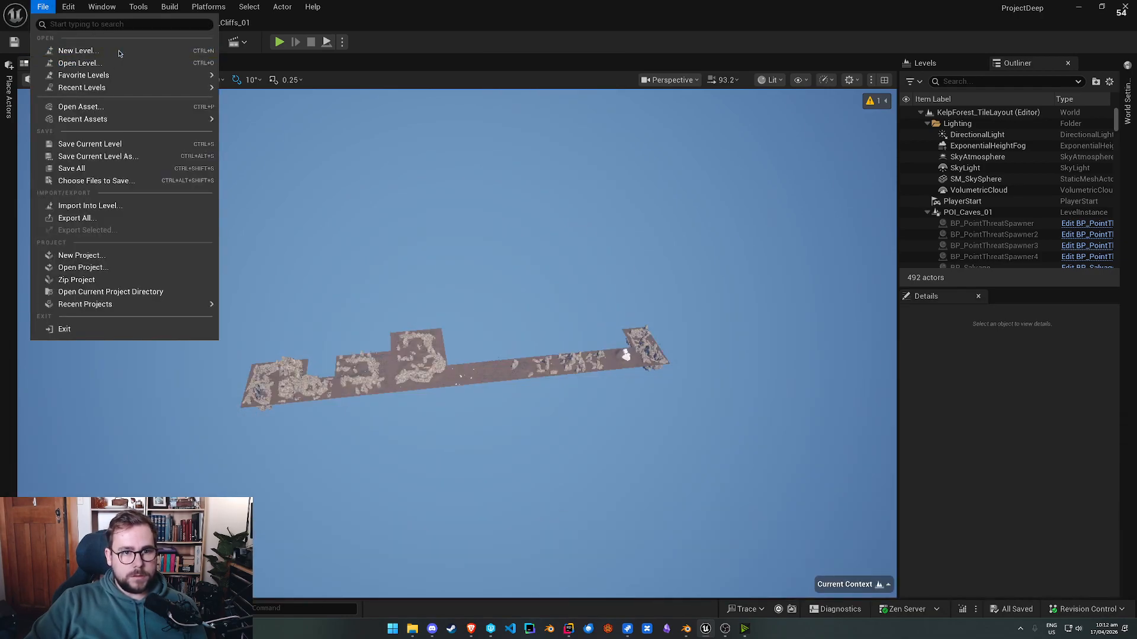
{"action": "left_click", "coordinate": [68, 51]}
{"action": "left_click", "coordinate": [593, 282]}
{"action": "left_click", "coordinate": [606, 394]}
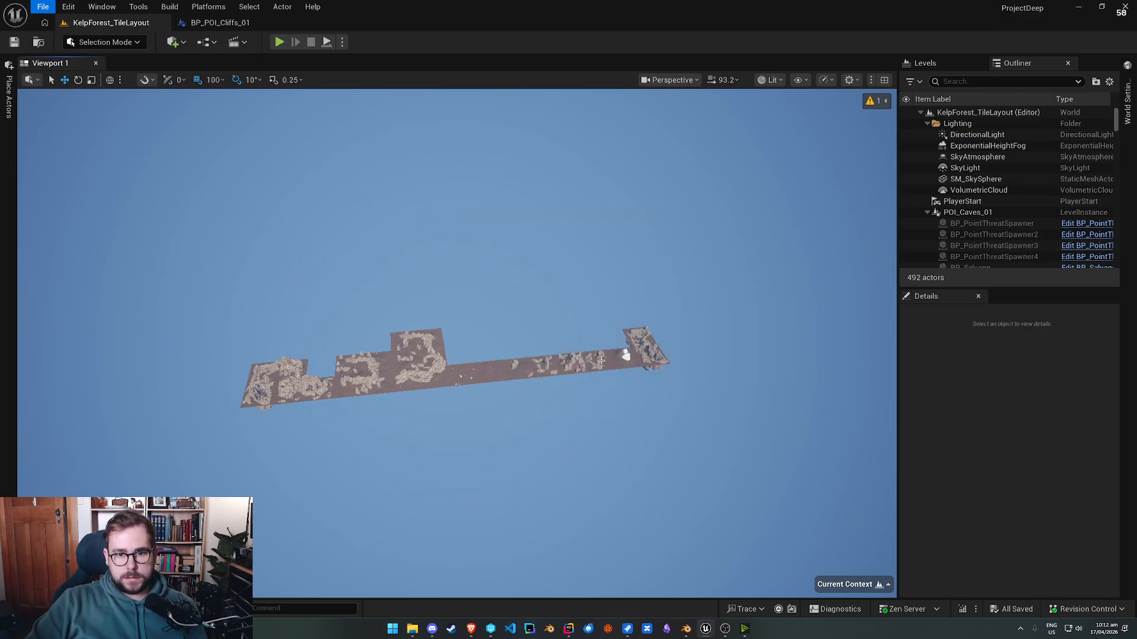
{"action": "key", "text": "ctrl+space"}
{"action": "right_click", "coordinate": [462, 482]}
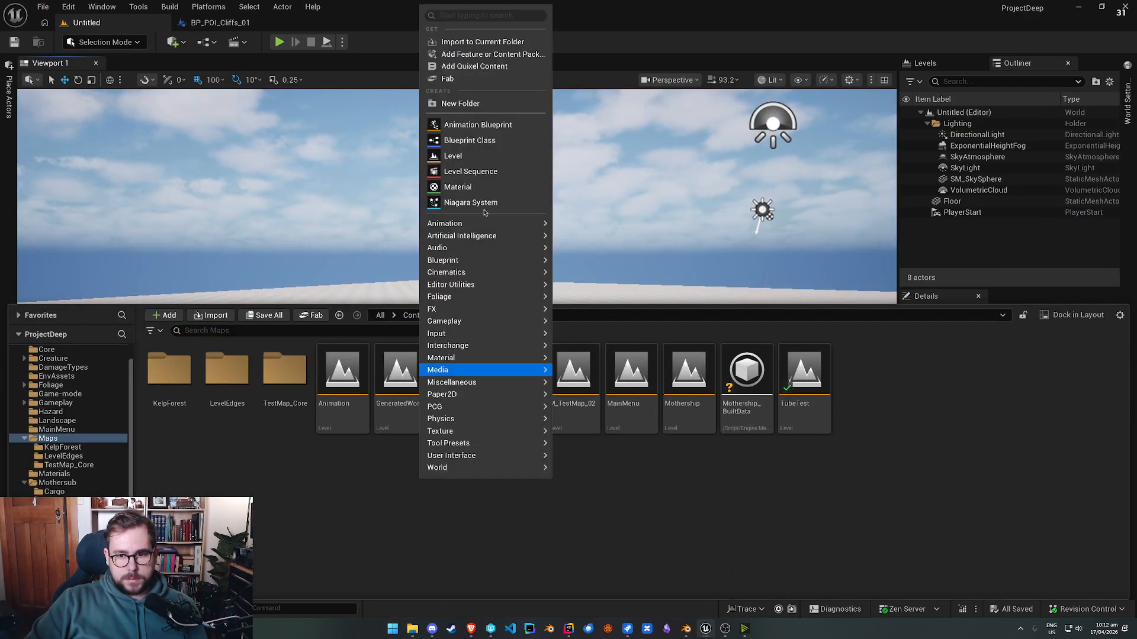
{"action": "left_click", "coordinate": [13, 42]}
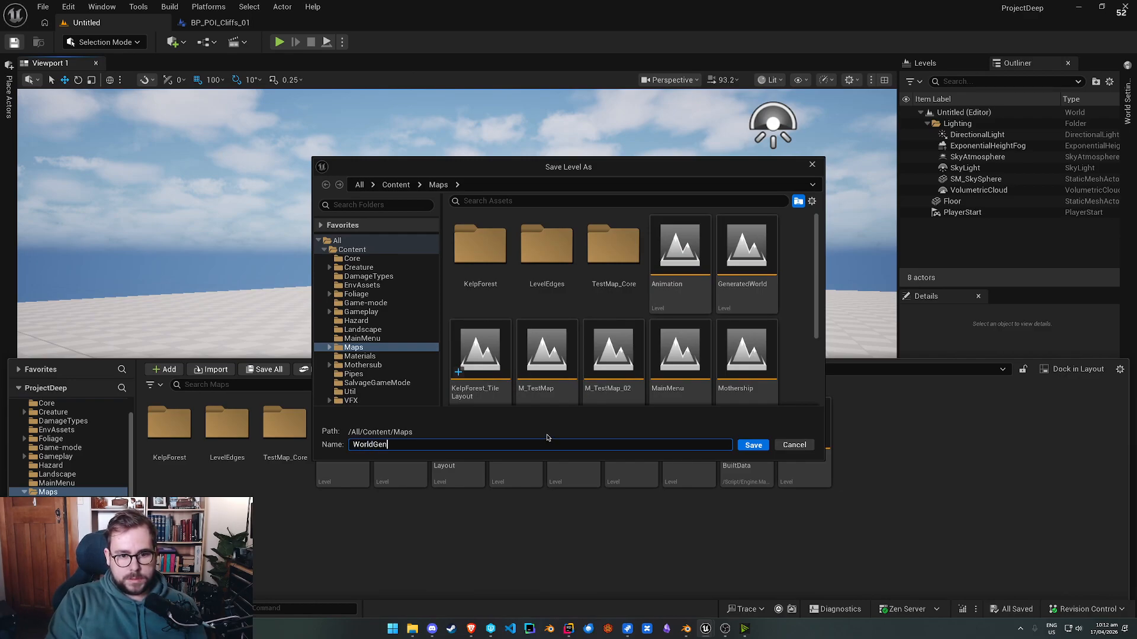
{"action": "left_click", "coordinate": [753, 445]}
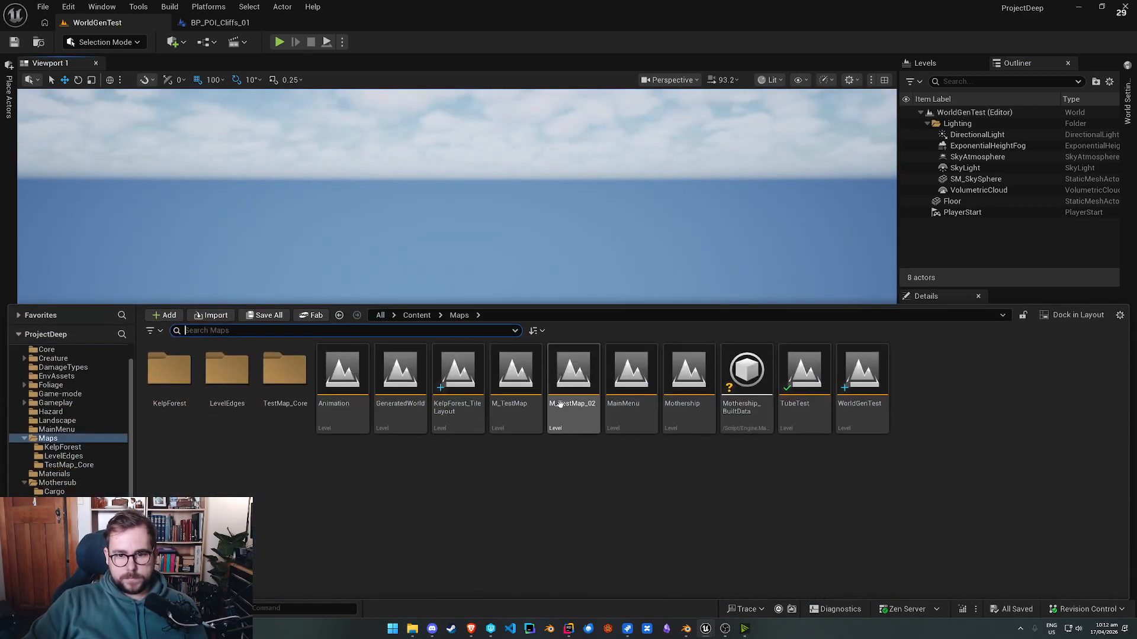
Step: Delete the Mothership_BuiltData asset from the Maps folder
{"action": "right_click", "coordinate": [736, 379]}
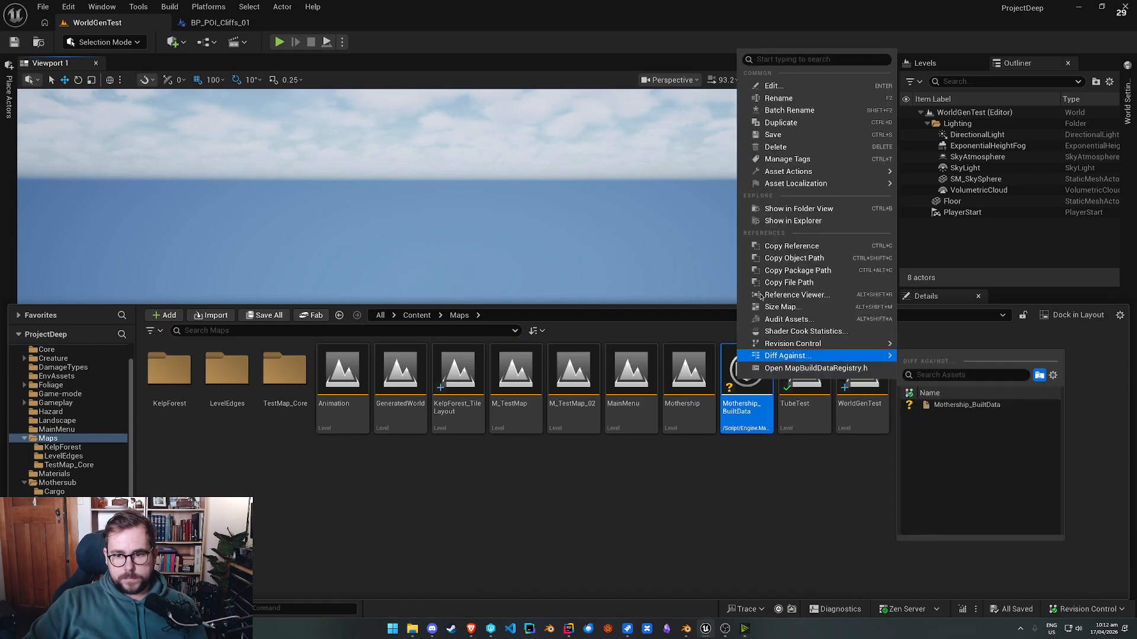
{"action": "left_click", "coordinate": [775, 147]}
{"action": "left_click", "coordinate": [506, 453]}
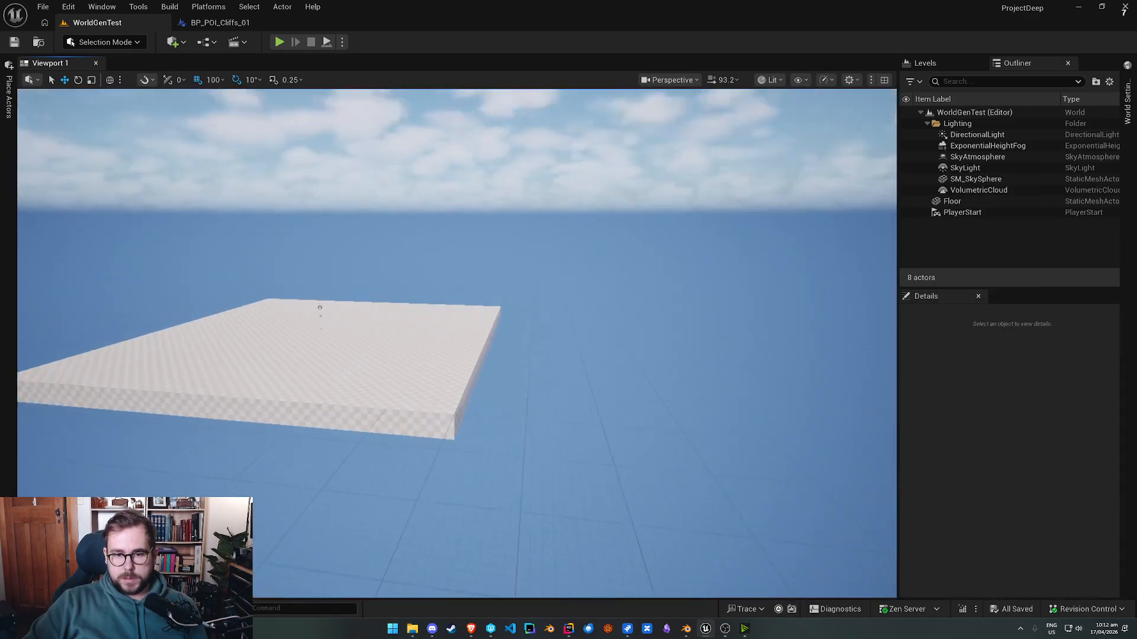
Step: Delete the Floor mesh from the WorldGenTest level
{"action": "right_click_drag", "start_coordinate": [444, 355], "coordinate": [444, 426]}
{"action": "left_click", "coordinate": [444, 426]}
{"action": "key", "text": "Delete"}
{"action": "right_click_drag", "start_coordinate": [543, 383], "coordinate": [551, 382]}
Step: Search the whole Content folder for "tilema"
{"action": "key", "text": "ctrl+space"}
{"action": "left_click", "coordinate": [416, 315]}
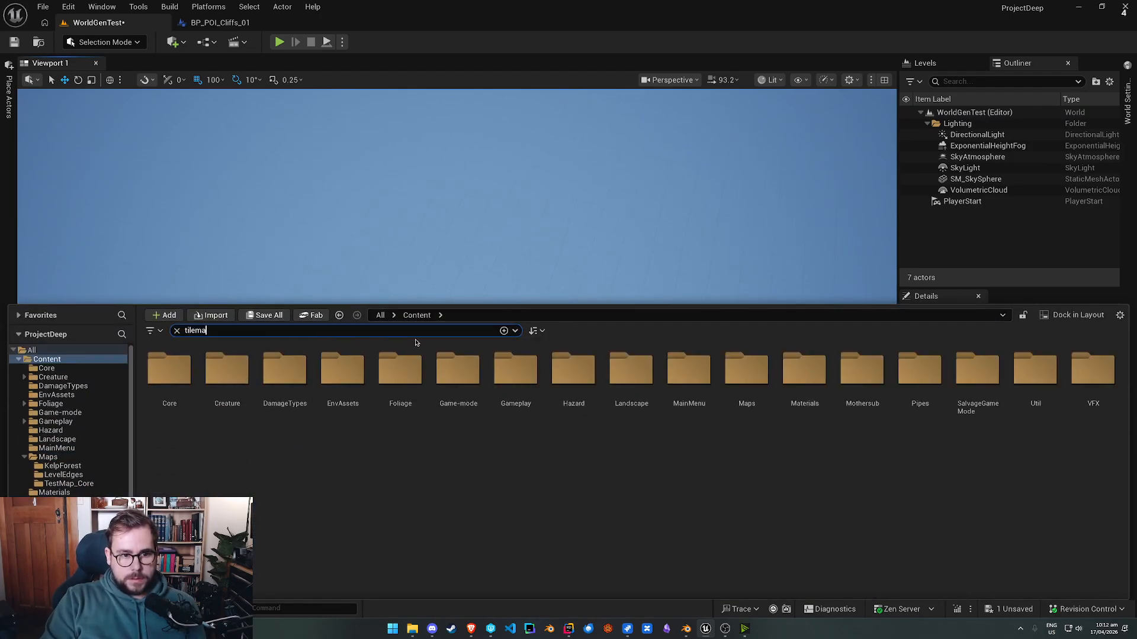
{"action": "left_click", "coordinate": [524, 428]}
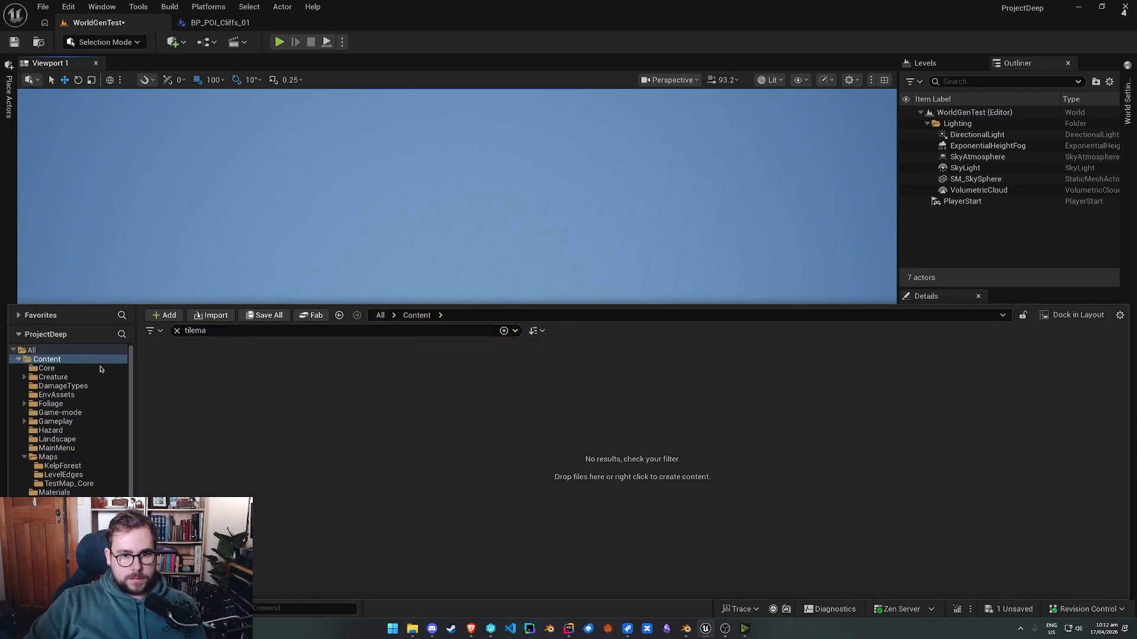
{"action": "left_click", "coordinate": [922, 171]}
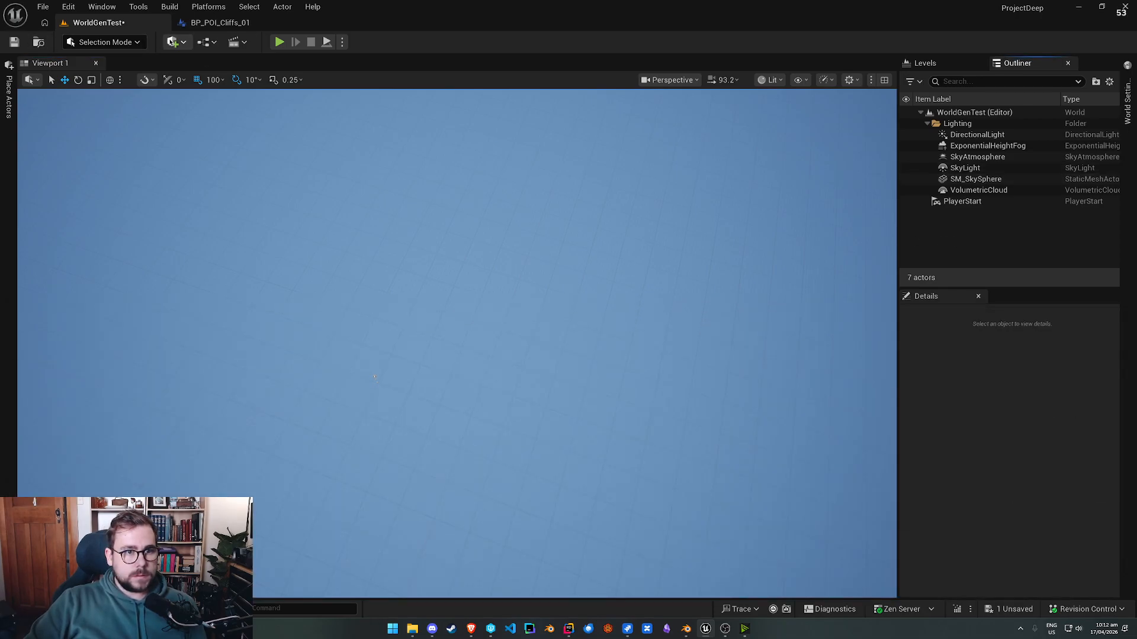
Step: Place a TileWorld actor in the WorldGenTest level
{"action": "left_click", "coordinate": [171, 42]}
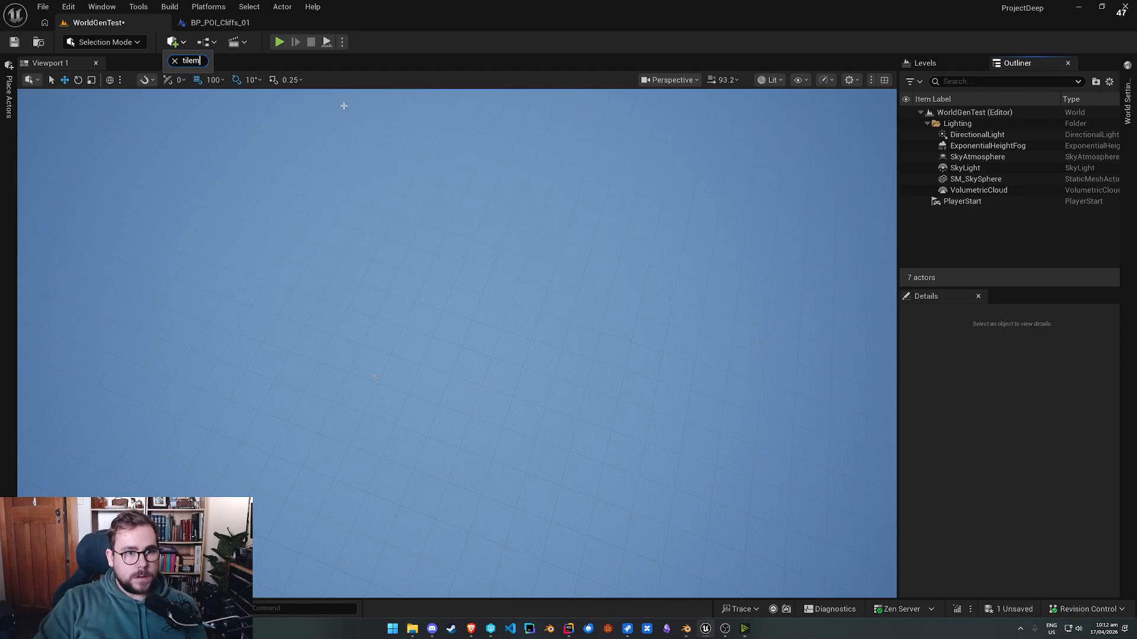
{"action": "key", "text": "BackSpace"}
{"action": "left_click", "coordinate": [204, 109]}
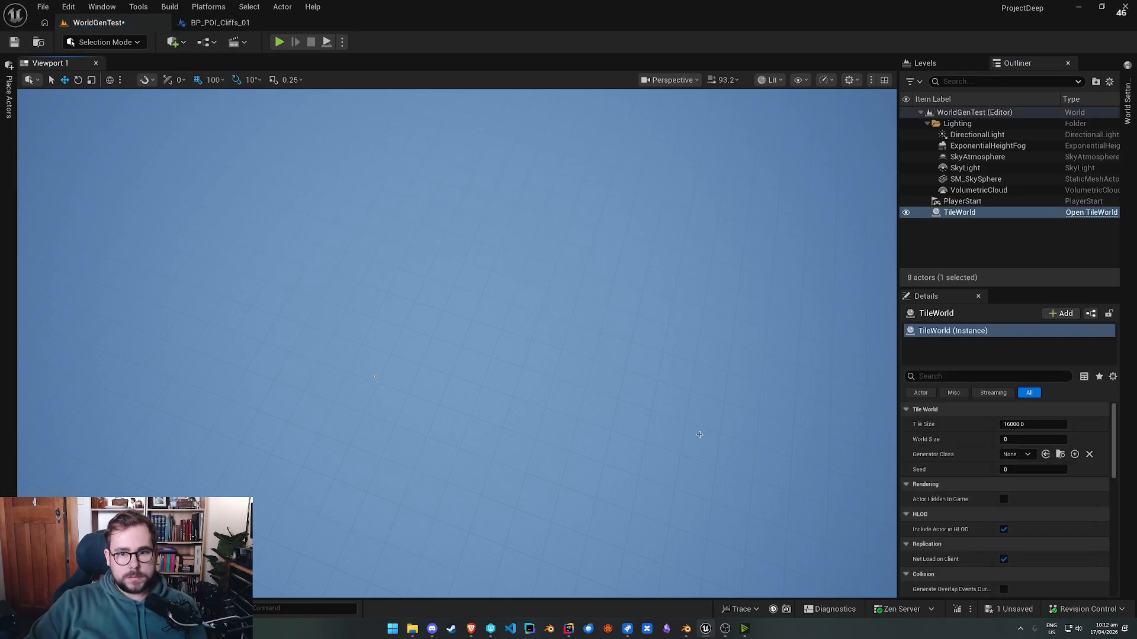
Step: Search the whole Content folder for "tile wo"
{"action": "key", "text": "ctrl+space"}
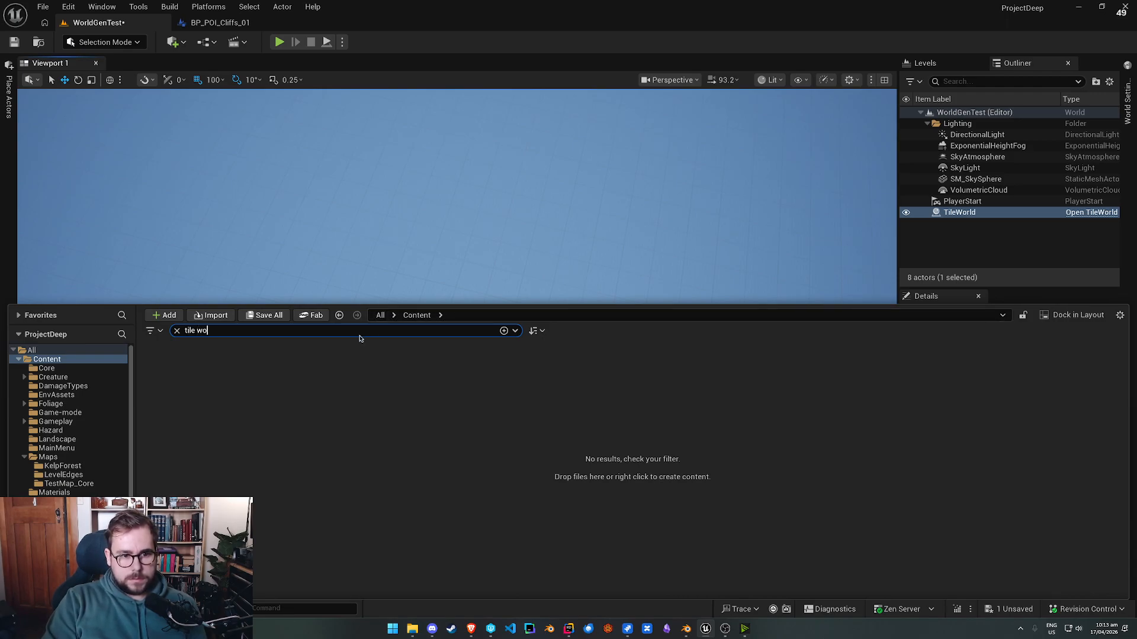
{"action": "left_click", "coordinate": [539, 432]}
{"action": "key", "text": "ctrl+space"}
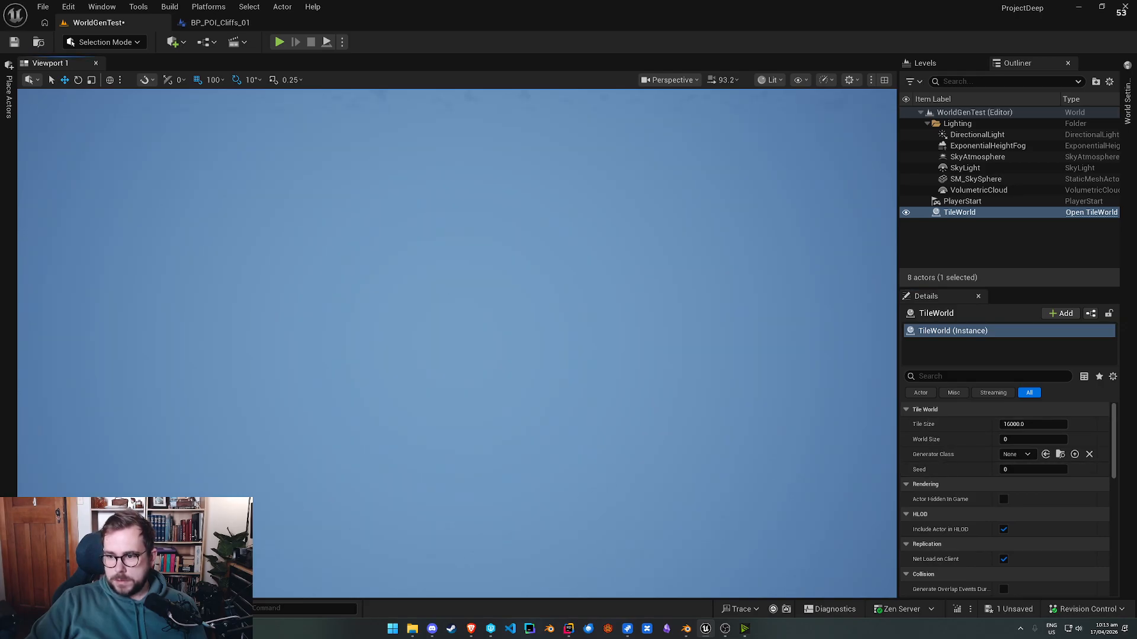
Step: Open the recent level GeneratedWorld, saving the changes made to WorldGenTest
{"action": "left_click", "coordinate": [50, 3]}
{"action": "mouse_move", "coordinate": [202, 88]}
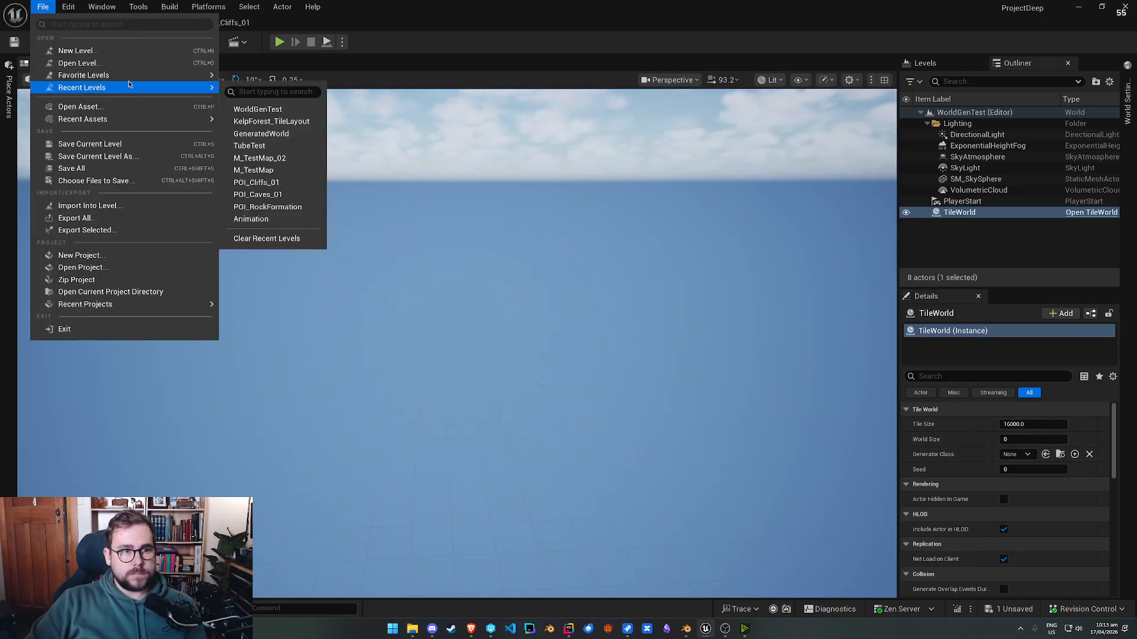
{"action": "left_click", "coordinate": [277, 135]}
{"action": "left_click", "coordinate": [557, 411]}
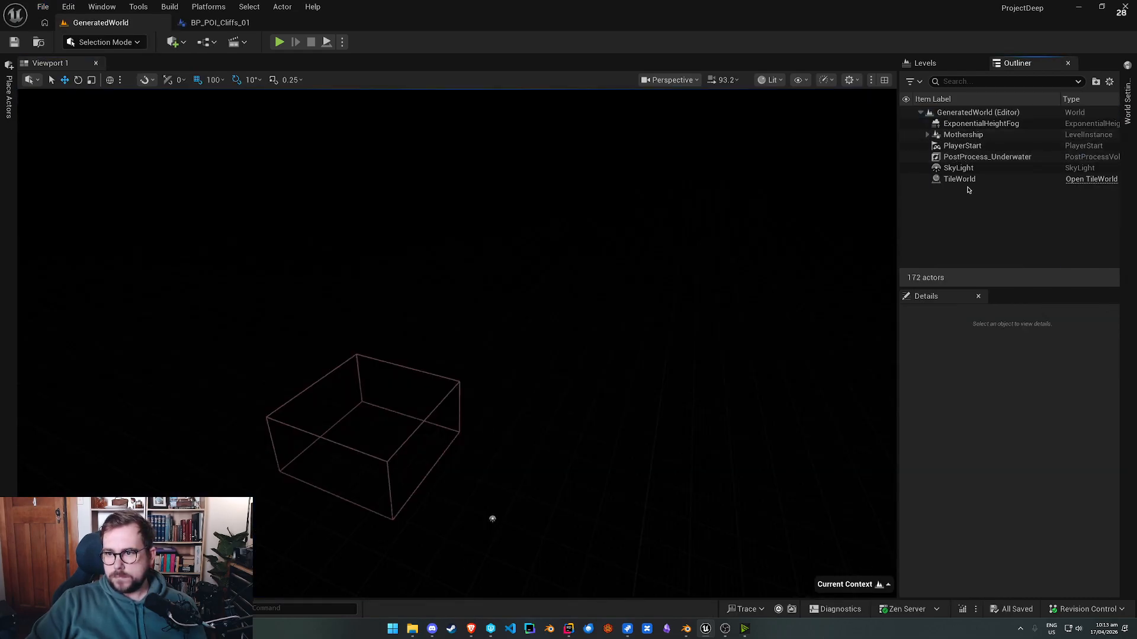
Step: Copy the Tile Size value from GeneratedWorld's TileWorld actor
{"action": "left_click", "coordinate": [959, 179]}
{"action": "left_click", "coordinate": [1047, 424]}
{"action": "key", "text": "ctrl+c"}
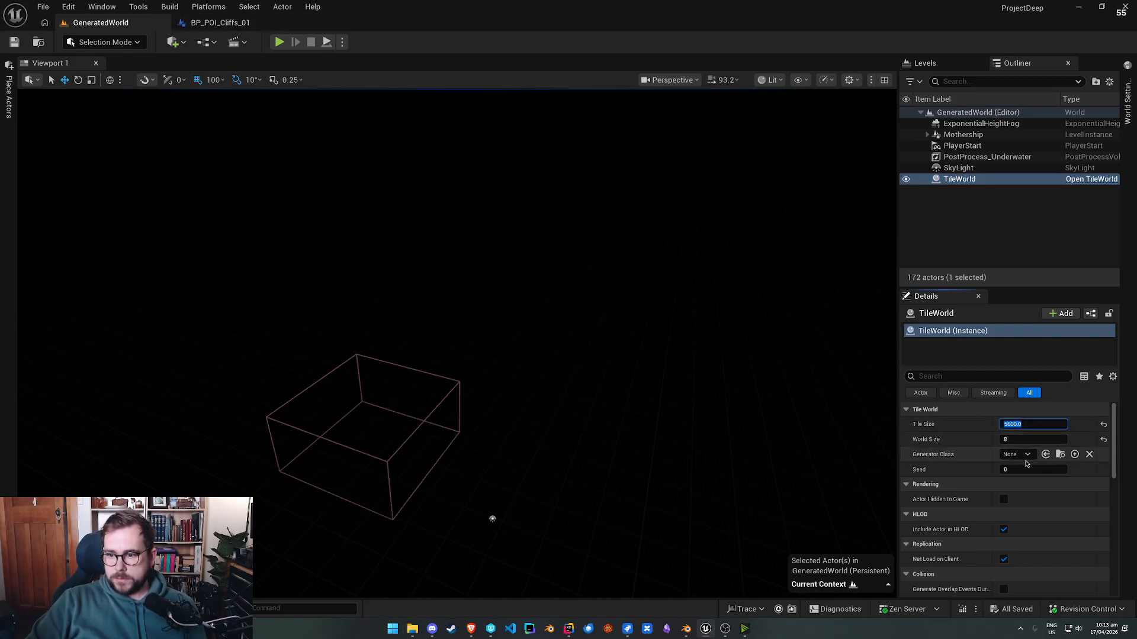
Step: Reopen the recent level WorldGenTest
{"action": "left_click", "coordinate": [220, 22]}
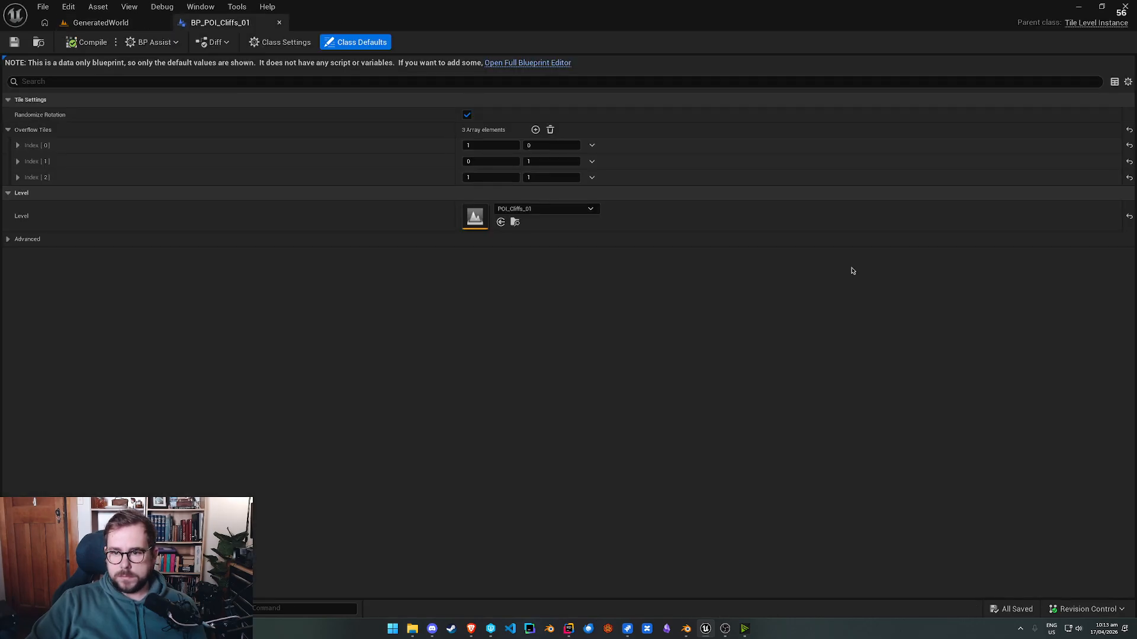
{"action": "left_click", "coordinate": [119, 21]}
{"action": "left_click", "coordinate": [43, 7]}
{"action": "mouse_move", "coordinate": [132, 93]}
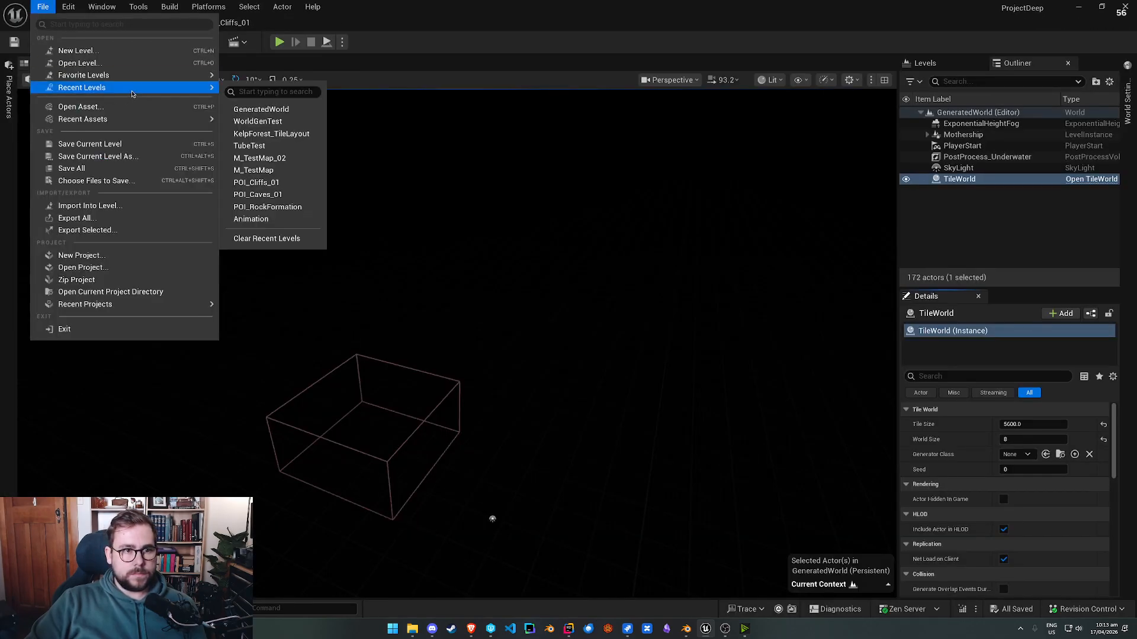
{"action": "left_click", "coordinate": [288, 122]}
Step: Set the TileWorld actor's Tile Size to 5600 and its World Size to 8
{"action": "left_click", "coordinate": [979, 217]}
{"action": "left_click", "coordinate": [1028, 427]}
{"action": "key", "text": "ctrl+v"}
{"action": "left_click", "coordinate": [1036, 441]}
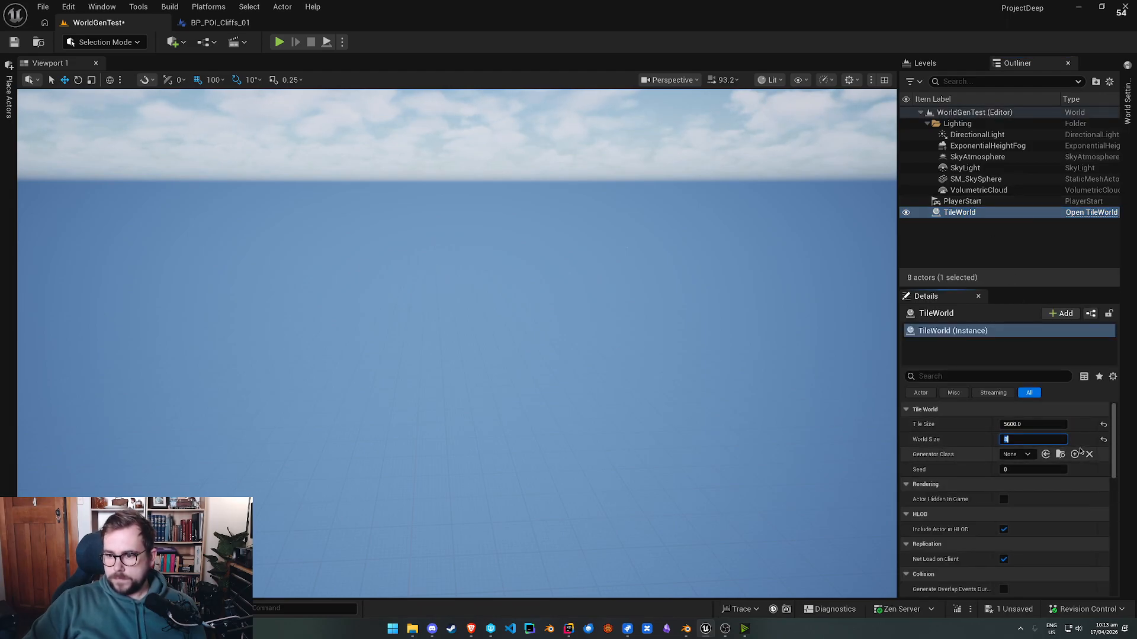
{"action": "type", "text": "8"}
Step: Set the TileWorld actor's Generator Class to BP_KelpForestGenerator and its Seed to 500
{"action": "left_click", "coordinate": [1013, 454]}
{"action": "left_click", "coordinate": [1042, 496]}
{"action": "left_click", "coordinate": [1027, 470]}
{"action": "left_click", "coordinate": [1013, 471]}
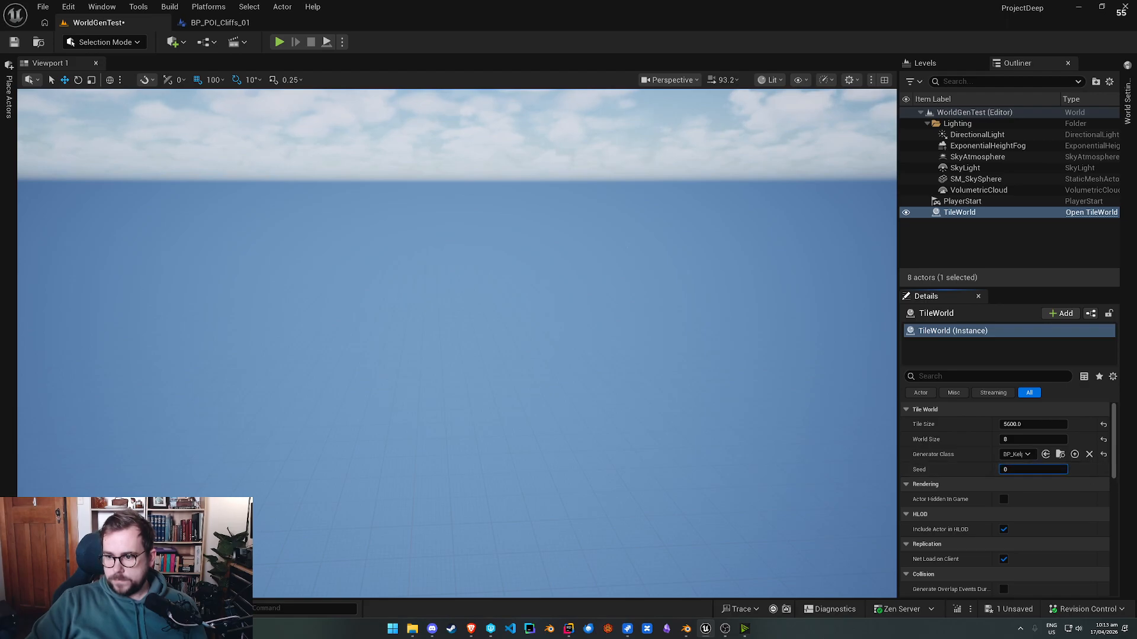
{"action": "left_click", "coordinate": [1020, 469]}
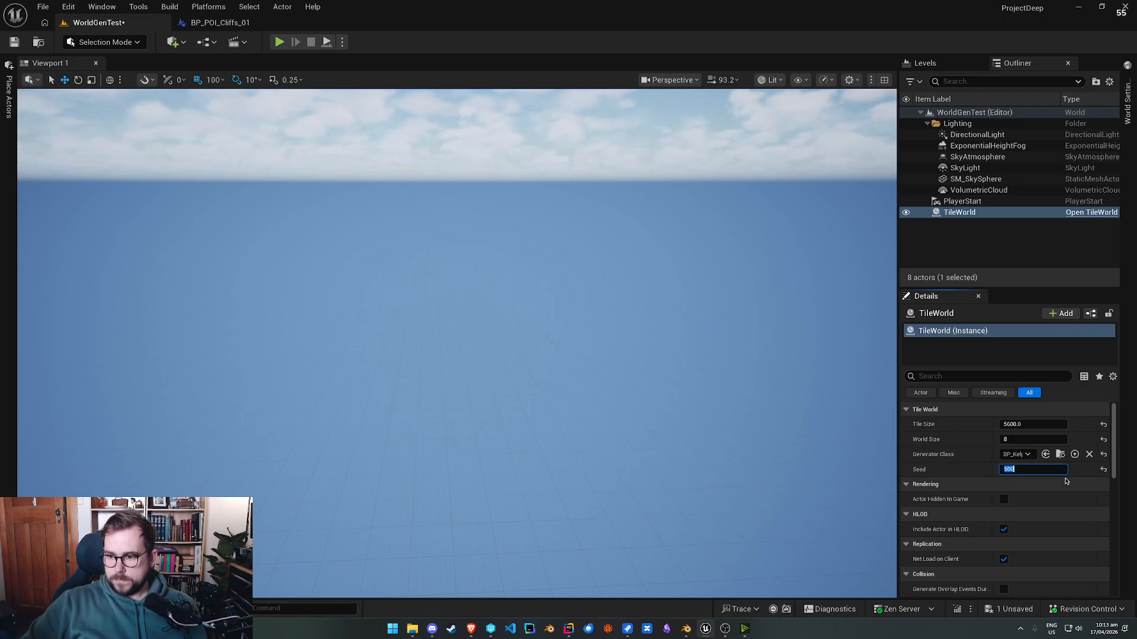
{"action": "left_click", "coordinate": [927, 448]}
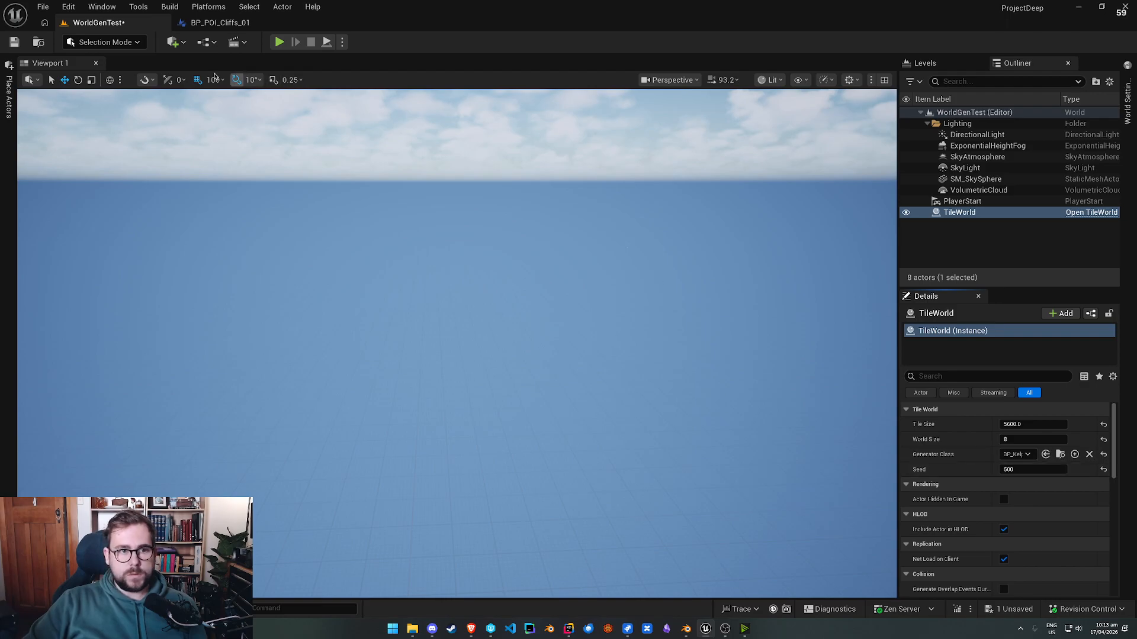
Step: Open the level blueprint, add a reference to the TileWorld actor and call its Generate function
{"action": "left_click", "coordinate": [206, 48]}
{"action": "left_click", "coordinate": [314, 121]}
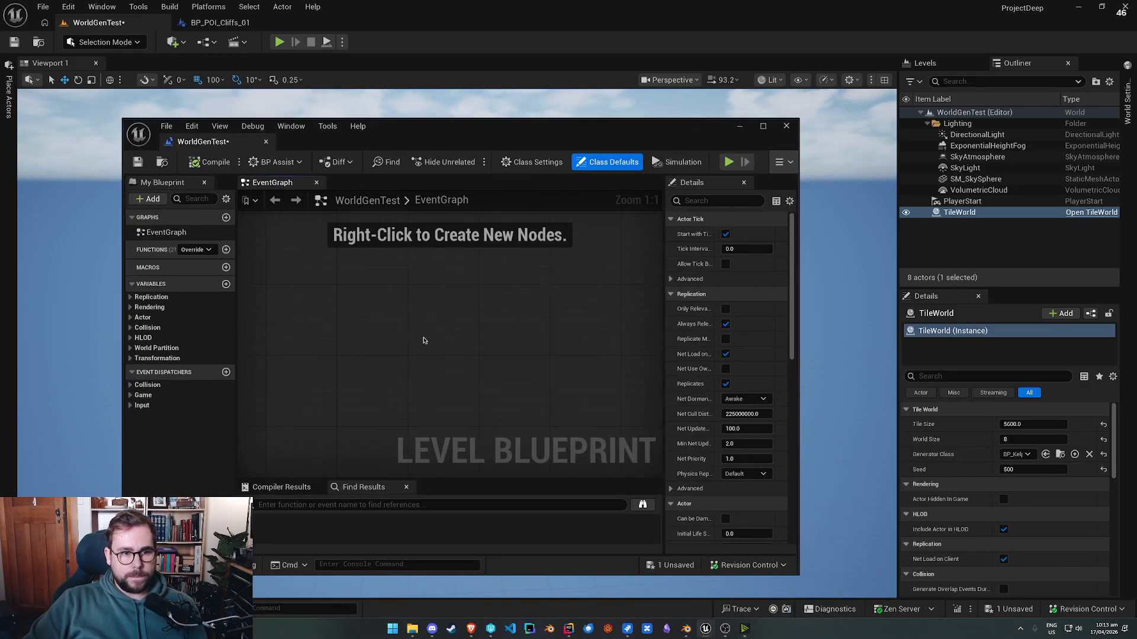
{"action": "right_click", "coordinate": [377, 317]}
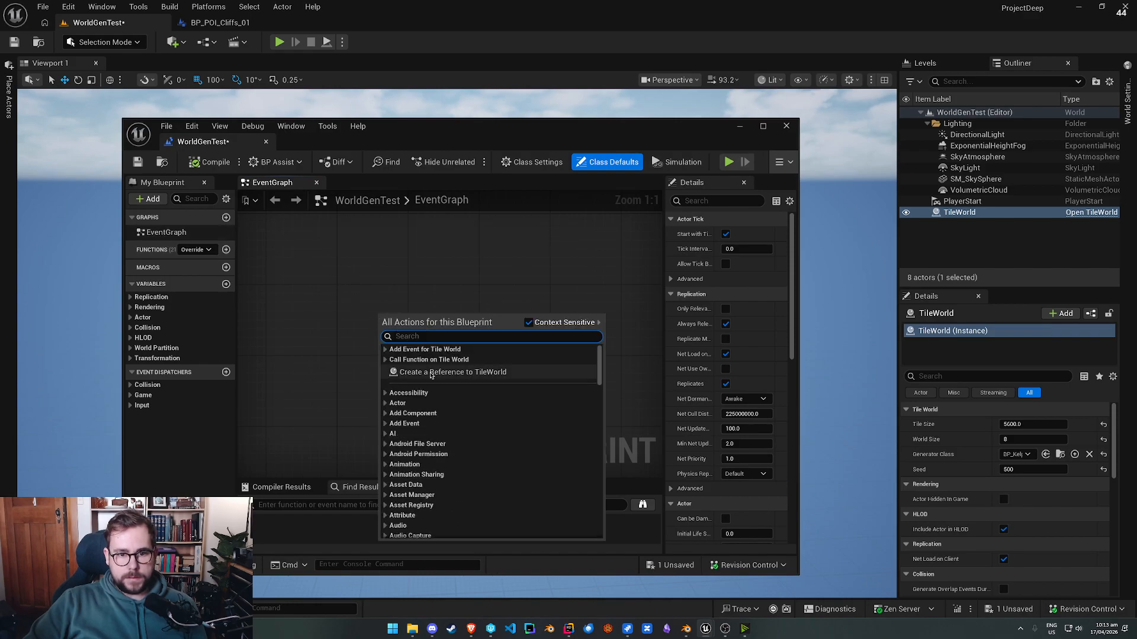
{"action": "left_click", "coordinate": [456, 373]}
{"action": "left_click_drag", "start_coordinate": [459, 321], "coordinate": [516, 287]}
{"action": "type", "text": "generate"}
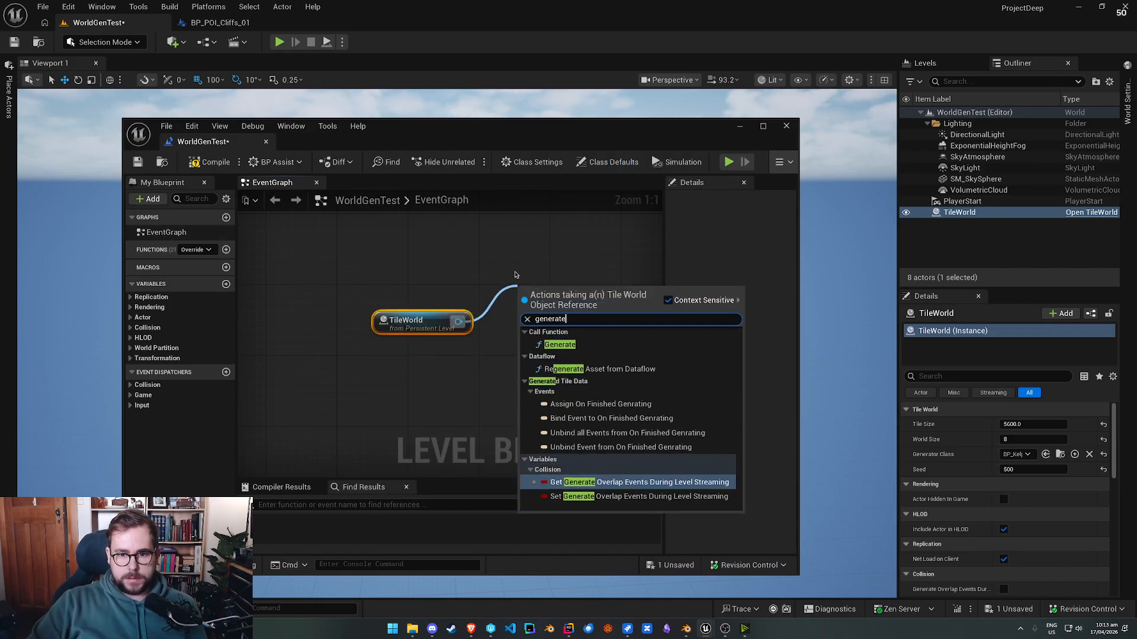
{"action": "left_click", "coordinate": [588, 345]}
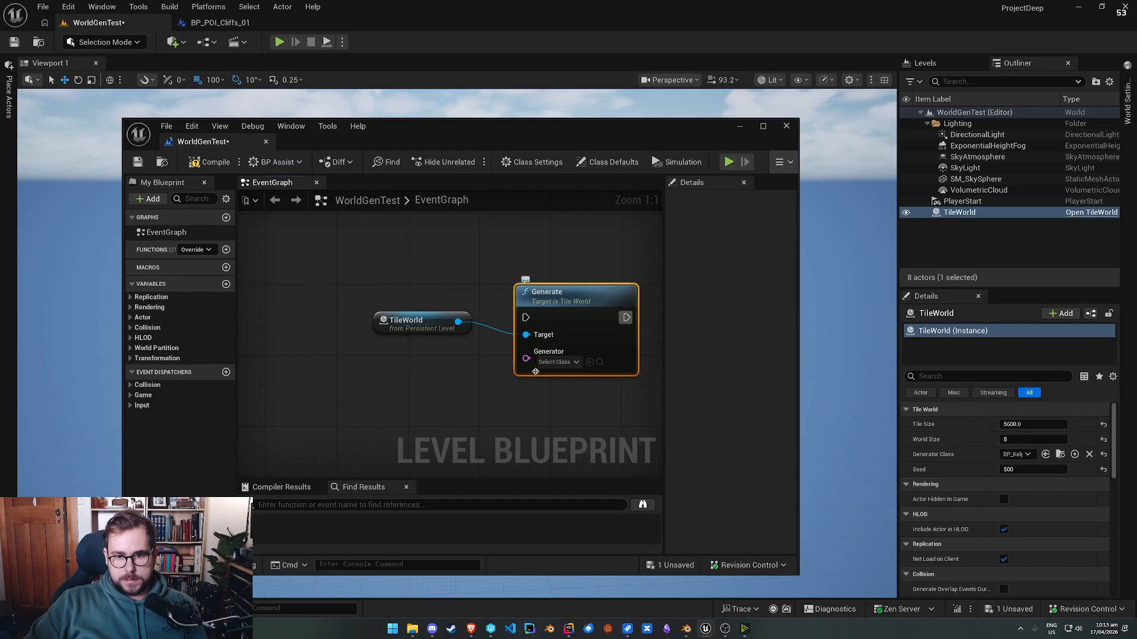
Step: Set the Generate node's Generator to BP_KelpForestGenerator, trigger it from Event BeginPlay and save the level blueprint
{"action": "left_click", "coordinate": [558, 361]}
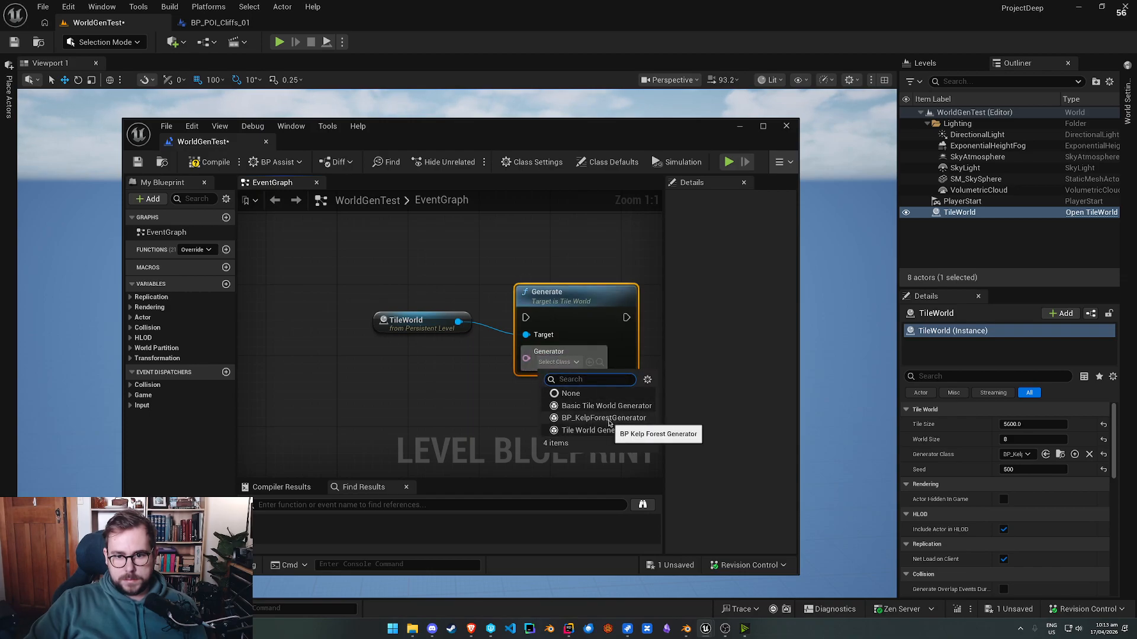
{"action": "left_click", "coordinate": [604, 418]}
{"action": "right_click", "coordinate": [322, 255]}
{"action": "type", "text": "beg"}
{"action": "left_click", "coordinate": [383, 309]}
{"action": "left_click", "coordinate": [138, 161]}
{"action": "left_click", "coordinate": [740, 125]}
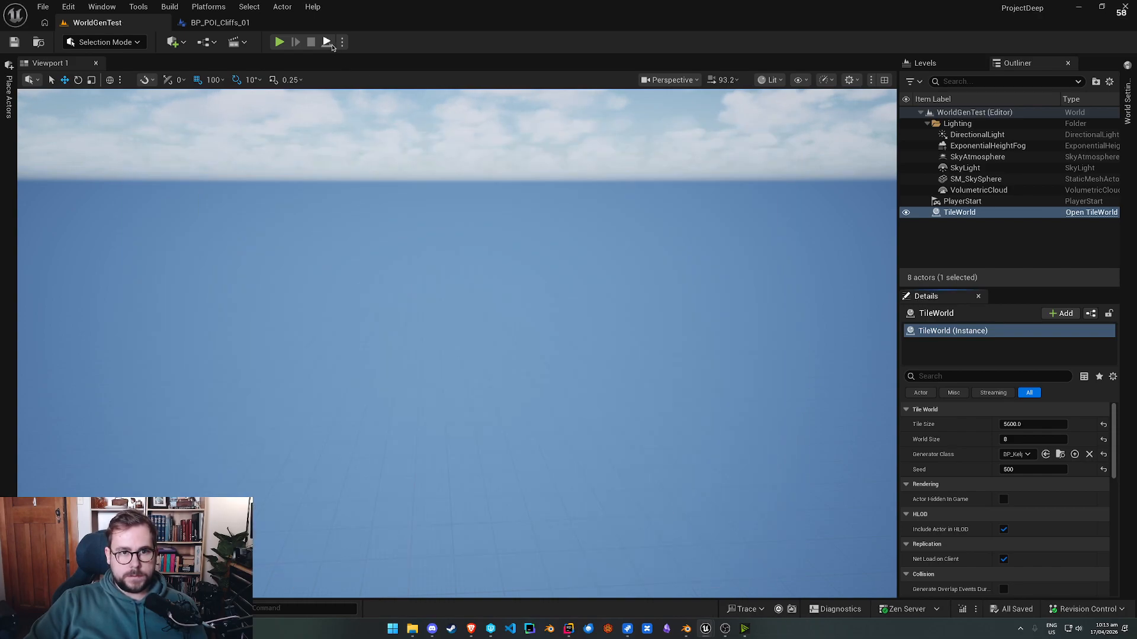
Step: Simulate the level, examine the whole generated tile map from above and end the simulation
{"action": "left_click", "coordinate": [329, 43]}
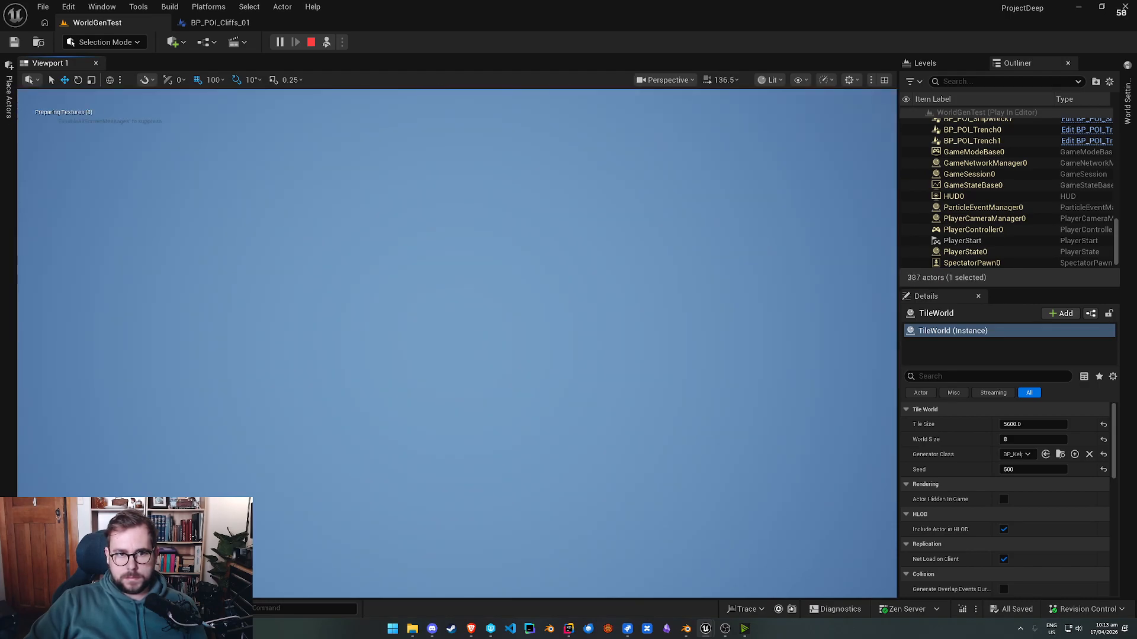
{"action": "right_click_drag", "start_coordinate": [833, 221], "coordinate": [607, 367]}
{"action": "key", "text": "w"}
{"action": "key", "text": "w"}
{"action": "key", "text": "w"}
{"action": "key", "text": "s"}
{"action": "scroll", "coordinate": [457, 343], "scroll_direction": "down", "scroll_amount": 2}
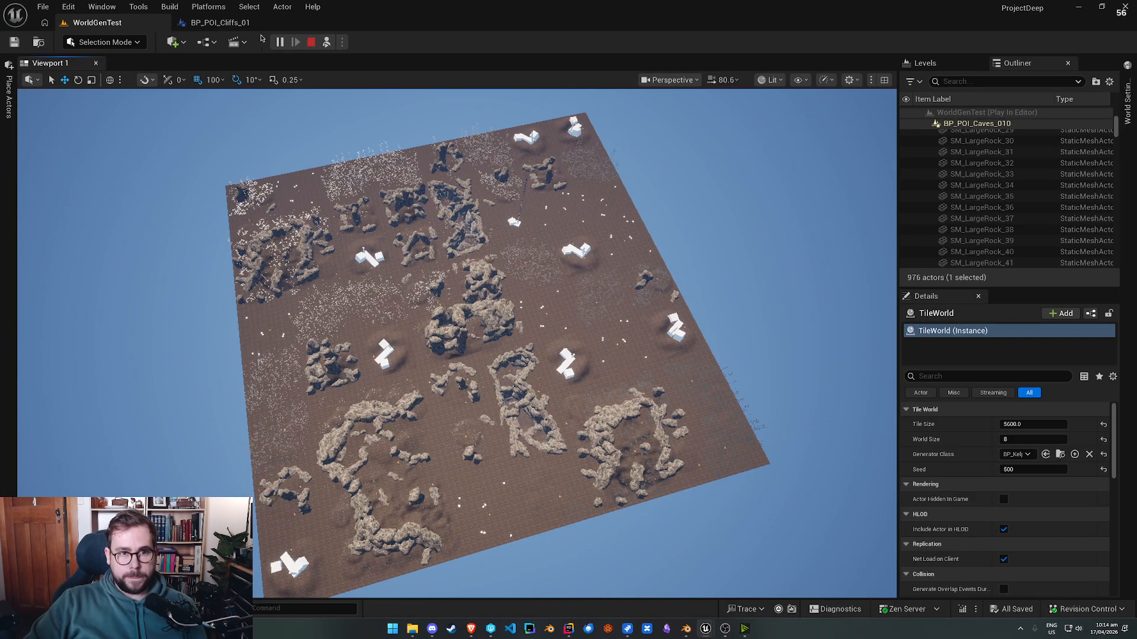
{"action": "left_click", "coordinate": [237, 25]}
{"action": "left_click", "coordinate": [136, 24]}
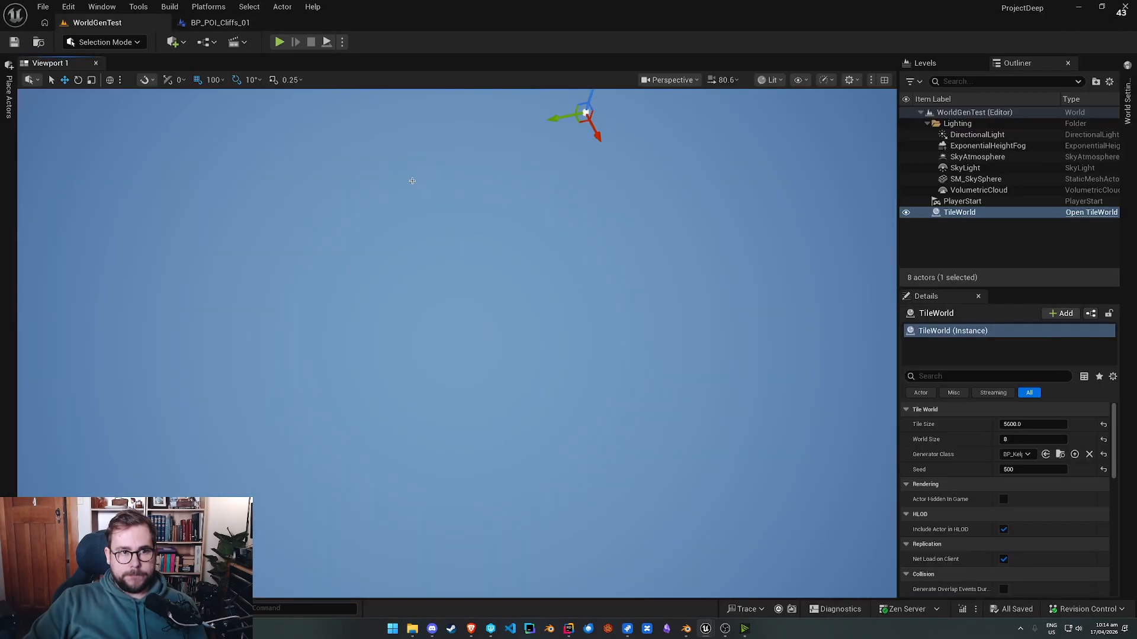
Step: Reopen the level blueprint and add an Assign On Finished Genrating binding from the TileWorld reference
{"action": "left_click", "coordinate": [234, 42]}
{"action": "left_click", "coordinate": [260, 120]}
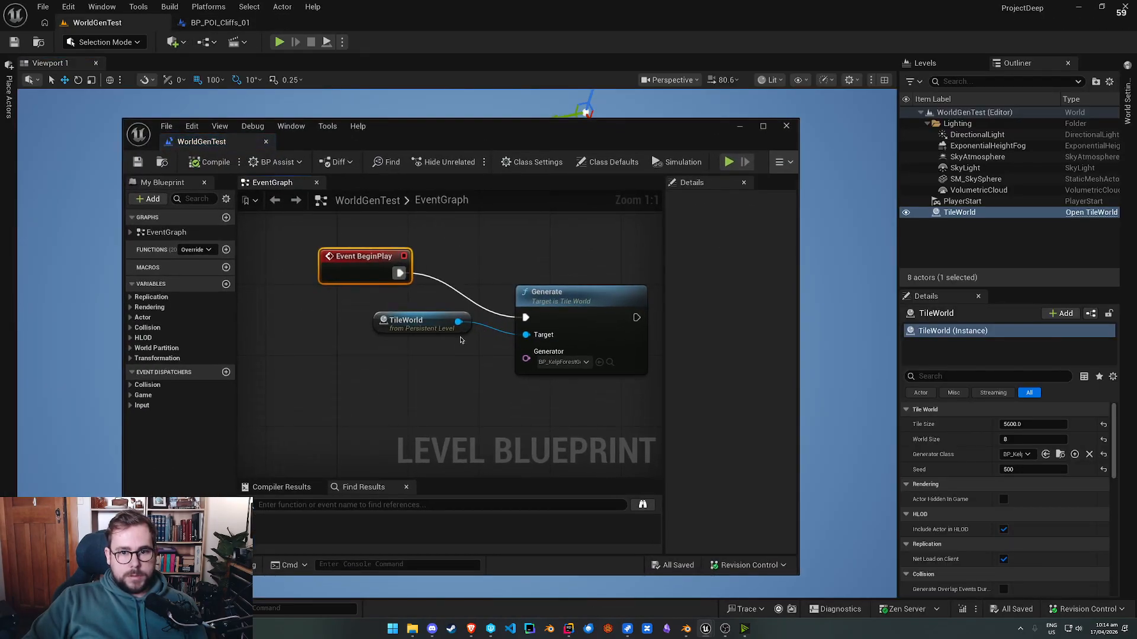
{"action": "left_click_drag", "start_coordinate": [548, 363], "coordinate": [531, 293]}
{"action": "left_click_drag", "start_coordinate": [458, 322], "coordinate": [514, 349]}
{"action": "type", "text": "assign"}
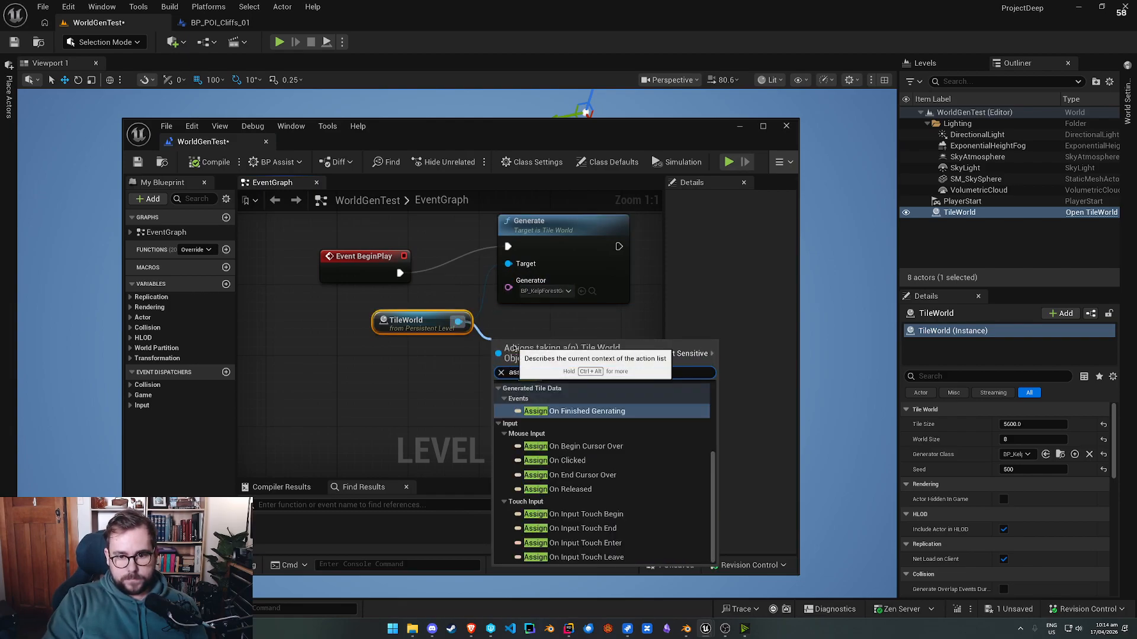
{"action": "left_click", "coordinate": [578, 412]}
{"action": "left_click", "coordinate": [577, 414]}
Step: Spread out the event graph nodes, making room between Event BeginPlay and Generate and separating the binding from its custom event
{"action": "right_click_drag", "start_coordinate": [593, 306], "coordinate": [646, 309]}
{"action": "left_click_drag", "start_coordinate": [437, 333], "coordinate": [385, 368]}
{"action": "left_click_drag", "start_coordinate": [428, 263], "coordinate": [294, 264]}
{"action": "scroll", "coordinate": [399, 276], "scroll_direction": "down", "scroll_amount": 3}
{"action": "right_click_drag", "start_coordinate": [516, 280], "coordinate": [475, 283]}
{"action": "left_click_drag", "start_coordinate": [476, 284], "coordinate": [624, 303]}
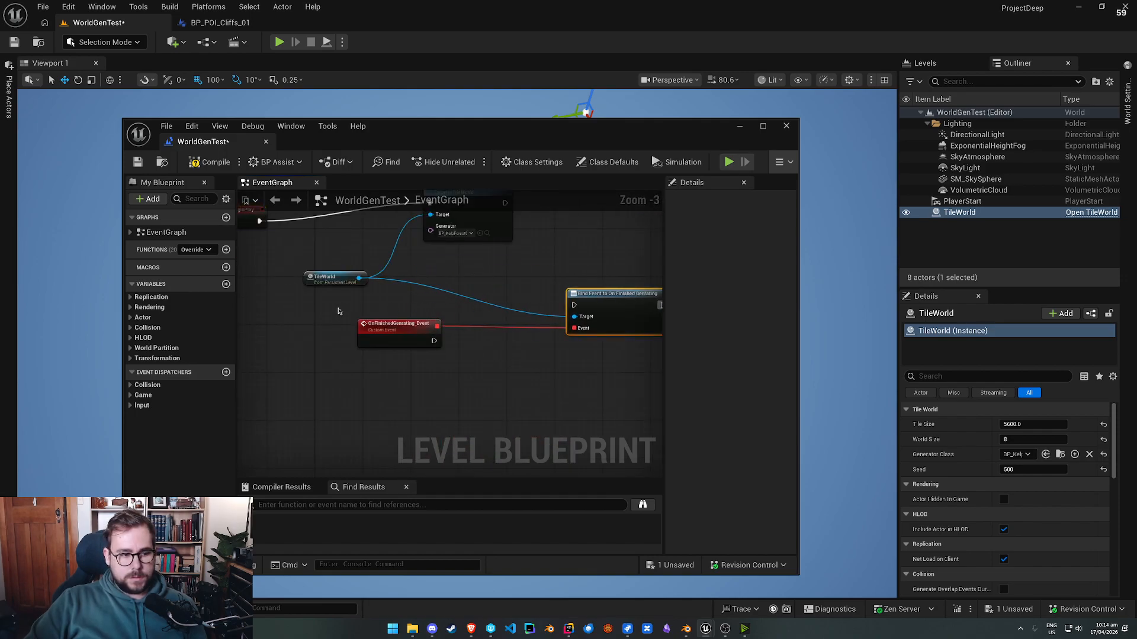
{"action": "right_click_drag", "start_coordinate": [331, 352], "coordinate": [507, 381]}
{"action": "left_click_drag", "start_coordinate": [406, 247], "coordinate": [337, 237]}
{"action": "right_click_drag", "start_coordinate": [341, 244], "coordinate": [306, 268]}
{"action": "left_click_drag", "start_coordinate": [527, 397], "coordinate": [496, 421]}
{"action": "left_click_drag", "start_coordinate": [292, 258], "coordinate": [398, 261]}
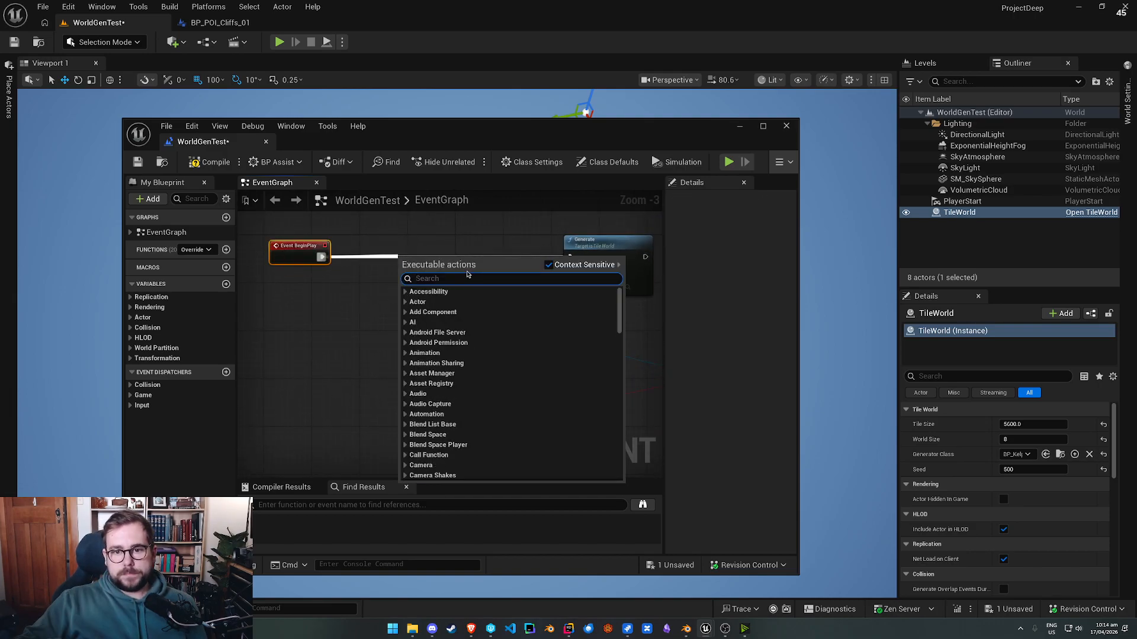
{"action": "left_click", "coordinate": [365, 299]}
Step: Insert a Set Seed node for TileWorld before Generate, fed by a Random Integer with an Exclusive Max of 999999
{"action": "left_click_drag", "start_coordinate": [460, 333], "coordinate": [570, 257]}
{"action": "type", "text": "seed"}
{"action": "left_click", "coordinate": [524, 363]}
{"action": "left_click_drag", "start_coordinate": [494, 270], "coordinate": [407, 272]}
{"action": "type", "text": "rand"}
{"action": "left_click", "coordinate": [483, 314]}
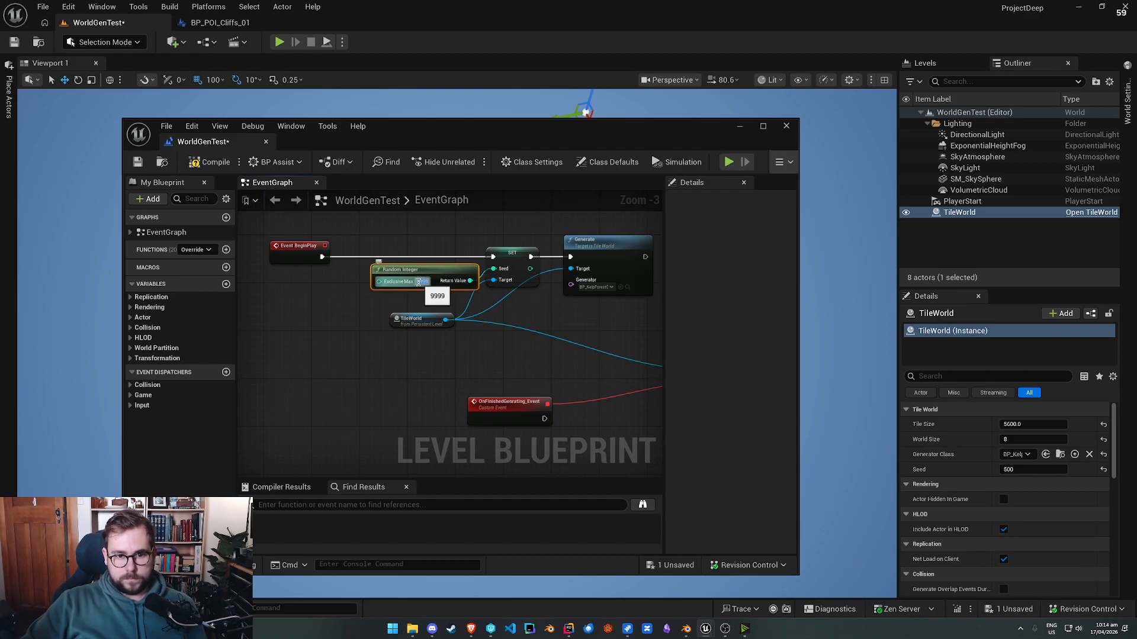
{"action": "left_click", "coordinate": [546, 311]}
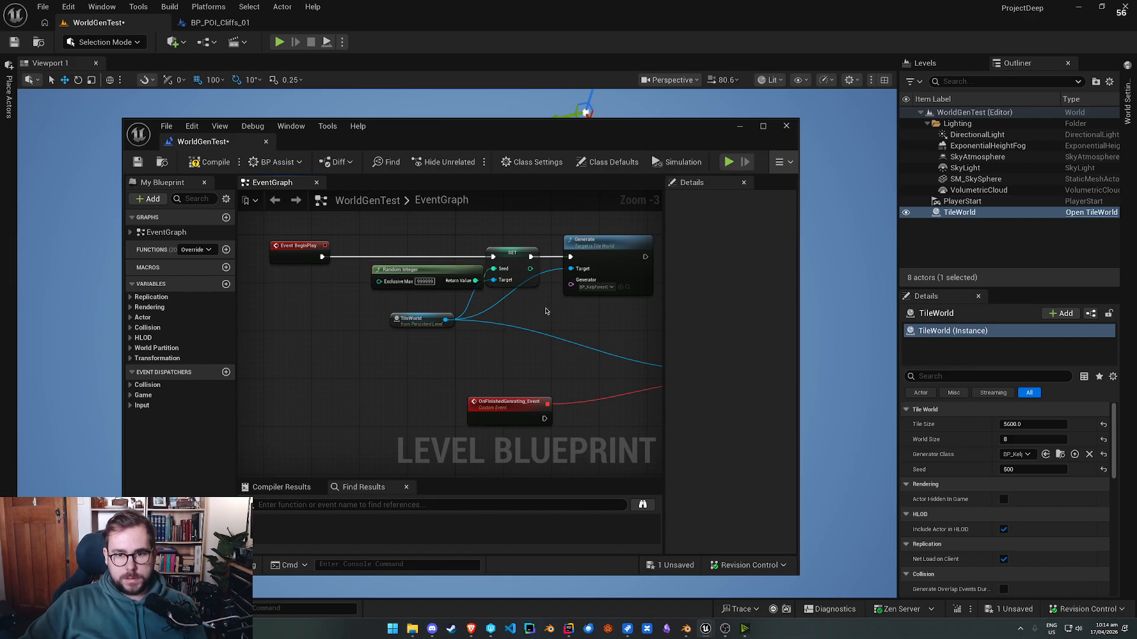
Step: Disconnect Event BeginPlay from the Set Seed node and move it away from the generation chain
{"action": "left_click", "coordinate": [323, 260], "text": "alt"}
{"action": "left_click_drag", "start_coordinate": [287, 256], "coordinate": [235, 263]}
{"action": "right_click_drag", "start_coordinate": [427, 364], "coordinate": [342, 350]}
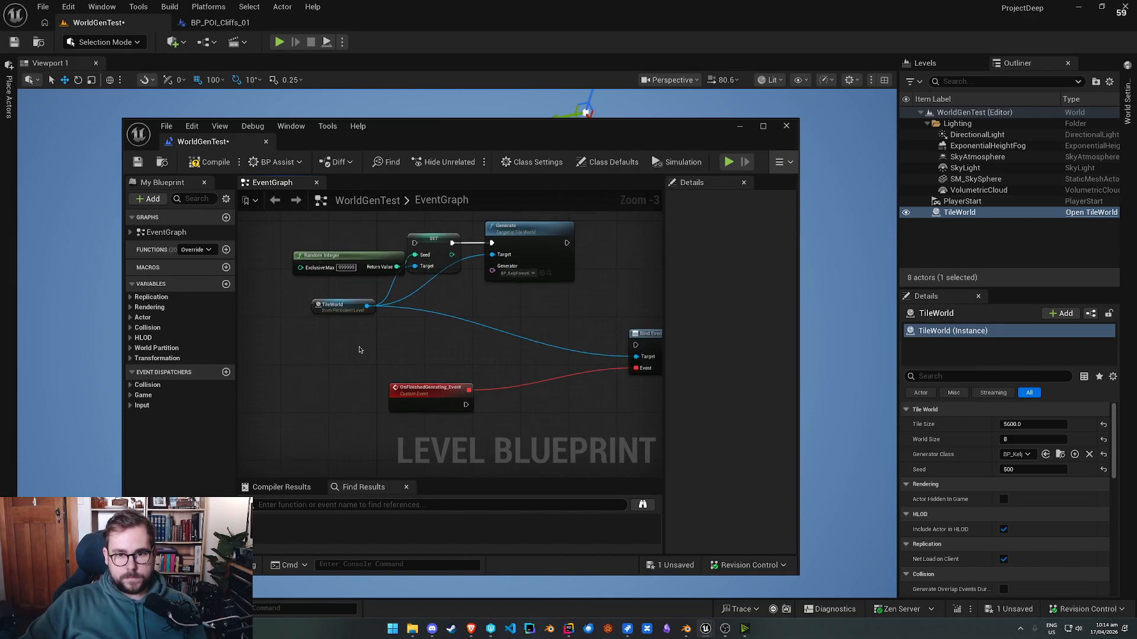
Step: Place the Bind Event to On Finished Genrating node directly after Generate, connect their execution pins and align them
{"action": "scroll", "coordinate": [518, 351], "scroll_direction": "down", "scroll_amount": 1}
{"action": "left_click_drag", "start_coordinate": [626, 349], "coordinate": [500, 346]}
{"action": "left_click_drag", "start_coordinate": [449, 388], "coordinate": [404, 367]}
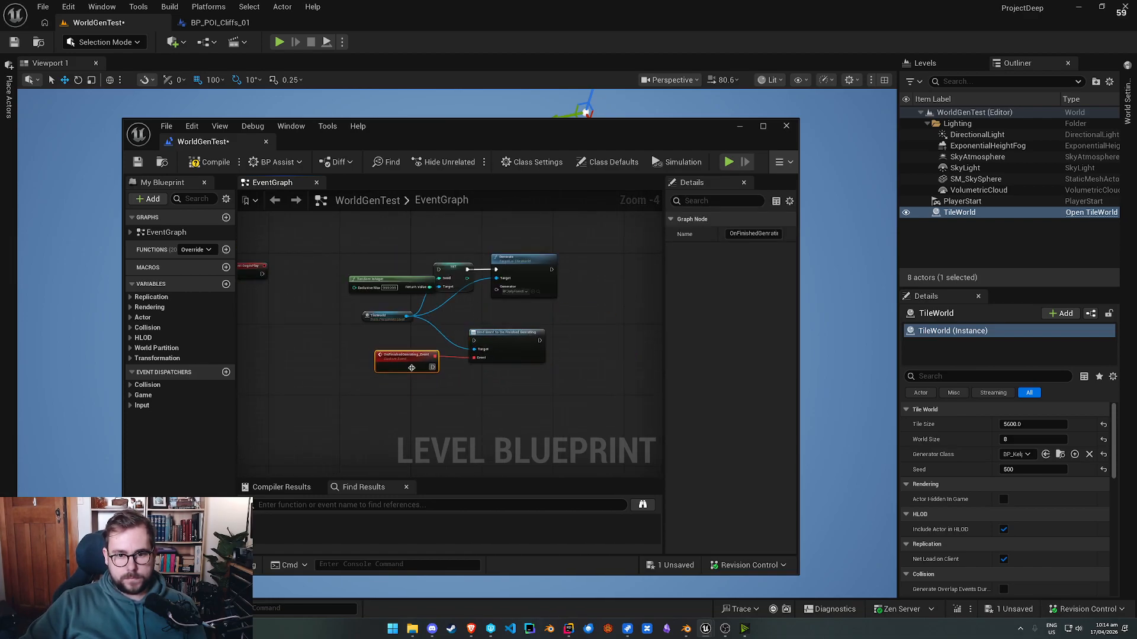
{"action": "left_click_drag", "start_coordinate": [499, 341], "coordinate": [520, 353]}
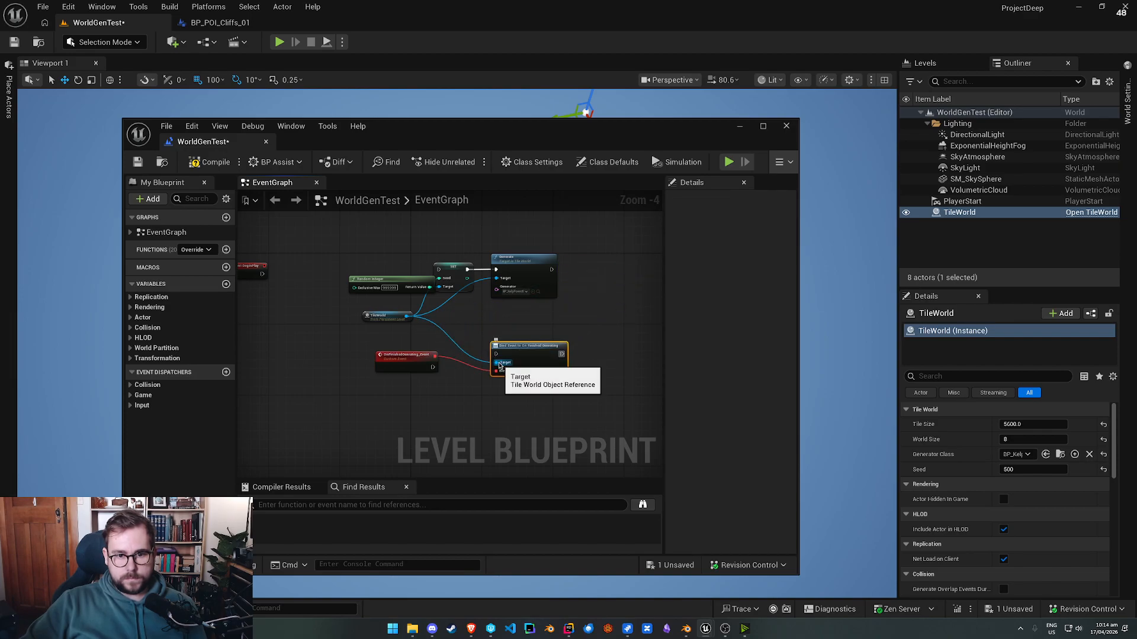
{"action": "left_click_drag", "start_coordinate": [515, 352], "coordinate": [551, 269]}
{"action": "key", "text": "q"}
Step: Add an Unbind Event from On Finished Genrating node for TileWorld and run it from the finished custom event
{"action": "left_click_drag", "start_coordinate": [407, 320], "coordinate": [470, 363]}
{"action": "type", "text": "unbind"}
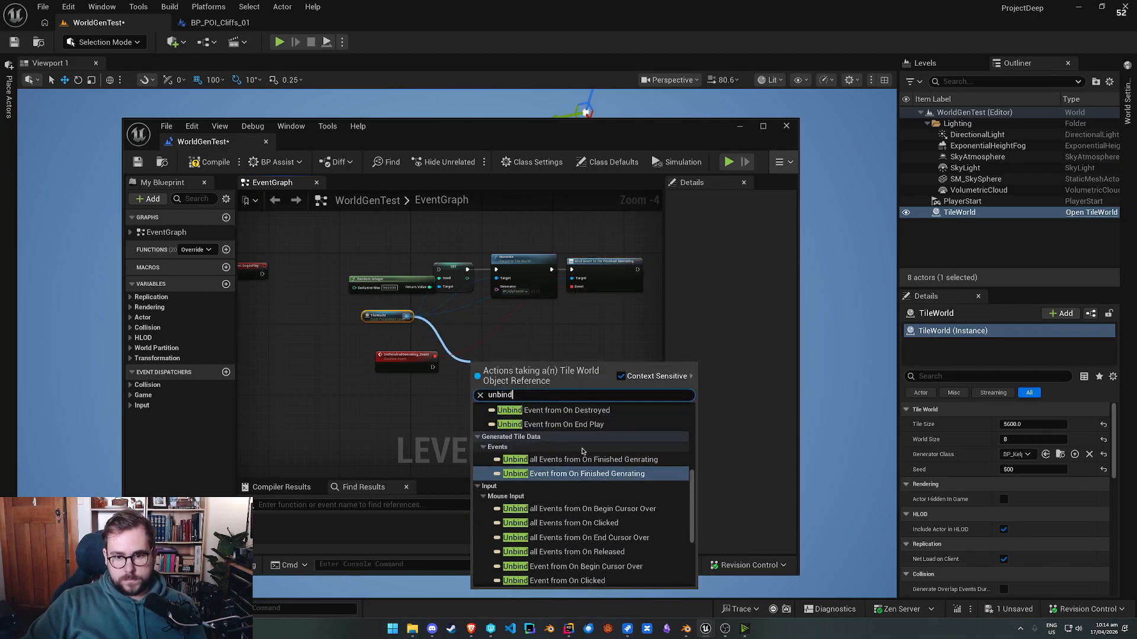
{"action": "key", "text": "Return"}
{"action": "scroll", "coordinate": [447, 368], "scroll_direction": "up", "scroll_amount": 3}
{"action": "mouse_move", "coordinate": [420, 368]}
{"action": "left_mouse_down"}
{"action": "mouse_move", "coordinate": [493, 376]}
{"action": "mouse_move", "coordinate": [420, 363]}
{"action": "mouse_move", "coordinate": [424, 349]}
{"action": "left_mouse_up"}
{"action": "left_click", "coordinate": [513, 382]}
{"action": "key", "text": "q"}
{"action": "scroll", "coordinate": [473, 348], "scroll_direction": "down", "scroll_amount": 3}
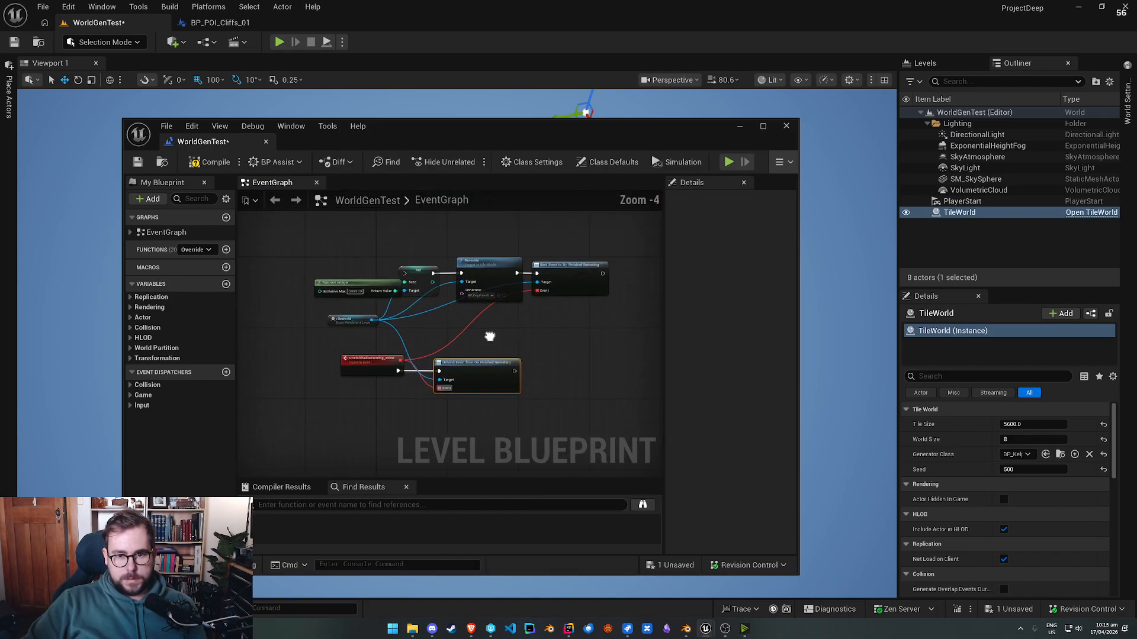
Step: Add a Delay node after the unbind node and set its Duration to 10 seconds
{"action": "right_click_drag", "start_coordinate": [450, 342], "coordinate": [480, 342]}
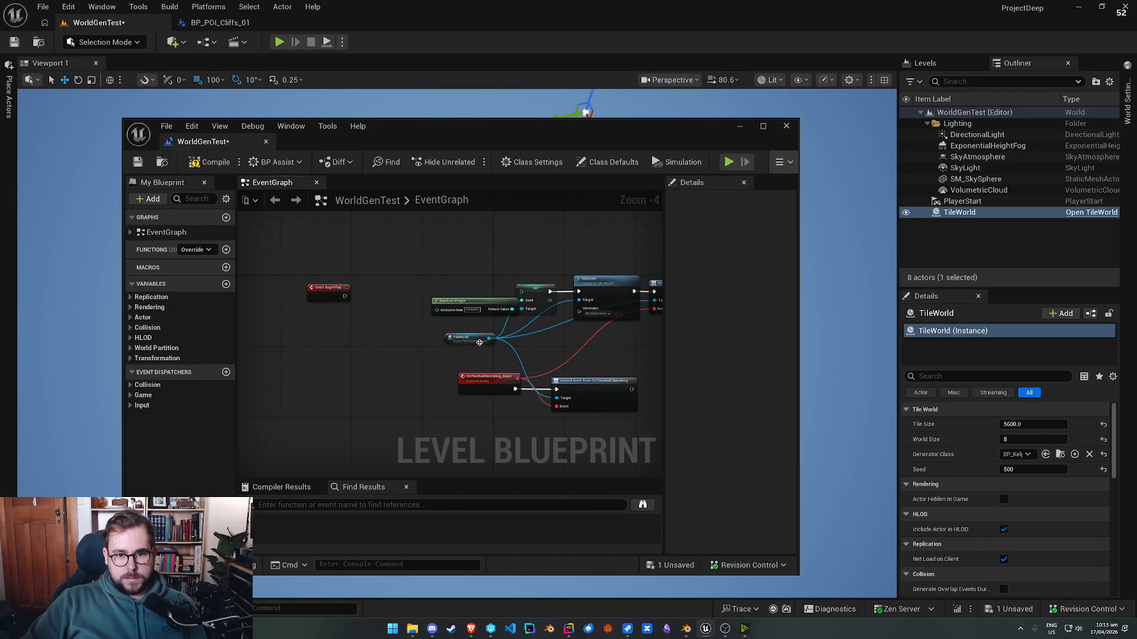
{"action": "right_click_drag", "start_coordinate": [604, 362], "coordinate": [539, 355]}
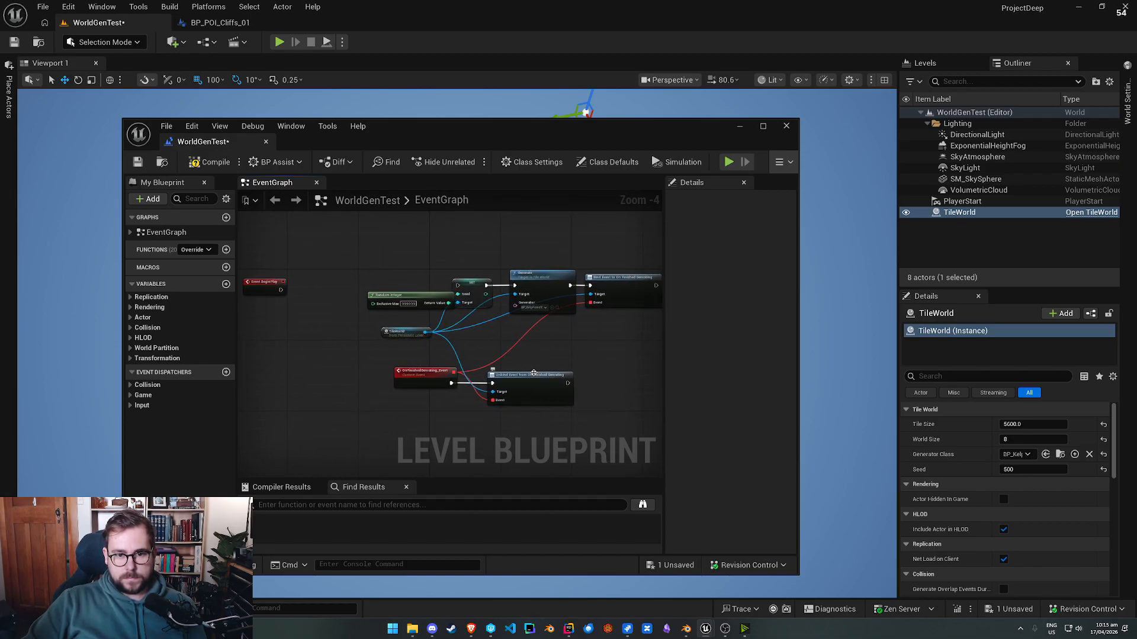
{"action": "left_click_drag", "start_coordinate": [567, 383], "coordinate": [623, 382]}
{"action": "type", "text": "delay"}
{"action": "key", "text": "Return"}
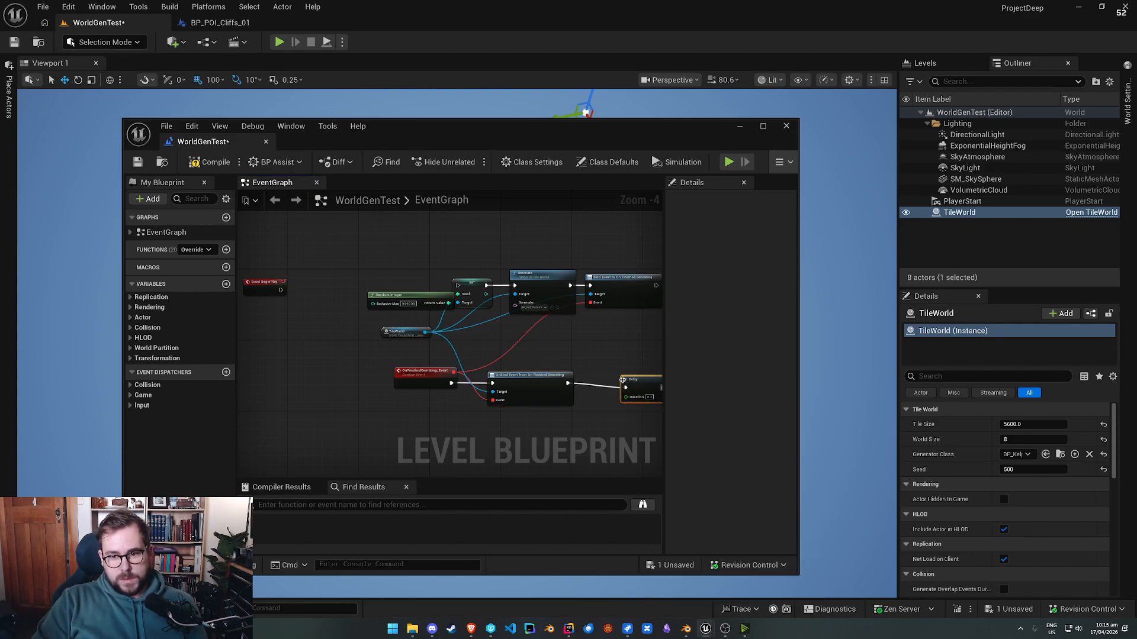
{"action": "scroll", "coordinate": [618, 380], "scroll_direction": "up", "scroll_amount": 3}
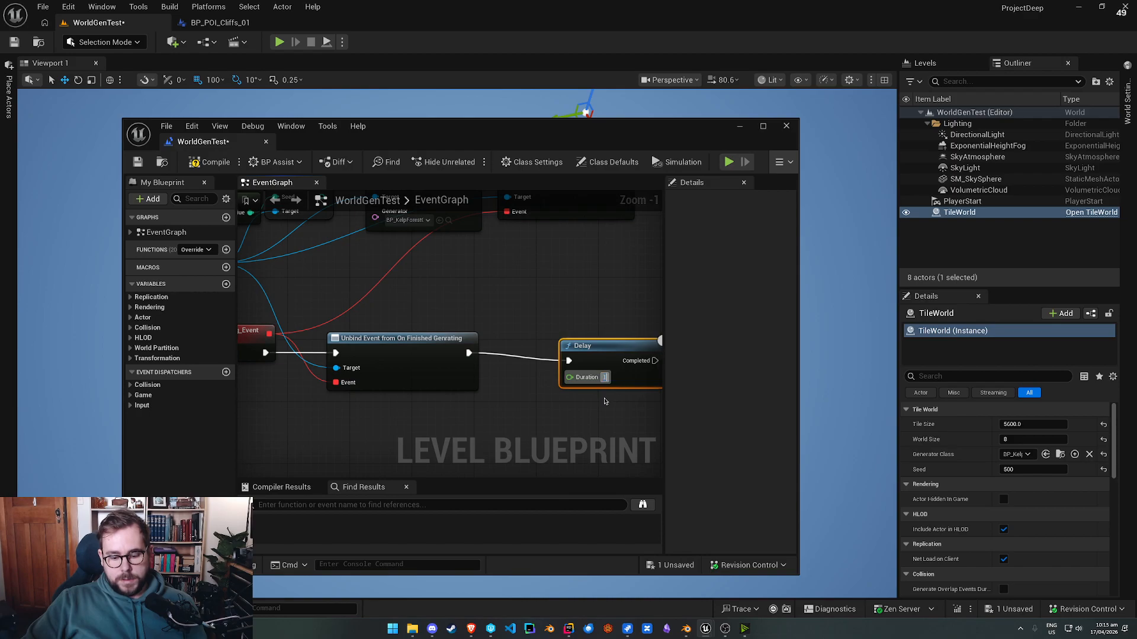
{"action": "scroll", "coordinate": [600, 418], "scroll_direction": "down", "scroll_amount": 3}
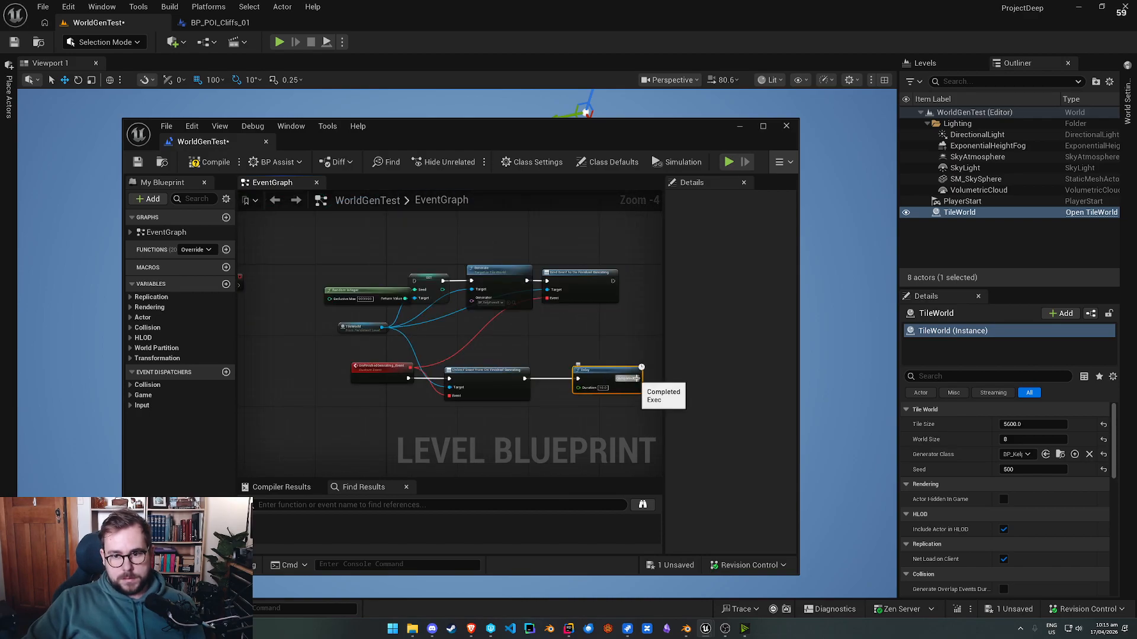
Step: Create a custom event named GenerateNewMap and connect it to the Set Seed node
{"action": "right_click_drag", "start_coordinate": [307, 262], "coordinate": [401, 264]}
{"action": "right_click", "coordinate": [389, 260]}
{"action": "type", "text": "custom"}
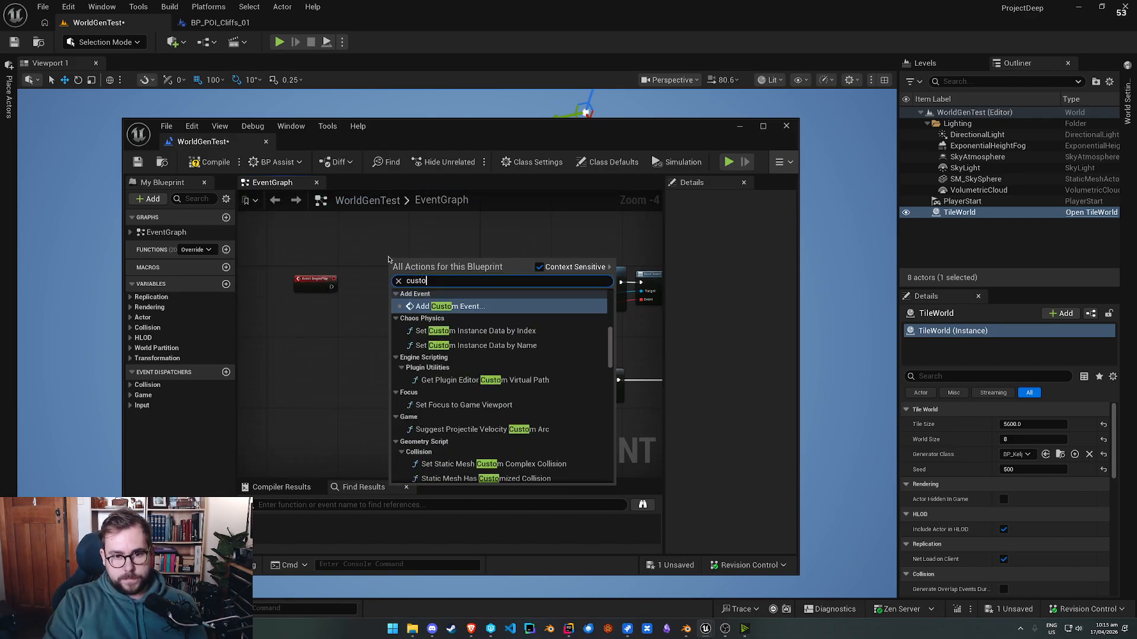
{"action": "key", "text": "Return"}
{"action": "type", "text": "GenerateNewMap"}
{"action": "key", "text": "Return"}
{"action": "scroll", "coordinate": [393, 291], "scroll_direction": "up", "scroll_amount": 3}
{"action": "left_click_drag", "start_coordinate": [475, 243], "coordinate": [614, 257]}
{"action": "left_click_drag", "start_coordinate": [438, 221], "coordinate": [423, 226]}
{"action": "left_click", "coordinate": [388, 381]}
Step: Call Generate New Map from Event BeginPlay
{"action": "right_click_drag", "start_coordinate": [310, 267], "coordinate": [386, 419]}
{"action": "left_click_drag", "start_coordinate": [355, 406], "coordinate": [545, 272]}
{"action": "type", "text": "generate"}
{"action": "left_click", "coordinate": [610, 319]}
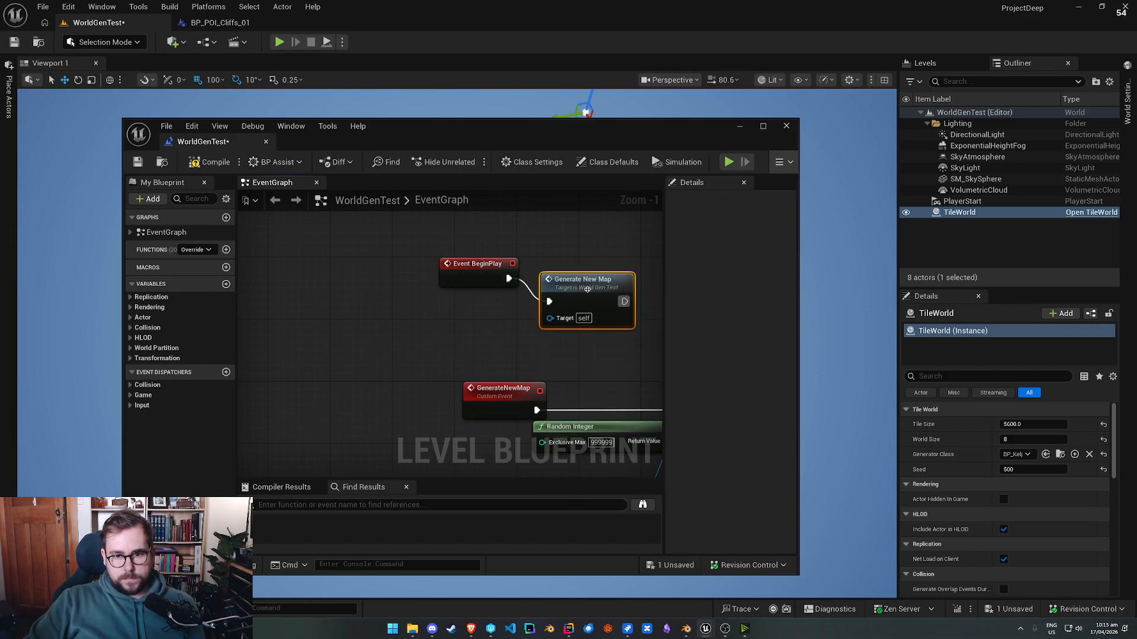
Step: Call Generate New Map when the Delay completes, and compile and save the level blueprint
{"action": "scroll", "coordinate": [614, 313], "scroll_direction": "down", "scroll_amount": 3}
{"action": "left_click_drag", "start_coordinate": [519, 374], "coordinate": [564, 371]}
{"action": "type", "text": "gene"}
{"action": "left_click", "coordinate": [599, 416]}
{"action": "left_click", "coordinate": [184, 164]}
{"action": "left_click", "coordinate": [137, 162]}
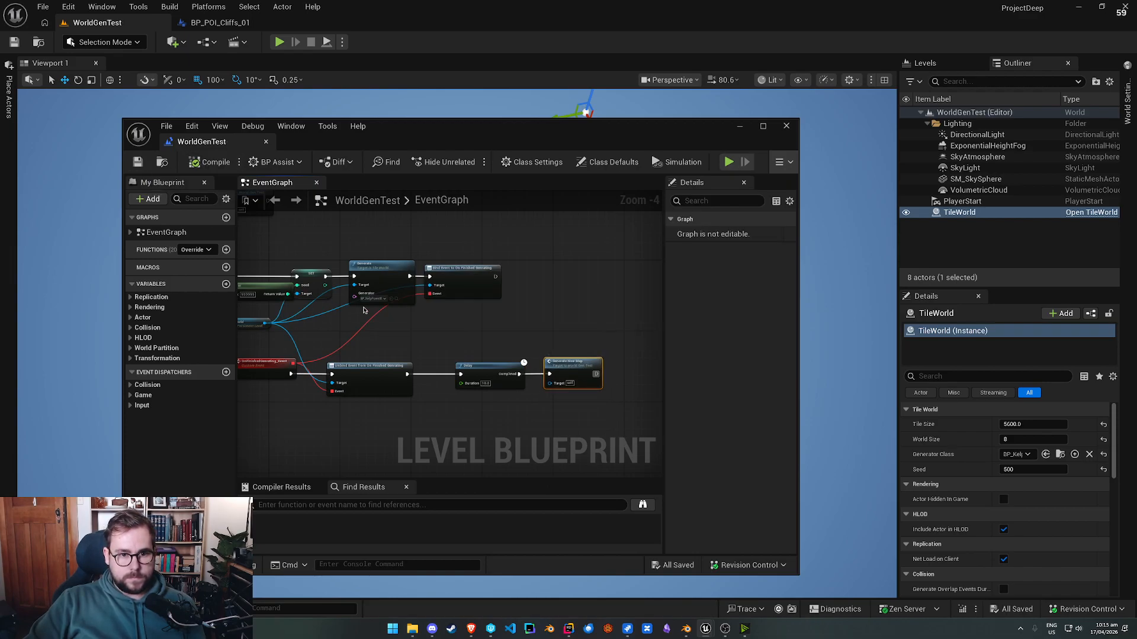
Step: Simulate the level and examine the successive randomly seeded maps from above as their tiles generate
{"action": "right_click_drag", "start_coordinate": [324, 312], "coordinate": [397, 310]}
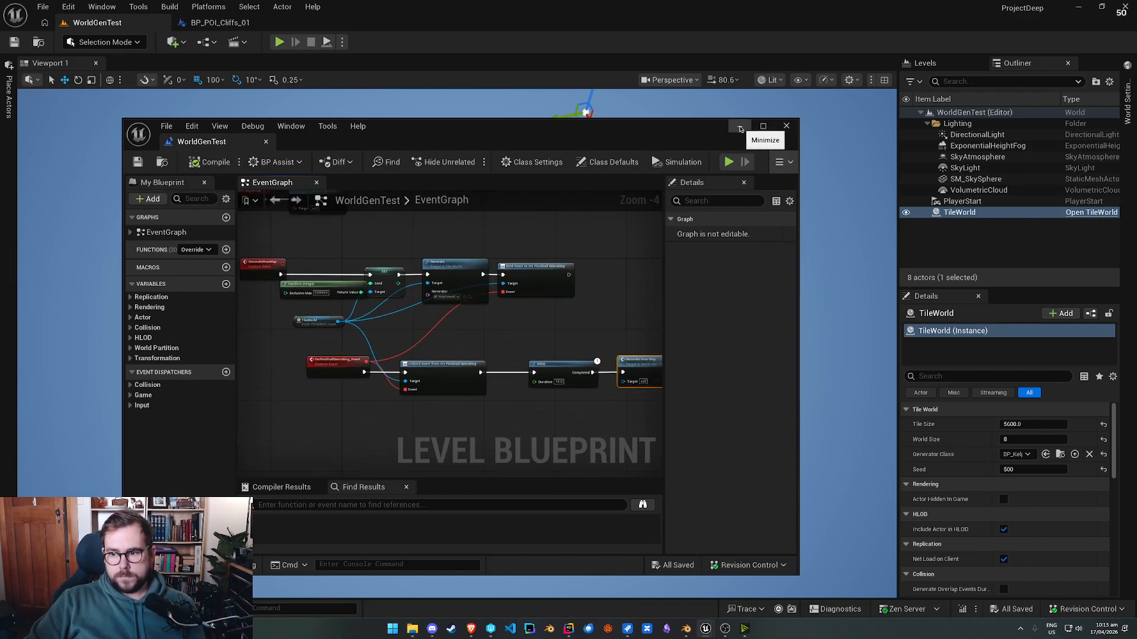
{"action": "left_click", "coordinate": [740, 127]}
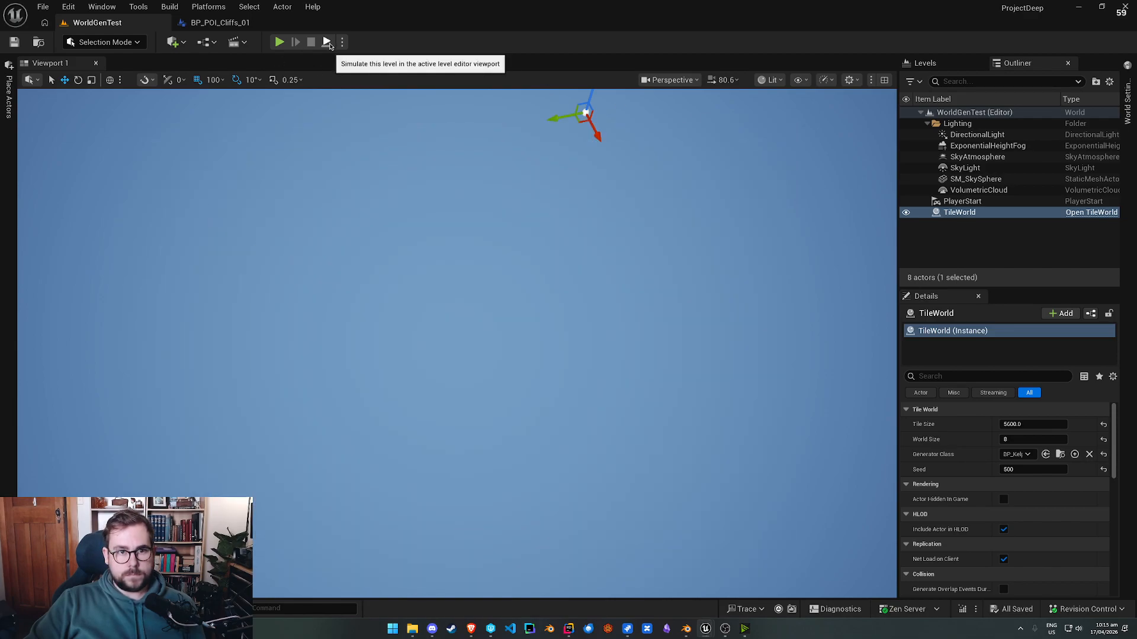
{"action": "right_click_drag", "start_coordinate": [456, 343], "coordinate": [560, 286]}
{"action": "right_click_drag", "start_coordinate": [370, 242], "coordinate": [387, 167]}
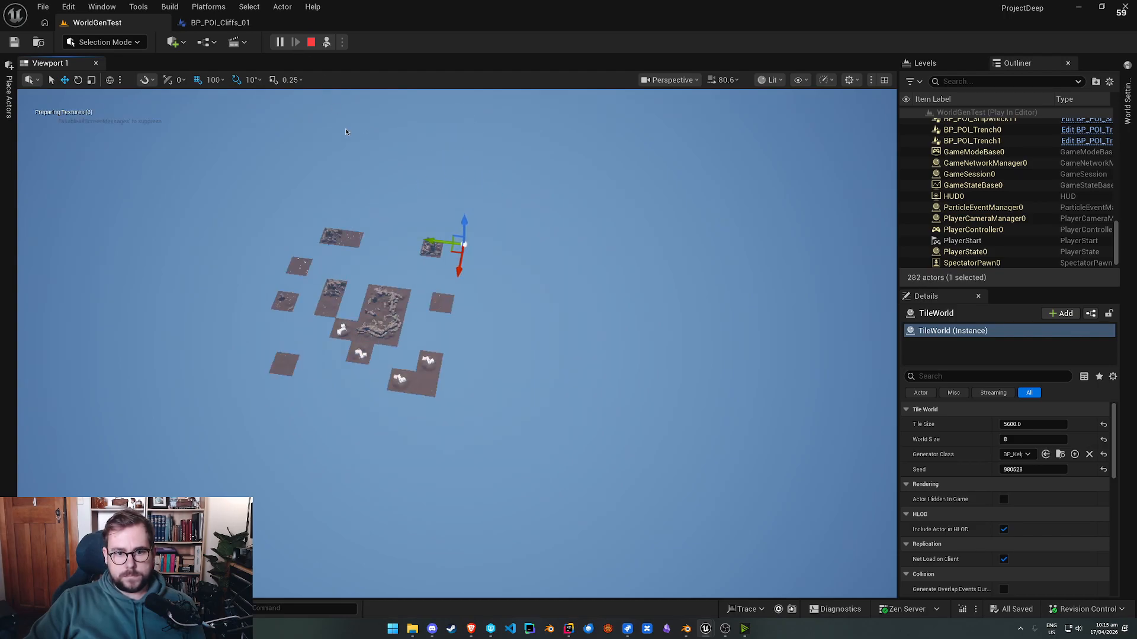
{"action": "key", "text": "w"}
{"action": "mouse_move", "coordinate": [523, 347]}
{"action": "right_mouse_down"}
{"action": "mouse_move", "coordinate": [450, 272]}
{"action": "mouse_move", "coordinate": [290, 313]}
{"action": "mouse_move", "coordinate": [537, 368]}
{"action": "right_mouse_up"}
{"action": "key", "text": "w"}
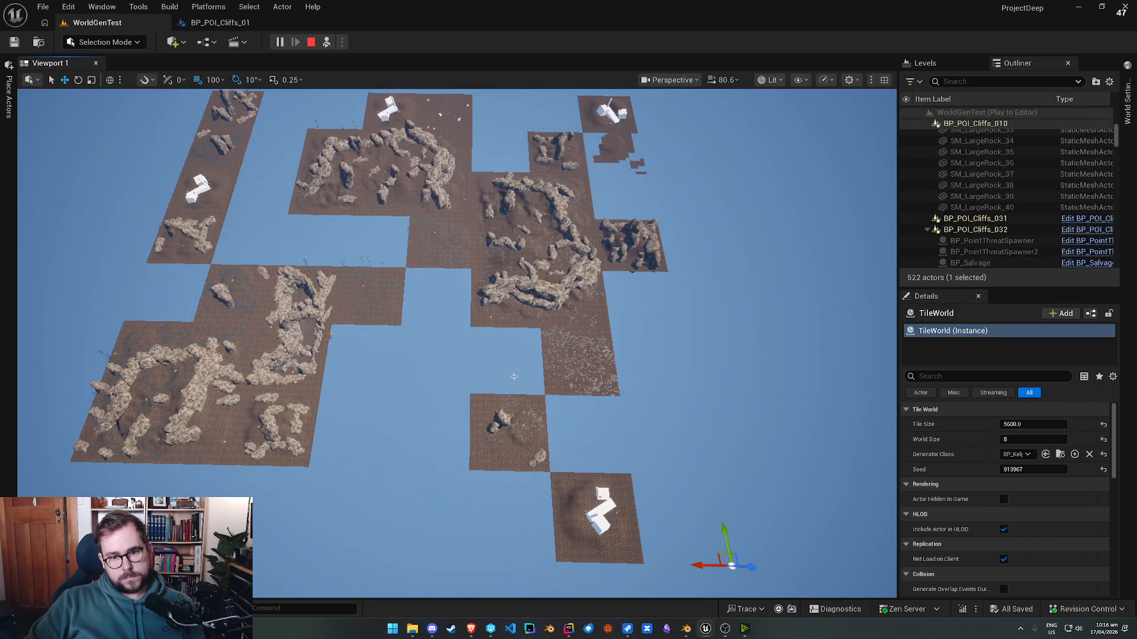
{"action": "right_click_drag", "start_coordinate": [501, 381], "coordinate": [501, 382]}
{"action": "right_click_drag", "start_coordinate": [465, 204], "coordinate": [465, 204]}
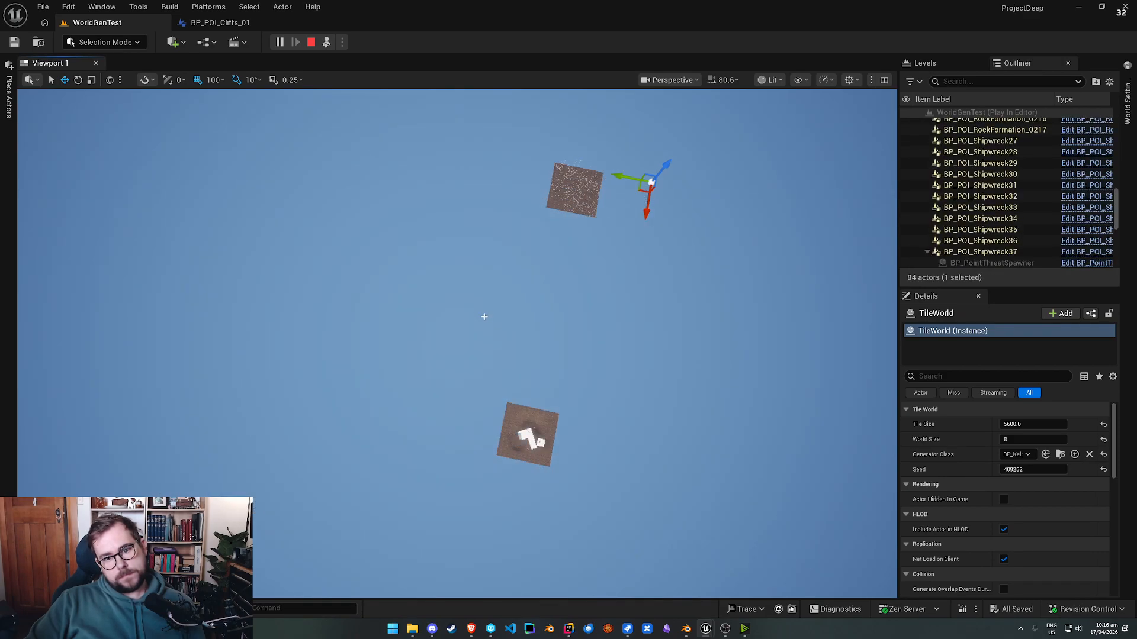
{"action": "right_click_drag", "start_coordinate": [484, 317], "coordinate": [546, 247]}
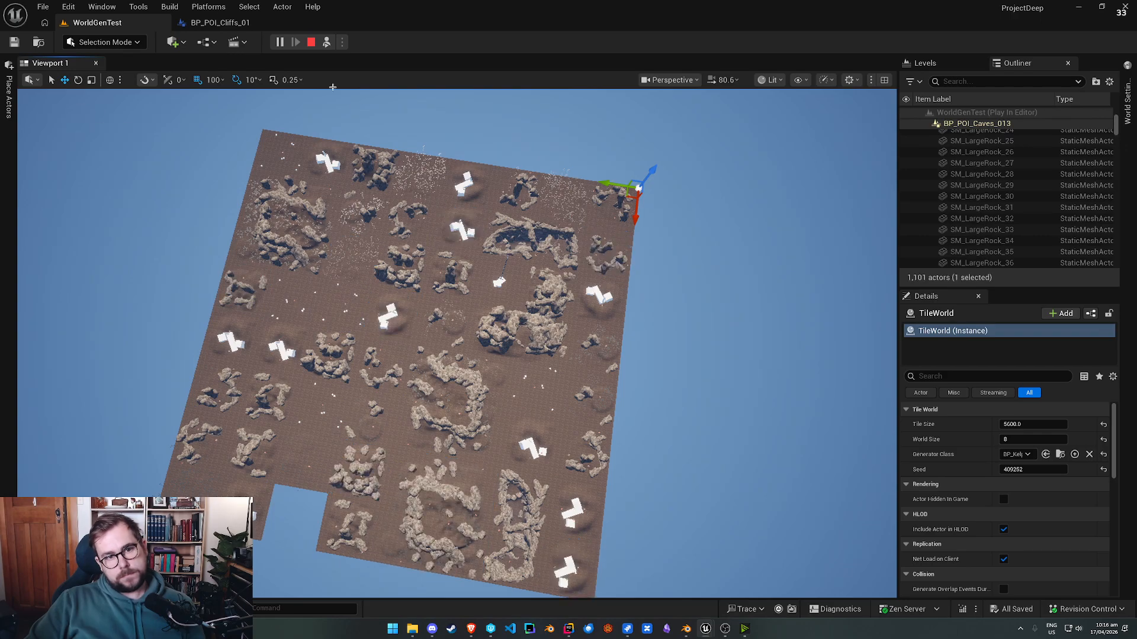
Step: Stop the simulation and open the WorldGenTest level blueprint
{"action": "left_click", "coordinate": [219, 23]}
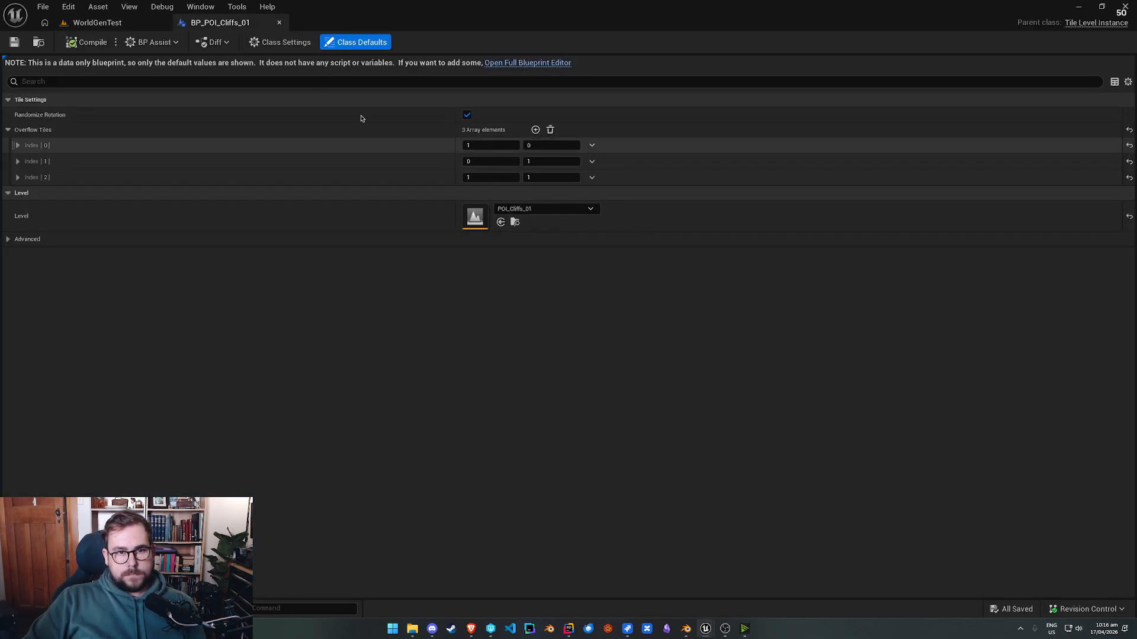
{"action": "left_click", "coordinate": [97, 22]}
{"action": "left_click", "coordinate": [219, 23]}
{"action": "left_click", "coordinate": [109, 19]}
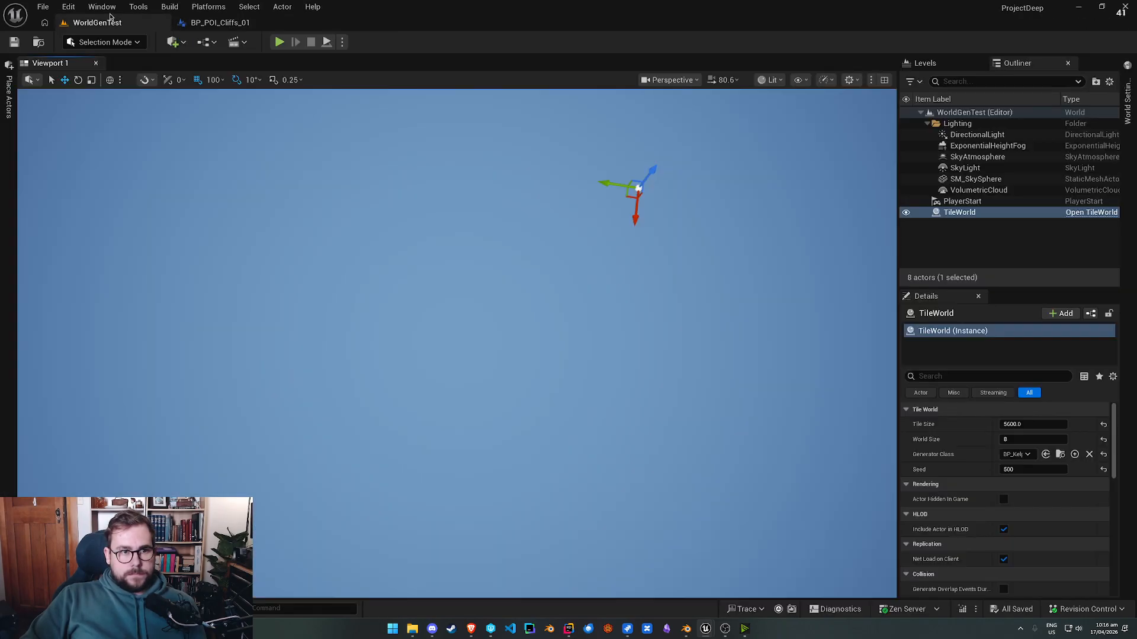
{"action": "left_click", "coordinate": [178, 42]}
{"action": "left_click", "coordinate": [255, 124]}
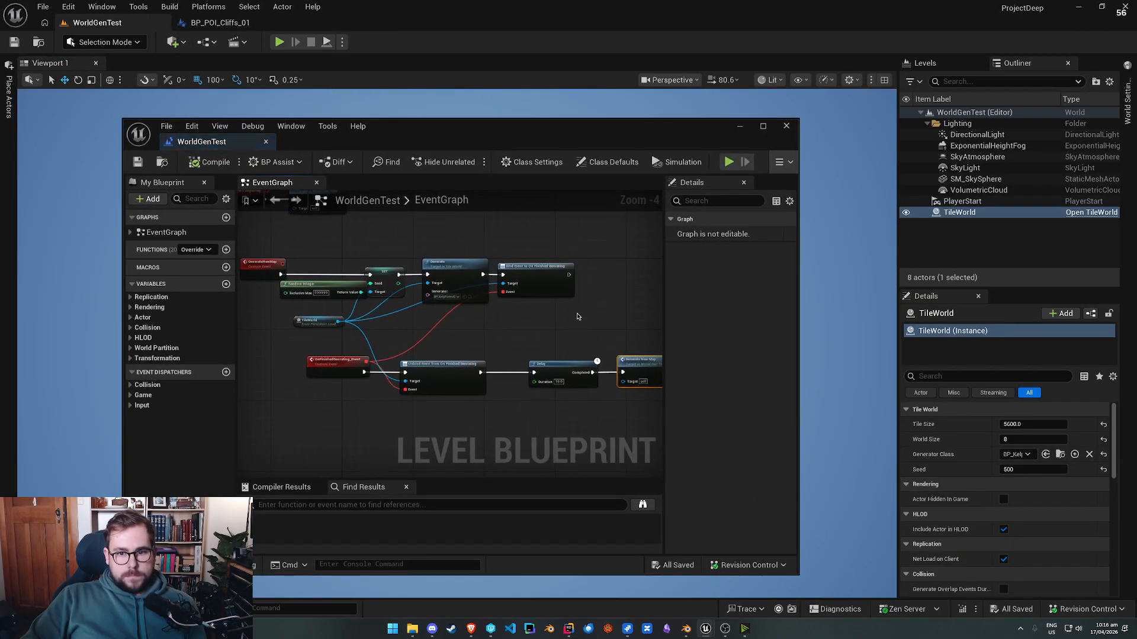
Step: Make room between Delay and Generate New Map, and add a Cleanup call on a copied TileWorld reference
{"action": "scroll", "coordinate": [580, 320], "scroll_direction": "up", "scroll_amount": 1}
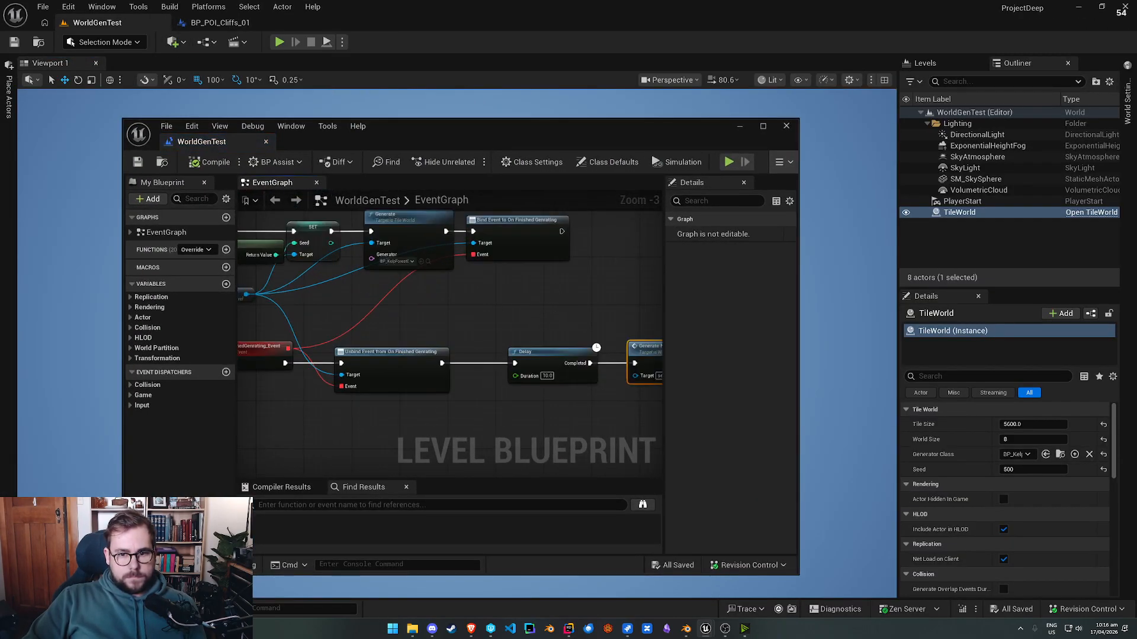
{"action": "right_click_drag", "start_coordinate": [554, 316], "coordinate": [416, 307]}
{"action": "left_click_drag", "start_coordinate": [516, 342], "coordinate": [636, 342]}
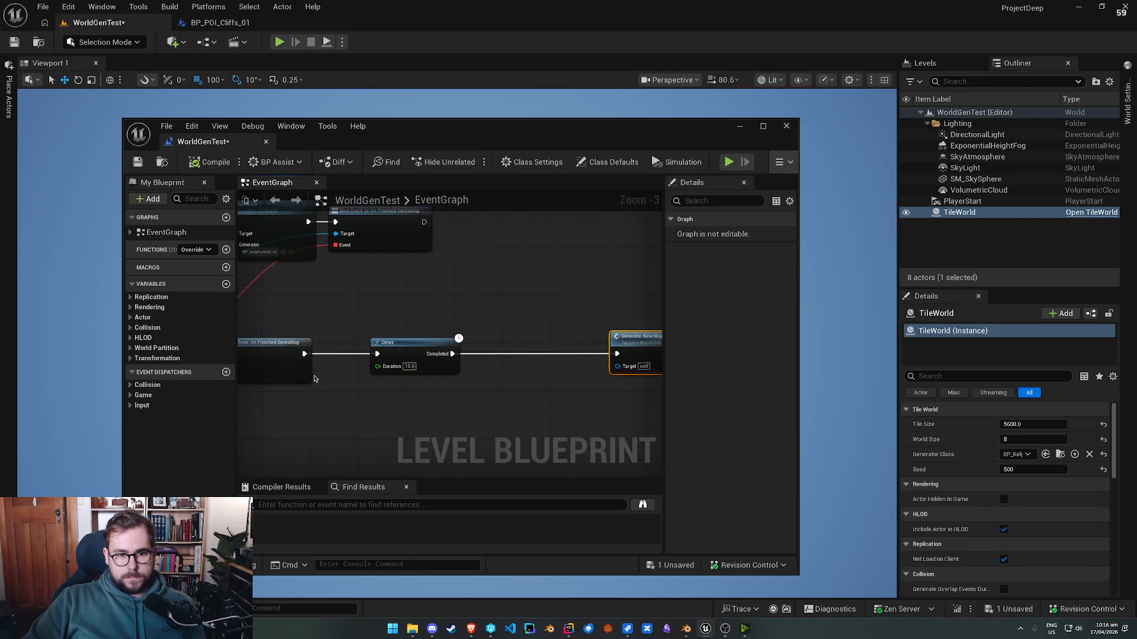
{"action": "right_click_drag", "start_coordinate": [312, 382], "coordinate": [517, 404]}
{"action": "left_click", "coordinate": [303, 309]}
{"action": "key", "text": "ctrl+c"}
{"action": "right_click_drag", "start_coordinate": [536, 327], "coordinate": [377, 317]}
{"action": "key", "text": "ctrl+v"}
{"action": "left_click_drag", "start_coordinate": [481, 412], "coordinate": [535, 412]}
{"action": "type", "text": "cleanup"}
{"action": "key", "text": "Return"}
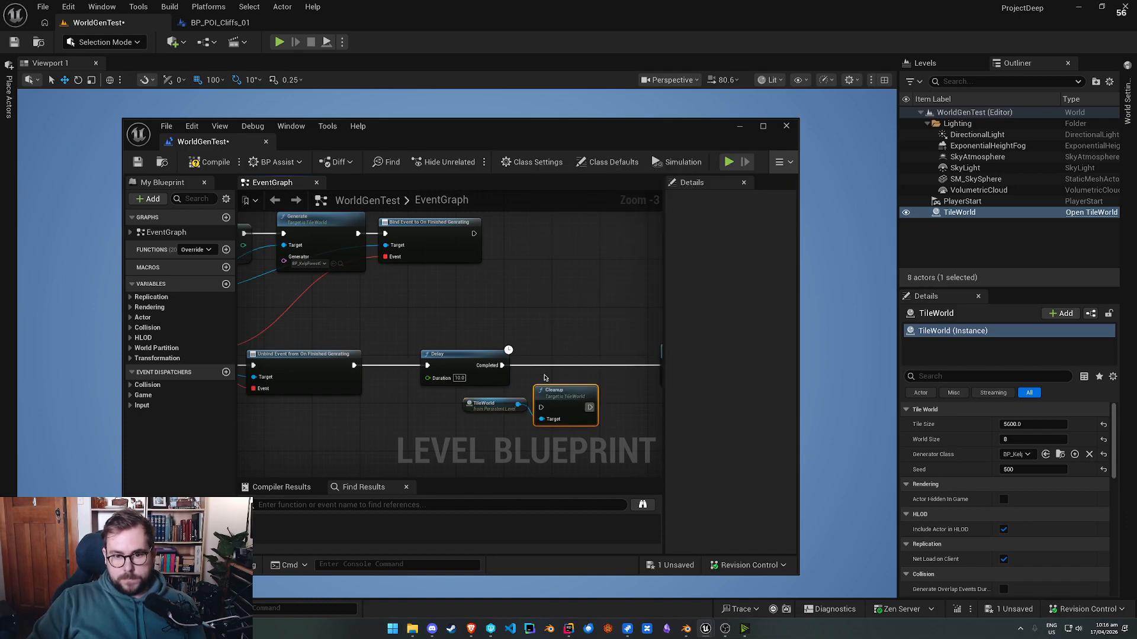
Step: Place the Cleanup call in the execution chain after the Delay, and set the Delay's duration to 5
{"action": "scroll", "coordinate": [545, 378], "scroll_direction": "up", "scroll_amount": 3}
{"action": "left_click_drag", "start_coordinate": [466, 392], "coordinate": [534, 397]}
{"action": "left_click", "coordinate": [401, 411]}
{"action": "type", "text": "5"}
{"action": "left_click", "coordinate": [540, 354]}
Step: Duplicate the 5-second Delay and insert the copy between Cleanup and Generate New Map
{"action": "right_click_drag", "start_coordinate": [539, 354], "coordinate": [416, 308]}
{"action": "left_click_drag", "start_coordinate": [433, 336], "coordinate": [545, 334]}
{"action": "left_click", "coordinate": [321, 354]}
{"action": "key", "text": "ctrl+d"}
{"action": "right_click_drag", "start_coordinate": [628, 340], "coordinate": [505, 332]}
{"action": "left_click_drag", "start_coordinate": [521, 332], "coordinate": [543, 338]}
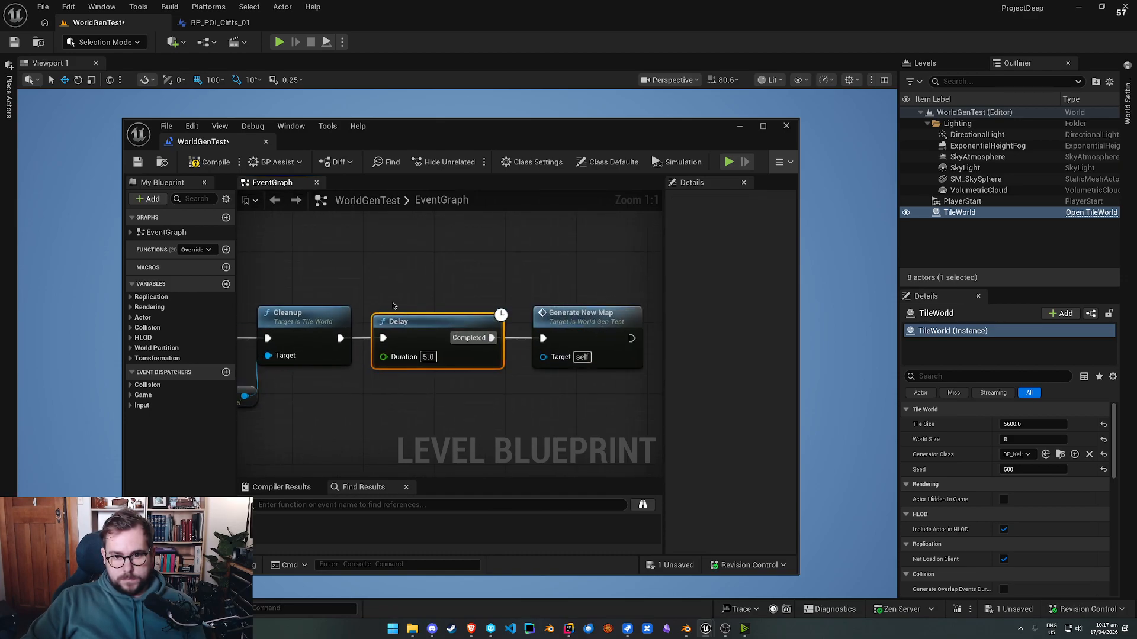
Step: Compile and save the level blueprint, and put its window away
{"action": "left_click", "coordinate": [208, 161]}
{"action": "left_click", "coordinate": [137, 161]}
{"action": "left_click", "coordinate": [740, 126]}
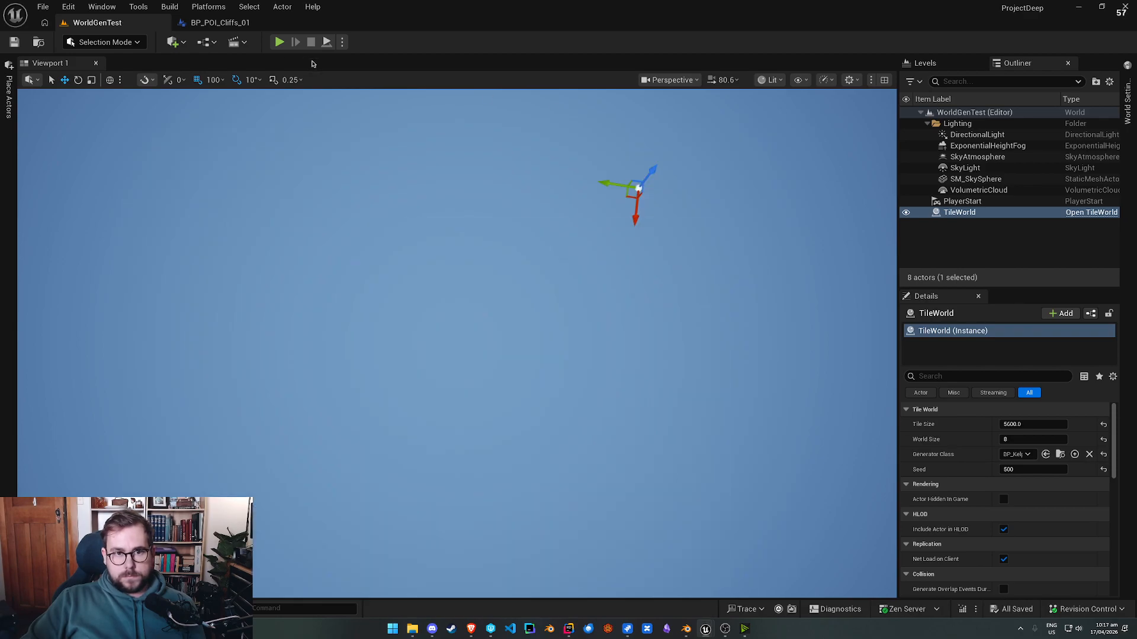
Step: Simulate the level and examine the regenerated tile maps from above for gaps
{"action": "left_click", "coordinate": [278, 42]}
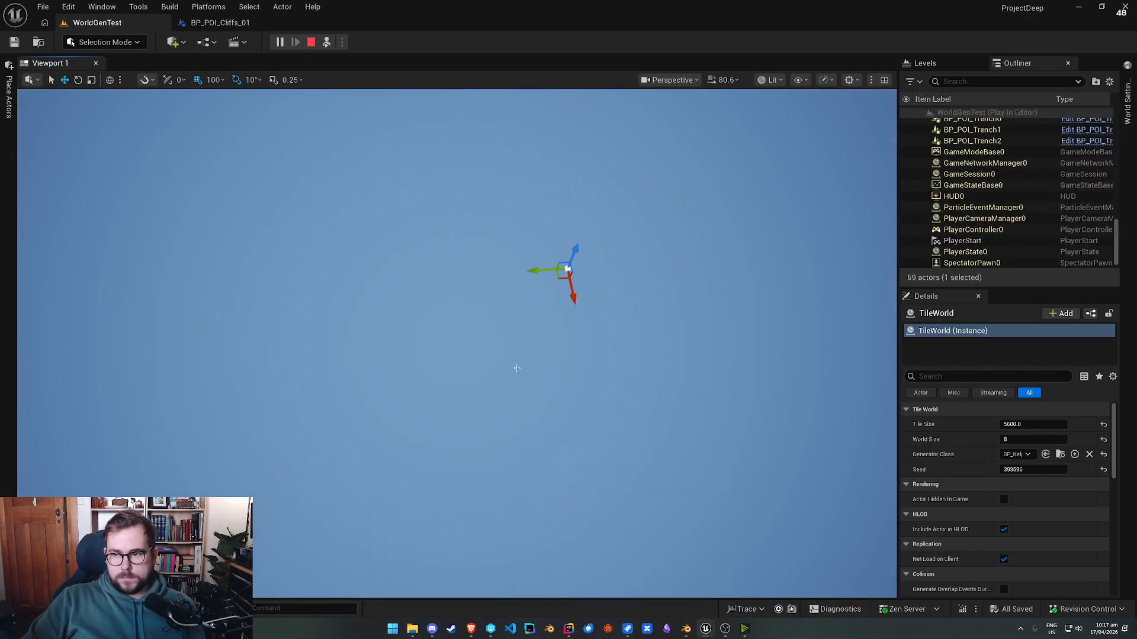
{"action": "right_click_drag", "start_coordinate": [457, 343], "coordinate": [577, 283]}
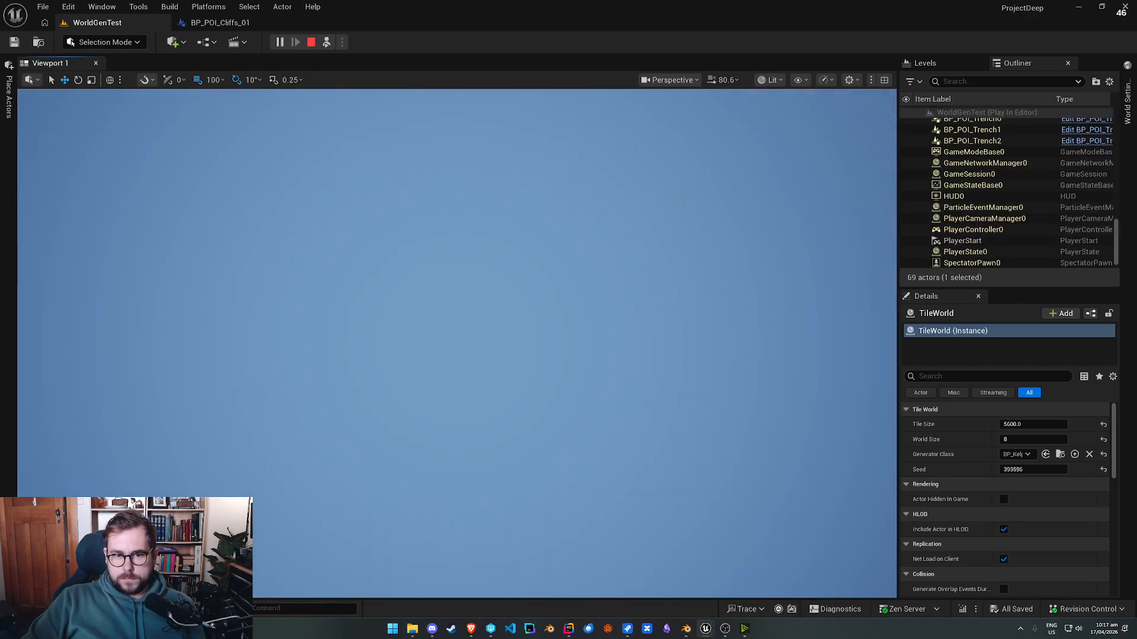
{"action": "right_click_drag", "start_coordinate": [457, 344], "coordinate": [148, 314]}
{"action": "key", "text": "w"}
{"action": "key", "text": "s"}
{"action": "right_click_drag", "start_coordinate": [781, 326], "coordinate": [555, 374]}
{"action": "key", "text": "s"}
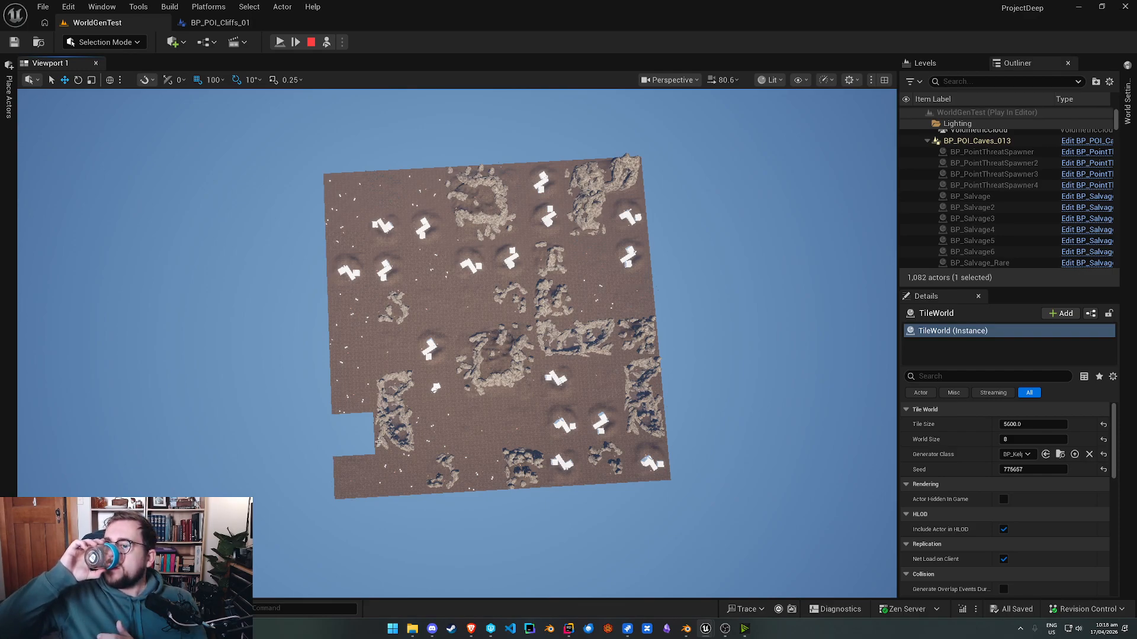
Step: Open the output log and examine the latest tile spawn and generation warnings
{"action": "key", "text": "grave"}
{"action": "key", "text": "grave"}
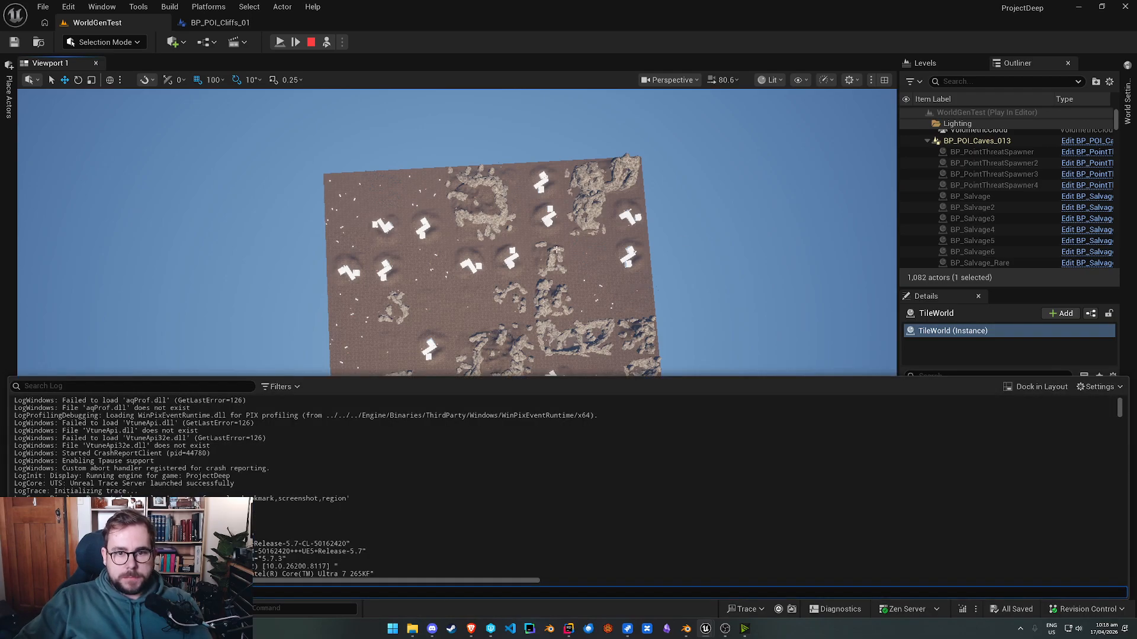
{"action": "left_click", "coordinate": [1108, 518]}
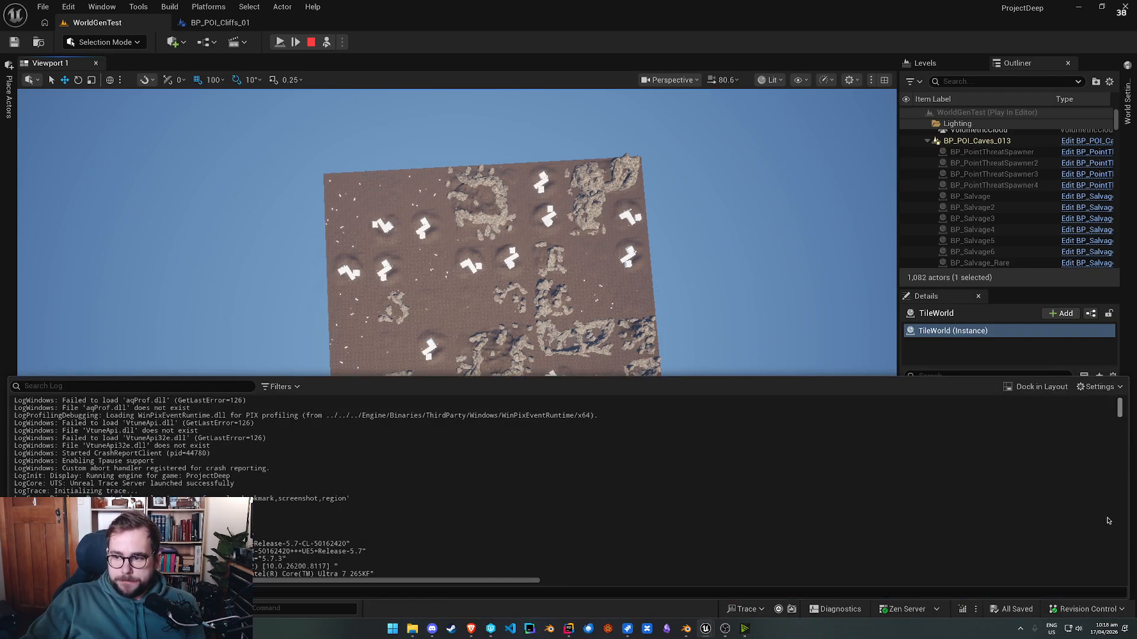
{"action": "mouse_move", "coordinate": [1119, 576]}
{"action": "left_mouse_down"}
{"action": "mouse_move", "coordinate": [1118, 479]}
{"action": "mouse_move", "coordinate": [1126, 587]}
{"action": "left_mouse_up"}
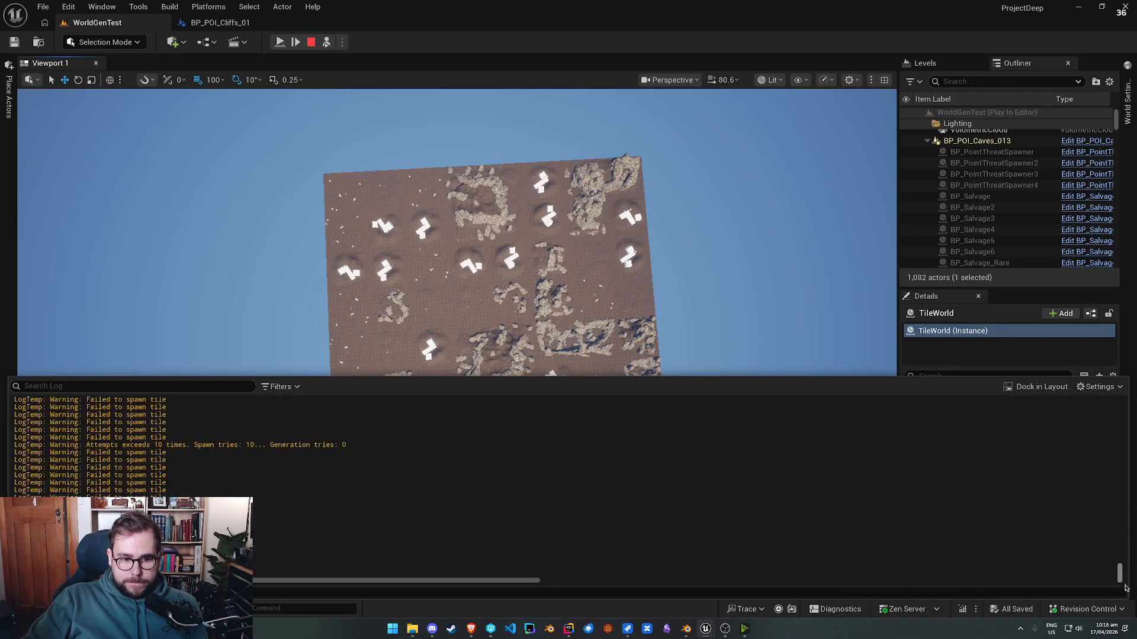
{"action": "left_click_drag", "start_coordinate": [197, 446], "coordinate": [314, 444]}
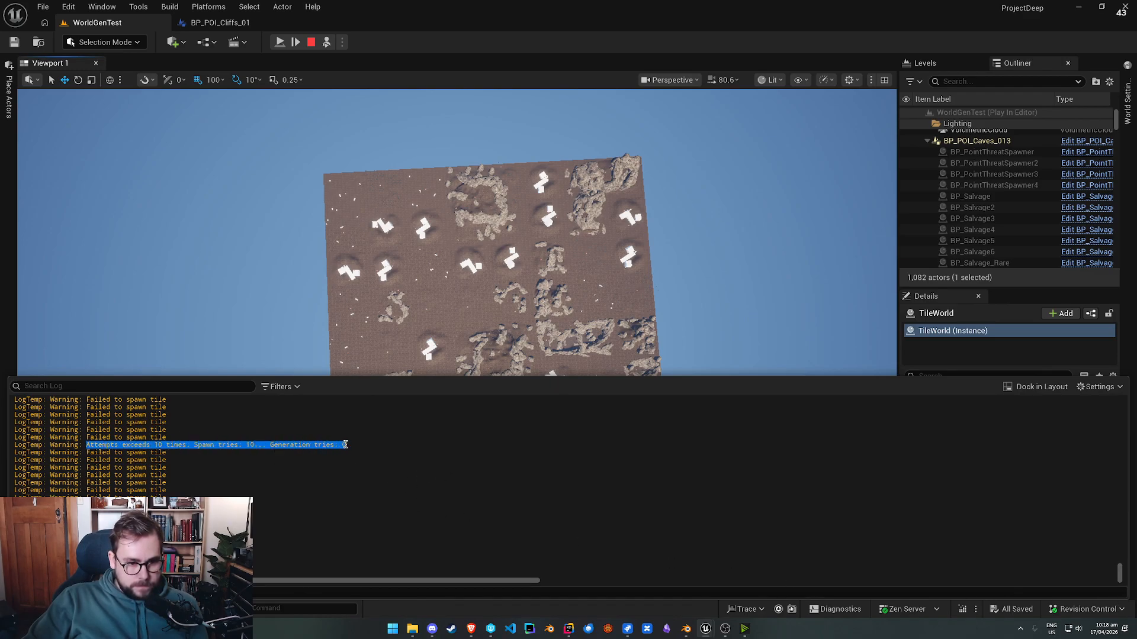
{"action": "scroll", "coordinate": [308, 450], "scroll_direction": "up", "scroll_amount": 8}
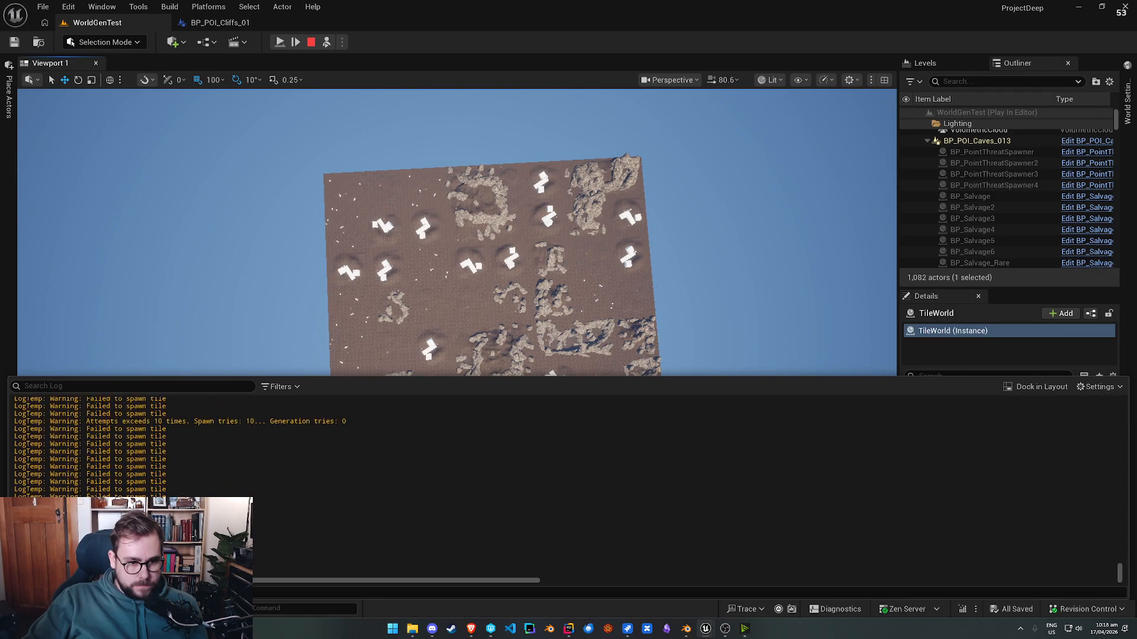
{"action": "scroll", "coordinate": [308, 449], "scroll_direction": "up", "scroll_amount": 5}
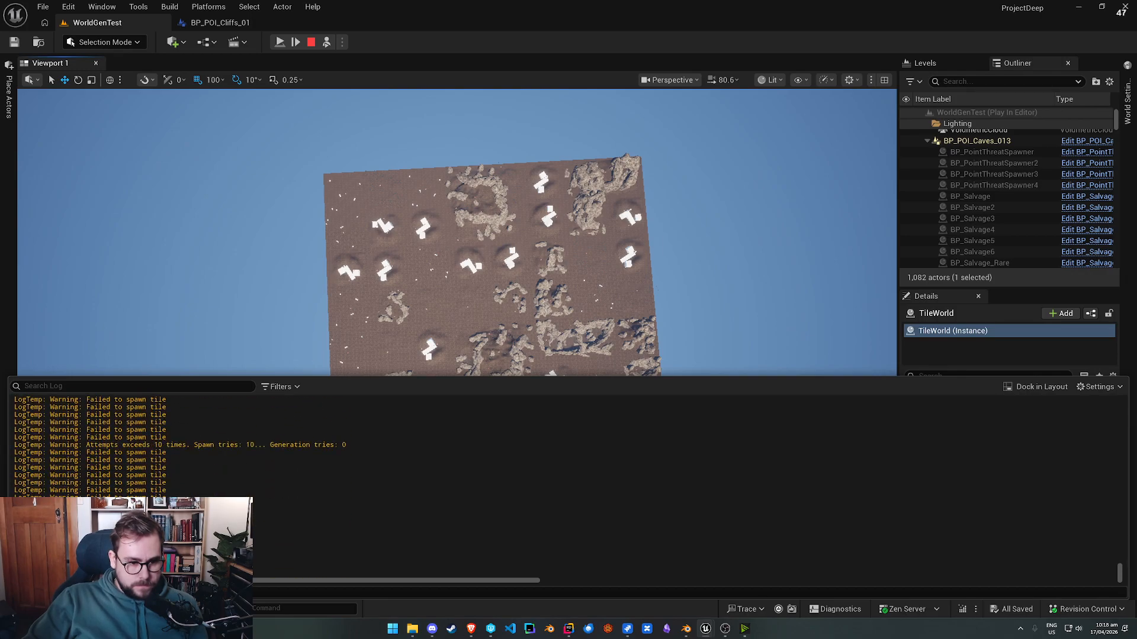
{"action": "left_click_drag", "start_coordinate": [81, 483], "coordinate": [78, 451]}
{"action": "scroll", "coordinate": [78, 451], "scroll_direction": "up", "scroll_amount": 4}
{"action": "scroll", "coordinate": [178, 449], "scroll_direction": "up", "scroll_amount": 10}
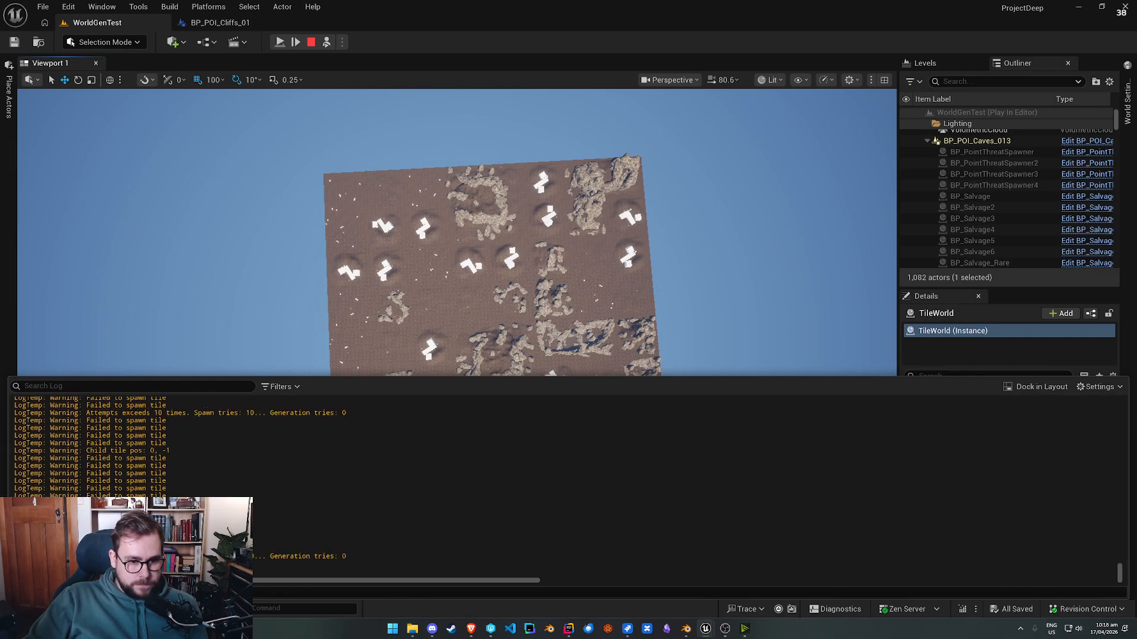
{"action": "scroll", "coordinate": [177, 450], "scroll_direction": "down", "scroll_amount": 10}
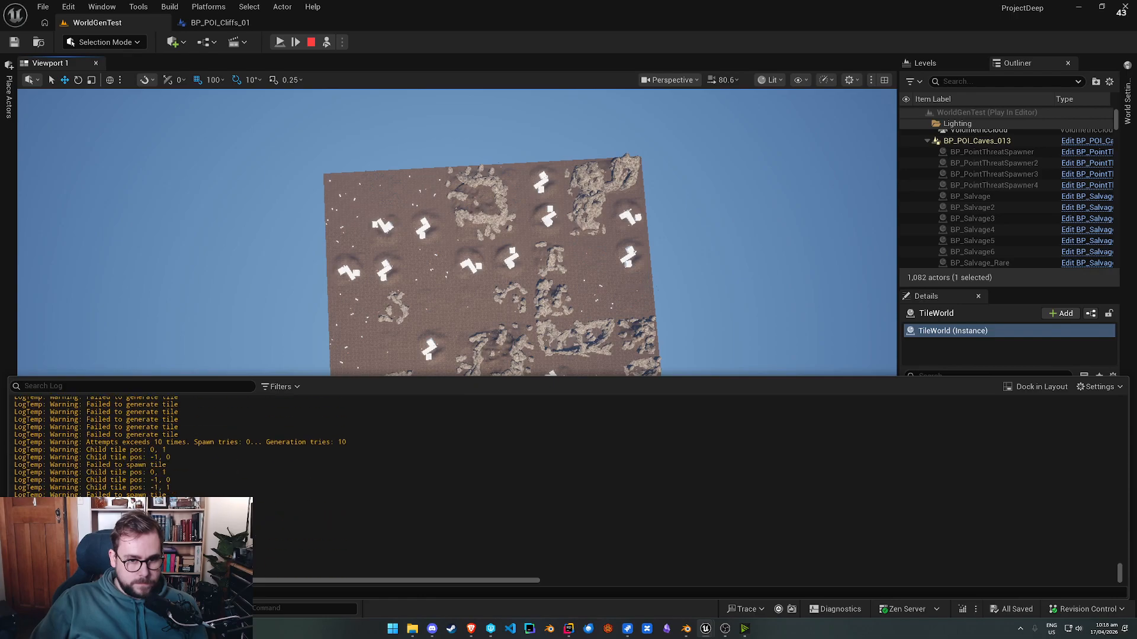
Step: Inspect the gap at the edge of the generated map up close, and stop the simulation
{"action": "right_click_drag", "start_coordinate": [348, 236], "coordinate": [343, 236]}
{"action": "scroll", "coordinate": [343, 236], "scroll_direction": "down", "scroll_amount": 2}
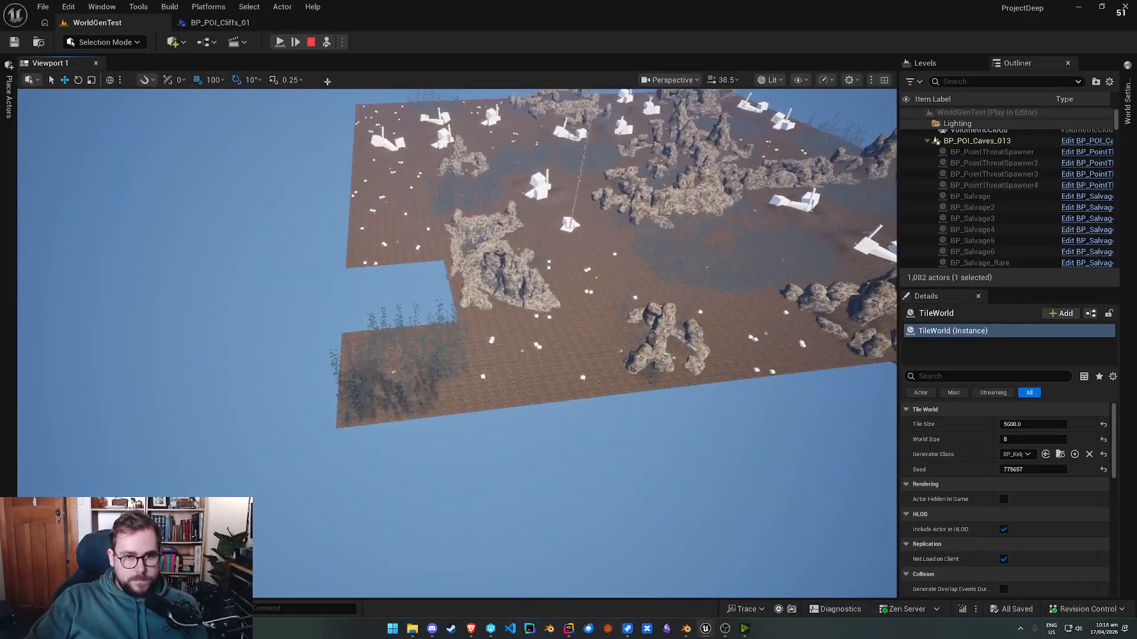
{"action": "key", "text": "Escape"}
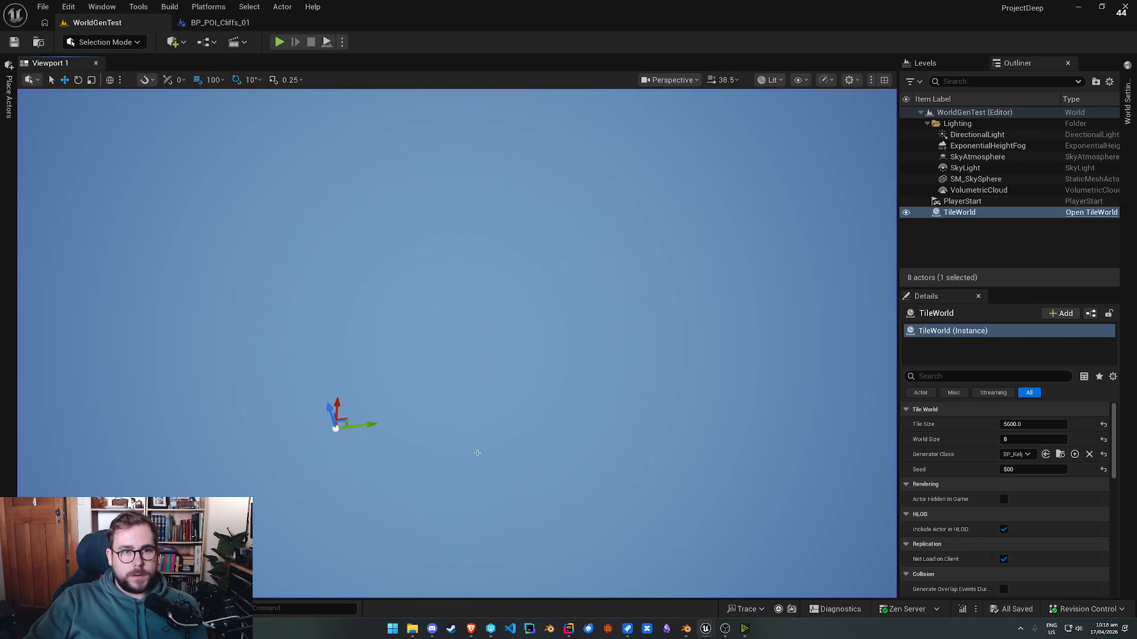
Step: Switch to Perforce P4V, show the pending changelists and collapse the SourceContent folder
{"action": "left_click", "coordinate": [569, 629]}
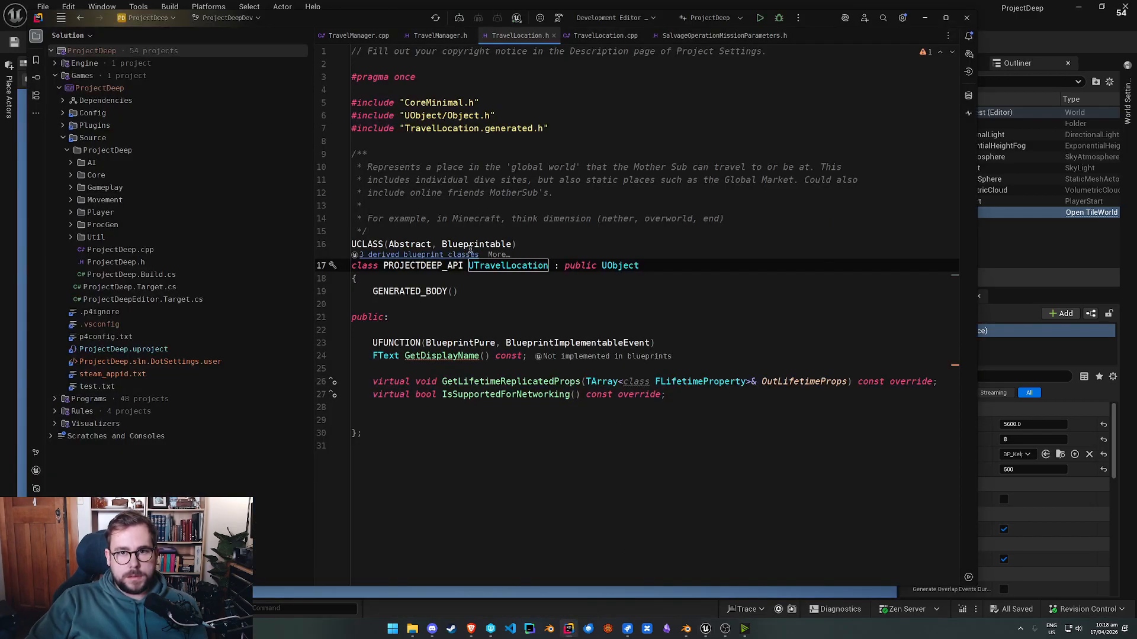
{"action": "left_click", "coordinate": [490, 630]}
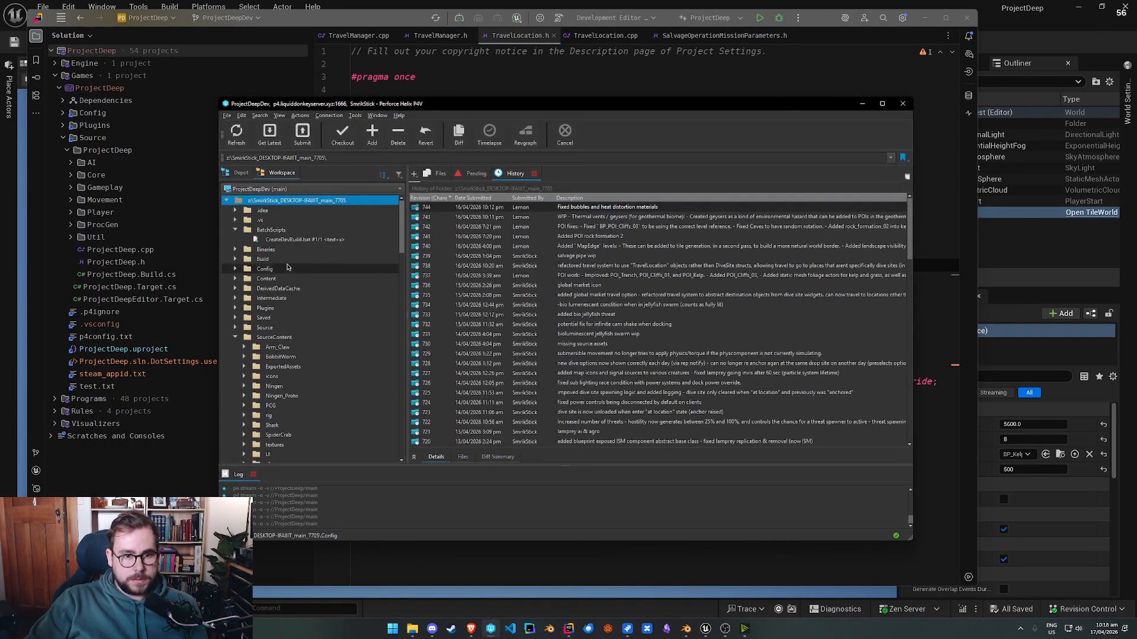
{"action": "left_click", "coordinate": [474, 173]}
{"action": "left_click", "coordinate": [236, 337]}
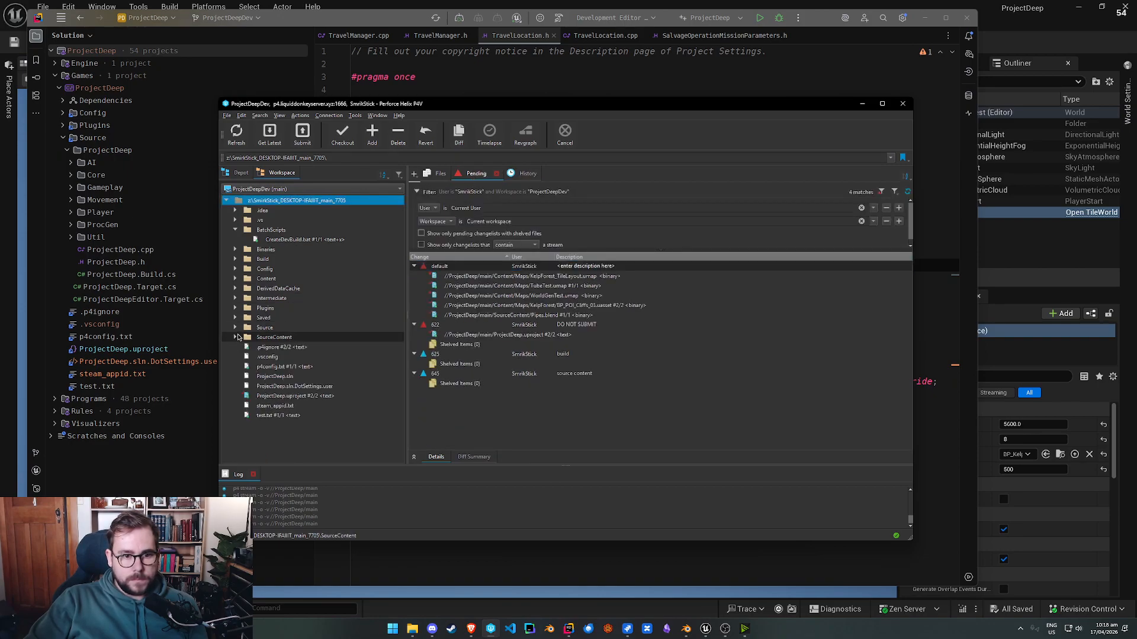
Step: Check out the Source, Plugins and Binaries folders into the "build" changelist and minimize P4V
{"action": "left_click", "coordinate": [265, 328]}
{"action": "left_click", "coordinate": [269, 308], "text": "ctrl"}
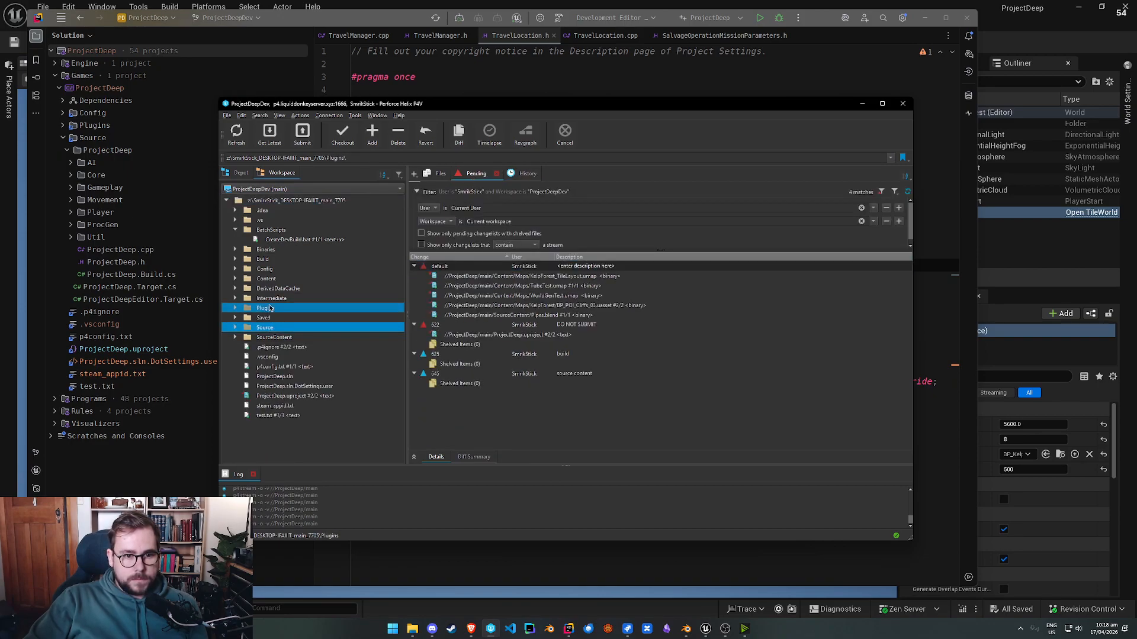
{"action": "left_click", "coordinate": [285, 250], "text": "ctrl"}
{"action": "right_click", "coordinate": [285, 253]}
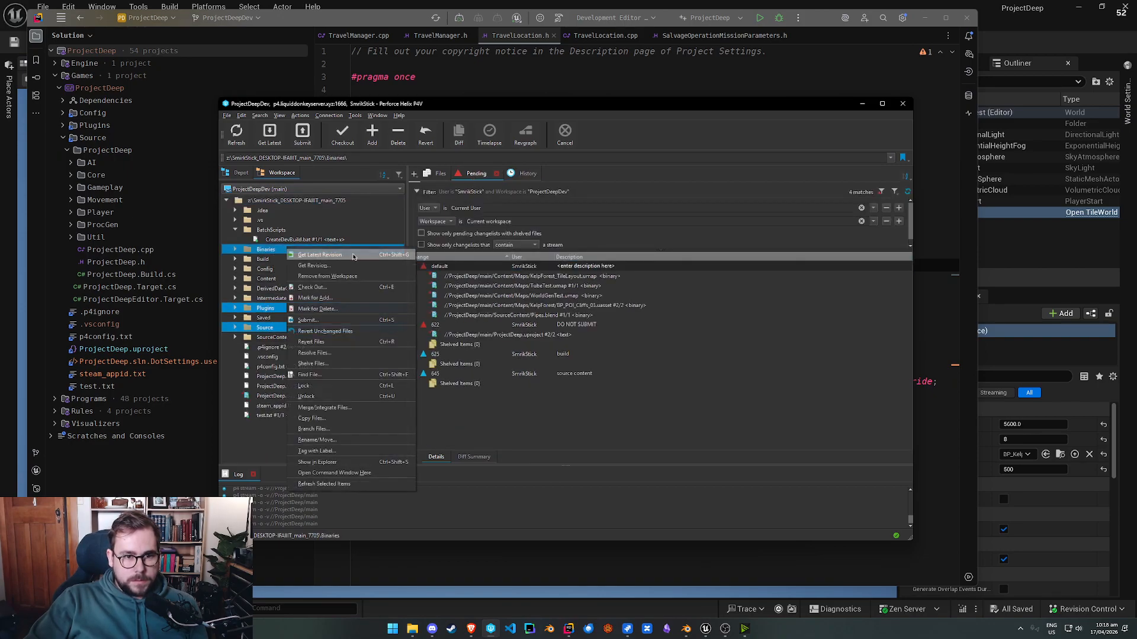
{"action": "left_click", "coordinate": [346, 288]}
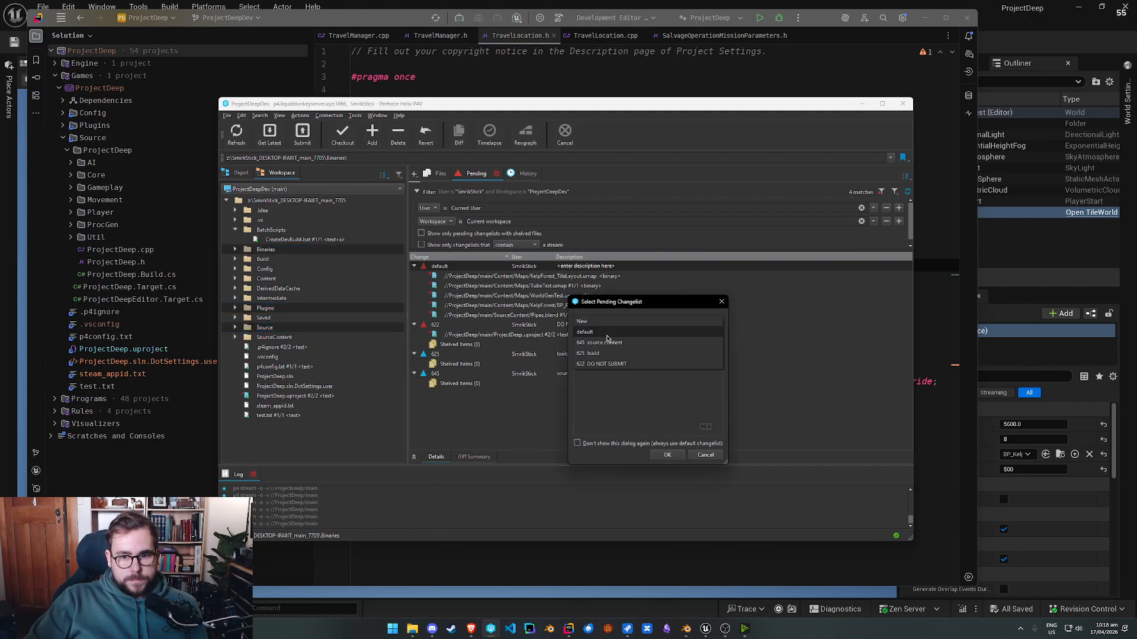
{"action": "left_click", "coordinate": [592, 353]}
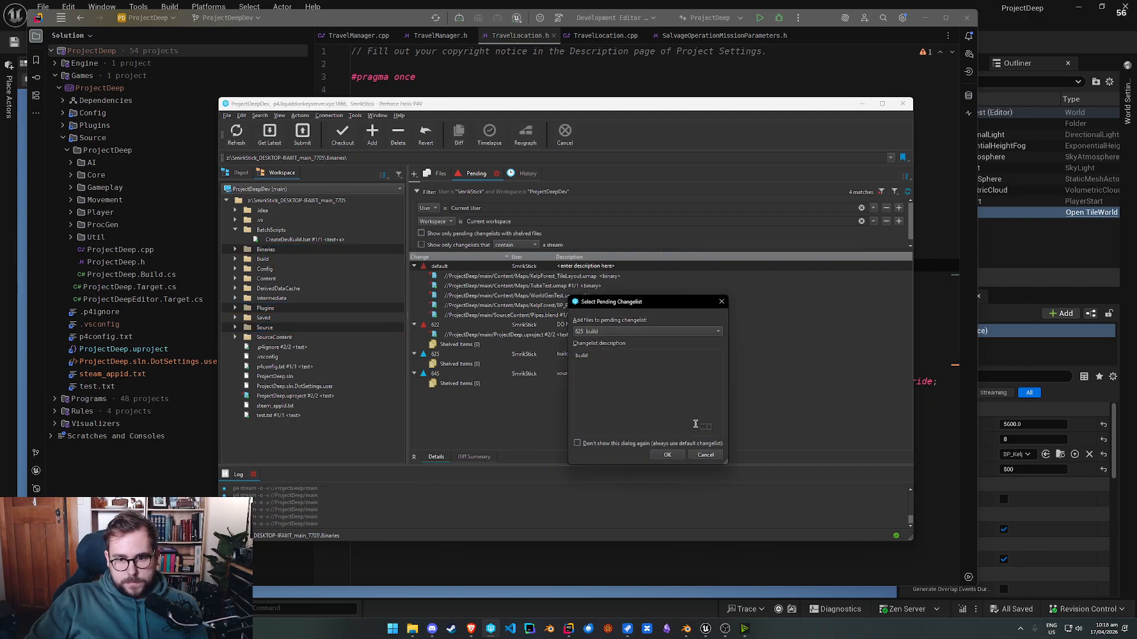
{"action": "left_click", "coordinate": [667, 455]}
{"action": "left_click", "coordinate": [862, 104]}
Step: Reposition the Rider code editor window and close all of its open source files
{"action": "mouse_move", "coordinate": [323, 21]}
{"action": "left_mouse_down"}
{"action": "mouse_move", "coordinate": [323, 359]}
{"action": "mouse_move", "coordinate": [319, 18]}
{"action": "mouse_move", "coordinate": [318, 43]}
{"action": "left_mouse_up"}
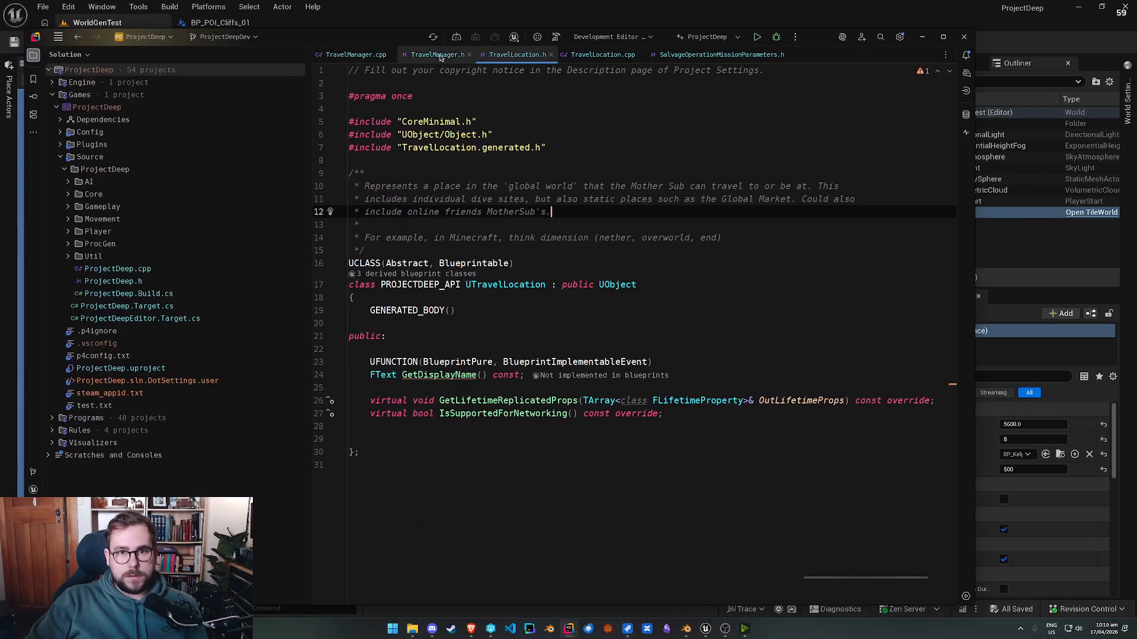
{"action": "middle_click", "coordinate": [536, 56]}
{"action": "middle_click", "coordinate": [438, 55]}
{"action": "middle_click", "coordinate": [438, 55]}
{"action": "middle_click", "coordinate": [438, 55]}
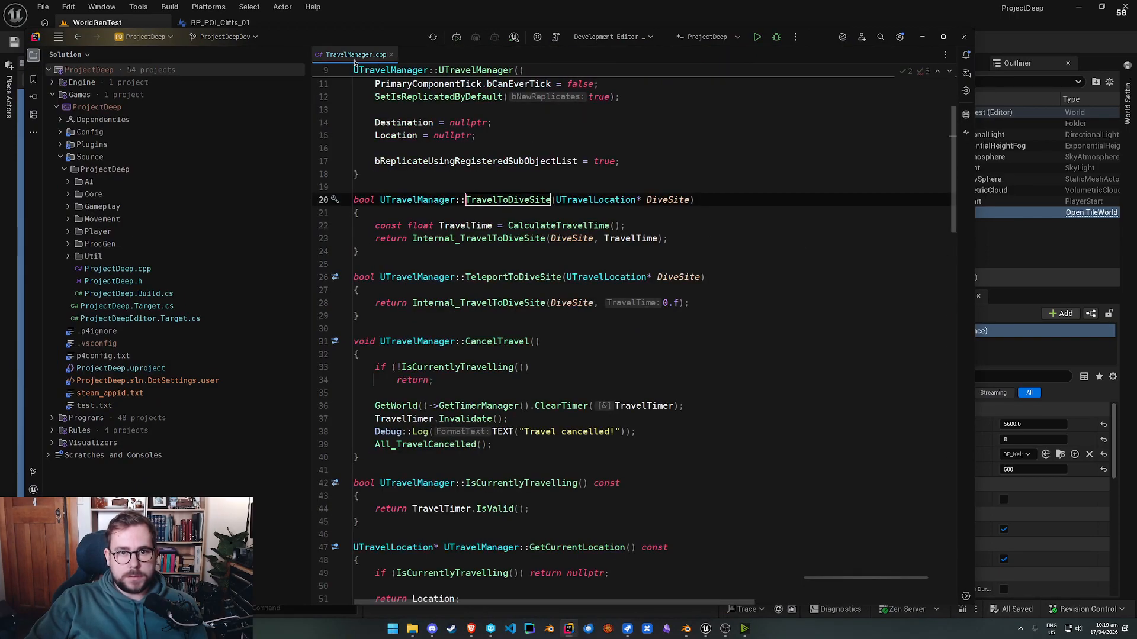
{"action": "middle_click", "coordinate": [355, 55]}
Step: Open BasicTileWorldGenerator.cpp from the ProcGen folder and review its tile selection code
{"action": "left_click", "coordinate": [69, 244]}
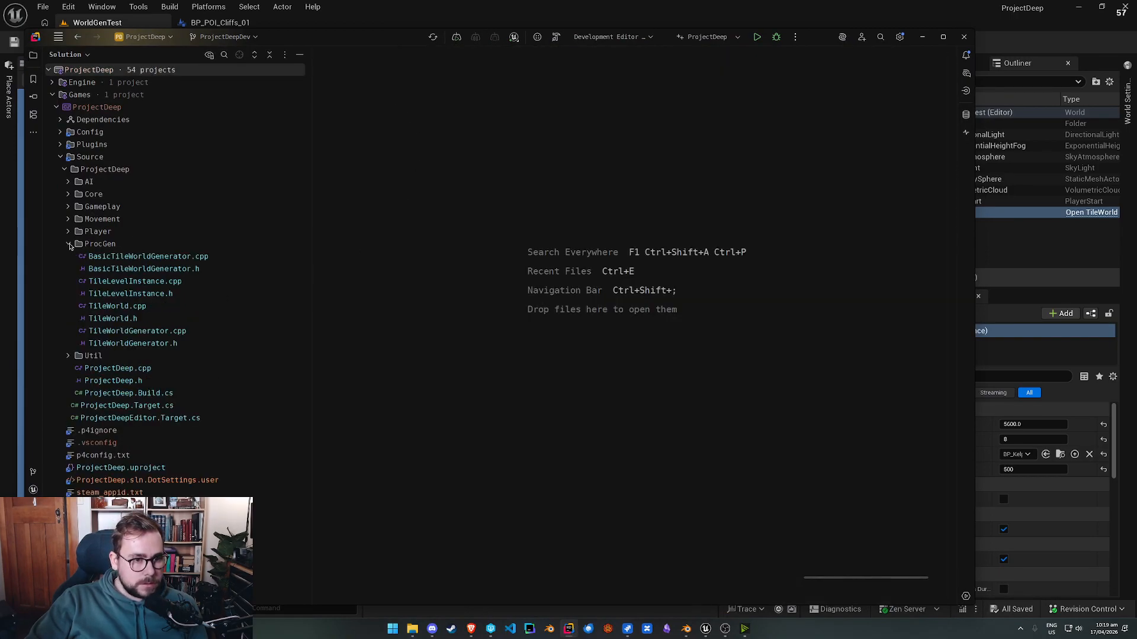
{"action": "double_click", "coordinate": [160, 257]}
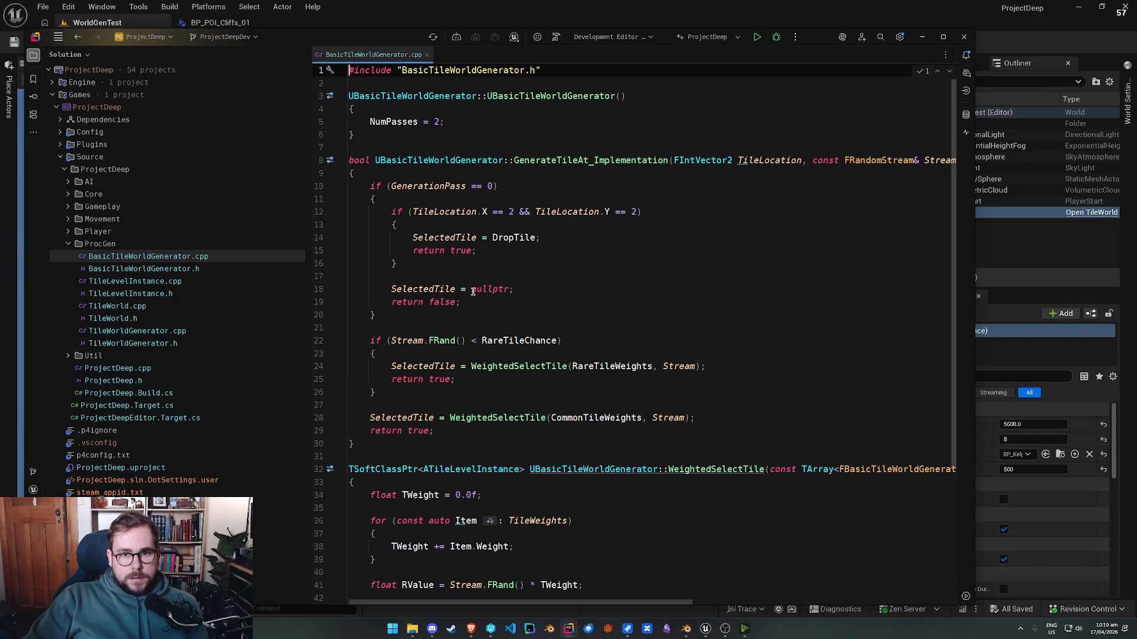
{"action": "scroll", "coordinate": [474, 325], "scroll_direction": "down", "scroll_amount": 1}
{"action": "scroll", "coordinate": [474, 329], "scroll_direction": "down", "scroll_amount": 1}
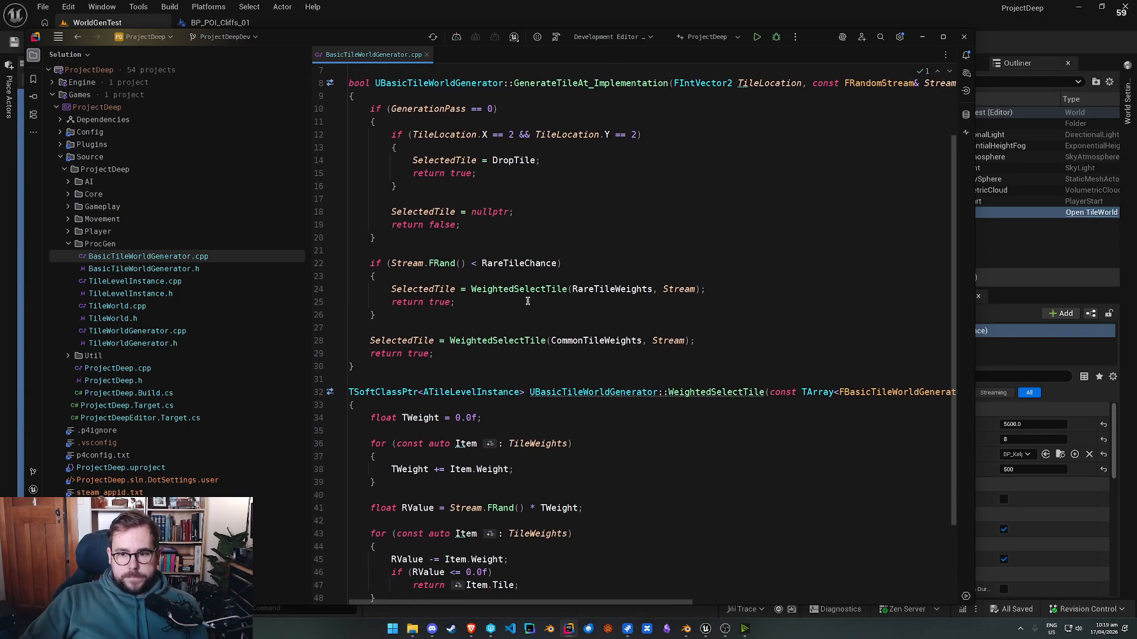
{"action": "scroll", "coordinate": [507, 308], "scroll_direction": "down", "scroll_amount": 3}
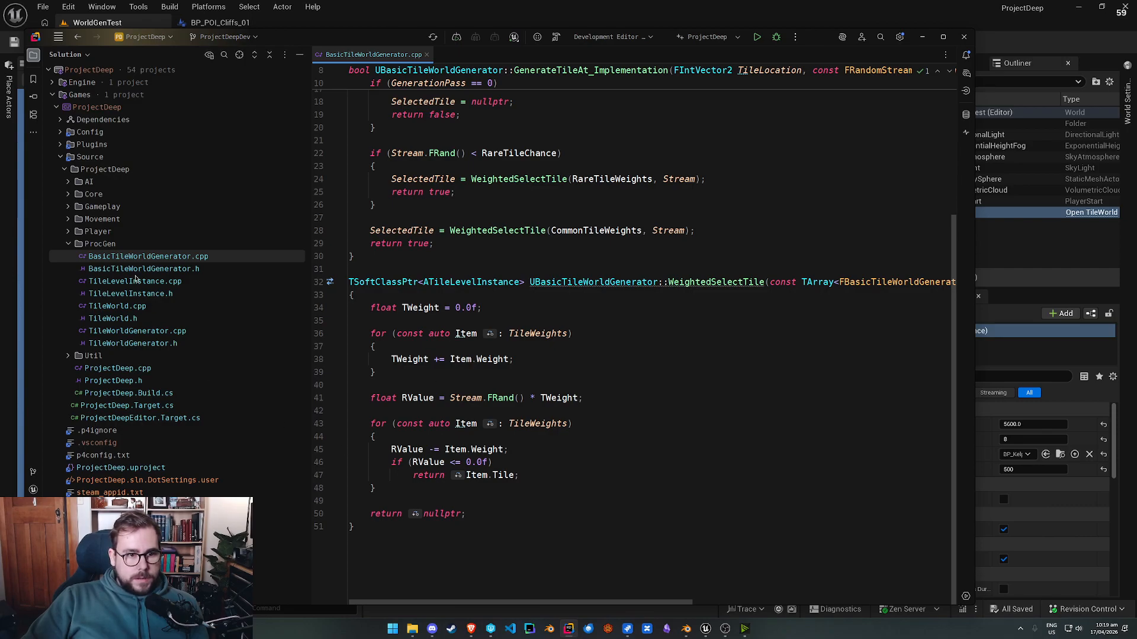
Step: Open TileWorld.cpp from the ProcGen folder and examine the Generate function's grid cell loop and attempt limit
{"action": "double_click", "coordinate": [117, 306]}
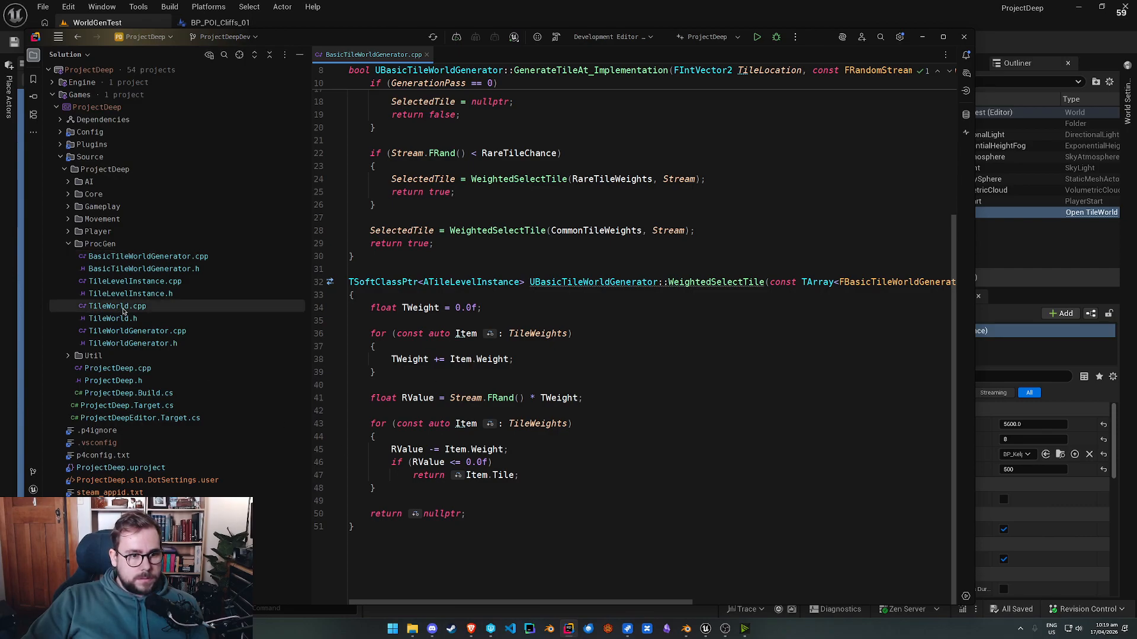
{"action": "scroll", "coordinate": [526, 414], "scroll_direction": "down", "scroll_amount": 10}
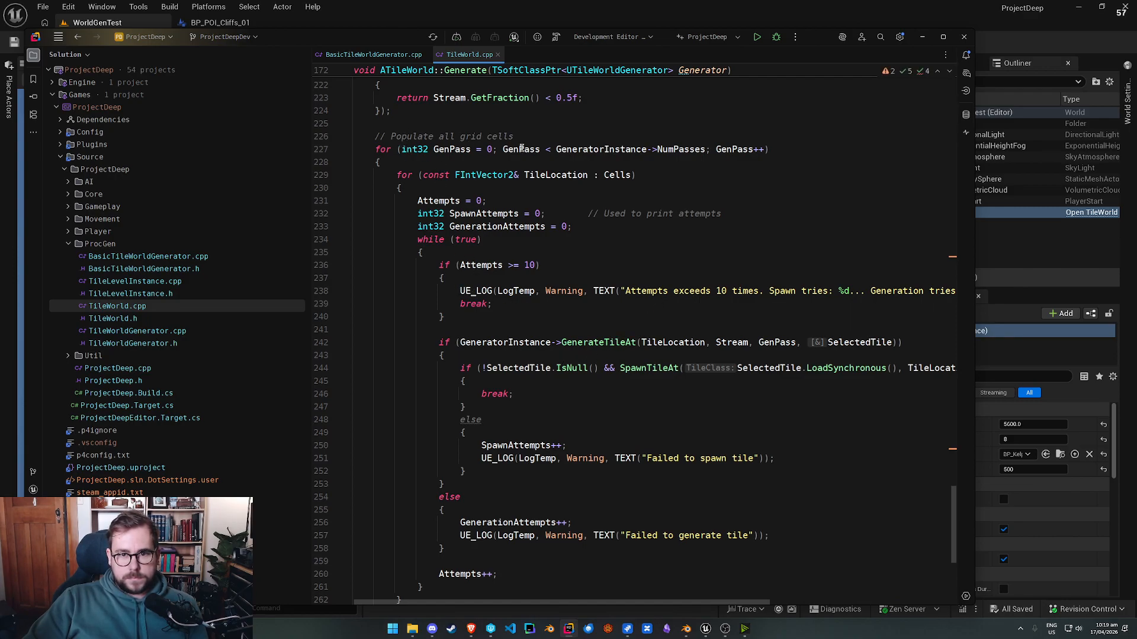
{"action": "left_click_drag", "start_coordinate": [500, 151], "coordinate": [585, 226]}
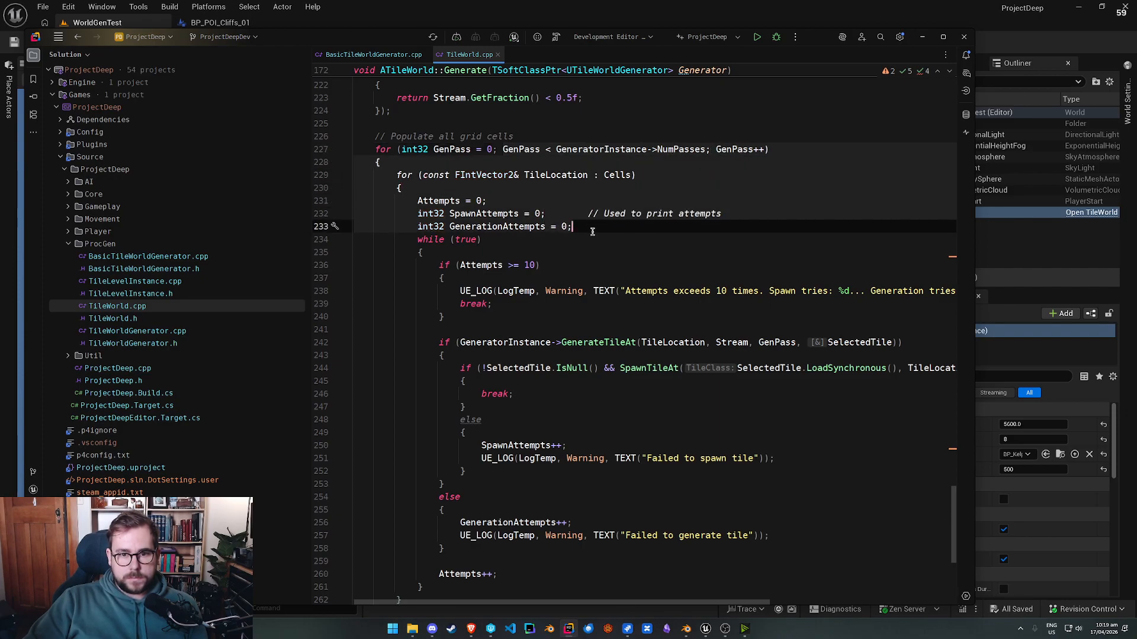
{"action": "key", "text": "Down"}
{"action": "key", "text": "Down"}
{"action": "key", "text": "Down"}
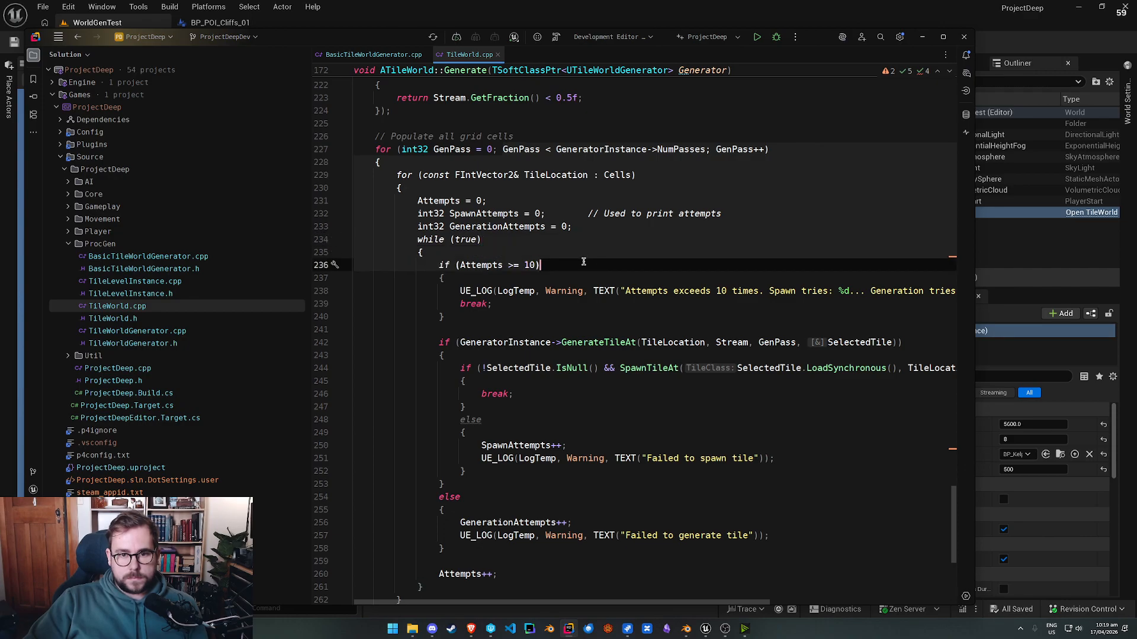
{"action": "key", "text": "Down"}
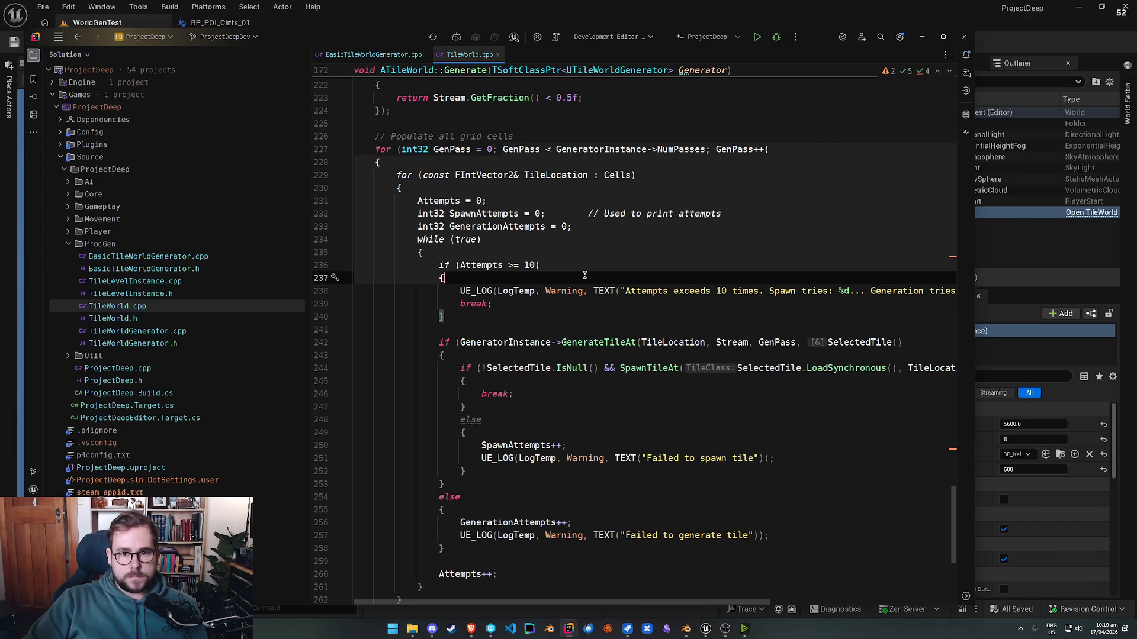
{"action": "scroll", "coordinate": [582, 290], "scroll_direction": "down", "scroll_amount": 1}
{"action": "left_click", "coordinate": [544, 287]}
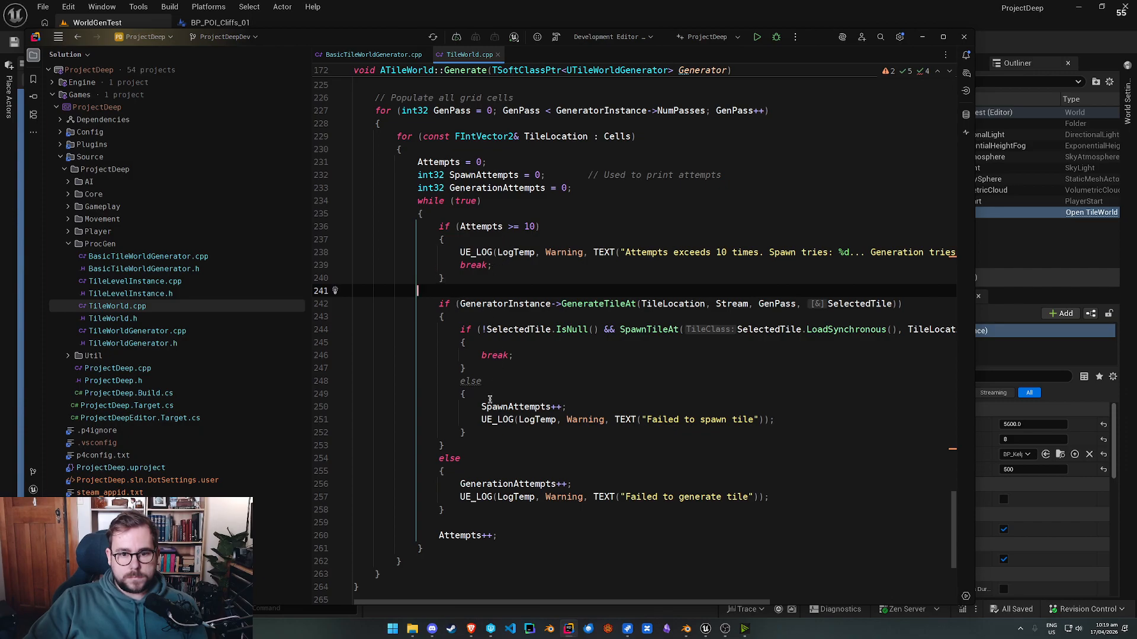
Step: Examine how Generate handles tile generation and spawn failures, the attempt counters and the Cleanup function below it
{"action": "left_click", "coordinate": [492, 313]}
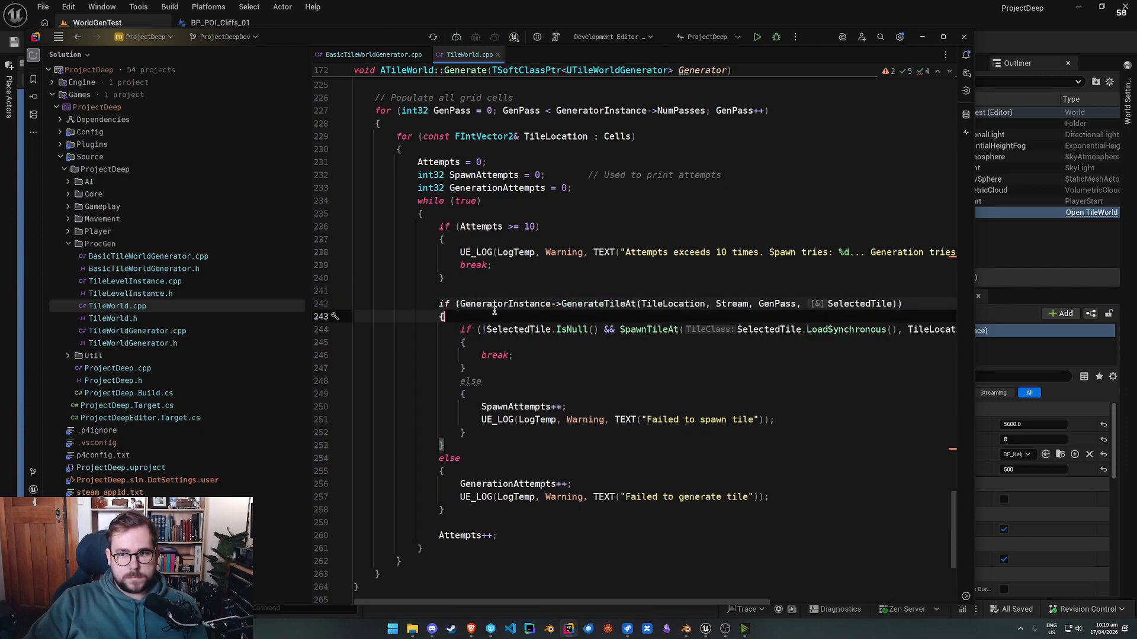
{"action": "left_click_drag", "start_coordinate": [513, 319], "coordinate": [537, 328]}
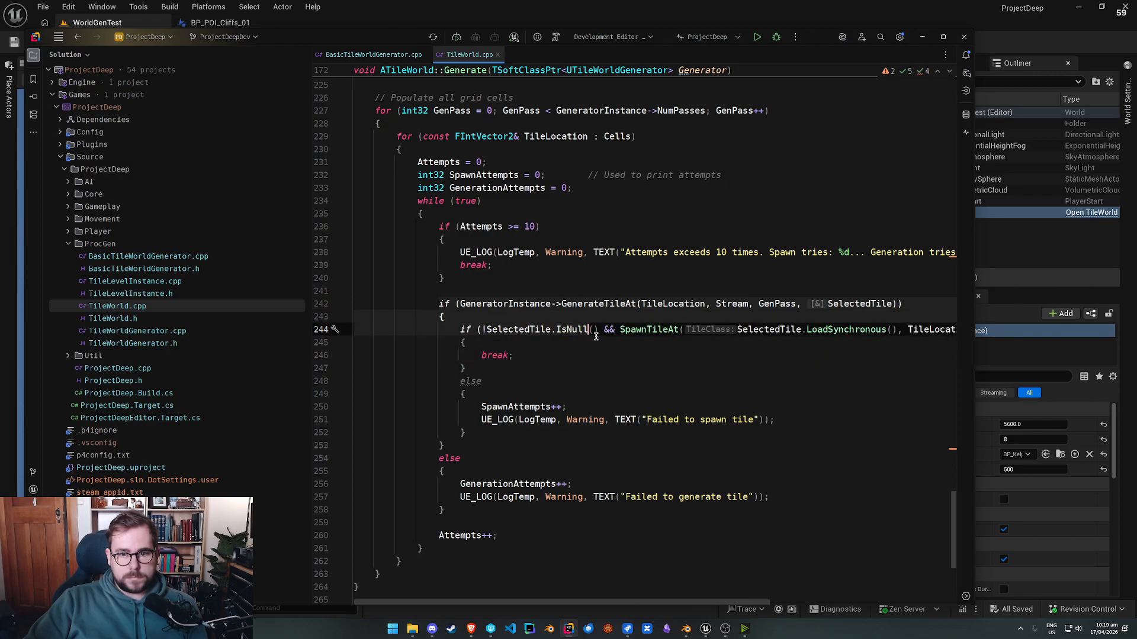
{"action": "left_click", "coordinate": [936, 362]}
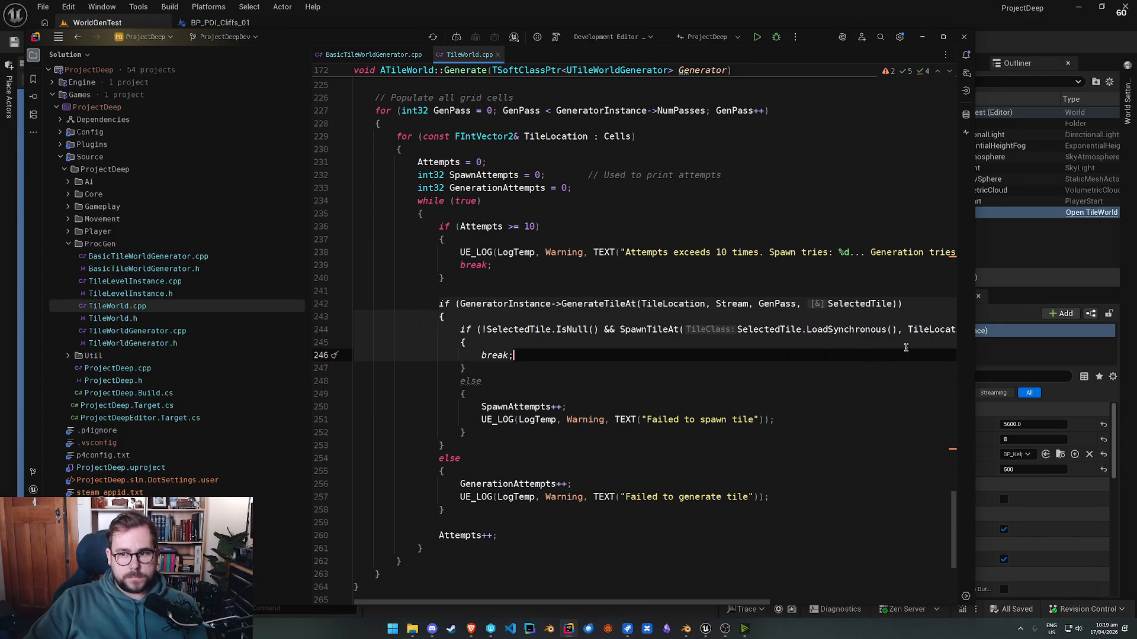
{"action": "left_click", "coordinate": [887, 409]}
{"action": "key", "text": "Down"}
{"action": "key", "text": "Down"}
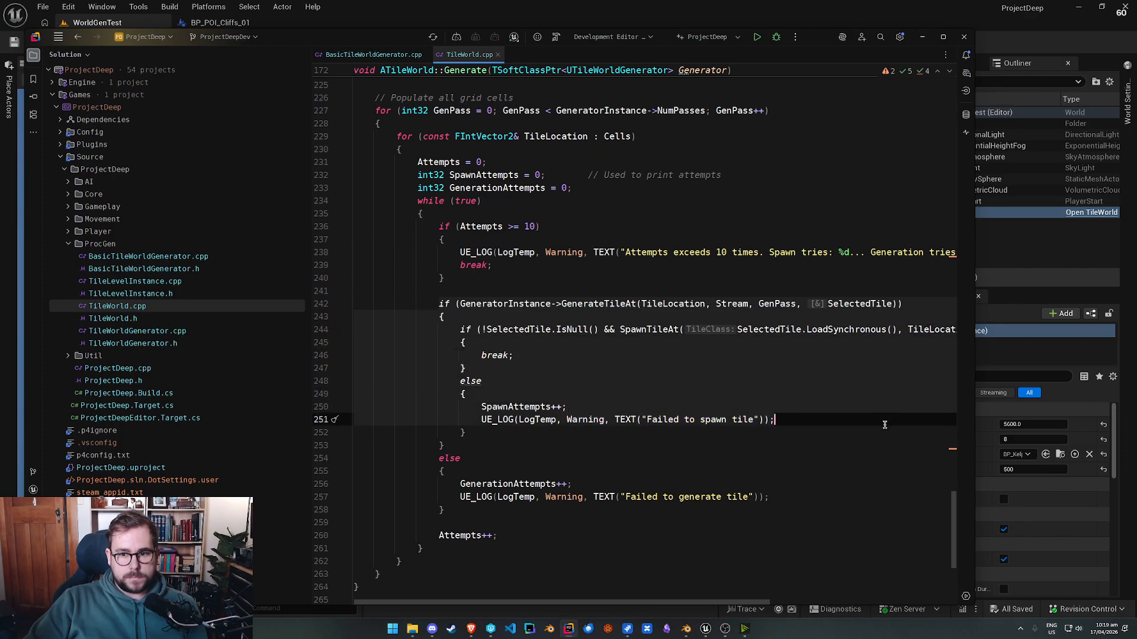
{"action": "key", "text": "Up"}
{"action": "key", "text": "Up"}
{"action": "key", "text": "Down"}
{"action": "key", "text": "Down"}
{"action": "key", "text": "Up"}
{"action": "key", "text": "Up"}
{"action": "key", "text": "Up"}
{"action": "key", "text": "Up"}
{"action": "key", "text": "Up"}
{"action": "key", "text": "Down"}
{"action": "key", "text": "Down"}
{"action": "key", "text": "Down"}
{"action": "key", "text": "Down"}
{"action": "key", "text": "Down"}
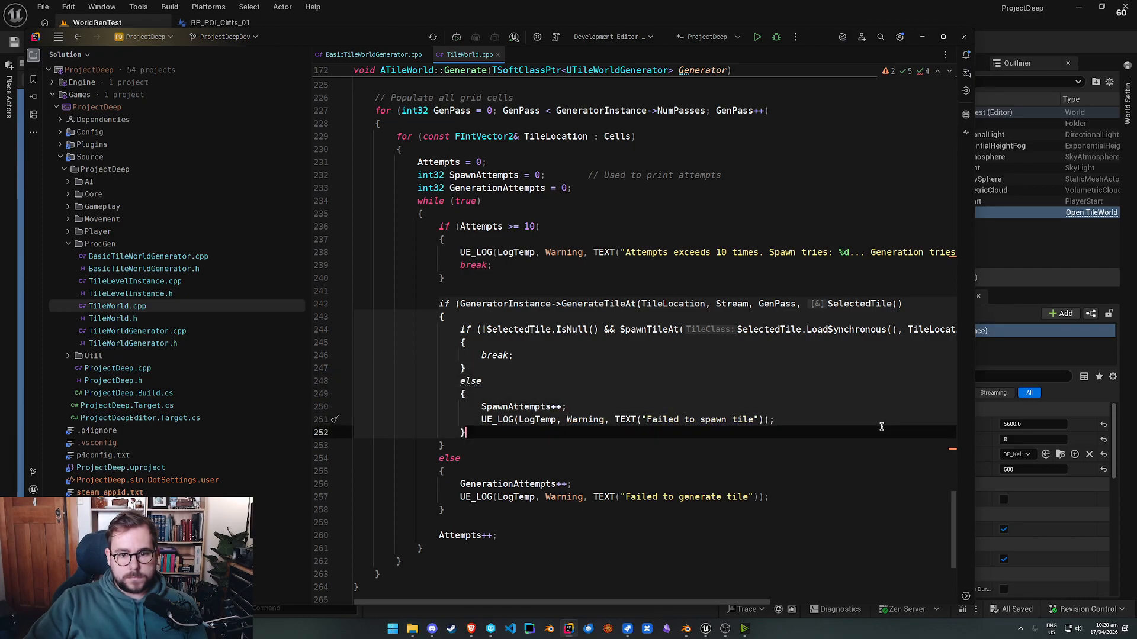
{"action": "key", "text": "Down"}
{"action": "key", "text": "Down"}
{"action": "key", "text": "Down"}
{"action": "key", "text": "Down"}
{"action": "key", "text": "Down"}
{"action": "key", "text": "Down"}
{"action": "key", "text": "Down"}
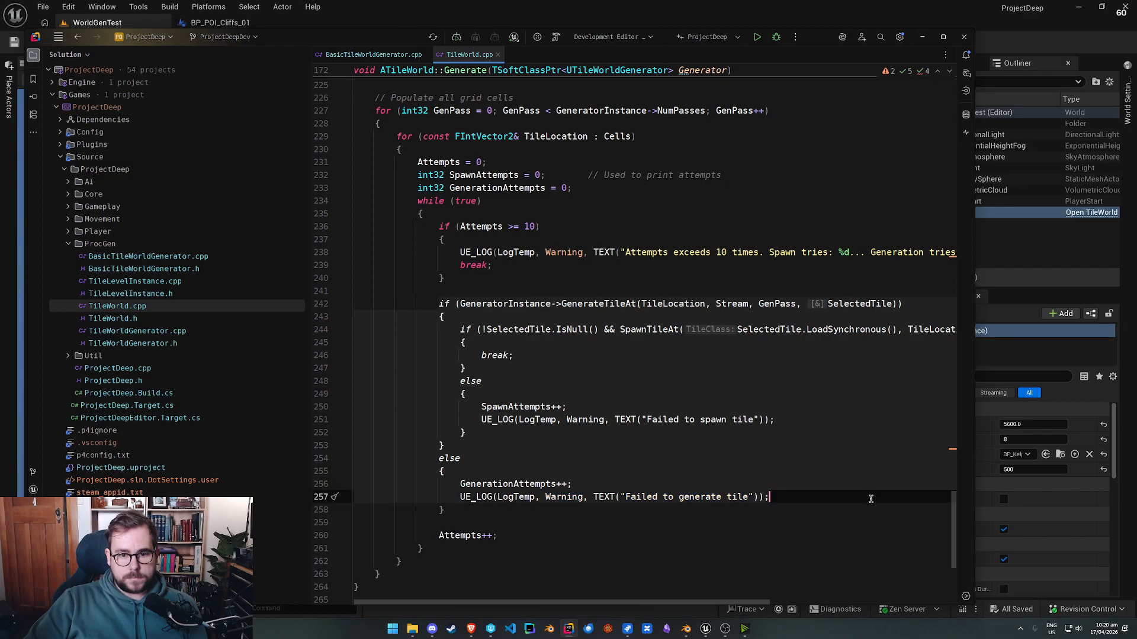
{"action": "key", "text": "Up"}
{"action": "key", "text": "Up"}
{"action": "key", "text": "Up"}
{"action": "scroll", "coordinate": [474, 274], "scroll_direction": "up", "scroll_amount": 3}
{"action": "left_click", "coordinate": [489, 290]}
{"action": "scroll", "coordinate": [578, 437], "scroll_direction": "down", "scroll_amount": 10}
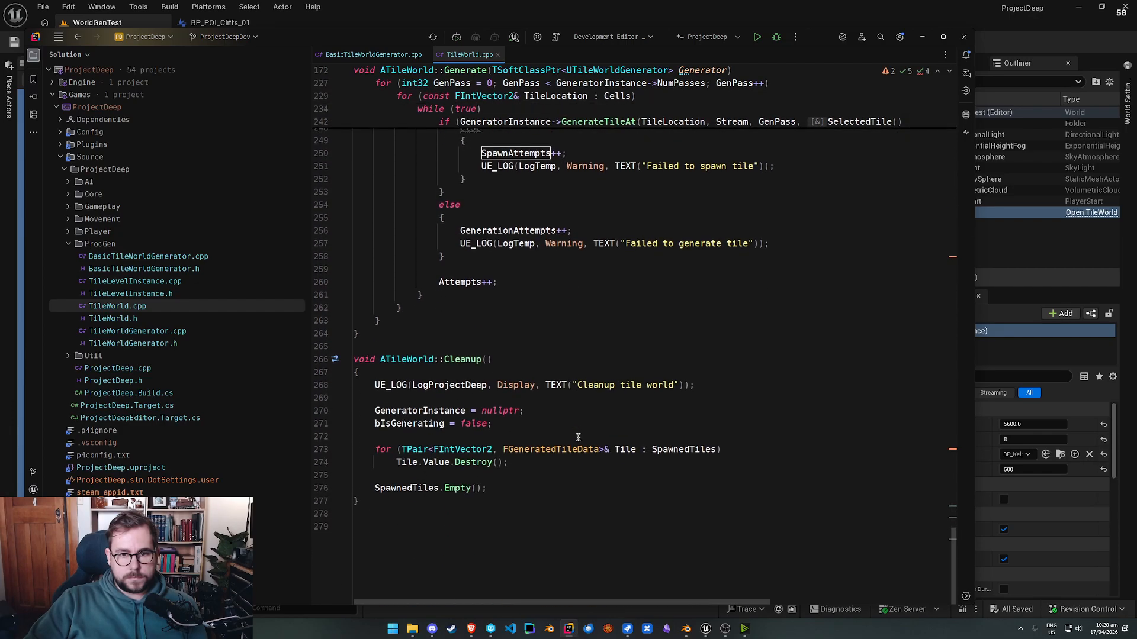
{"action": "scroll", "coordinate": [577, 437], "scroll_direction": "up", "scroll_amount": 8}
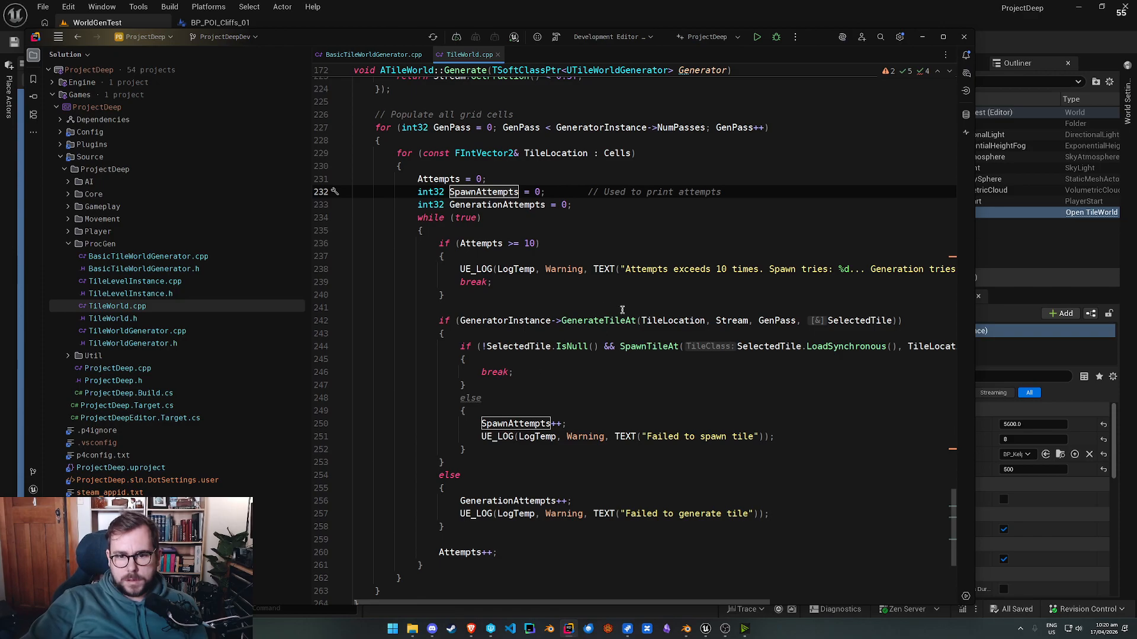
Step: Go to the SpawnTileAt definition, review its tile rejection checks, and return to the call in Generate
{"action": "left_click", "coordinate": [636, 348], "text": "ctrl"}
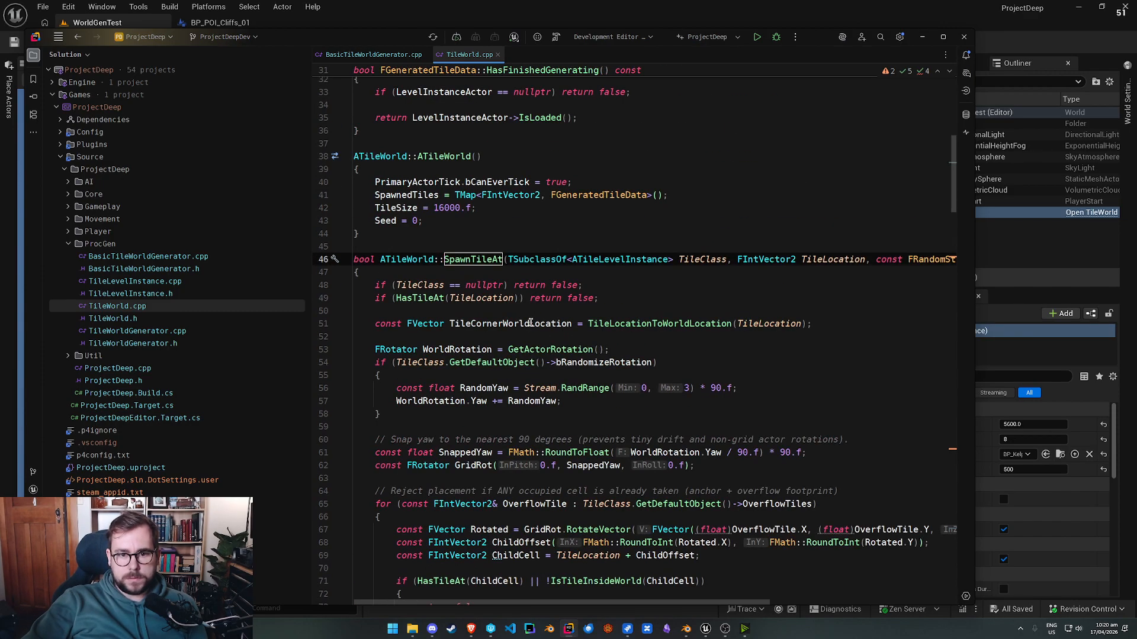
{"action": "scroll", "coordinate": [488, 275], "scroll_direction": "down", "scroll_amount": 3}
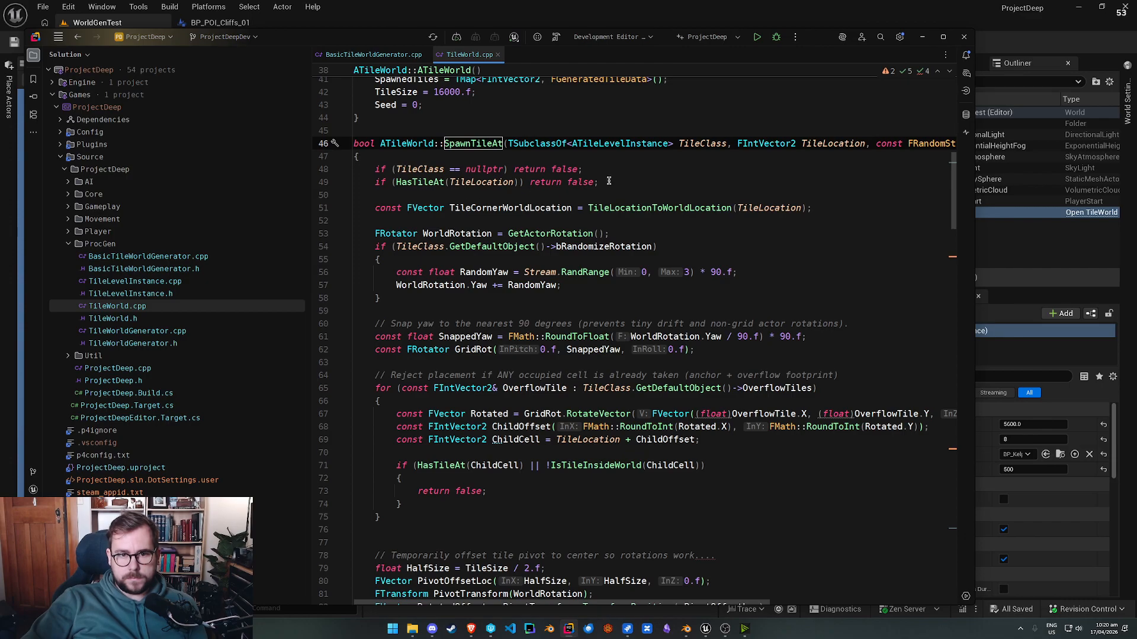
{"action": "left_click", "coordinate": [390, 168]}
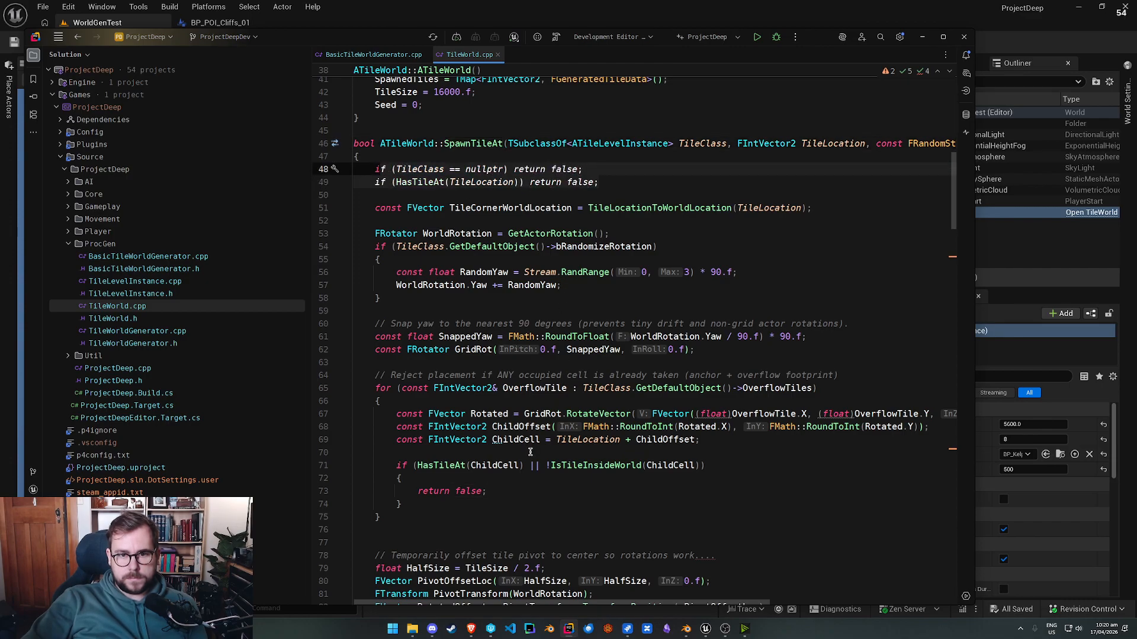
{"action": "scroll", "coordinate": [529, 453], "scroll_direction": "down", "scroll_amount": 2}
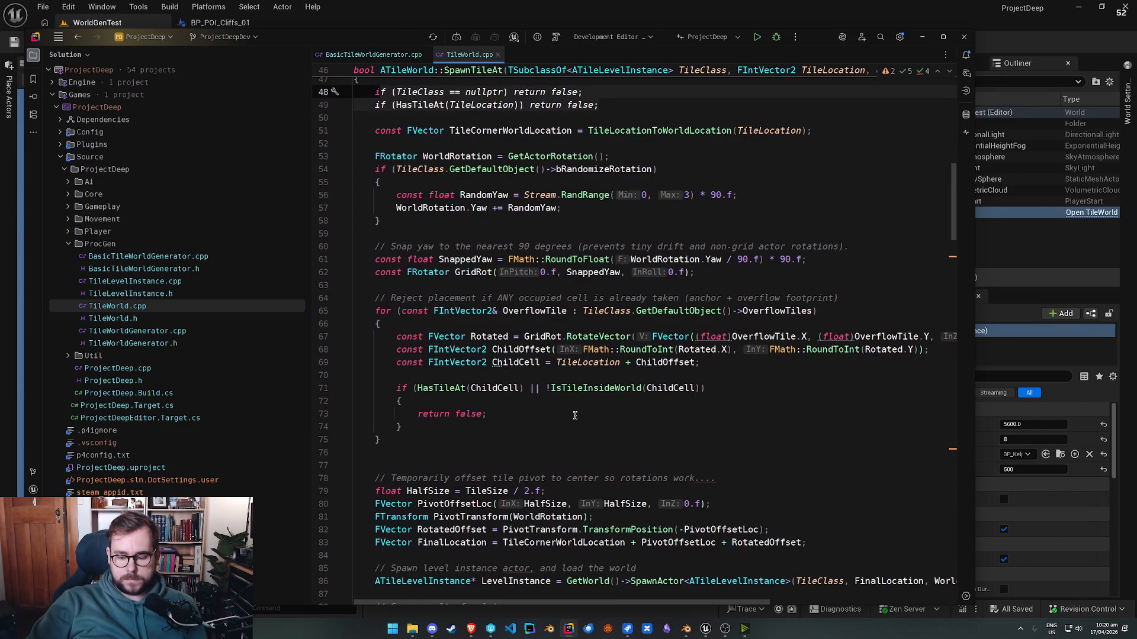
{"action": "key", "text": "ctrl+minus"}
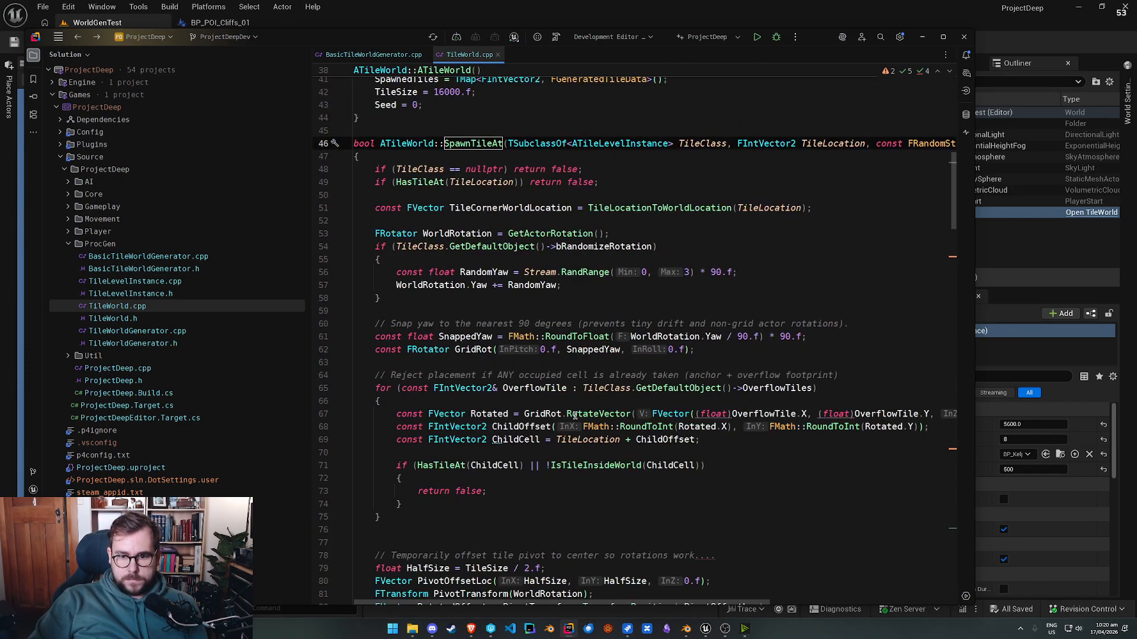
{"action": "key", "text": "ctrl+minus"}
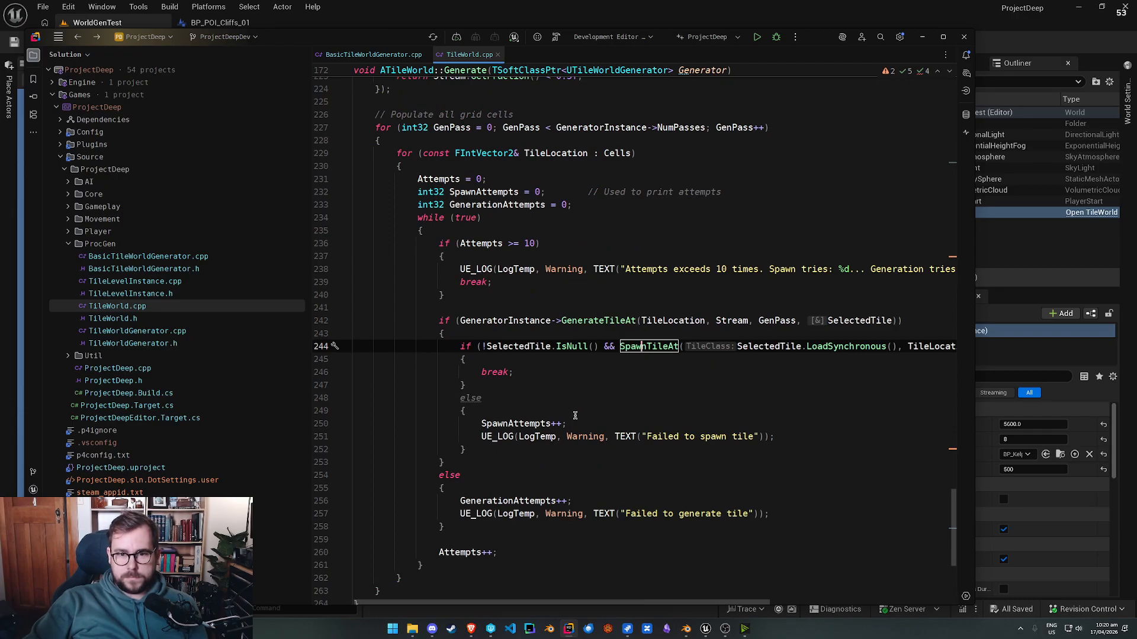
Step: Raise the attempt limit in Generate's while loop to 100 and recompile the code with Live Coding
{"action": "scroll", "coordinate": [524, 330], "scroll_direction": "down", "scroll_amount": 2}
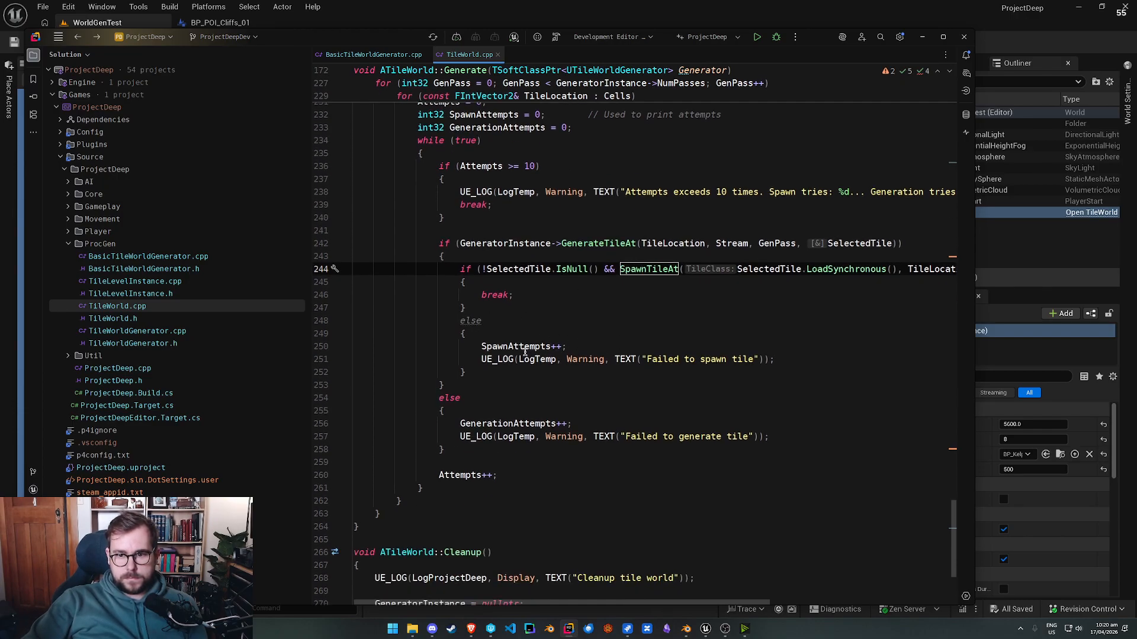
{"action": "mouse_move", "coordinate": [483, 347]}
{"action": "scroll", "coordinate": [542, 345], "scroll_direction": "up", "scroll_amount": 3}
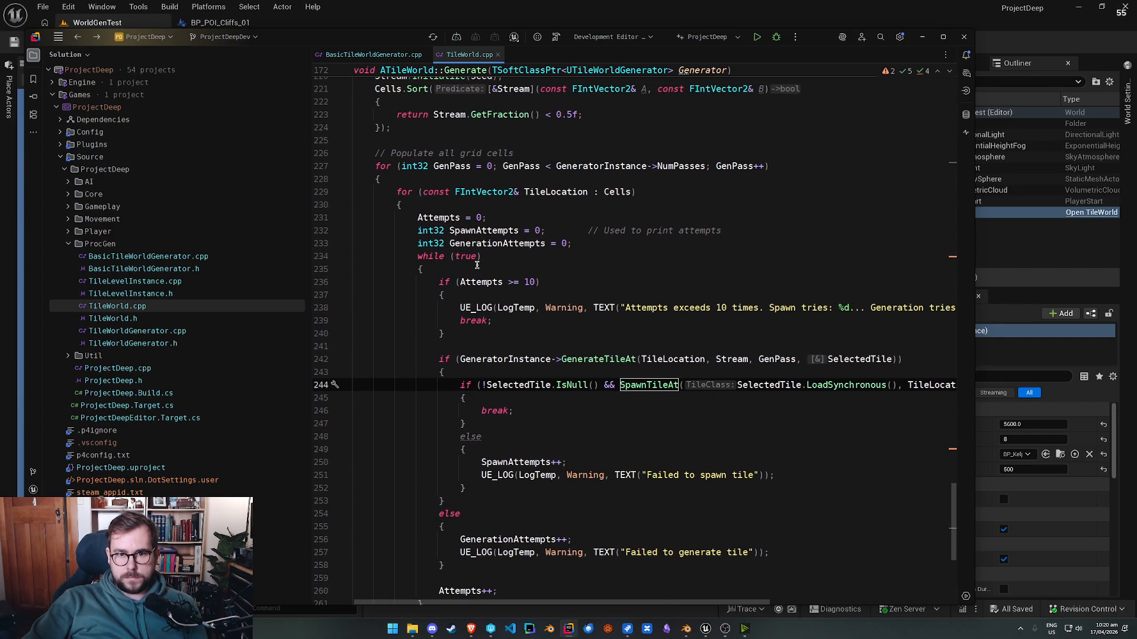
{"action": "left_click", "coordinate": [533, 281]}
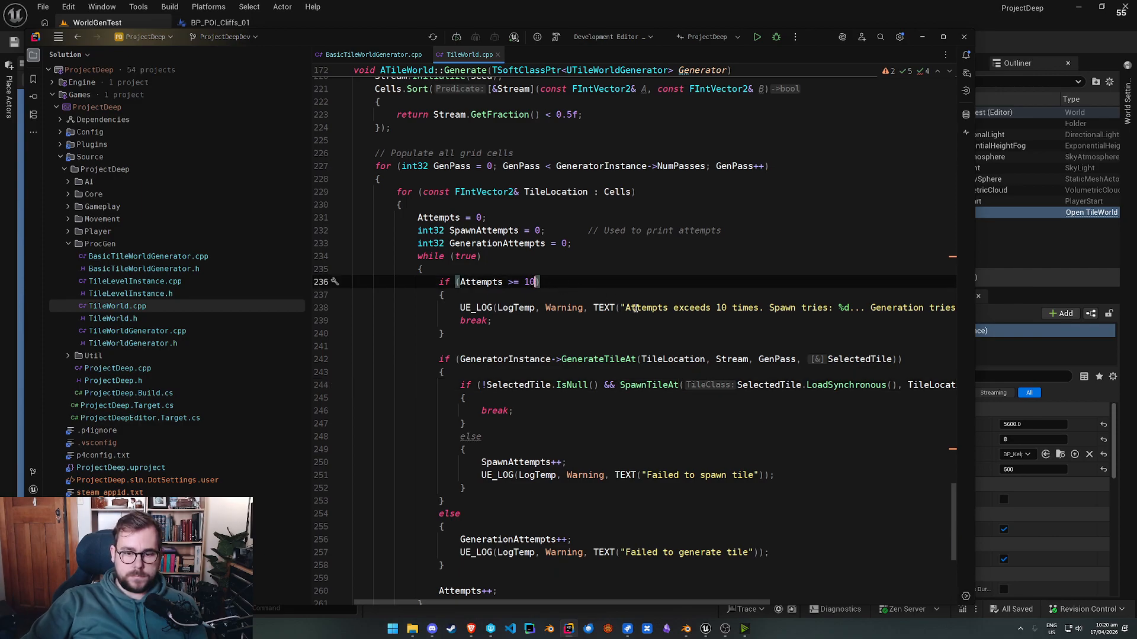
{"action": "type", "text": "0"}
{"action": "left_click", "coordinate": [556, 37]}
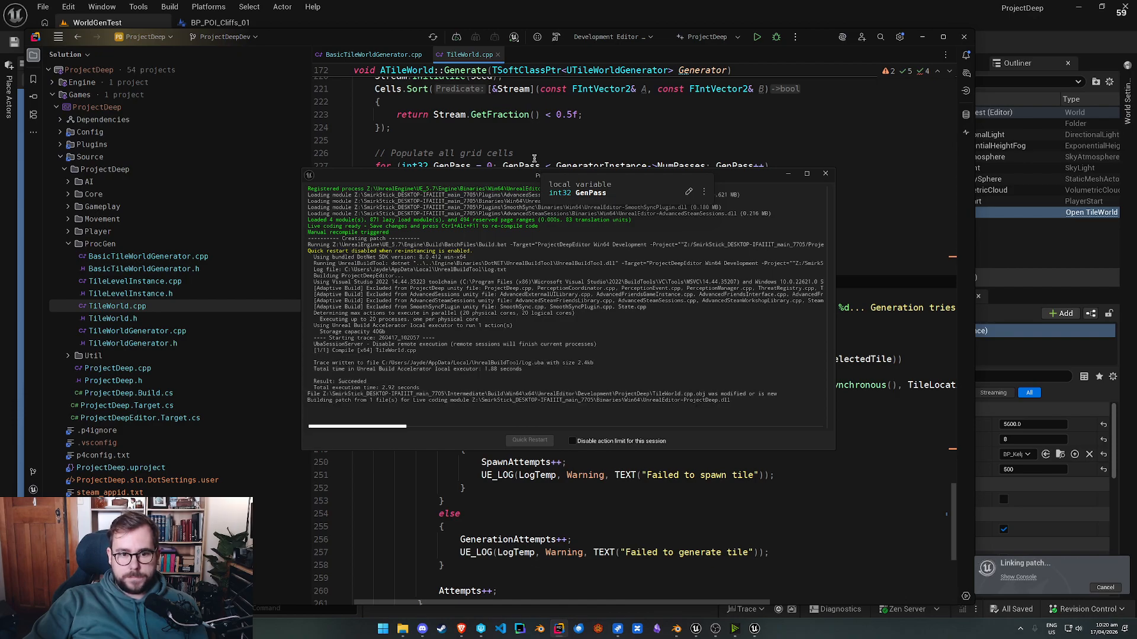
Step: Switch to Unreal Editor, simulate the WorldGenTest level and inspect the generated tile map from above for missing tiles
{"action": "left_click", "coordinate": [525, 5]}
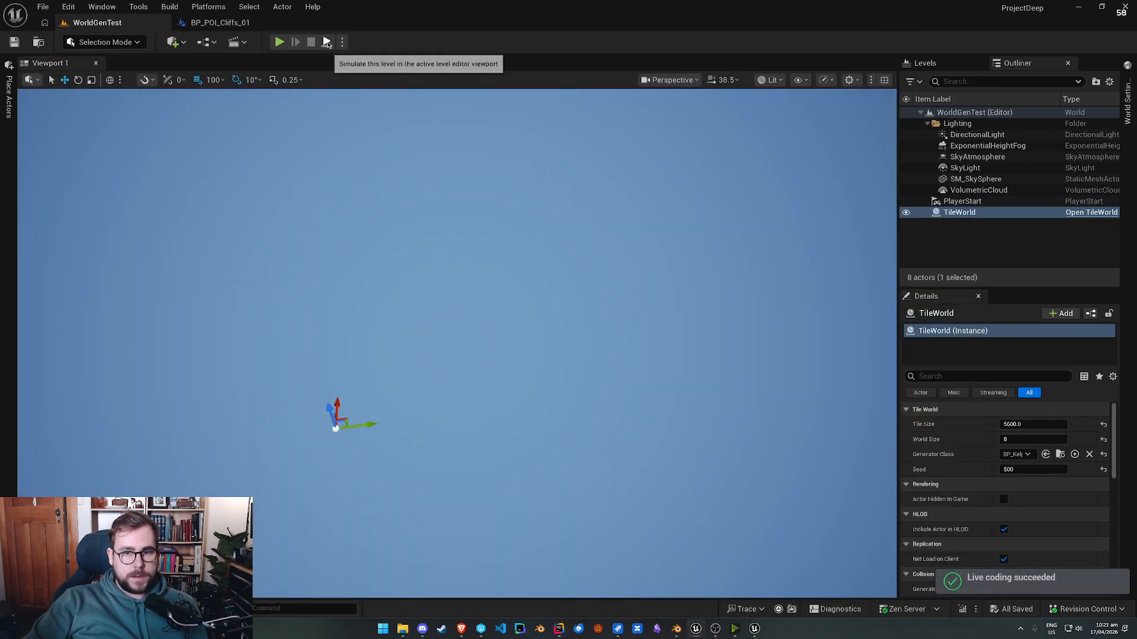
{"action": "left_click", "coordinate": [326, 42]}
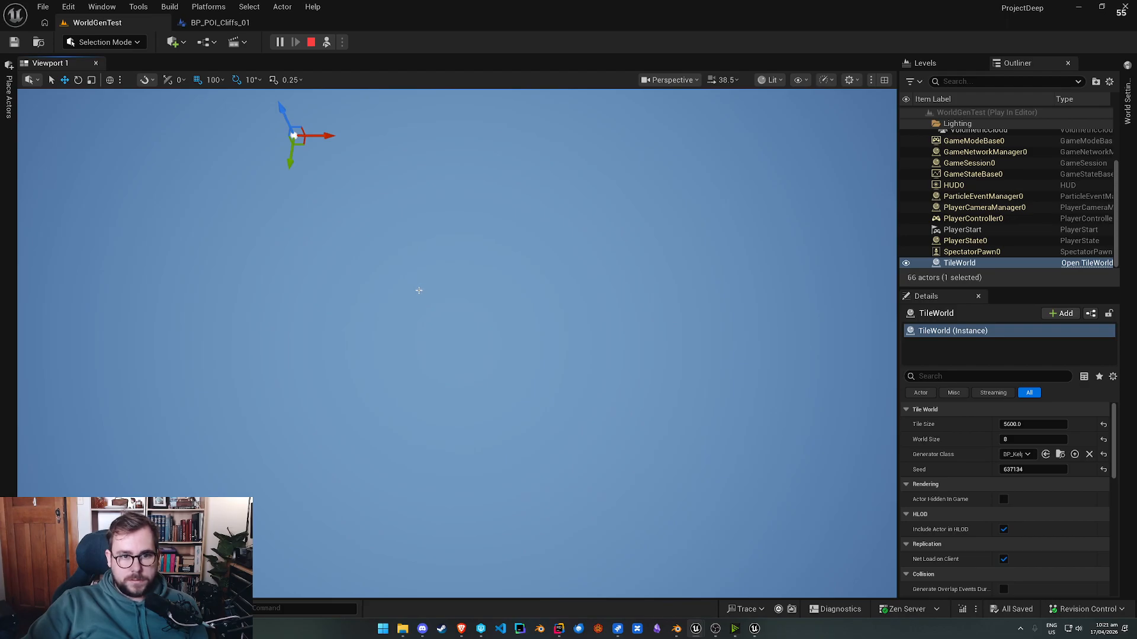
{"action": "right_click_drag", "start_coordinate": [434, 299], "coordinate": [692, 335]}
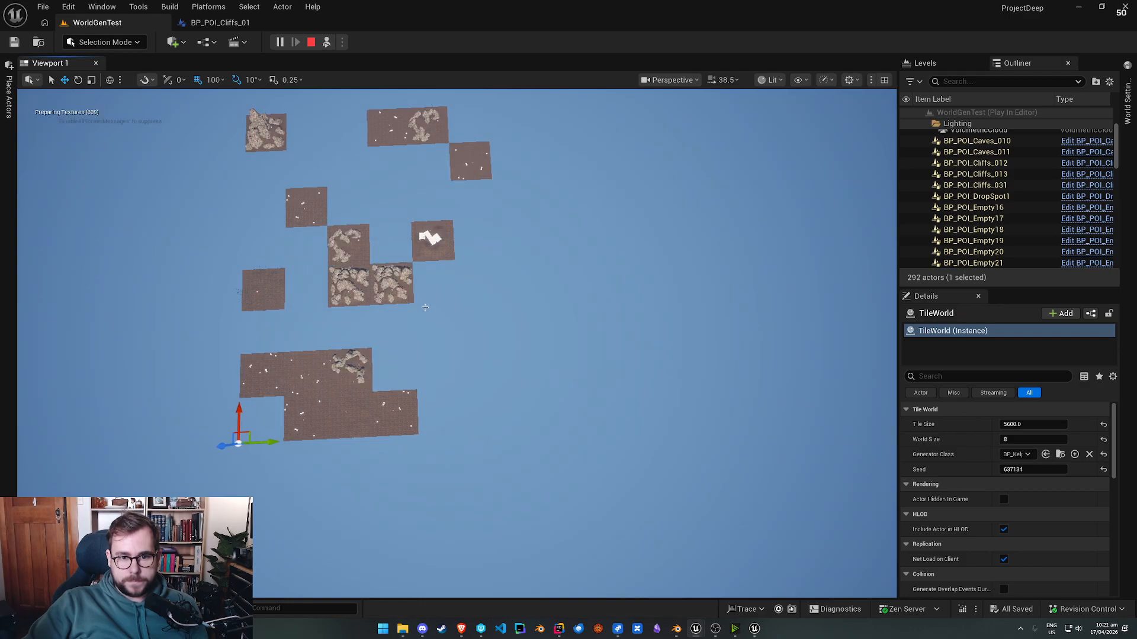
{"action": "mouse_move", "coordinate": [472, 370]}
{"action": "right_mouse_down"}
{"action": "mouse_move", "coordinate": [471, 335]}
{"action": "mouse_move", "coordinate": [471, 364]}
{"action": "right_mouse_up"}
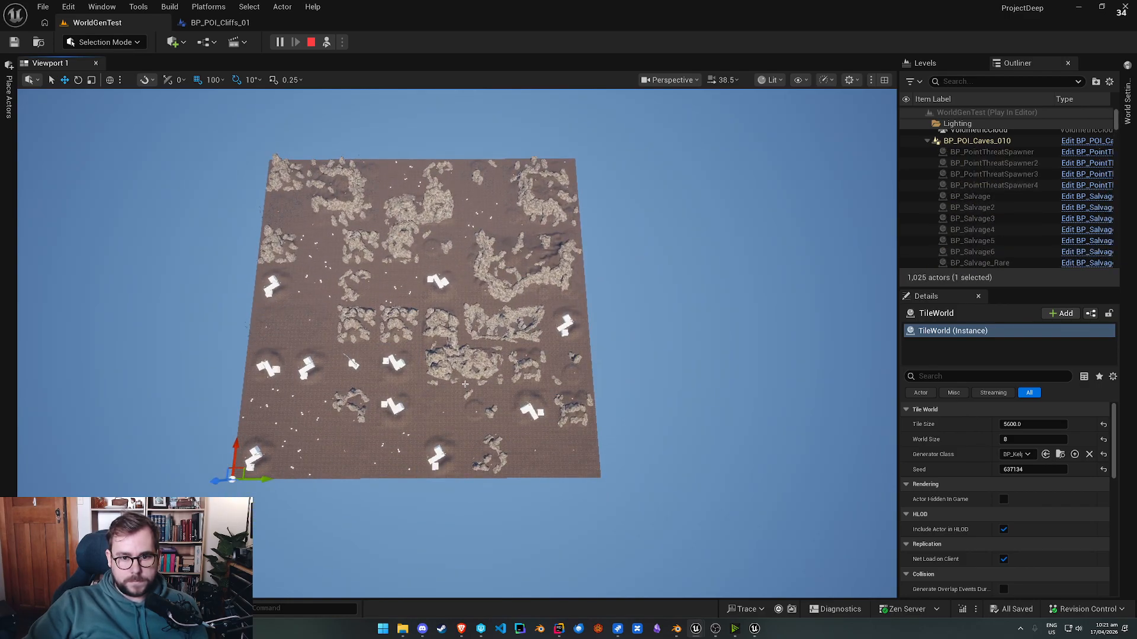
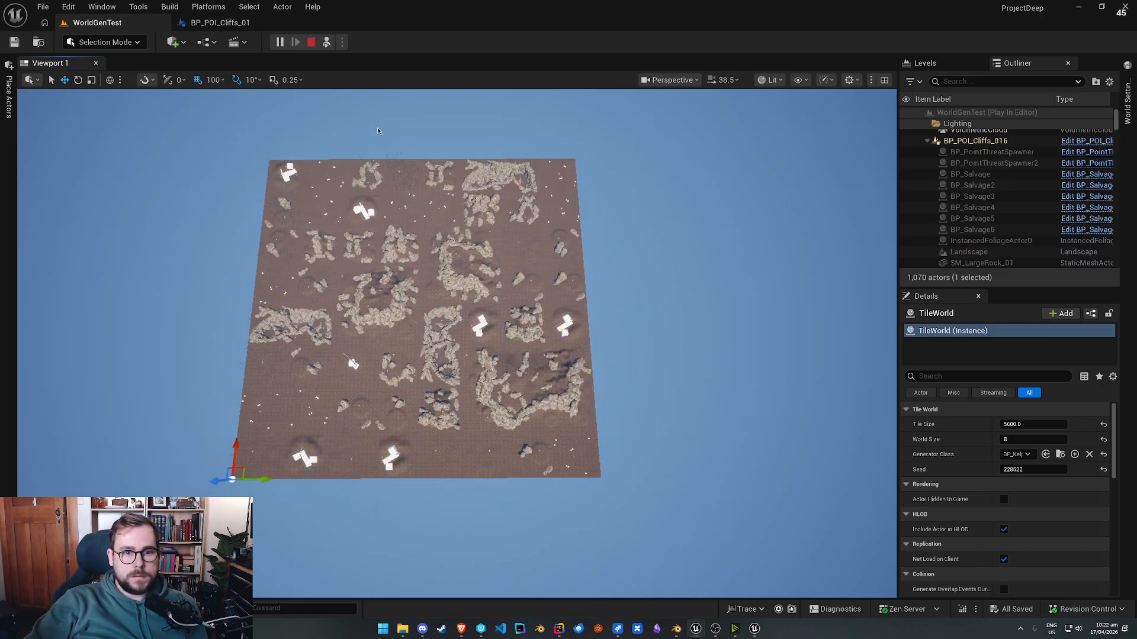
Step: End the simulation and close Unreal Editor with its BP_POI_Cliffs_01 blueprint, and build ProjectDeep in Rider
{"action": "key", "text": "Escape"}
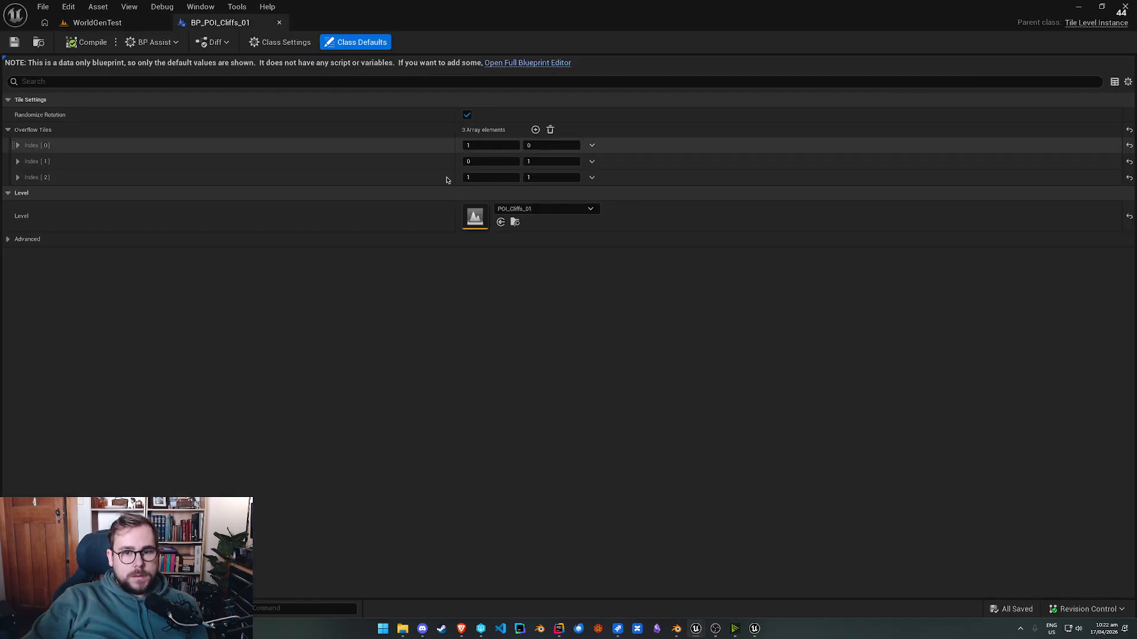
{"action": "left_click", "coordinate": [279, 23]}
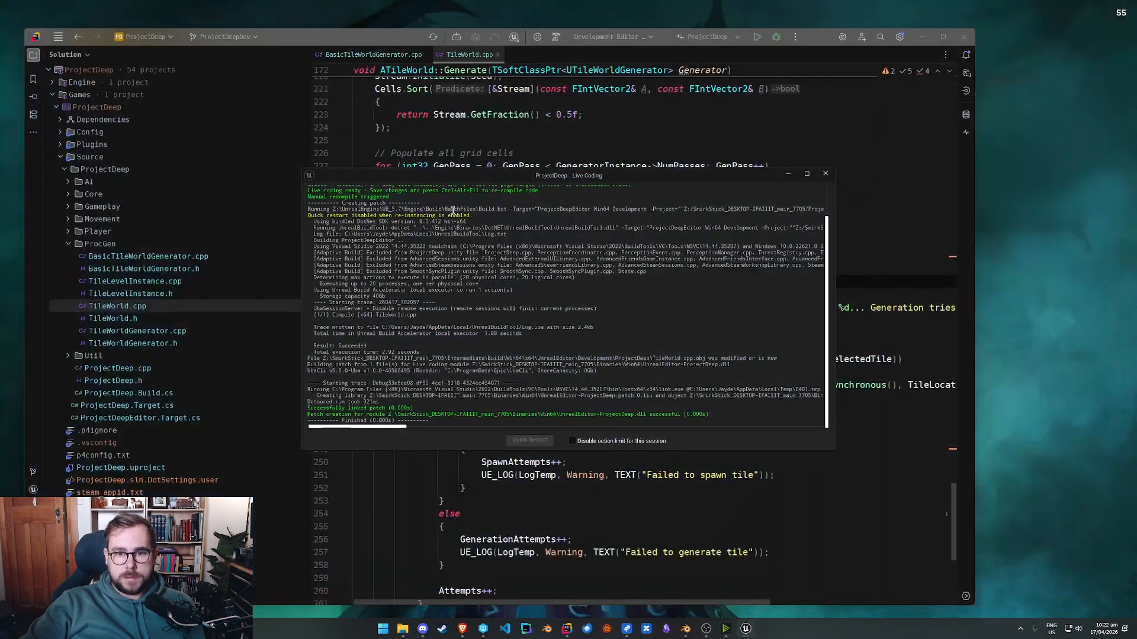
{"action": "left_click", "coordinate": [556, 37]}
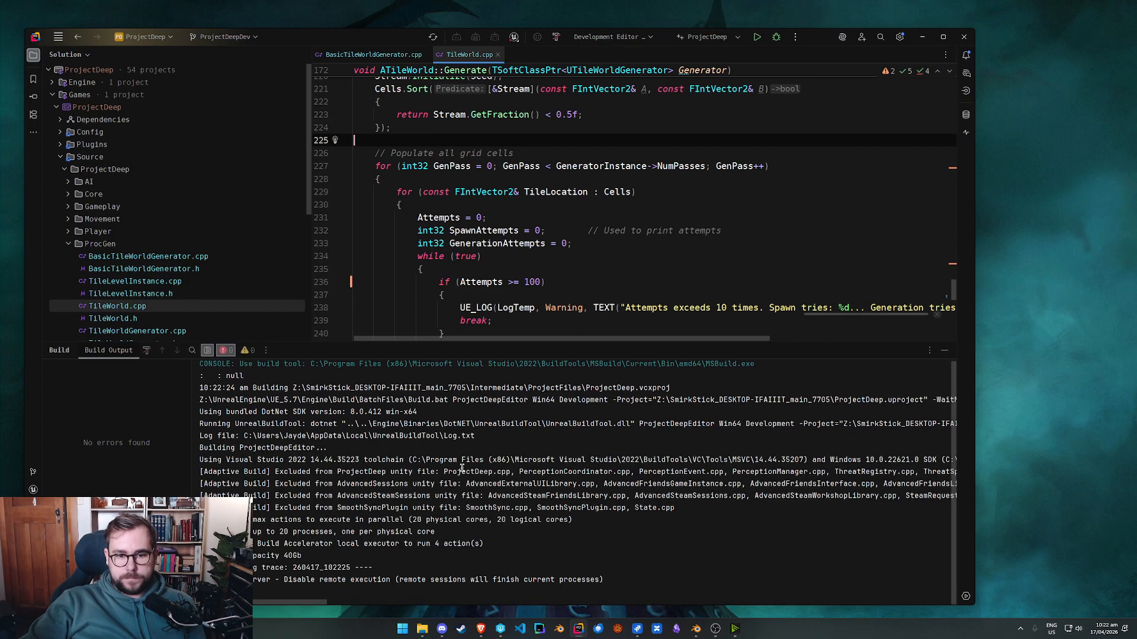
Step: Switch to Perforce P4V and revert the unchanged files in the "build" changelist
{"action": "mouse_move", "coordinate": [496, 634]}
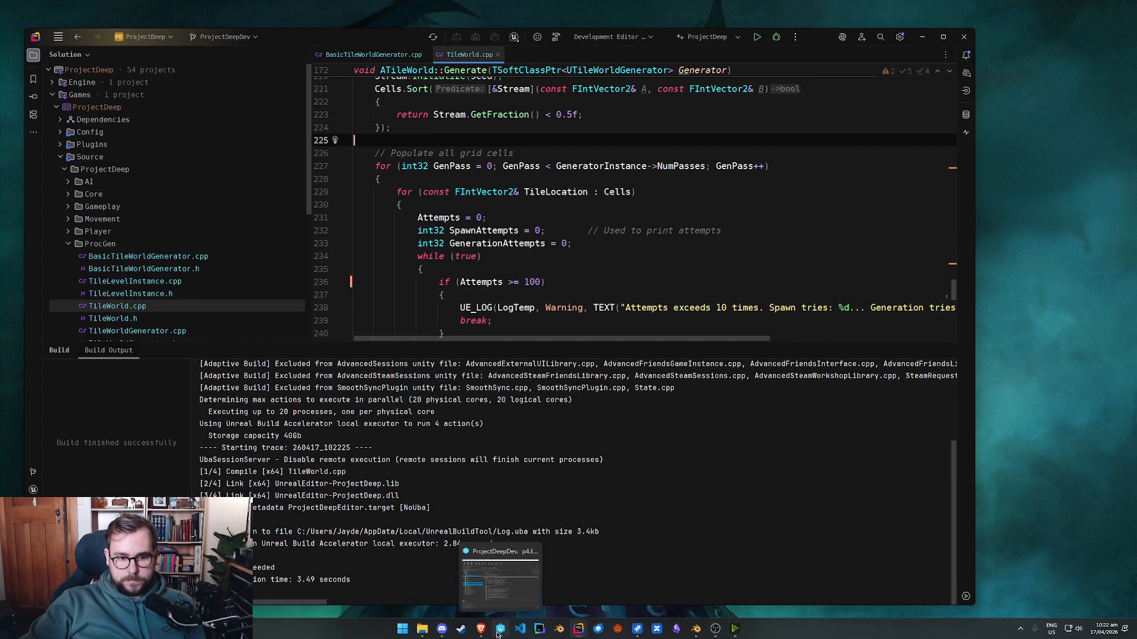
{"action": "left_click", "coordinate": [500, 578]}
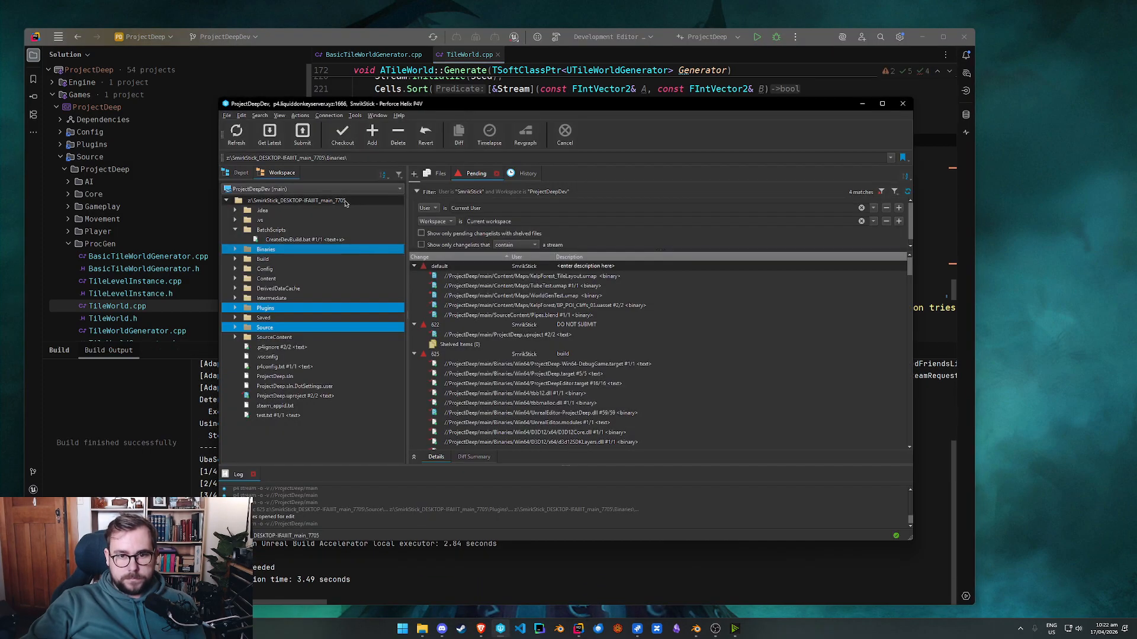
{"action": "right_click", "coordinate": [531, 355]}
{"action": "left_click", "coordinate": [556, 384]}
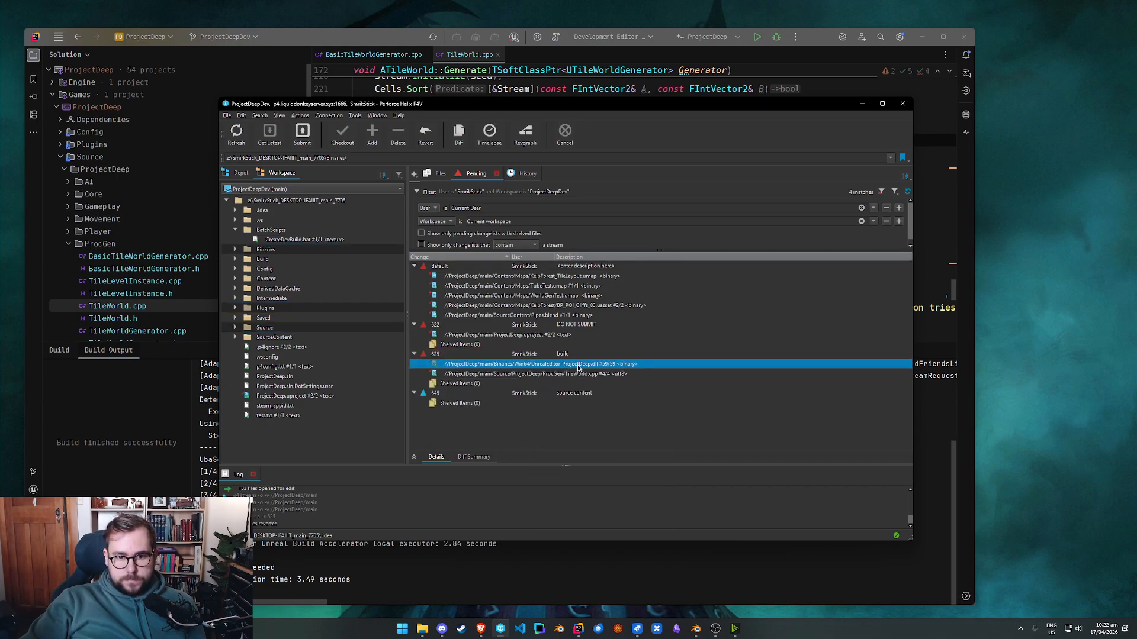
Step: Move the "build" changelist's files into the default changelist and submit it, describing tile spawn tries raised from 10 to 100 and the cliffs3 overflow tile fix
{"action": "left_click_drag", "start_coordinate": [579, 277], "coordinate": [570, 333]}
{"action": "right_click", "coordinate": [568, 299]}
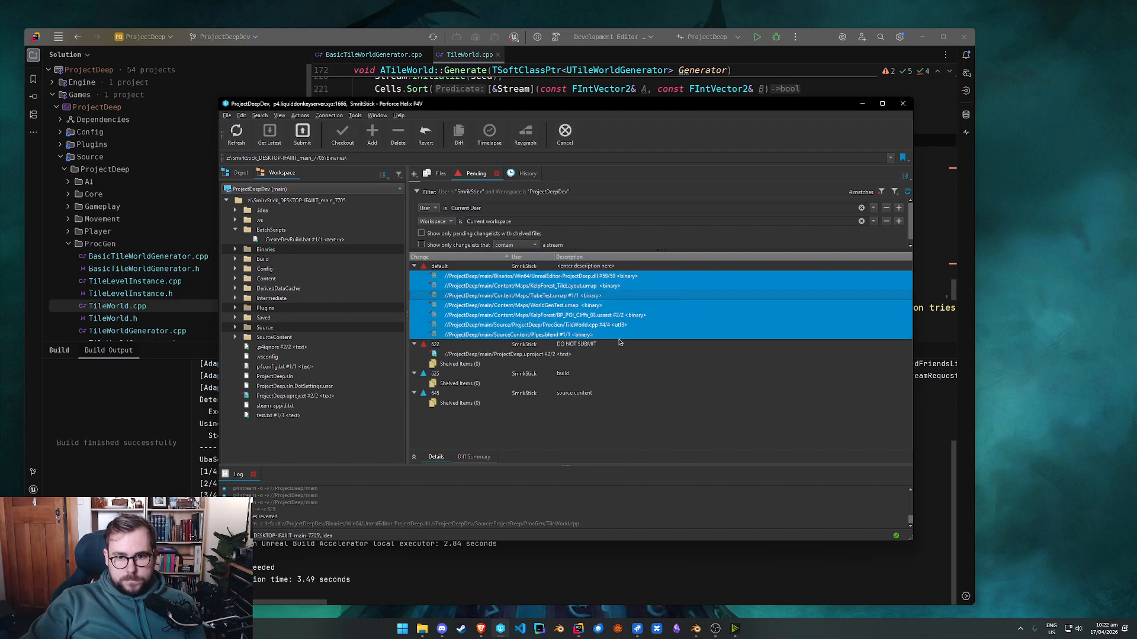
{"action": "left_click", "coordinate": [612, 337]}
{"action": "type", "text": "- increased tile spawn tries from 10 to 100 (temp until wave function colla"}
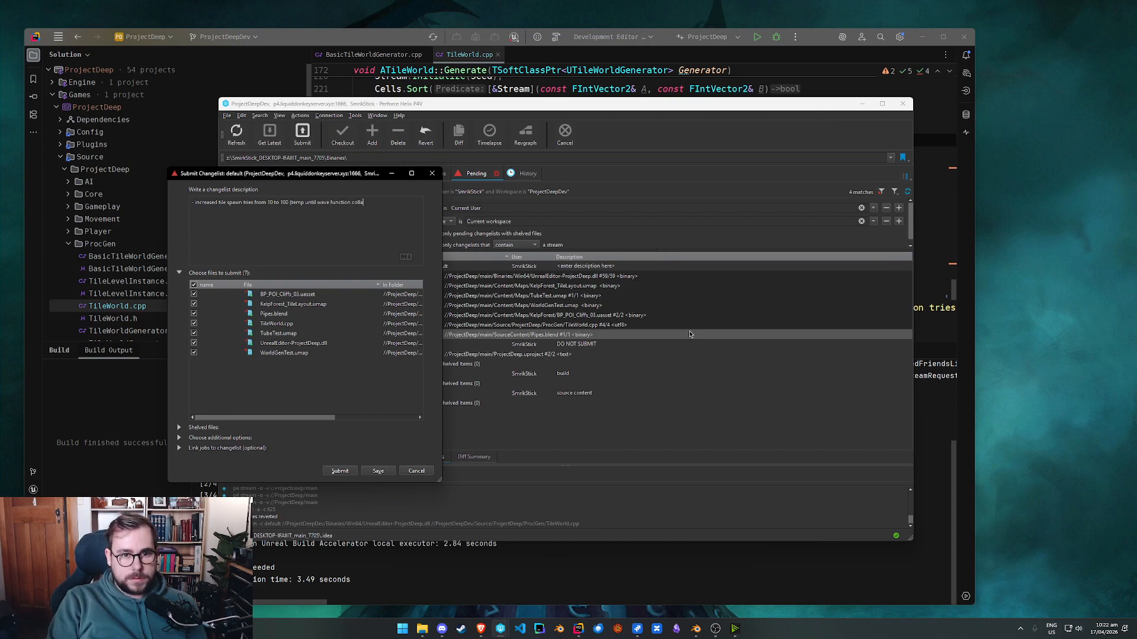
{"action": "type", "text": ")"}
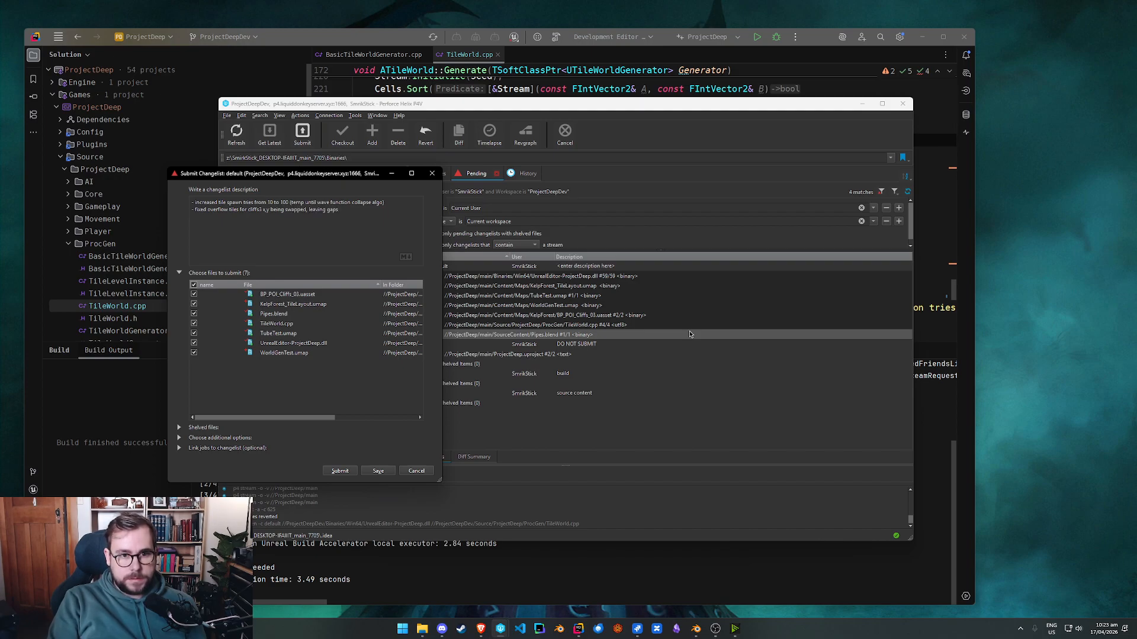
{"action": "left_click", "coordinate": [340, 471]}
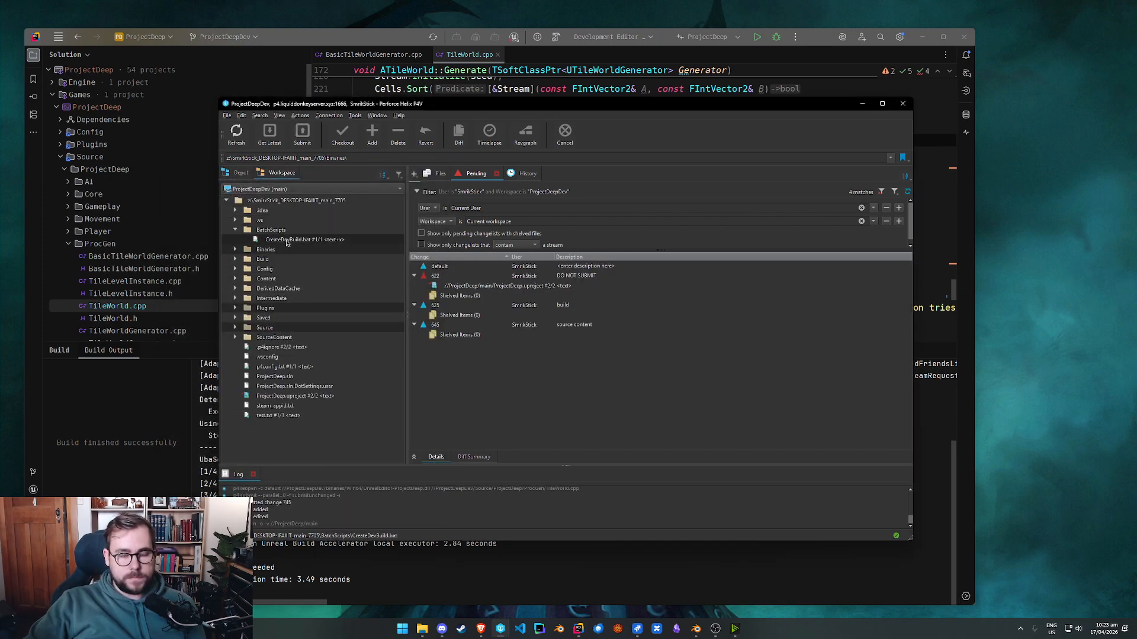
Step: Launch the project in Unreal Editor from the workspace's ProjectDeep.uproject file and minimize the P4V window
{"action": "left_click", "coordinate": [295, 398]}
{"action": "double_click", "coordinate": [296, 401]}
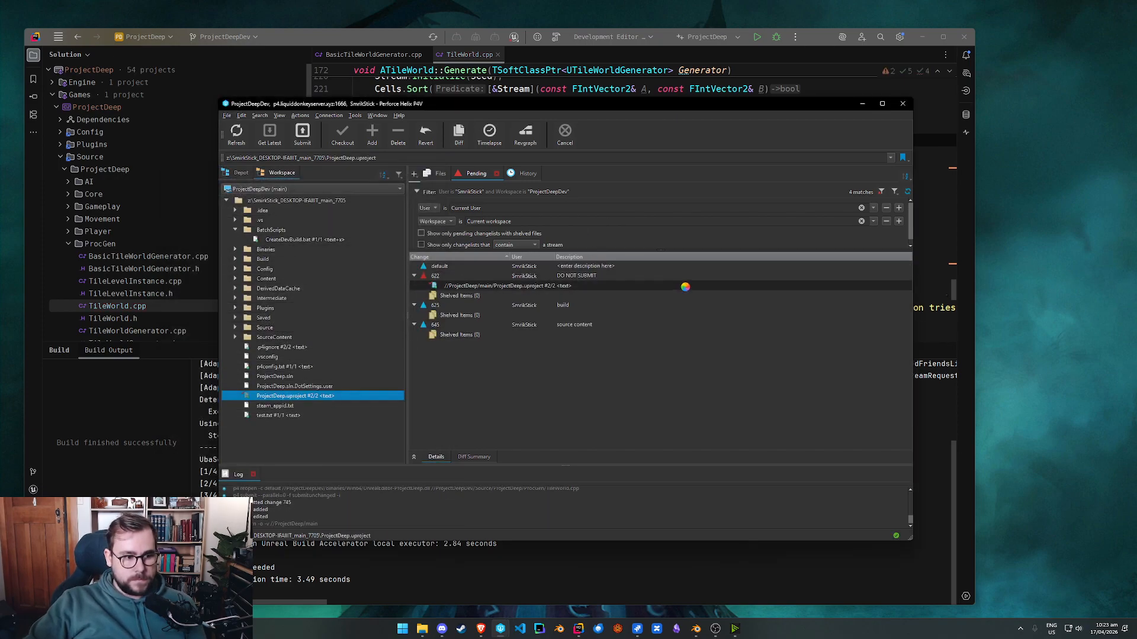
{"action": "left_click", "coordinate": [862, 105]}
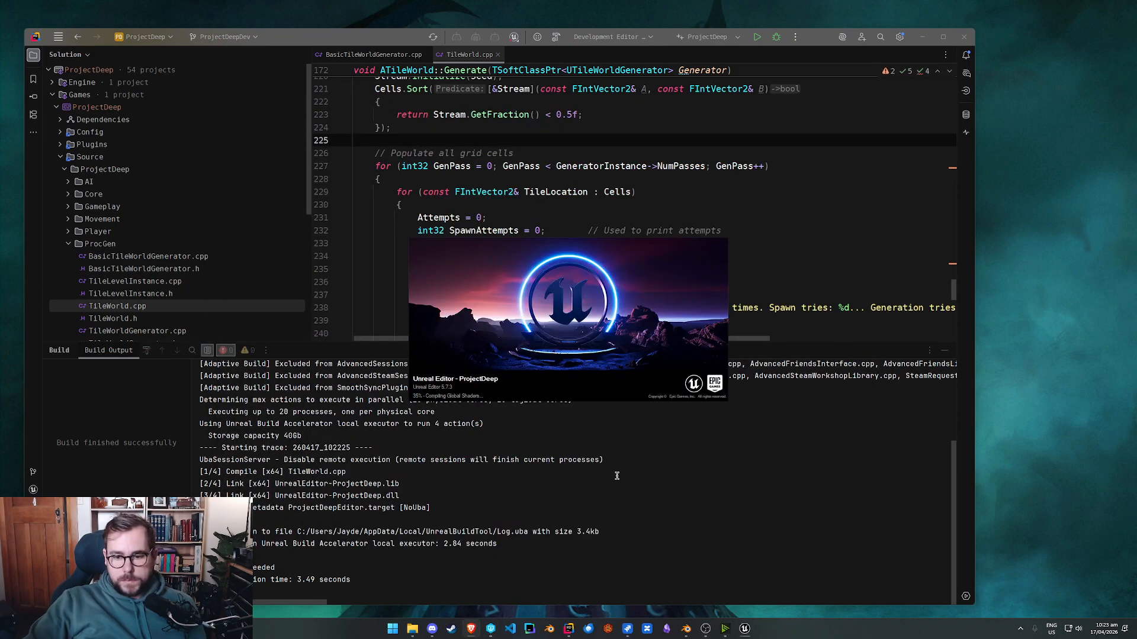
Step: Switch to Jira, mark bug PDG-80 about failing and overlapping map tiles as Done, and assign it to yourself
{"action": "left_click", "coordinate": [628, 631]}
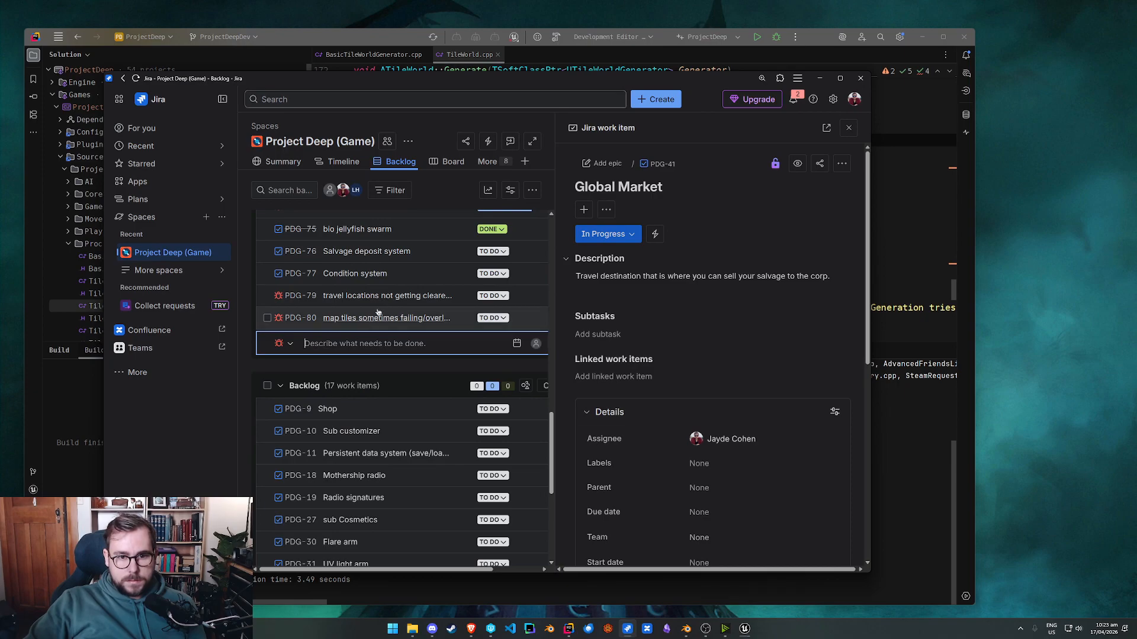
{"action": "left_click", "coordinate": [491, 318]}
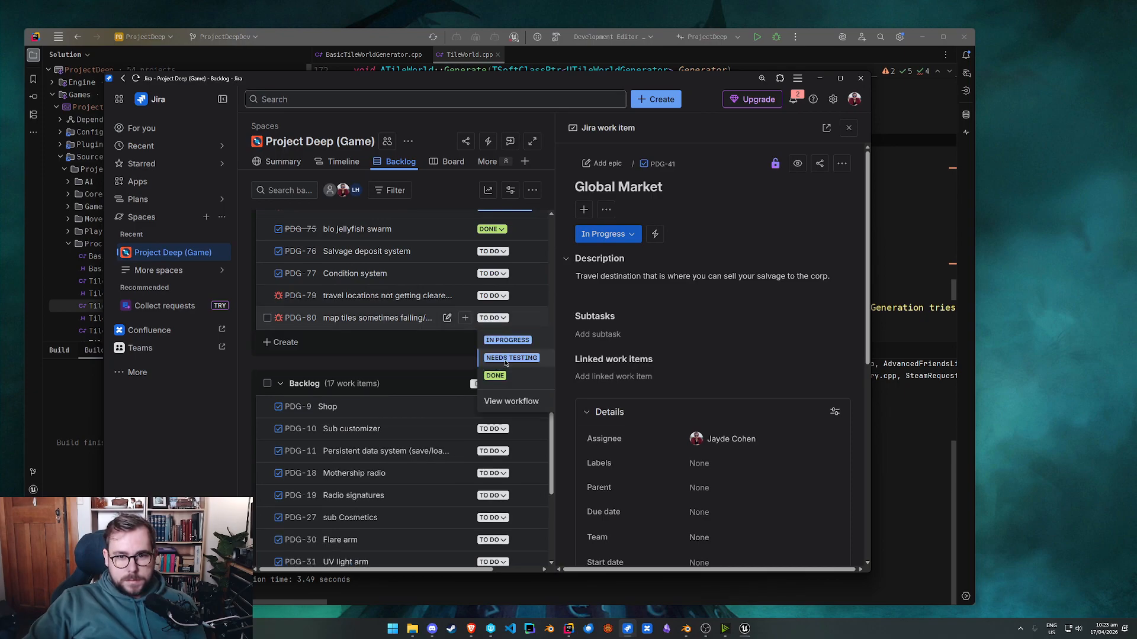
{"action": "left_click", "coordinate": [497, 377]}
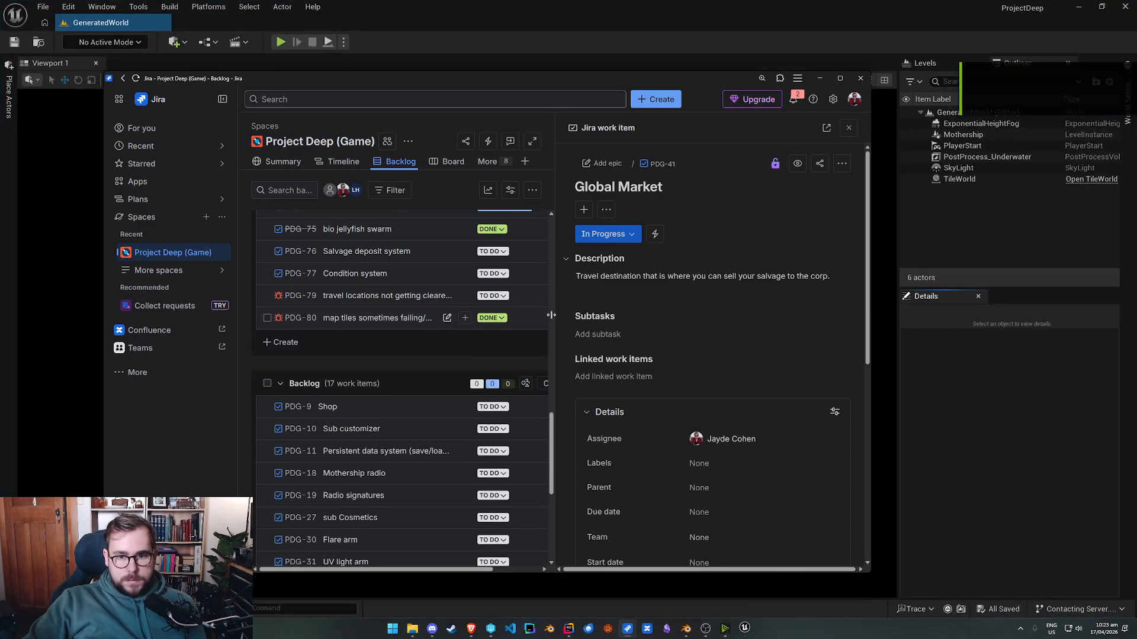
{"action": "left_click", "coordinate": [300, 318]}
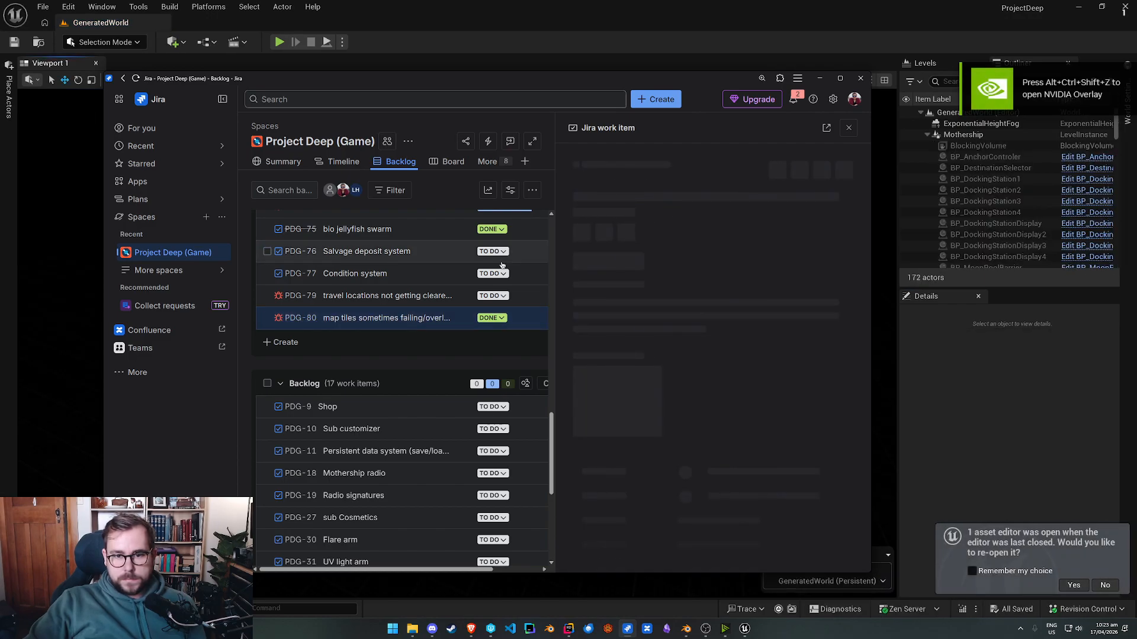
{"action": "left_click_drag", "start_coordinate": [634, 321], "coordinate": [623, 320]}
{"action": "left_click", "coordinate": [571, 318]}
{"action": "left_click", "coordinate": [466, 344]}
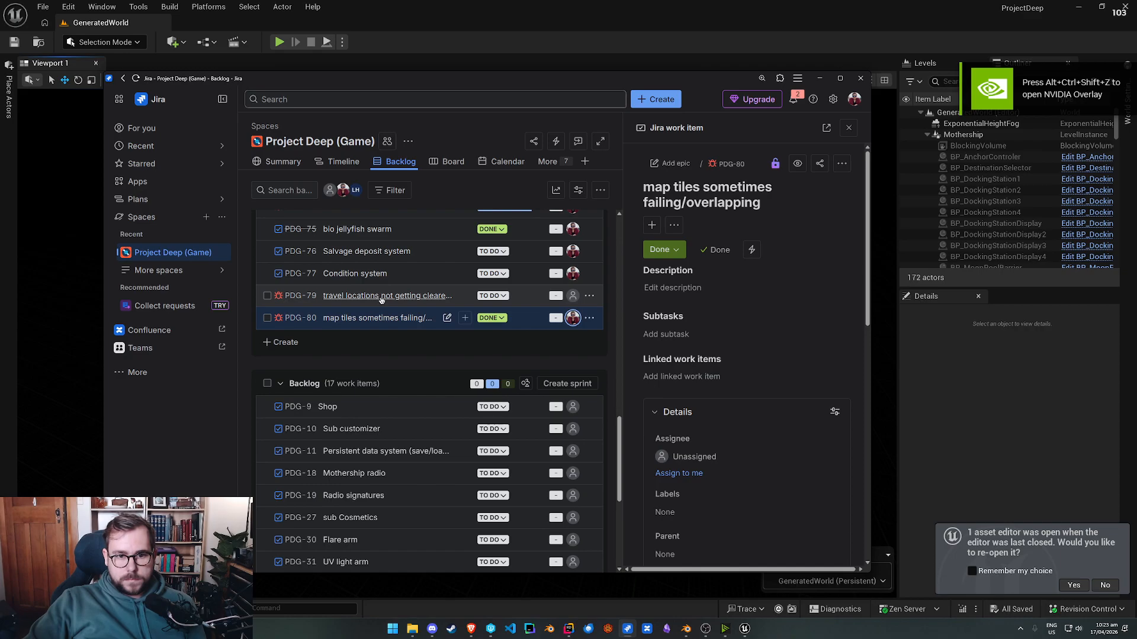
Step: Switch to Unreal Editor, decline reopening the previous asset editor, and search the project content for "guy" and "vent"
{"action": "left_click", "coordinate": [964, 378]}
{"action": "left_click", "coordinate": [1104, 585]}
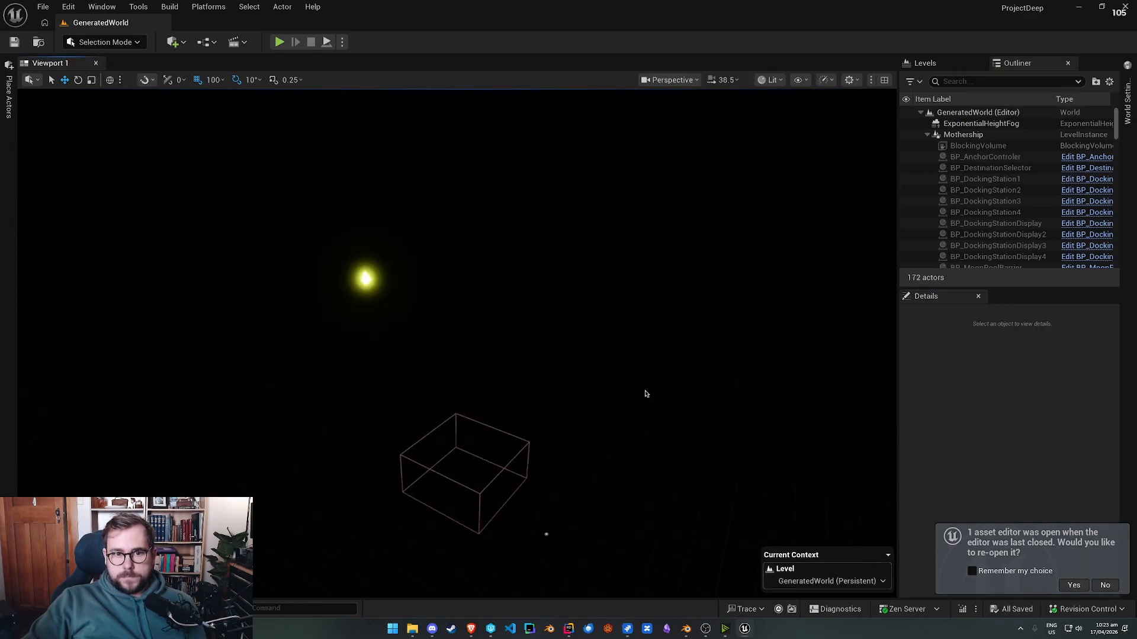
{"action": "left_click", "coordinate": [50, 10]}
{"action": "left_click", "coordinate": [50, 10]}
{"action": "right_click_drag", "start_coordinate": [355, 266], "coordinate": [266, 426]}
{"action": "key", "text": "ctrl+space"}
{"action": "left_click", "coordinate": [397, 330]}
{"action": "type", "text": "guy"}
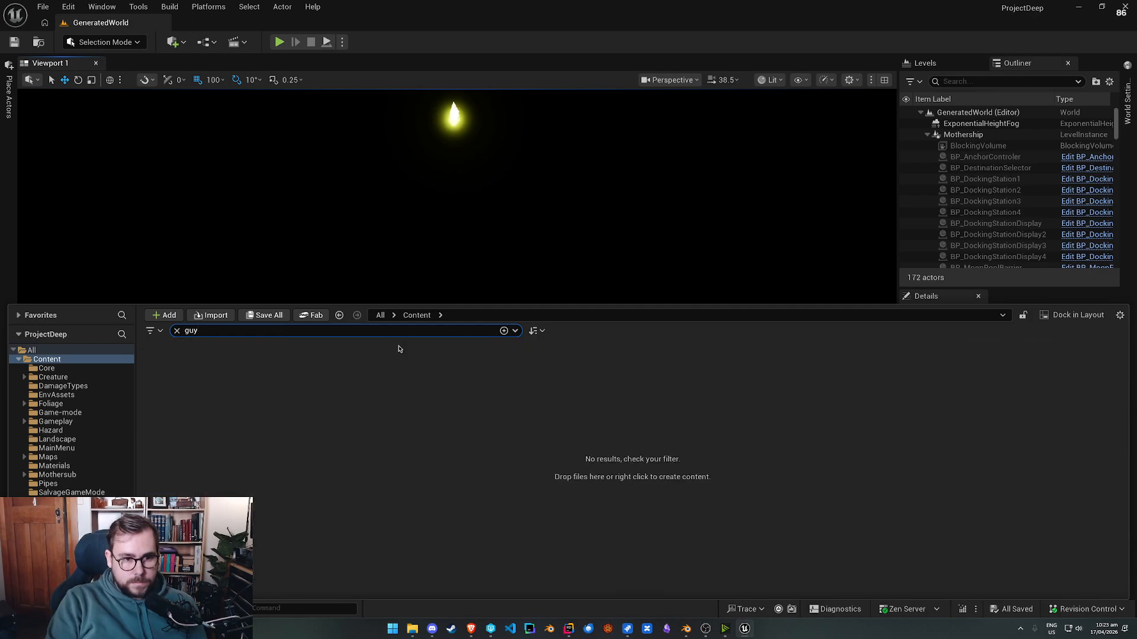
{"action": "type", "text": "u"}
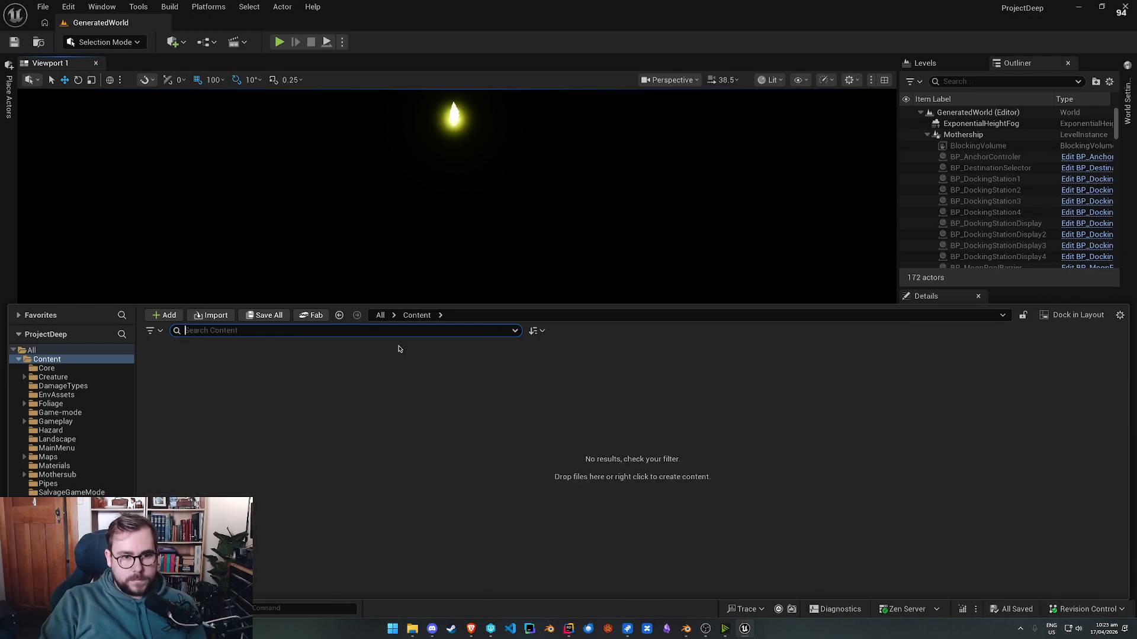
{"action": "key", "text": "BackSpace"}
{"action": "key", "text": "BackSpace"}
{"action": "type", "text": "vent"}
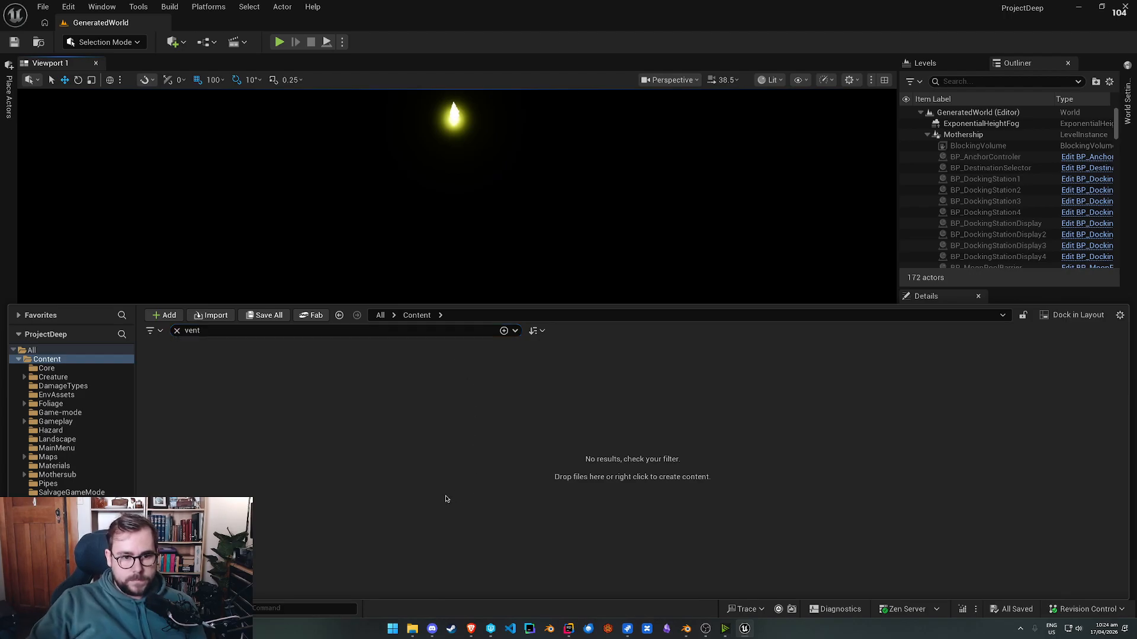
Step: Switch to Perforce P4V, show the workspace root's history, and examine the description and files of the thermal vents and geysers changelist 743
{"action": "left_click", "coordinate": [489, 632]}
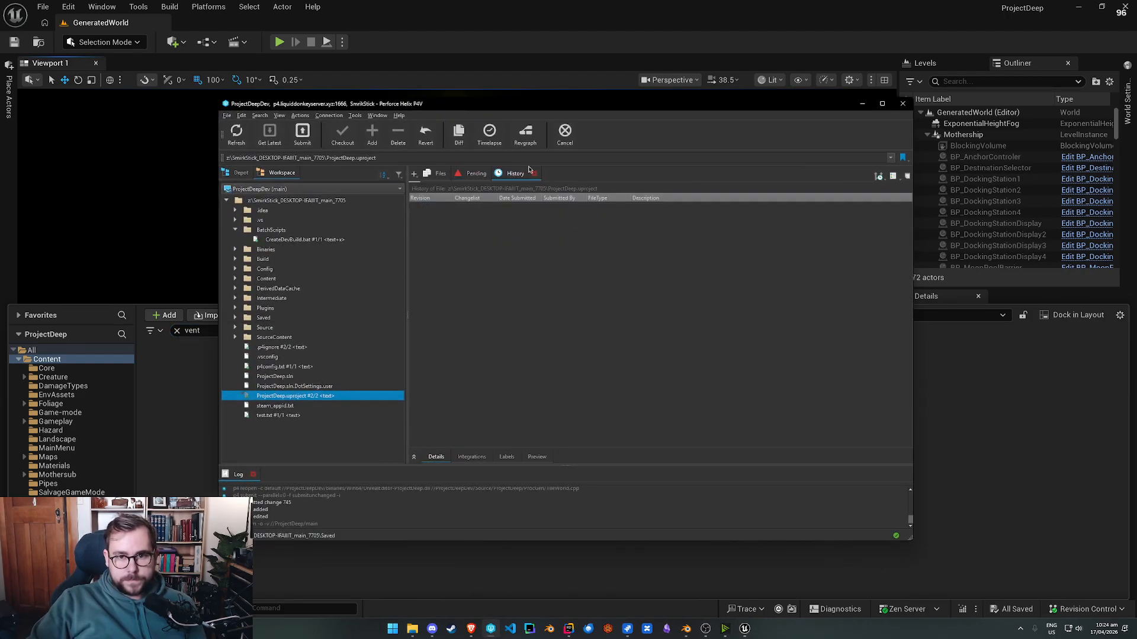
{"action": "left_click", "coordinate": [308, 200]}
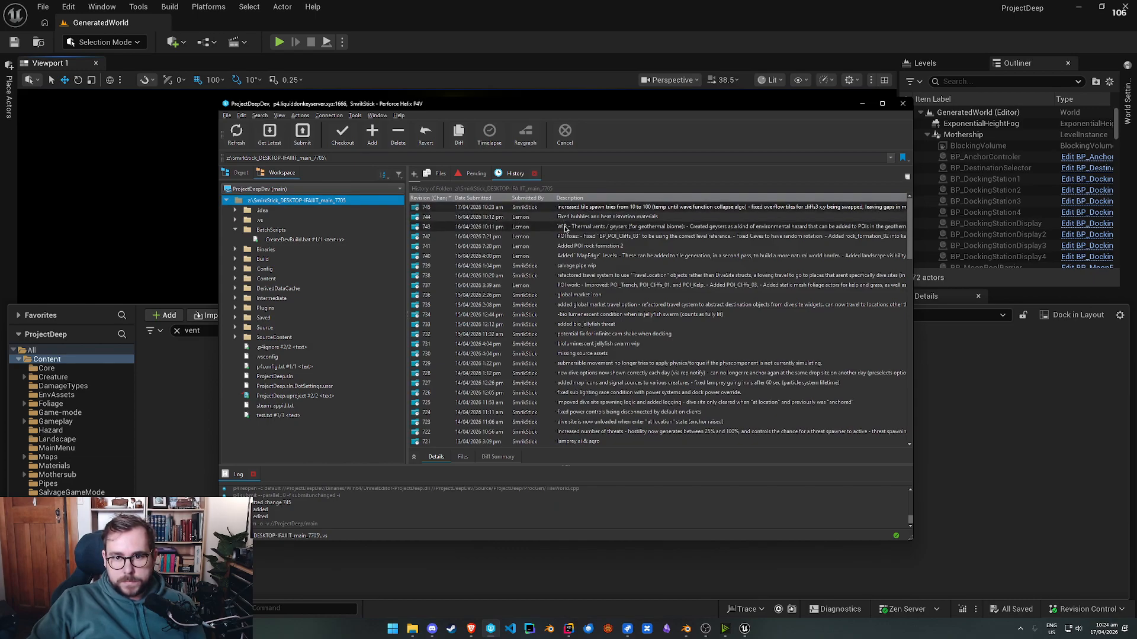
{"action": "key", "text": "alt+Tab"}
{"action": "key", "text": "alt+Tab"}
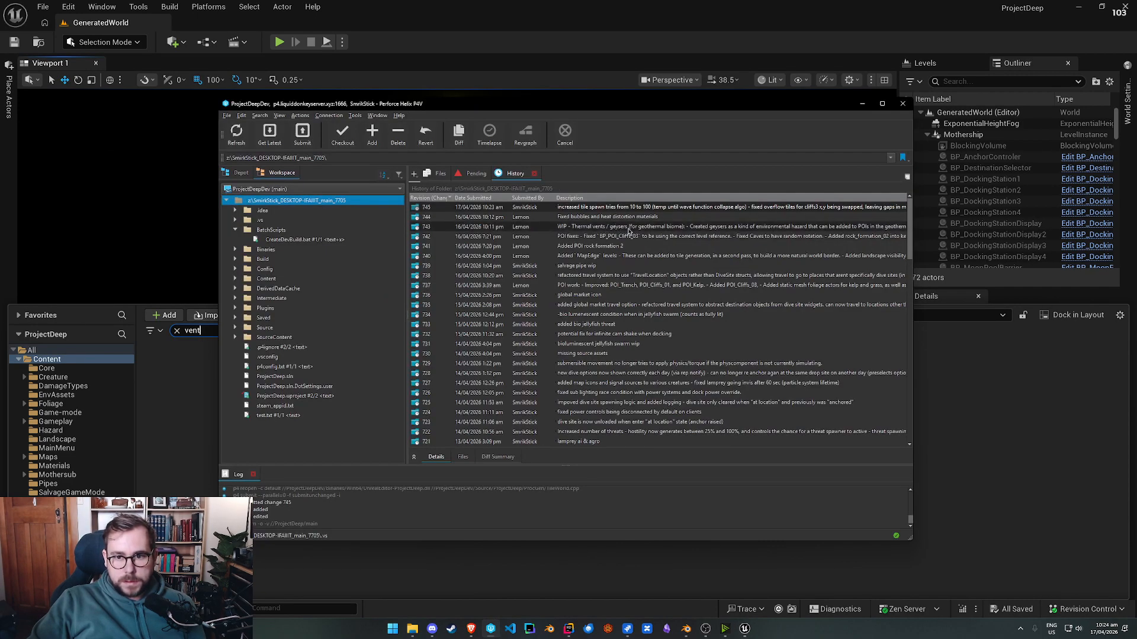
{"action": "right_click", "coordinate": [645, 231]}
{"action": "left_click", "coordinate": [671, 238]}
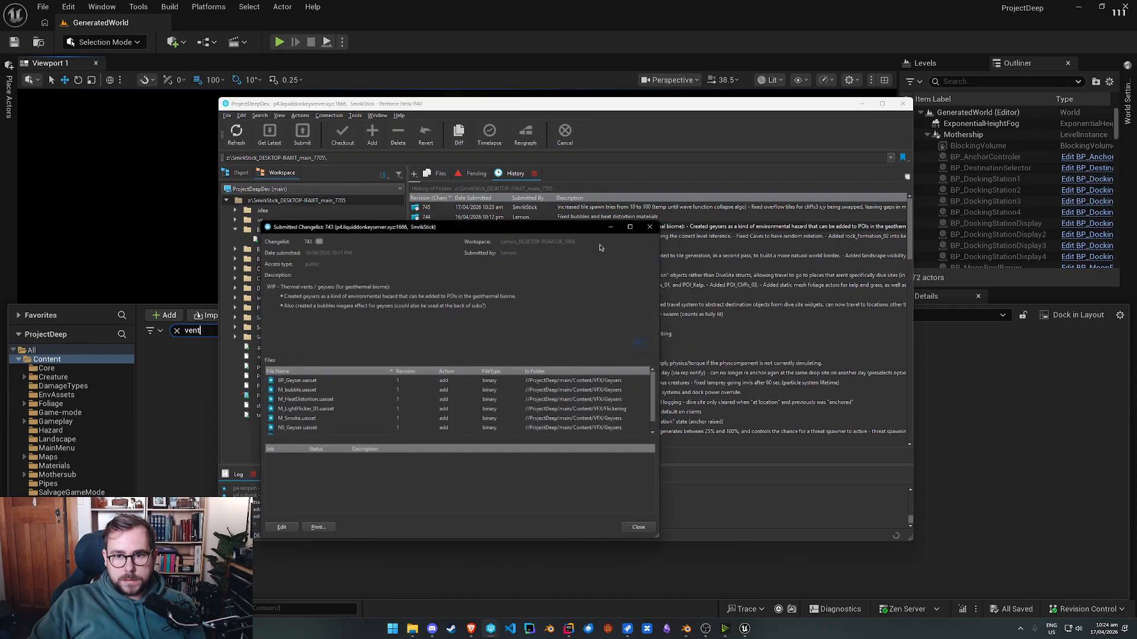
{"action": "scroll", "coordinate": [362, 416], "scroll_direction": "down", "scroll_amount": 1}
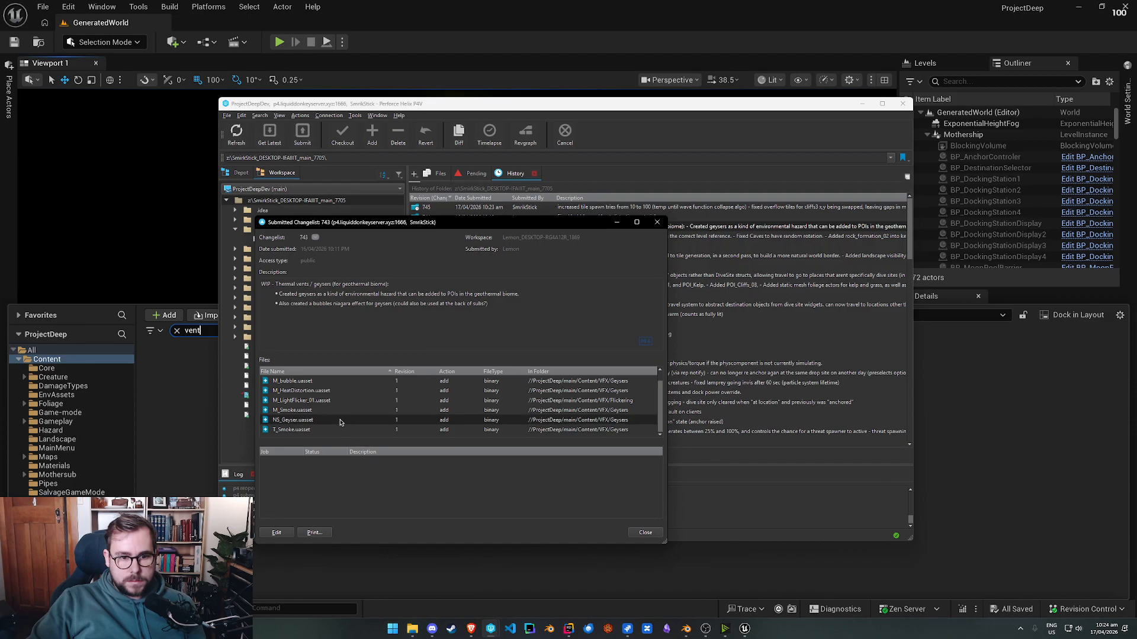
{"action": "scroll", "coordinate": [332, 411], "scroll_direction": "up", "scroll_amount": 1}
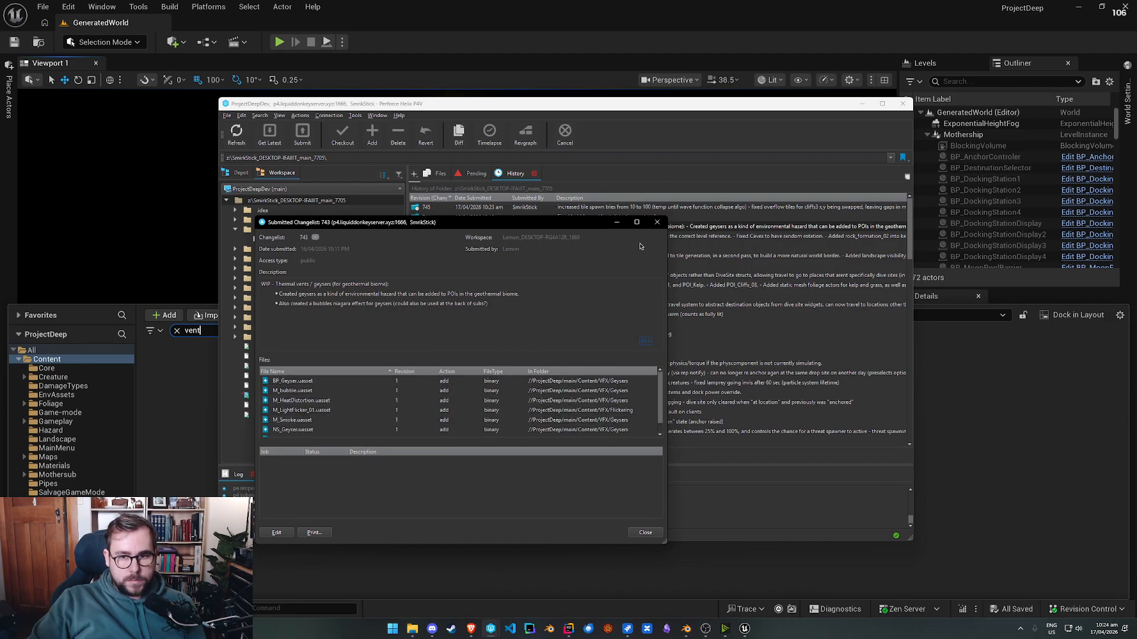
Step: Return to Unreal Editor and search the project content for "gey"
{"action": "left_click", "coordinate": [994, 456]}
{"action": "left_click", "coordinate": [192, 331]}
{"action": "type", "text": "gy"}
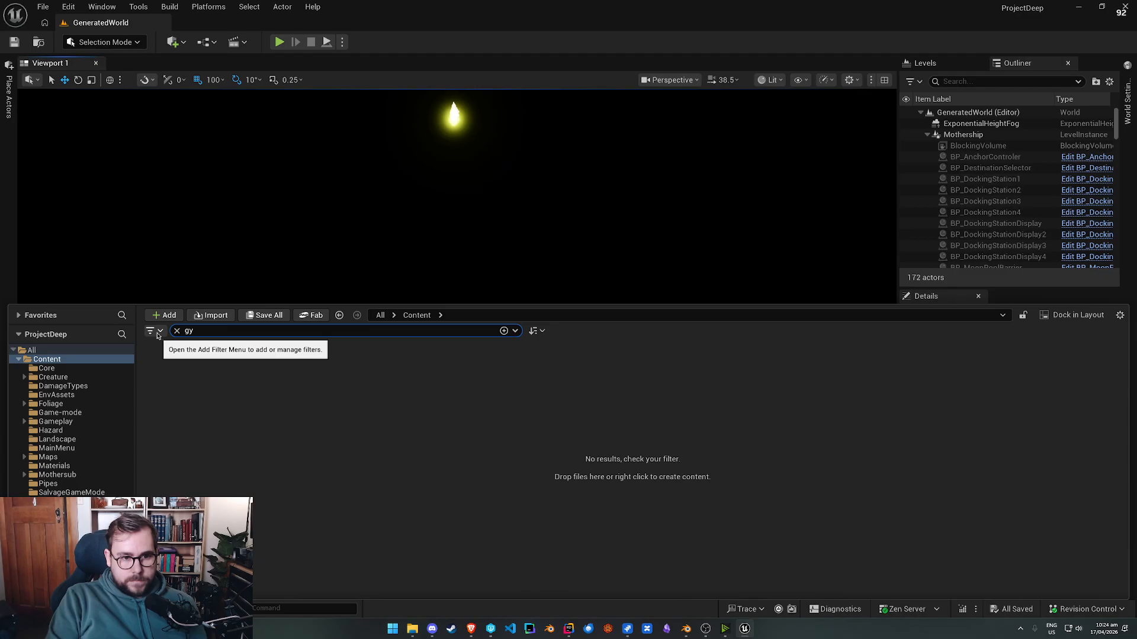
{"action": "key", "text": "BackSpace"}
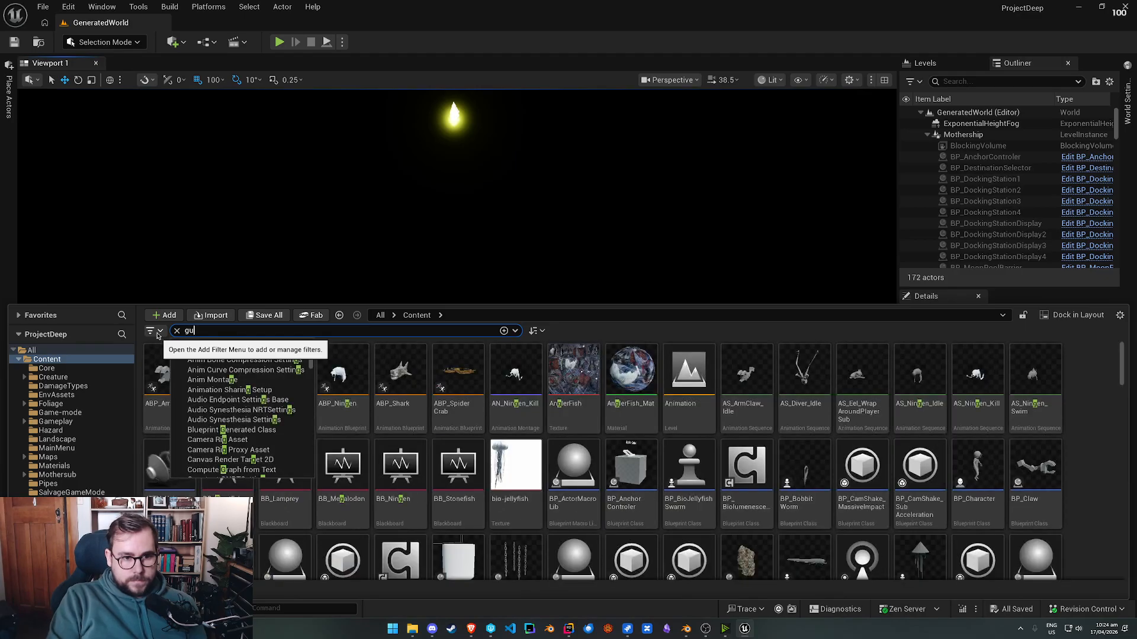
{"action": "type", "text": "u"}
{"action": "key", "text": "BackSpace"}
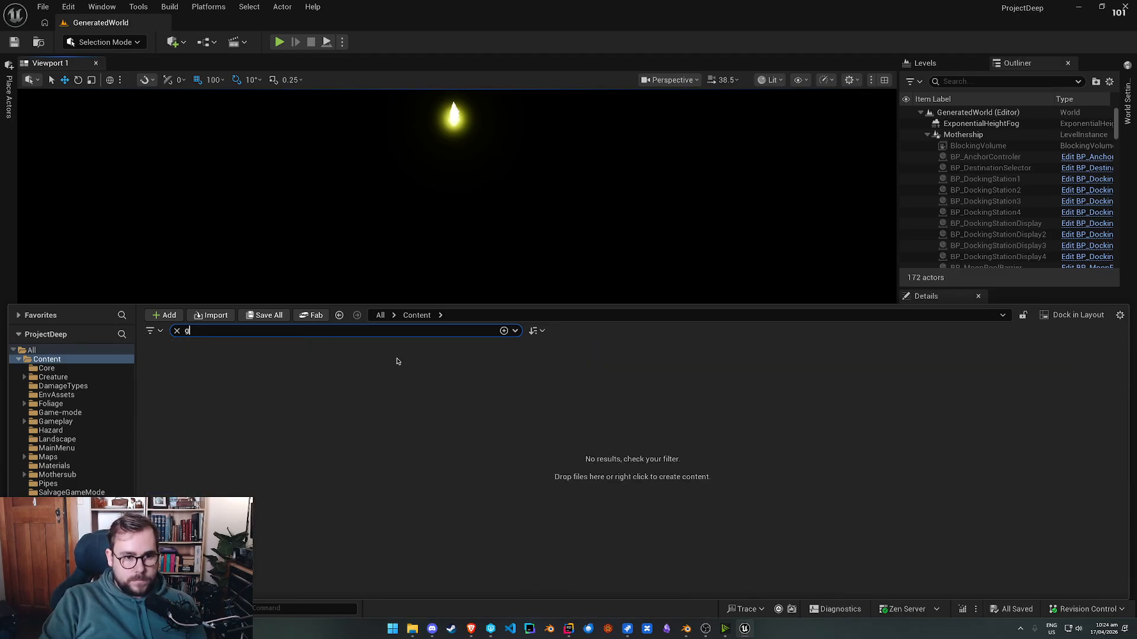
{"action": "type", "text": "ey"}
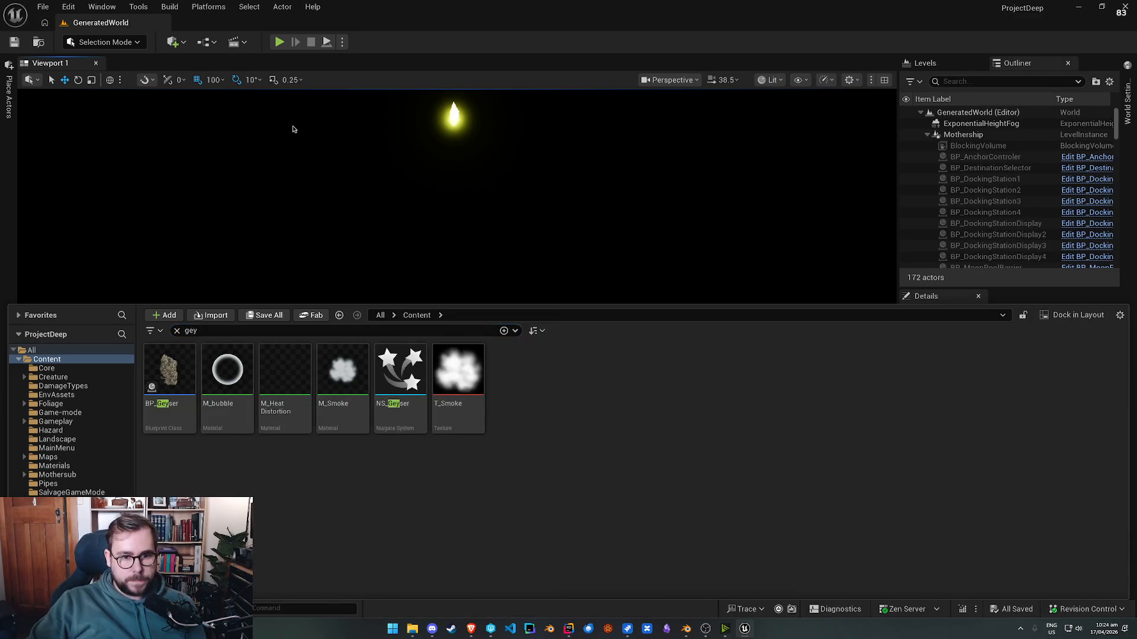
Step: Open the recent level M_TestMap and look around it
{"action": "left_click", "coordinate": [44, 7]}
{"action": "mouse_move", "coordinate": [201, 88]}
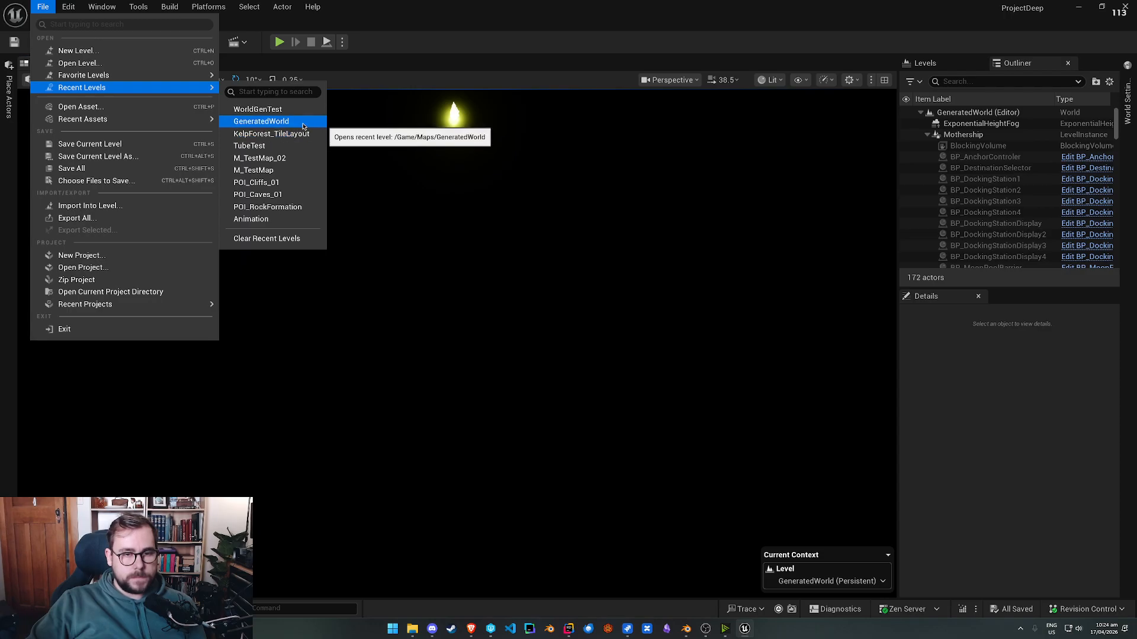
{"action": "left_click", "coordinate": [264, 171]}
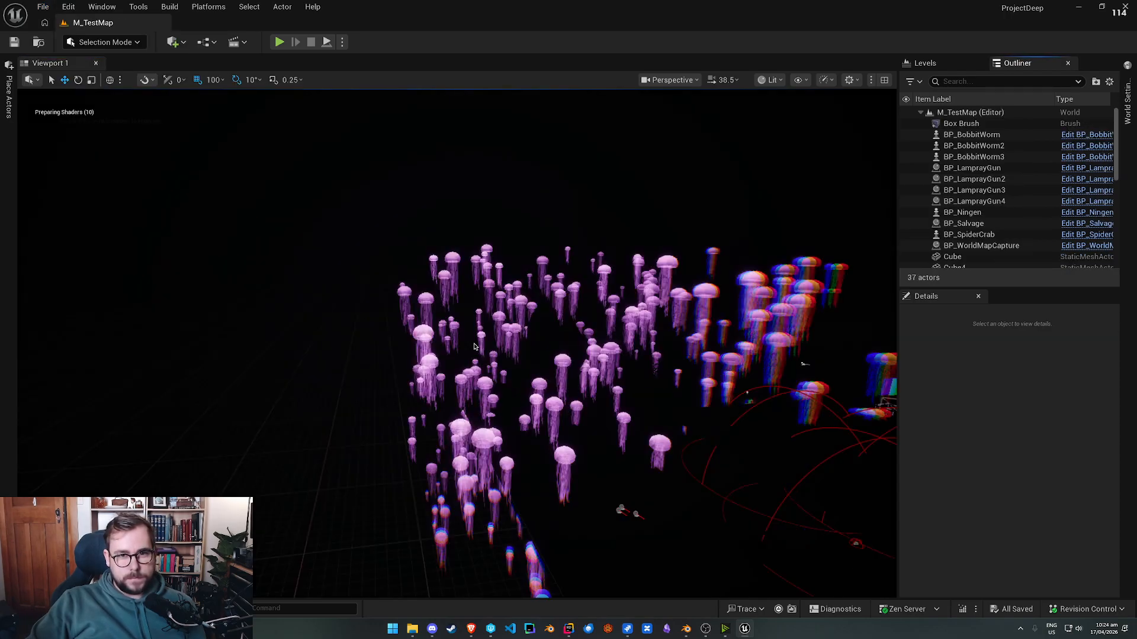
{"action": "left_click", "coordinate": [765, 80]}
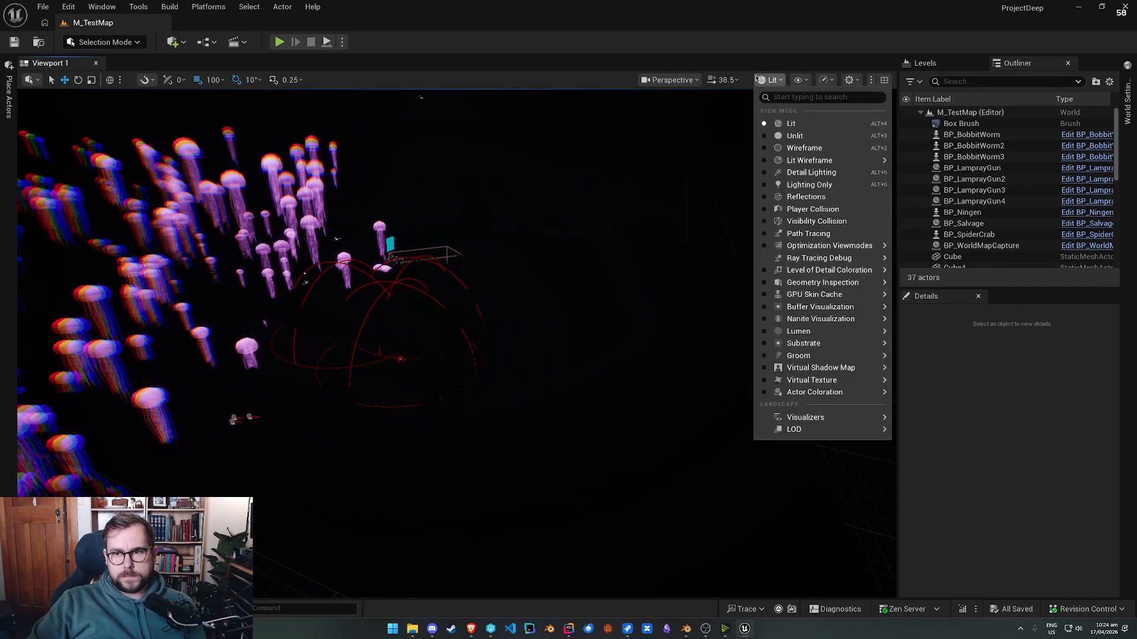
Step: Create a new level from the Basic template
{"action": "left_click", "coordinate": [42, 6]}
{"action": "left_click", "coordinate": [71, 50]}
{"action": "left_click", "coordinate": [607, 264]}
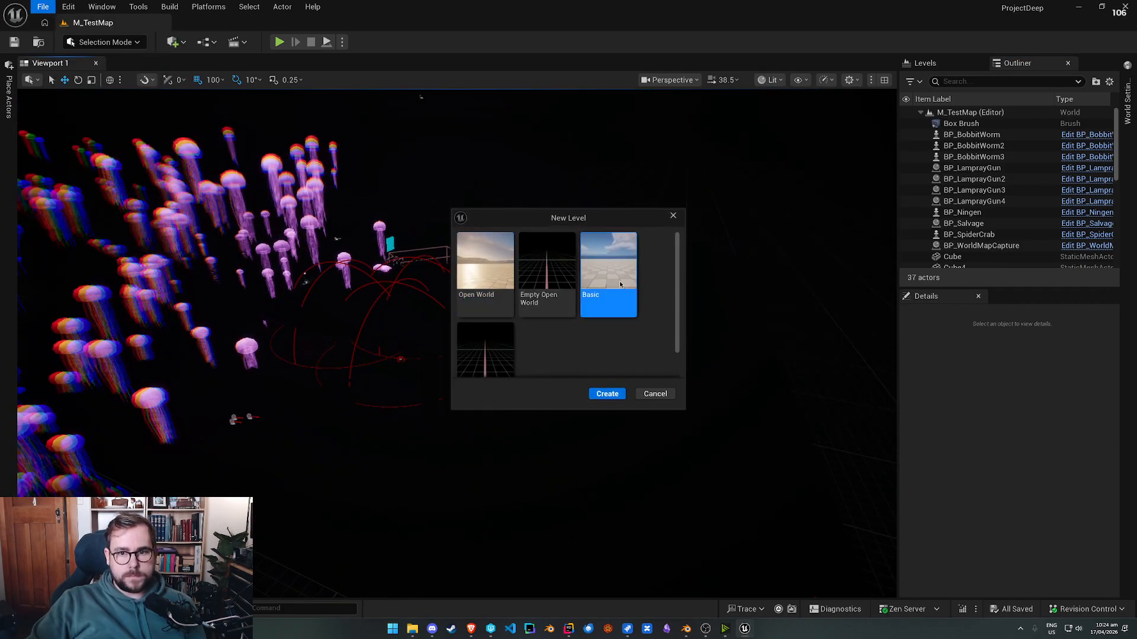
{"action": "left_click", "coordinate": [606, 392]}
Step: Place the BP_Geyser blueprint on the floor of the new level and frame it up close
{"action": "key", "text": "ctrl+space"}
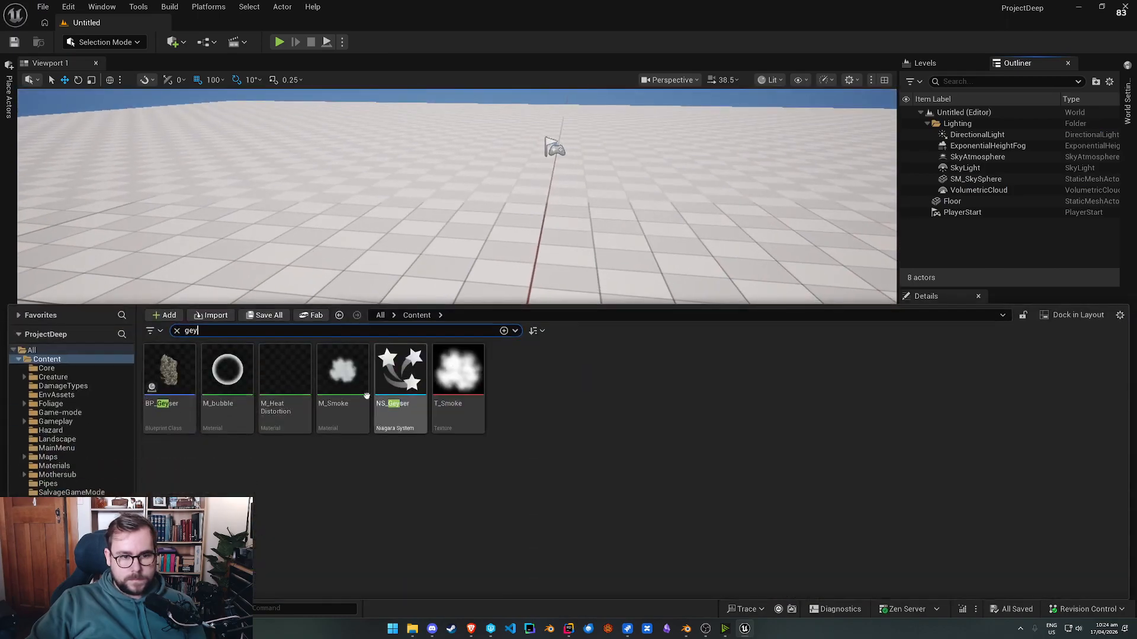
{"action": "left_click_drag", "start_coordinate": [168, 383], "coordinate": [424, 353]}
{"action": "key", "text": "s"}
{"action": "right_click_drag", "start_coordinate": [424, 353], "coordinate": [548, 360]}
{"action": "scroll", "coordinate": [424, 353], "scroll_direction": "down", "scroll_amount": 3}
{"action": "key", "text": "w"}
{"action": "key", "text": "g"}
{"action": "key", "text": "w"}
{"action": "key", "text": "s"}
{"action": "scroll", "coordinate": [535, 360], "scroll_direction": "down", "scroll_amount": 7}
{"action": "key", "text": "g"}
{"action": "key", "text": "s"}
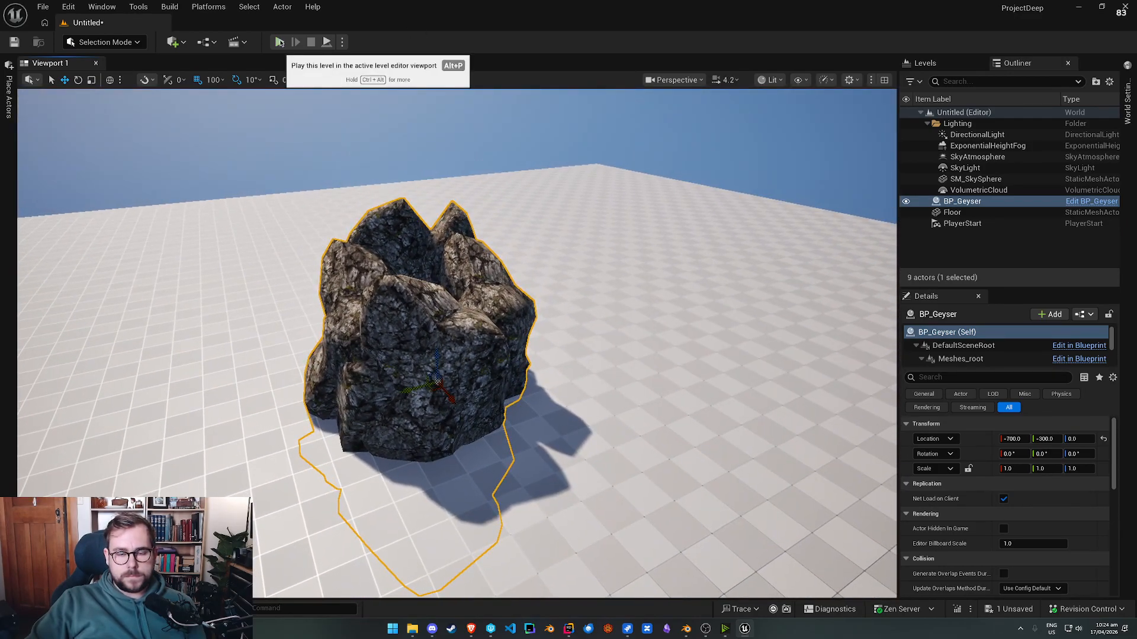
Step: Play the level from a spot near the geyser, inspect the geyser from several angles, and stop the session
{"action": "right_click", "coordinate": [769, 509]}
{"action": "left_click", "coordinate": [787, 502]}
{"action": "key", "text": "w"}
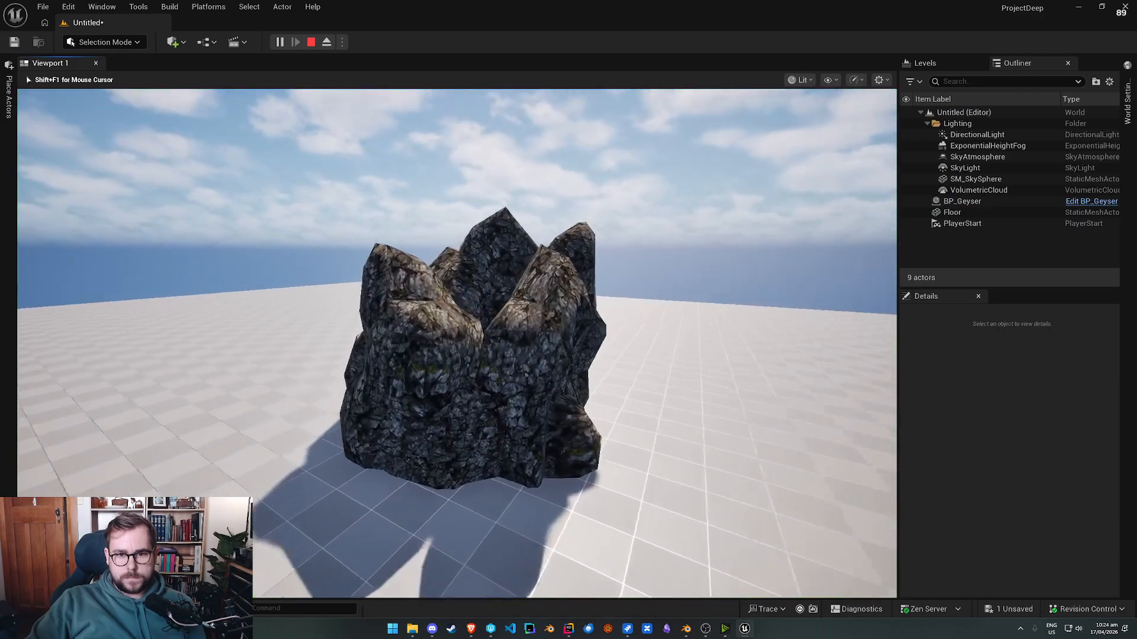
{"action": "key", "text": "s"}
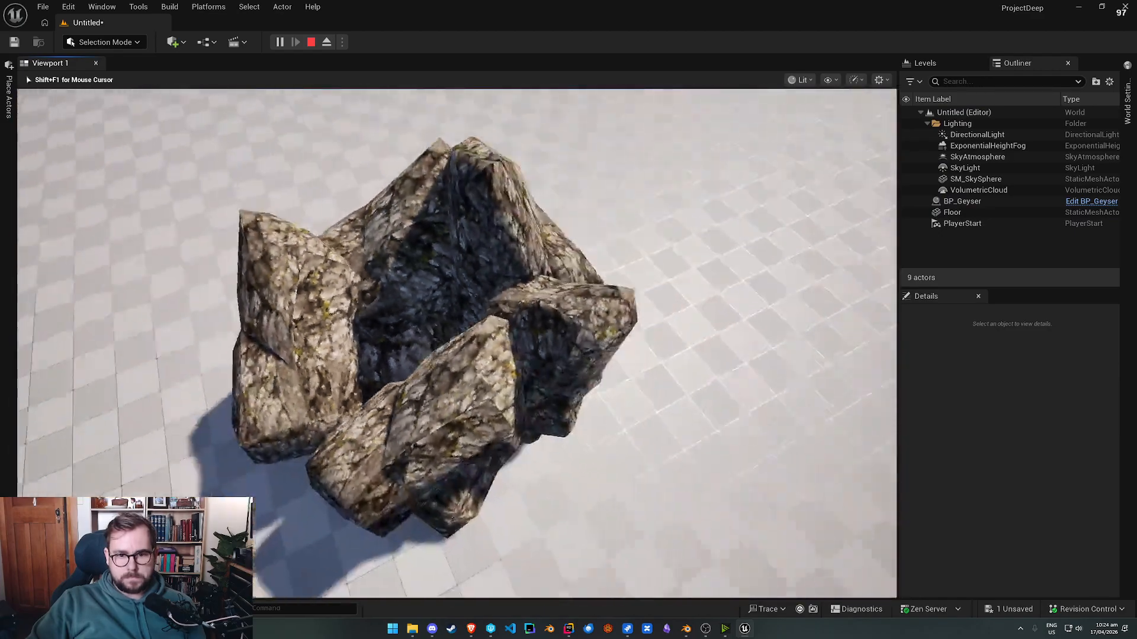
{"action": "key", "text": "shift+F1"}
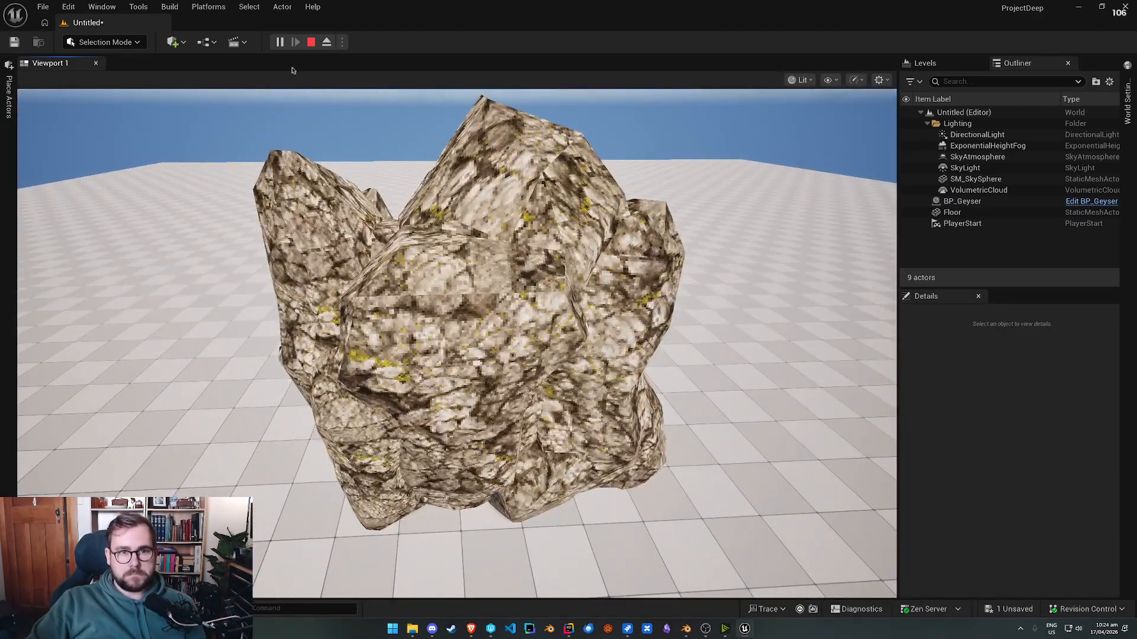
{"action": "left_click", "coordinate": [312, 42]}
Step: Delete the BP_Geyser actor from the level
{"action": "scroll", "coordinate": [514, 379], "scroll_direction": "down", "scroll_amount": 5}
{"action": "key", "text": "Delete"}
{"action": "right_click_drag", "start_coordinate": [514, 379], "coordinate": [476, 496]}
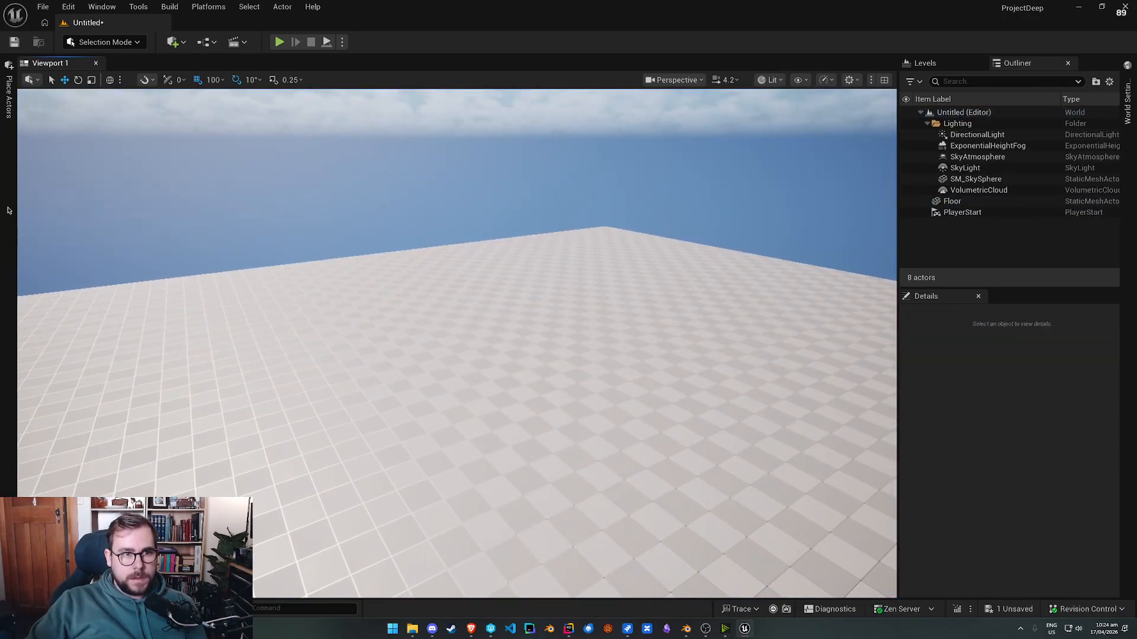
Step: Open the recent level M_TestMap without saving the untitled level
{"action": "left_click", "coordinate": [43, 7]}
{"action": "mouse_move", "coordinate": [148, 75]}
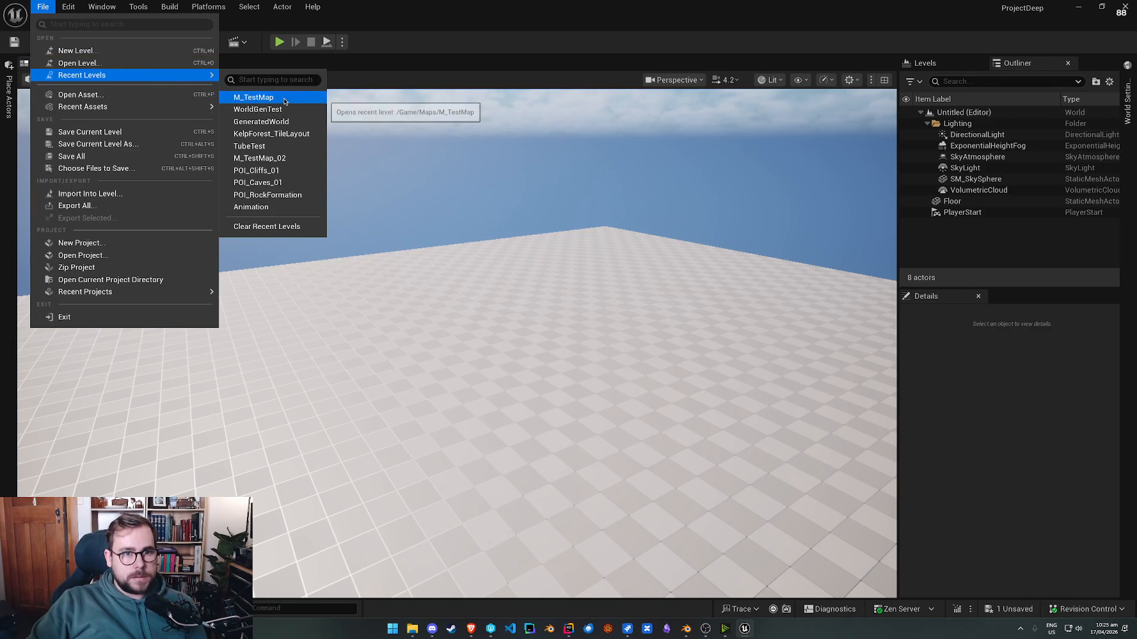
{"action": "left_click", "coordinate": [254, 98]}
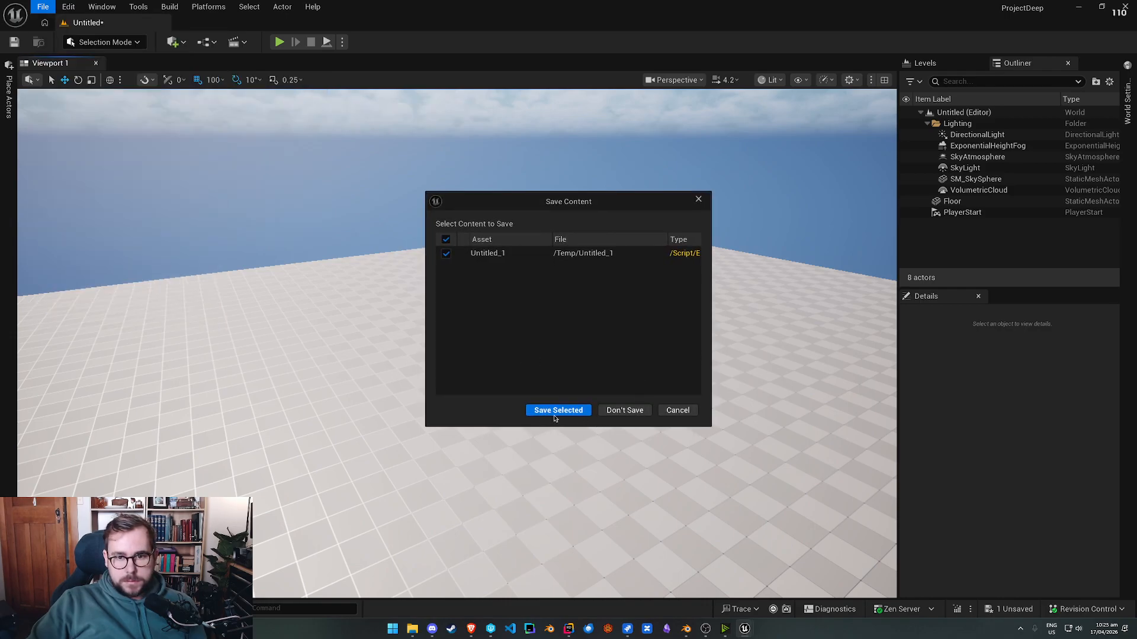
{"action": "left_click", "coordinate": [625, 410]}
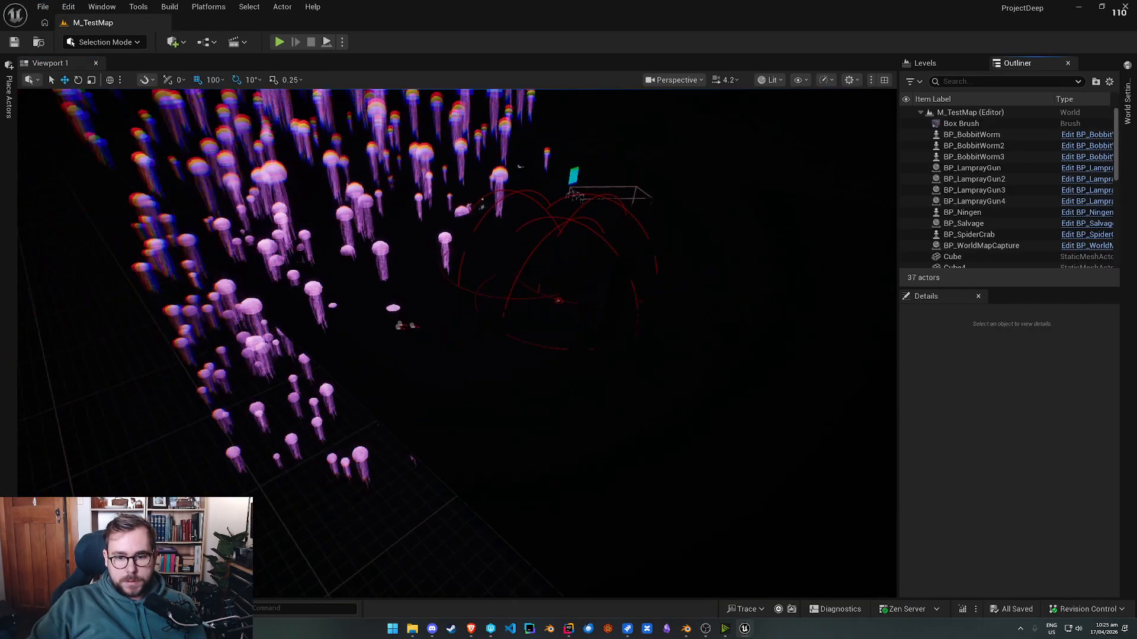
Step: Open the GeneratedWorld level and look around it in a short play session ejected from the player
{"action": "left_click", "coordinate": [42, 7]}
{"action": "mouse_move", "coordinate": [130, 87]}
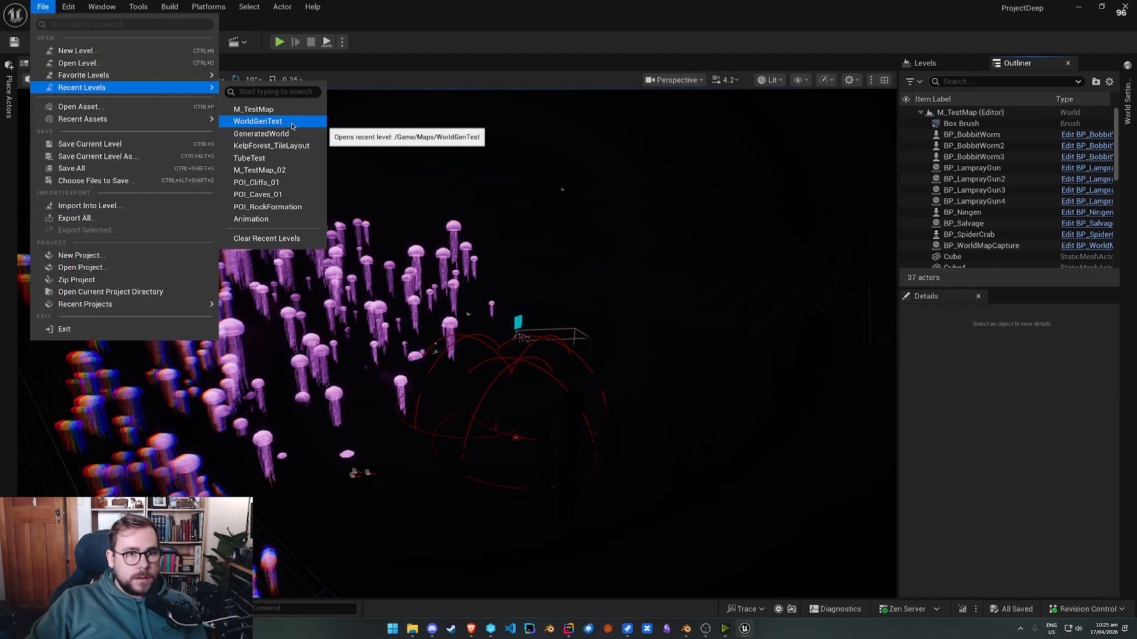
{"action": "left_click", "coordinate": [291, 134]}
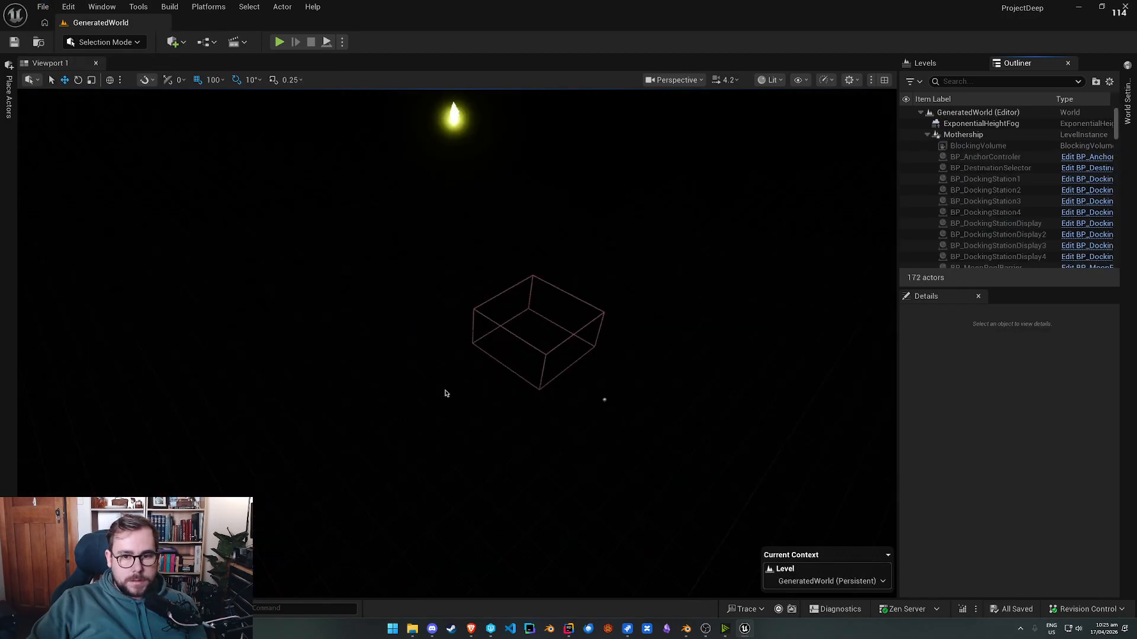
{"action": "right_click_drag", "start_coordinate": [450, 397], "coordinate": [449, 314]}
{"action": "left_click", "coordinate": [280, 42]}
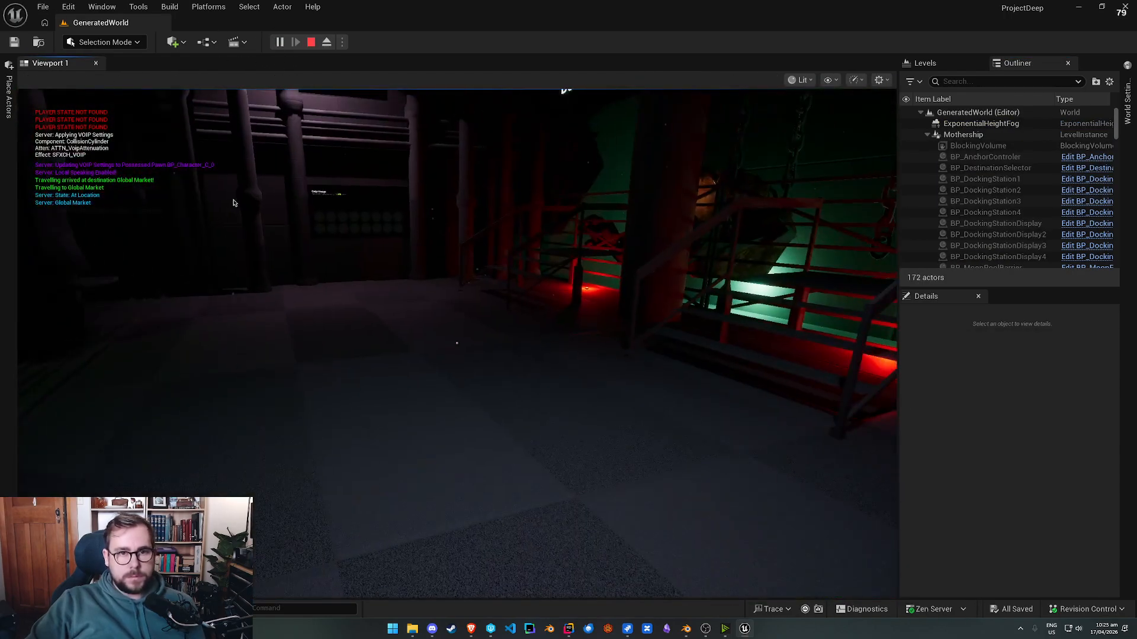
{"action": "key", "text": "F8"}
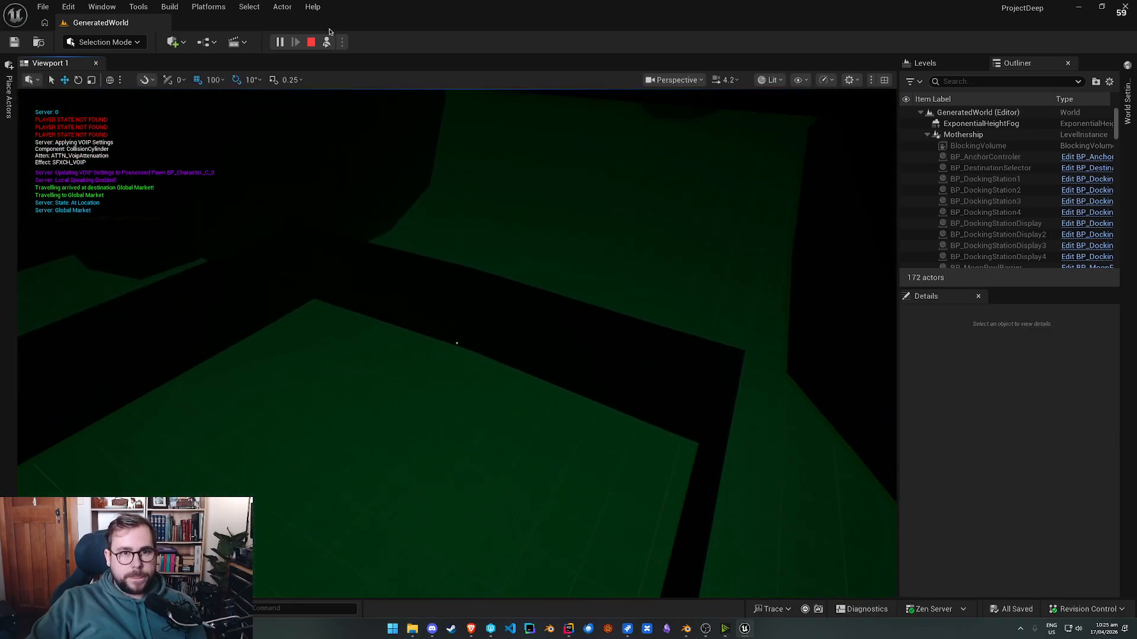
{"action": "key", "text": "Escape"}
Step: Reopen the M_TestMap level and set the viewport to Unlit shading
{"action": "left_click", "coordinate": [43, 7]}
{"action": "mouse_move", "coordinate": [83, 87]}
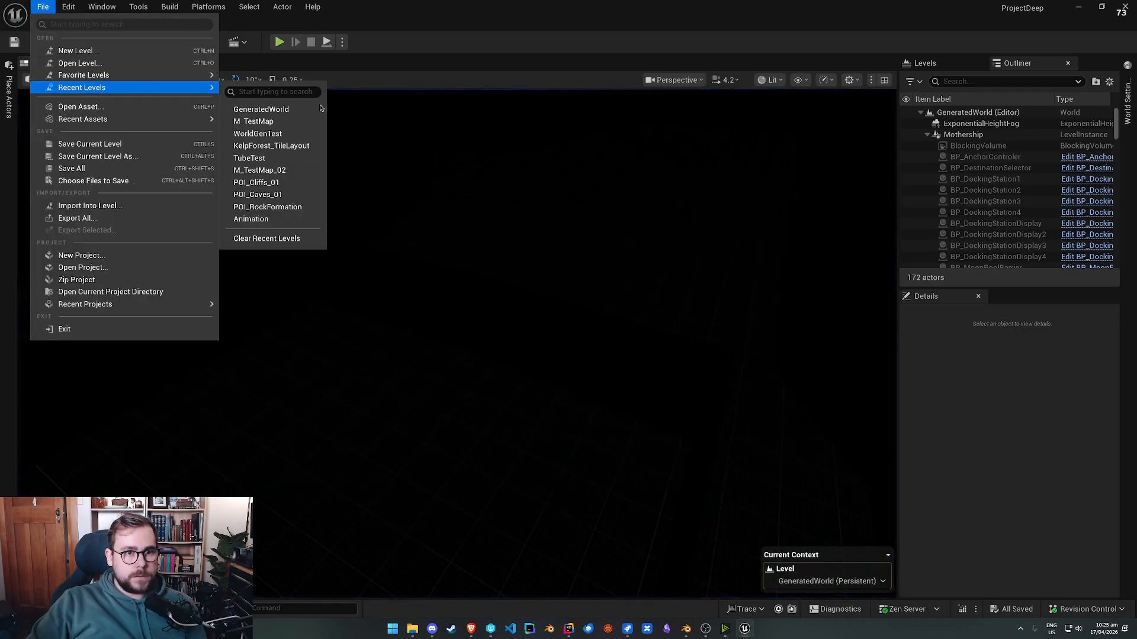
{"action": "left_click", "coordinate": [284, 120]}
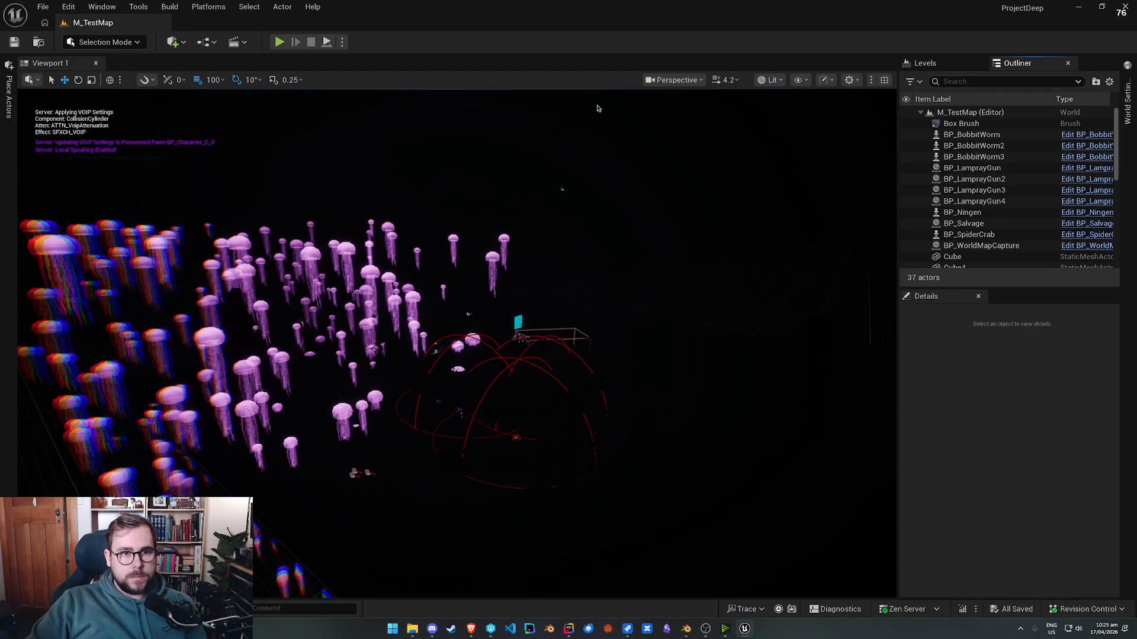
{"action": "left_click", "coordinate": [770, 80]}
{"action": "left_click", "coordinate": [795, 135]}
Step: Inspect the Box Brush seabed's ground texture up close, in game view without editor overlays
{"action": "mouse_move", "coordinate": [432, 314]}
{"action": "right_mouse_down"}
{"action": "mouse_move", "coordinate": [432, 379]}
{"action": "mouse_move", "coordinate": [485, 379]}
{"action": "mouse_move", "coordinate": [379, 367]}
{"action": "right_mouse_up"}
{"action": "left_click", "coordinate": [431, 314]}
{"action": "right_click_drag", "start_coordinate": [507, 378], "coordinate": [521, 319]}
{"action": "right_click_drag", "start_coordinate": [507, 378], "coordinate": [456, 456]}
{"action": "scroll", "coordinate": [502, 361], "scroll_direction": "down", "scroll_amount": 2}
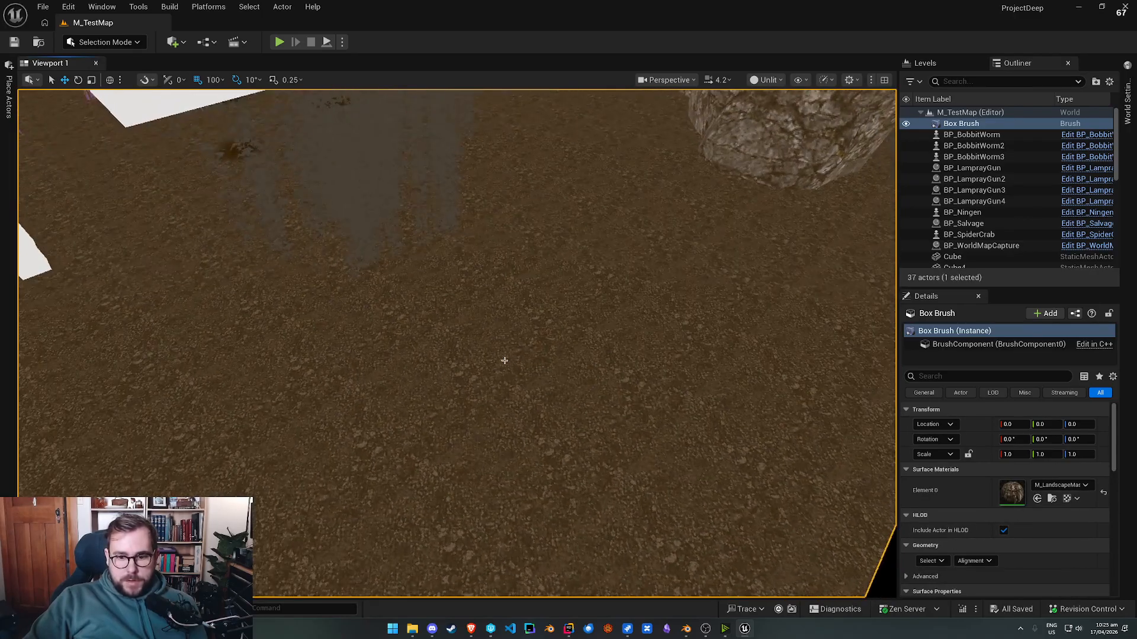
{"action": "right_click_drag", "start_coordinate": [543, 335], "coordinate": [456, 367]}
{"action": "key", "text": "g"}
{"action": "key", "text": "w"}
{"action": "mouse_move", "coordinate": [535, 457]}
{"action": "right_mouse_down"}
{"action": "mouse_move", "coordinate": [534, 533]}
{"action": "mouse_move", "coordinate": [534, 457]}
{"action": "right_mouse_up"}
{"action": "key", "text": "s"}
{"action": "left_click", "coordinate": [520, 368]}
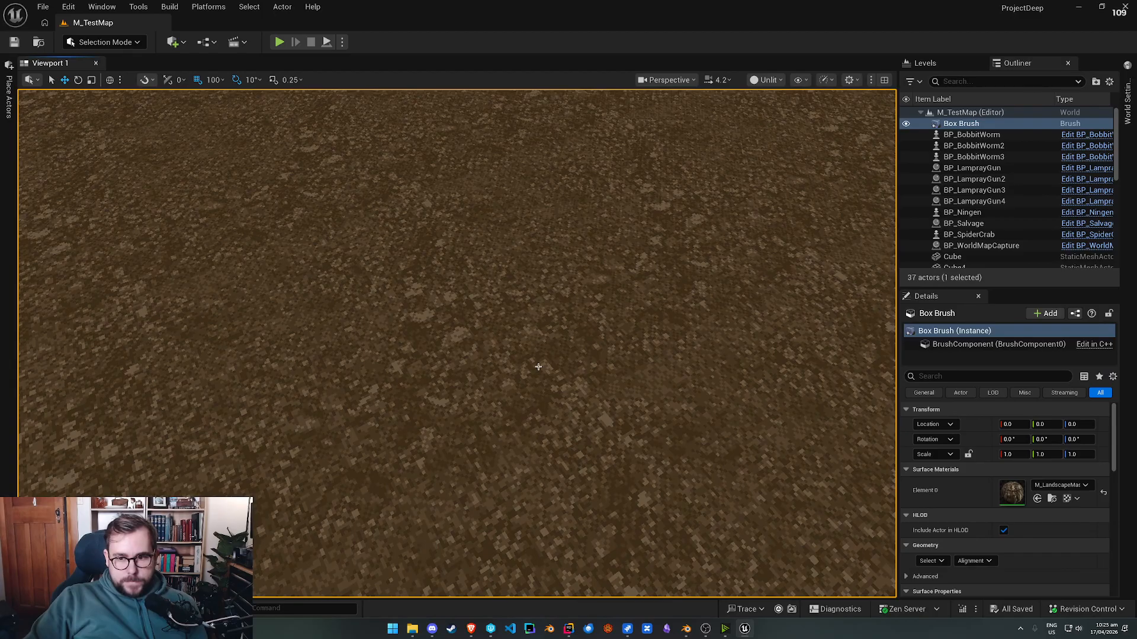
{"action": "key", "text": "g"}
Step: Browse the textures folder inside the assets folder on New Volume (D:) in File Explorer
{"action": "mouse_move", "coordinate": [471, 635]}
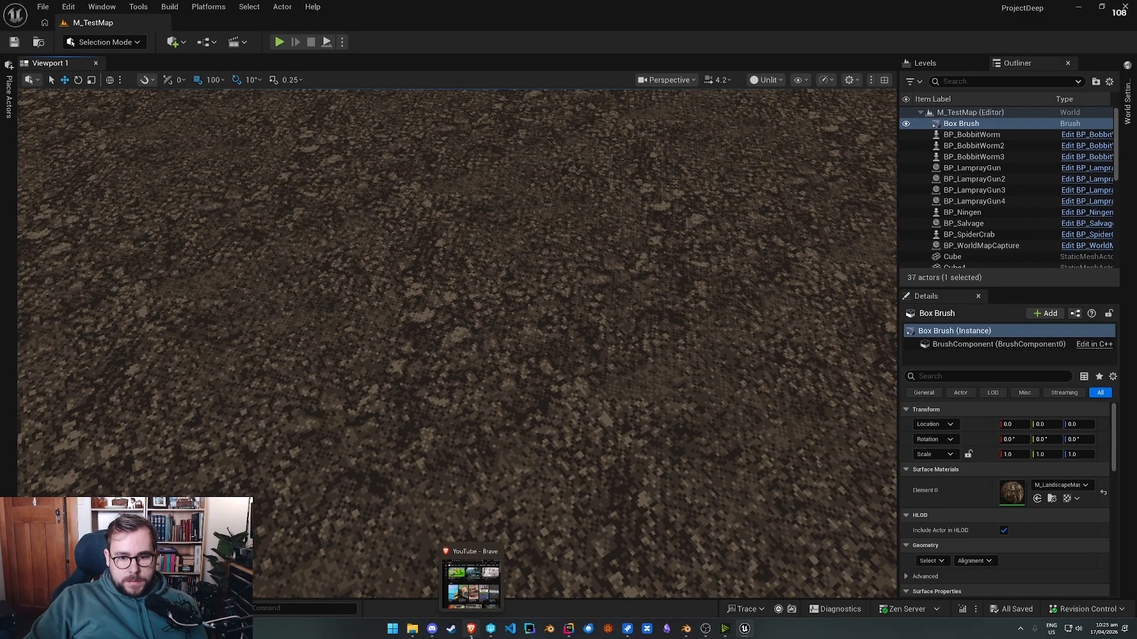
{"action": "left_click", "coordinate": [412, 629]}
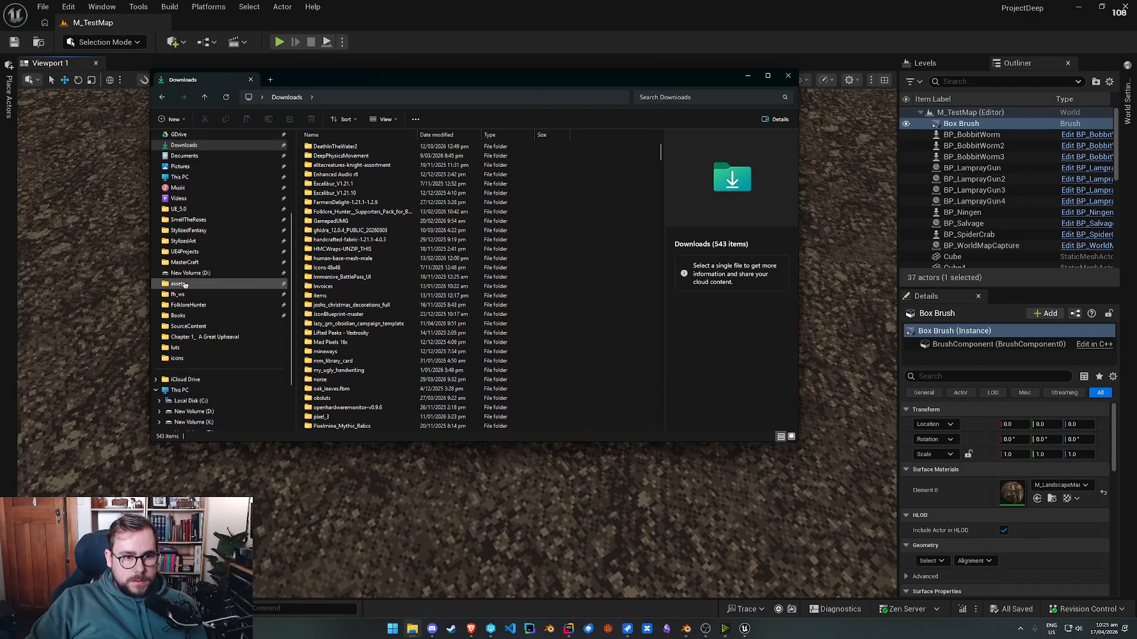
{"action": "left_click", "coordinate": [184, 285]}
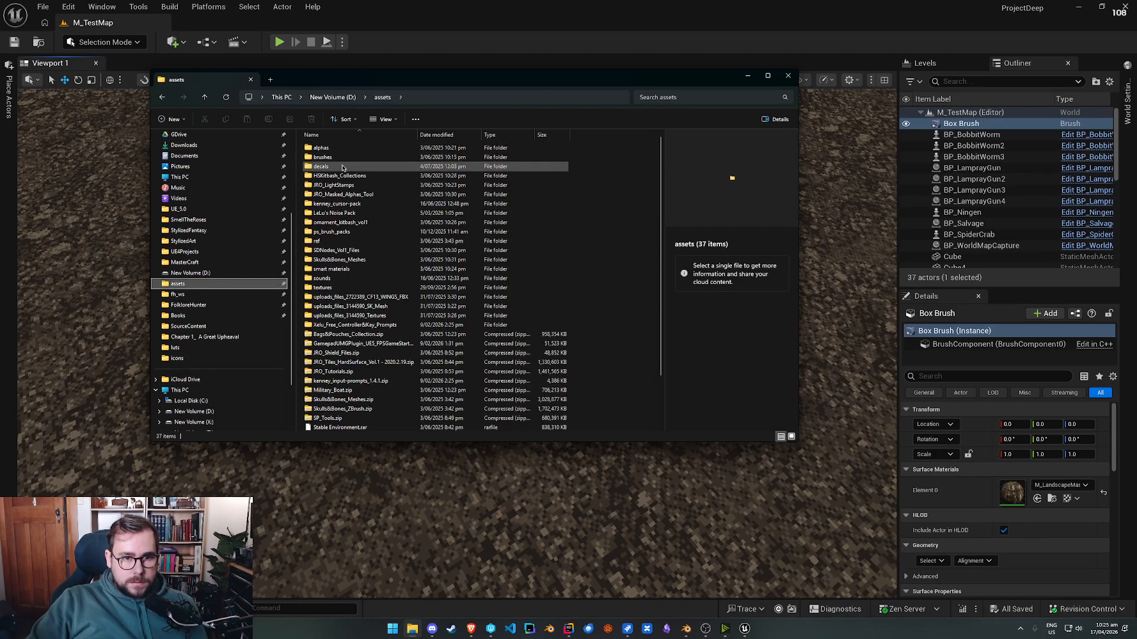
{"action": "left_click", "coordinate": [336, 289]}
{"action": "double_click", "coordinate": [337, 289]}
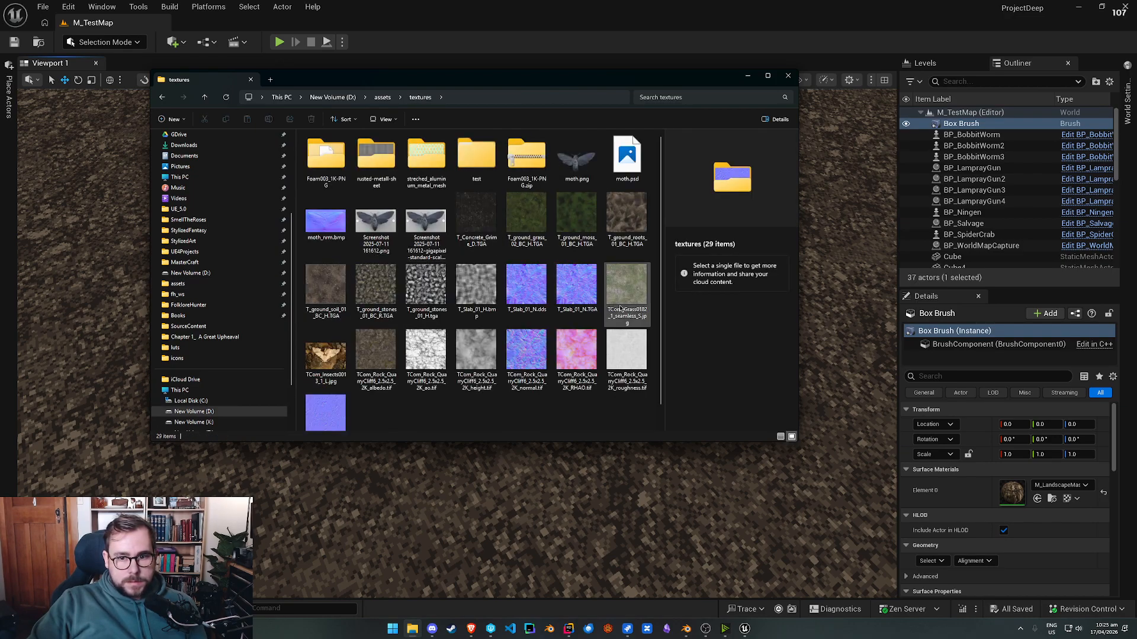
{"action": "left_click_drag", "start_coordinate": [601, 427], "coordinate": [513, 398]}
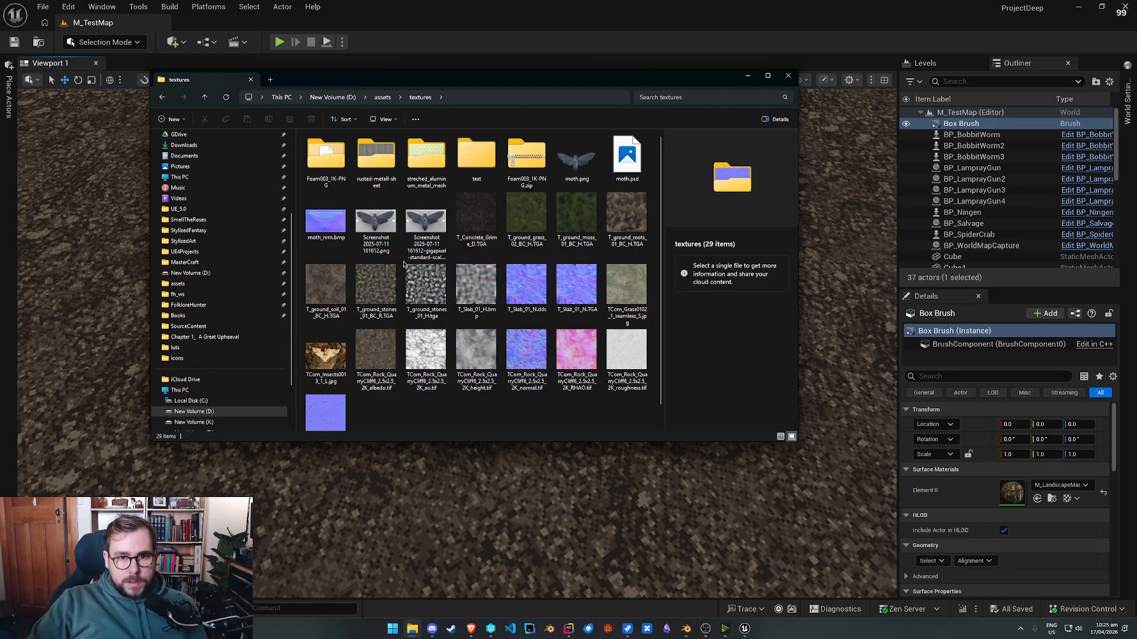
{"action": "scroll", "coordinate": [426, 237], "scroll_direction": "down", "scroll_amount": 1}
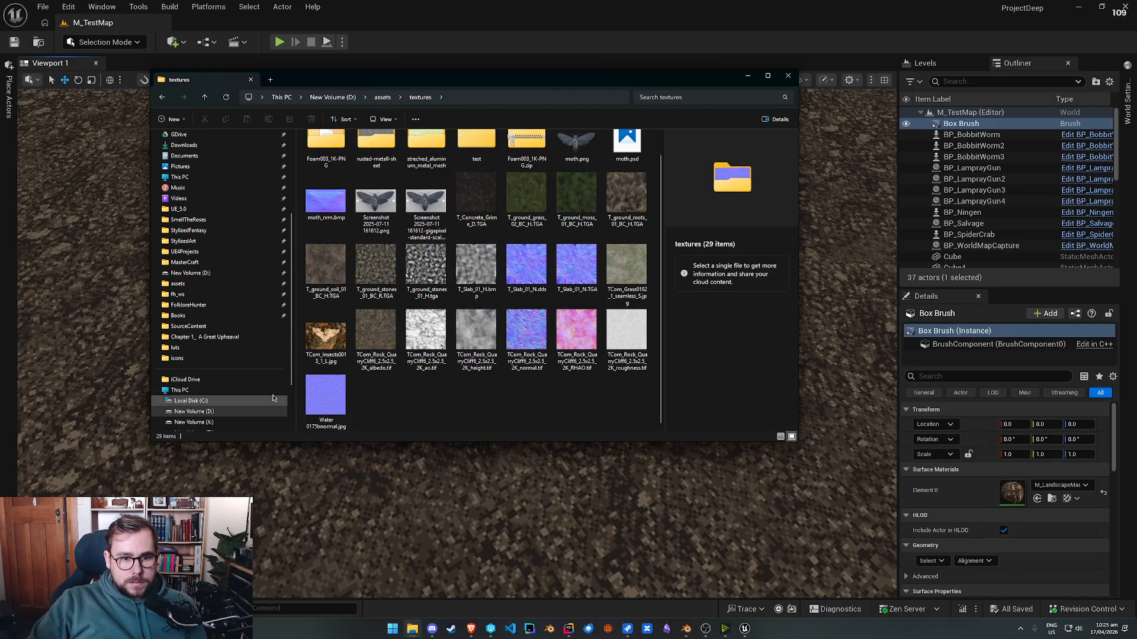
{"action": "scroll", "coordinate": [236, 332], "scroll_direction": "up", "scroll_amount": 1}
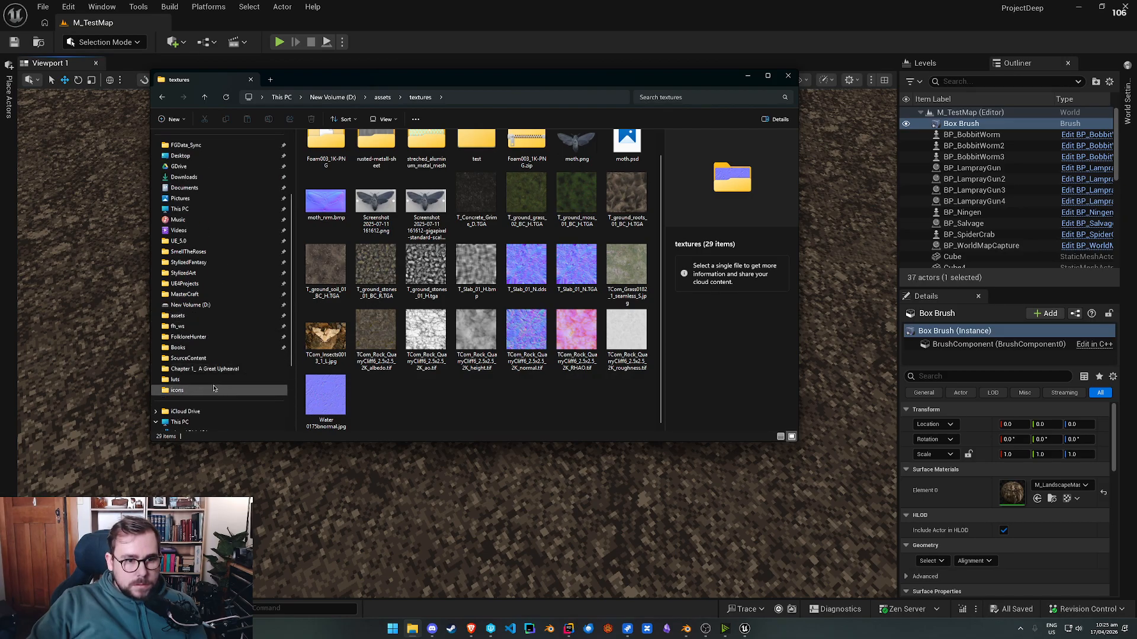
Step: Look through the assets folder and its JRO_SmartMaterials subfolder, and check the FolkloreHunter folder
{"action": "left_click", "coordinate": [382, 97]}
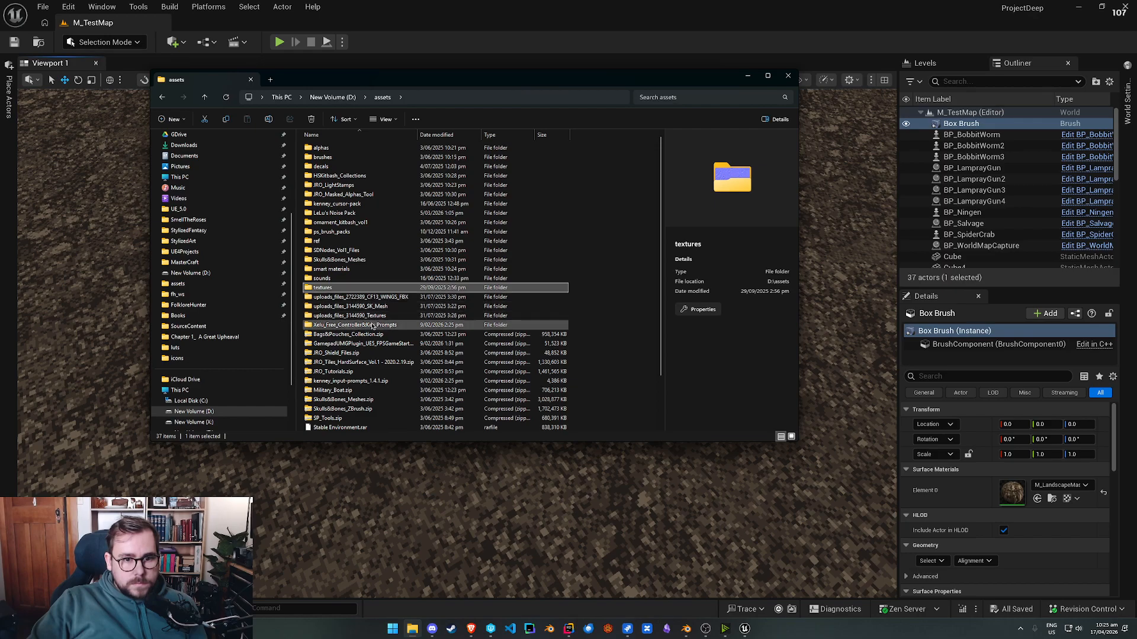
{"action": "scroll", "coordinate": [382, 349], "scroll_direction": "down", "scroll_amount": 2}
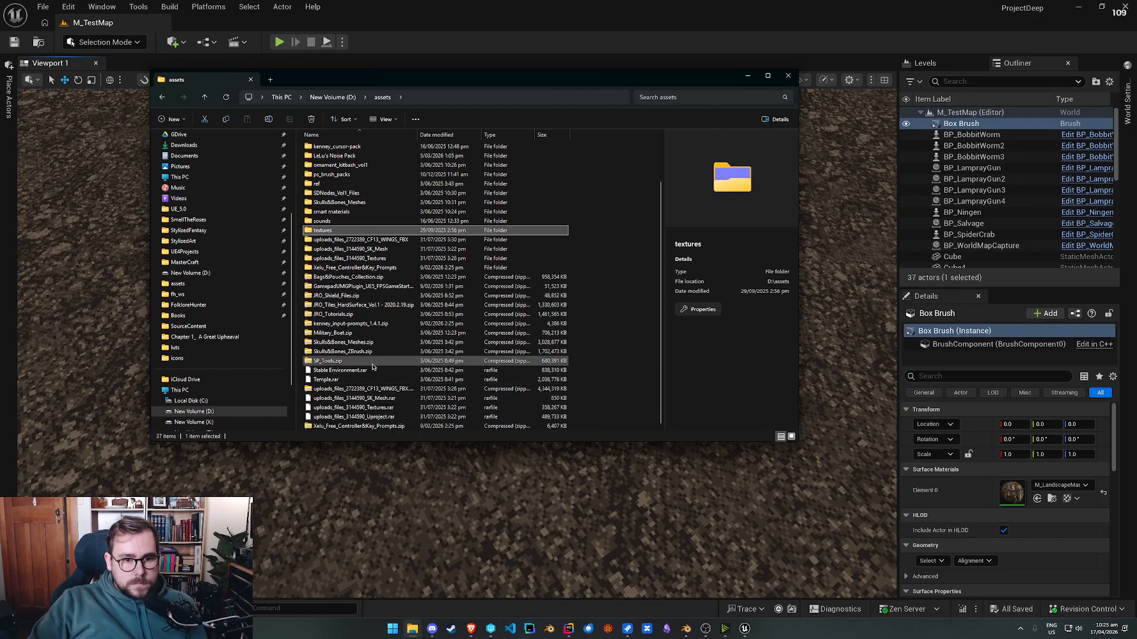
{"action": "scroll", "coordinate": [358, 336], "scroll_direction": "up", "scroll_amount": 2}
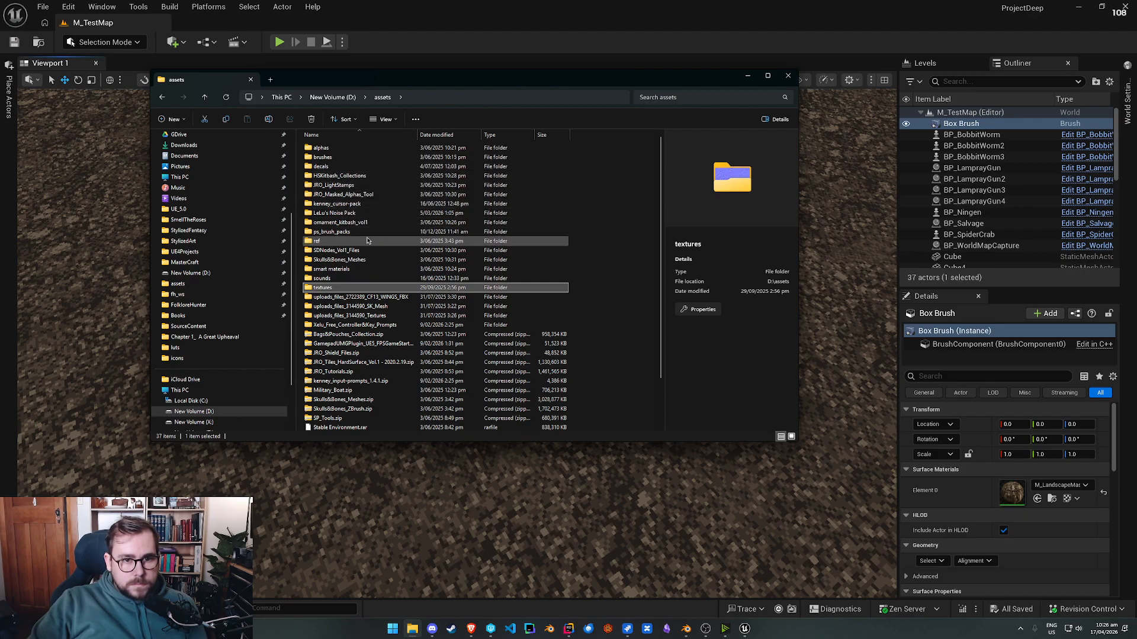
{"action": "double_click", "coordinate": [366, 269]}
{"action": "left_click", "coordinate": [342, 149]}
{"action": "double_click", "coordinate": [341, 149]}
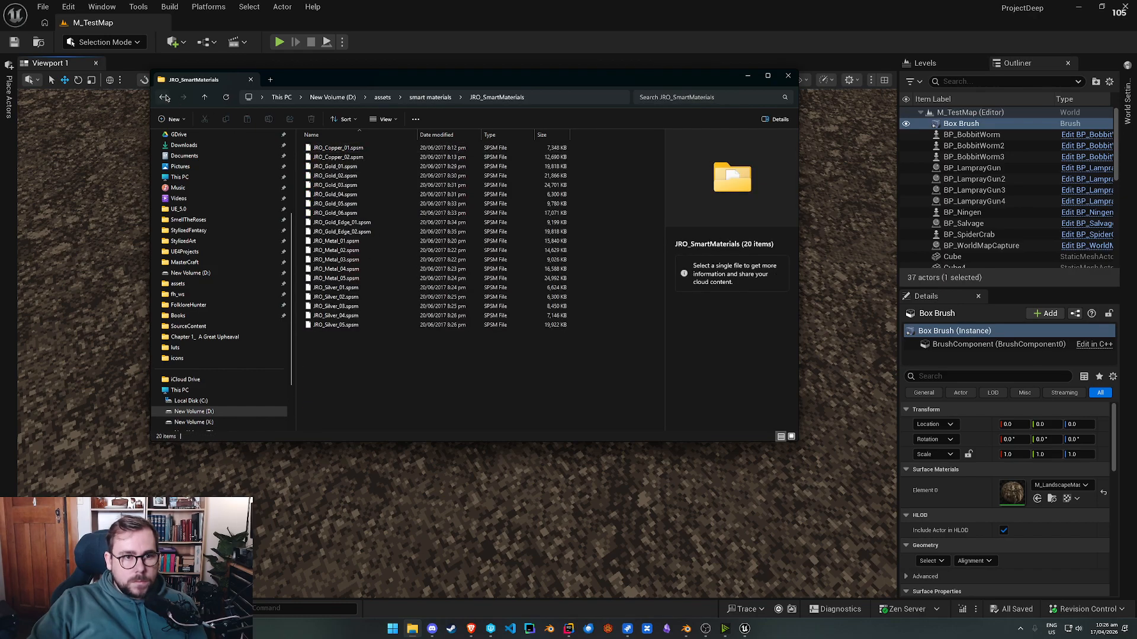
{"action": "key", "text": "alt+Left"}
{"action": "key", "text": "alt+Left"}
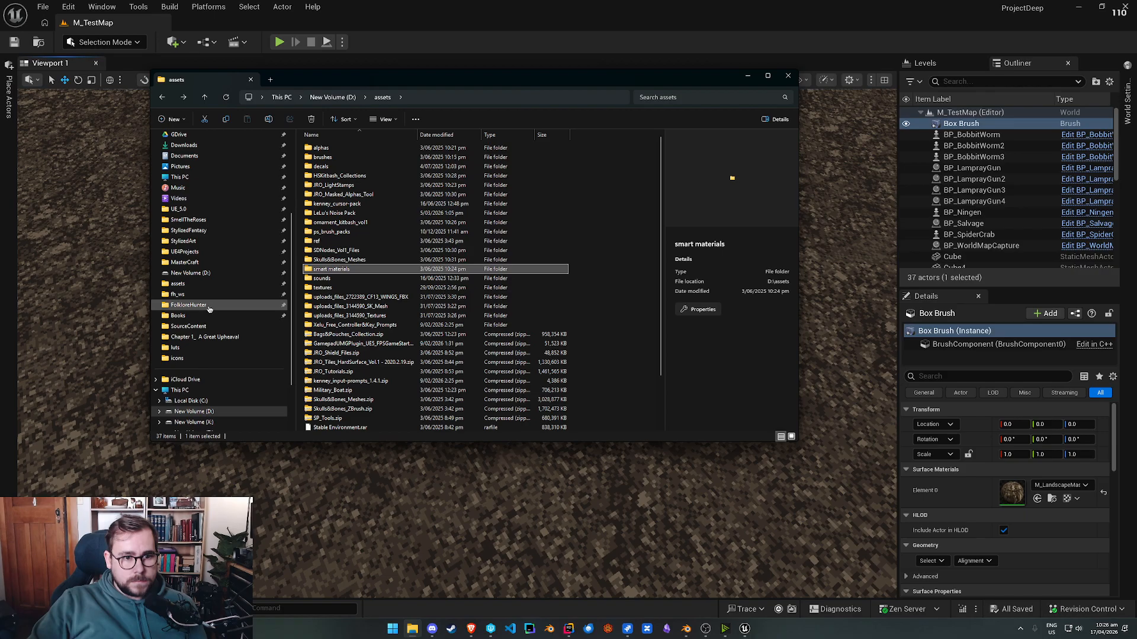
{"action": "left_click", "coordinate": [208, 306]}
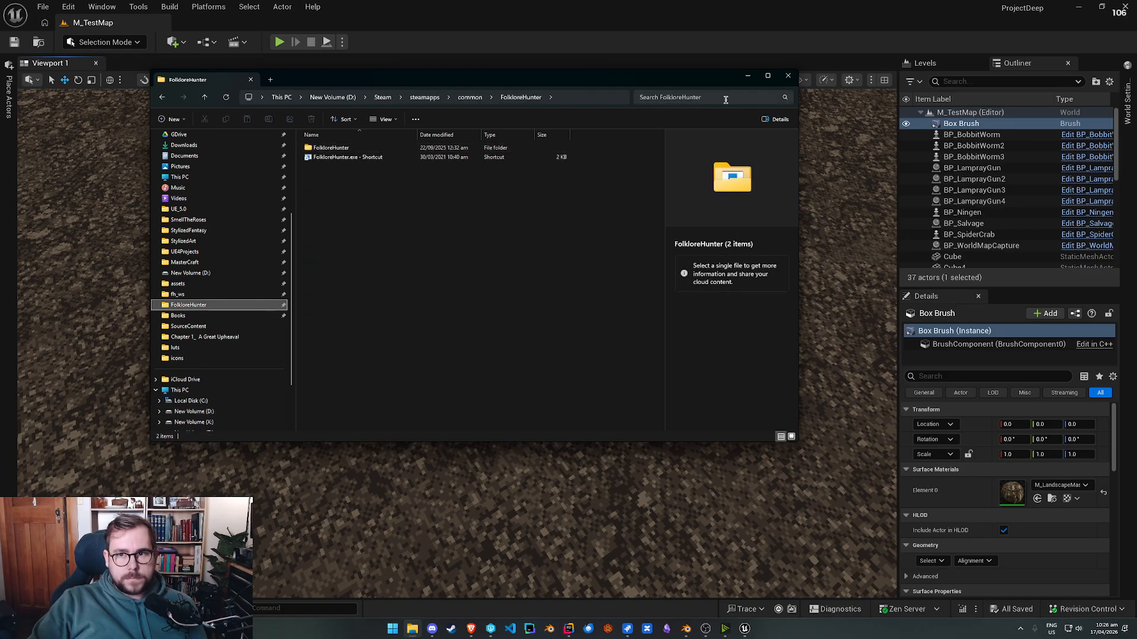
Step: Minimize the File Explorer, changelist 743 and P4V windows, and bring File Explorer up again
{"action": "left_click", "coordinate": [747, 76]}
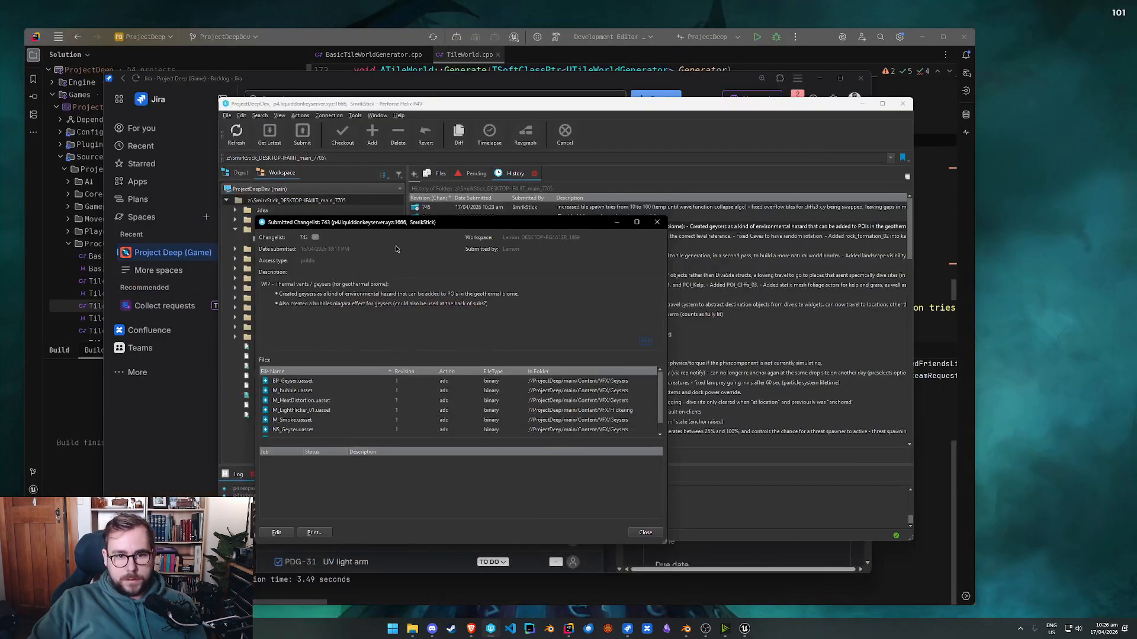
{"action": "left_click", "coordinate": [616, 222]}
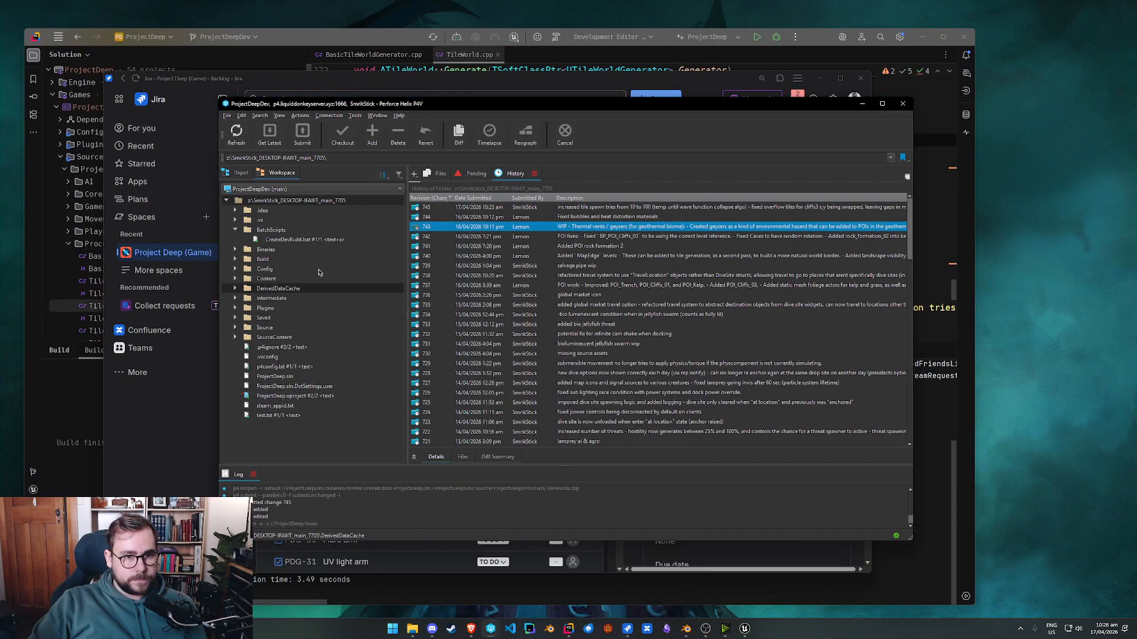
{"action": "left_click", "coordinate": [862, 104]}
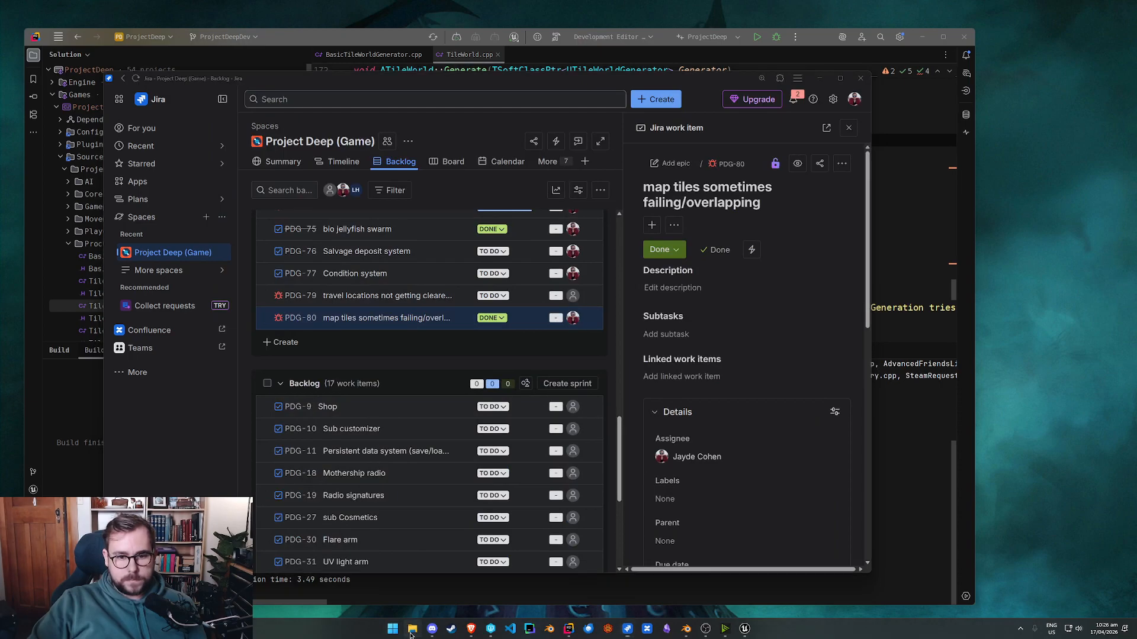
{"action": "left_click", "coordinate": [412, 628]}
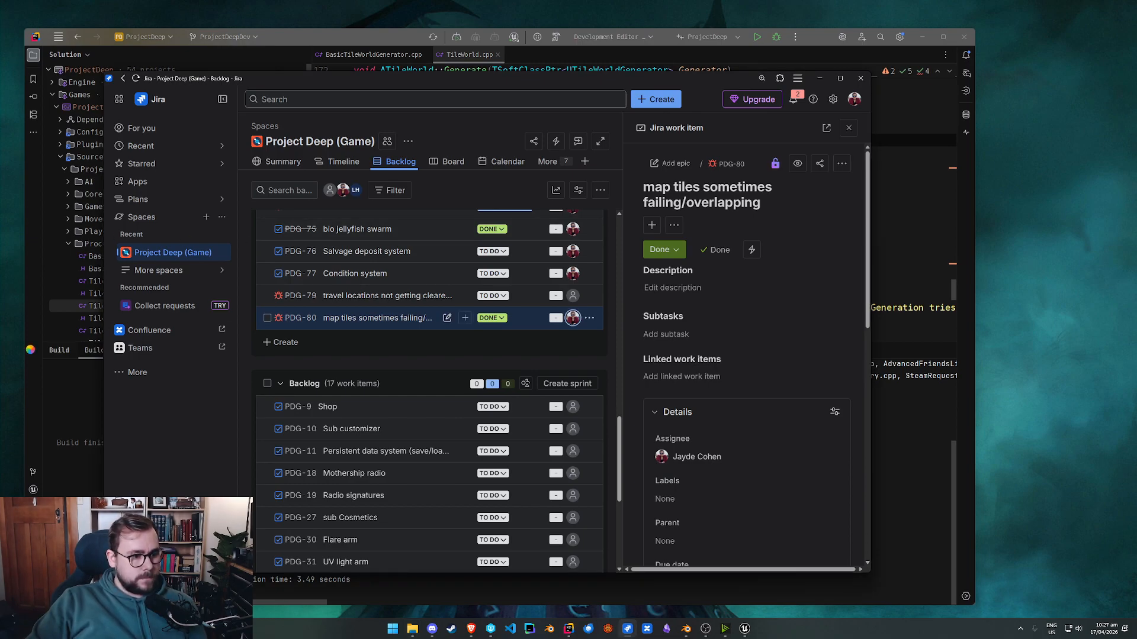
Step: Look through the sprint and backlog work items of the Project Deep (Game) space in Jira
{"action": "scroll", "coordinate": [430, 391], "scroll_direction": "down", "scroll_amount": 3}
{"action": "scroll", "coordinate": [429, 391], "scroll_direction": "up", "scroll_amount": 5}
{"action": "left_click_drag", "start_coordinate": [630, 80], "coordinate": [665, 88]}
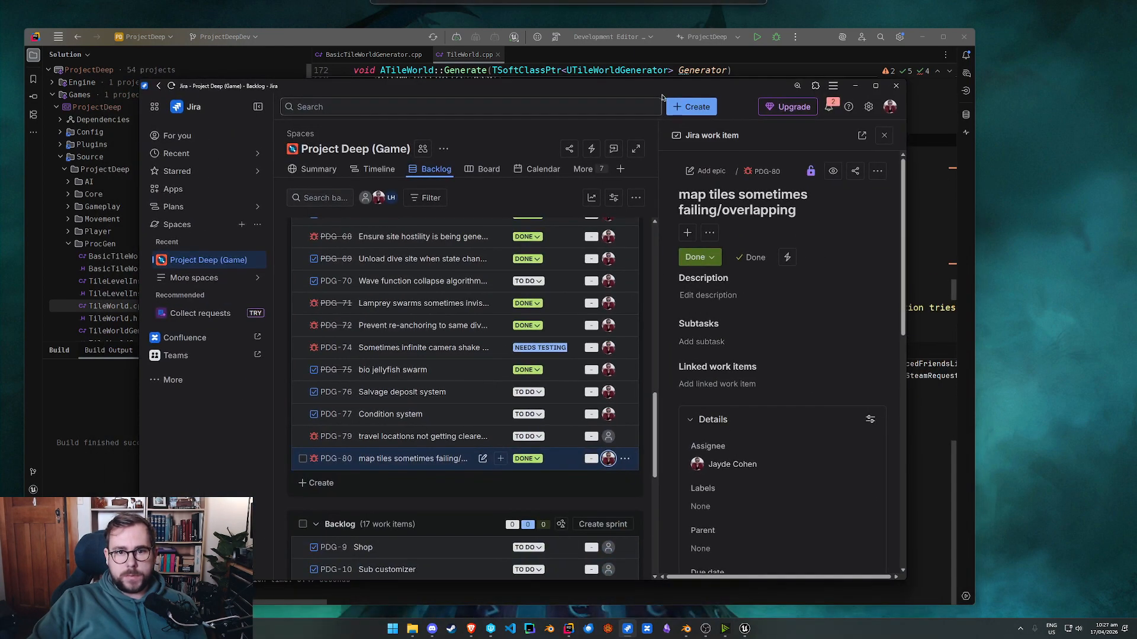
{"action": "scroll", "coordinate": [532, 491], "scroll_direction": "down", "scroll_amount": 5}
{"action": "scroll", "coordinate": [598, 547], "scroll_direction": "down", "scroll_amount": 2}
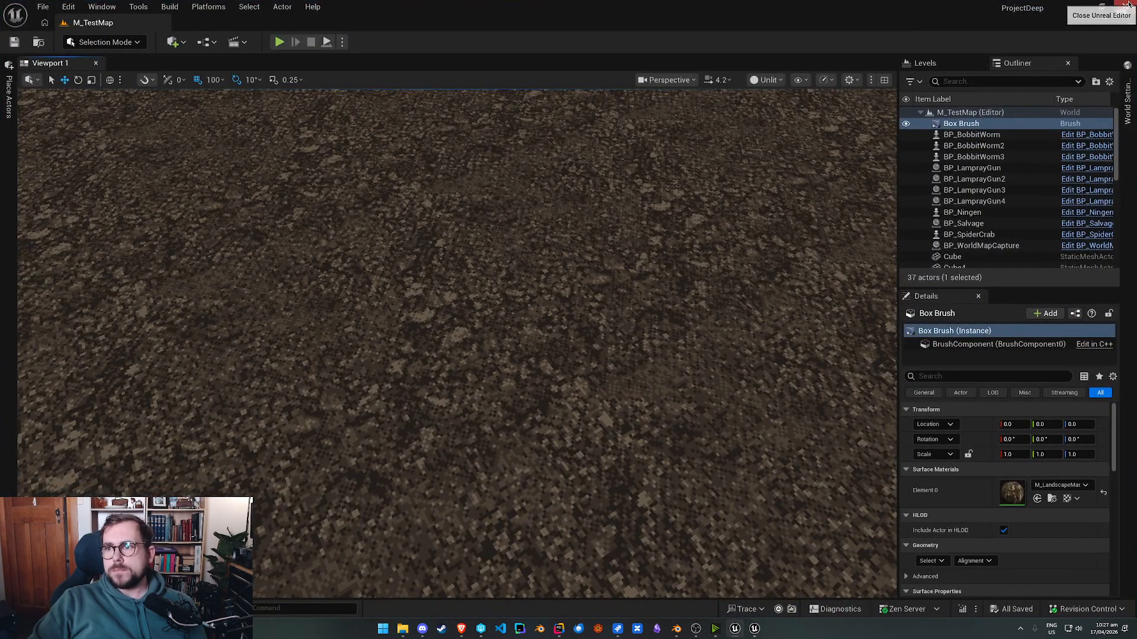
Step: Close the Unreal Editor holding M_TestMap and bring TileWorld.cpp to the front in the code editor
{"action": "left_click", "coordinate": [1127, 5]}
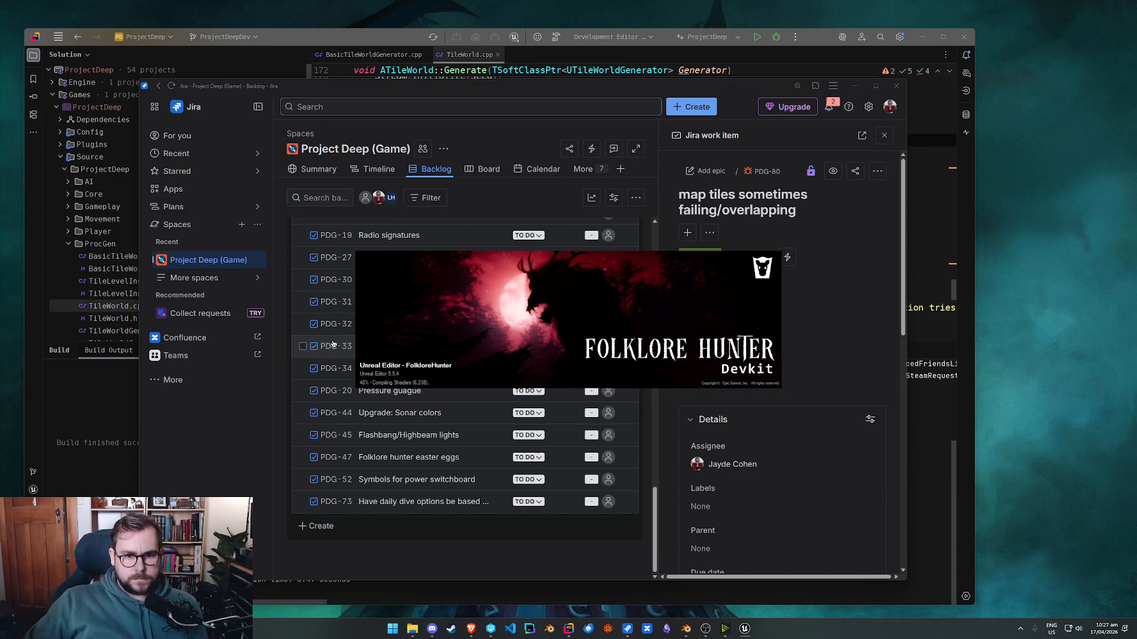
{"action": "left_click", "coordinate": [117, 465]}
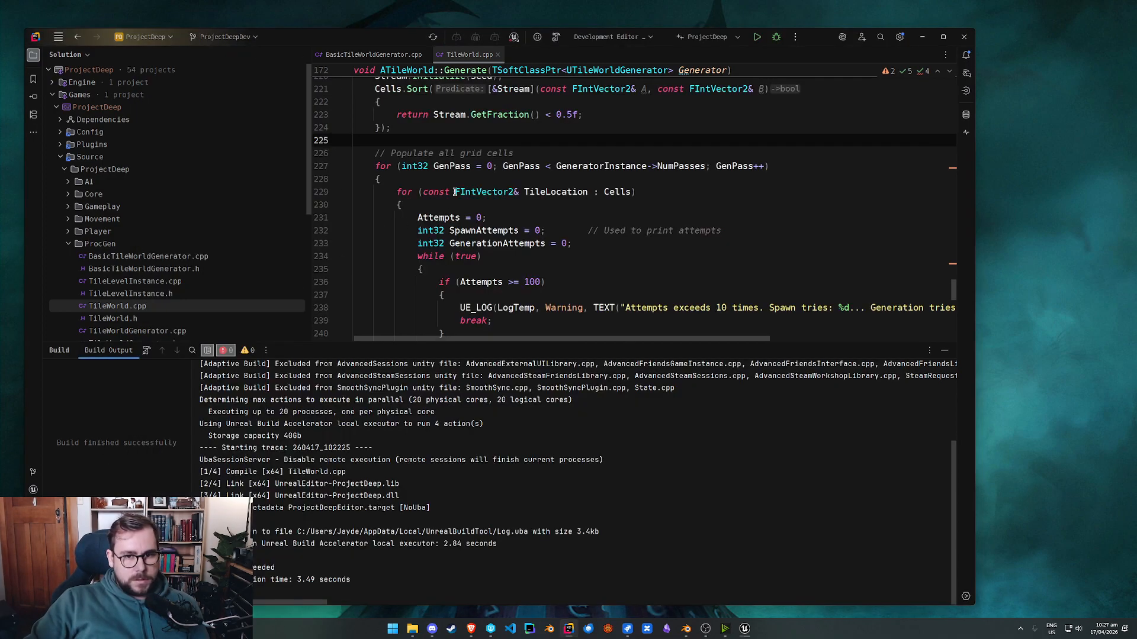
{"action": "scroll", "coordinate": [514, 305], "scroll_direction": "up", "scroll_amount": 3}
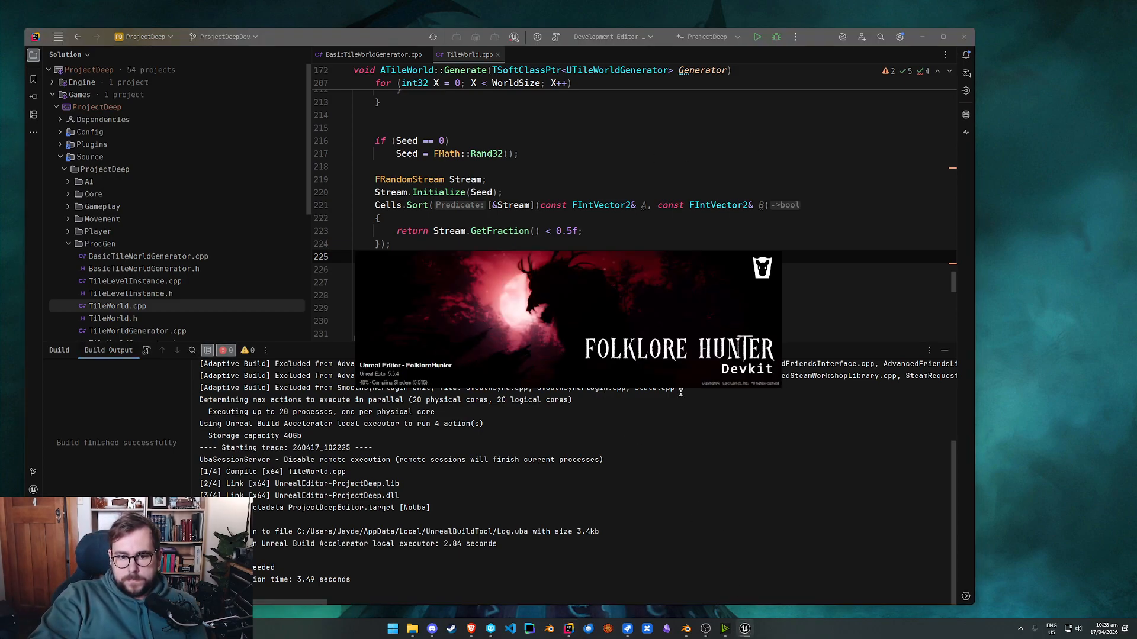
{"action": "left_click", "coordinate": [523, 396]}
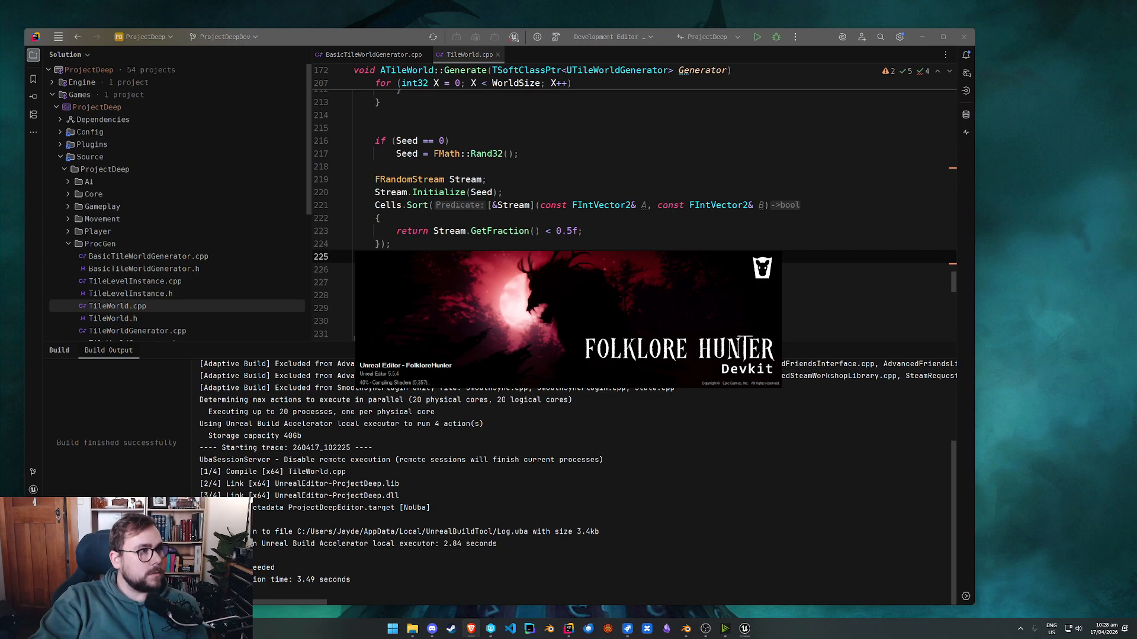
Step: Switch to the Brave browser, open the textures.com library and widen the browser window
{"action": "left_click", "coordinate": [471, 629]}
{"action": "left_click", "coordinate": [228, 56]}
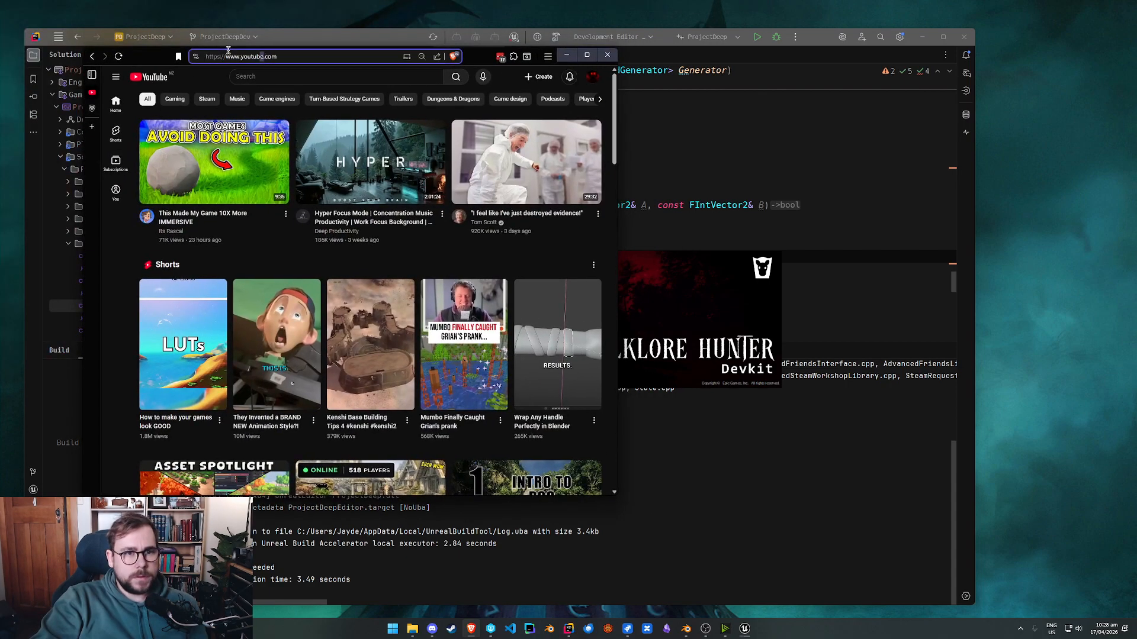
{"action": "type", "text": "textu"}
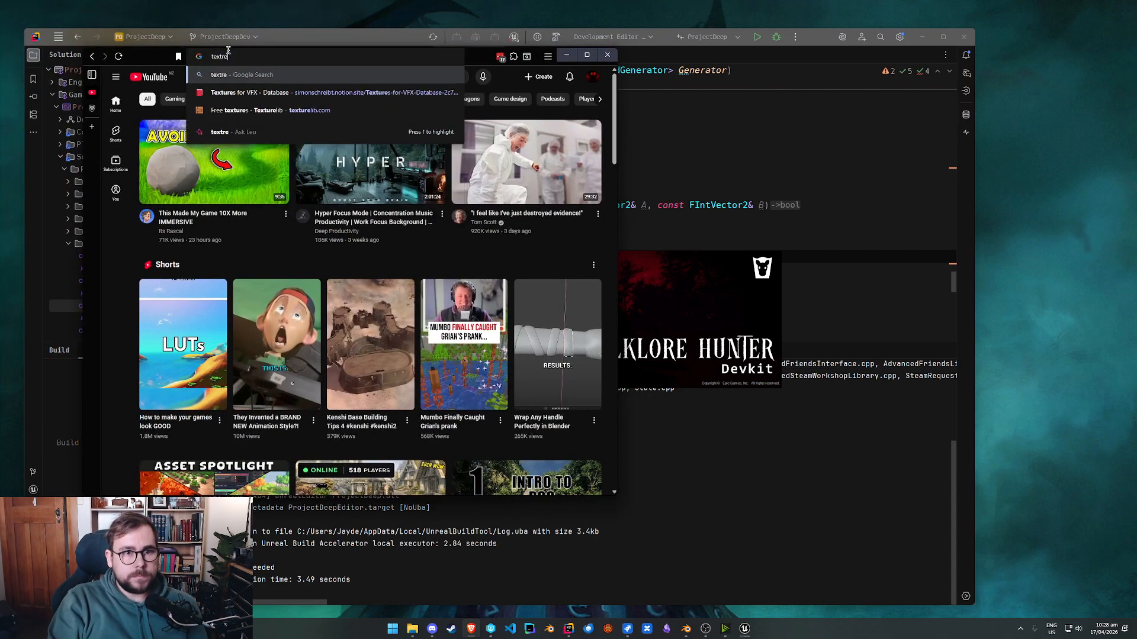
{"action": "key", "text": "Return"}
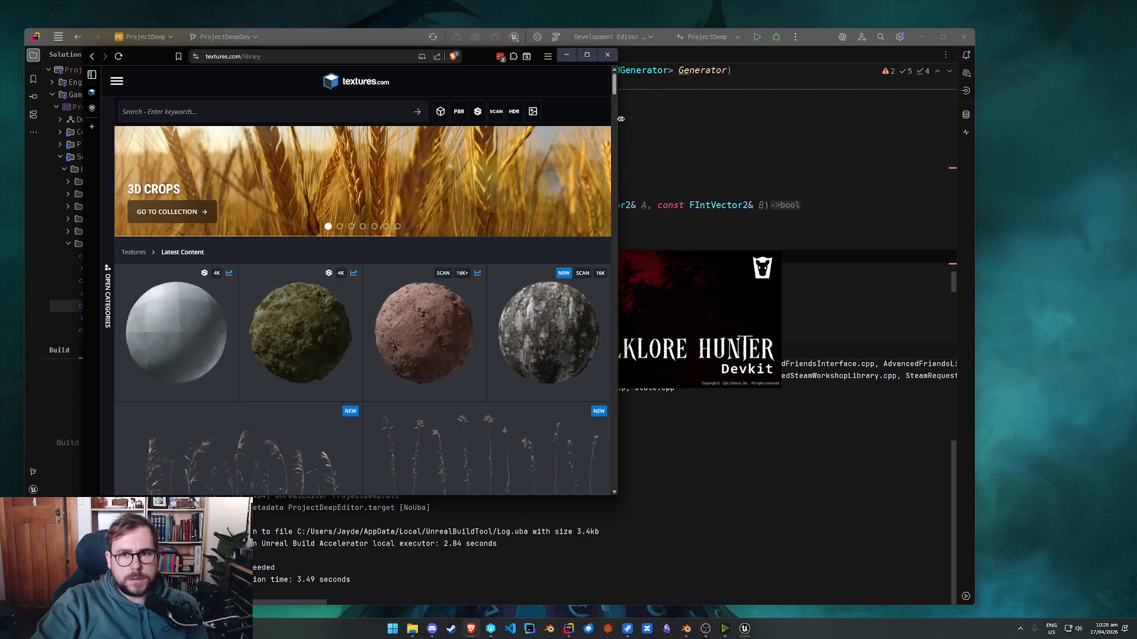
{"action": "left_click_drag", "start_coordinate": [618, 127], "coordinate": [744, 127]}
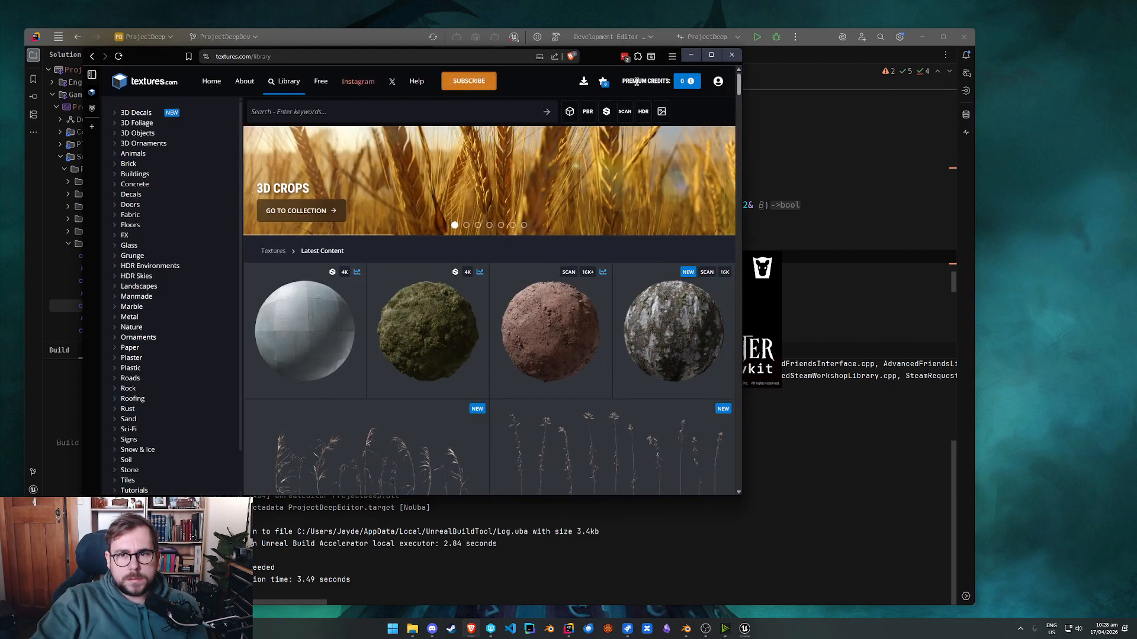
Step: Browse the account's past downloads on textures.com and open 3D Scanned Dry Desert Sand 1 - 3x3 Meters
{"action": "left_click", "coordinate": [718, 83]}
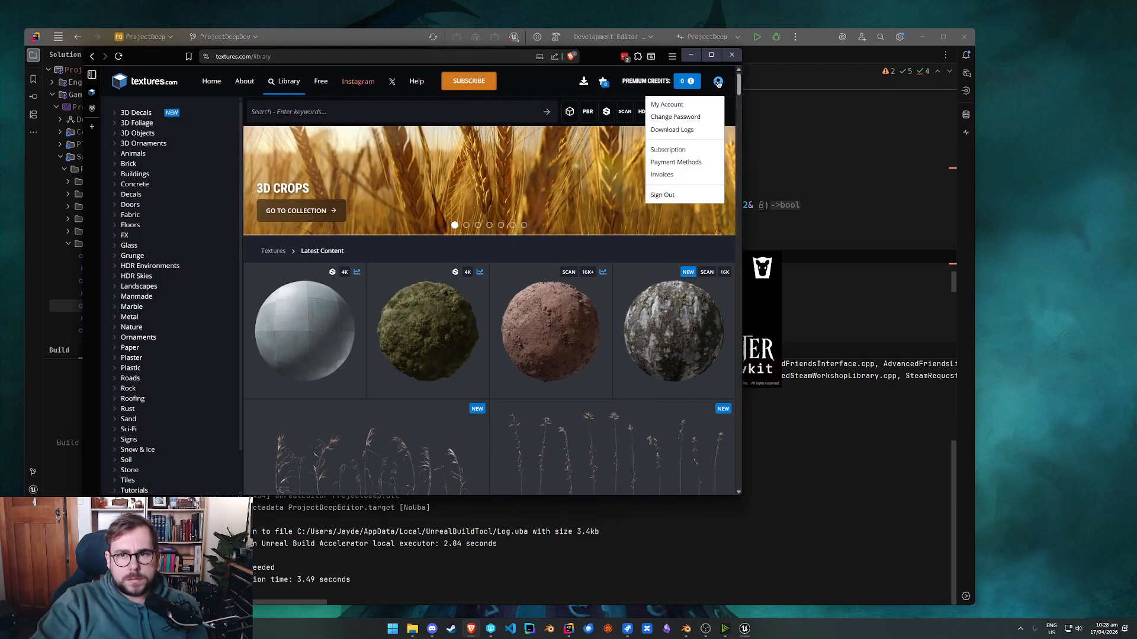
{"action": "mouse_move", "coordinate": [690, 81]}
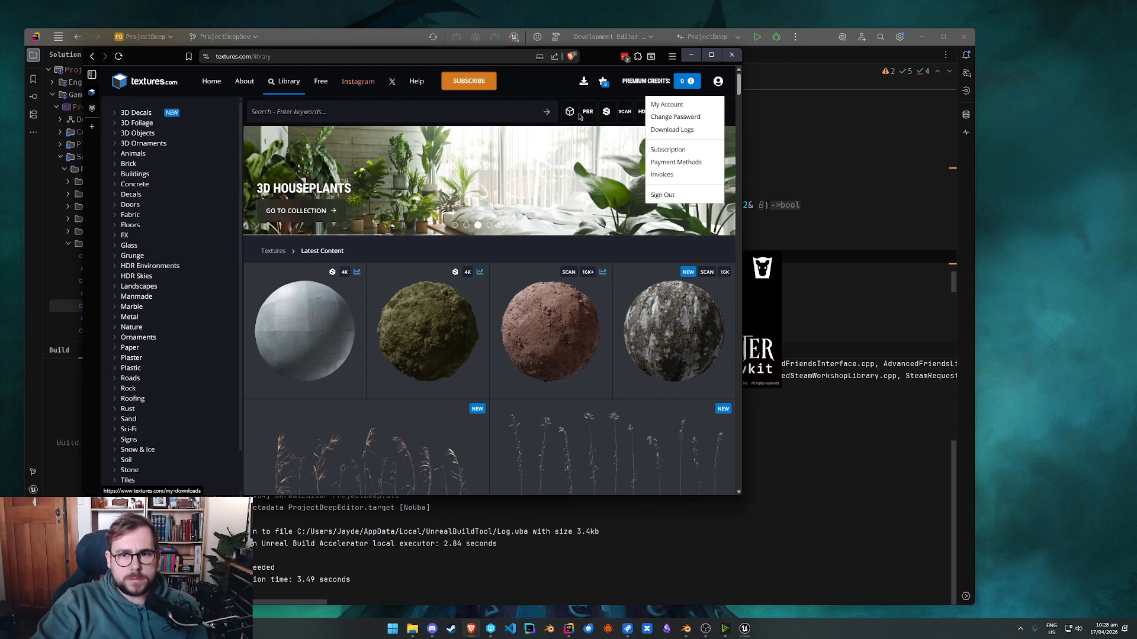
{"action": "left_click", "coordinate": [584, 81]}
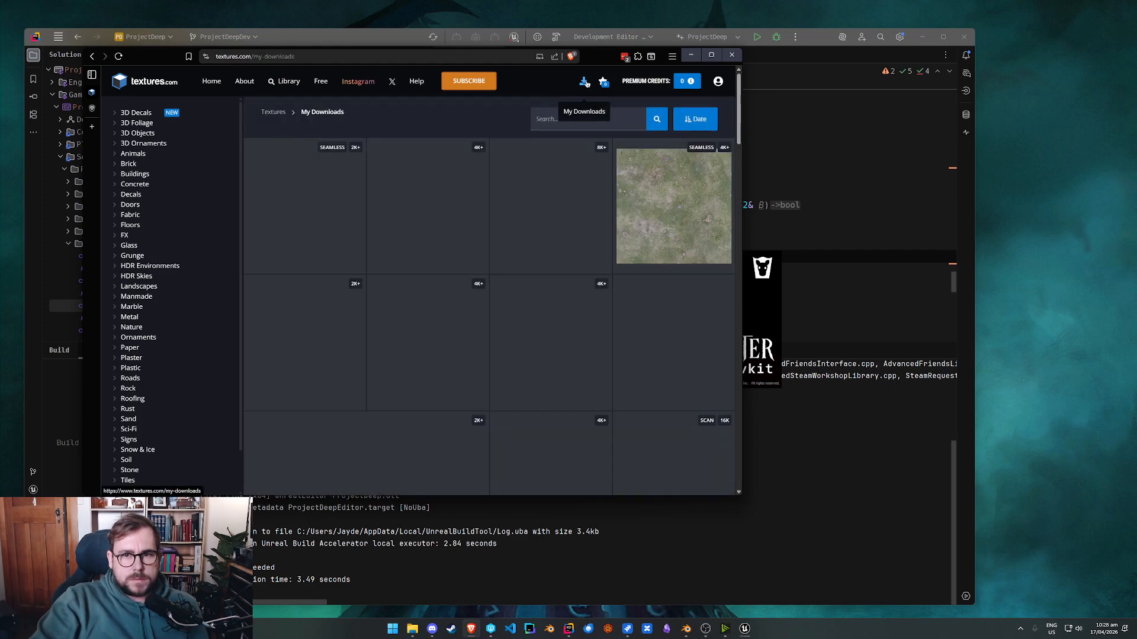
{"action": "scroll", "coordinate": [385, 217], "scroll_direction": "down", "scroll_amount": 10}
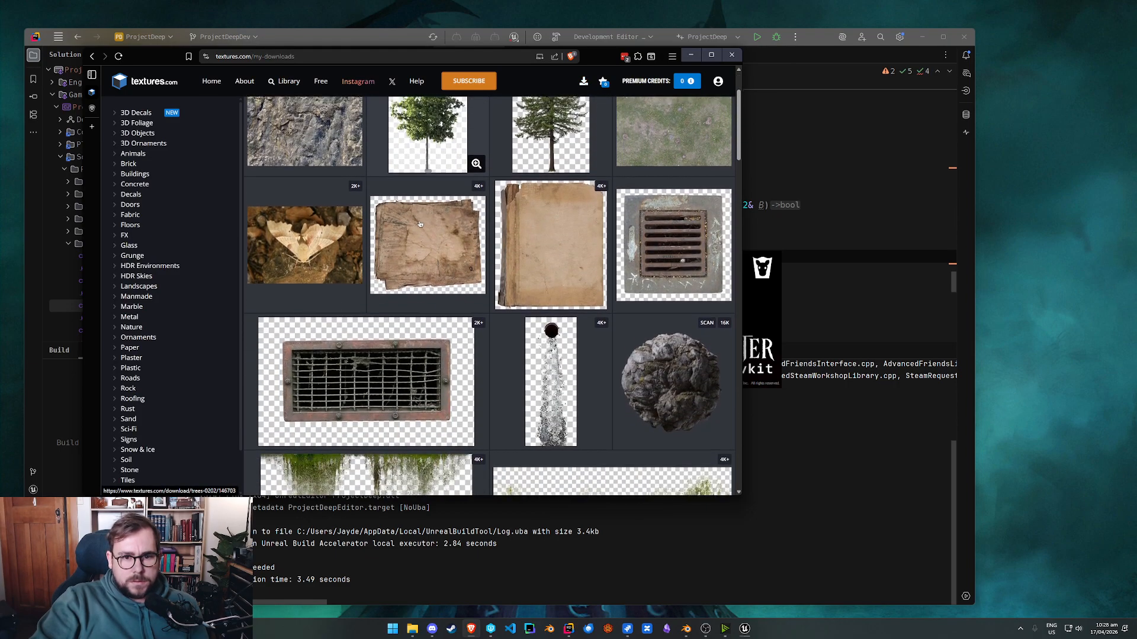
{"action": "scroll", "coordinate": [458, 243], "scroll_direction": "down", "scroll_amount": 10}
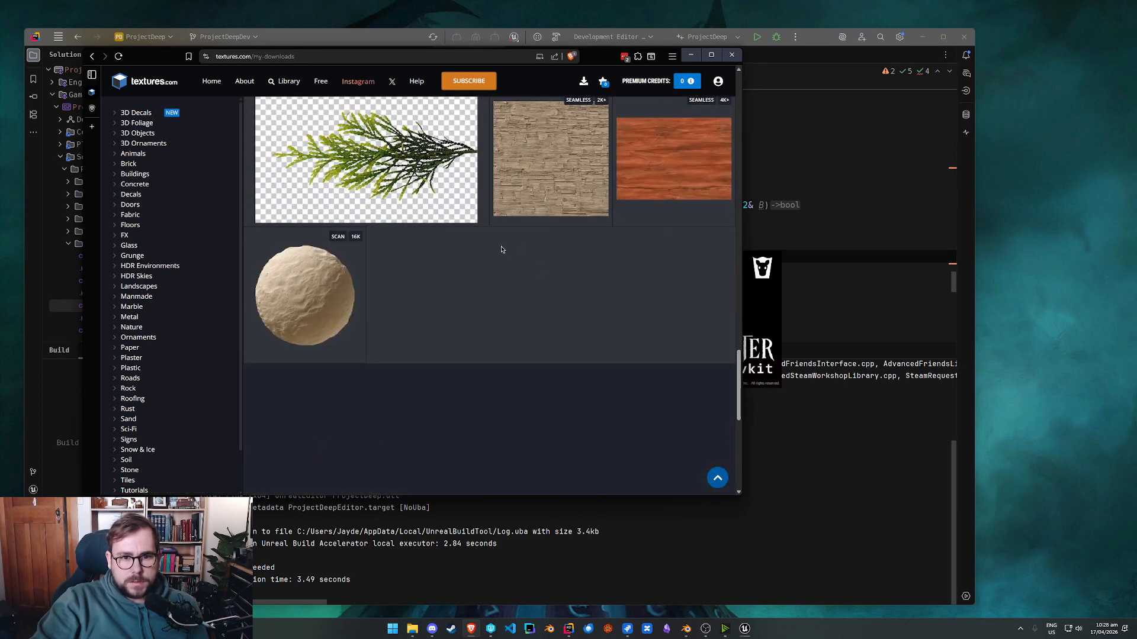
{"action": "left_click", "coordinate": [318, 296]}
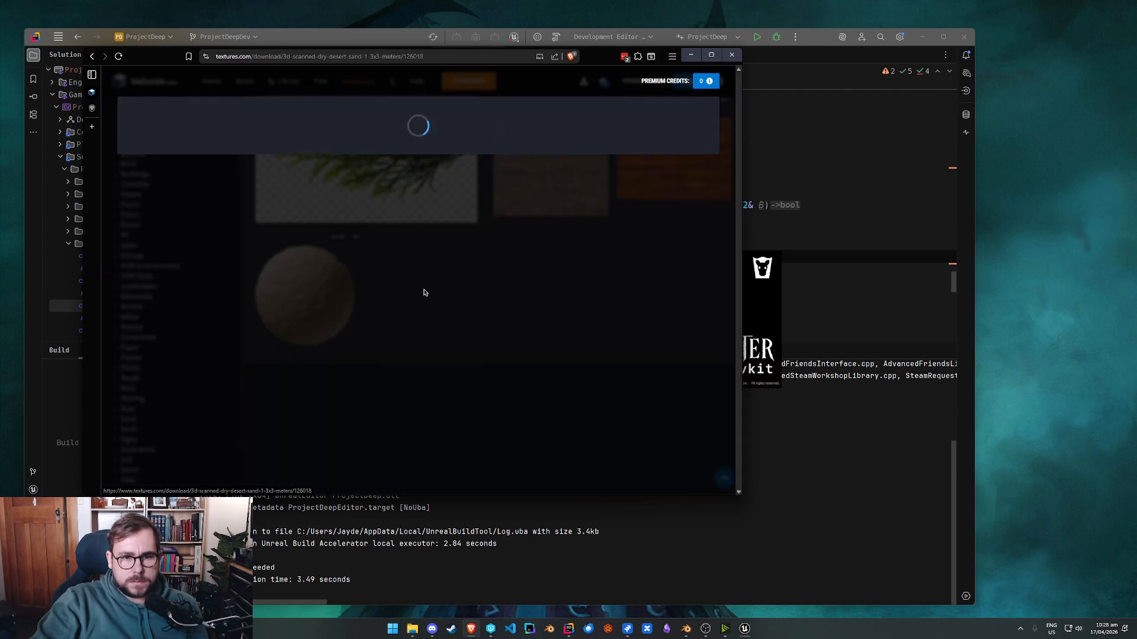
Step: Review the sand scan's preview and flat maps, and save its 512x512 albedo TIFF to the textures folder inside assets on drive D
{"action": "scroll", "coordinate": [411, 274], "scroll_direction": "down", "scroll_amount": 4}
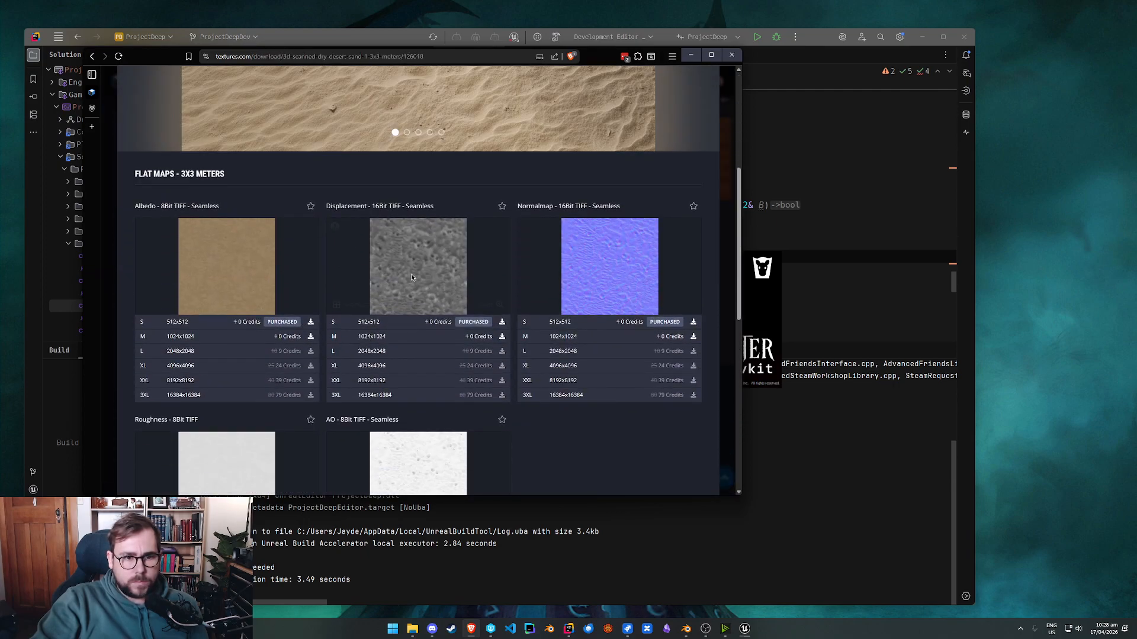
{"action": "scroll", "coordinate": [442, 255], "scroll_direction": "up", "scroll_amount": 5}
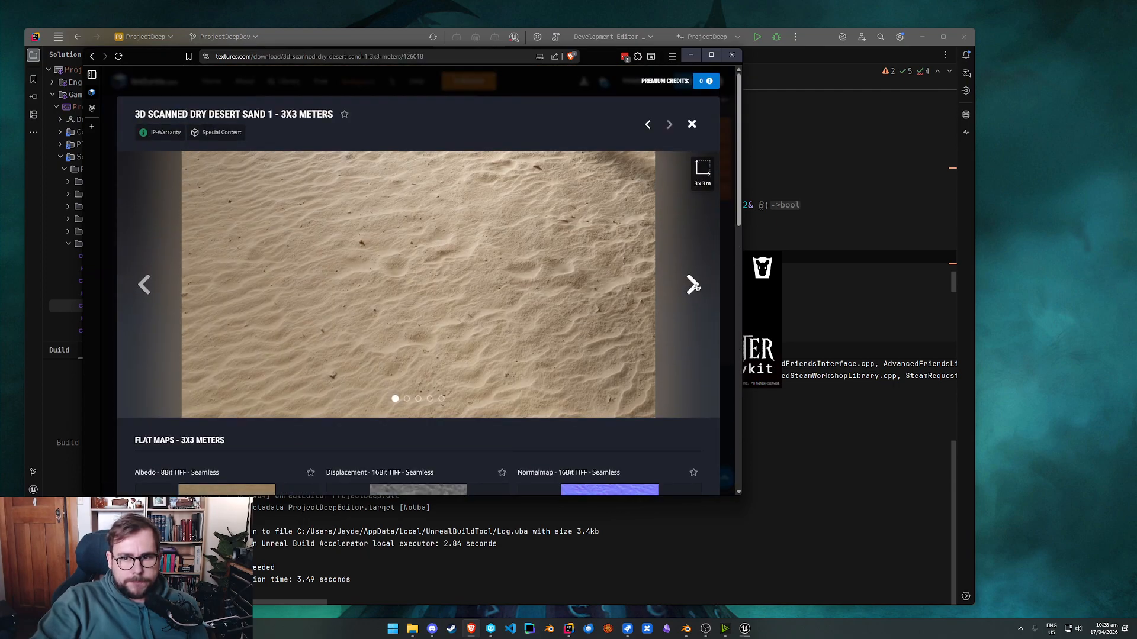
{"action": "left_click", "coordinate": [692, 285]}
{"action": "scroll", "coordinate": [451, 356], "scroll_direction": "down", "scroll_amount": 6}
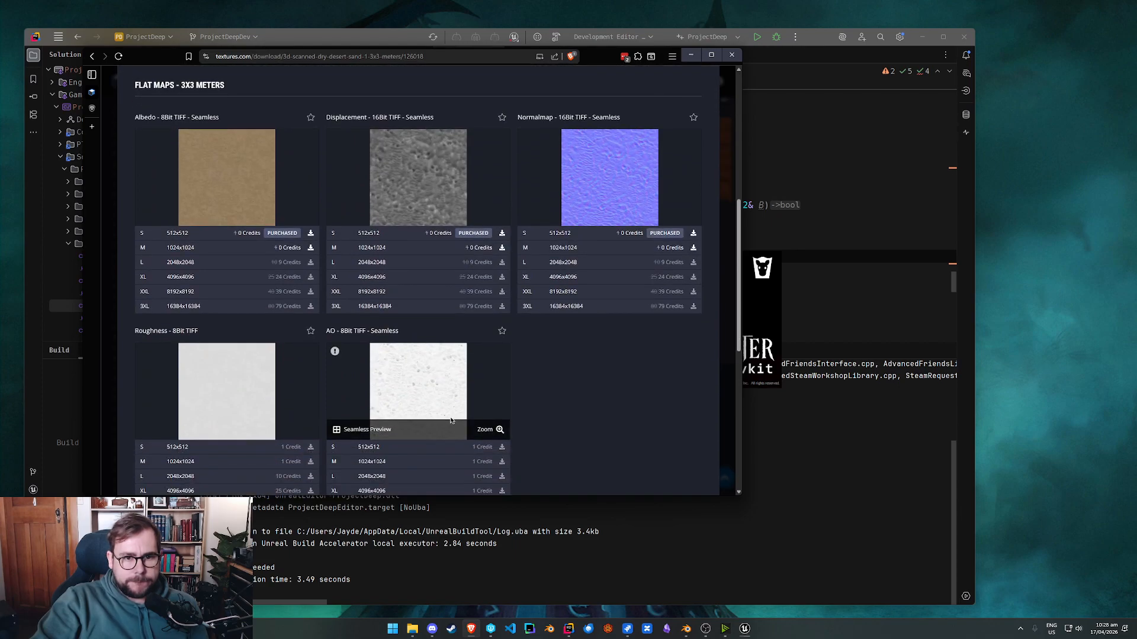
{"action": "scroll", "coordinate": [529, 358], "scroll_direction": "down", "scroll_amount": 4}
{"action": "scroll", "coordinate": [395, 385], "scroll_direction": "up", "scroll_amount": 3}
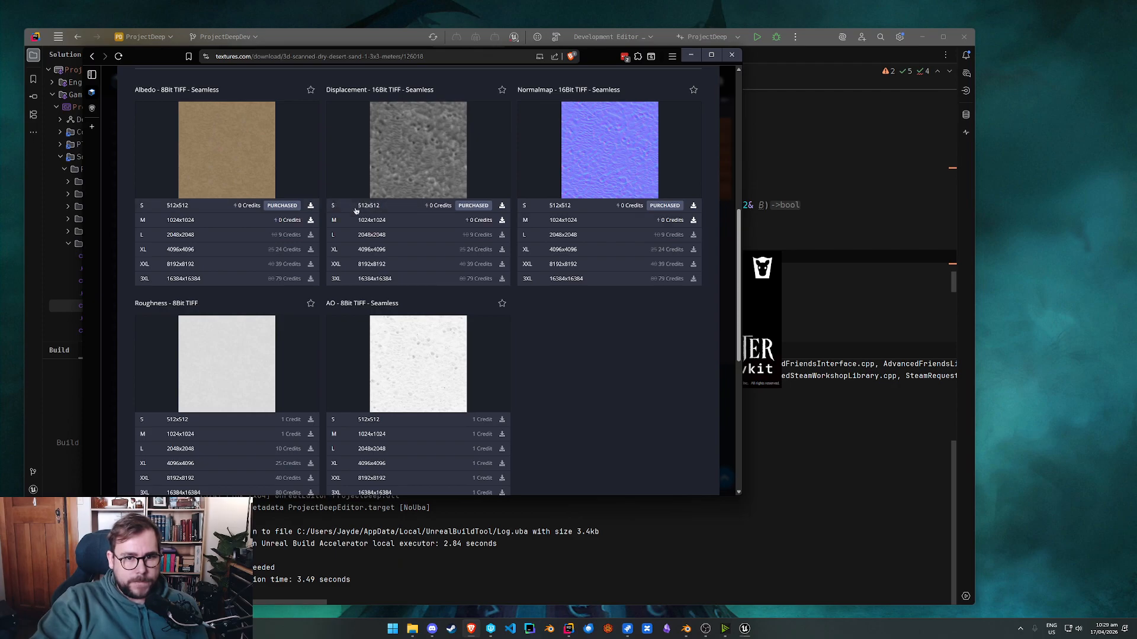
{"action": "left_click", "coordinate": [310, 206]}
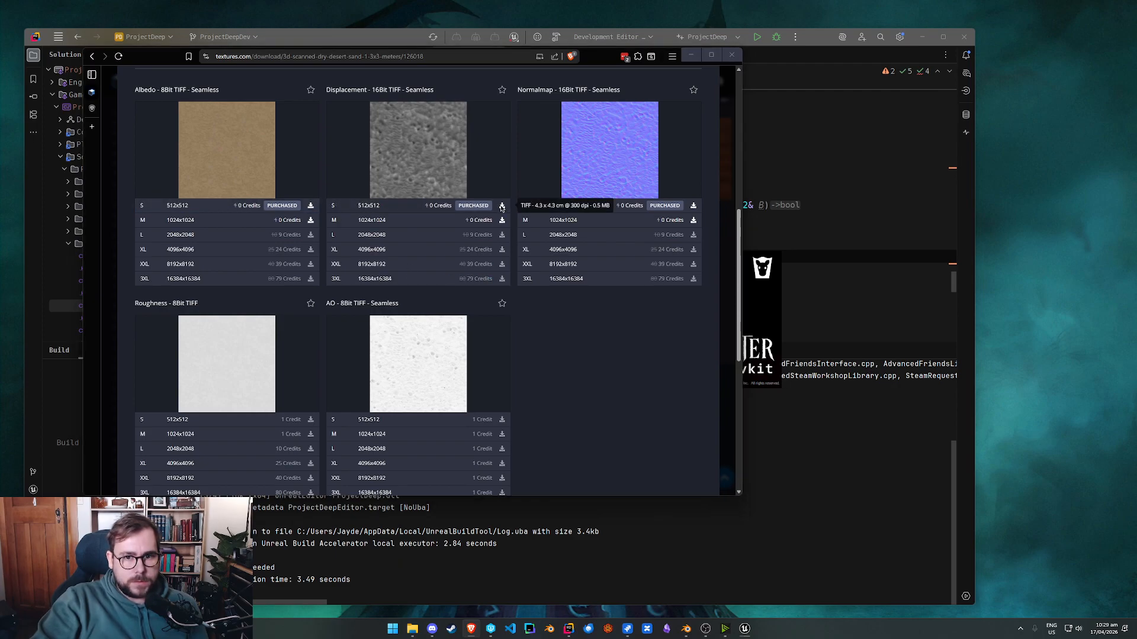
{"action": "scroll", "coordinate": [140, 276], "scroll_direction": "down", "scroll_amount": 2}
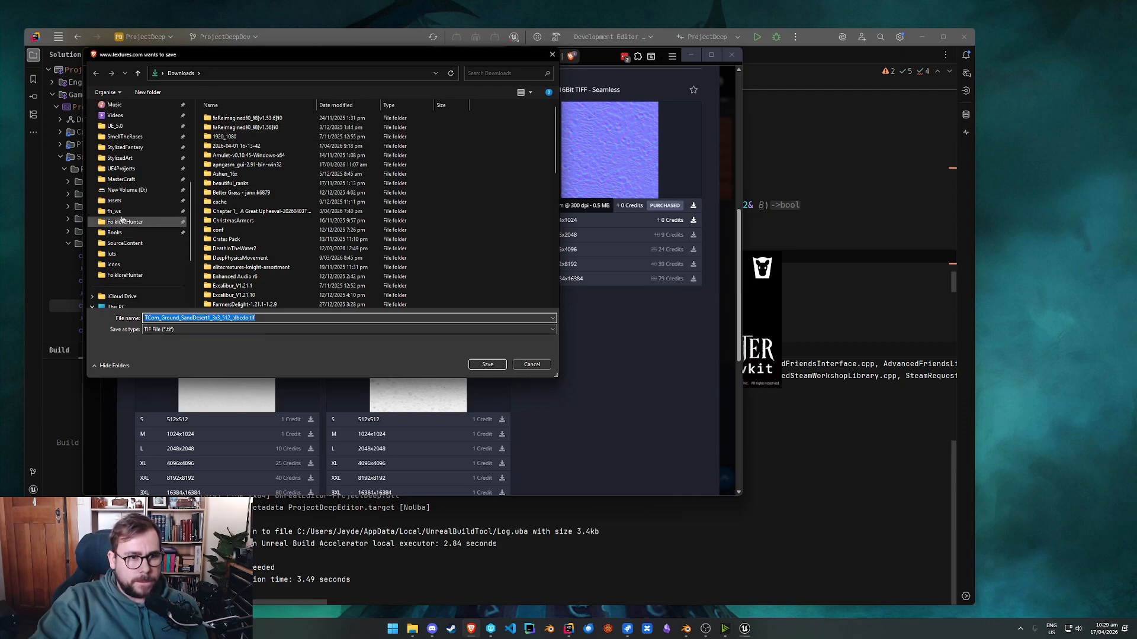
{"action": "left_click", "coordinate": [114, 200]}
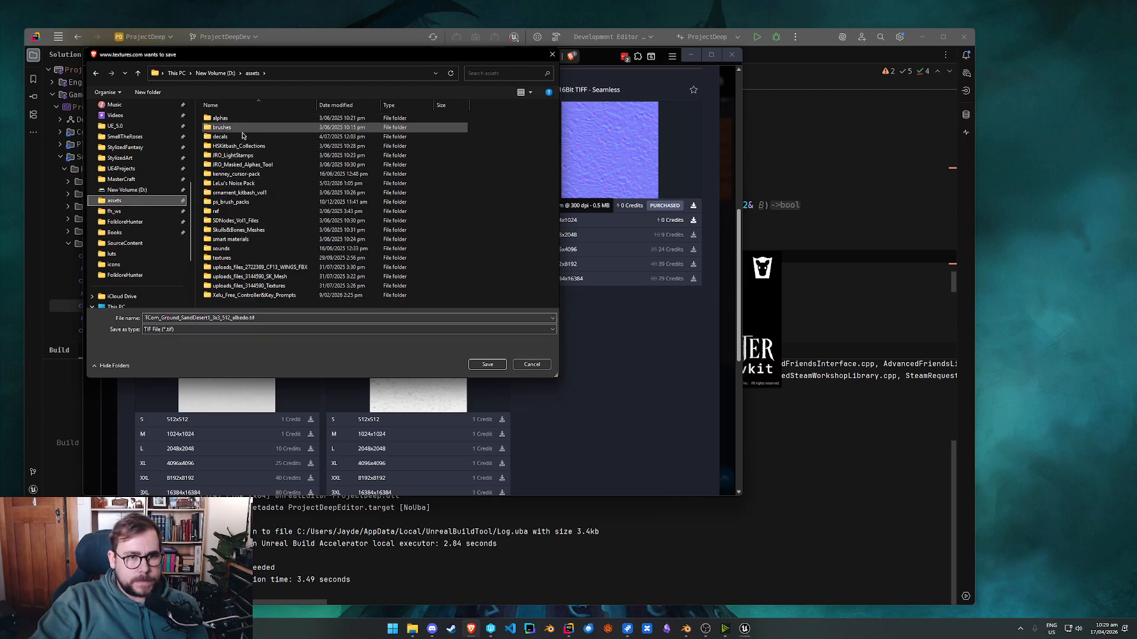
{"action": "double_click", "coordinate": [279, 258]}
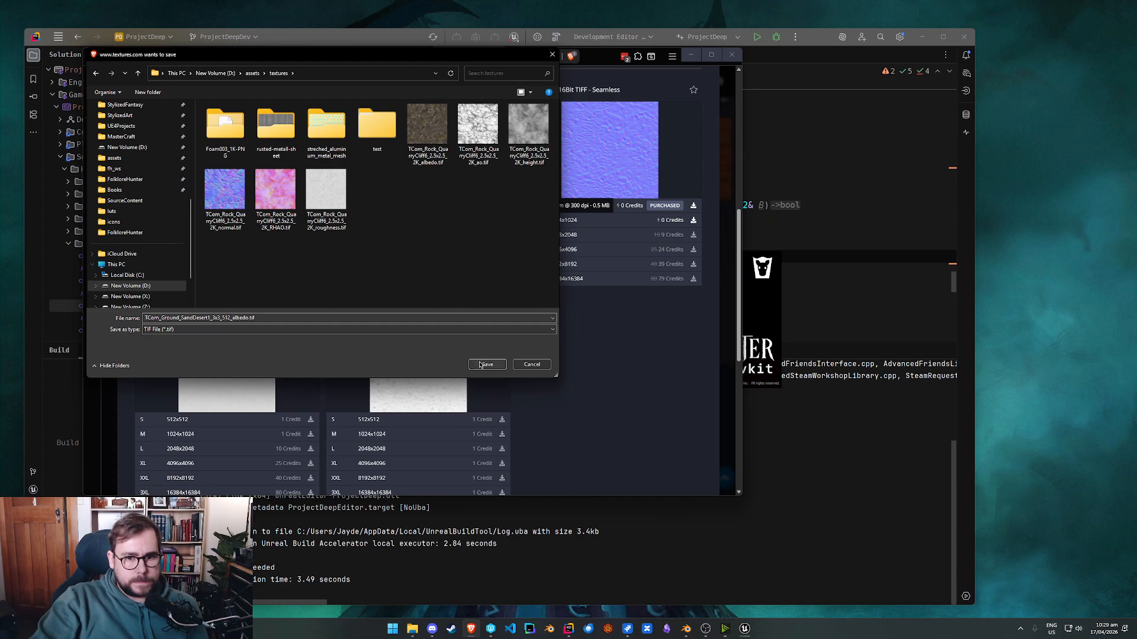
{"action": "left_click", "coordinate": [487, 364]}
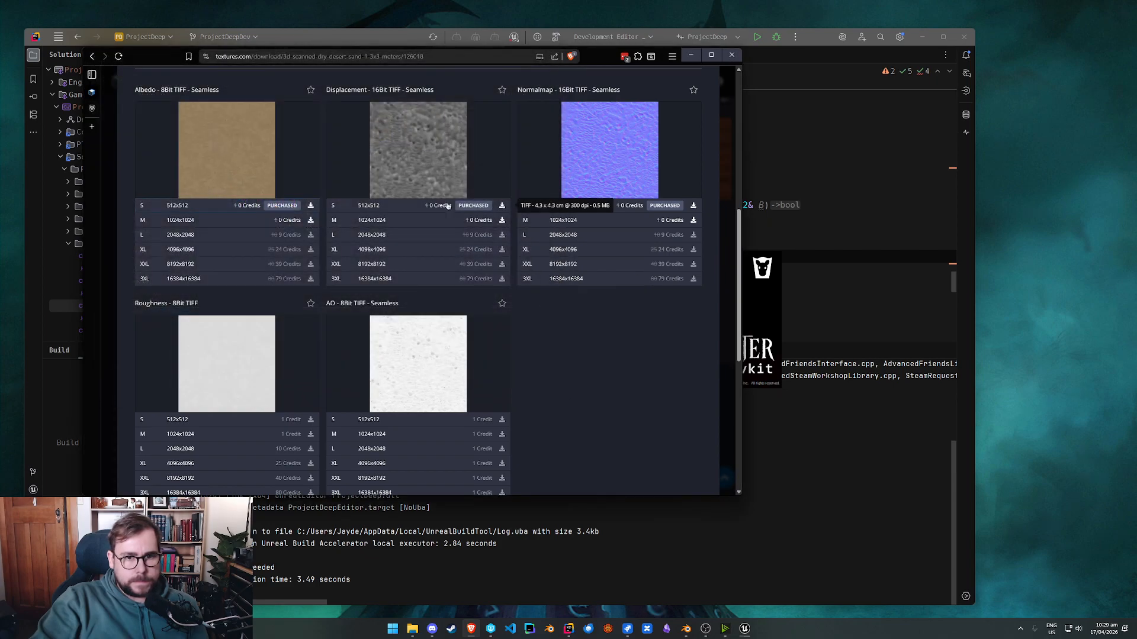
Step: Save the sand's 512x512 displacement TIFF to the same textures folder and minimize the browser
{"action": "left_click", "coordinate": [502, 205]}
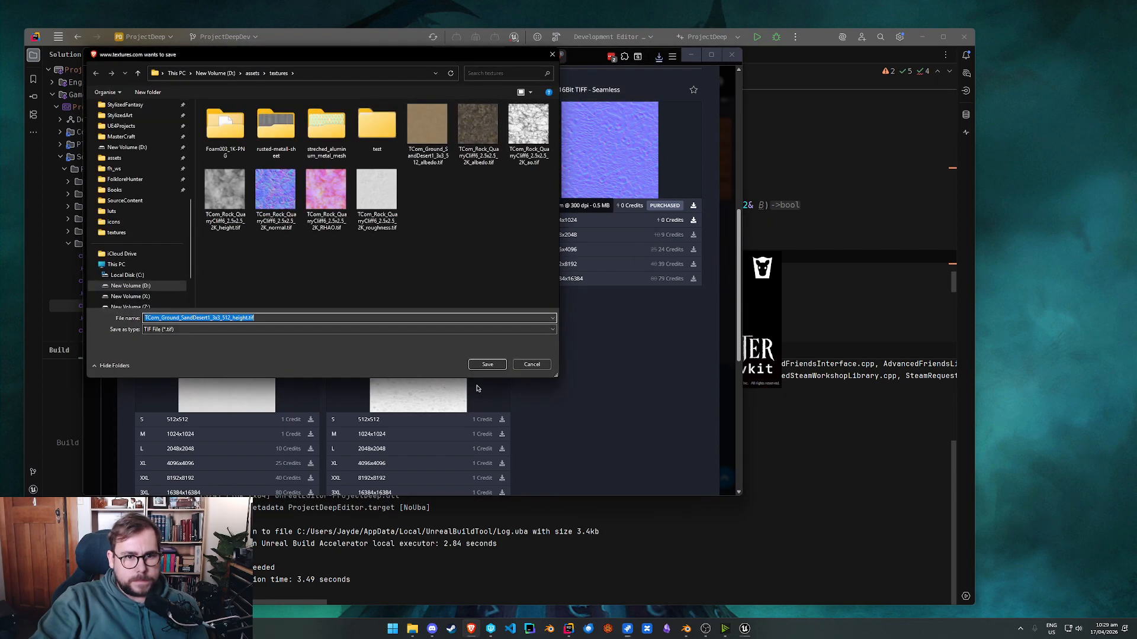
{"action": "left_click", "coordinate": [487, 364]}
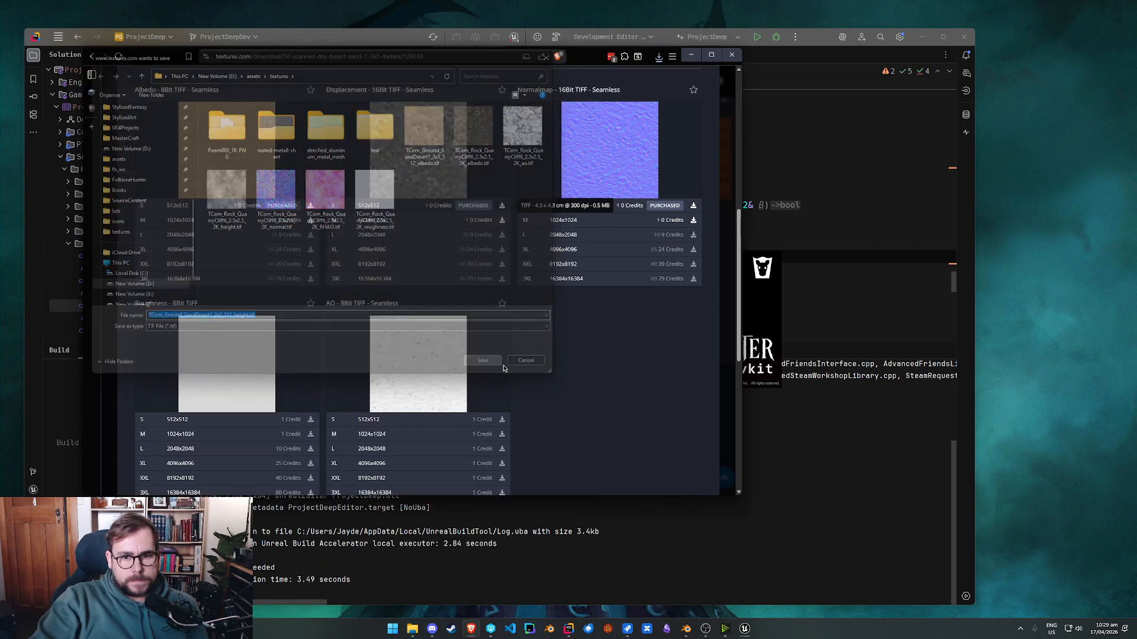
{"action": "left_click", "coordinate": [690, 55]}
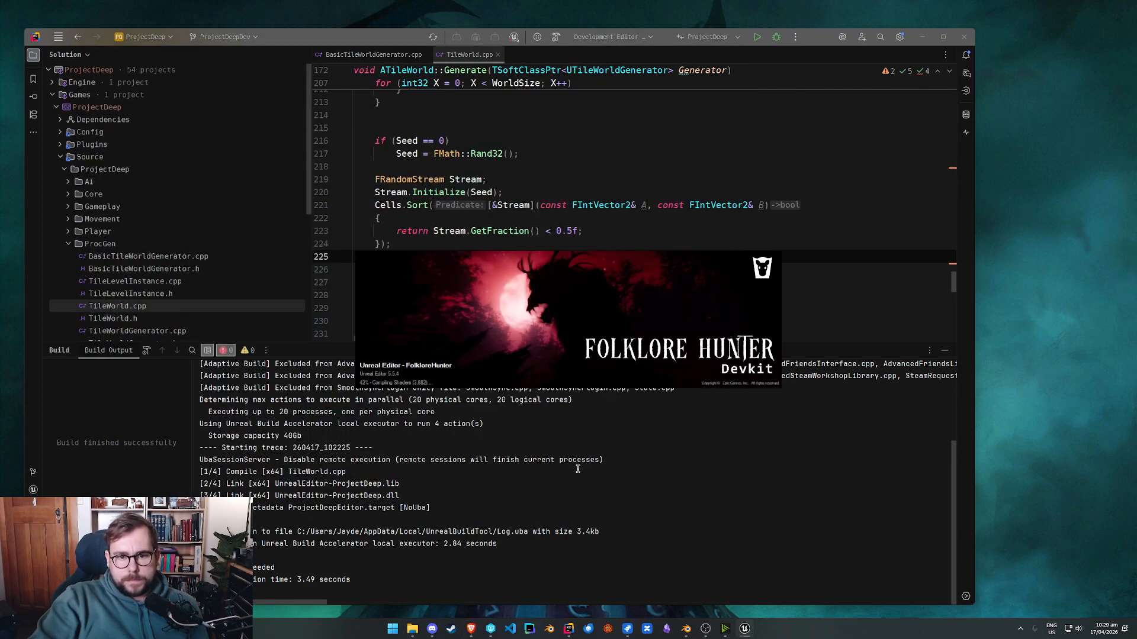
Step: Launch Adobe Photoshop 2025
{"action": "key", "text": "super"}
{"action": "type", "text": "pho"}
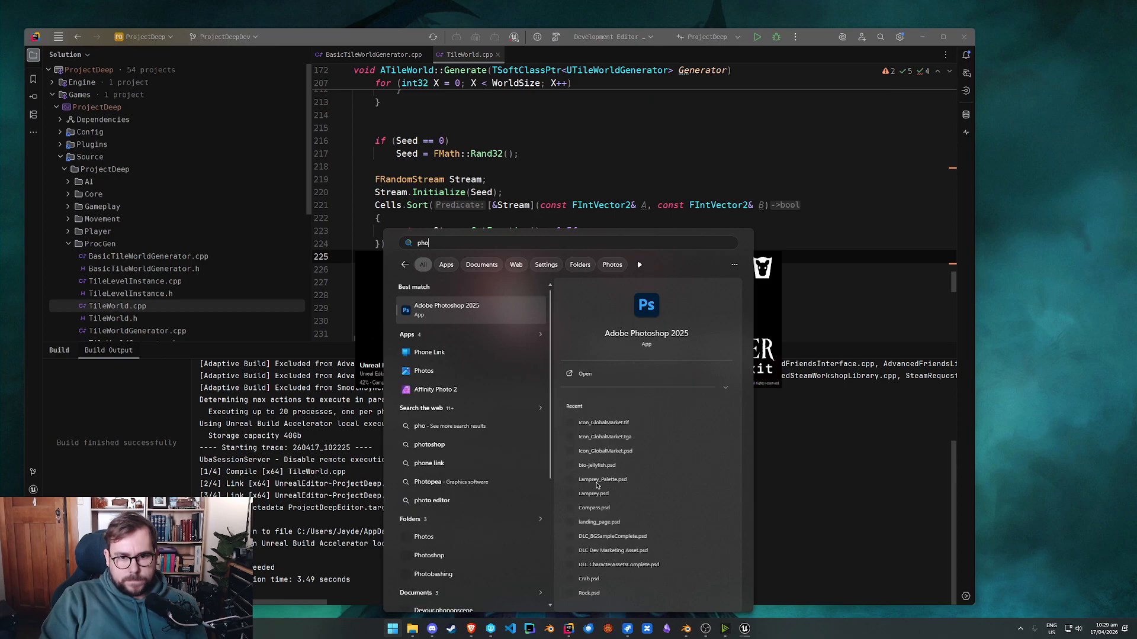
{"action": "key", "text": "Return"}
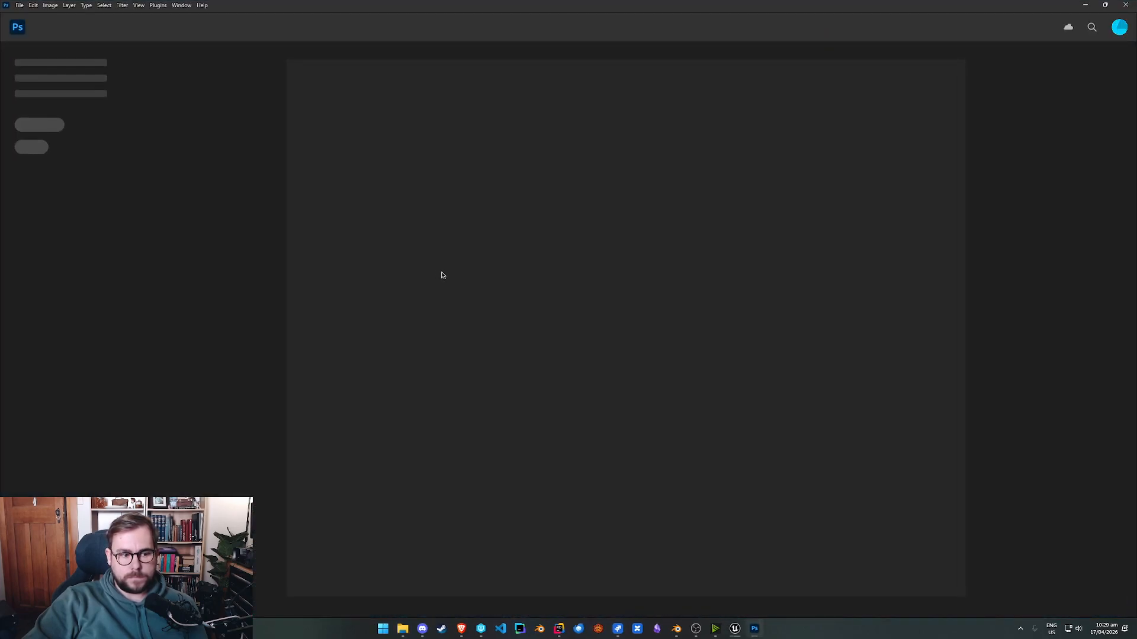
{"action": "left_click", "coordinate": [21, 7]}
{"action": "left_click", "coordinate": [20, 7]}
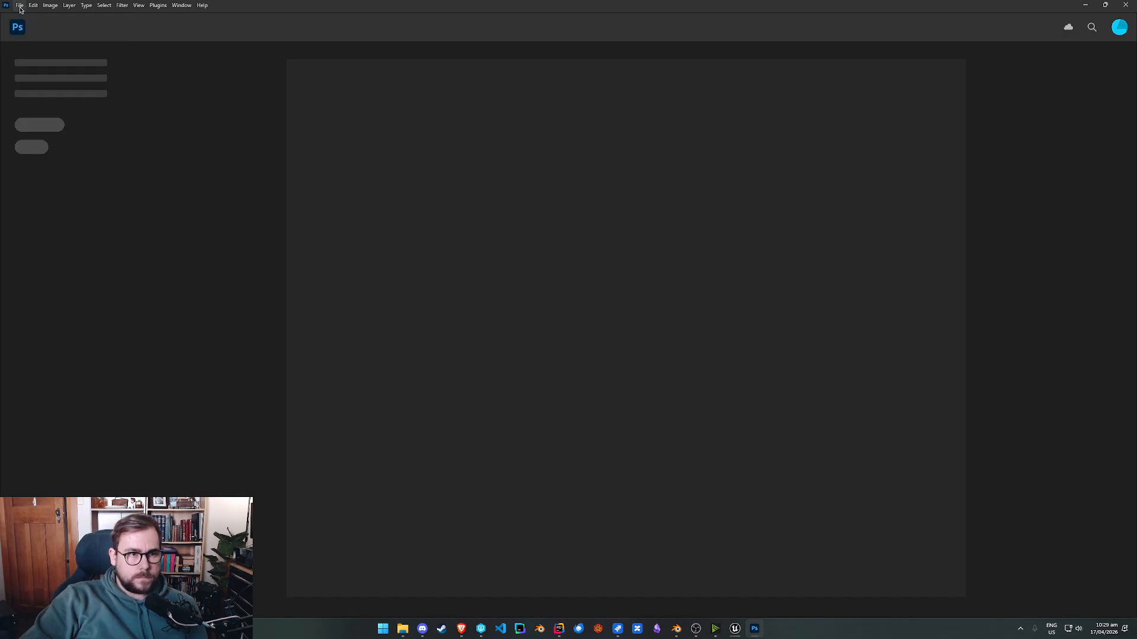
Step: Open the SandDesert1 albedo TIFF in Photoshop, place the height TIFF over it, and show the layer list
{"action": "left_click", "coordinate": [406, 629]}
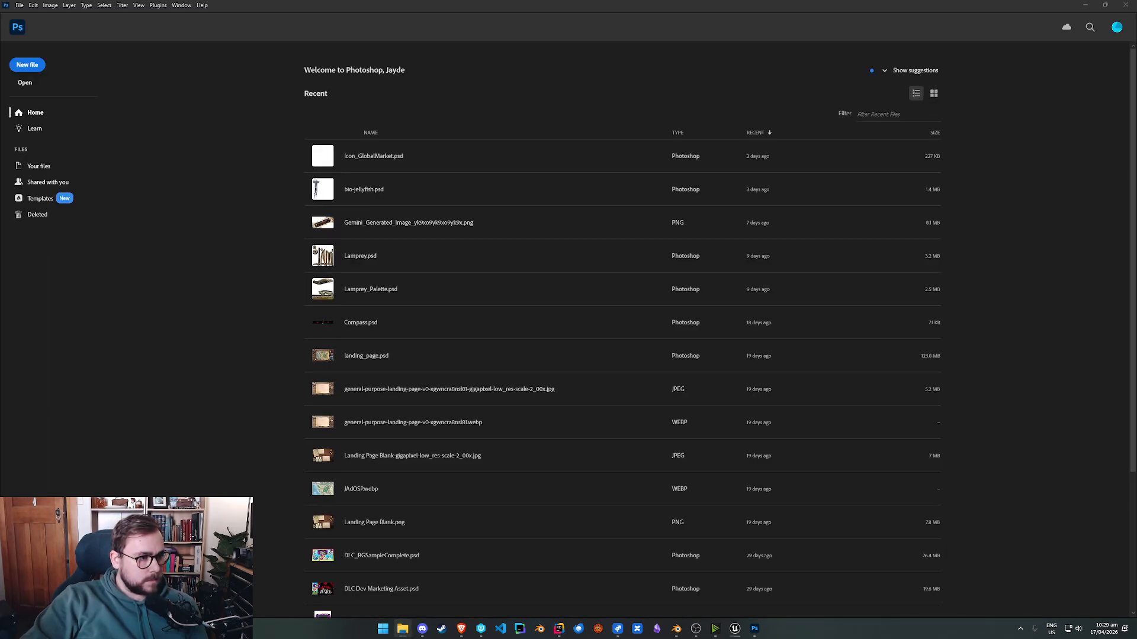
{"action": "left_click_drag", "start_coordinate": [312, 248], "coordinate": [281, 205]}
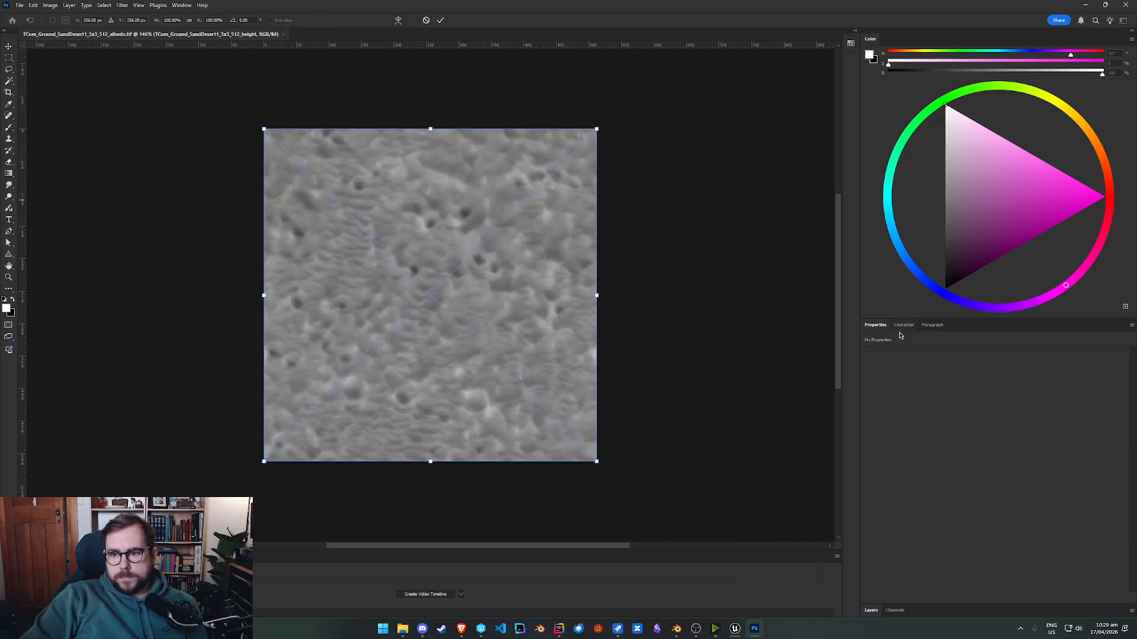
{"action": "left_click", "coordinate": [875, 611]}
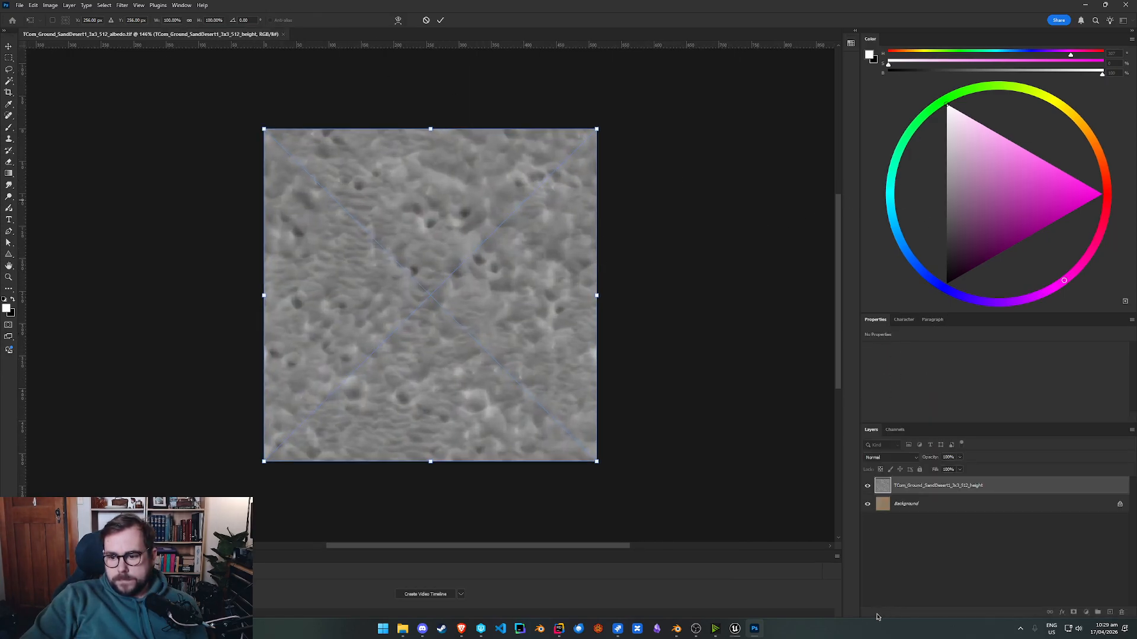
Step: Set the height layer's blend mode to Multiply, try a lower opacity, return it to 100%, and commit the placement
{"action": "left_click", "coordinate": [888, 459]}
{"action": "left_click", "coordinate": [882, 407]}
{"action": "left_click", "coordinate": [961, 457]}
{"action": "mouse_move", "coordinate": [960, 468]}
{"action": "left_mouse_down"}
{"action": "mouse_move", "coordinate": [907, 471]}
{"action": "mouse_move", "coordinate": [949, 468]}
{"action": "left_mouse_up"}
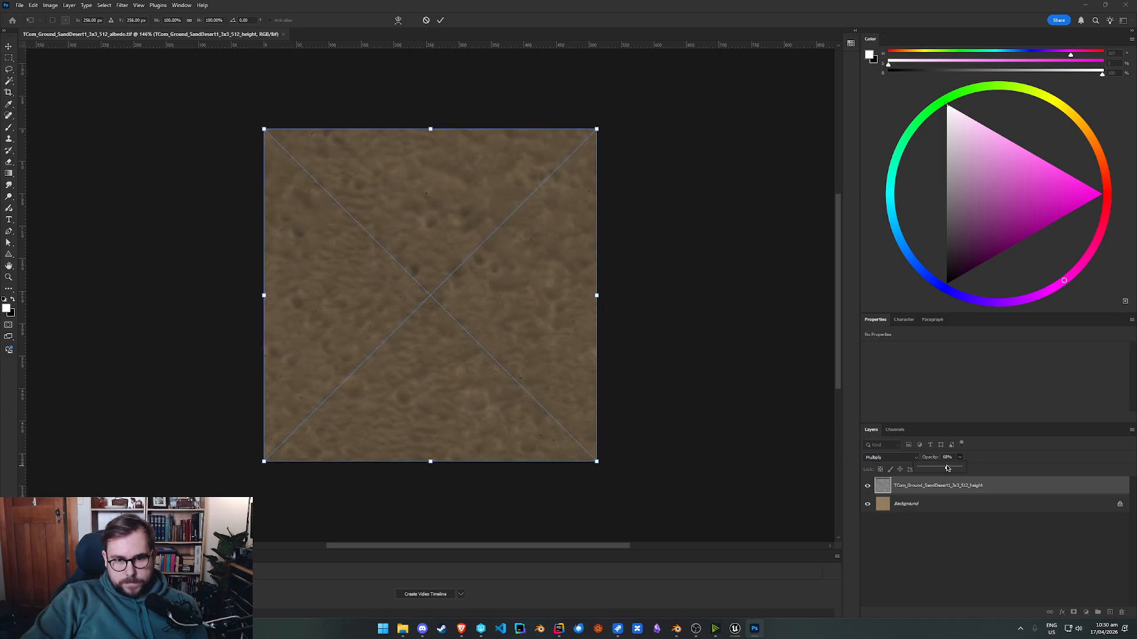
{"action": "mouse_move", "coordinate": [959, 468]}
{"action": "left_mouse_down"}
{"action": "mouse_move", "coordinate": [936, 469]}
{"action": "mouse_move", "coordinate": [981, 470]}
{"action": "left_mouse_up"}
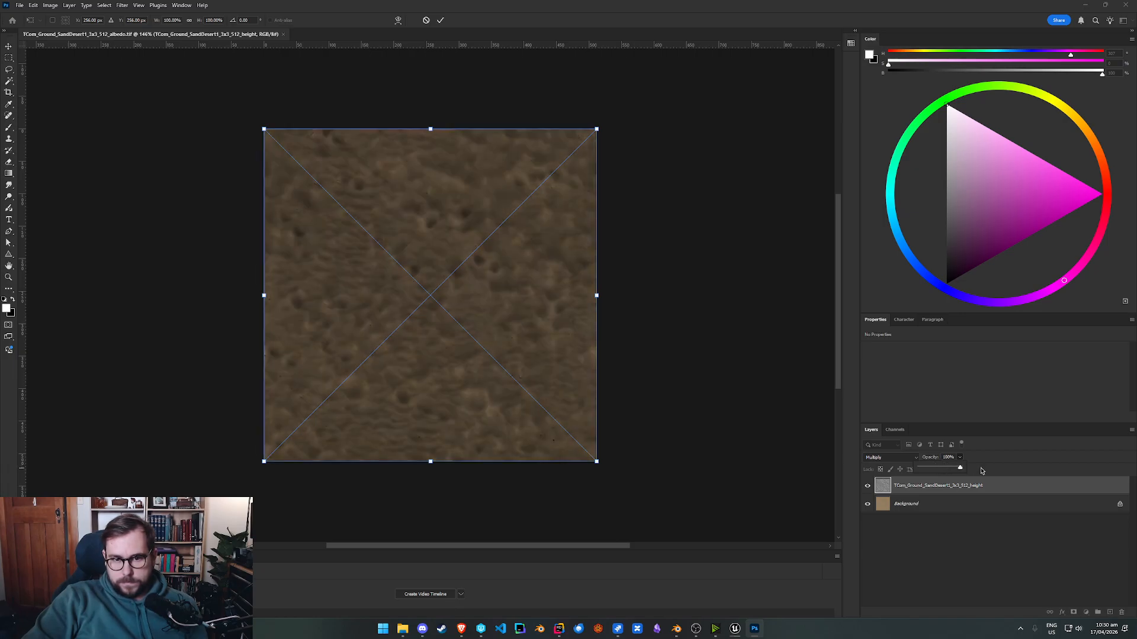
{"action": "key", "text": "Return"}
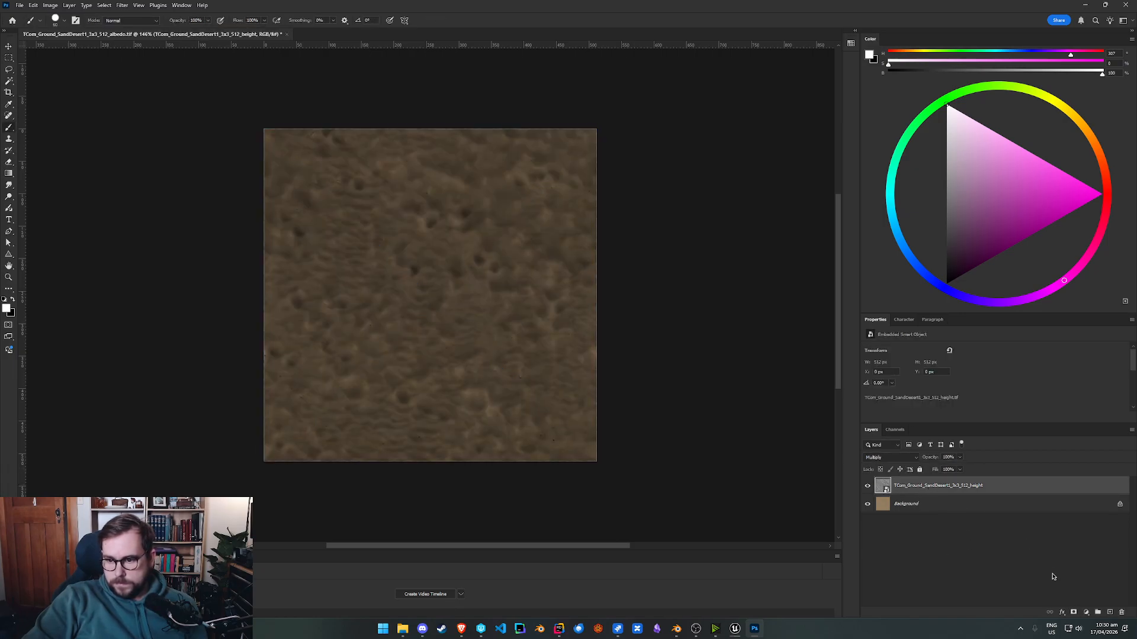
Step: Add a Curves adjustment layer clipped to the height layer and enlarge its curve graph
{"action": "left_click", "coordinate": [1062, 613]}
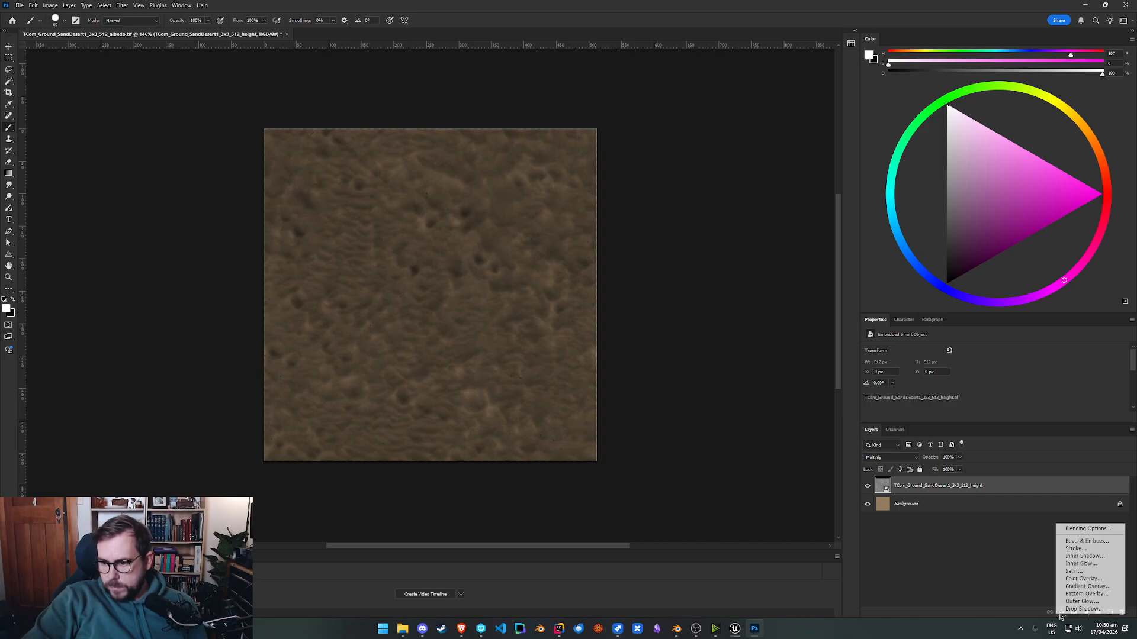
{"action": "left_click", "coordinate": [1085, 613]}
{"action": "left_click", "coordinate": [1085, 613]}
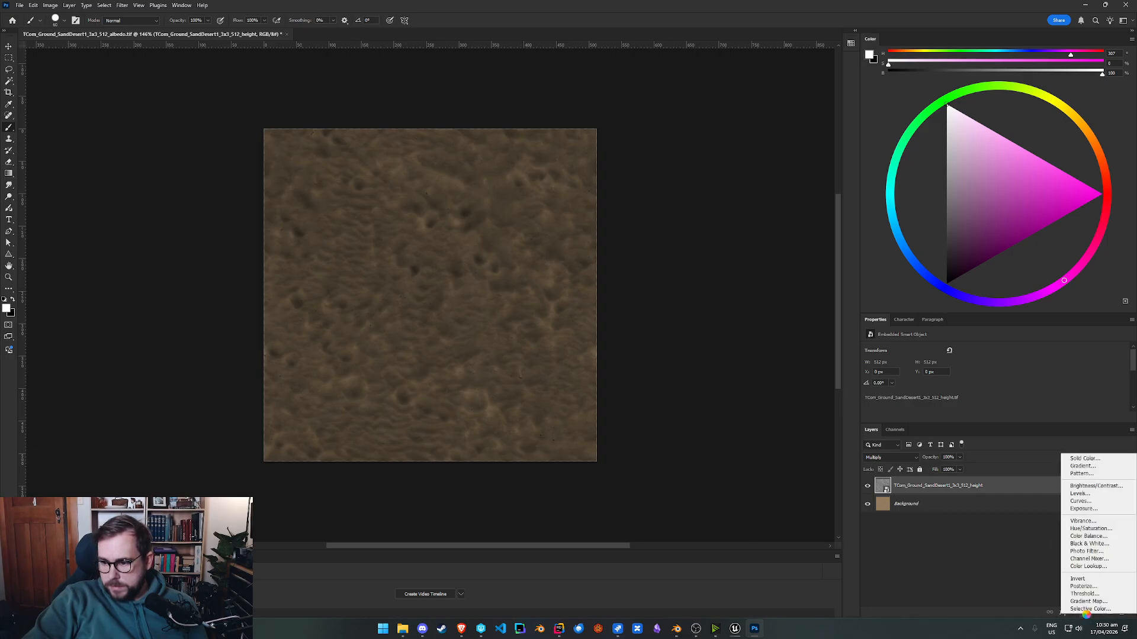
{"action": "left_click", "coordinate": [1092, 501]}
{"action": "left_click", "coordinate": [901, 493], "text": "alt"}
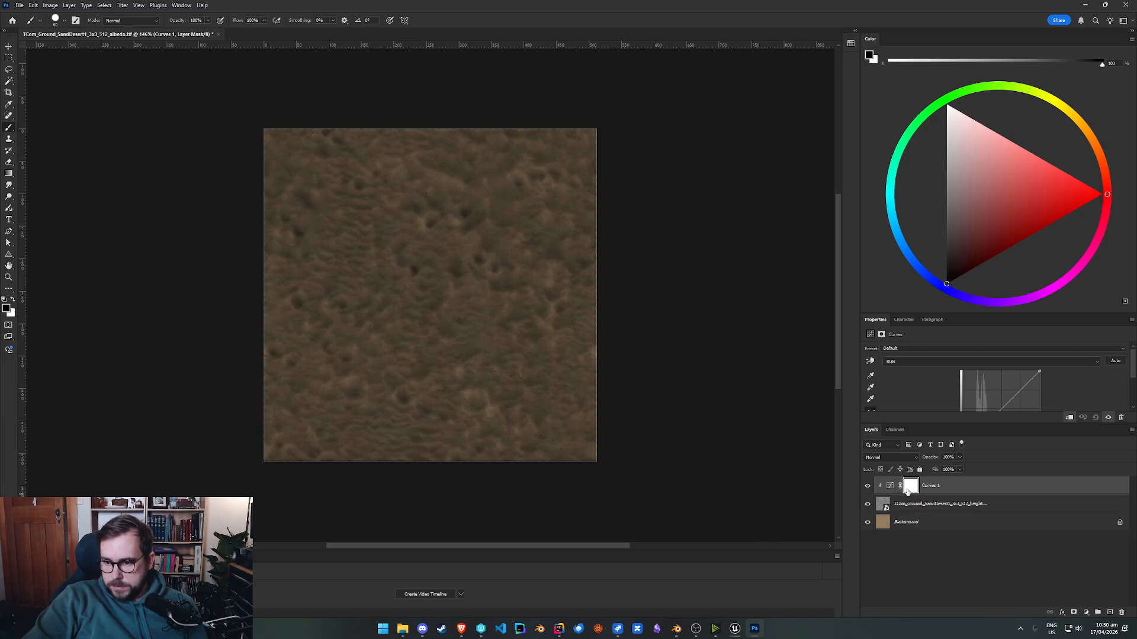
{"action": "left_click_drag", "start_coordinate": [982, 317], "coordinate": [985, 164]}
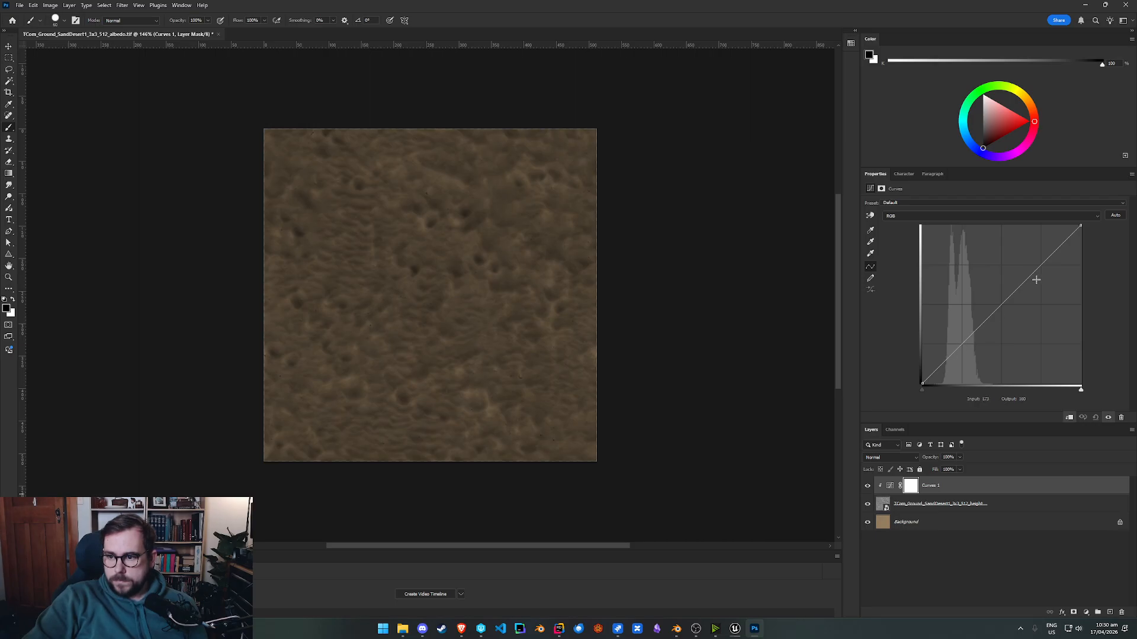
Step: Add three points to the curve and shape it into a steep S to strengthen the height layer's contrast
{"action": "left_click", "coordinate": [962, 343]}
{"action": "mouse_move", "coordinate": [982, 312]}
{"action": "left_mouse_down"}
{"action": "mouse_move", "coordinate": [985, 292]}
{"action": "mouse_move", "coordinate": [993, 307]}
{"action": "left_mouse_up"}
{"action": "mouse_move", "coordinate": [963, 343]}
{"action": "left_mouse_down"}
{"action": "mouse_move", "coordinate": [964, 363]}
{"action": "mouse_move", "coordinate": [968, 351]}
{"action": "left_mouse_up"}
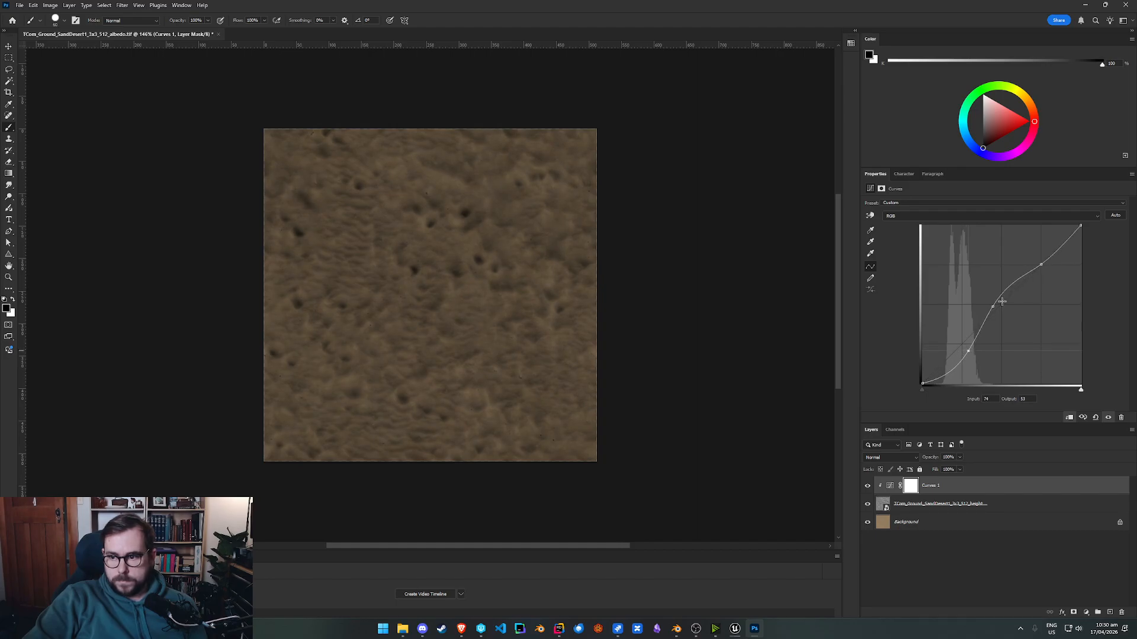
{"action": "left_click_drag", "start_coordinate": [1040, 270], "coordinate": [1034, 247]}
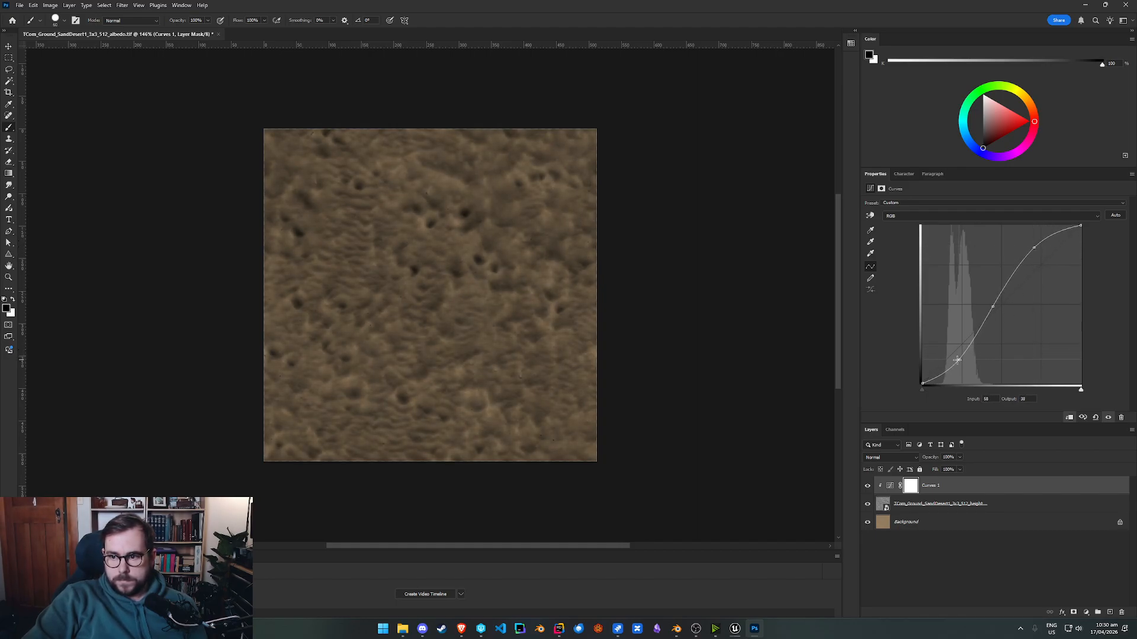
{"action": "left_click_drag", "start_coordinate": [991, 306], "coordinate": [979, 303]}
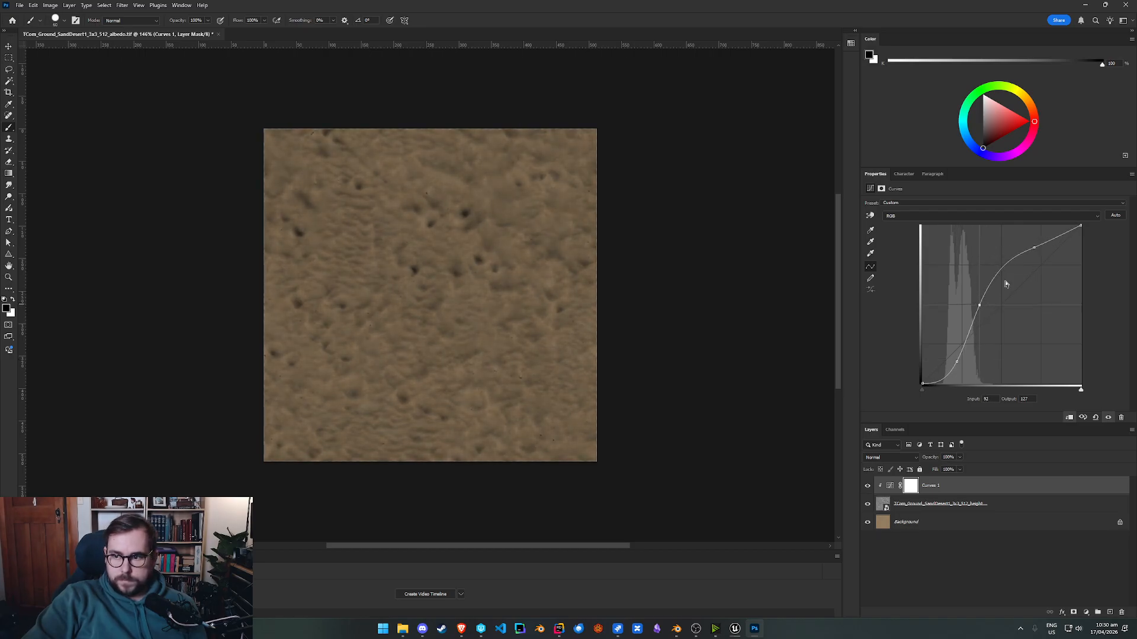
{"action": "left_click_drag", "start_coordinate": [1033, 248], "coordinate": [1031, 238]}
{"action": "scroll", "coordinate": [449, 339], "scroll_direction": "down", "scroll_amount": 8, "text": "alt"}
{"action": "scroll", "coordinate": [442, 358], "scroll_direction": "up", "scroll_amount": 9, "text": "alt"}
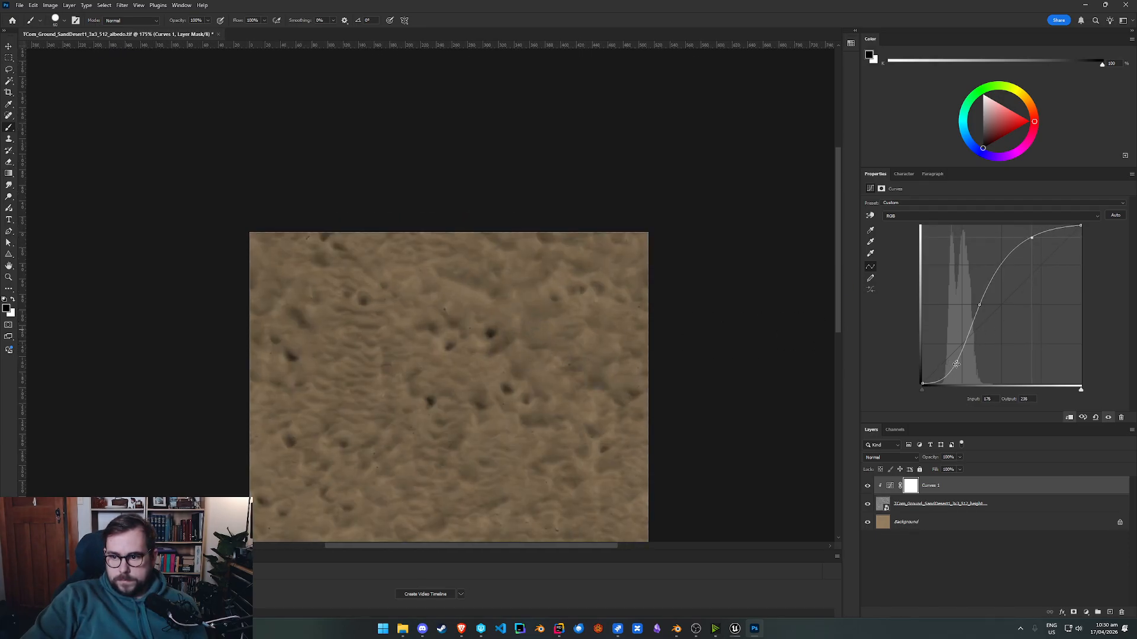
Step: Raise the curve's black point and reposition its shadow, midtone and highlight points to soften the dark areas
{"action": "mouse_move", "coordinate": [957, 358]}
{"action": "left_mouse_down"}
{"action": "mouse_move", "coordinate": [958, 348]}
{"action": "mouse_move", "coordinate": [944, 367]}
{"action": "mouse_move", "coordinate": [966, 351]}
{"action": "mouse_move", "coordinate": [940, 373]}
{"action": "mouse_move", "coordinate": [942, 354]}
{"action": "mouse_move", "coordinate": [948, 376]}
{"action": "left_mouse_up"}
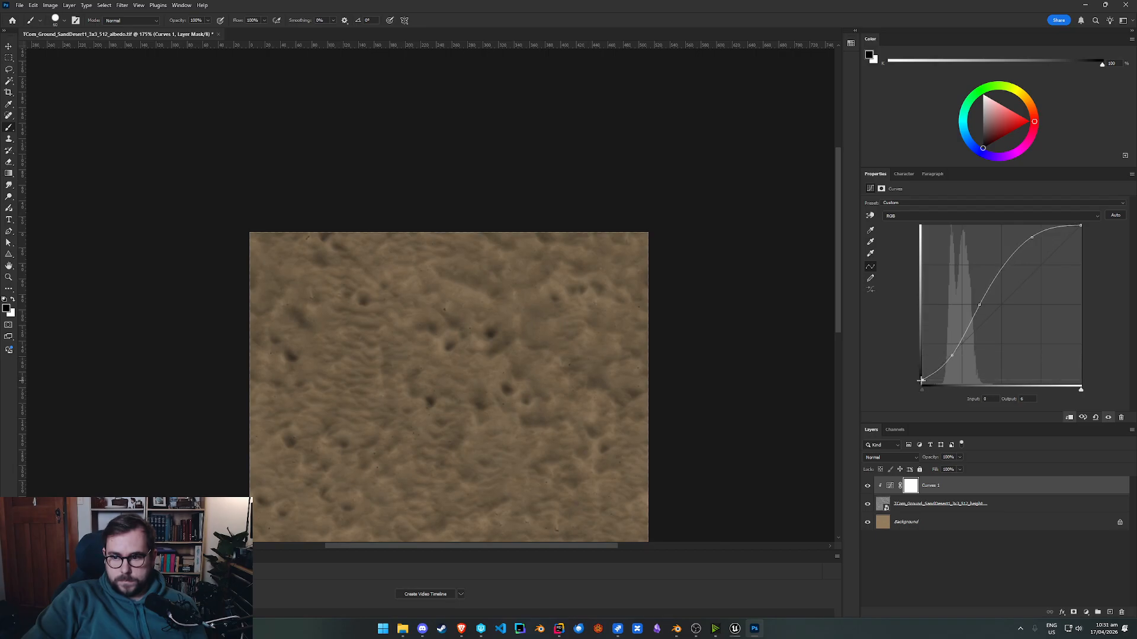
{"action": "left_click_drag", "start_coordinate": [952, 352], "coordinate": [965, 353]}
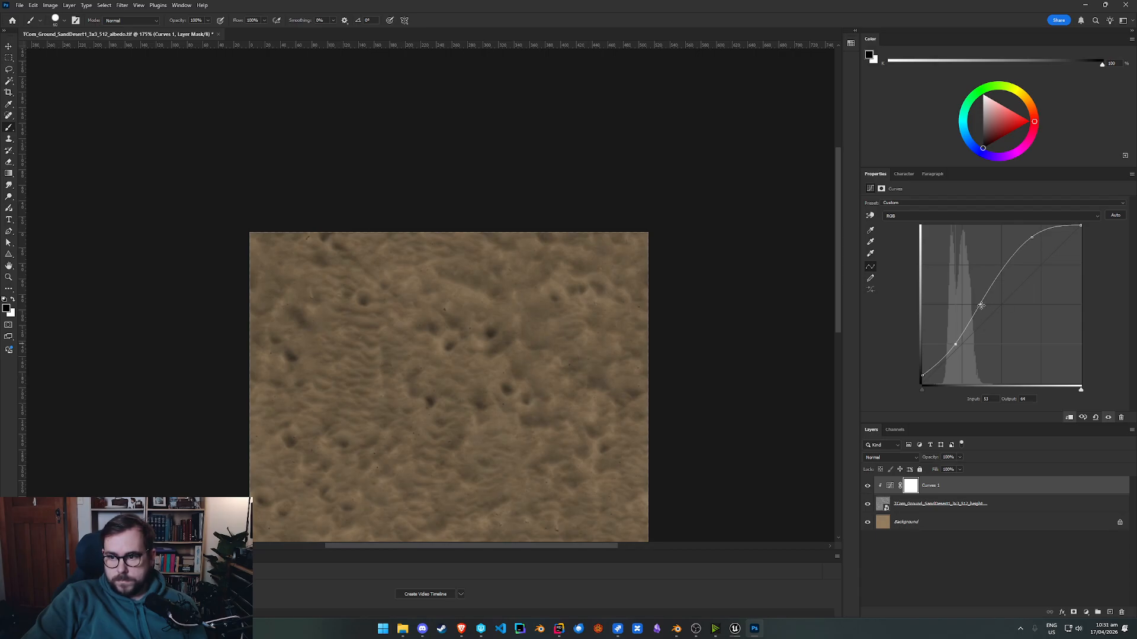
{"action": "left_click_drag", "start_coordinate": [979, 304], "coordinate": [992, 283]}
{"action": "left_click_drag", "start_coordinate": [1030, 237], "coordinate": [1043, 242]}
{"action": "mouse_move", "coordinate": [960, 341]}
{"action": "left_mouse_down"}
{"action": "mouse_move", "coordinate": [959, 354]}
{"action": "mouse_move", "coordinate": [967, 341]}
{"action": "left_mouse_up"}
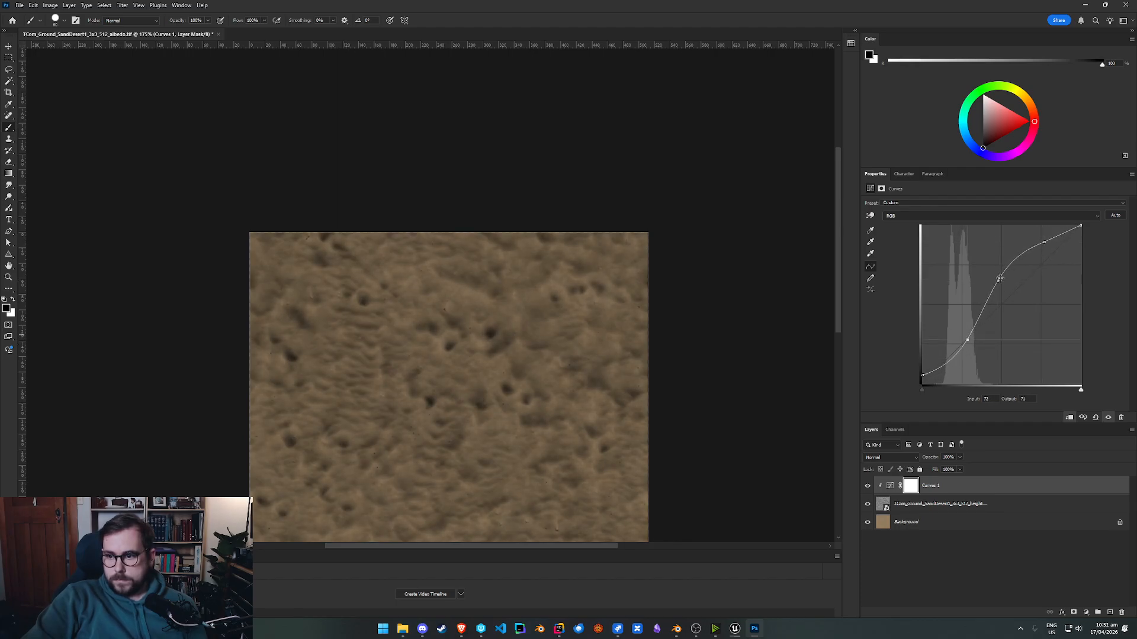
Step: Reduce the curve to two inner points, with shadows at input 67, output 102 and highlights at input 158, output 203
{"action": "left_click_drag", "start_coordinate": [997, 281], "coordinate": [965, 347]}
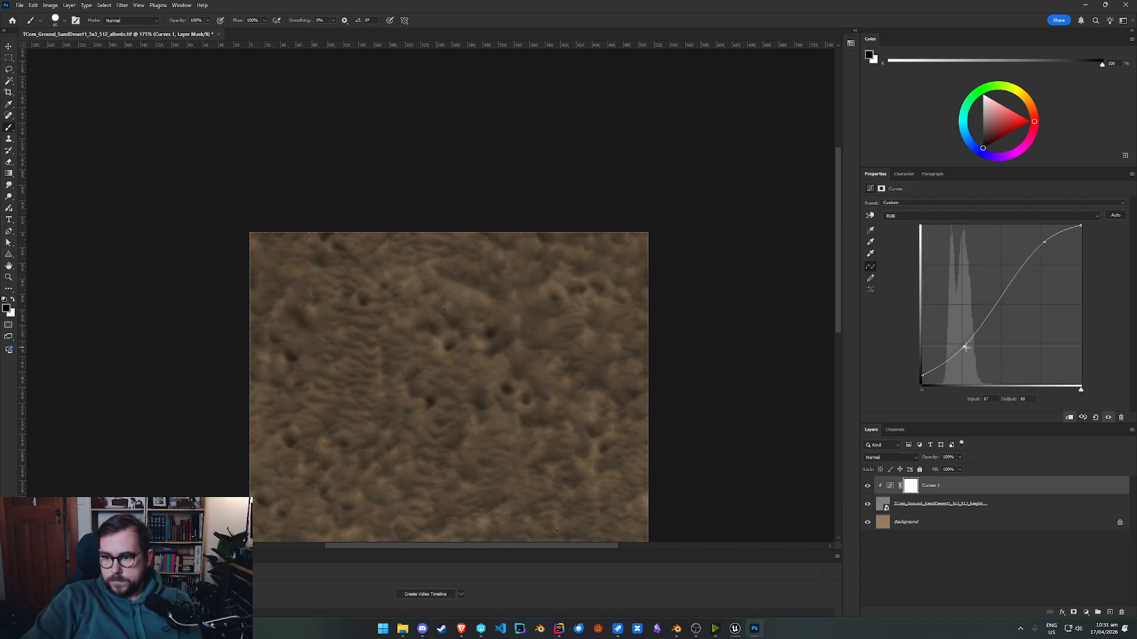
{"action": "mouse_move", "coordinate": [1041, 241]}
{"action": "left_mouse_down"}
{"action": "mouse_move", "coordinate": [1039, 261]}
{"action": "mouse_move", "coordinate": [1021, 258]}
{"action": "left_mouse_up"}
{"action": "scroll", "coordinate": [674, 354], "scroll_direction": "down", "scroll_amount": 5, "text": "alt"}
{"action": "scroll", "coordinate": [608, 420], "scroll_direction": "up", "scroll_amount": 5, "text": "alt"}
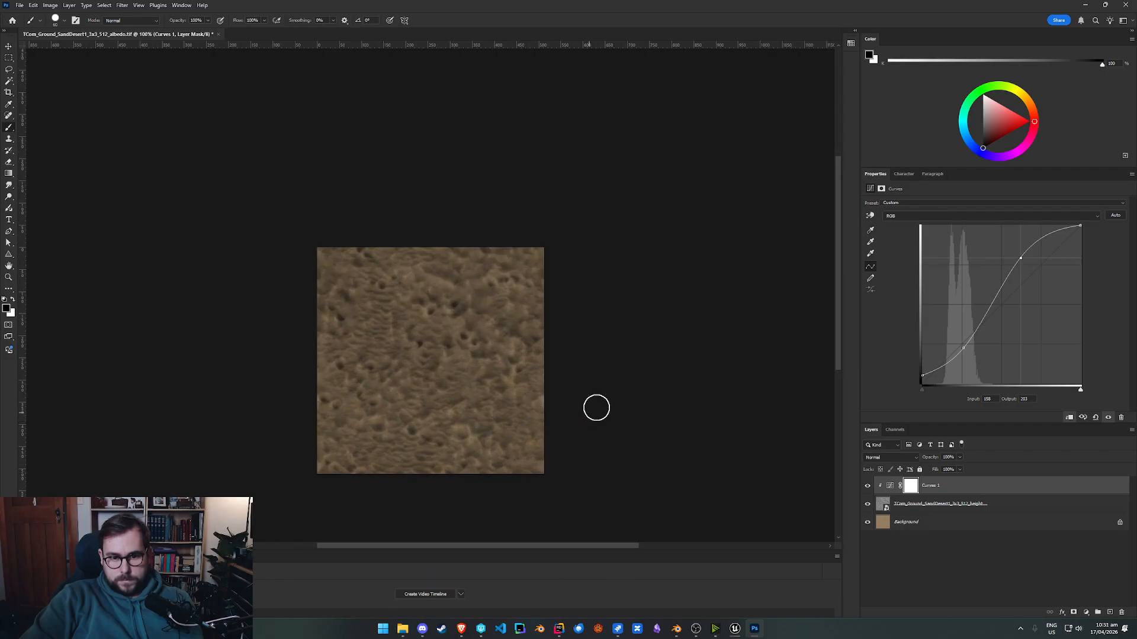
{"action": "left_click_drag", "start_coordinate": [963, 346], "coordinate": [965, 319]}
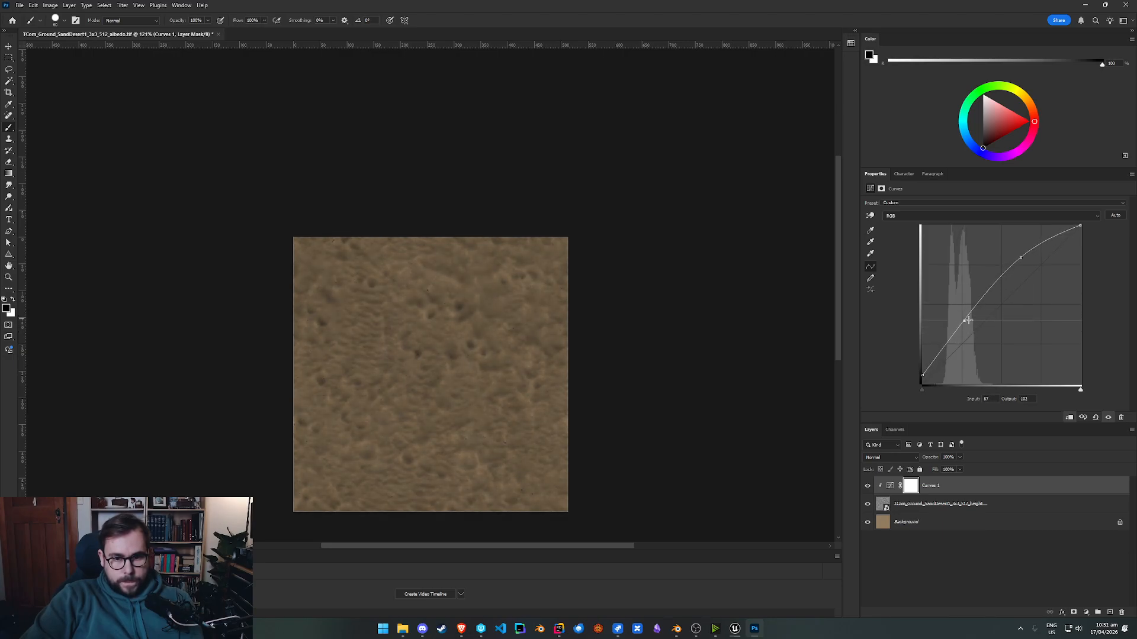
Step: Compare the texture with and without the Curves adjustment and the height layer by toggling their visibility
{"action": "left_click", "coordinate": [964, 554]}
{"action": "left_click", "coordinate": [867, 486]}
{"action": "left_click", "coordinate": [867, 486]}
{"action": "left_click", "coordinate": [867, 505]}
{"action": "left_click", "coordinate": [867, 505]}
{"action": "left_click", "coordinate": [867, 505]}
{"action": "left_click", "coordinate": [866, 505]}
Step: Try a lower opacity on the Curves layer, return it to 100%, and reduce the height layer's opacity slightly
{"action": "left_click", "coordinate": [964, 486]}
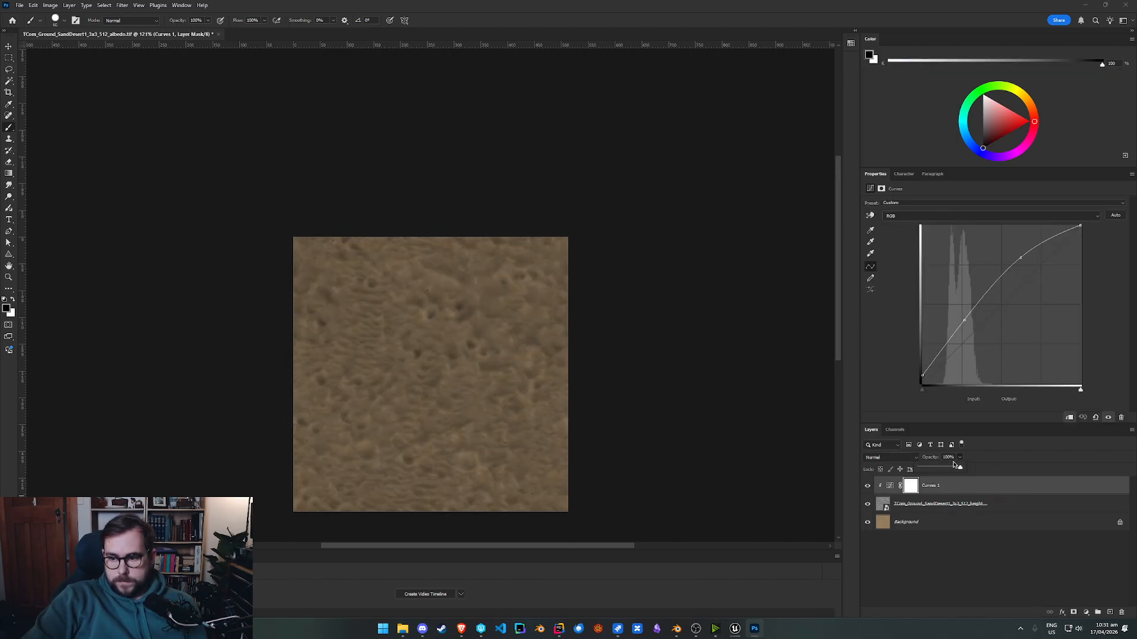
{"action": "mouse_move", "coordinate": [940, 469]}
{"action": "left_mouse_down"}
{"action": "mouse_move", "coordinate": [928, 469]}
{"action": "mouse_move", "coordinate": [990, 469]}
{"action": "mouse_move", "coordinate": [935, 469]}
{"action": "mouse_move", "coordinate": [950, 468]}
{"action": "left_mouse_up"}
{"action": "left_click", "coordinate": [994, 507]}
{"action": "left_click", "coordinate": [959, 457]}
{"action": "left_click", "coordinate": [947, 486]}
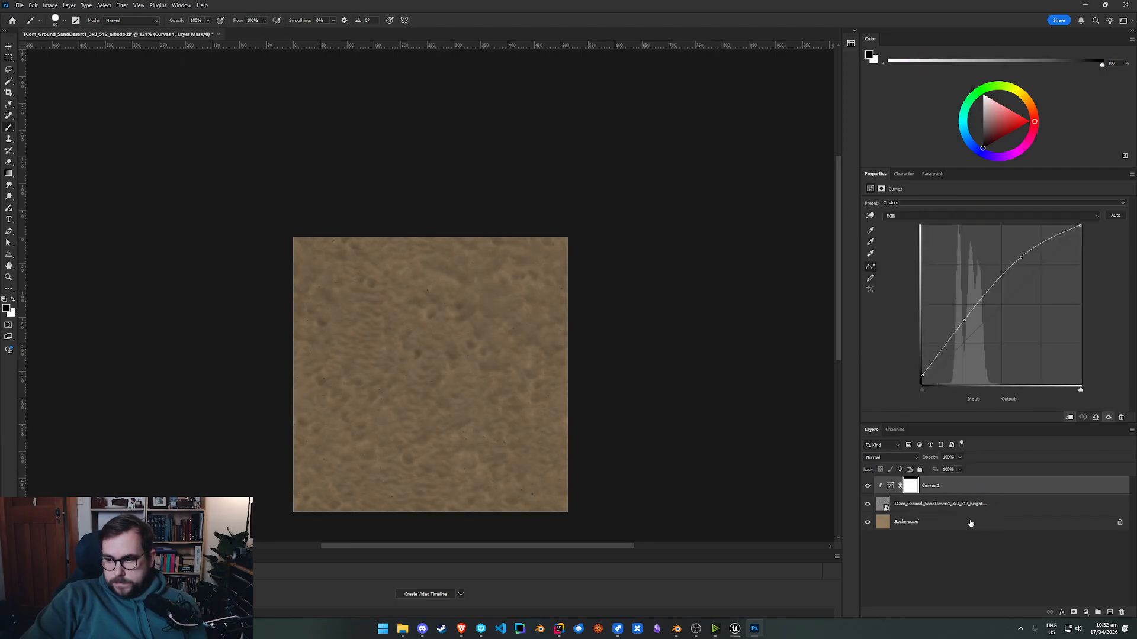
Step: Convert the background to a normal layer and merge it with the height and Curves layers
{"action": "double_click", "coordinate": [1025, 524]}
{"action": "left_click", "coordinate": [664, 306]}
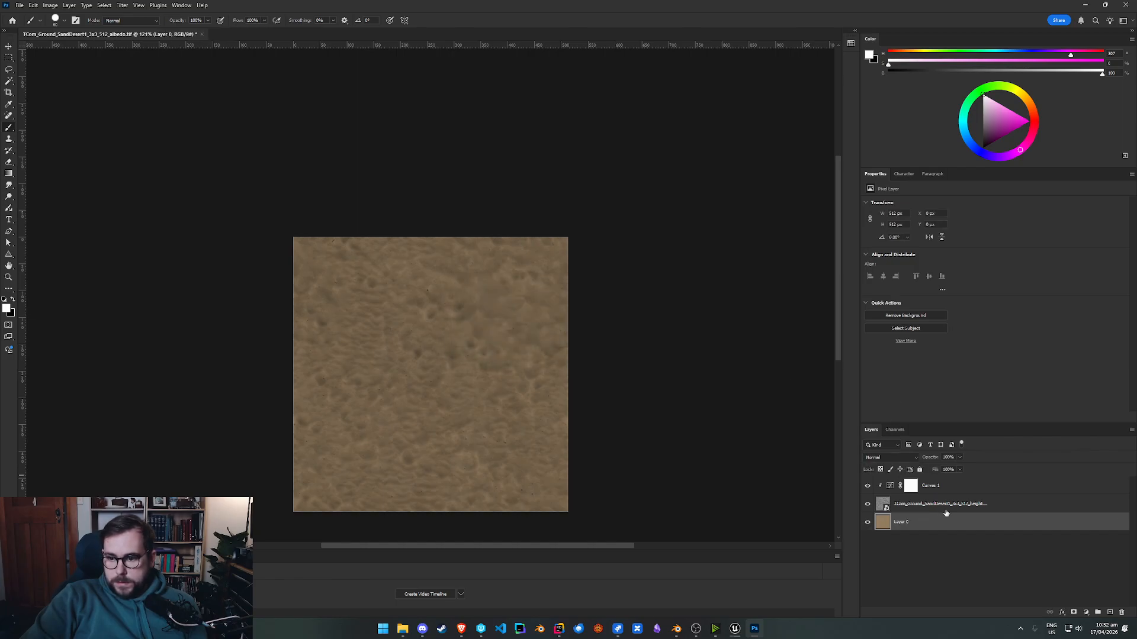
{"action": "left_click", "coordinate": [1000, 484], "text": "shift"}
{"action": "right_click", "coordinate": [1000, 485]}
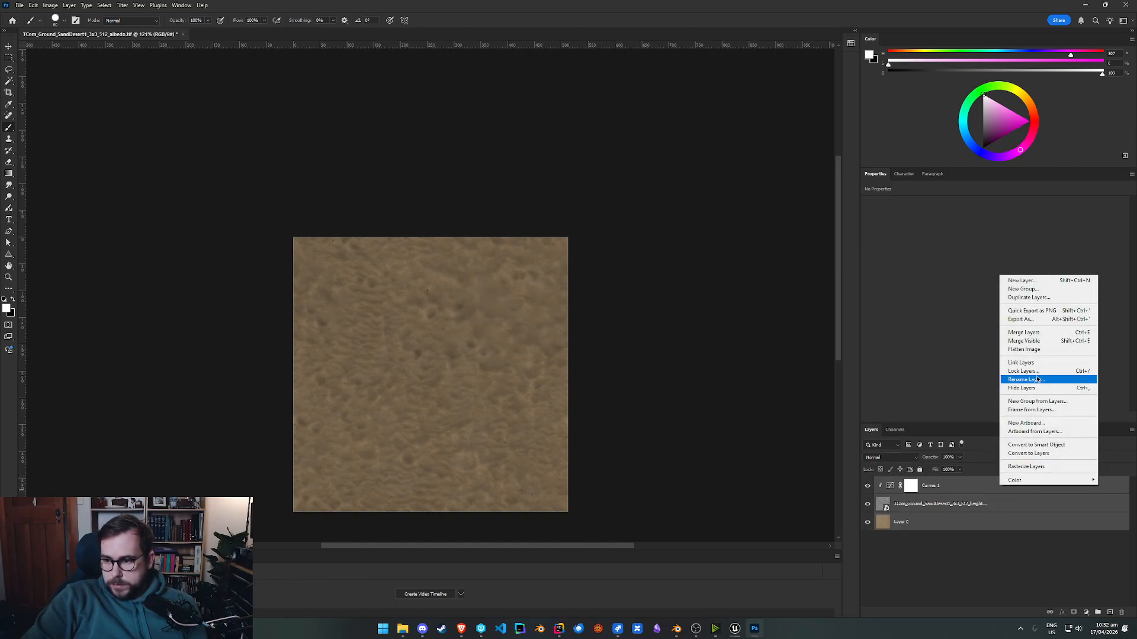
{"action": "left_click", "coordinate": [1037, 334]}
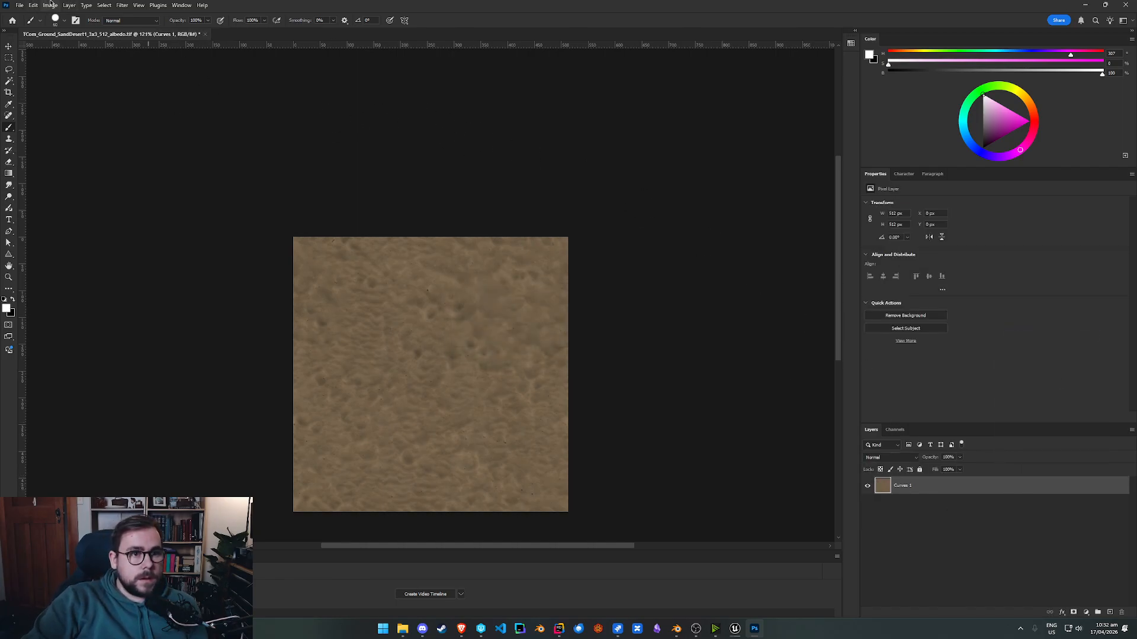
{"action": "left_click", "coordinate": [19, 5]}
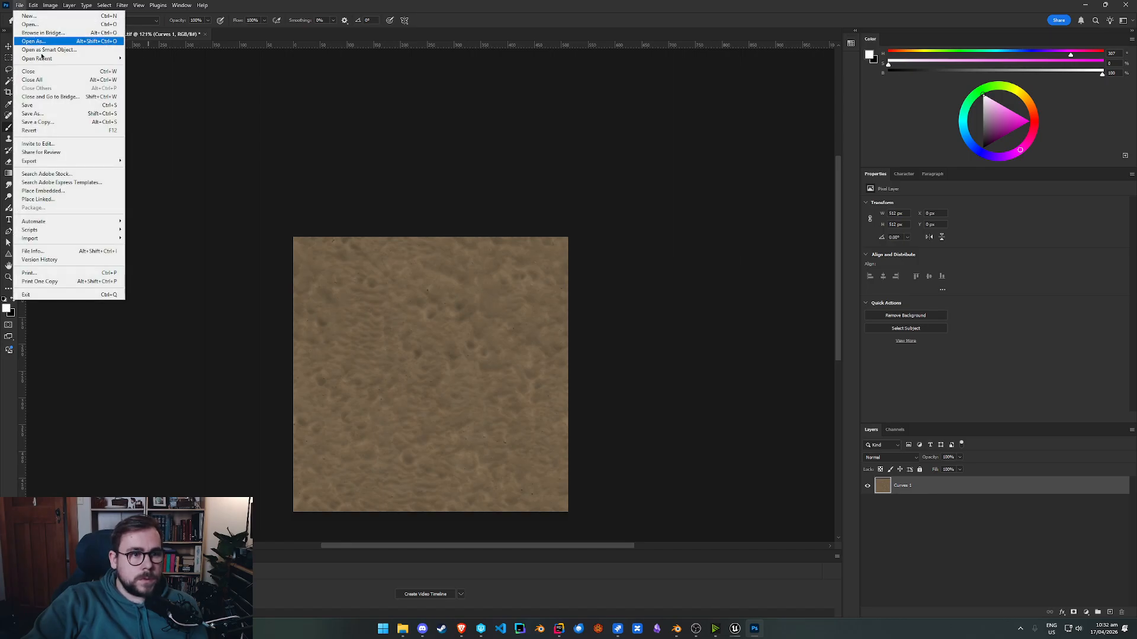
{"action": "mouse_move", "coordinate": [73, 161]}
{"action": "left_click", "coordinate": [27, 105]}
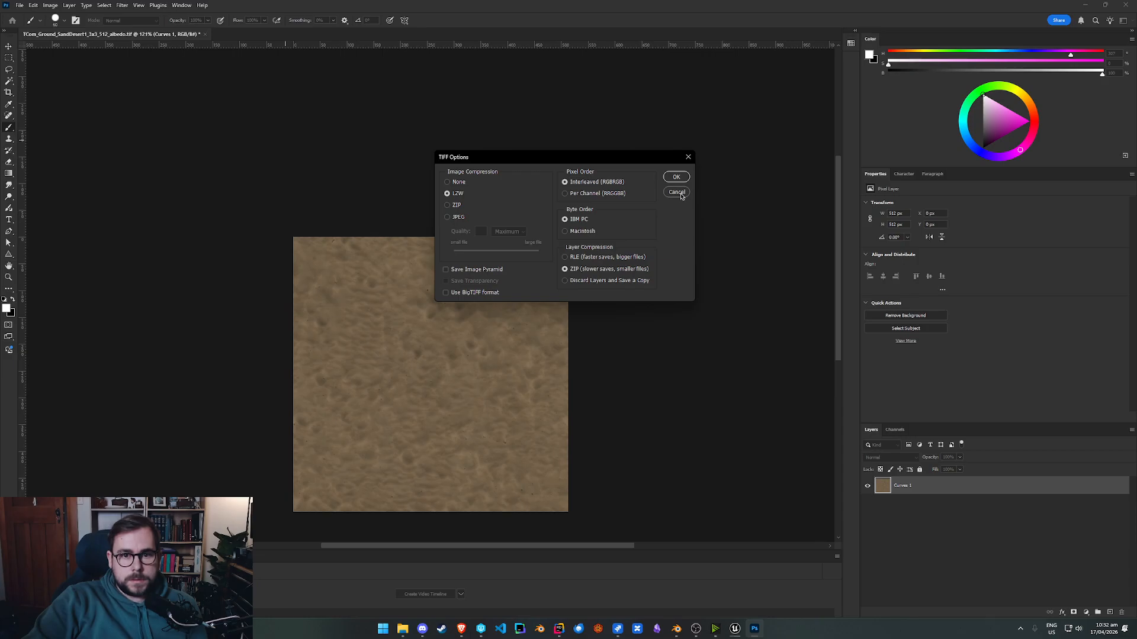
{"action": "left_click", "coordinate": [677, 193]}
{"action": "left_click", "coordinate": [20, 6]}
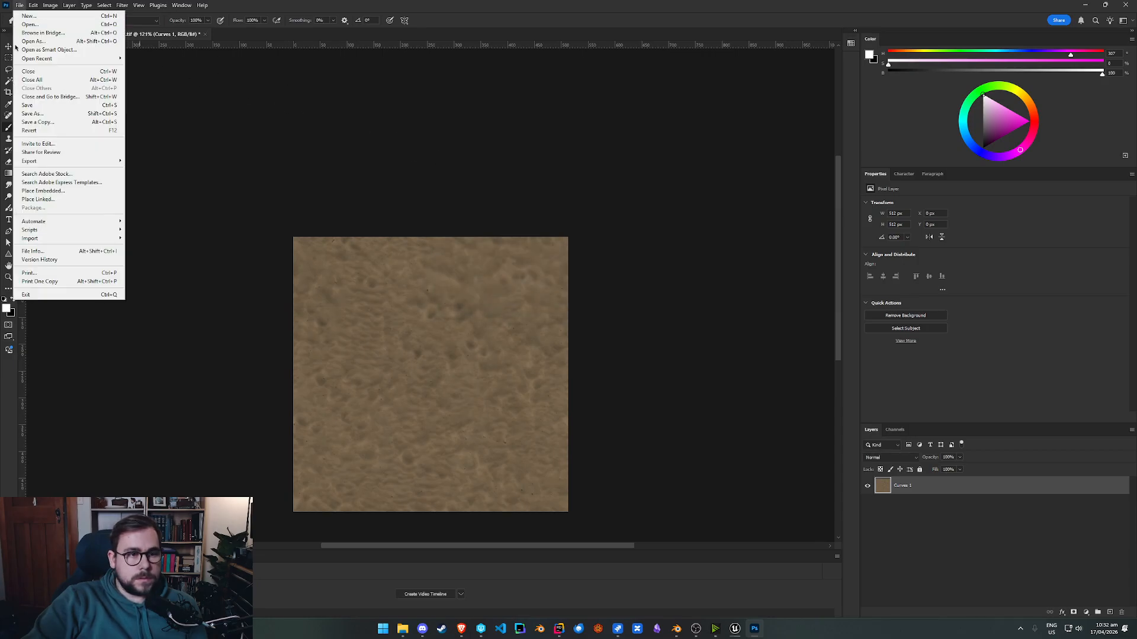
{"action": "left_click", "coordinate": [59, 112]}
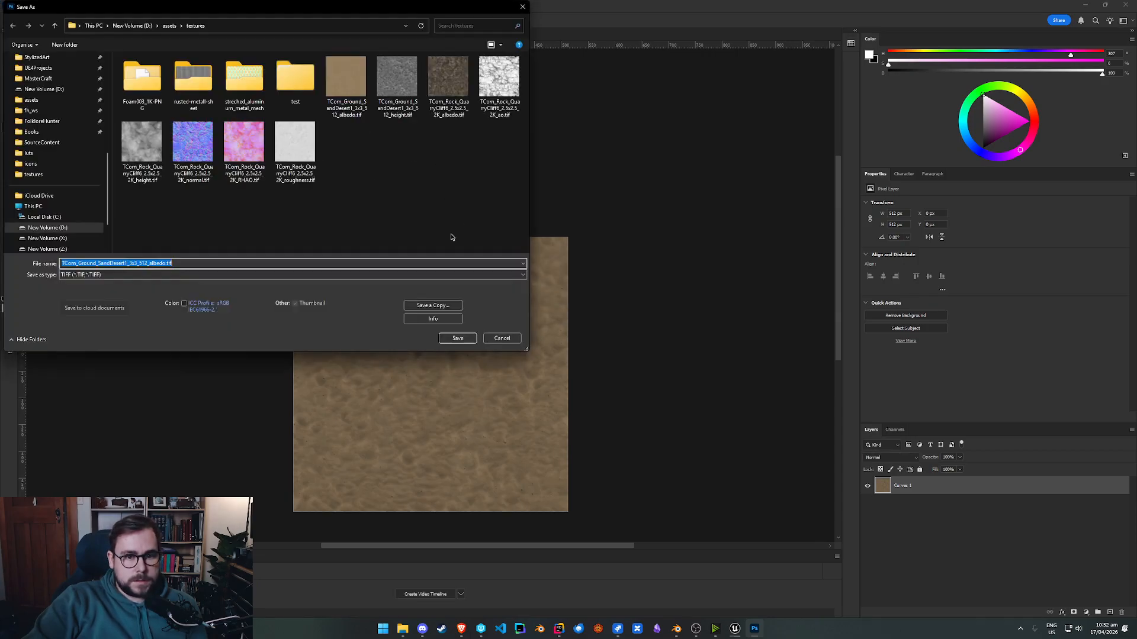
{"action": "left_click", "coordinate": [512, 338]}
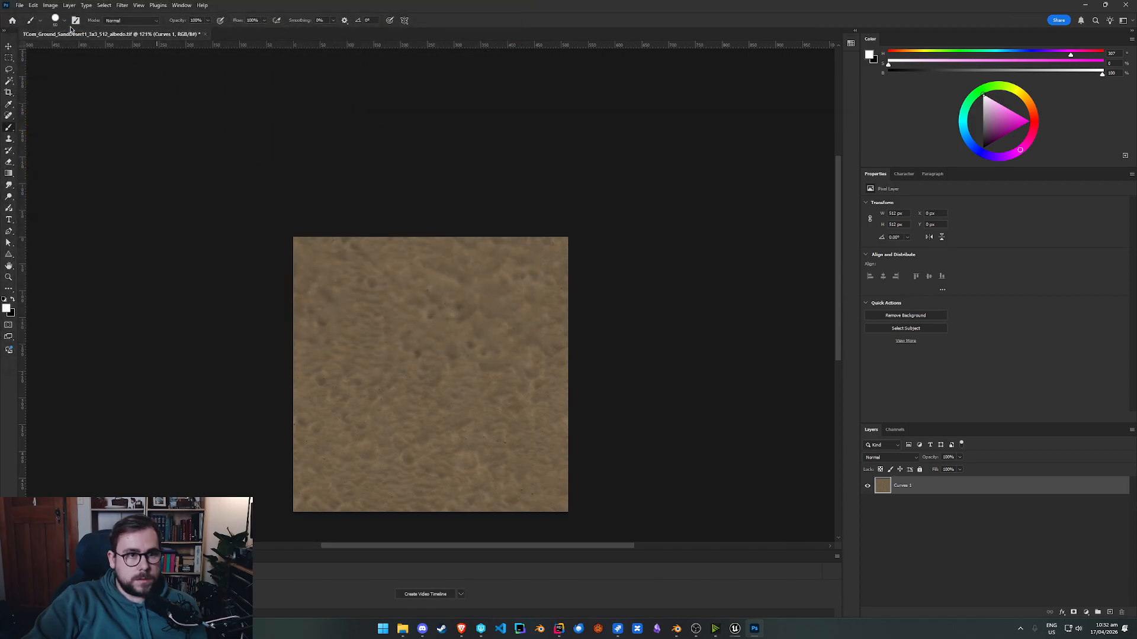
Step: Open the Image Size settings for the merged texture, keeping the width in pixels
{"action": "left_click", "coordinate": [50, 6]}
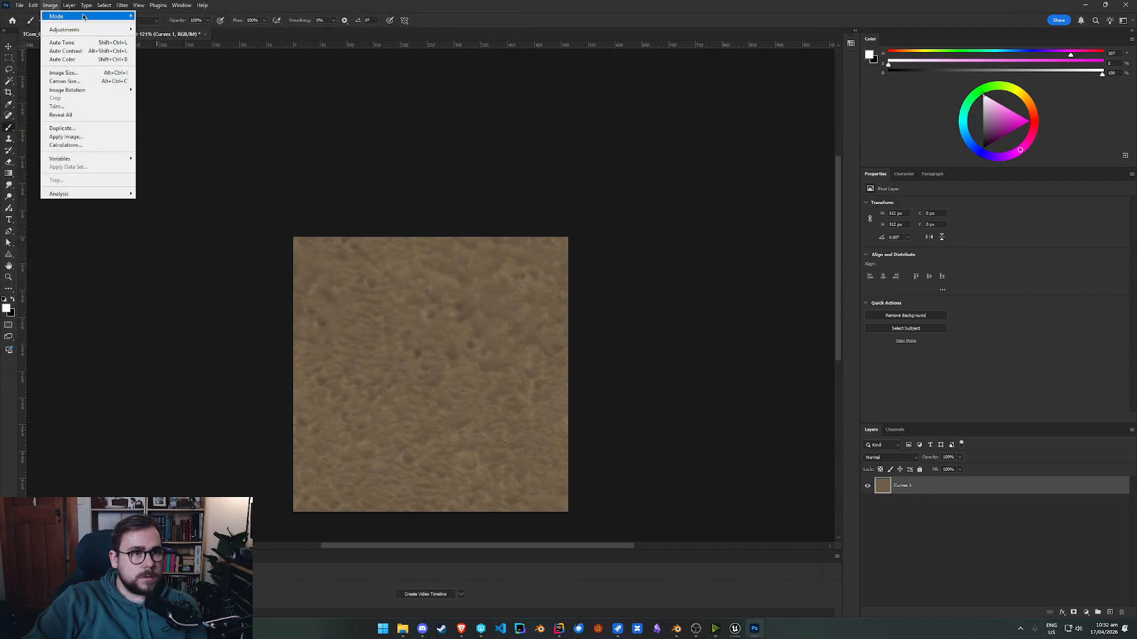
{"action": "mouse_move", "coordinate": [84, 16]}
{"action": "left_click", "coordinate": [63, 72]}
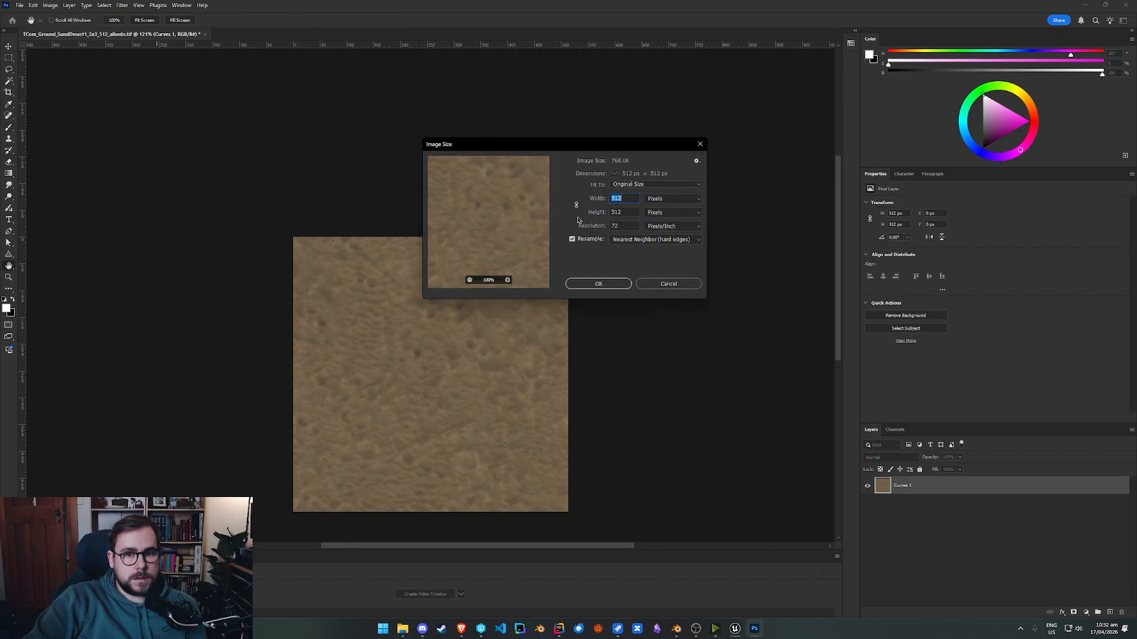
{"action": "left_click", "coordinate": [671, 202]}
{"action": "left_click", "coordinate": [654, 204]}
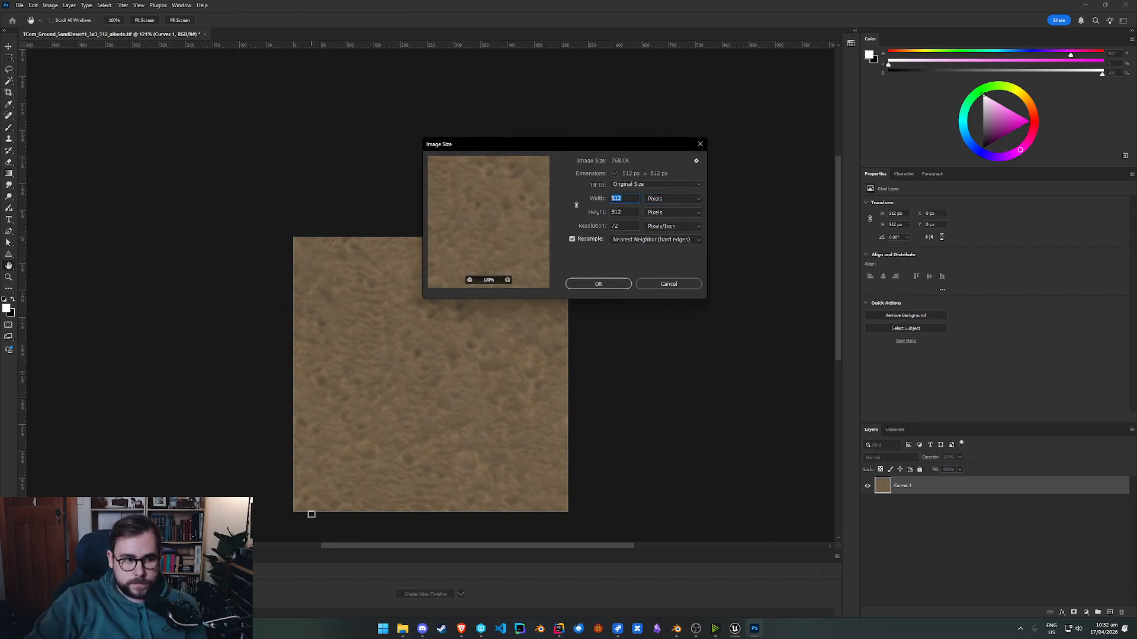
Step: In File Explorer, check the dimensions of ground.png in the SourceContent textures folder and return to Photoshop
{"action": "left_click", "coordinate": [736, 635]}
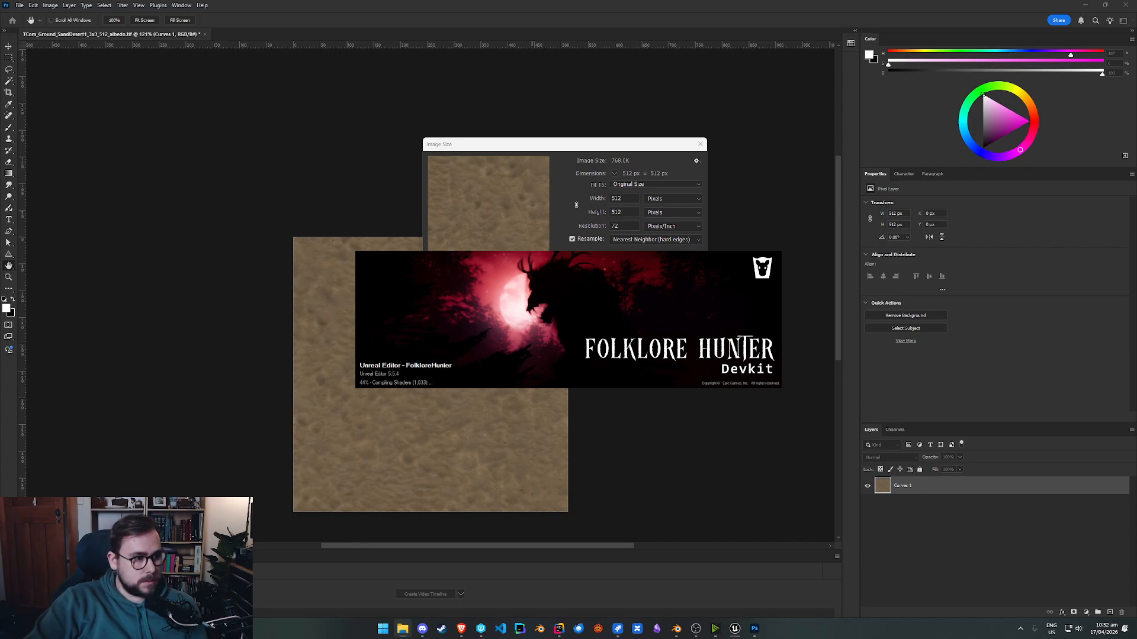
{"action": "left_click", "coordinate": [403, 628]}
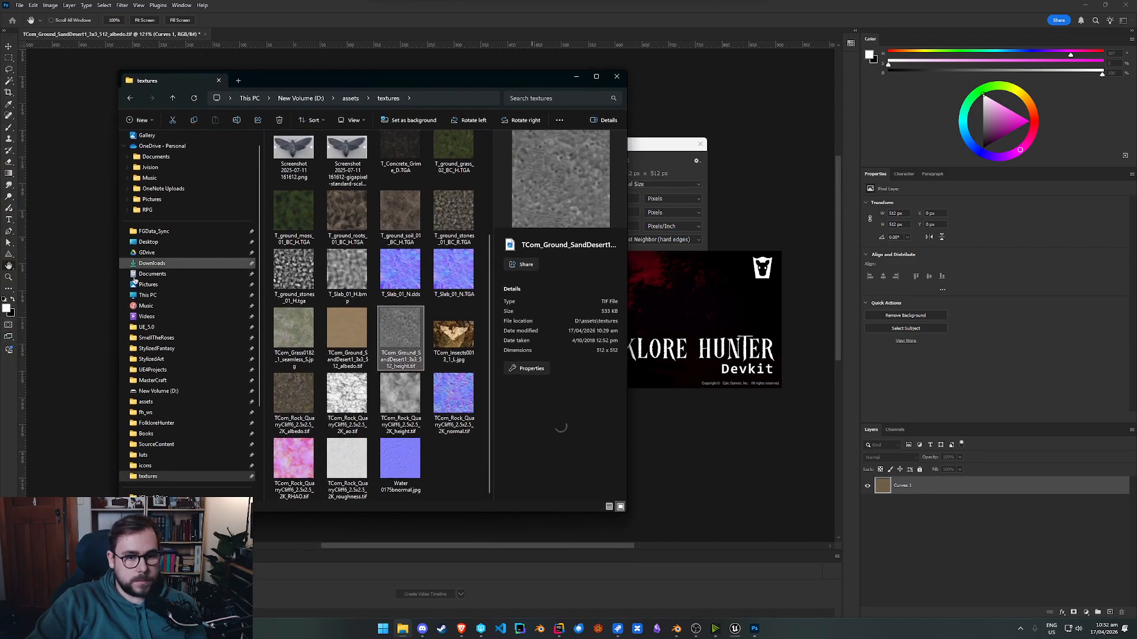
{"action": "left_click", "coordinate": [170, 444]}
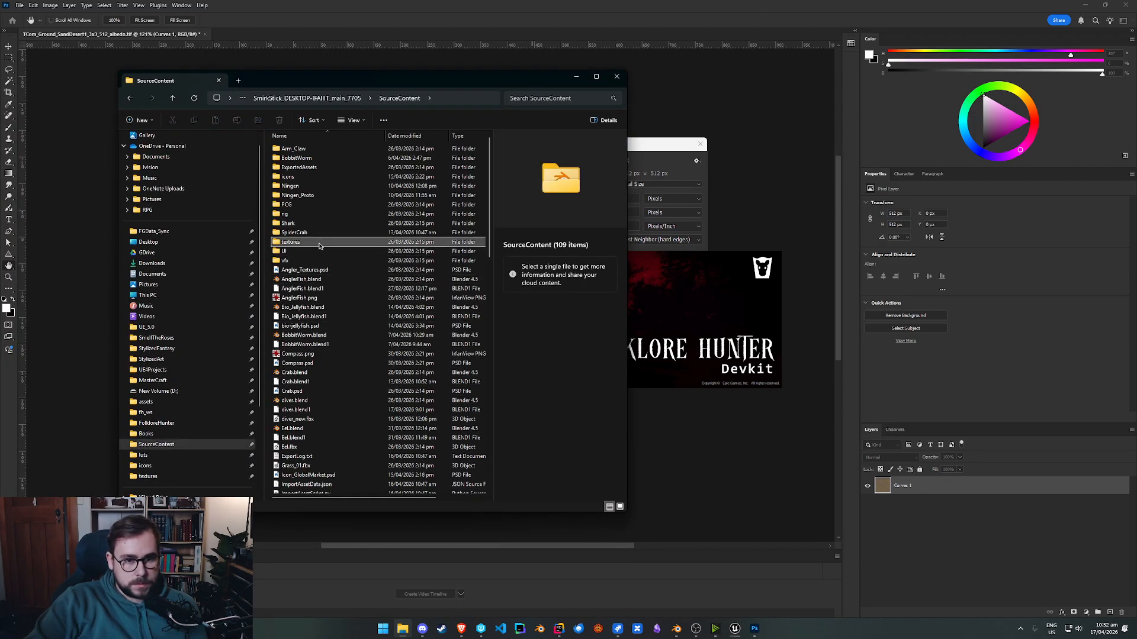
{"action": "double_click", "coordinate": [291, 242]}
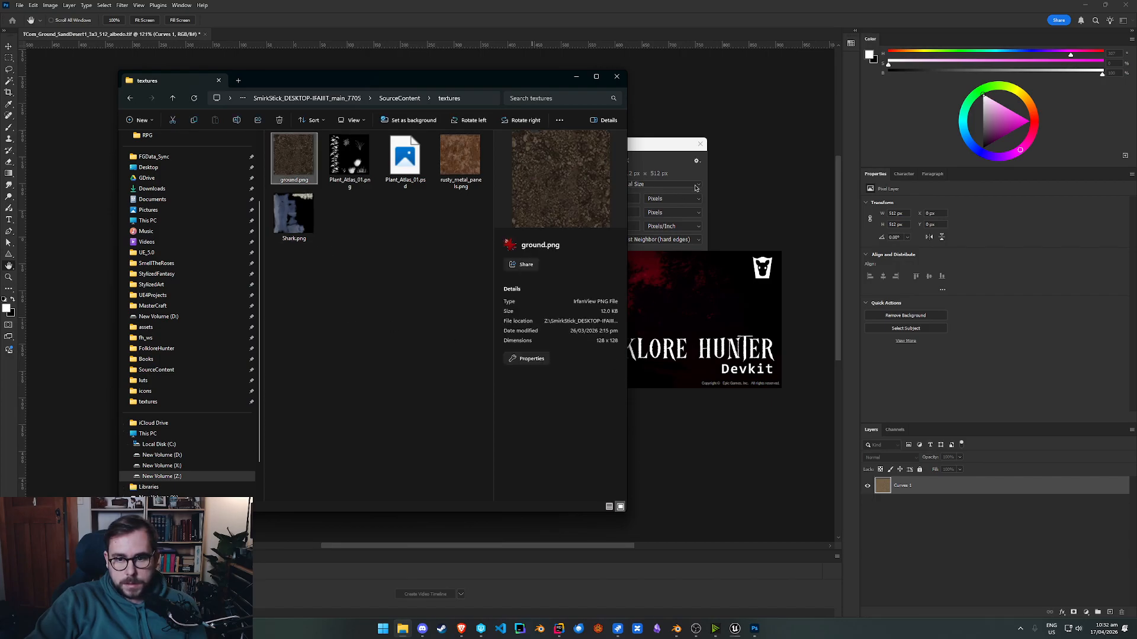
{"action": "left_click", "coordinate": [691, 190]}
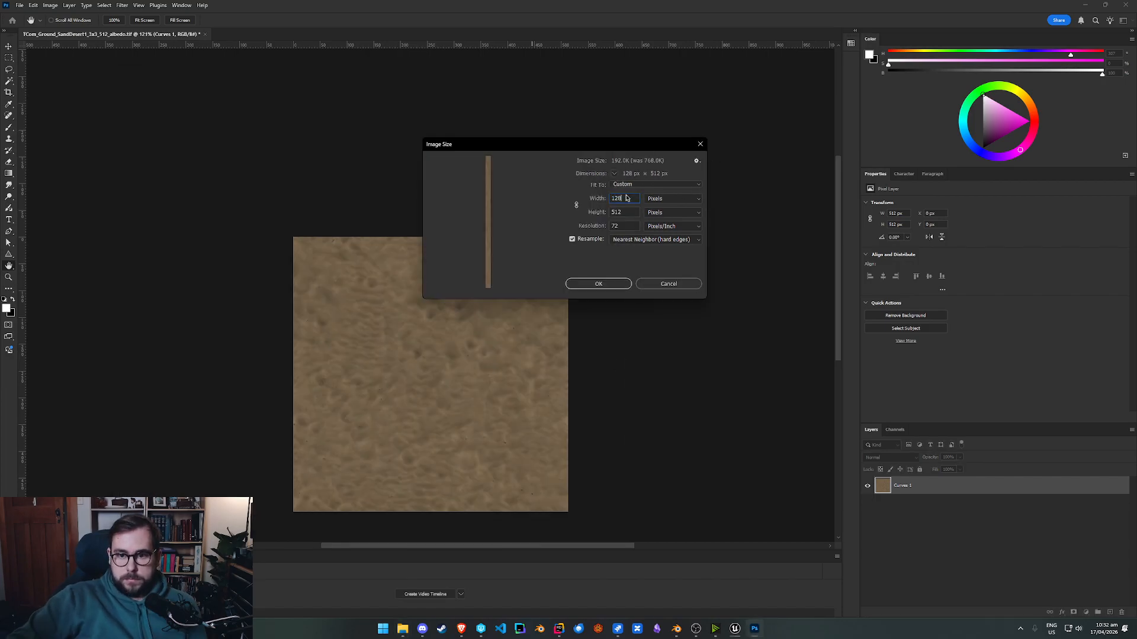
Step: Try resizing the image to 128 × 128 px with Nearest Neighbor resampling, inspect the result, and undo it
{"action": "key", "text": "Tab"}
{"action": "type", "text": "128"}
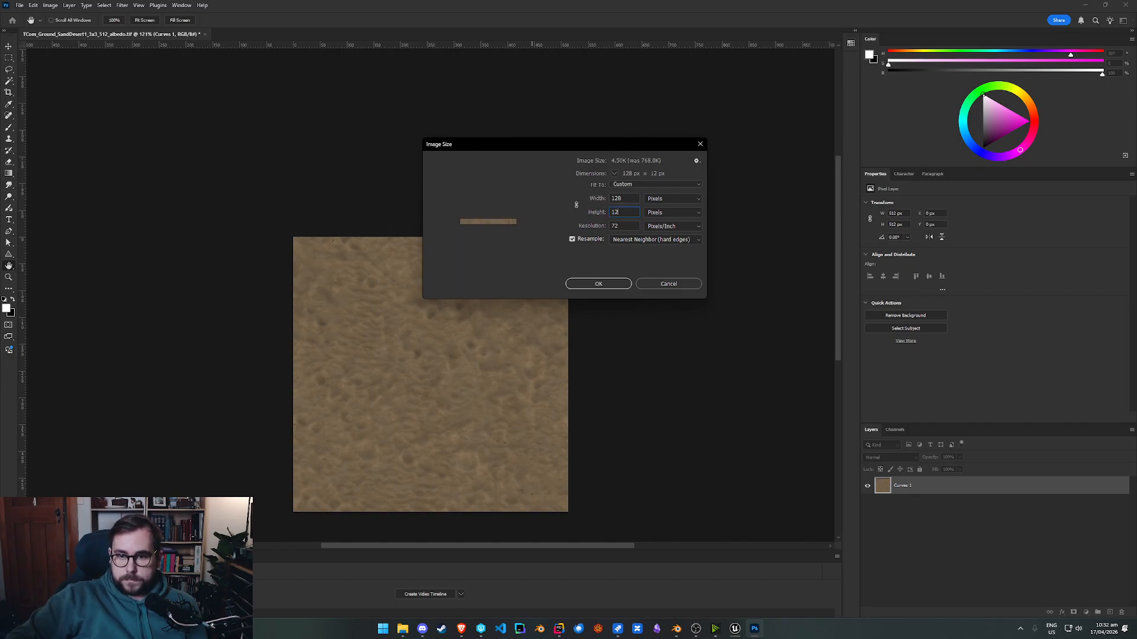
{"action": "left_click", "coordinate": [597, 283]}
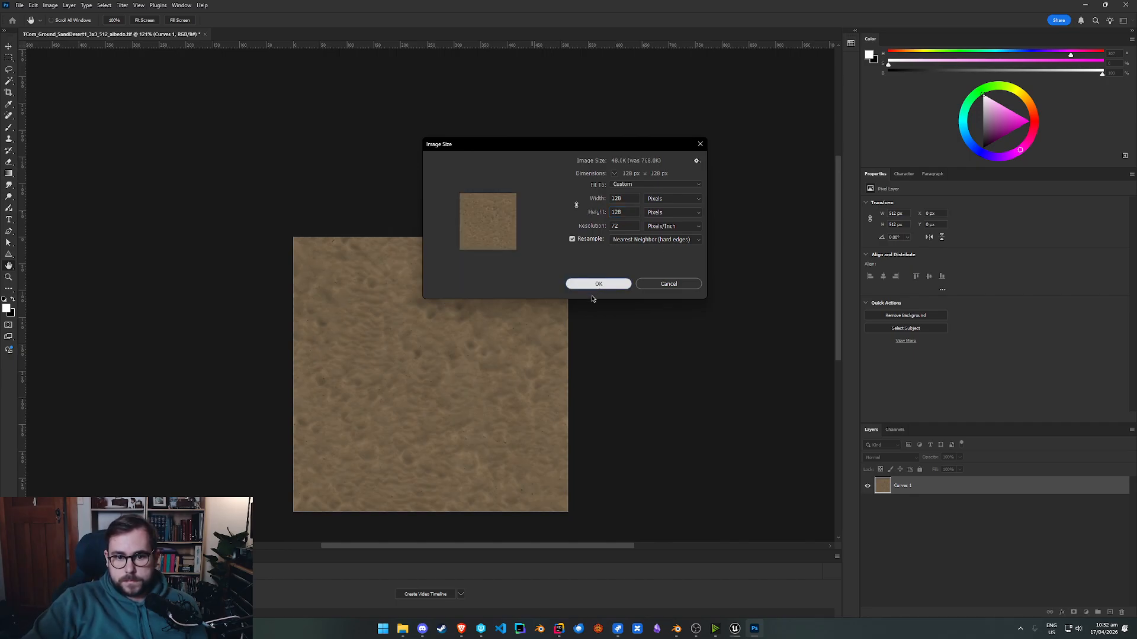
{"action": "key", "text": "b"}
{"action": "scroll", "coordinate": [261, 246], "scroll_direction": "up", "scroll_amount": 8, "text": "alt"}
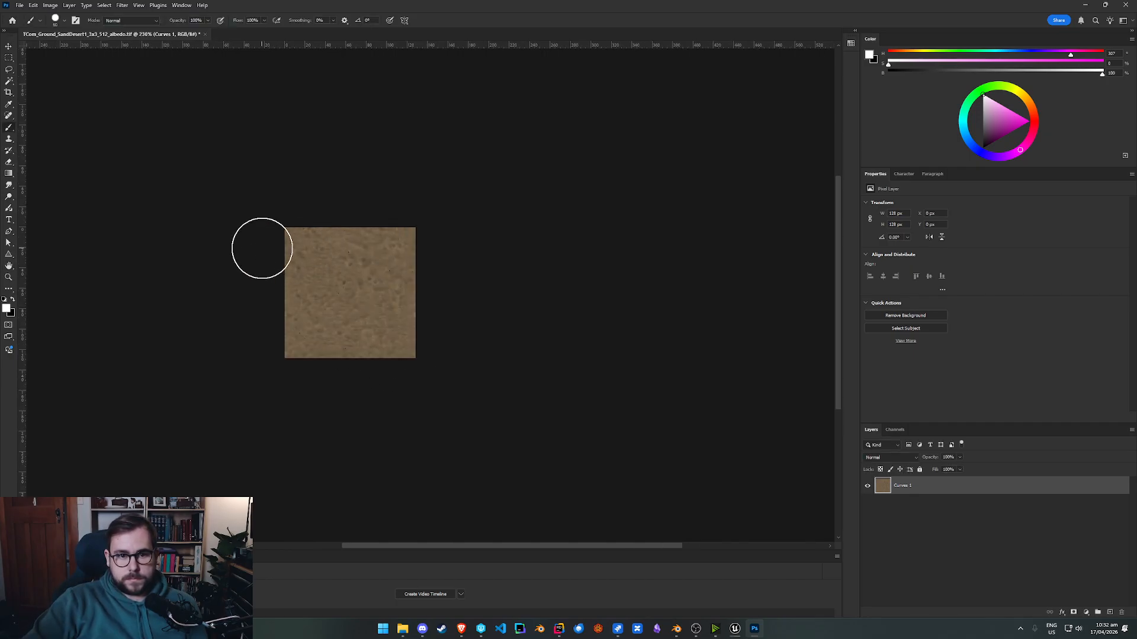
{"action": "scroll", "coordinate": [245, 341], "scroll_direction": "down", "scroll_amount": 5, "text": "alt"}
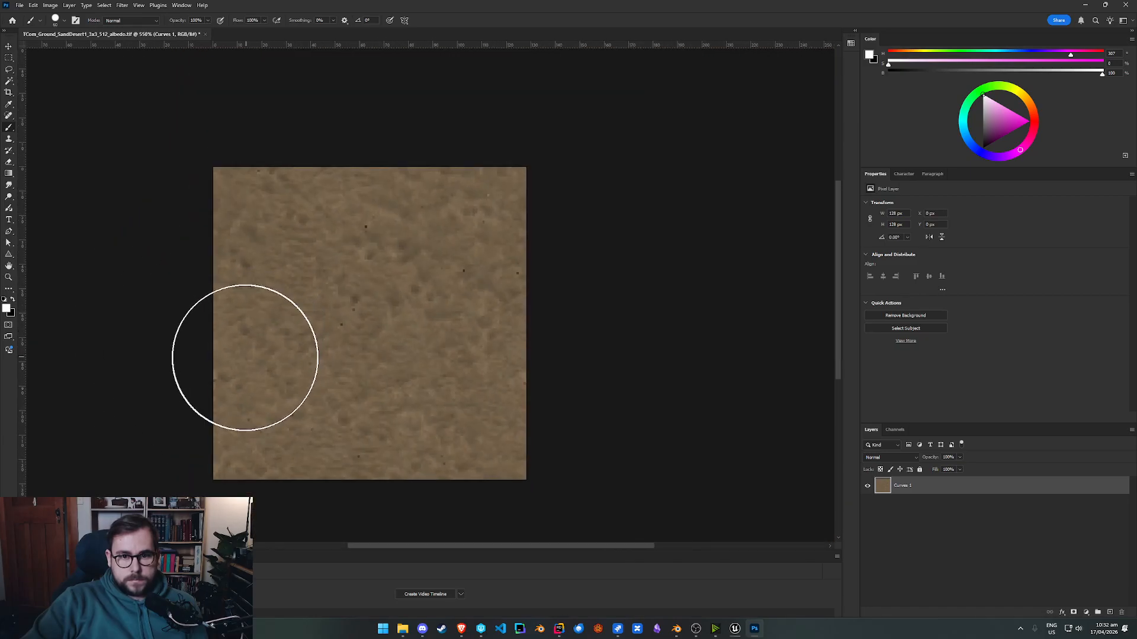
{"action": "scroll", "coordinate": [182, 356], "scroll_direction": "down", "scroll_amount": 2, "text": "alt"}
{"action": "key", "text": "ctrl+z"}
Step: Try resizing the image to 128 × 128 px with Automatic resampling and inspect the reduced texture
{"action": "scroll", "coordinate": [472, 278], "scroll_direction": "down", "scroll_amount": 5, "text": "alt"}
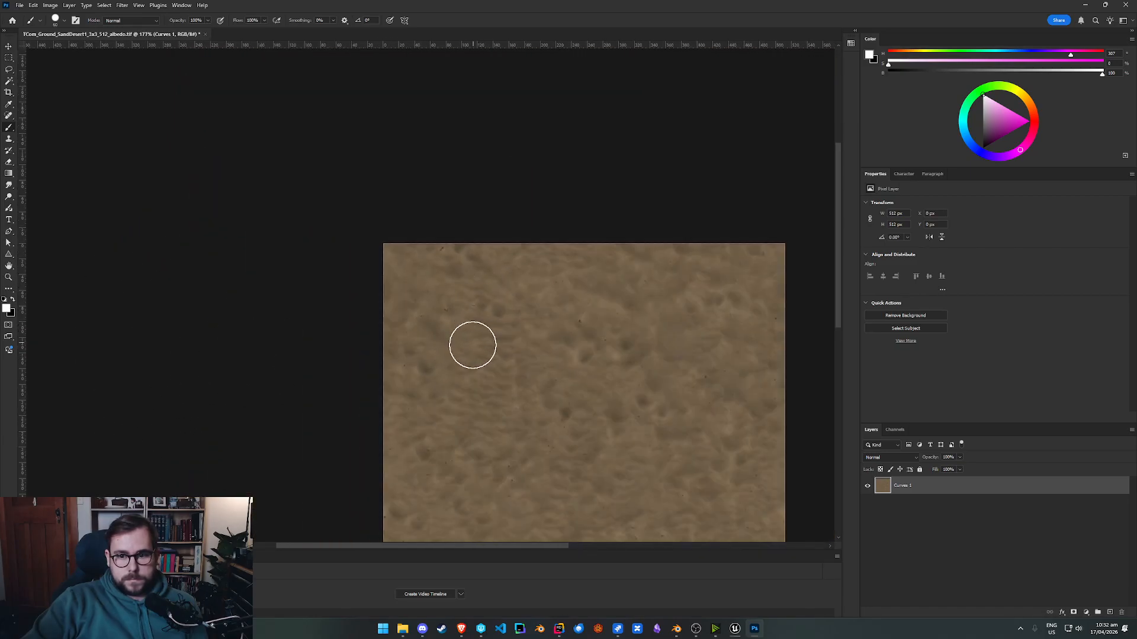
{"action": "scroll", "coordinate": [508, 434], "scroll_direction": "up", "scroll_amount": 3, "text": "alt"}
{"action": "left_click_drag", "start_coordinate": [524, 341], "coordinate": [505, 315]}
{"action": "left_click", "coordinate": [51, 5]}
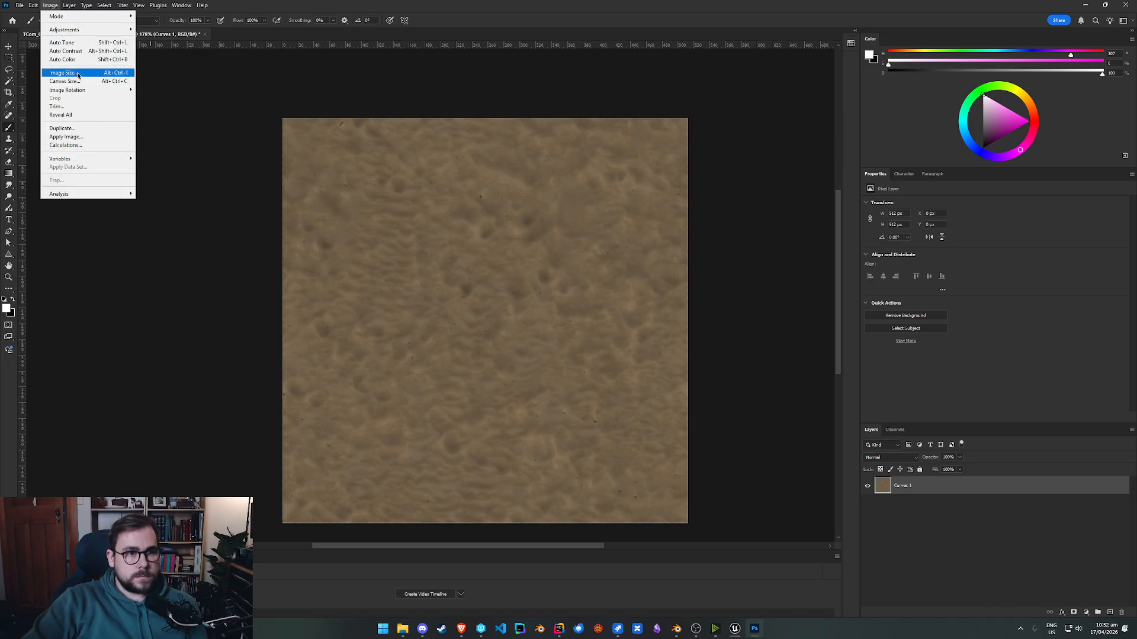
{"action": "left_click", "coordinate": [78, 72]}
{"action": "left_click", "coordinate": [640, 239]}
{"action": "left_click", "coordinate": [631, 248]}
{"action": "double_click", "coordinate": [629, 199]}
{"action": "type", "text": "128"}
{"action": "key", "text": "Tab"}
{"action": "type", "text": "12"}
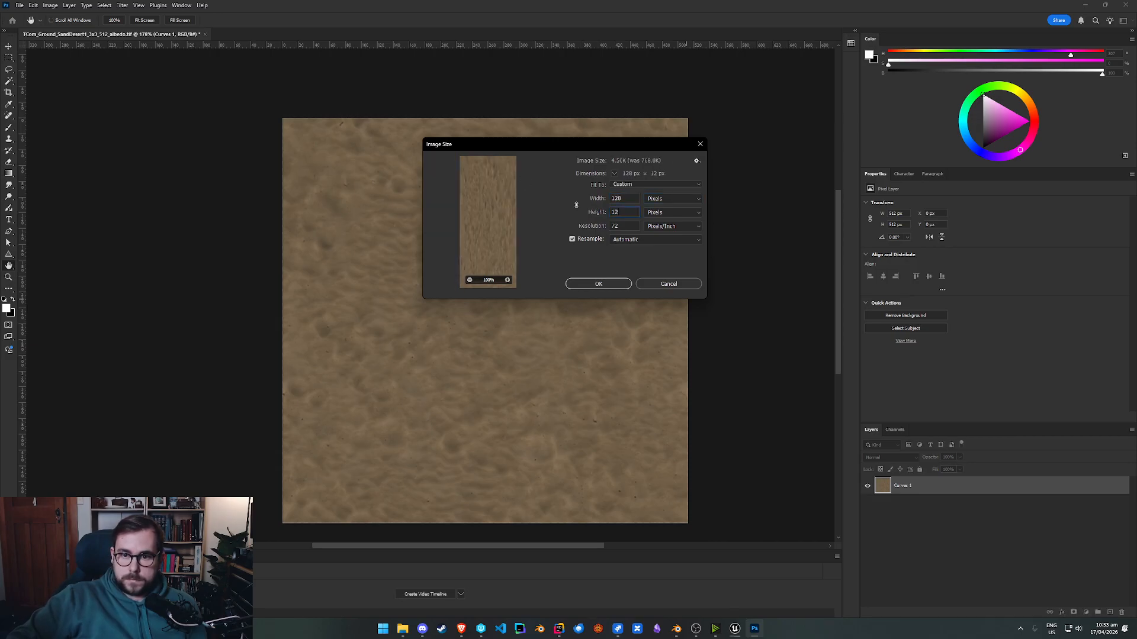
{"action": "type", "text": "8"}
{"action": "key", "text": "Return"}
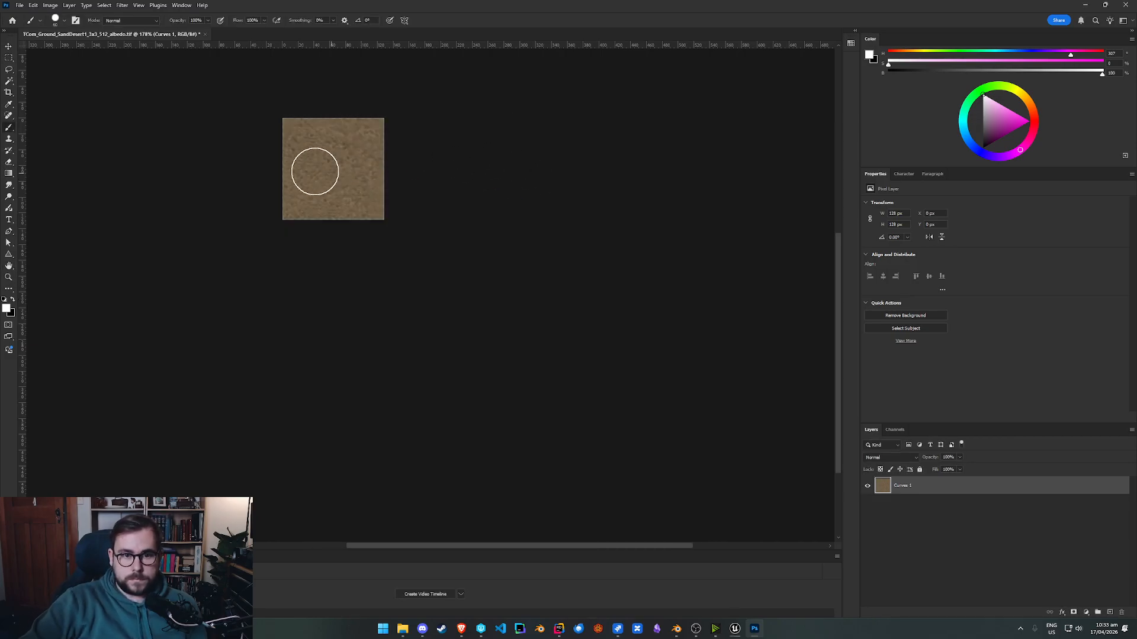
{"action": "scroll", "coordinate": [329, 173], "scroll_direction": "up", "scroll_amount": 4, "text": "alt"}
{"action": "scroll", "coordinate": [312, 158], "scroll_direction": "down", "scroll_amount": 2, "text": "alt"}
{"action": "scroll", "coordinate": [508, 299], "scroll_direction": "up", "scroll_amount": 2, "text": "alt"}
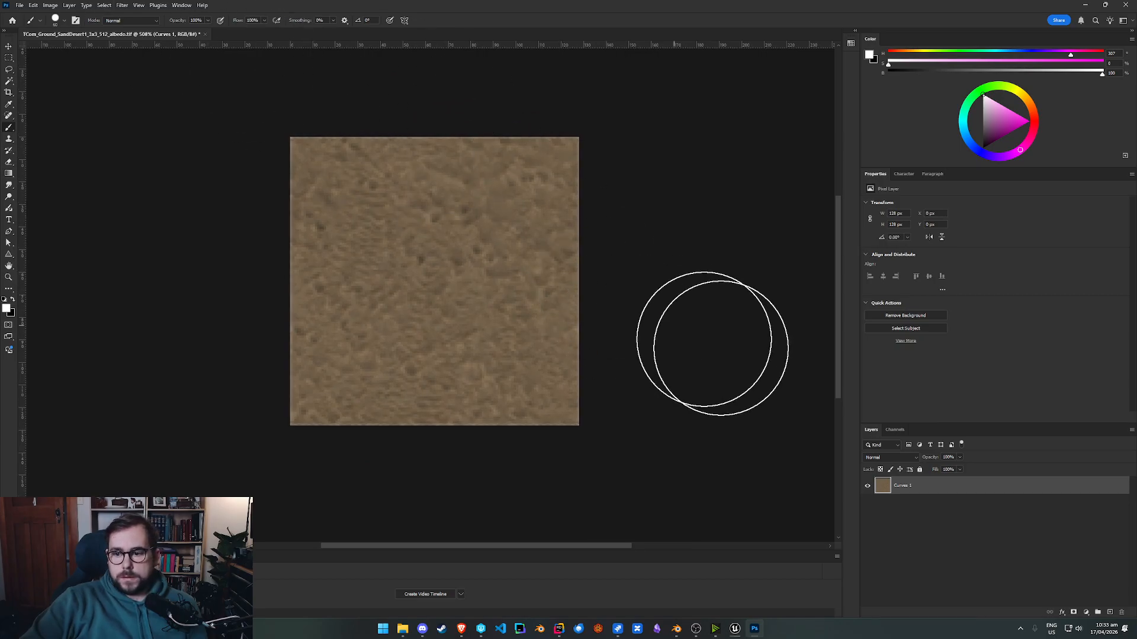
Step: Try offsetting the reduced texture by 64 px horizontally and vertically with Wrap Around to check its seams
{"action": "left_click", "coordinate": [121, 4]}
{"action": "mouse_move", "coordinate": [169, 136]}
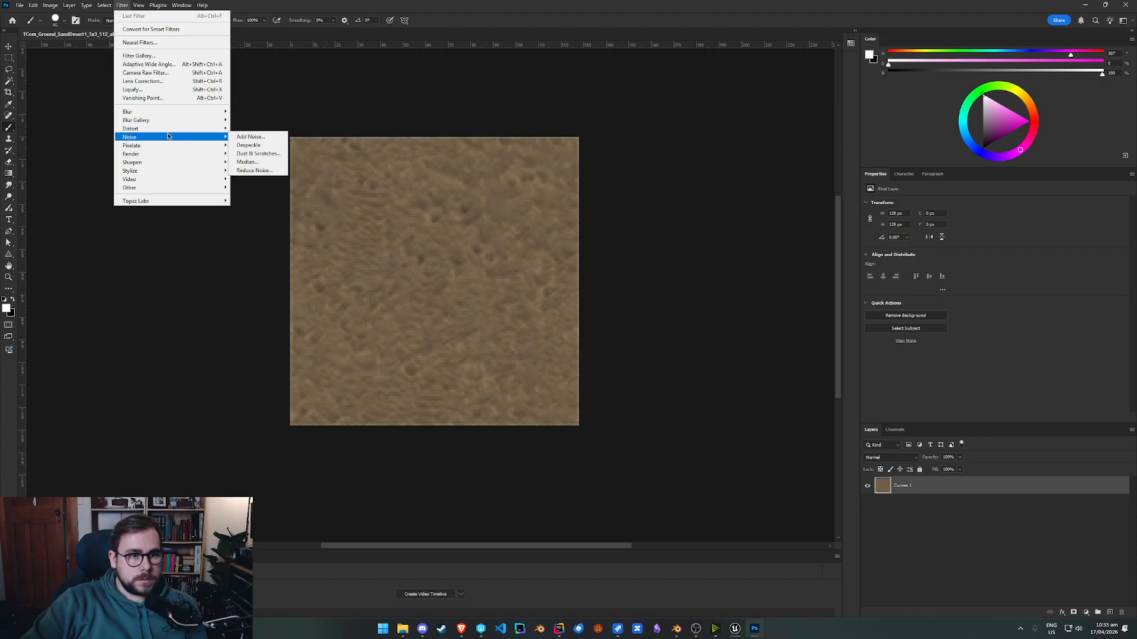
{"action": "mouse_move", "coordinate": [156, 188]}
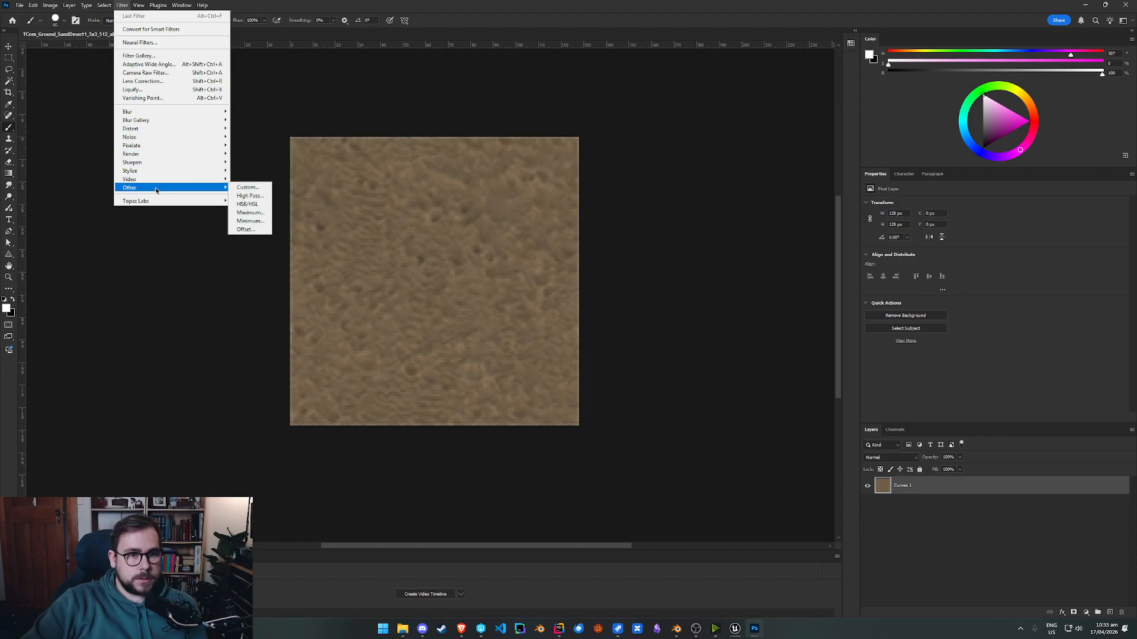
{"action": "left_click", "coordinate": [245, 229]}
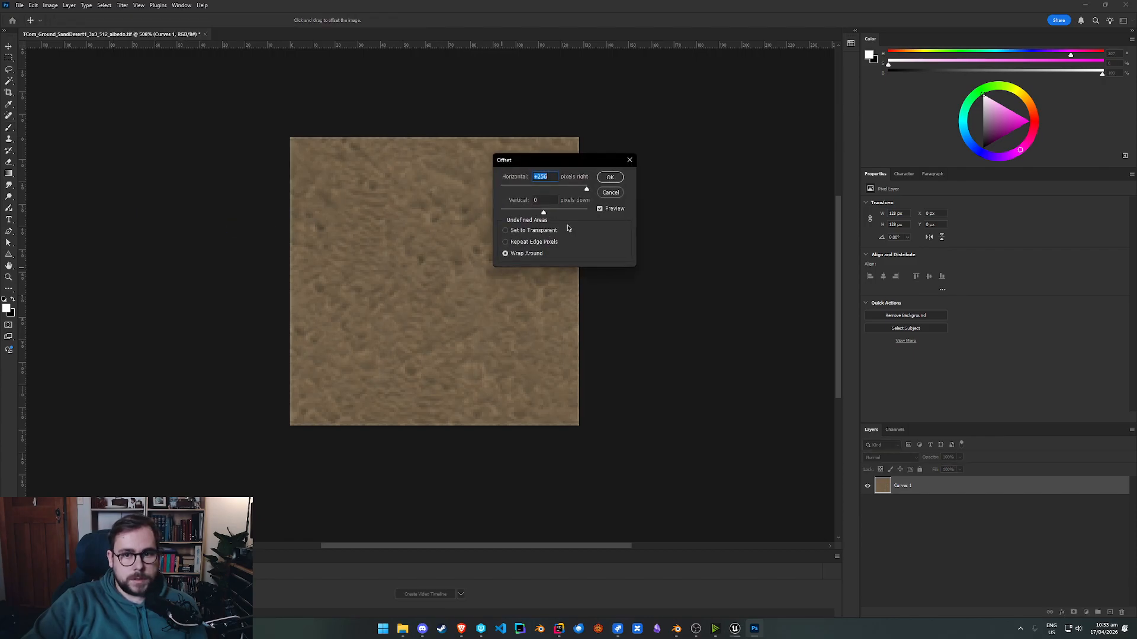
{"action": "type", "text": "64"}
{"action": "key", "text": "Tab"}
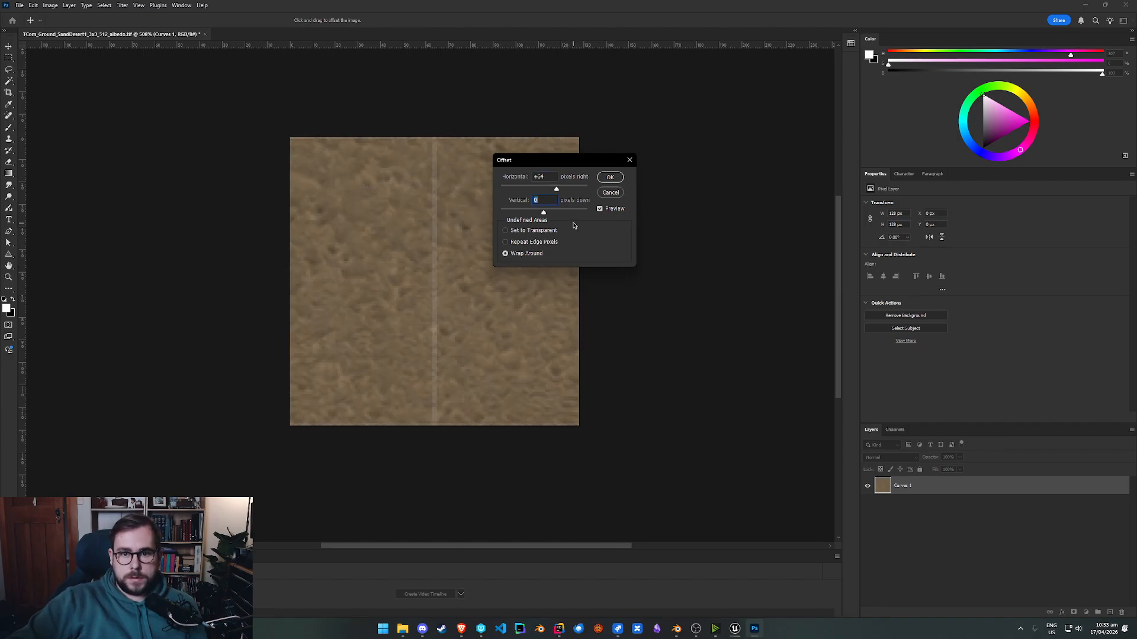
{"action": "key", "text": "Return"}
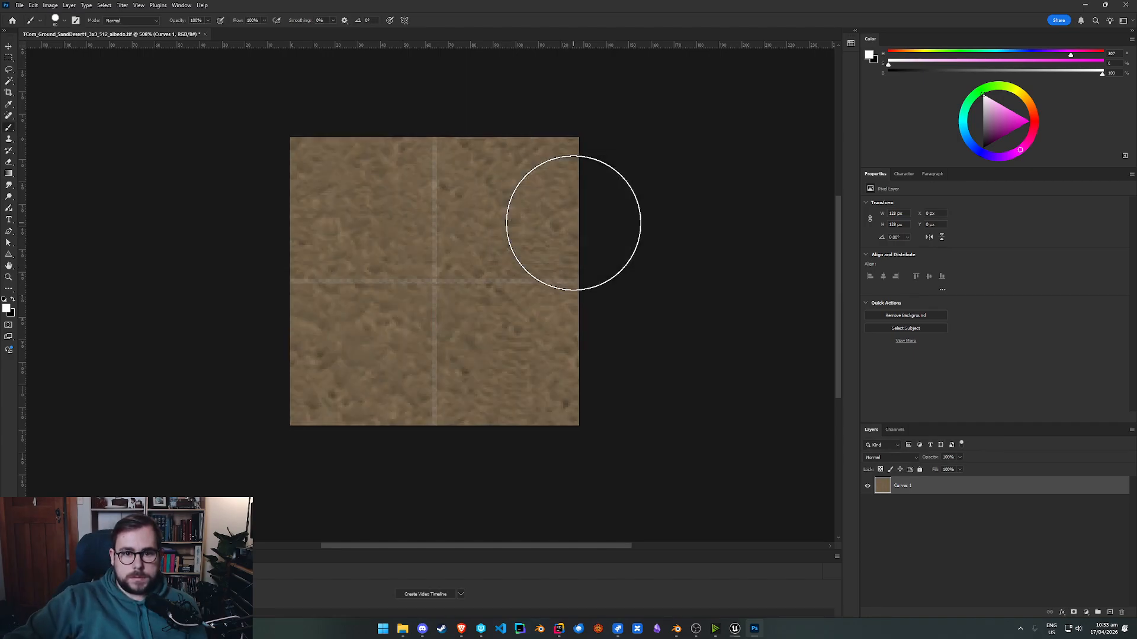
Step: Undo the offset and the resize to 128 × 128 px, and inspect the full-size texture
{"action": "left_click", "coordinate": [9, 234]}
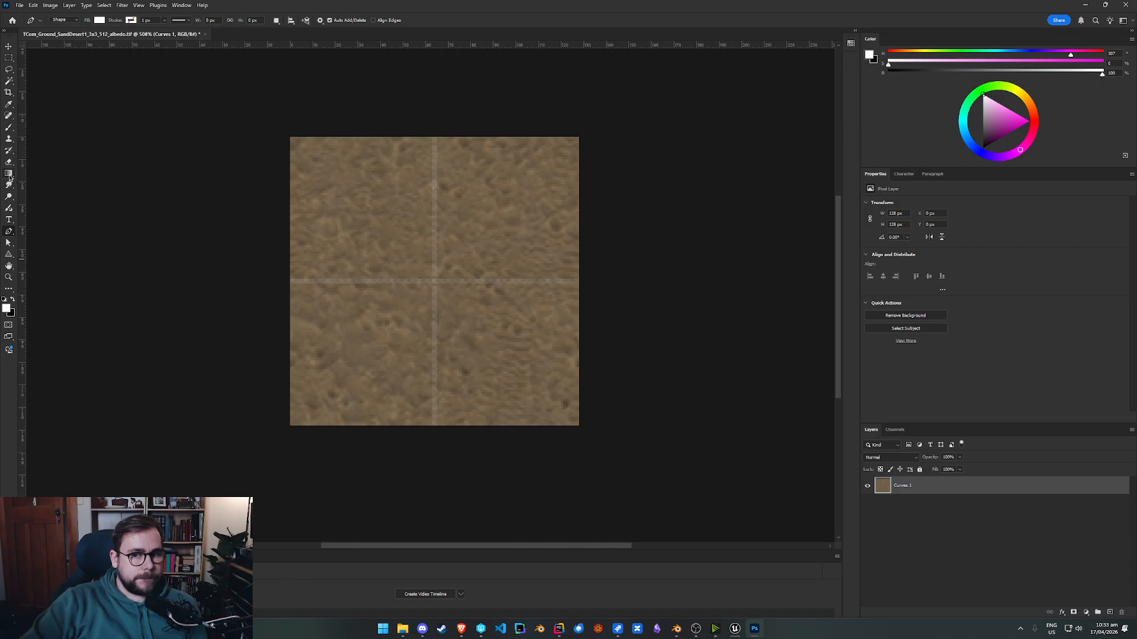
{"action": "key", "text": "ctrl+z"}
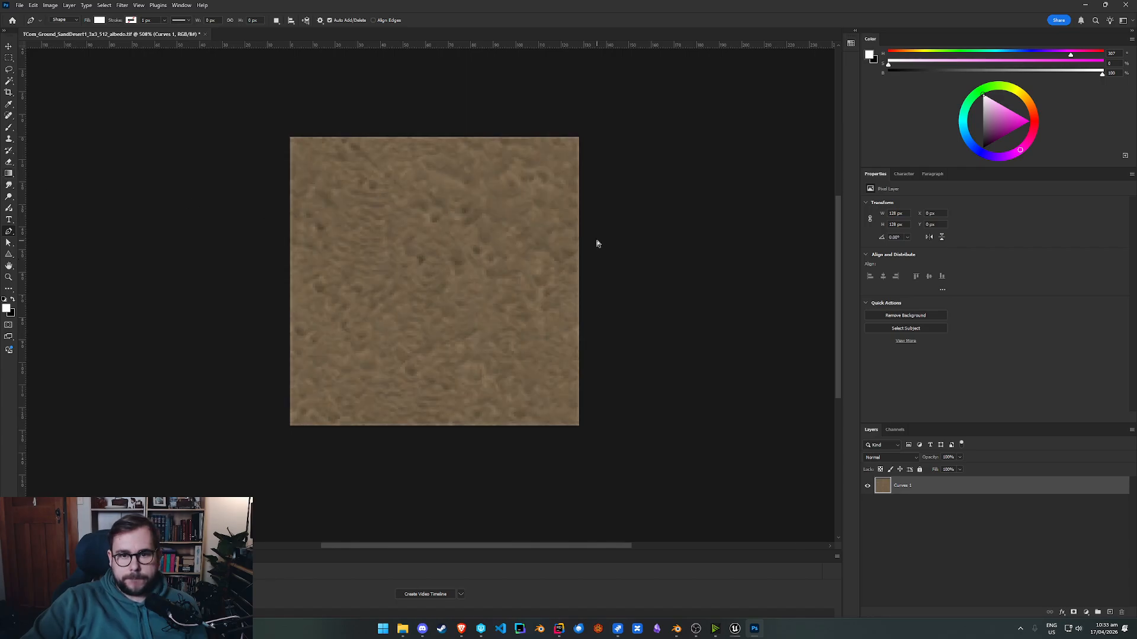
{"action": "key", "text": "ctrl+z"}
{"action": "scroll", "coordinate": [497, 292], "scroll_direction": "down", "scroll_amount": 12, "text": "alt"}
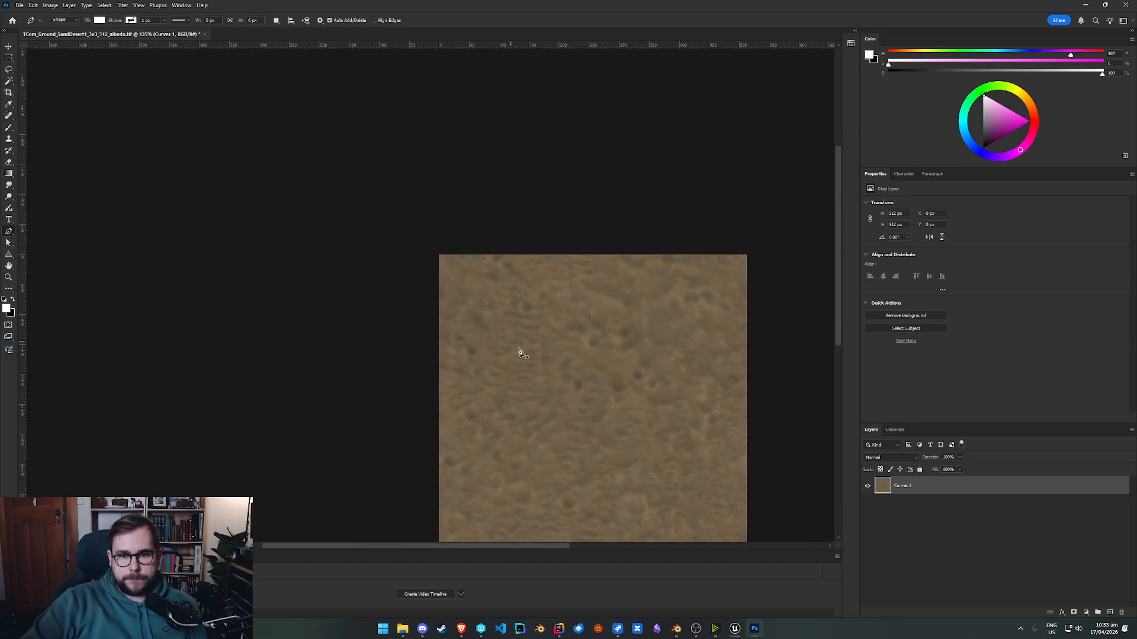
{"action": "left_click_drag", "start_coordinate": [568, 356], "coordinate": [457, 218]}
{"action": "scroll", "coordinate": [365, 346], "scroll_direction": "up", "scroll_amount": 5, "text": "alt"}
{"action": "scroll", "coordinate": [439, 333], "scroll_direction": "down", "scroll_amount": 5, "text": "alt"}
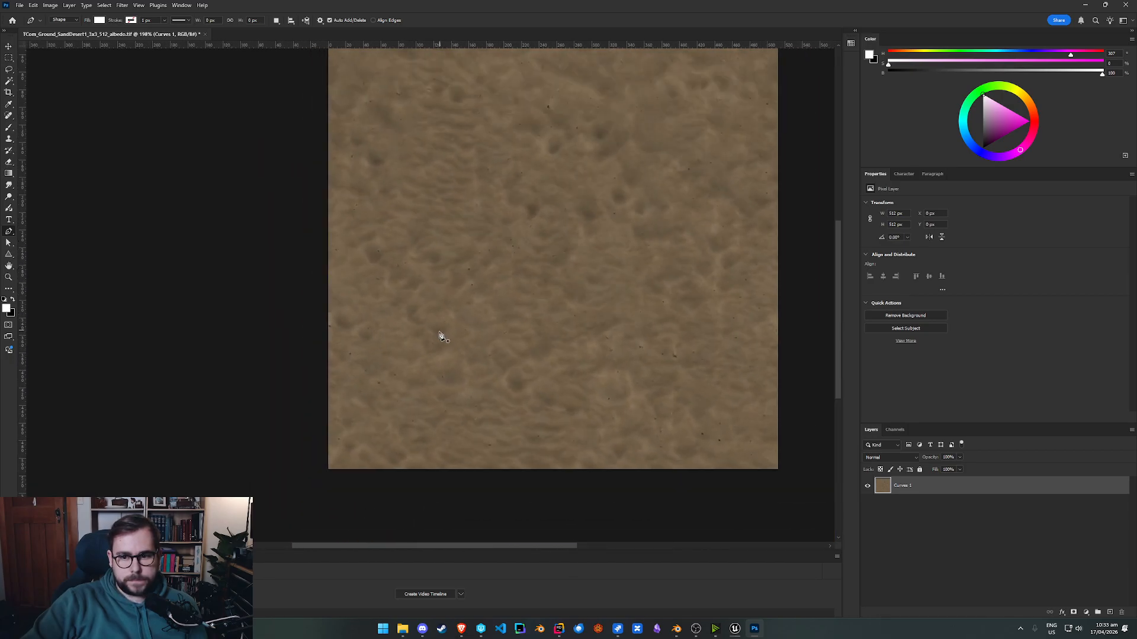
Step: Preview a 256 px horizontal and vertical wrap-around offset on the full-size texture to check its seams, without applying it
{"action": "left_click", "coordinate": [104, 5]}
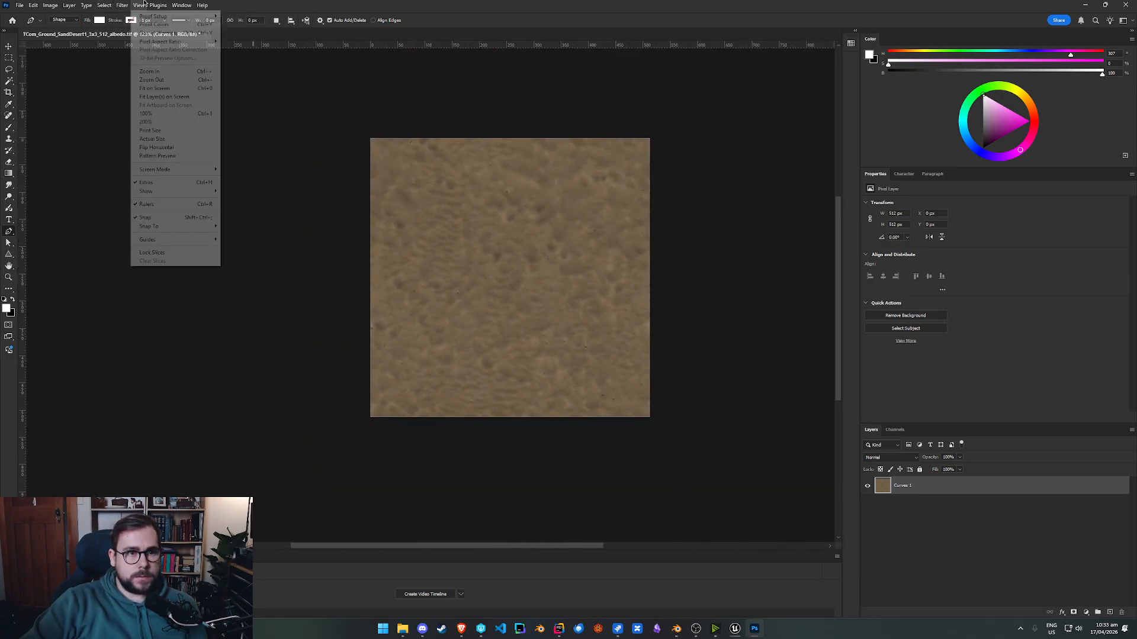
{"action": "left_click", "coordinate": [121, 6]}
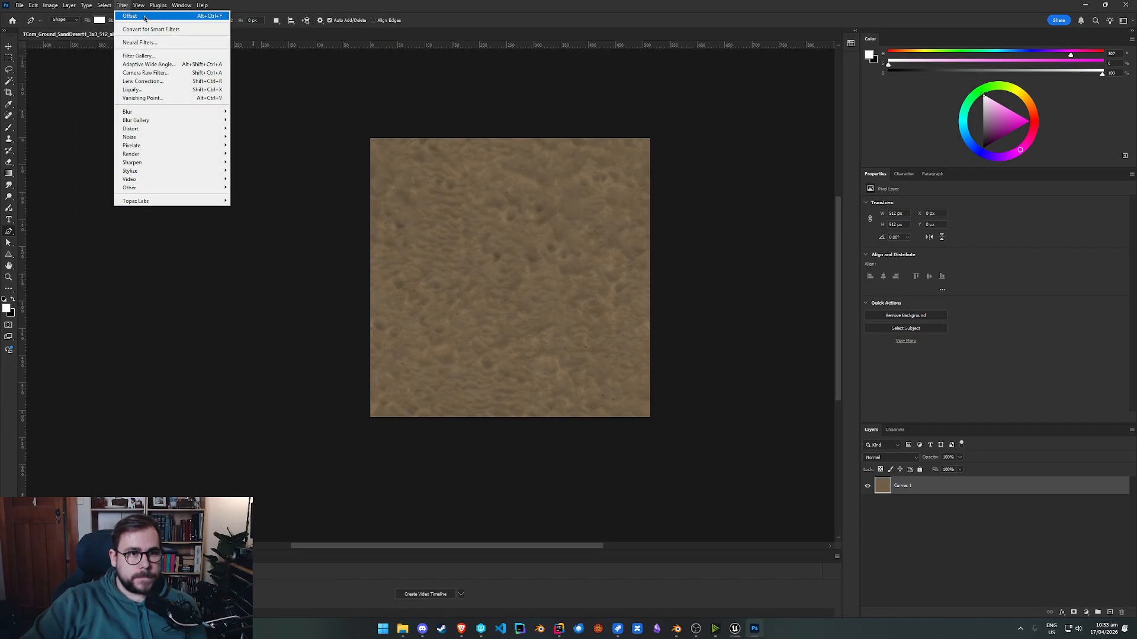
{"action": "mouse_move", "coordinate": [146, 188]}
{"action": "left_click", "coordinate": [249, 229]}
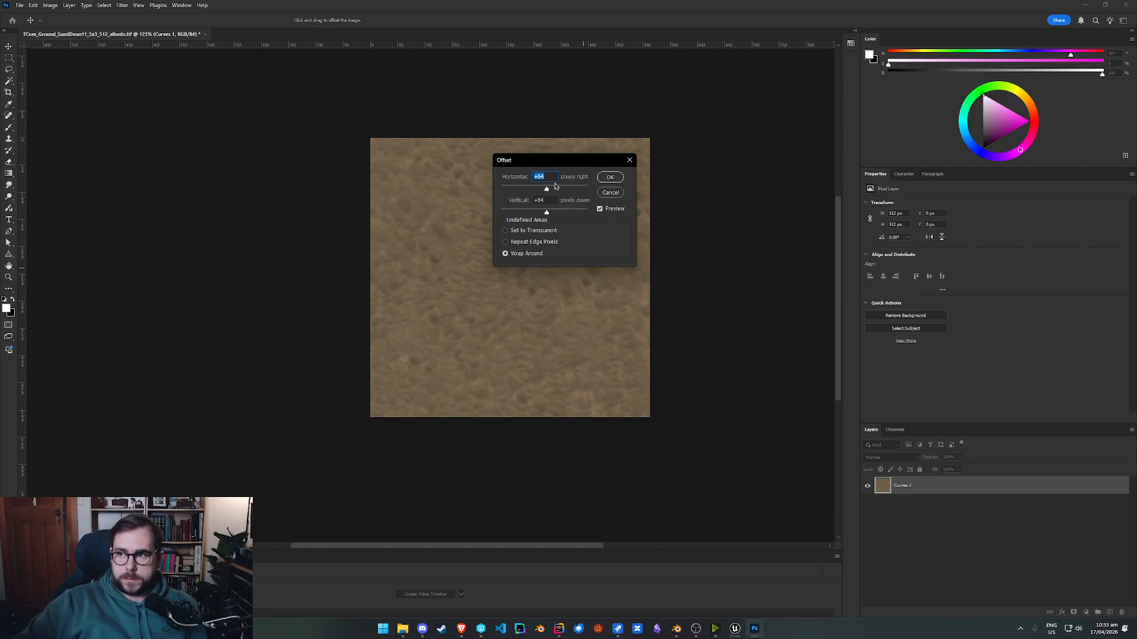
{"action": "type", "text": "256"}
{"action": "key", "text": "Tab"}
{"action": "type", "text": "256"}
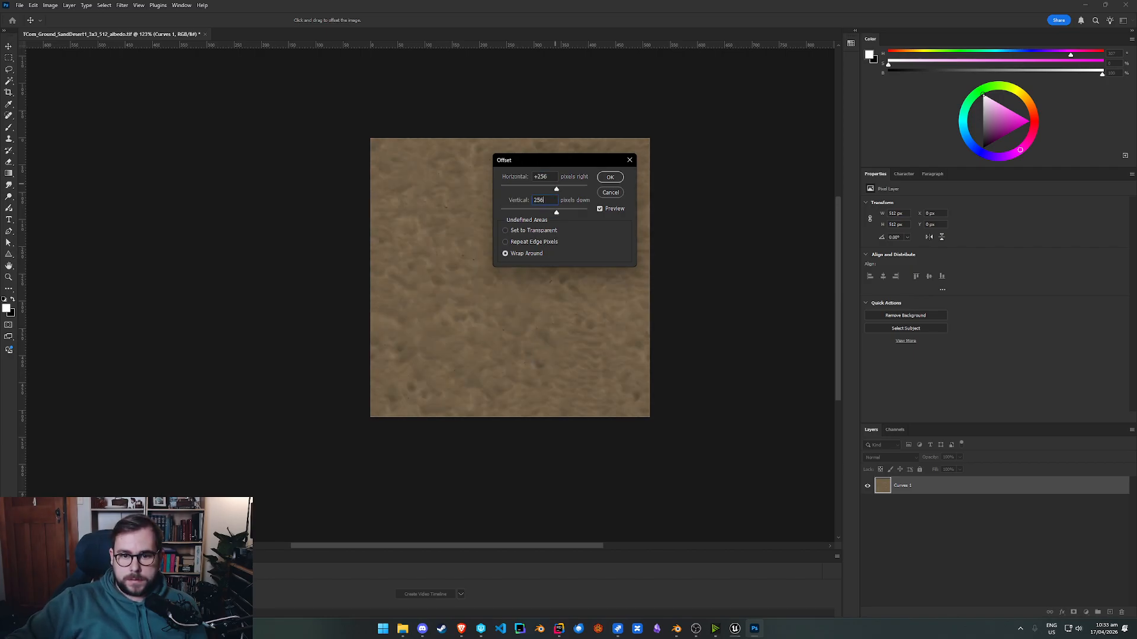
{"action": "left_click", "coordinate": [610, 192]}
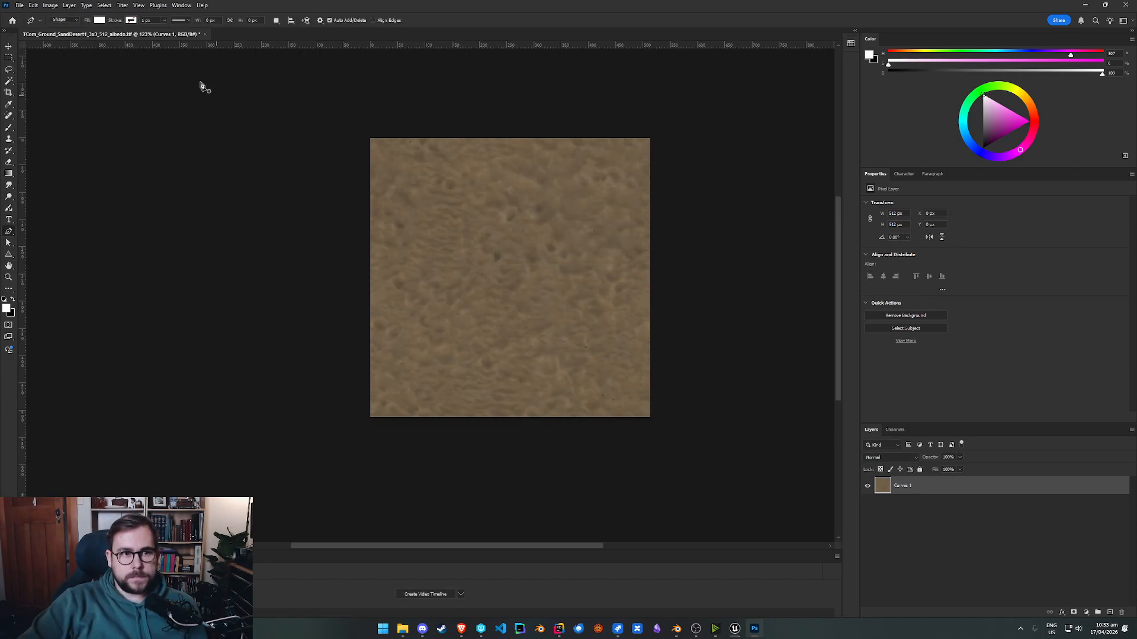
Step: Resize the image to 256 × 256 px with Bilinear resampling and inspect it
{"action": "left_click", "coordinate": [50, 5]}
{"action": "left_click", "coordinate": [63, 72]}
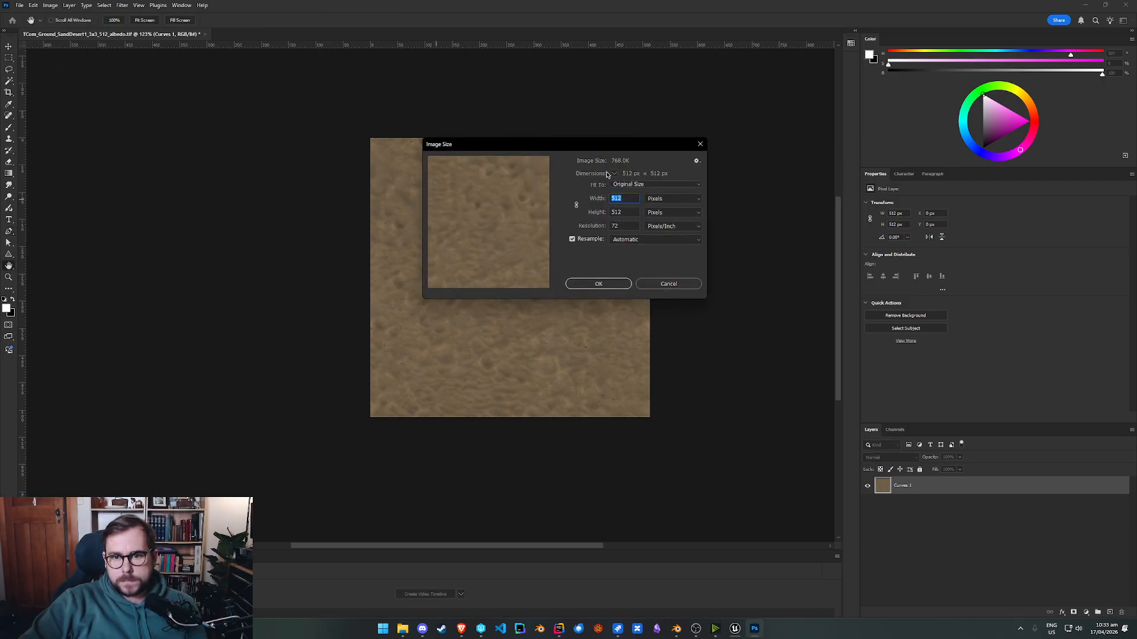
{"action": "left_click", "coordinate": [639, 241]}
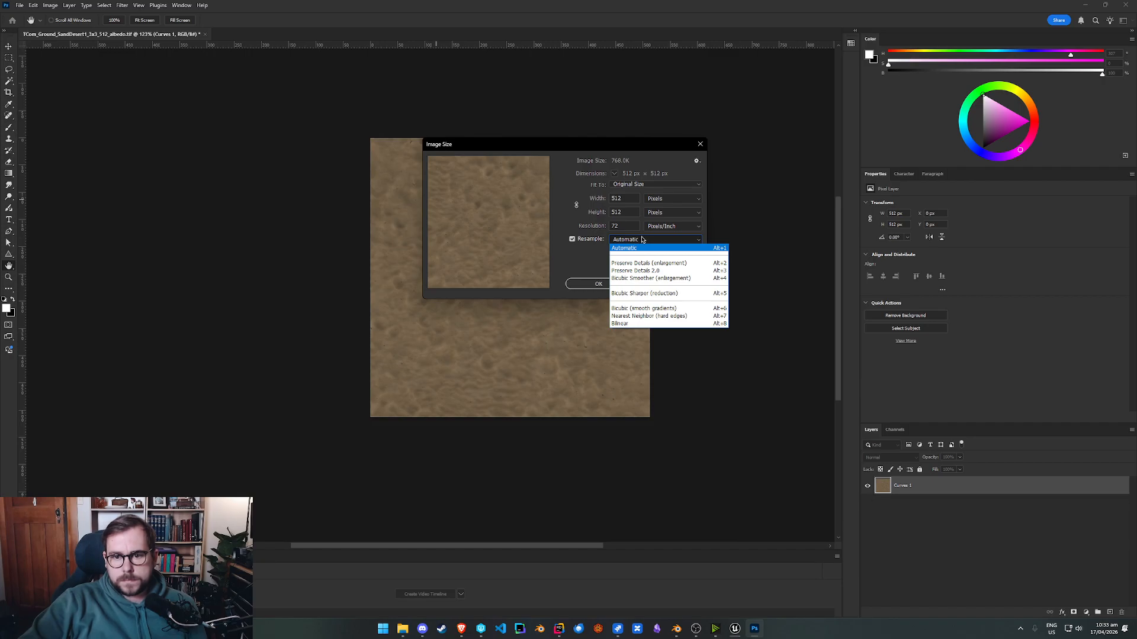
{"action": "left_click", "coordinate": [658, 324]}
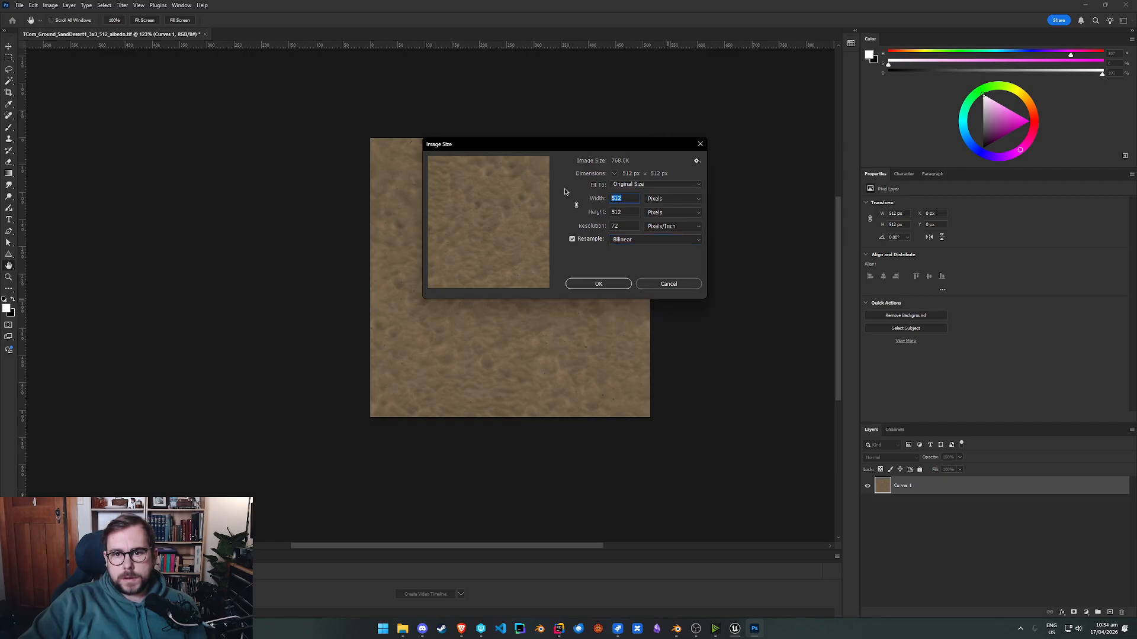
{"action": "type", "text": "256"}
{"action": "key", "text": "Tab"}
{"action": "type", "text": "256"}
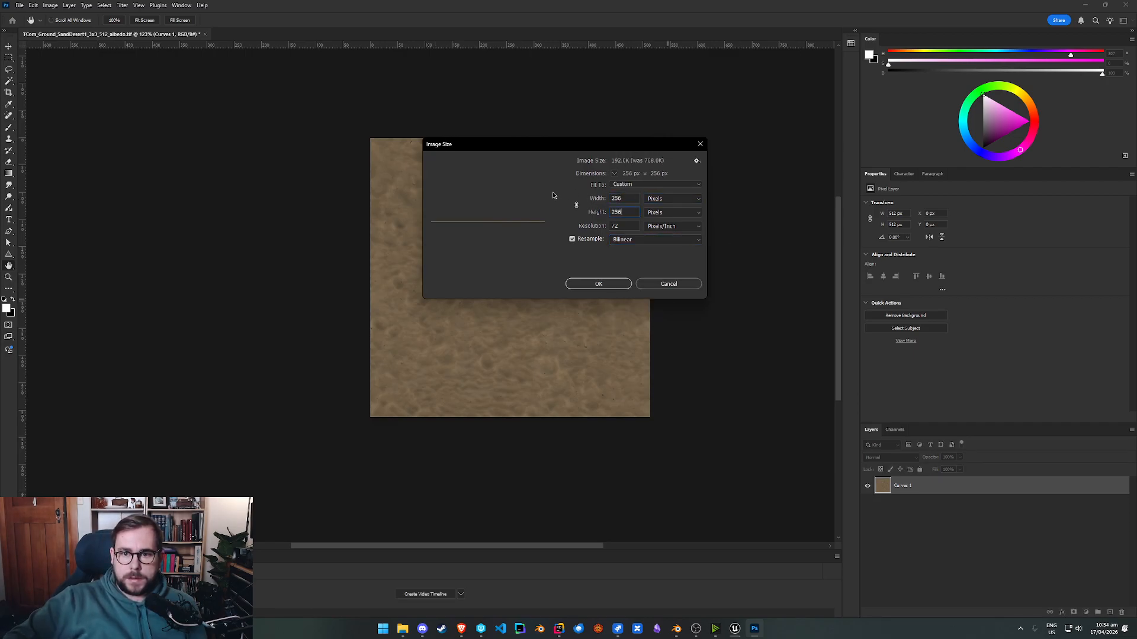
{"action": "key", "text": "Return"}
{"action": "scroll", "coordinate": [421, 180], "scroll_direction": "up", "scroll_amount": 4, "text": "alt"}
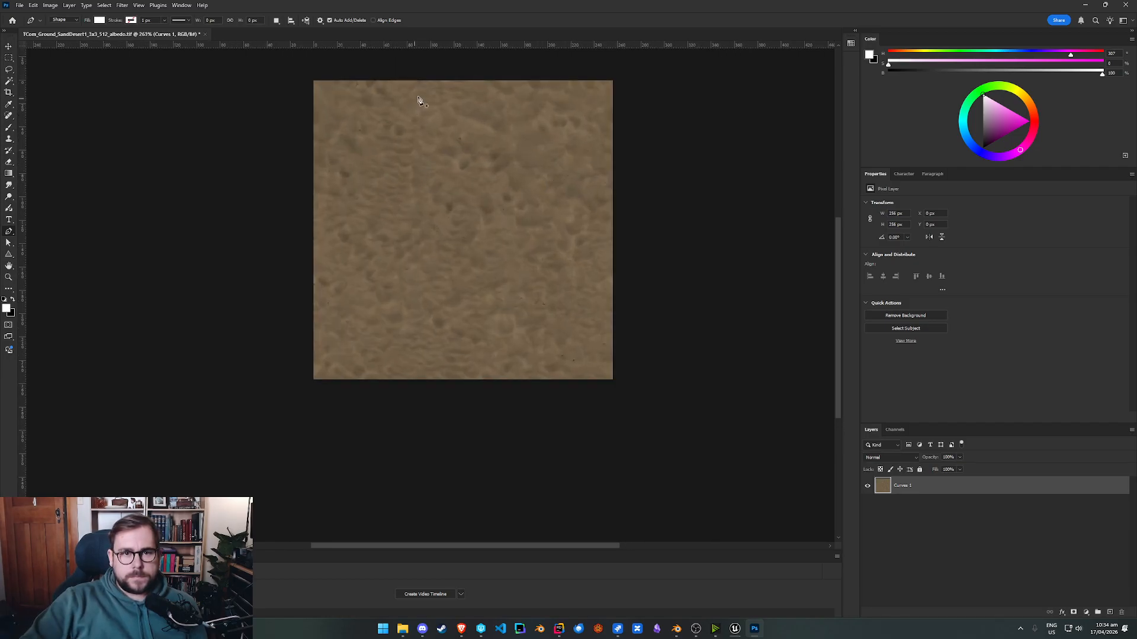
Step: Offset the texture by 128 px horizontally and 128 px vertically with Wrap Around
{"action": "left_click", "coordinate": [138, 6]}
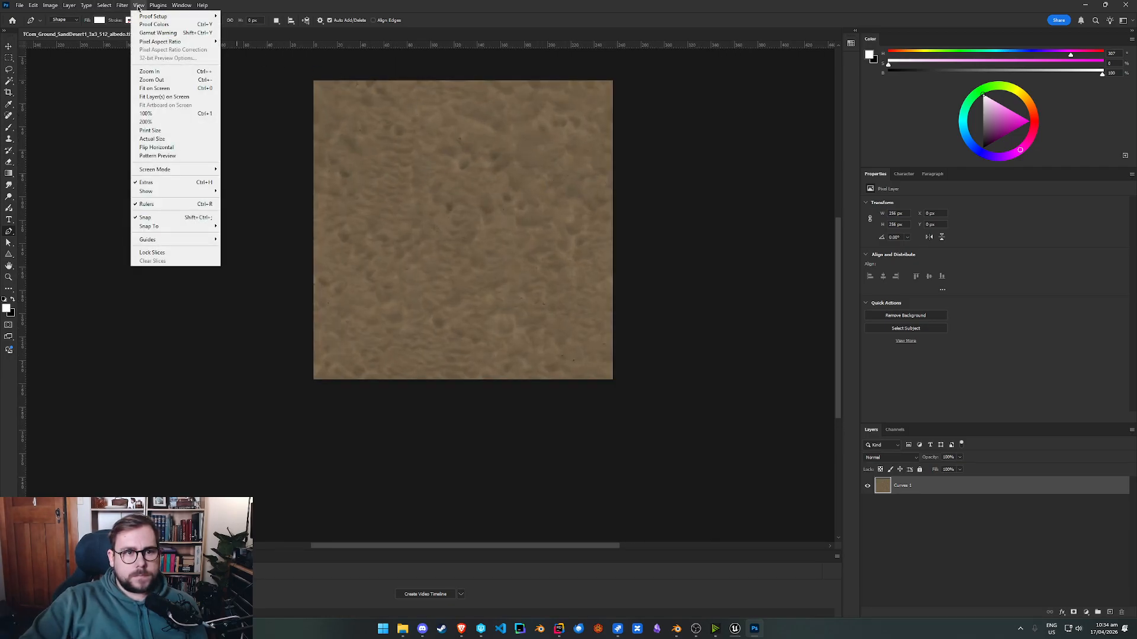
{"action": "mouse_move", "coordinate": [122, 5]}
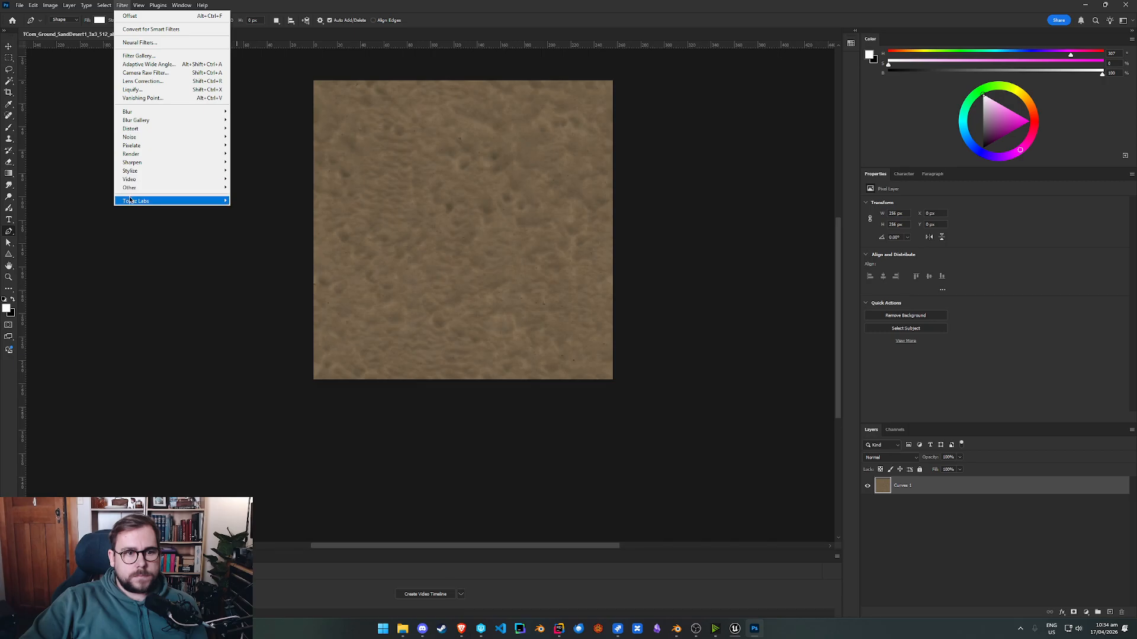
{"action": "mouse_move", "coordinate": [178, 187]}
{"action": "left_click", "coordinate": [245, 231]}
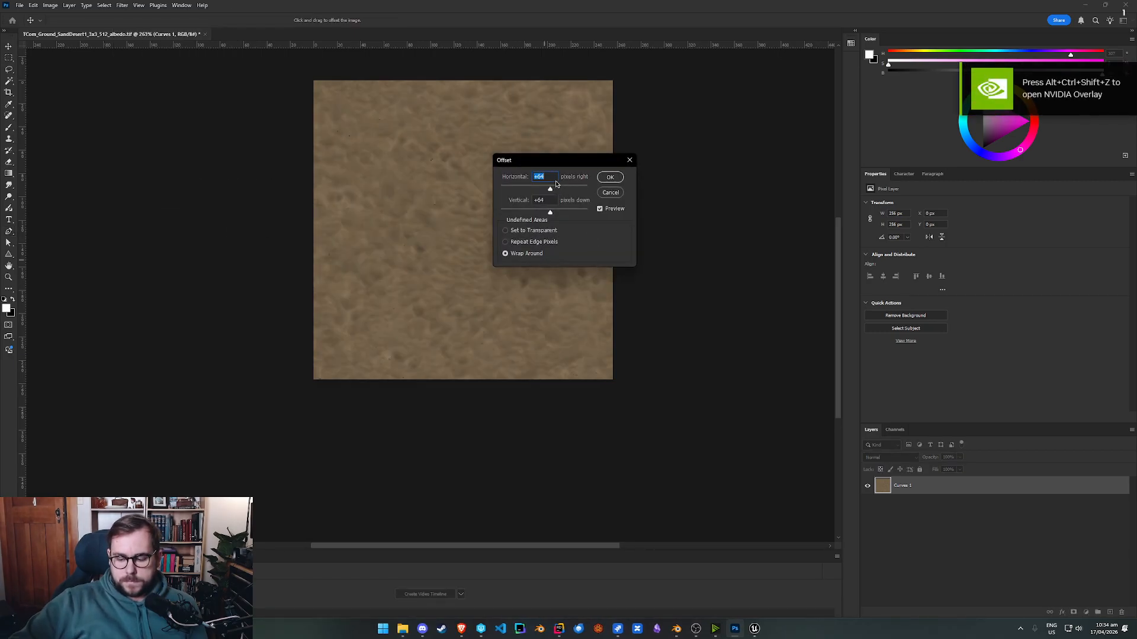
{"action": "type", "text": "128"}
{"action": "key", "text": "Tab"}
{"action": "type", "text": "128"}
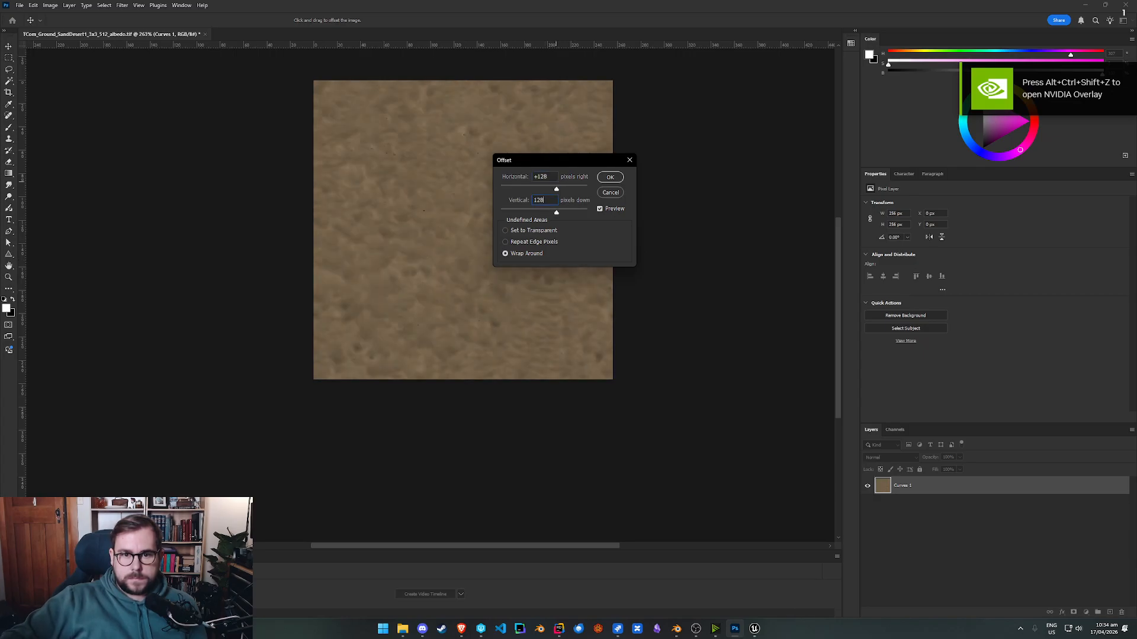
{"action": "left_click", "coordinate": [610, 178]}
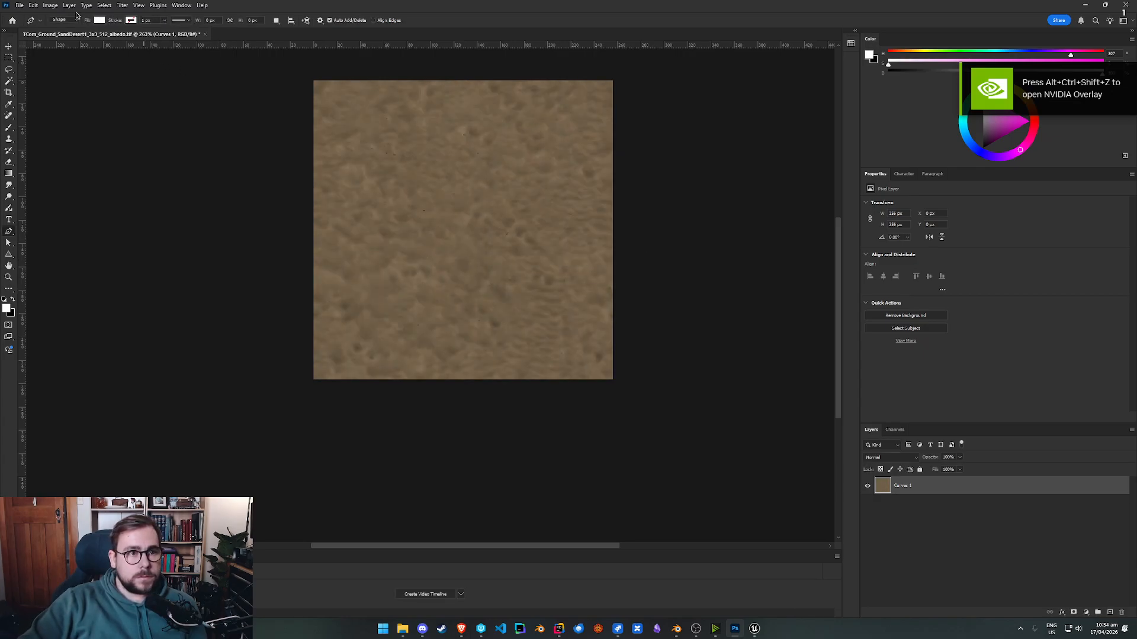
Step: Resize the offset texture to 128 × 128 px and inspect it up close
{"action": "left_click", "coordinate": [122, 5]}
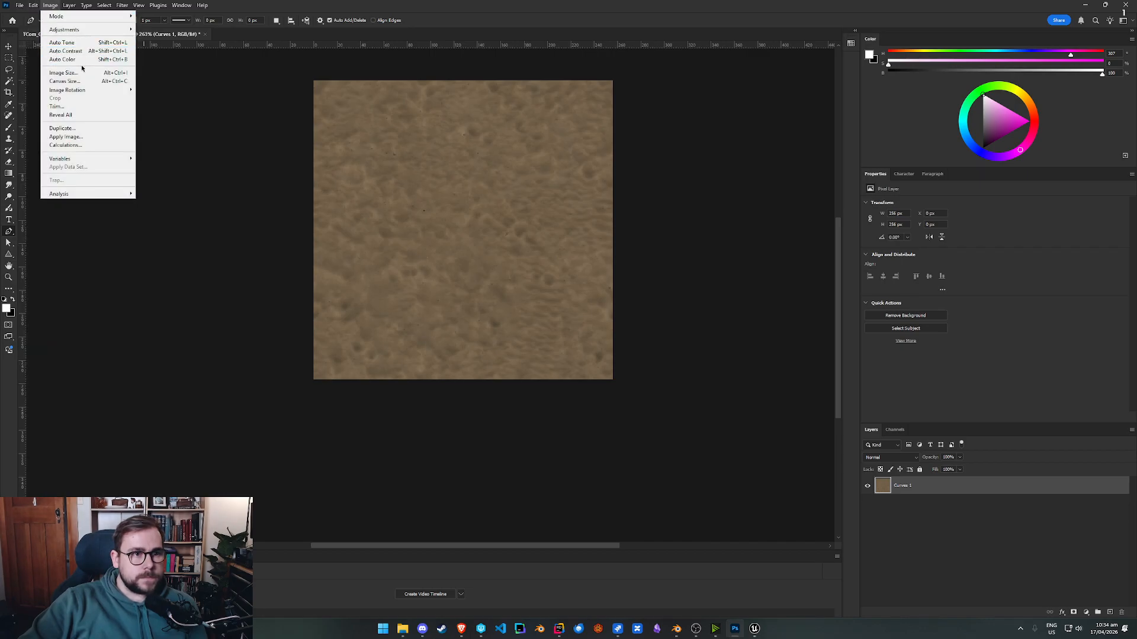
{"action": "left_click", "coordinate": [64, 73]}
{"action": "type", "text": "128"}
{"action": "key", "text": "Tab"}
{"action": "key", "text": "Tab"}
{"action": "type", "text": "128"}
{"action": "key", "text": "Return"}
{"action": "key", "text": "p"}
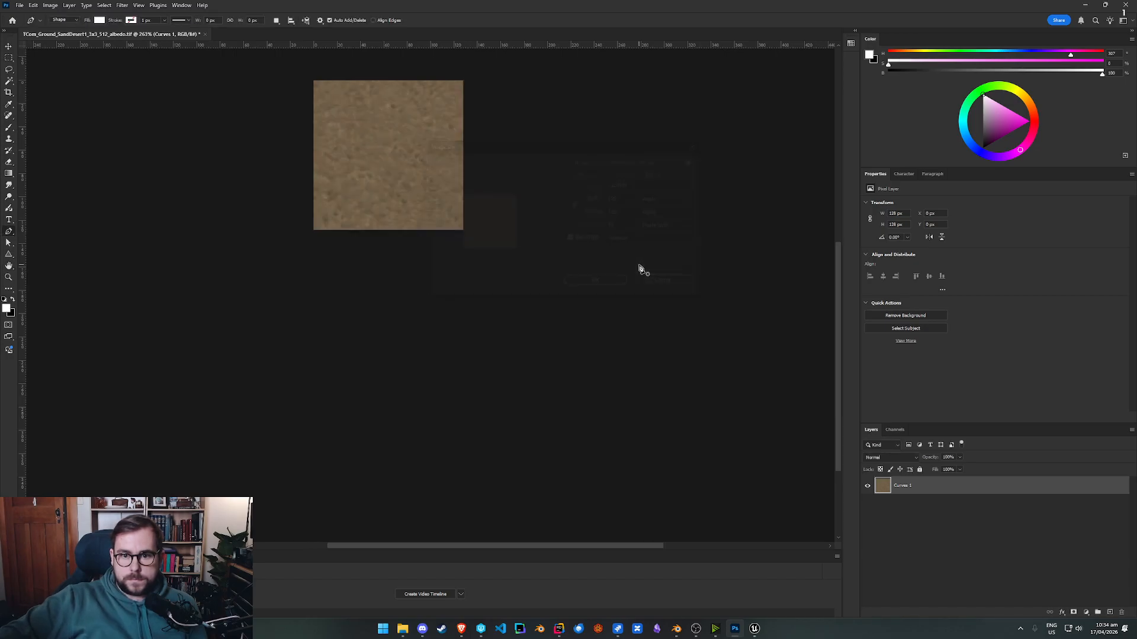
{"action": "scroll", "coordinate": [357, 148], "scroll_direction": "up", "scroll_amount": 5, "text": "alt"}
{"action": "left_click_drag", "start_coordinate": [448, 174], "coordinate": [474, 291]}
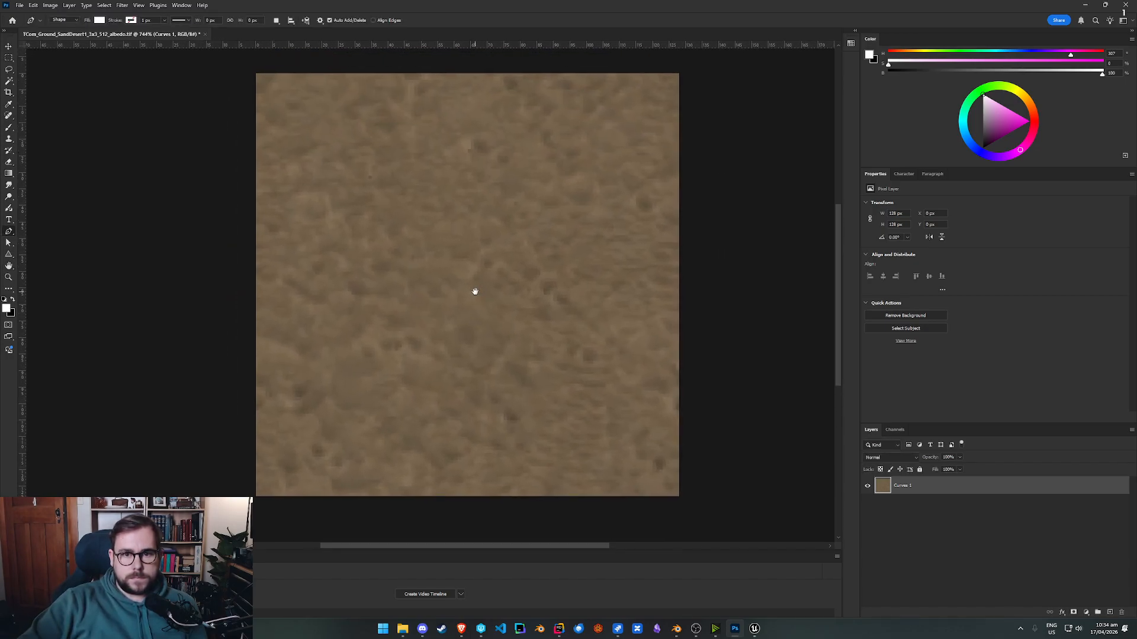
Step: Offset the texture by 64 px horizontally and 64 px vertically with Wrap Around and inspect it for seams
{"action": "left_click", "coordinate": [116, 5]}
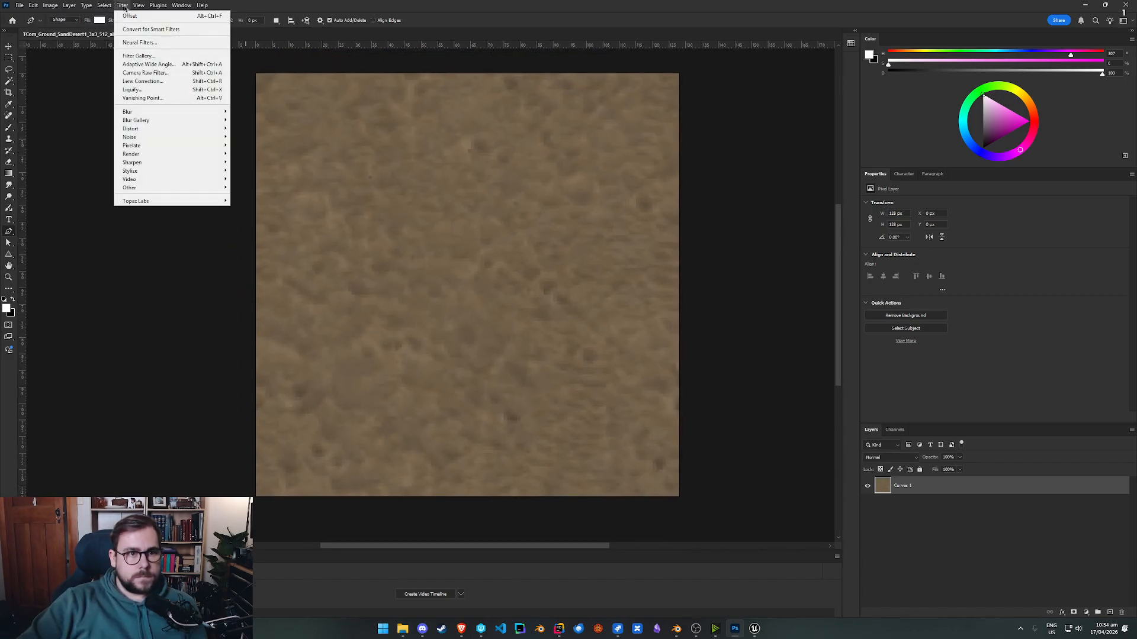
{"action": "mouse_move", "coordinate": [214, 187]}
{"action": "left_click", "coordinate": [248, 230]}
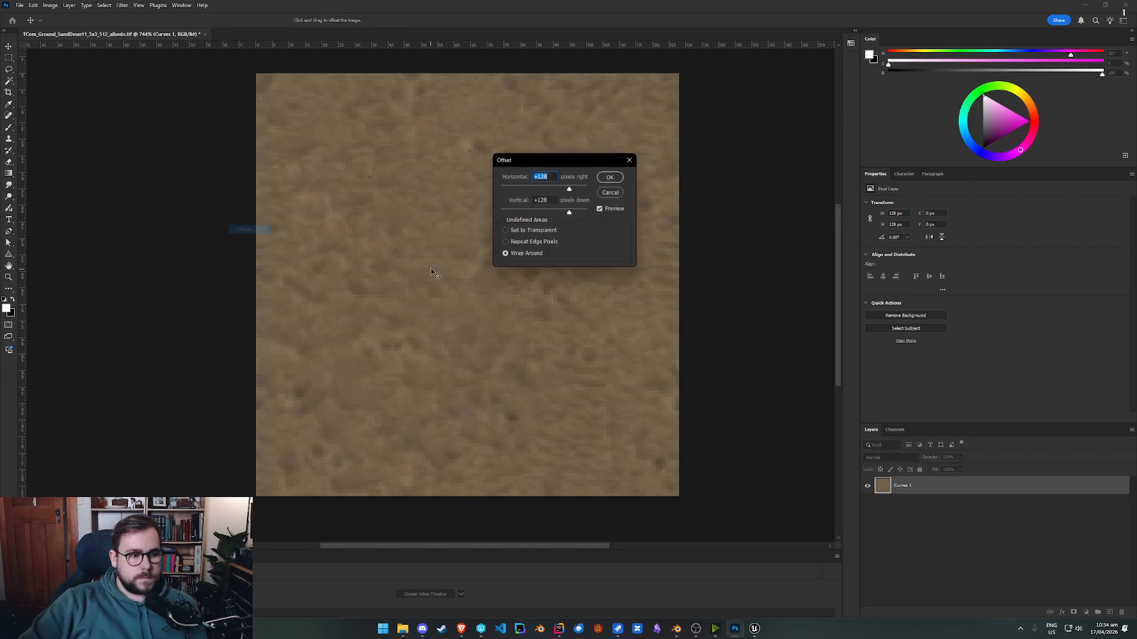
{"action": "type", "text": "64"}
{"action": "key", "text": "Tab"}
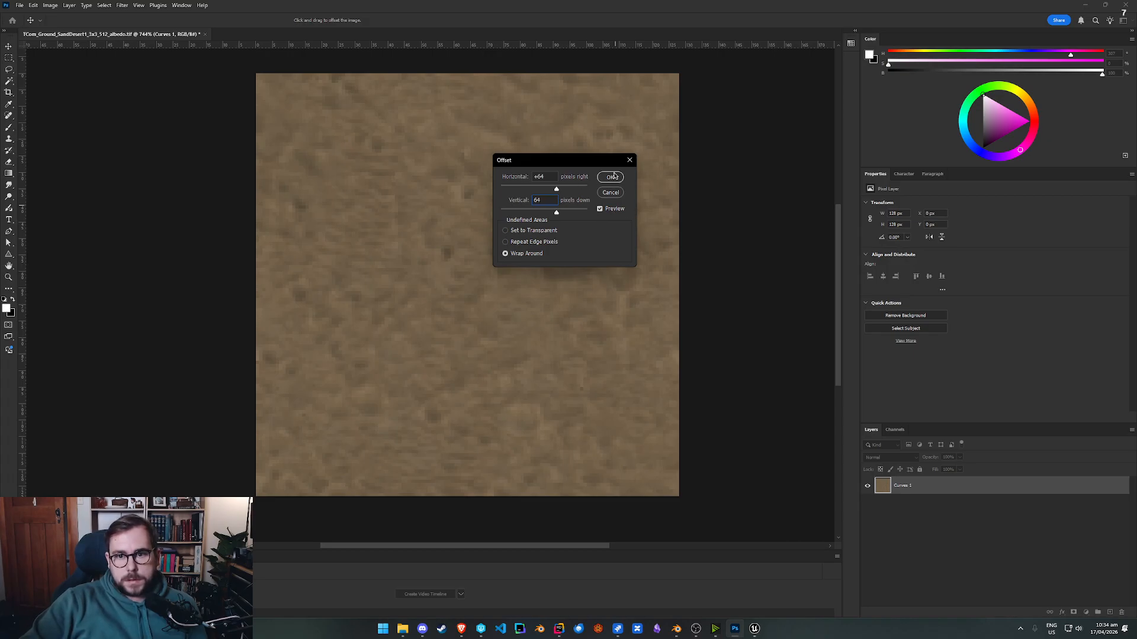
{"action": "left_click", "coordinate": [615, 175]}
{"action": "scroll", "coordinate": [562, 350], "scroll_direction": "down", "scroll_amount": 6, "text": "alt"}
{"action": "scroll", "coordinate": [565, 387], "scroll_direction": "up", "scroll_amount": 8, "text": "alt"}
{"action": "scroll", "coordinate": [578, 421], "scroll_direction": "down", "scroll_amount": 8, "text": "alt"}
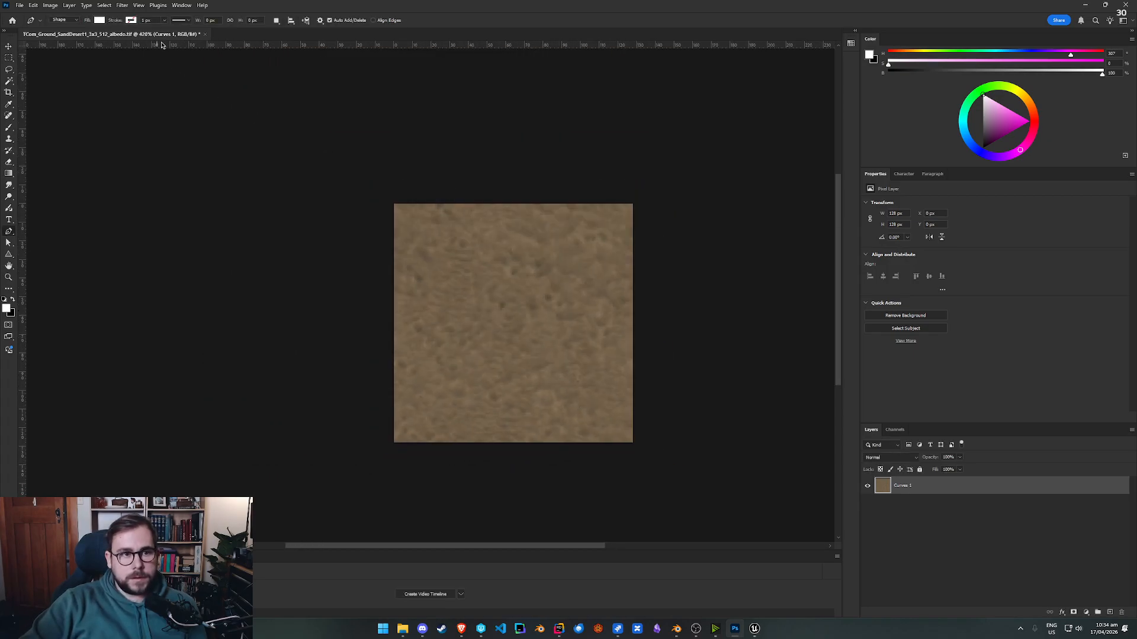
Step: Try converting the texture to Indexed Color with a Local (Perceptual) palette reduced to 4 colors
{"action": "left_click", "coordinate": [19, 6]}
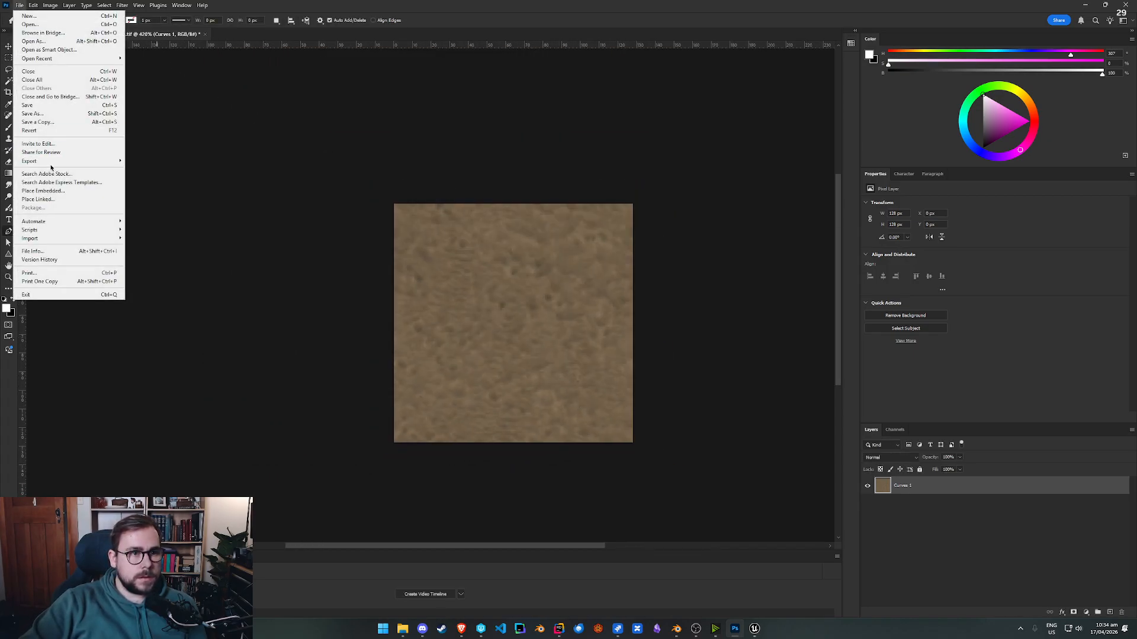
{"action": "mouse_move", "coordinate": [56, 5]}
{"action": "mouse_move", "coordinate": [89, 16]}
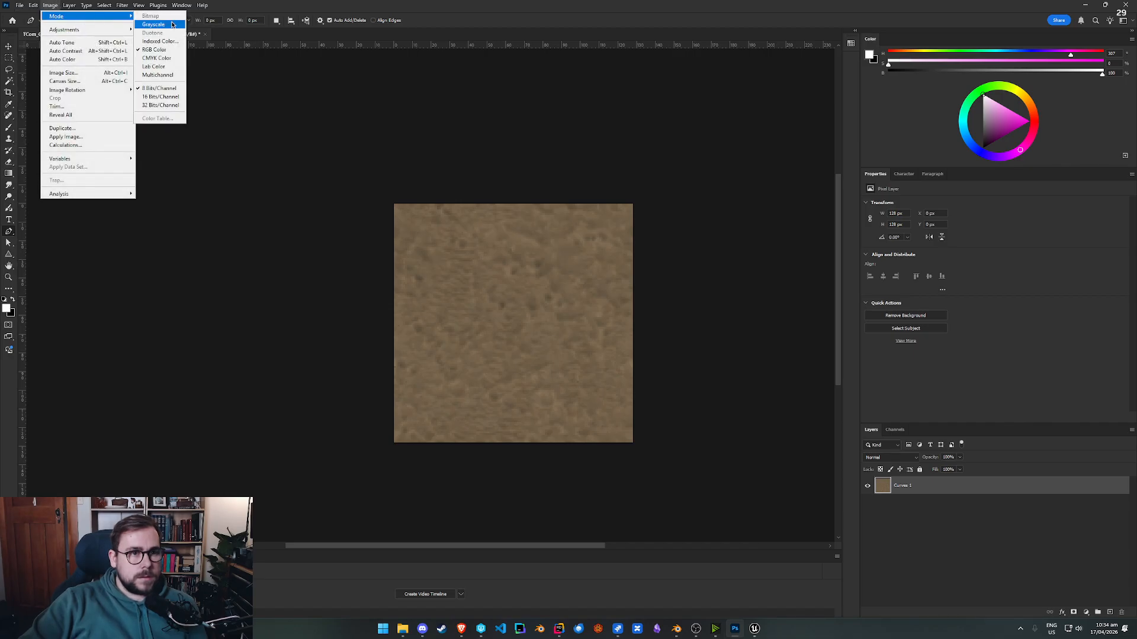
{"action": "left_click", "coordinate": [159, 42]}
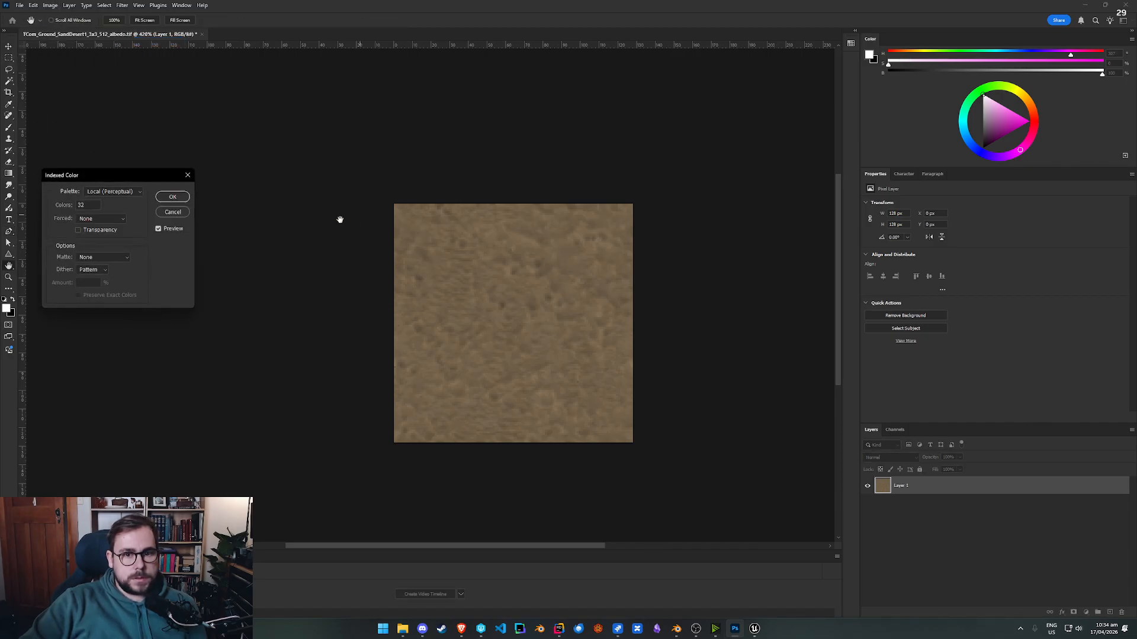
{"action": "scroll", "coordinate": [592, 323], "scroll_direction": "up", "scroll_amount": 8, "text": "alt"}
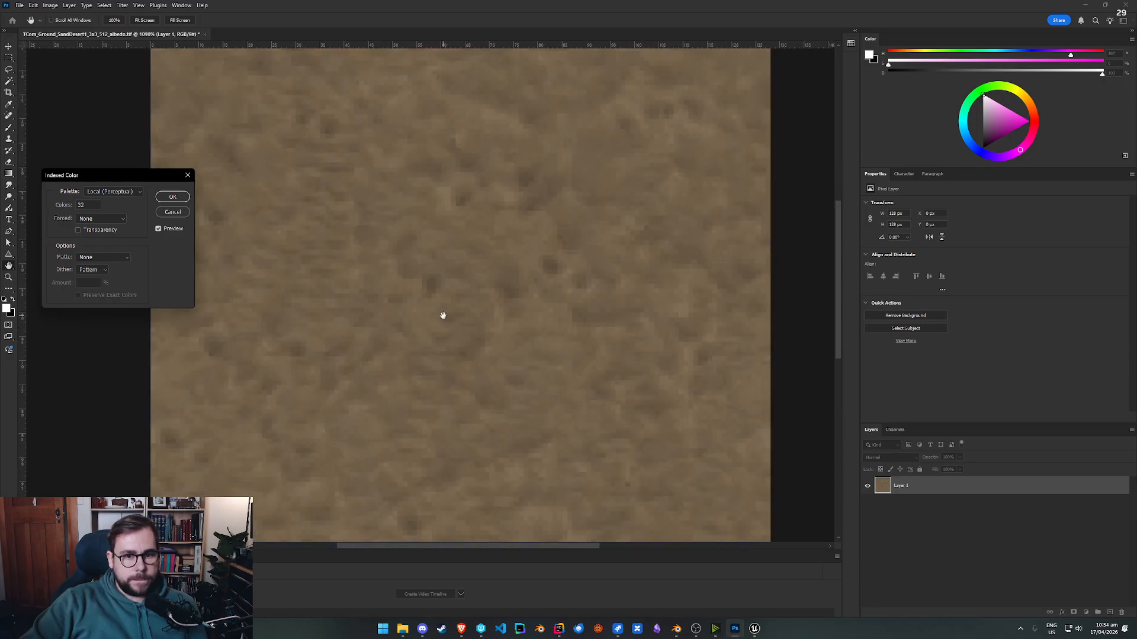
{"action": "left_click_drag", "start_coordinate": [91, 204], "coordinate": [25, 211]}
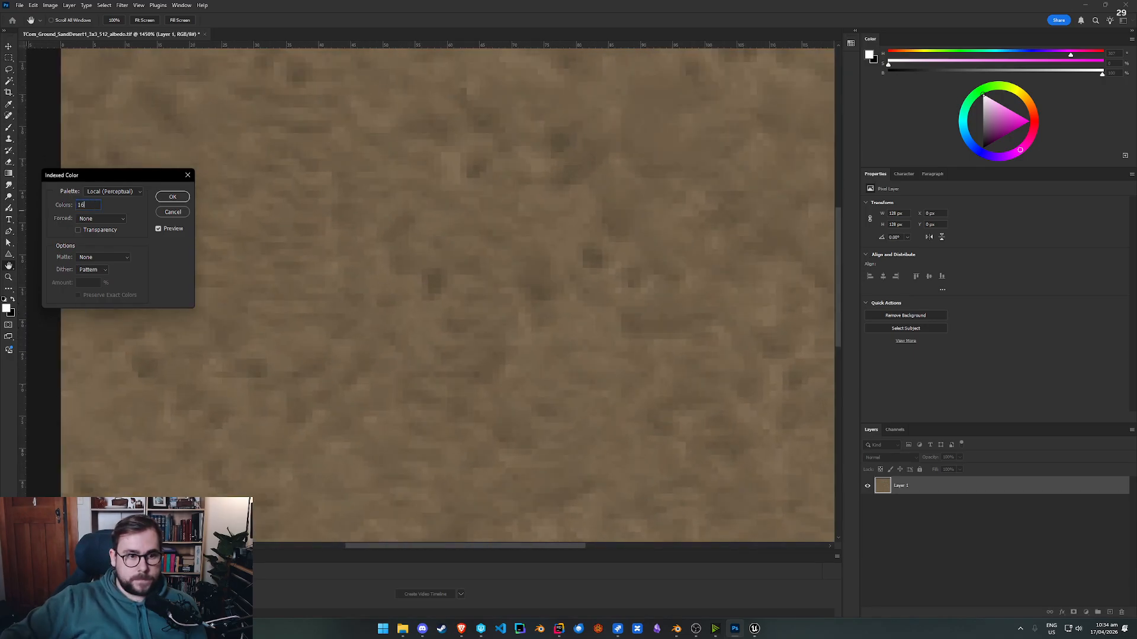
{"action": "type", "text": "8"}
{"action": "scroll", "coordinate": [86, 207], "scroll_direction": "down", "scroll_amount": 1}
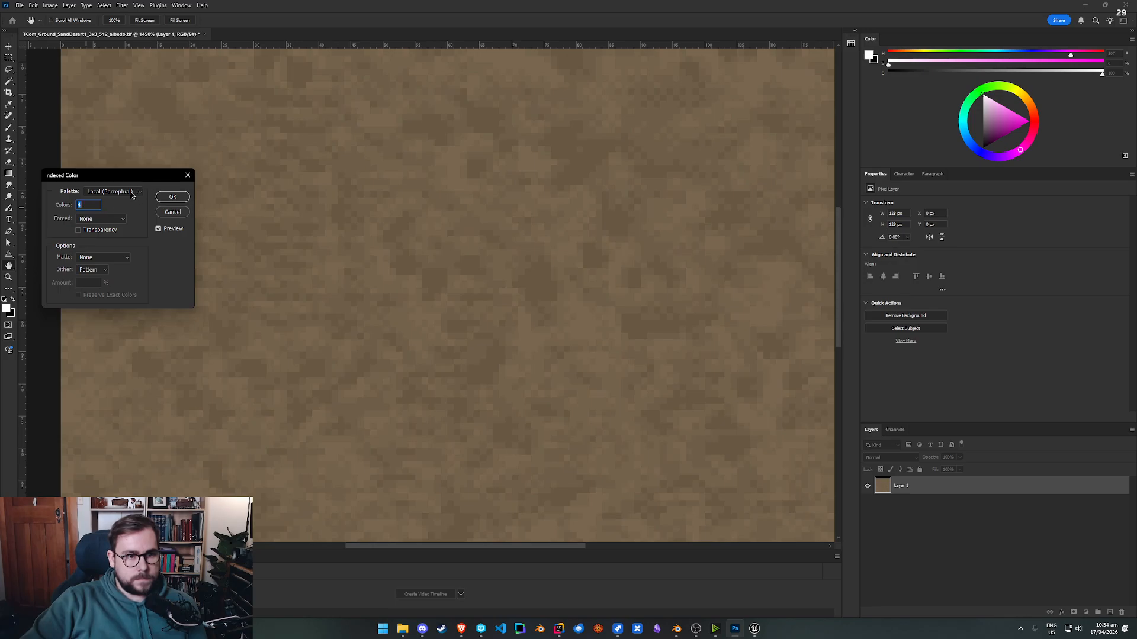
Step: Compare the Diffusion, Pattern and other dither options on the 4-color palette and apply the Indexed Color conversion
{"action": "left_click", "coordinate": [119, 259]}
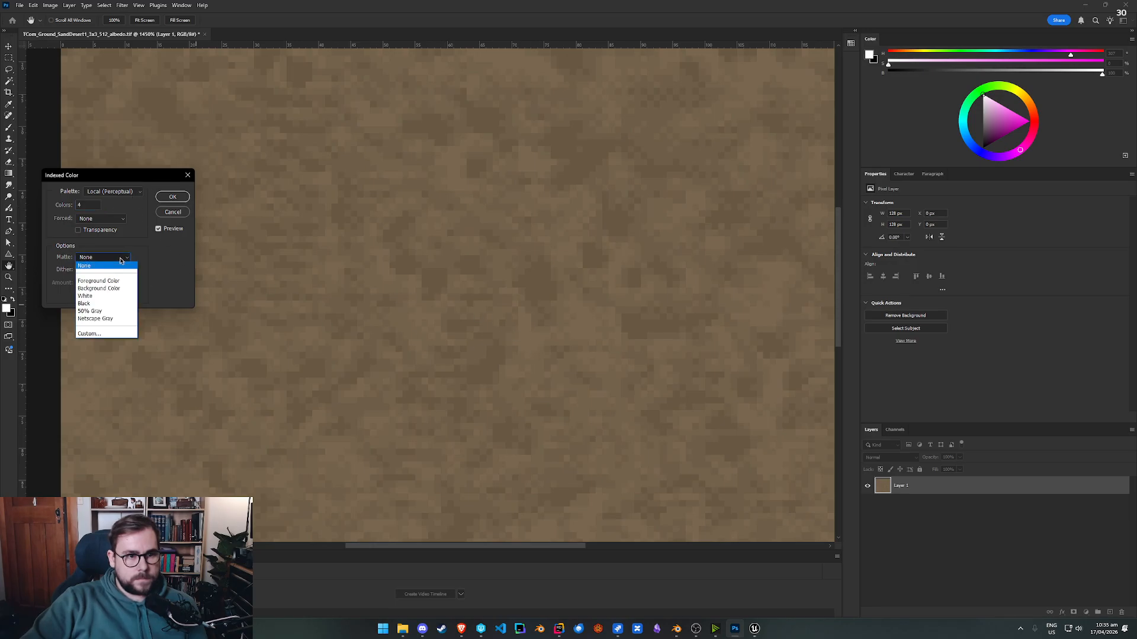
{"action": "left_click", "coordinate": [161, 283]}
{"action": "left_click", "coordinate": [94, 270]}
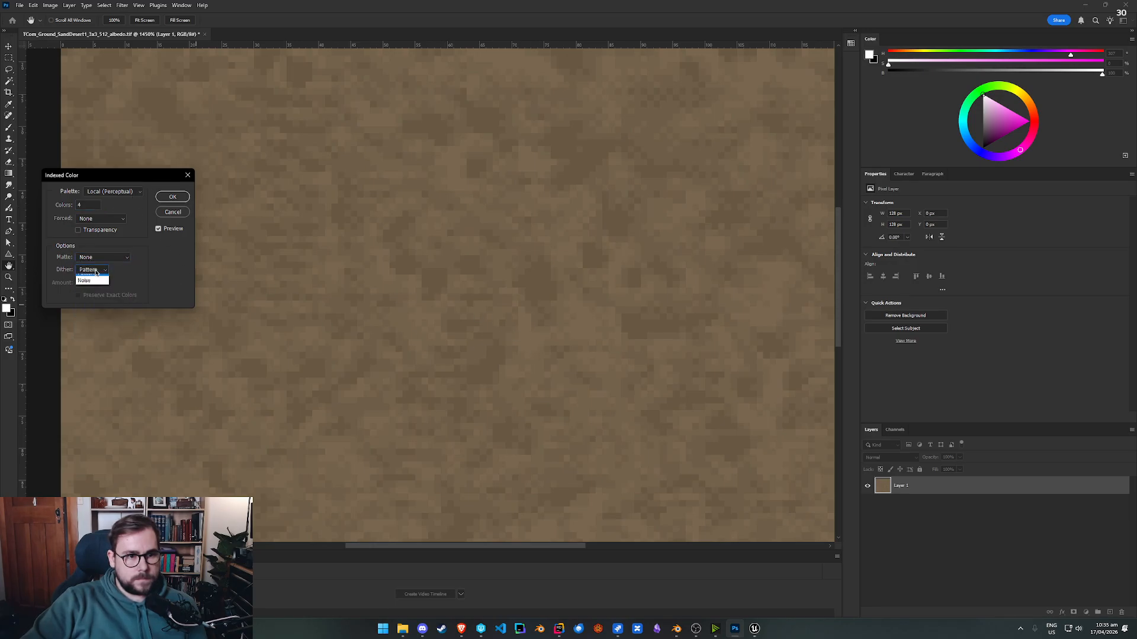
{"action": "left_click", "coordinate": [92, 285]}
{"action": "left_click", "coordinate": [94, 271]}
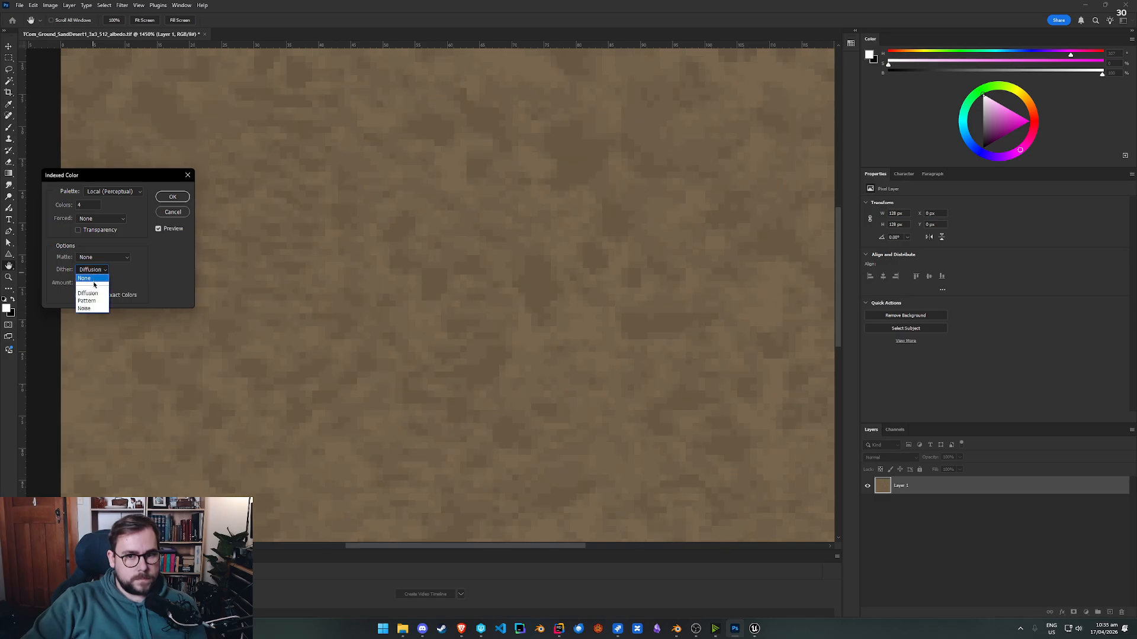
{"action": "left_click", "coordinate": [93, 305]}
{"action": "left_click", "coordinate": [97, 270]}
{"action": "left_click", "coordinate": [92, 297]}
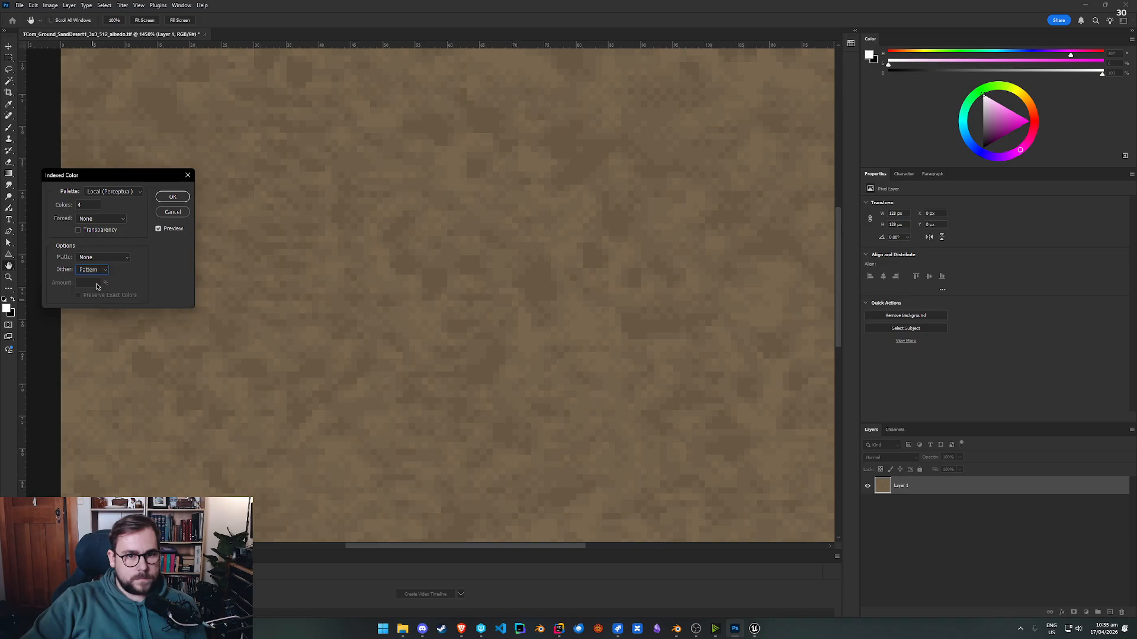
{"action": "left_click", "coordinate": [96, 276]}
{"action": "left_click", "coordinate": [94, 279]}
{"action": "left_click", "coordinate": [99, 272]}
{"action": "left_click", "coordinate": [93, 295]}
{"action": "left_click", "coordinate": [99, 271]}
{"action": "left_click", "coordinate": [93, 303]}
{"action": "left_click", "coordinate": [96, 271]}
{"action": "left_click", "coordinate": [92, 289]}
{"action": "left_click", "coordinate": [166, 198]}
Step: Inspect the indexed texture up close and at reduced size, and undo the Indexed Color conversion
{"action": "scroll", "coordinate": [463, 329], "scroll_direction": "down", "scroll_amount": 7, "text": "alt"}
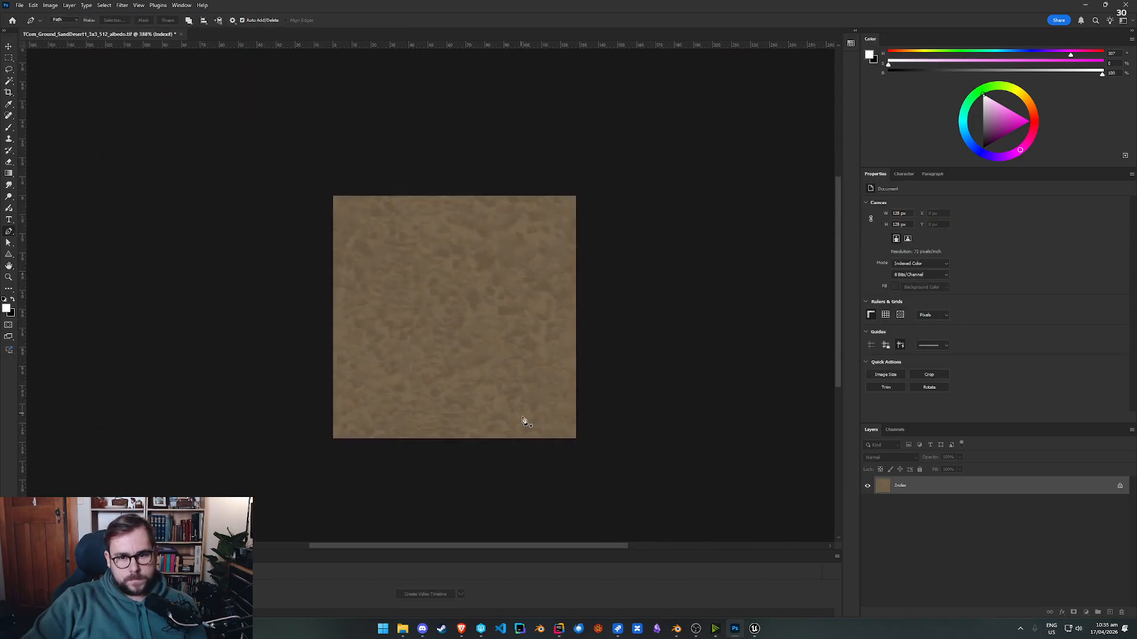
{"action": "scroll", "coordinate": [522, 416], "scroll_direction": "up", "scroll_amount": 2, "text": "alt"}
{"action": "scroll", "coordinate": [490, 276], "scroll_direction": "up", "scroll_amount": 4, "text": "alt"}
{"action": "scroll", "coordinate": [330, 332], "scroll_direction": "down", "scroll_amount": 4, "text": "alt"}
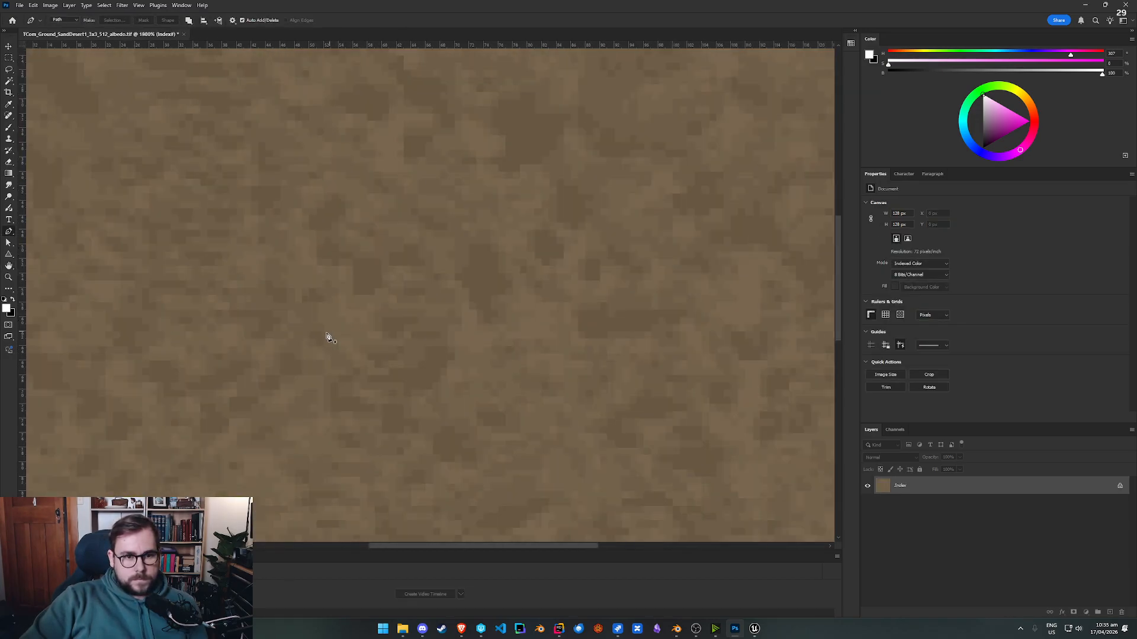
{"action": "scroll", "coordinate": [279, 406], "scroll_direction": "up", "scroll_amount": 5, "text": "alt"}
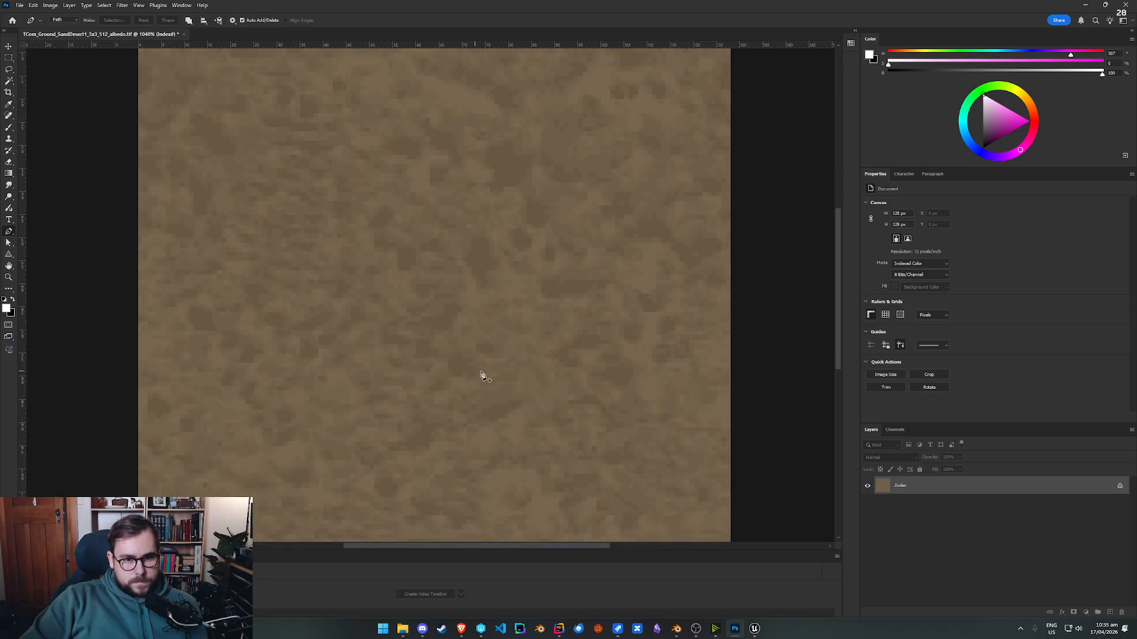
{"action": "scroll", "coordinate": [335, 354], "scroll_direction": "down", "scroll_amount": 5, "text": "alt"}
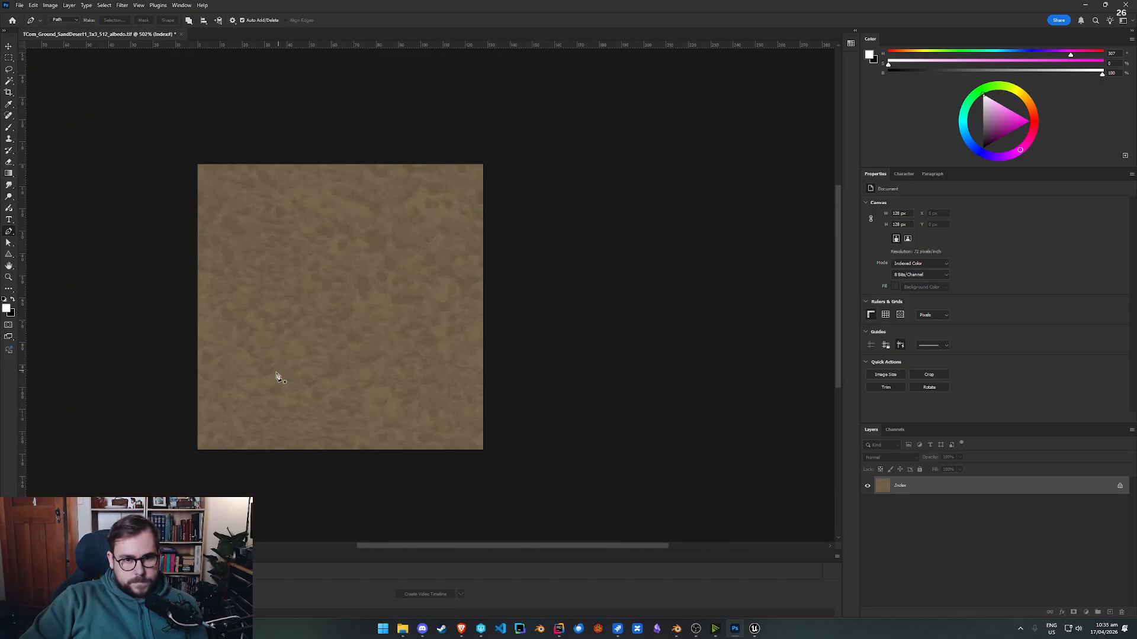
{"action": "key", "text": "ctrl+z"}
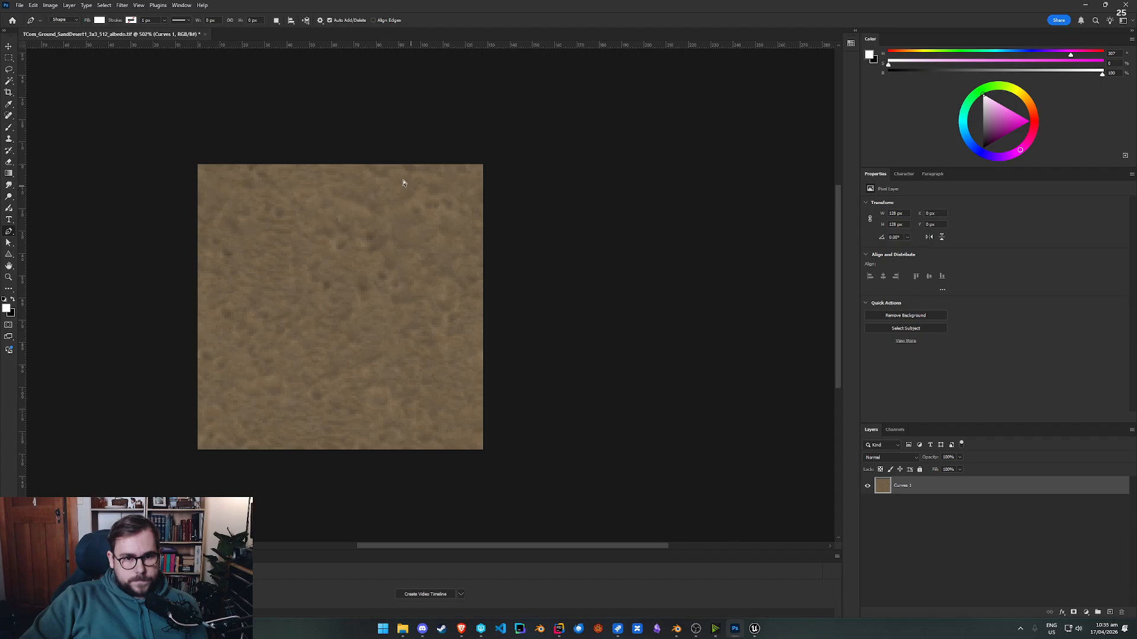
Step: Save the texture as a Photoshop file named sand in the SourceContent textures folder
{"action": "left_click", "coordinate": [18, 5]}
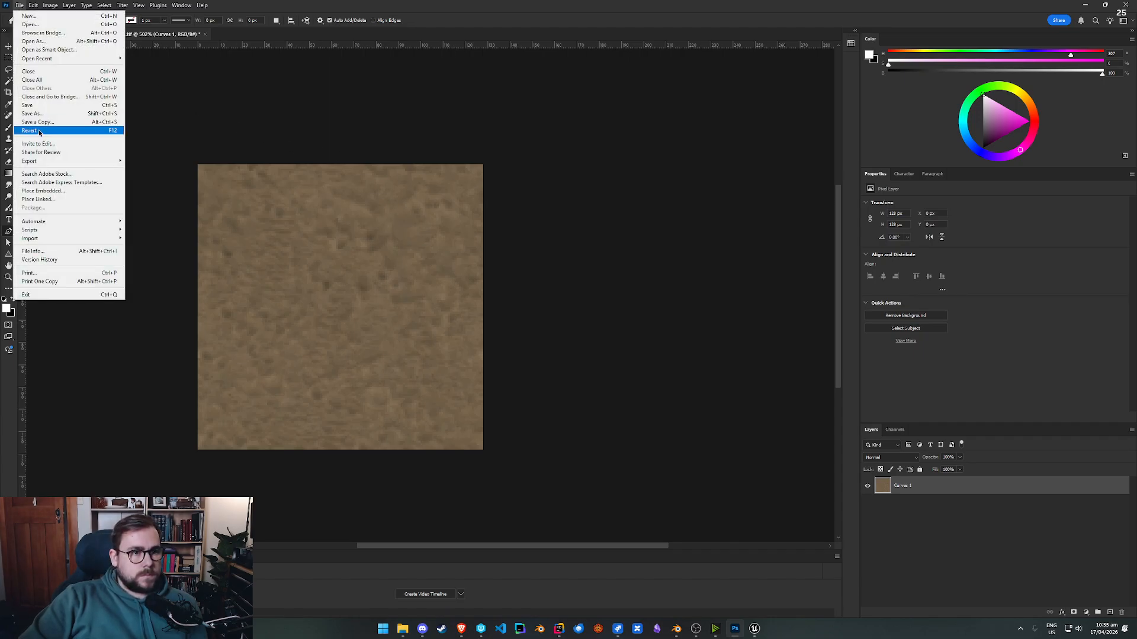
{"action": "left_click", "coordinate": [60, 116]}
{"action": "left_click", "coordinate": [118, 277]}
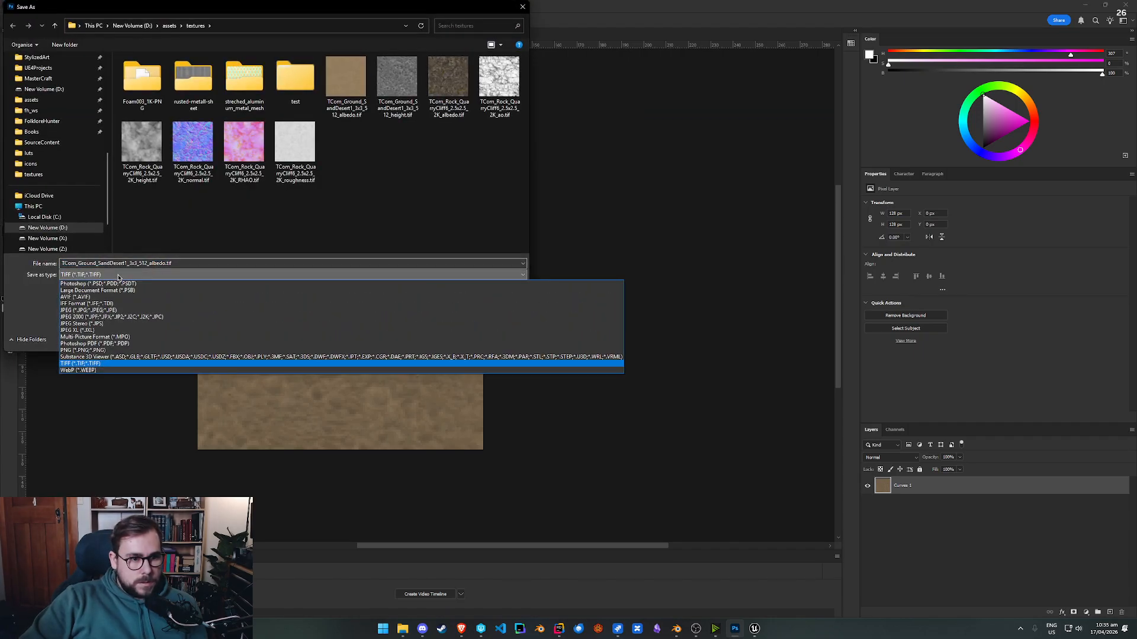
{"action": "left_click", "coordinate": [107, 283]}
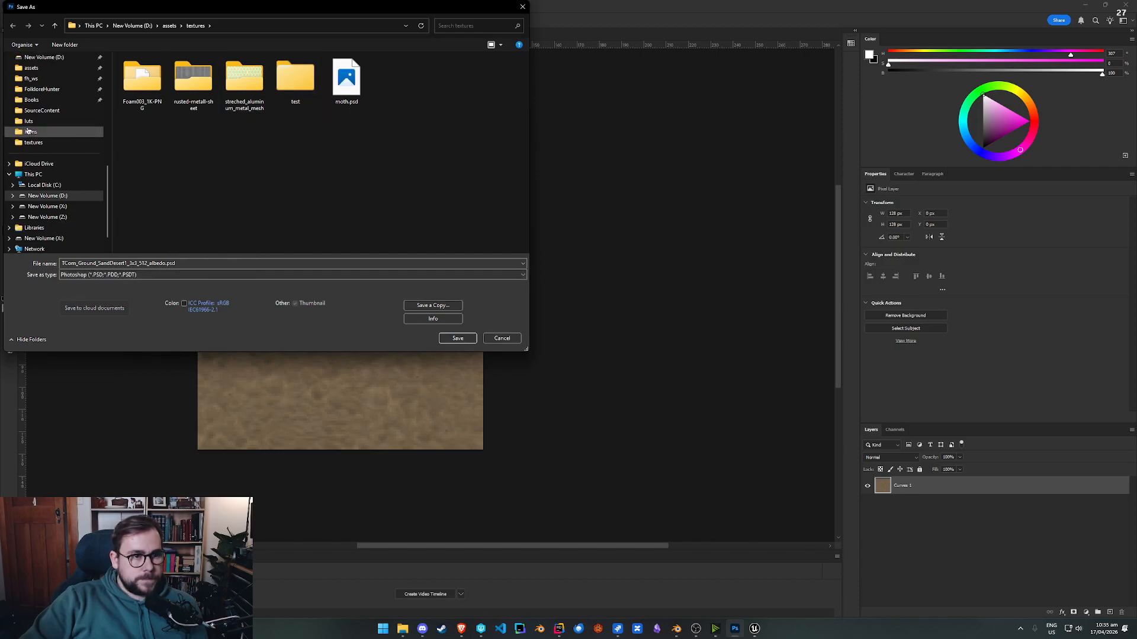
{"action": "left_click", "coordinate": [41, 142]}
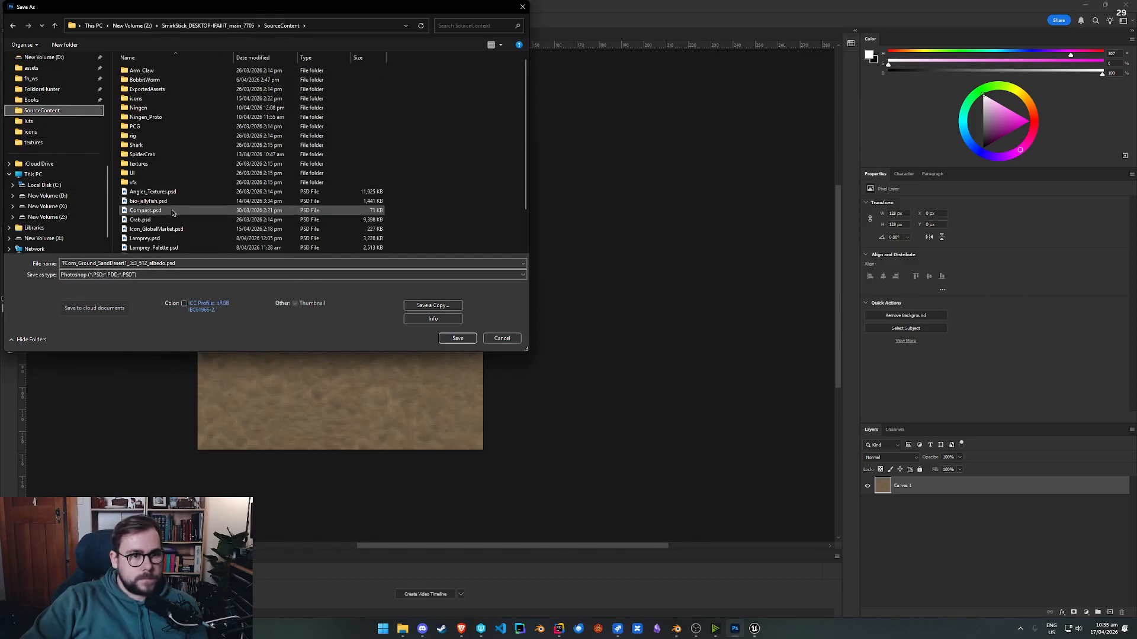
{"action": "double_click", "coordinate": [139, 163]}
{"action": "left_click", "coordinate": [209, 264]}
{"action": "type", "text": "sand"}
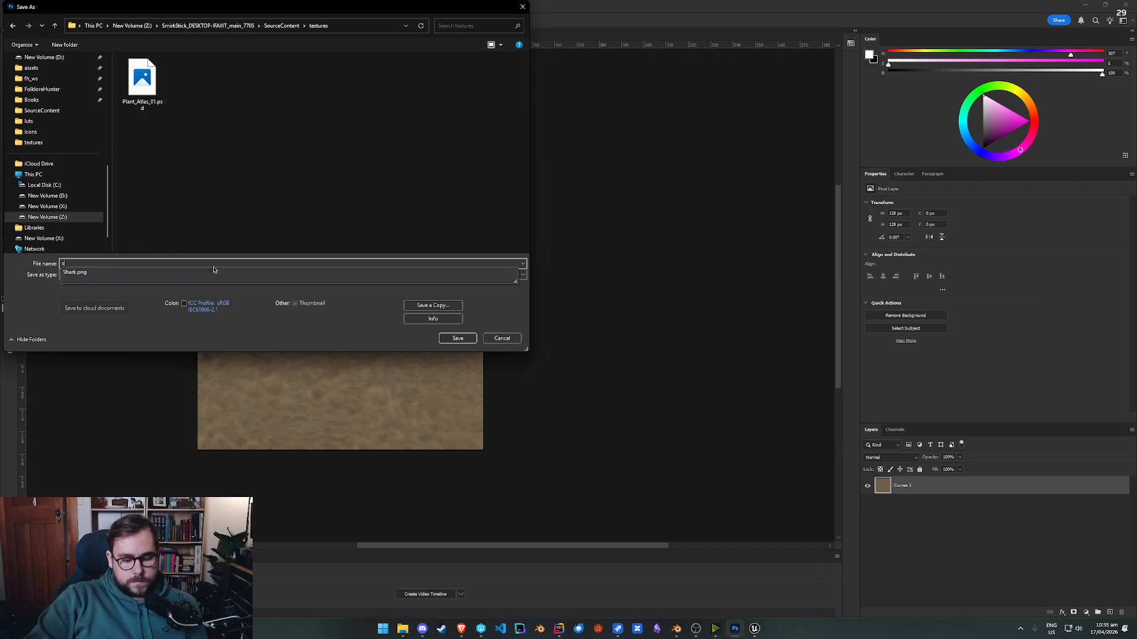
{"action": "key", "text": "Return"}
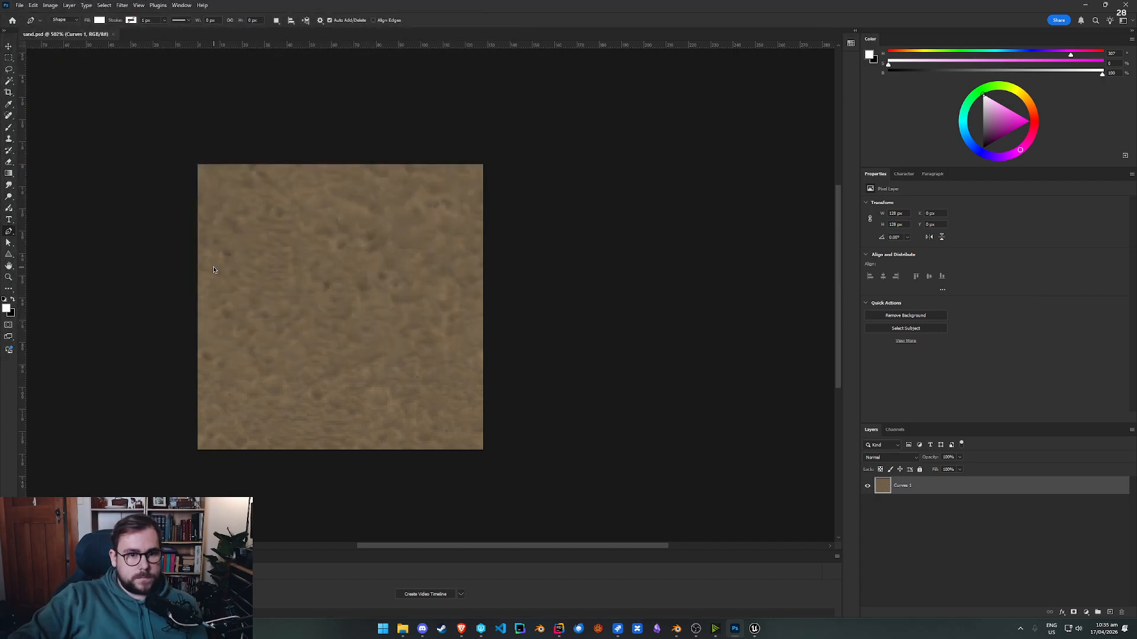
Step: Start a Save for Web (Legacy) export of the sand texture and examine its optimized preview up close
{"action": "left_click", "coordinate": [20, 5]}
{"action": "mouse_move", "coordinate": [106, 161]}
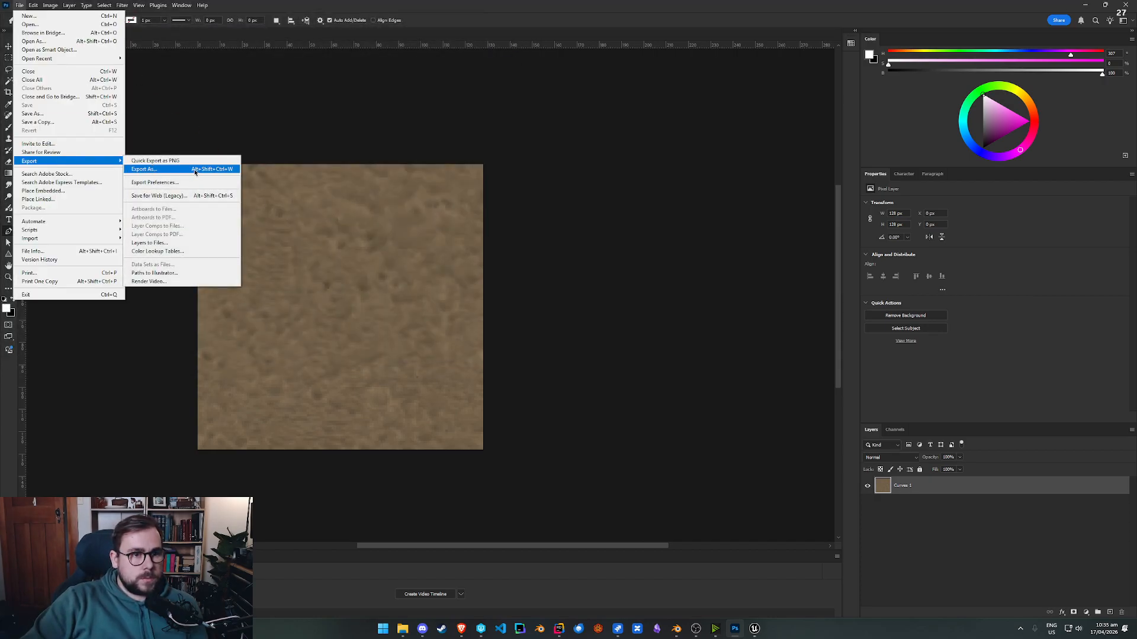
{"action": "left_click", "coordinate": [168, 196]}
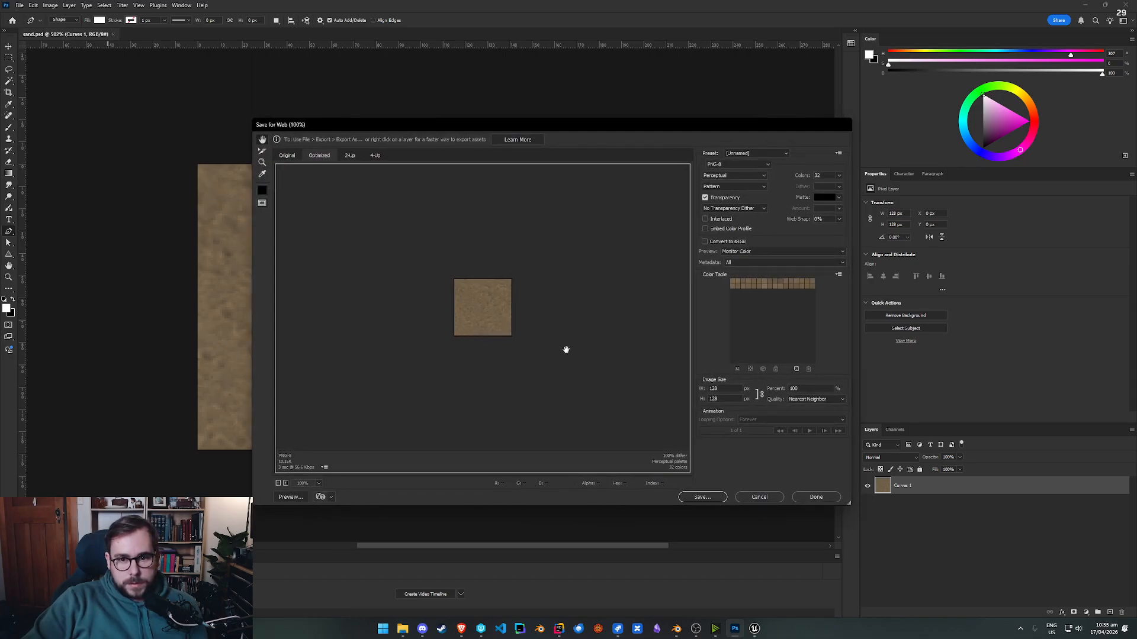
{"action": "left_click", "coordinate": [499, 308]}
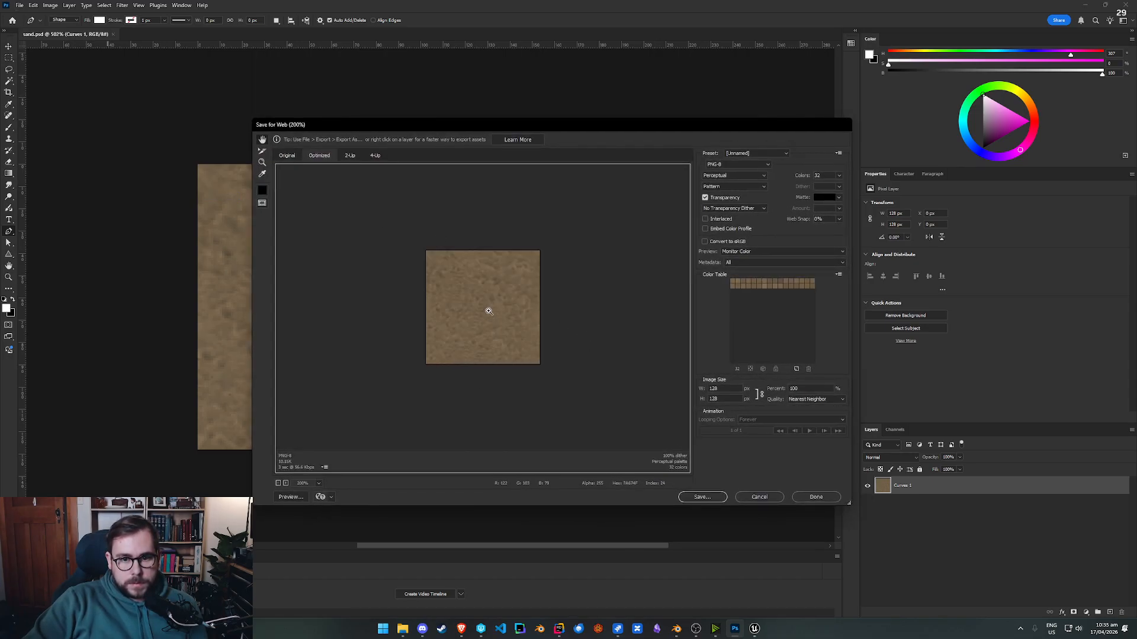
{"action": "left_click", "coordinate": [498, 309]}
{"action": "left_click", "coordinate": [499, 308]}
{"action": "left_click", "coordinate": [499, 308]}
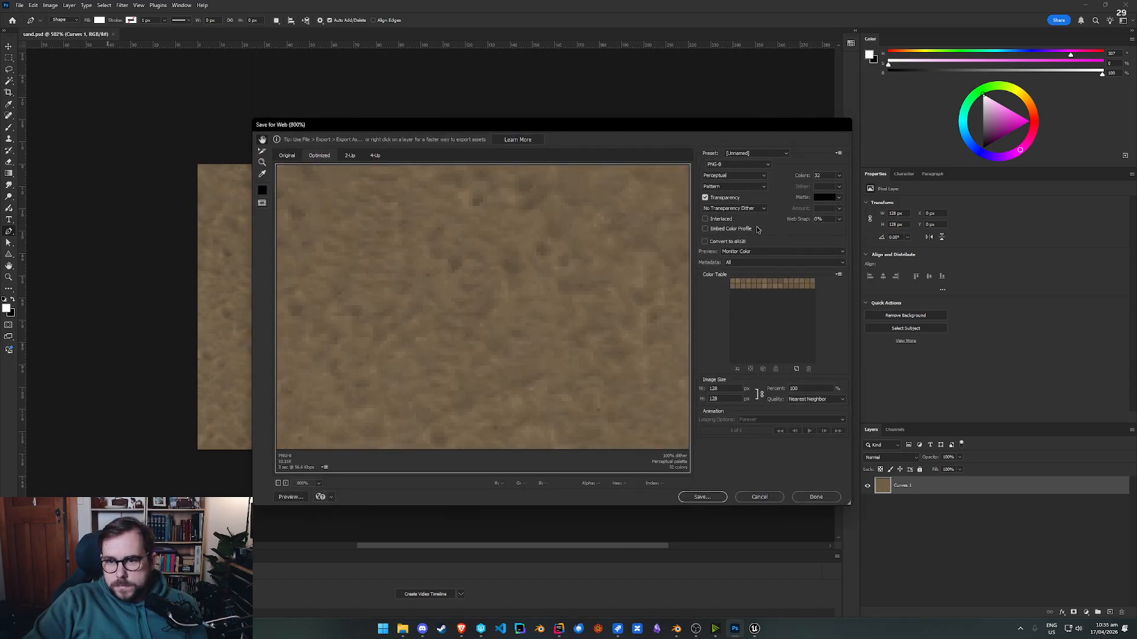
Step: Set the PNG-8 export to No Dither without transparency, and open the choices for the number of colors
{"action": "left_click", "coordinate": [741, 165]}
{"action": "left_click", "coordinate": [736, 189]}
{"action": "left_click", "coordinate": [740, 187]}
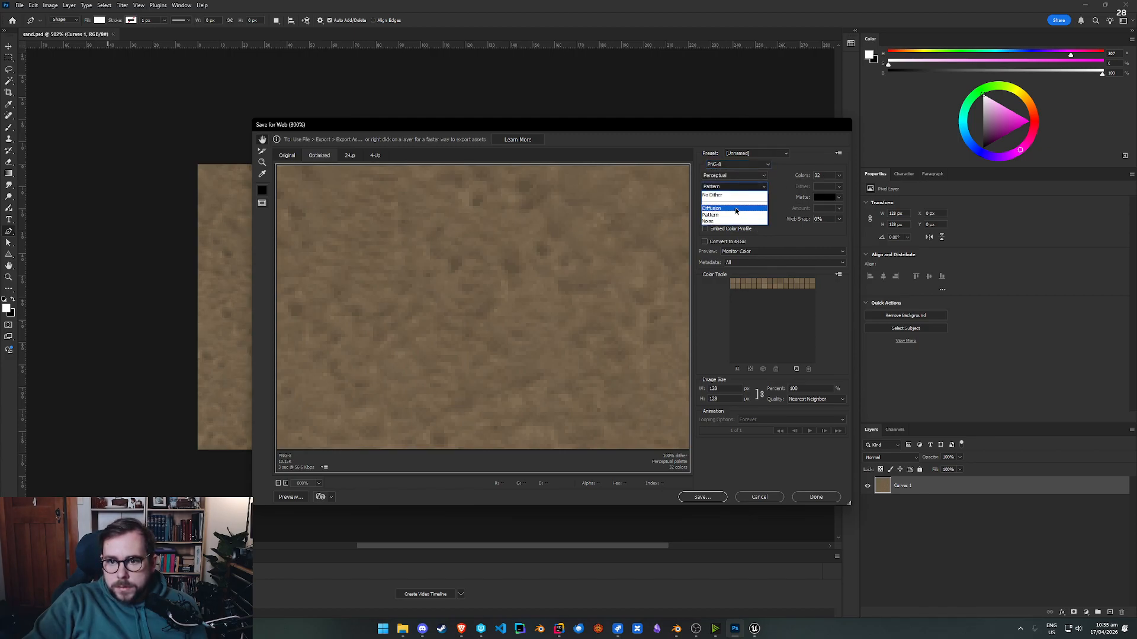
{"action": "left_click", "coordinate": [734, 195]}
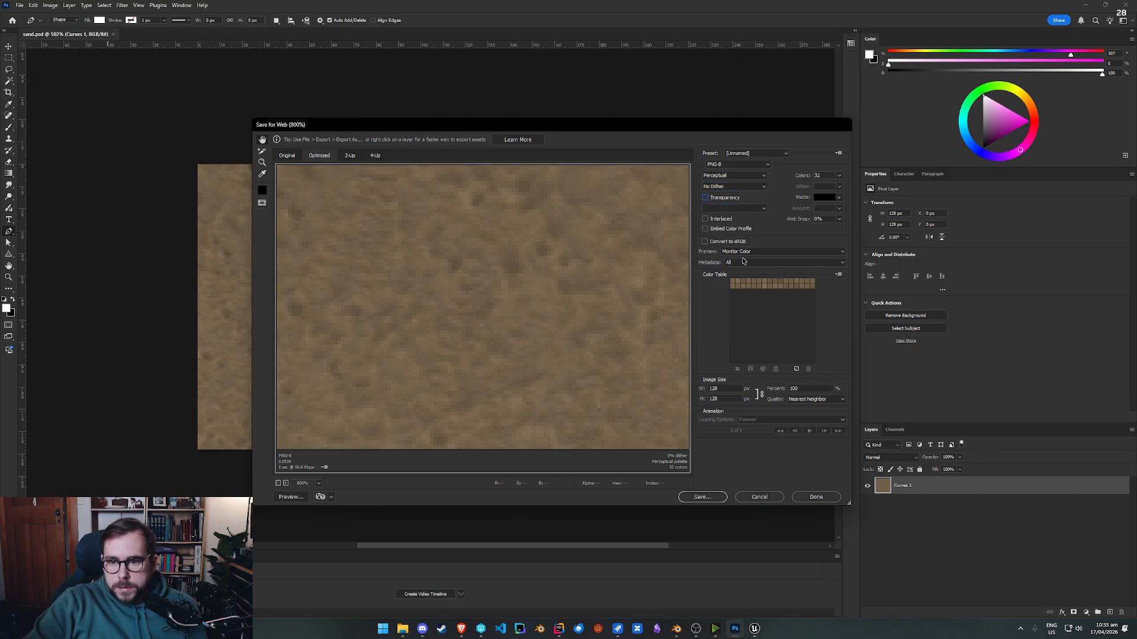
{"action": "left_click", "coordinate": [840, 177]}
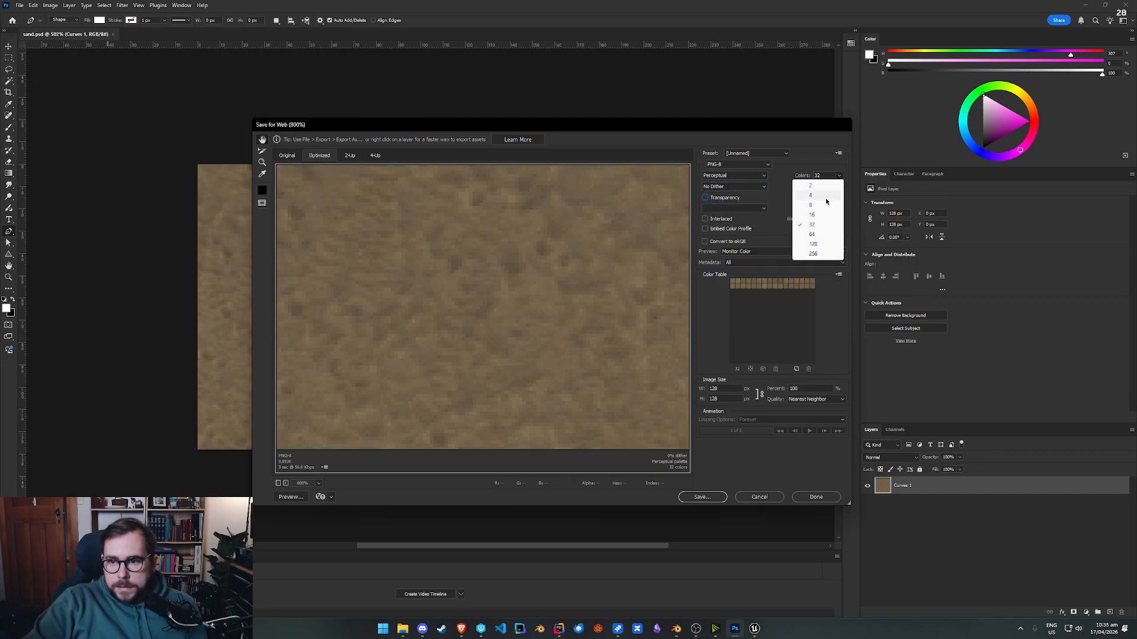
Step: Export the sand texture as sand.png in PNG-8 format with 8 colors and Diffusion dither
{"action": "left_click", "coordinate": [815, 206]}
{"action": "left_click", "coordinate": [840, 177]}
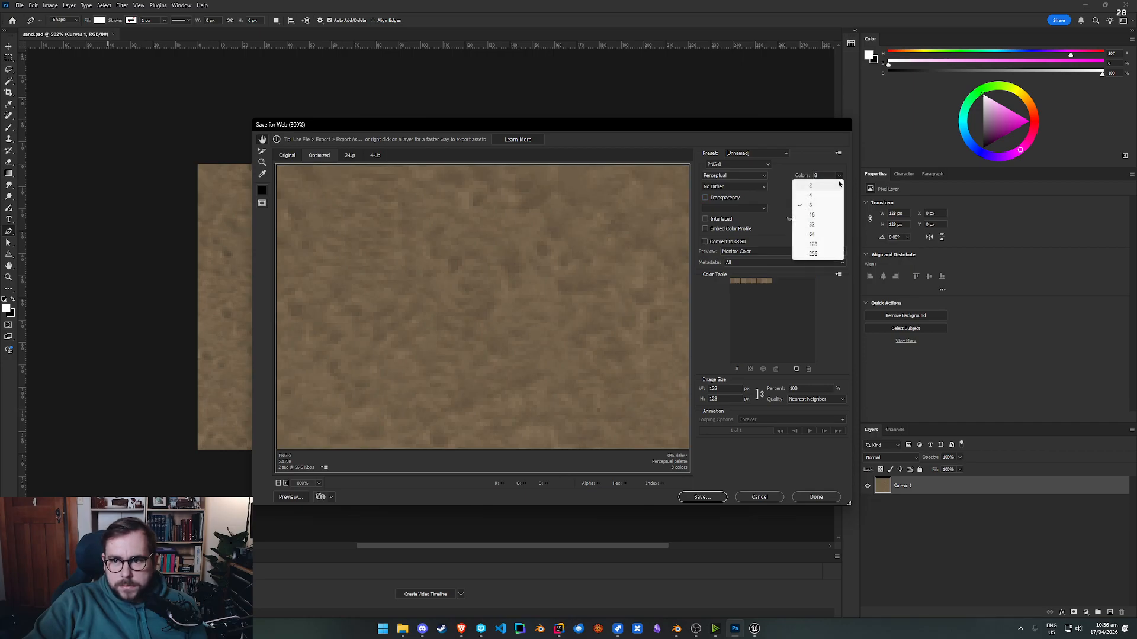
{"action": "left_click", "coordinate": [821, 196]}
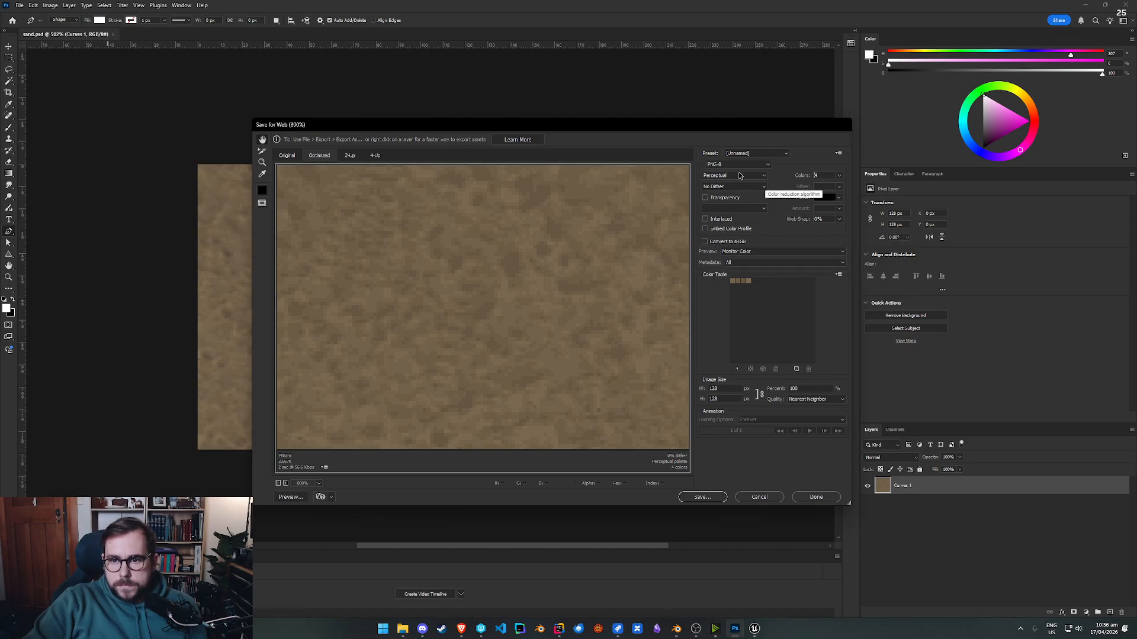
{"action": "left_click", "coordinate": [718, 187]}
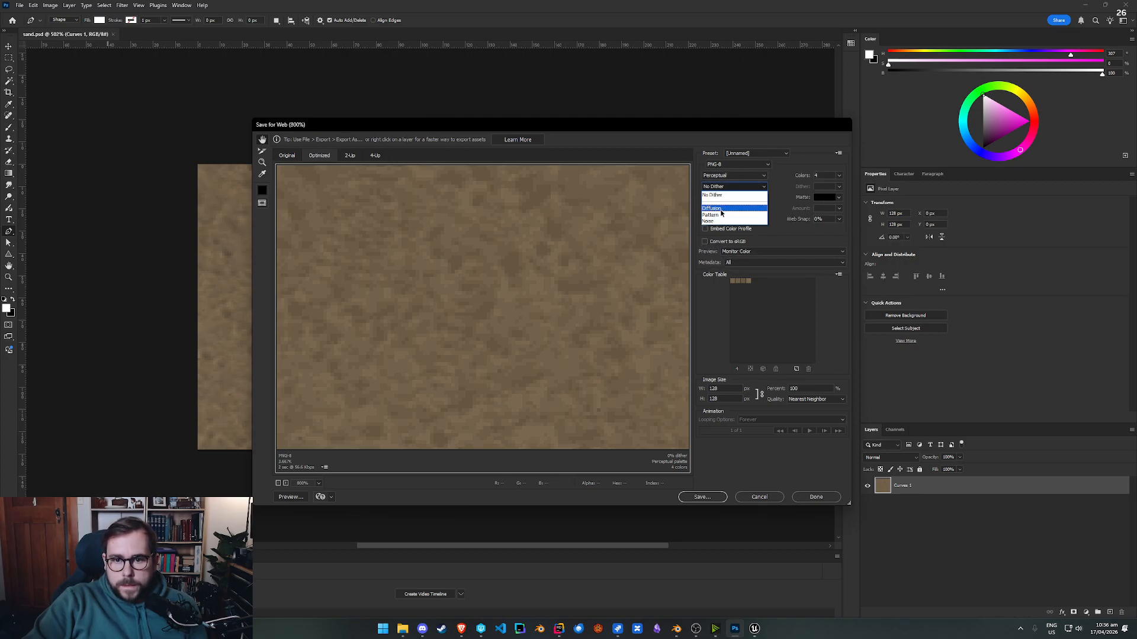
{"action": "left_click", "coordinate": [719, 209]}
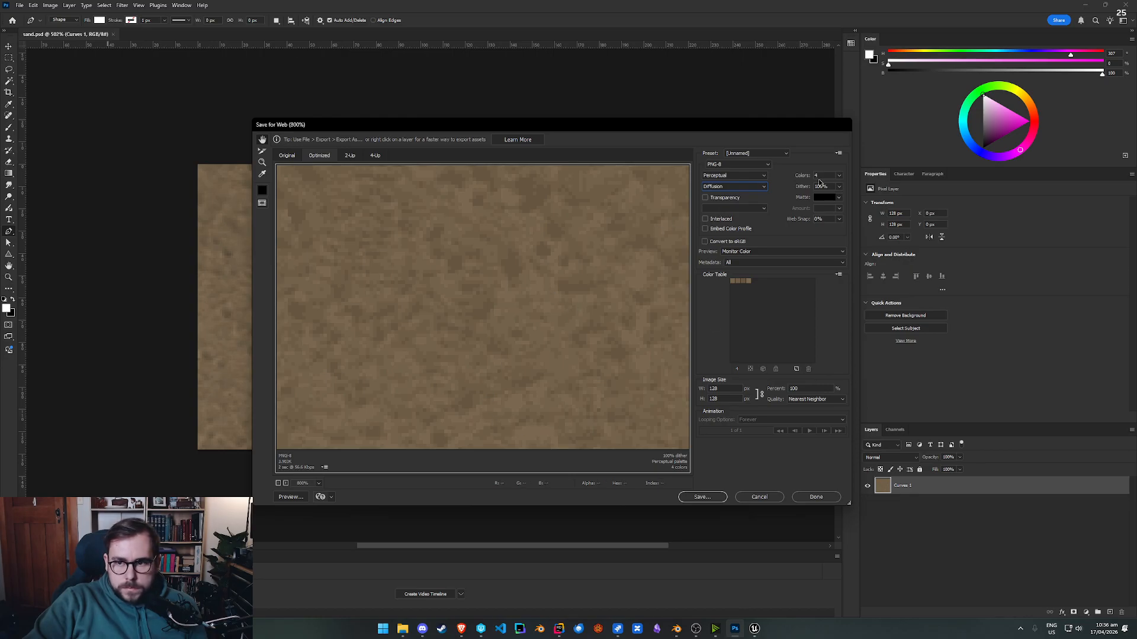
{"action": "left_click", "coordinate": [839, 175]}
{"action": "left_click", "coordinate": [817, 203]}
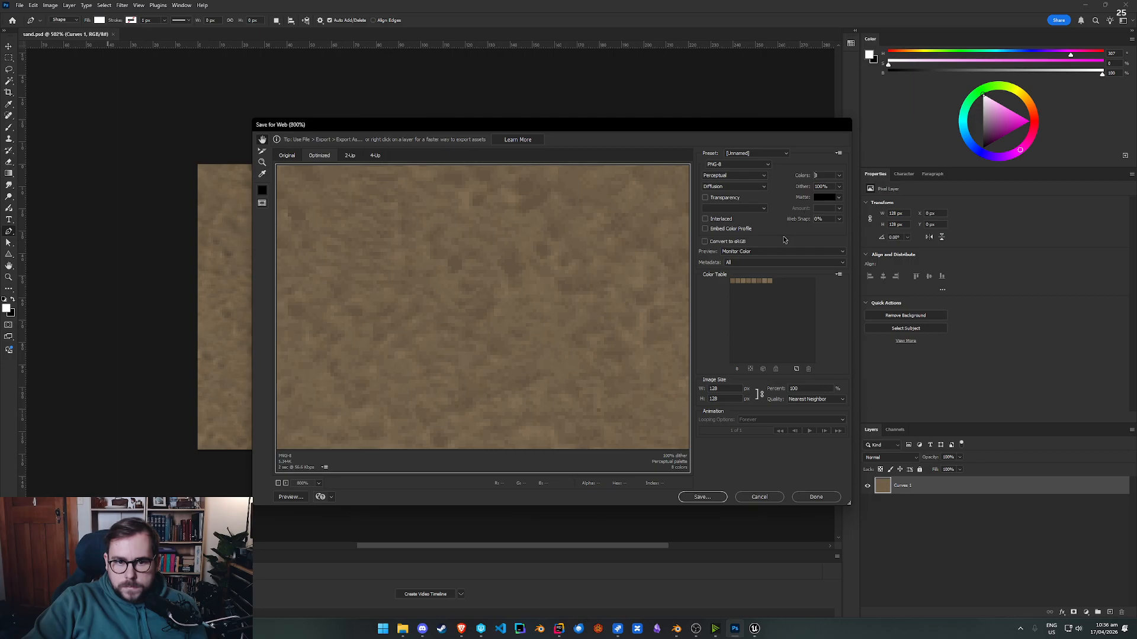
{"action": "left_click", "coordinate": [704, 497]}
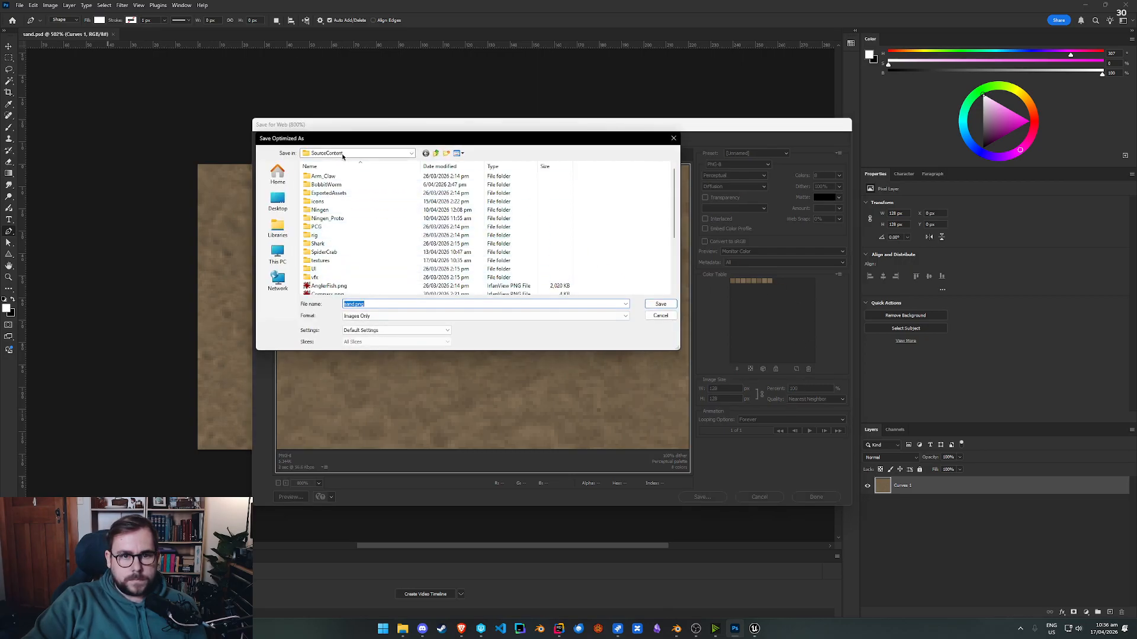
{"action": "left_click", "coordinate": [660, 304]}
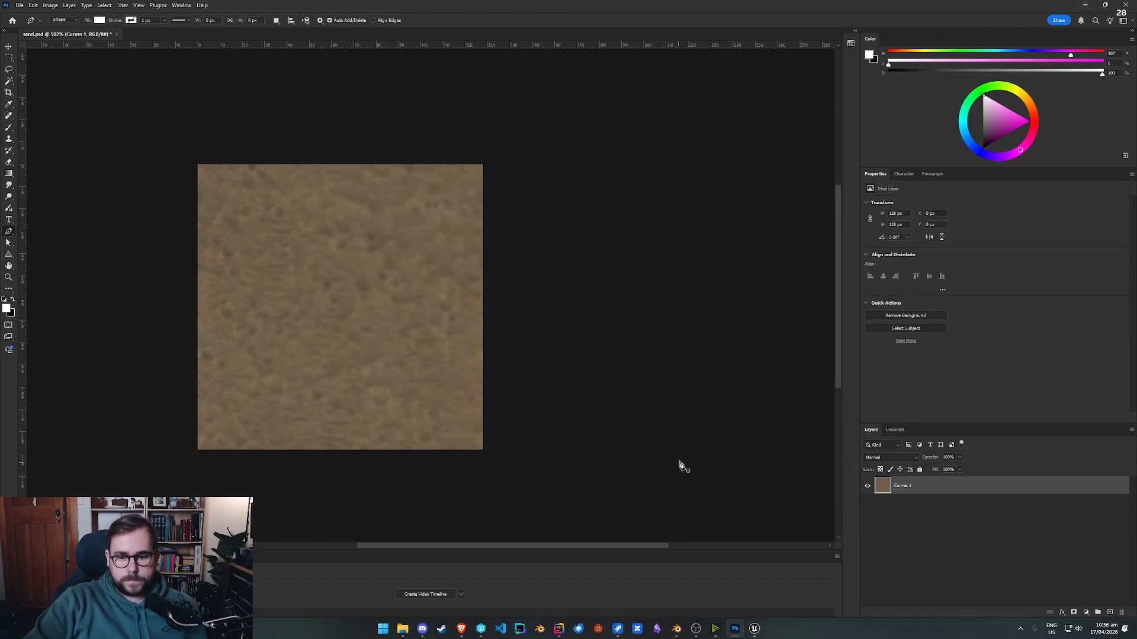
Step: Switch to Perforce P4V and open ProjectDeep.uproject from the workspace to launch the project
{"action": "left_click", "coordinate": [754, 629]}
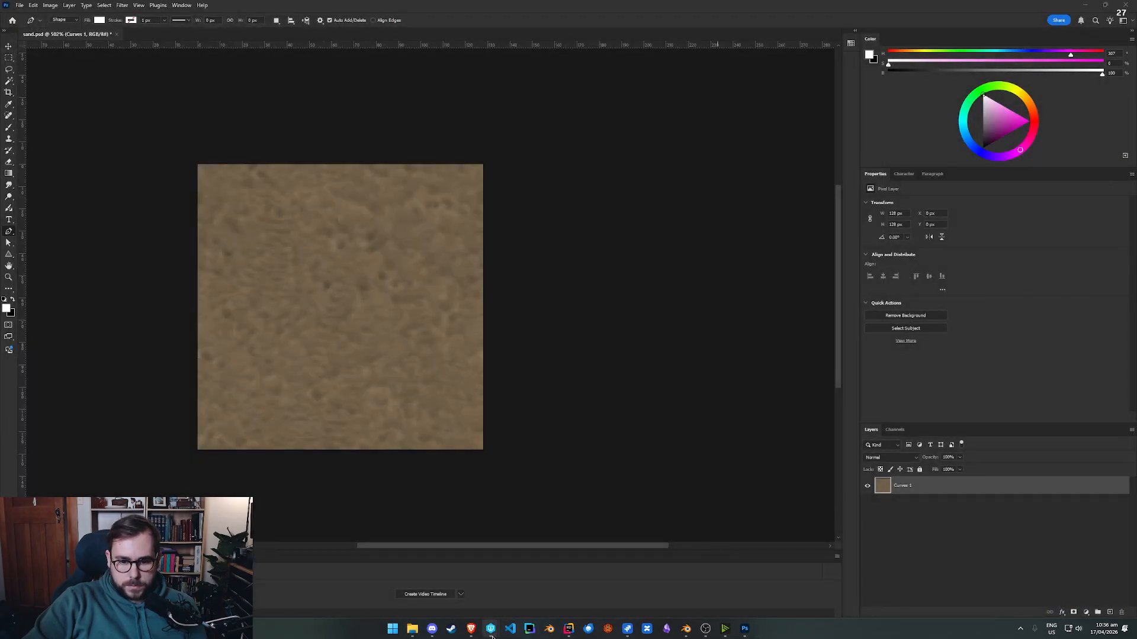
{"action": "mouse_move", "coordinate": [492, 634]}
{"action": "mouse_move", "coordinate": [531, 599]}
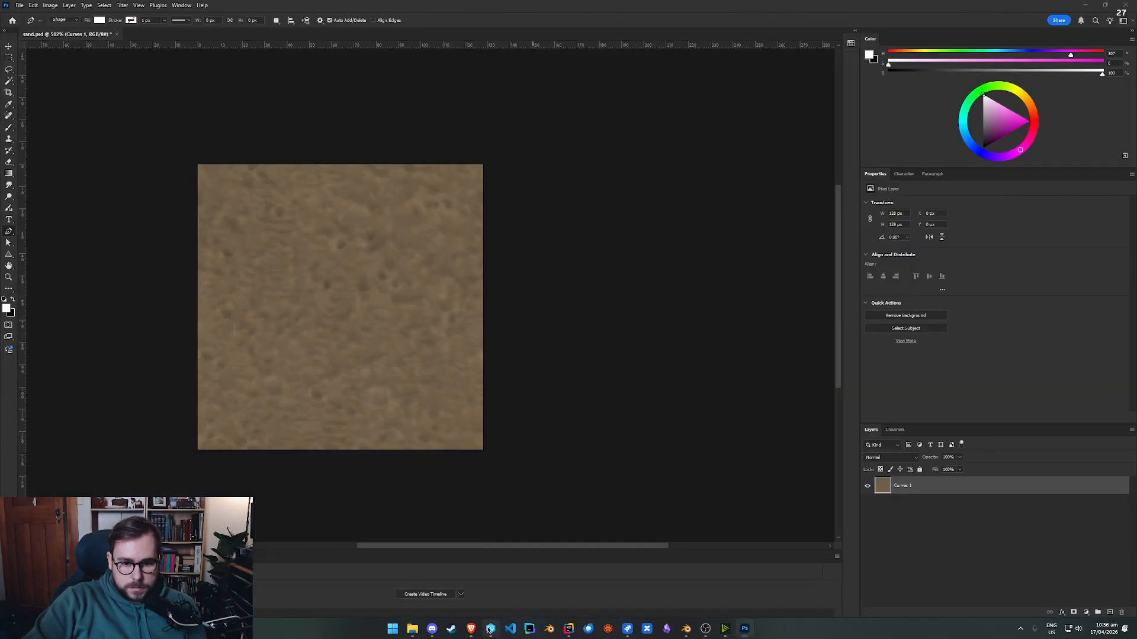
{"action": "left_click", "coordinate": [490, 630]}
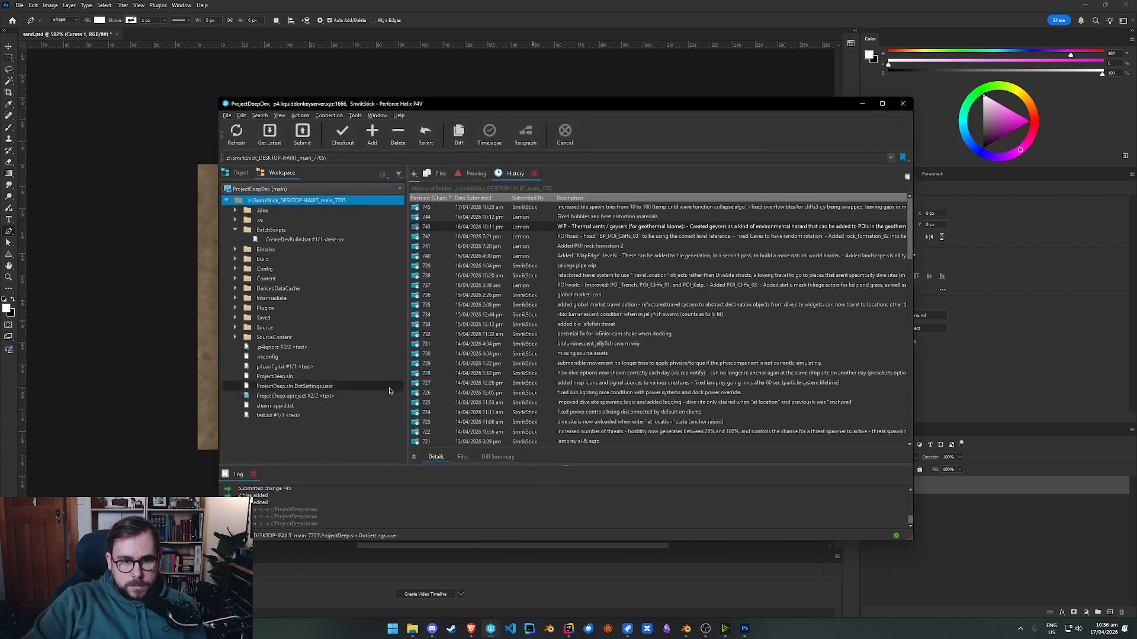
{"action": "left_click", "coordinate": [299, 396]}
{"action": "left_click", "coordinate": [451, 2]}
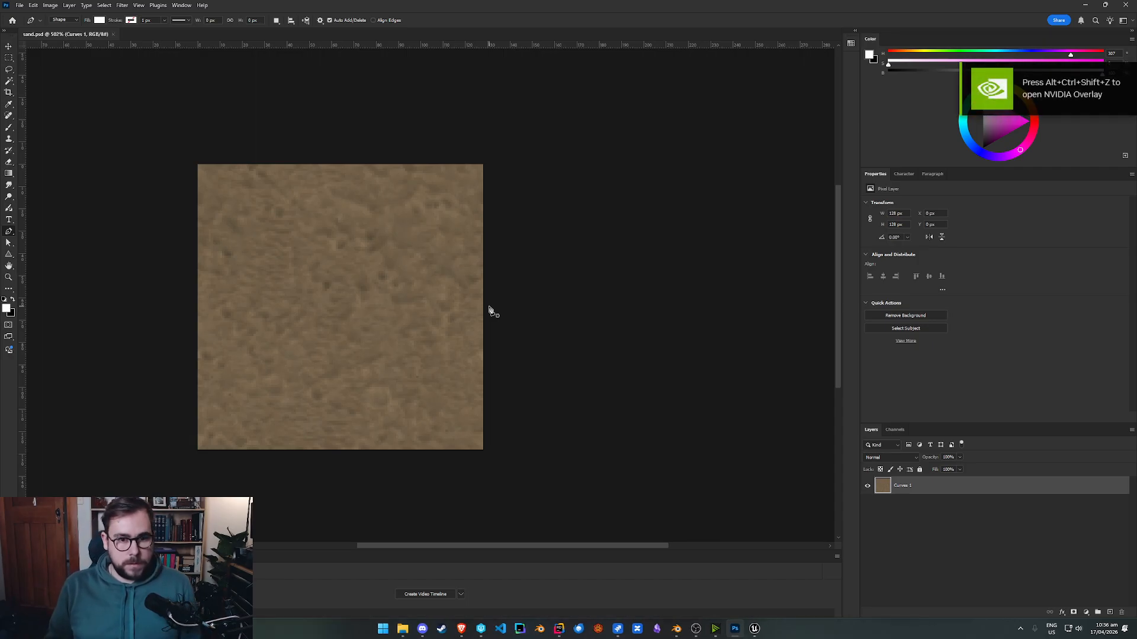
Step: Switch to Unreal Editor and open the Landscape folder in the project content
{"action": "key", "text": "alt+Tab"}
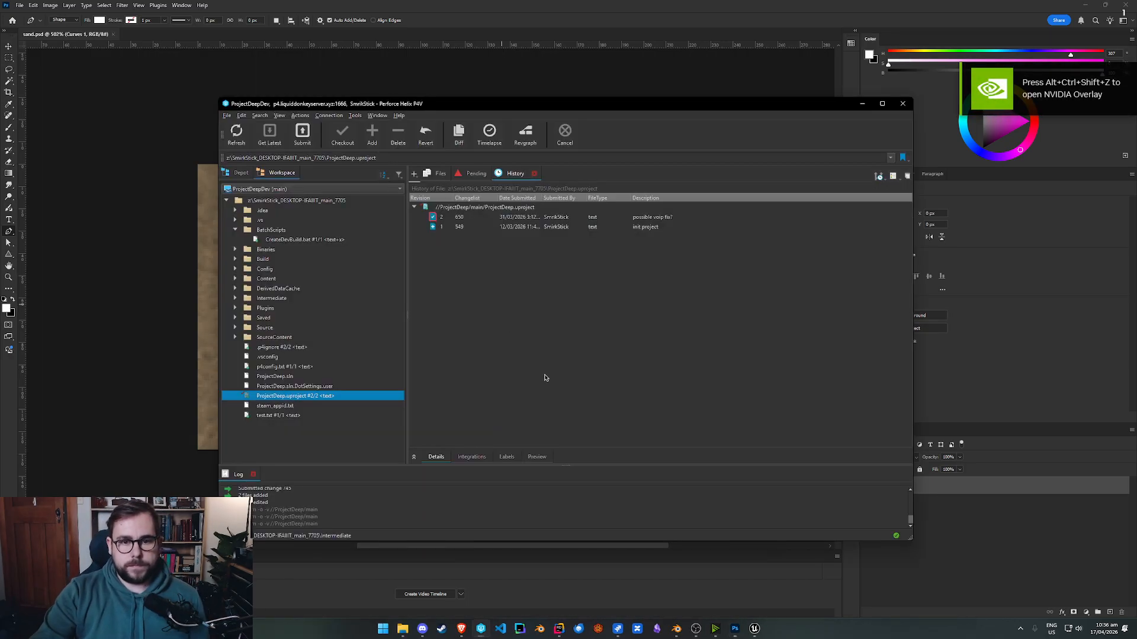
{"action": "key", "text": "alt+Tab"}
{"action": "left_click", "coordinate": [753, 629]}
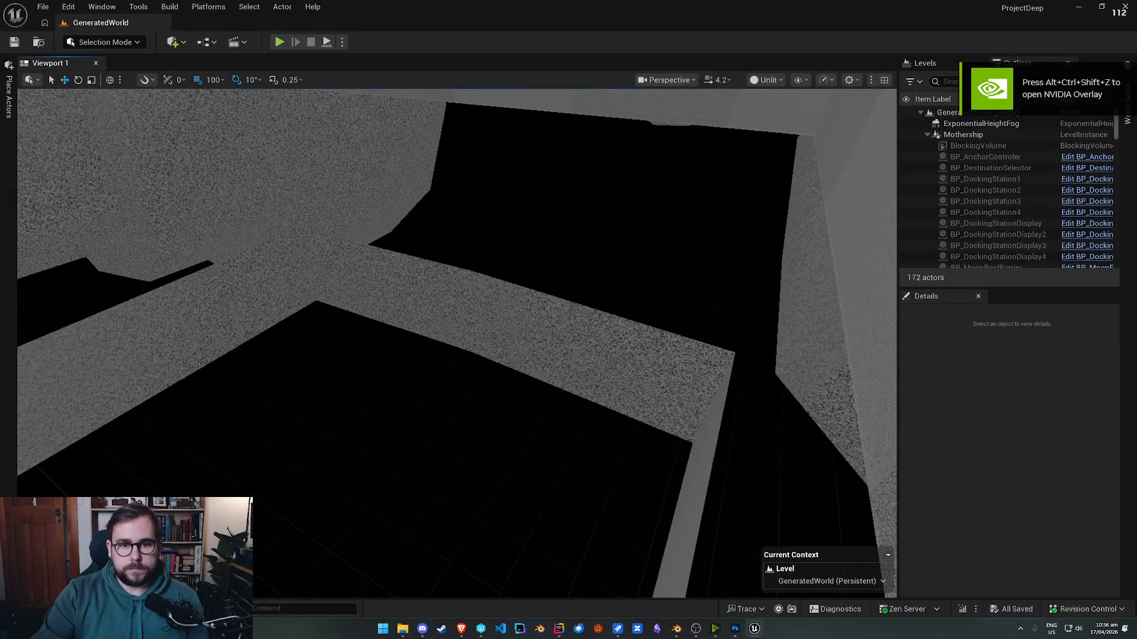
{"action": "key", "text": "ctrl+space"}
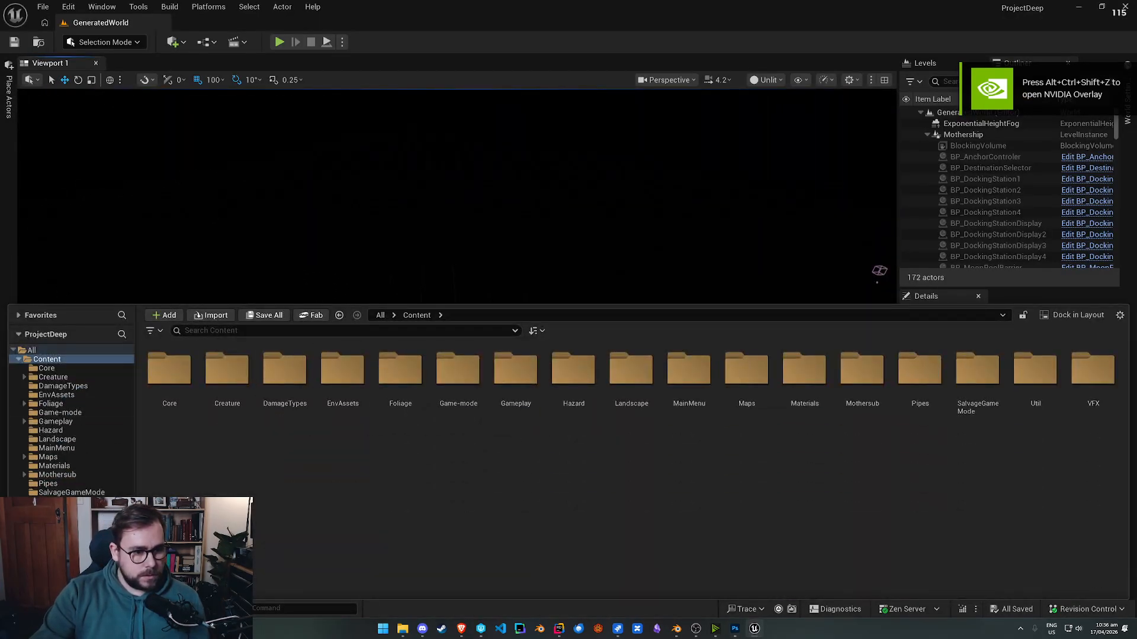
{"action": "left_click", "coordinate": [56, 395]}
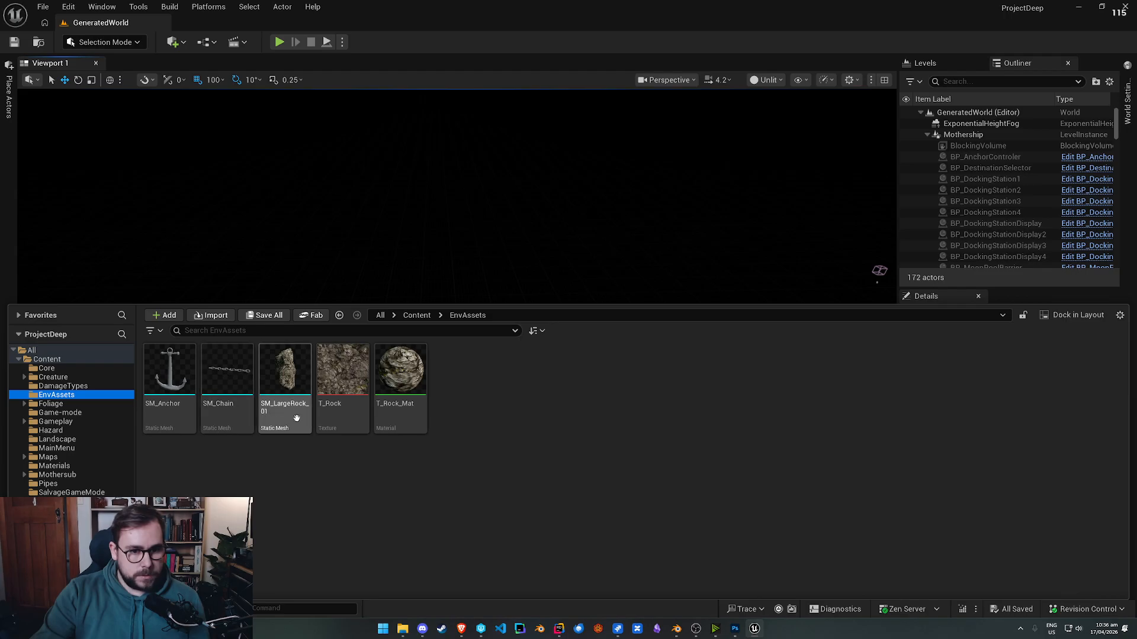
{"action": "left_click", "coordinate": [68, 439]}
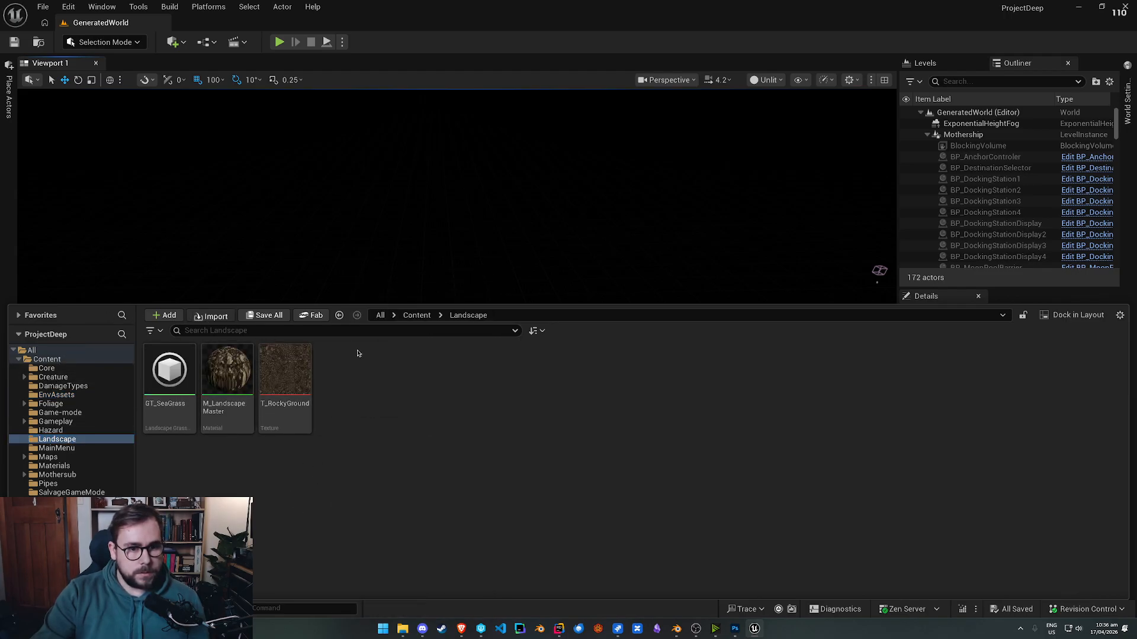
Step: Import sand.png from the SourceContent folder into the Landscape folder and name the texture T_Sand
{"action": "left_click", "coordinate": [211, 316]}
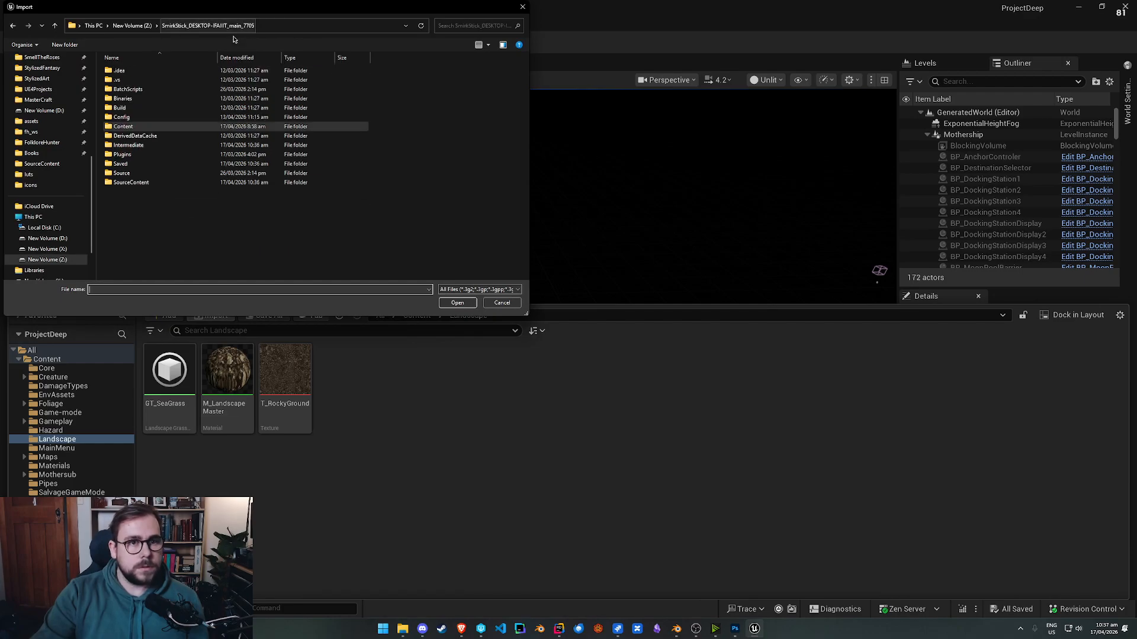
{"action": "double_click", "coordinate": [151, 183]}
{"action": "scroll", "coordinate": [164, 237], "scroll_direction": "down", "scroll_amount": 3}
{"action": "key", "text": "s"}
{"action": "scroll", "coordinate": [147, 178], "scroll_direction": "up", "scroll_amount": 4}
{"action": "left_click", "coordinate": [126, 198]}
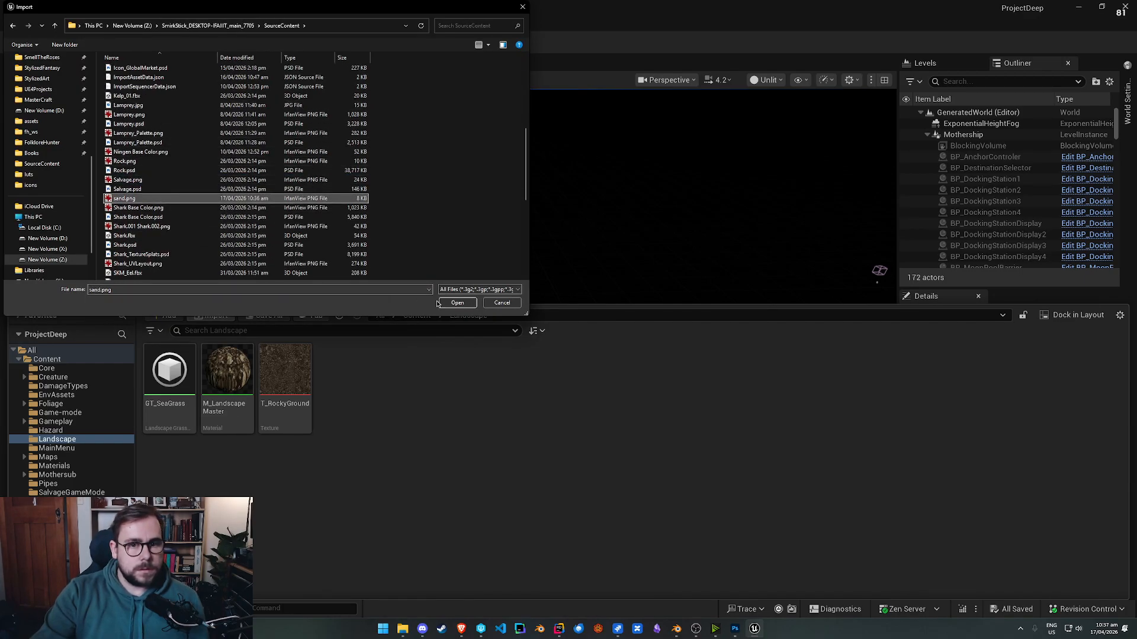
{"action": "left_click", "coordinate": [456, 303]}
{"action": "type", "text": "T_"}
{"action": "key", "text": "Delete"}
{"action": "type", "text": "S"}
{"action": "key", "text": "Return"}
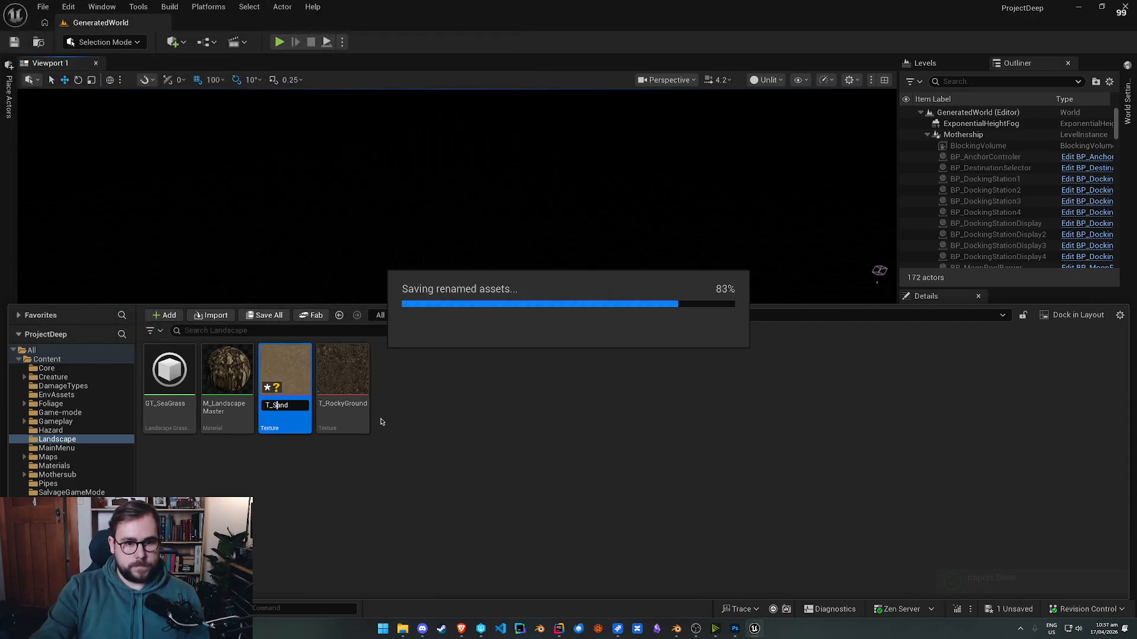
Step: Apply the Paper2D texture settings to T_Sand and save the texture
{"action": "right_click", "coordinate": [322, 368]}
{"action": "mouse_move", "coordinate": [441, 247]}
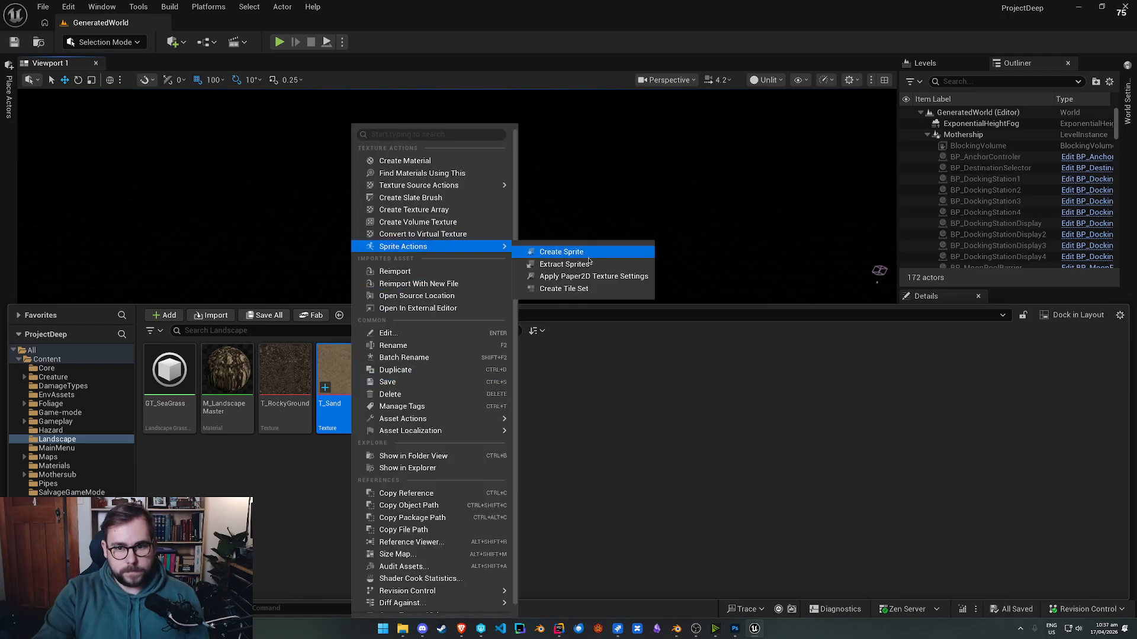
{"action": "left_click", "coordinate": [569, 277]}
{"action": "right_click", "coordinate": [342, 362]}
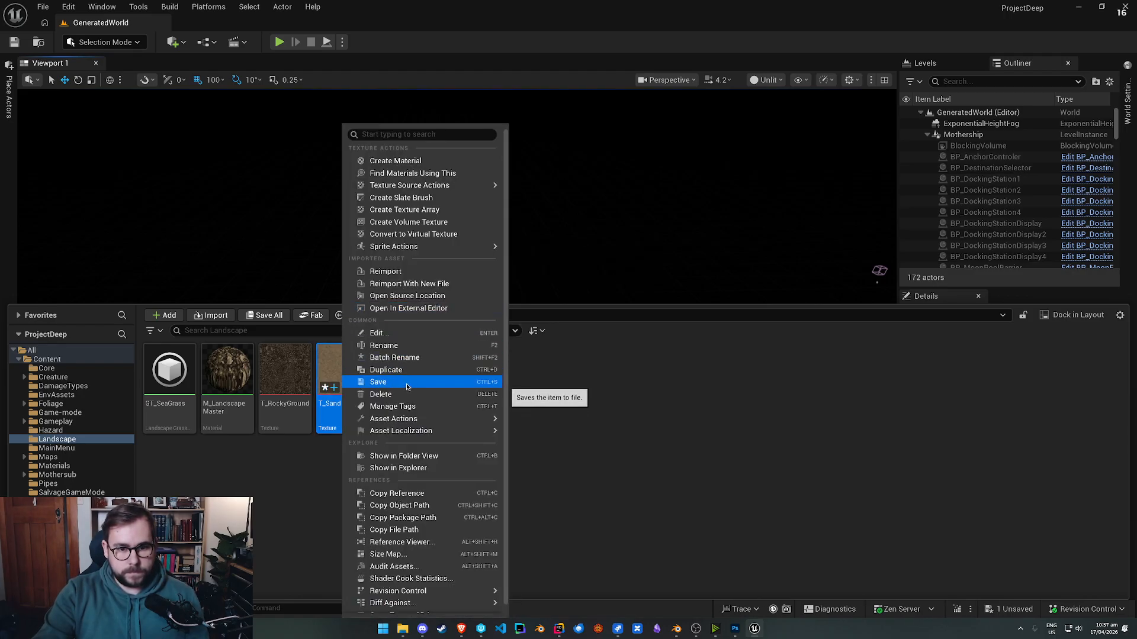
{"action": "left_click", "coordinate": [405, 393]}
Step: Open the M_LandscapeMaster material and reposition the rocky ground Texture Sample node in its graph
{"action": "double_click", "coordinate": [248, 373]}
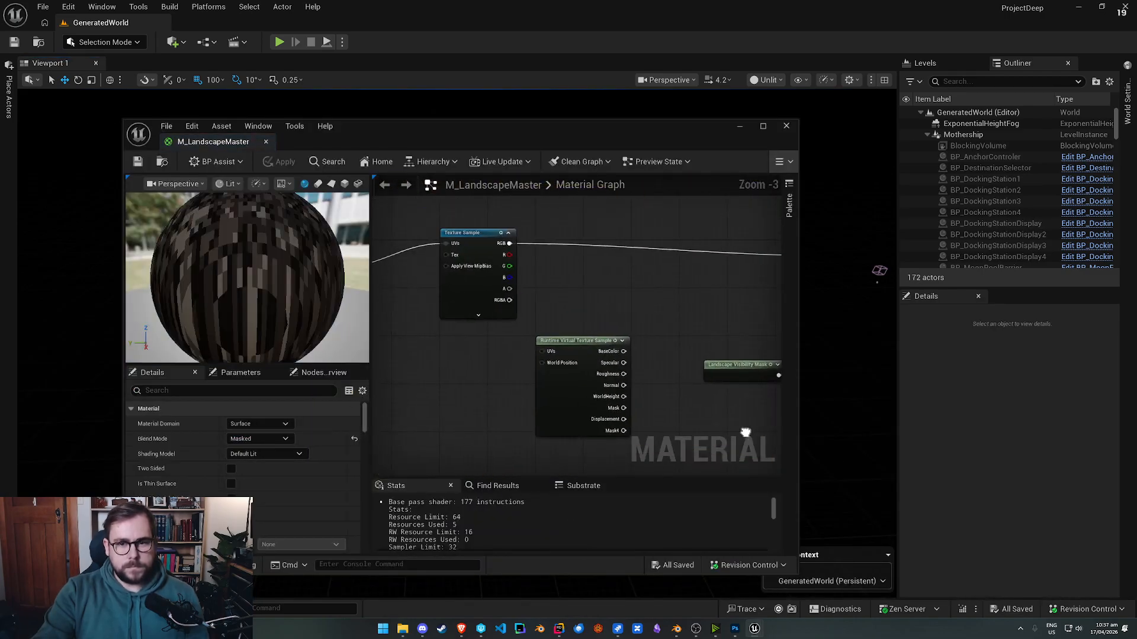
{"action": "scroll", "coordinate": [745, 432], "scroll_direction": "down", "scroll_amount": 4}
{"action": "right_click_drag", "start_coordinate": [591, 418], "coordinate": [573, 326]}
{"action": "scroll", "coordinate": [663, 323], "scroll_direction": "up", "scroll_amount": 5}
{"action": "right_click_drag", "start_coordinate": [664, 322], "coordinate": [374, 349]}
{"action": "right_click_drag", "start_coordinate": [477, 278], "coordinate": [832, 381]}
{"action": "left_click_drag", "start_coordinate": [461, 306], "coordinate": [484, 279]}
{"action": "left_click_drag", "start_coordinate": [624, 283], "coordinate": [589, 282]}
{"action": "right_click_drag", "start_coordinate": [668, 269], "coordinate": [508, 294]}
Step: Add a Landscape Layer Blend node above the Texture Sample with one layer named Auto
{"action": "right_click", "coordinate": [544, 260]}
{"action": "type", "text": "lands"}
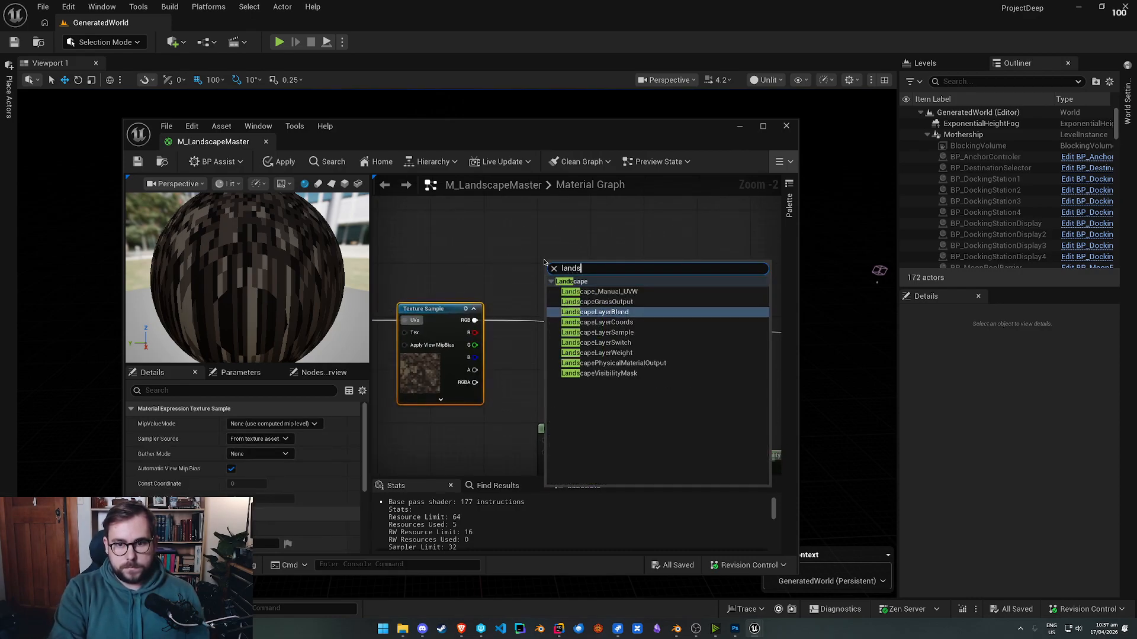
{"action": "type", "text": "cape layer"}
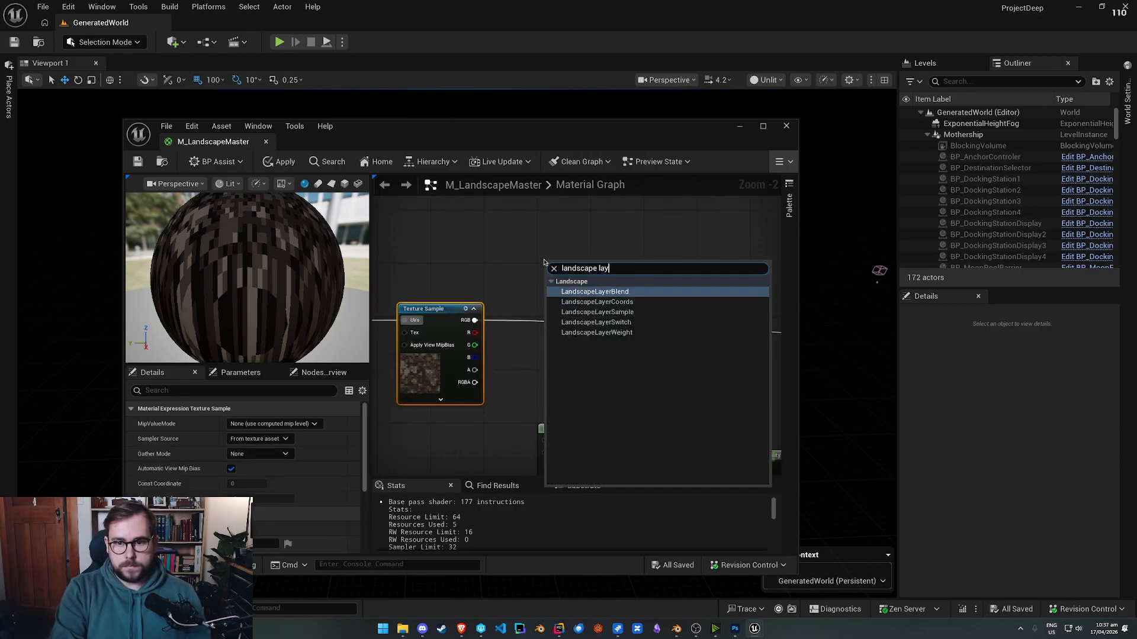
{"action": "left_click", "coordinate": [605, 290]}
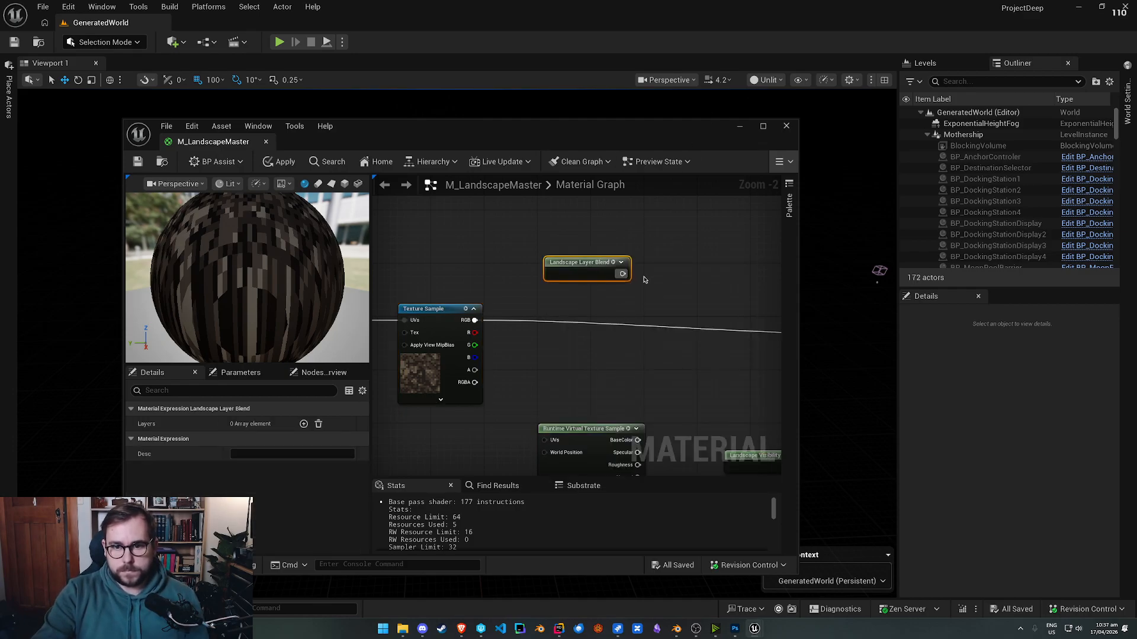
{"action": "left_click_drag", "start_coordinate": [588, 274], "coordinate": [588, 238]}
{"action": "left_click", "coordinate": [304, 424]}
{"action": "left_click", "coordinate": [264, 454]}
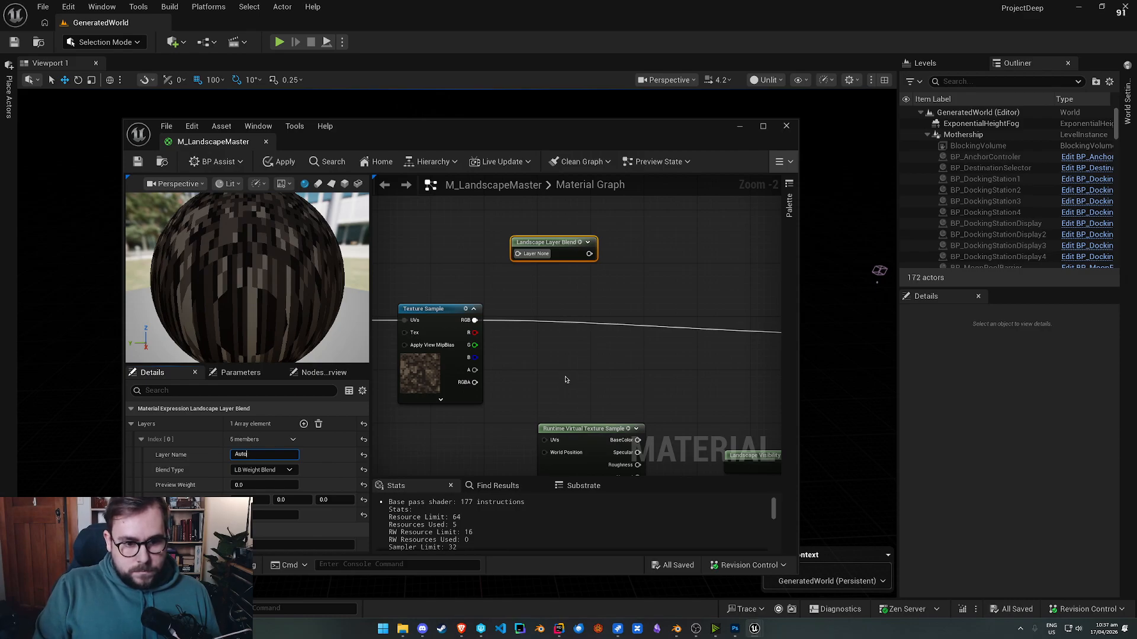
{"action": "left_click", "coordinate": [570, 370]}
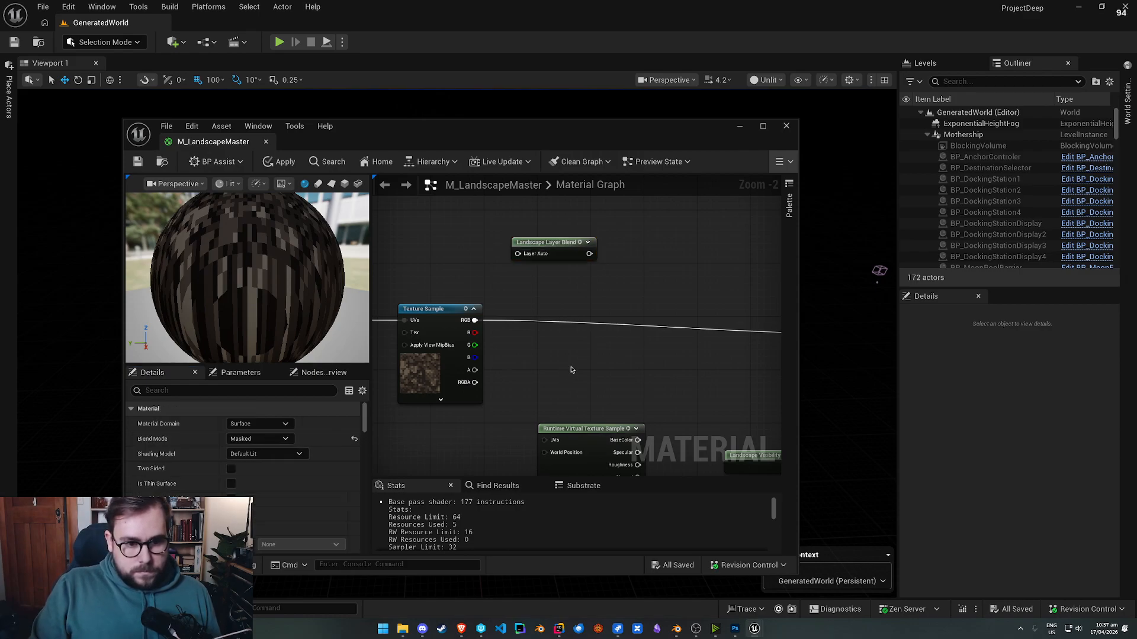
Step: Delete the Landscape Layer Blend node from the material graph
{"action": "right_click_drag", "start_coordinate": [548, 334], "coordinate": [530, 329]}
{"action": "left_click", "coordinate": [534, 246]}
{"action": "key", "text": "Delete"}
Step: Duplicate the Texture Sample node above the original and connect its UVs to the existing Divide node's output
{"action": "scroll", "coordinate": [524, 290], "scroll_direction": "down", "scroll_amount": 2}
{"action": "right_click_drag", "start_coordinate": [444, 281], "coordinate": [579, 301]}
{"action": "left_click_drag", "start_coordinate": [419, 275], "coordinate": [603, 322]}
{"action": "key", "text": "ctrl+d"}
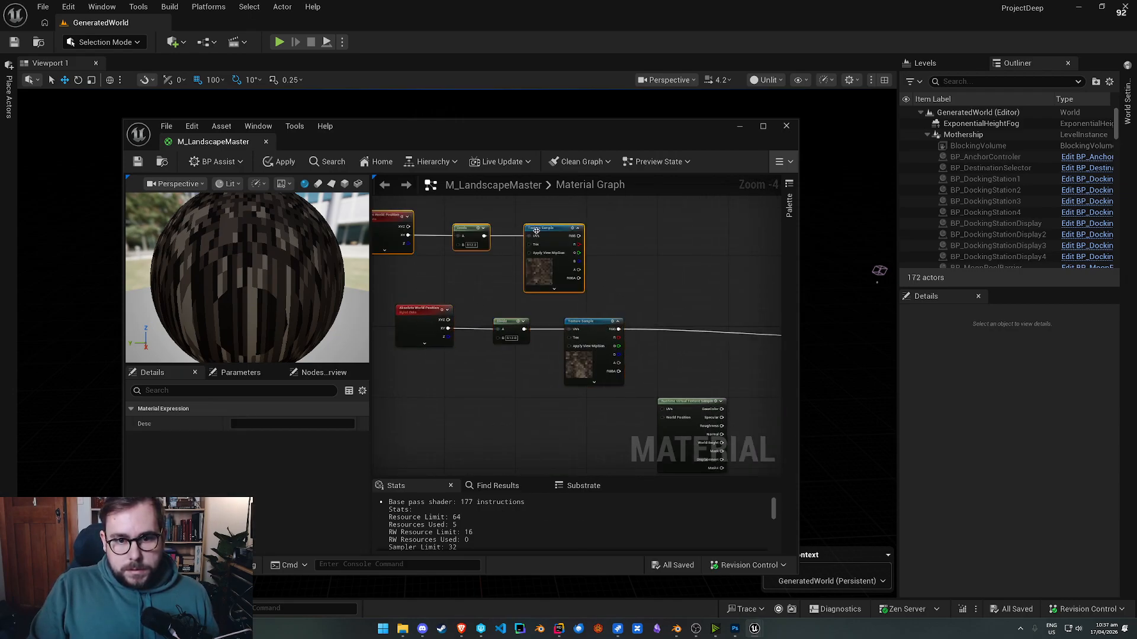
{"action": "left_click_drag", "start_coordinate": [532, 231], "coordinate": [577, 229]}
{"action": "scroll", "coordinate": [487, 280], "scroll_direction": "up", "scroll_amount": 2}
{"action": "left_click_drag", "start_coordinate": [413, 277], "coordinate": [553, 198]}
{"action": "key", "text": "Delete"}
{"action": "left_click_drag", "start_coordinate": [615, 224], "coordinate": [540, 362]}
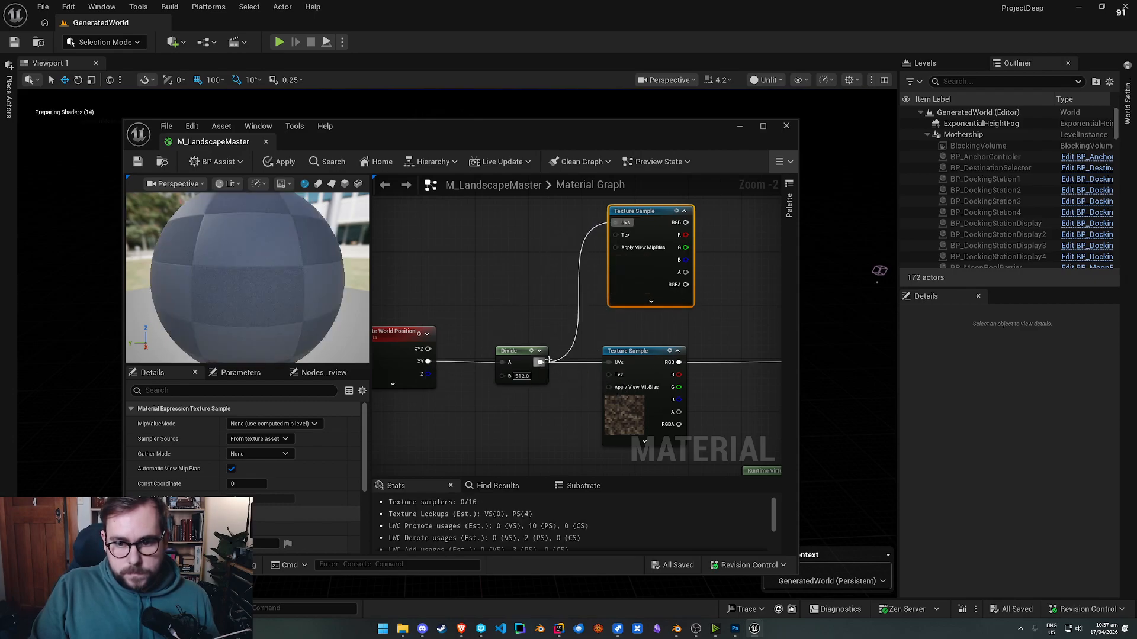
Step: Set the duplicated Texture Sample's texture to T_Sand
{"action": "scroll", "coordinate": [249, 462], "scroll_direction": "down", "scroll_amount": 5}
{"action": "left_click", "coordinate": [299, 514]}
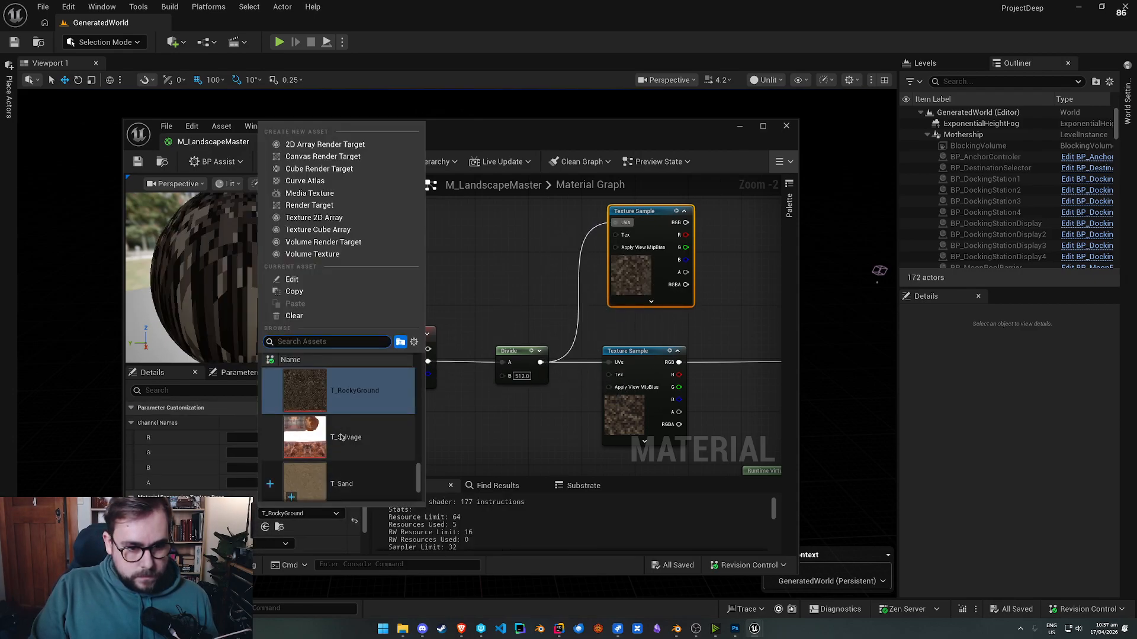
{"action": "left_click", "coordinate": [369, 493]}
{"action": "scroll", "coordinate": [385, 296], "scroll_direction": "down", "scroll_amount": 3}
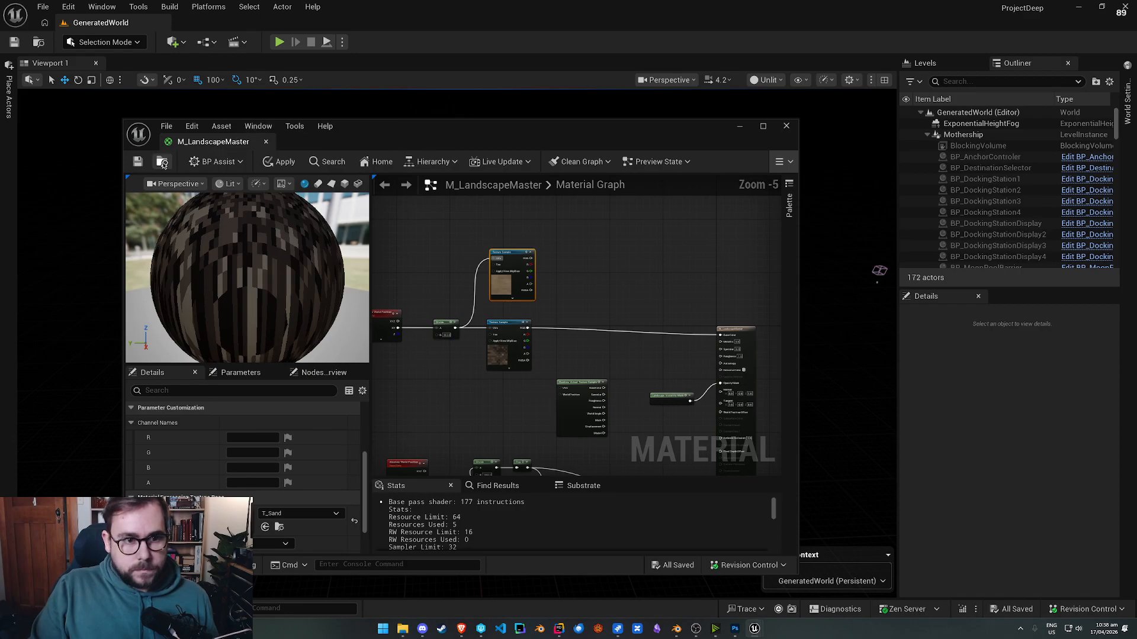
Step: Open the recent level WorldGenTest and apply the M_LandscapeMaster material changes
{"action": "left_click", "coordinate": [42, 6]}
{"action": "mouse_move", "coordinate": [119, 87]}
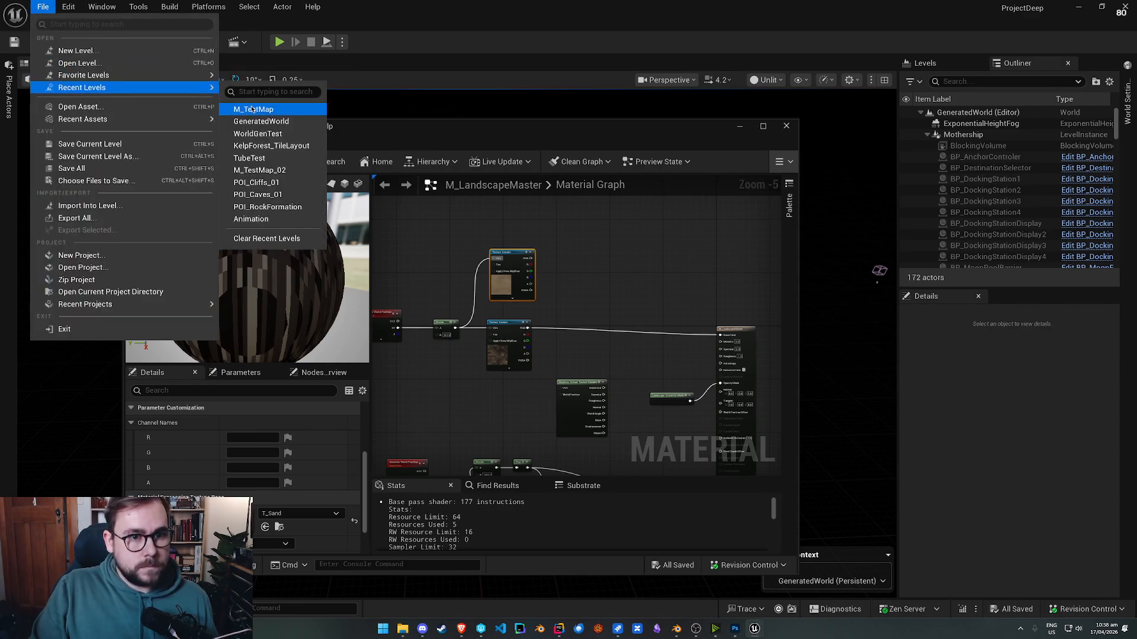
{"action": "left_click", "coordinate": [288, 134]}
{"action": "left_click_drag", "start_coordinate": [579, 134], "coordinate": [724, 267]}
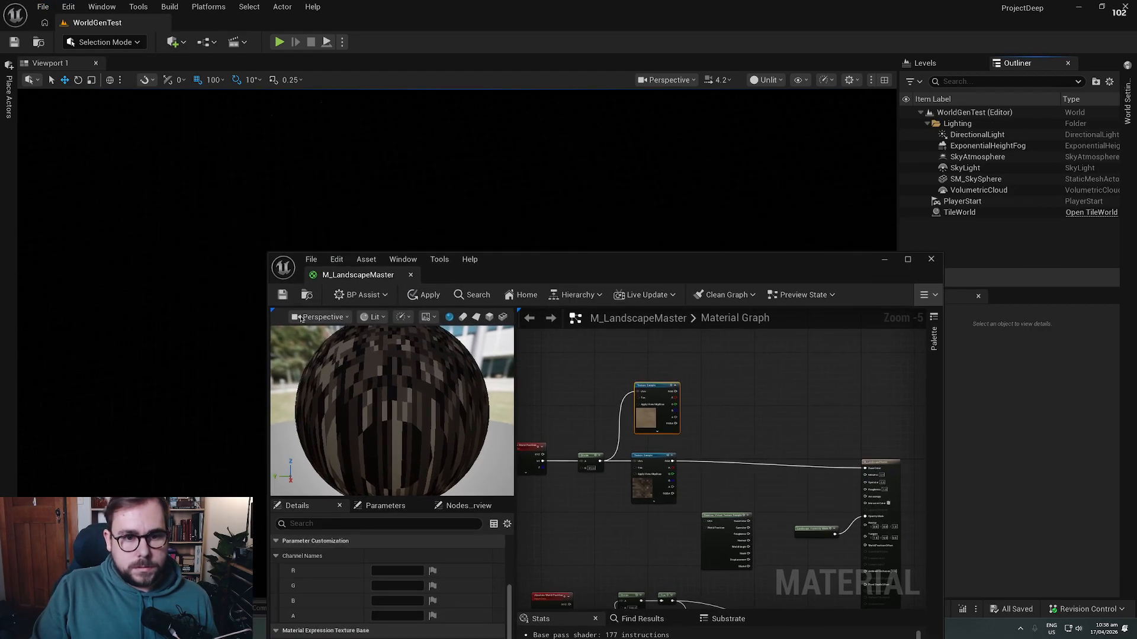
{"action": "left_click", "coordinate": [423, 294]}
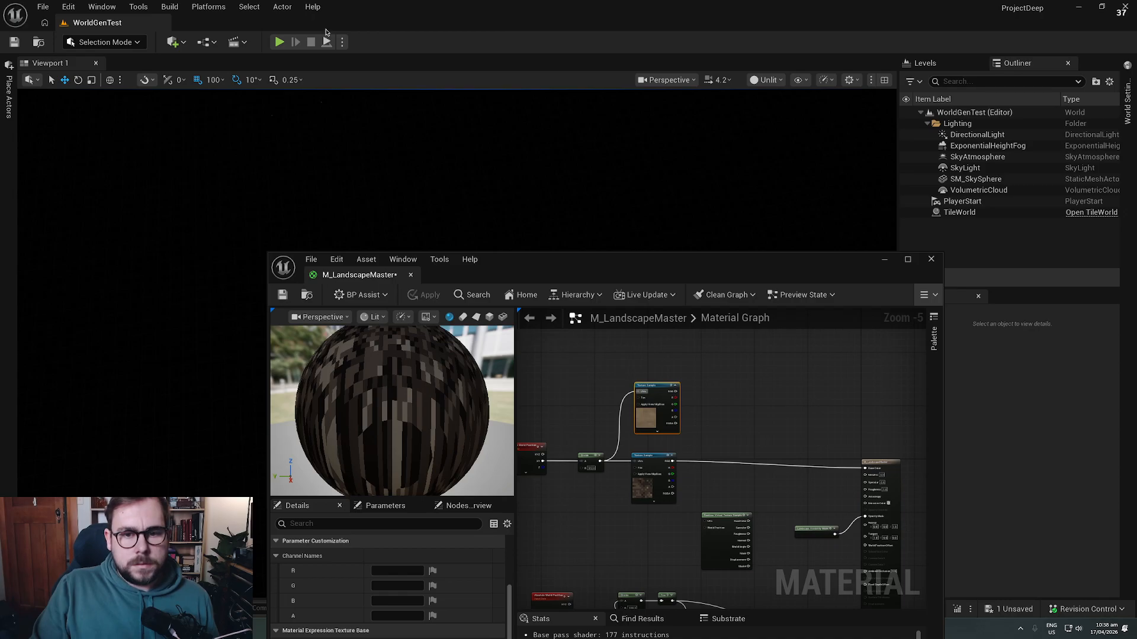
Step: Set the level viewport to Lit view and start playing the level
{"action": "left_click", "coordinate": [767, 80]}
{"action": "left_click", "coordinate": [782, 126]}
{"action": "key", "text": "alt+p"}
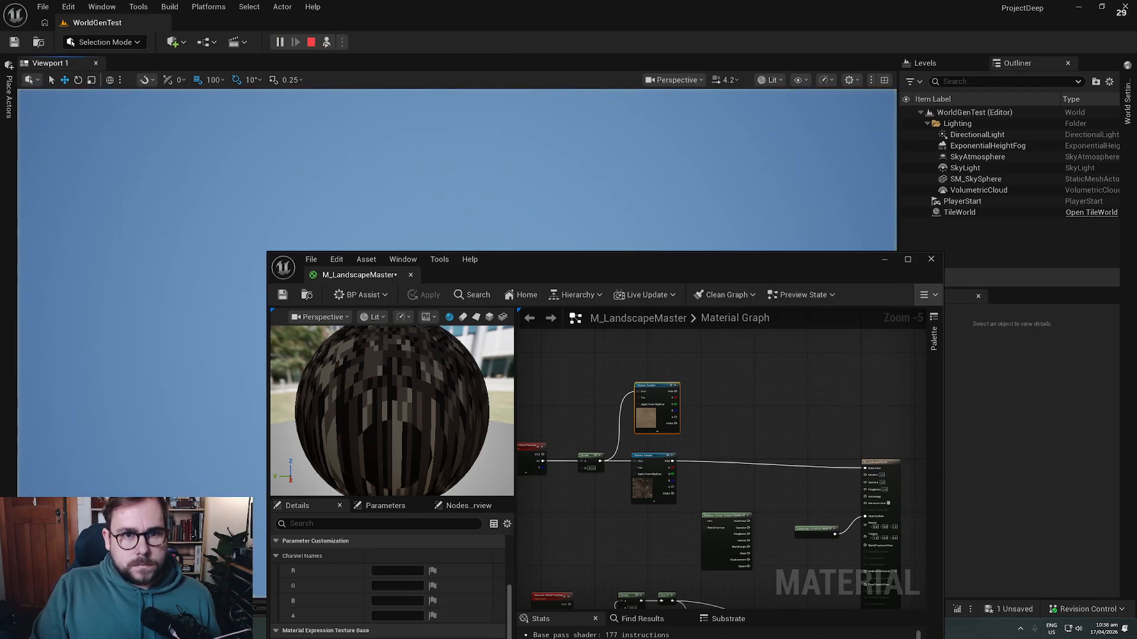
Step: Pause the running level and connect the sand Texture Sample's RGB output to the landscape material's Base Color
{"action": "left_click_drag", "start_coordinate": [576, 273], "coordinate": [765, 475]}
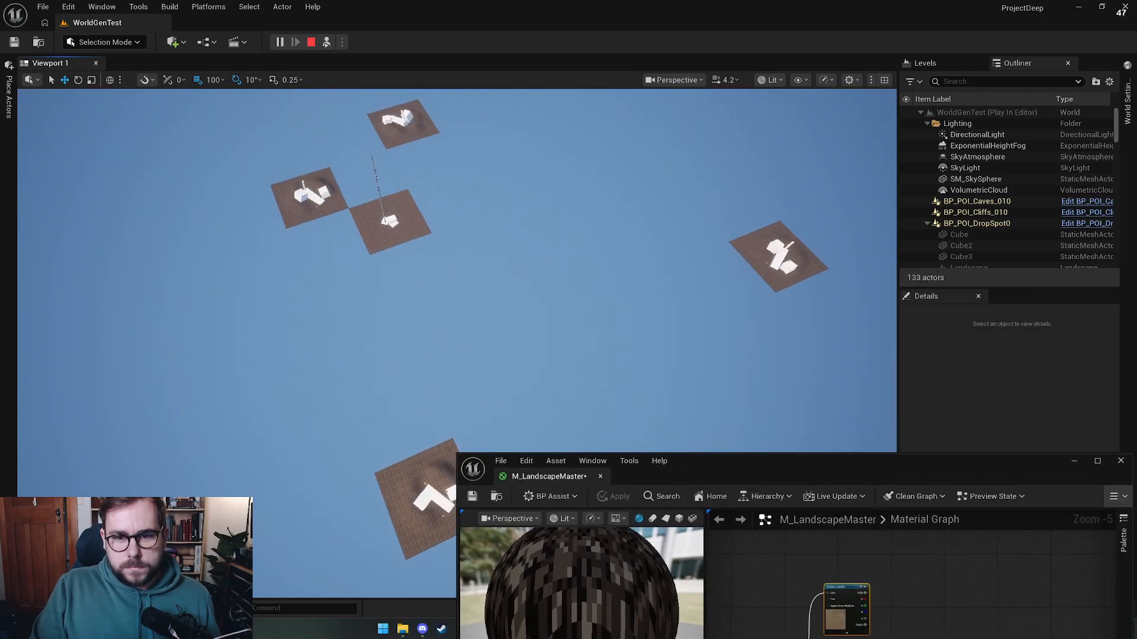
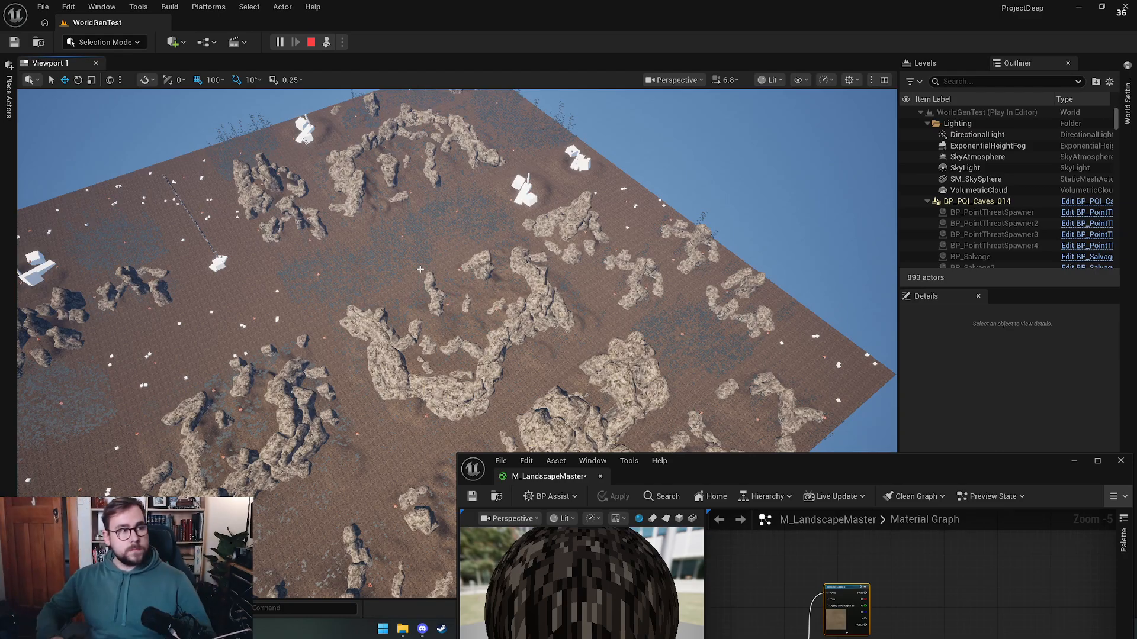
{"action": "left_click", "coordinate": [280, 42]}
{"action": "left_click_drag", "start_coordinate": [713, 480], "coordinate": [507, 159]}
{"action": "scroll", "coordinate": [633, 336], "scroll_direction": "down", "scroll_amount": 1}
{"action": "scroll", "coordinate": [650, 344], "scroll_direction": "up", "scroll_amount": 3}
{"action": "scroll", "coordinate": [616, 290], "scroll_direction": "up", "scroll_amount": 1}
{"action": "right_click_drag", "start_coordinate": [643, 282], "coordinate": [531, 313]}
{"action": "scroll", "coordinate": [531, 314], "scroll_direction": "down", "scroll_amount": 1}
{"action": "left_click_drag", "start_coordinate": [776, 420], "coordinate": [522, 283]}
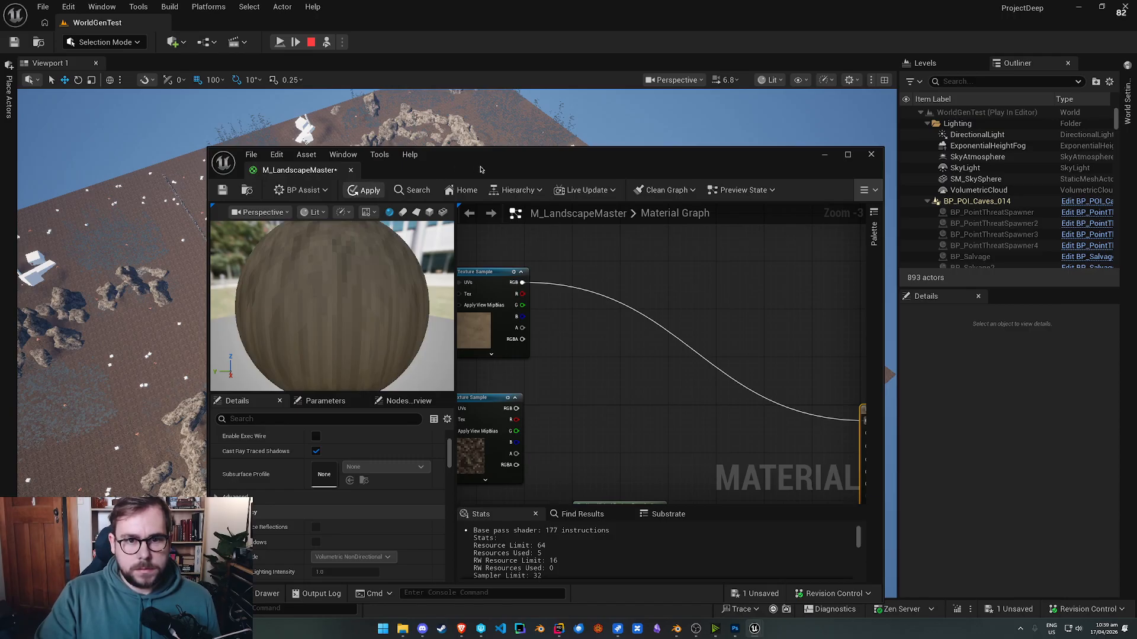
Step: Apply the material change and inspect the sand texture on the generated landscape from ground level
{"action": "left_click_drag", "start_coordinate": [481, 170], "coordinate": [544, 455]}
{"action": "key", "text": "w"}
{"action": "mouse_move", "coordinate": [533, 332]}
{"action": "right_mouse_down"}
{"action": "mouse_move", "coordinate": [497, 403]}
{"action": "mouse_move", "coordinate": [498, 260]}
{"action": "mouse_move", "coordinate": [568, 249]}
{"action": "mouse_move", "coordinate": [521, 249]}
{"action": "mouse_move", "coordinate": [604, 249]}
{"action": "mouse_move", "coordinate": [556, 237]}
{"action": "mouse_move", "coordinate": [569, 308]}
{"action": "mouse_move", "coordinate": [536, 315]}
{"action": "right_mouse_up"}
{"action": "scroll", "coordinate": [497, 403], "scroll_direction": "up", "scroll_amount": 5}
{"action": "key", "text": "w"}
{"action": "scroll", "coordinate": [497, 344], "scroll_direction": "down", "scroll_amount": 7}
{"action": "key", "text": "w"}
Step: Add a new Texture Sample node above the sand Texture Sample in the M_LandscapeMaster graph
{"action": "left_click_drag", "start_coordinate": [696, 450], "coordinate": [669, 195]}
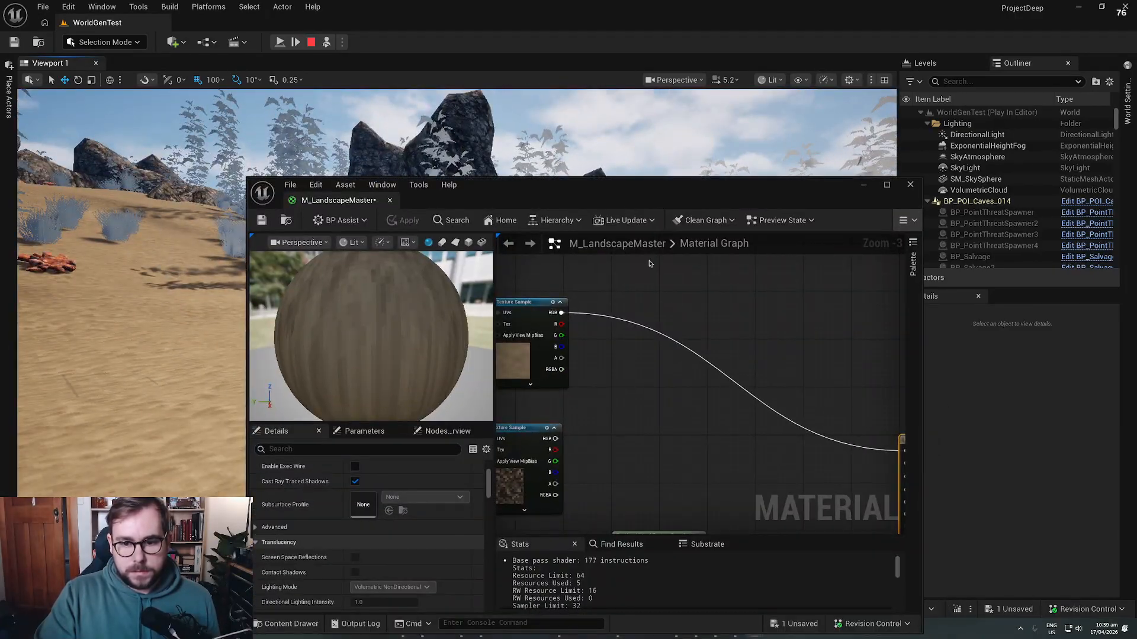
{"action": "scroll", "coordinate": [659, 376], "scroll_direction": "down", "scroll_amount": 2}
{"action": "scroll", "coordinate": [695, 344], "scroll_direction": "up", "scroll_amount": 1}
{"action": "right_click", "coordinate": [656, 290]}
{"action": "left_click", "coordinate": [622, 283]}
{"action": "right_click", "coordinate": [607, 271]}
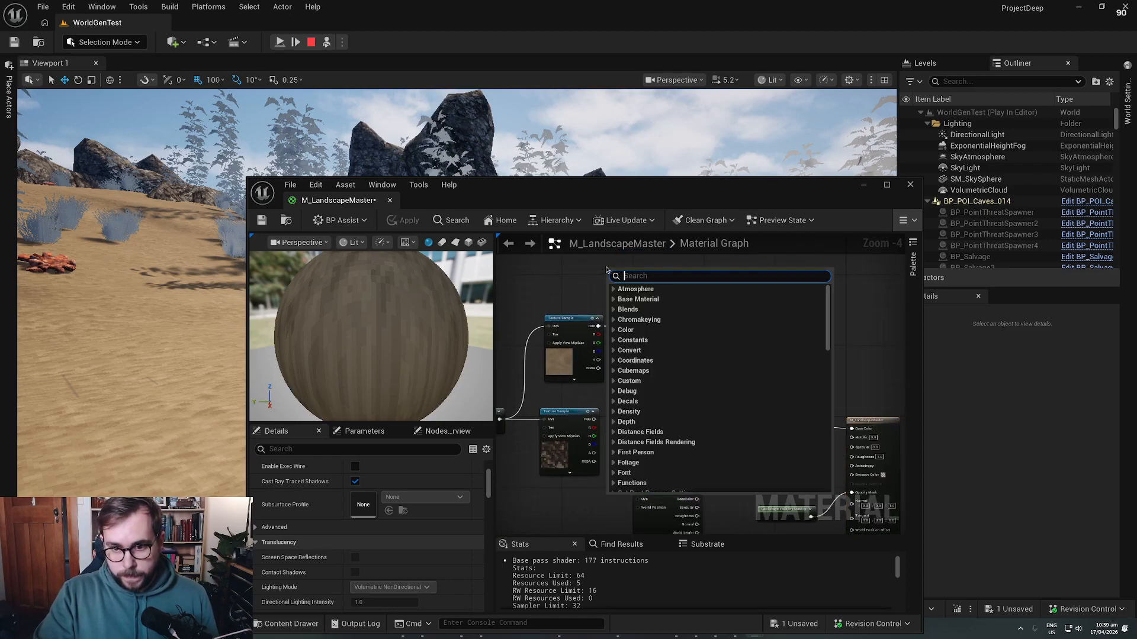
{"action": "left_click", "coordinate": [572, 268]}
{"action": "key", "text": "t"}
{"action": "left_click", "coordinate": [570, 267]}
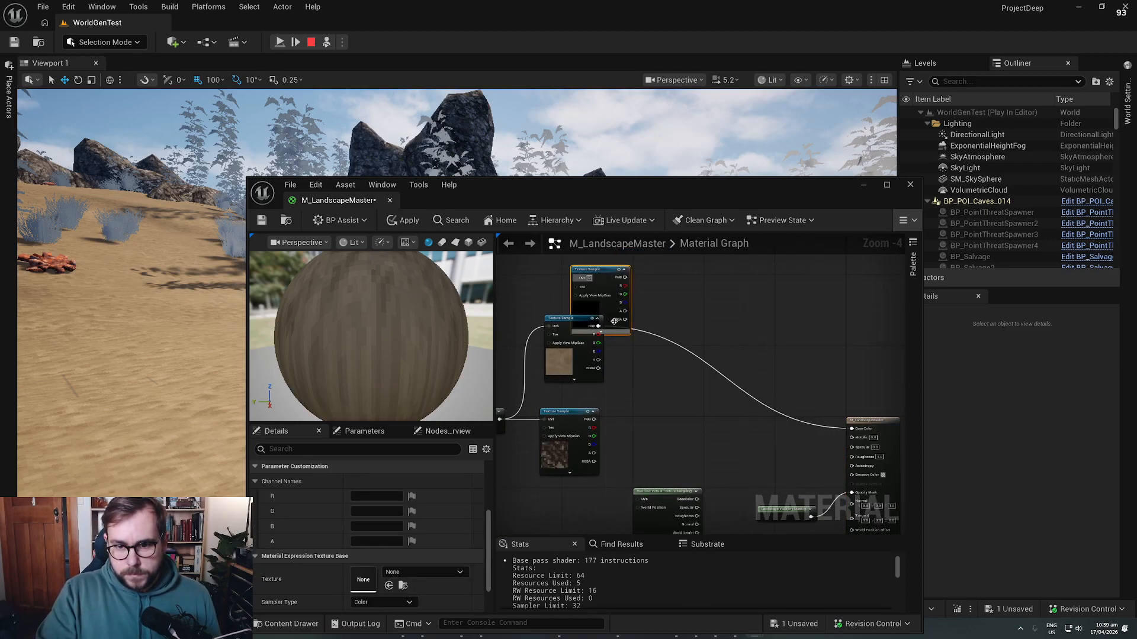
{"action": "left_click_drag", "start_coordinate": [605, 300], "coordinate": [663, 279]}
Step: Search the texture choices for the new Texture Sample node for "noise"
{"action": "left_click", "coordinate": [418, 572]}
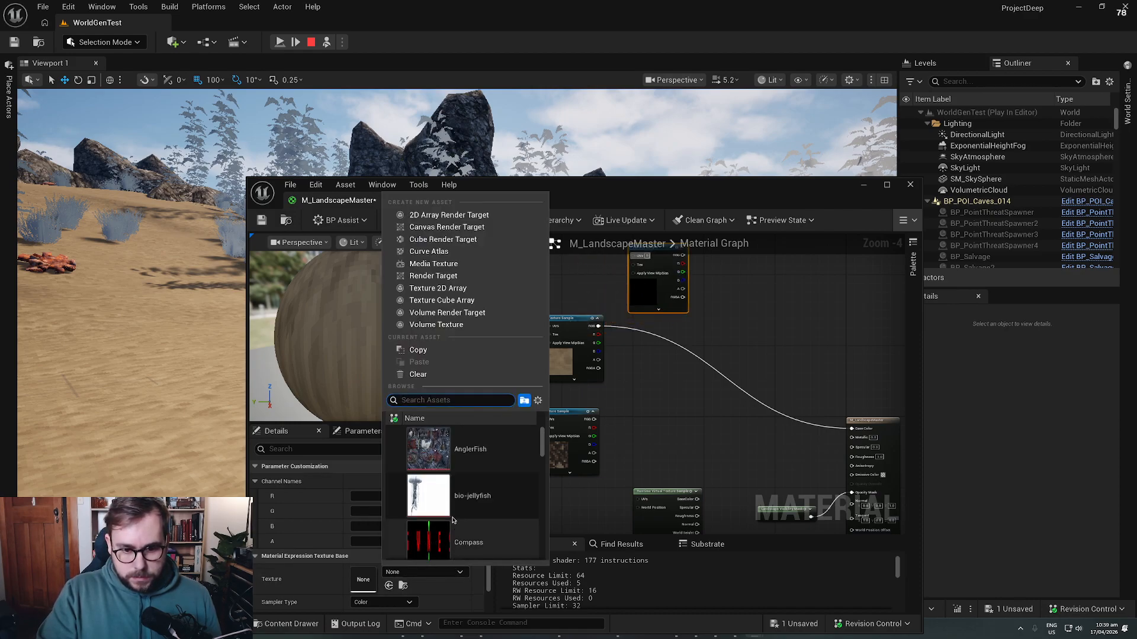
{"action": "type", "text": "noise"}
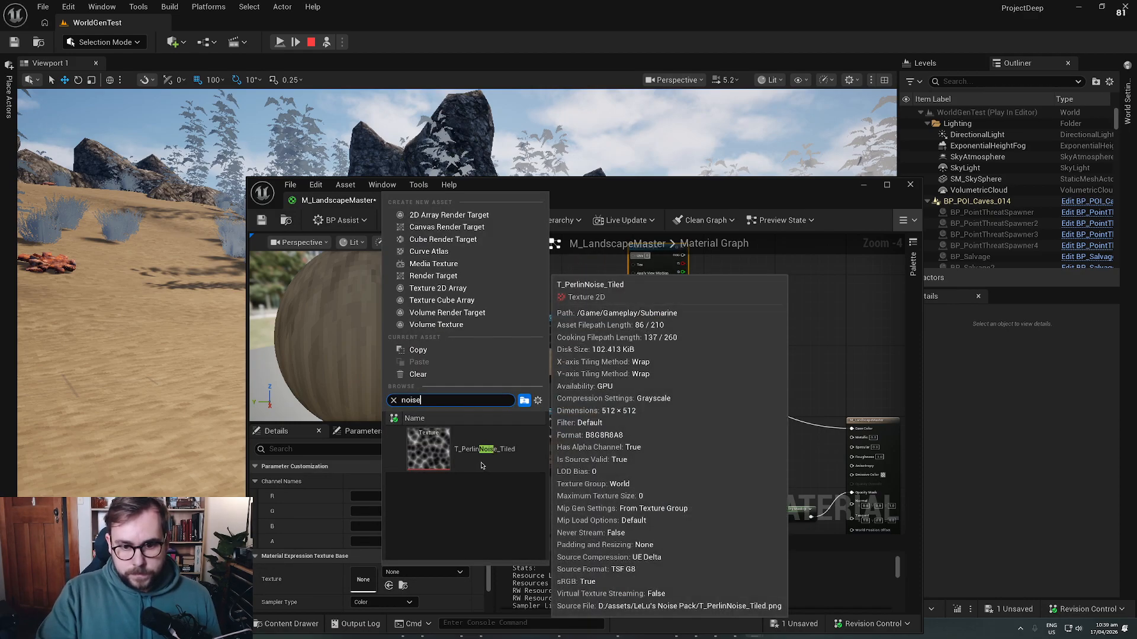
{"action": "left_click", "coordinate": [734, 439]}
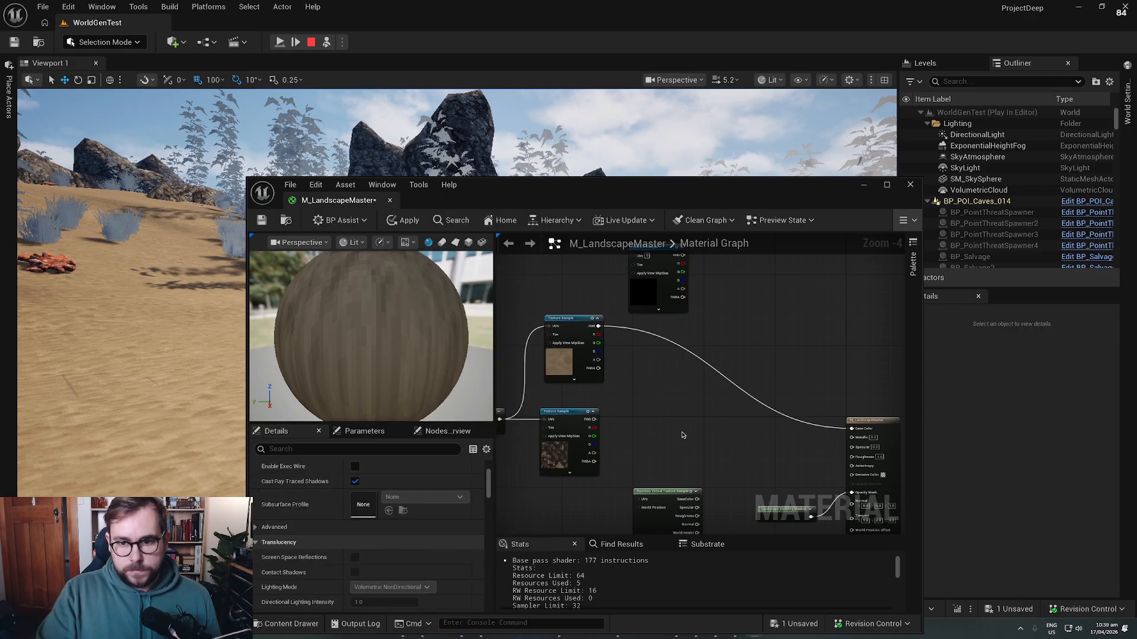
Step: Create a folder named Noise inside the project's VFX content folder and open it
{"action": "key", "text": "ctrl+space"}
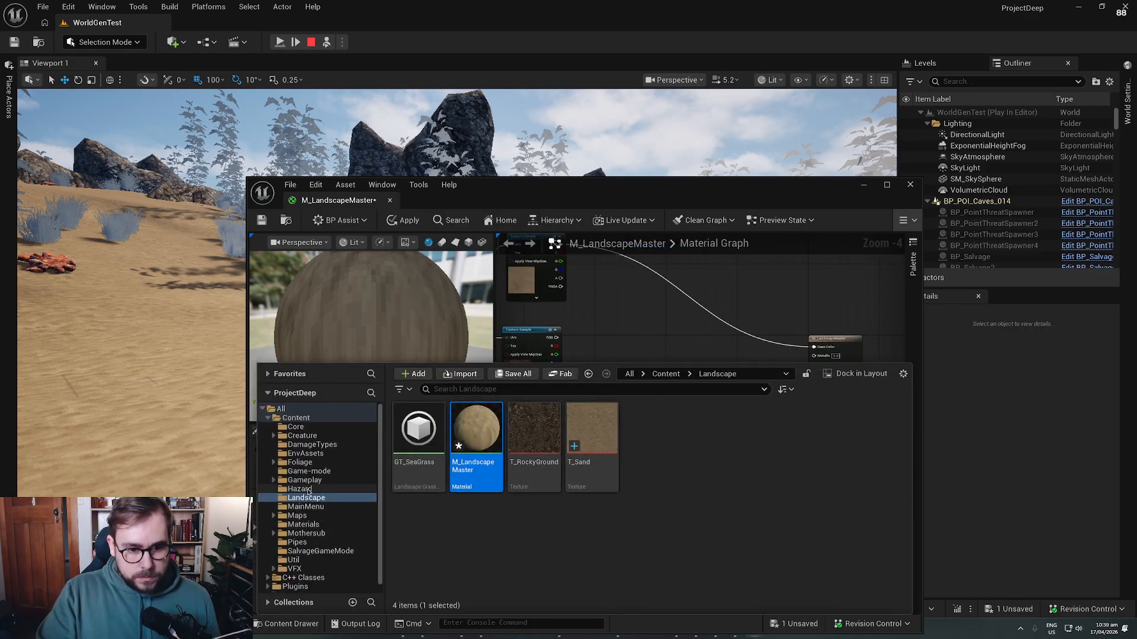
{"action": "left_click", "coordinate": [309, 570]}
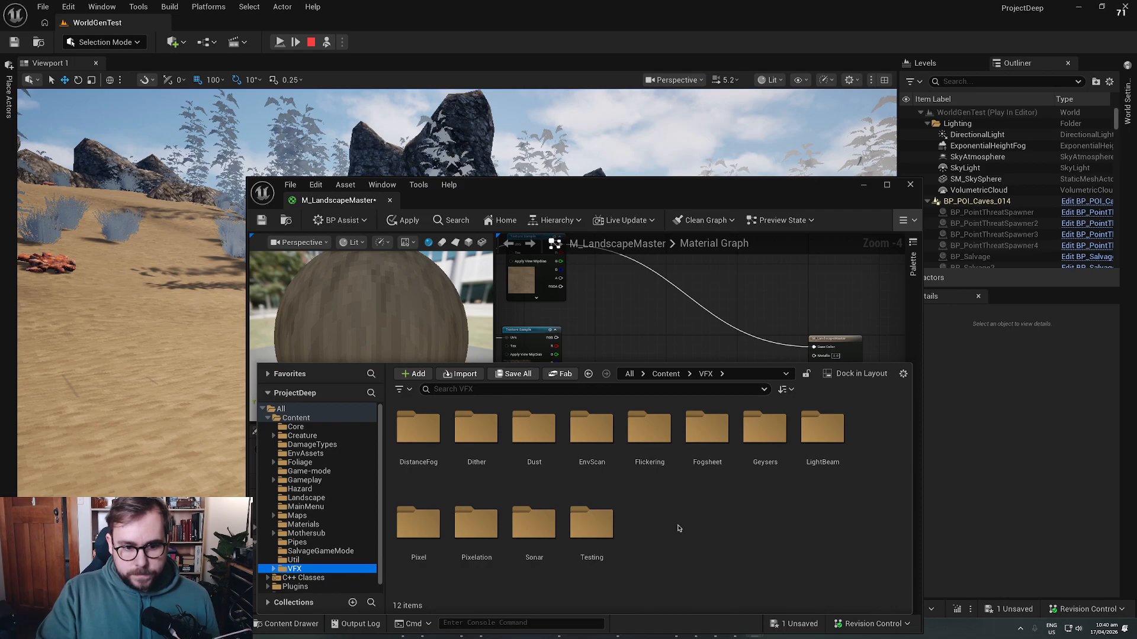
{"action": "right_click", "coordinate": [696, 513]}
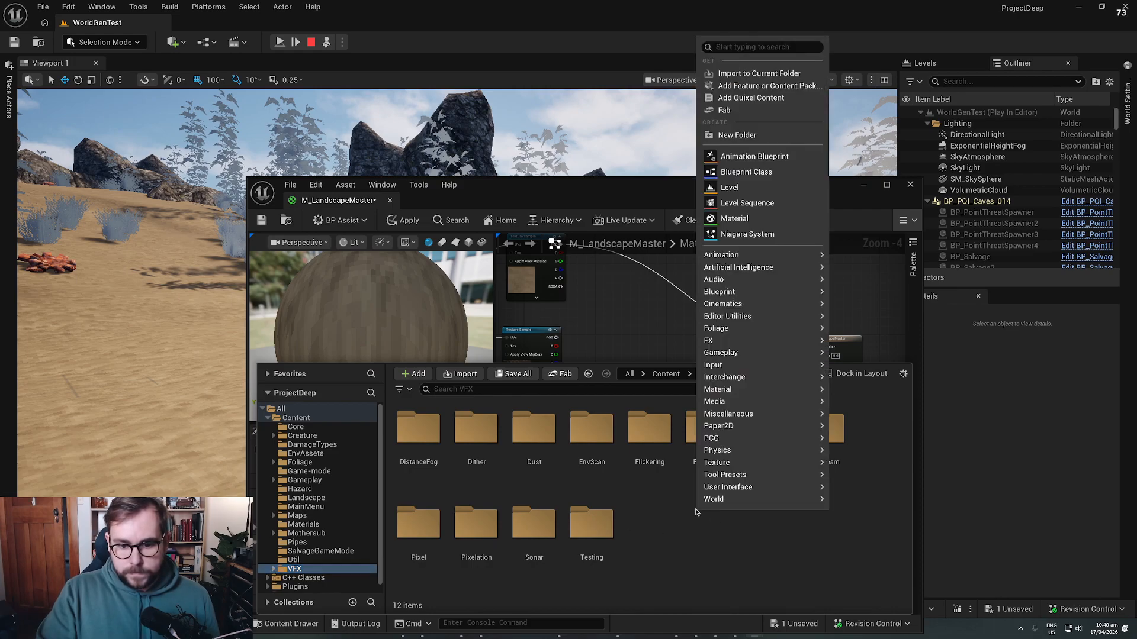
{"action": "left_click", "coordinate": [738, 129]}
{"action": "type", "text": "Noise"}
{"action": "key", "text": "Return"}
{"action": "key", "text": "Return"}
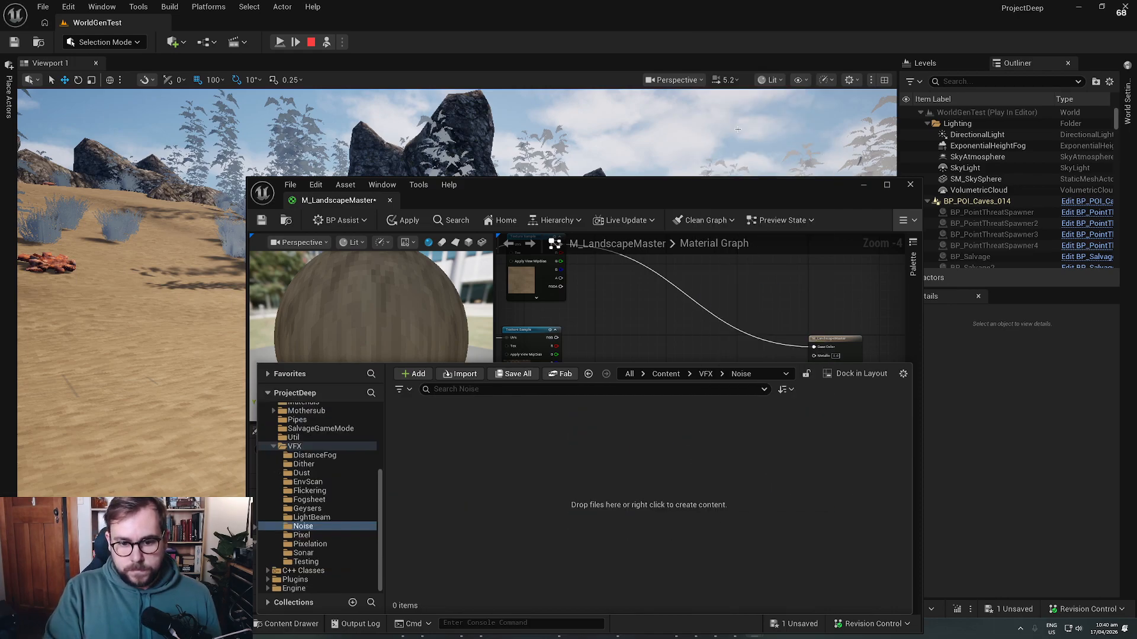
{"action": "left_click", "coordinate": [460, 373]}
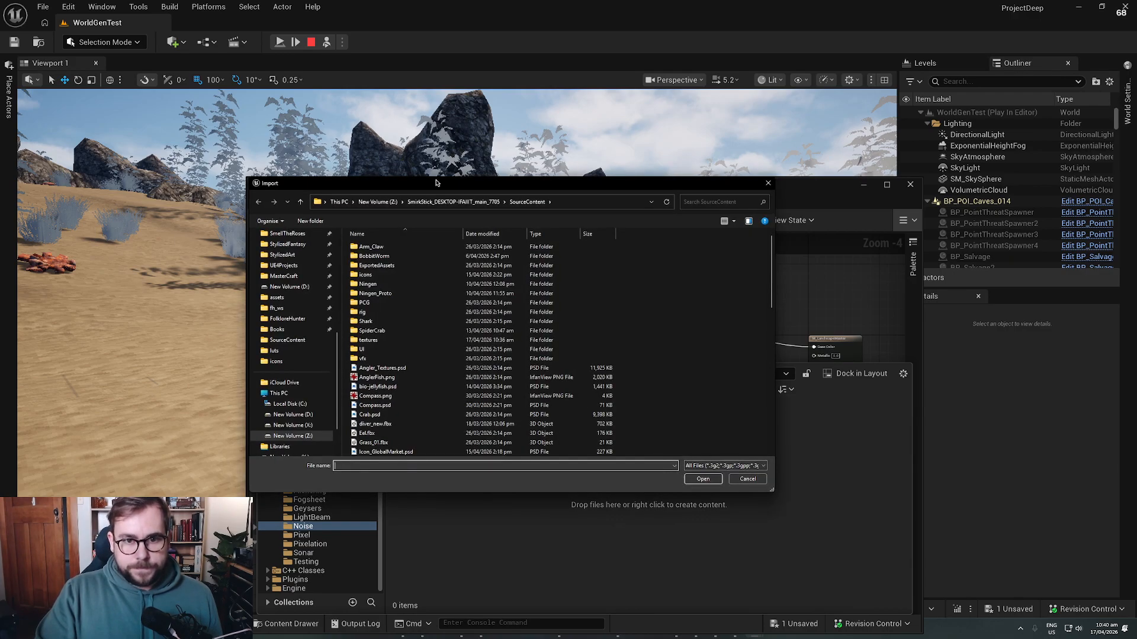
{"action": "scroll", "coordinate": [293, 398], "scroll_direction": "down", "scroll_amount": 2}
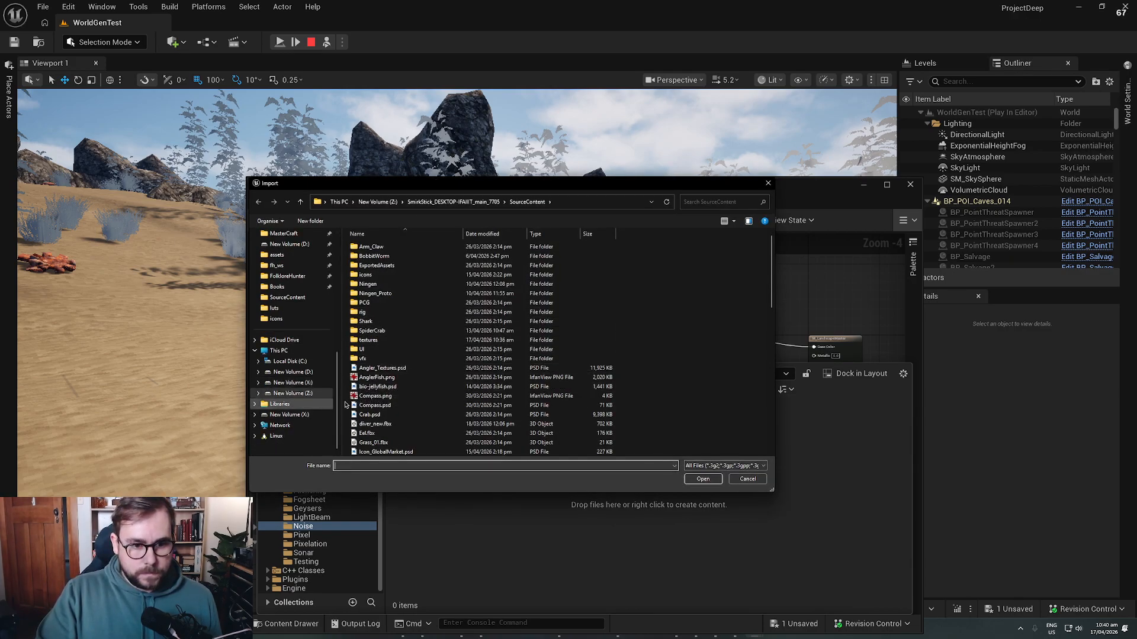
{"action": "left_click", "coordinate": [747, 479]}
Step: Switch to File Explorer, open LeLu's Noise Pack in the D: drive's assets folder and enlarge the window
{"action": "key", "text": "alt+Tab"}
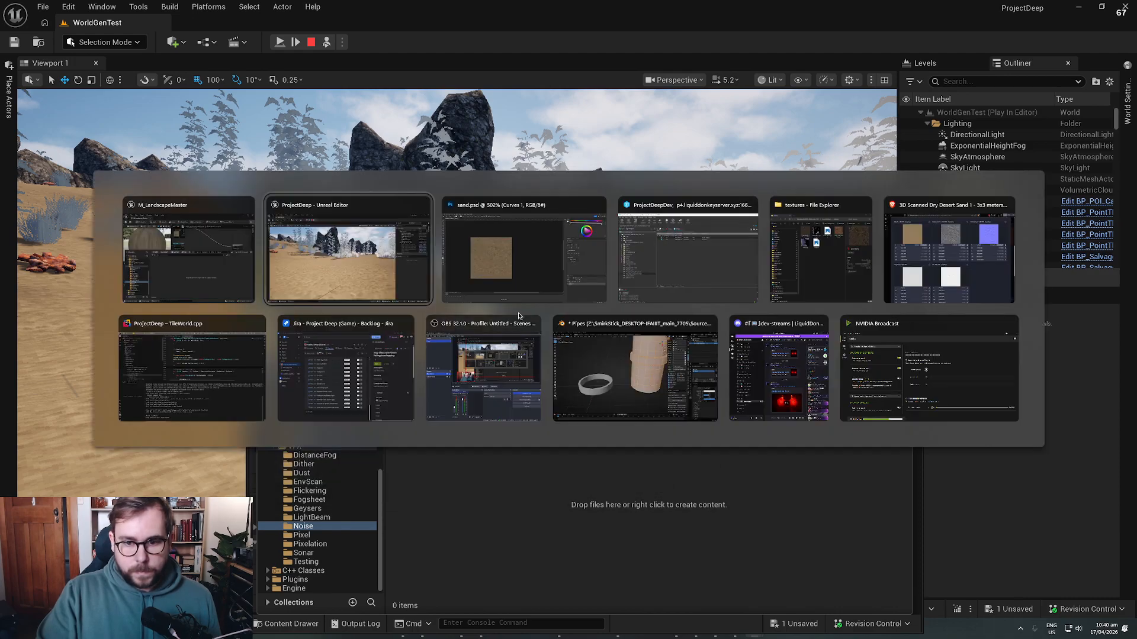
{"action": "left_click", "coordinate": [820, 252]}
{"action": "left_click", "coordinate": [416, 102]}
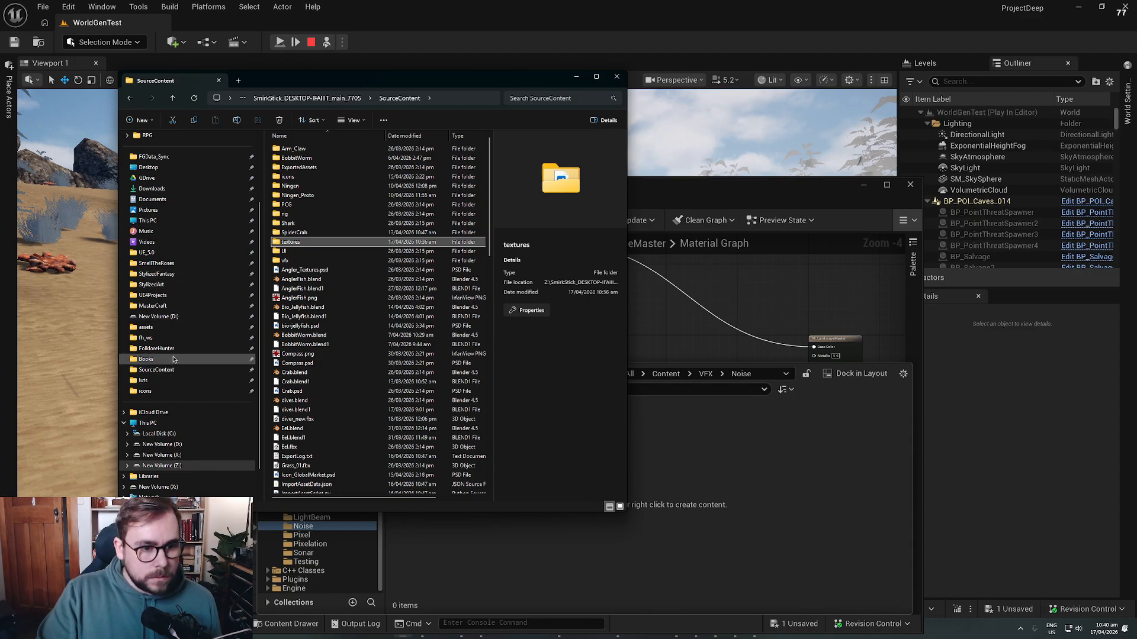
{"action": "scroll", "coordinate": [168, 385], "scroll_direction": "down", "scroll_amount": 1}
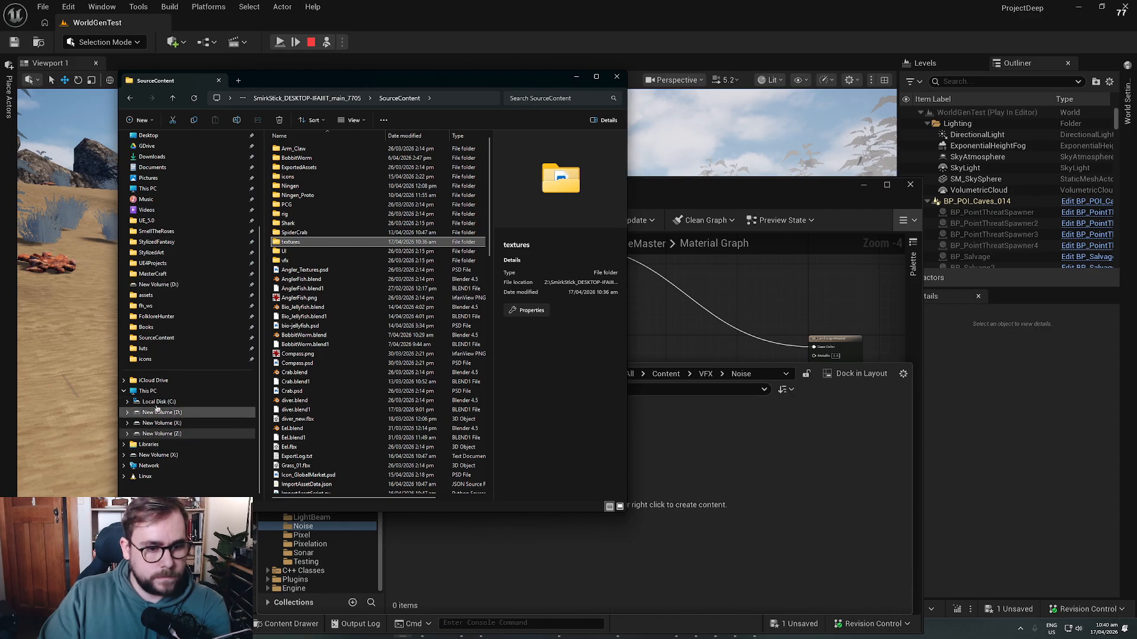
{"action": "left_click", "coordinate": [145, 295]}
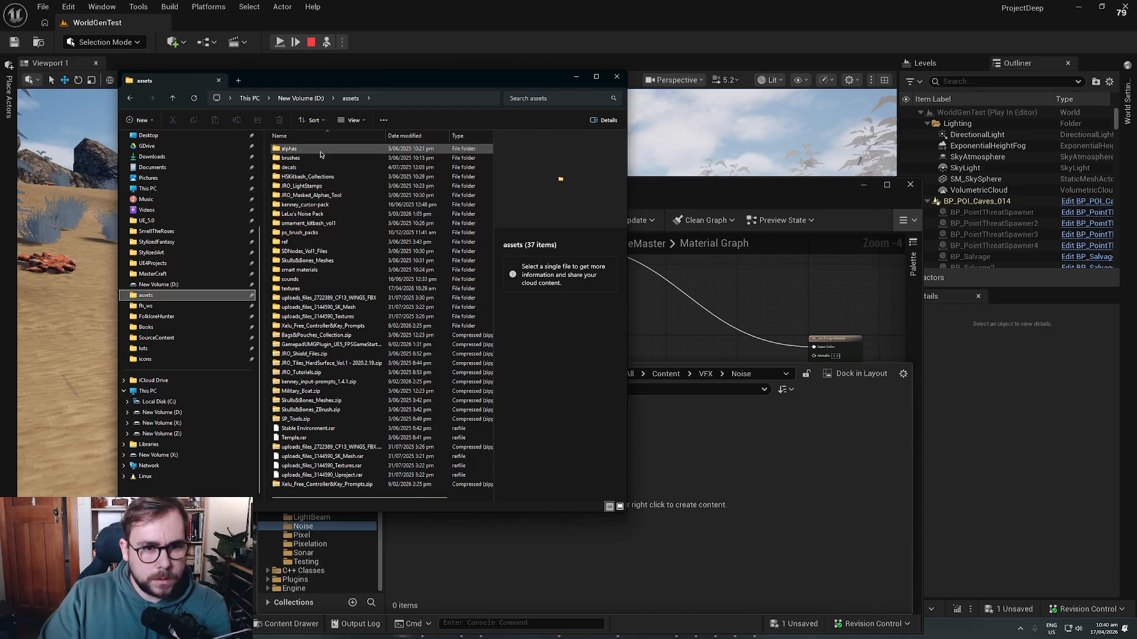
{"action": "double_click", "coordinate": [325, 213]}
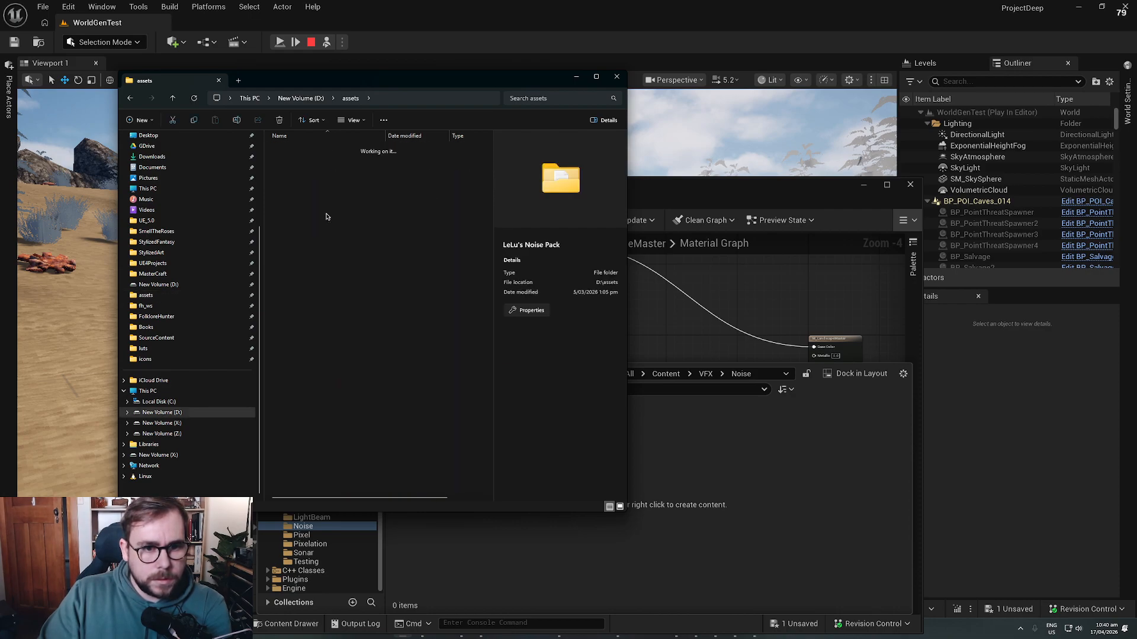
{"action": "left_click_drag", "start_coordinate": [628, 513], "coordinate": [849, 531]}
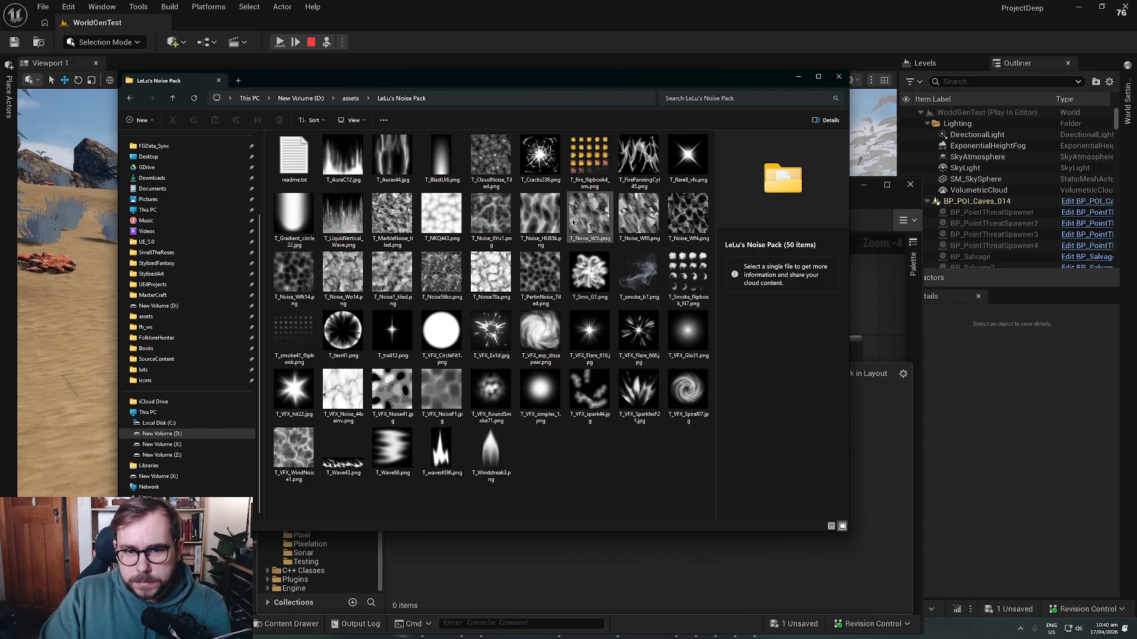
Step: Compare previews of the tiling noise images in LeLu's Noise Pack to choose one for the landscape material
{"action": "left_click", "coordinate": [406, 284]}
{"action": "left_click", "coordinate": [451, 288]}
{"action": "left_click", "coordinate": [392, 285]}
{"action": "key", "text": "Left"}
{"action": "key", "text": "Left"}
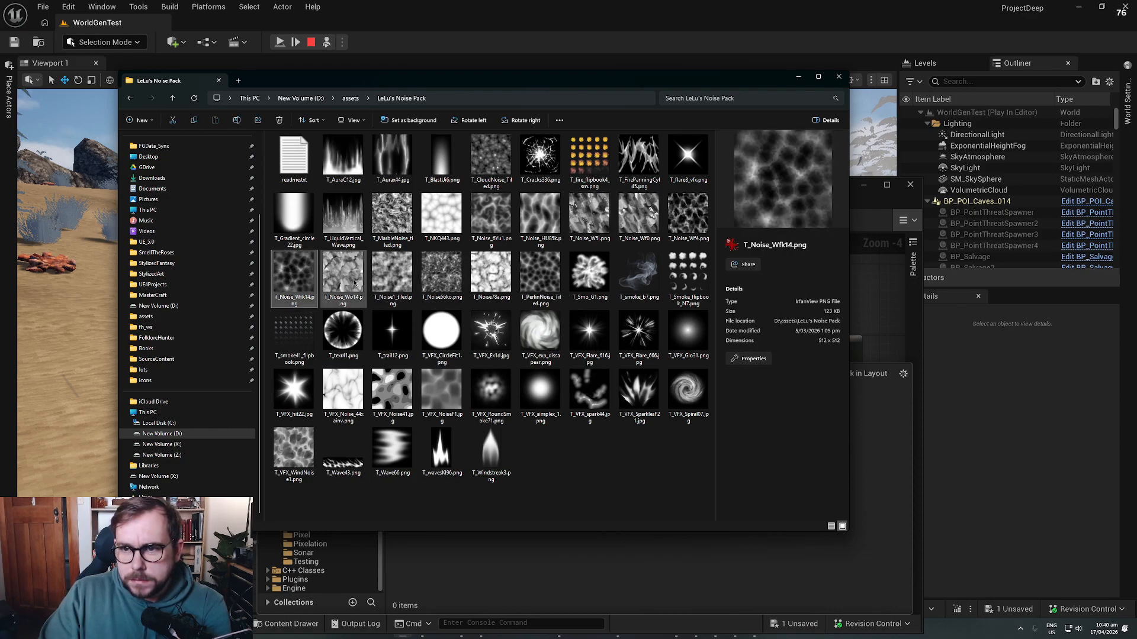
{"action": "left_click", "coordinate": [481, 281]}
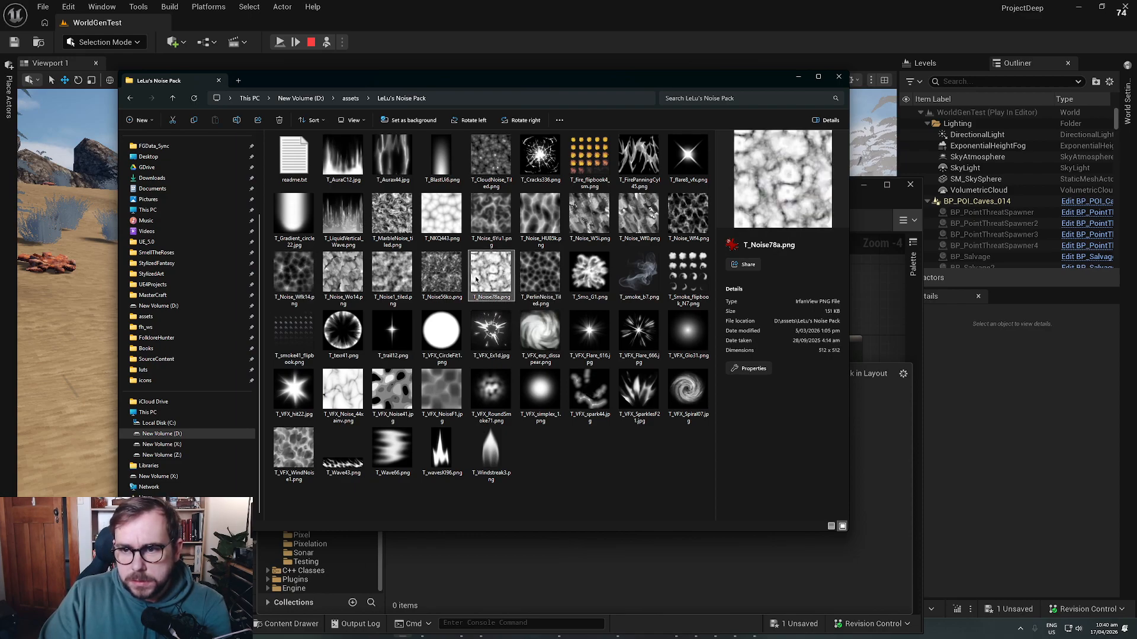
{"action": "left_click", "coordinate": [435, 282]}
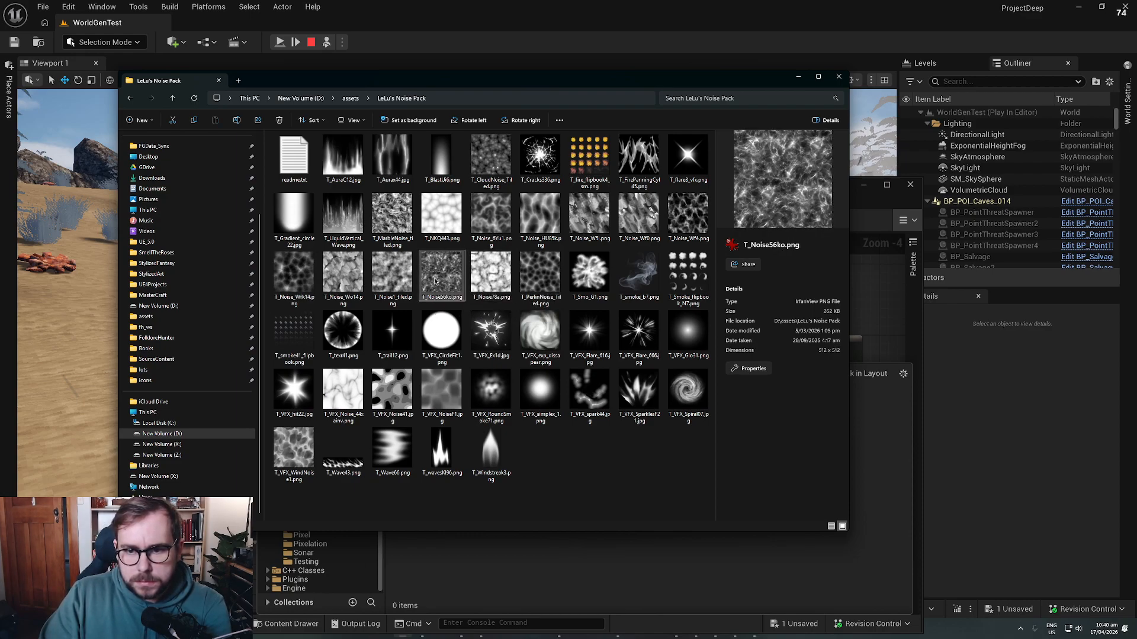
{"action": "left_click", "coordinate": [668, 214]}
{"action": "left_click", "coordinate": [631, 218]}
{"action": "left_click", "coordinate": [539, 214]}
{"action": "left_click", "coordinate": [490, 214]}
{"action": "left_click", "coordinate": [496, 156]}
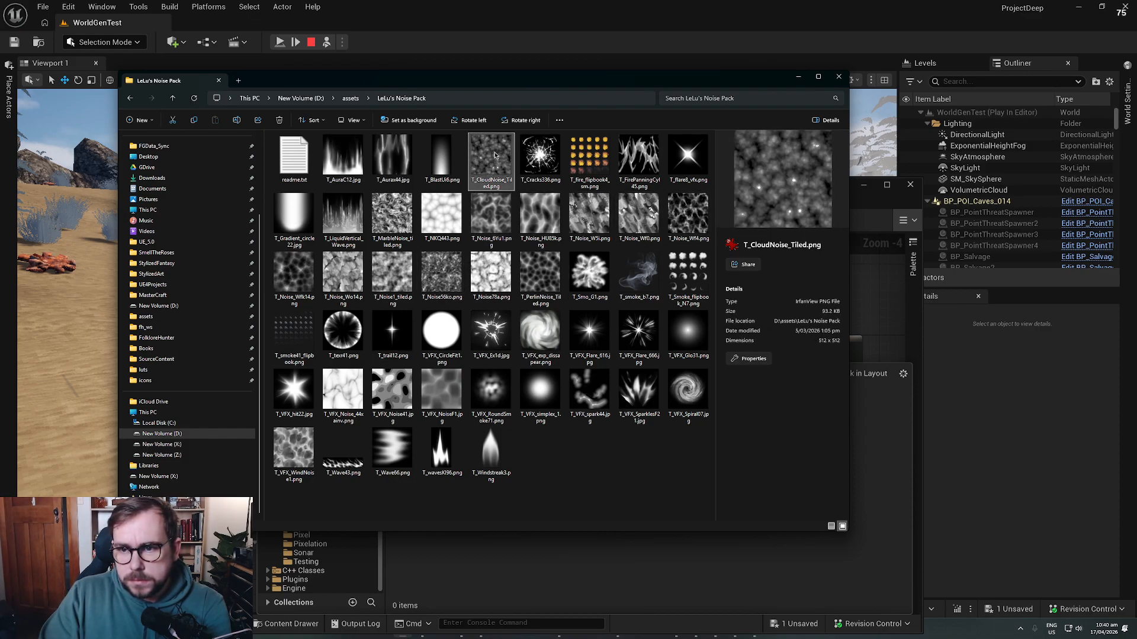
{"action": "left_click", "coordinate": [392, 215]}
{"action": "left_click", "coordinate": [449, 230]}
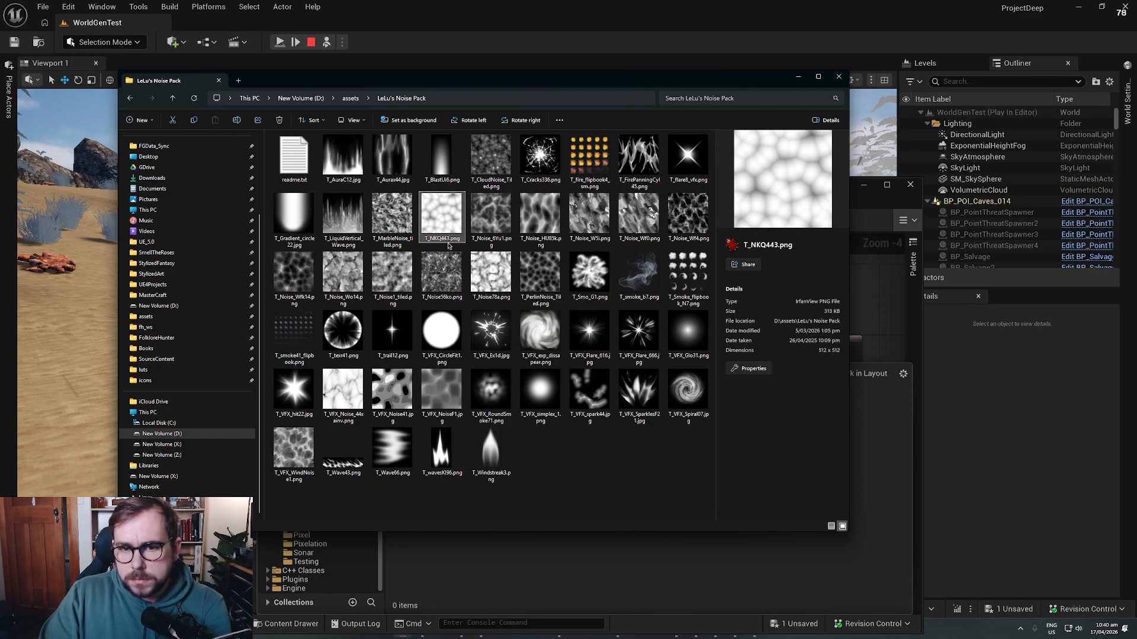
{"action": "left_click", "coordinate": [441, 267]}
{"action": "left_click", "coordinate": [372, 276]}
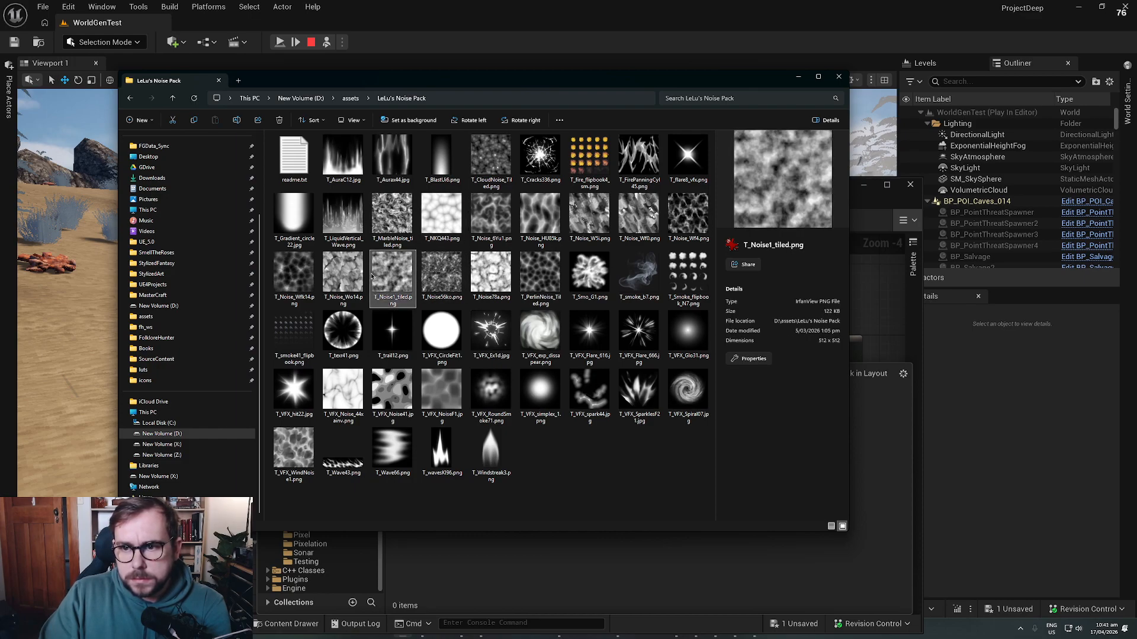
{"action": "left_click", "coordinate": [345, 274]}
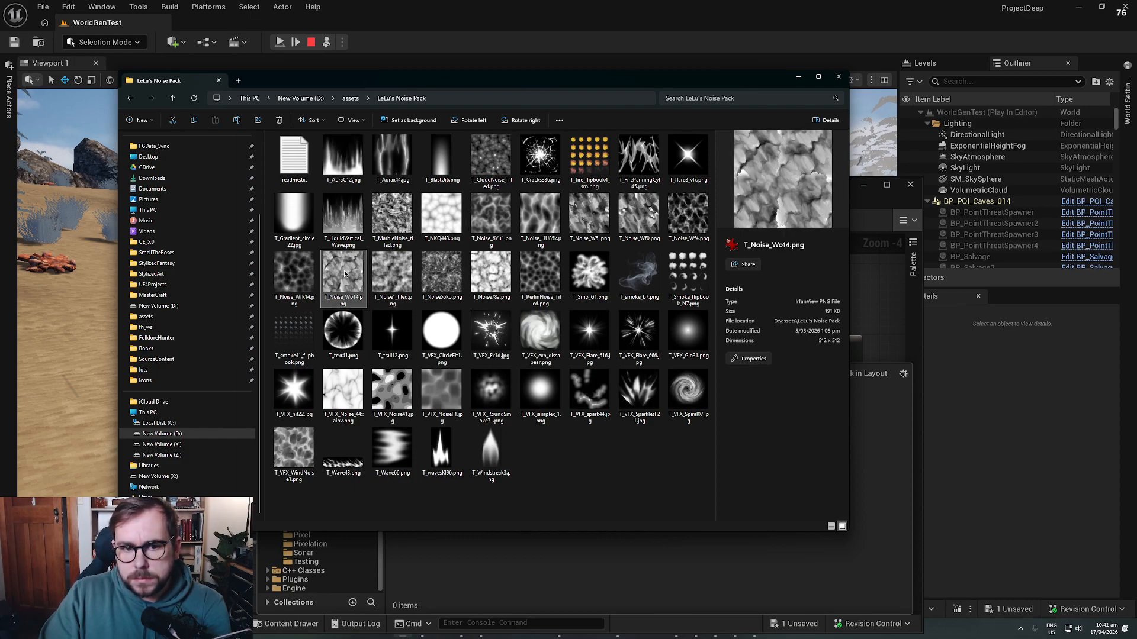
{"action": "left_click", "coordinate": [452, 284]}
{"action": "left_click", "coordinate": [491, 276]}
{"action": "left_click", "coordinate": [439, 283]}
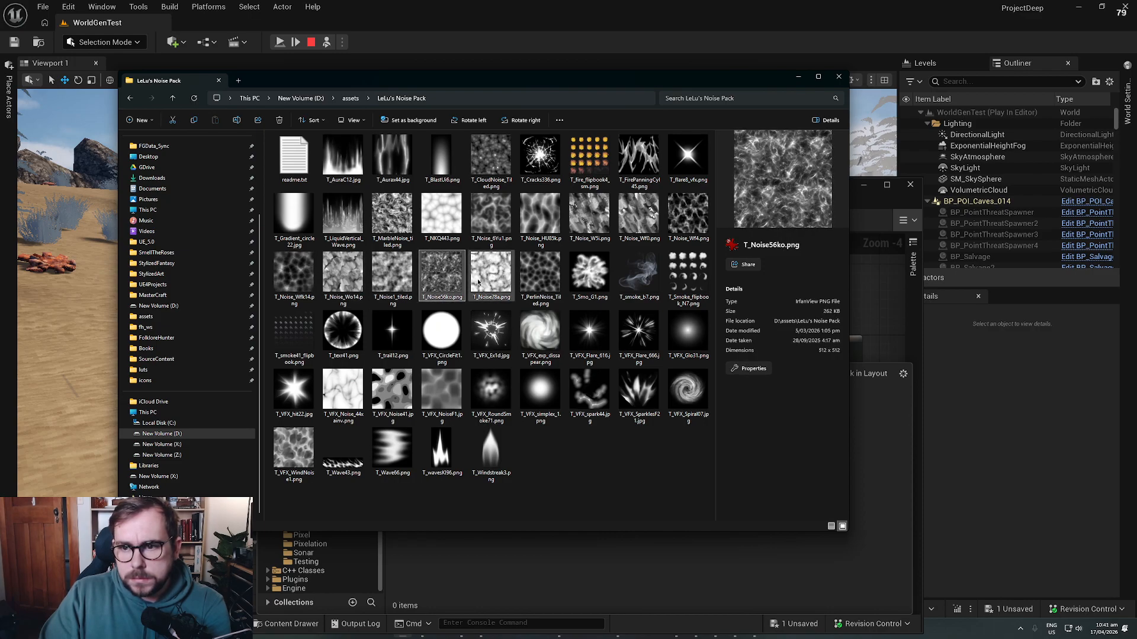
{"action": "left_click", "coordinate": [491, 275]}
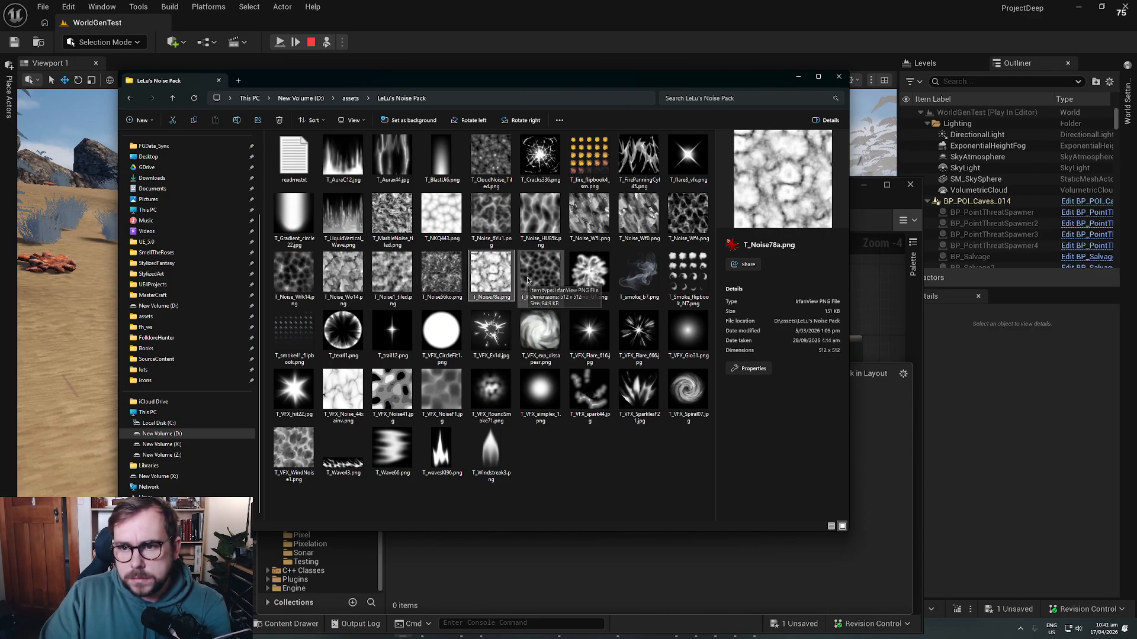
{"action": "left_click", "coordinate": [542, 281]}
{"action": "left_click", "coordinate": [689, 222]}
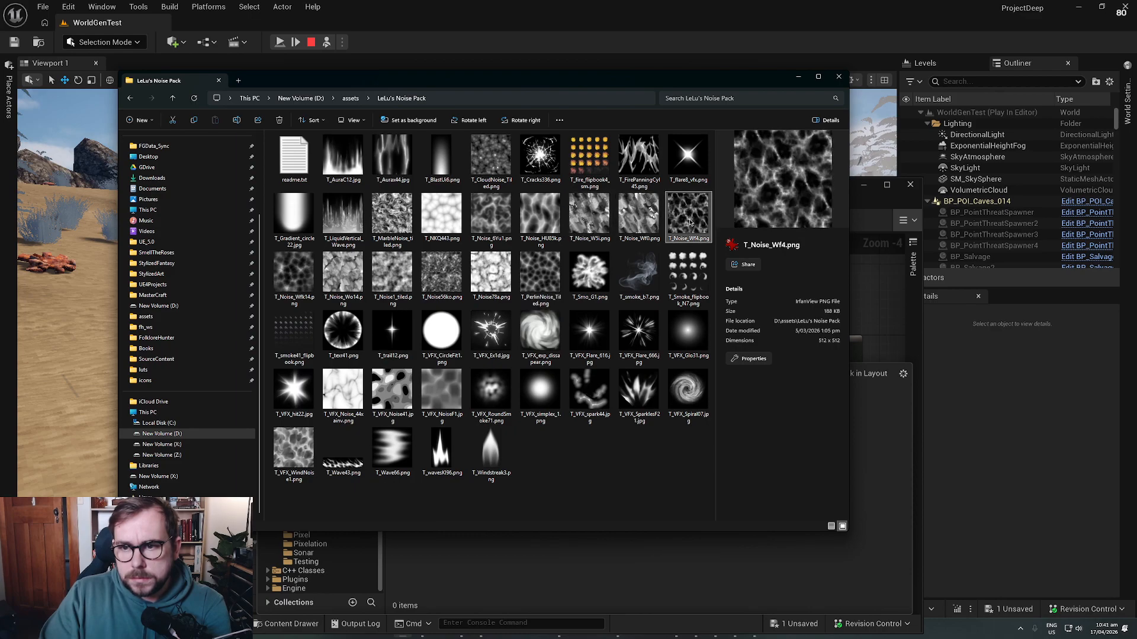
{"action": "left_click", "coordinate": [302, 283]}
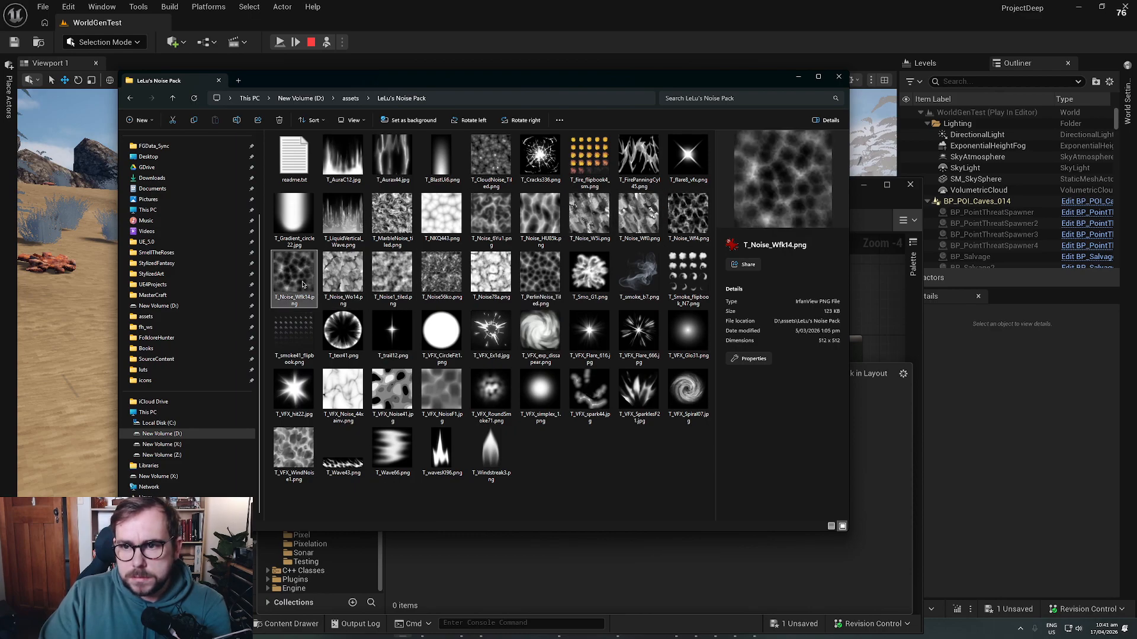
Step: Import T_Noise_Wf4.png into the project's VFX/Noise folder and return to the Unreal content browser
{"action": "left_click", "coordinate": [688, 211]}
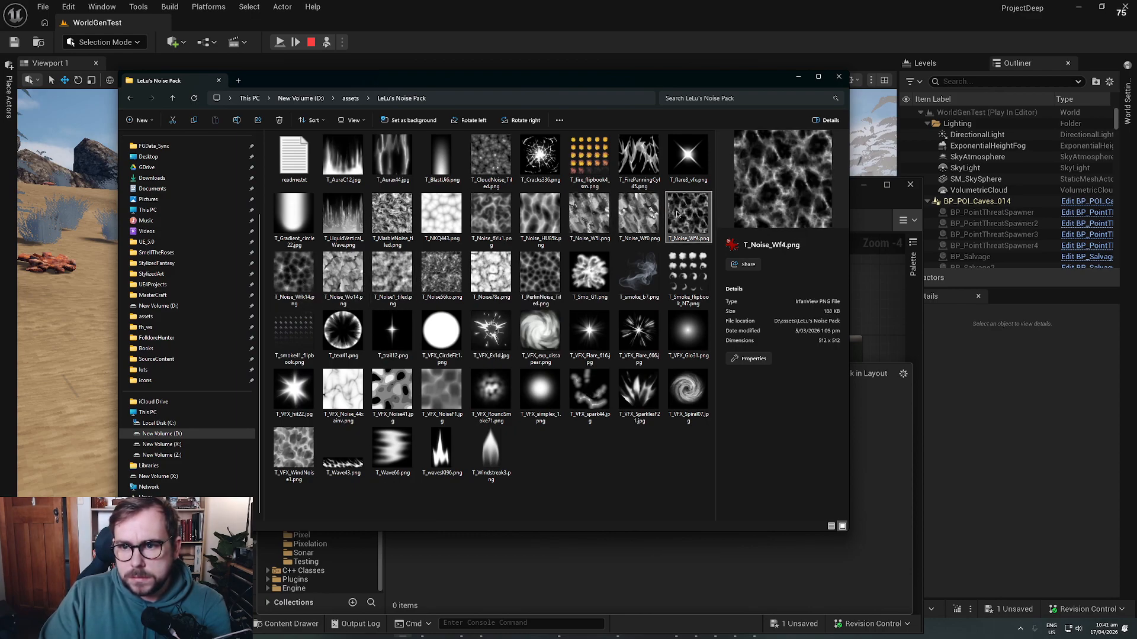
{"action": "left_click_drag", "start_coordinate": [673, 214], "coordinate": [529, 544]}
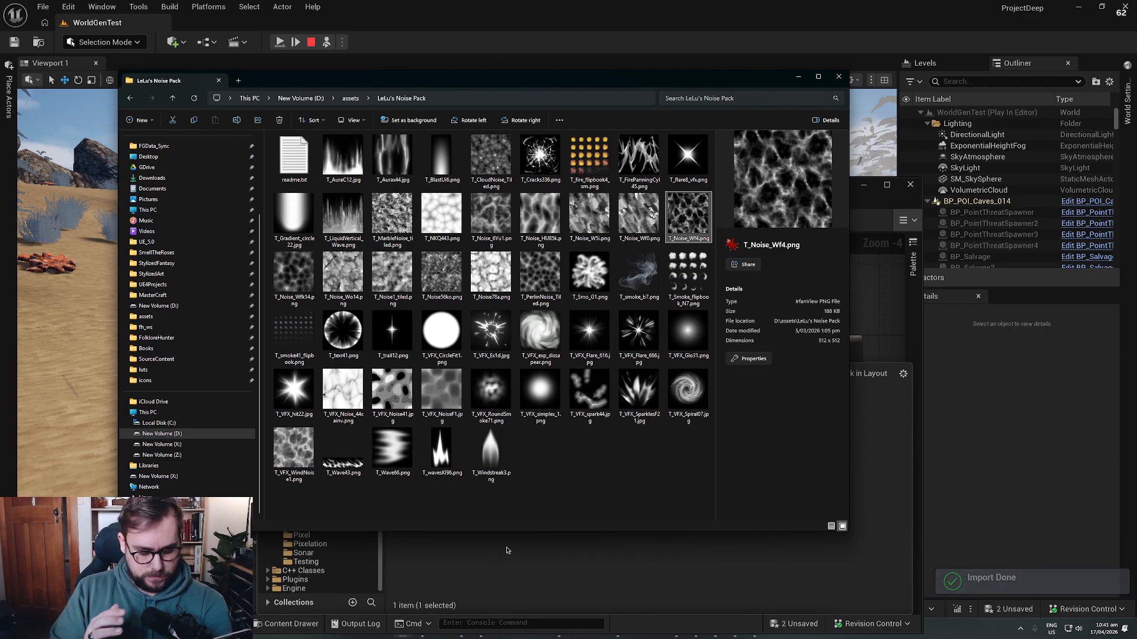
{"action": "left_click", "coordinate": [654, 571]}
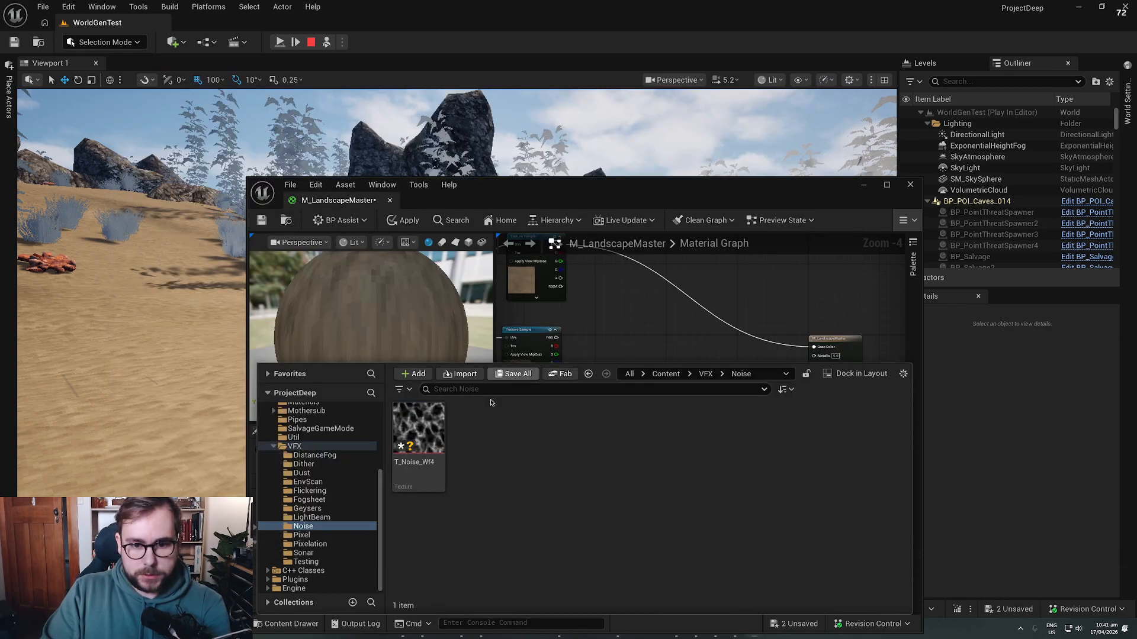
Step: Save the T_Noise_Wf4 texture and add it to the landscape material graph as a Texture Sample above the sand sample
{"action": "right_click", "coordinate": [417, 439]}
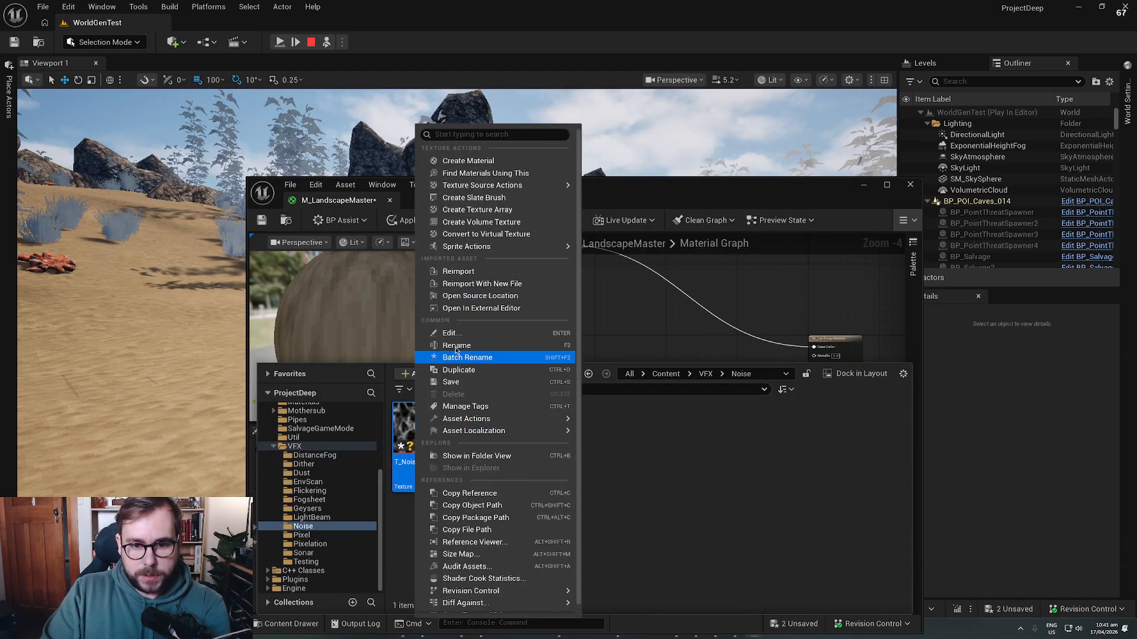
{"action": "left_click", "coordinate": [461, 382]}
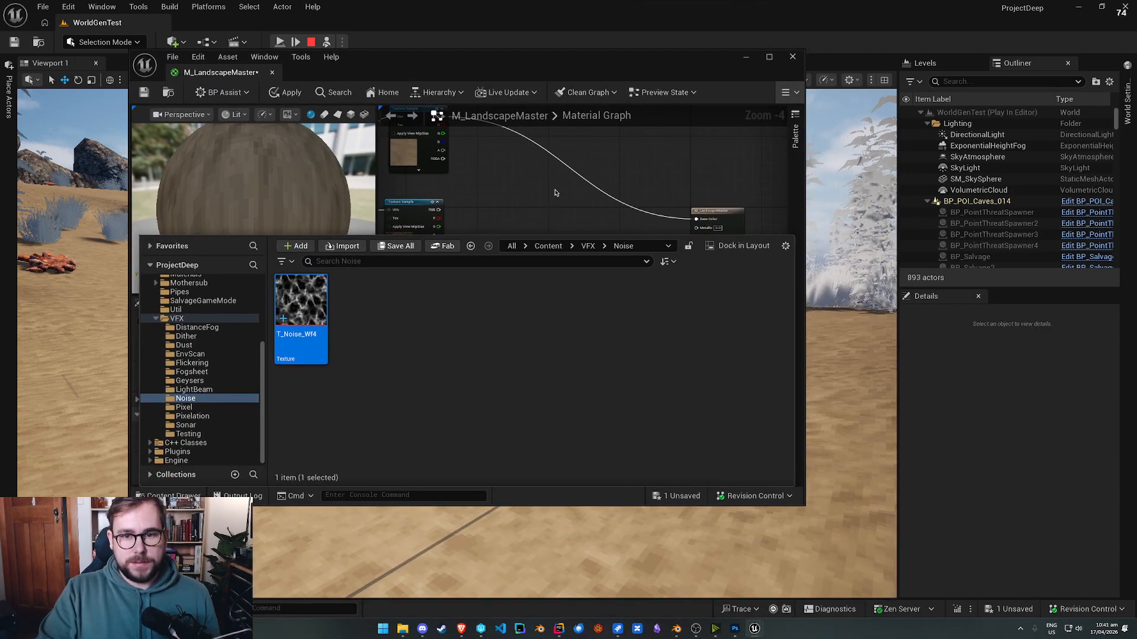
{"action": "right_click_drag", "start_coordinate": [493, 227], "coordinate": [559, 293]}
{"action": "key", "text": "ctrl+space"}
{"action": "left_click_drag", "start_coordinate": [301, 302], "coordinate": [536, 185]}
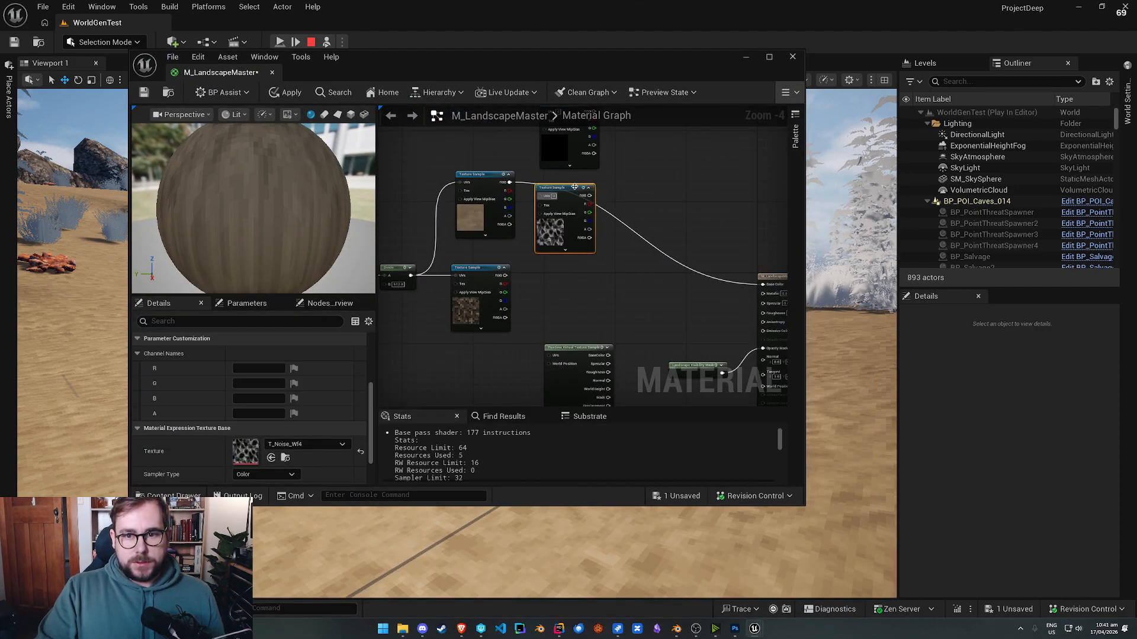
{"action": "scroll", "coordinate": [574, 186], "scroll_direction": "up", "scroll_amount": 2}
{"action": "right_click_drag", "start_coordinate": [574, 186], "coordinate": [702, 247]}
{"action": "left_click_drag", "start_coordinate": [702, 247], "coordinate": [542, 101]}
{"action": "right_click_drag", "start_coordinate": [590, 182], "coordinate": [492, 261]}
{"action": "left_click_drag", "start_coordinate": [430, 178], "coordinate": [482, 153]}
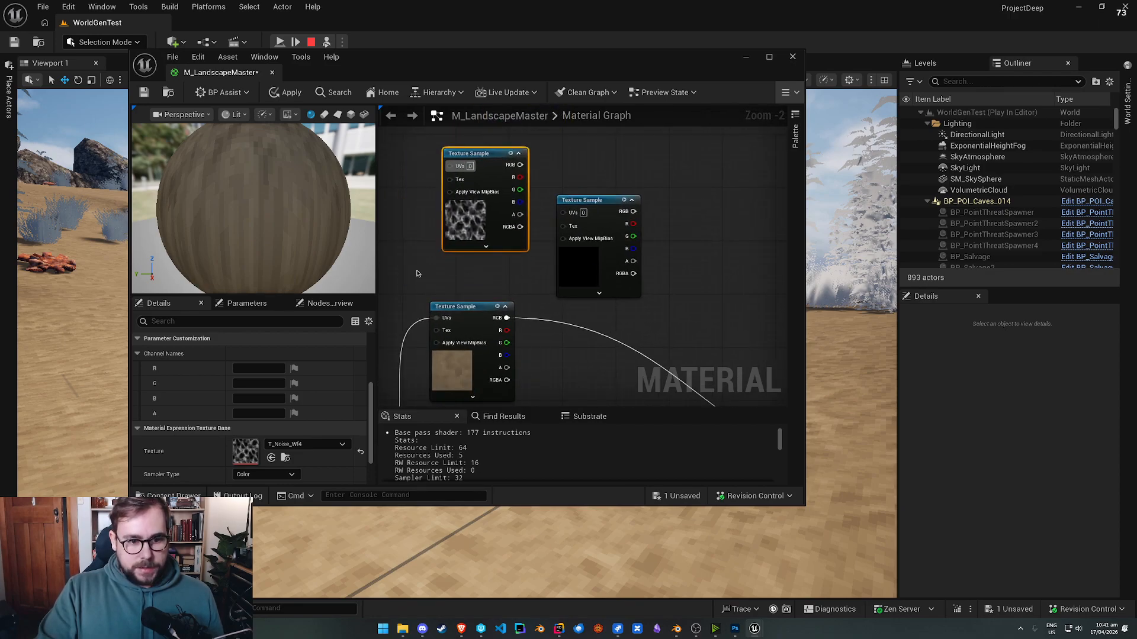
Step: Delete the unused black Texture Sample beside the noise sample
{"action": "scroll", "coordinate": [300, 433], "scroll_direction": "down", "scroll_amount": 3}
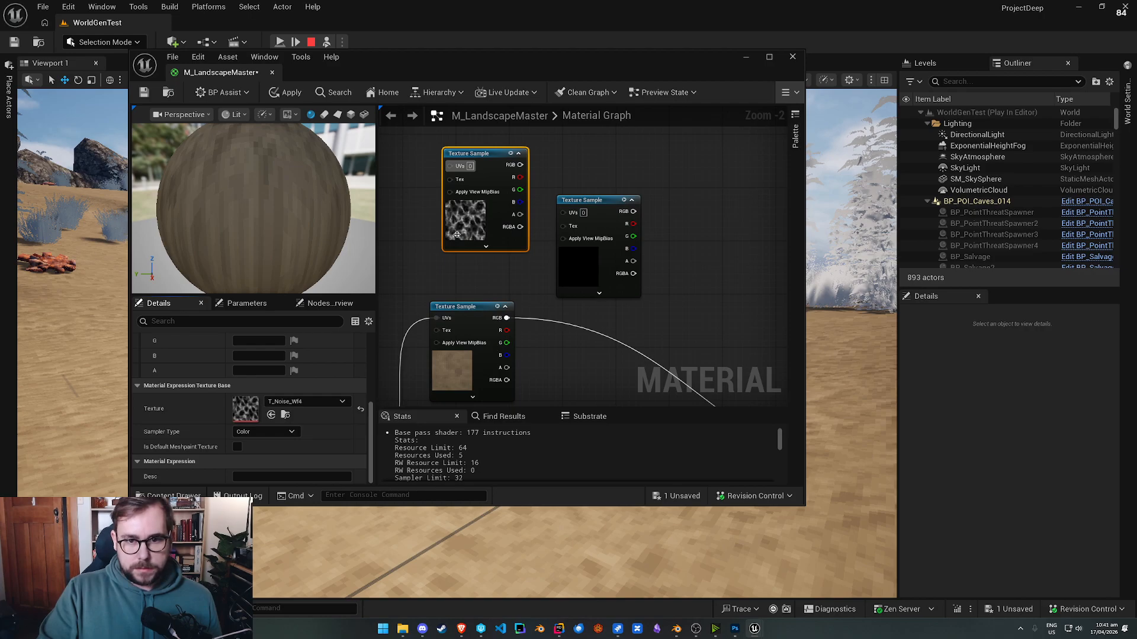
{"action": "left_click_drag", "start_coordinate": [581, 203], "coordinate": [701, 162]}
{"action": "key", "text": "Delete"}
Step: Move the Absolute World Position and Divide nodes up in line with the sand Texture Sample
{"action": "right_click_drag", "start_coordinate": [606, 229], "coordinate": [677, 187]}
{"action": "scroll", "coordinate": [560, 206], "scroll_direction": "down", "scroll_amount": 2}
{"action": "left_click_drag", "start_coordinate": [434, 312], "coordinate": [427, 217]}
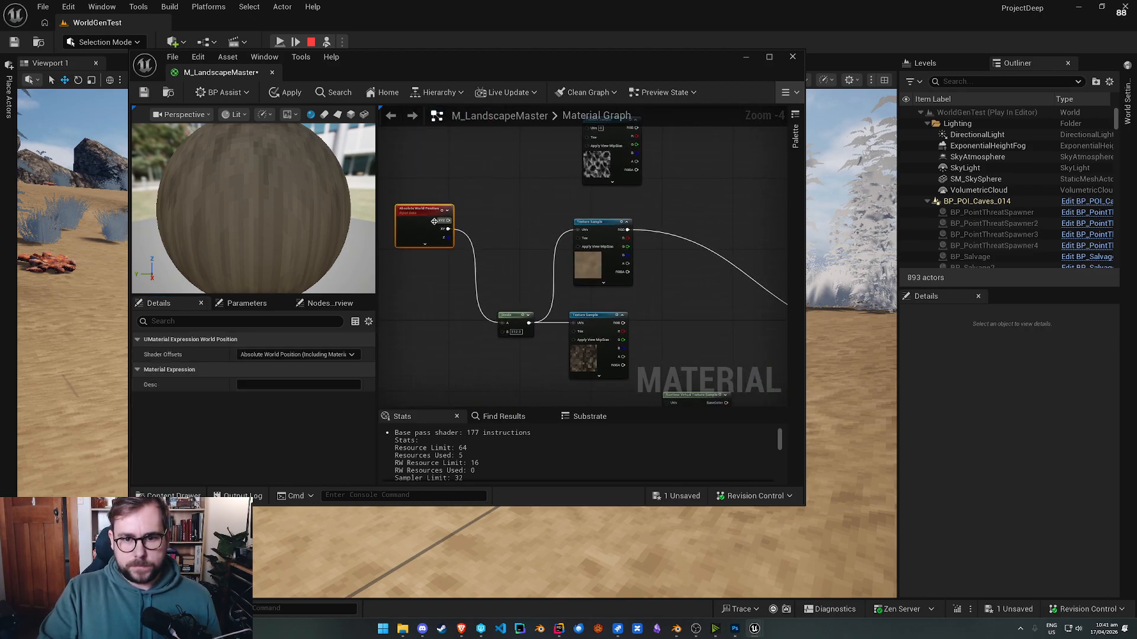
{"action": "left_click_drag", "start_coordinate": [514, 322], "coordinate": [479, 230]}
{"action": "right_click_drag", "start_coordinate": [436, 201], "coordinate": [424, 251]}
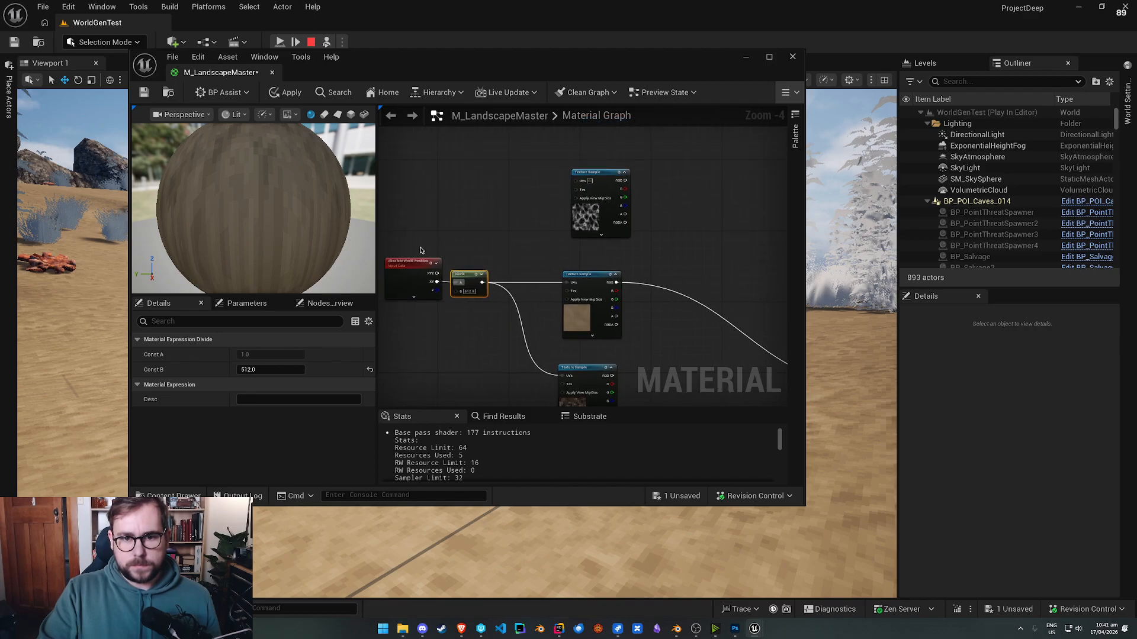
Step: Duplicate the Absolute World Position and Divide nodes and place the copies in front of the noise Texture Sample
{"action": "left_click_drag", "start_coordinate": [446, 259], "coordinate": [474, 284]}
{"action": "key", "text": "ctrl+c"}
{"action": "key", "text": "ctrl+v"}
{"action": "scroll", "coordinate": [414, 177], "scroll_direction": "up", "scroll_amount": 3}
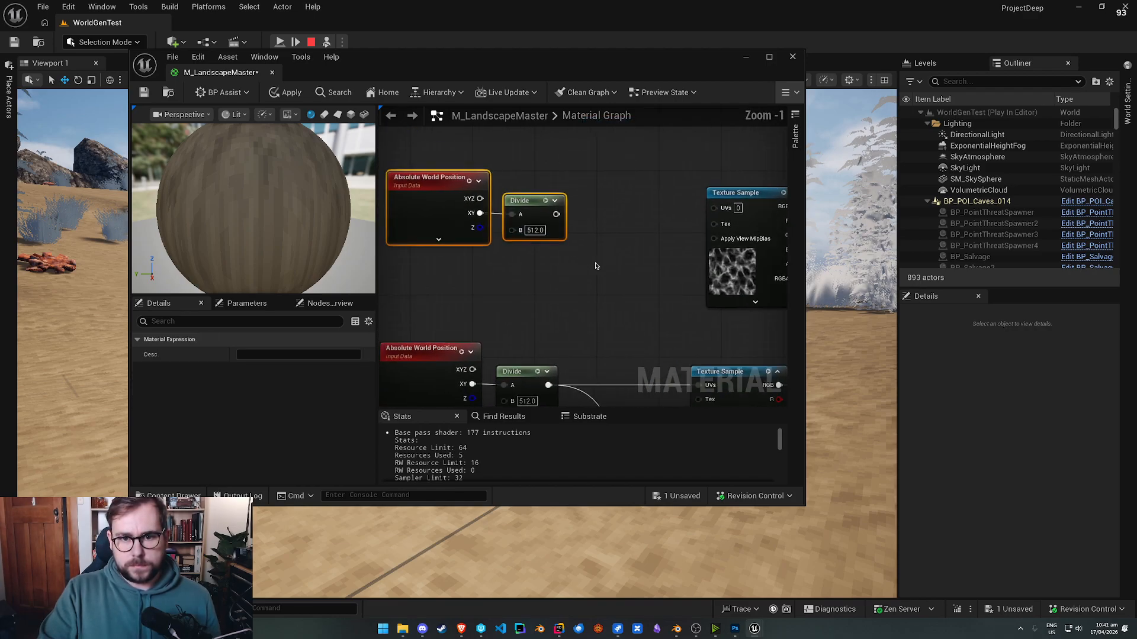
Step: Set the copied Divide's B value to 4096, connect it to the noise sample's UVs and move that sample further away
{"action": "left_click", "coordinate": [535, 230]}
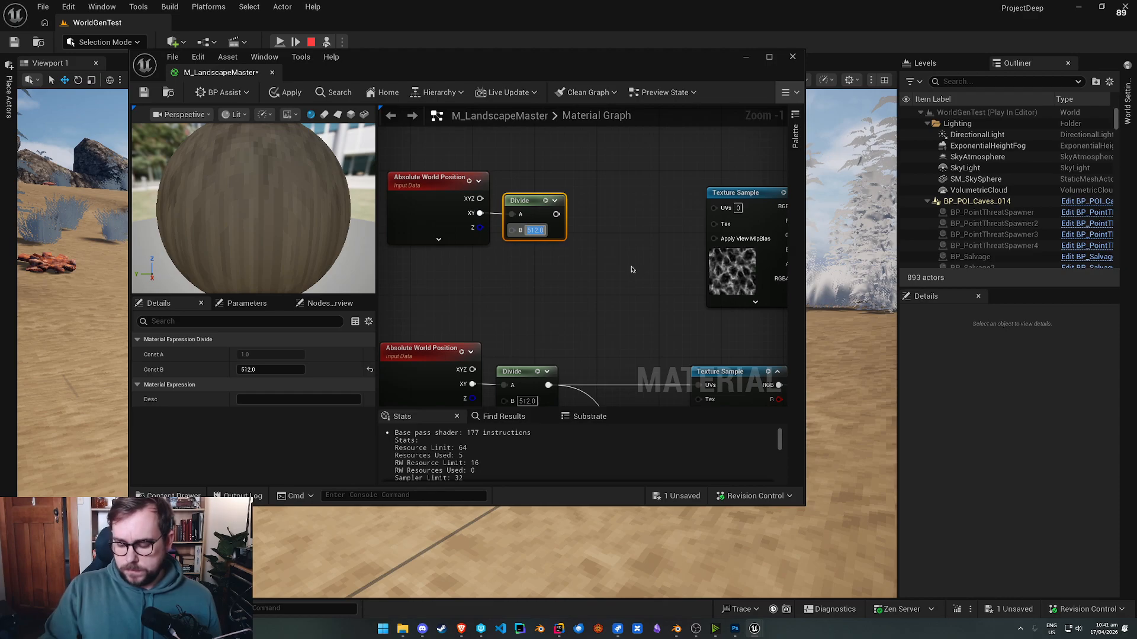
{"action": "key", "text": "BackSpace"}
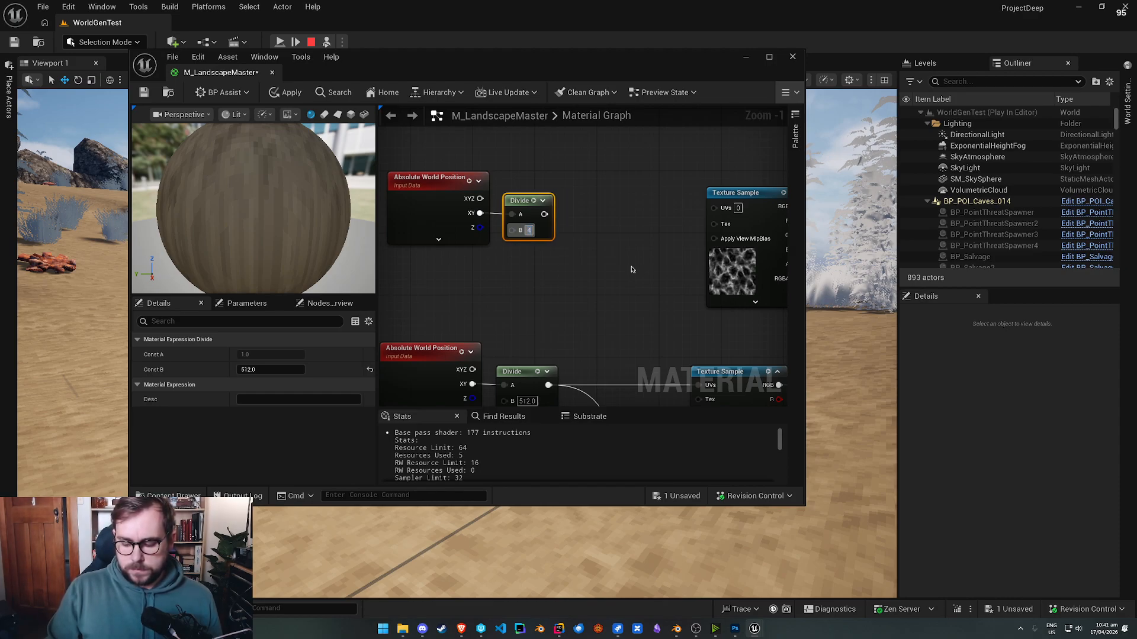
{"action": "left_click_drag", "start_coordinate": [560, 215], "coordinate": [723, 212]}
{"action": "right_click_drag", "start_coordinate": [666, 267], "coordinate": [445, 256]}
{"action": "left_click_drag", "start_coordinate": [531, 188], "coordinate": [599, 194]}
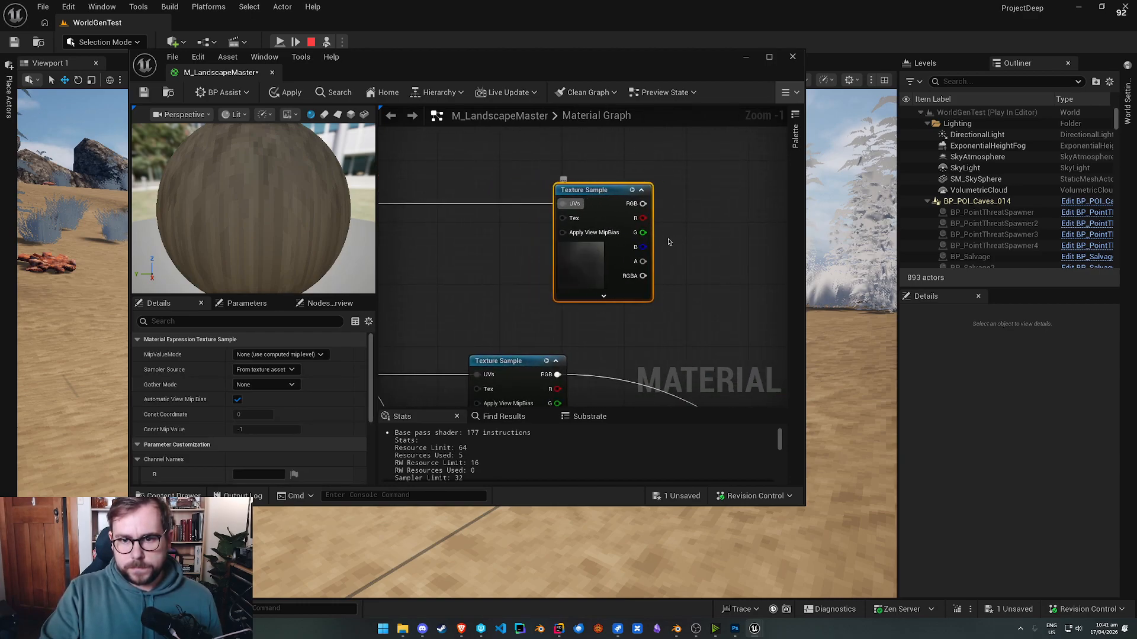
Step: Connect the noise sample's RGB to the material's Base Color, apply it and view the noise on the terrain
{"action": "scroll", "coordinate": [531, 182], "scroll_direction": "down", "scroll_amount": 3}
{"action": "left_click_drag", "start_coordinate": [500, 157], "coordinate": [705, 358]}
{"action": "left_click_drag", "start_coordinate": [344, 57], "coordinate": [592, 255]}
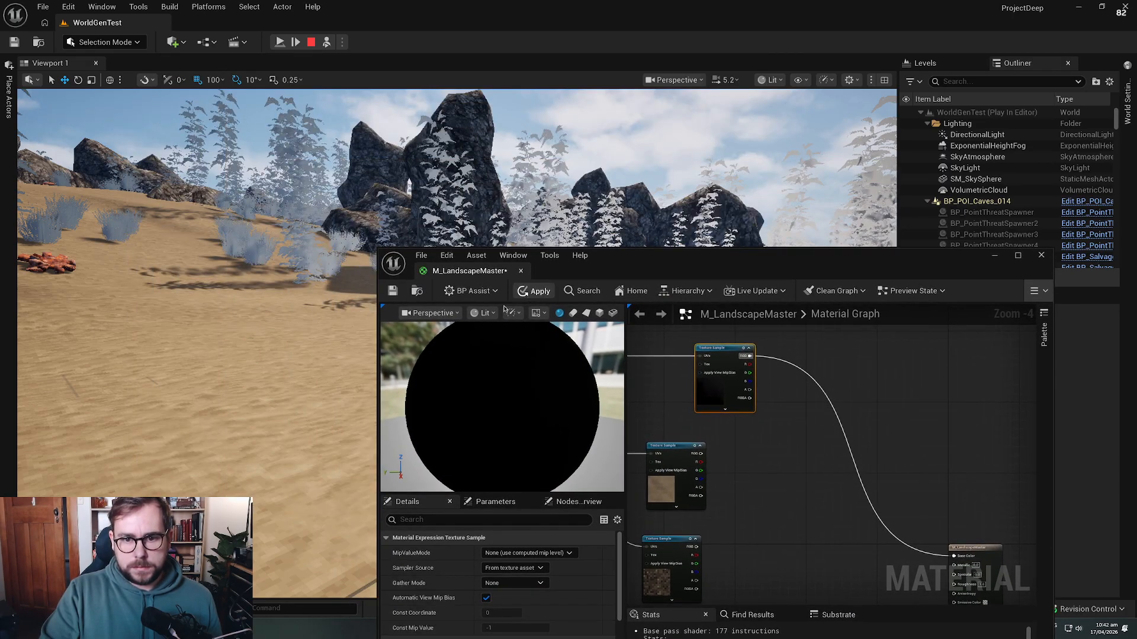
{"action": "mouse_move", "coordinate": [257, 330]}
{"action": "right_mouse_down"}
{"action": "mouse_move", "coordinate": [266, 408]}
{"action": "mouse_move", "coordinate": [272, 326]}
{"action": "right_mouse_up"}
{"action": "key", "text": "w"}
Step: Set the noise coordinates' Divide B value to 8192 and apply the material
{"action": "right_click_drag", "start_coordinate": [773, 489], "coordinate": [921, 474]}
{"action": "scroll", "coordinate": [725, 365], "scroll_direction": "up", "scroll_amount": 3}
{"action": "right_click_drag", "start_coordinate": [725, 366], "coordinate": [813, 433]}
{"action": "left_click", "coordinate": [780, 407]}
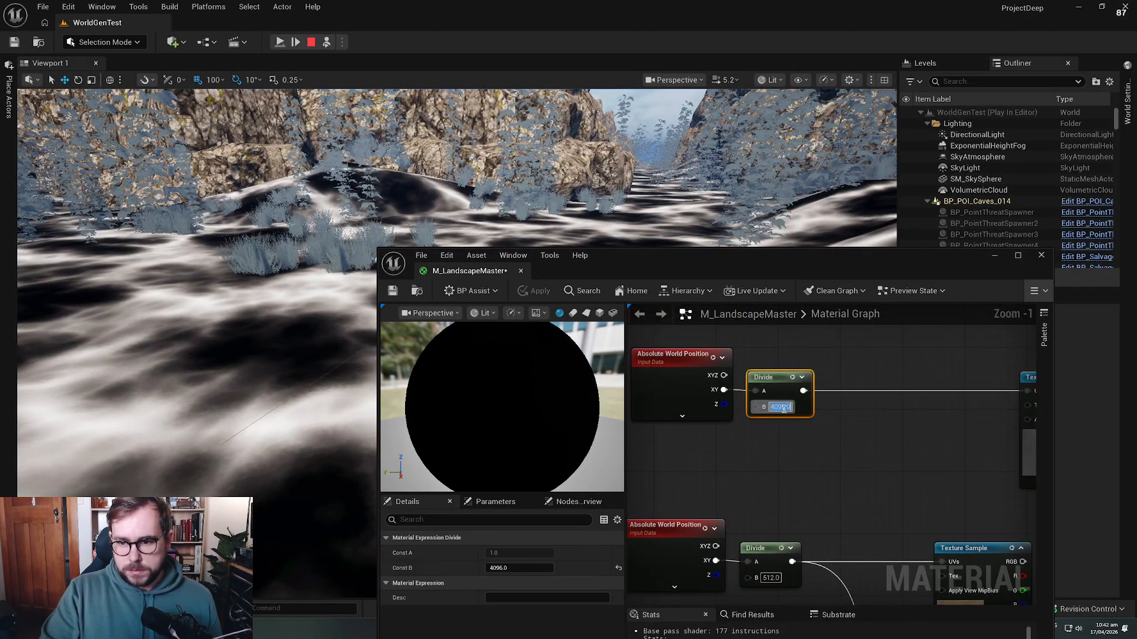
{"action": "type", "text": "*2"}
{"action": "key", "text": "Return"}
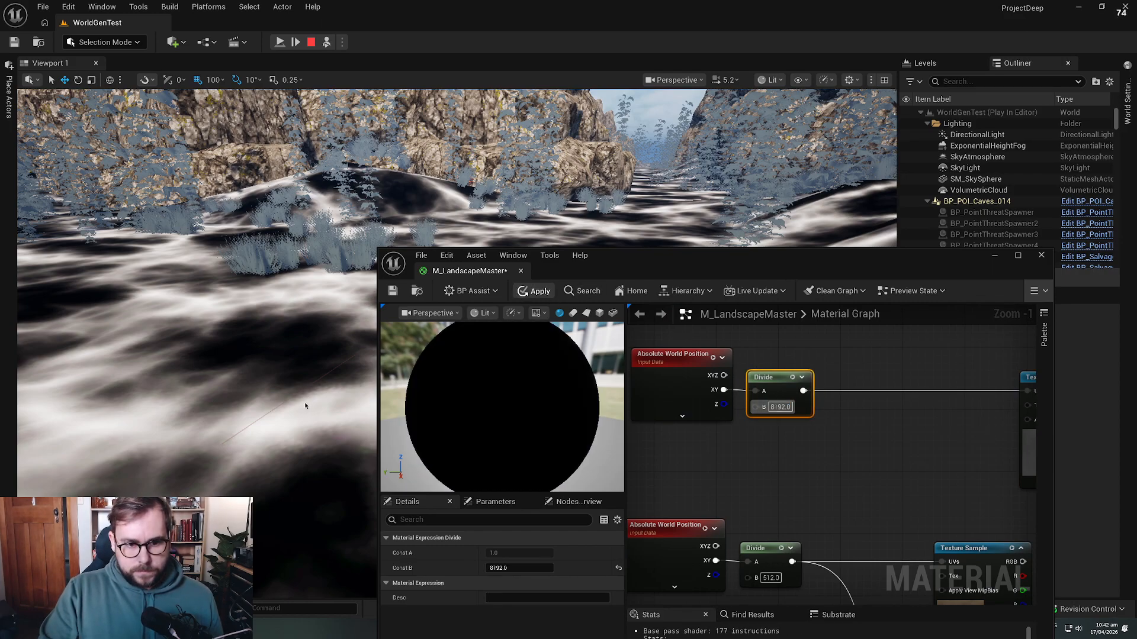
{"action": "left_click", "coordinate": [535, 290]}
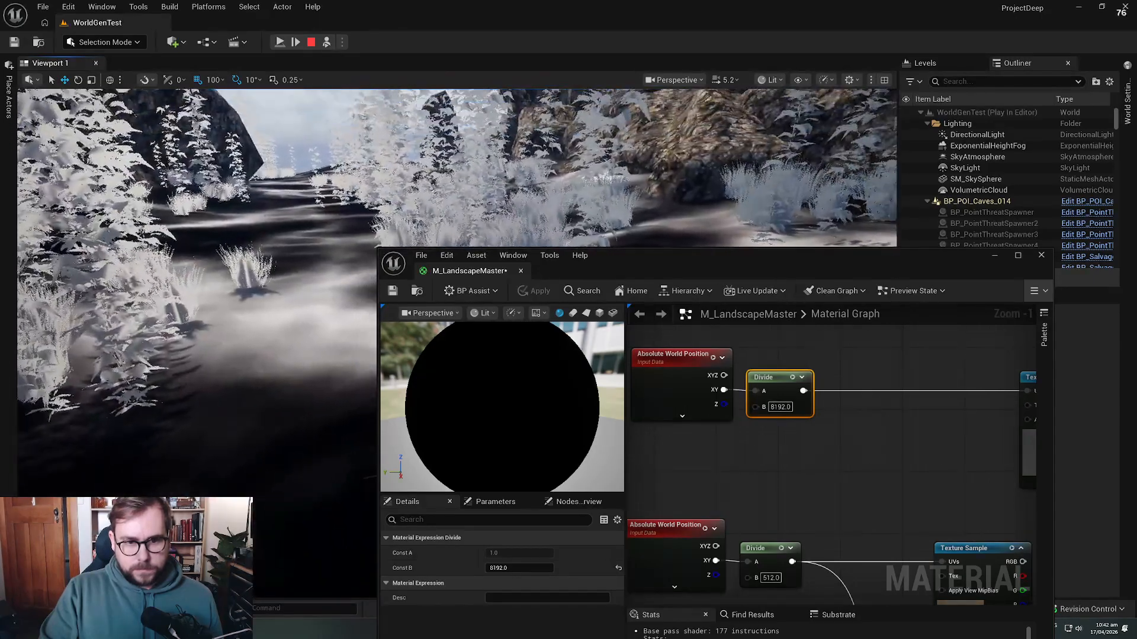
Step: Add a LinearInterpolate node feeding the material's Base Color
{"action": "right_click_drag", "start_coordinate": [867, 462], "coordinate": [710, 392]}
{"action": "scroll", "coordinate": [880, 452], "scroll_direction": "down", "scroll_amount": 2}
{"action": "right_click_drag", "start_coordinate": [926, 459], "coordinate": [762, 441]}
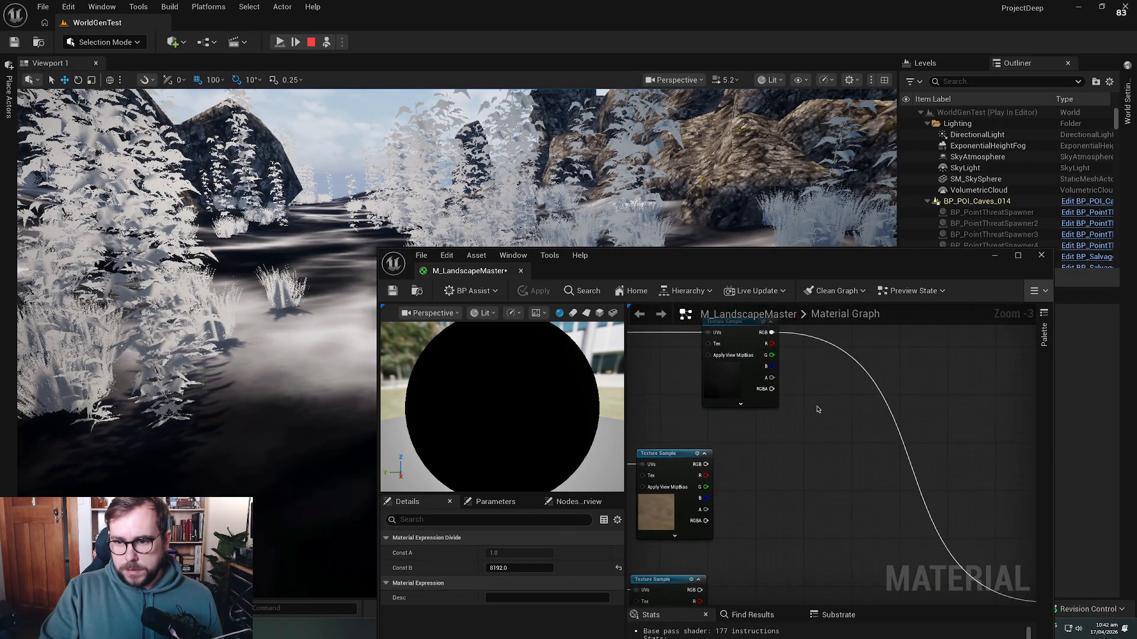
{"action": "right_click_drag", "start_coordinate": [932, 528], "coordinate": [820, 419]}
{"action": "scroll", "coordinate": [819, 418], "scroll_direction": "down", "scroll_amount": 1}
{"action": "left_click_drag", "start_coordinate": [909, 477], "coordinate": [731, 401]}
{"action": "type", "text": "lerp"}
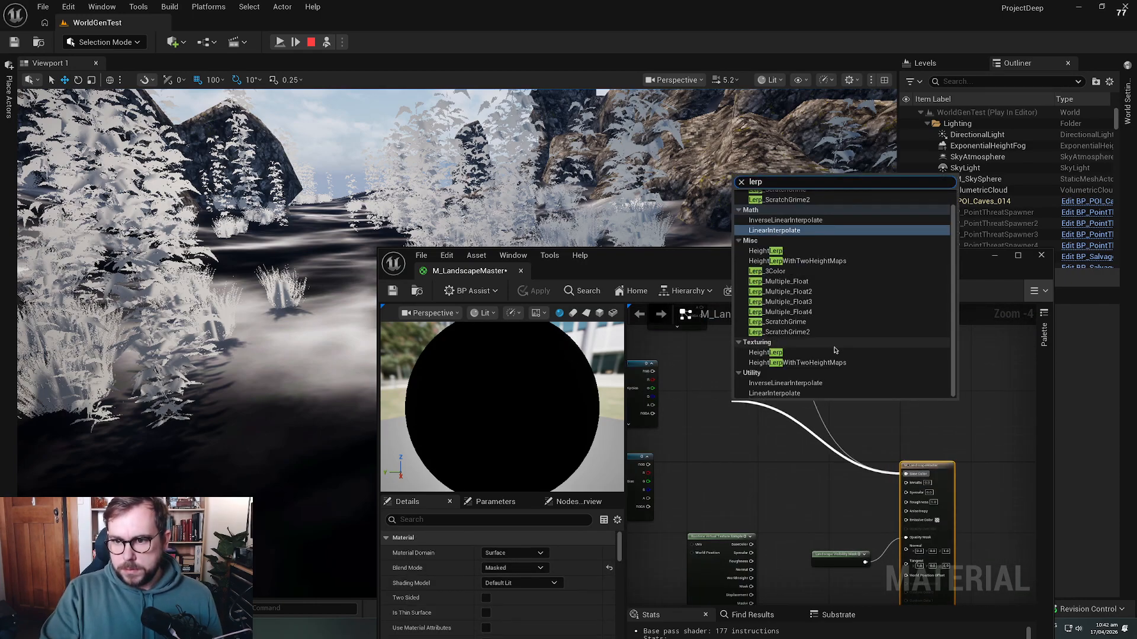
{"action": "left_click", "coordinate": [794, 230]}
Step: Wire the sand sample to the Lerp's A, the gravel sample to B and the noise to Alpha, and apply the material
{"action": "scroll", "coordinate": [728, 344], "scroll_direction": "up", "scroll_amount": 1}
{"action": "right_click_drag", "start_coordinate": [719, 353], "coordinate": [826, 416]}
{"action": "right_click_drag", "start_coordinate": [799, 320], "coordinate": [825, 372]}
{"action": "left_click_drag", "start_coordinate": [825, 371], "coordinate": [758, 437], "text": "ctrl"}
{"action": "right_click_drag", "start_coordinate": [773, 561], "coordinate": [784, 464]}
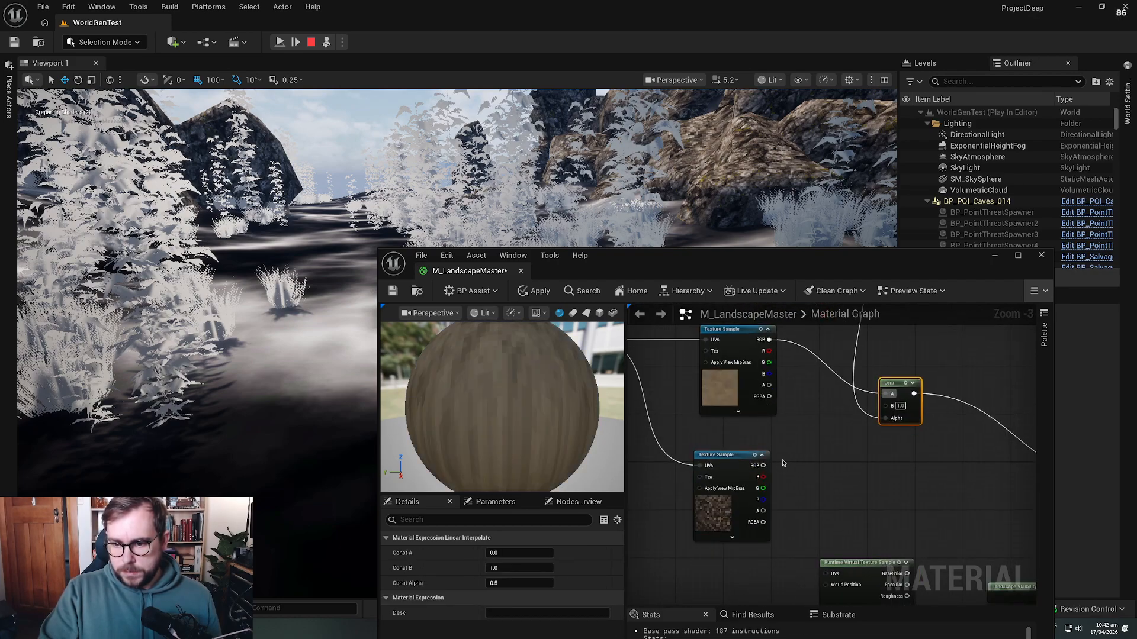
{"action": "left_click_drag", "start_coordinate": [763, 466], "coordinate": [768, 468]}
{"action": "left_click_drag", "start_coordinate": [891, 409], "coordinate": [890, 407]}
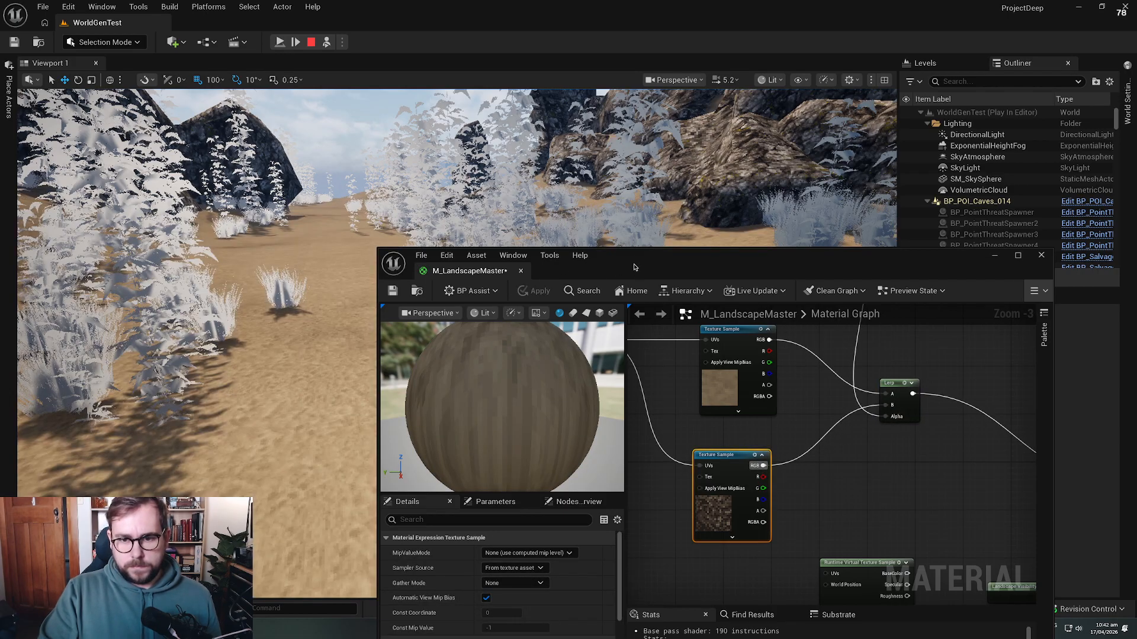
{"action": "left_click_drag", "start_coordinate": [633, 271], "coordinate": [659, 381]}
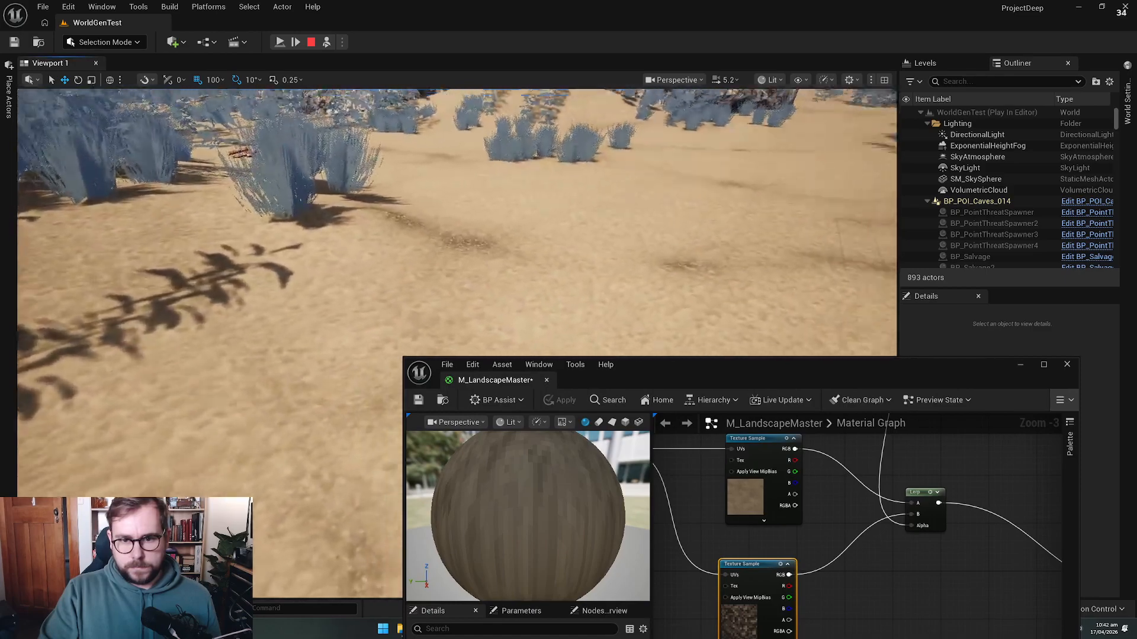
Step: Swap the Lerp inputs so gravel feeds A and sand feeds B, apply, and look over the terrain
{"action": "right_click_drag", "start_coordinate": [845, 540], "coordinate": [811, 505]}
{"action": "left_click_drag", "start_coordinate": [883, 522], "coordinate": [884, 511], "text": "ctrl"}
{"action": "left_click_drag", "start_coordinate": [767, 466], "coordinate": [883, 521]}
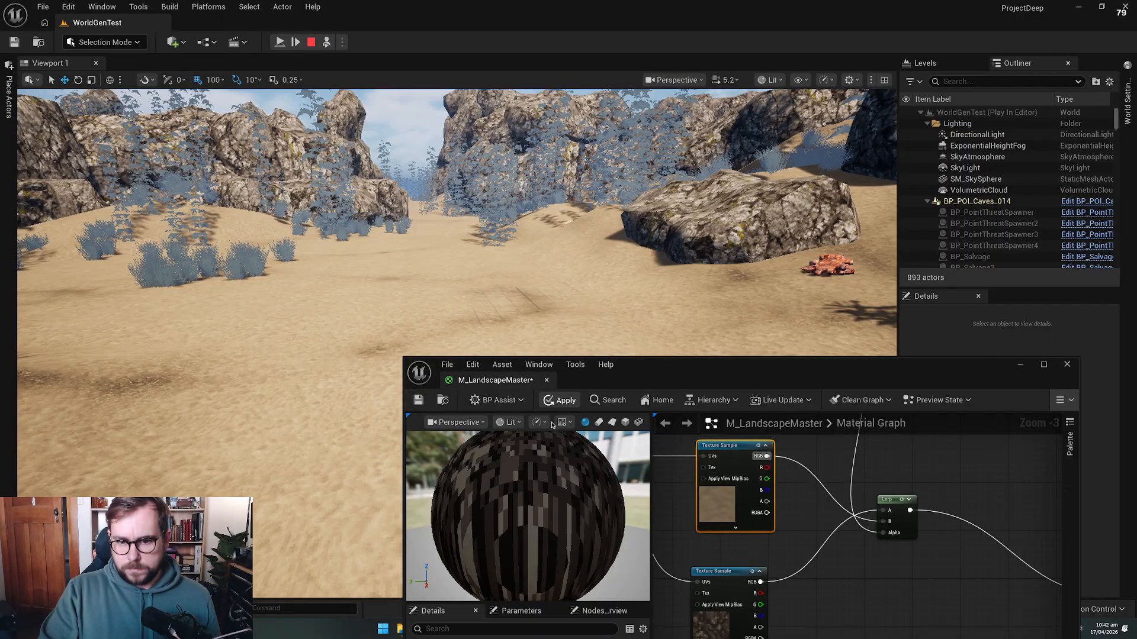
{"action": "right_click_drag", "start_coordinate": [592, 293], "coordinate": [266, 294]}
{"action": "right_click_drag", "start_coordinate": [592, 294], "coordinate": [533, 290]}
Step: Add a CheapContrast node fed by the noise sample's RGB output and position it beside that sample
{"action": "right_click_drag", "start_coordinate": [856, 447], "coordinate": [859, 598]}
{"action": "left_click_drag", "start_coordinate": [833, 486], "coordinate": [868, 483]}
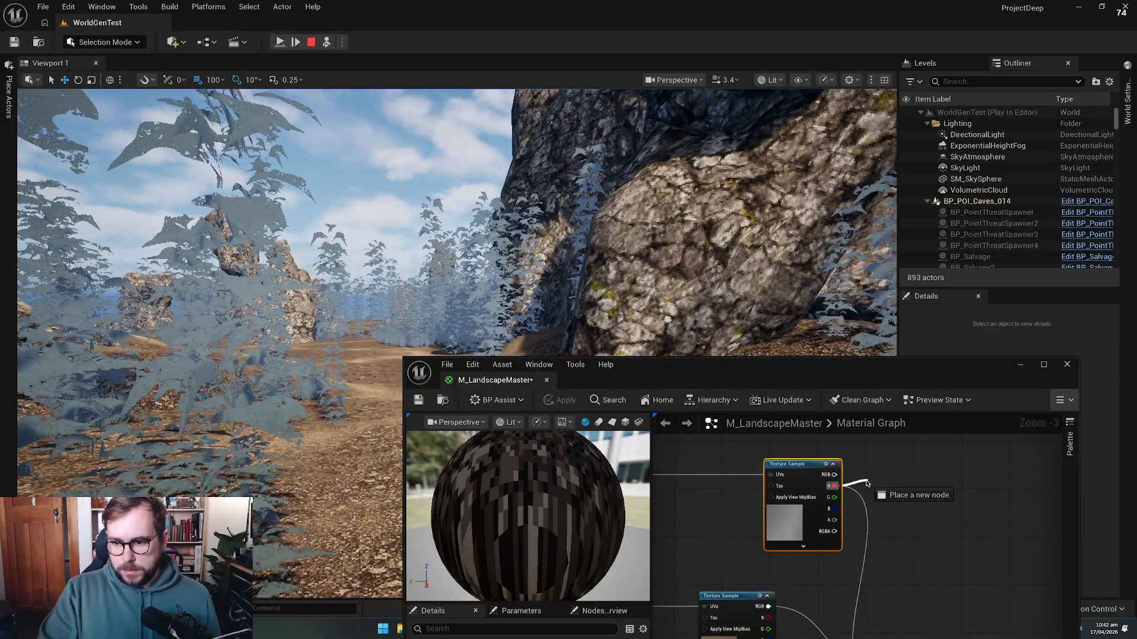
{"action": "right_click_drag", "start_coordinate": [722, 475], "coordinate": [721, 460]}
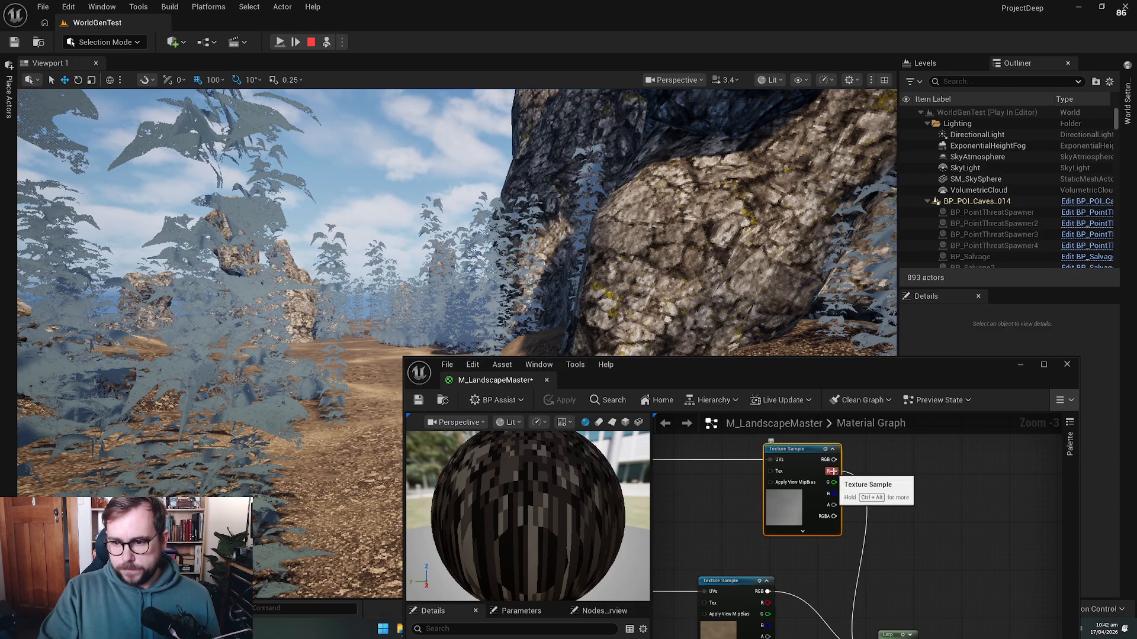
{"action": "left_click_drag", "start_coordinate": [833, 459], "coordinate": [889, 456]}
{"action": "type", "text": "contras"}
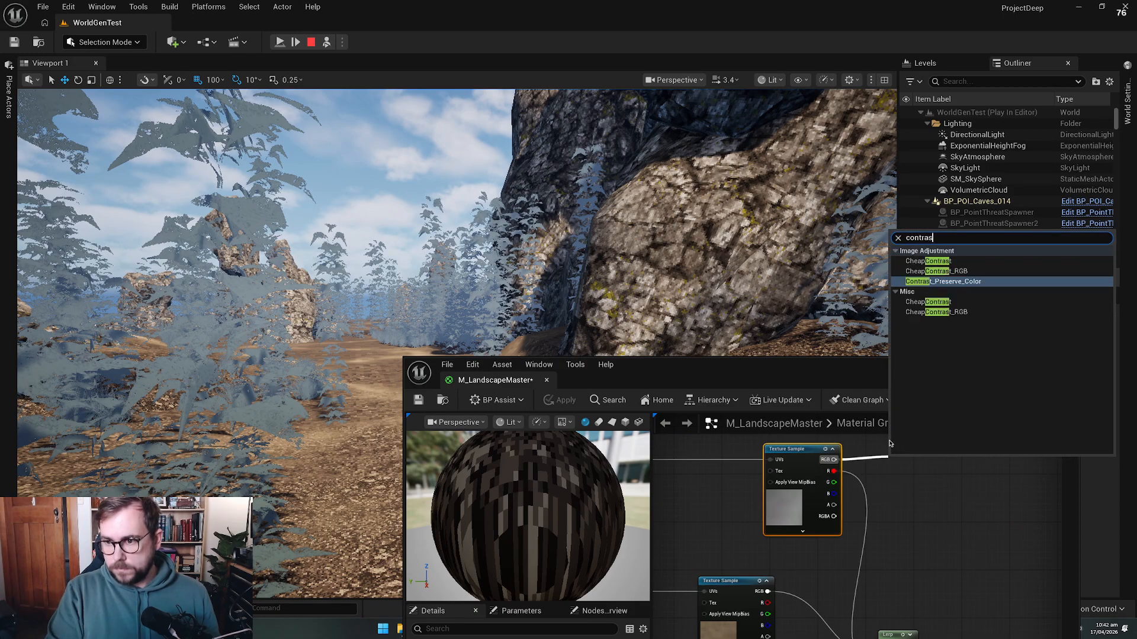
{"action": "left_click", "coordinate": [948, 261]}
{"action": "right_click_drag", "start_coordinate": [1018, 504], "coordinate": [905, 472]}
{"action": "left_click_drag", "start_coordinate": [824, 451], "coordinate": [806, 439]}
Step: Add a Component Mask after CheapContrast, keep only its R channel and connect it to the Lerp's Alpha
{"action": "right_click_drag", "start_coordinate": [846, 467], "coordinate": [813, 497]}
{"action": "right_click", "coordinate": [788, 464]}
{"action": "type", "text": "mask"}
{"action": "key", "text": "Return"}
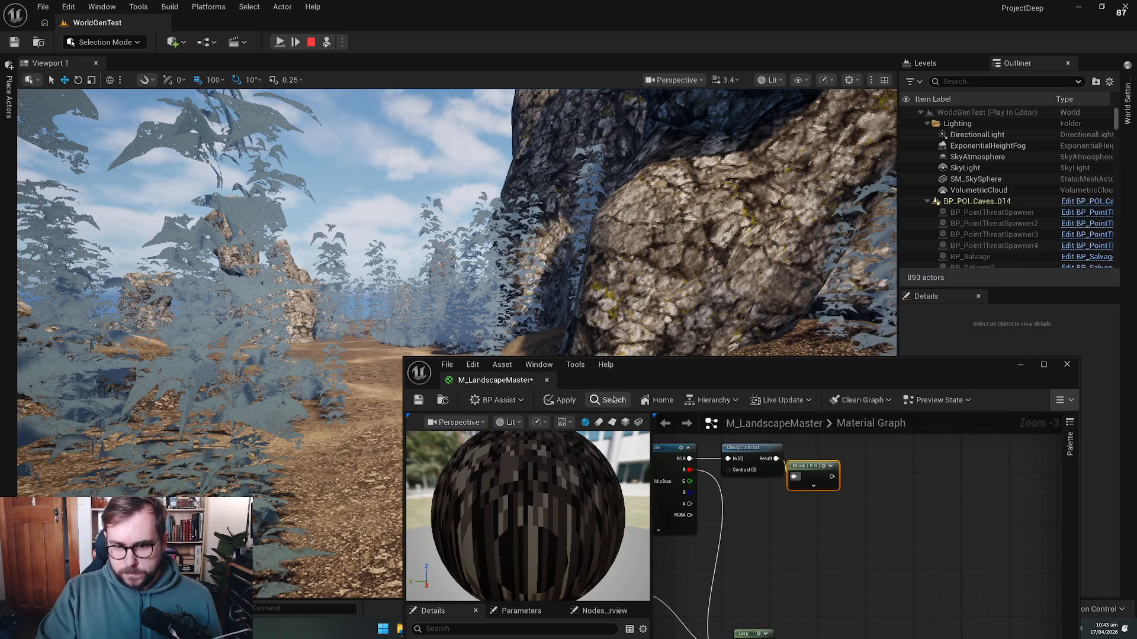
{"action": "left_click_drag", "start_coordinate": [651, 365], "coordinate": [691, 234]}
{"action": "left_click", "coordinate": [555, 546]}
{"action": "left_click_drag", "start_coordinate": [867, 345], "coordinate": [779, 524]}
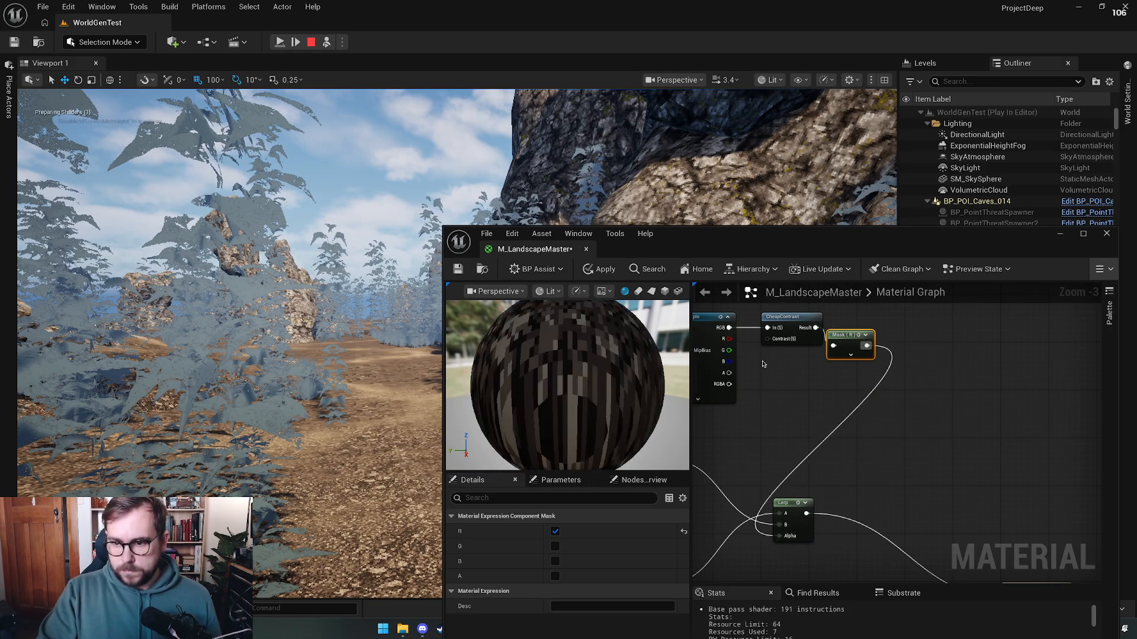
Step: Feed a Constant of 1 into CheapContrast's Contrast input, apply the material and inspect the terrain
{"action": "left_click", "coordinate": [759, 358]}
{"action": "type", "text": "1"}
{"action": "key", "text": "Return"}
{"action": "left_click_drag", "start_coordinate": [795, 370], "coordinate": [767, 338]}
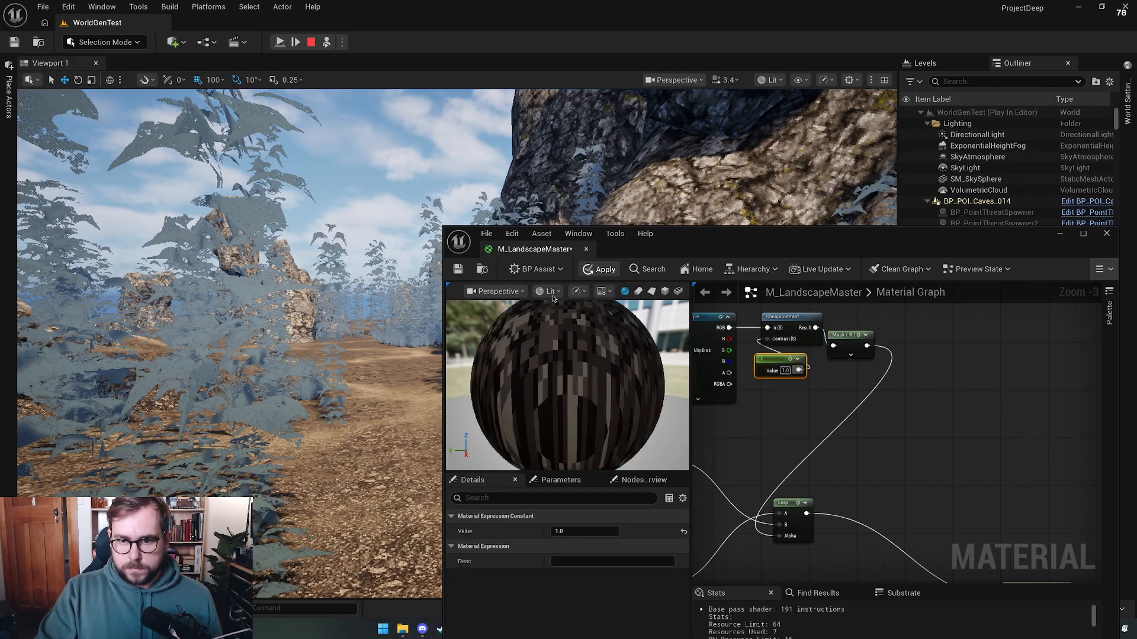
{"action": "left_click", "coordinate": [361, 459]}
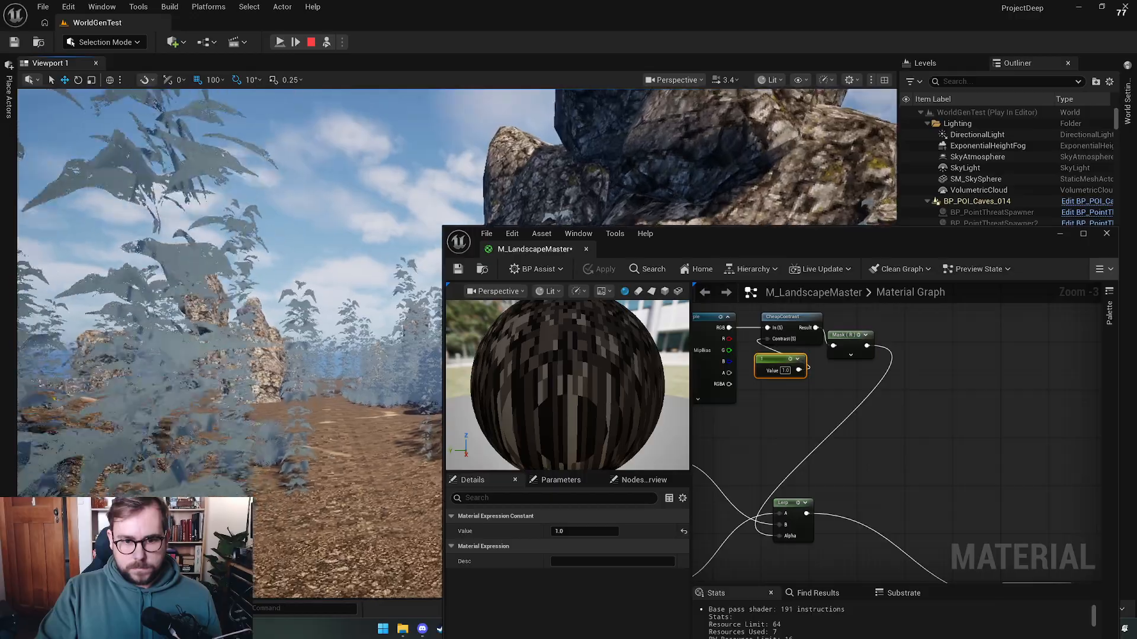
{"action": "key", "text": "w"}
{"action": "right_click_drag", "start_coordinate": [389, 466], "coordinate": [389, 466]}
Step: Move the Mask node further from CheapContrast and set the contrast constant to 0.5
{"action": "right_click_drag", "start_coordinate": [759, 436], "coordinate": [1037, 478]}
{"action": "left_click", "coordinate": [957, 407]}
{"action": "right_click_drag", "start_coordinate": [379, 473], "coordinate": [426, 473]}
{"action": "right_click_drag", "start_coordinate": [1094, 438], "coordinate": [900, 424]}
{"action": "left_click_drag", "start_coordinate": [934, 364], "coordinate": [993, 353]}
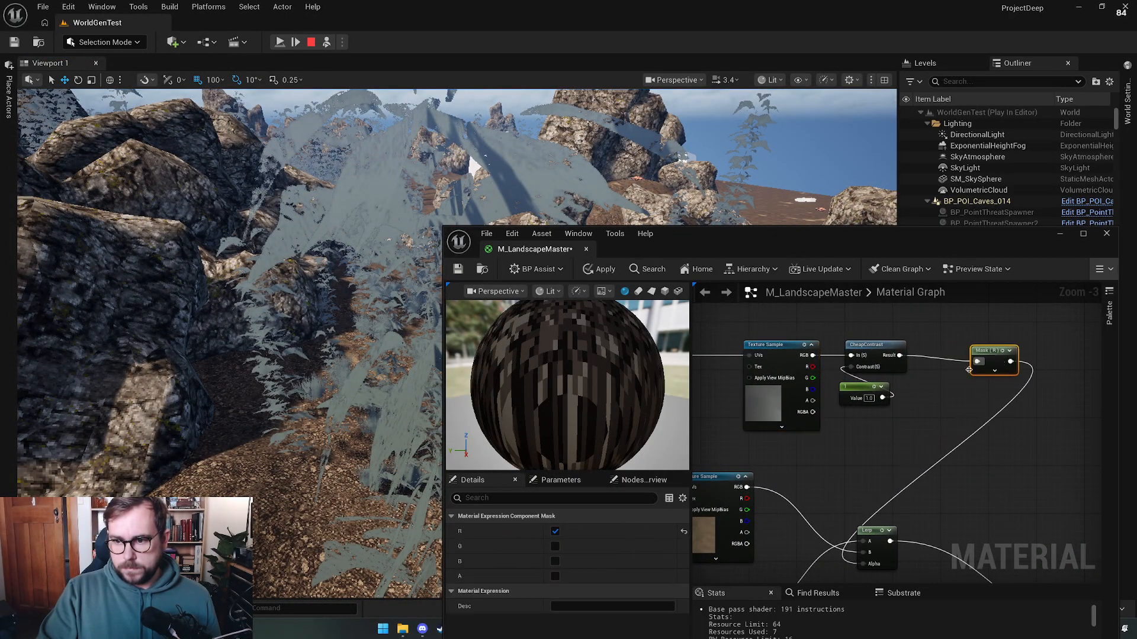
{"action": "left_click", "coordinate": [868, 398]}
{"action": "type", "text": "0.5"}
{"action": "key", "text": "Return"}
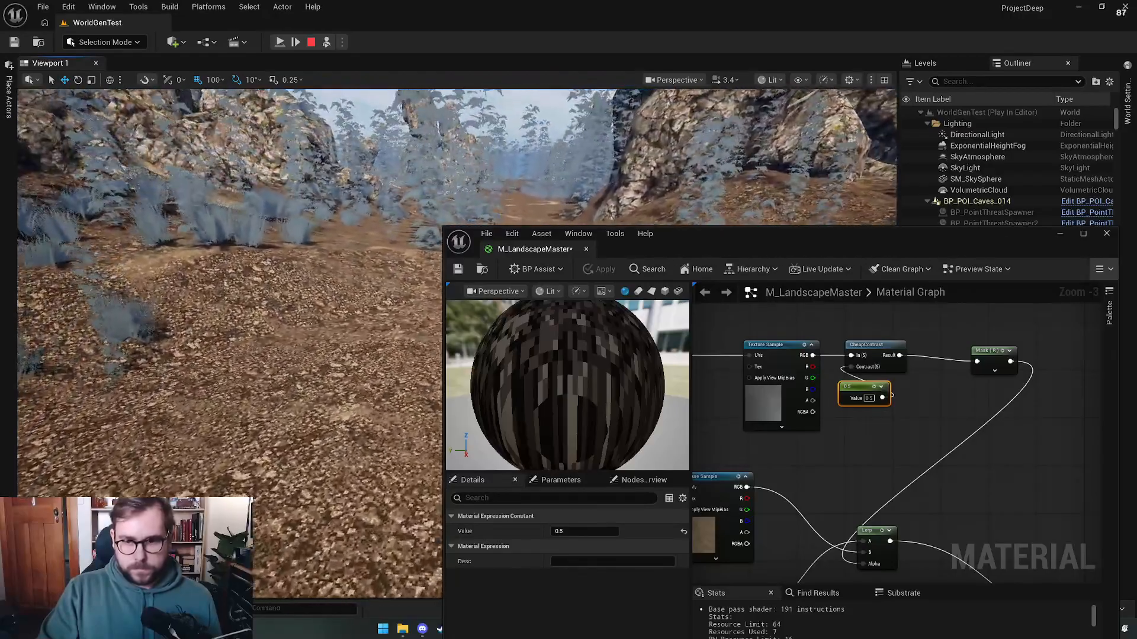
Step: Bypass CheapContrast by wiring the noise sample's RGB straight into the Mask, and check the terrain
{"action": "left_click_drag", "start_coordinate": [812, 355], "coordinate": [977, 361]}
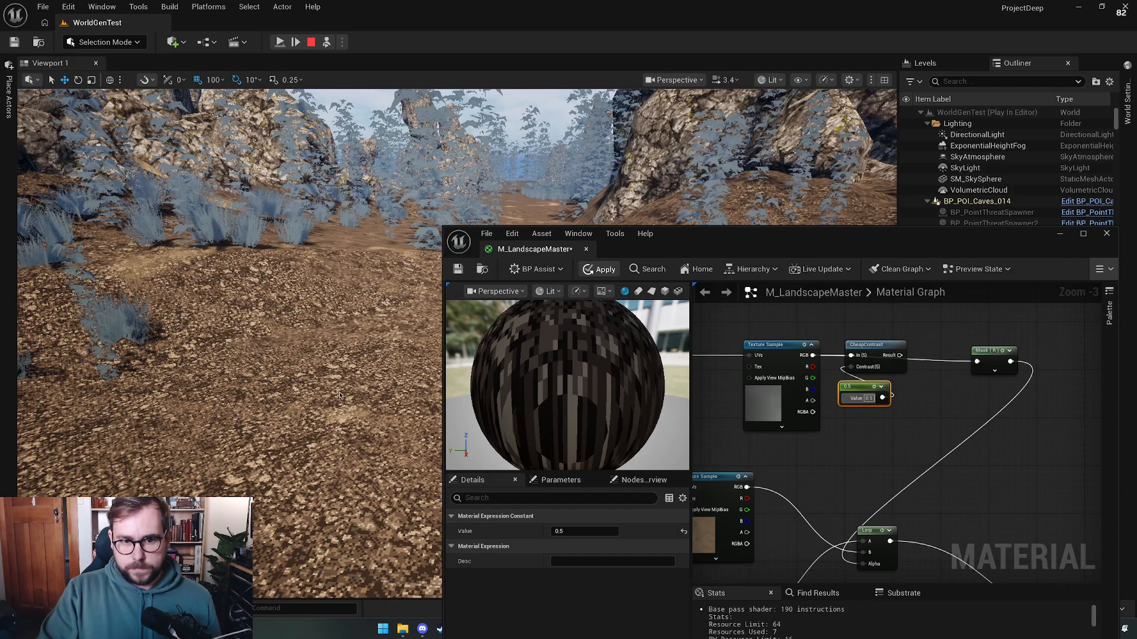
{"action": "right_click_drag", "start_coordinate": [341, 400], "coordinate": [327, 421]}
Step: Set the noise coordinates' Divide B value to 4096, apply the material and fly over the terrain to check the blend
{"action": "right_click_drag", "start_coordinate": [788, 497], "coordinate": [1029, 504]}
{"action": "left_click", "coordinate": [798, 373]}
{"action": "key", "text": "Return"}
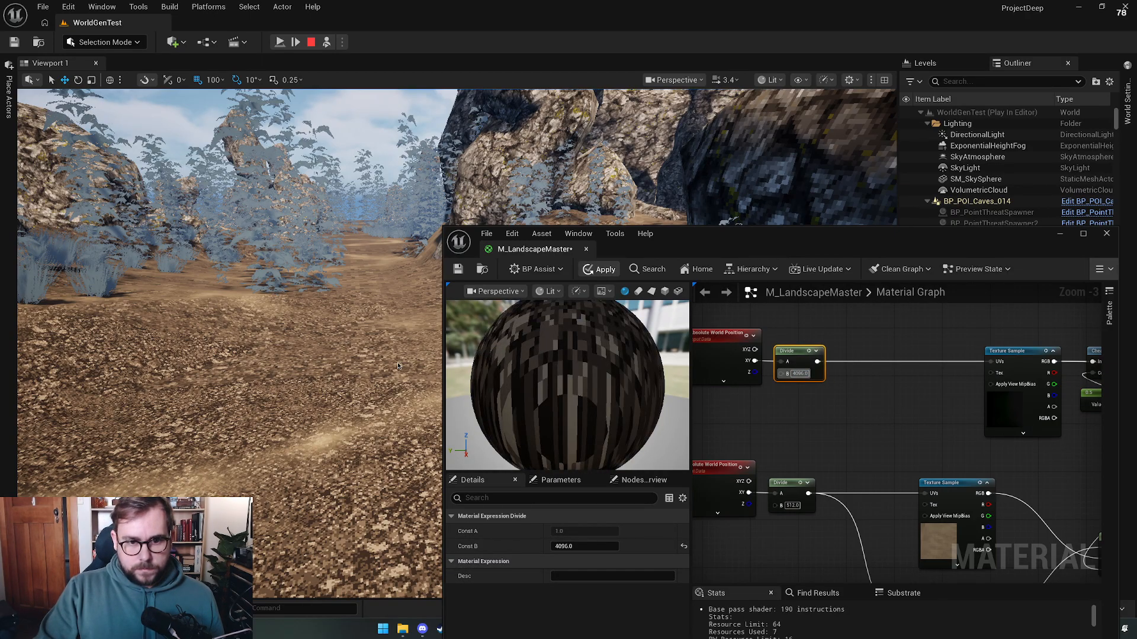
{"action": "right_click_drag", "start_coordinate": [329, 387], "coordinate": [432, 373]}
{"action": "key", "text": "w"}
{"action": "right_click_drag", "start_coordinate": [330, 344], "coordinate": [346, 391]}
{"action": "key", "text": "s"}
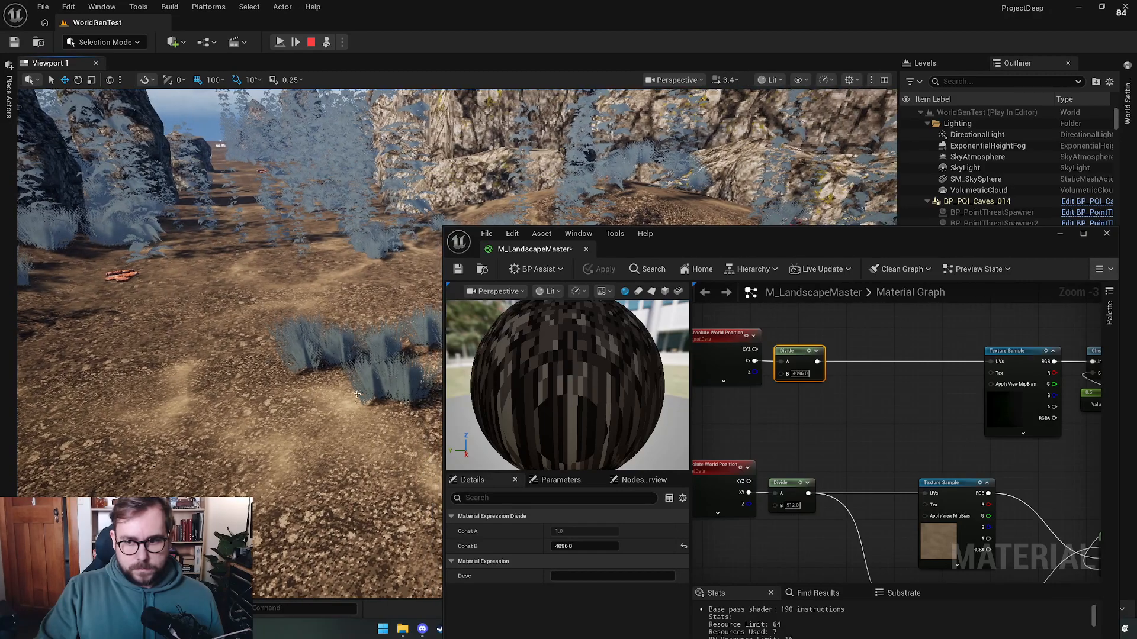
Step: Insert a Round node between the Mask output and the Lerp's Alpha
{"action": "right_click_drag", "start_coordinate": [879, 414], "coordinate": [622, 390]}
{"action": "right_click_drag", "start_coordinate": [1031, 336], "coordinate": [977, 335]}
{"action": "left_click_drag", "start_coordinate": [945, 343], "coordinate": [791, 536]}
{"action": "type", "text": "round"}
{"action": "key", "text": "Return"}
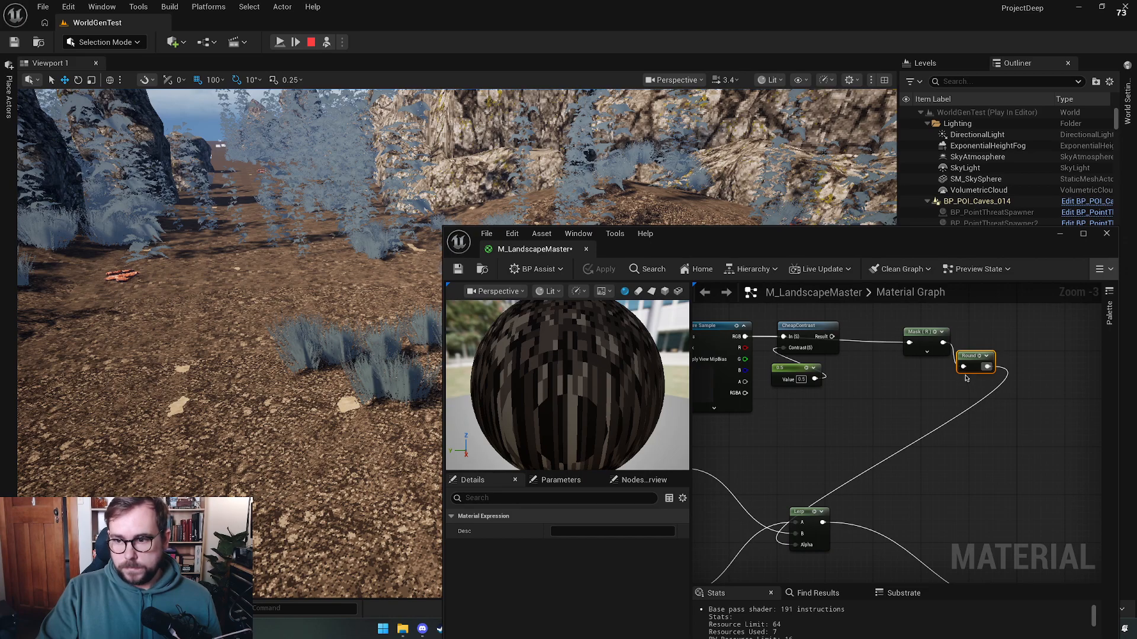
Step: Insert a Multiply node with B set to 2 between the Mask and Round nodes, spacing the nodes apart
{"action": "left_click_drag", "start_coordinate": [974, 359], "coordinate": [1029, 339]}
{"action": "left_click_drag", "start_coordinate": [942, 346], "coordinate": [901, 374]}
{"action": "type", "text": "+"}
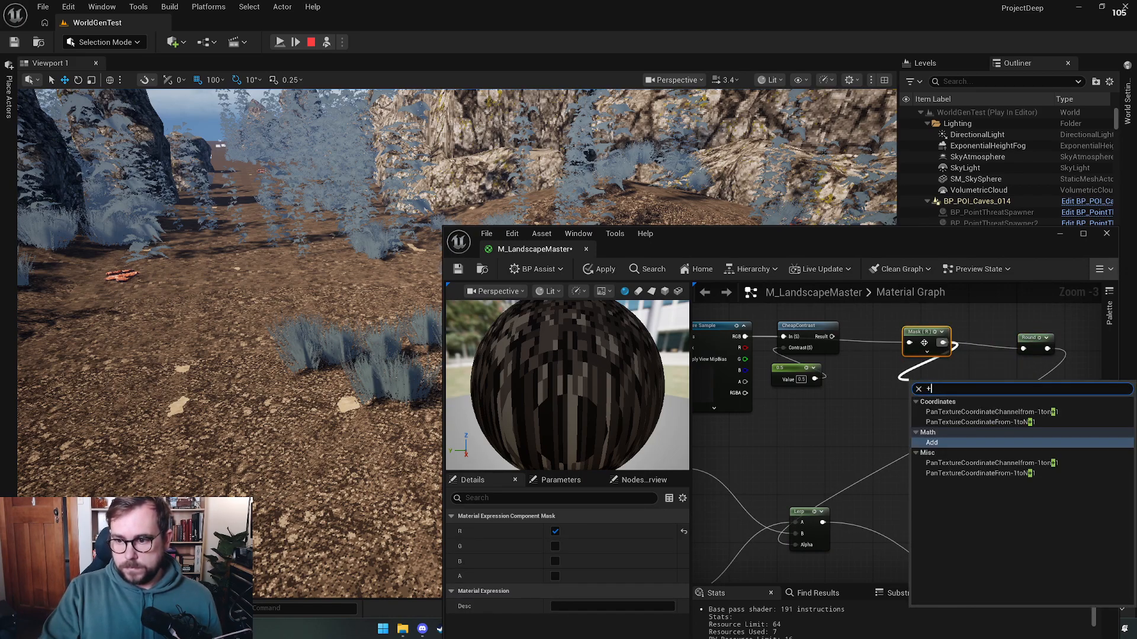
{"action": "key", "text": "Escape"}
{"action": "right_click_drag", "start_coordinate": [907, 450], "coordinate": [844, 441]}
{"action": "left_click_drag", "start_coordinate": [913, 325], "coordinate": [886, 360]}
{"action": "type", "text": "multiply"}
{"action": "left_click", "coordinate": [909, 385]}
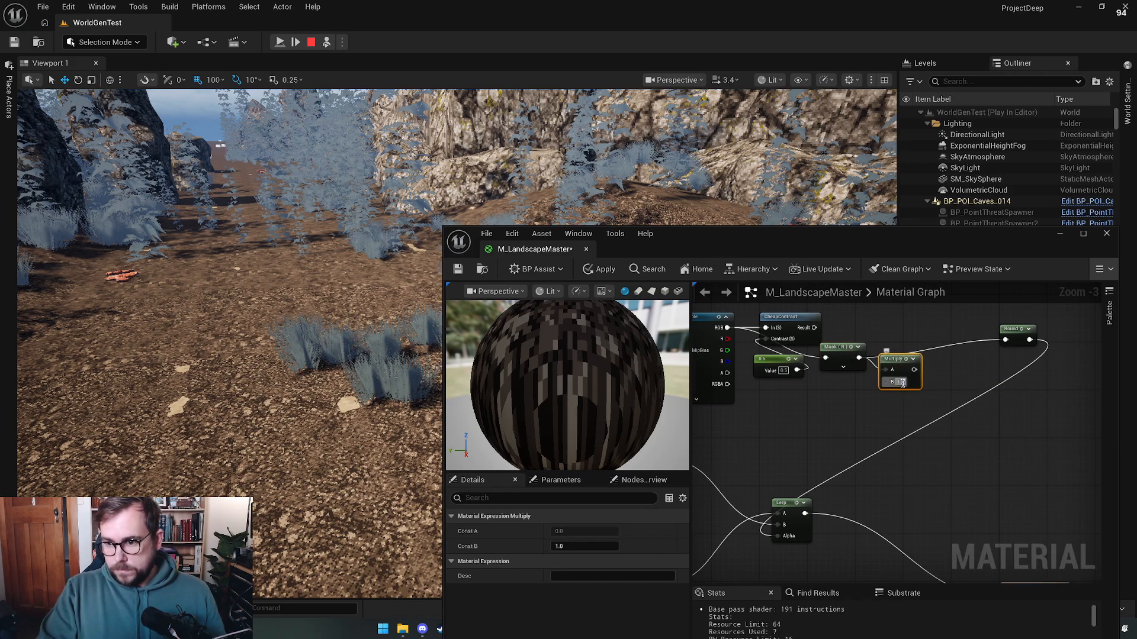
{"action": "type", "text": "2"}
{"action": "left_click", "coordinate": [928, 378]}
{"action": "left_click_drag", "start_coordinate": [914, 370], "coordinate": [1004, 340]}
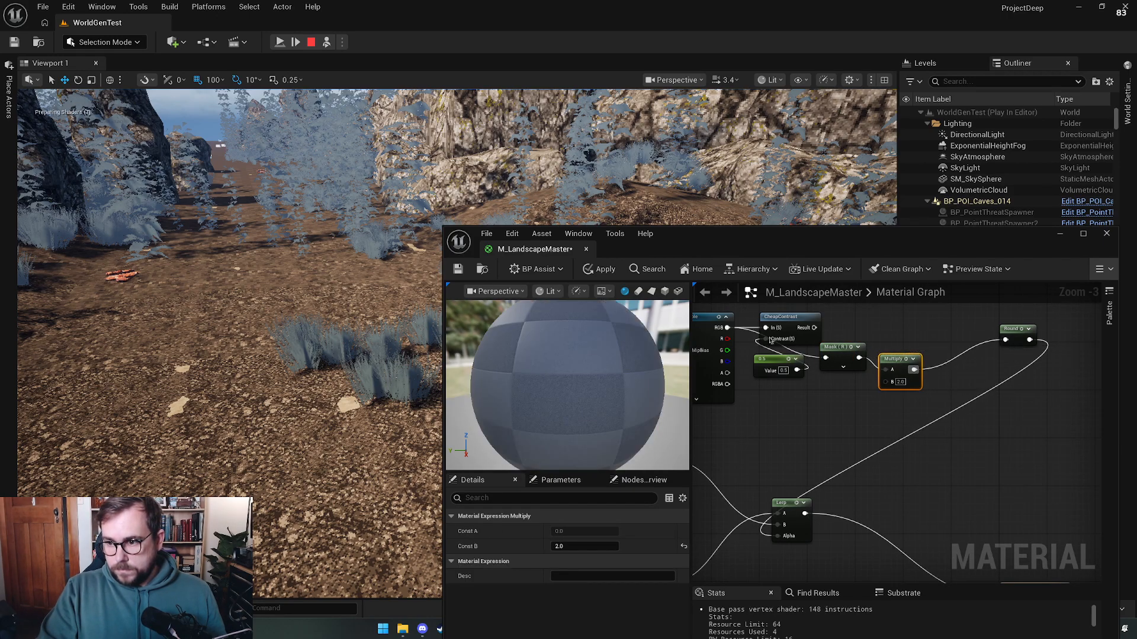
Step: Apply the material, set the Multiply node's B value to 5, and check the terrain again
{"action": "left_click", "coordinate": [598, 276]}
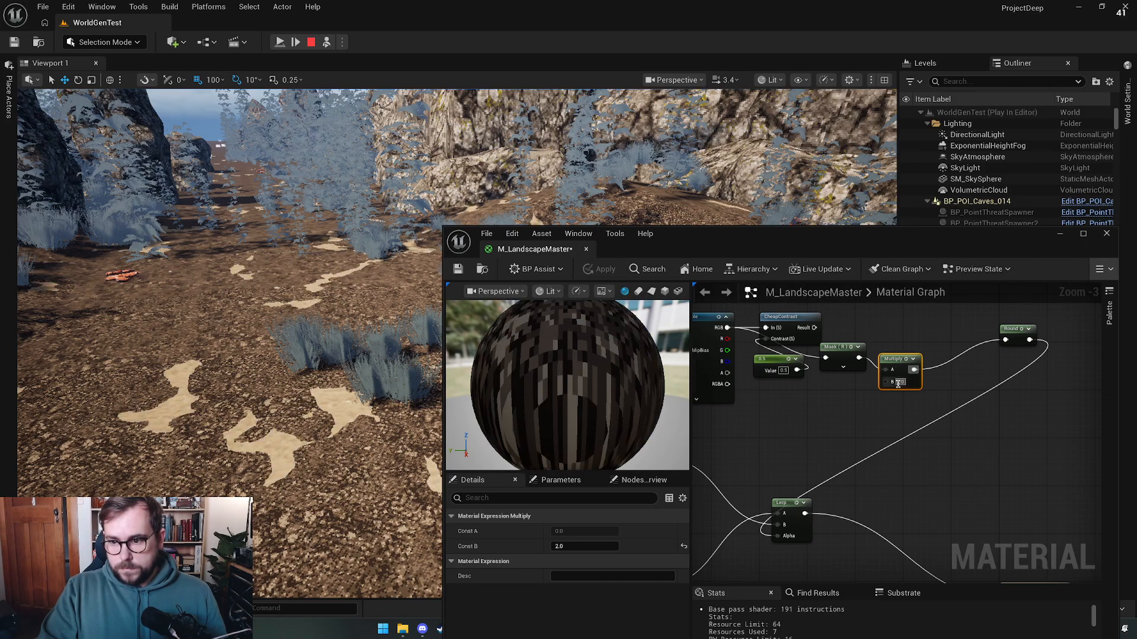
{"action": "type", "text": "5"}
{"action": "left_click", "coordinate": [922, 407]}
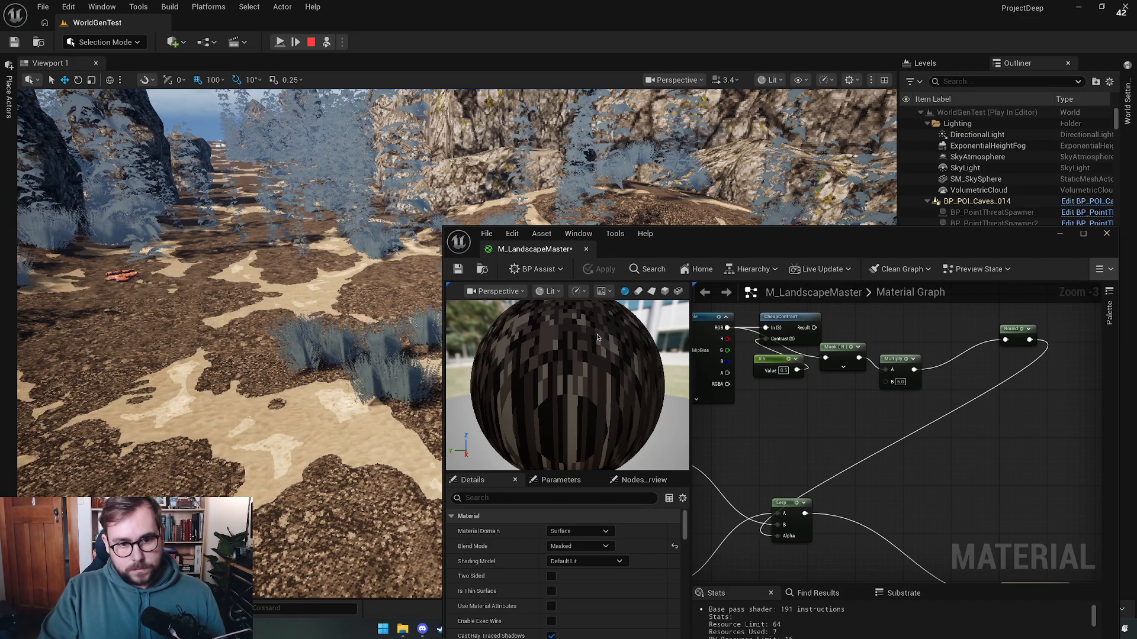
Step: Insert a Saturate node between Multiply and Round, feed Round into the Lerp's Alpha, apply the material and check the terrain
{"action": "left_click_drag", "start_coordinate": [903, 356], "coordinate": [903, 344]}
{"action": "left_click_drag", "start_coordinate": [1016, 332], "coordinate": [973, 352]}
{"action": "left_click", "coordinate": [893, 415]}
{"action": "left_click_drag", "start_coordinate": [913, 393], "coordinate": [777, 536]}
{"action": "type", "text": "sat"}
{"action": "key", "text": "Return"}
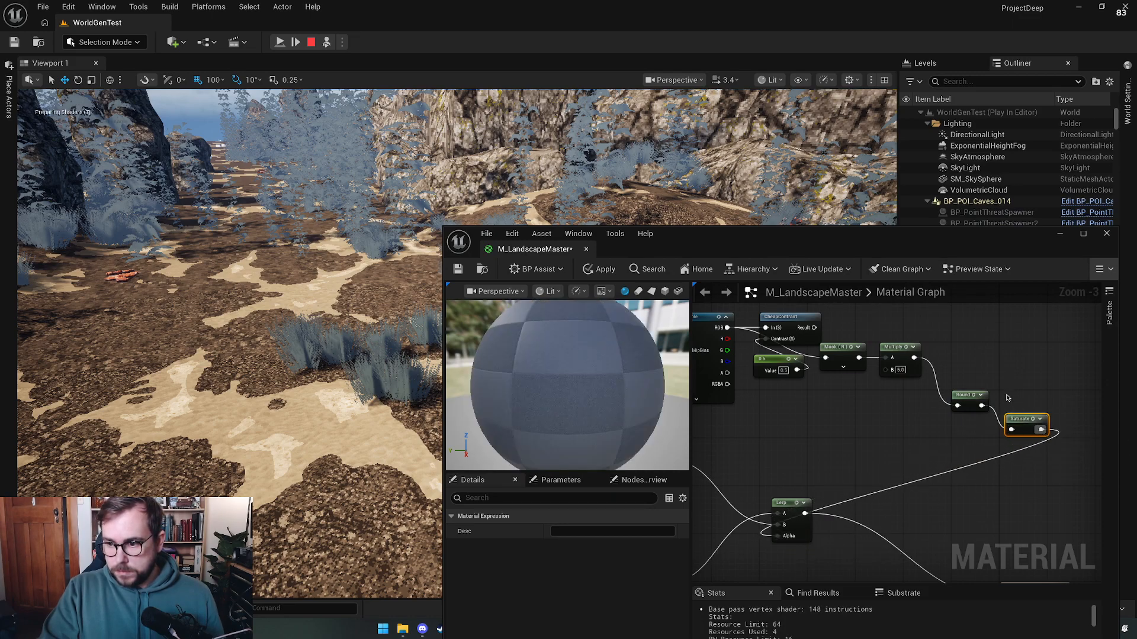
{"action": "left_click_drag", "start_coordinate": [1029, 425], "coordinate": [970, 359]}
{"action": "left_click_drag", "start_coordinate": [982, 405], "coordinate": [785, 537]}
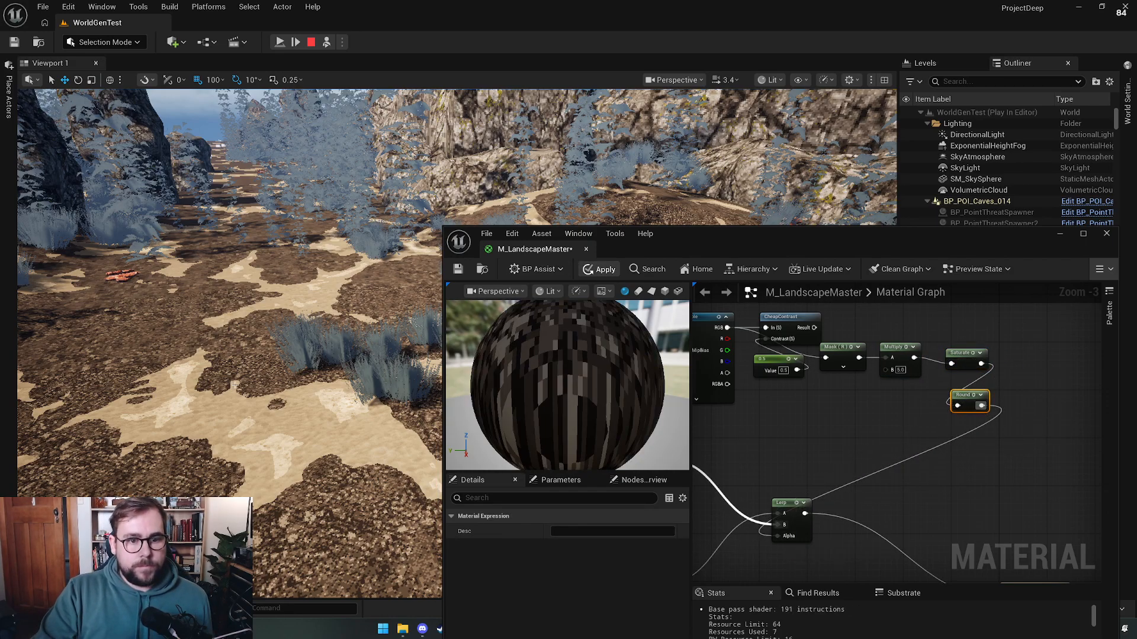
{"action": "right_click_drag", "start_coordinate": [235, 388], "coordinate": [148, 349]}
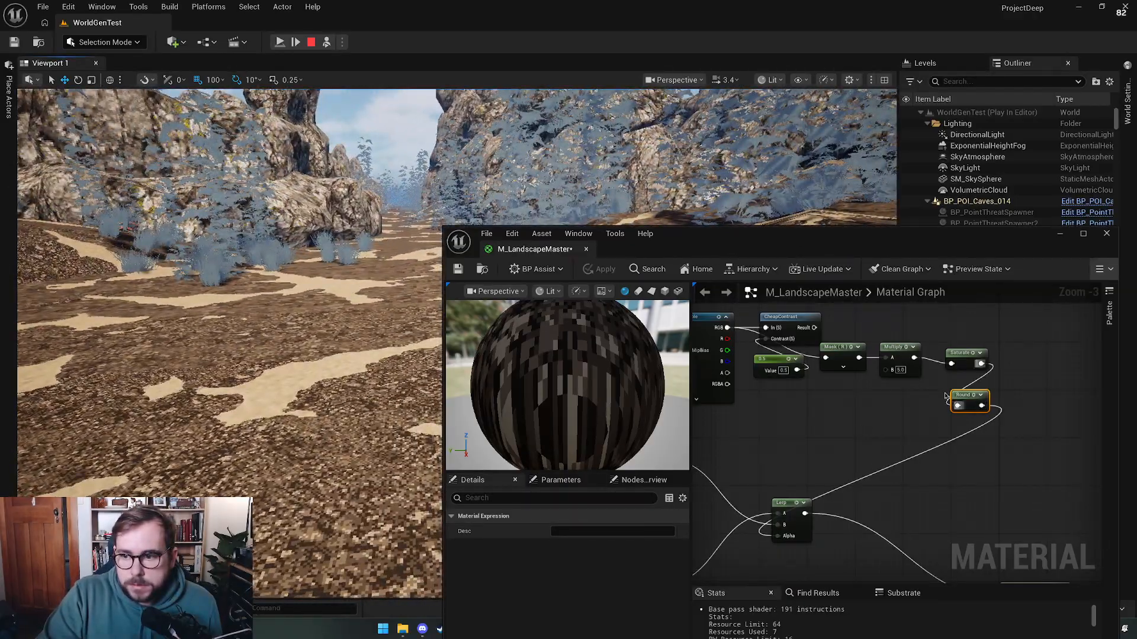
Step: Bypass Round by wiring Saturate straight into the Lerp's Alpha, then apply the material and look around the terrain
{"action": "left_click_drag", "start_coordinate": [980, 364], "coordinate": [777, 536]}
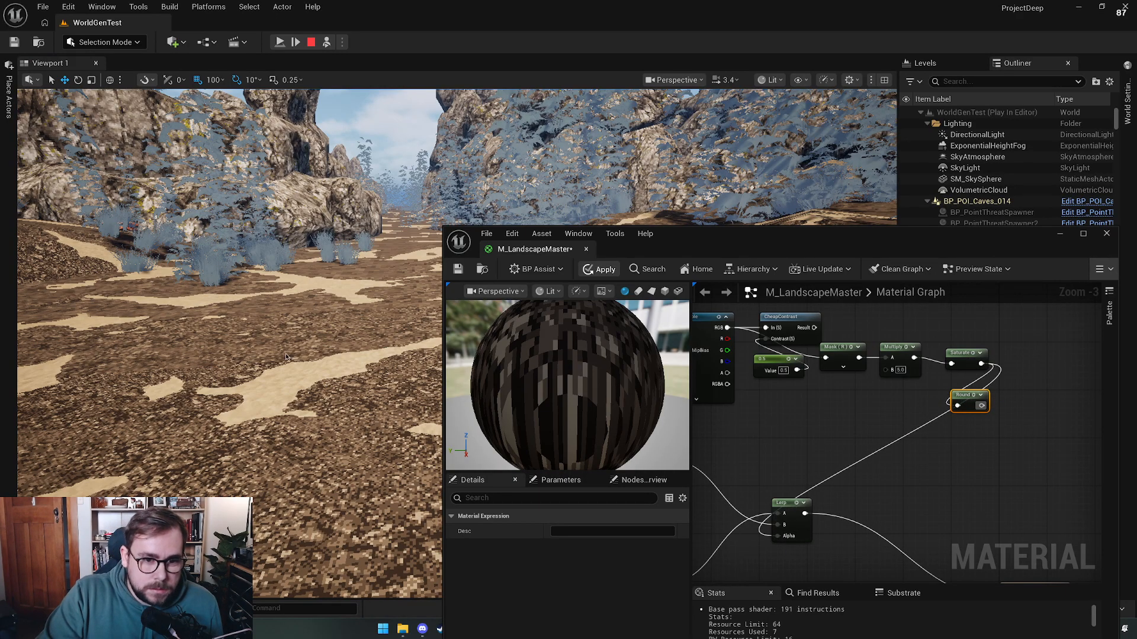
{"action": "right_click_drag", "start_coordinate": [331, 370], "coordinate": [291, 415]}
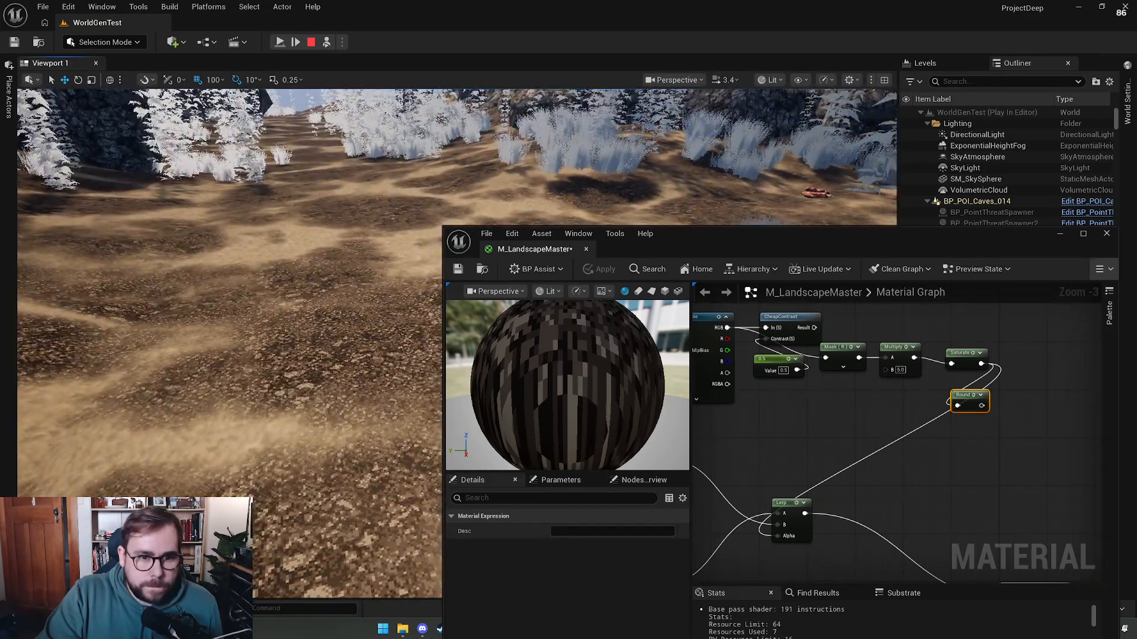
Step: Set the noise coordinates' Divide B value to 8192 and check the larger pattern on the terrain
{"action": "right_click_drag", "start_coordinate": [782, 433], "coordinate": [891, 383]}
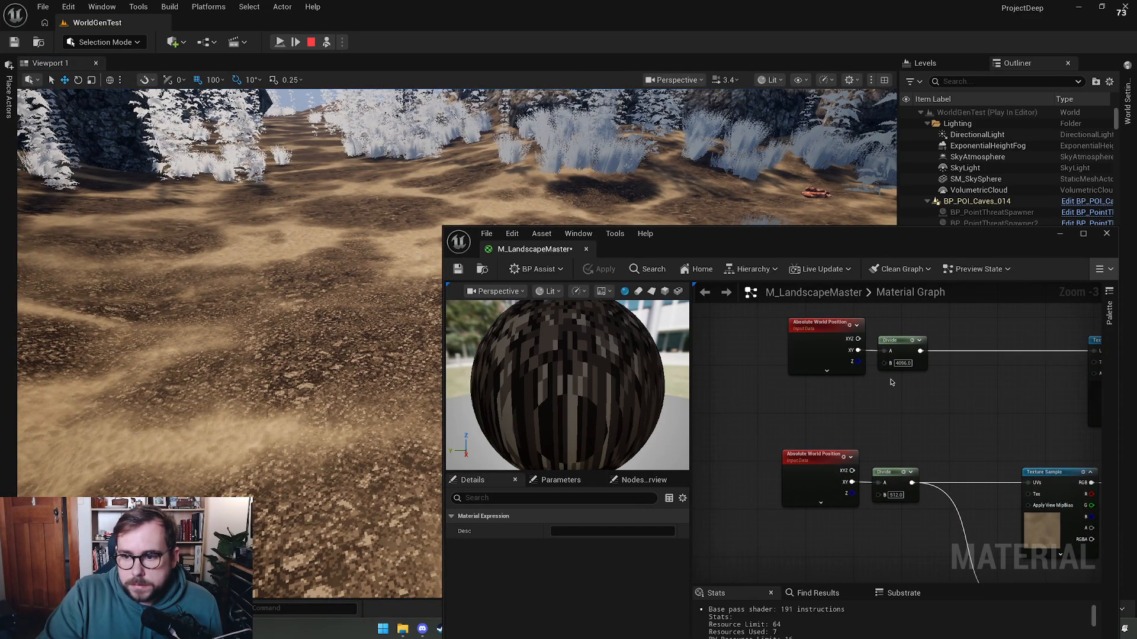
{"action": "left_click", "coordinate": [902, 365]}
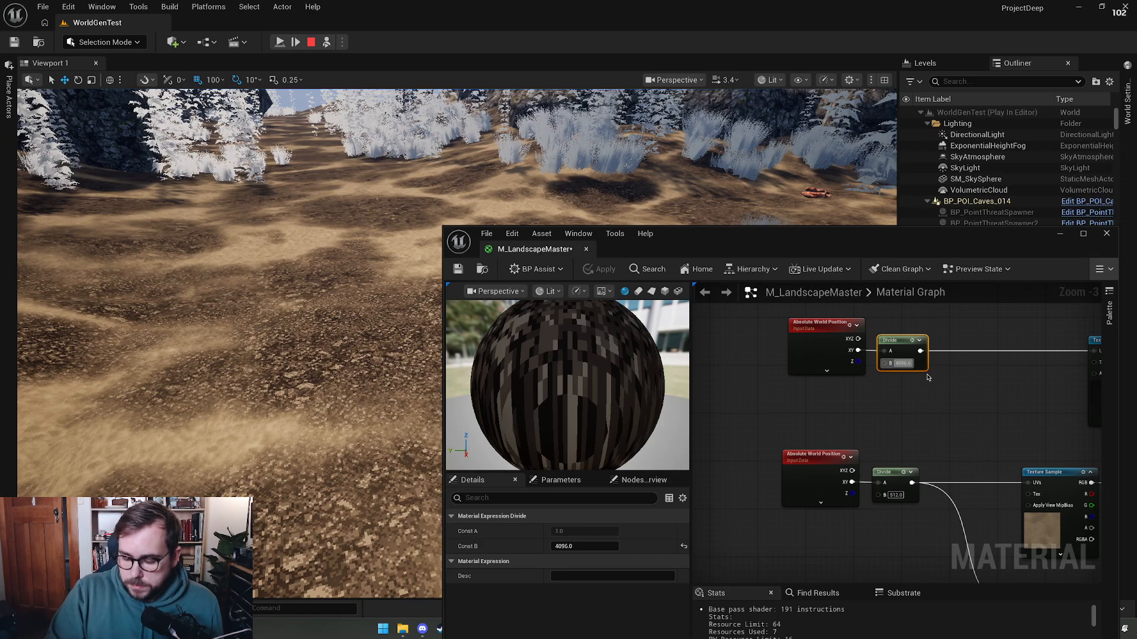
{"action": "type", "text": "8192"}
{"action": "key", "text": "Return"}
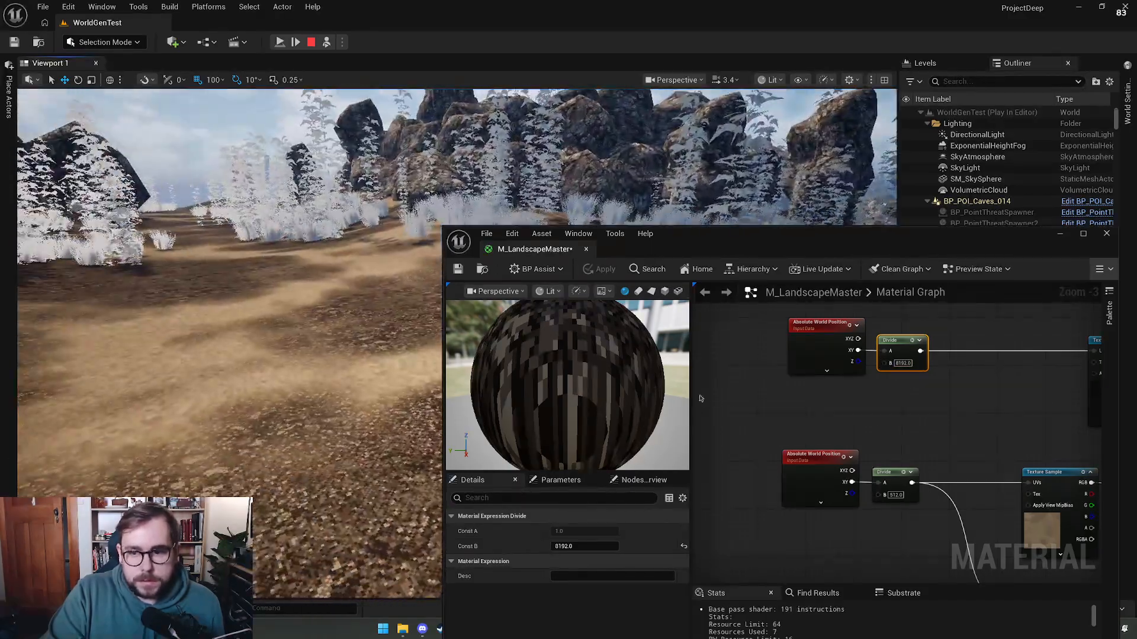
Step: Move Round aside, insert CheapContrast with its constant between Saturate and the Lerp's Alpha, apply the material and check the terrain
{"action": "right_click_drag", "start_coordinate": [1092, 391], "coordinate": [681, 375]}
{"action": "left_click_drag", "start_coordinate": [945, 408], "coordinate": [1046, 434]}
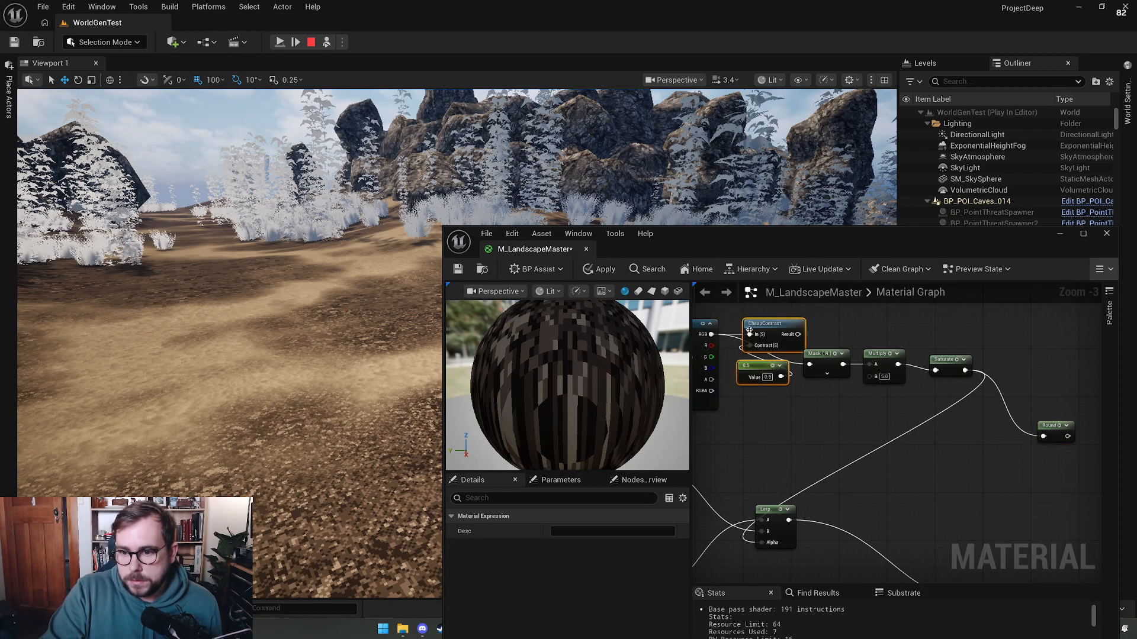
{"action": "left_click_drag", "start_coordinate": [753, 366], "coordinate": [903, 456]}
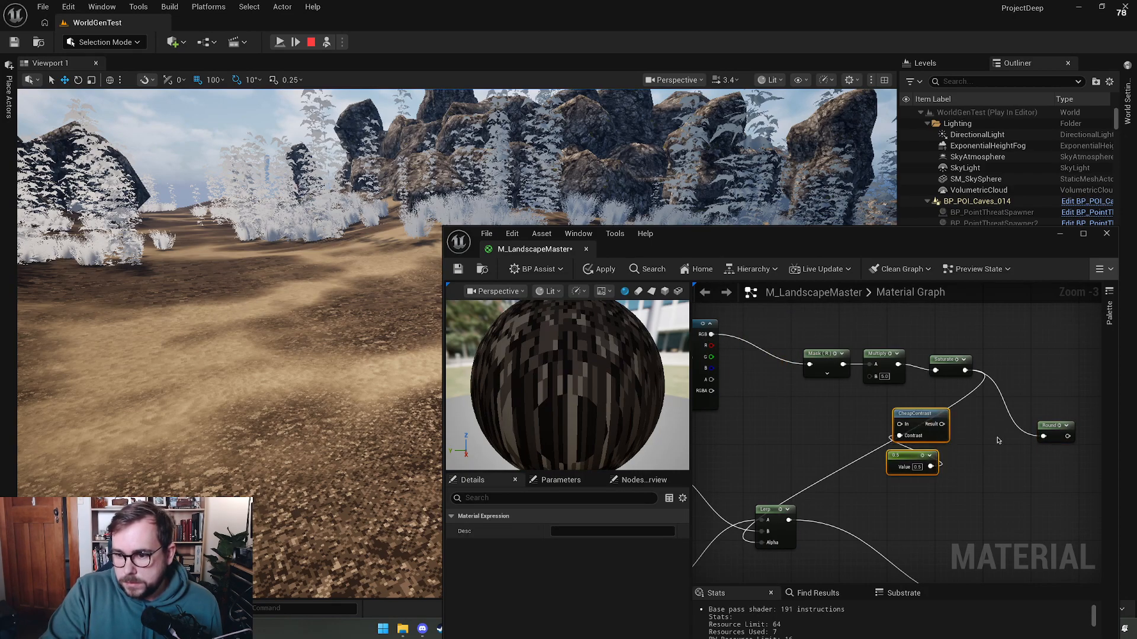
{"action": "left_click_drag", "start_coordinate": [966, 367], "coordinate": [761, 543]}
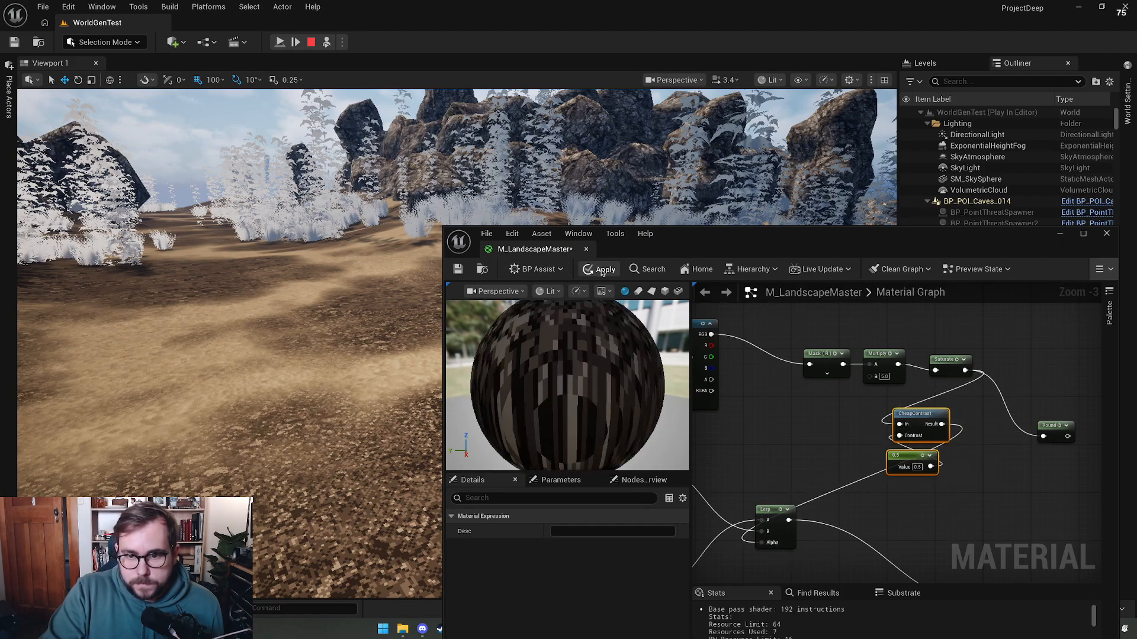
{"action": "right_click_drag", "start_coordinate": [326, 318], "coordinate": [391, 335]}
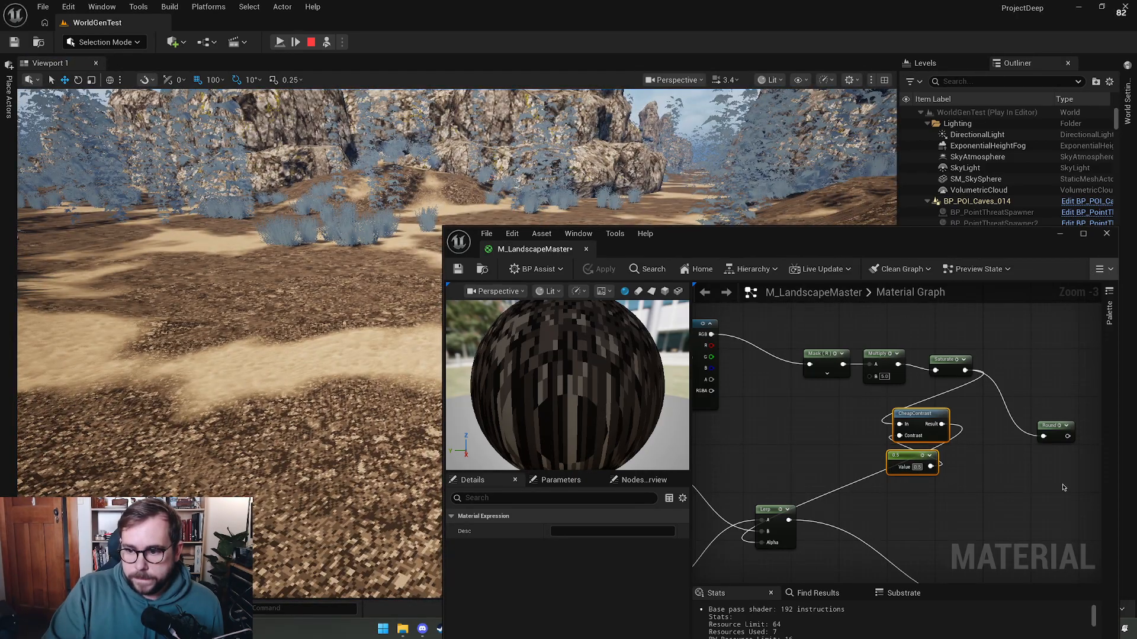
Step: Set the contrast constant to 0.3, apply the material and fly over the terrain to check the blend
{"action": "key", "text": "Return"}
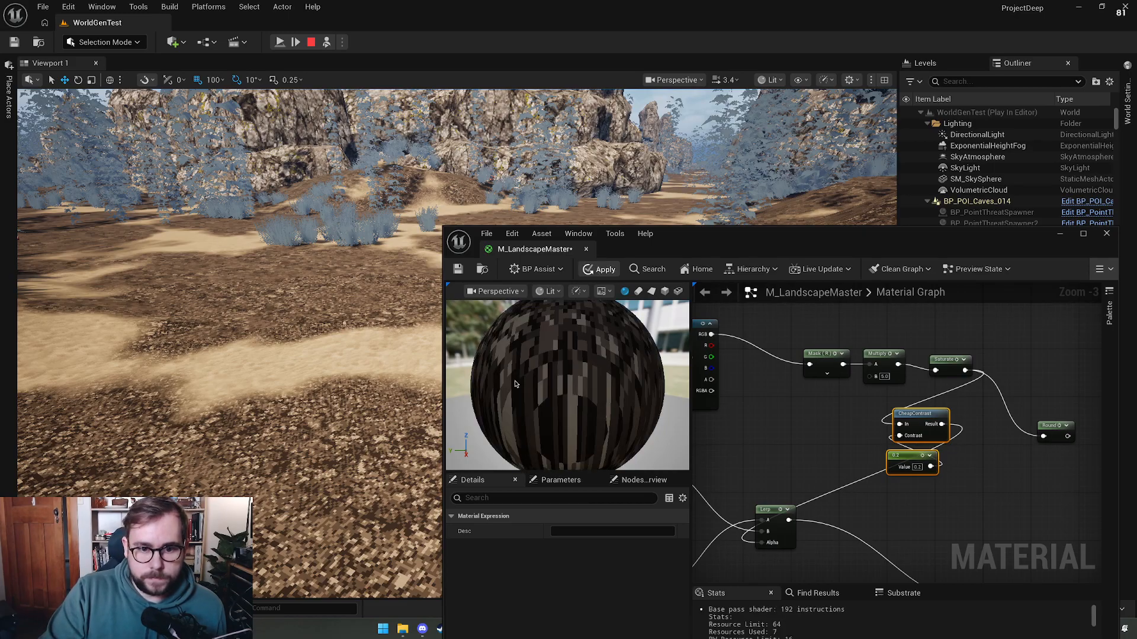
{"action": "right_click_drag", "start_coordinate": [227, 351], "coordinate": [493, 351]}
{"action": "scroll", "coordinate": [405, 351], "scroll_direction": "down", "scroll_amount": 2}
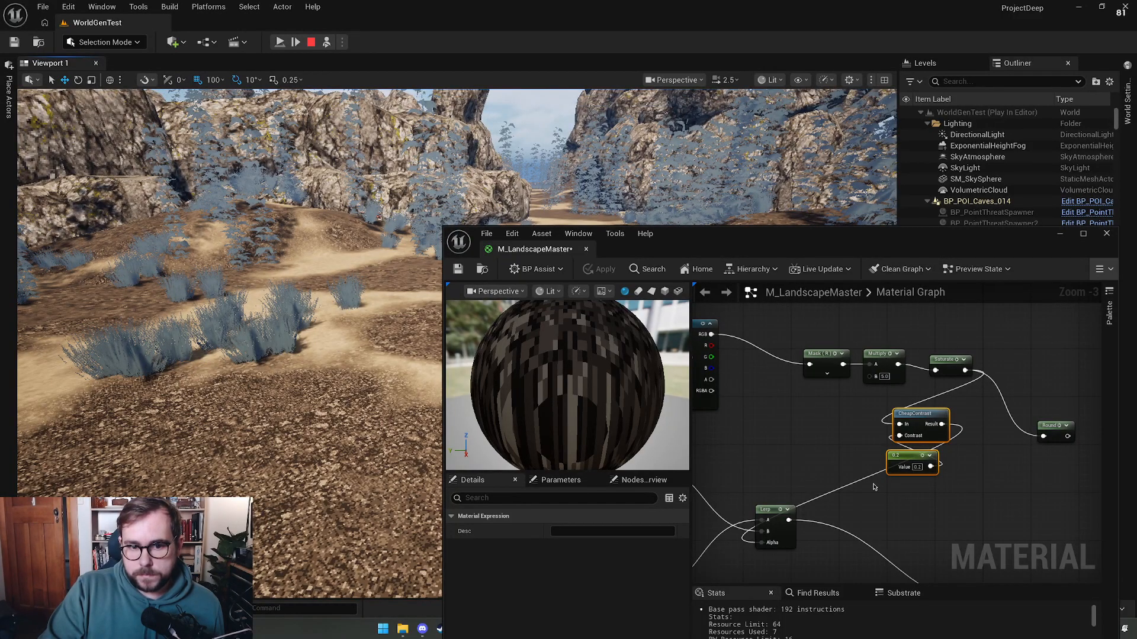
Step: Set the contrast constant feeding CheapContrast to 0.1 and apply the material
{"action": "left_click", "coordinate": [917, 467]}
{"action": "type", "text": "0.1"}
{"action": "key", "text": "Return"}
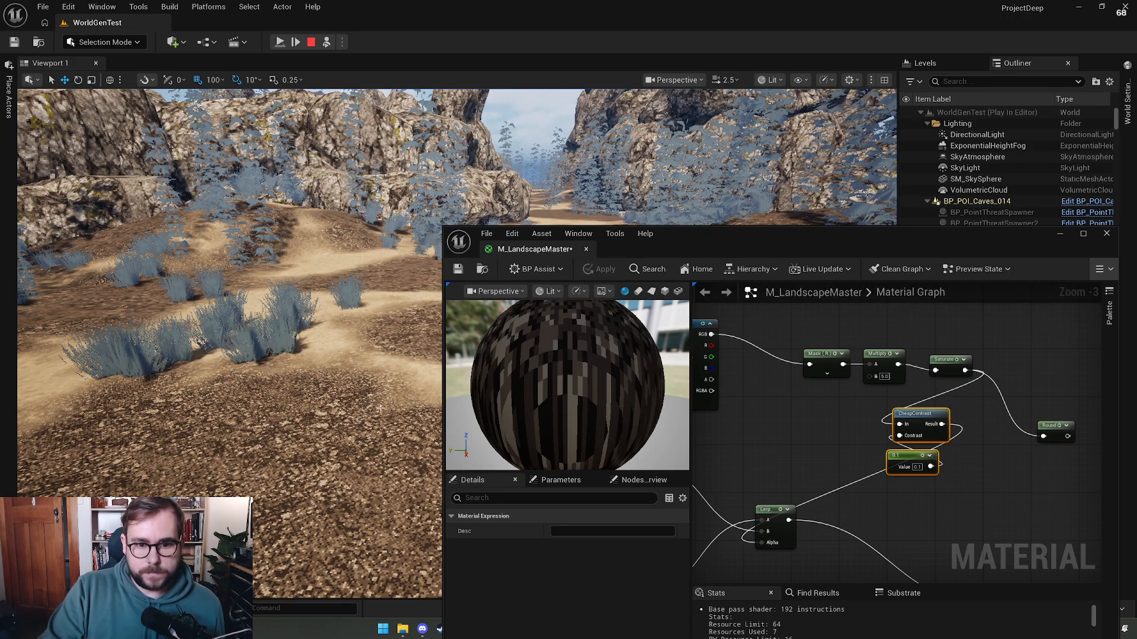
Step: Save M_LandscapeMaster, checking it out from source control, and close its material editor
{"action": "left_click", "coordinate": [457, 270]}
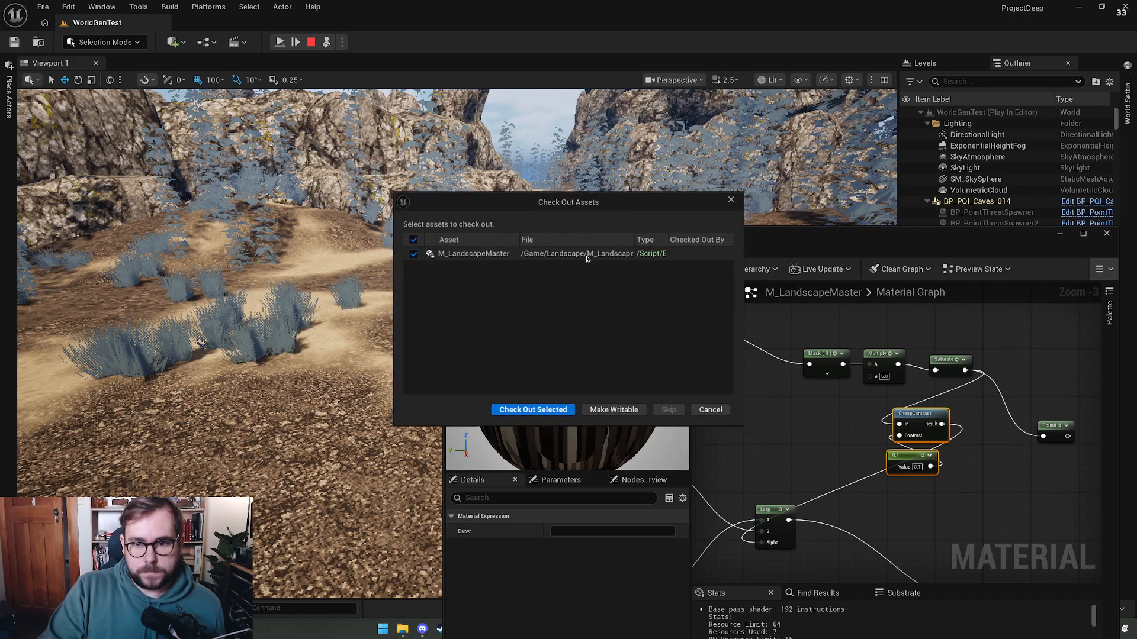
{"action": "left_click", "coordinate": [529, 411]}
{"action": "left_click", "coordinate": [588, 250]}
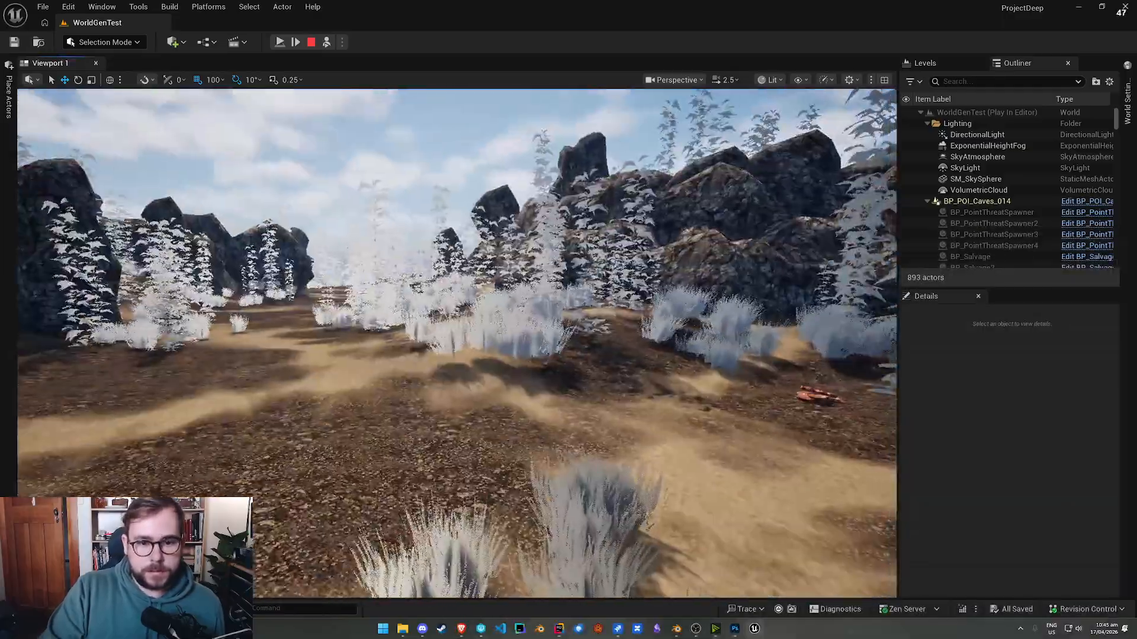
Step: Fly across the generated terrain at varying speeds and examine the sand and gravel blend up close
{"action": "key", "text": "s"}
{"action": "right_click_drag", "start_coordinate": [456, 344], "coordinate": [427, 456]}
{"action": "scroll", "coordinate": [456, 344], "scroll_direction": "up", "scroll_amount": 6}
{"action": "key", "text": "w"}
{"action": "scroll", "coordinate": [456, 343], "scroll_direction": "down", "scroll_amount": 3}
{"action": "scroll", "coordinate": [367, 402], "scroll_direction": "down", "scroll_amount": 3}
{"action": "key", "text": "w"}
{"action": "right_click_drag", "start_coordinate": [570, 320], "coordinate": [571, 337]}
Step: Switch to Photoshop, where sand.psd is open
{"action": "key", "text": "alt+Tab"}
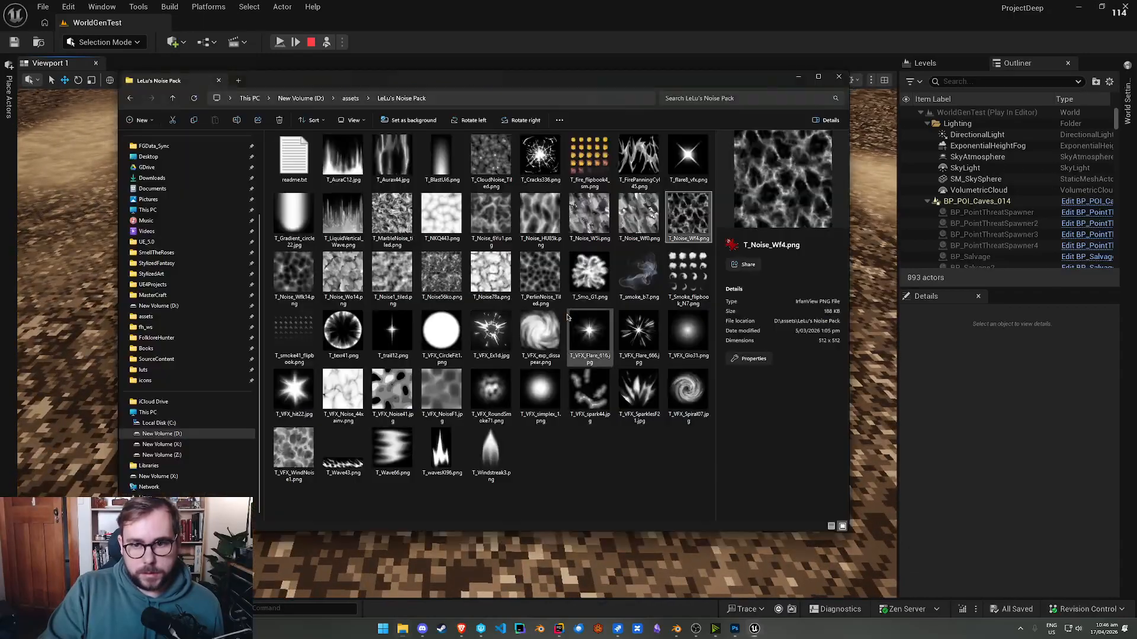
{"action": "left_click", "coordinate": [697, 562]}
{"action": "left_click", "coordinate": [734, 633]}
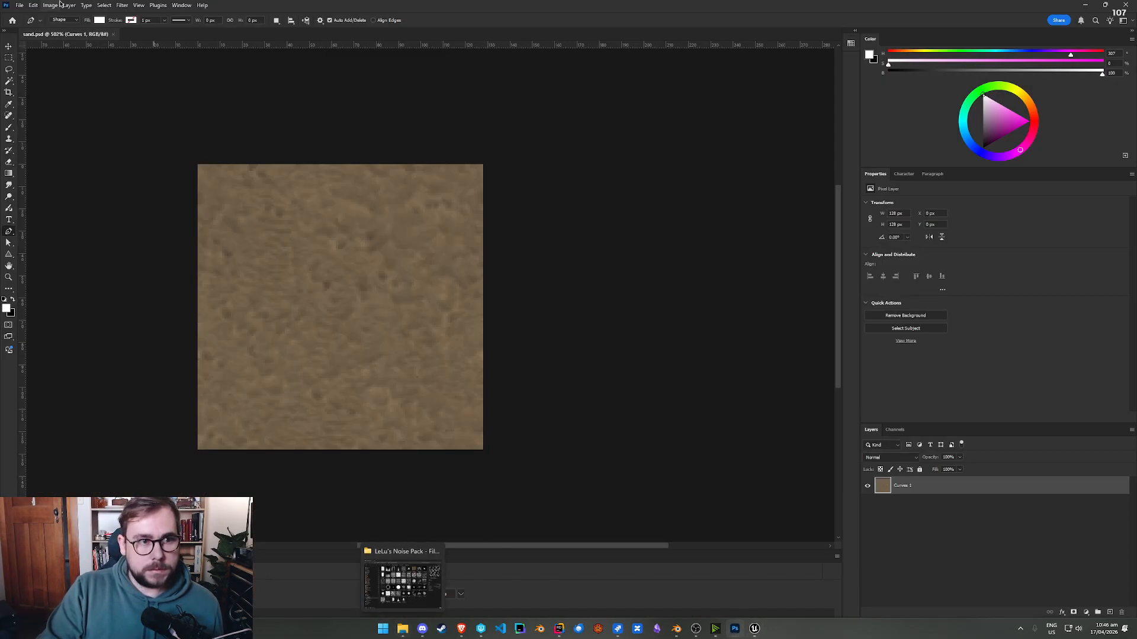
{"action": "left_click", "coordinate": [19, 5]}
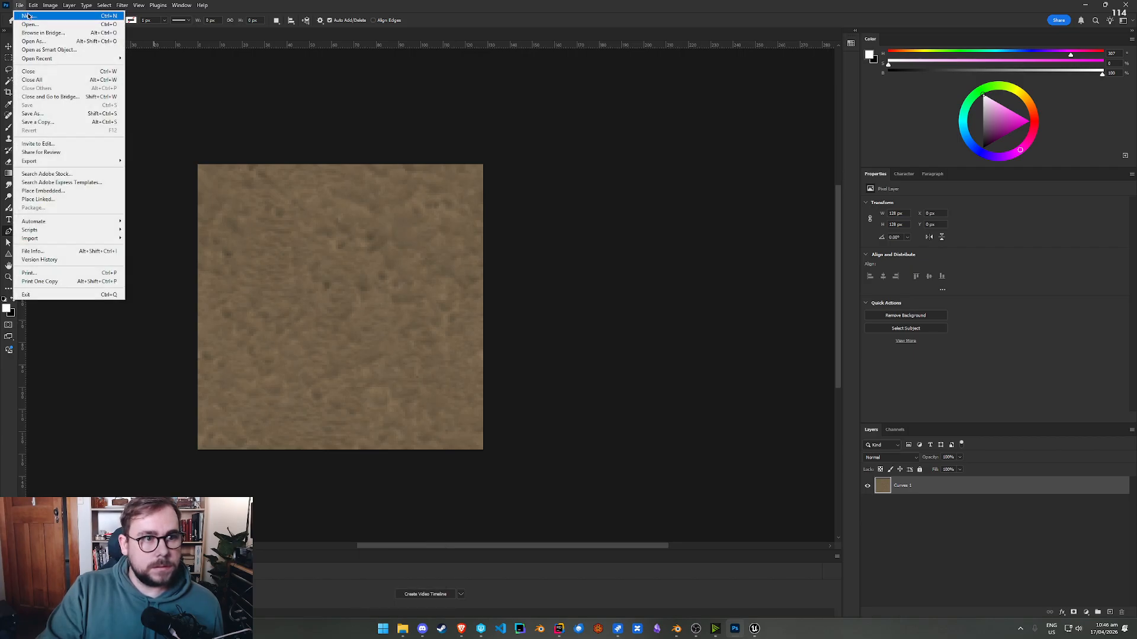
{"action": "left_click", "coordinate": [23, 16]}
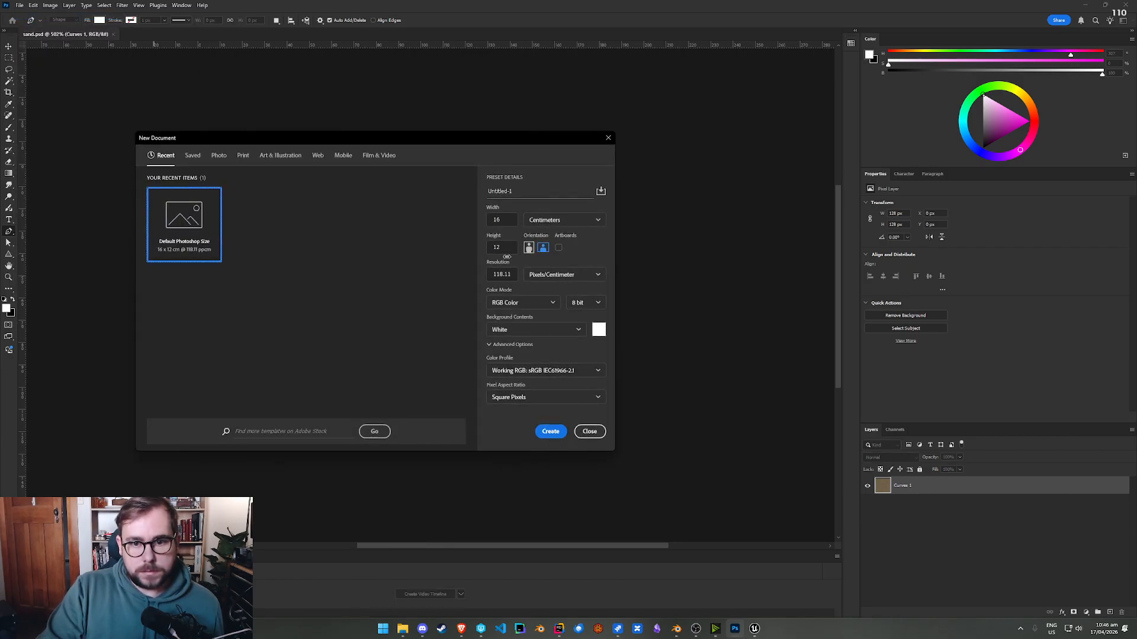
{"action": "left_click", "coordinate": [557, 220]}
{"action": "left_click", "coordinate": [537, 236]}
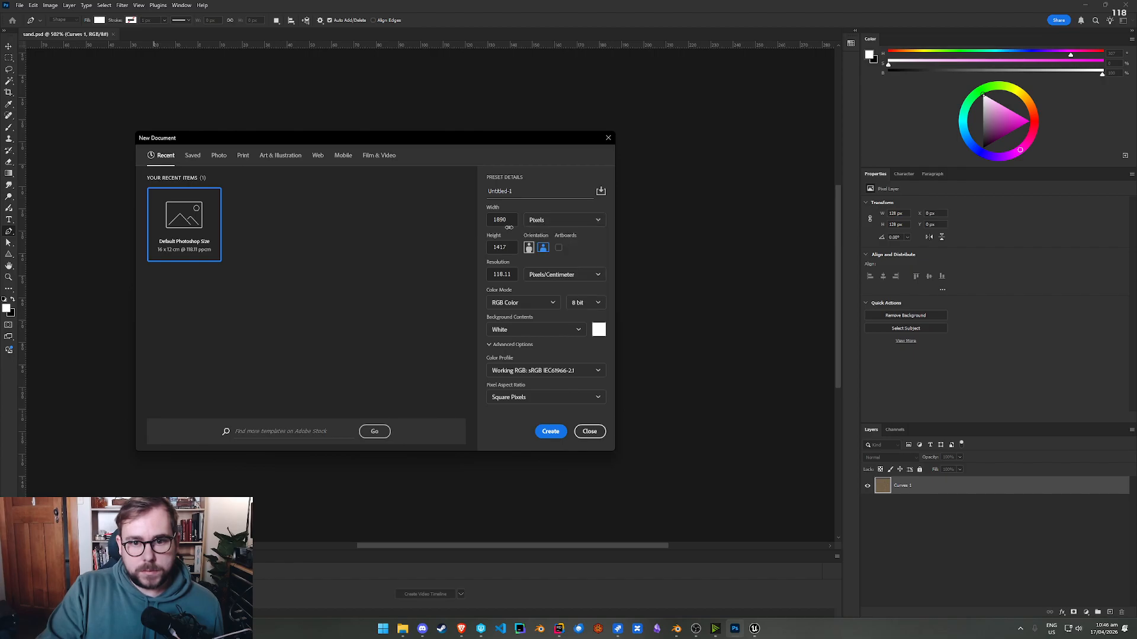
{"action": "left_click", "coordinate": [589, 431]}
Step: Switch to File Explorer and open the textures folder inside assets
{"action": "left_click", "coordinate": [405, 633]}
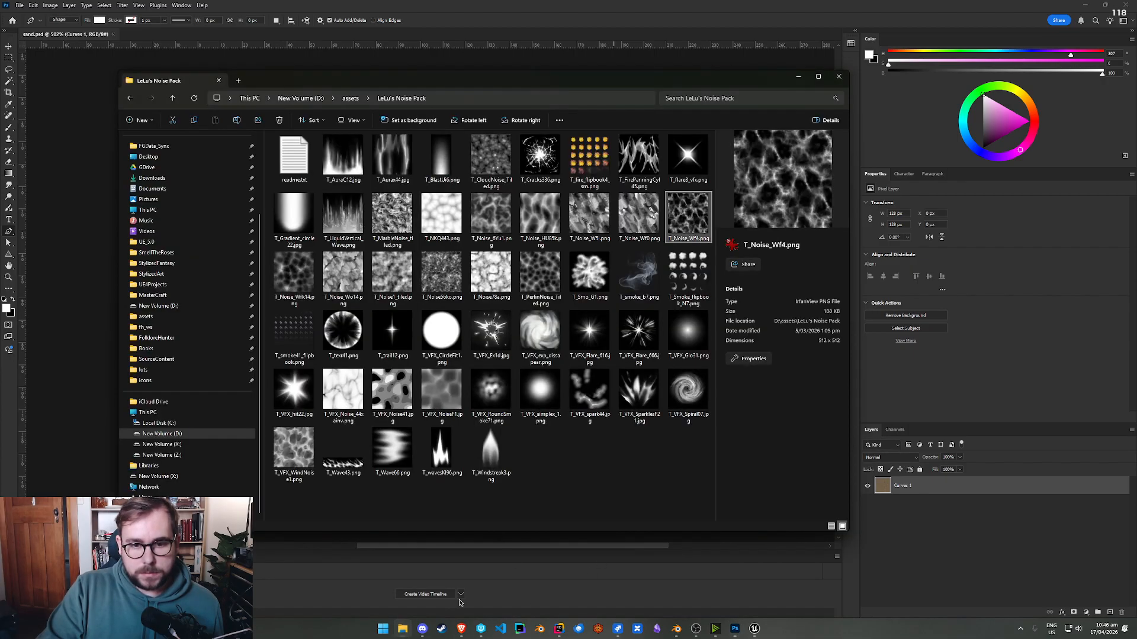
{"action": "left_click", "coordinate": [350, 99]}
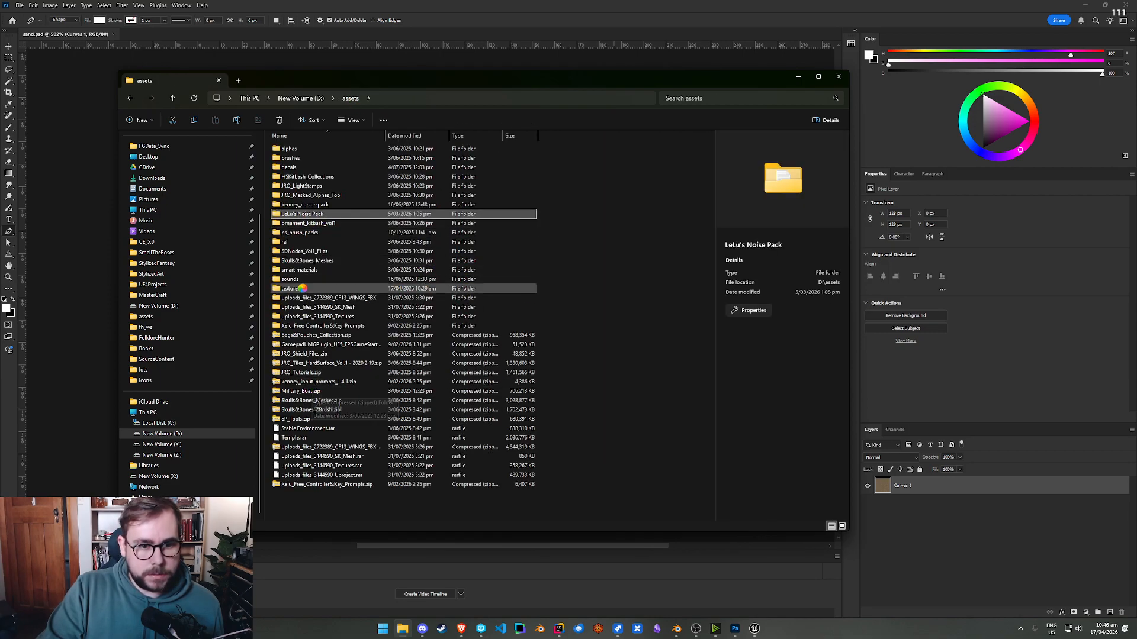
{"action": "double_click", "coordinate": [300, 288]}
{"action": "left_click_drag", "start_coordinate": [540, 228], "coordinate": [61, 198]}
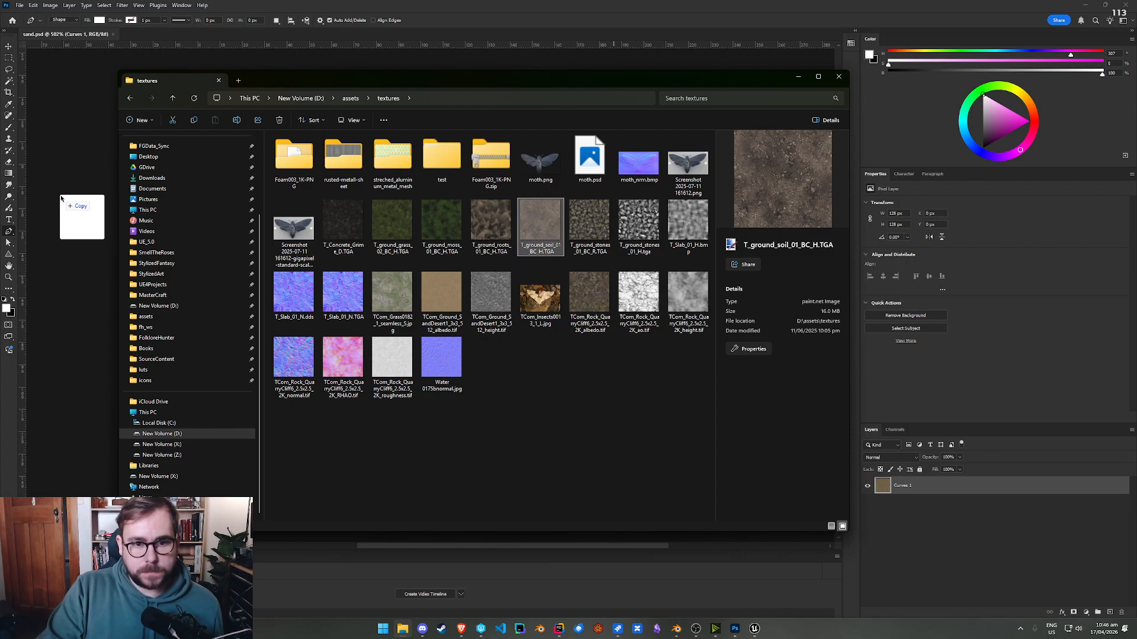
{"action": "left_click_drag", "start_coordinate": [61, 199], "coordinate": [63, 200]}
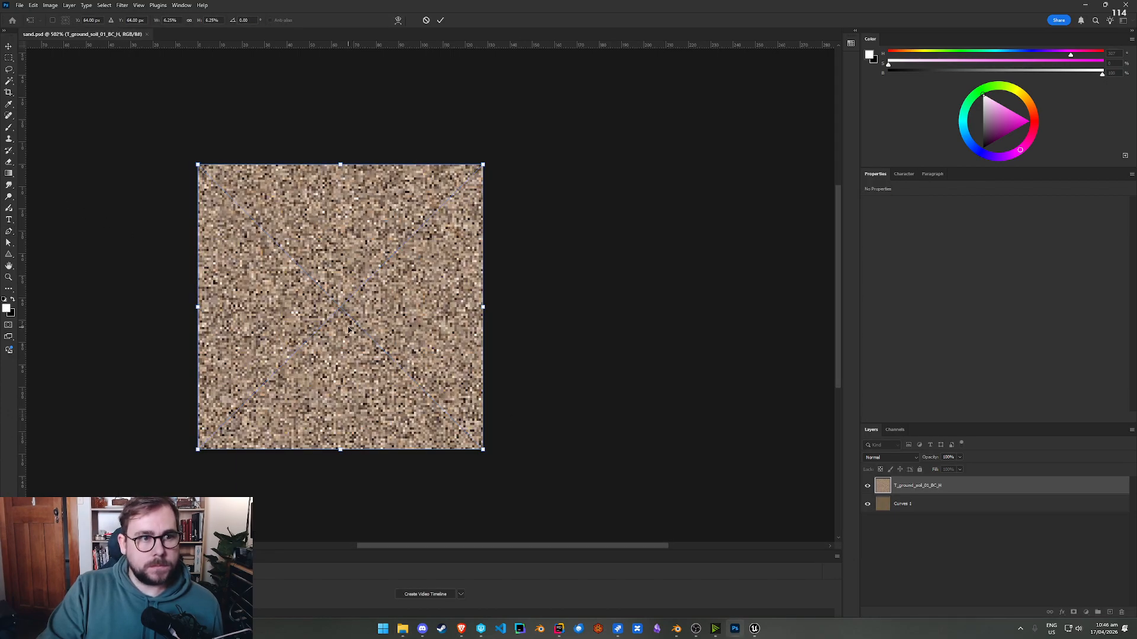
{"action": "key", "text": "Escape"}
{"action": "key", "text": "p"}
Step: Open T_ground_soil_01_BC_H.TGA from the textures folder as a separate Photoshop document
{"action": "key", "text": "alt+Tab"}
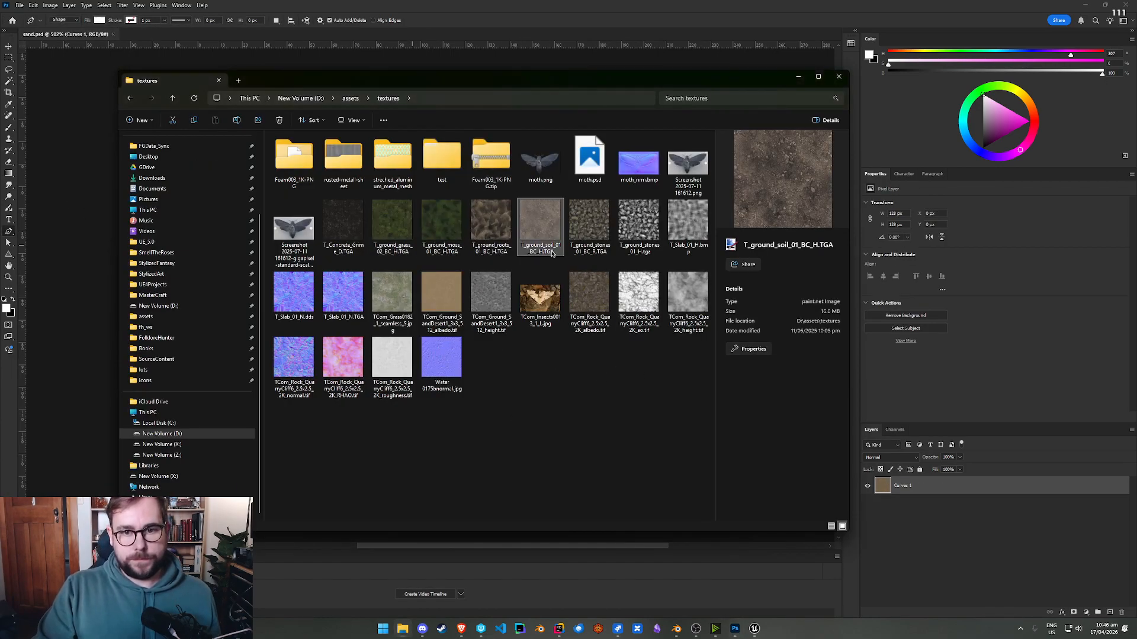
{"action": "left_click_drag", "start_coordinate": [537, 227], "coordinate": [177, 34]}
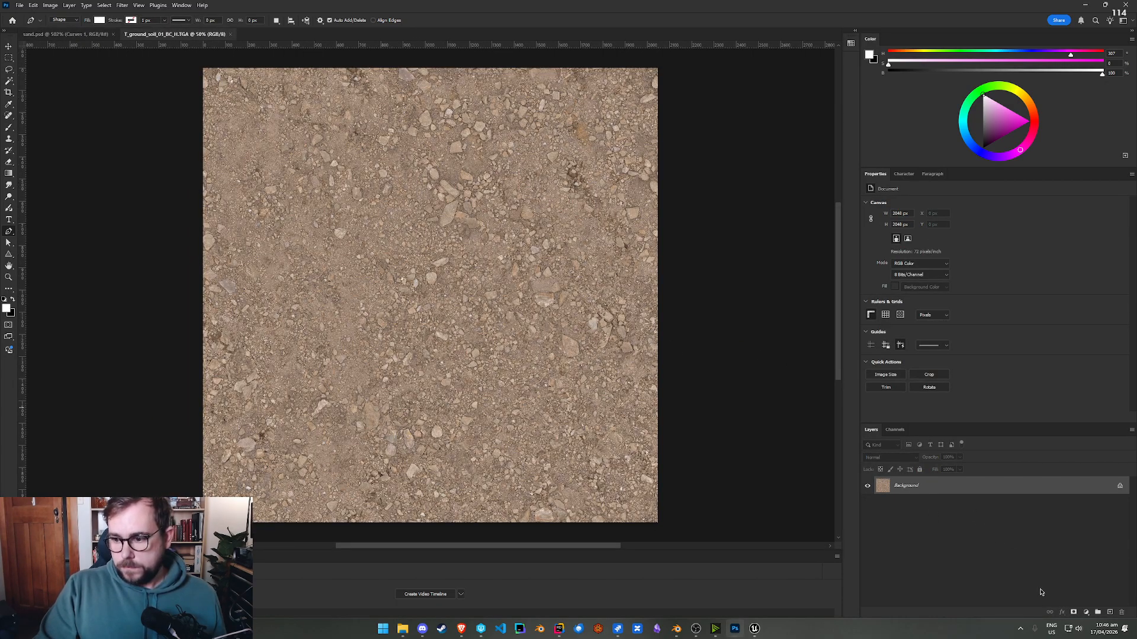
Step: Show only the soil texture's Alpha 1 channel and select its entire canvas
{"action": "left_click", "coordinate": [894, 430]}
{"action": "left_click", "coordinate": [867, 513]}
{"action": "left_click", "coordinate": [882, 513]}
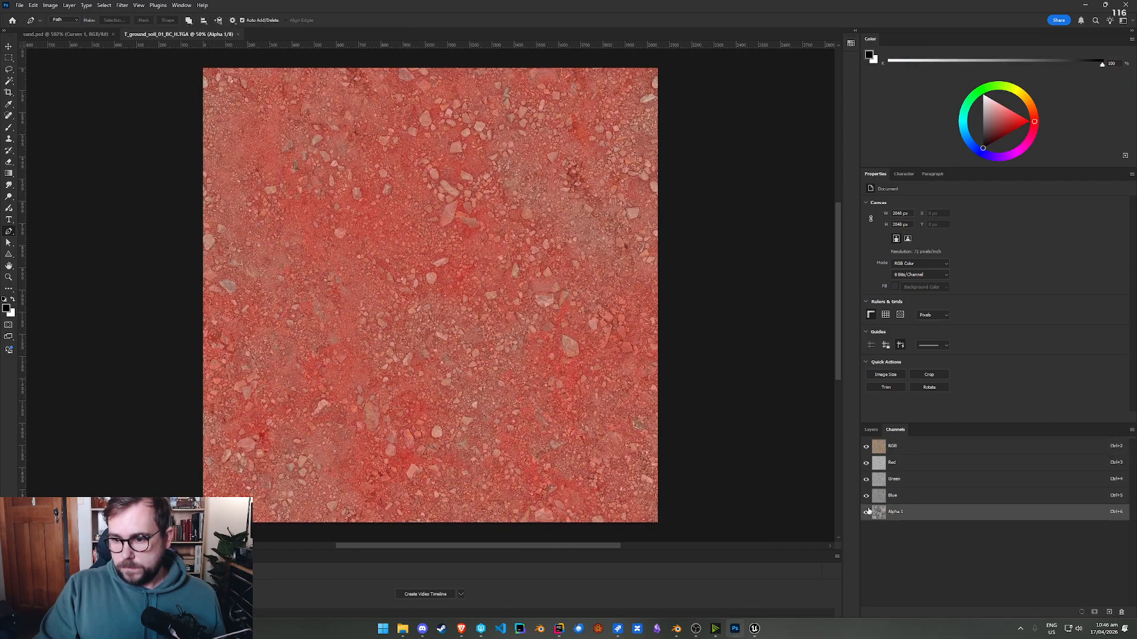
{"action": "left_click", "coordinate": [866, 448]}
{"action": "key", "text": "ctrl+a"}
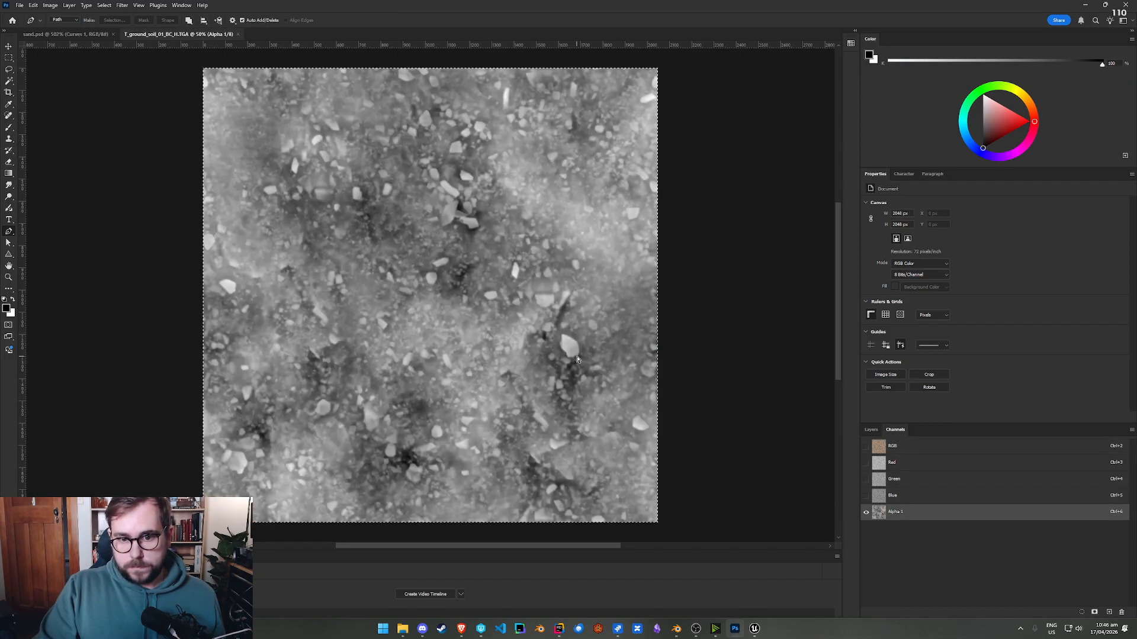
Step: Paste the copied height channel as a new layer, hide that layer and make the Background layer active
{"action": "left_click", "coordinate": [875, 433]}
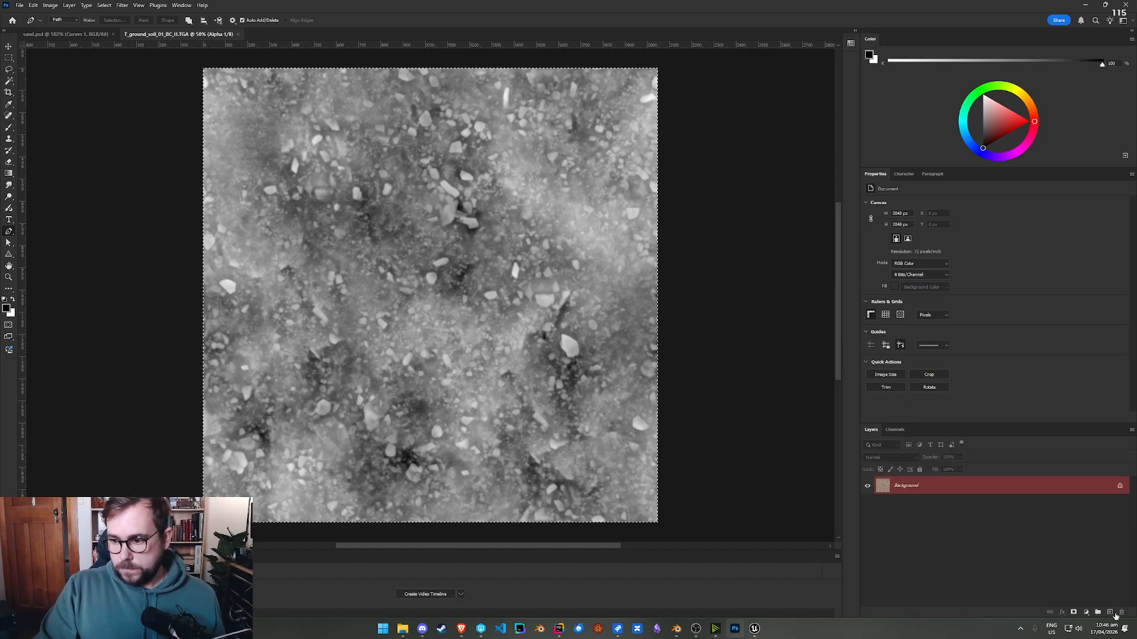
{"action": "key", "text": "ctrl+v"}
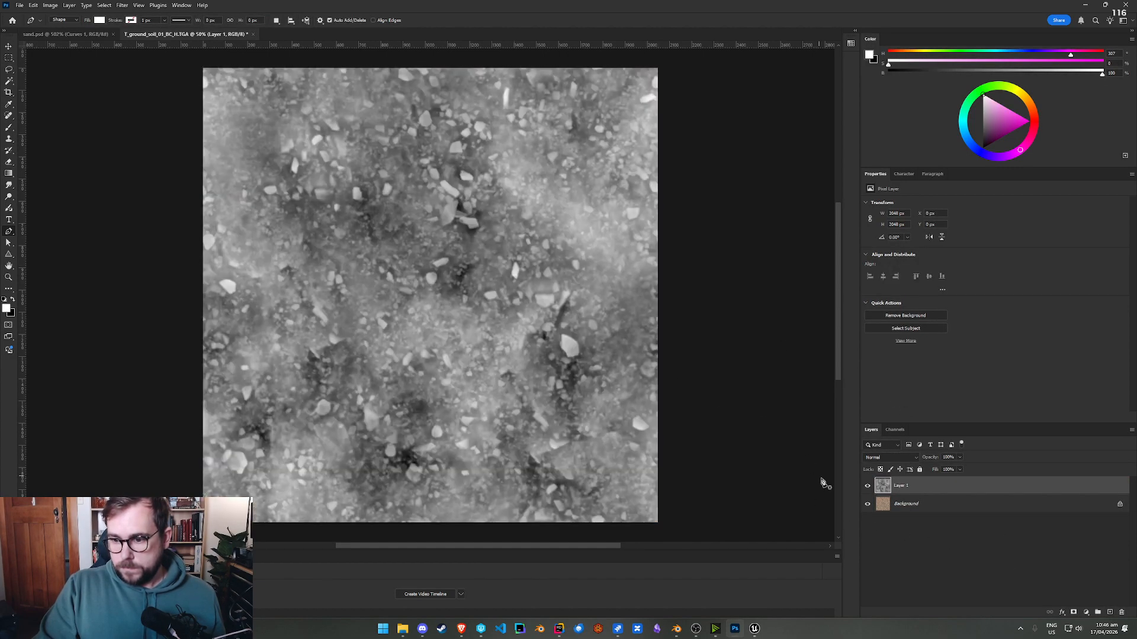
{"action": "left_click", "coordinate": [867, 487]}
{"action": "left_click", "coordinate": [912, 506]}
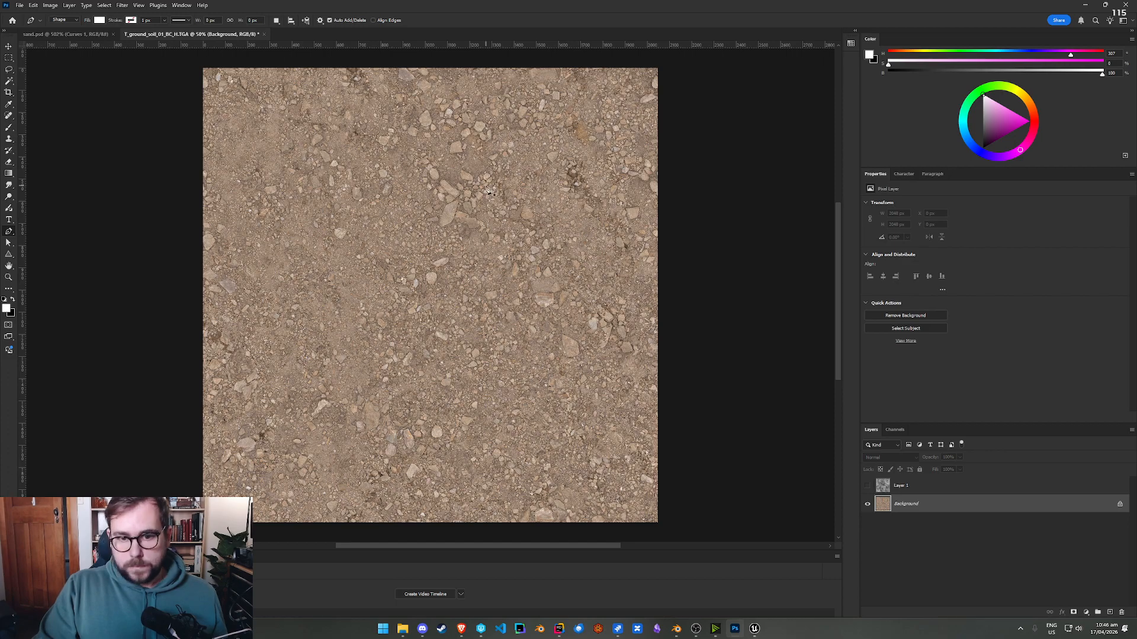
{"action": "left_click", "coordinate": [51, 4]}
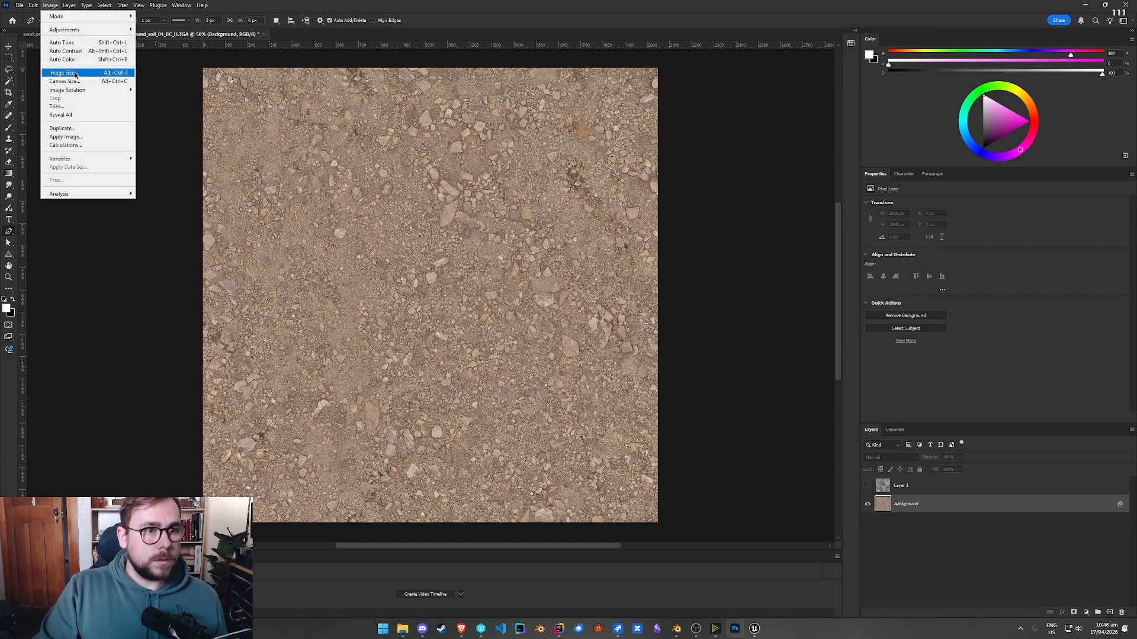
{"action": "left_click", "coordinate": [52, 5]}
{"action": "mouse_move", "coordinate": [76, 30]}
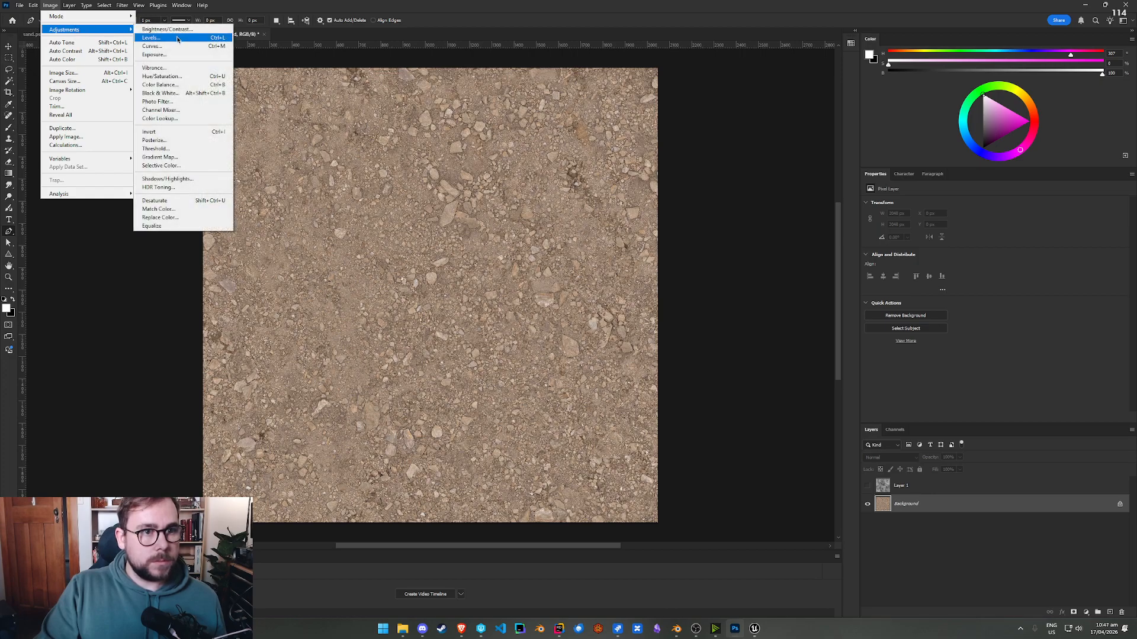
{"action": "left_click", "coordinate": [192, 77]}
{"action": "mouse_move", "coordinate": [750, 396]}
{"action": "left_mouse_down"}
{"action": "mouse_move", "coordinate": [769, 400]}
{"action": "mouse_move", "coordinate": [747, 376]}
{"action": "left_mouse_up"}
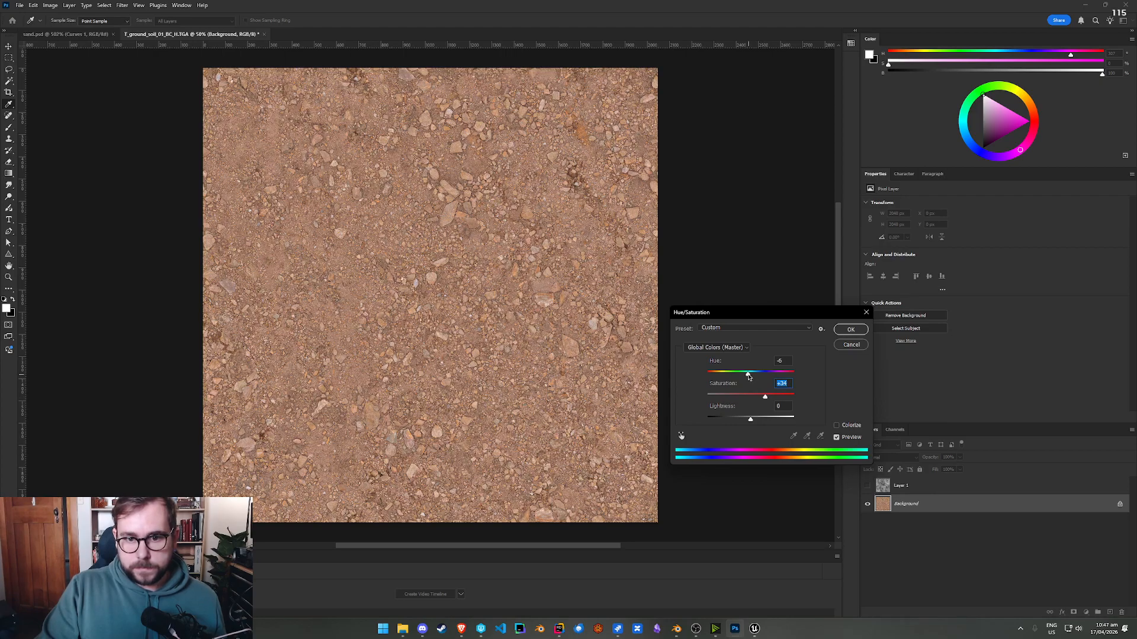
{"action": "left_click_drag", "start_coordinate": [751, 421], "coordinate": [767, 395]}
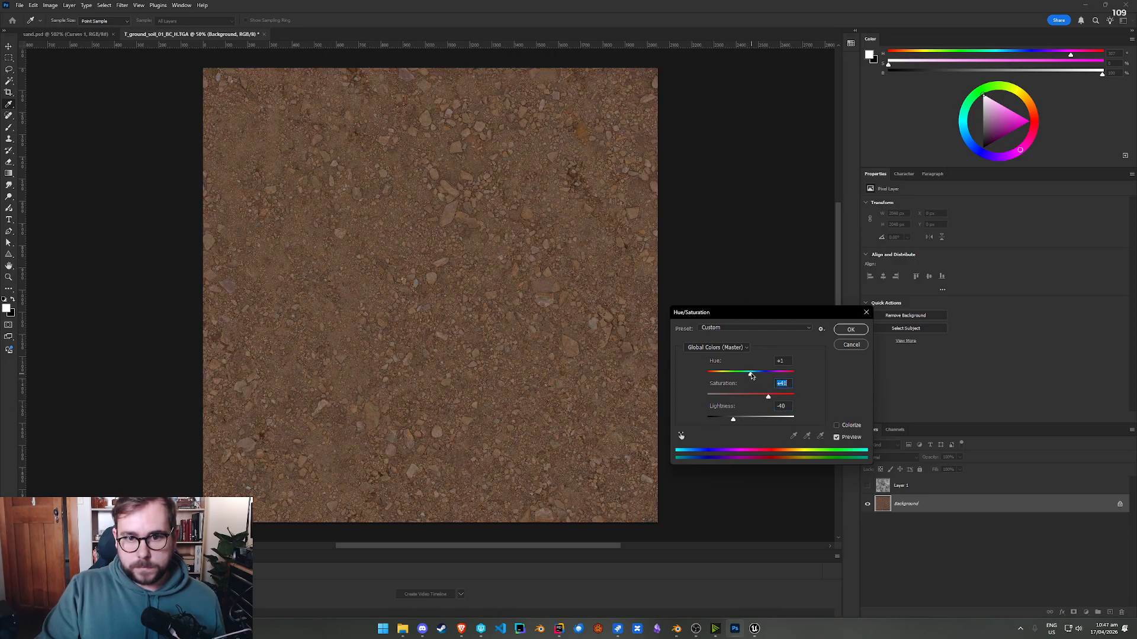
{"action": "mouse_move", "coordinate": [733, 419]}
{"action": "left_mouse_down"}
{"action": "mouse_move", "coordinate": [768, 397]}
{"action": "mouse_move", "coordinate": [728, 423]}
{"action": "left_mouse_up"}
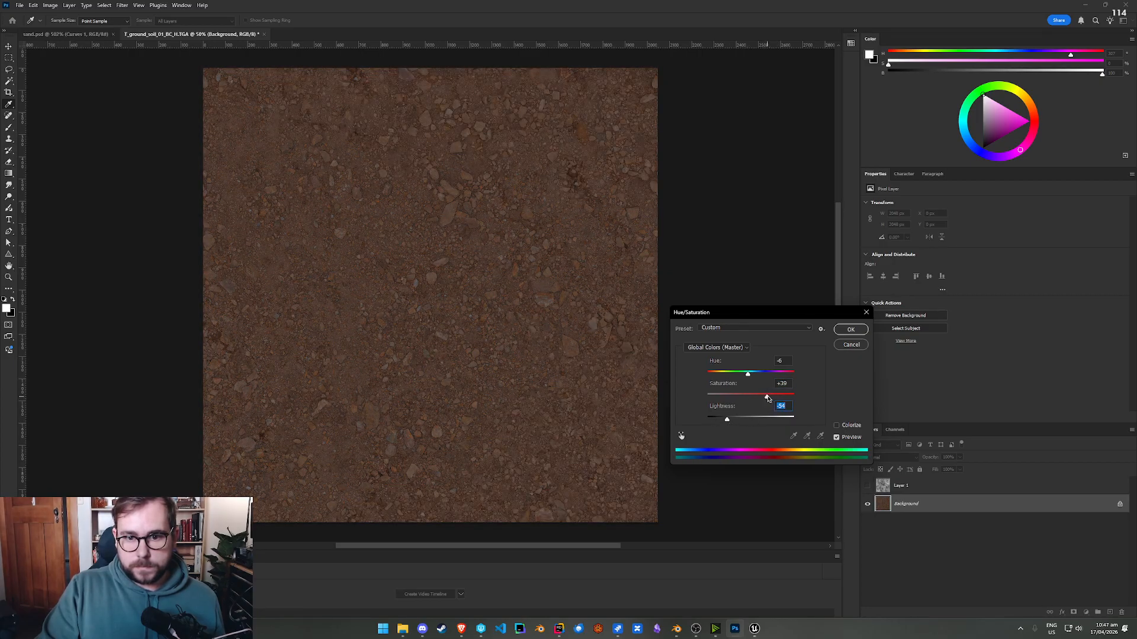
{"action": "left_click_drag", "start_coordinate": [727, 422], "coordinate": [727, 420]}
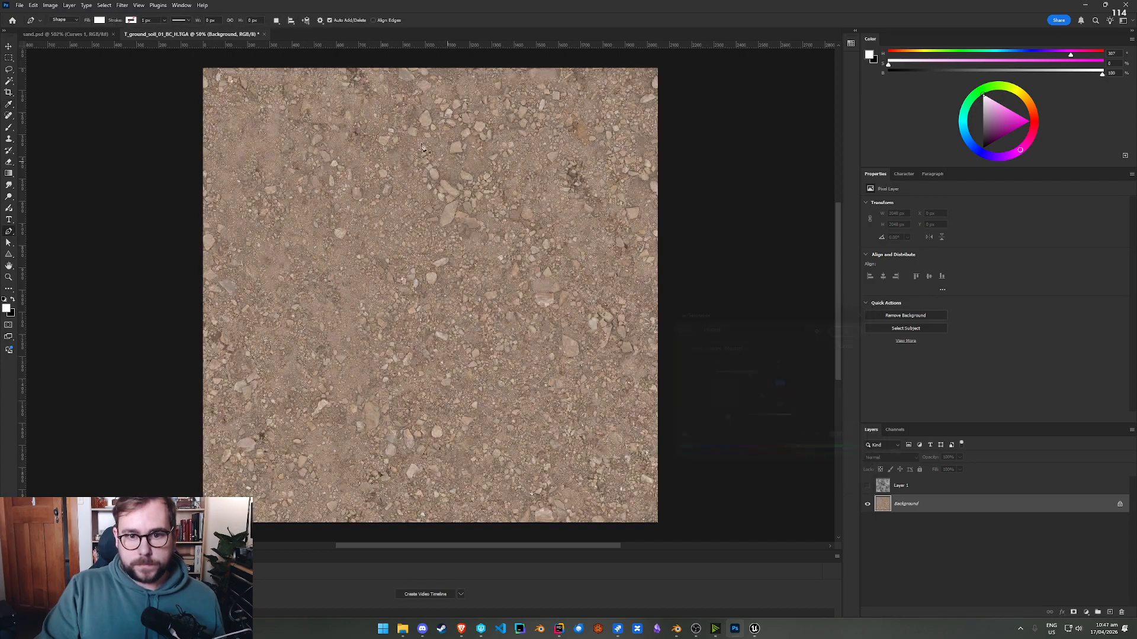
{"action": "left_click", "coordinate": [850, 345]}
Step: Darken the Background layer with a Curves adjustment, lowering the white end and placing a midtone point at input 123, output 67
{"action": "left_click", "coordinate": [52, 5]}
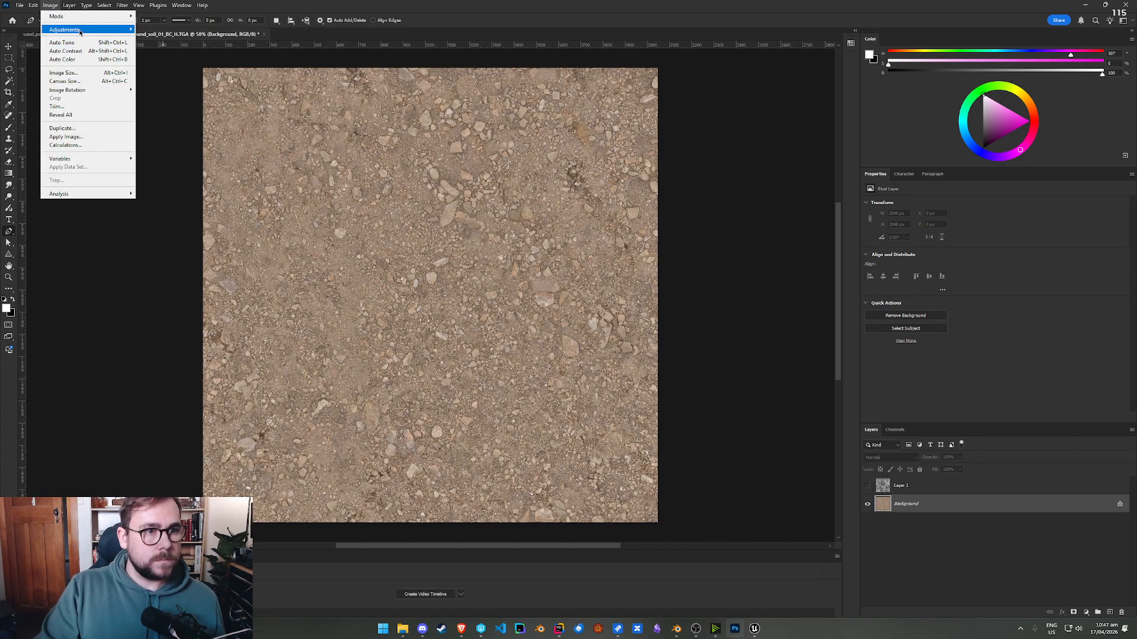
{"action": "left_click", "coordinate": [175, 48]}
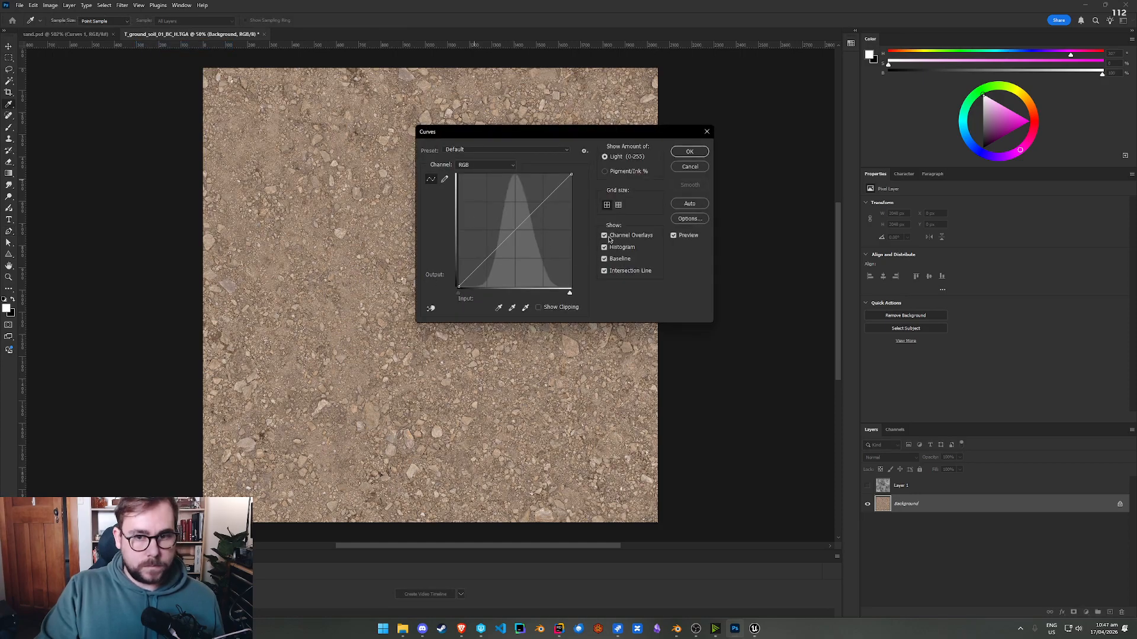
{"action": "left_click_drag", "start_coordinate": [485, 261], "coordinate": [486, 276]}
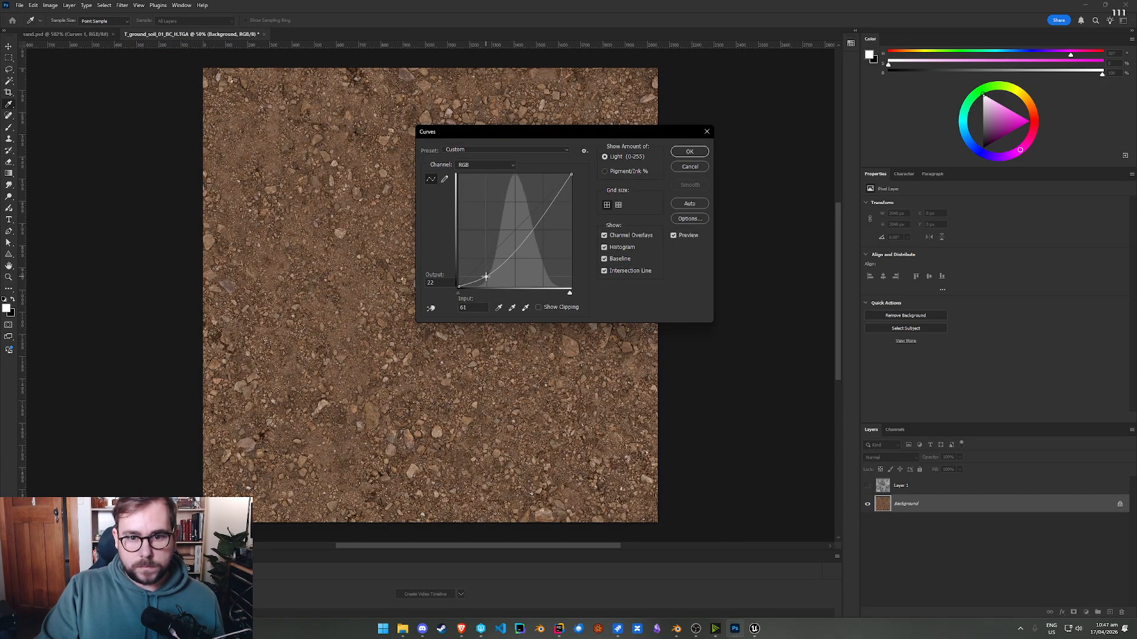
{"action": "left_click_drag", "start_coordinate": [532, 241], "coordinate": [521, 226]}
{"action": "left_click_drag", "start_coordinate": [571, 176], "coordinate": [570, 194]}
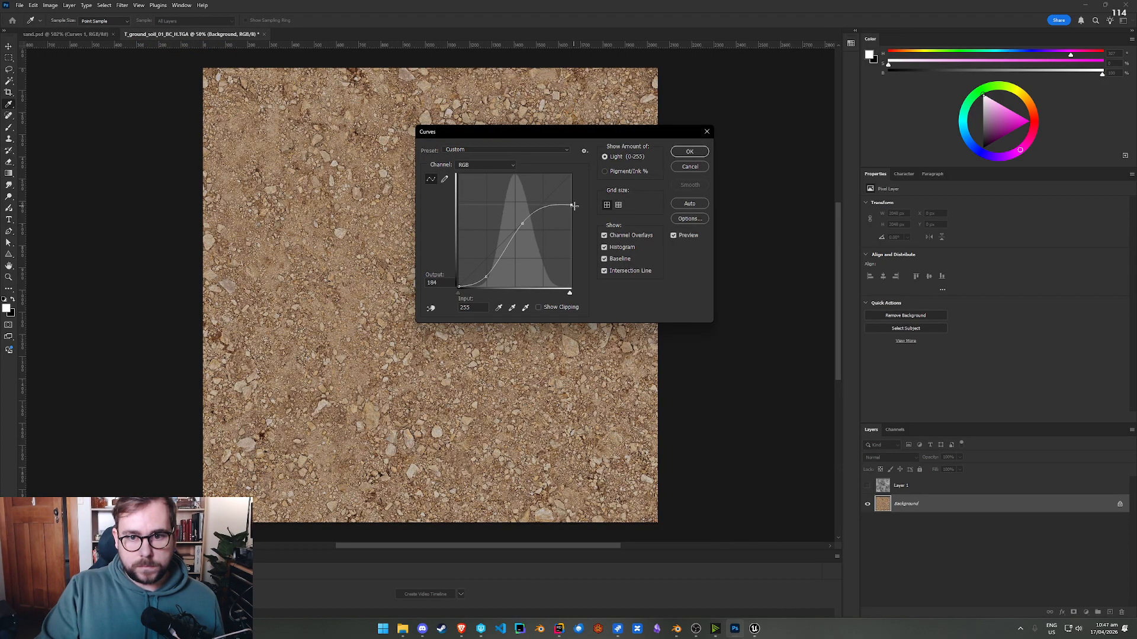
{"action": "left_click_drag", "start_coordinate": [522, 224], "coordinate": [524, 238]}
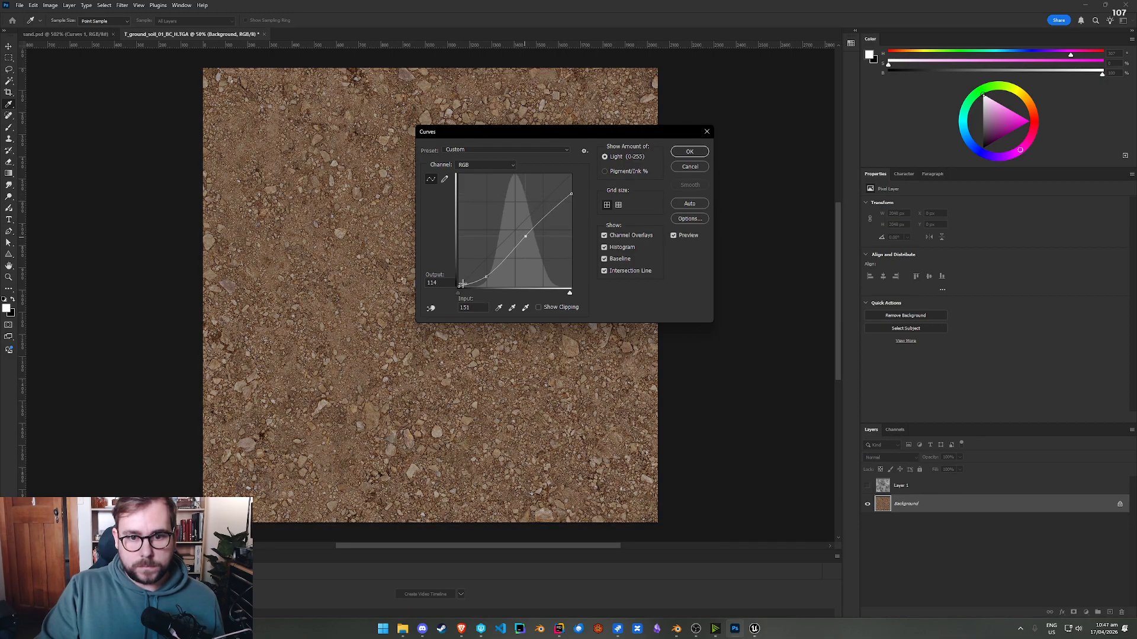
{"action": "left_click_drag", "start_coordinate": [486, 278], "coordinate": [546, 220]}
{"action": "left_click_drag", "start_coordinate": [509, 258], "coordinate": [513, 257]}
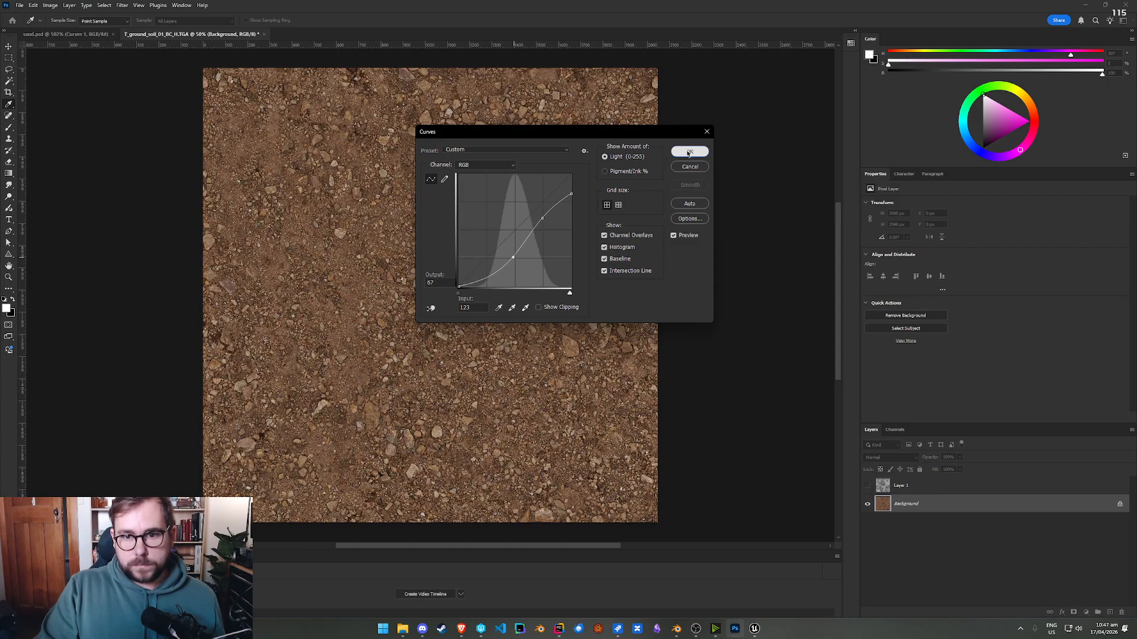
{"action": "key", "text": "Return"}
Step: Apply Levels to the Background layer, raising the Red channel's midtone value to about 1.1
{"action": "left_click", "coordinate": [50, 6]}
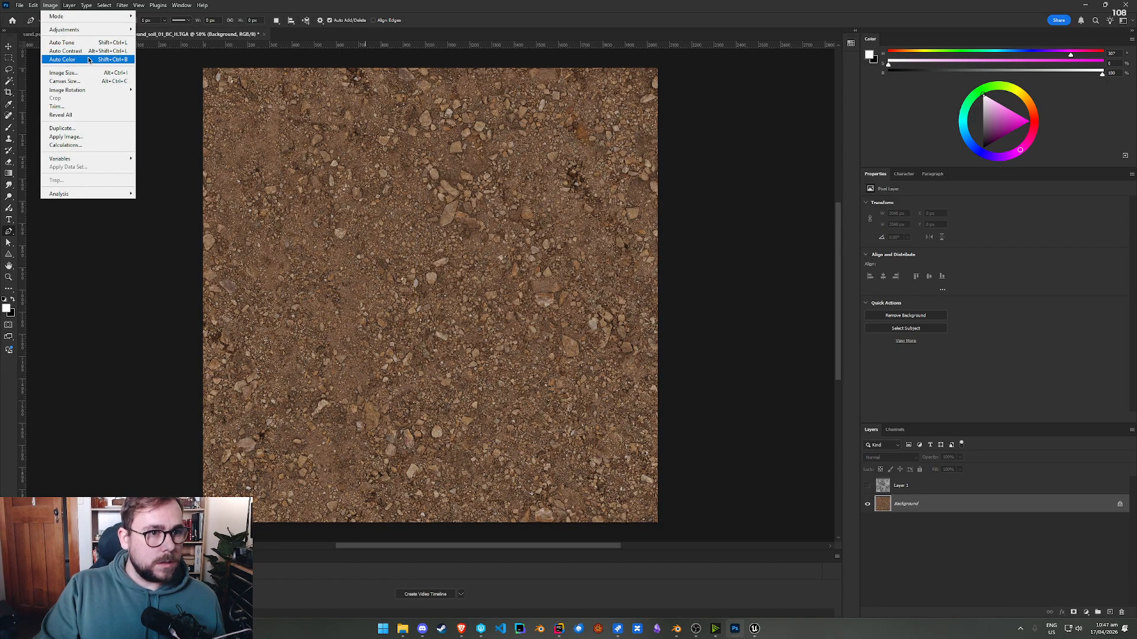
{"action": "mouse_move", "coordinate": [86, 30]}
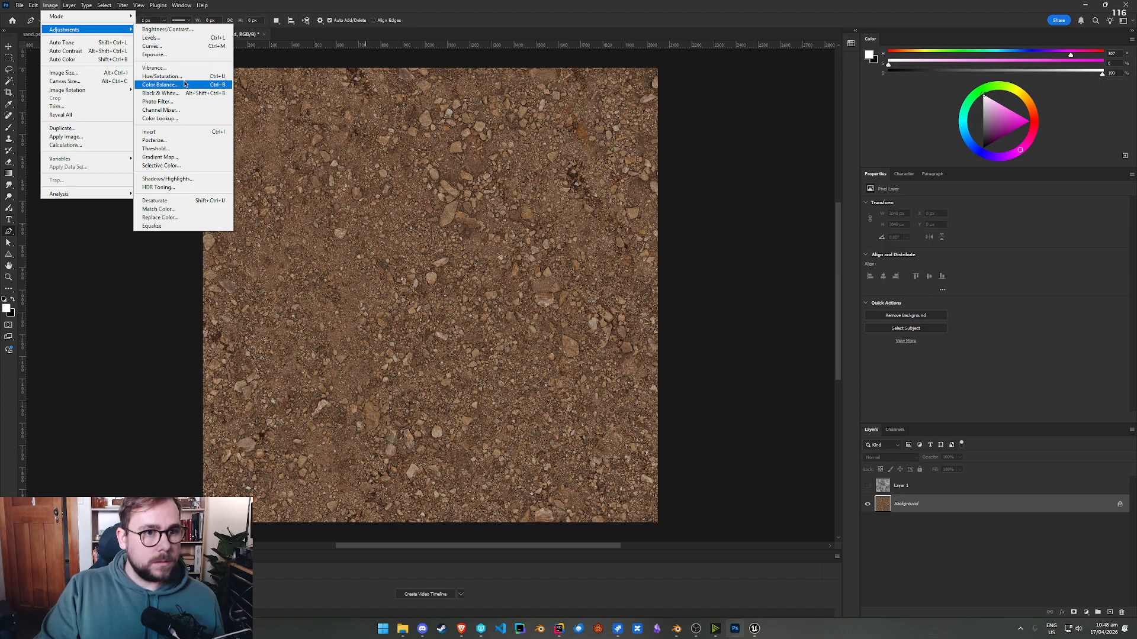
{"action": "left_click", "coordinate": [172, 37]}
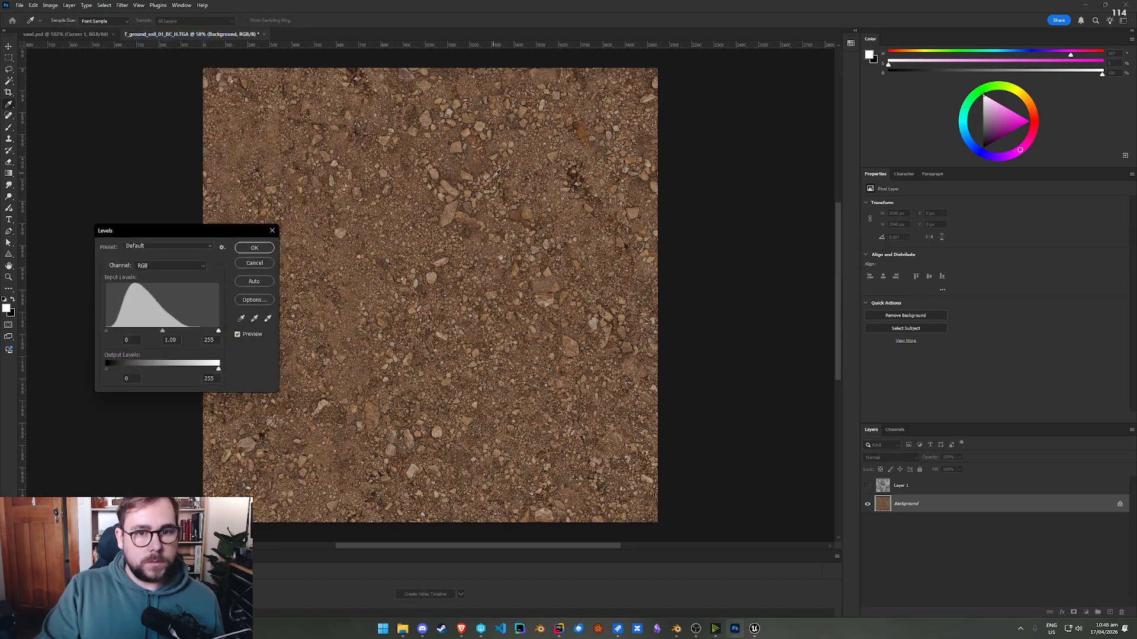
{"action": "left_click", "coordinate": [157, 264]}
{"action": "left_click", "coordinate": [157, 279]}
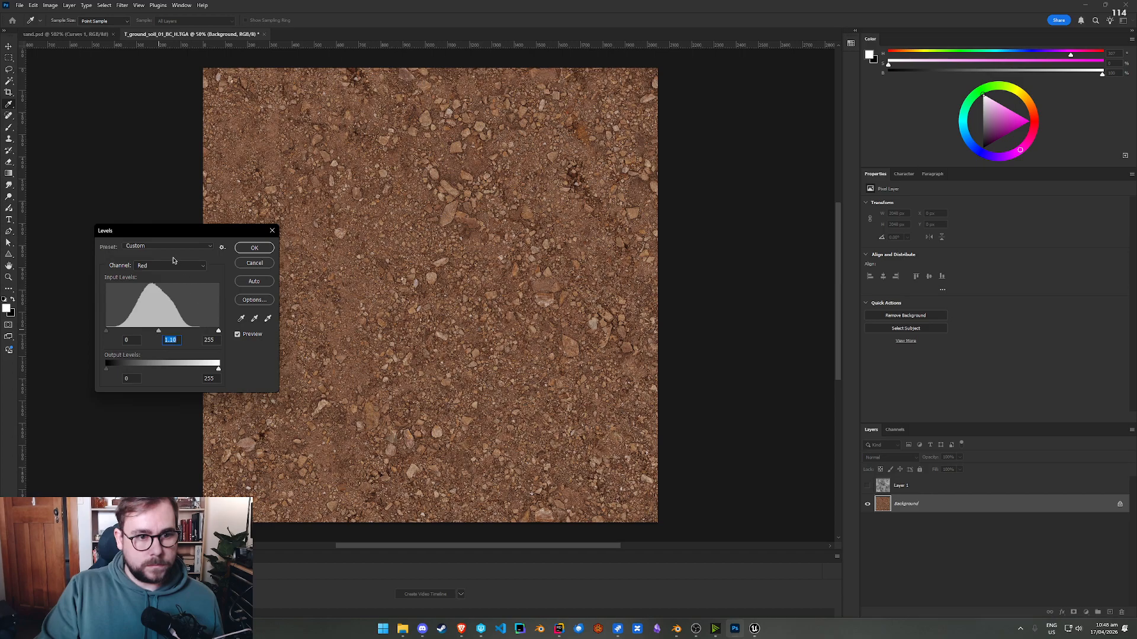
{"action": "left_click", "coordinate": [254, 248]}
{"action": "left_click", "coordinate": [52, 6]}
{"action": "left_click", "coordinate": [52, 5]}
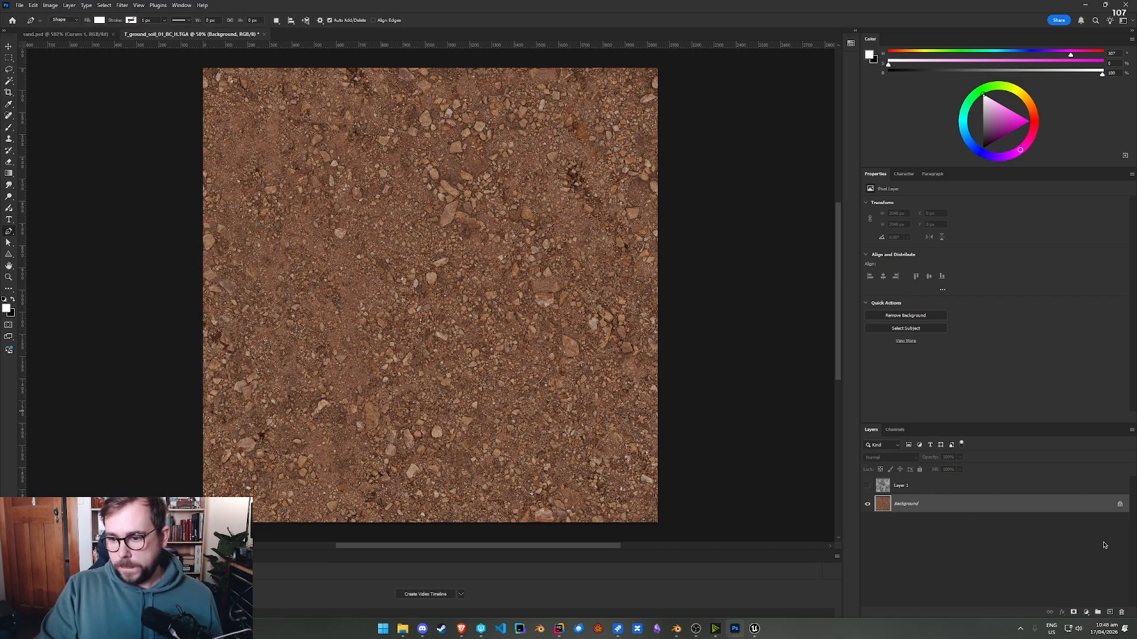
Step: Add a new layer above the Background and fill it with a bright red-orange foreground color
{"action": "left_click", "coordinate": [1109, 612]}
{"action": "left_click_drag", "start_coordinate": [1032, 115], "coordinate": [1045, 113]}
{"action": "left_click", "coordinate": [1029, 122]}
{"action": "key", "text": "i"}
{"action": "key", "text": "shift+F5"}
{"action": "left_click", "coordinate": [625, 171]}
{"action": "key", "text": "p"}
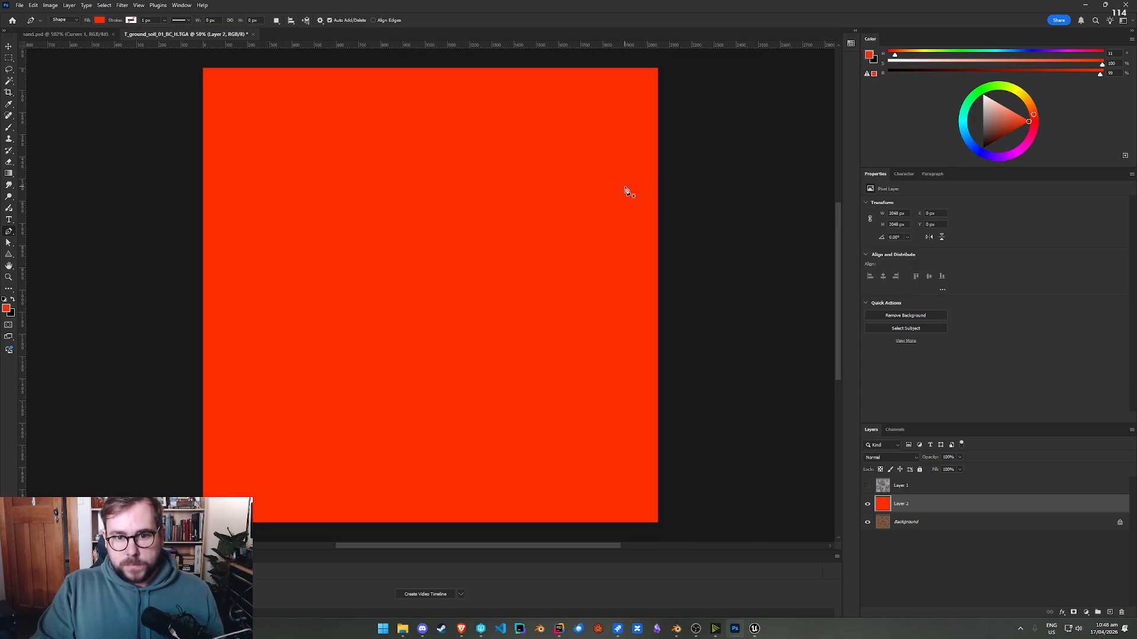
Step: Set the foreground color to dark reddish brown #5a2519 and fill the new layer with it
{"action": "left_click", "coordinate": [5, 309]}
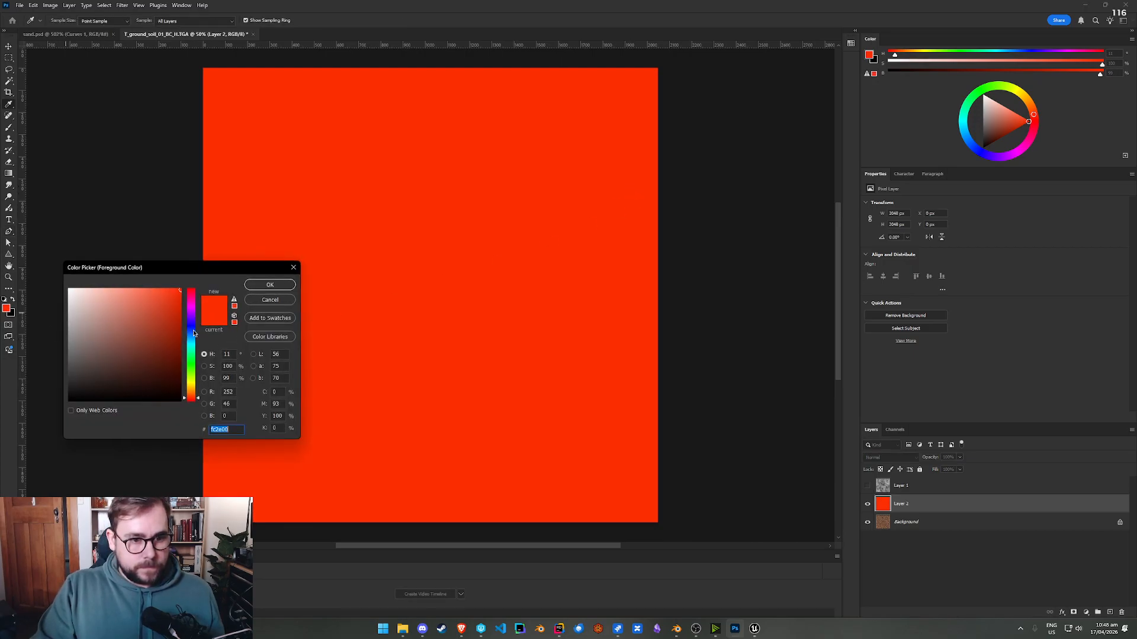
{"action": "left_click_drag", "start_coordinate": [172, 346], "coordinate": [144, 361]}
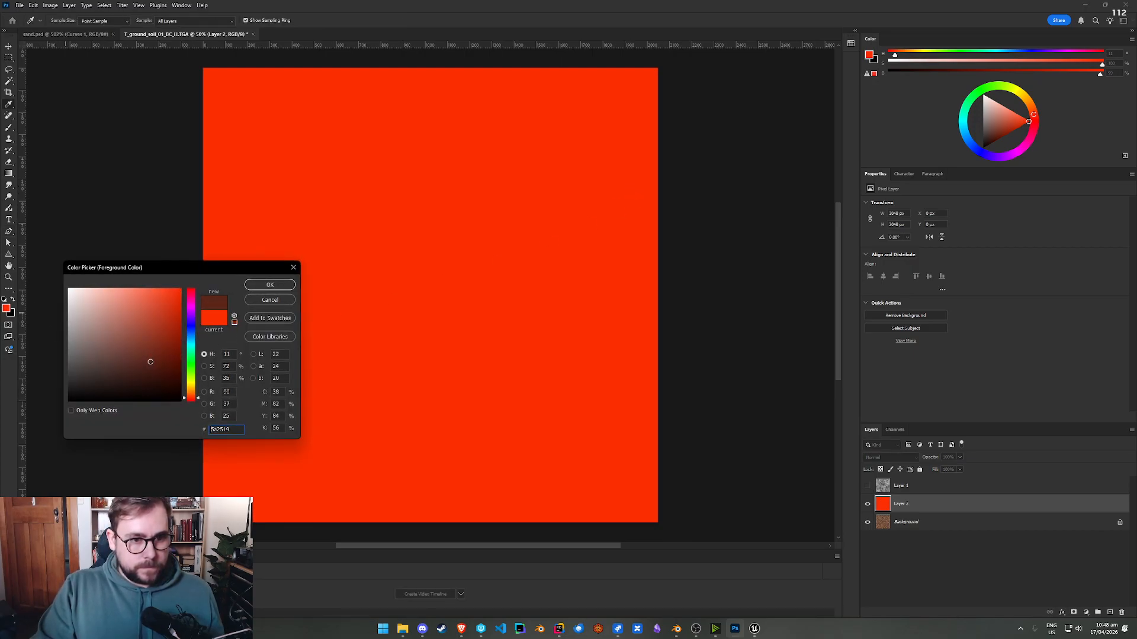
{"action": "left_click", "coordinate": [270, 286]}
{"action": "key", "text": "shift+F5"}
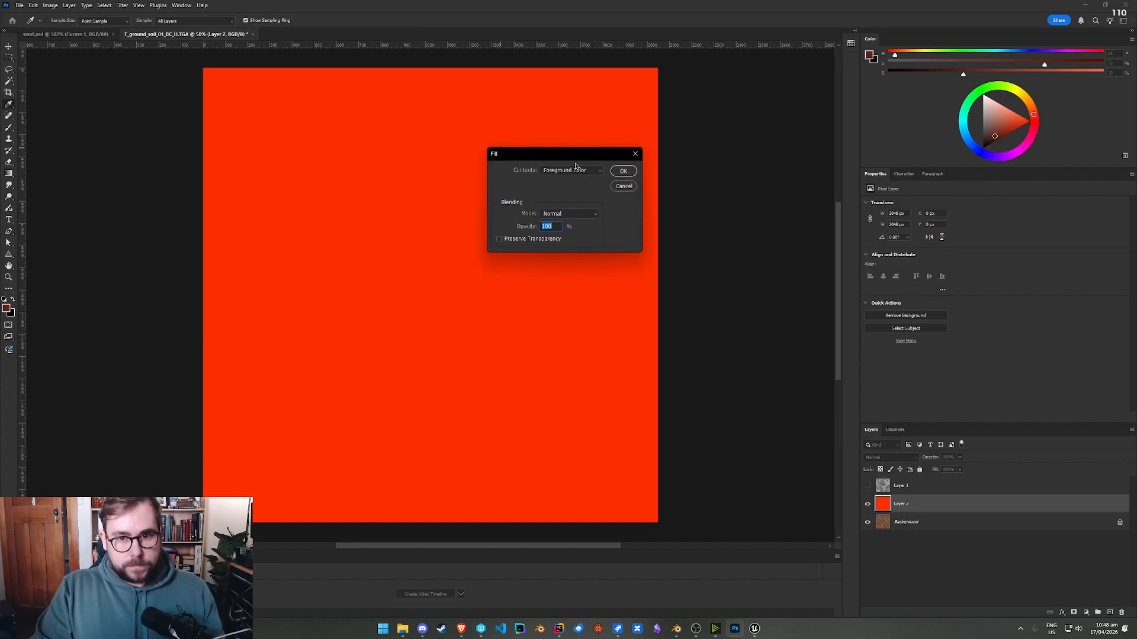
{"action": "left_click", "coordinate": [624, 171]}
Step: Blend the brown fill layer in Overlay mode at about 24% opacity and merge it into the Background layer
{"action": "left_click", "coordinate": [908, 459]}
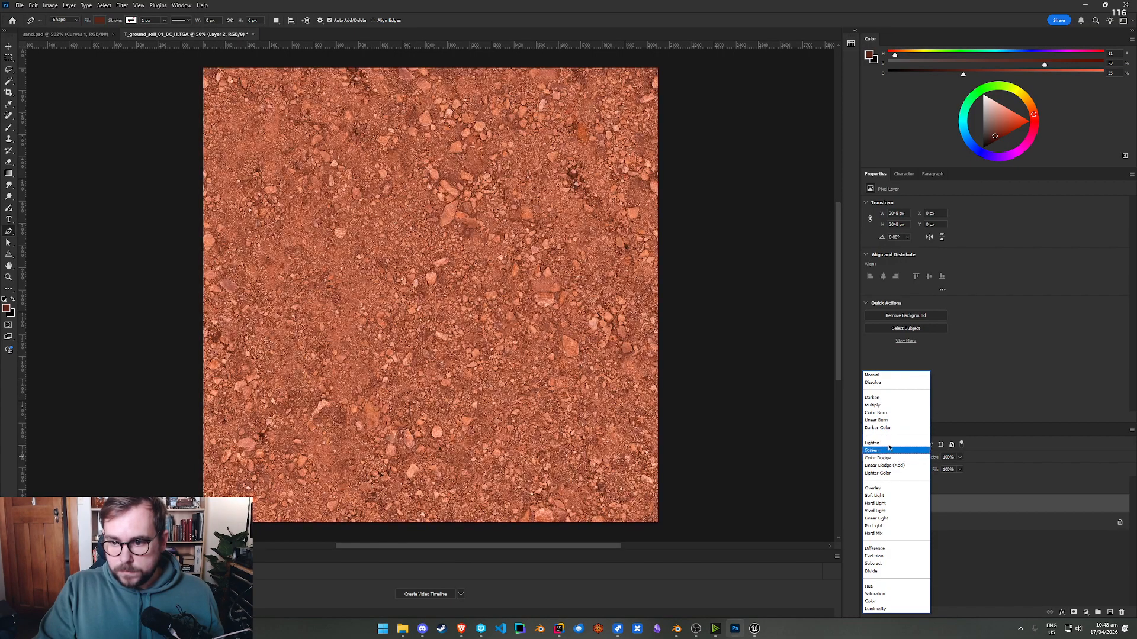
{"action": "left_click", "coordinate": [886, 490]}
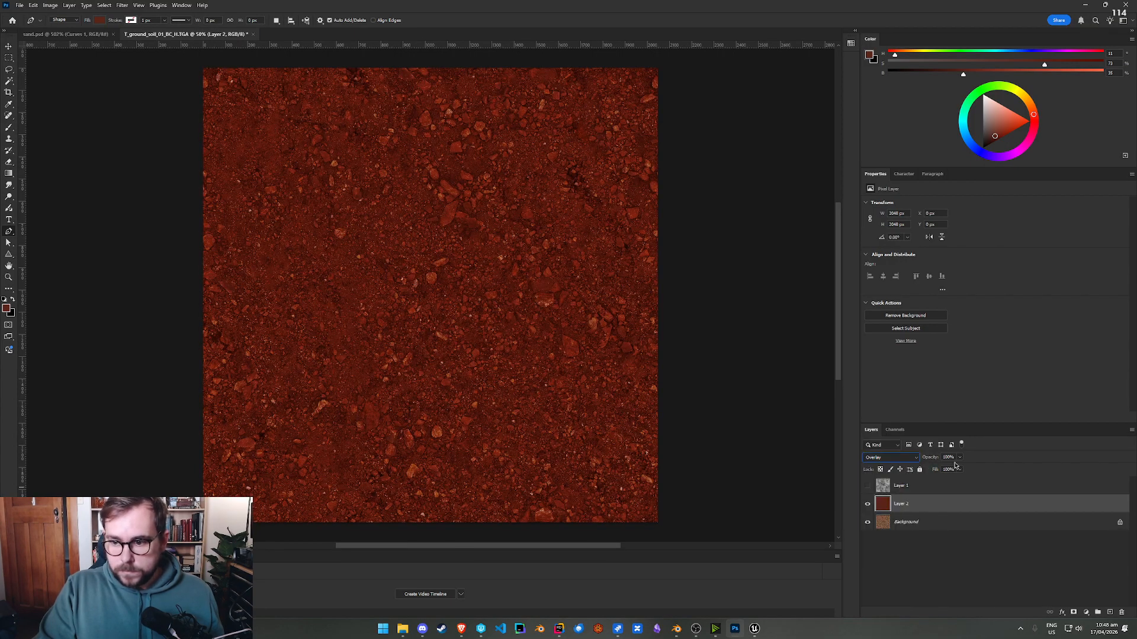
{"action": "left_click_drag", "start_coordinate": [965, 462], "coordinate": [930, 468]}
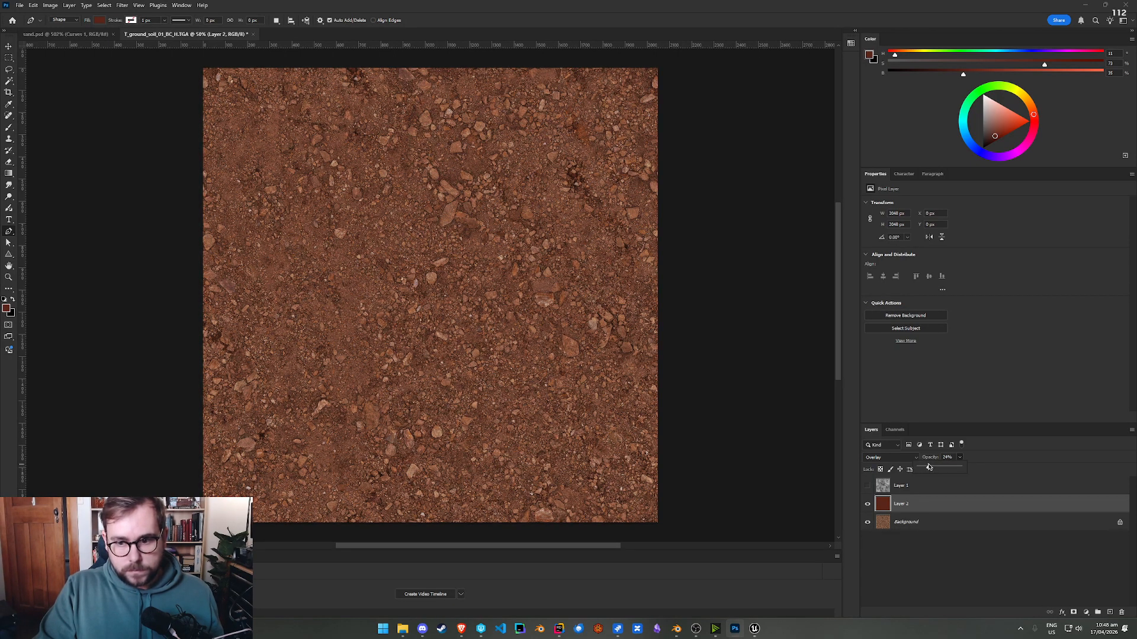
{"action": "left_click", "coordinate": [922, 524], "text": "shift"}
{"action": "right_click", "coordinate": [930, 522]}
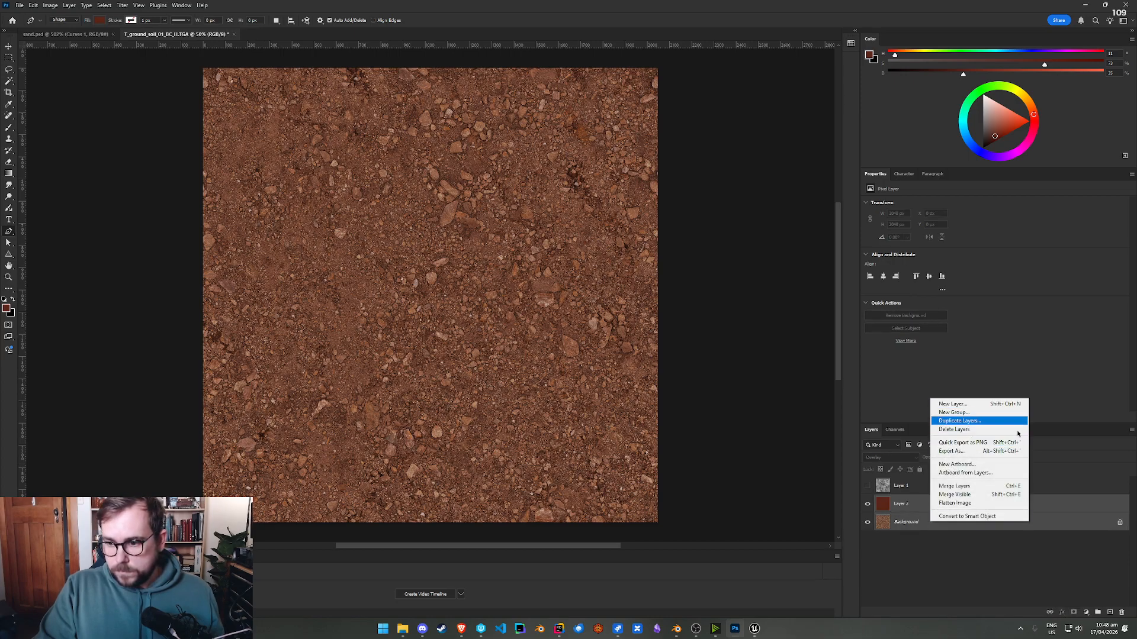
{"action": "left_click", "coordinate": [978, 488]}
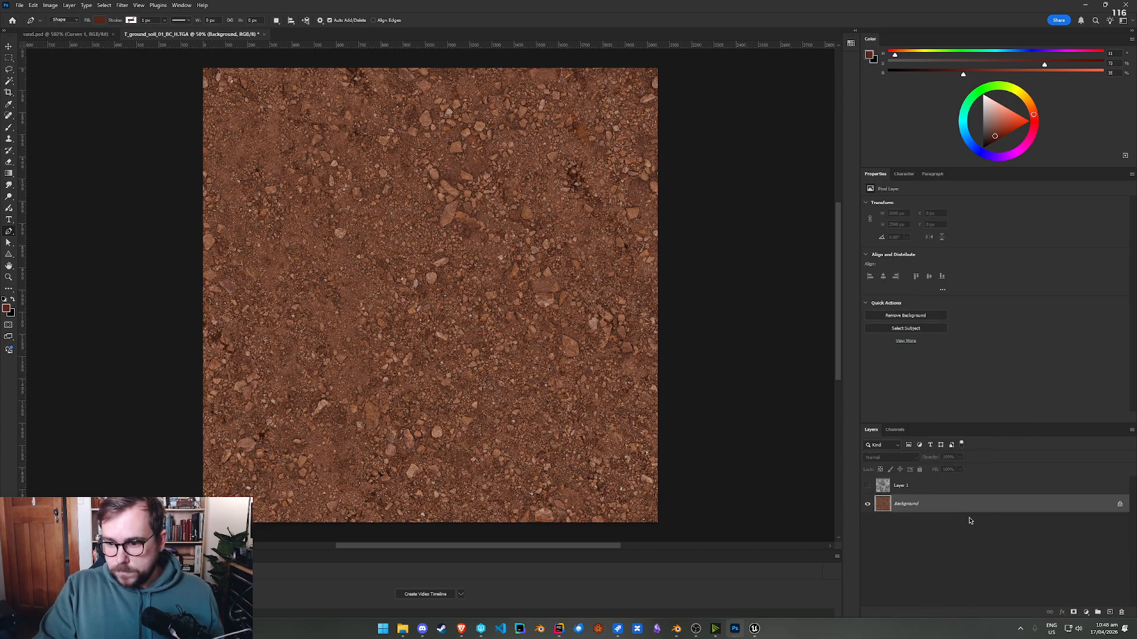
Step: Apply Brightness/Contrast to the merged soil layer with brightness about -120 and contrast about -29
{"action": "left_click", "coordinate": [50, 5]}
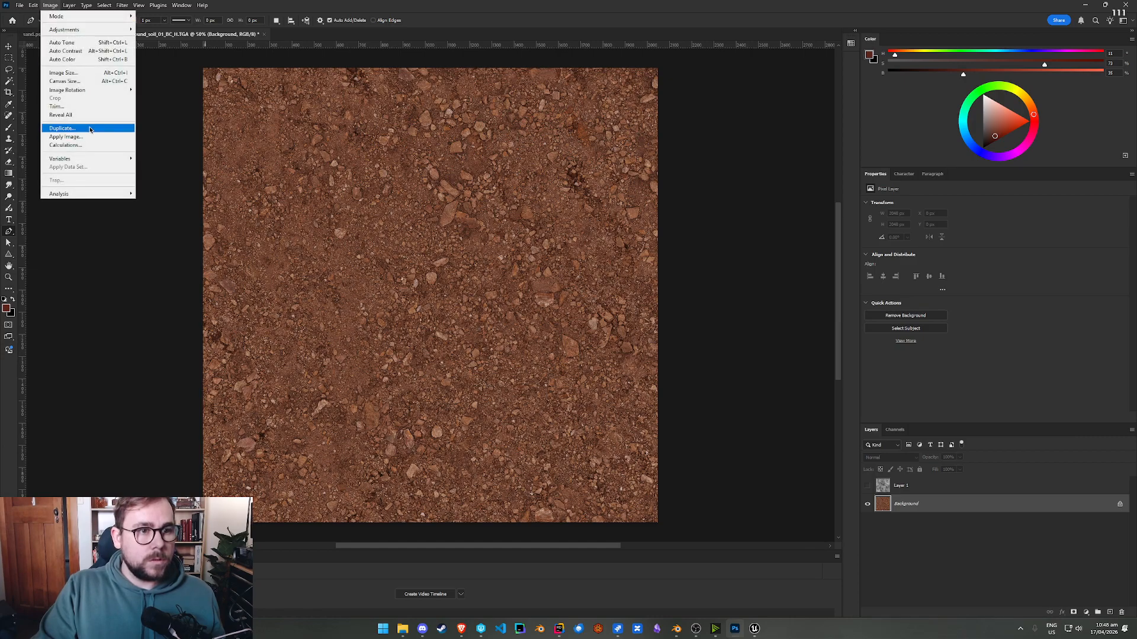
{"action": "left_click", "coordinate": [66, 5]}
{"action": "left_click", "coordinate": [52, 5]}
{"action": "mouse_move", "coordinate": [89, 30]}
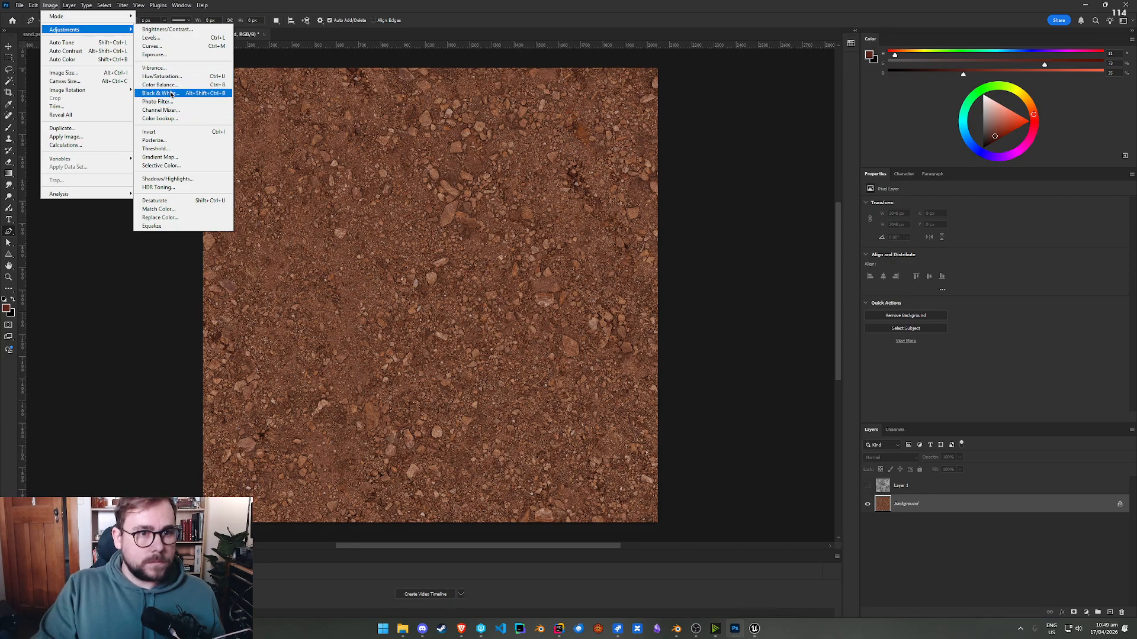
{"action": "left_click", "coordinate": [170, 30]}
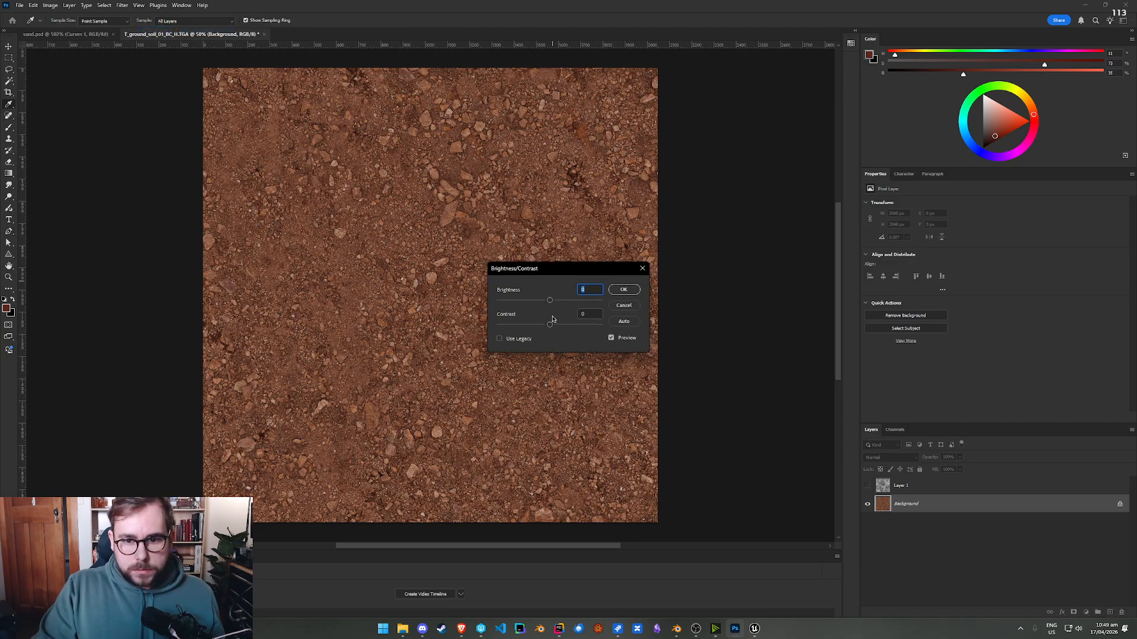
{"action": "left_click_drag", "start_coordinate": [547, 301], "coordinate": [517, 307]}
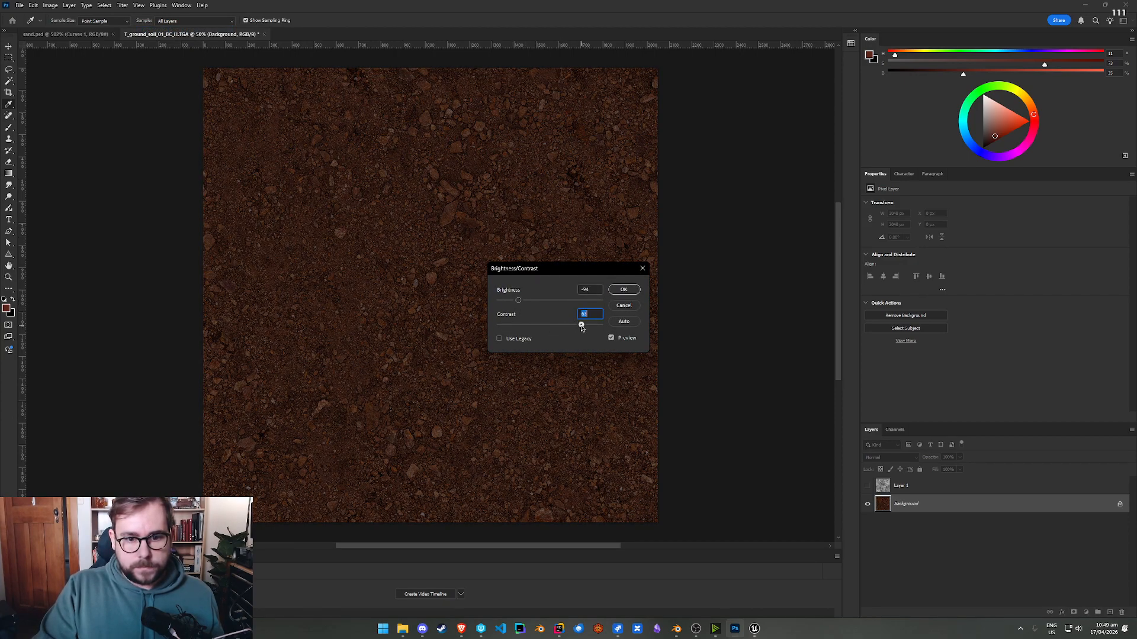
{"action": "left_click_drag", "start_coordinate": [558, 325], "coordinate": [522, 323]}
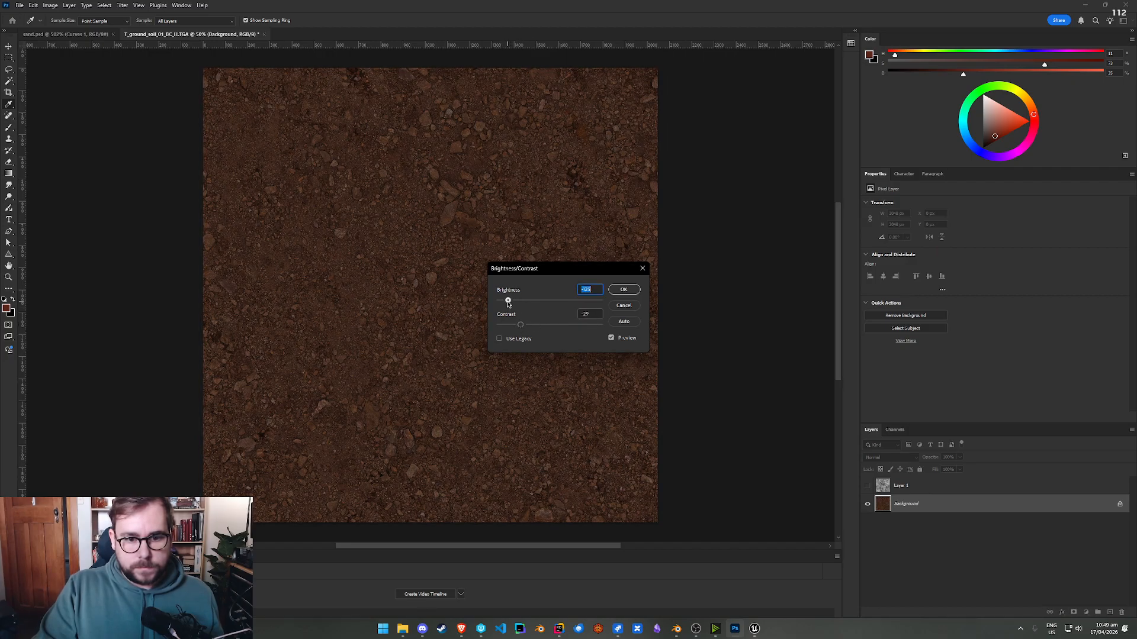
{"action": "left_click", "coordinate": [626, 291]}
{"action": "scroll", "coordinate": [565, 337], "scroll_direction": "down", "scroll_amount": 8, "text": "alt"}
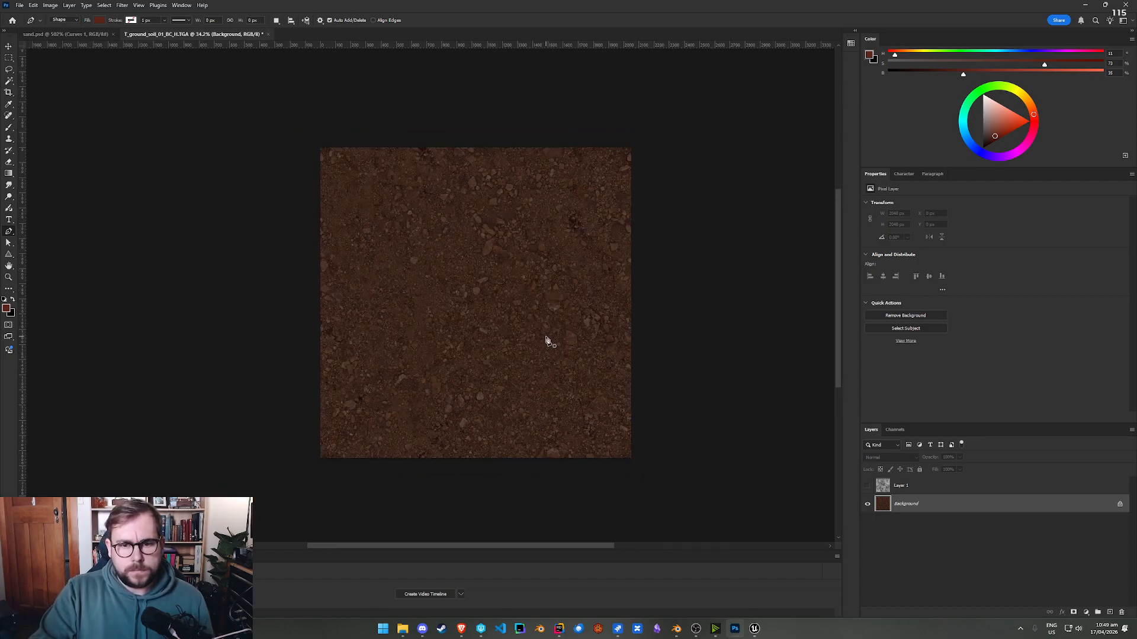
Step: Undo the last Brightness/Contrast adjustment and reapply it to the Background layer with brightness about -40 and contrast 0
{"action": "scroll", "coordinate": [579, 292], "scroll_direction": "up", "scroll_amount": 3, "text": "alt"}
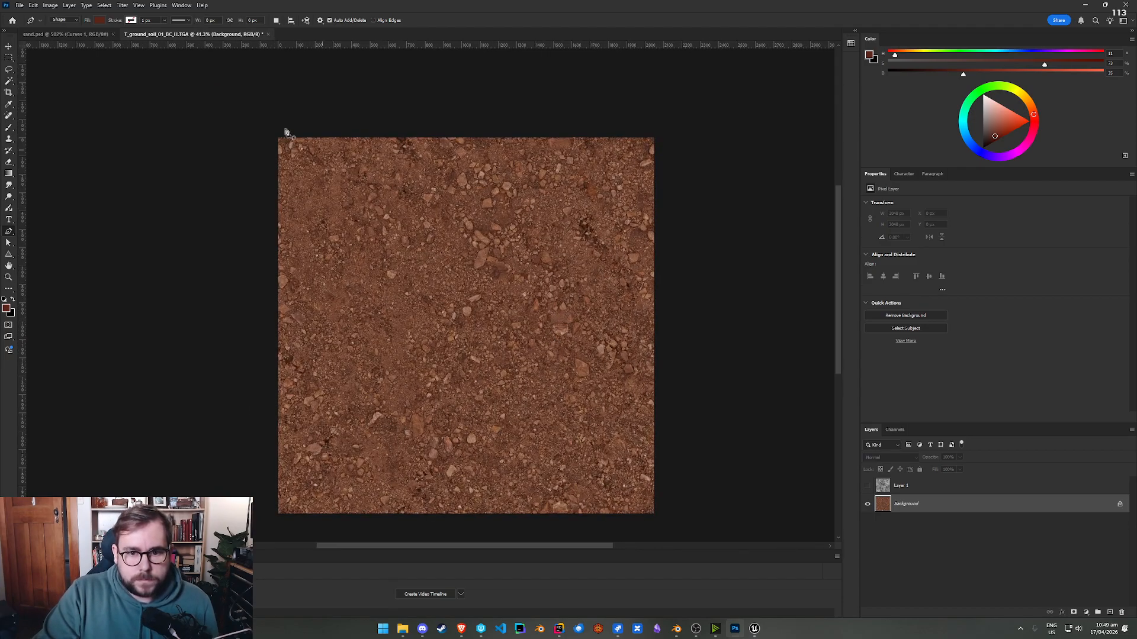
{"action": "left_click", "coordinate": [50, 5]}
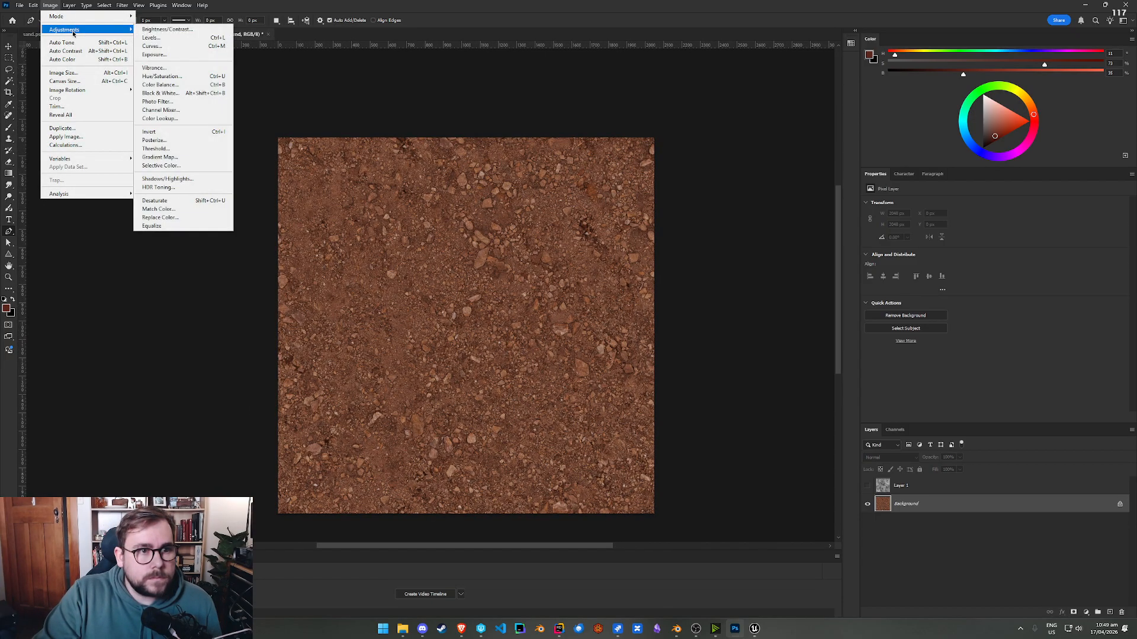
{"action": "left_click", "coordinate": [157, 29]}
{"action": "left_click_drag", "start_coordinate": [550, 302], "coordinate": [536, 300]}
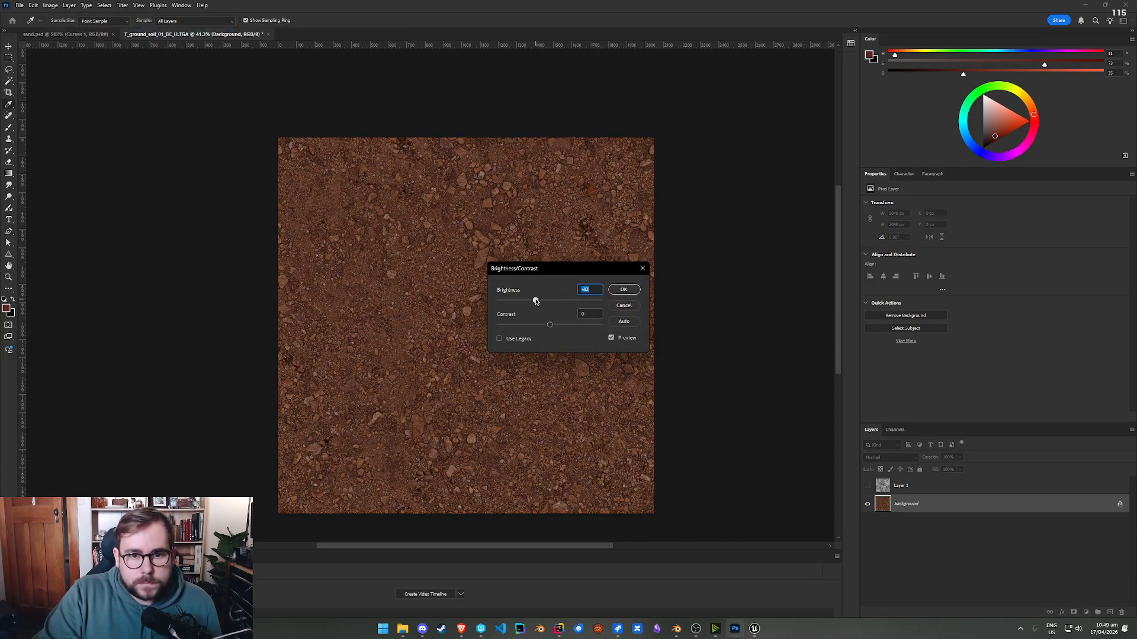
{"action": "left_click", "coordinate": [623, 289]}
{"action": "key", "text": "p"}
Step: Show the grayscale height layer and blend it over the soil in Overlay mode
{"action": "left_click", "coordinate": [868, 486]}
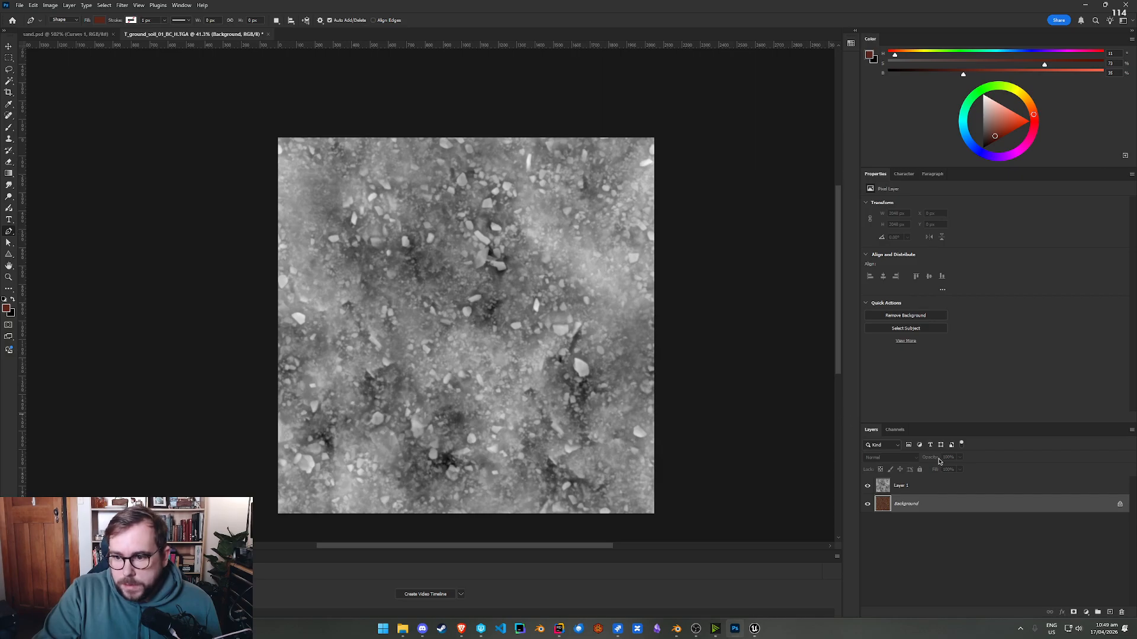
{"action": "left_click", "coordinate": [910, 487]}
{"action": "left_click", "coordinate": [888, 457]}
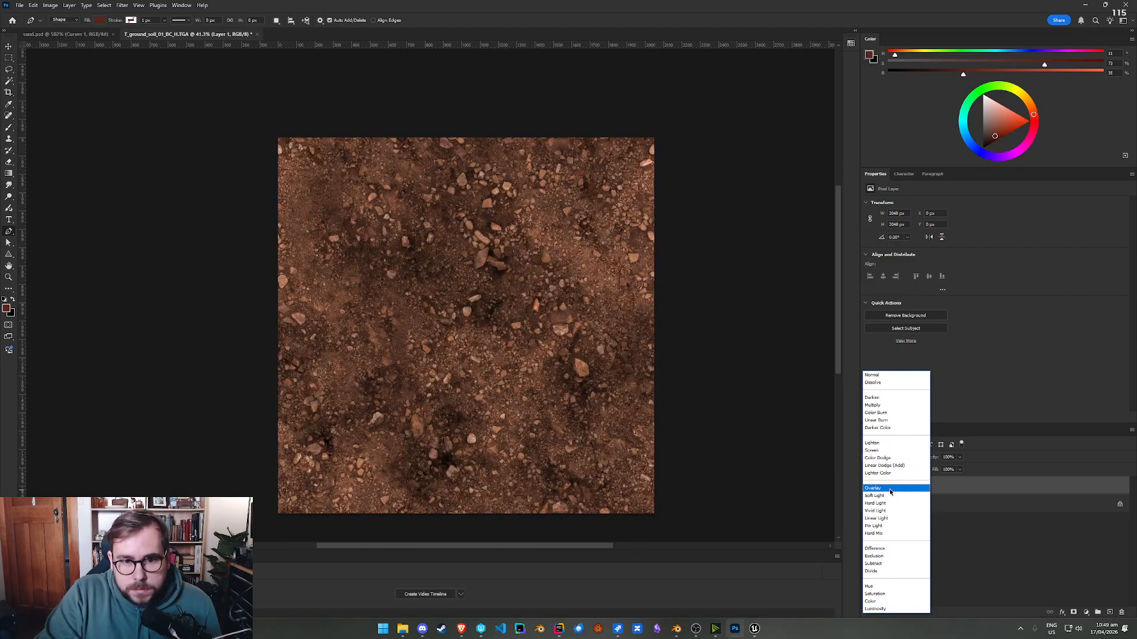
{"action": "left_click", "coordinate": [890, 489]}
{"action": "left_click", "coordinate": [868, 505]}
{"action": "left_click", "coordinate": [867, 505]}
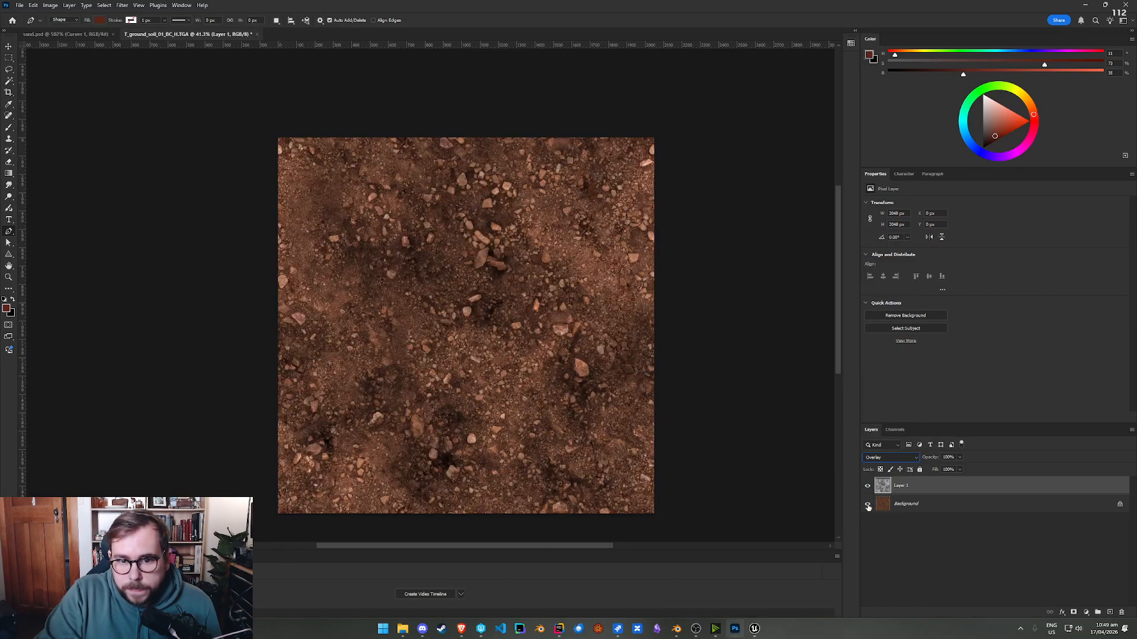
Step: Lower the height layer's opacity to about 46% and merge it with the Background layer
{"action": "left_click_drag", "start_coordinate": [951, 471], "coordinate": [895, 471]}
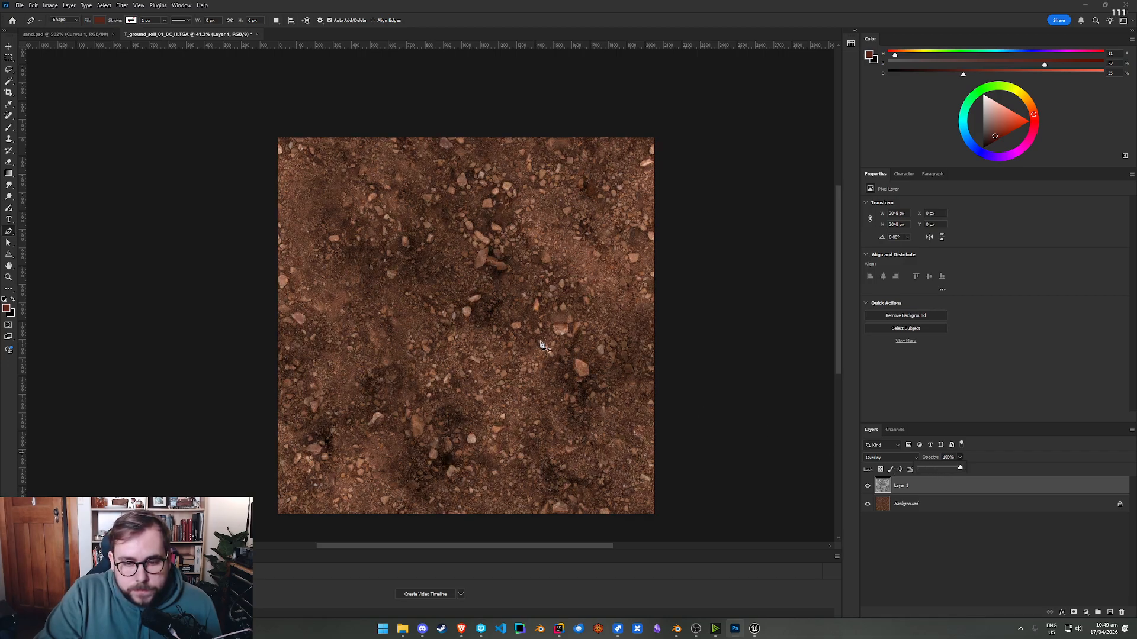
{"action": "scroll", "coordinate": [542, 359], "scroll_direction": "up", "scroll_amount": 7, "text": "alt"}
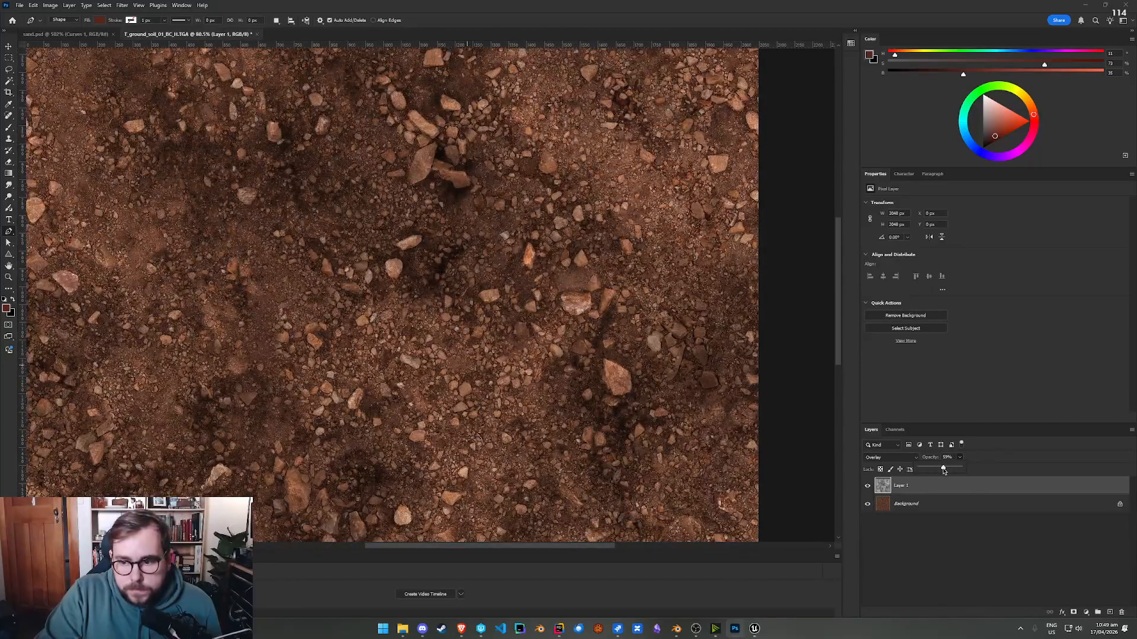
{"action": "left_click_drag", "start_coordinate": [934, 469], "coordinate": [949, 469]}
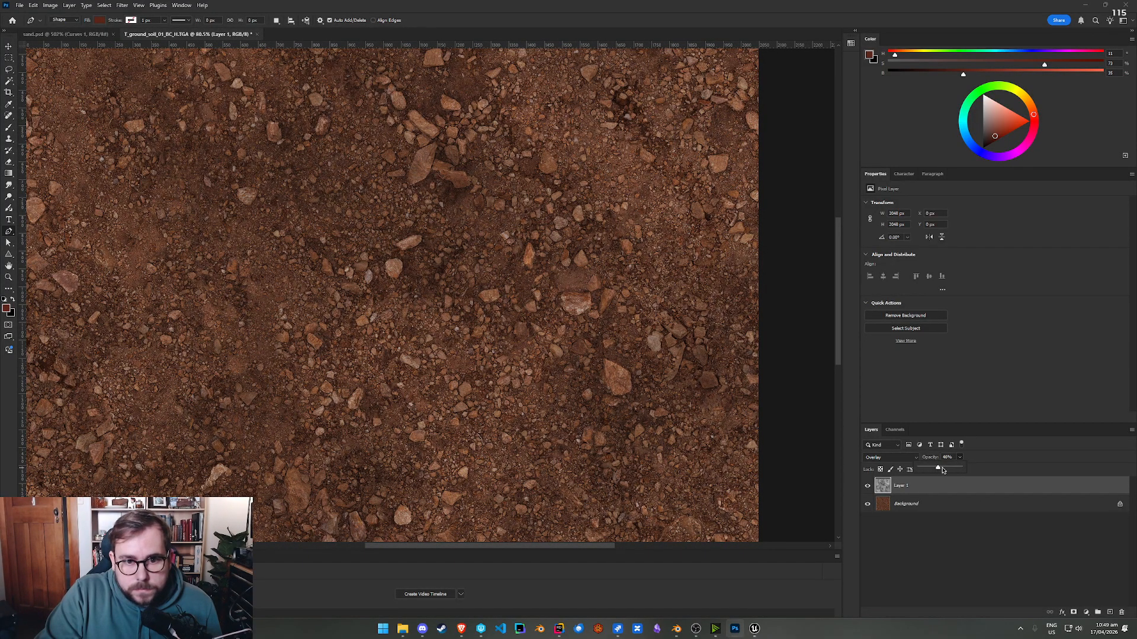
{"action": "scroll", "coordinate": [482, 332], "scroll_direction": "down", "scroll_amount": 5, "text": "alt"}
{"action": "scroll", "coordinate": [482, 331], "scroll_direction": "up", "scroll_amount": 2, "text": "alt"}
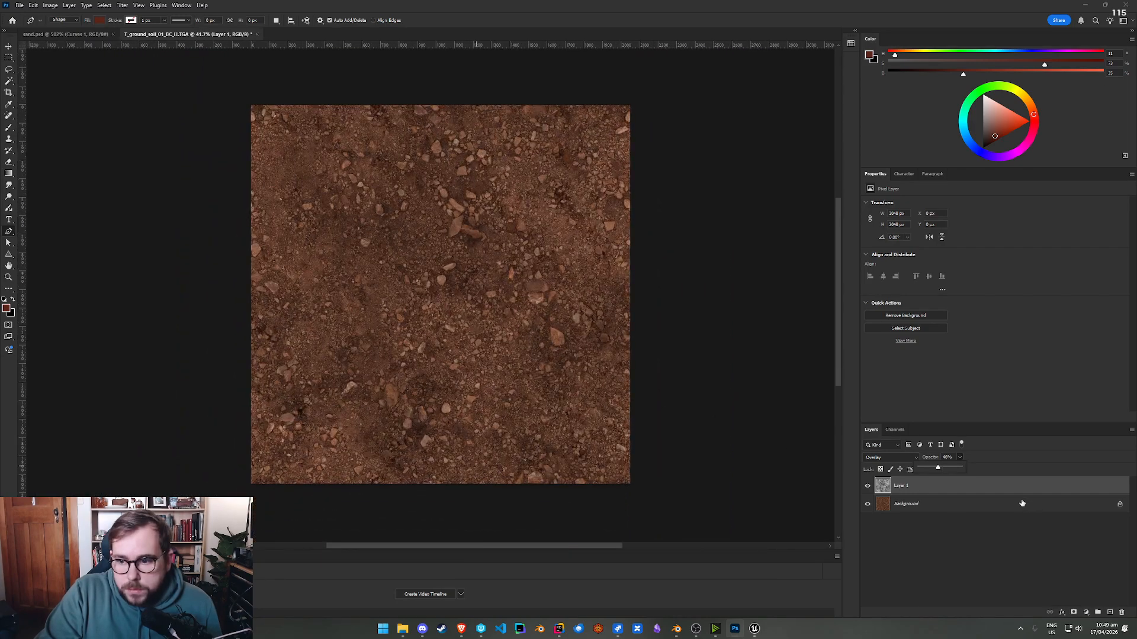
{"action": "left_click", "coordinate": [930, 504], "text": "shift"}
{"action": "right_click", "coordinate": [914, 503]}
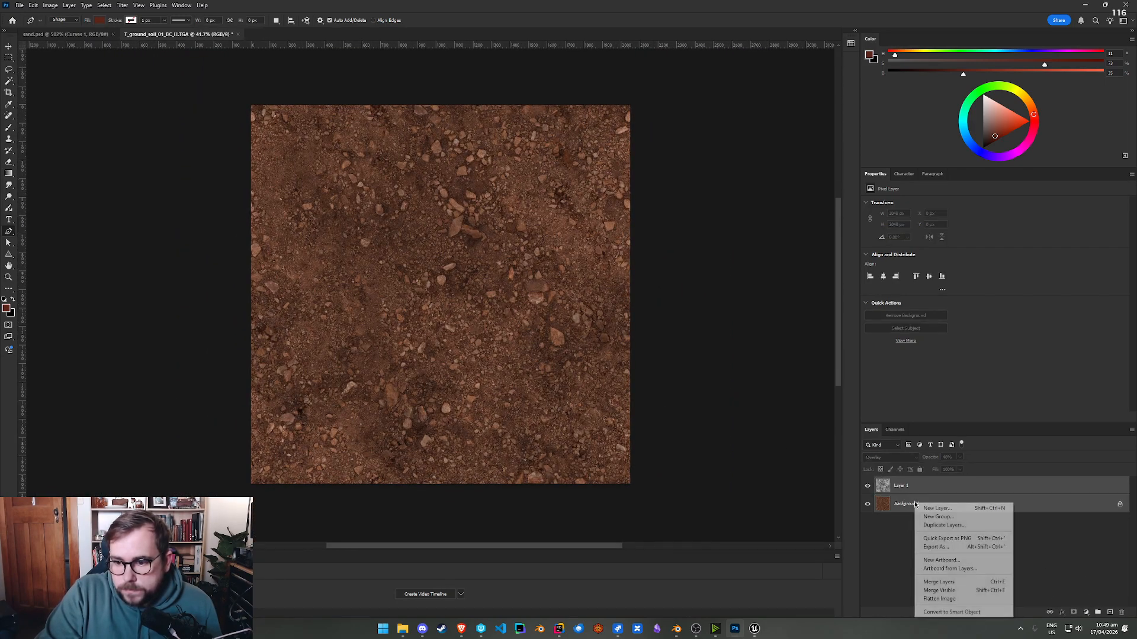
{"action": "left_click", "coordinate": [947, 583]}
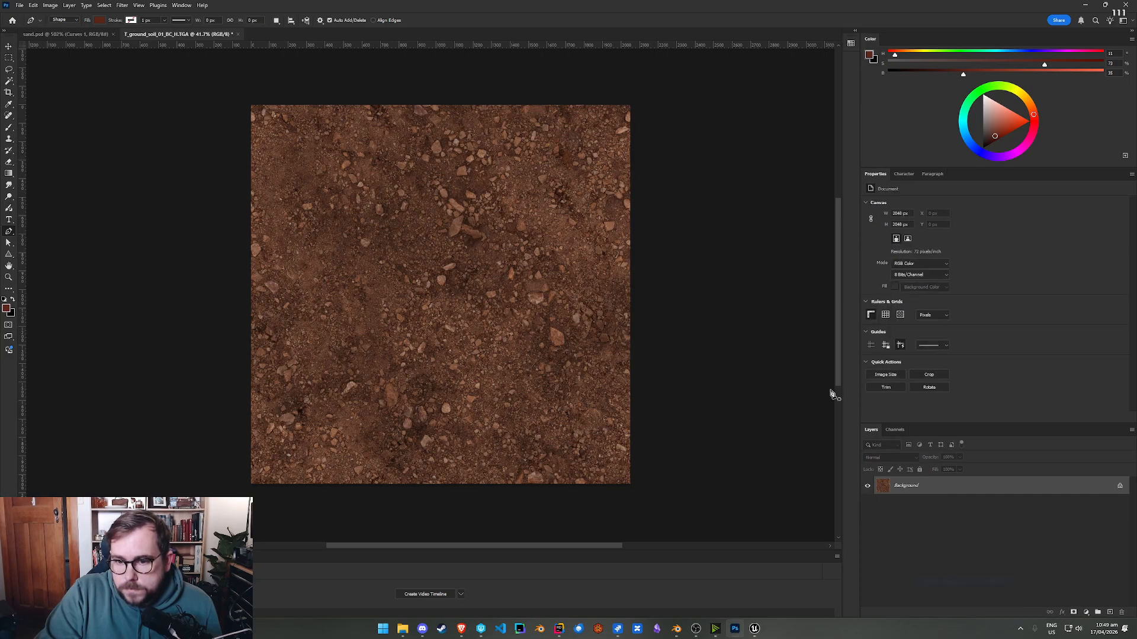
Step: Resize the merged soil image to 1024 × 1024 pixels with Bilinear resampling
{"action": "left_click", "coordinate": [48, 5]}
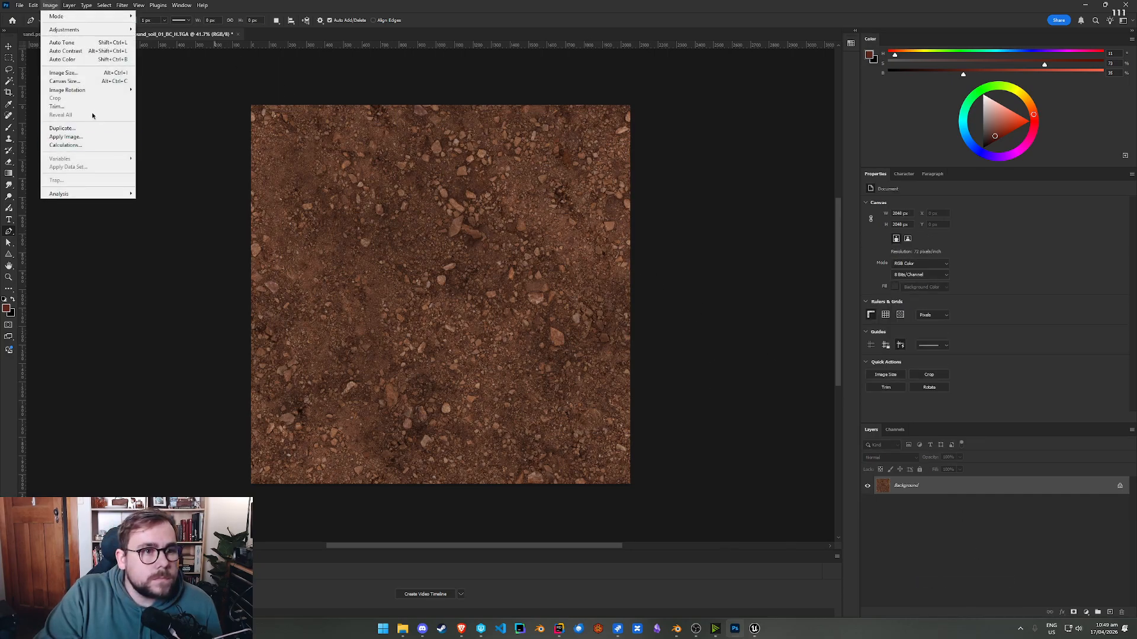
{"action": "left_click", "coordinate": [65, 73]}
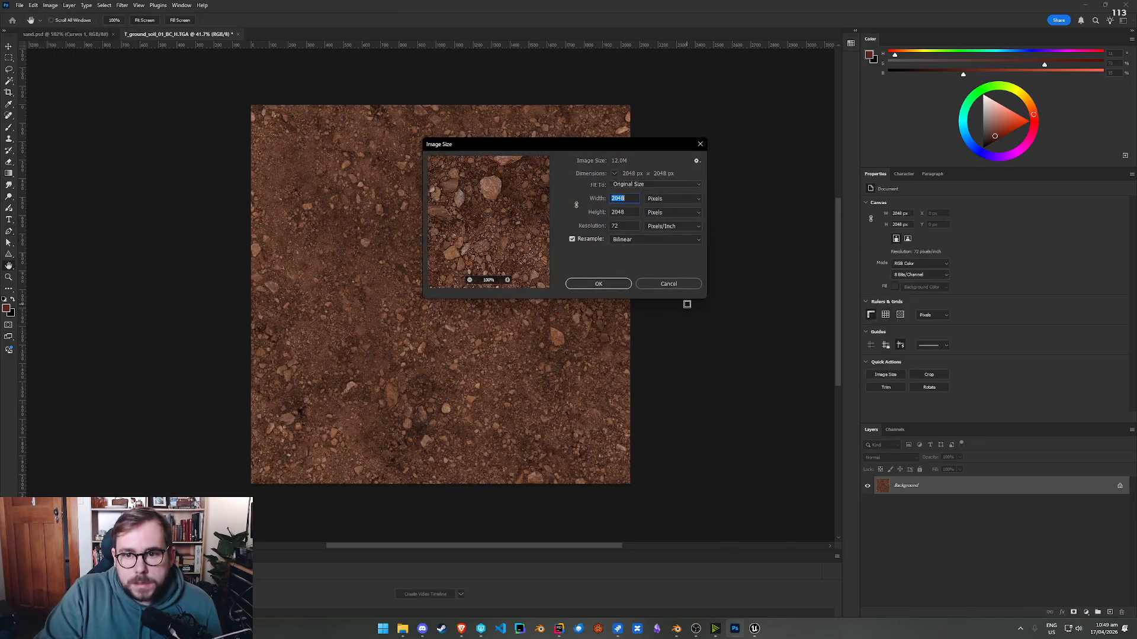
{"action": "type", "text": "10"}
{"action": "key", "text": "Tab"}
{"action": "type", "text": "1024"}
{"action": "key", "text": "Return"}
{"action": "key", "text": "p"}
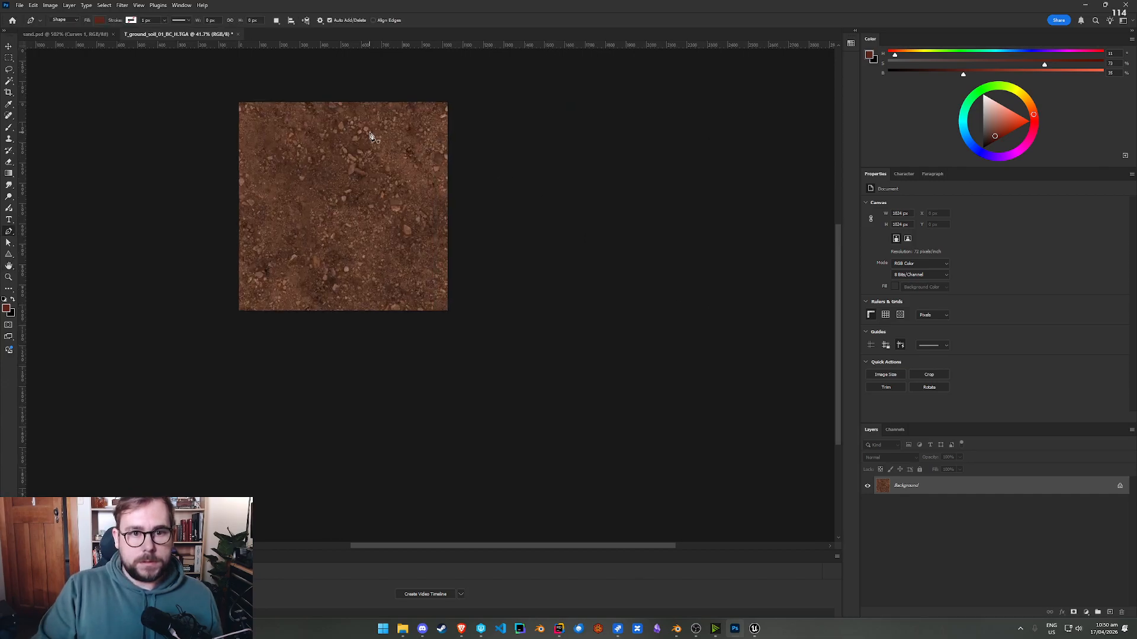
Step: Offset the 1024-pixel soil image by 512 pixels horizontally and vertically with Wrap Around
{"action": "scroll", "coordinate": [370, 137], "scroll_direction": "up", "scroll_amount": 5, "text": "alt"}
{"action": "scroll", "coordinate": [264, 165], "scroll_direction": "down", "scroll_amount": 2, "text": "alt"}
{"action": "left_click", "coordinate": [130, 6]}
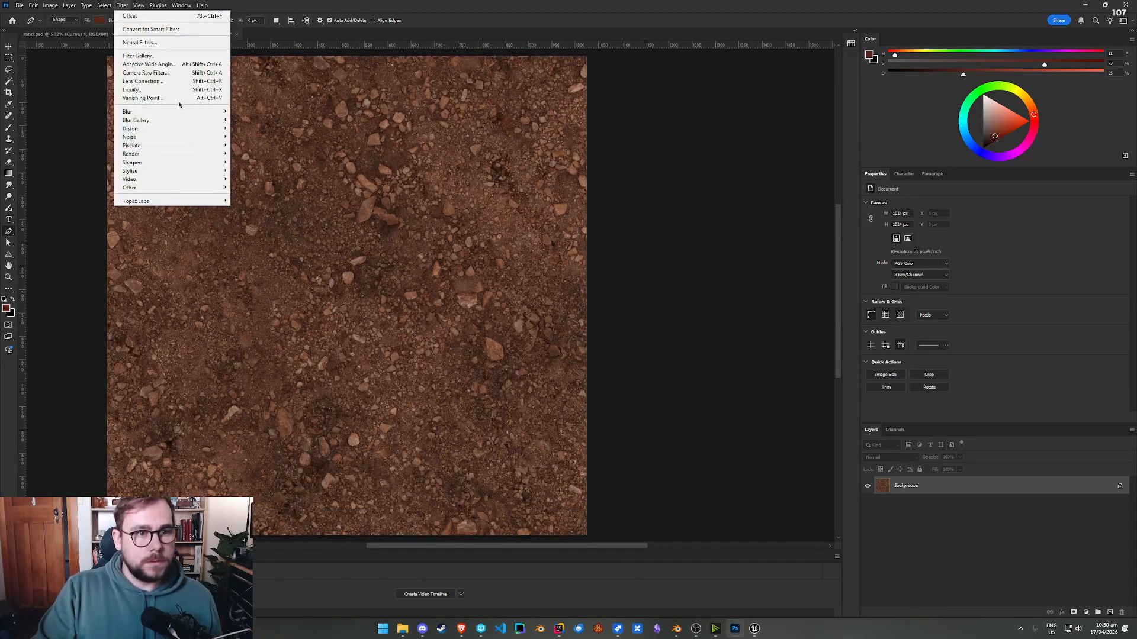
{"action": "mouse_move", "coordinate": [196, 187]}
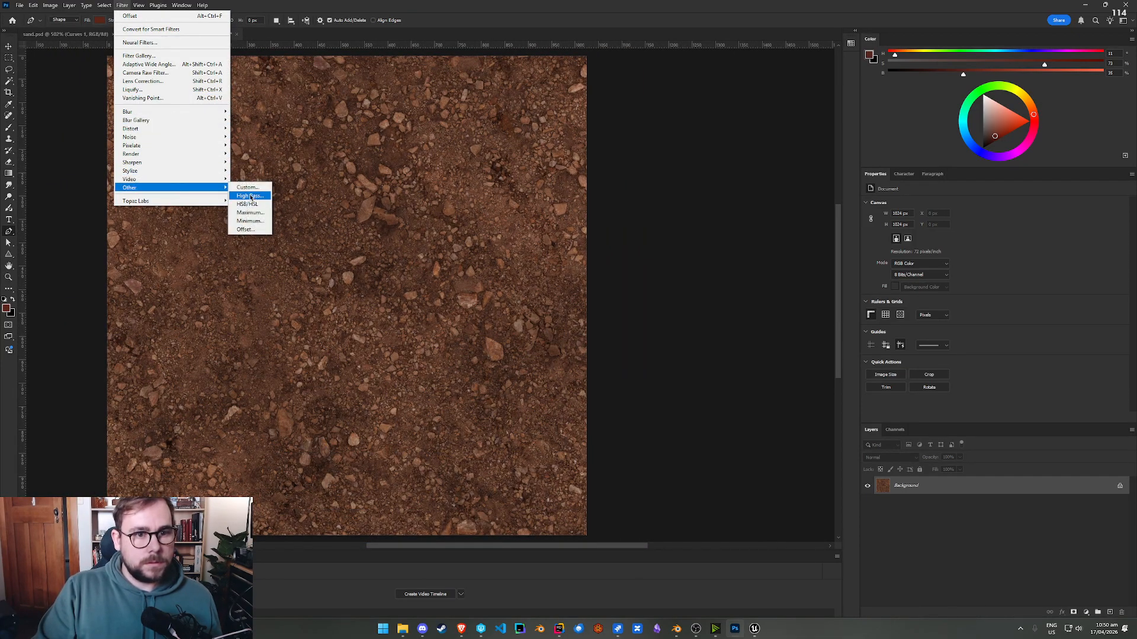
{"action": "left_click", "coordinate": [245, 229]}
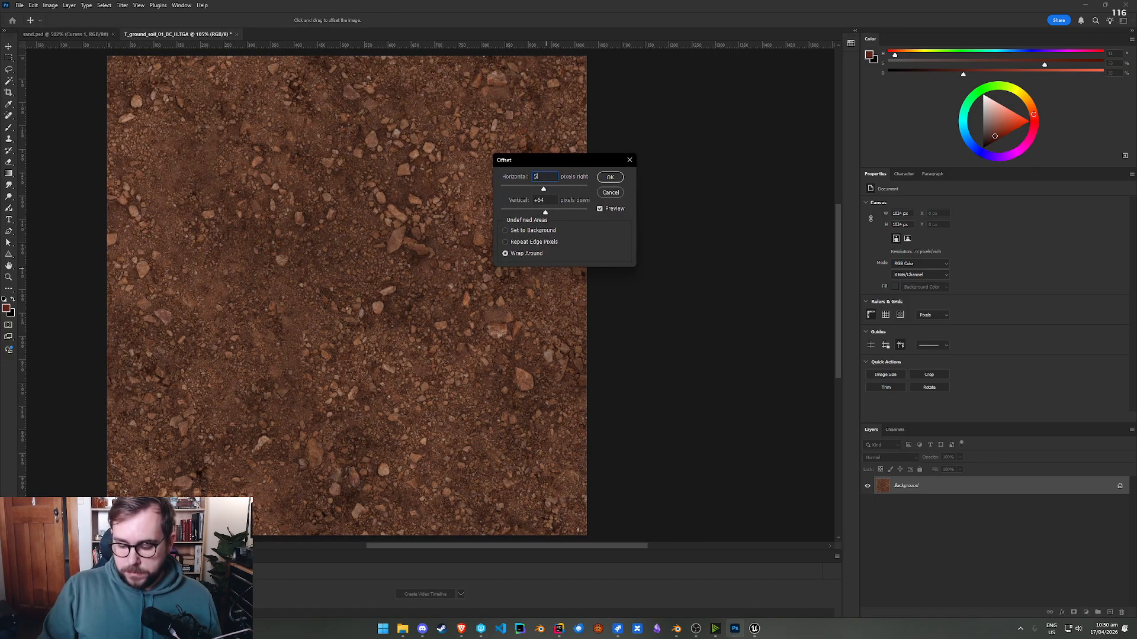
{"action": "left_click", "coordinate": [610, 178]}
{"action": "scroll", "coordinate": [357, 309], "scroll_direction": "up", "scroll_amount": 1, "text": "alt"}
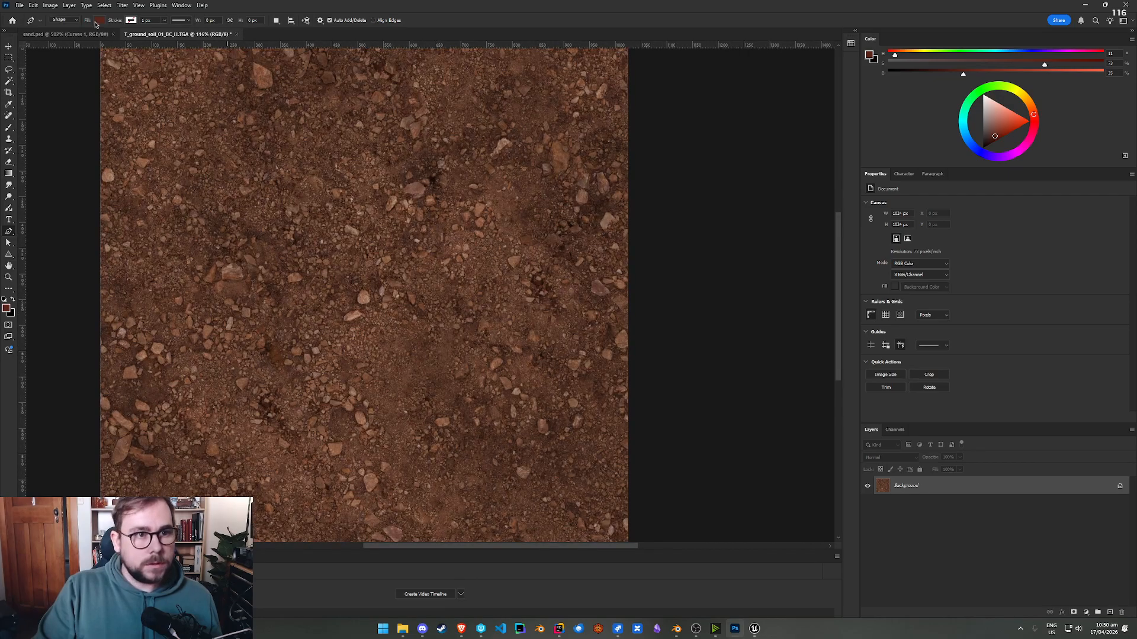
Step: Resize the offset soil image to 512 × 512 pixels
{"action": "left_click", "coordinate": [50, 6]}
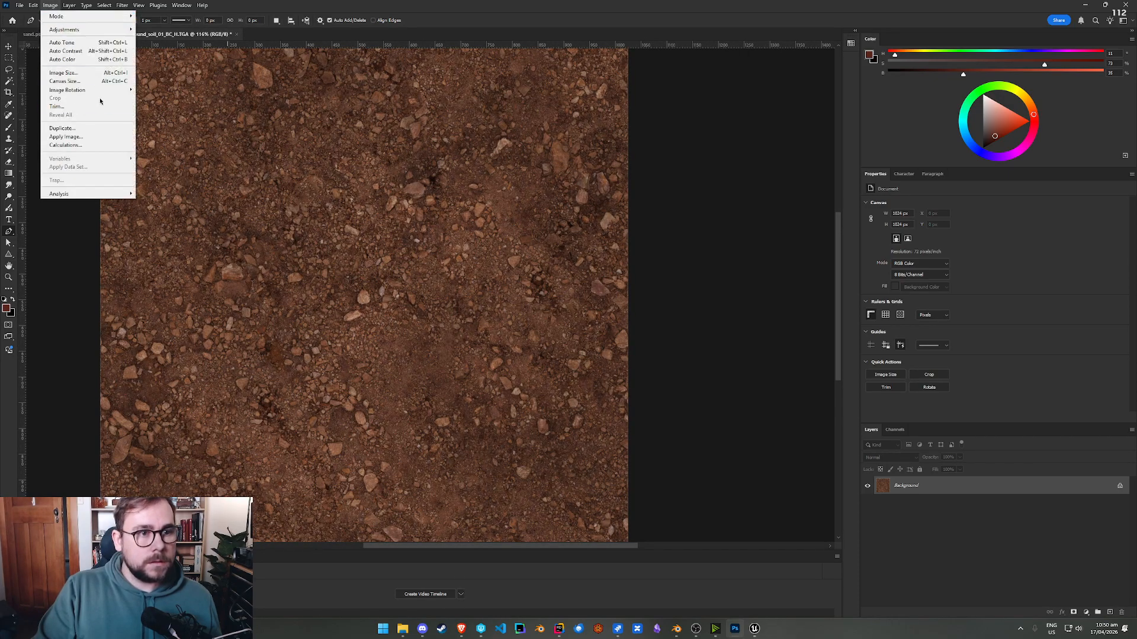
{"action": "left_click", "coordinate": [74, 73]}
{"action": "type", "text": "512"}
{"action": "key", "text": "Tab"}
{"action": "key", "text": "Return"}
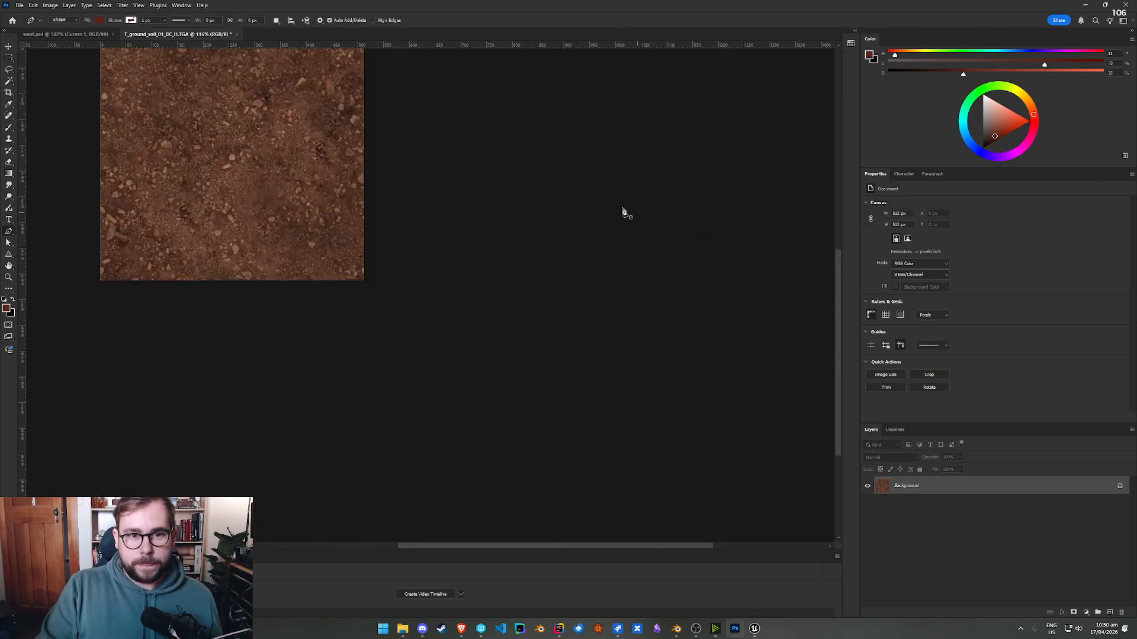
Step: Offset the 512-pixel soil image by 256 pixels horizontally and vertically with Wrap Around
{"action": "scroll", "coordinate": [181, 162], "scroll_direction": "up", "scroll_amount": 5, "text": "alt"}
{"action": "left_click_drag", "start_coordinate": [239, 149], "coordinate": [319, 330]}
{"action": "left_click", "coordinate": [105, 5]}
{"action": "mouse_move", "coordinate": [151, 189]}
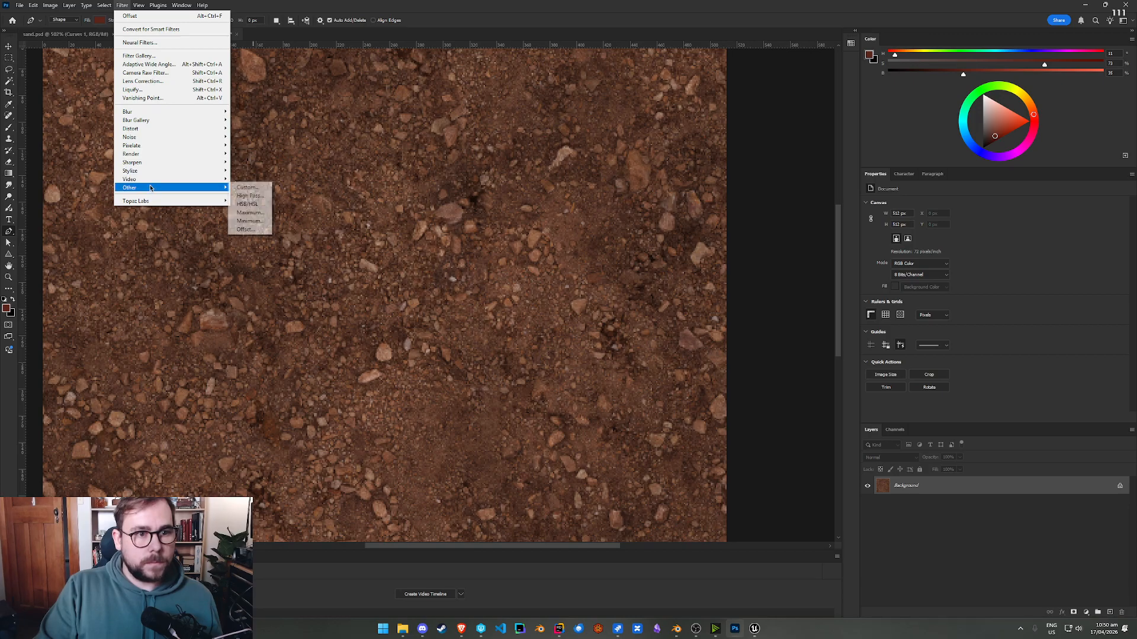
{"action": "left_click", "coordinate": [246, 229]}
{"action": "type", "text": "2"}
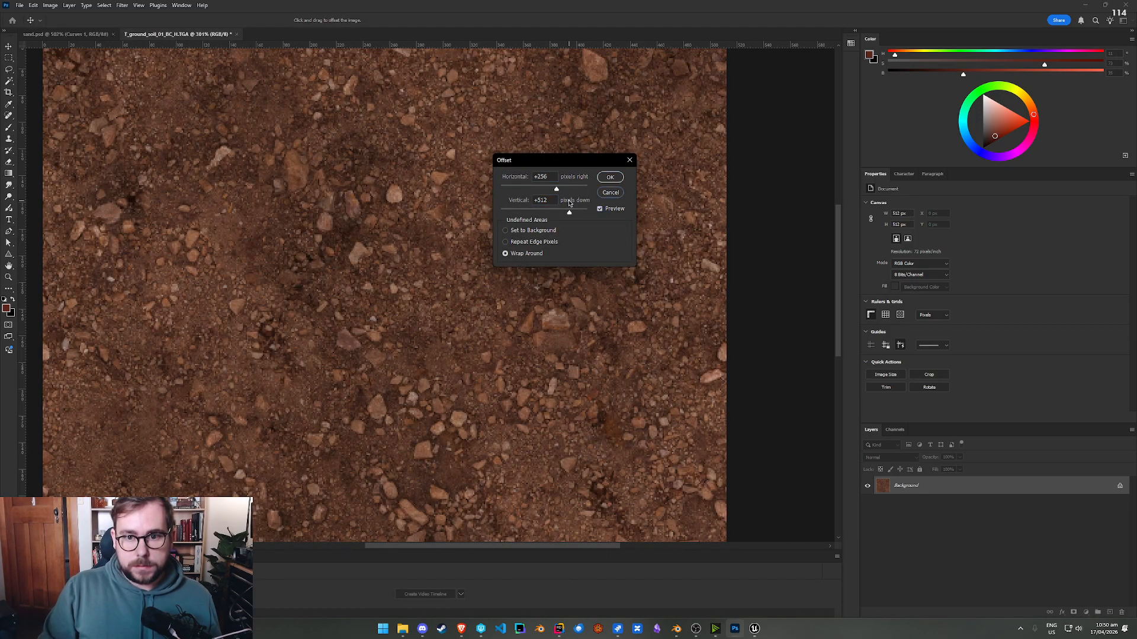
{"action": "key", "text": "ctrl+a"}
{"action": "type", "text": "256"}
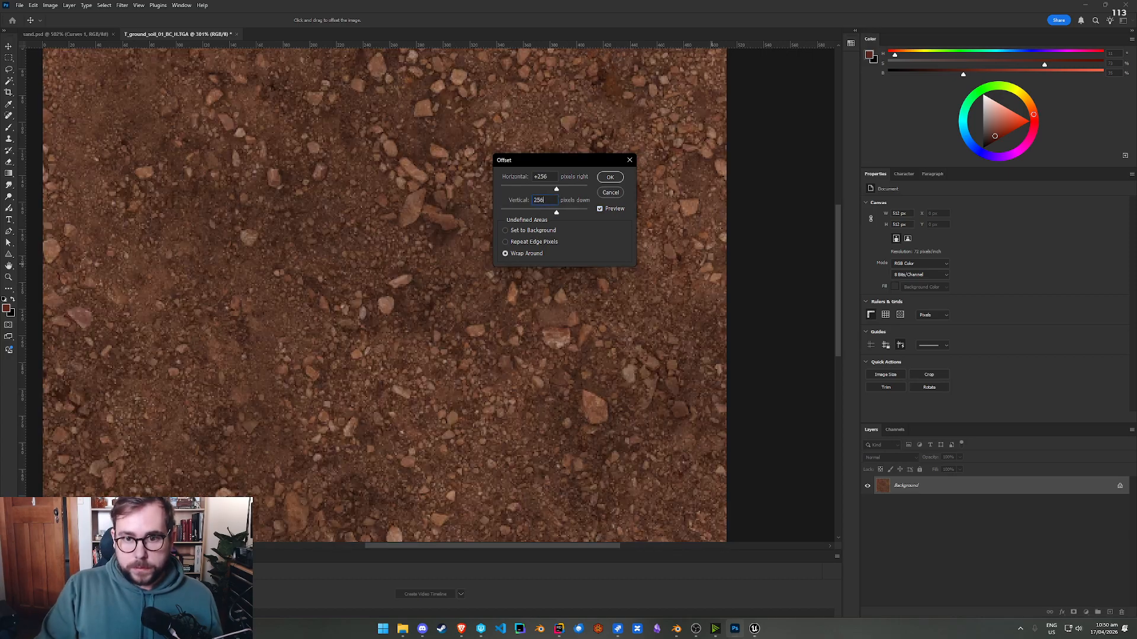
{"action": "left_click", "coordinate": [619, 181]}
Step: Resize the soil image to 256 × 256 pixels with Bilinear resampling
{"action": "scroll", "coordinate": [423, 261], "scroll_direction": "down", "scroll_amount": 9, "text": "alt"}
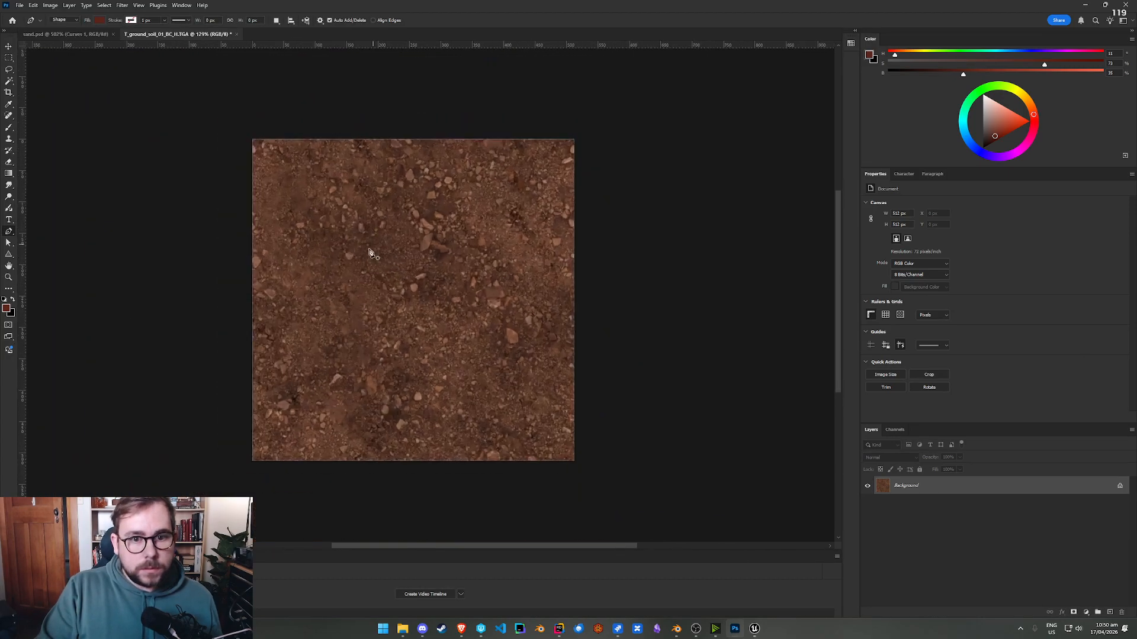
{"action": "scroll", "coordinate": [355, 228], "scroll_direction": "up", "scroll_amount": 6, "text": "alt"}
{"action": "left_click", "coordinate": [34, 6]}
{"action": "left_click", "coordinate": [62, 73]}
{"action": "type", "text": "256256"}
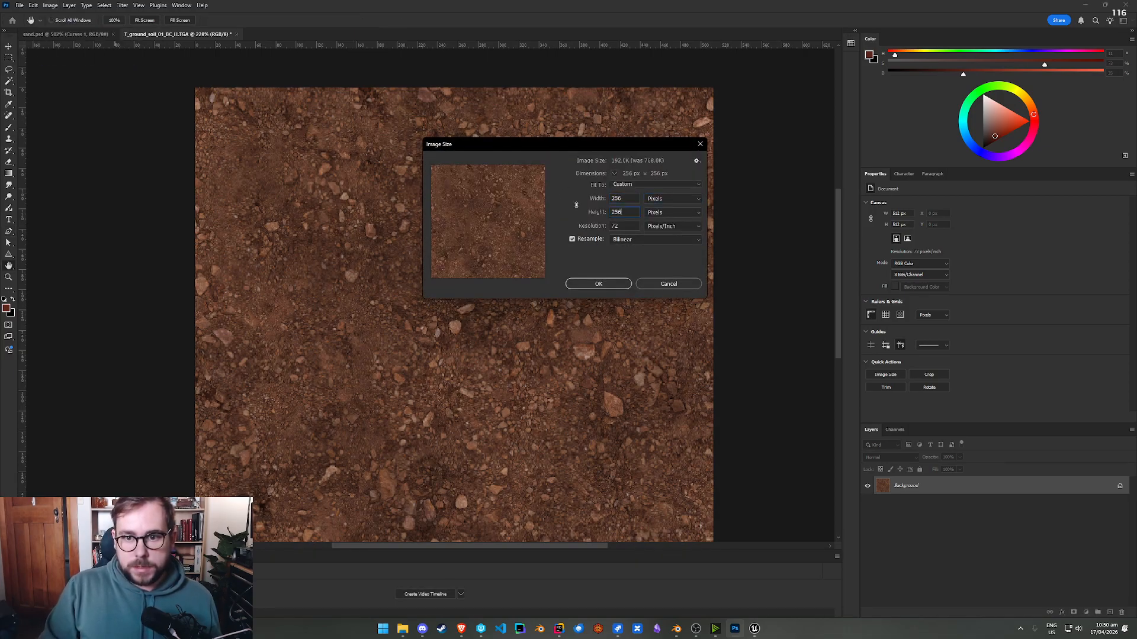
{"action": "key", "text": "Return"}
Step: Offset the 256-pixel soil image by 128 pixels horizontally and vertically with Wrap Around
{"action": "scroll", "coordinate": [288, 115], "scroll_direction": "up", "scroll_amount": 3, "text": "alt"}
{"action": "left_click", "coordinate": [70, 6]}
{"action": "mouse_move", "coordinate": [144, 189]}
{"action": "left_click", "coordinate": [249, 231]}
{"action": "type", "text": "128"}
{"action": "key", "text": "Tab"}
{"action": "type", "text": "128"}
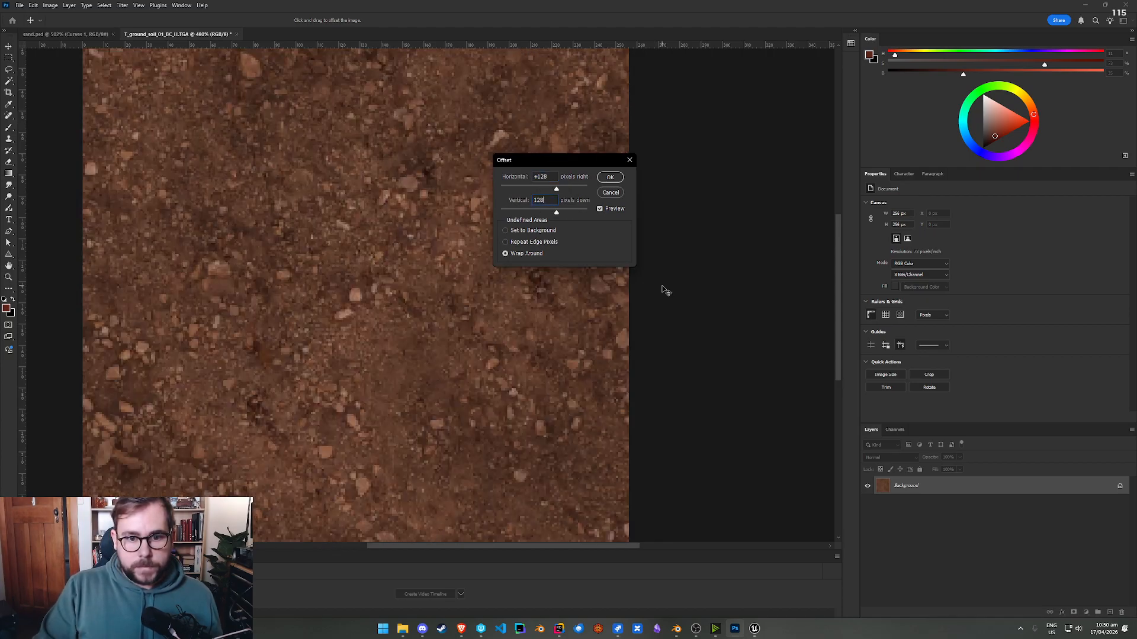
{"action": "left_click", "coordinate": [620, 184]}
Step: Try resizing the soil image to 128 × 128 pixels with Nearest Neighbor resampling, and undo the resize
{"action": "scroll", "coordinate": [527, 183], "scroll_direction": "down", "scroll_amount": 6, "text": "alt"}
{"action": "scroll", "coordinate": [485, 212], "scroll_direction": "up", "scroll_amount": 2, "text": "alt"}
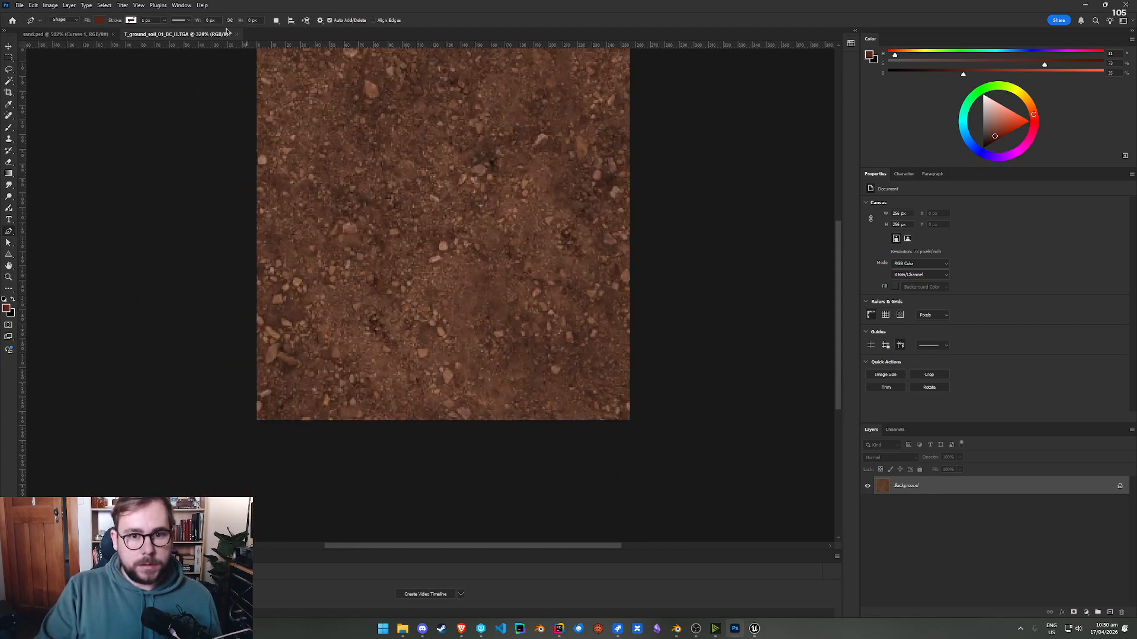
{"action": "left_click", "coordinate": [50, 5]}
{"action": "left_click", "coordinate": [71, 73]}
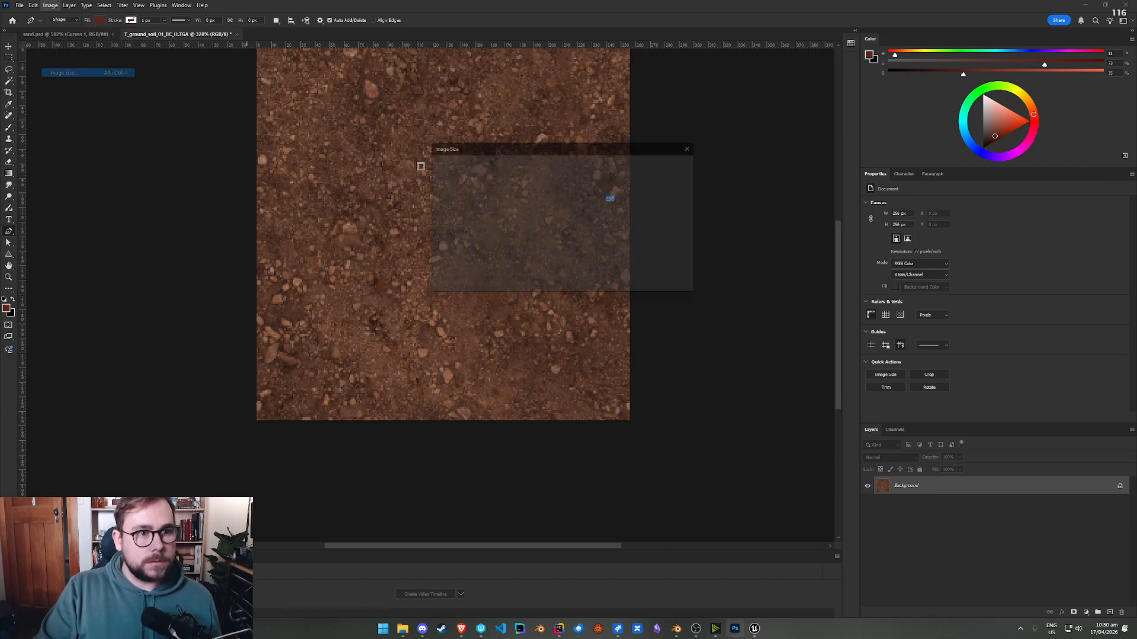
{"action": "type", "text": "128"}
{"action": "key", "text": "Tab"}
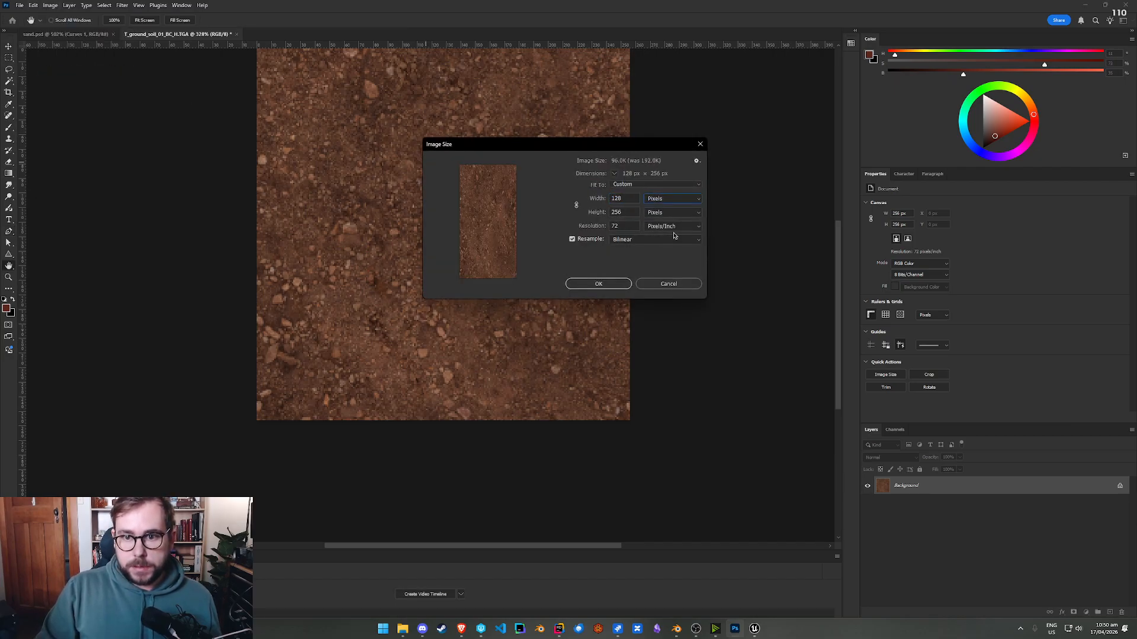
{"action": "left_click", "coordinate": [651, 240]}
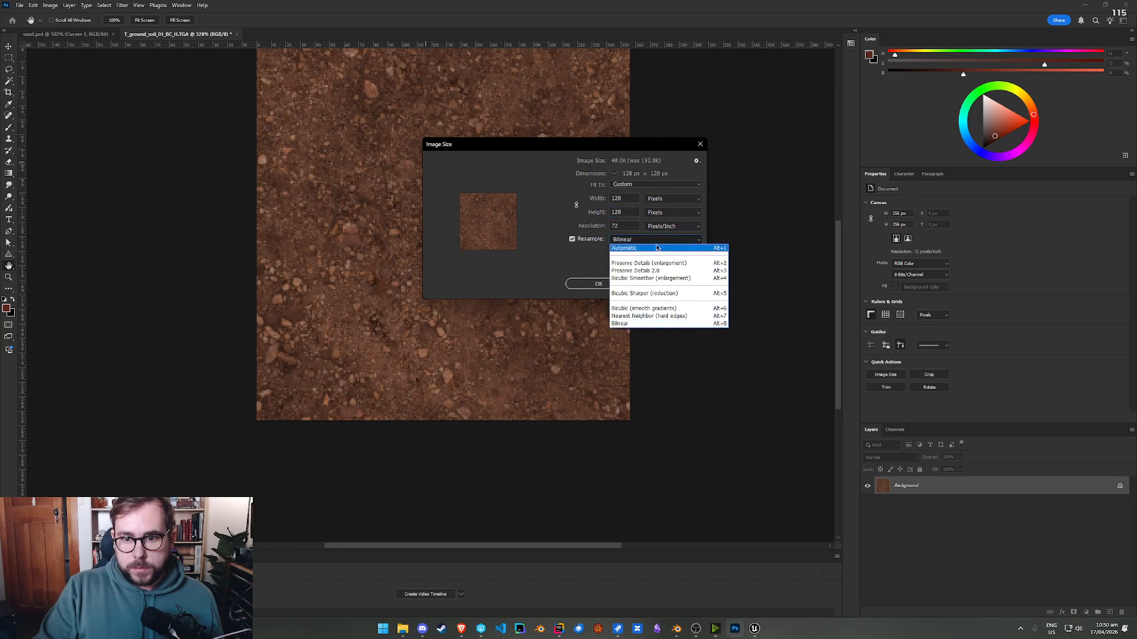
{"action": "left_click", "coordinate": [649, 315]}
{"action": "left_click", "coordinate": [598, 284]}
{"action": "key", "text": "p"}
{"action": "scroll", "coordinate": [383, 121], "scroll_direction": "up", "scroll_amount": 6, "text": "alt"}
{"action": "left_click_drag", "start_coordinate": [310, 186], "coordinate": [403, 363]}
{"action": "scroll", "coordinate": [404, 361], "scroll_direction": "down", "scroll_amount": 4, "text": "alt"}
{"action": "scroll", "coordinate": [408, 370], "scroll_direction": "down", "scroll_amount": 2, "text": "alt"}
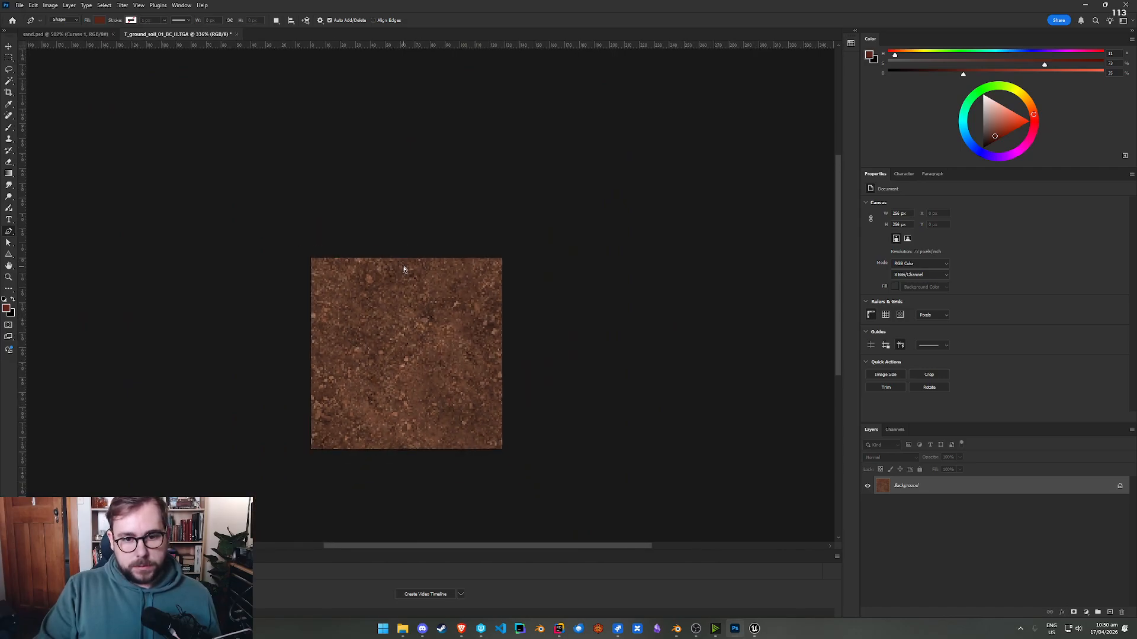
{"action": "key", "text": "ctrl+z"}
Step: Resize the soil image to 128 × 128 pixels with Automatic resampling
{"action": "left_click", "coordinate": [70, 5]}
{"action": "mouse_move", "coordinate": [51, 6]}
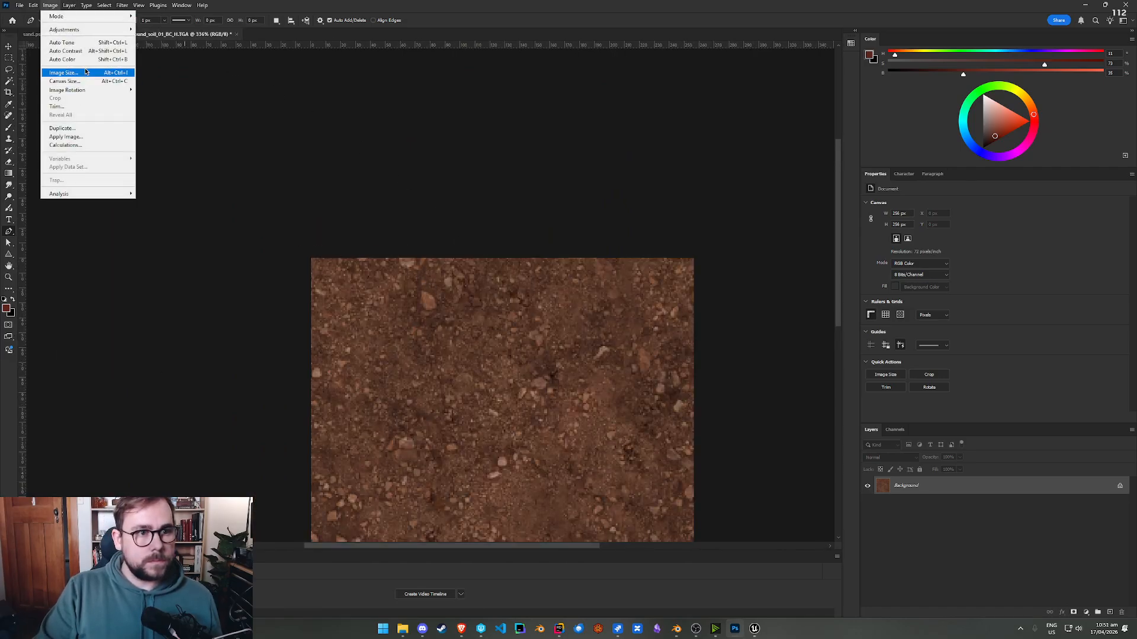
{"action": "left_click", "coordinate": [84, 74]}
{"action": "left_click", "coordinate": [623, 242]}
{"action": "left_click", "coordinate": [624, 248]}
{"action": "key", "text": "Tab"}
{"action": "type", "text": "128"}
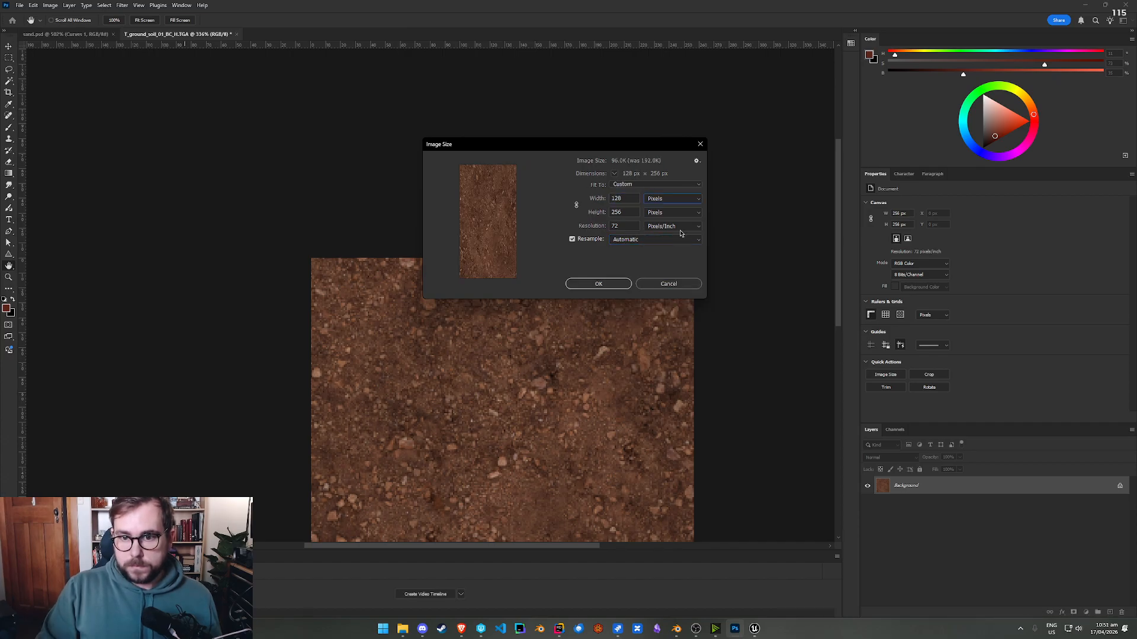
{"action": "key", "text": "Return"}
Step: Offset the 128-pixel soil image by 64 pixels horizontally and vertically with Wrap Around
{"action": "scroll", "coordinate": [396, 350], "scroll_direction": "up", "scroll_amount": 2, "text": "alt"}
{"action": "scroll", "coordinate": [396, 372], "scroll_direction": "down", "scroll_amount": 2, "text": "alt"}
{"action": "scroll", "coordinate": [324, 275], "scroll_direction": "up", "scroll_amount": 2, "text": "alt"}
{"action": "left_click", "coordinate": [122, 5]}
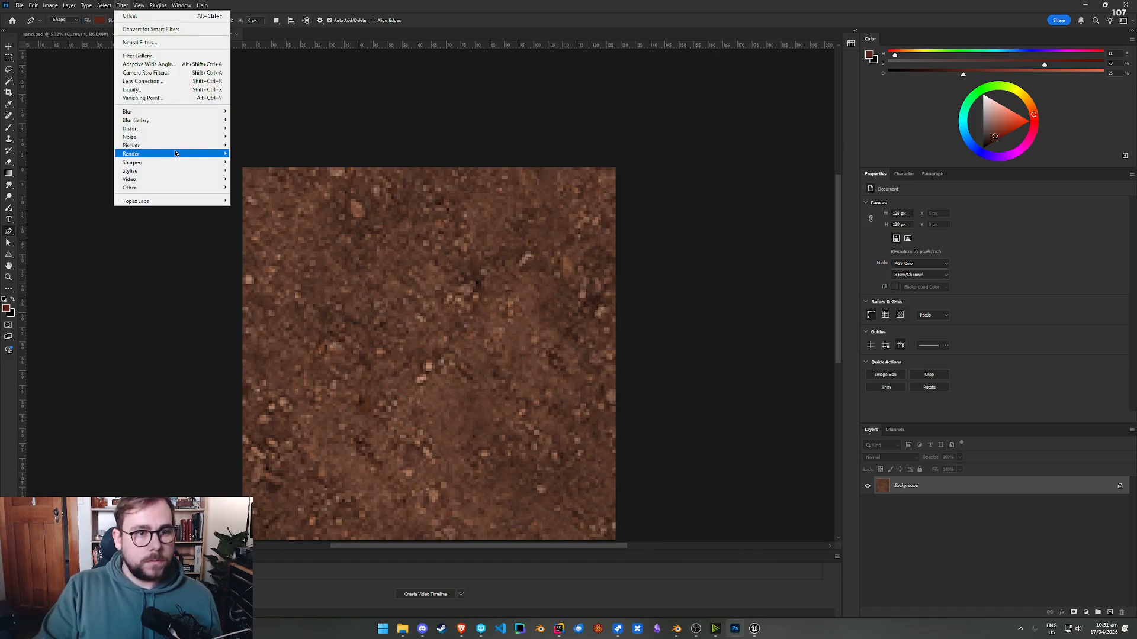
{"action": "mouse_move", "coordinate": [178, 187]}
{"action": "left_click", "coordinate": [246, 229]}
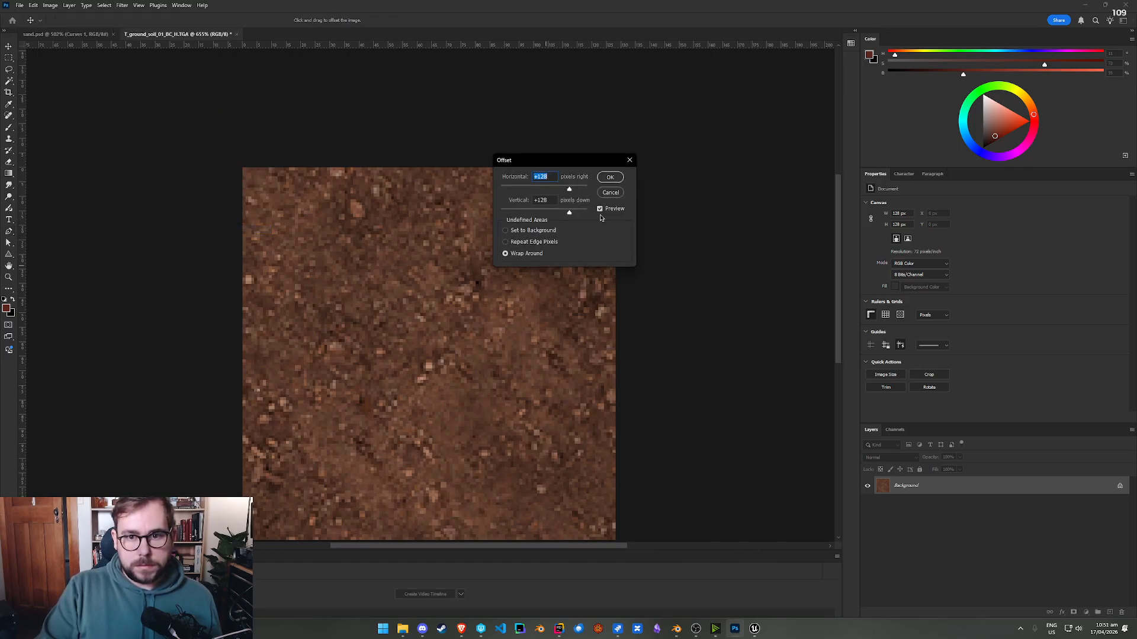
{"action": "type", "text": "64"}
{"action": "key", "text": "Tab"}
{"action": "type", "text": "64"}
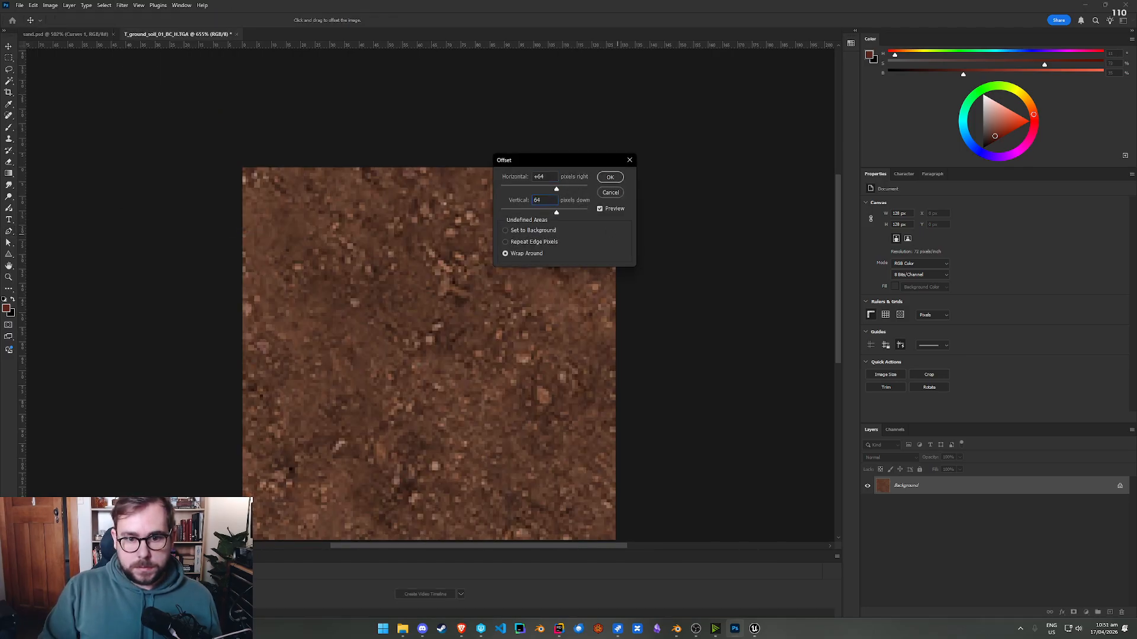
{"action": "key", "text": "Return"}
Step: Examine the offset soil texture at several zoom levels for visible seams and pixel detail
{"action": "scroll", "coordinate": [617, 239], "scroll_direction": "down", "scroll_amount": 4, "text": "alt"}
{"action": "scroll", "coordinate": [584, 434], "scroll_direction": "up", "scroll_amount": 6, "text": "alt"}
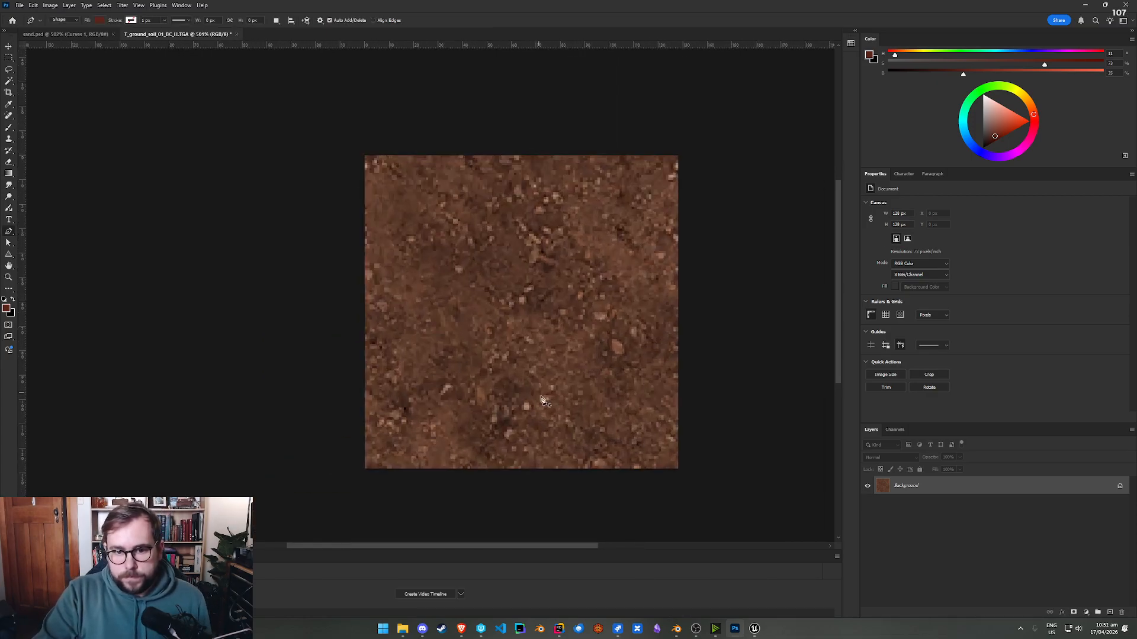
{"action": "scroll", "coordinate": [555, 388], "scroll_direction": "down", "scroll_amount": 8, "text": "alt"}
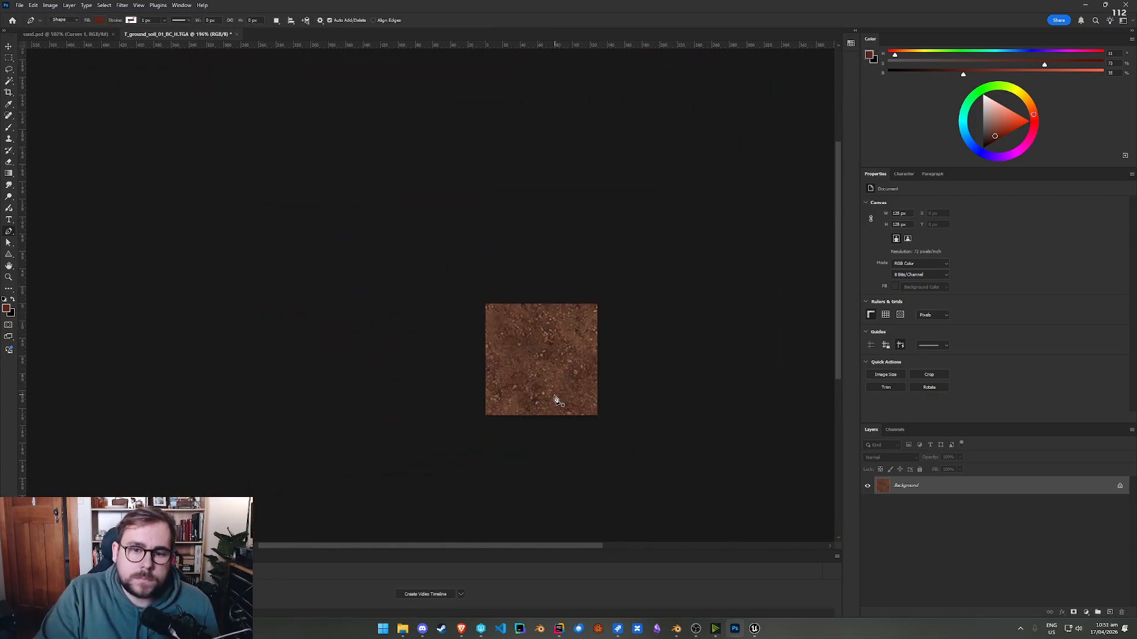
{"action": "scroll", "coordinate": [632, 451], "scroll_direction": "up", "scroll_amount": 4, "text": "alt"}
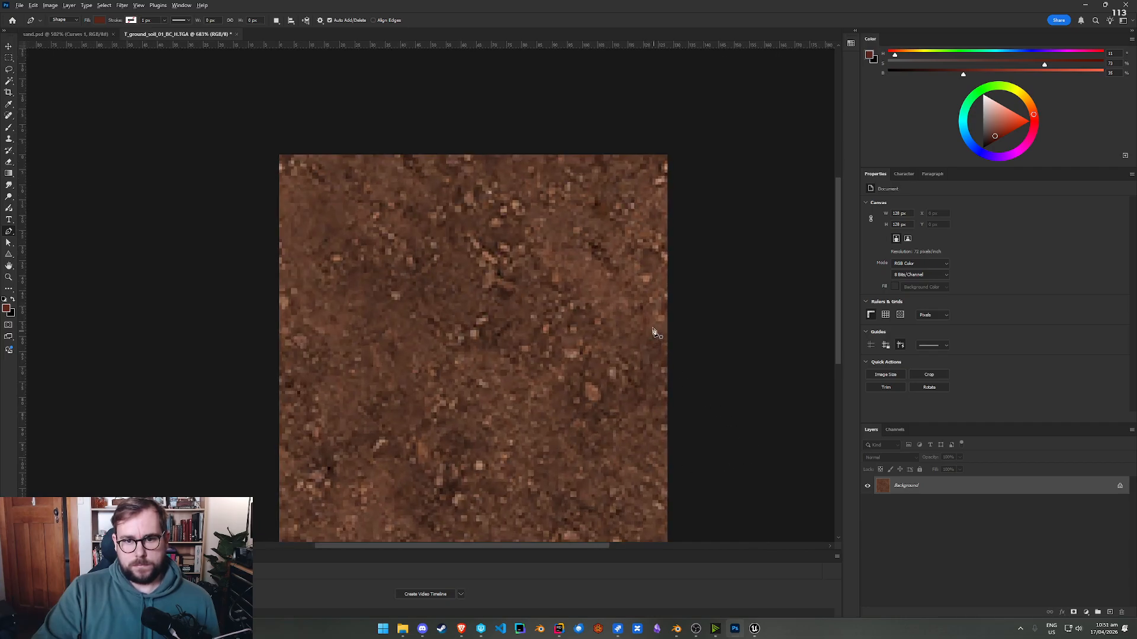
{"action": "key", "text": "alt+Tab"}
{"action": "key", "text": "alt+Tab"}
{"action": "scroll", "coordinate": [654, 322], "scroll_direction": "down", "scroll_amount": 4, "text": "alt"}
{"action": "scroll", "coordinate": [513, 360], "scroll_direction": "up", "scroll_amount": 2, "text": "alt"}
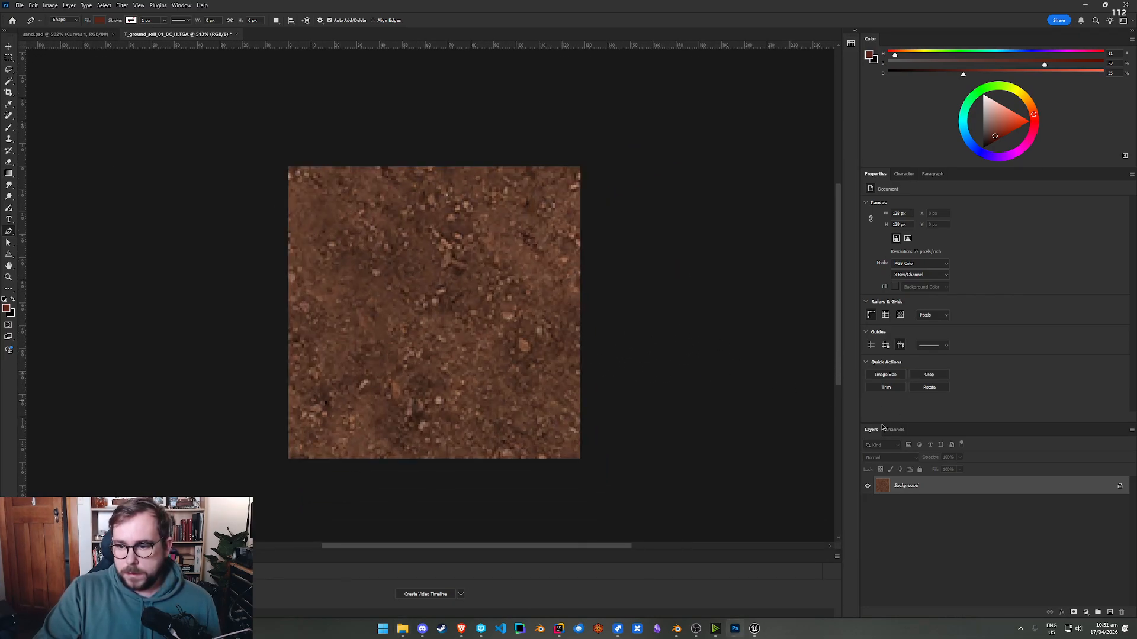
Step: Save the soil image as a Targa file named soil.tga in the SourceContent textures folder
{"action": "left_click", "coordinate": [20, 6]}
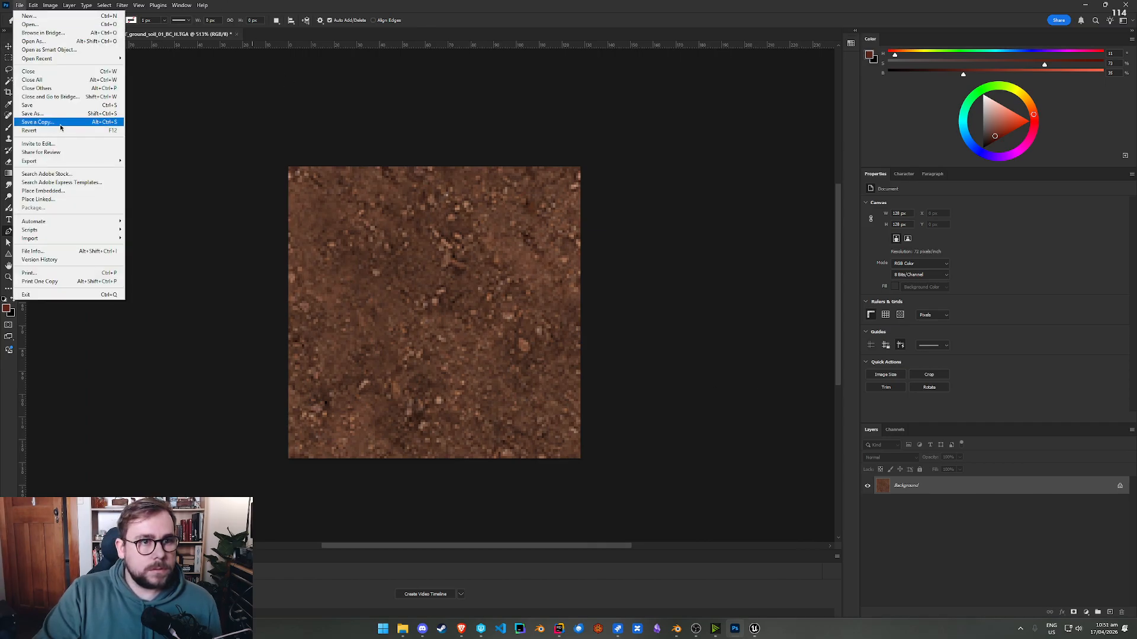
{"action": "left_click", "coordinate": [103, 116]}
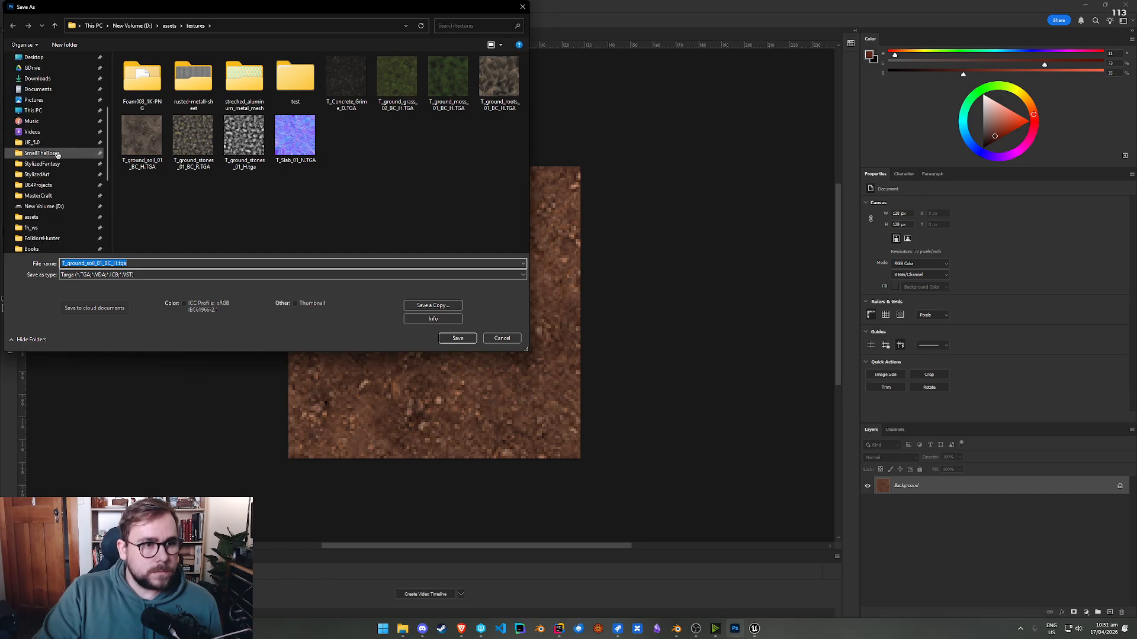
{"action": "left_click", "coordinate": [33, 121]}
{"action": "left_click", "coordinate": [42, 133]}
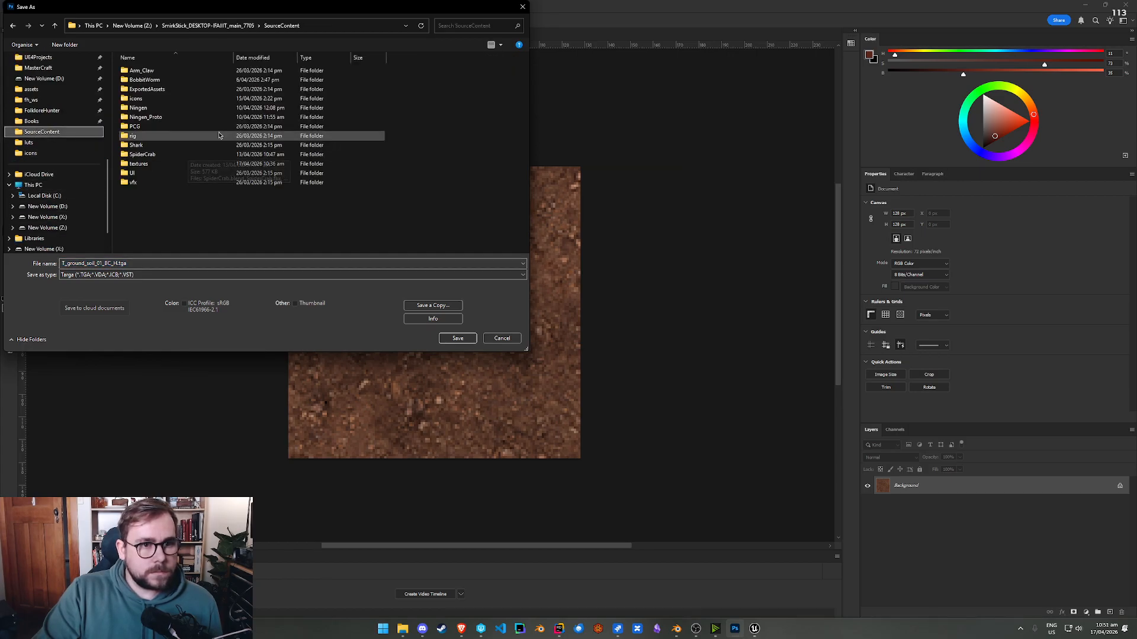
{"action": "left_click", "coordinate": [141, 168]}
{"action": "double_click", "coordinate": [141, 168]}
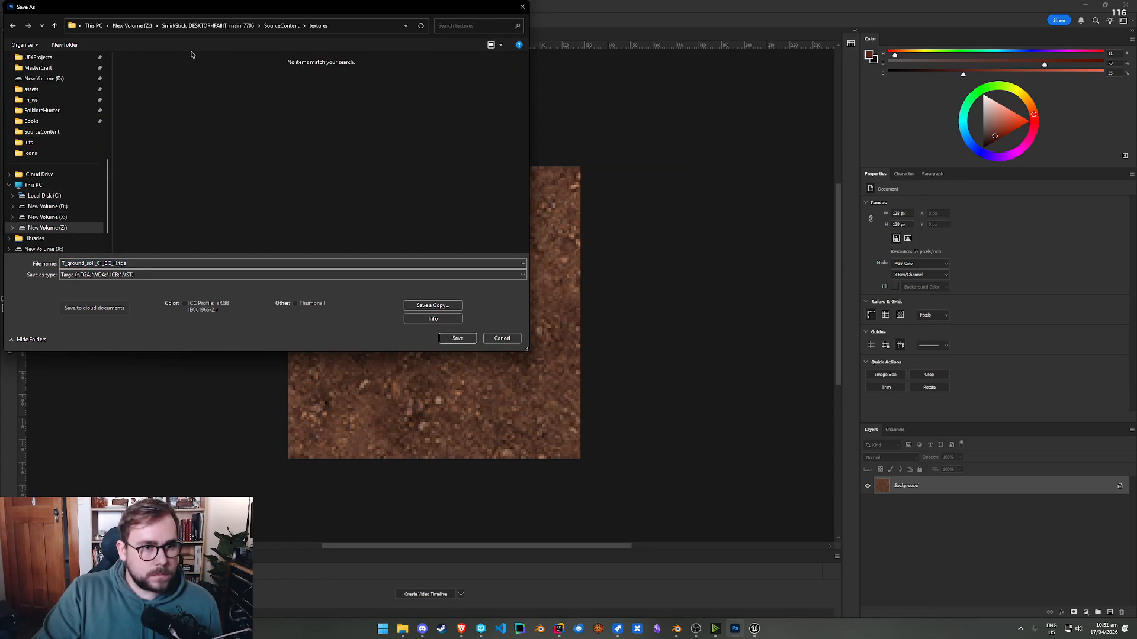
{"action": "left_click", "coordinate": [159, 264]}
{"action": "key", "text": "Return"}
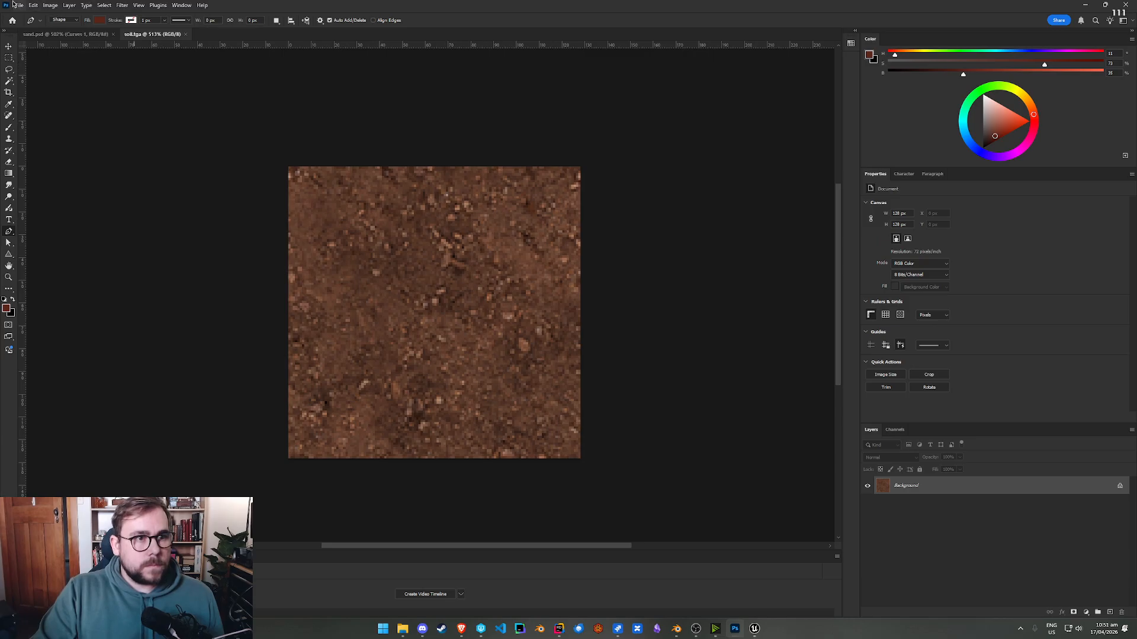
Step: Start a Save for Web (Legacy) export of the soil image and enlarge its preview to 600%
{"action": "left_click", "coordinate": [18, 5]}
{"action": "mouse_move", "coordinate": [53, 161]}
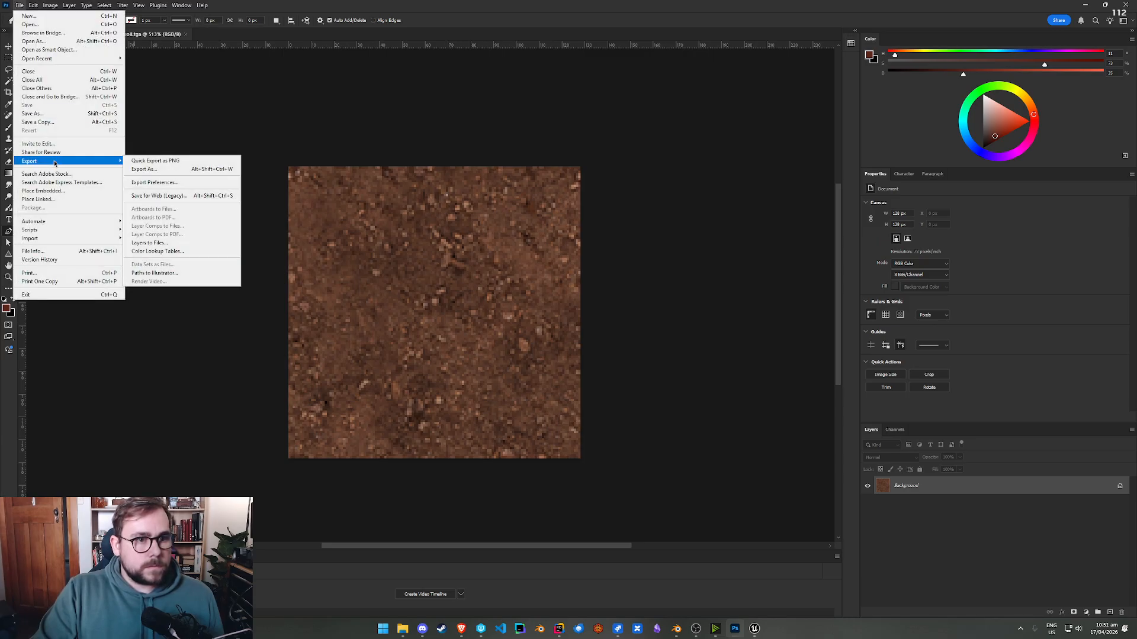
{"action": "left_click", "coordinate": [159, 196]}
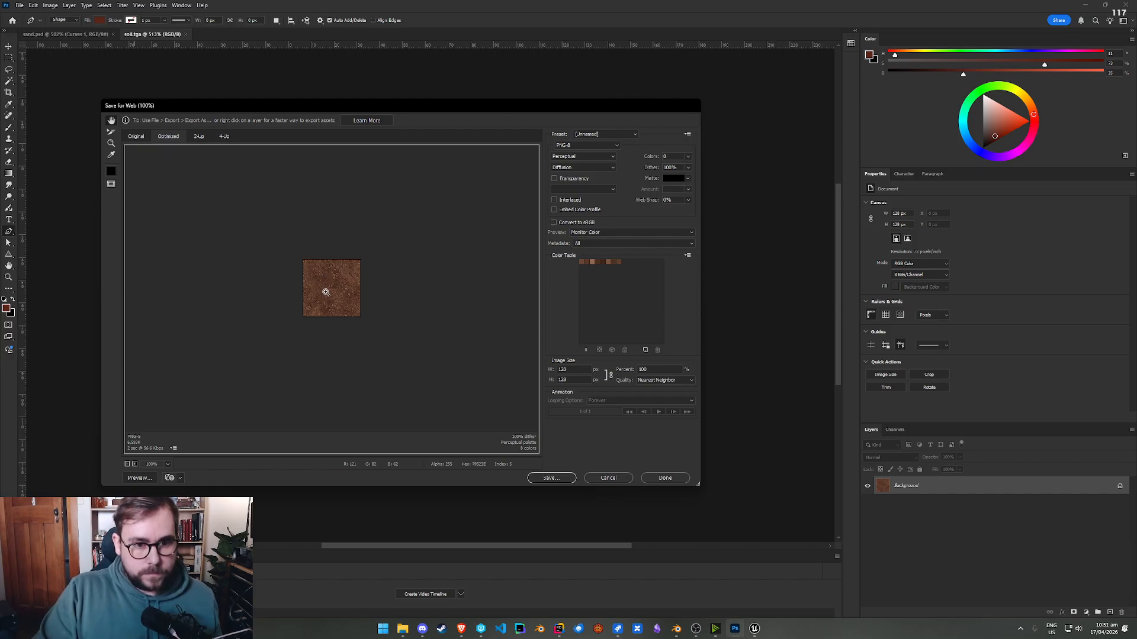
{"action": "left_click", "coordinate": [329, 286], "text": "ctrl"}
{"action": "left_click", "coordinate": [328, 286], "text": "ctrl"}
{"action": "left_click", "coordinate": [328, 286], "text": "ctrl"}
{"action": "left_click", "coordinate": [328, 285], "text": "ctrl"}
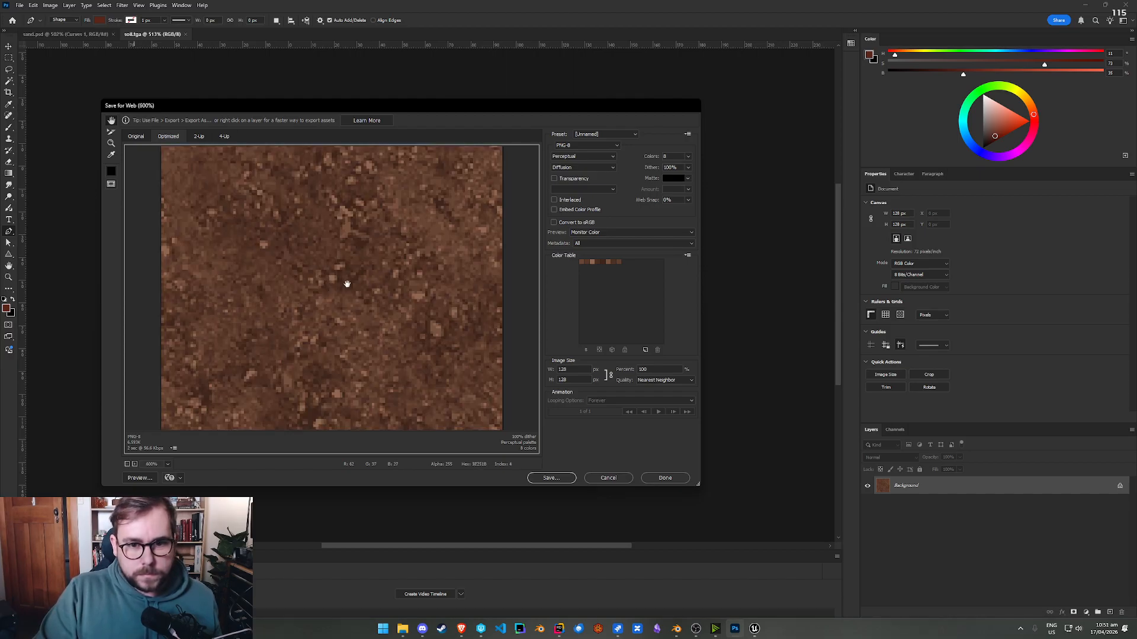
Step: Try PNG-8 palettes of 16, 8 and 4 colors for the soil export, and return to 8 colors
{"action": "left_click", "coordinate": [688, 157]}
{"action": "left_click", "coordinate": [663, 195]}
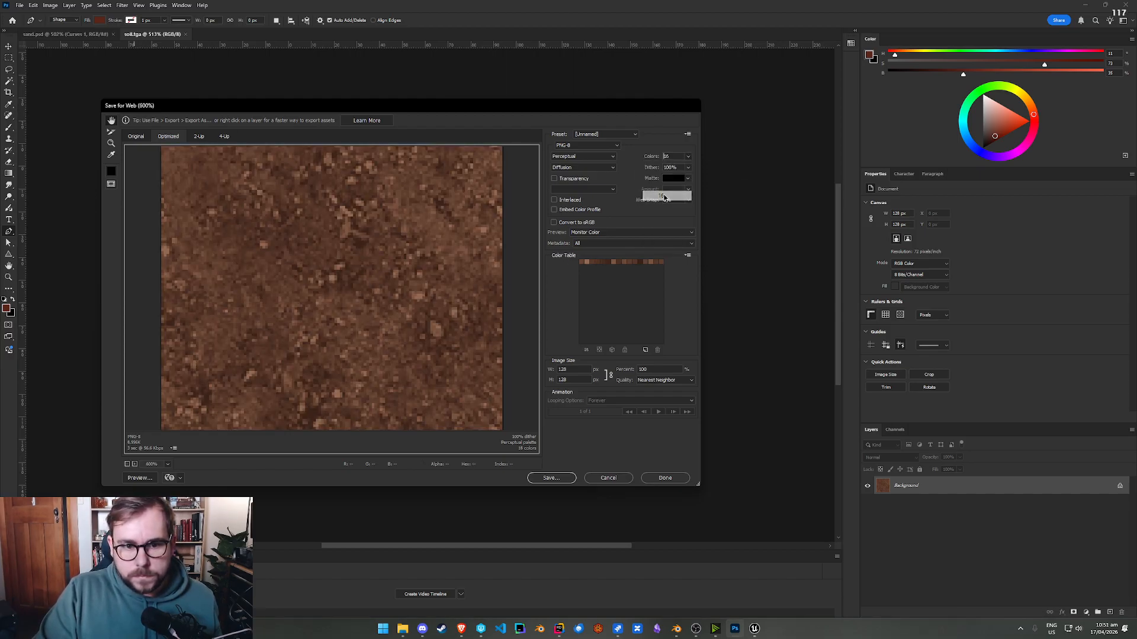
{"action": "left_click", "coordinate": [688, 157]}
{"action": "left_click", "coordinate": [668, 186]}
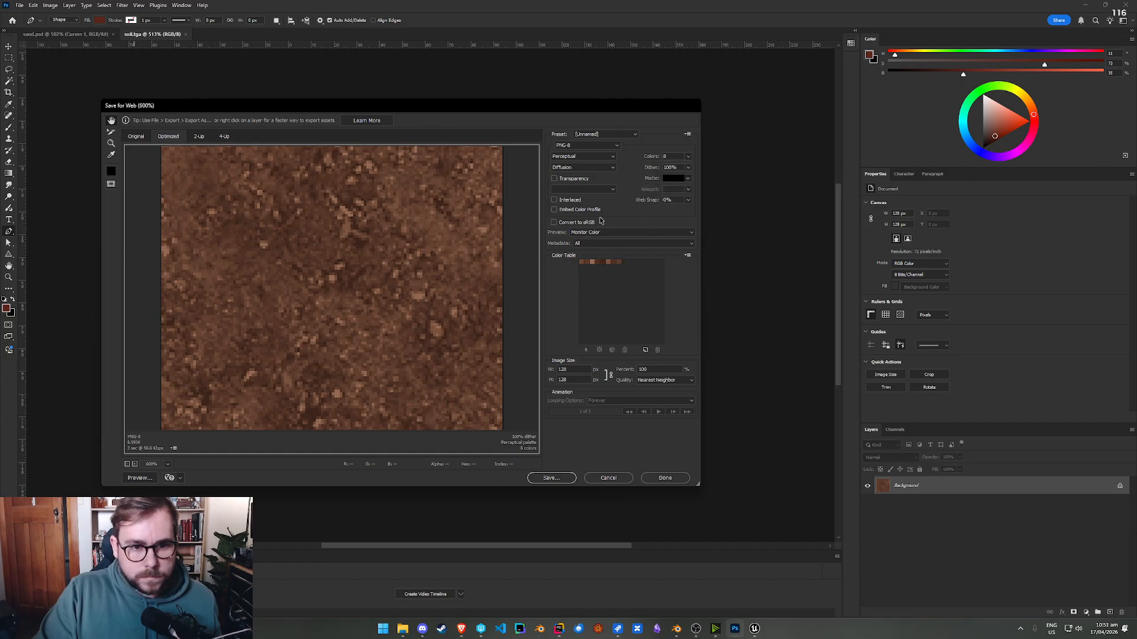
{"action": "left_click", "coordinate": [688, 157]}
{"action": "left_click", "coordinate": [679, 176]}
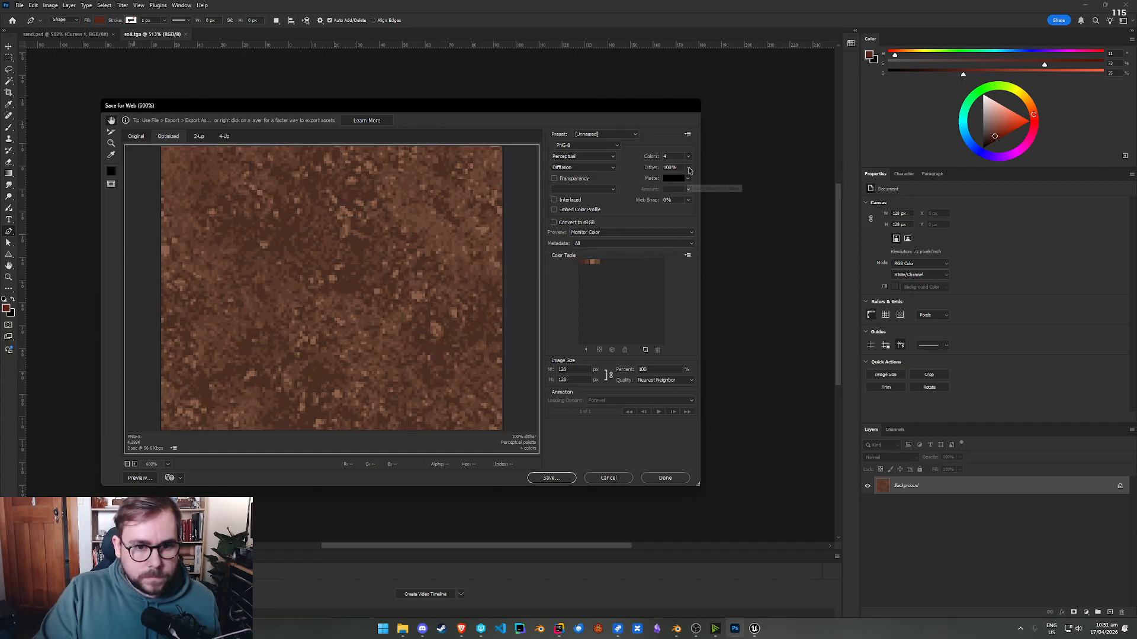
{"action": "left_click", "coordinate": [688, 156]}
{"action": "left_click", "coordinate": [668, 187]}
{"action": "left_click_drag", "start_coordinate": [392, 316], "coordinate": [329, 324]}
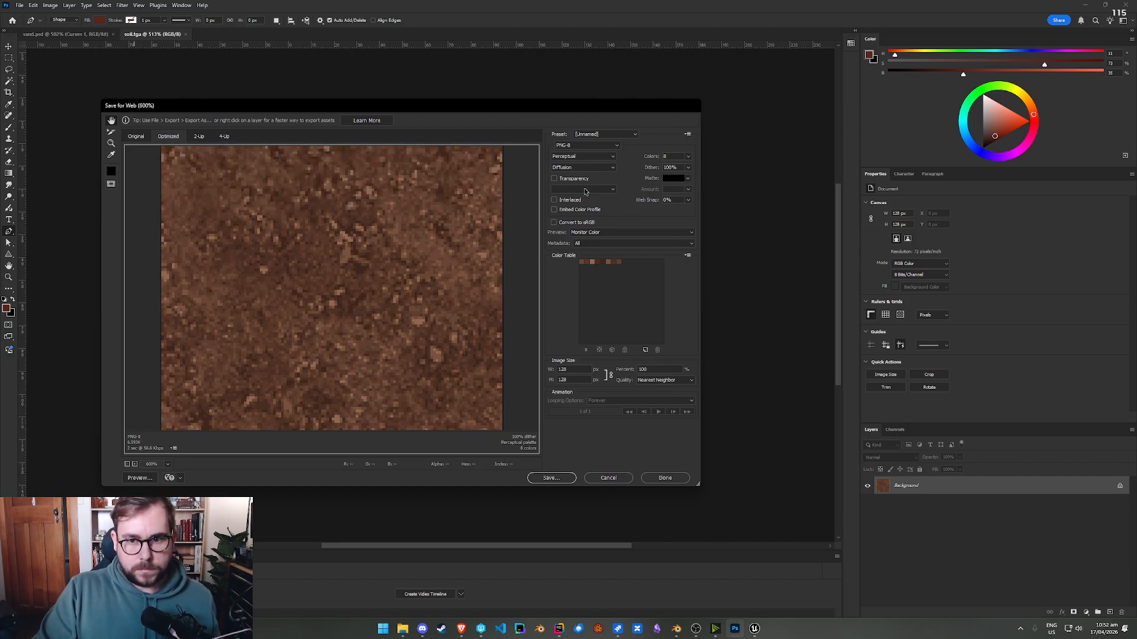
Step: Try Pattern and Noise dithering for the soil export, and return to Diffusion dithering
{"action": "left_click", "coordinate": [574, 168]}
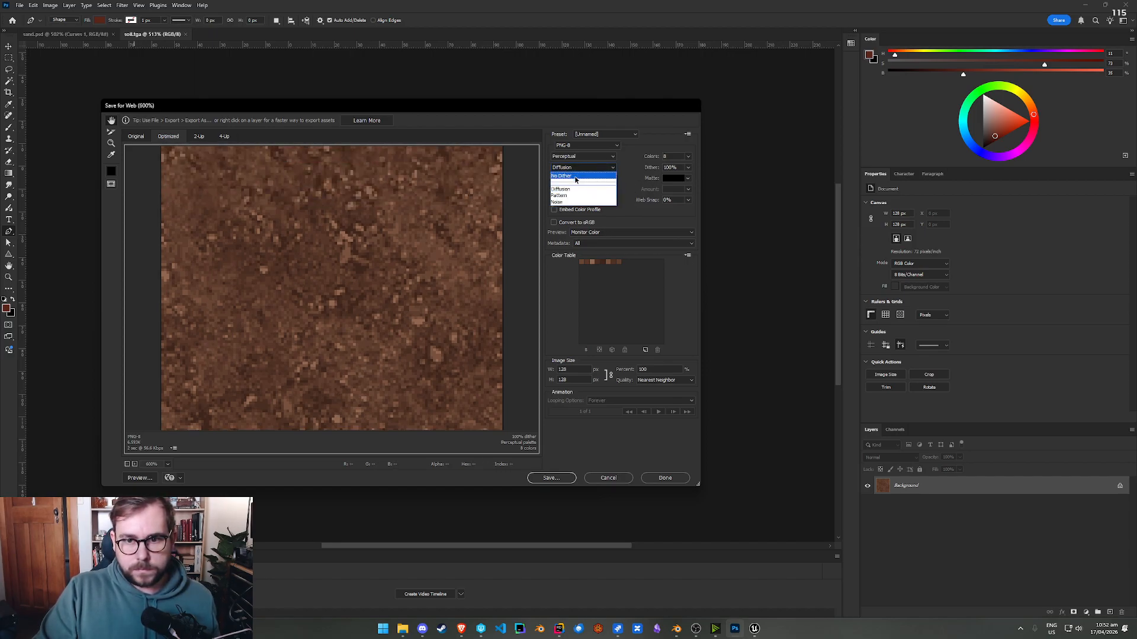
{"action": "left_click", "coordinate": [571, 195]}
{"action": "left_click", "coordinate": [577, 168]}
{"action": "left_click", "coordinate": [572, 202]}
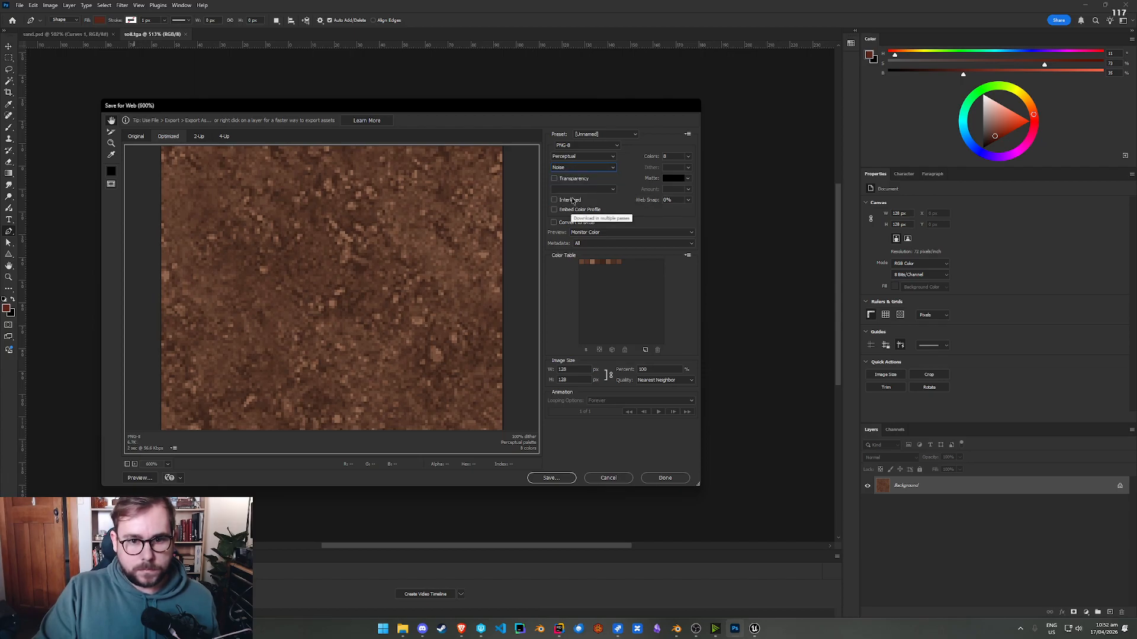
{"action": "left_click", "coordinate": [577, 168]}
{"action": "left_click", "coordinate": [572, 190]}
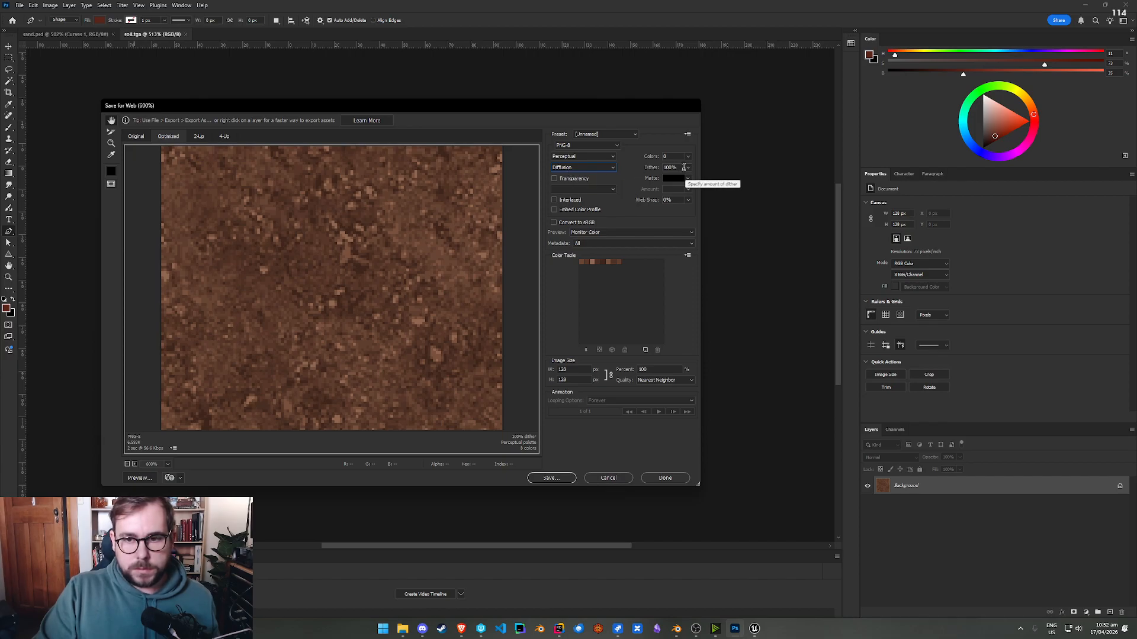
Step: Save the optimized PNG-8 export as soil.png in the SourceContent textures folder
{"action": "left_click", "coordinate": [546, 478]}
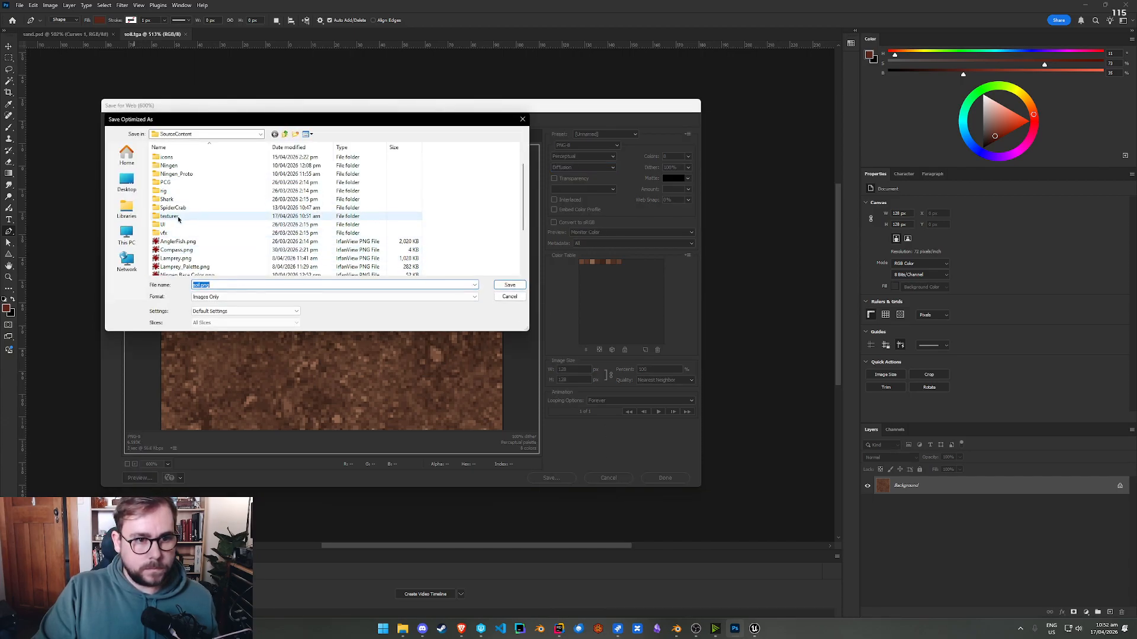
{"action": "double_click", "coordinate": [168, 241]}
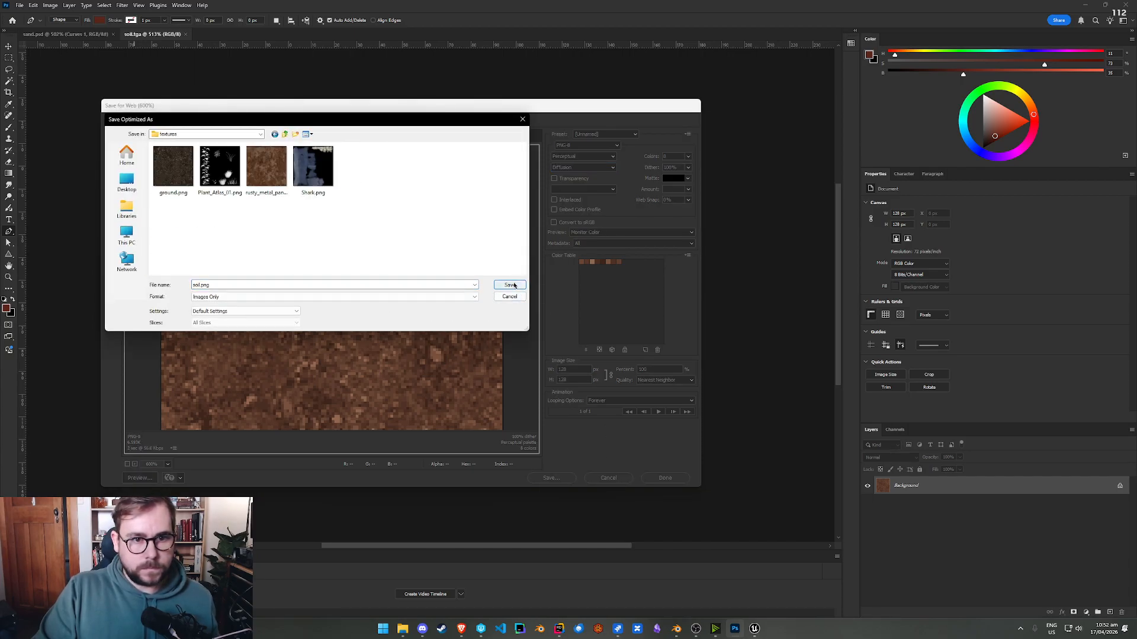
{"action": "left_click", "coordinate": [511, 285]}
Step: Switch to Unreal Editor and examine the pixelated ground texture up close in the WorldGenTest viewport
{"action": "left_click", "coordinate": [1084, 5]}
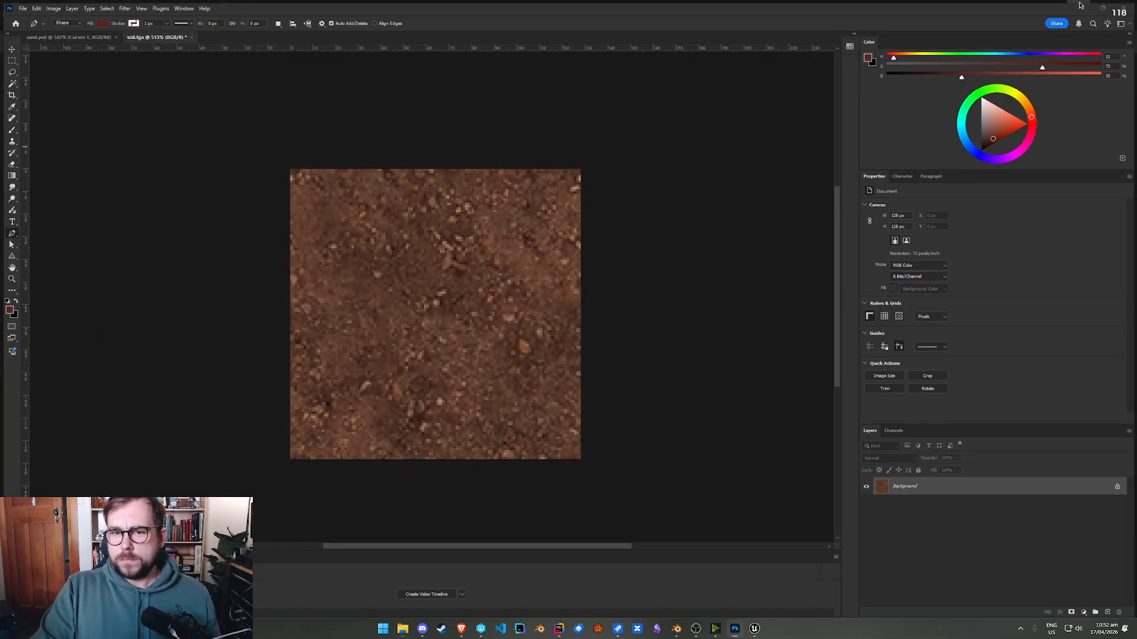
{"action": "left_click", "coordinate": [876, 195]}
{"action": "mouse_move", "coordinate": [491, 270]}
{"action": "right_mouse_down"}
{"action": "mouse_move", "coordinate": [491, 254]}
{"action": "mouse_move", "coordinate": [491, 270]}
{"action": "right_mouse_up"}
{"action": "key", "text": "ctrl+space"}
{"action": "key", "text": "w"}
{"action": "right_click_drag", "start_coordinate": [599, 252], "coordinate": [388, 357]}
{"action": "scroll", "coordinate": [527, 344], "scroll_direction": "down", "scroll_amount": 2}
{"action": "key", "text": "s"}
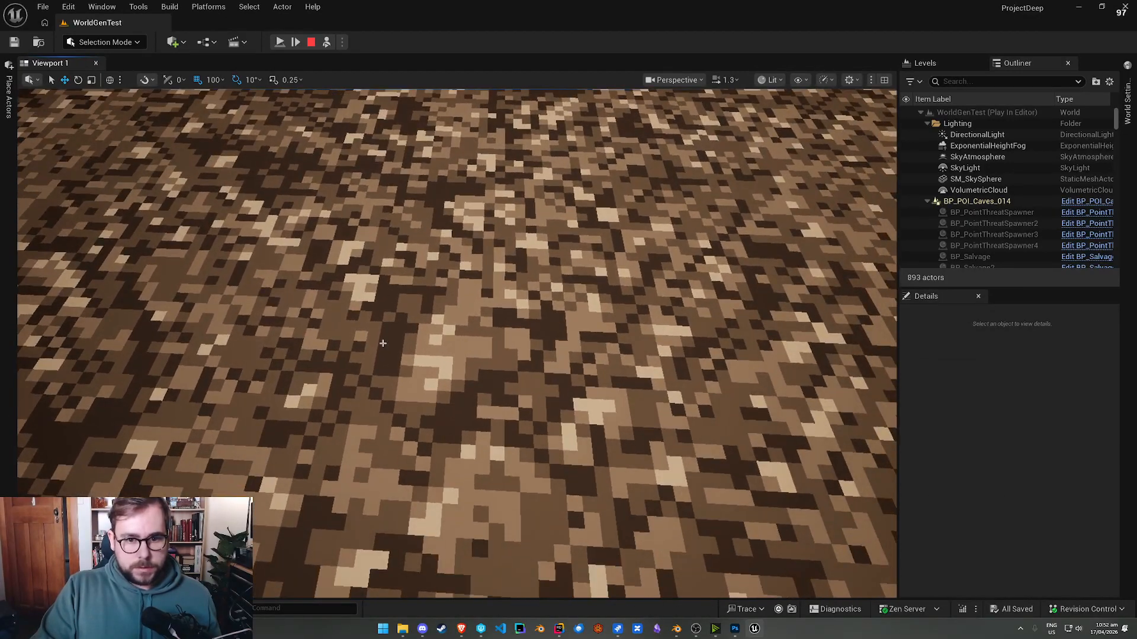
Step: Browse the project's content folders and open the Landscape folder
{"action": "key", "text": "ctrl+space"}
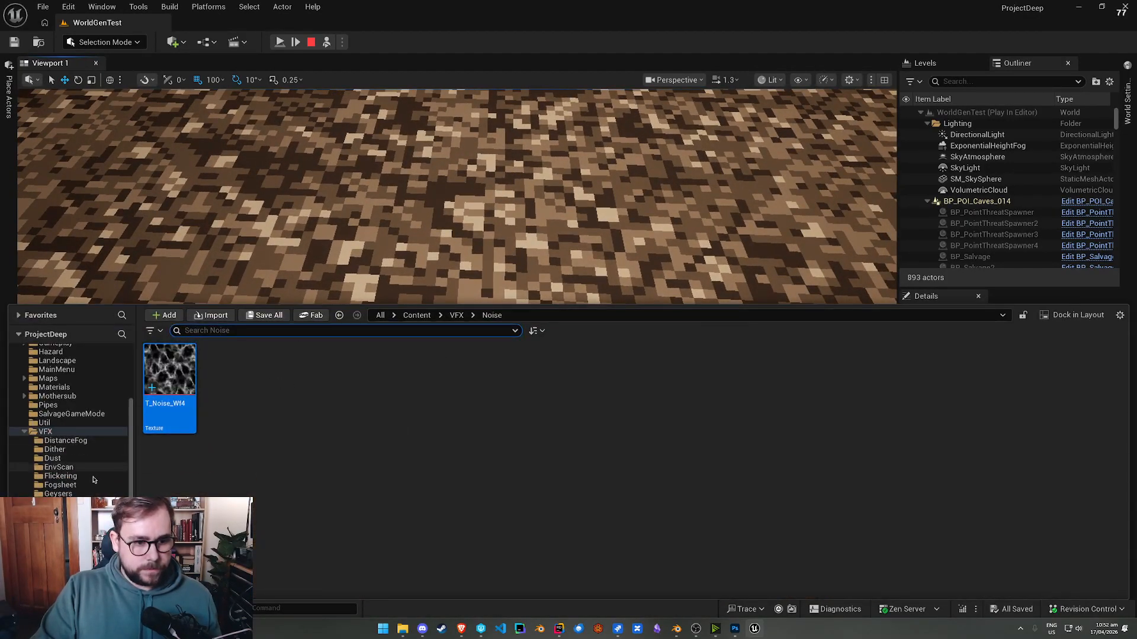
{"action": "left_click", "coordinate": [55, 557]}
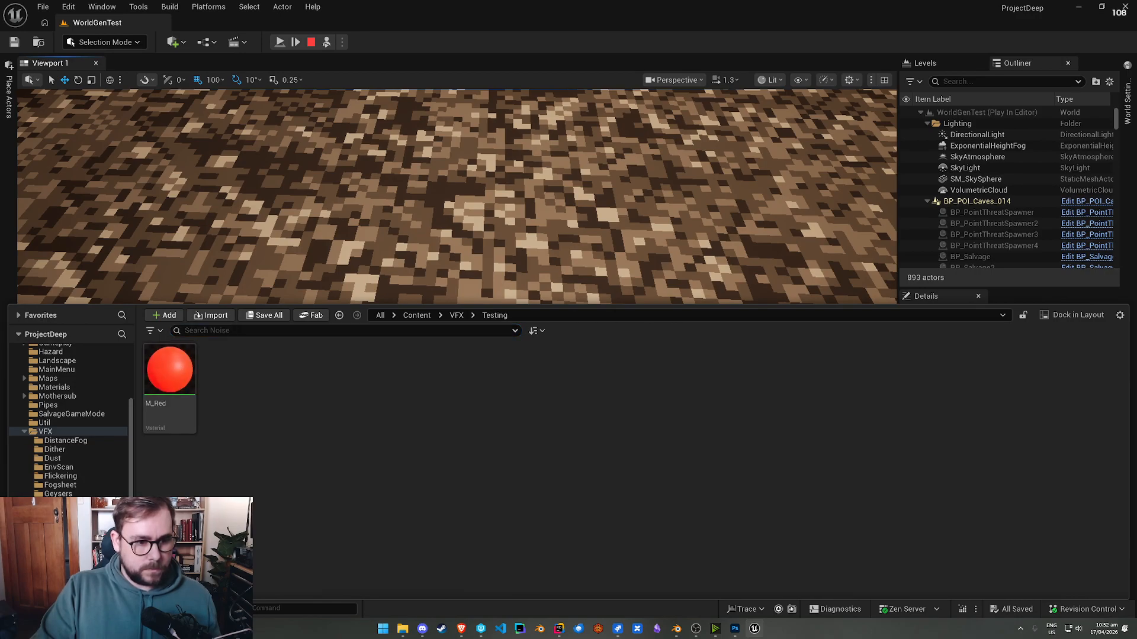
{"action": "left_click", "coordinate": [52, 530]}
{"action": "left_click", "coordinate": [58, 494]}
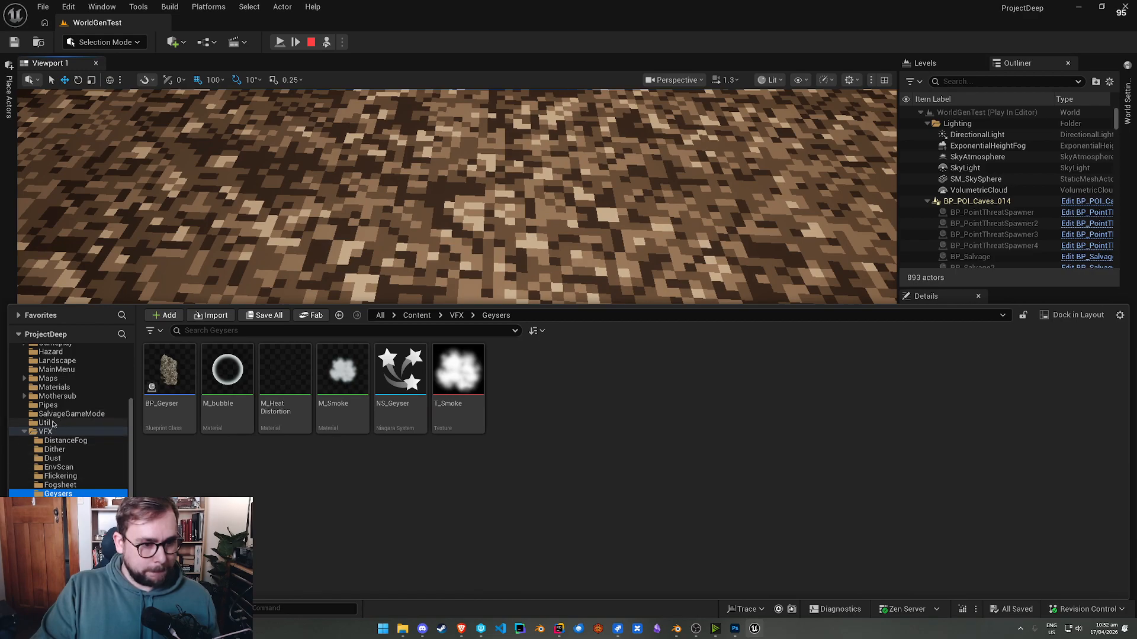
{"action": "left_click", "coordinate": [54, 387]}
{"action": "left_click", "coordinate": [48, 379]}
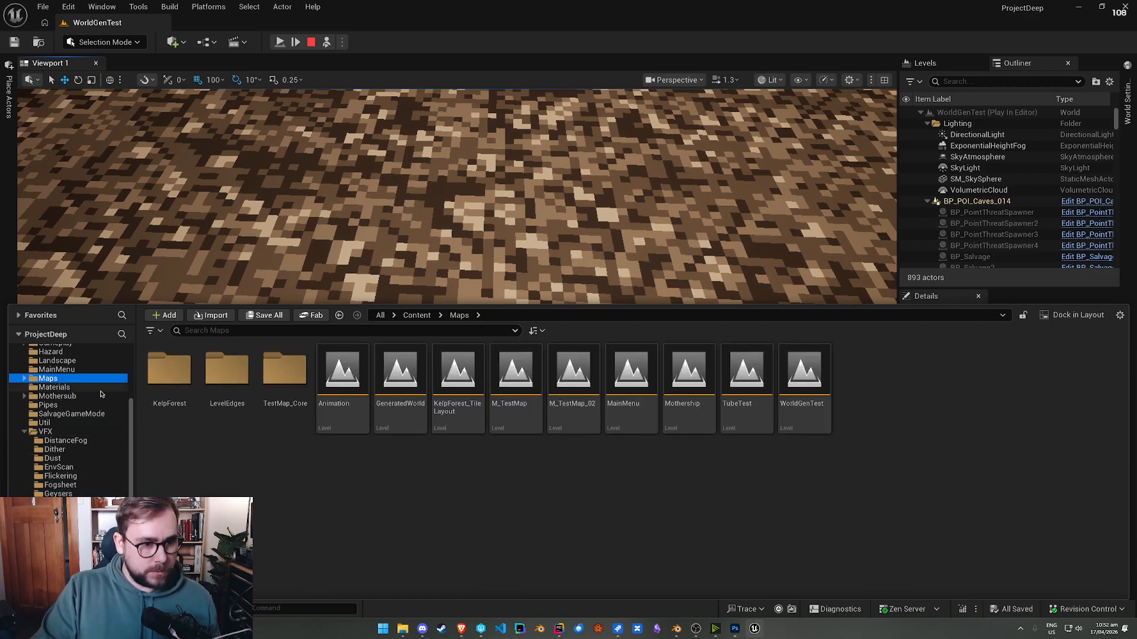
{"action": "scroll", "coordinate": [54, 403], "scroll_direction": "up", "scroll_amount": 2}
{"action": "left_click", "coordinate": [65, 423]}
{"action": "scroll", "coordinate": [65, 423], "scroll_direction": "up", "scroll_amount": 1}
{"action": "left_click", "coordinate": [51, 403]}
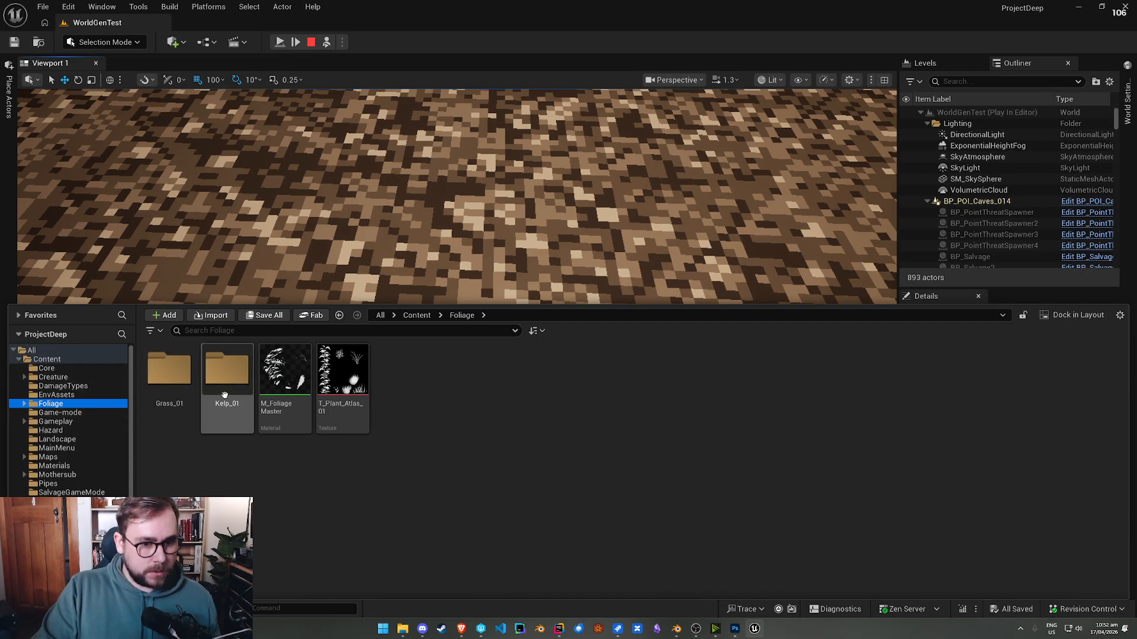
{"action": "scroll", "coordinate": [26, 453], "scroll_direction": "down", "scroll_amount": 2}
{"action": "left_click", "coordinate": [25, 456]}
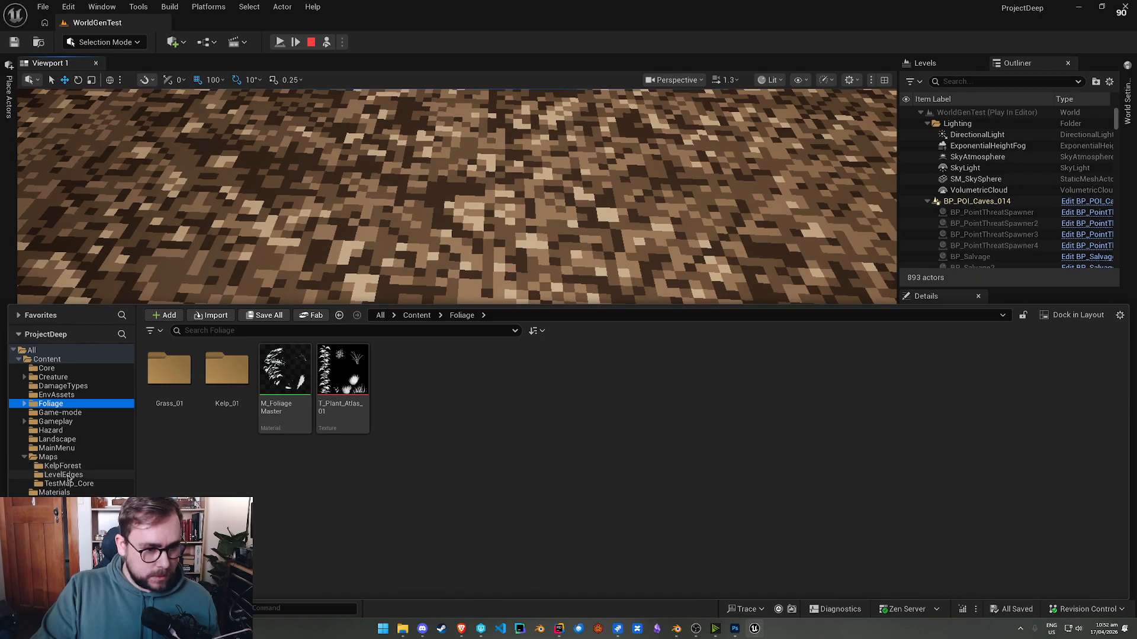
{"action": "scroll", "coordinate": [65, 420], "scroll_direction": "down", "scroll_amount": 2}
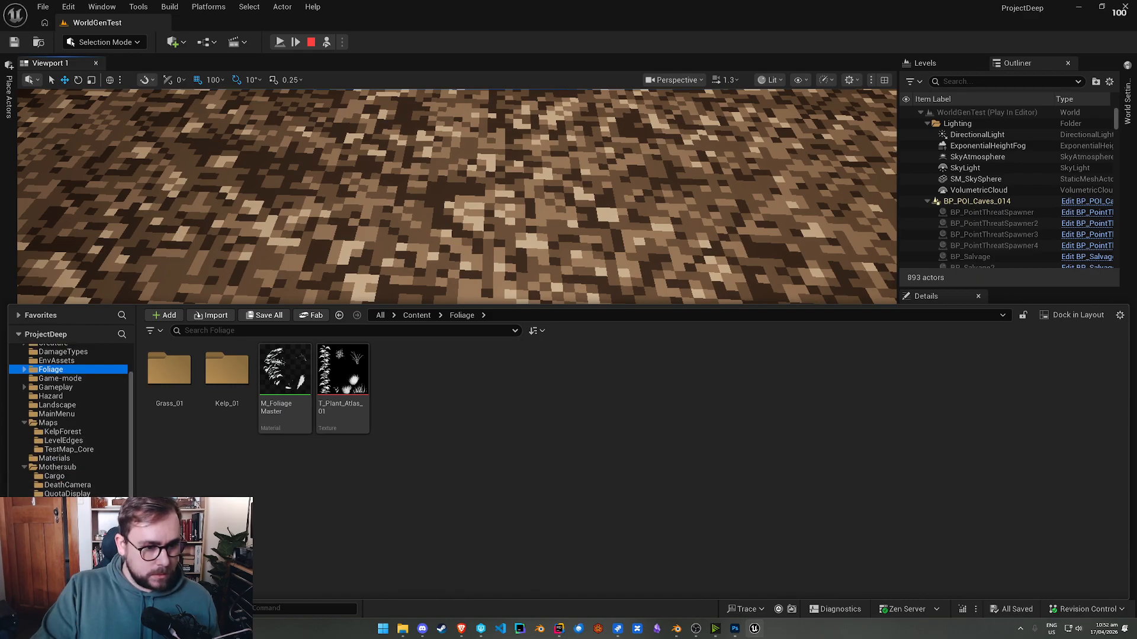
{"action": "left_click", "coordinate": [59, 405]}
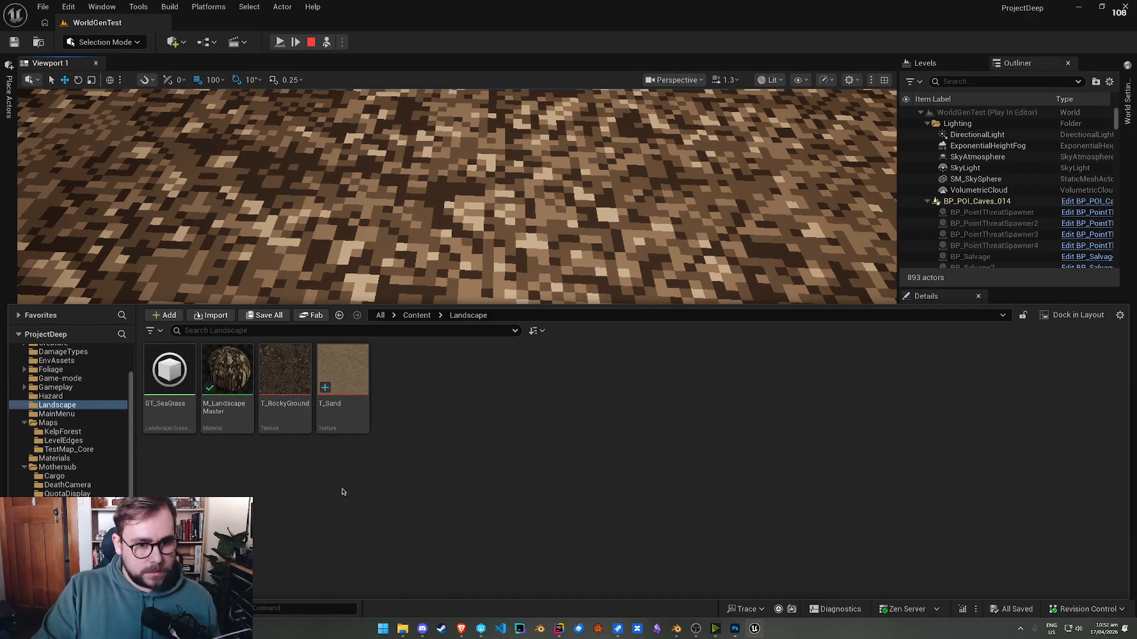
Step: Import soil.png from the SourceContent textures folder into the Landscape folder
{"action": "left_click", "coordinate": [211, 317]}
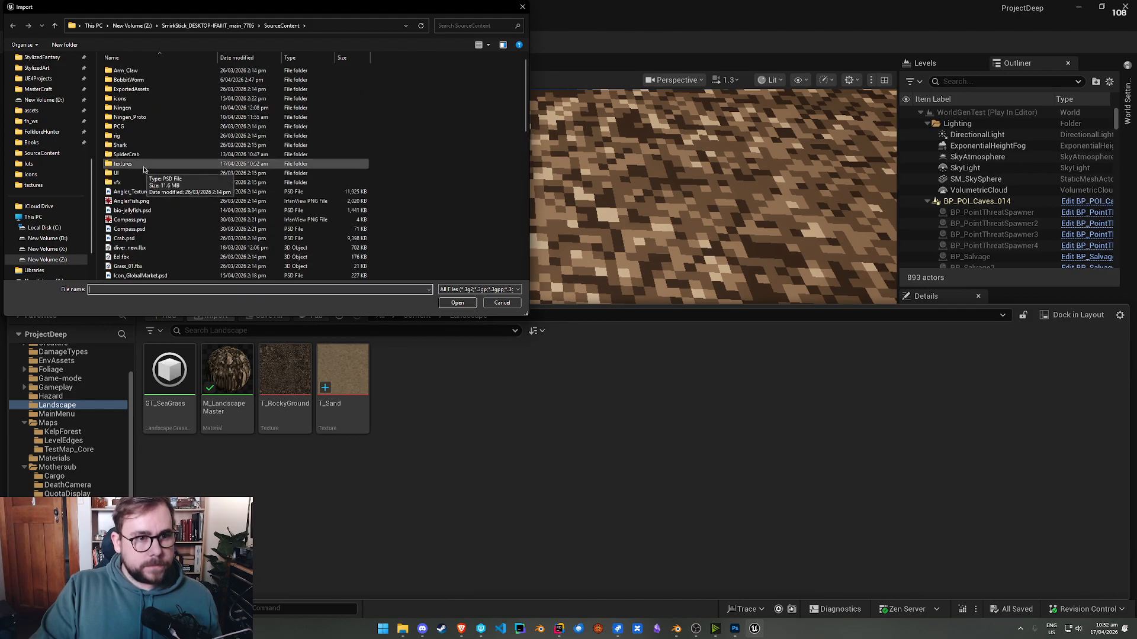
{"action": "double_click", "coordinate": [124, 163]}
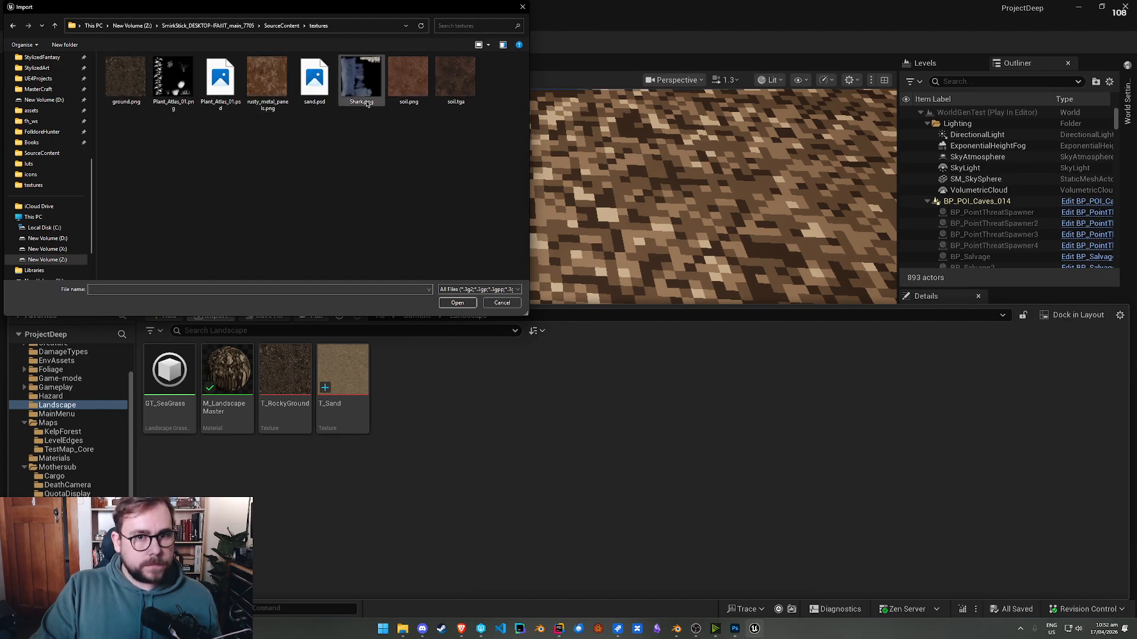
{"action": "double_click", "coordinate": [419, 93]}
Step: Apply the sprite texture settings to the imported soil texture
{"action": "right_click", "coordinate": [283, 379]}
{"action": "mouse_move", "coordinate": [379, 246]}
{"action": "left_click", "coordinate": [508, 276]}
Step: Save the imported soil texture and open the M_LandscapeMaster material
{"action": "right_click", "coordinate": [285, 364]}
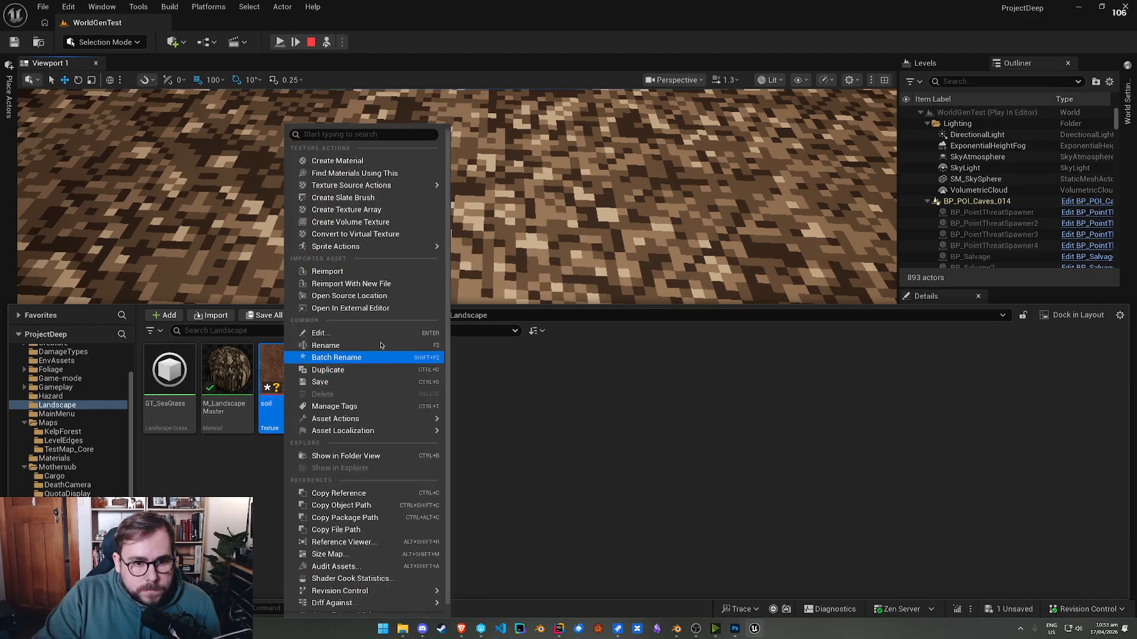
{"action": "left_click", "coordinate": [319, 382]}
{"action": "left_click", "coordinate": [221, 394]}
{"action": "double_click", "coordinate": [221, 395]}
{"action": "key", "text": "ctrl+space"}
{"action": "left_click_drag", "start_coordinate": [731, 485], "coordinate": [886, 341]}
{"action": "right_click_drag", "start_coordinate": [915, 407], "coordinate": [721, 416]}
{"action": "left_click_drag", "start_coordinate": [721, 416], "coordinate": [736, 508]}
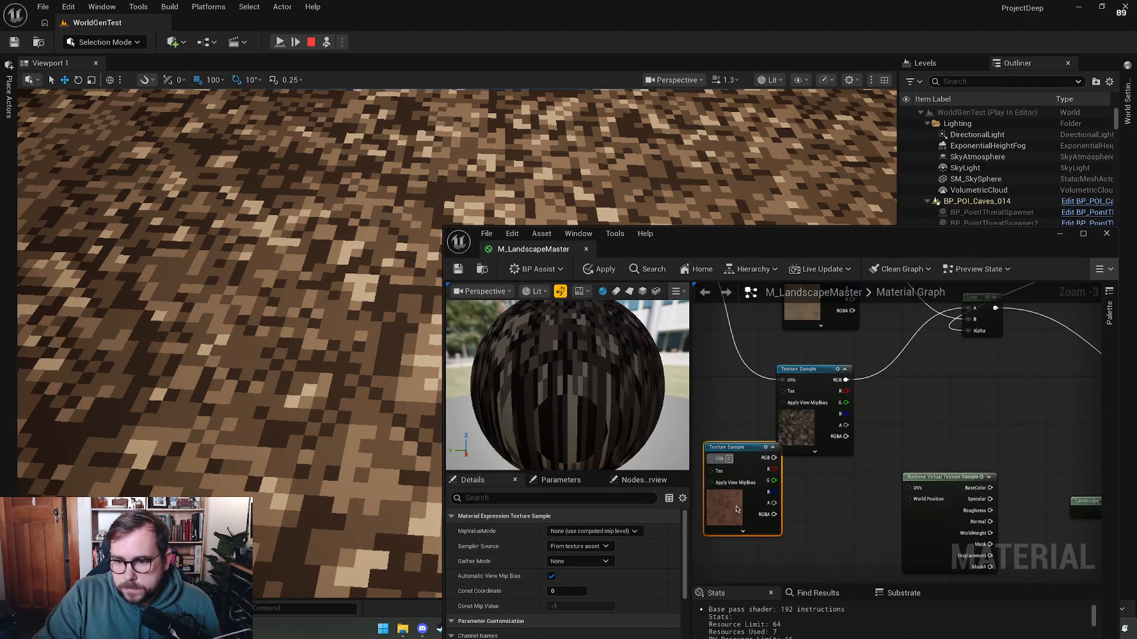
{"action": "key", "text": "Delete"}
Step: Replace T_RockyGround with the soil texture in its existing Texture Sample node and save M_LandscapeMaster
{"action": "left_click", "coordinate": [818, 446]}
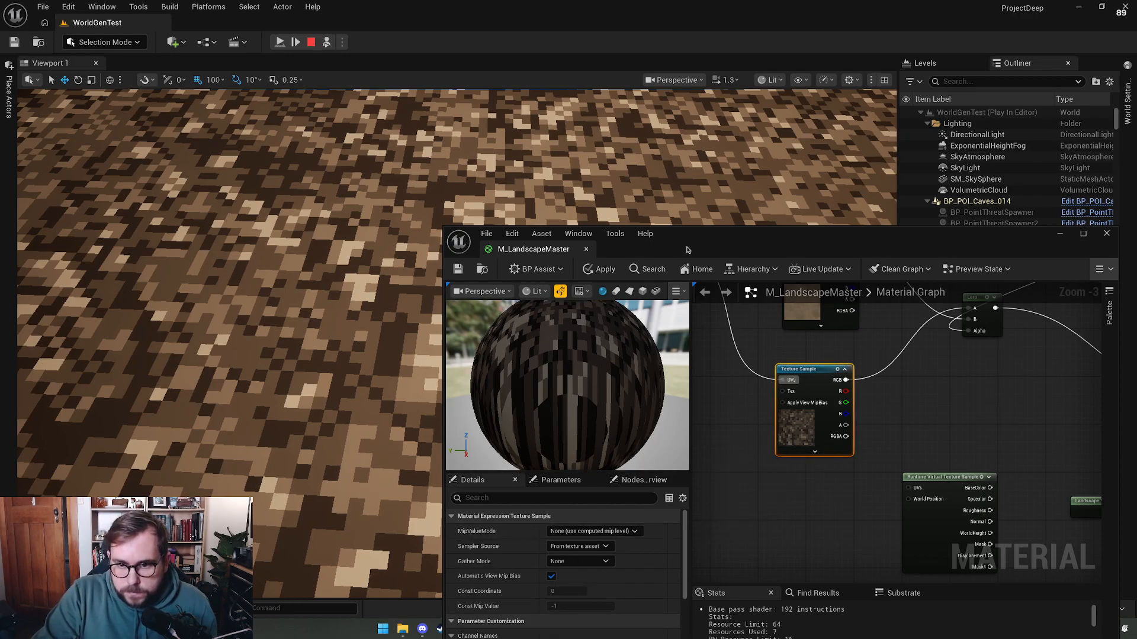
{"action": "left_click_drag", "start_coordinate": [687, 249], "coordinate": [618, 148]}
{"action": "scroll", "coordinate": [586, 497], "scroll_direction": "down", "scroll_amount": 3}
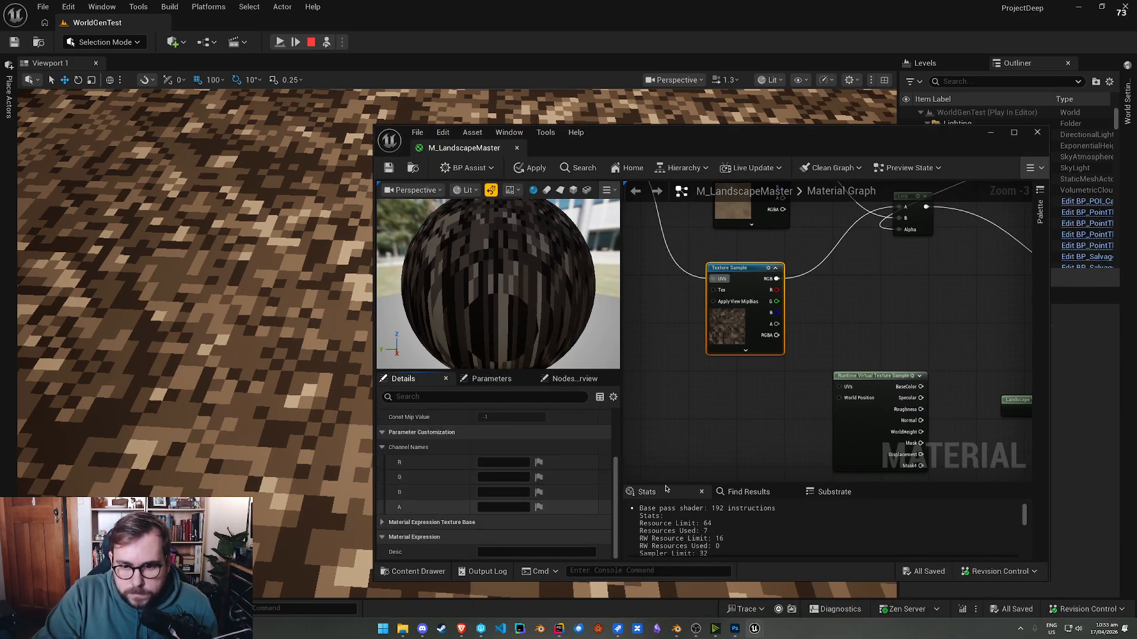
{"action": "scroll", "coordinate": [402, 543], "scroll_direction": "up", "scroll_amount": 3}
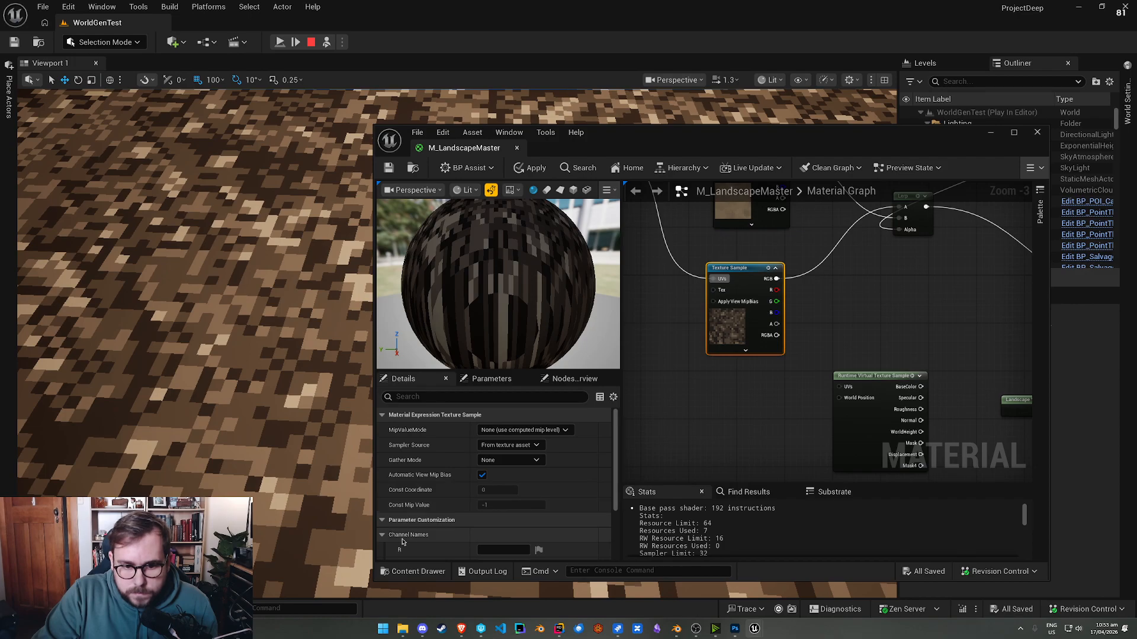
{"action": "scroll", "coordinate": [403, 544], "scroll_direction": "down", "scroll_amount": 5}
{"action": "left_click", "coordinate": [566, 477]}
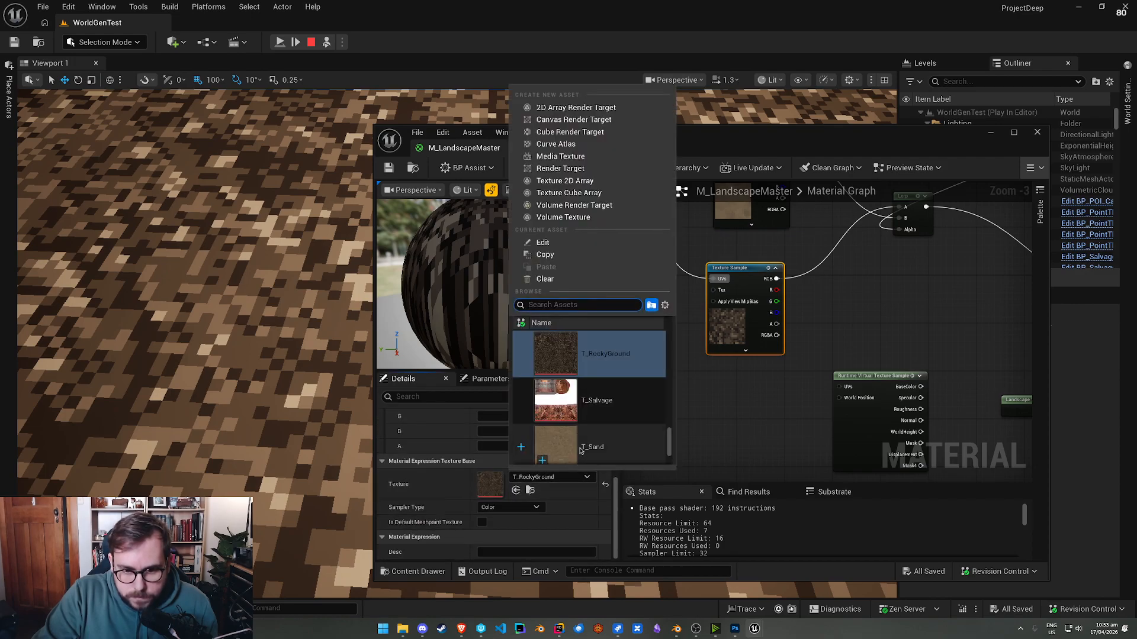
{"action": "type", "text": "soil"}
{"action": "left_click", "coordinate": [556, 354]}
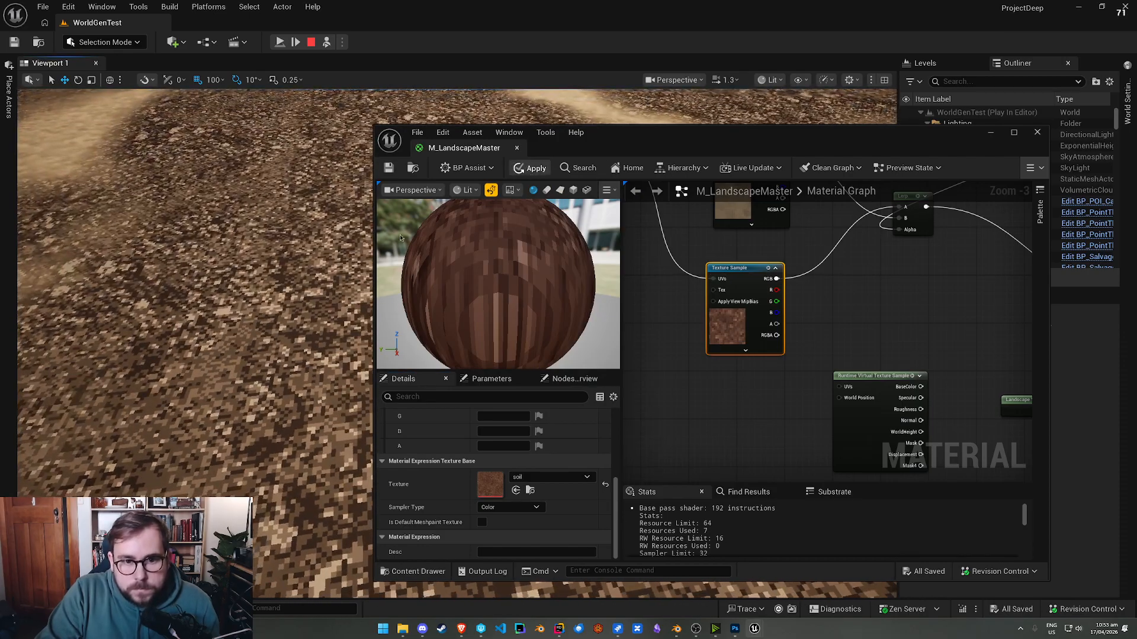
{"action": "right_click_drag", "start_coordinate": [268, 378], "coordinate": [190, 325]}
{"action": "left_click", "coordinate": [390, 169]}
Step: Move the material window aside and examine the soil ground among the foliage in the viewport
{"action": "left_click_drag", "start_coordinate": [632, 148], "coordinate": [605, 536]}
{"action": "mouse_move", "coordinate": [598, 355]}
{"action": "right_mouse_down"}
{"action": "mouse_move", "coordinate": [574, 296]}
{"action": "mouse_move", "coordinate": [622, 325]}
{"action": "mouse_move", "coordinate": [669, 379]}
{"action": "mouse_move", "coordinate": [651, 379]}
{"action": "mouse_move", "coordinate": [687, 396]}
{"action": "mouse_move", "coordinate": [687, 414]}
{"action": "mouse_move", "coordinate": [681, 284]}
{"action": "mouse_move", "coordinate": [418, 273]}
{"action": "mouse_move", "coordinate": [645, 296]}
{"action": "mouse_move", "coordinate": [699, 290]}
{"action": "mouse_move", "coordinate": [627, 284]}
{"action": "mouse_move", "coordinate": [616, 379]}
{"action": "mouse_move", "coordinate": [646, 373]}
{"action": "mouse_move", "coordinate": [592, 367]}
{"action": "mouse_move", "coordinate": [598, 356]}
{"action": "right_mouse_up"}
{"action": "key", "text": "w"}
{"action": "key", "text": "w"}
{"action": "left_click_drag", "start_coordinate": [676, 519], "coordinate": [528, 145]}
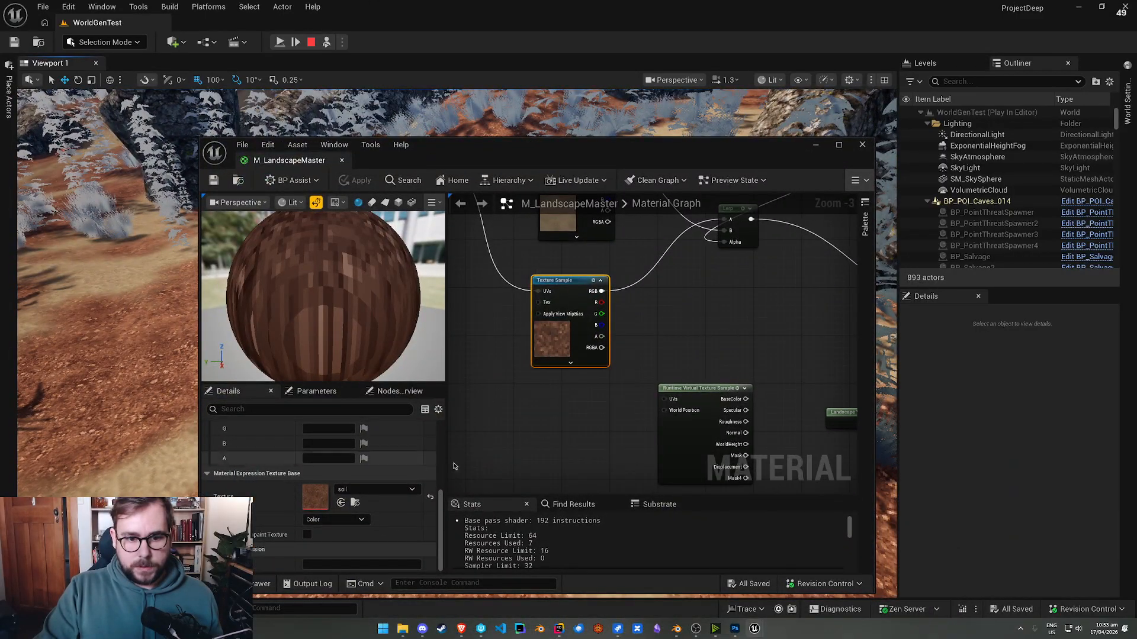
Step: Switch to Photoshop, apply Hue/Saturation to soil.tga with hue +1, saturation -27 and lightness -9, and save it
{"action": "left_click", "coordinate": [736, 632]}
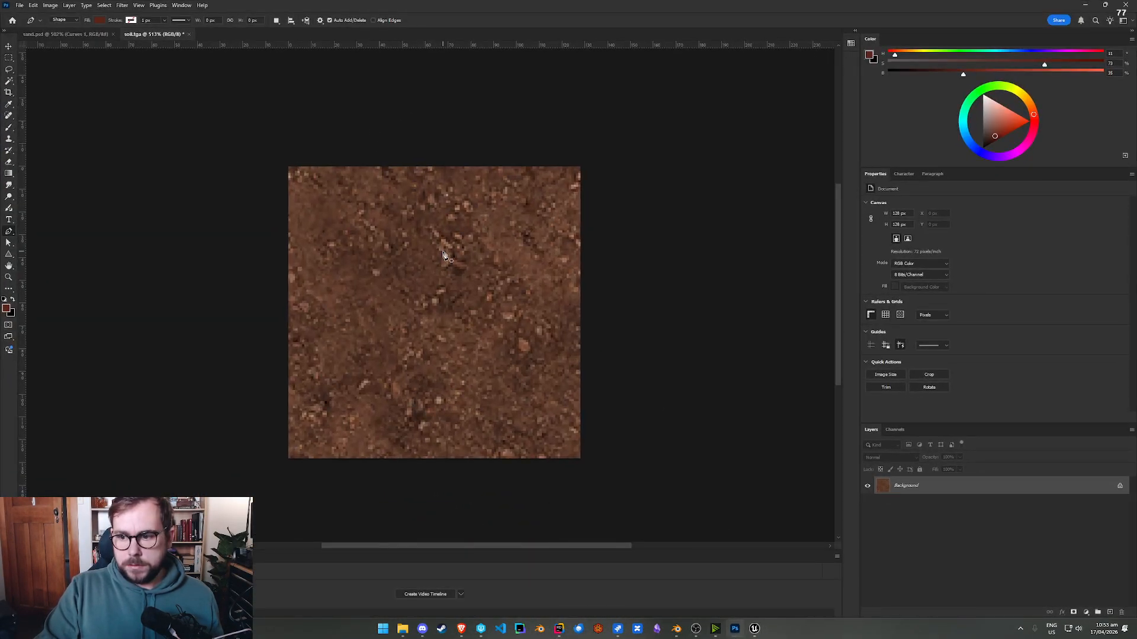
{"action": "scroll", "coordinate": [236, 126], "scroll_direction": "up", "scroll_amount": 1, "text": "alt"}
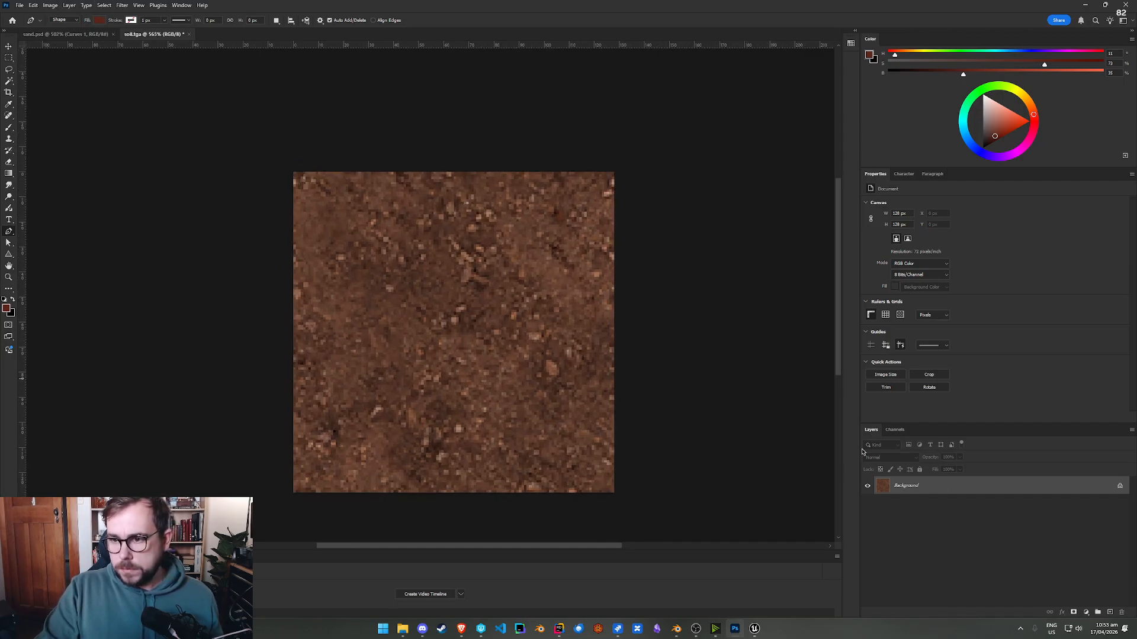
{"action": "left_click", "coordinate": [57, 6]}
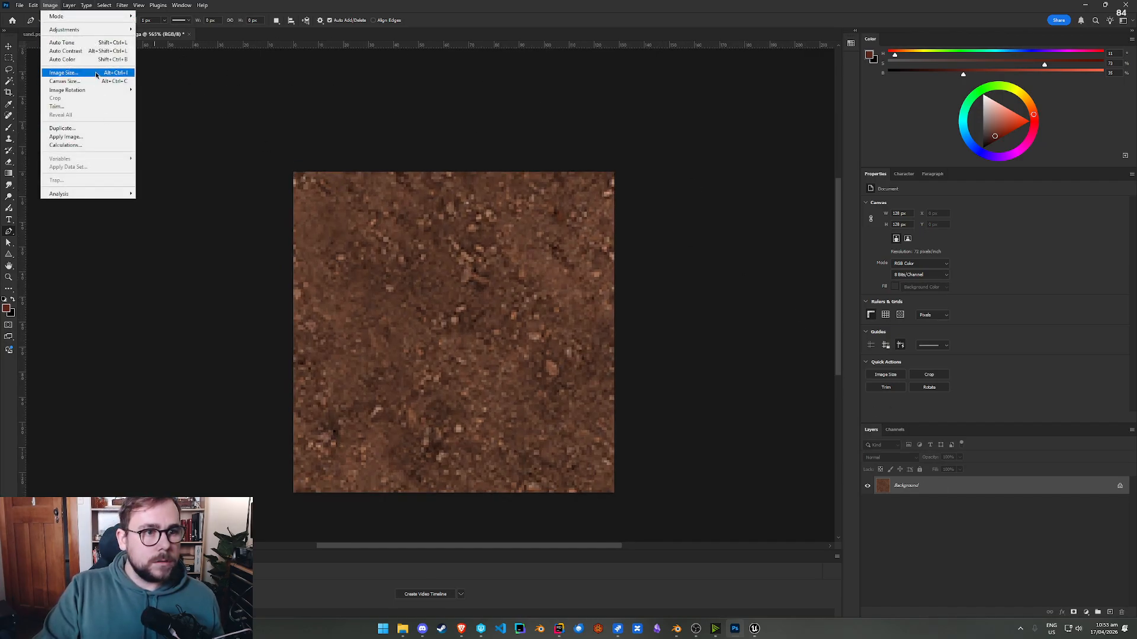
{"action": "mouse_move", "coordinate": [89, 30]}
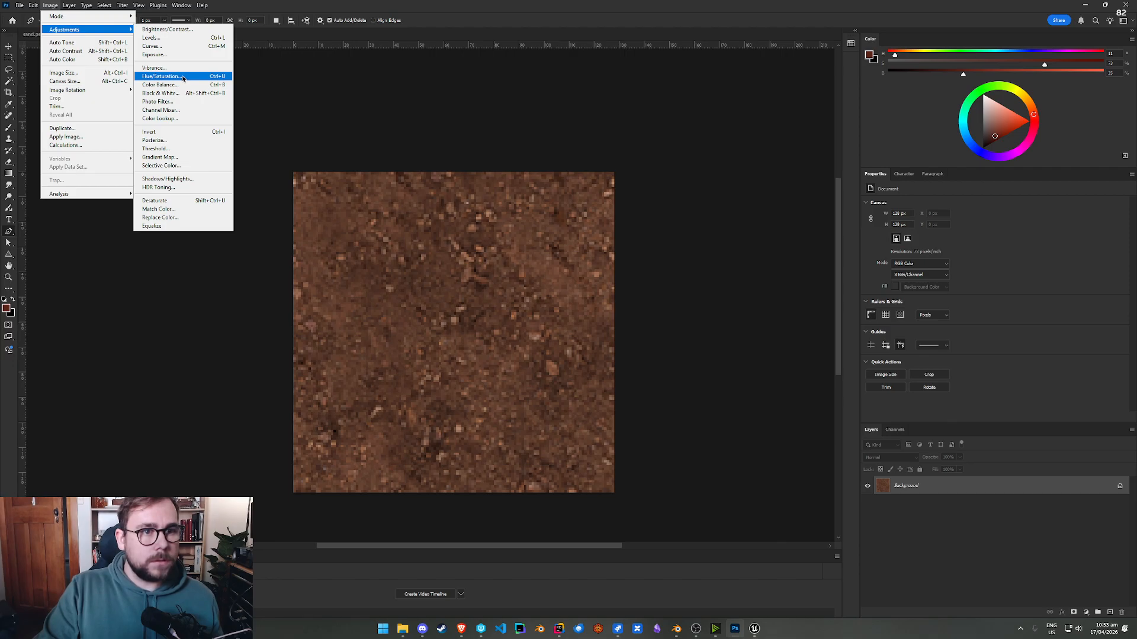
{"action": "left_click", "coordinate": [183, 77]}
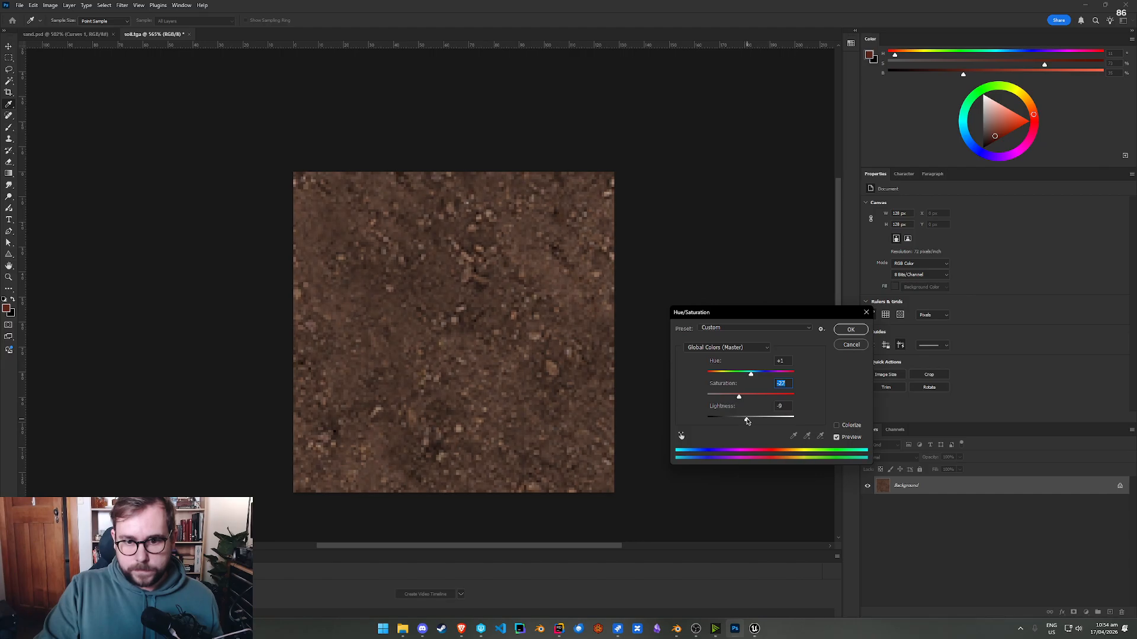
{"action": "left_click", "coordinate": [850, 329]}
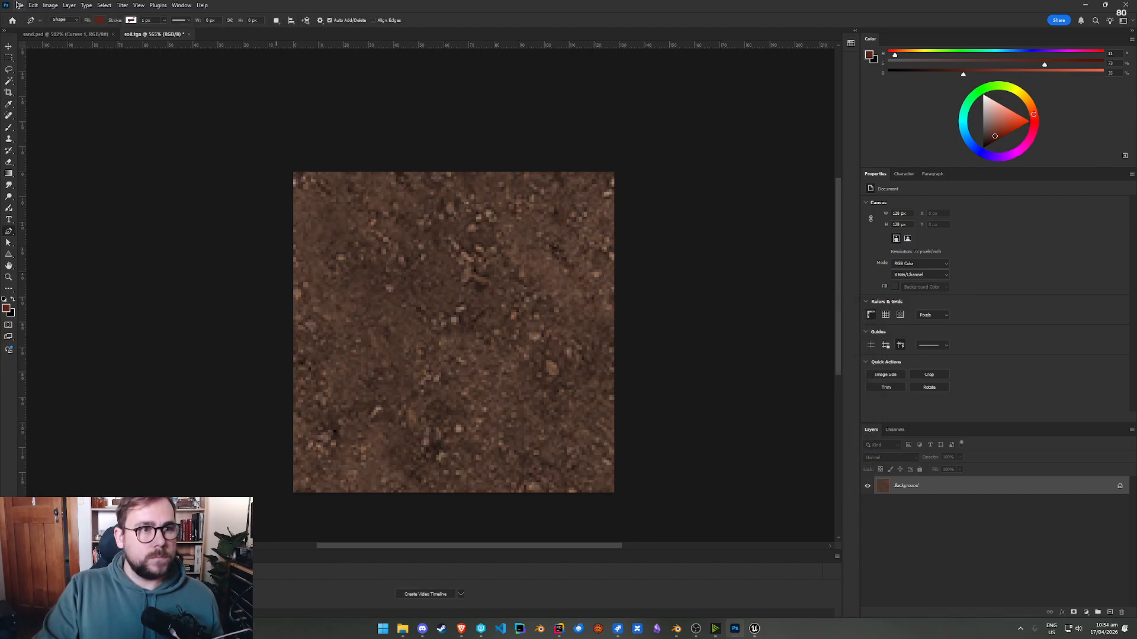
{"action": "left_click", "coordinate": [20, 5]}
{"action": "left_click", "coordinate": [30, 105]}
Step: Check the 8-color PNG-8 web export of the recolored soil up close and save it over soil.png
{"action": "left_click", "coordinate": [17, 5]}
{"action": "mouse_move", "coordinate": [59, 161]}
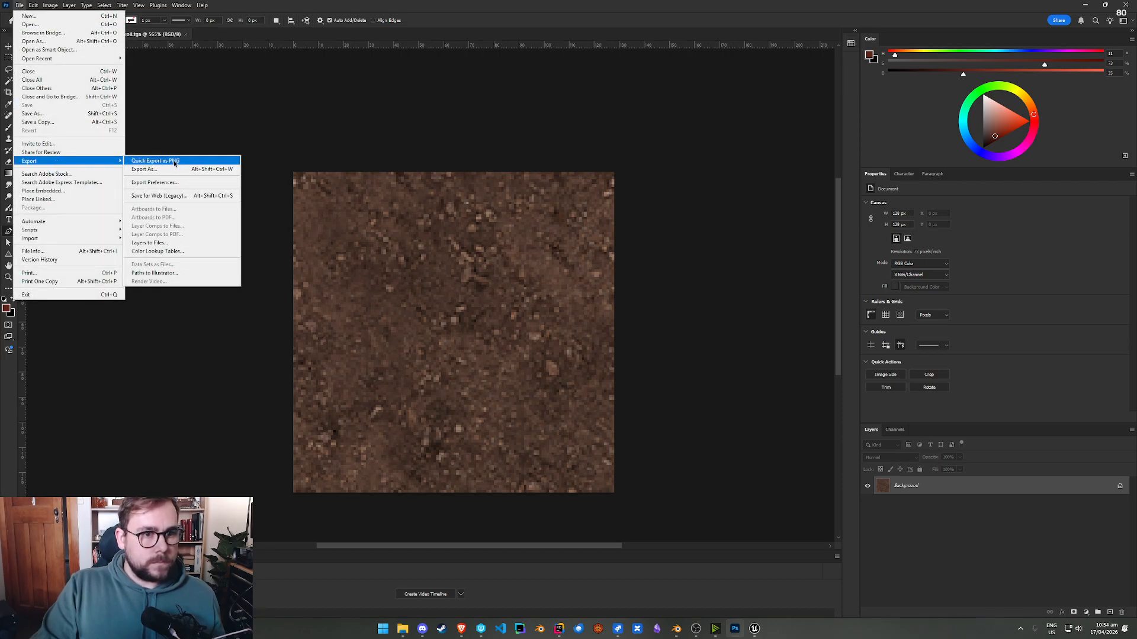
{"action": "left_click", "coordinate": [159, 195]}
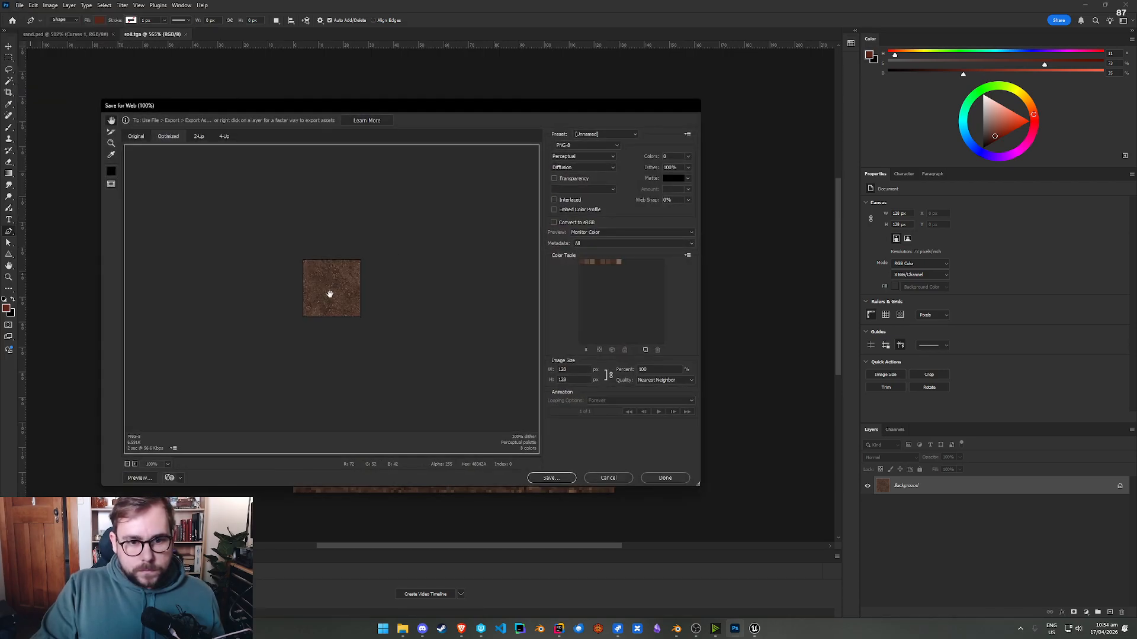
{"action": "left_click", "coordinate": [325, 291]}
{"action": "left_click", "coordinate": [318, 294]}
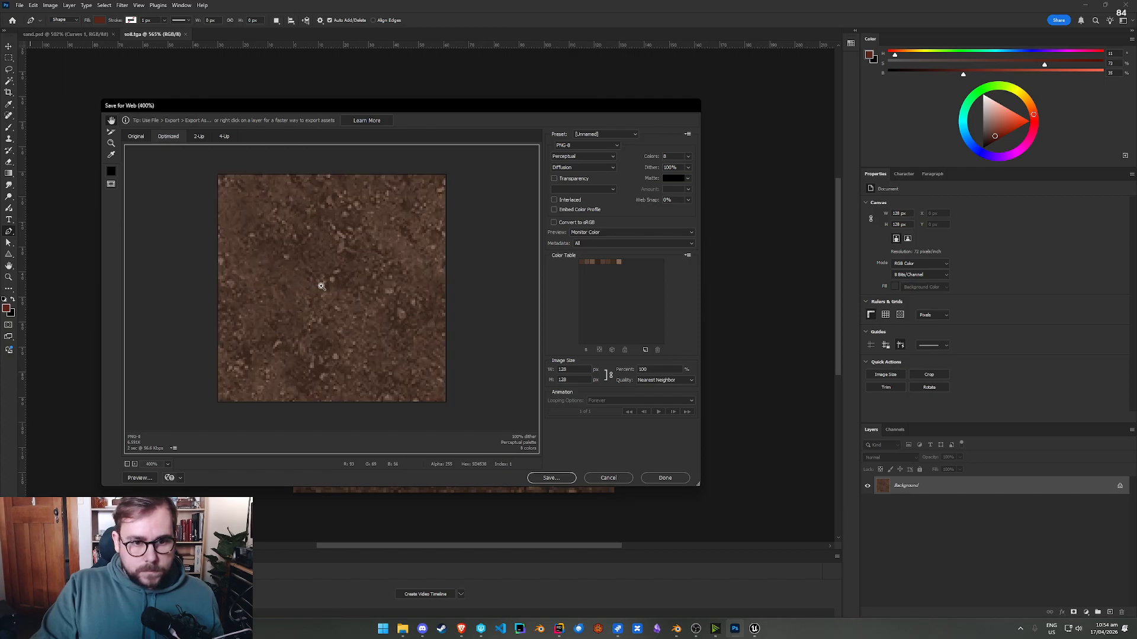
{"action": "left_click", "coordinate": [320, 296]}
{"action": "left_click", "coordinate": [357, 332]}
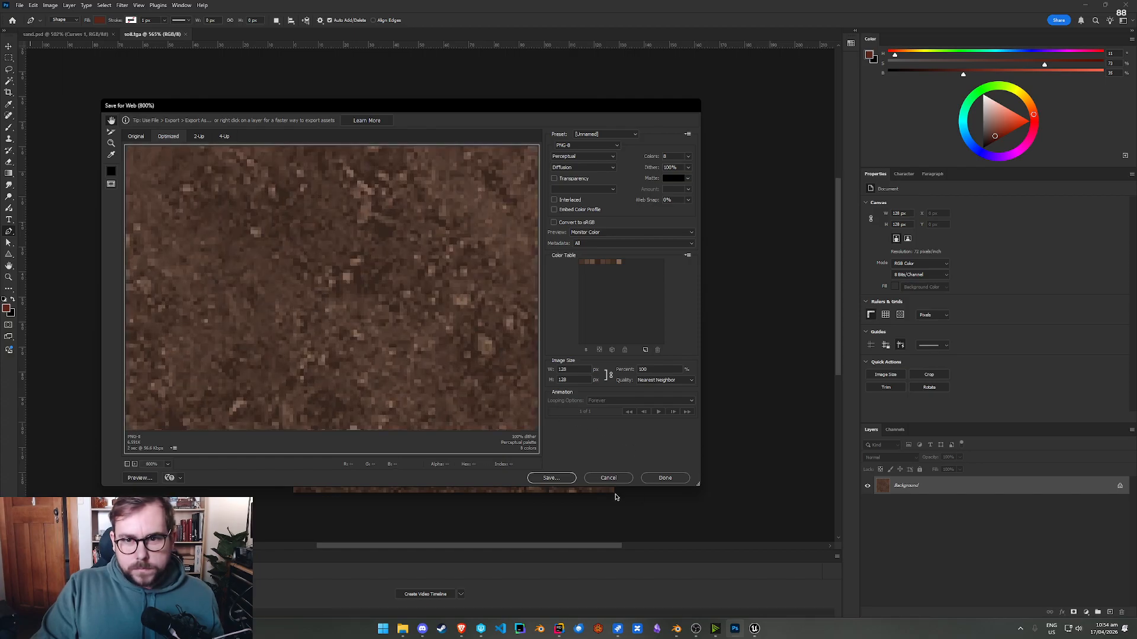
{"action": "left_click", "coordinate": [560, 480]}
{"action": "left_click", "coordinate": [510, 285]}
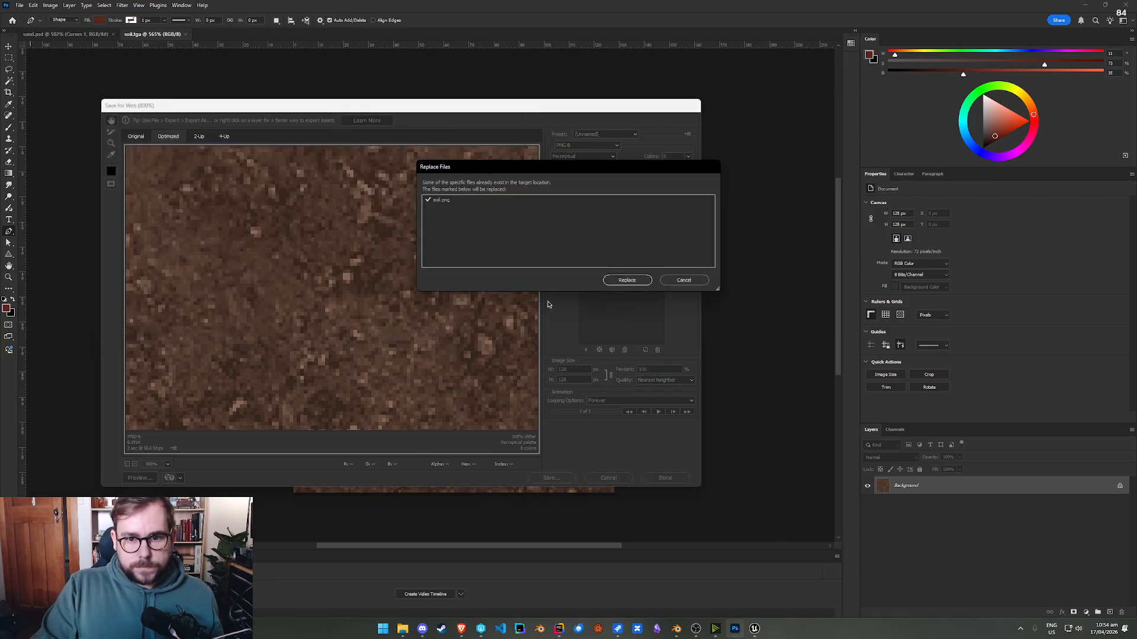
{"action": "left_click", "coordinate": [626, 281]}
Step: Switch to Unreal Editor, reimport the soil texture in the Landscape folder and save it
{"action": "mouse_move", "coordinate": [754, 628]}
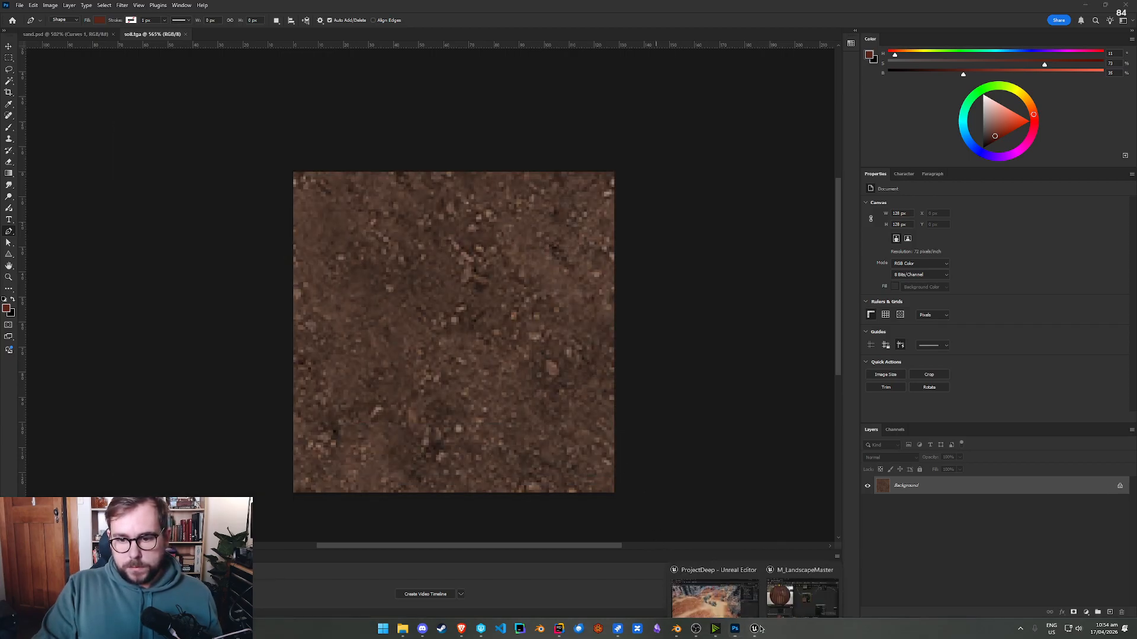
{"action": "left_click", "coordinate": [781, 585]}
{"action": "right_click_drag", "start_coordinate": [576, 455], "coordinate": [573, 432]}
{"action": "key", "text": "ctrl+space"}
{"action": "right_click", "coordinate": [486, 393]}
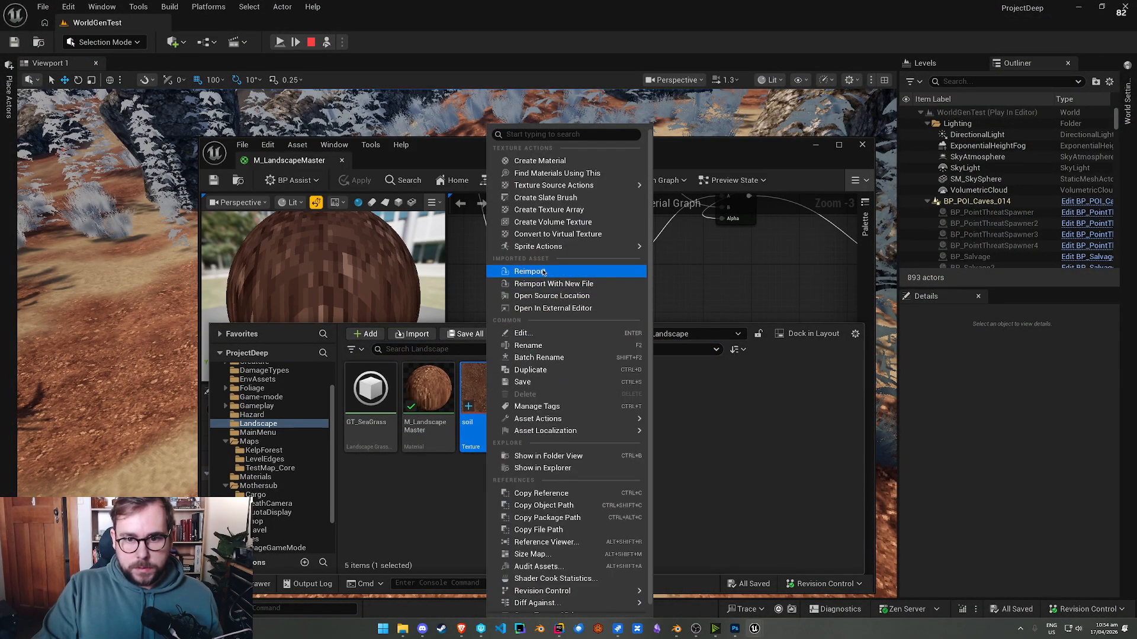
{"action": "left_click", "coordinate": [542, 271]}
{"action": "right_click", "coordinate": [491, 394]}
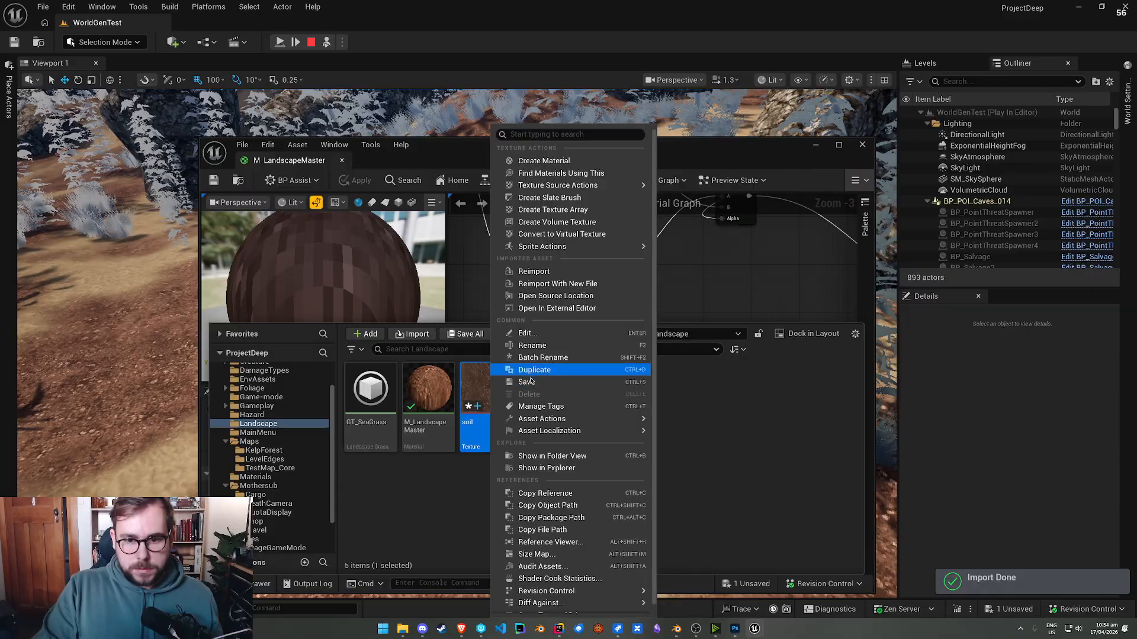
{"action": "left_click", "coordinate": [704, 272]}
Step: Minimize the material window and examine how the recolored soil blends with the sand across the landscape
{"action": "left_click", "coordinate": [815, 144]}
{"action": "right_click_drag", "start_coordinate": [652, 285], "coordinate": [734, 343]}
{"action": "scroll", "coordinate": [639, 325], "scroll_direction": "up", "scroll_amount": 1}
{"action": "scroll", "coordinate": [628, 331], "scroll_direction": "up", "scroll_amount": 6}
{"action": "scroll", "coordinate": [770, 367], "scroll_direction": "up", "scroll_amount": 5}
{"action": "scroll", "coordinate": [740, 355], "scroll_direction": "down", "scroll_amount": 3}
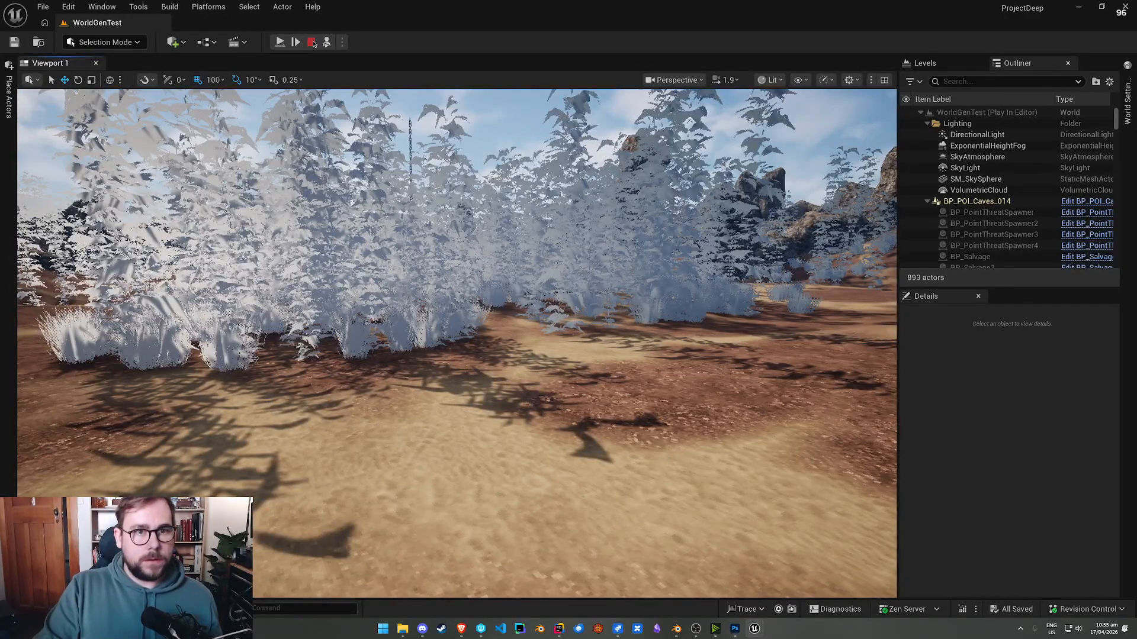
Step: Stop the WorldGenTest simulation and open the recent level GeneratedWorld
{"action": "left_click", "coordinate": [312, 42]}
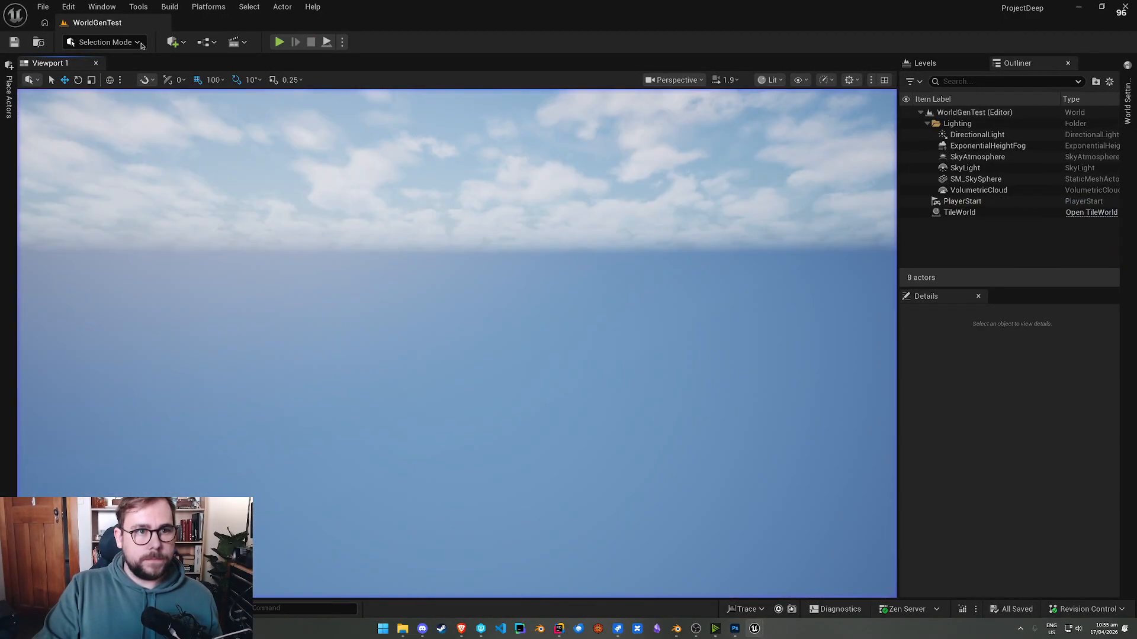
{"action": "left_click", "coordinate": [44, 6]}
{"action": "mouse_move", "coordinate": [155, 89]}
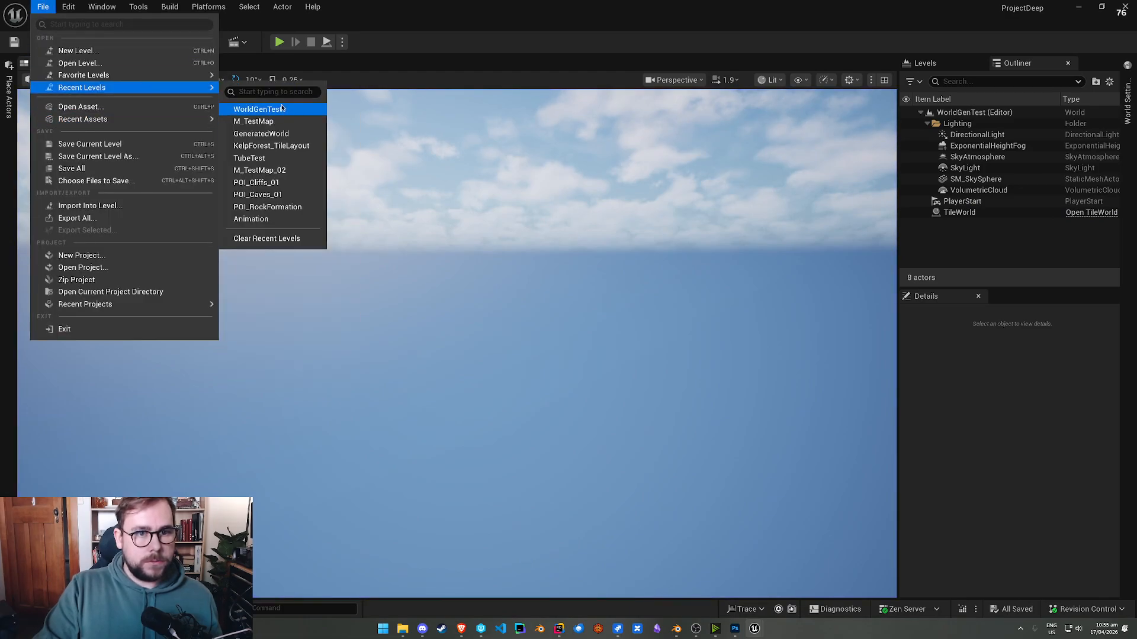
{"action": "left_click", "coordinate": [285, 135]}
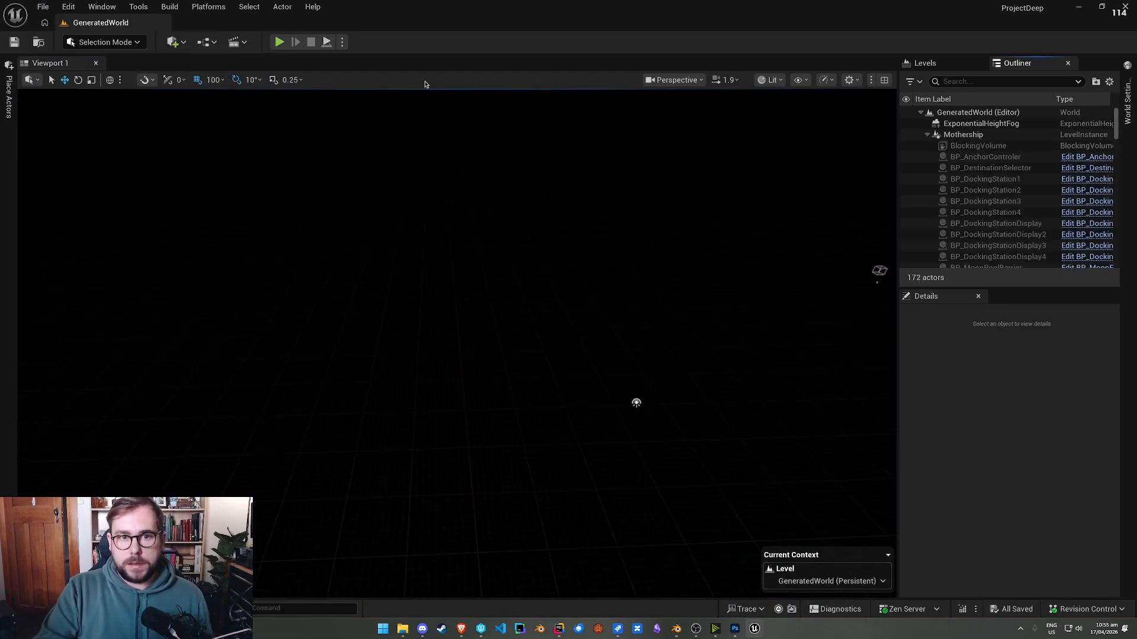
{"action": "left_click", "coordinate": [278, 42]}
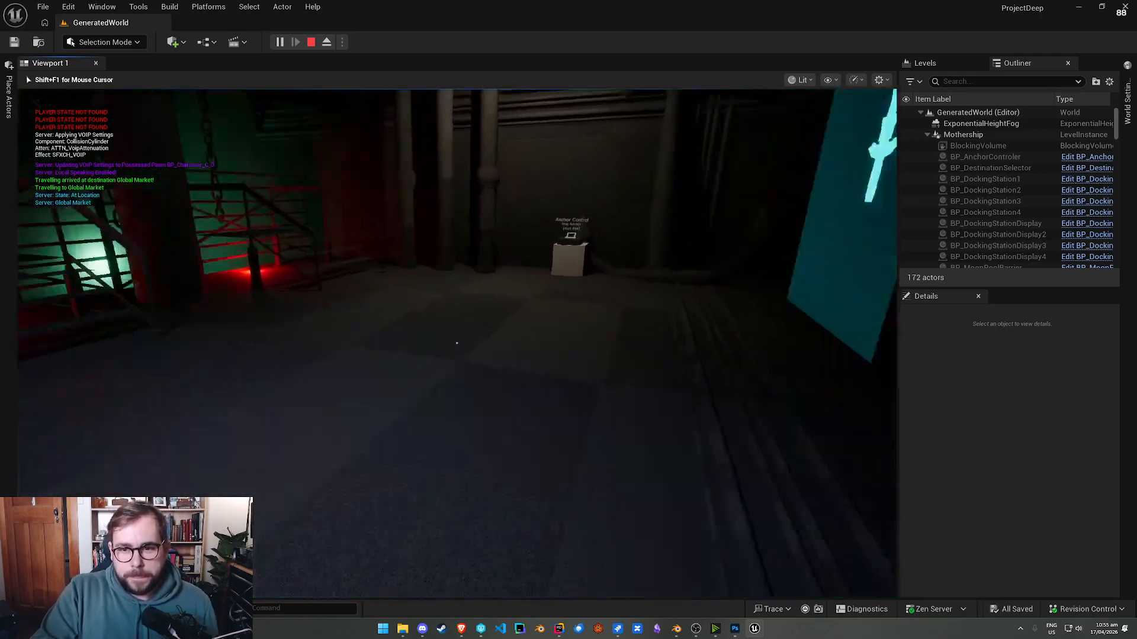
{"action": "key", "text": "w"}
{"action": "key", "text": "e"}
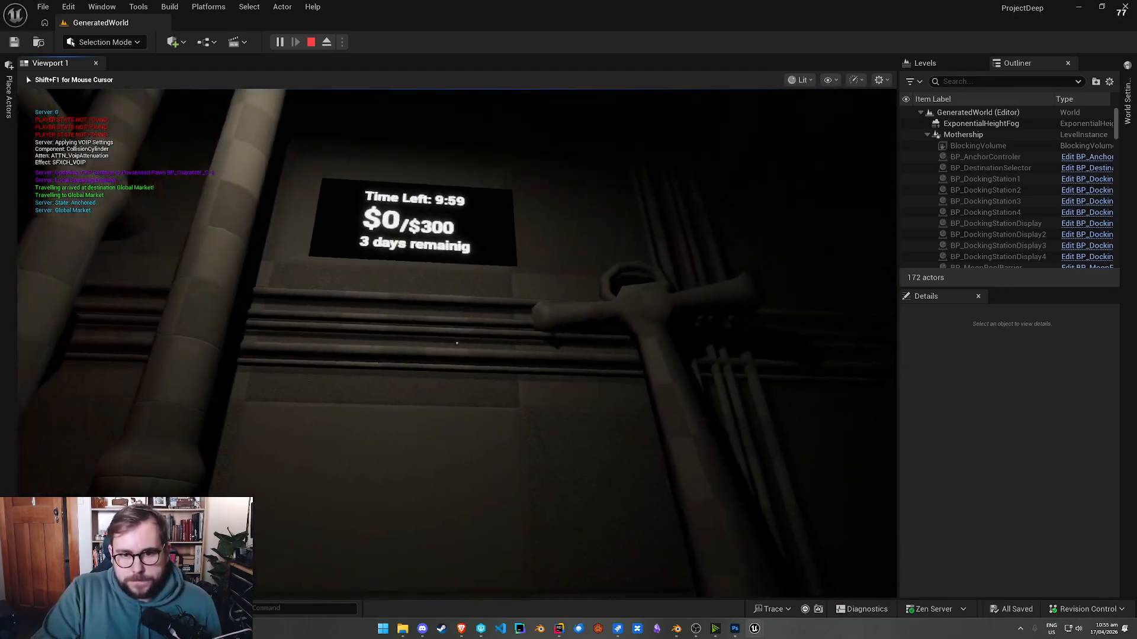
{"action": "key", "text": "s"}
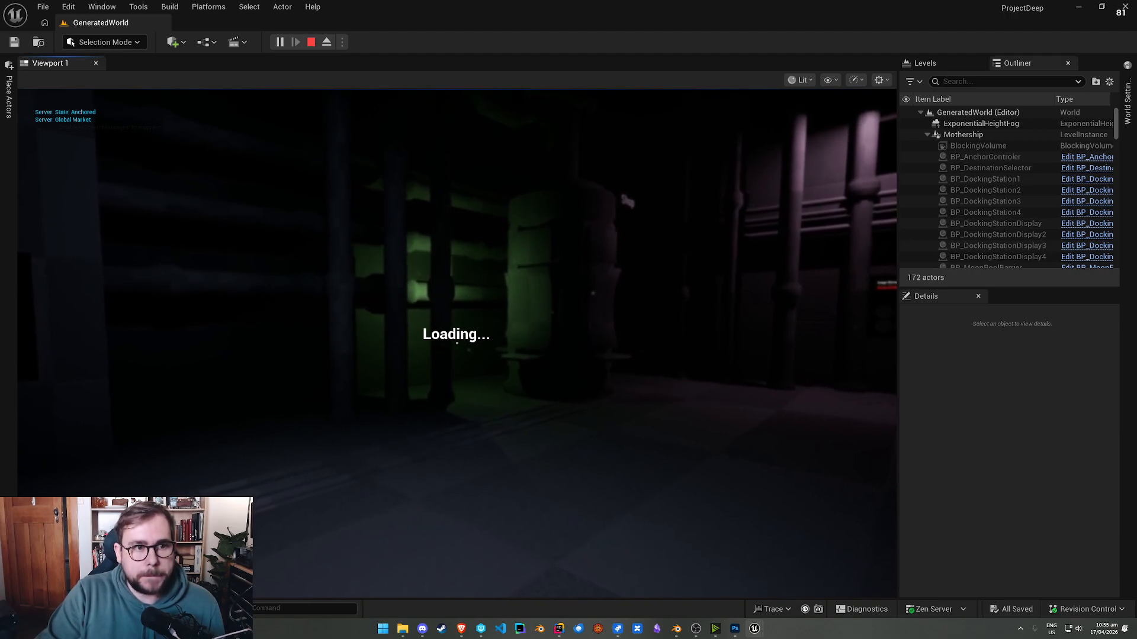
{"action": "left_click", "coordinate": [311, 42]}
{"action": "left_click", "coordinate": [807, 200]}
{"action": "mouse_move", "coordinate": [454, 485]}
{"action": "right_mouse_down"}
{"action": "mouse_move", "coordinate": [651, 485]}
{"action": "mouse_move", "coordinate": [454, 484]}
{"action": "right_mouse_up"}
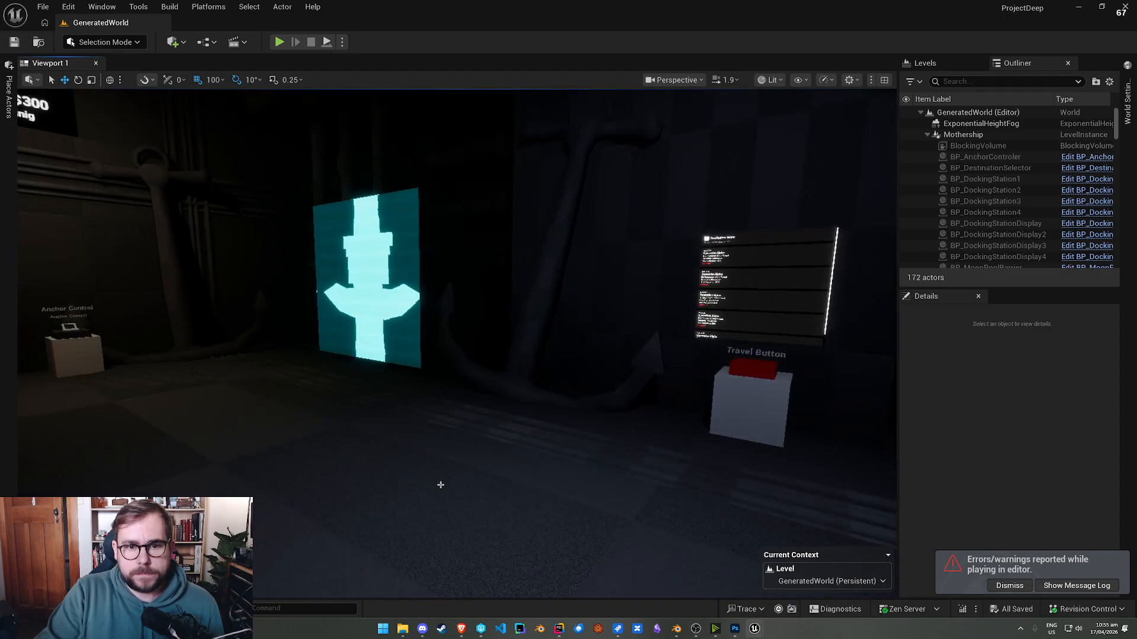
Step: Play the GeneratedWorld level and start travelling from the mothership to the Operation Alpha site with 47% valuation
{"action": "left_click", "coordinate": [386, 504]}
{"action": "key", "text": "alt+p"}
{"action": "key", "text": "w"}
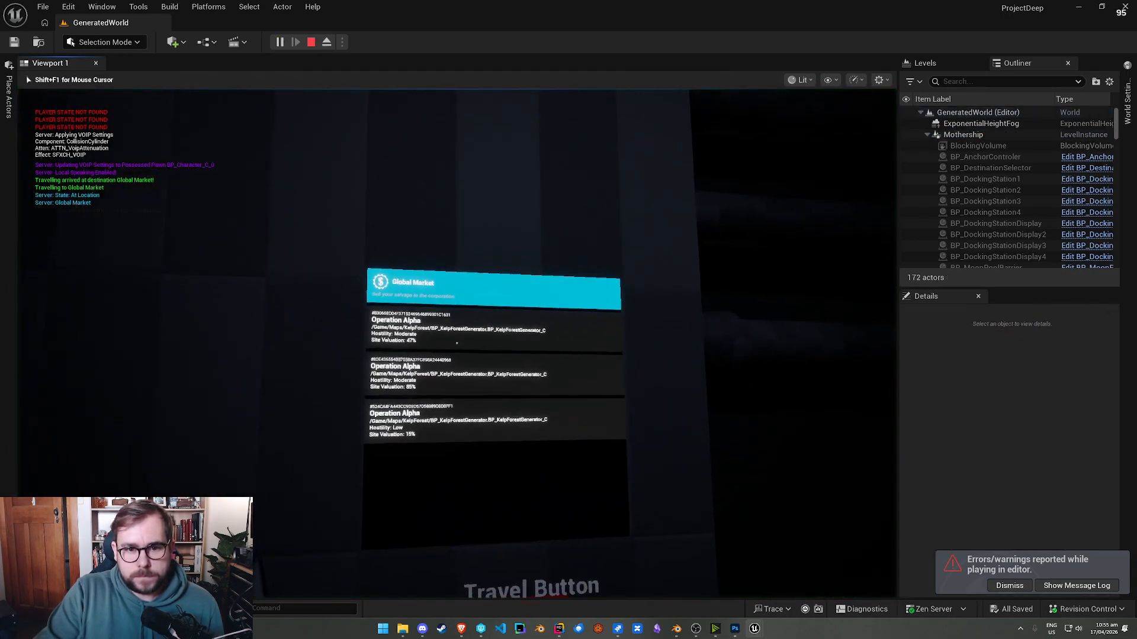
{"action": "key", "text": "e"}
{"action": "key", "text": "w"}
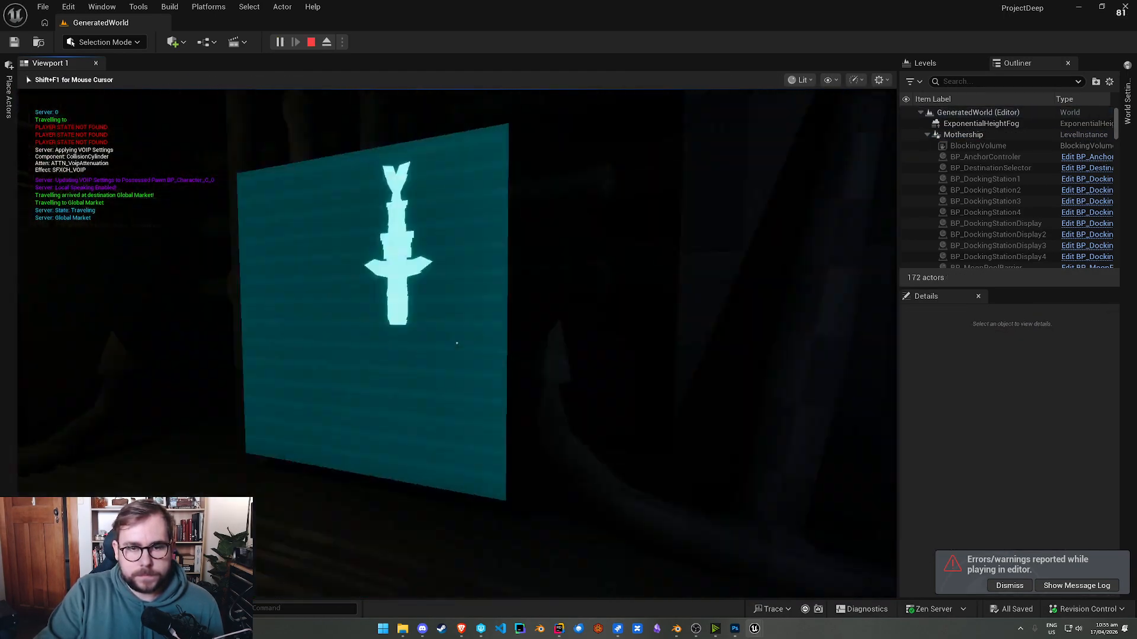
Step: Walk through the mothership past the docking stations and anchor it at the destination
{"action": "key", "text": "w"}
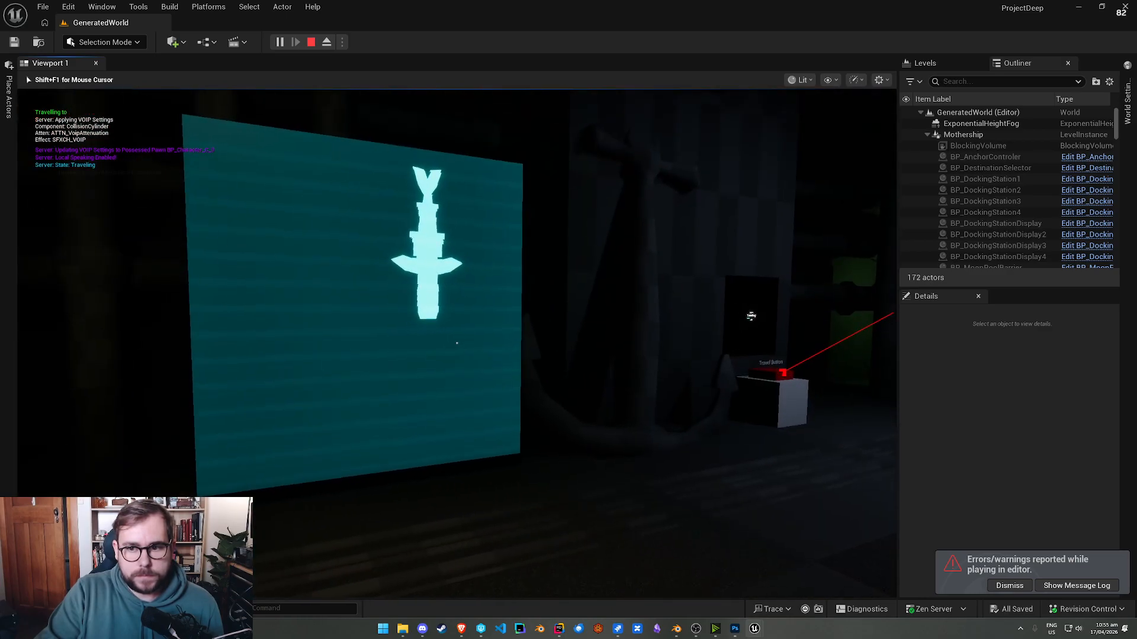
{"action": "key", "text": "w"}
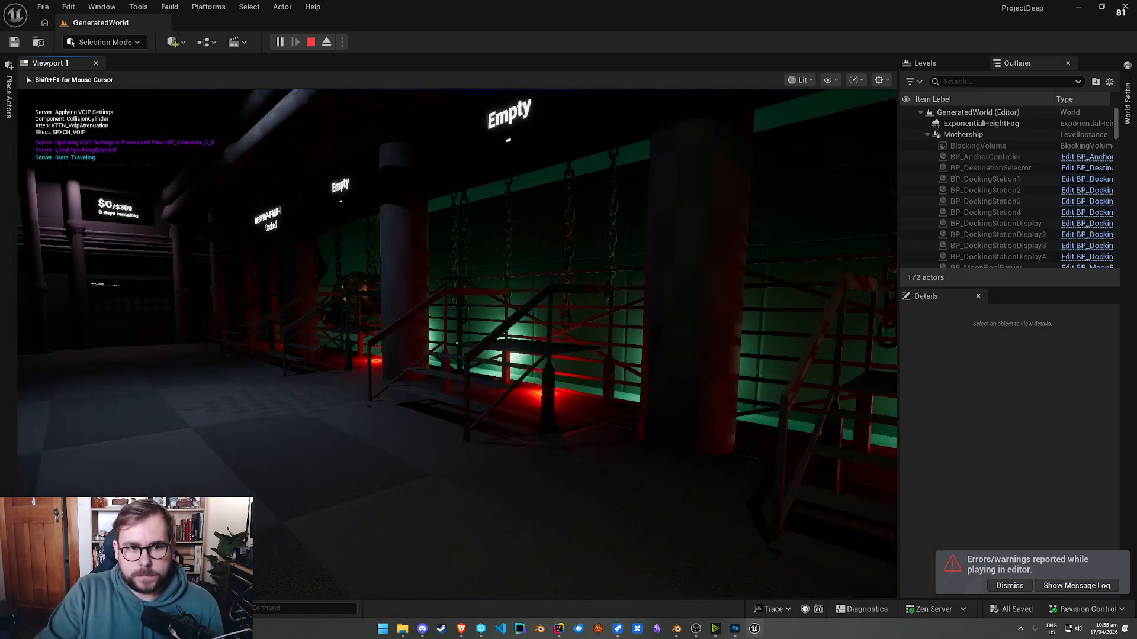
{"action": "key", "text": "w"}
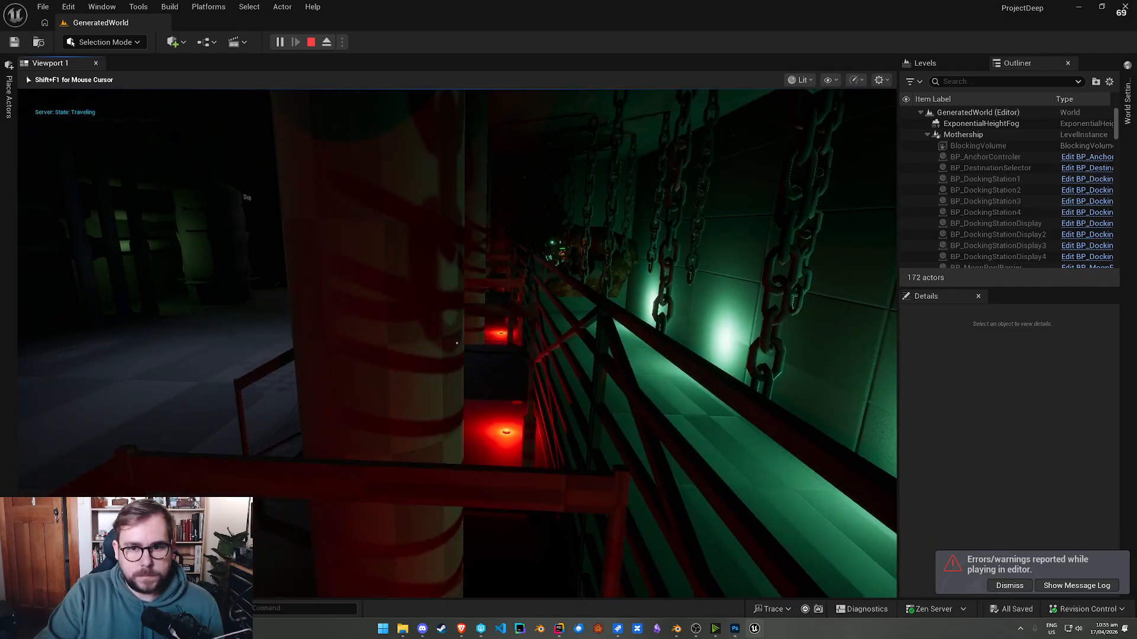
{"action": "key", "text": "w"}
{"action": "key", "text": "e"}
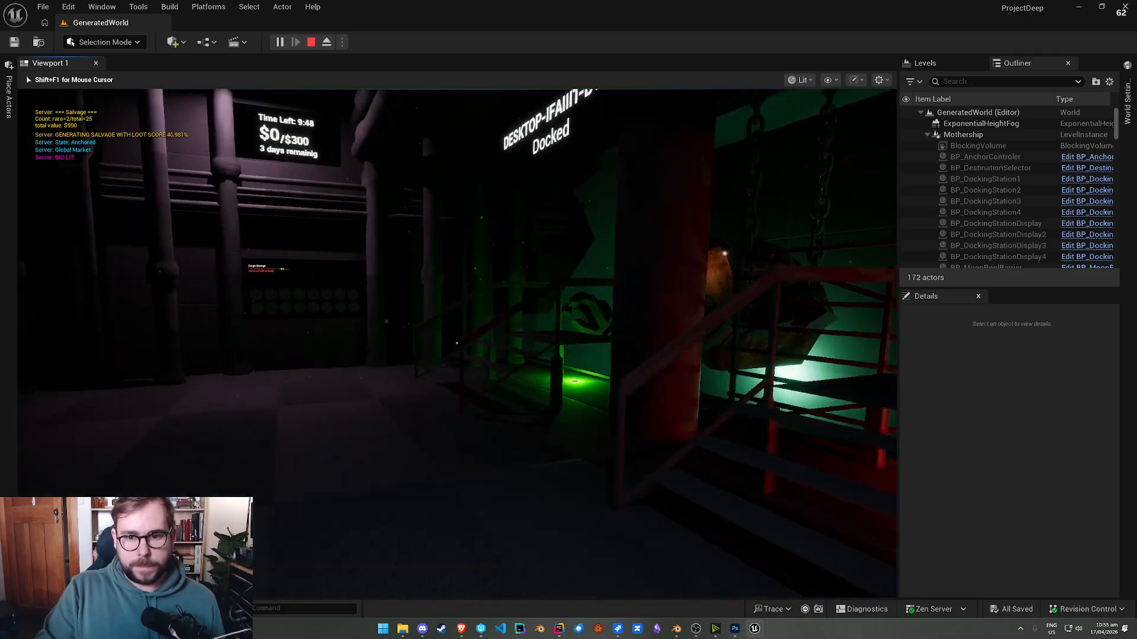
Step: Board the docked submarine, examine the soil and sand on the seabed under its lights, and end the play session
{"action": "key", "text": "w"}
{"action": "key", "text": "e"}
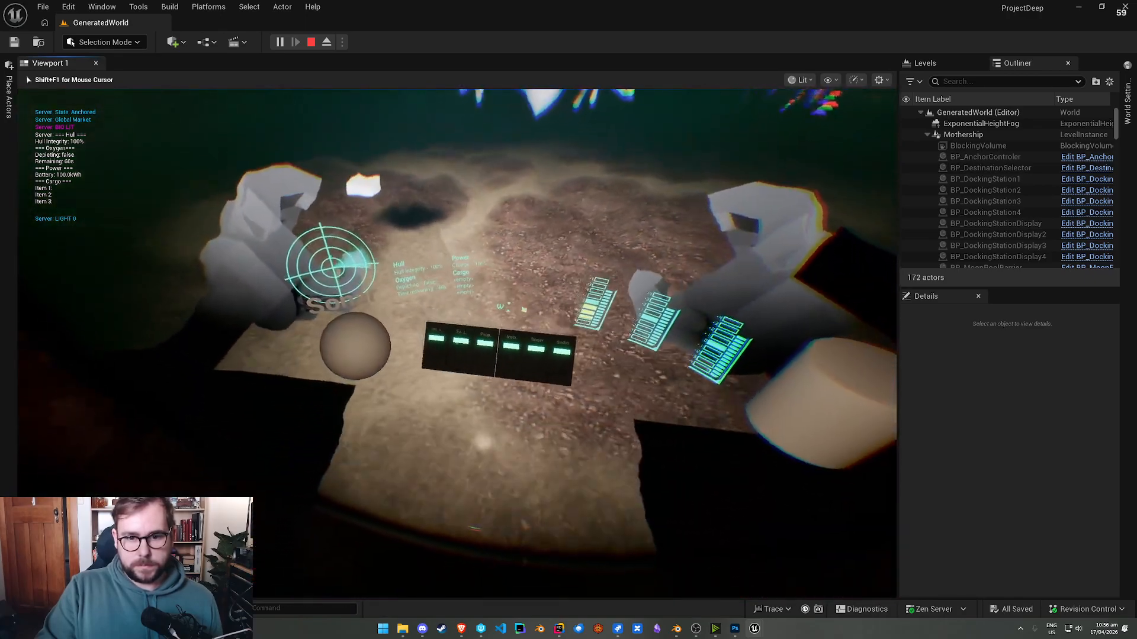
{"action": "left_click", "coordinate": [456, 343]}
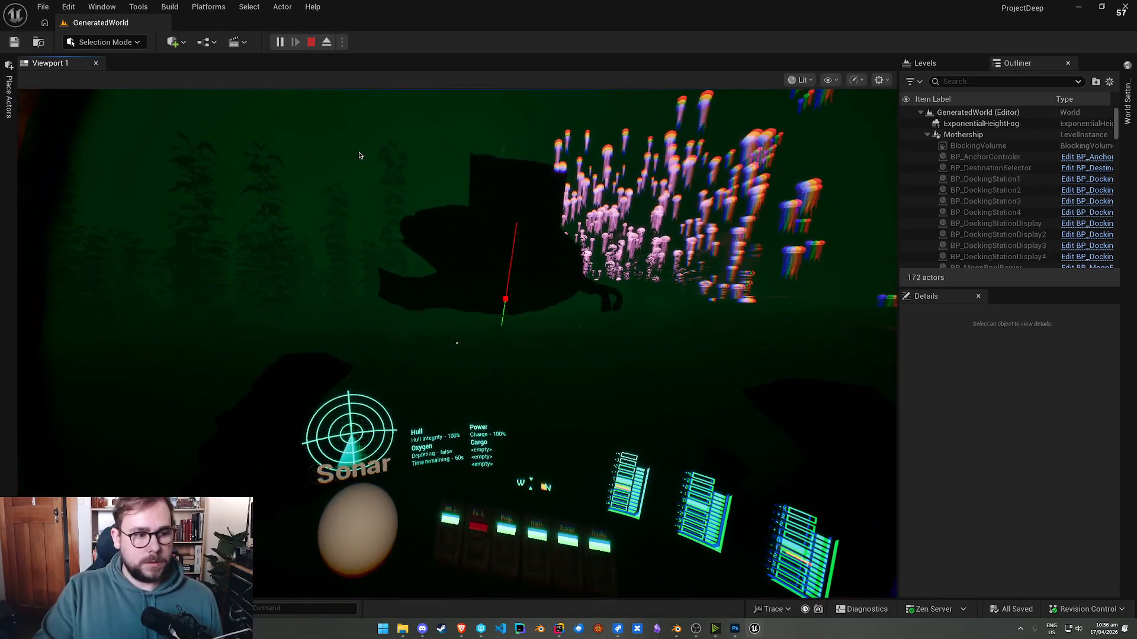
{"action": "key", "text": "Escape"}
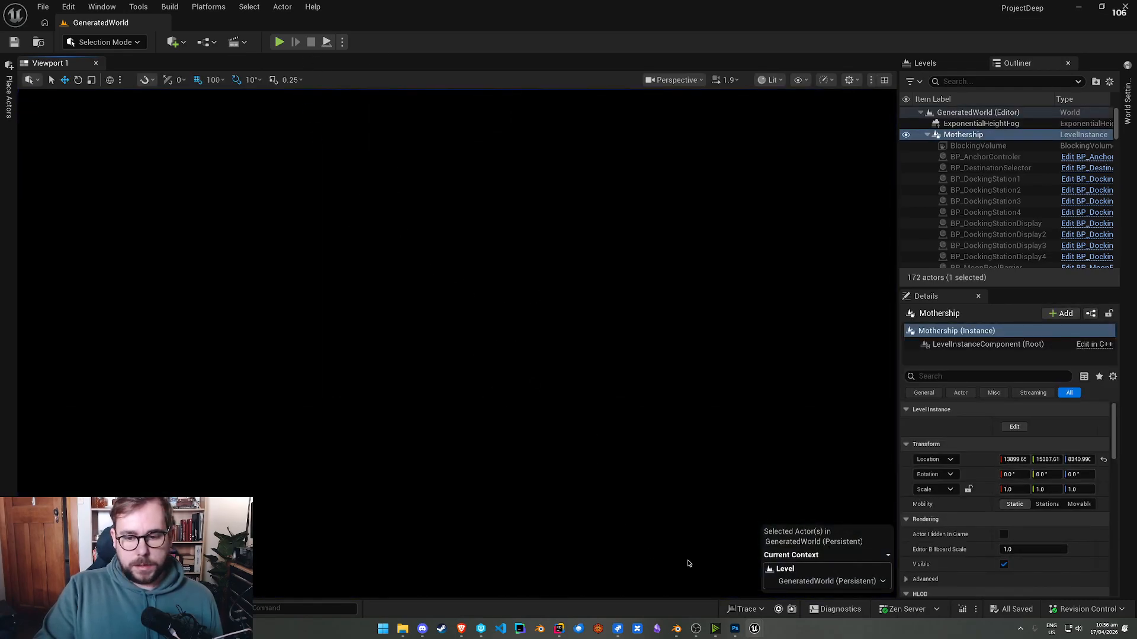
Step: Reopen the WorldGenTest level, simulate it, inspect the soil patches up close, and stop the simulation
{"action": "left_click", "coordinate": [42, 7]}
{"action": "mouse_move", "coordinate": [118, 87]}
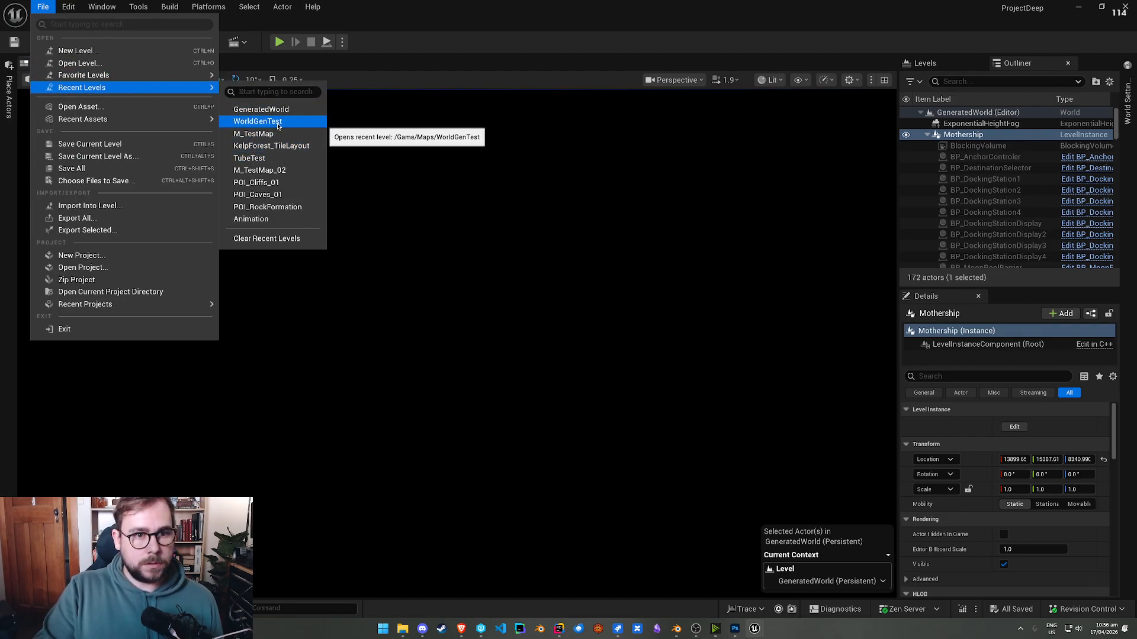
{"action": "left_click", "coordinate": [277, 123]}
{"action": "left_click", "coordinate": [325, 44]}
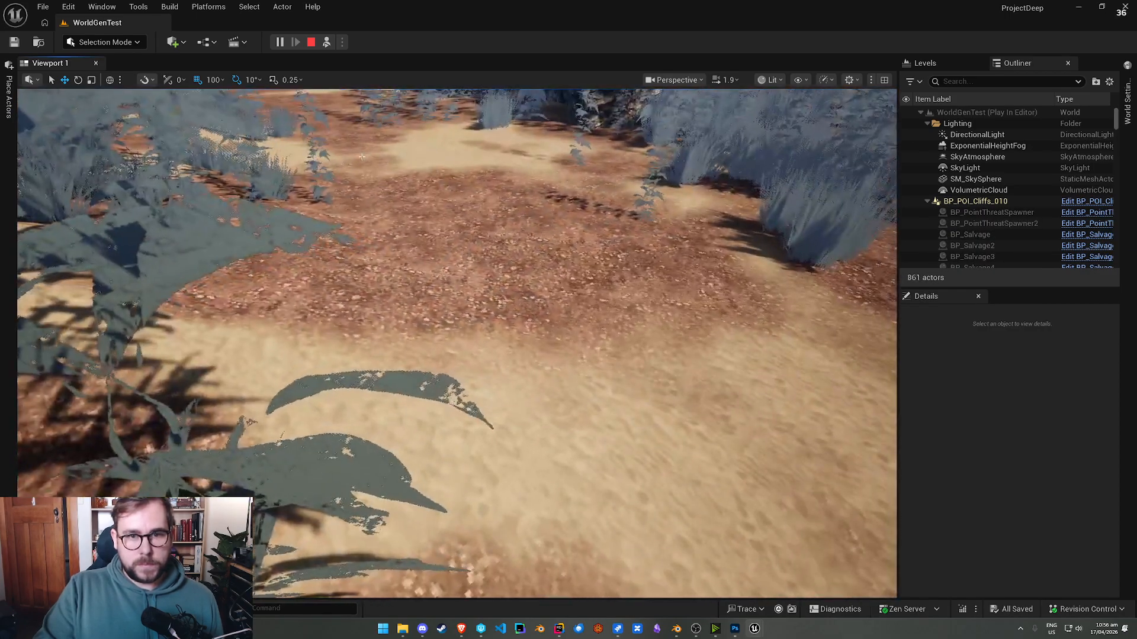
{"action": "key", "text": "Escape"}
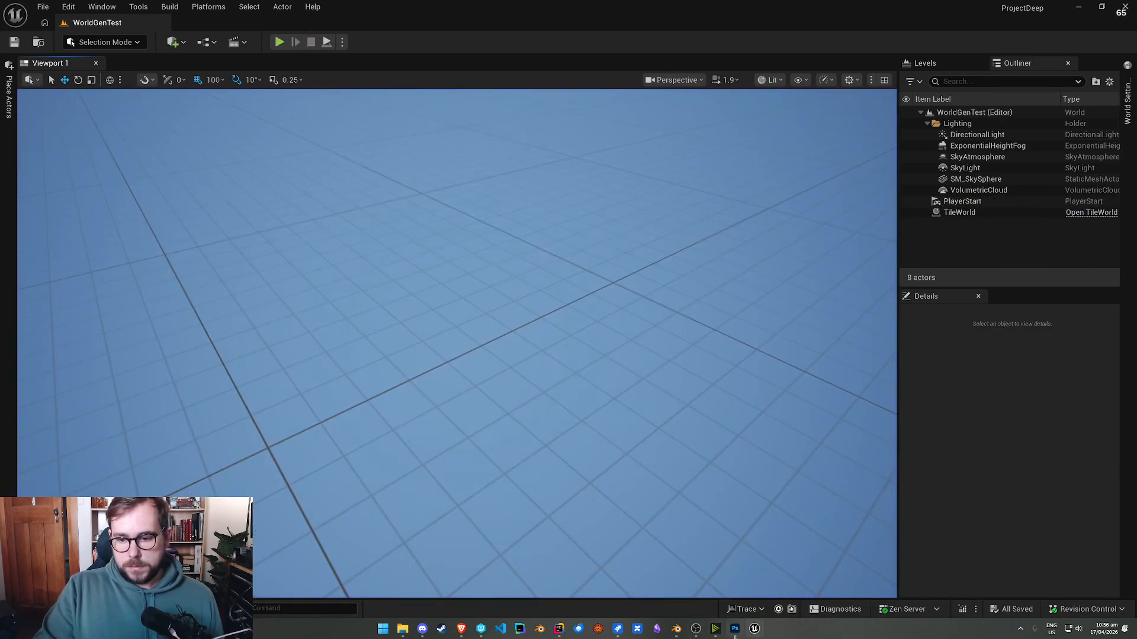
Step: Switch to Blender and close it, discarding the unsaved changes to Pipes.blend
{"action": "mouse_move", "coordinate": [677, 630]}
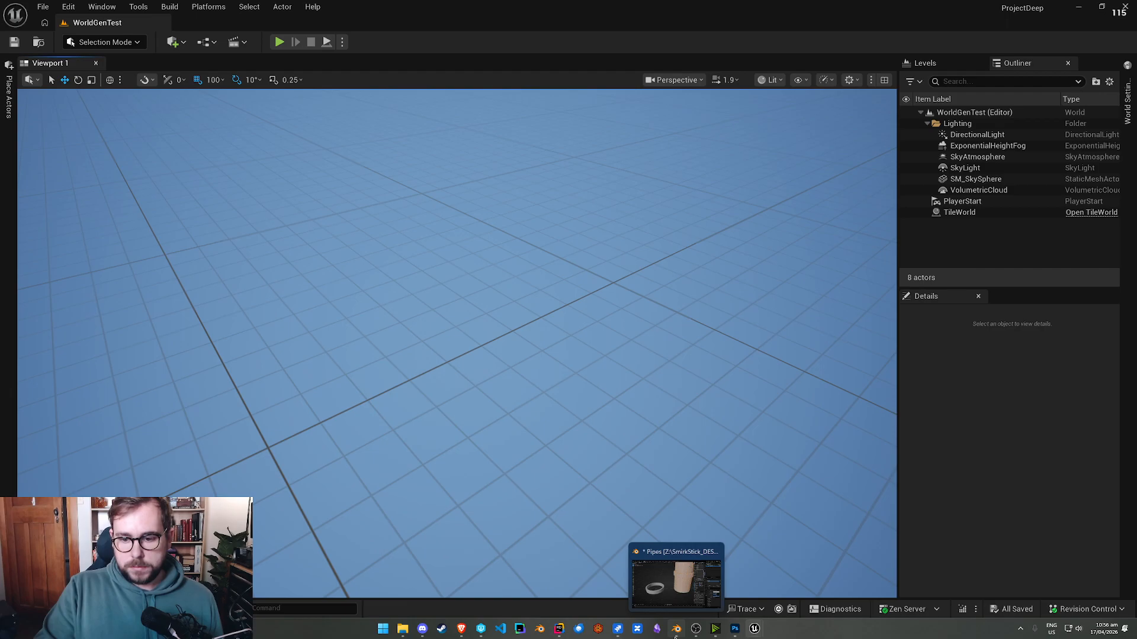
{"action": "left_click", "coordinate": [675, 636]}
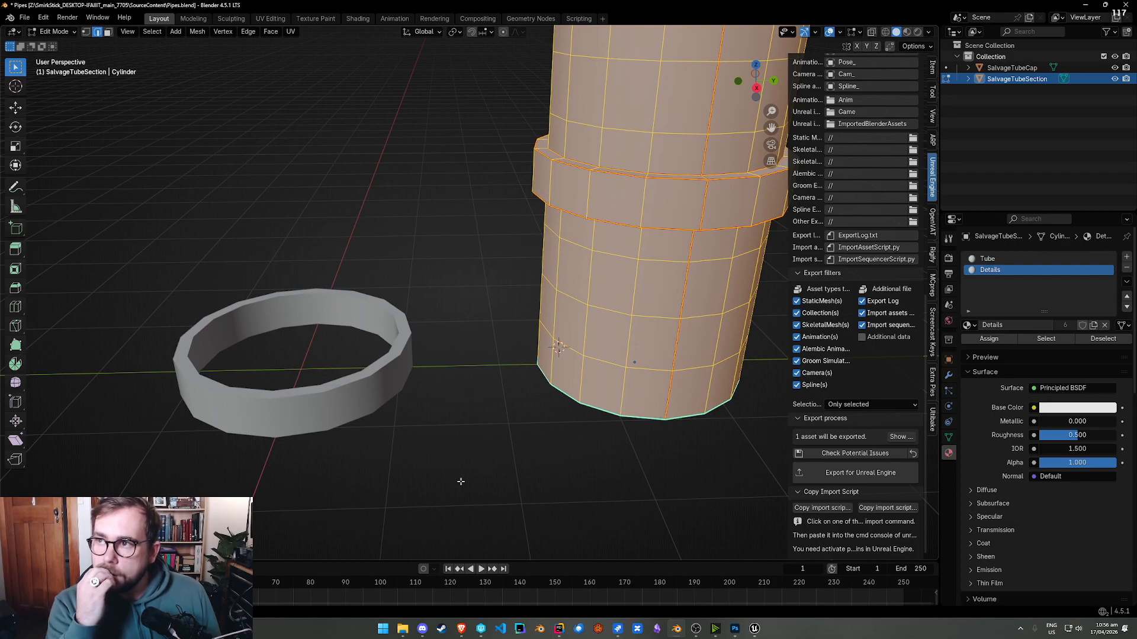
{"action": "scroll", "coordinate": [474, 476], "scroll_direction": "down", "scroll_amount": 6}
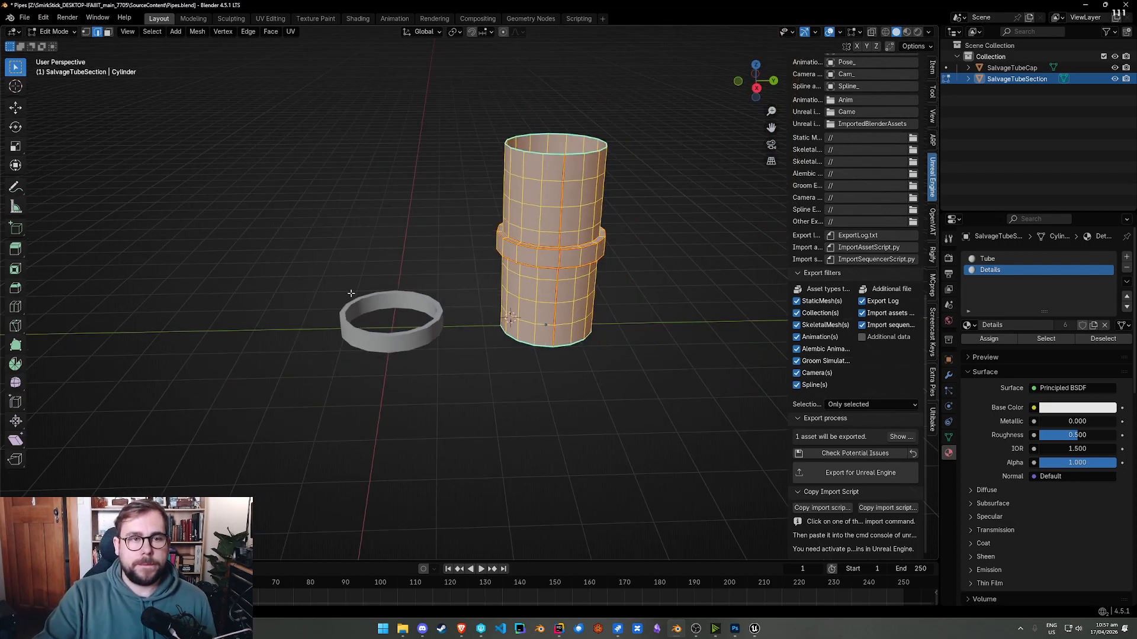
{"action": "left_click", "coordinate": [24, 17]}
{"action": "left_click", "coordinate": [23, 16]}
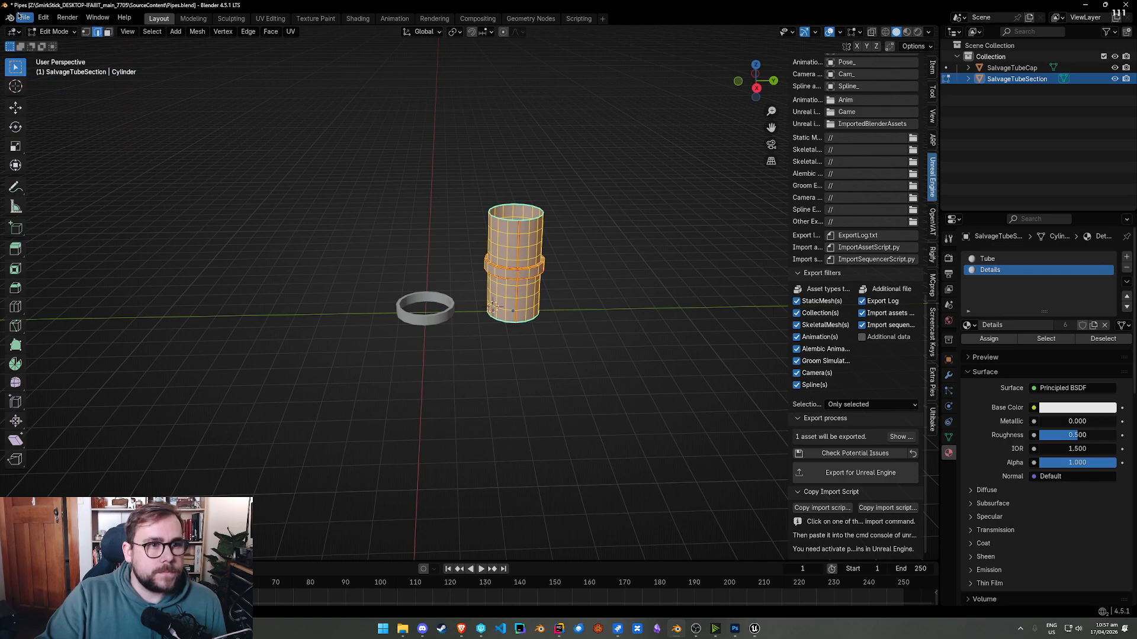
{"action": "left_click", "coordinate": [1126, 5]}
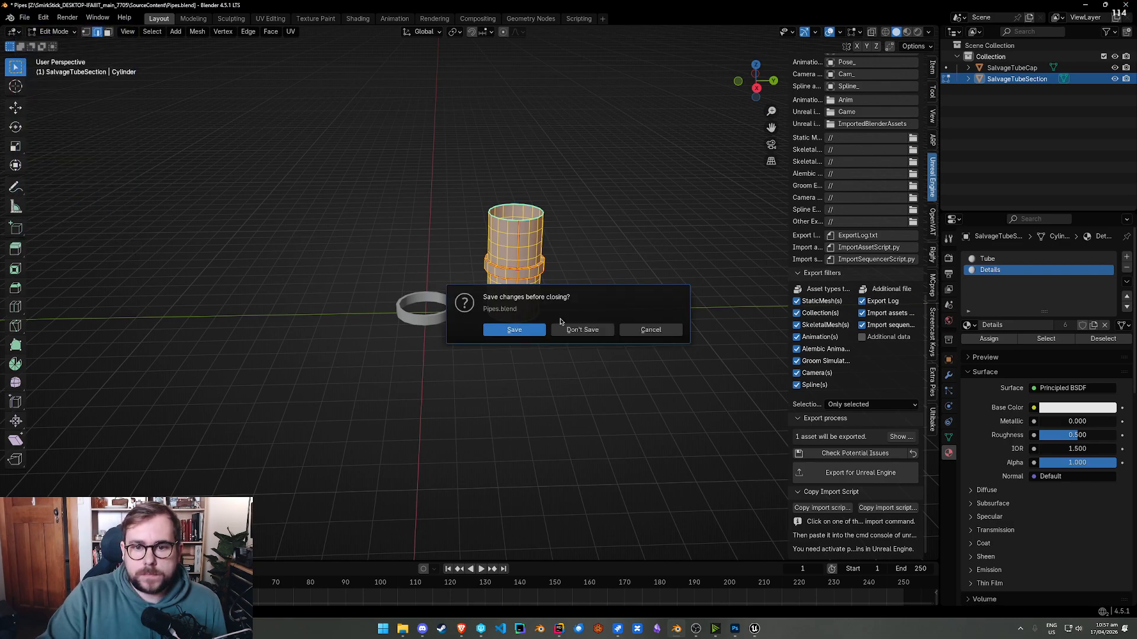
{"action": "left_click", "coordinate": [513, 331]}
{"action": "left_click", "coordinate": [1124, 6]}
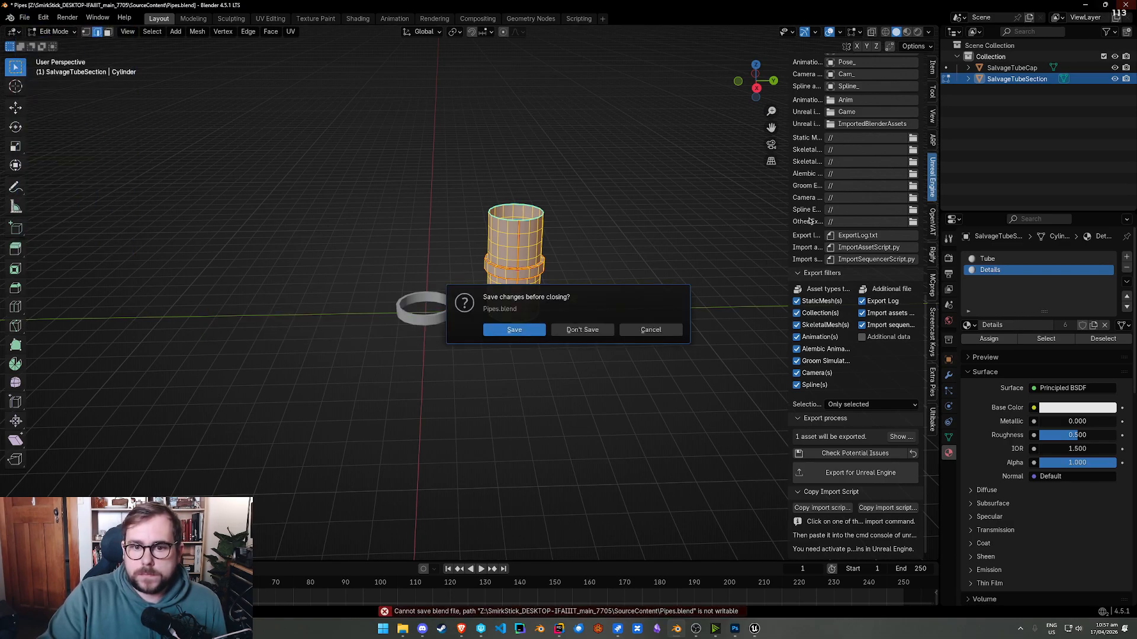
{"action": "left_click", "coordinate": [583, 330]}
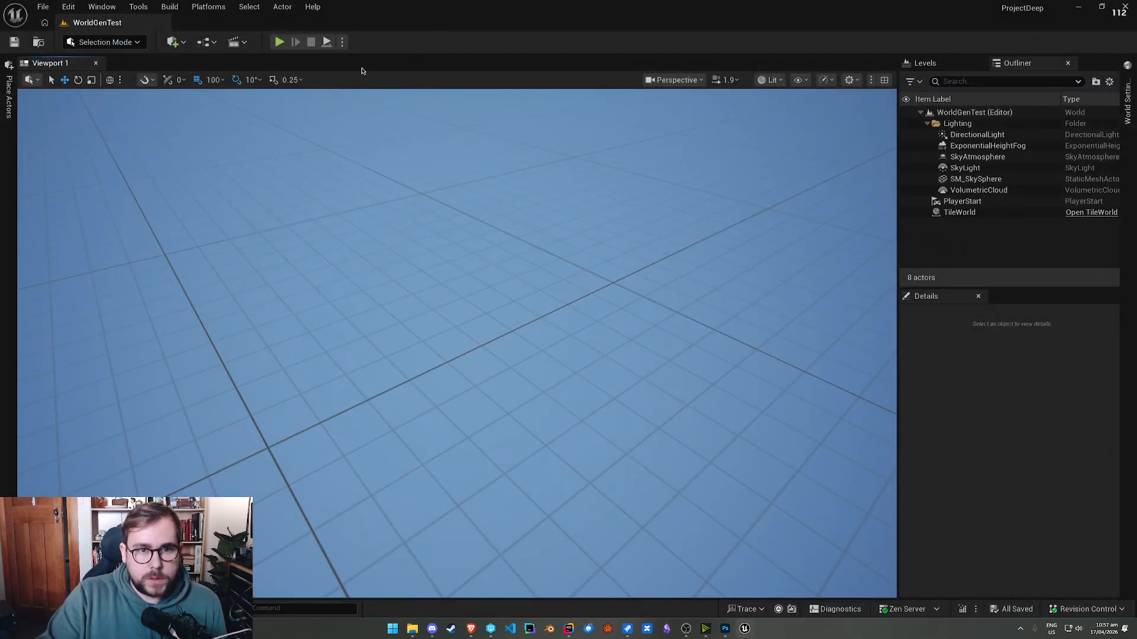
Step: Simulate WorldGenTest and fly low over the generated landscape to examine the soil's color and its blend with the sand
{"action": "left_click", "coordinate": [326, 43]}
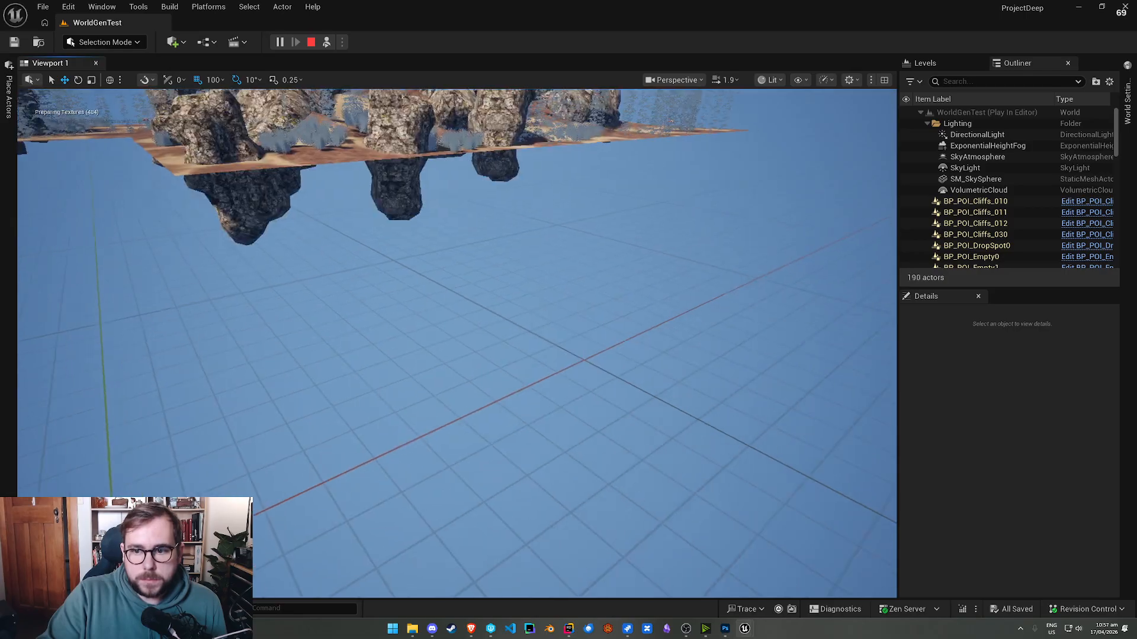
{"action": "key", "text": "w"}
{"action": "right_click_drag", "start_coordinate": [433, 334], "coordinate": [583, 296]}
{"action": "scroll", "coordinate": [433, 334], "scroll_direction": "down", "scroll_amount": 3}
{"action": "key", "text": "w"}
{"action": "key", "text": "s"}
{"action": "key", "text": "w"}
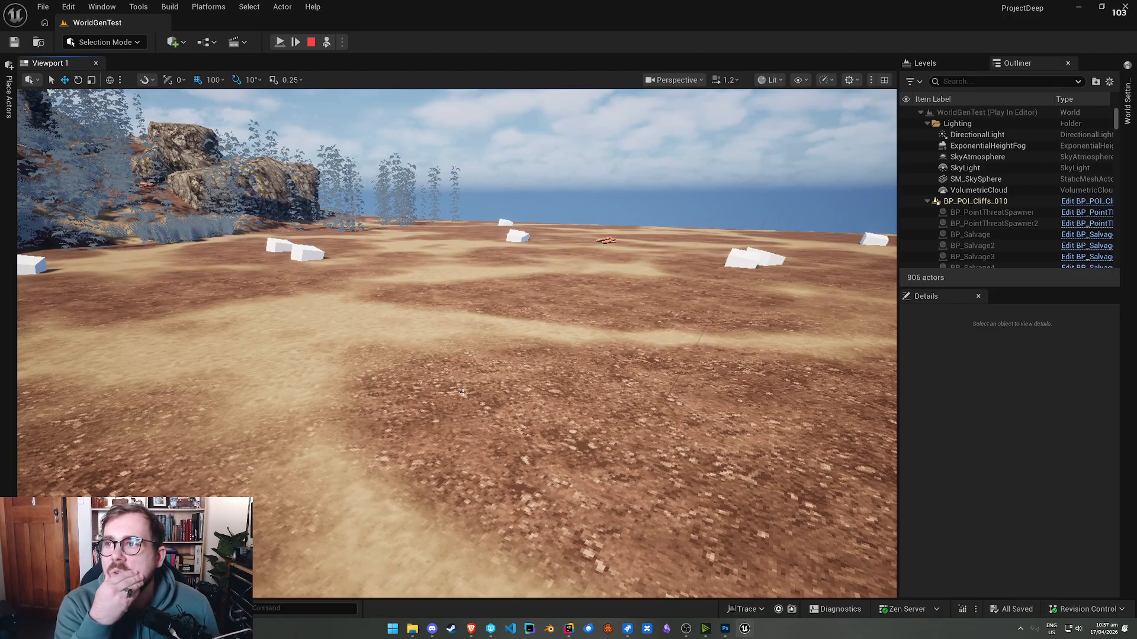
{"action": "right_click_drag", "start_coordinate": [463, 393], "coordinate": [379, 415]}
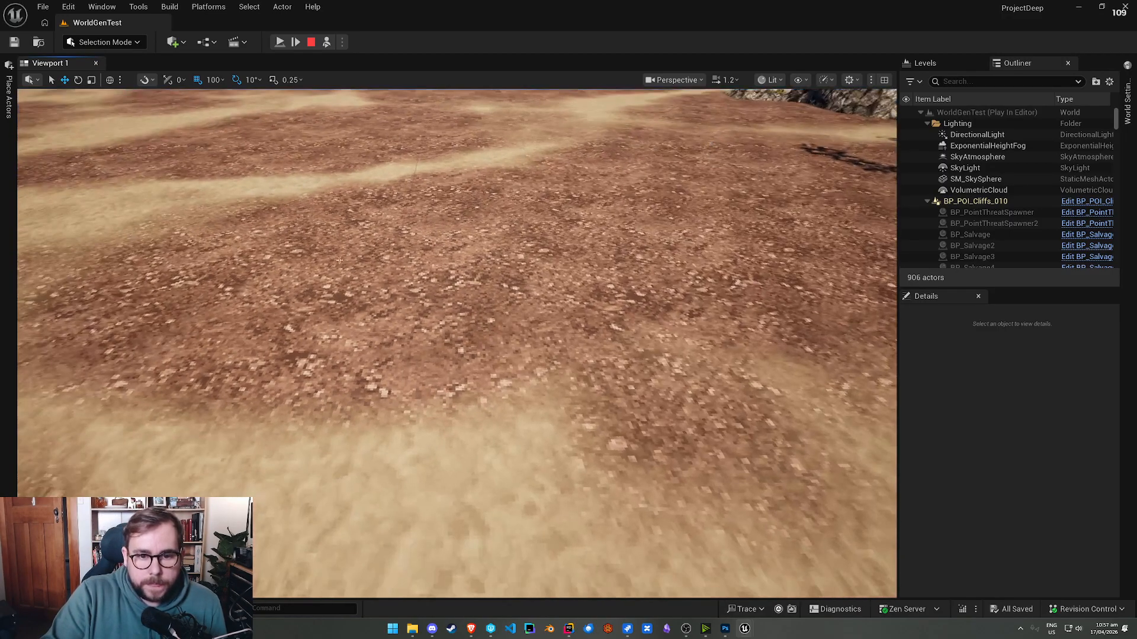
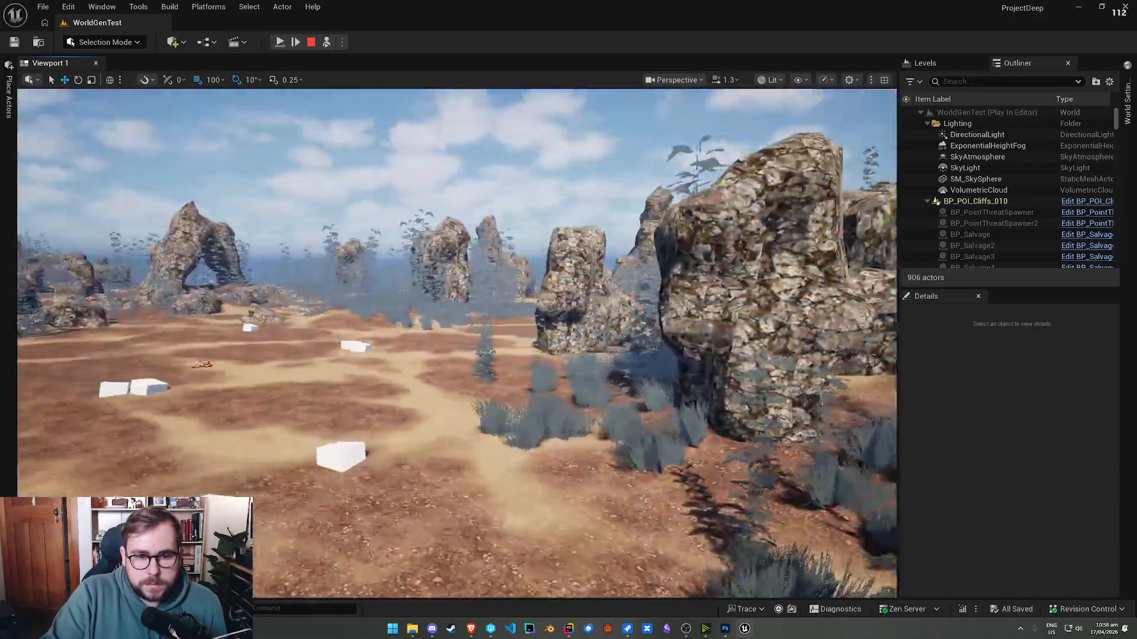
Step: Examine the cliff rocks up close against the soil and stop the simulation
{"action": "key", "text": "w"}
{"action": "right_click_drag", "start_coordinate": [524, 260], "coordinate": [820, 236]}
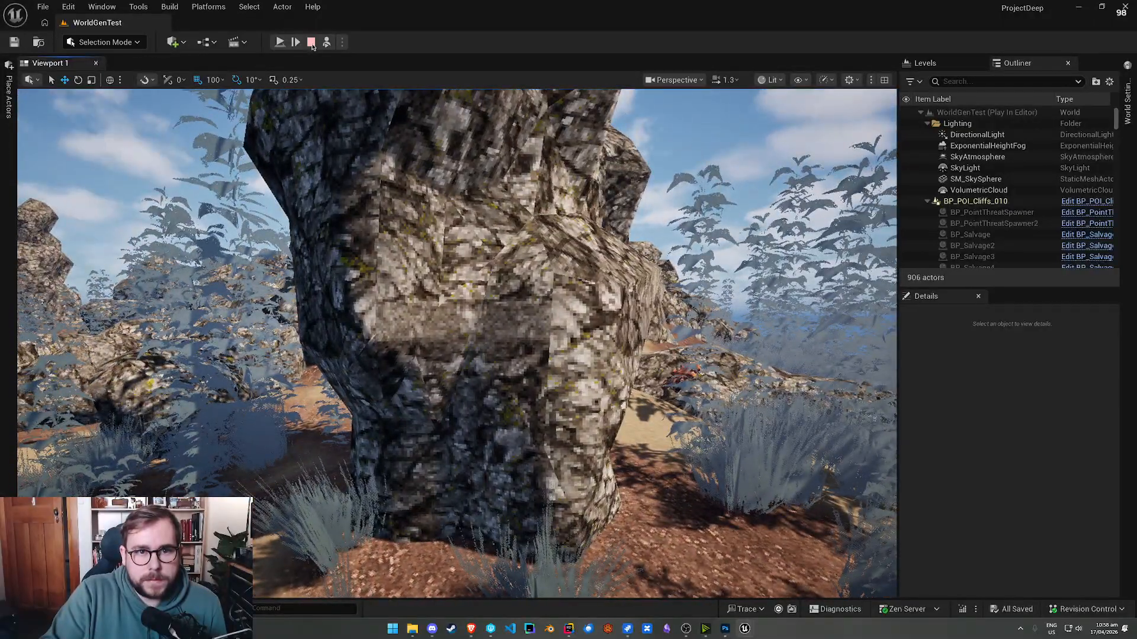
{"action": "left_click", "coordinate": [311, 42]}
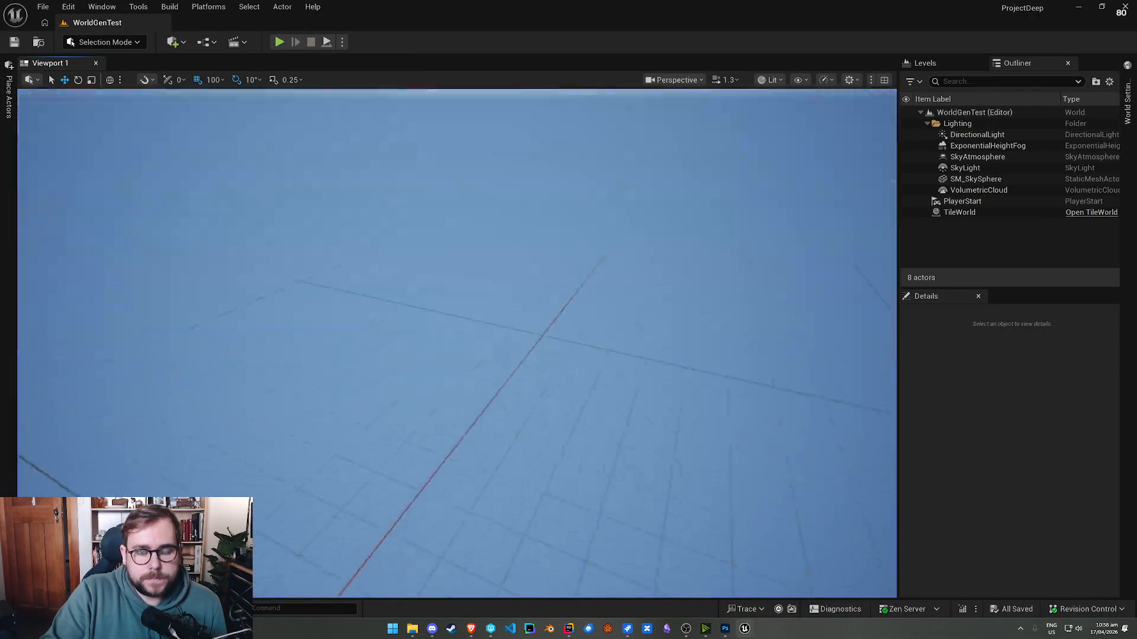
Step: Switch to Photoshop, bring up sand.psd, and look through the project's SourceContent textures folder in File Explorer
{"action": "left_click", "coordinate": [724, 628]}
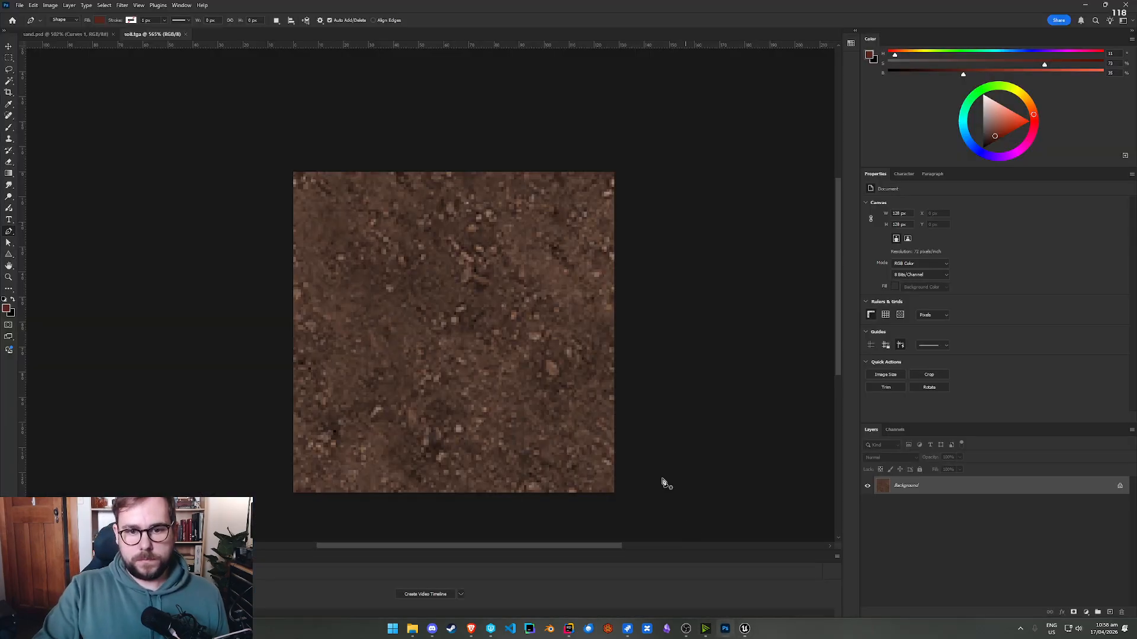
{"action": "left_click", "coordinate": [74, 34]}
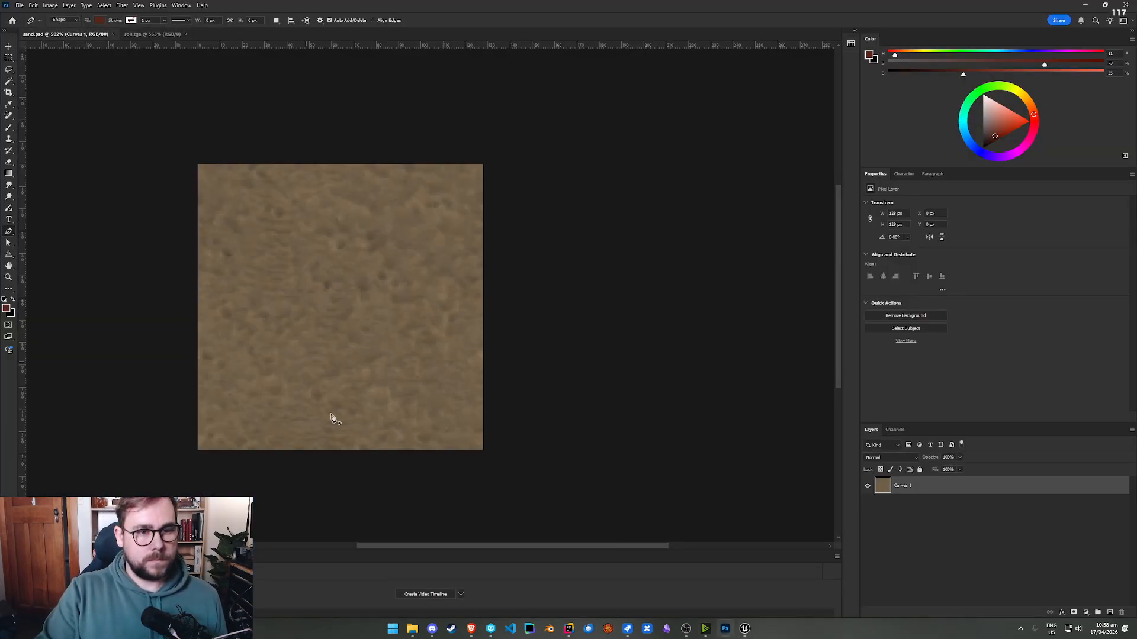
{"action": "left_click", "coordinate": [412, 628]}
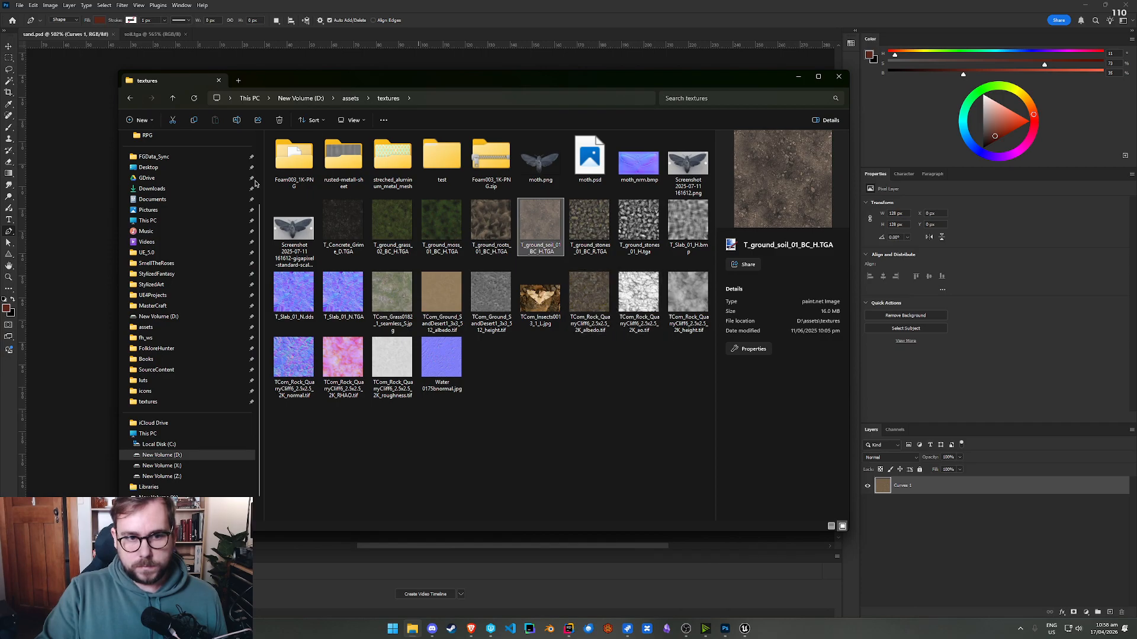
{"action": "left_click", "coordinate": [175, 369]}
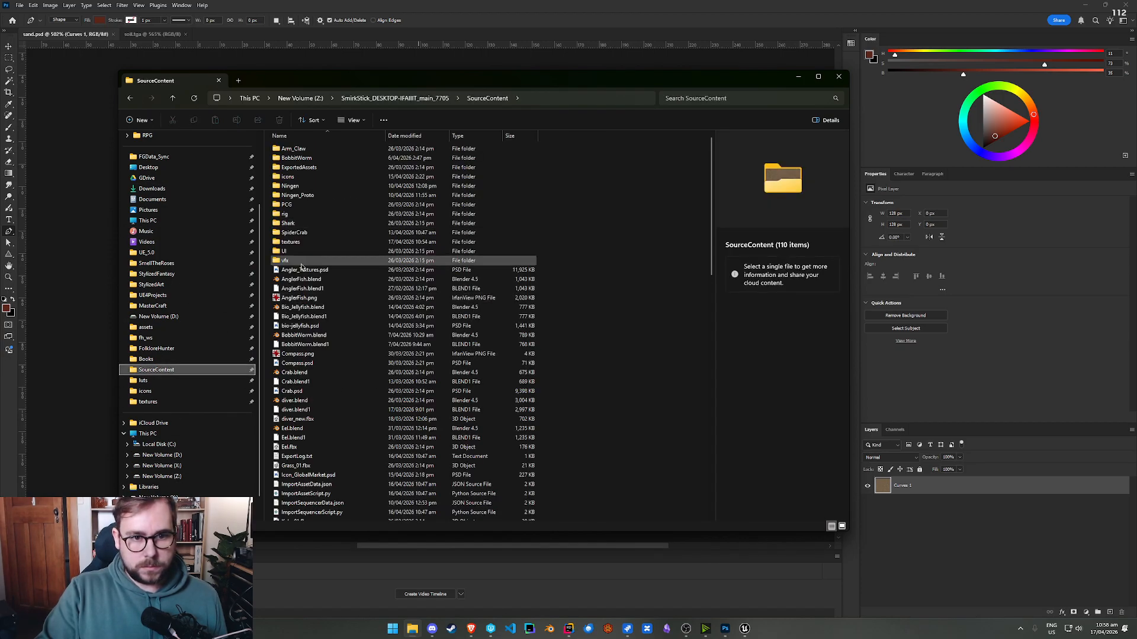
{"action": "double_click", "coordinate": [301, 242]}
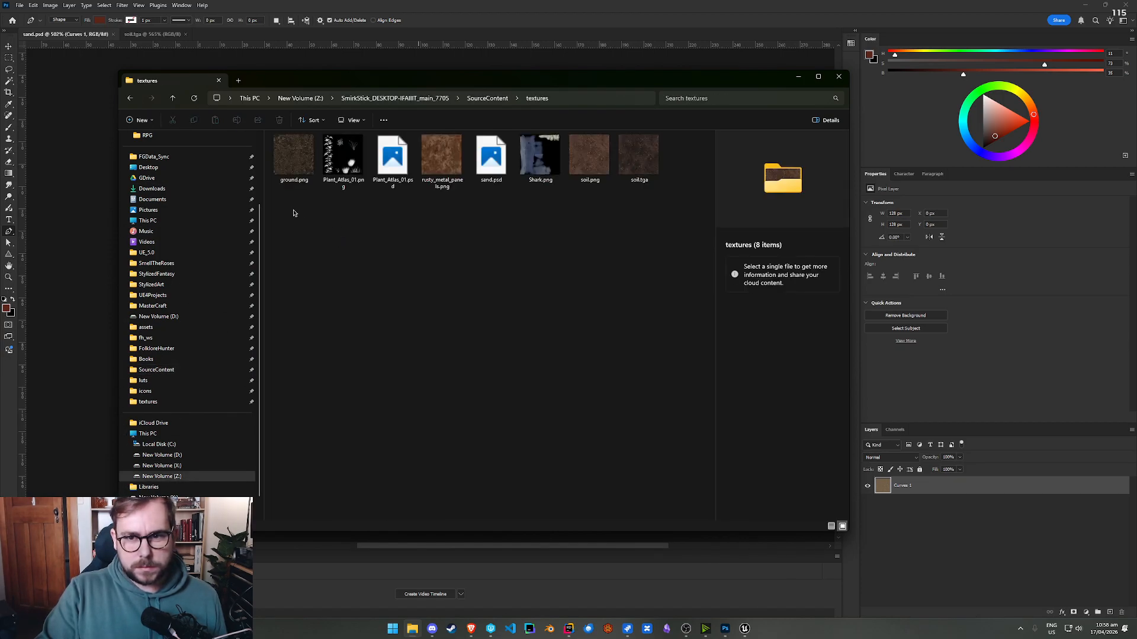
{"action": "left_click", "coordinate": [298, 163]}
{"action": "left_click", "coordinate": [129, 99]}
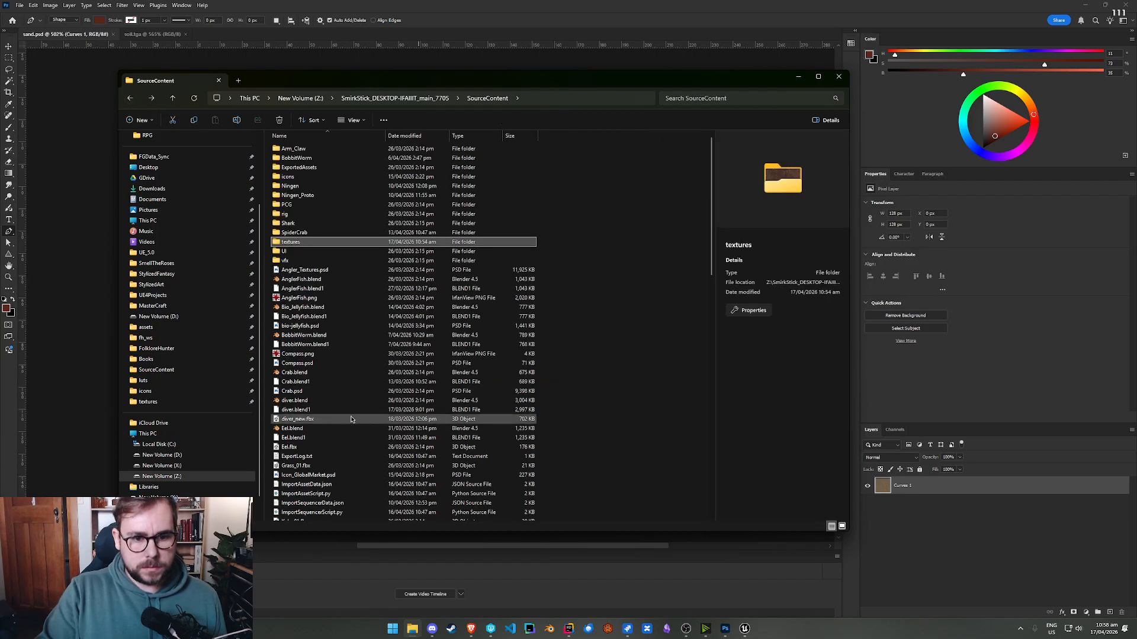
{"action": "left_click", "coordinate": [171, 405]}
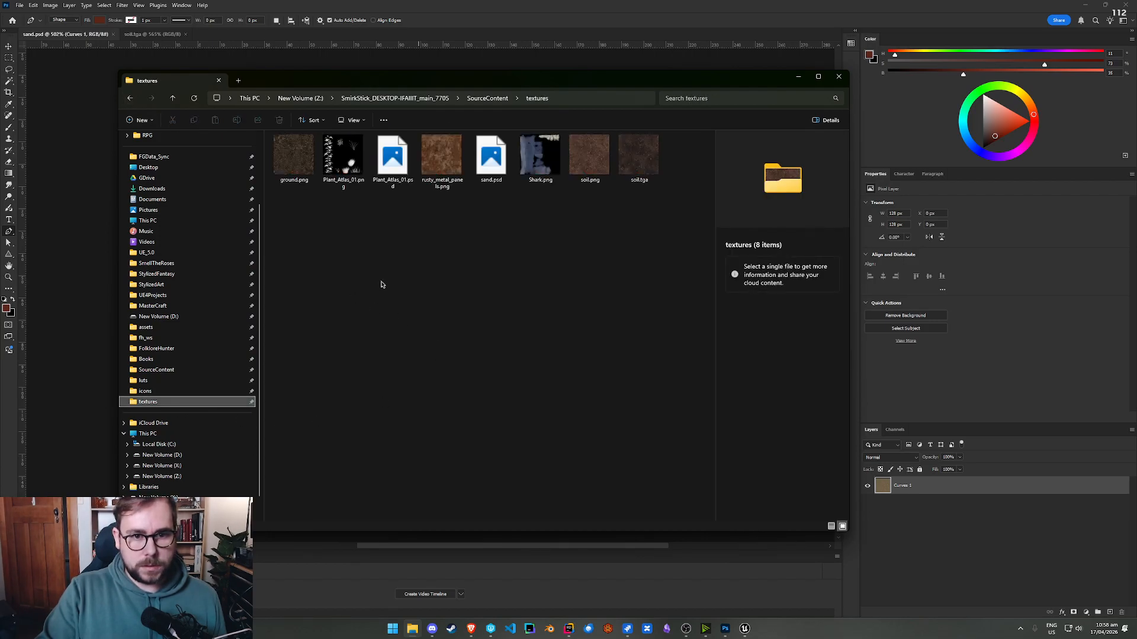
{"action": "left_click", "coordinate": [164, 371]}
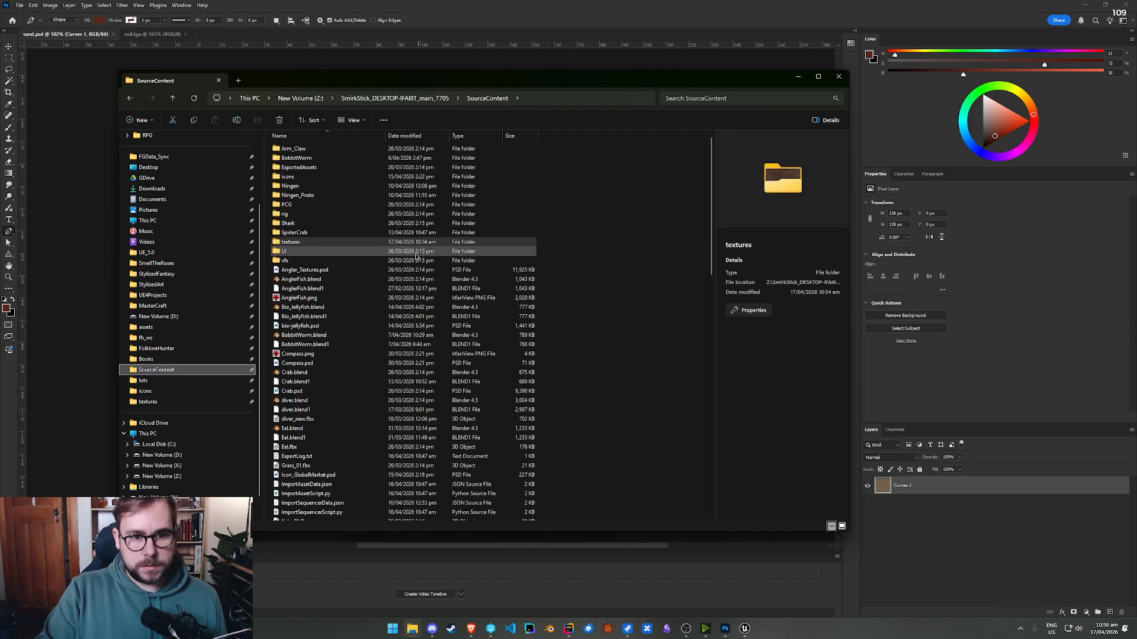
{"action": "left_click", "coordinate": [172, 404]}
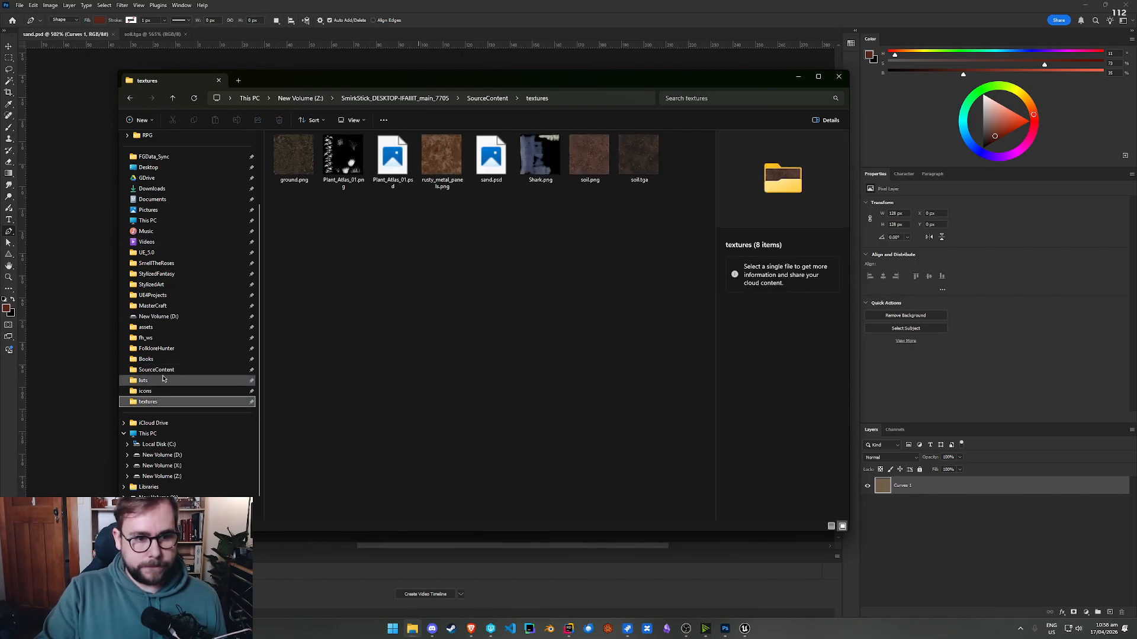
Step: Go to D:\assets\textures and compare the ground stones texture with the quarry cliff rock texture
{"action": "left_click", "coordinate": [156, 328]}
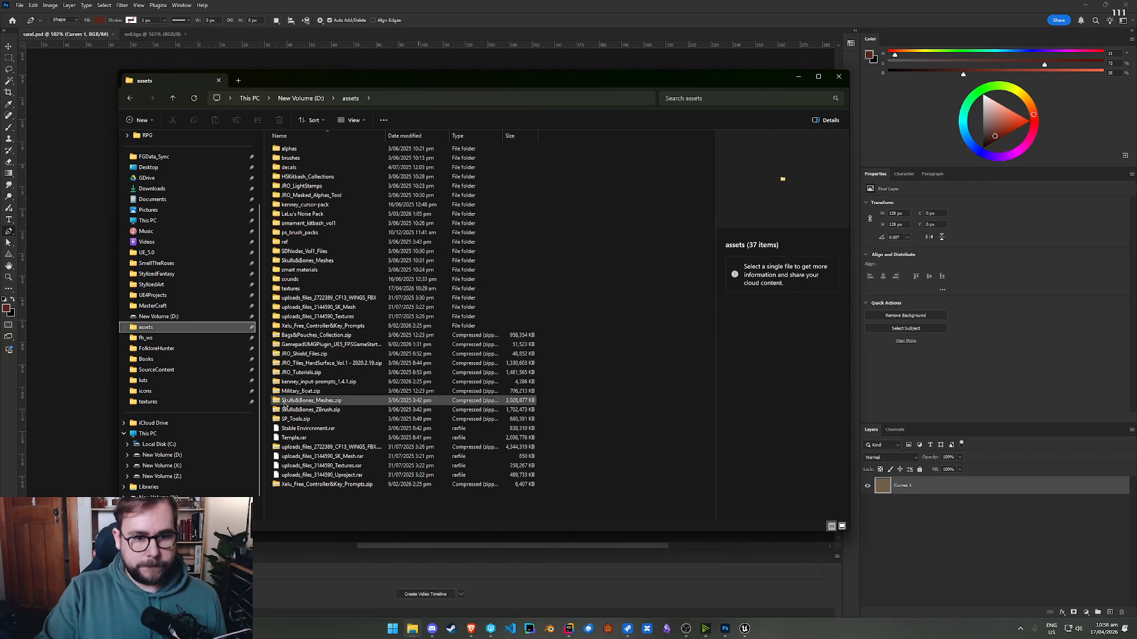
{"action": "double_click", "coordinate": [364, 289]}
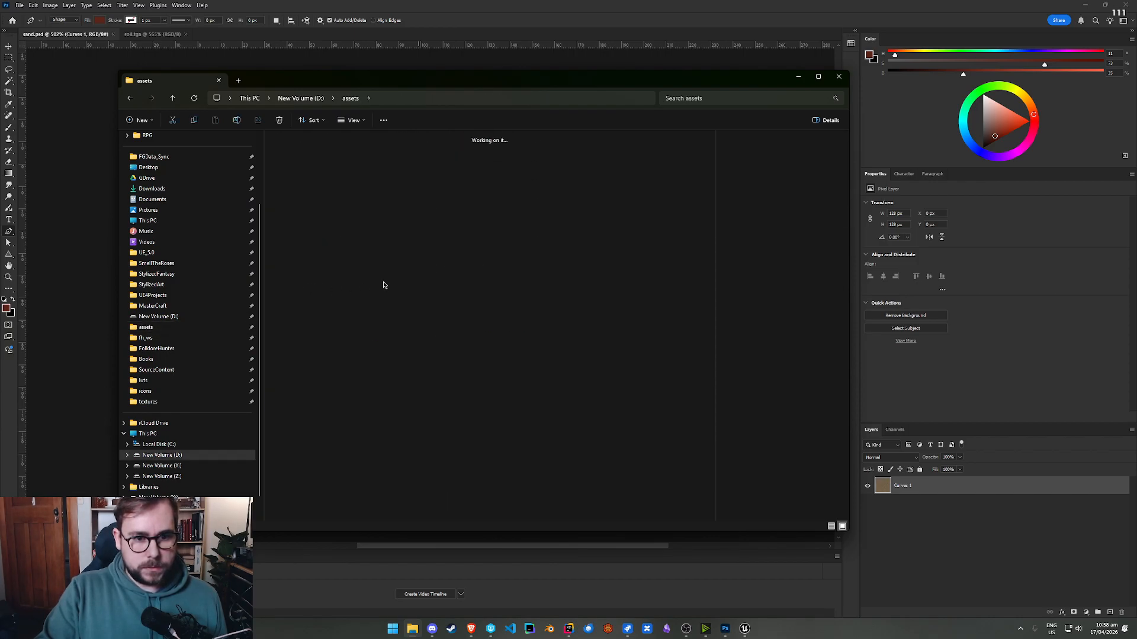
{"action": "left_click", "coordinate": [590, 230]}
{"action": "left_click", "coordinate": [587, 285]}
{"action": "left_click", "coordinate": [583, 233]}
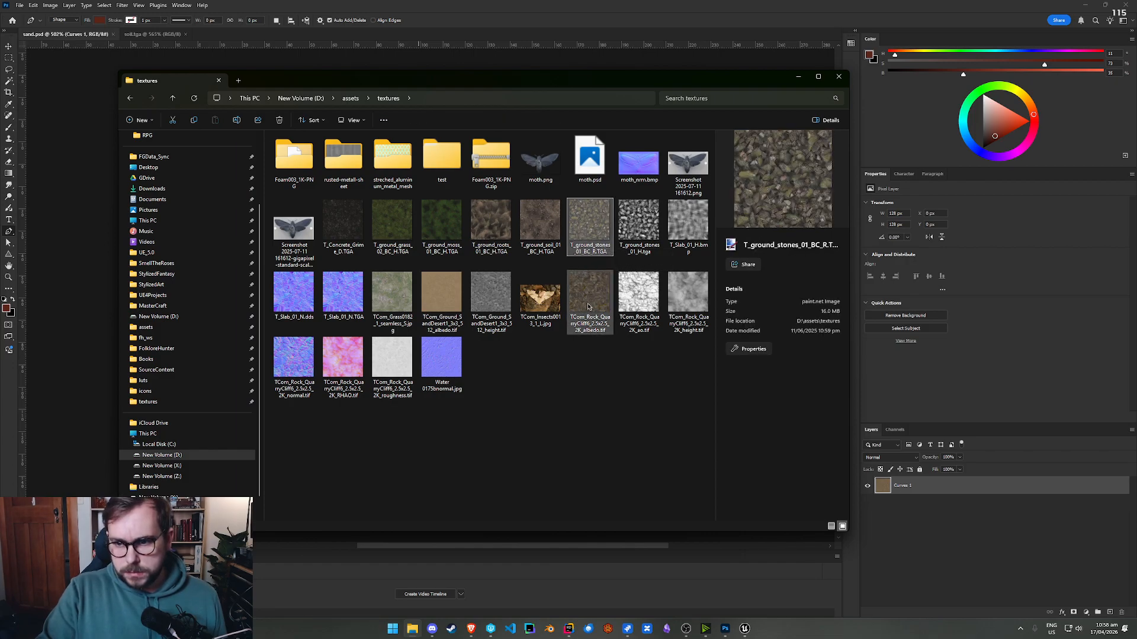
Step: Open TCom_Rock_QuarryCliff6_2.5x2.5_2K_albedo.tif from D:\assets\textures as a new Photoshop document
{"action": "left_click", "coordinate": [582, 322]}
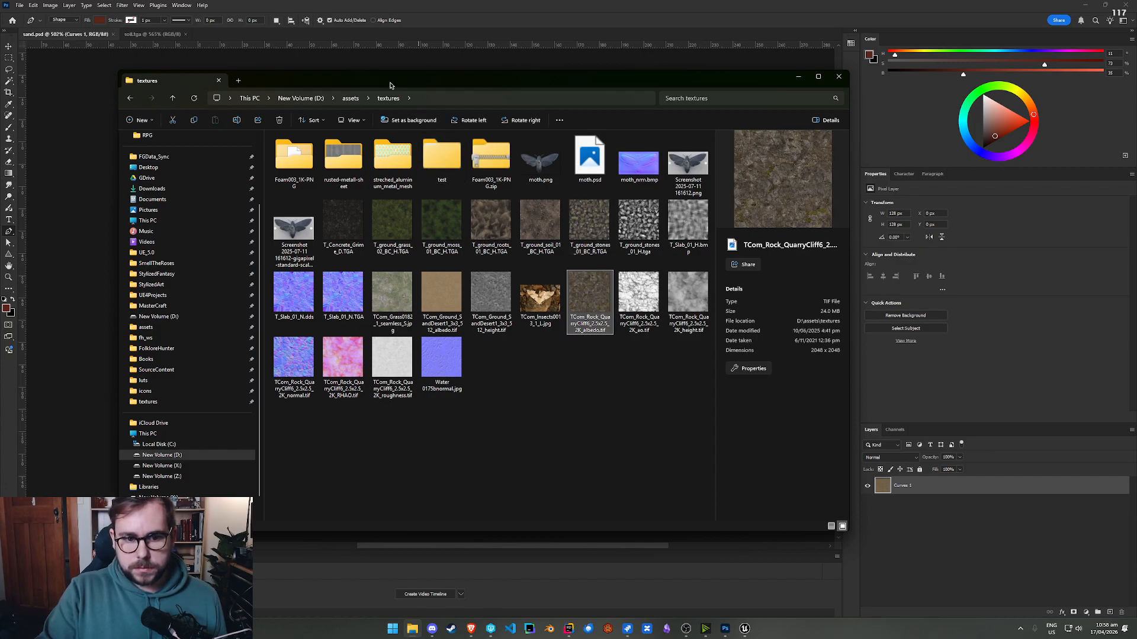
{"action": "left_click_drag", "start_coordinate": [411, 85], "coordinate": [328, 317]}
{"action": "left_click_drag", "start_coordinate": [508, 530], "coordinate": [225, 33]}
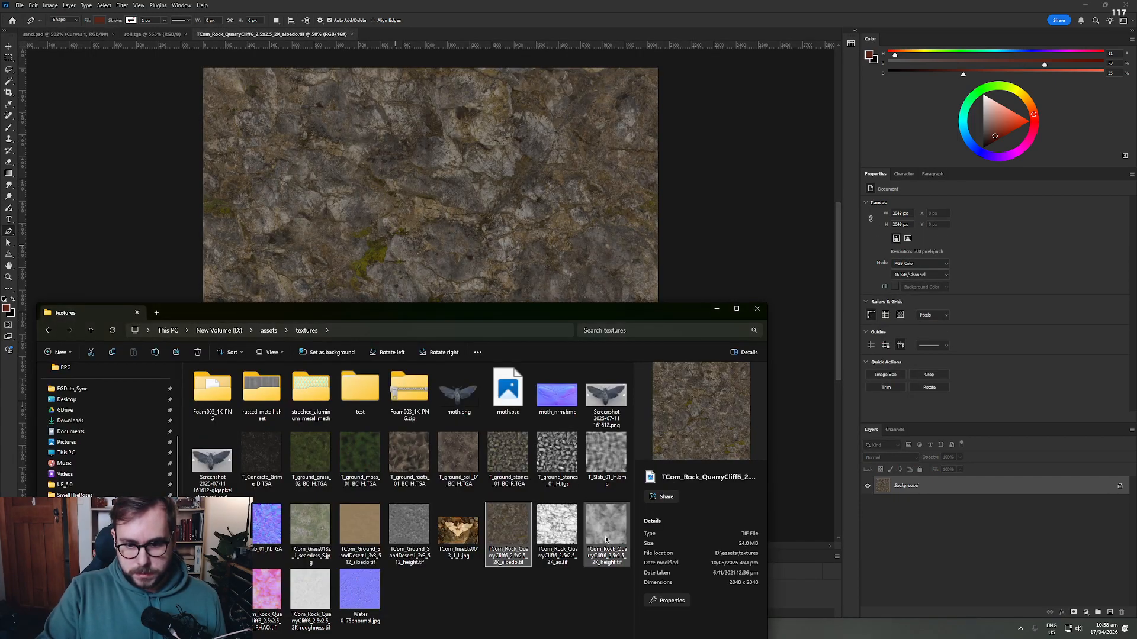
Step: Place the quarry cliff's matching ambient occlusion map as a full-size layer over the albedo
{"action": "left_click", "coordinate": [549, 538]}
{"action": "left_click_drag", "start_coordinate": [427, 198], "coordinate": [514, 306]}
{"action": "key", "text": "Return"}
{"action": "key", "text": "alt+Tab"}
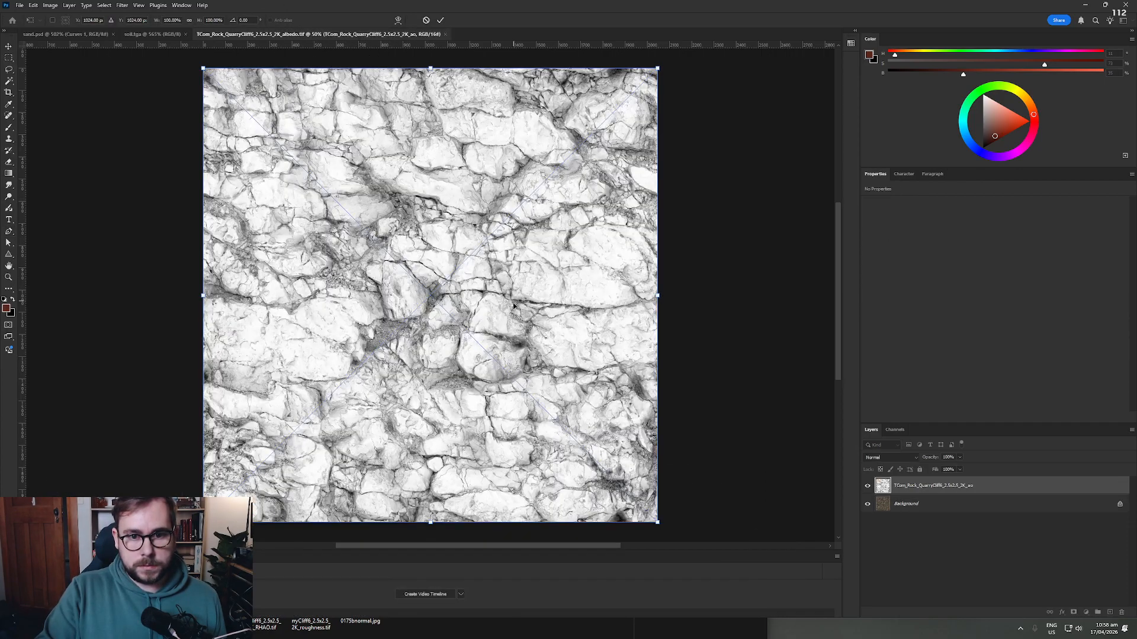
{"action": "left_click_drag", "start_coordinate": [605, 530], "coordinate": [604, 503]}
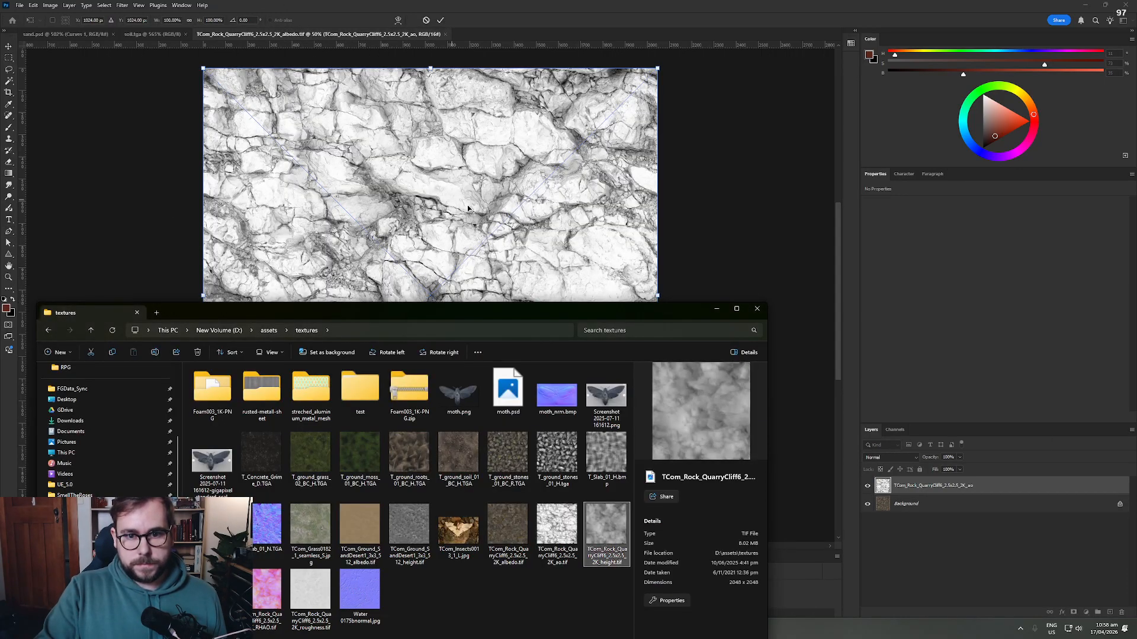
{"action": "left_click", "coordinate": [441, 21]}
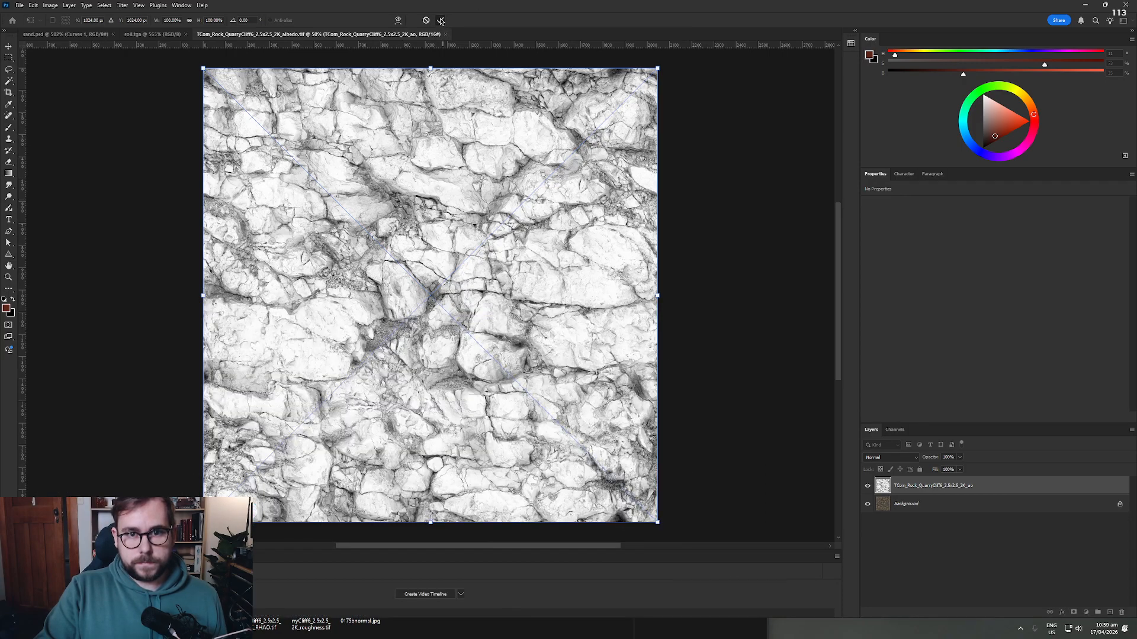
Step: Place the quarry cliff's matching height map as a layer above the ambient occlusion layer
{"action": "left_click", "coordinate": [642, 625]}
{"action": "left_click", "coordinate": [554, 193]}
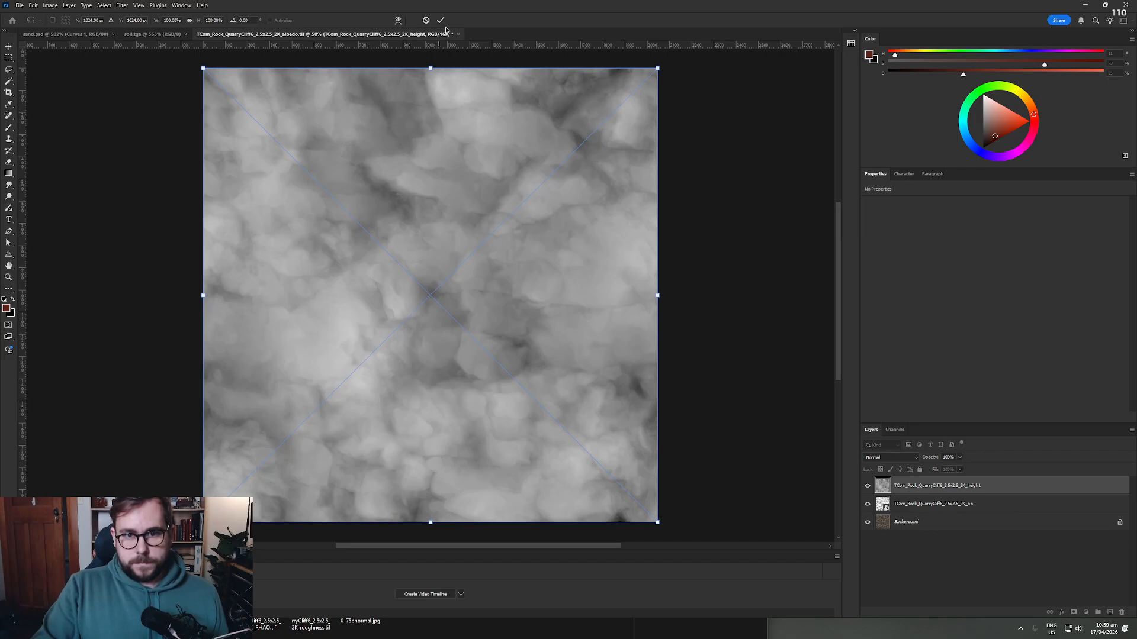
{"action": "left_click", "coordinate": [442, 20]}
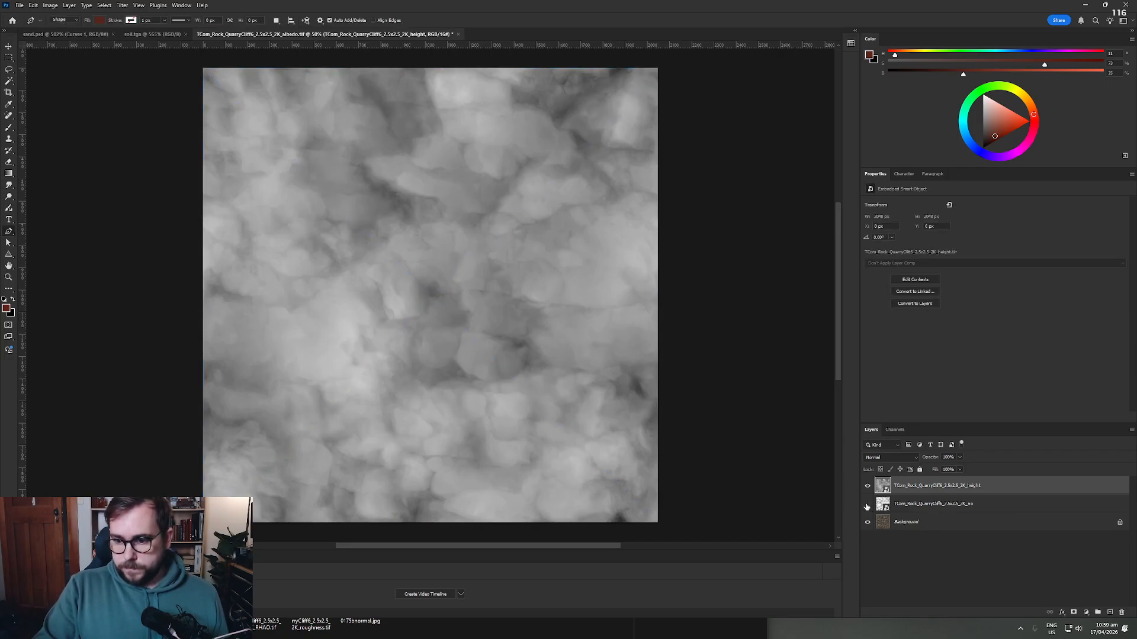
Step: Hide the height layer and set the ambient occlusion layer's blend mode to Multiply
{"action": "left_click", "coordinate": [868, 486]}
{"action": "left_click", "coordinate": [924, 504]}
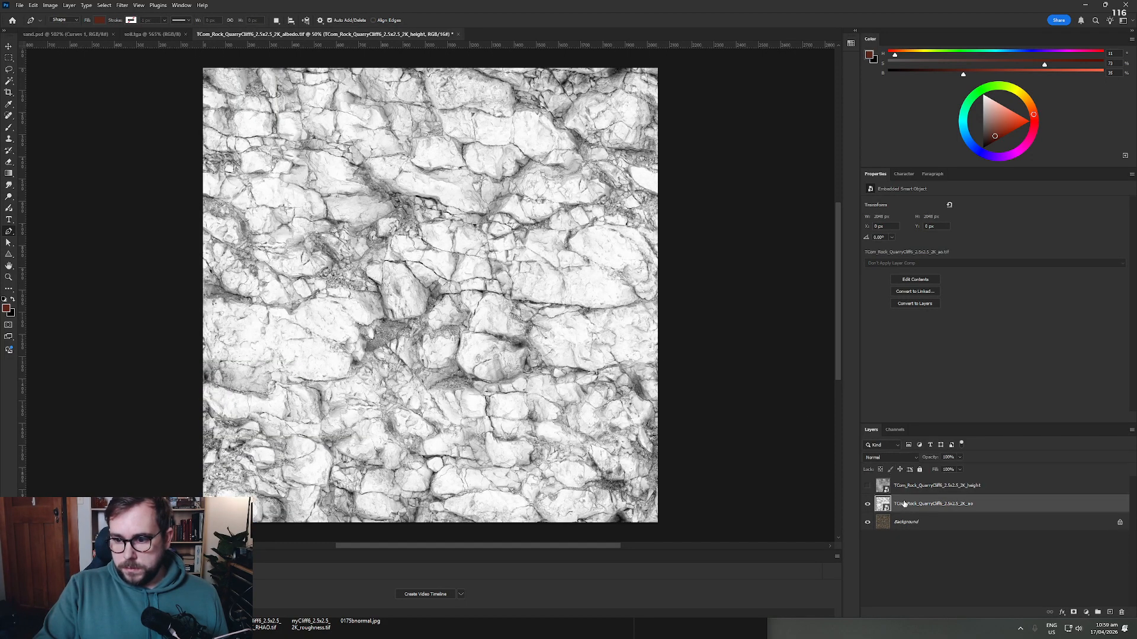
{"action": "left_click", "coordinate": [890, 457]}
{"action": "left_click", "coordinate": [894, 406]}
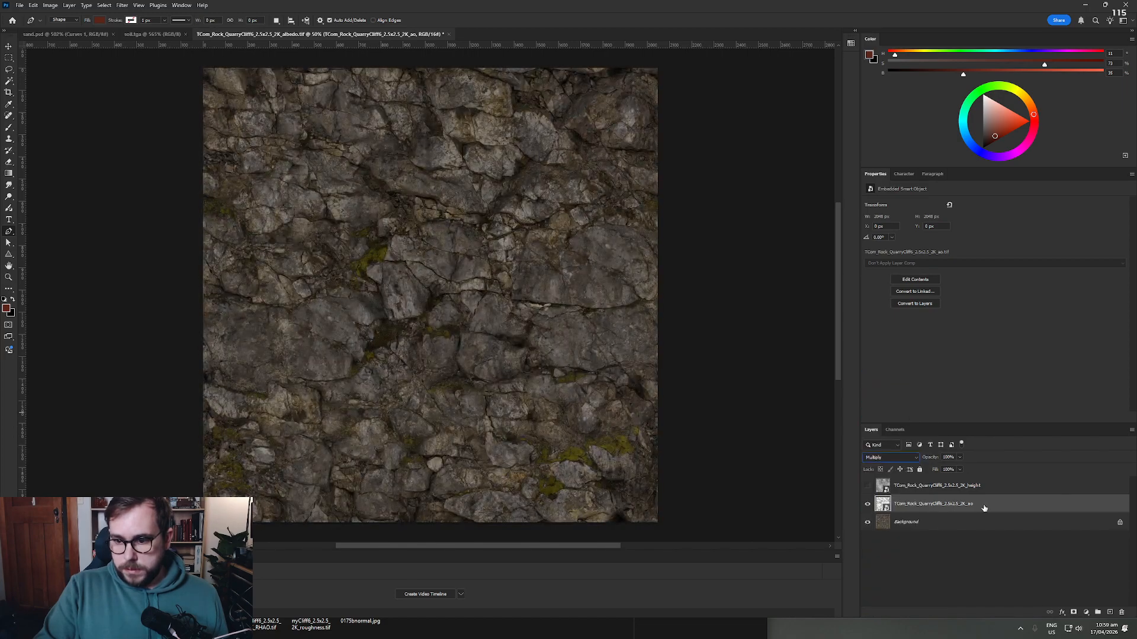
Step: Show the height layer again and set its blend mode to Overlay
{"action": "left_click", "coordinate": [925, 486]}
{"action": "left_click", "coordinate": [868, 486]}
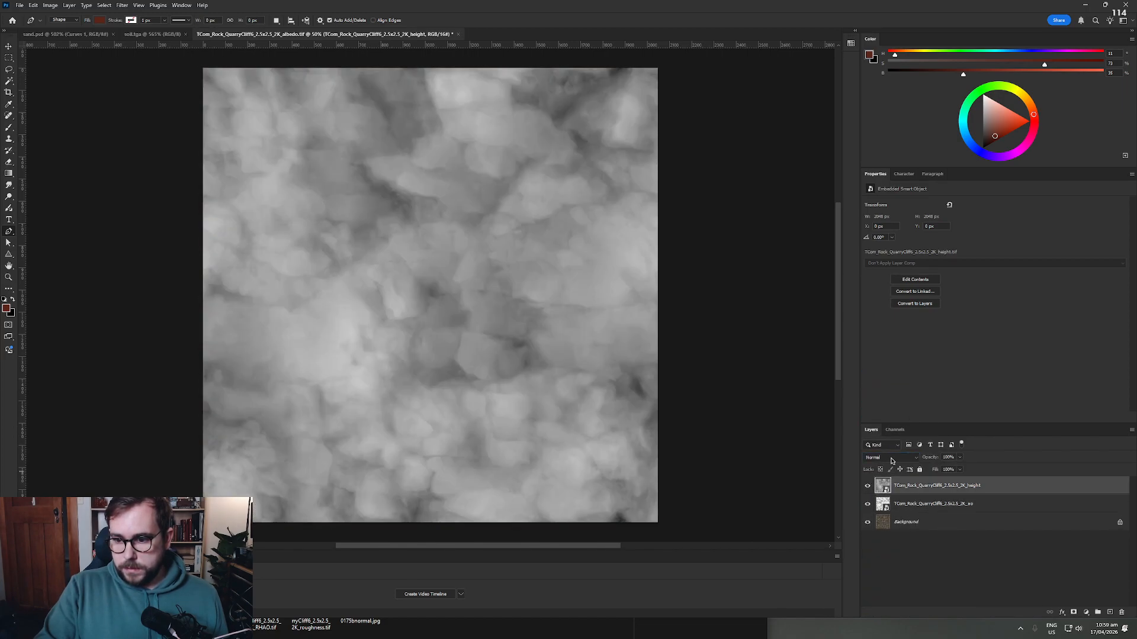
{"action": "left_click", "coordinate": [889, 457]}
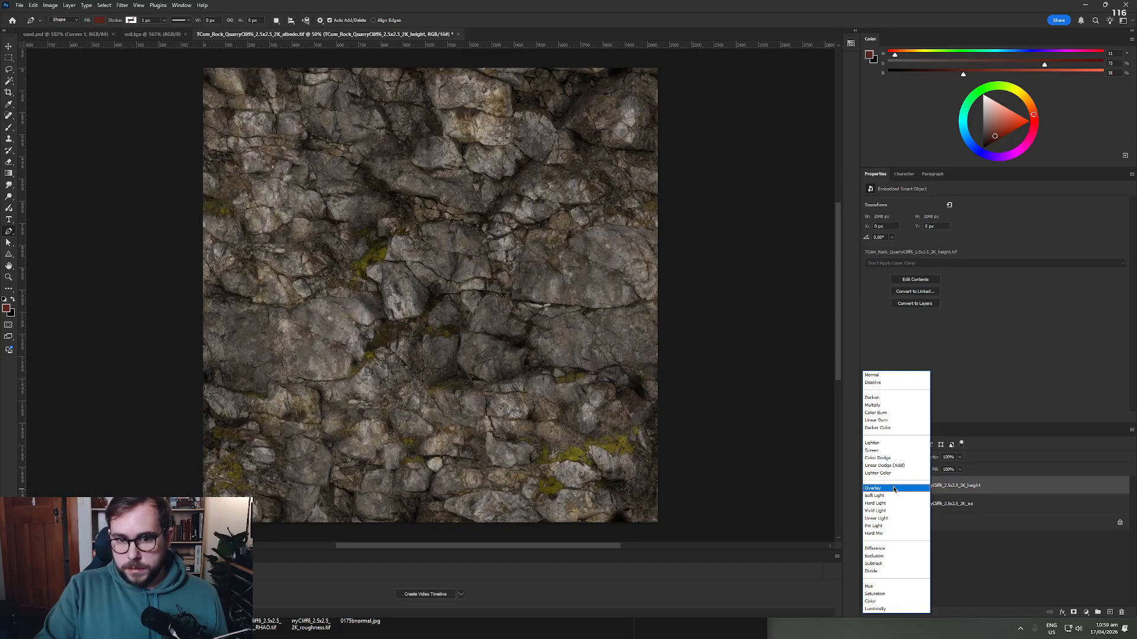
{"action": "left_click", "coordinate": [894, 489]}
Step: Compare the rock texture with and without the height and ambient occlusion layers, leaving both visible
{"action": "left_click", "coordinate": [868, 487]}
{"action": "left_click", "coordinate": [868, 487]}
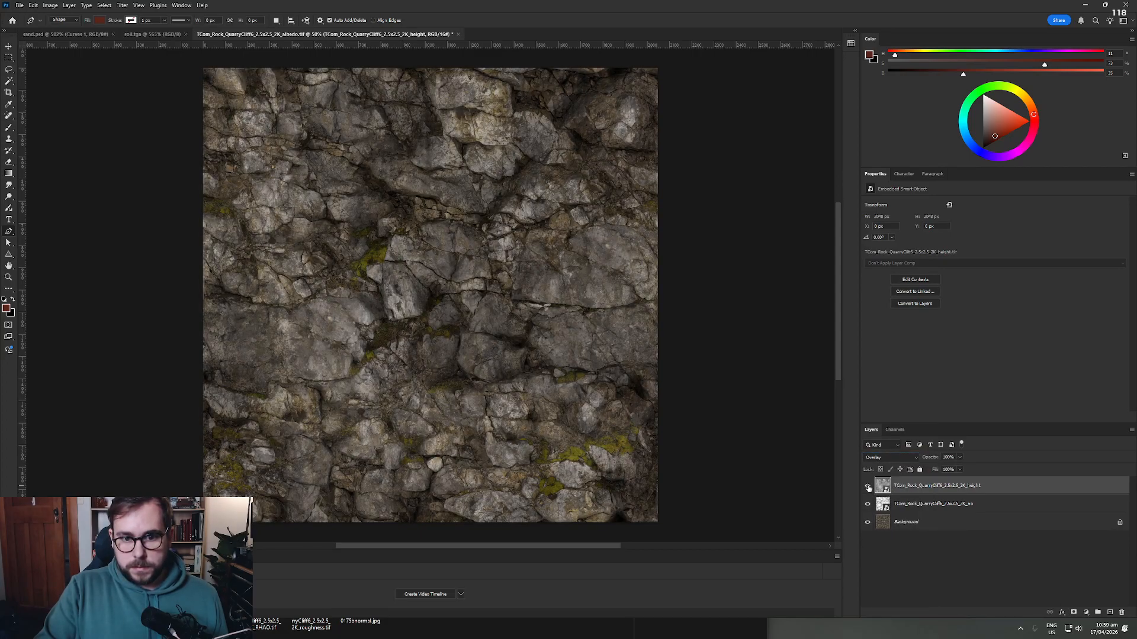
{"action": "left_click", "coordinate": [868, 487]}
{"action": "left_click", "coordinate": [868, 487]}
{"action": "left_click", "coordinate": [868, 487]}
{"action": "left_click", "coordinate": [868, 487]}
{"action": "left_click", "coordinate": [868, 487]}
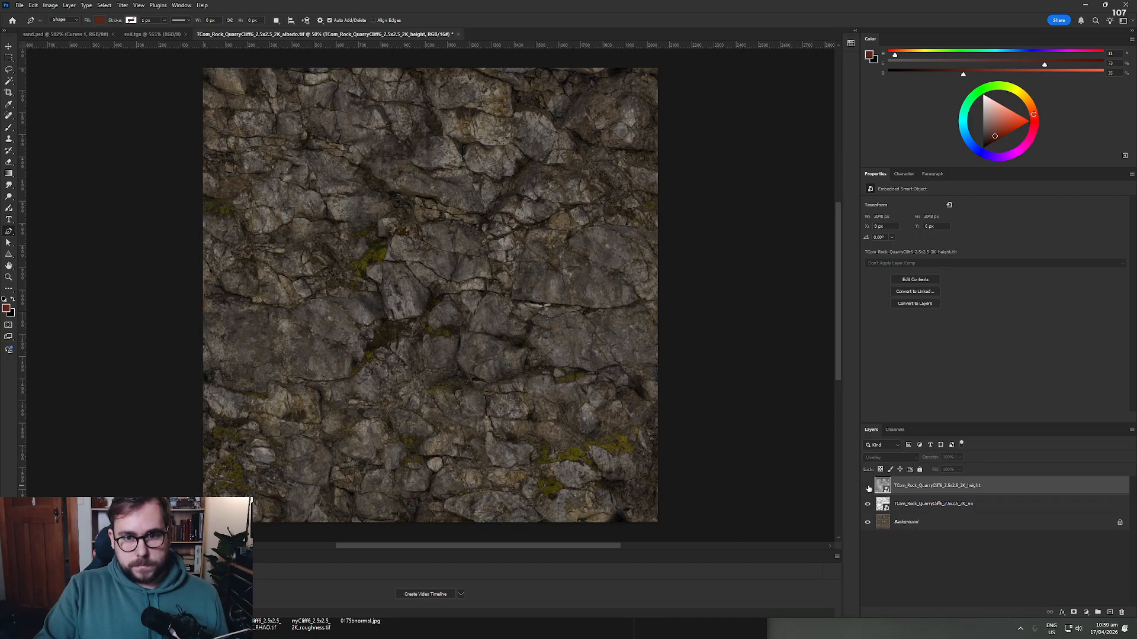
{"action": "left_click", "coordinate": [868, 487]}
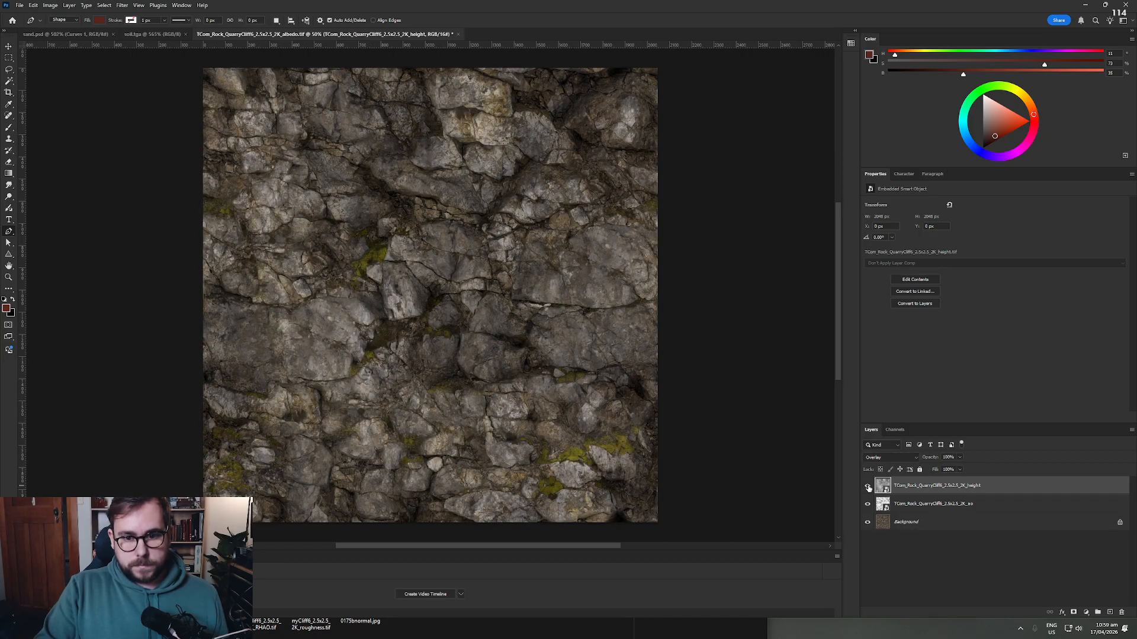
{"action": "left_click", "coordinate": [867, 487]}
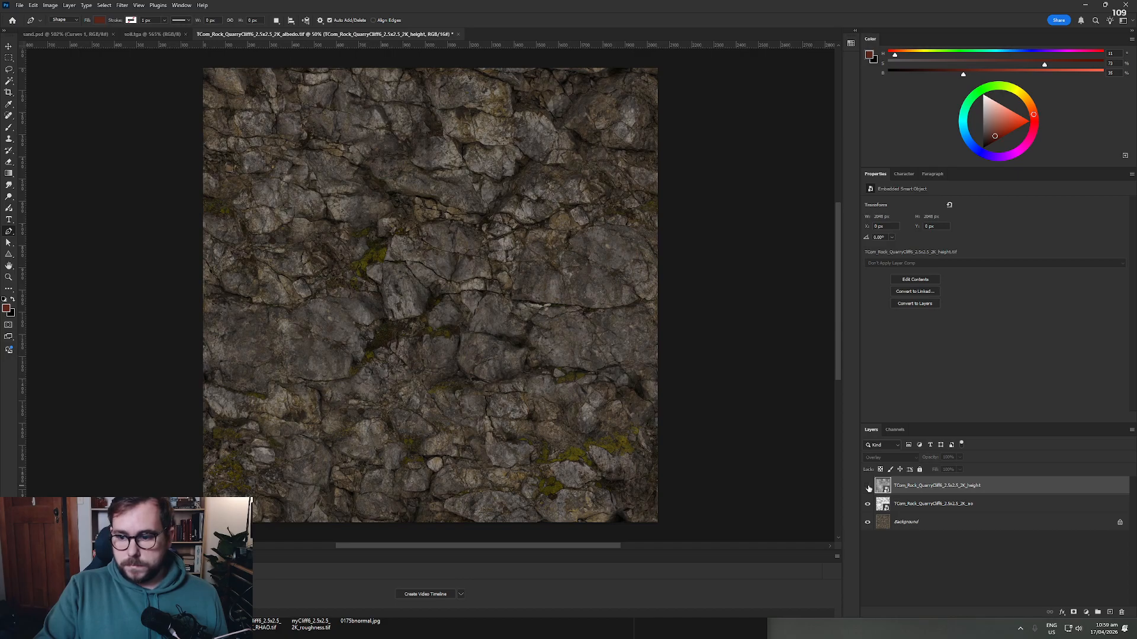
{"action": "left_click", "coordinate": [870, 504]}
{"action": "left_click", "coordinate": [869, 504]}
{"action": "left_click", "coordinate": [868, 486]}
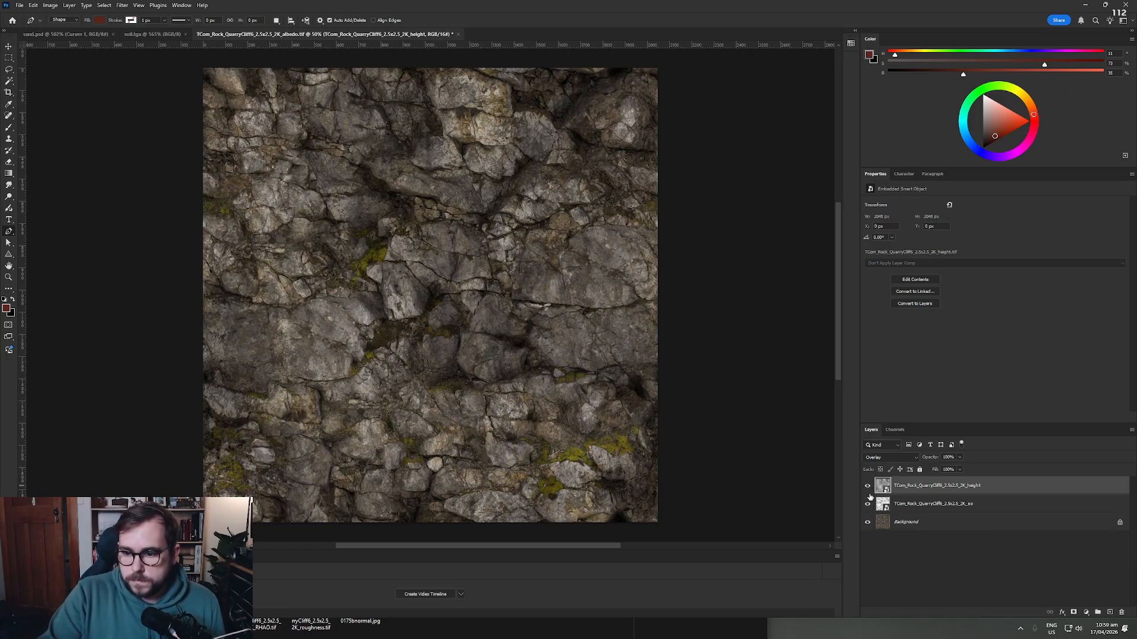
Step: Try resizing the layered cliff image to 128 by 128 pixels
{"action": "left_click", "coordinate": [51, 5]}
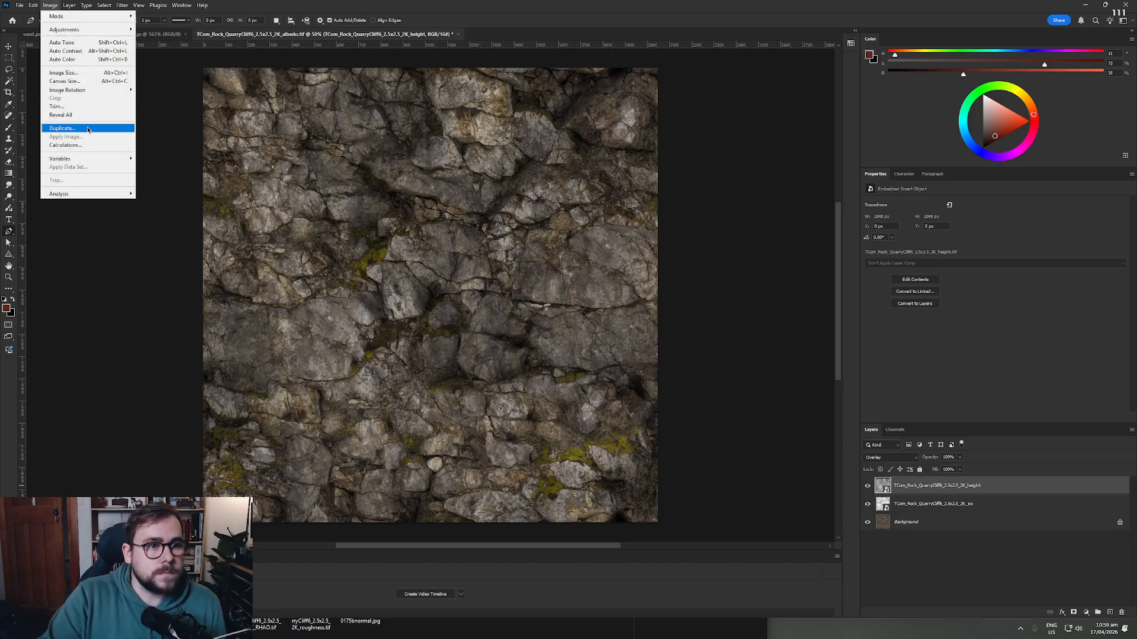
{"action": "left_click", "coordinate": [64, 73]}
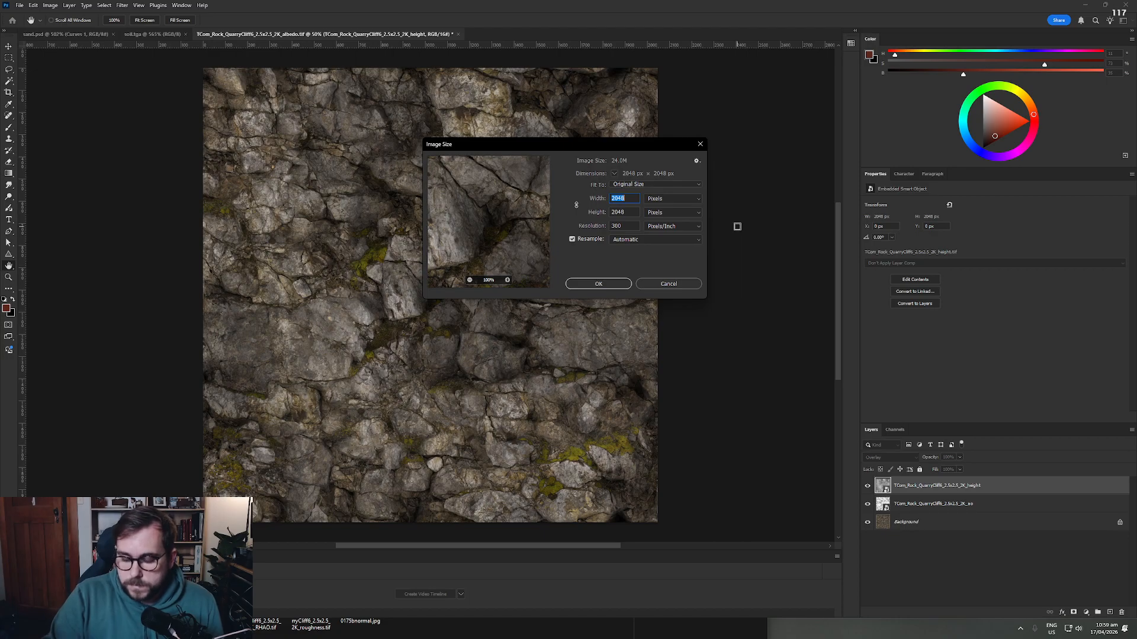
{"action": "type", "text": "128"}
{"action": "key", "text": "Tab"}
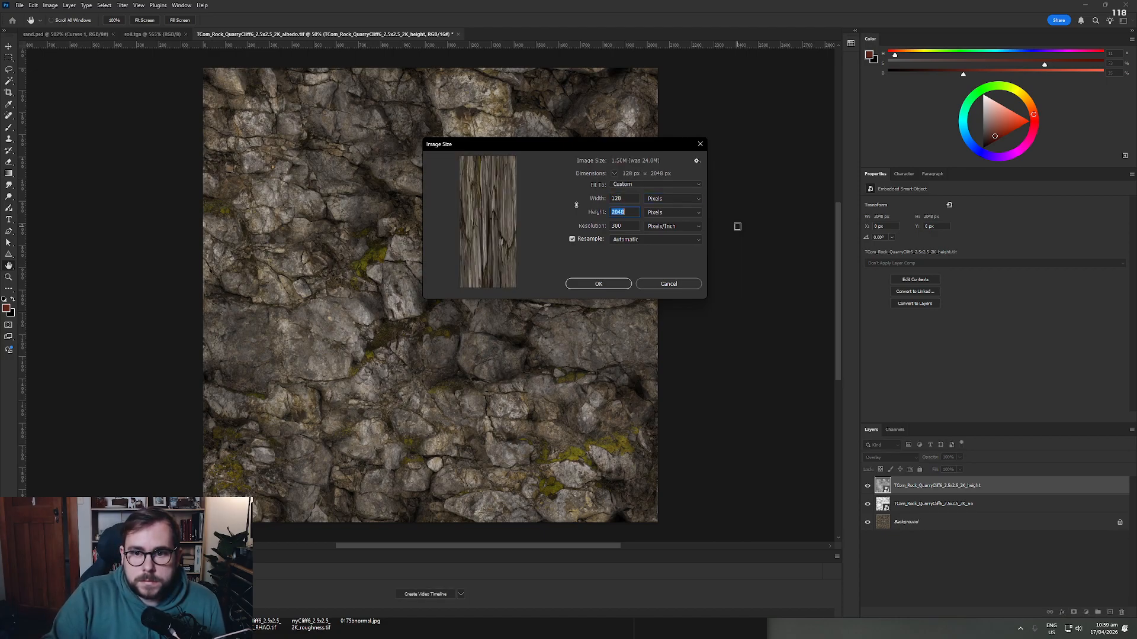
{"action": "type", "text": "128"}
{"action": "left_click", "coordinate": [598, 284]}
Step: Examine the downsized rock texture with and without its height and ambient occlusion layers, and undo the resize
{"action": "key", "text": "p"}
{"action": "scroll", "coordinate": [230, 99], "scroll_direction": "up", "scroll_amount": 14, "text": "alt"}
{"action": "left_click_drag", "start_coordinate": [404, 162], "coordinate": [446, 319]}
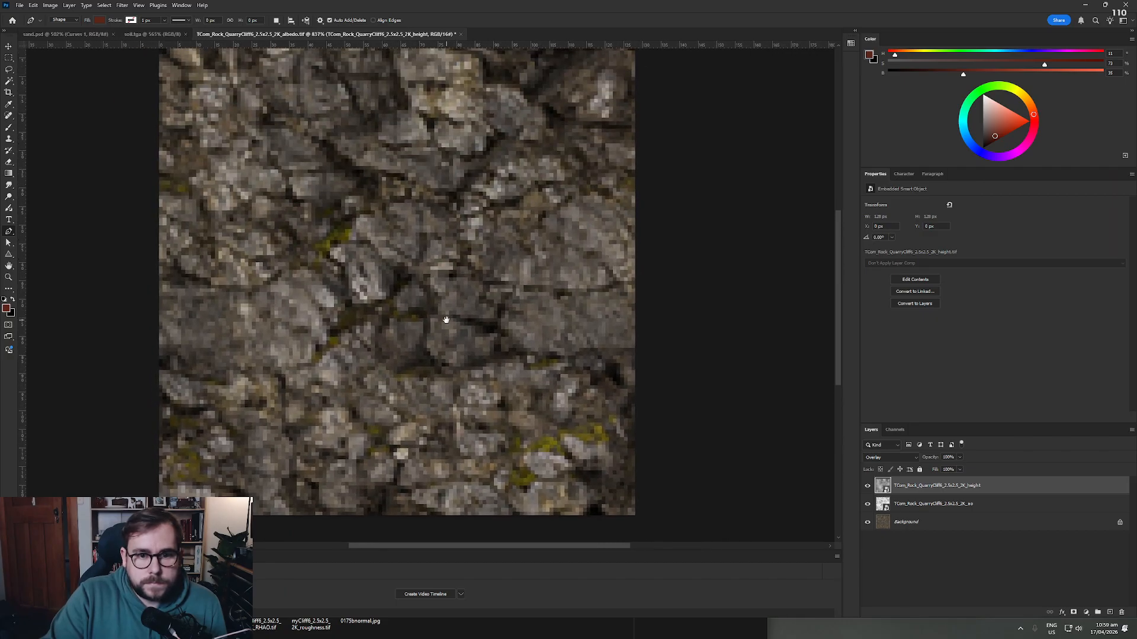
{"action": "left_click", "coordinate": [868, 486]}
{"action": "left_click", "coordinate": [867, 486]}
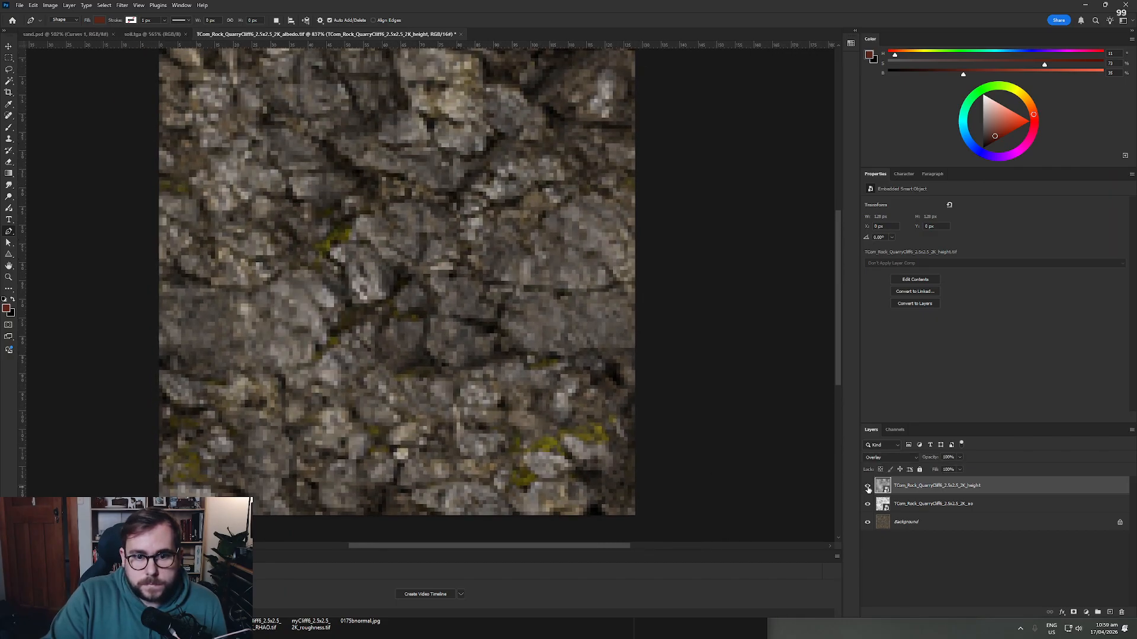
{"action": "left_click", "coordinate": [867, 503]}
{"action": "left_click", "coordinate": [868, 504]}
{"action": "scroll", "coordinate": [530, 403], "scroll_direction": "down", "scroll_amount": 7, "text": "alt"}
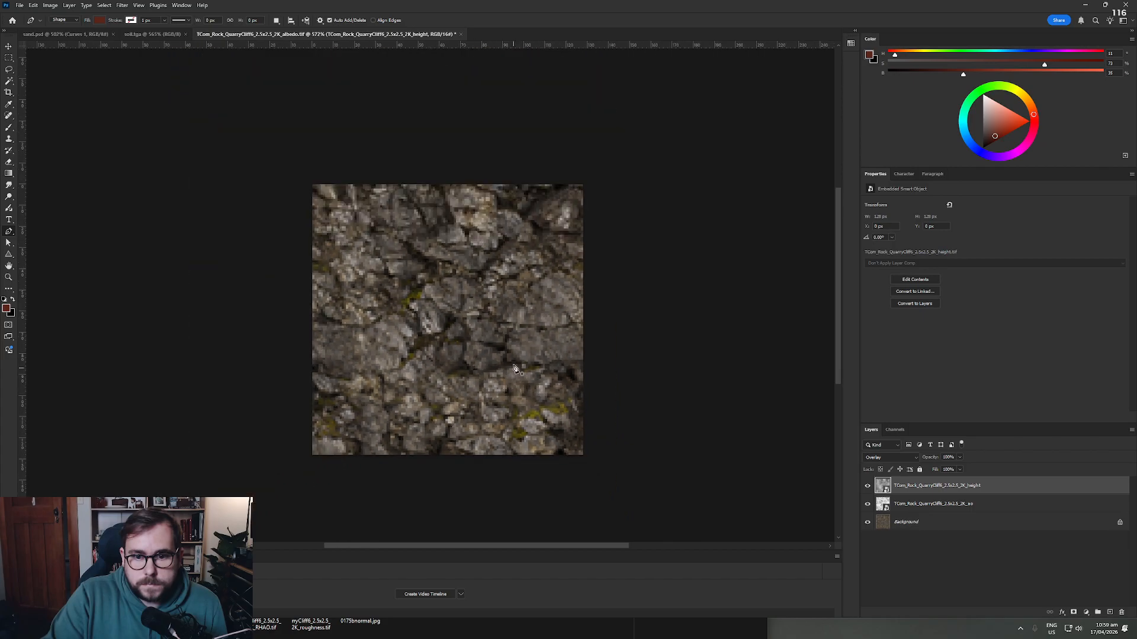
{"action": "scroll", "coordinate": [530, 403], "scroll_direction": "up", "scroll_amount": 4, "text": "alt"}
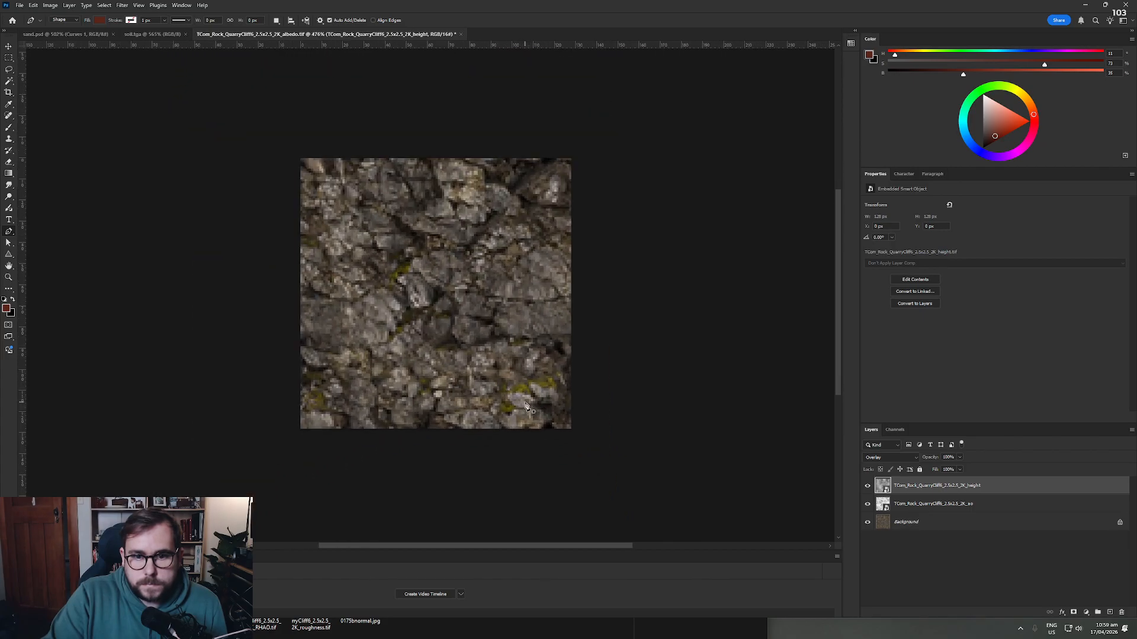
{"action": "scroll", "coordinate": [527, 406], "scroll_direction": "down", "scroll_amount": 3, "text": "alt"}
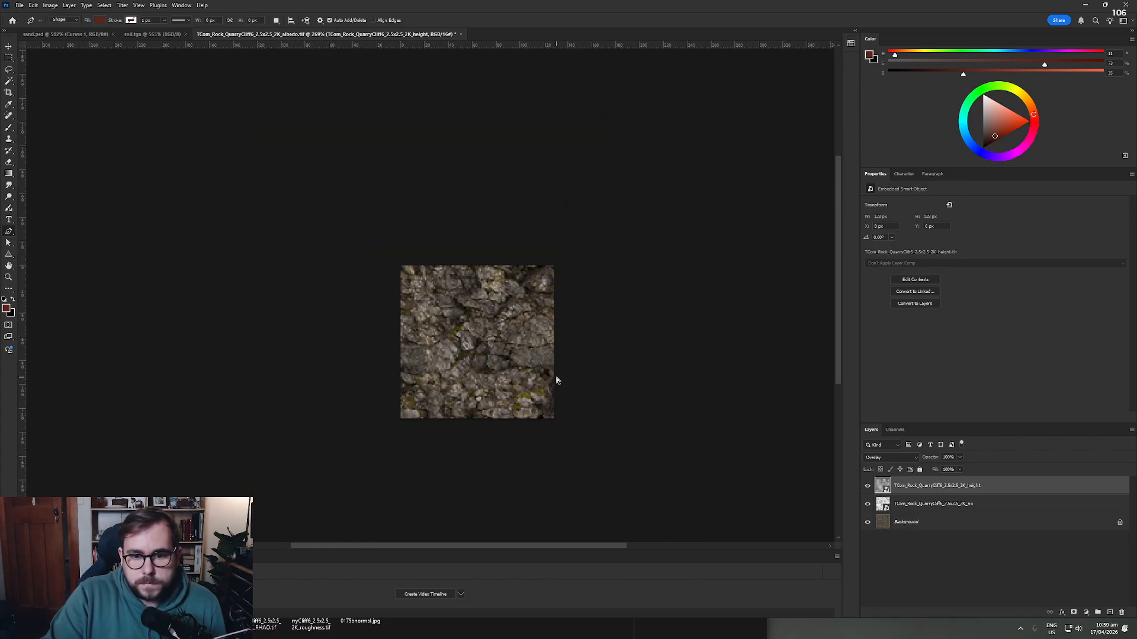
{"action": "scroll", "coordinate": [556, 381], "scroll_direction": "down", "scroll_amount": 5, "text": "alt"}
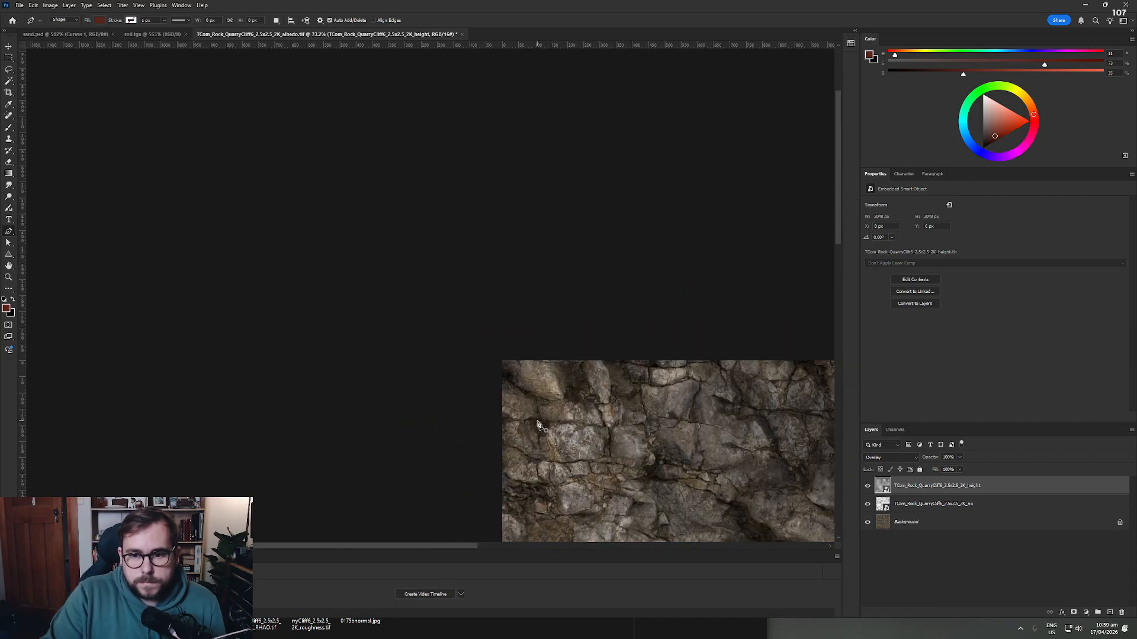
Step: Resize the rock cliff albedo image to 128 × 128 pixels
{"action": "left_click_drag", "start_coordinate": [448, 158], "coordinate": [445, 164]}
{"action": "left_click", "coordinate": [50, 5]}
{"action": "left_click", "coordinate": [65, 80]}
{"action": "type", "text": "128"}
{"action": "key", "text": "Tab"}
{"action": "type", "text": "128"}
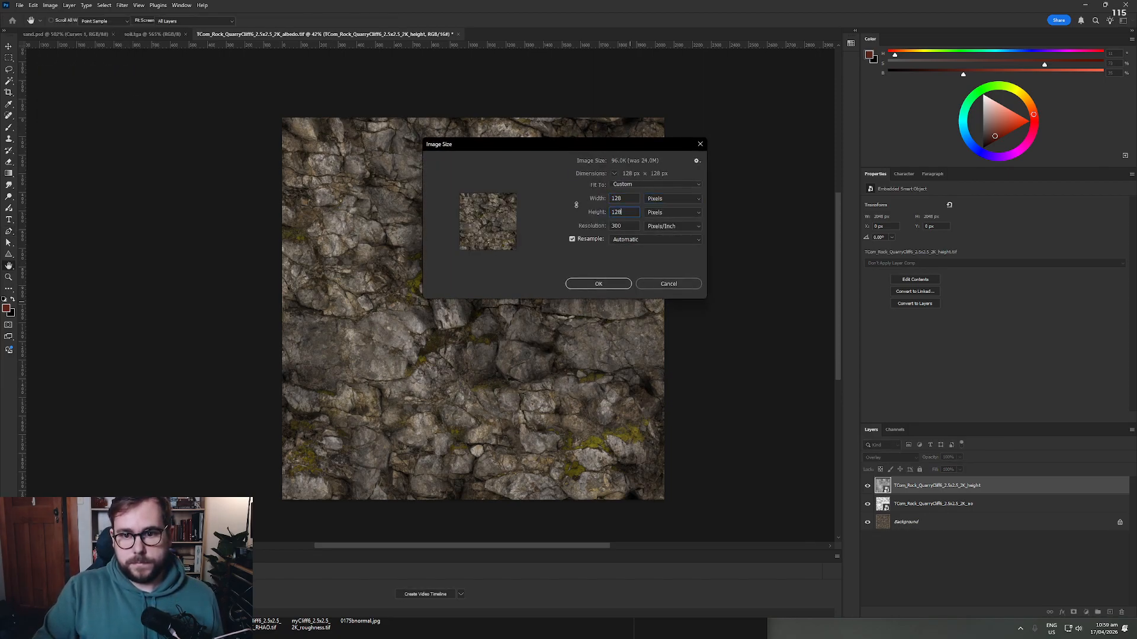
{"action": "key", "text": "Return"}
{"action": "scroll", "coordinate": [314, 145], "scroll_direction": "up", "scroll_amount": 10, "text": "alt"}
{"action": "scroll", "coordinate": [309, 157], "scroll_direction": "up", "scroll_amount": 4, "text": "alt"}
{"action": "left_click_drag", "start_coordinate": [340, 219], "coordinate": [425, 313]}
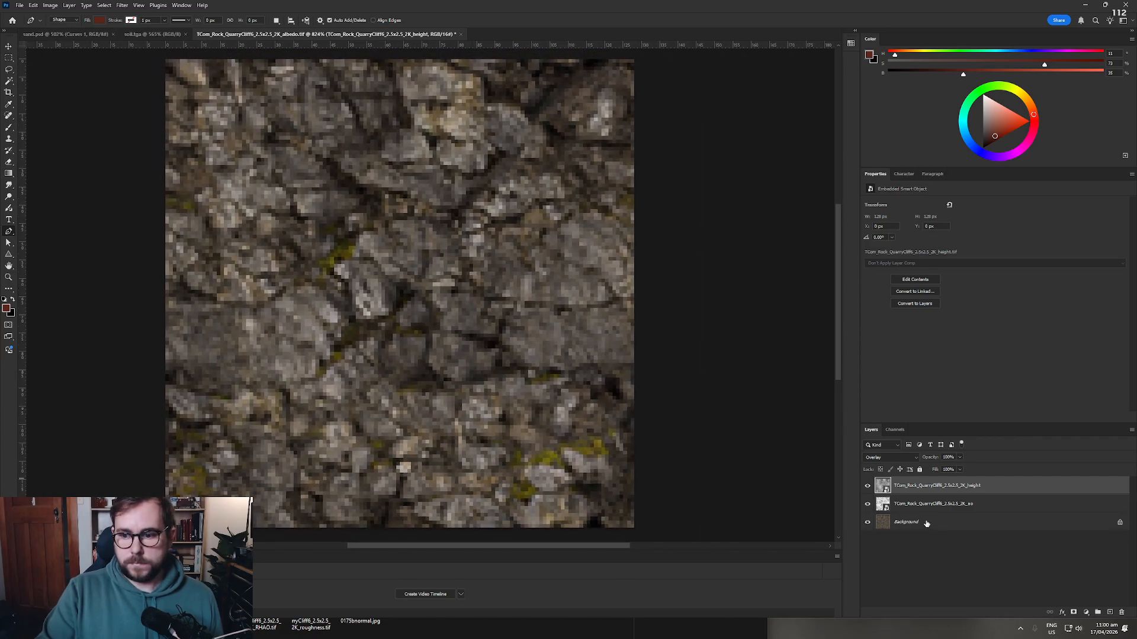
{"action": "scroll", "coordinate": [311, 187], "scroll_direction": "up", "scroll_amount": 1, "text": "alt"}
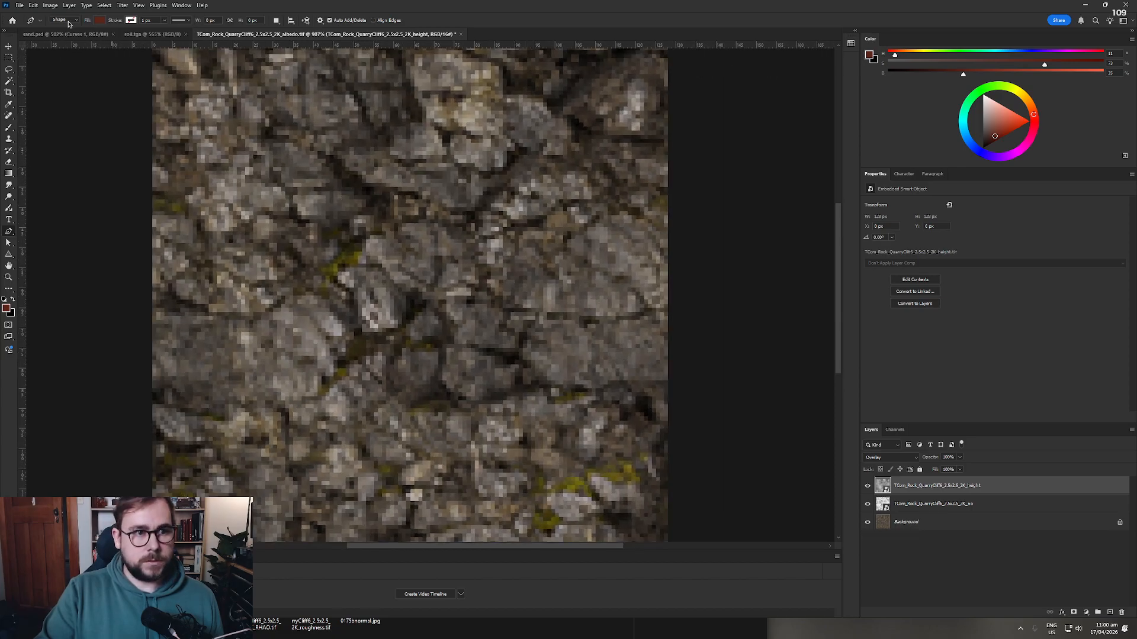
{"action": "left_click", "coordinate": [22, 6]}
{"action": "left_click", "coordinate": [35, 116]}
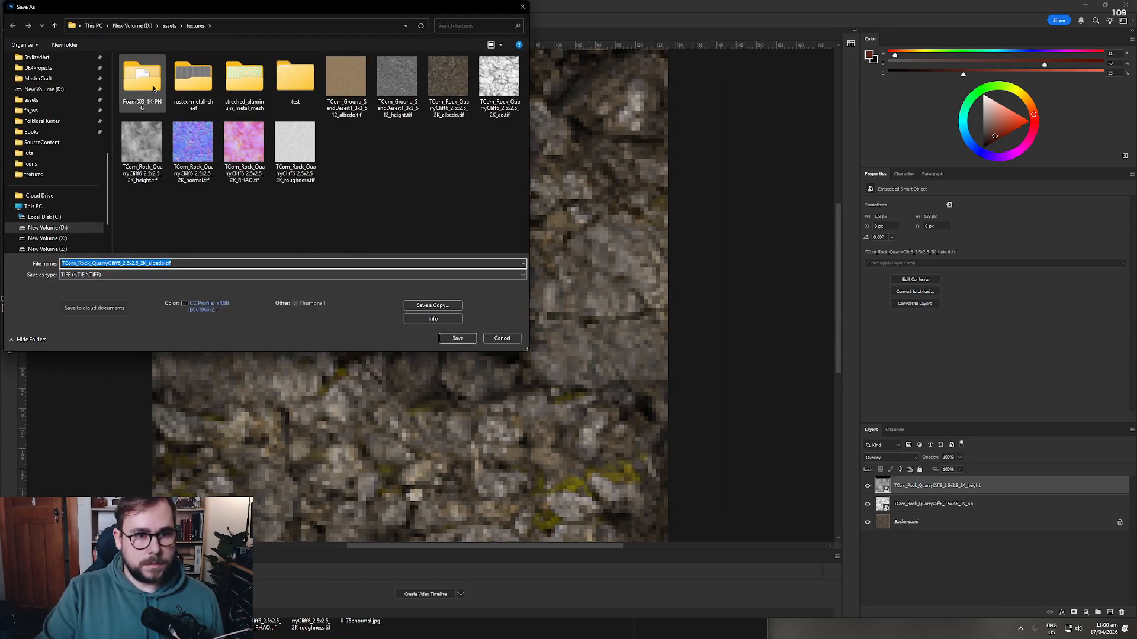
{"action": "scroll", "coordinate": [60, 196], "scroll_direction": "down", "scroll_amount": 1}
{"action": "left_click", "coordinate": [83, 111]}
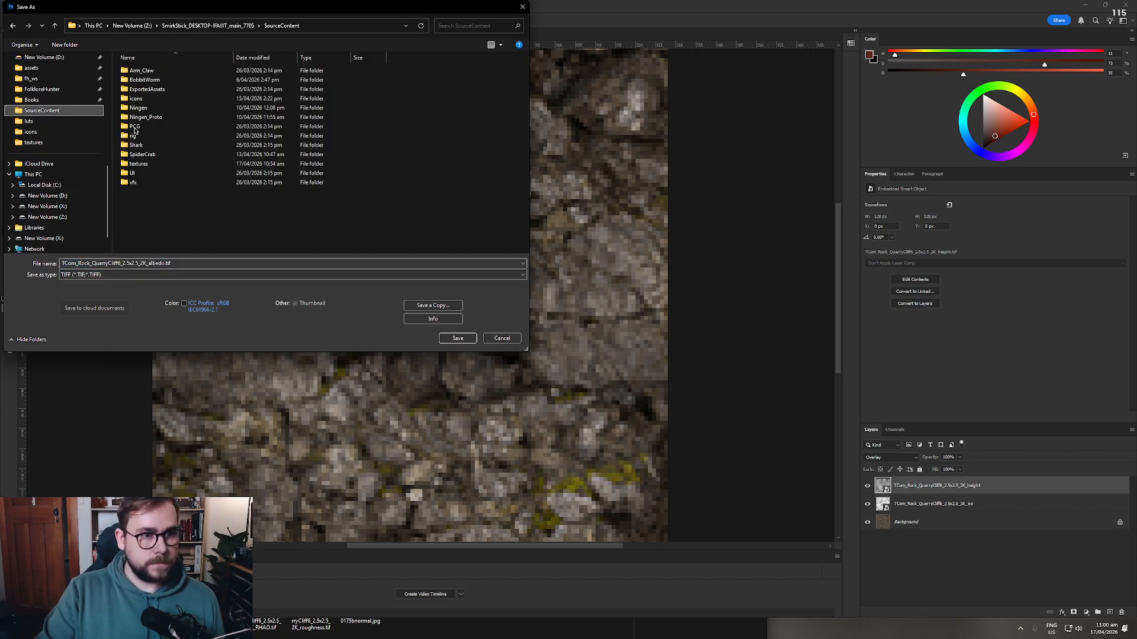
{"action": "double_click", "coordinate": [138, 163]}
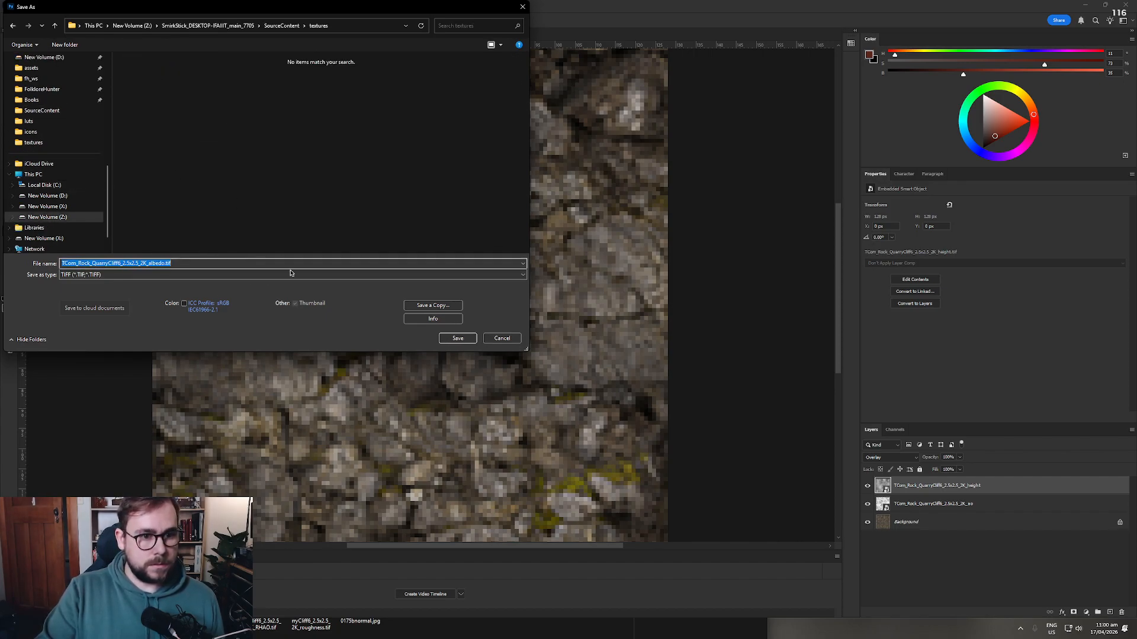
{"action": "type", "text": "rock"}
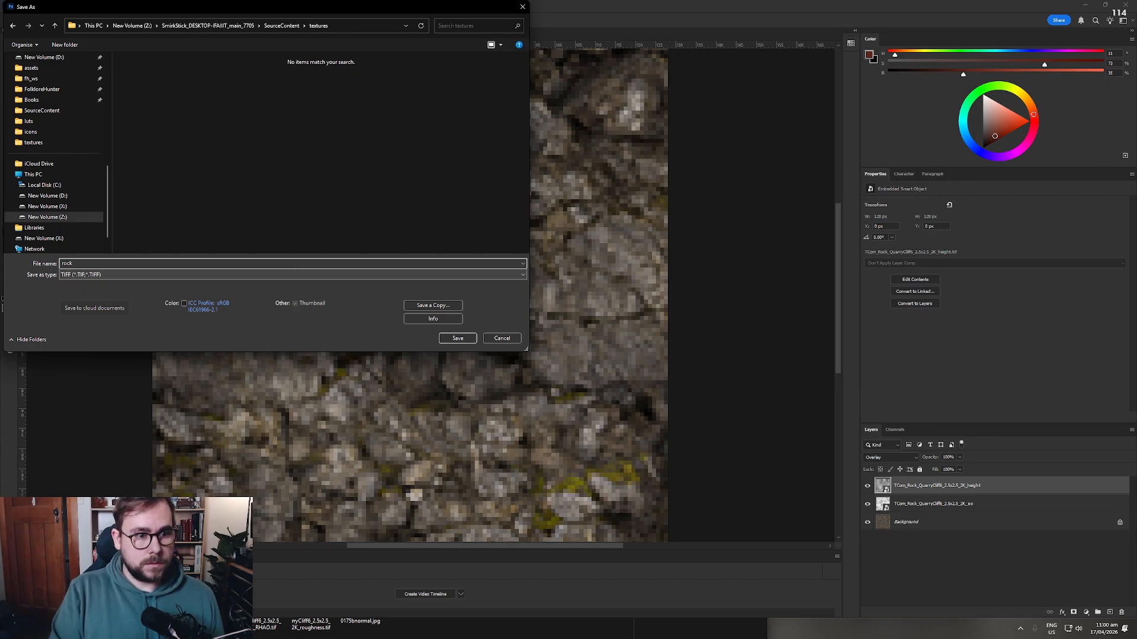
{"action": "key", "text": "Return"}
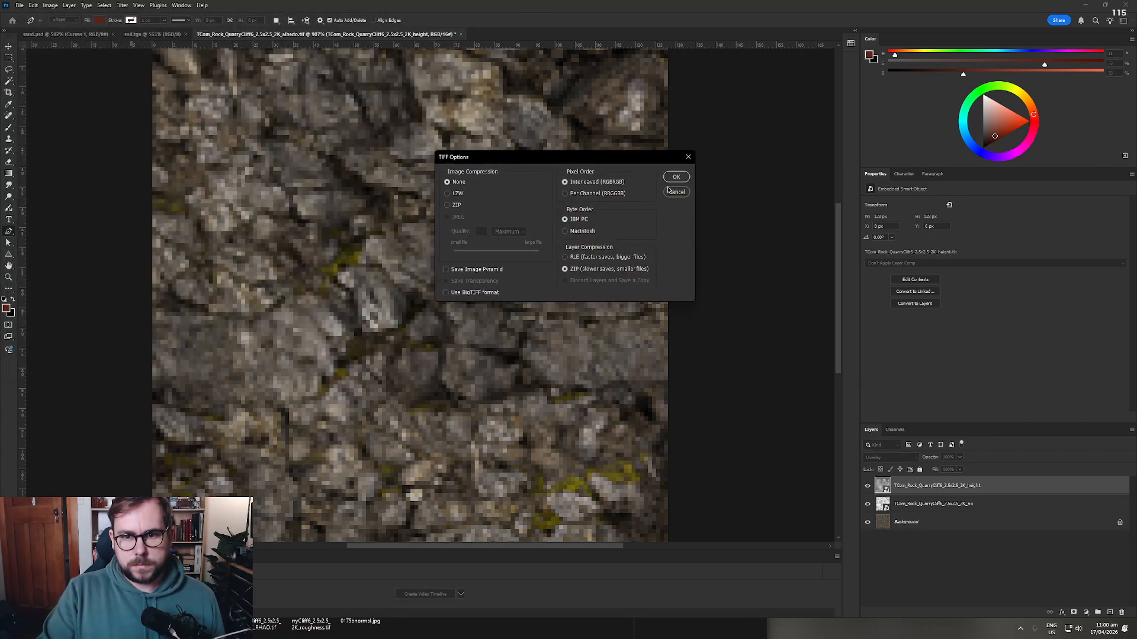
{"action": "left_click", "coordinate": [675, 191]}
Step: Save the layered document in Photoshop PSD format as rock in the textures folder inside SourceContent
{"action": "left_click", "coordinate": [20, 4]}
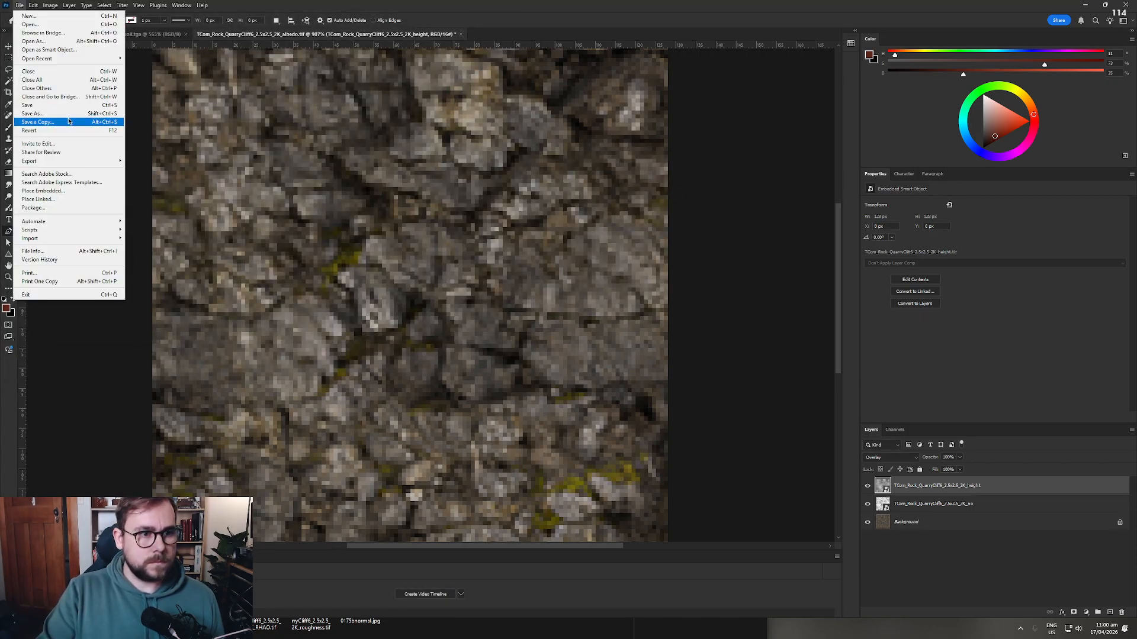
{"action": "left_click", "coordinate": [69, 122]}
{"action": "left_click", "coordinate": [124, 275]}
{"action": "left_click", "coordinate": [124, 282]}
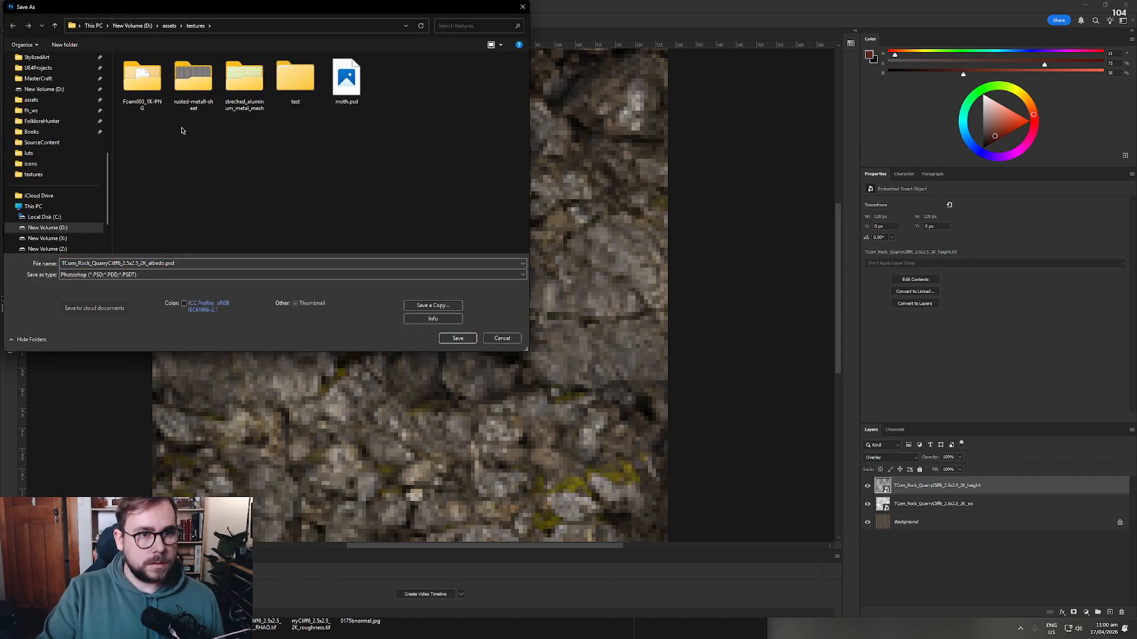
{"action": "left_click", "coordinate": [41, 142]}
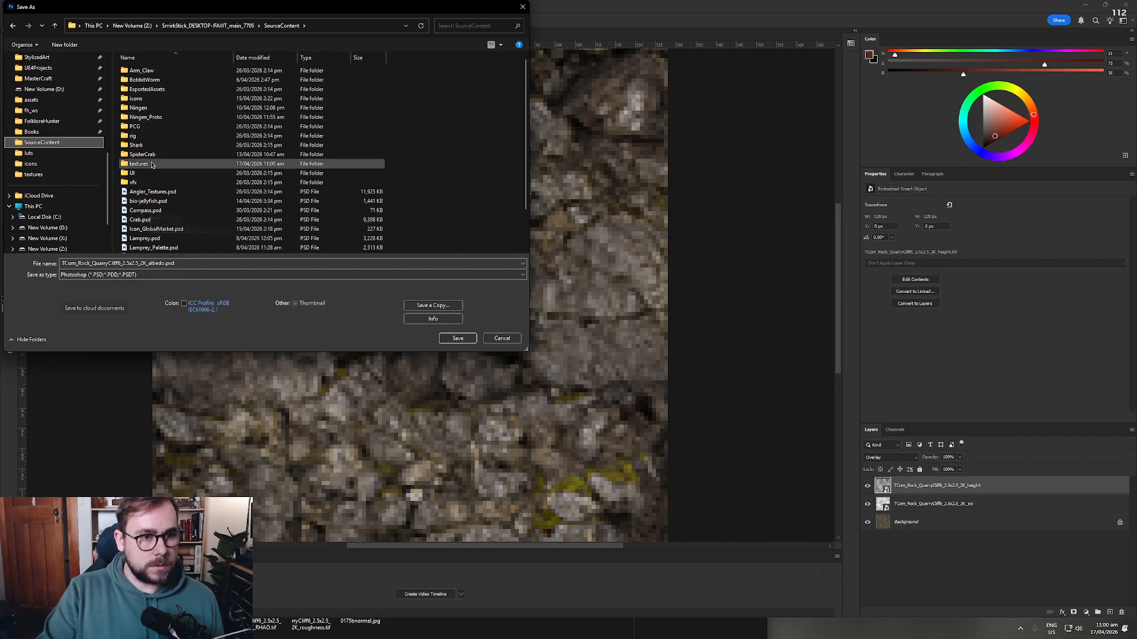
{"action": "double_click", "coordinate": [151, 165]}
{"action": "left_click", "coordinate": [89, 275]}
{"action": "left_click", "coordinate": [231, 264]}
{"action": "left_click", "coordinate": [260, 264]}
{"action": "type", "text": "rock"}
{"action": "key", "text": "Return"}
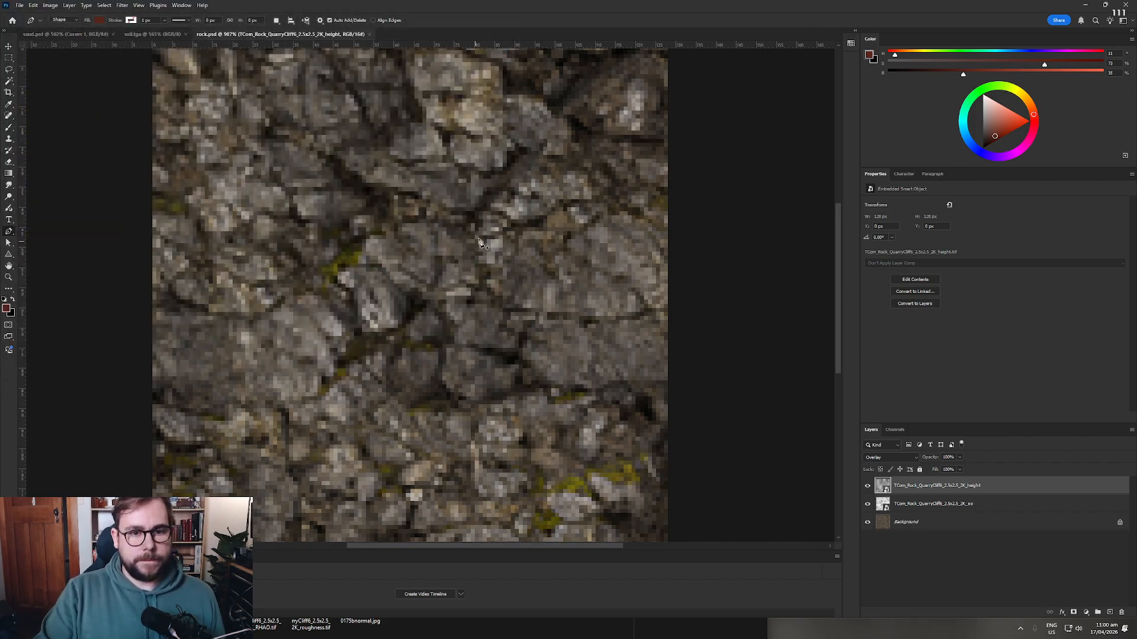
Step: Open the Save for Web (Legacy) export for the rock texture and inspect its PNG-8 preview
{"action": "left_click", "coordinate": [19, 5]}
{"action": "mouse_move", "coordinate": [71, 160]}
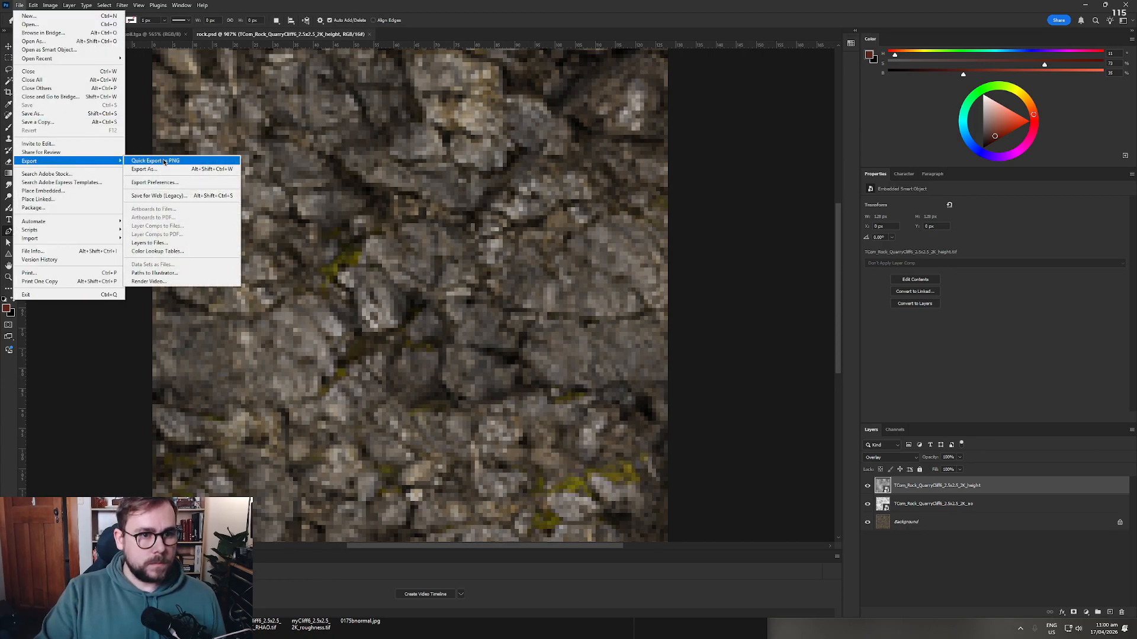
{"action": "left_click", "coordinate": [159, 195]}
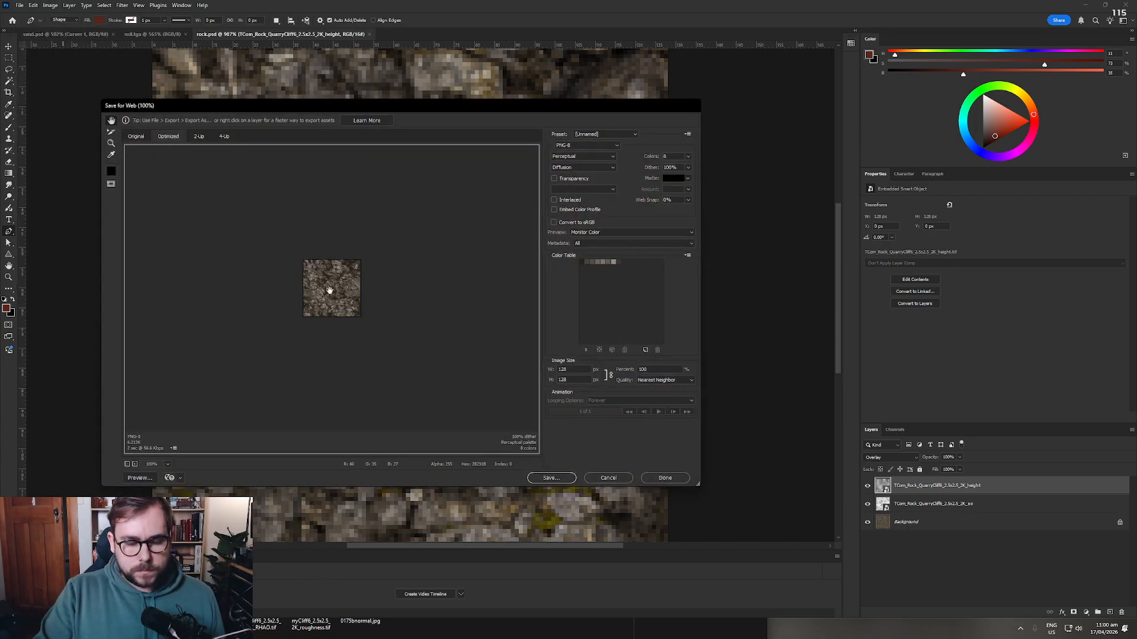
{"action": "left_click", "coordinate": [328, 294], "text": "ctrl"}
{"action": "left_click", "coordinate": [328, 290], "text": "ctrl"}
{"action": "left_click", "coordinate": [327, 284], "text": "ctrl"}
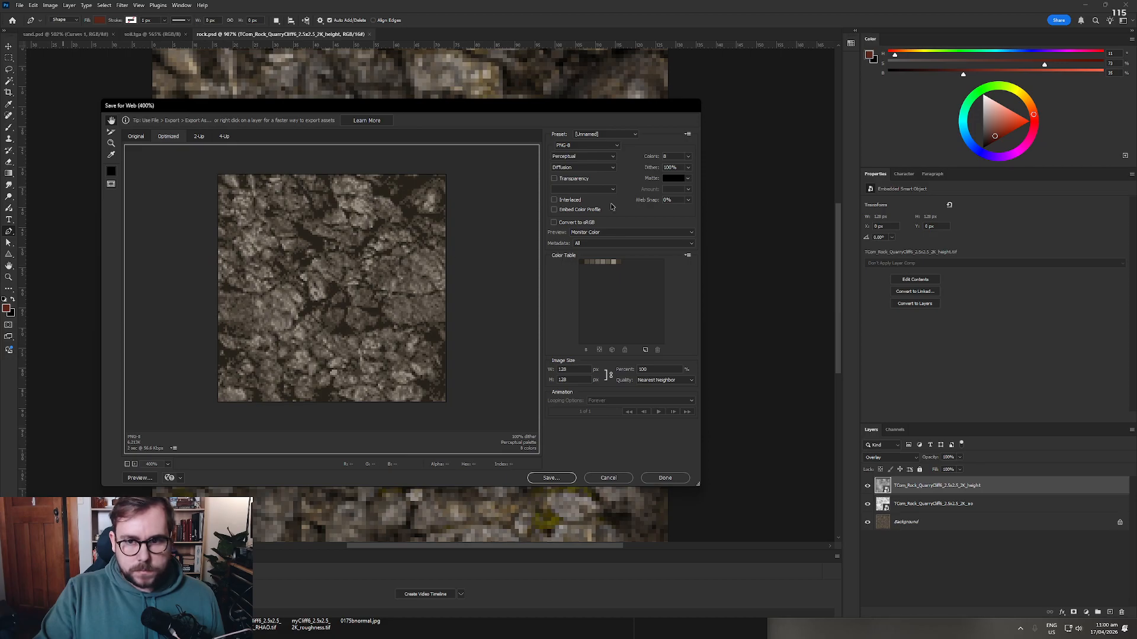
Step: Compare 16-color and 8-color palettes for the PNG-8 export, finishing on 16 colors
{"action": "left_click", "coordinate": [666, 157]}
{"action": "left_click", "coordinate": [661, 195]}
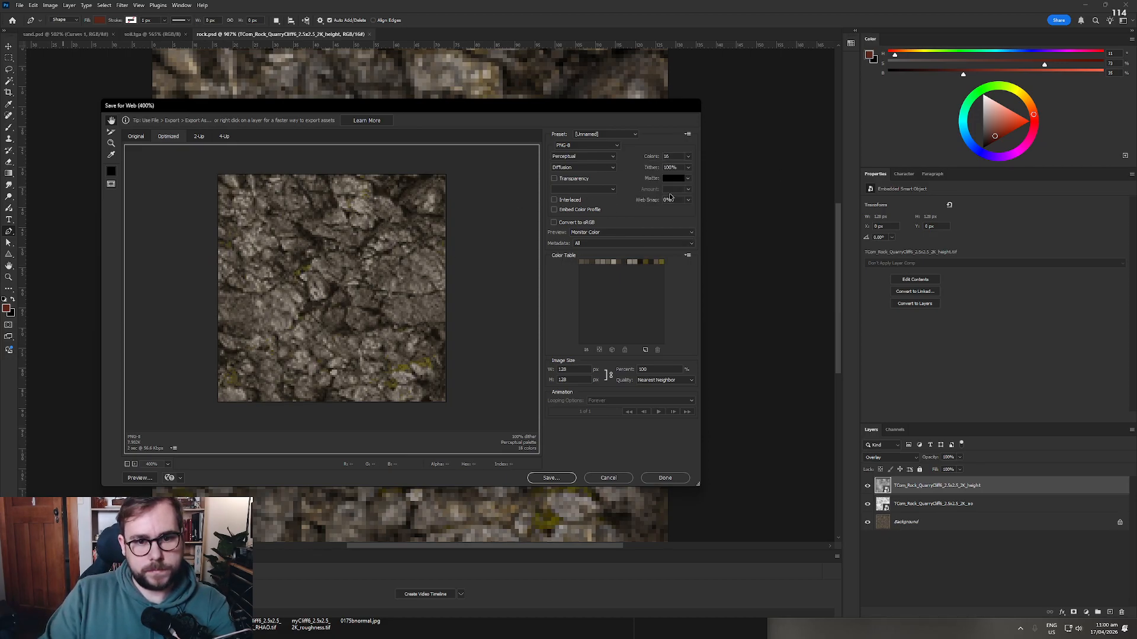
{"action": "left_click", "coordinate": [688, 156]}
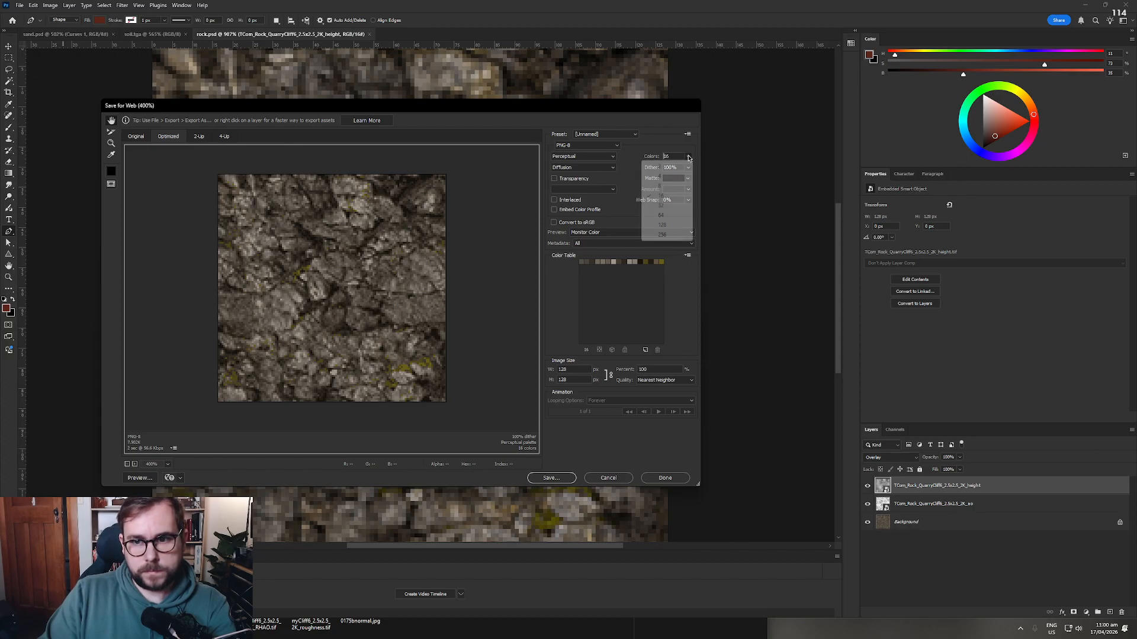
{"action": "left_click", "coordinate": [663, 185]}
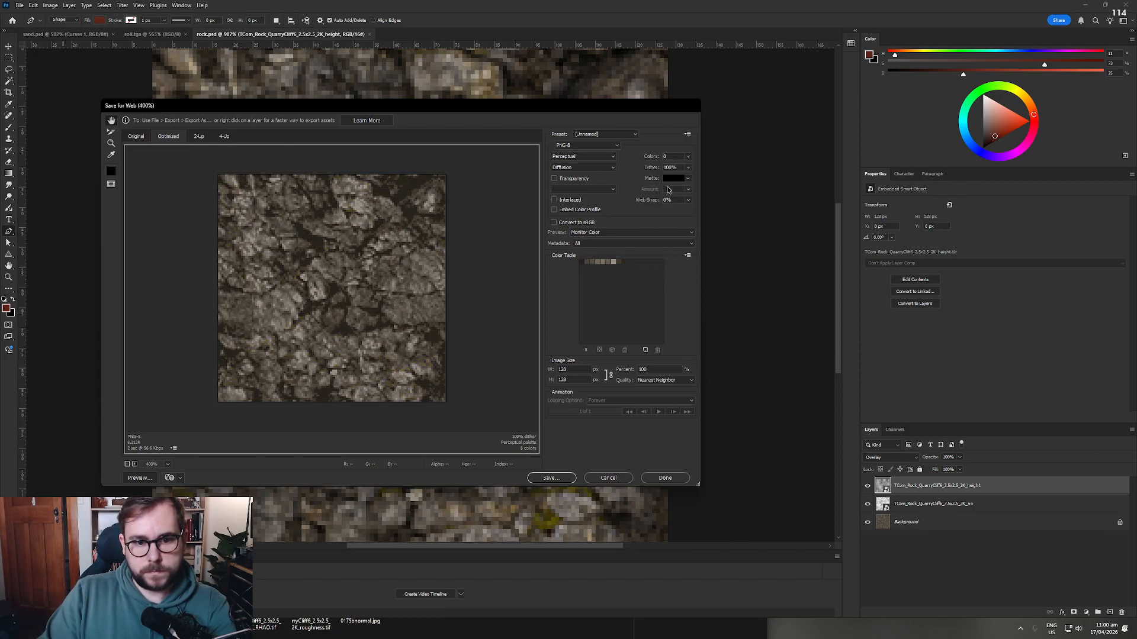
{"action": "left_click", "coordinate": [687, 157]}
{"action": "left_click", "coordinate": [669, 195]}
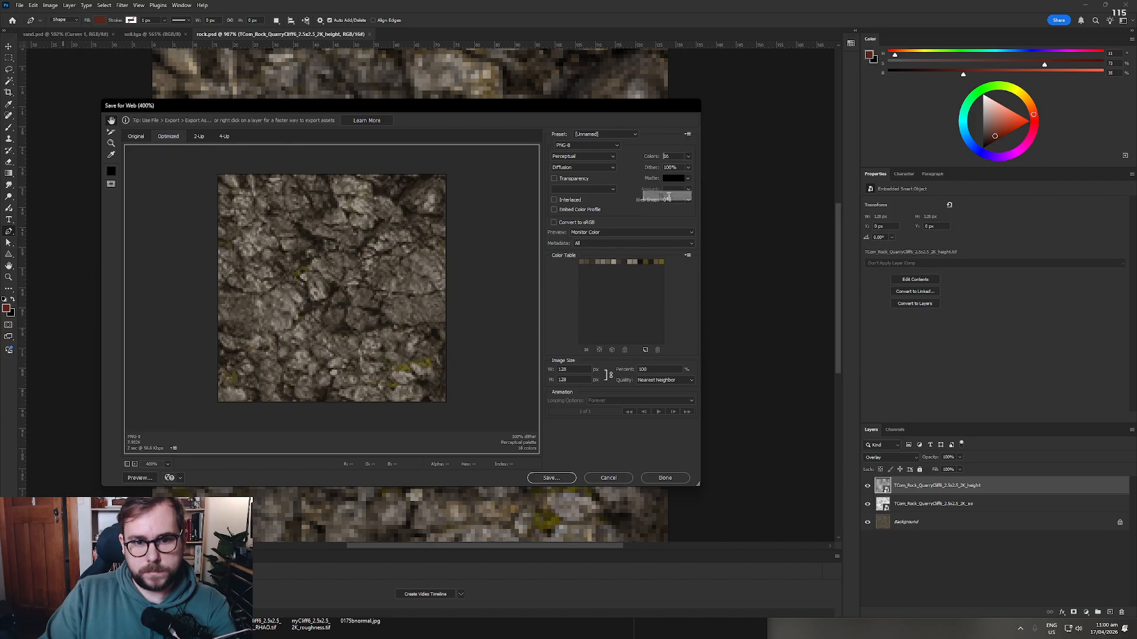
Step: Try Pattern and Noise dithering on the PNG-8 export and inspect the Noise result at pixel level
{"action": "left_click", "coordinate": [585, 169]}
{"action": "left_click", "coordinate": [585, 179]}
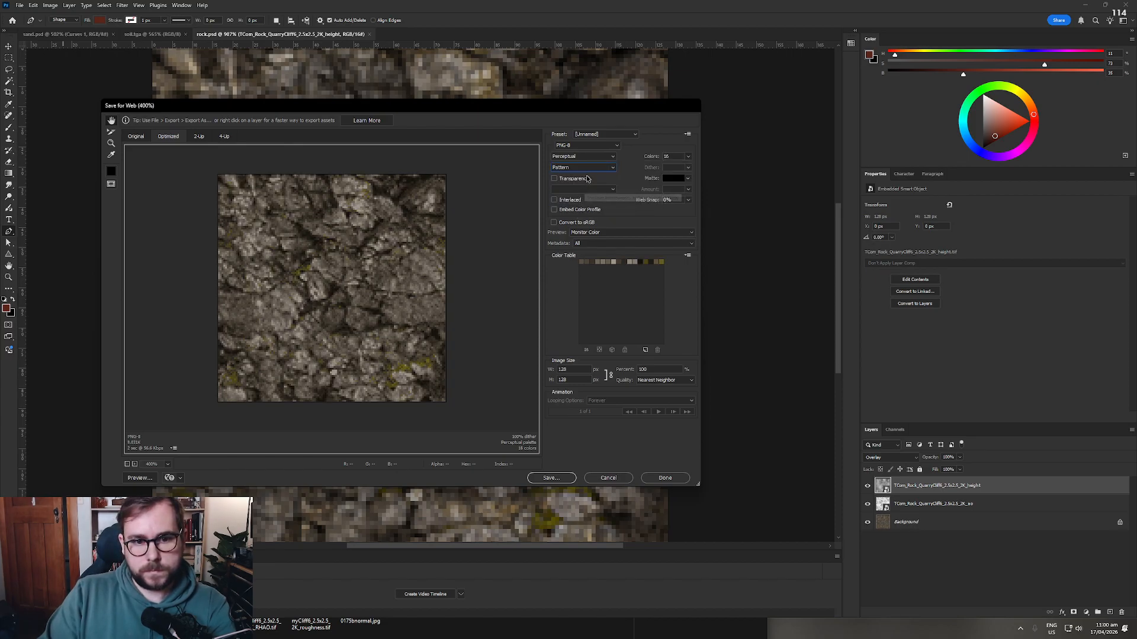
{"action": "left_click", "coordinate": [585, 168]}
{"action": "left_click", "coordinate": [576, 204]}
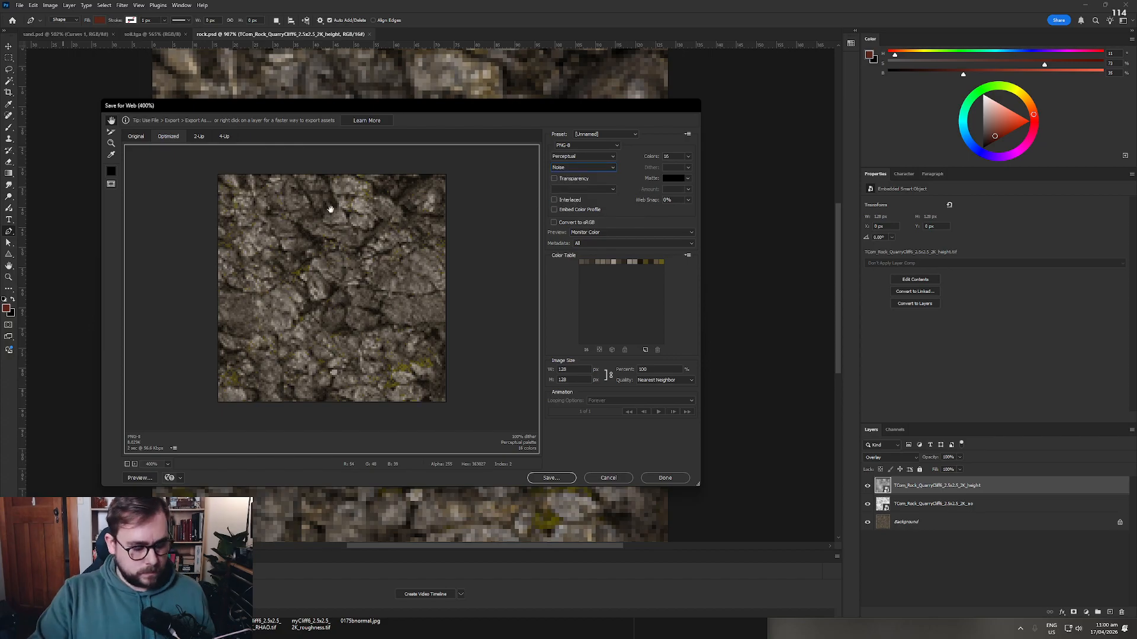
{"action": "left_click", "coordinate": [343, 258], "text": "ctrl"}
{"action": "left_click", "coordinate": [342, 258], "text": "ctrl"}
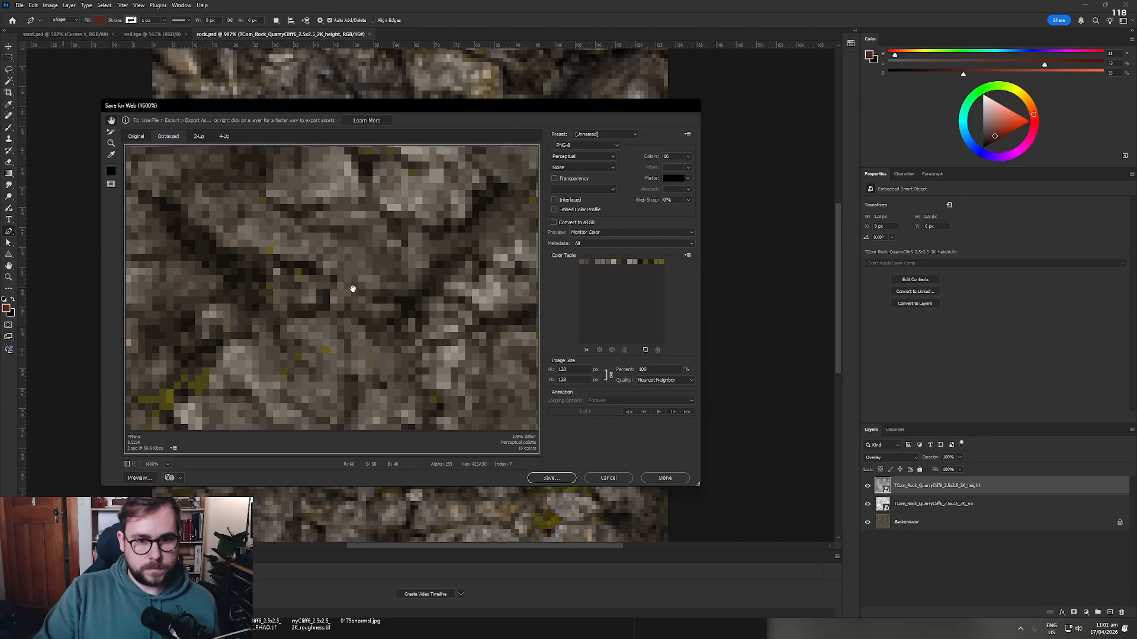
Step: Compare Diffusion, Noise and Pattern dithering in the close-up preview, finishing on Diffusion
{"action": "left_click", "coordinate": [574, 168]}
{"action": "left_click", "coordinate": [571, 190]}
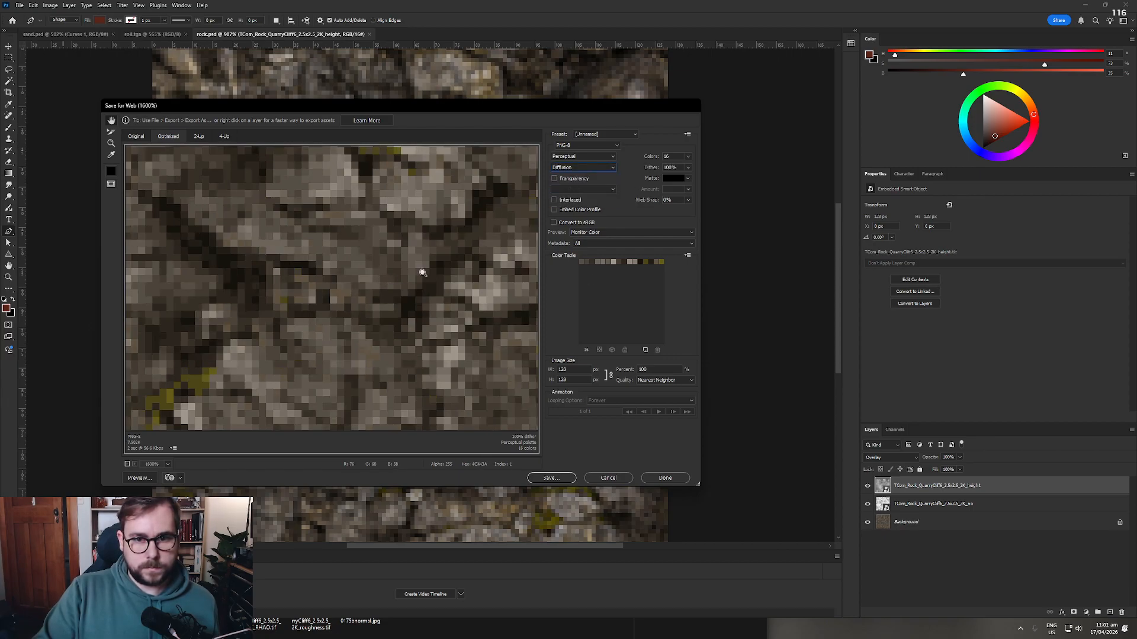
{"action": "left_click", "coordinate": [587, 168]}
{"action": "left_click", "coordinate": [566, 204]}
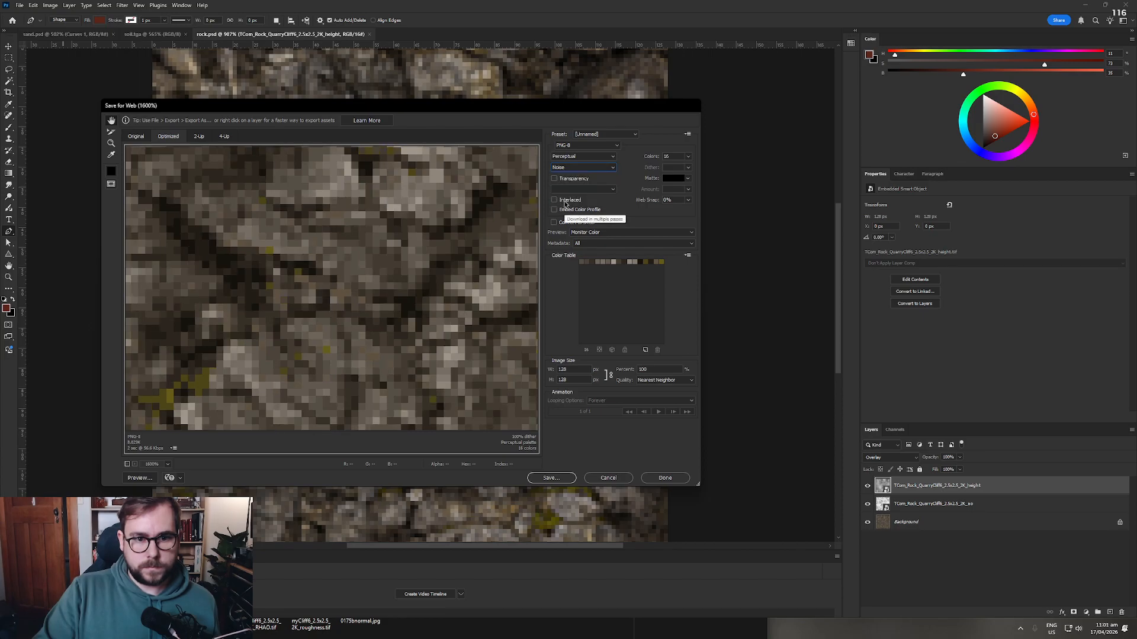
{"action": "left_click", "coordinate": [575, 168]}
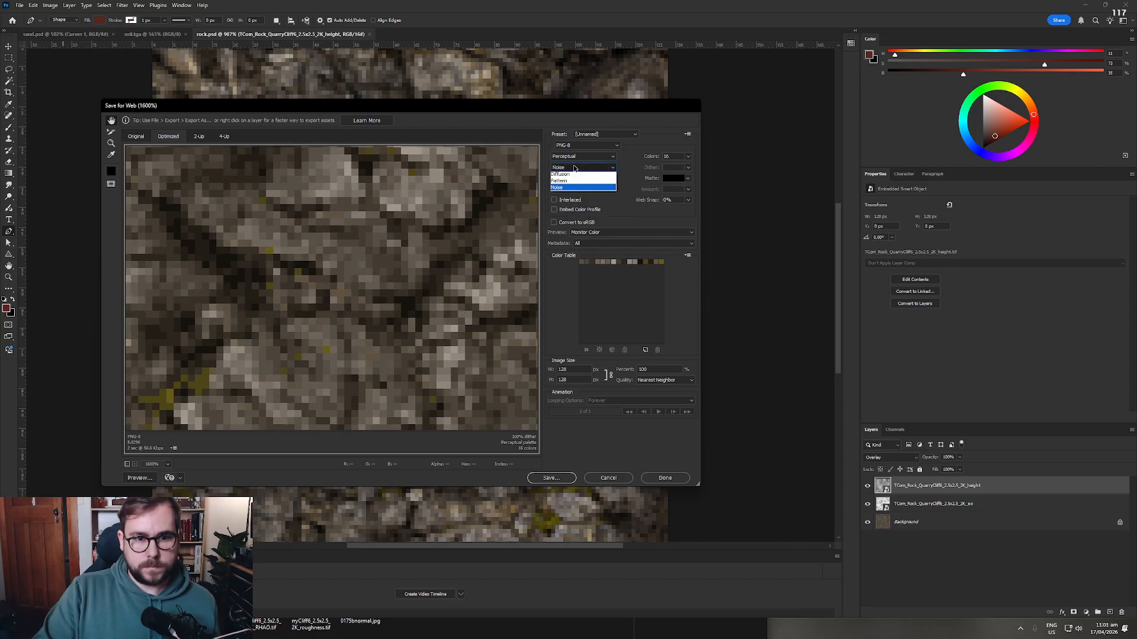
{"action": "left_click", "coordinate": [571, 182]}
{"action": "left_click", "coordinate": [580, 169]}
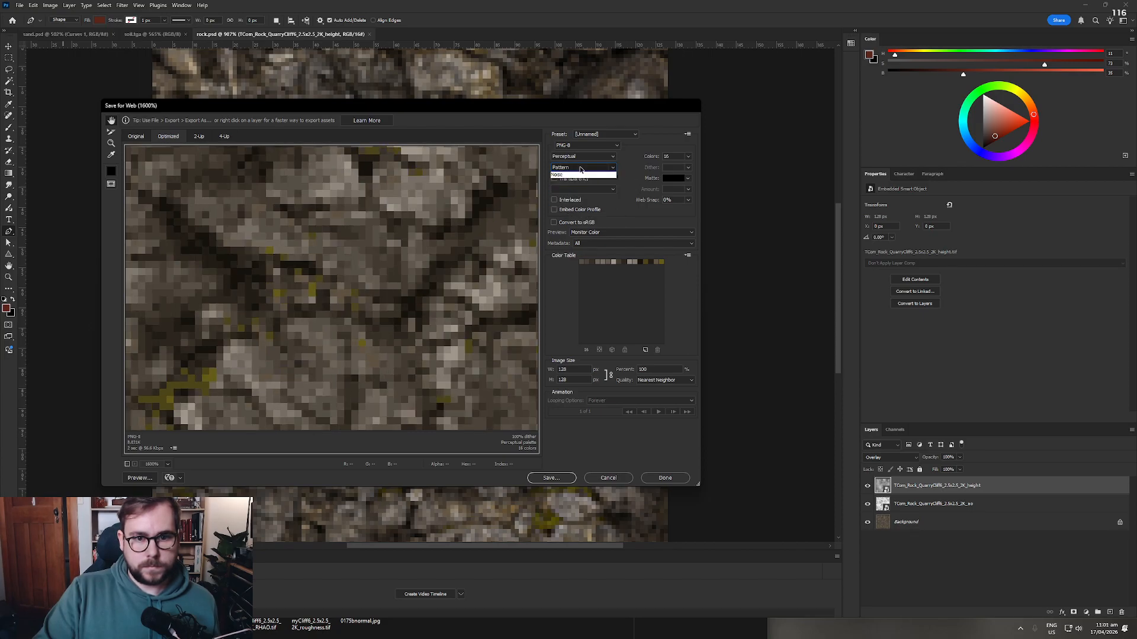
{"action": "left_click", "coordinate": [578, 189]}
Step: Try palettes of 8 and 10 colors for the PNG-8 export and settle on 12 colors
{"action": "left_click", "coordinate": [688, 157]}
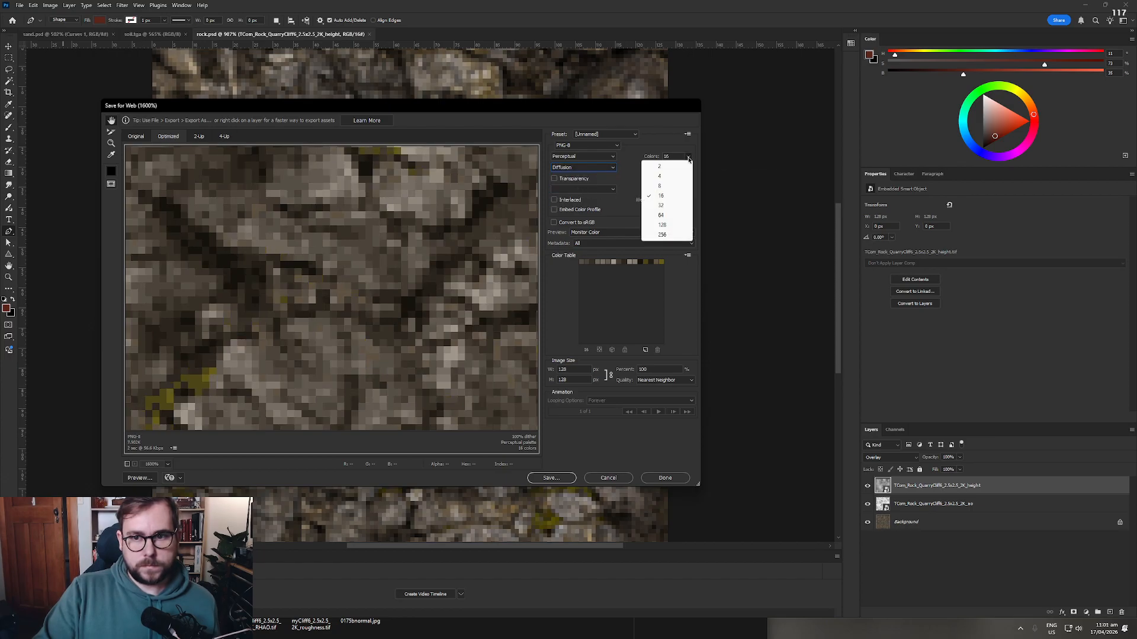
{"action": "left_click", "coordinate": [661, 187]}
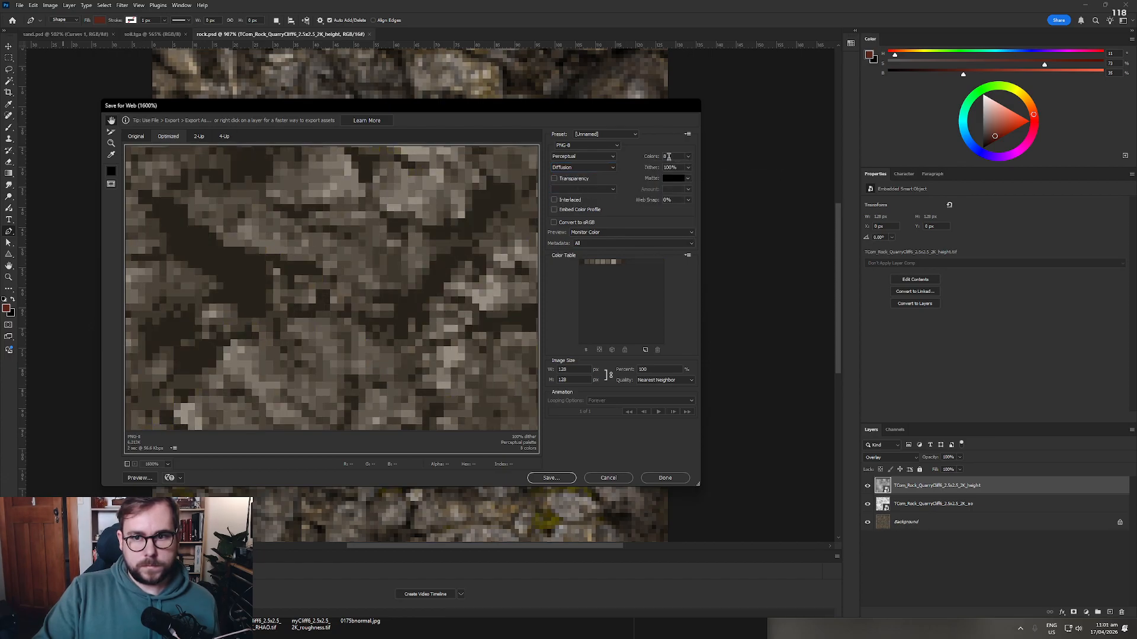
{"action": "type", "text": "10"}
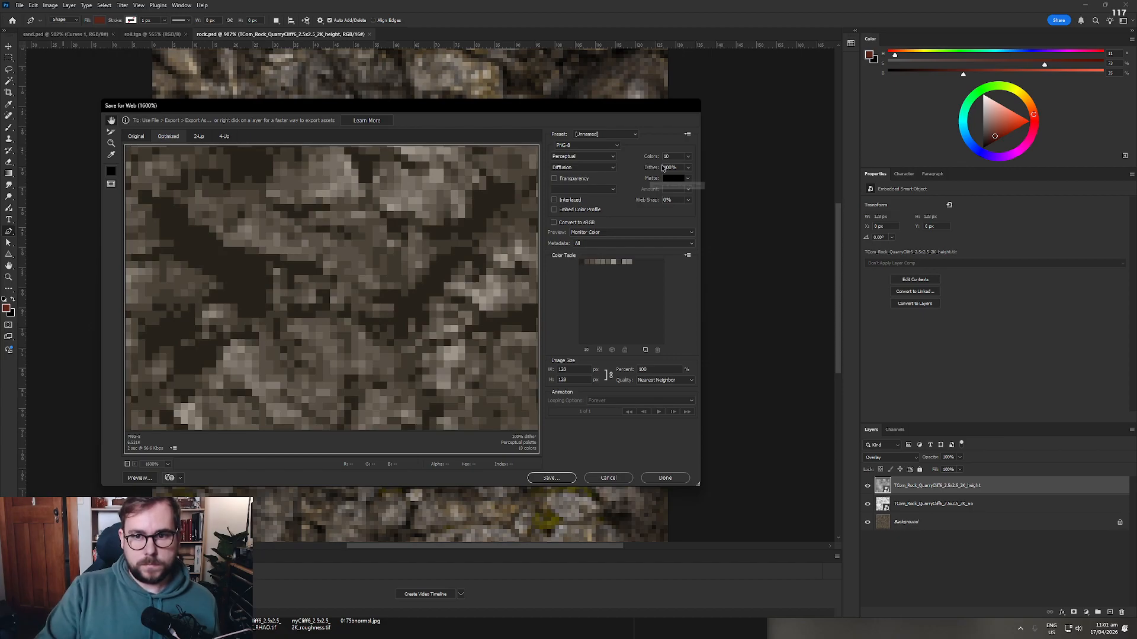
{"action": "type", "text": "12"}
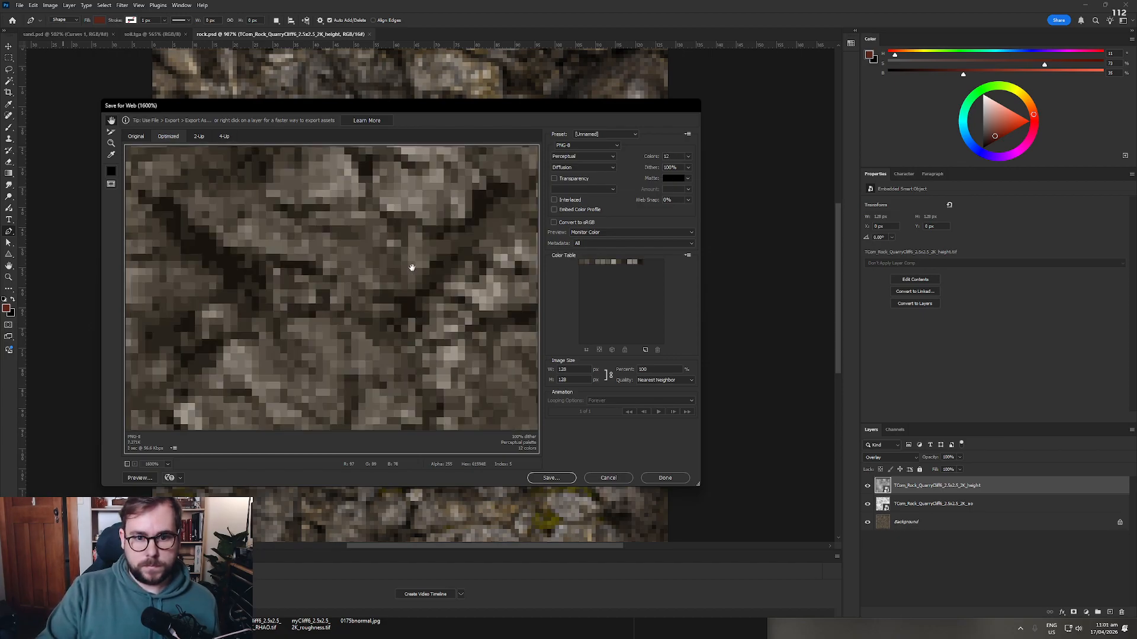
Step: Compare Pattern dithering over the whole texture and set the PNG-8 dither method to Noise
{"action": "right_click", "coordinate": [355, 311]}
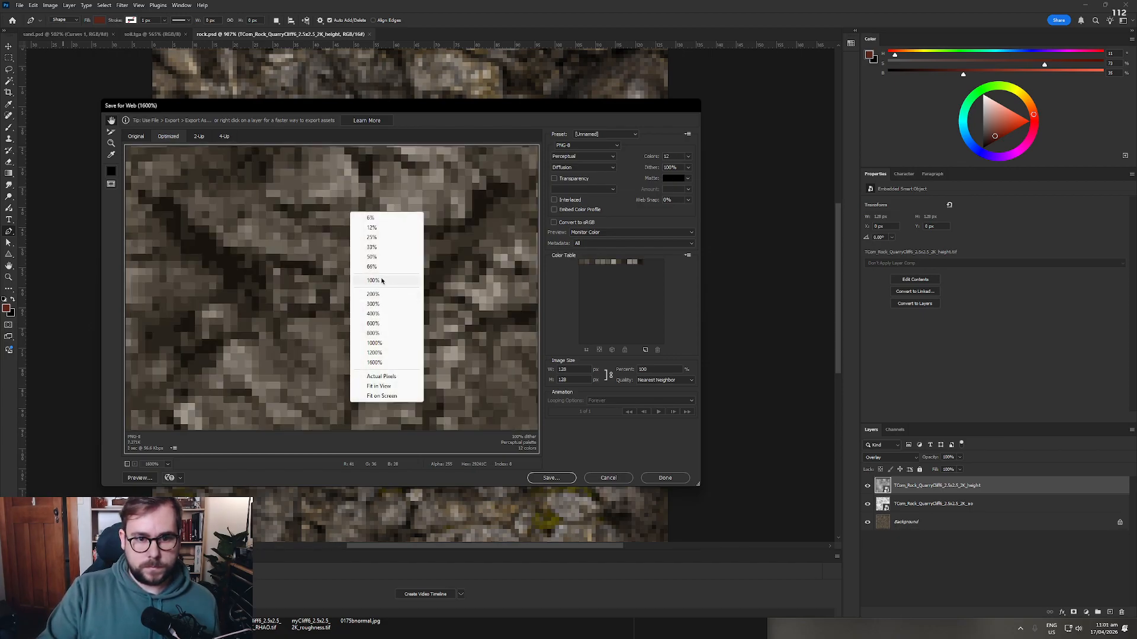
{"action": "left_click", "coordinate": [374, 281]}
{"action": "left_click", "coordinate": [334, 293]}
{"action": "left_click", "coordinate": [334, 293]}
{"action": "left_click", "coordinate": [333, 294]}
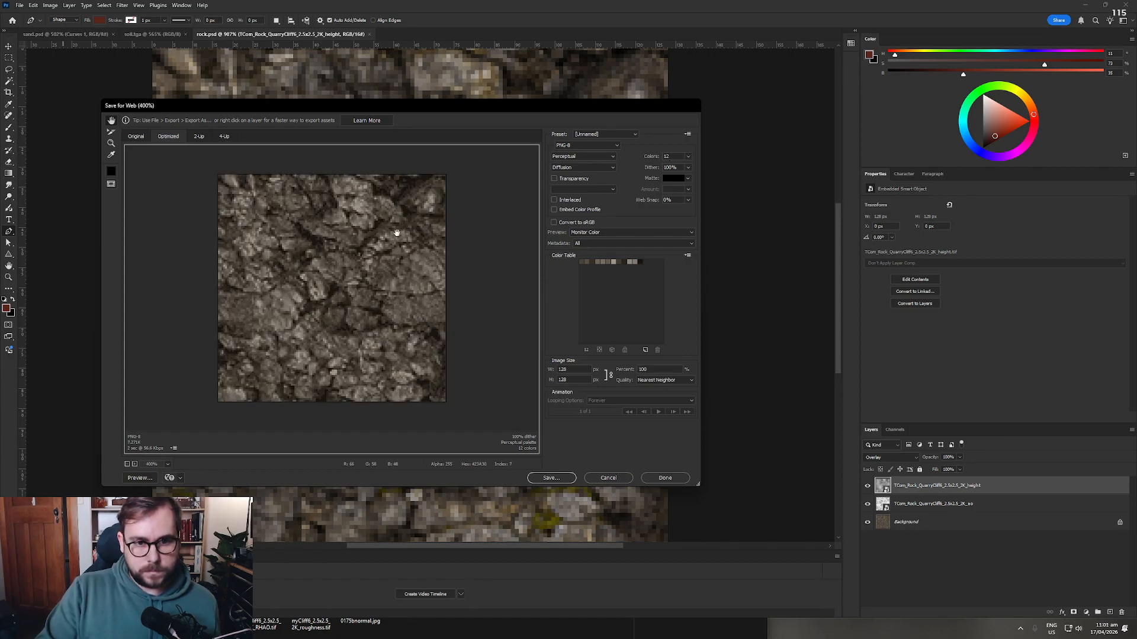
{"action": "left_click", "coordinate": [595, 168]}
{"action": "left_click", "coordinate": [570, 196]}
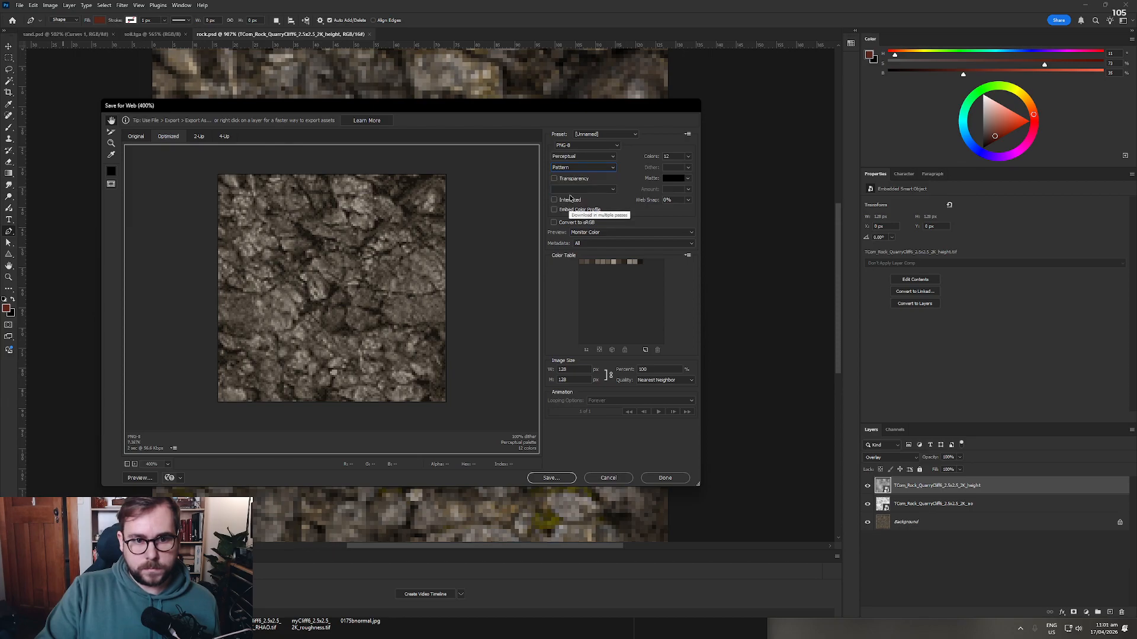
{"action": "left_click", "coordinate": [573, 169]}
{"action": "left_click", "coordinate": [569, 206]}
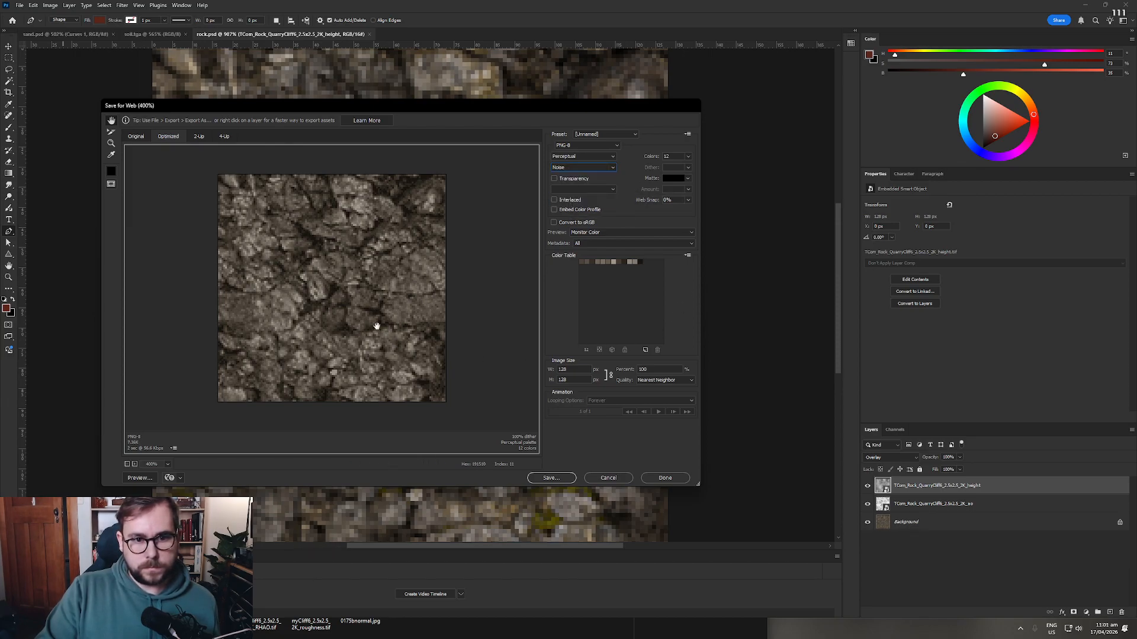
Step: Save the optimized PNG-8 image as rock.png in the textures folder
{"action": "left_click", "coordinate": [549, 478]}
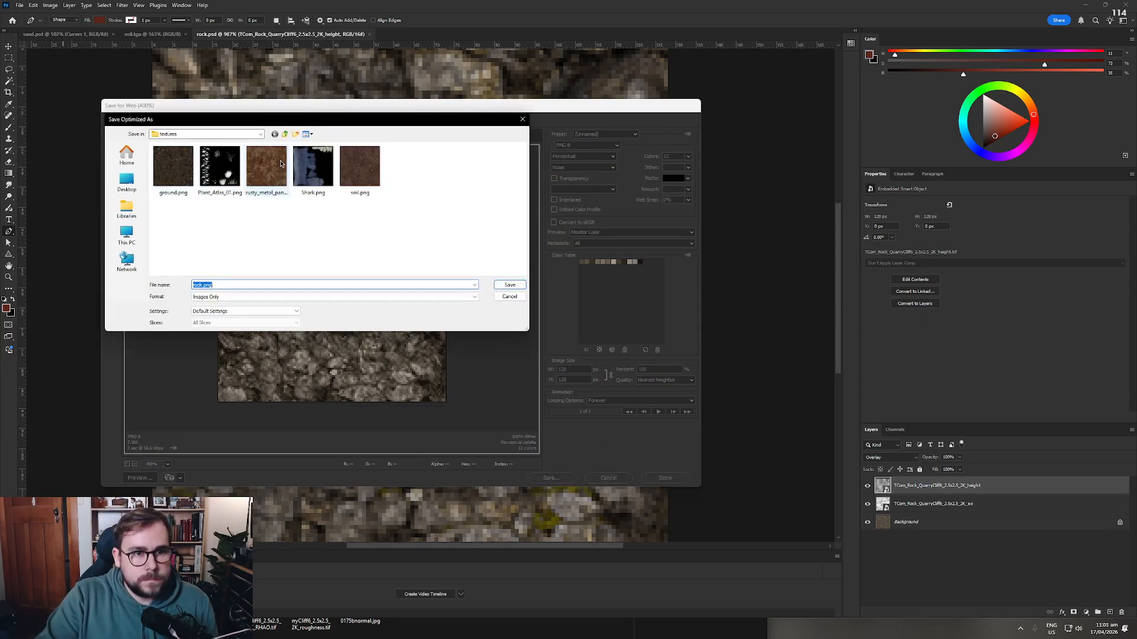
{"action": "left_click", "coordinate": [508, 285]}
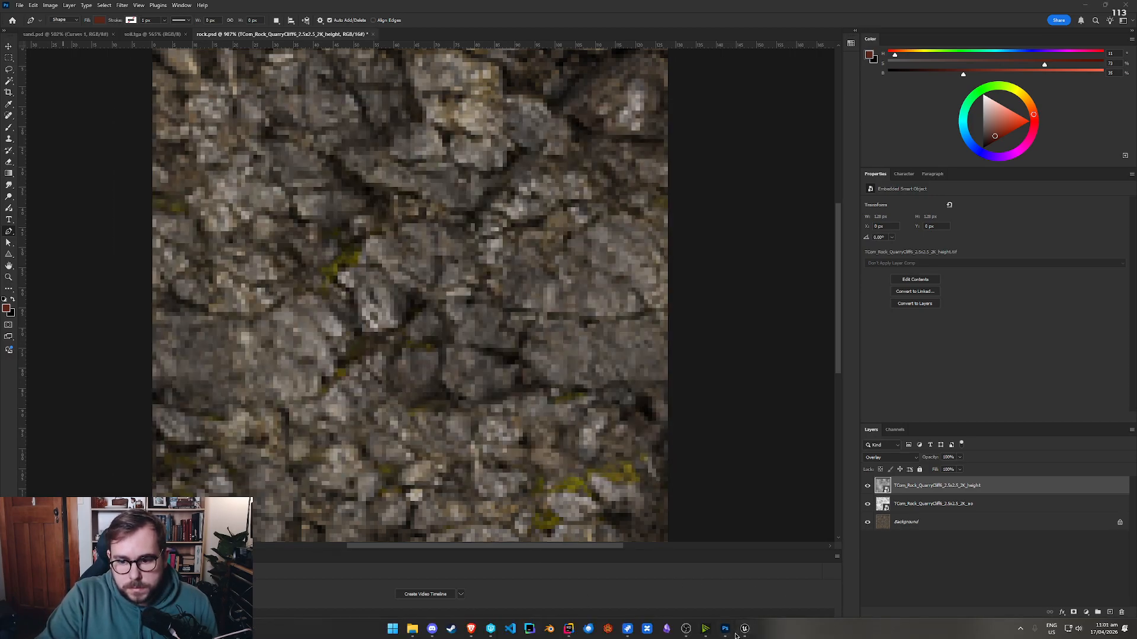
Step: Switch to the Unreal Editor and reimport the EnvAssets texture T_Rock from the new file textures/rock.png
{"action": "left_click", "coordinate": [743, 628]}
{"action": "left_click", "coordinate": [729, 588]}
{"action": "key", "text": "ctrl+space"}
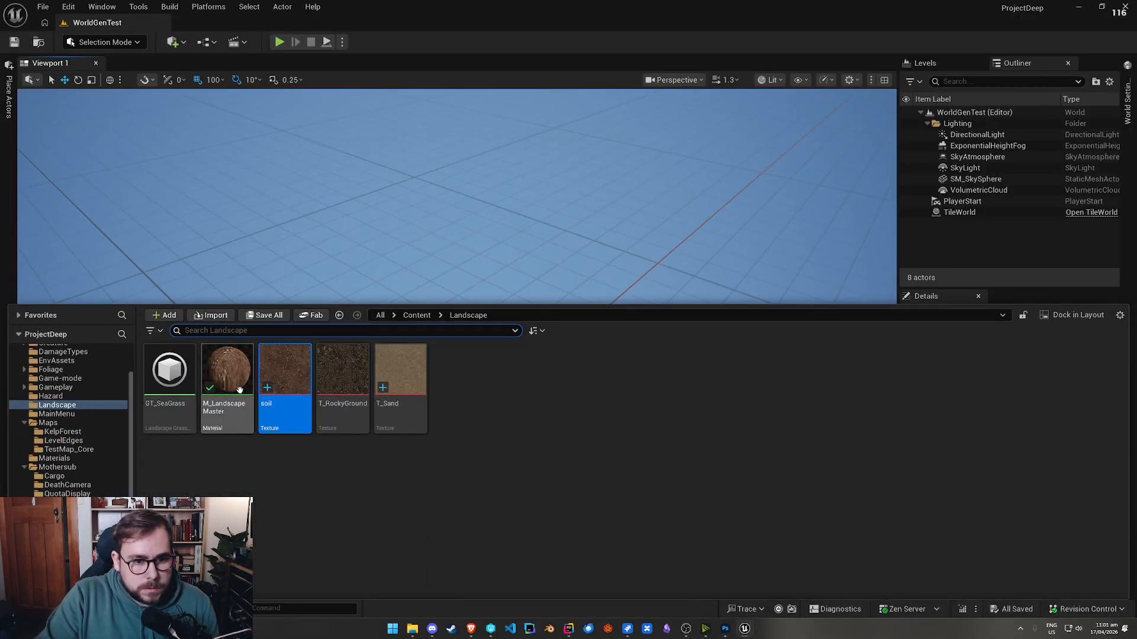
{"action": "left_click", "coordinate": [57, 360]}
{"action": "right_click", "coordinate": [342, 379]}
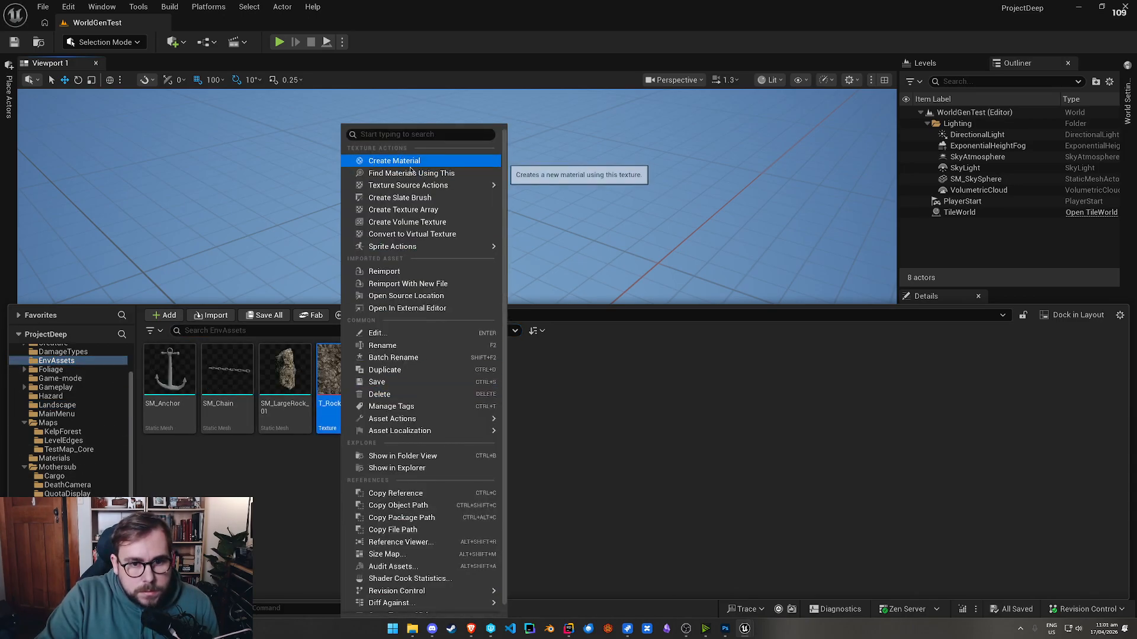
{"action": "left_click", "coordinate": [407, 284]}
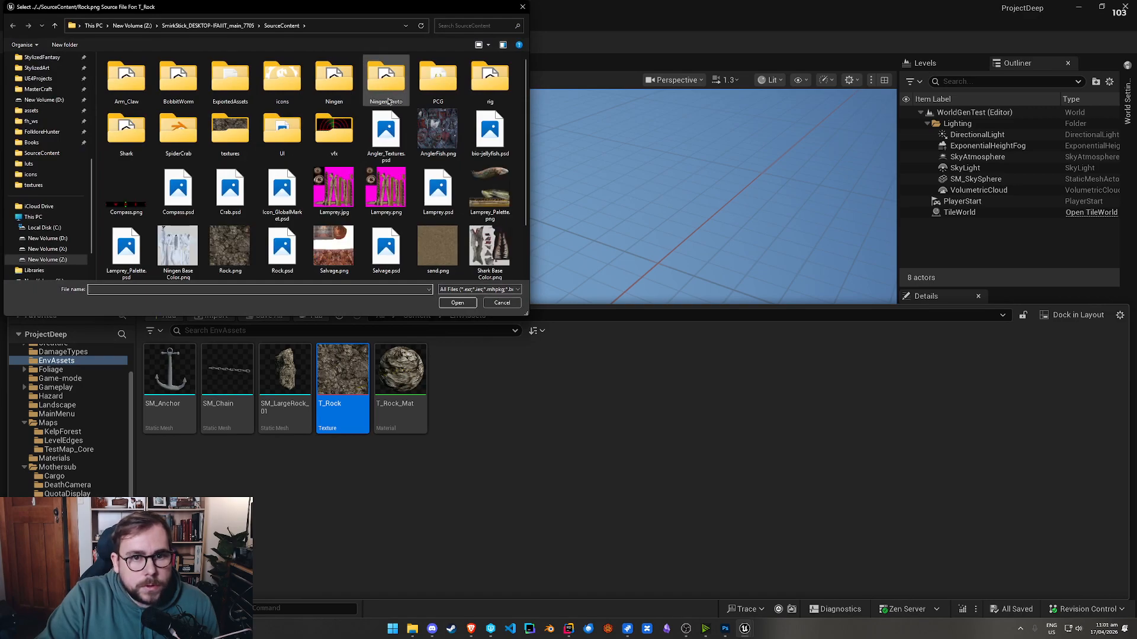
{"action": "double_click", "coordinate": [229, 127]}
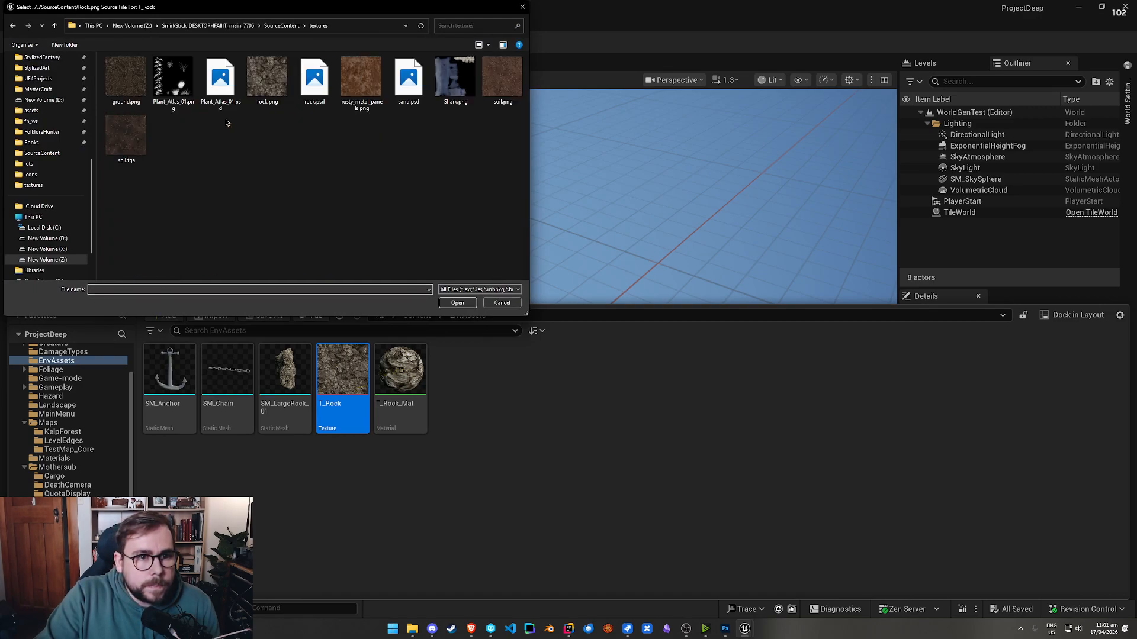
{"action": "double_click", "coordinate": [266, 95]}
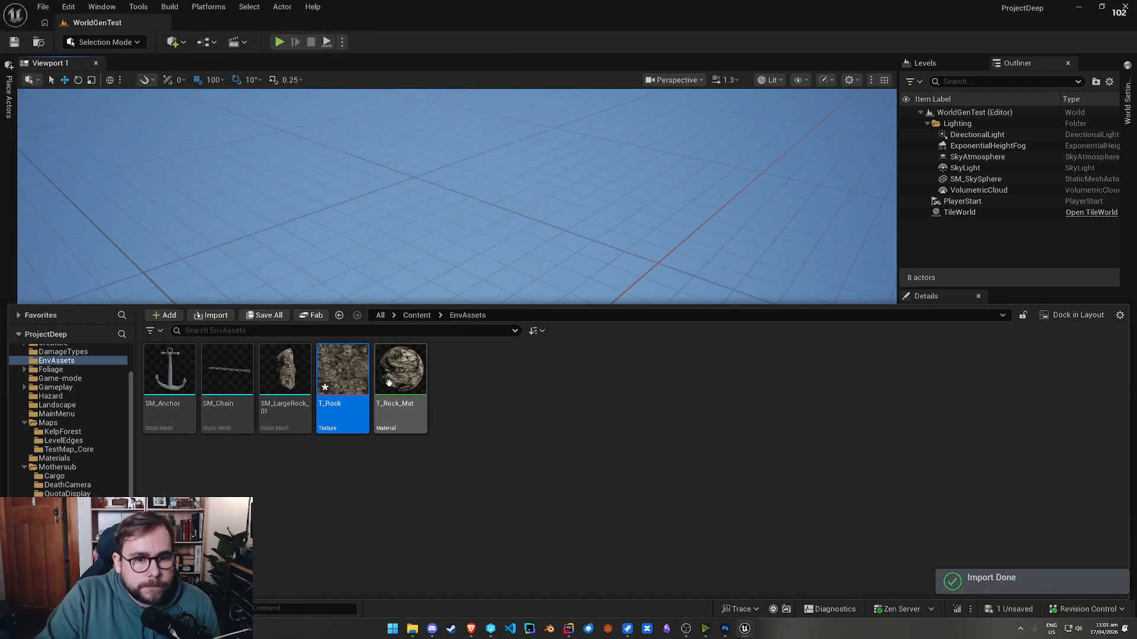
Step: Save the reimported T_Rock texture asset
{"action": "right_click", "coordinate": [342, 382]}
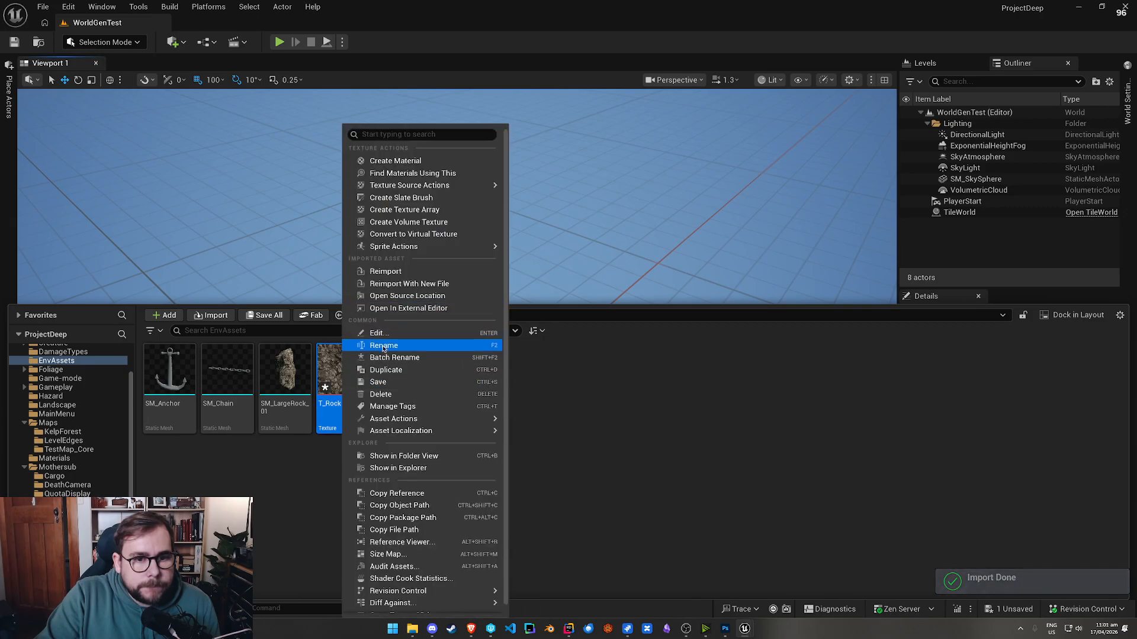
{"action": "left_click", "coordinate": [377, 381]}
{"action": "left_click", "coordinate": [532, 410]}
{"action": "right_click", "coordinate": [341, 379]}
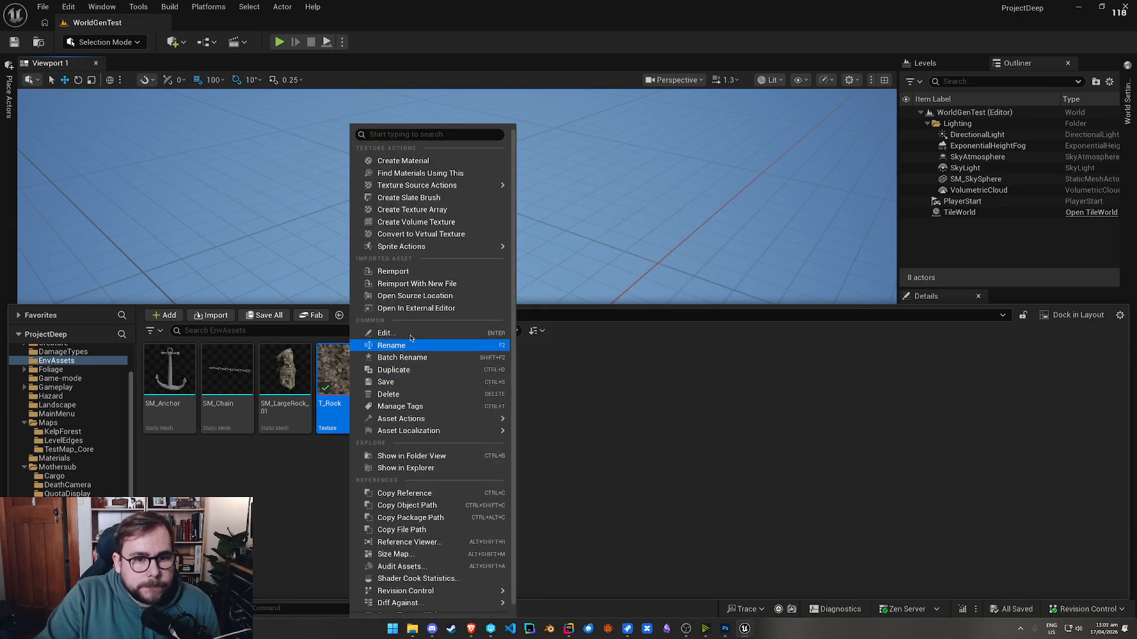
{"action": "mouse_move", "coordinate": [430, 247]}
{"action": "left_click", "coordinate": [583, 277]}
{"action": "right_click", "coordinate": [335, 382]}
{"action": "key", "text": "Escape"}
Step: Place SM_LargeRock_01 in the level and inspect the rock texture on it from several angles
{"action": "left_click_drag", "start_coordinate": [285, 370], "coordinate": [332, 278]}
{"action": "key", "text": "f"}
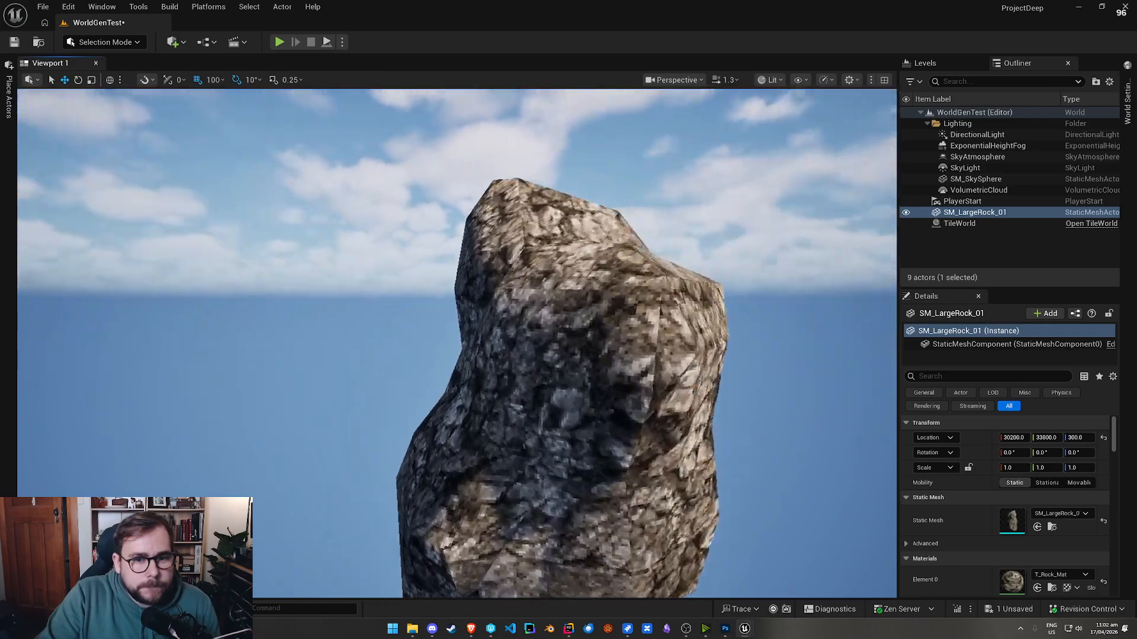
{"action": "left_click_drag", "start_coordinate": [456, 343], "coordinate": [248, 403], "text": "alt"}
{"action": "right_click_drag", "start_coordinate": [457, 343], "coordinate": [450, 400]}
{"action": "left_click_drag", "start_coordinate": [450, 400], "coordinate": [278, 358], "text": "alt"}
Step: Play the level in the editor, pause it and inspect the rock formations up close and from afar
{"action": "left_click", "coordinate": [278, 42]}
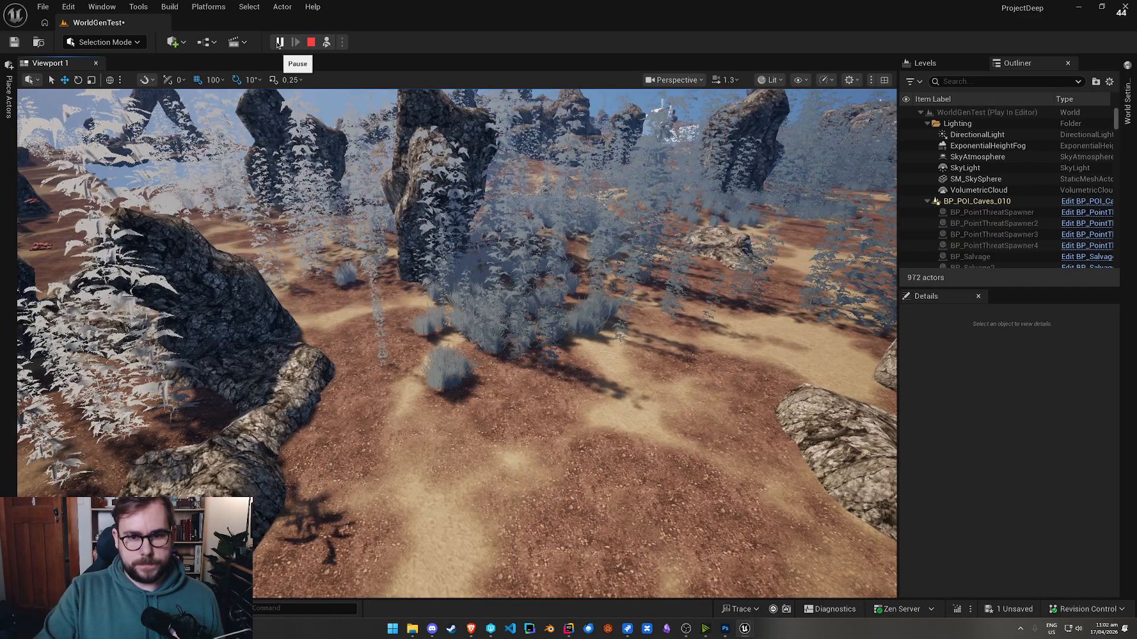
{"action": "left_click", "coordinate": [279, 43]}
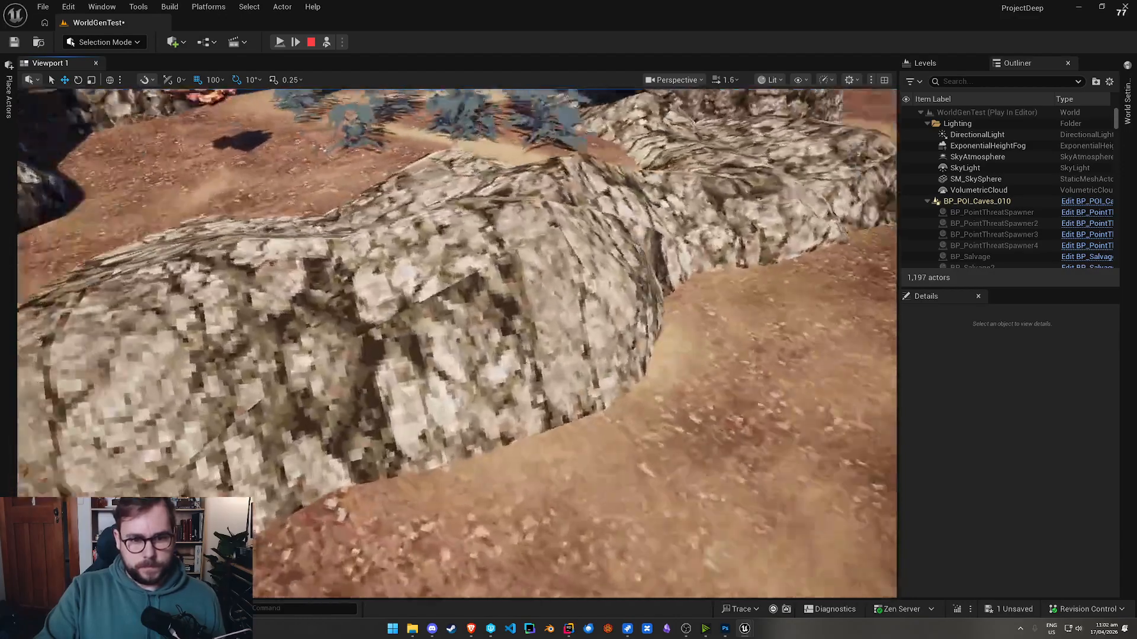
{"action": "key", "text": "s"}
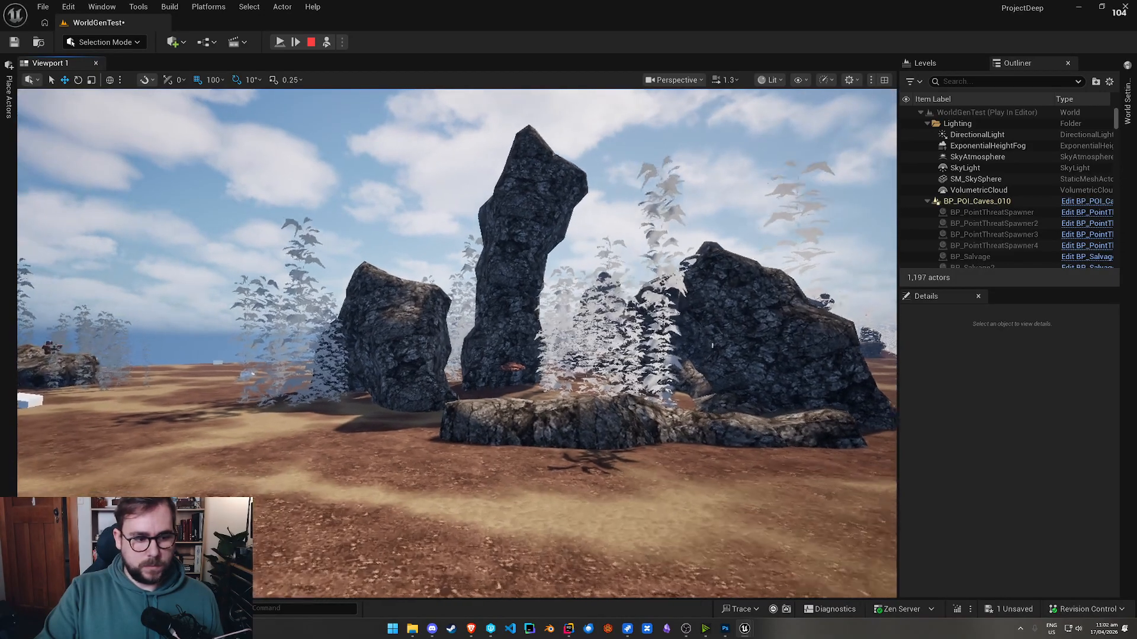
Step: Compare the source rock texture in Photoshop with the rock formations in the paused Unreal level
{"action": "key", "text": "alt+Tab"}
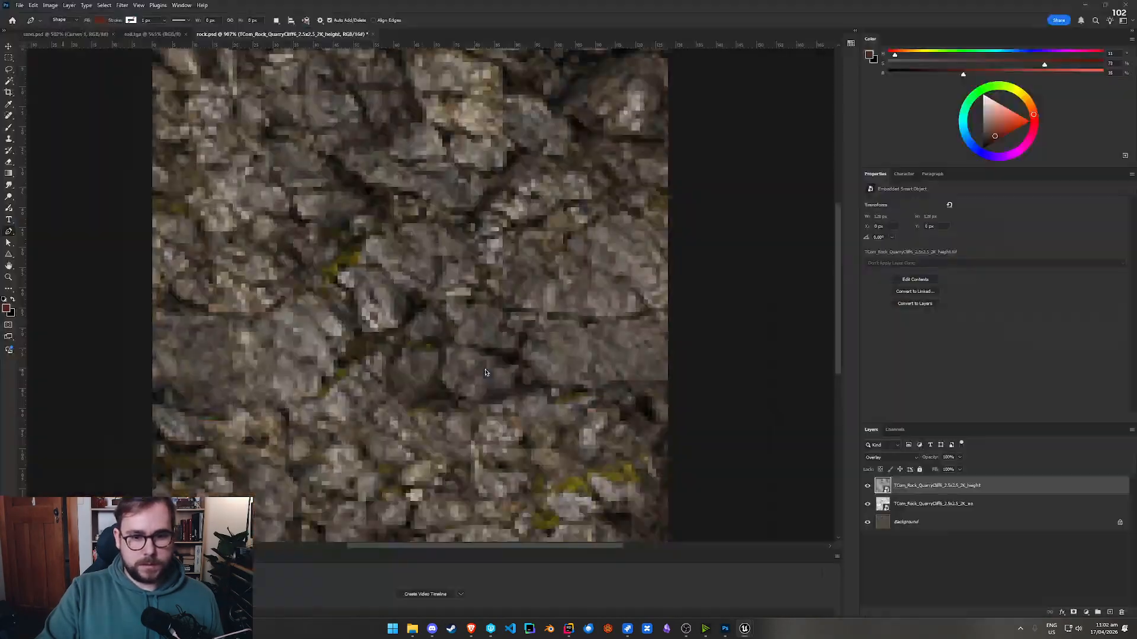
{"action": "scroll", "coordinate": [432, 350], "scroll_direction": "down", "scroll_amount": 4, "text": "alt"}
{"action": "scroll", "coordinate": [428, 369], "scroll_direction": "up", "scroll_amount": 4, "text": "alt"}
{"action": "key", "text": "alt+Tab"}
{"action": "key", "text": "alt+Tab"}
{"action": "key", "text": "alt+Tab"}
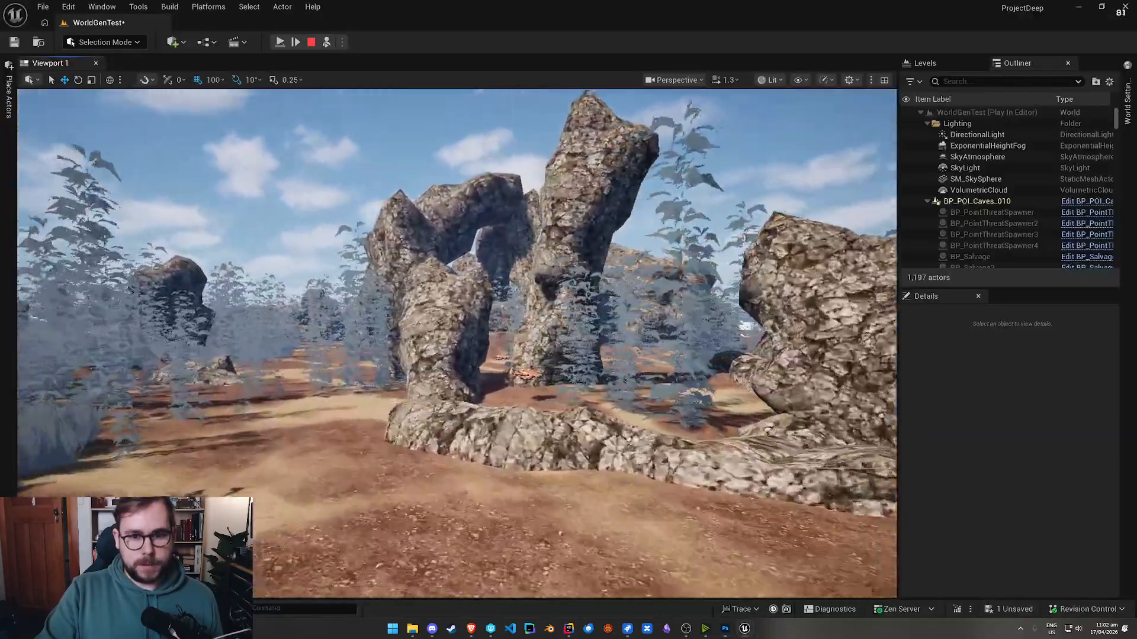
{"action": "key", "text": "s"}
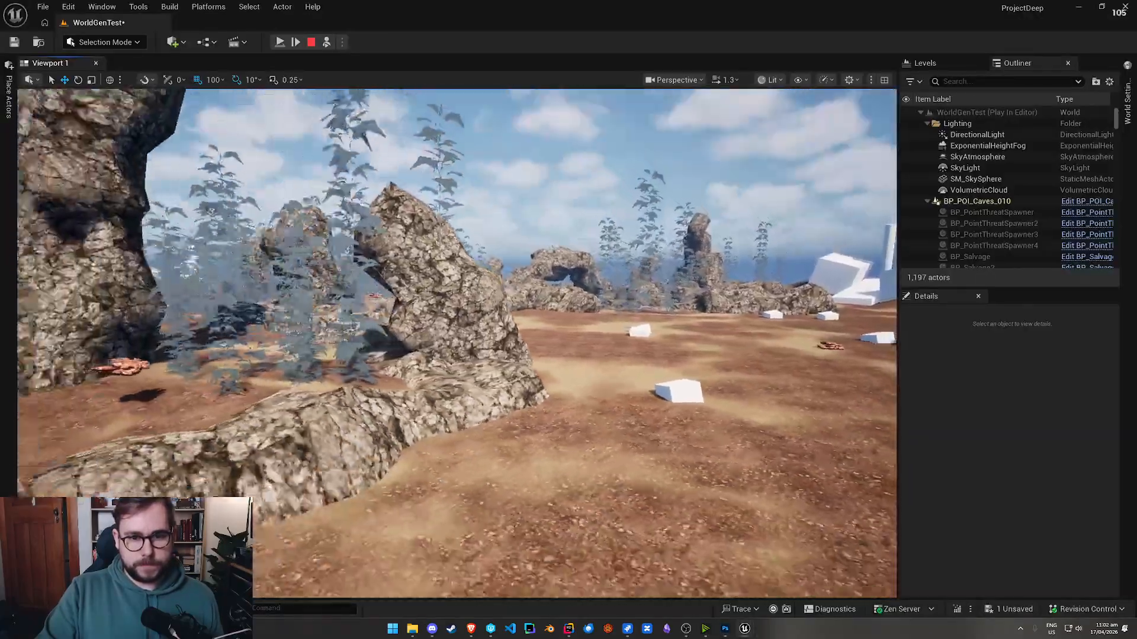
{"action": "key", "text": "alt+Tab"}
{"action": "key", "text": "alt+Tab"}
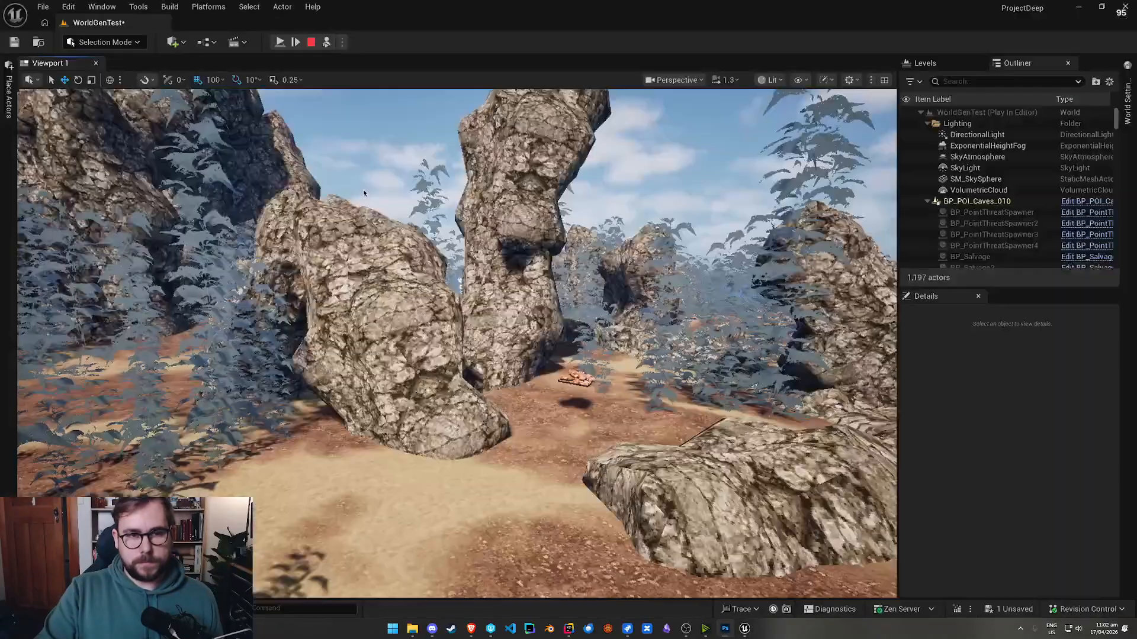
{"action": "left_click", "coordinate": [327, 42]}
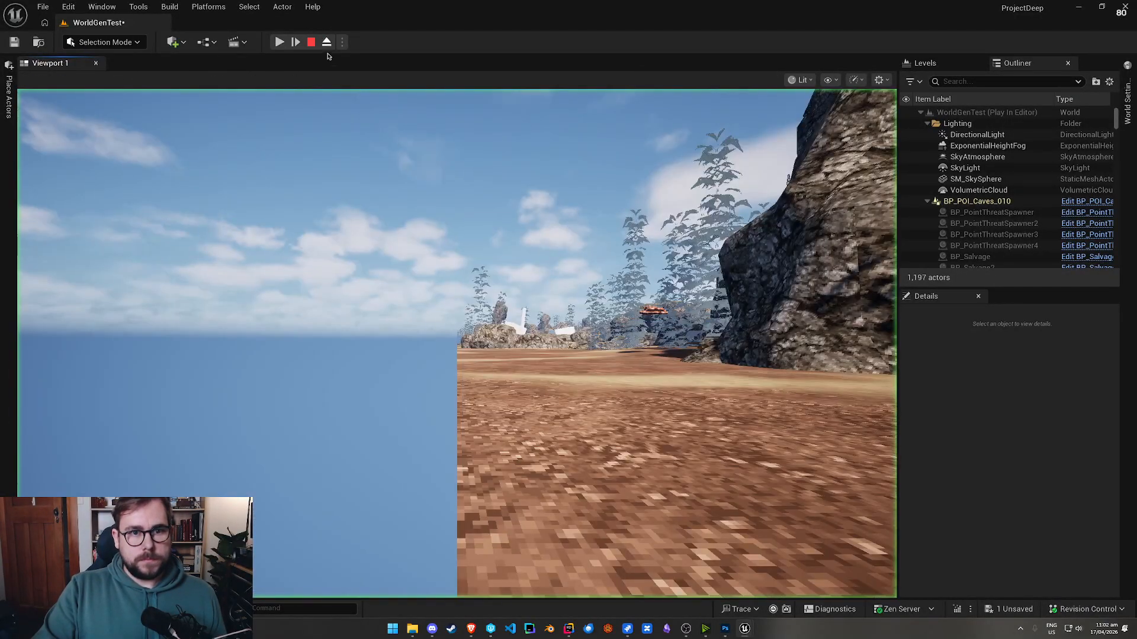
{"action": "left_click", "coordinate": [326, 42]}
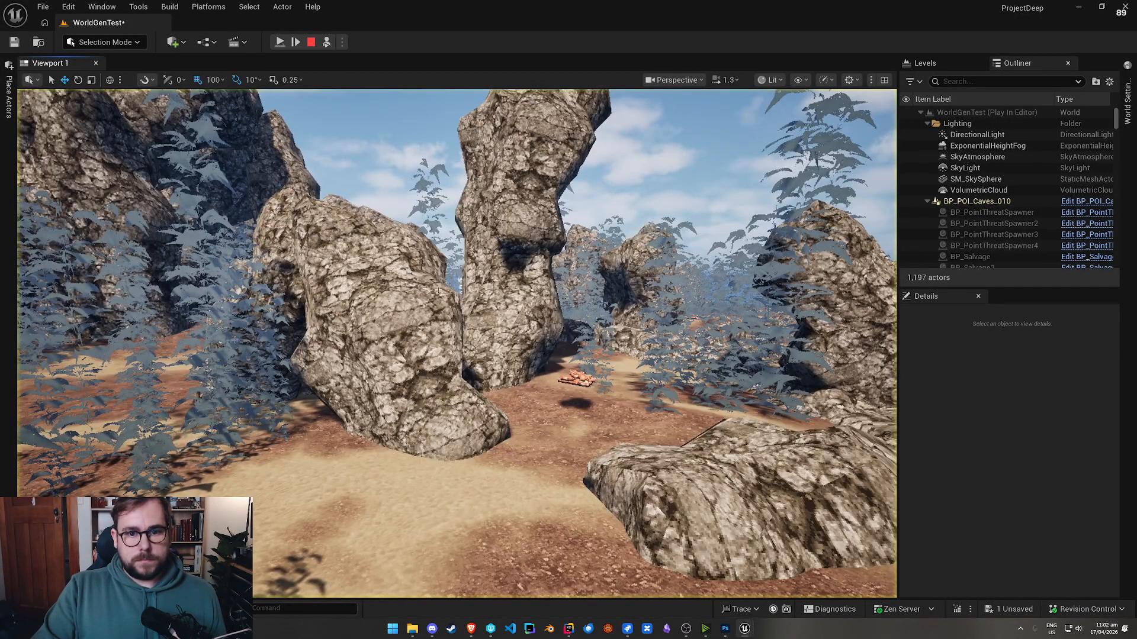
Step: Open the material T_Rock_Mat of a large rock and move its Texture Sample node away from the material output
{"action": "left_click", "coordinate": [379, 332]}
{"action": "double_click", "coordinate": [1016, 581]}
{"action": "scroll", "coordinate": [533, 296], "scroll_direction": "down", "scroll_amount": 3}
{"action": "right_click_drag", "start_coordinate": [533, 296], "coordinate": [850, 353]}
{"action": "left_click_drag", "start_coordinate": [766, 346], "coordinate": [578, 341]}
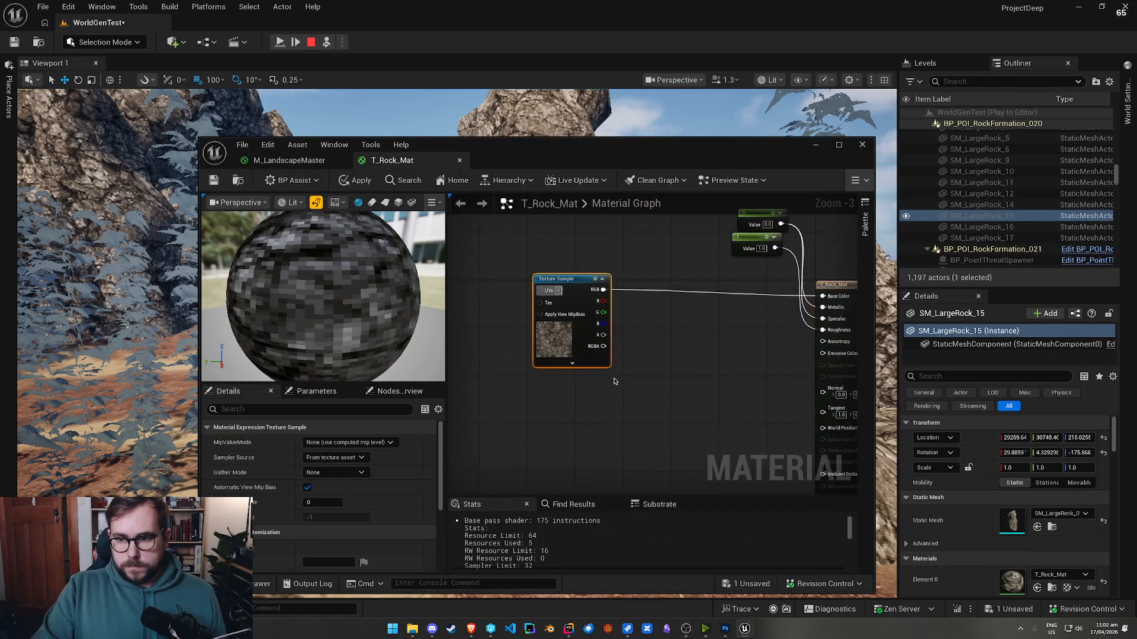
Step: Add a WorldAlignedTexture node to the material graph near the Texture Sample
{"action": "right_click", "coordinate": [537, 400]}
{"action": "type", "text": "world aligned tex"}
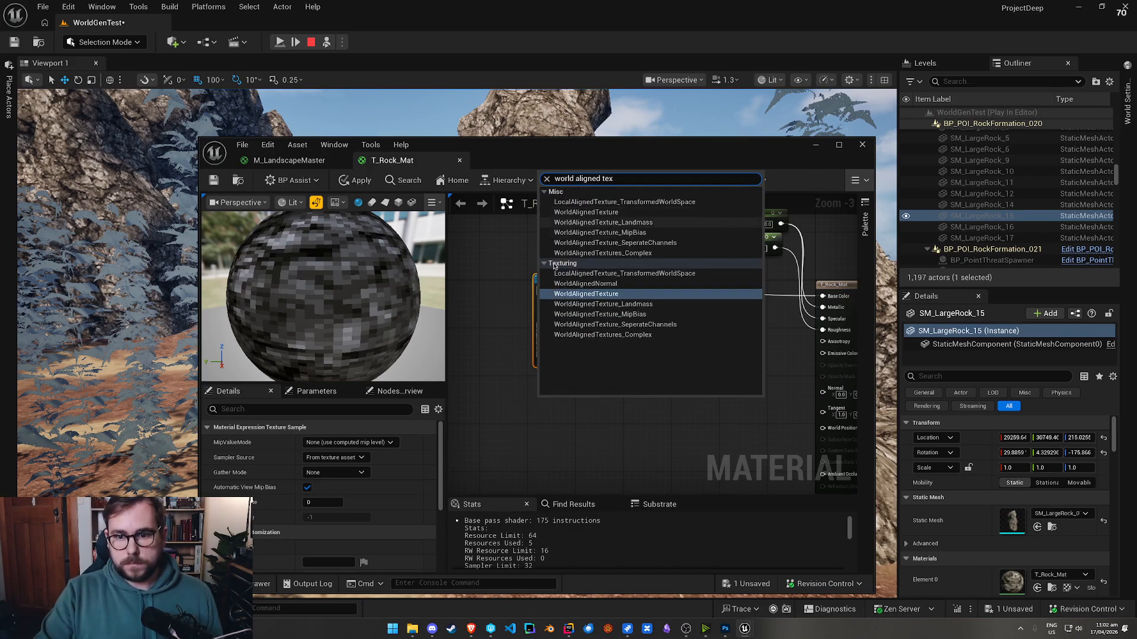
{"action": "left_click", "coordinate": [580, 294]}
{"action": "left_click", "coordinate": [577, 333]}
{"action": "right_click_drag", "start_coordinate": [577, 333], "coordinate": [634, 333]}
{"action": "left_click_drag", "start_coordinate": [634, 332], "coordinate": [519, 351]}
Step: Disconnect the Texture Sample from Base Color and convert it to a Texture Object
{"action": "right_click", "coordinate": [518, 351]}
{"action": "left_click", "coordinate": [683, 328]}
{"action": "left_click", "coordinate": [545, 308], "text": "alt"}
{"action": "right_click", "coordinate": [501, 350]}
{"action": "left_click", "coordinate": [569, 66]}
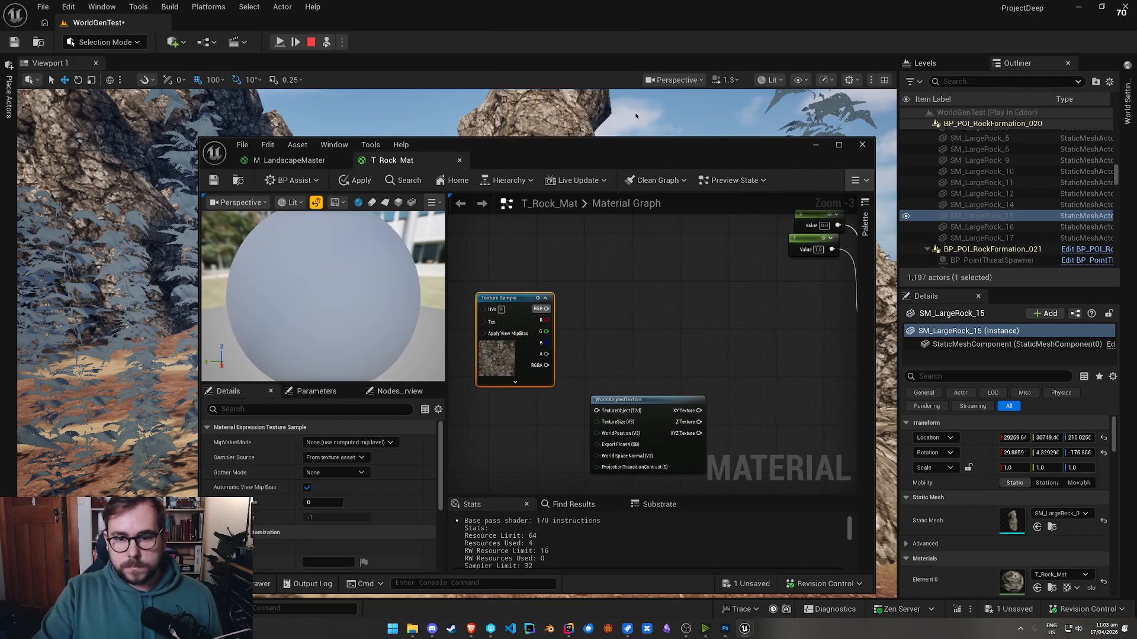
Step: Connect the Texture Object to WorldAlignedTexture's TextureObject input and its XYZ Texture output to Base Color
{"action": "left_click_drag", "start_coordinate": [526, 308], "coordinate": [633, 297]}
{"action": "right_click_drag", "start_coordinate": [728, 322], "coordinate": [639, 322]}
{"action": "left_click_drag", "start_coordinate": [597, 330], "coordinate": [794, 296]}
{"action": "right_click_drag", "start_coordinate": [533, 405], "coordinate": [695, 389]}
{"action": "left_click", "coordinate": [559, 354]}
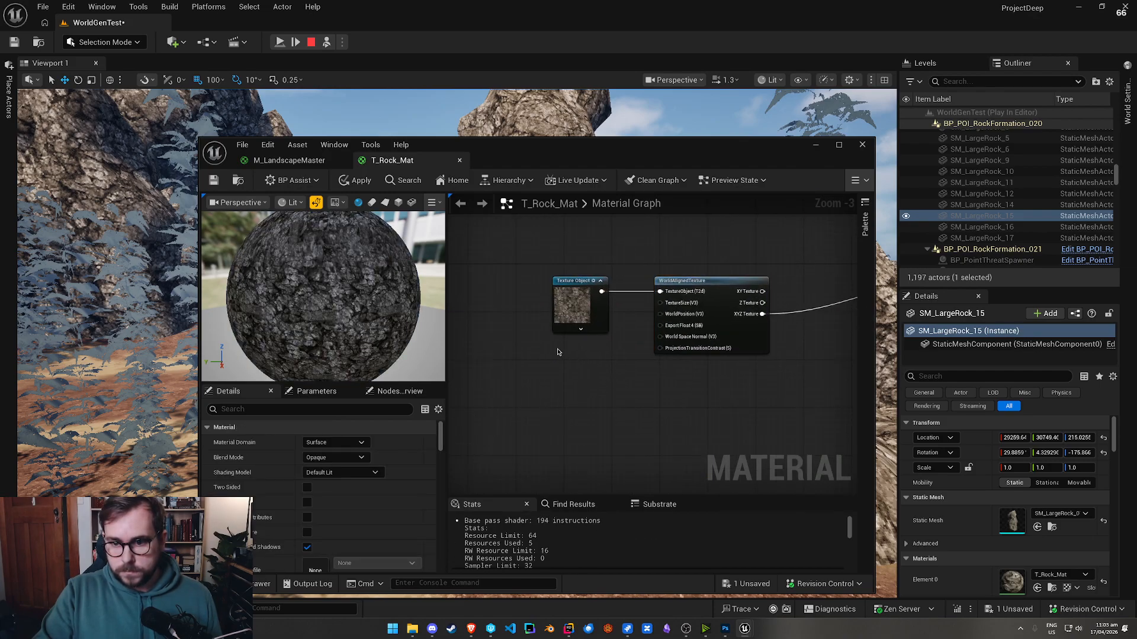
{"action": "left_click", "coordinate": [550, 353]}
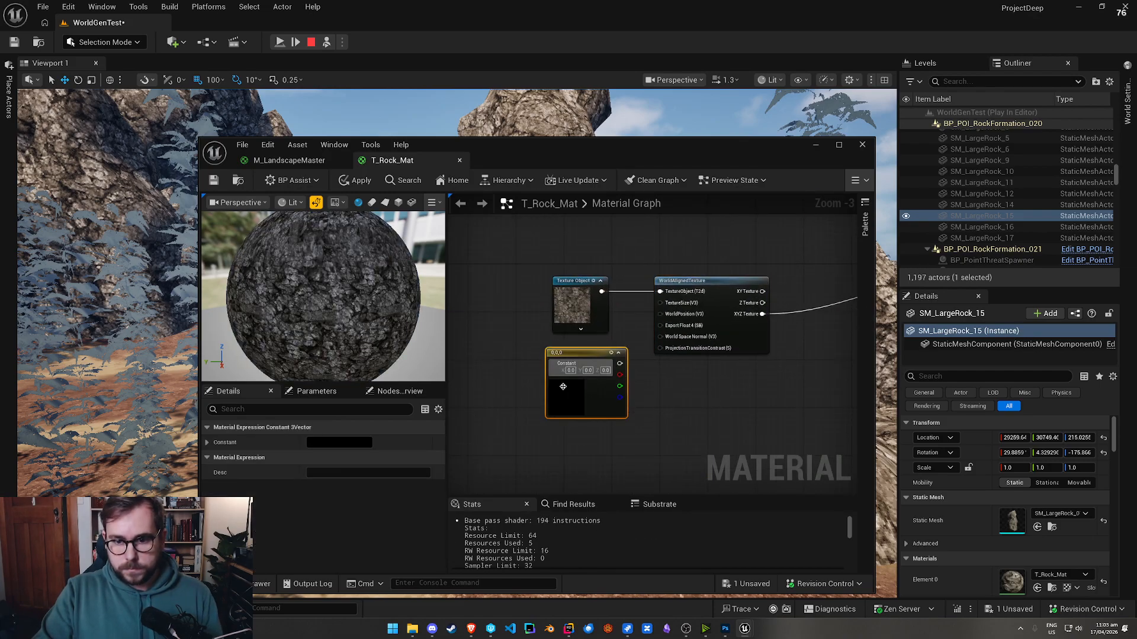
{"action": "key", "text": "Delete"}
Step: Add a constant of 512, connect it to WorldAlignedTexture's TextureSize input and apply the material
{"action": "left_click", "coordinate": [546, 363]}
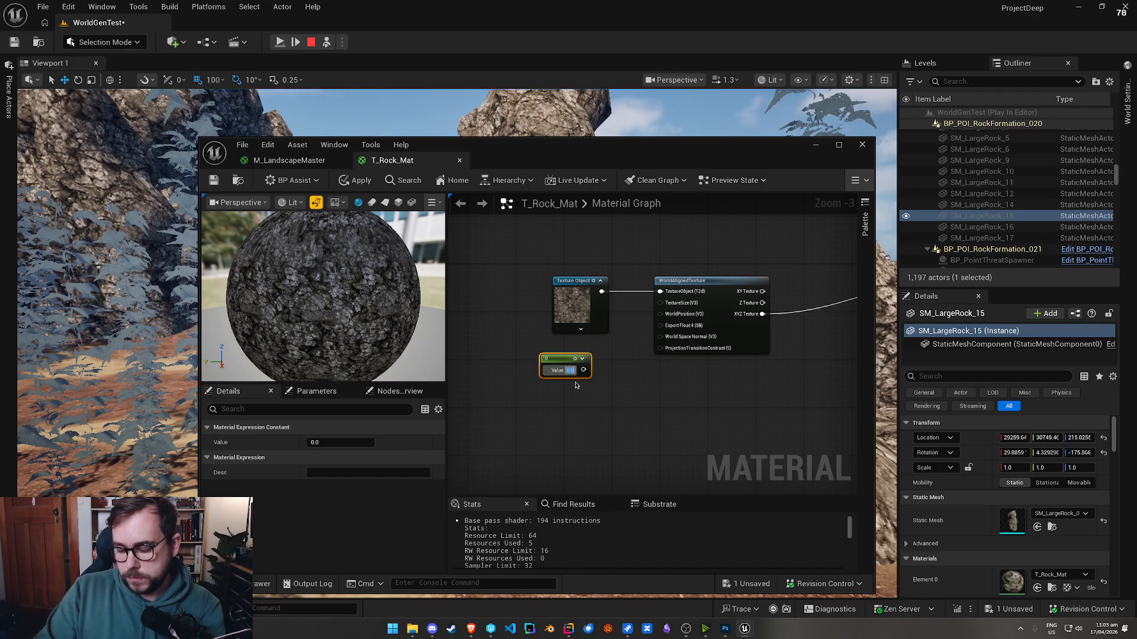
{"action": "type", "text": "512"}
{"action": "key", "text": "Return"}
{"action": "left_click_drag", "start_coordinate": [589, 369], "coordinate": [660, 305]}
{"action": "left_click_drag", "start_coordinate": [574, 161], "coordinate": [702, 356]}
{"action": "left_click", "coordinate": [484, 375]}
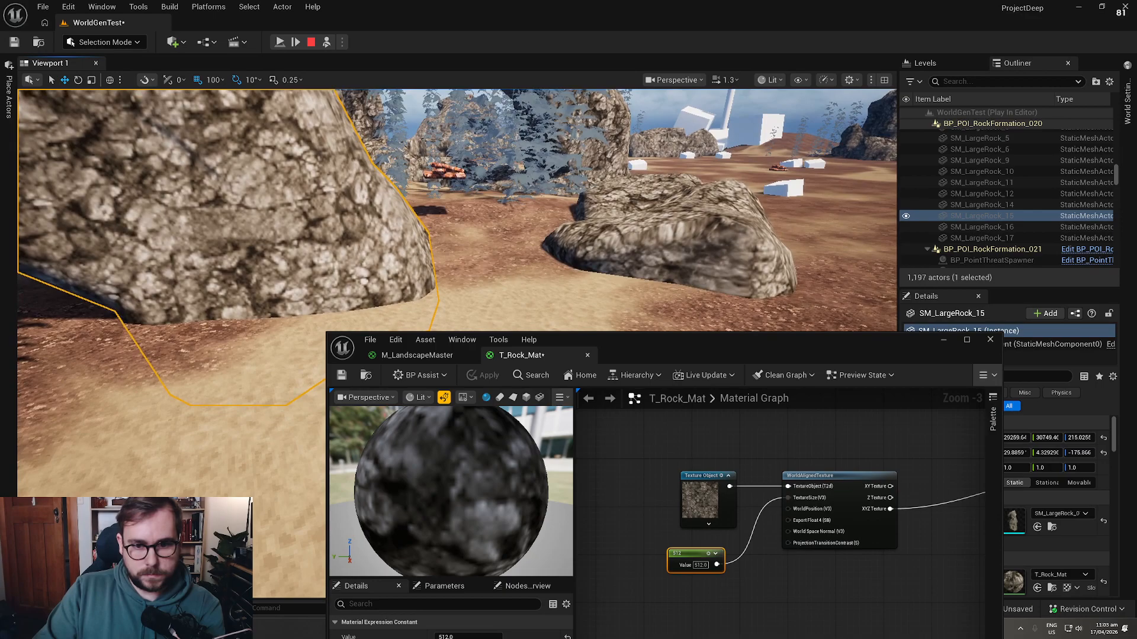
{"action": "right_click_drag", "start_coordinate": [849, 476], "coordinate": [752, 459]}
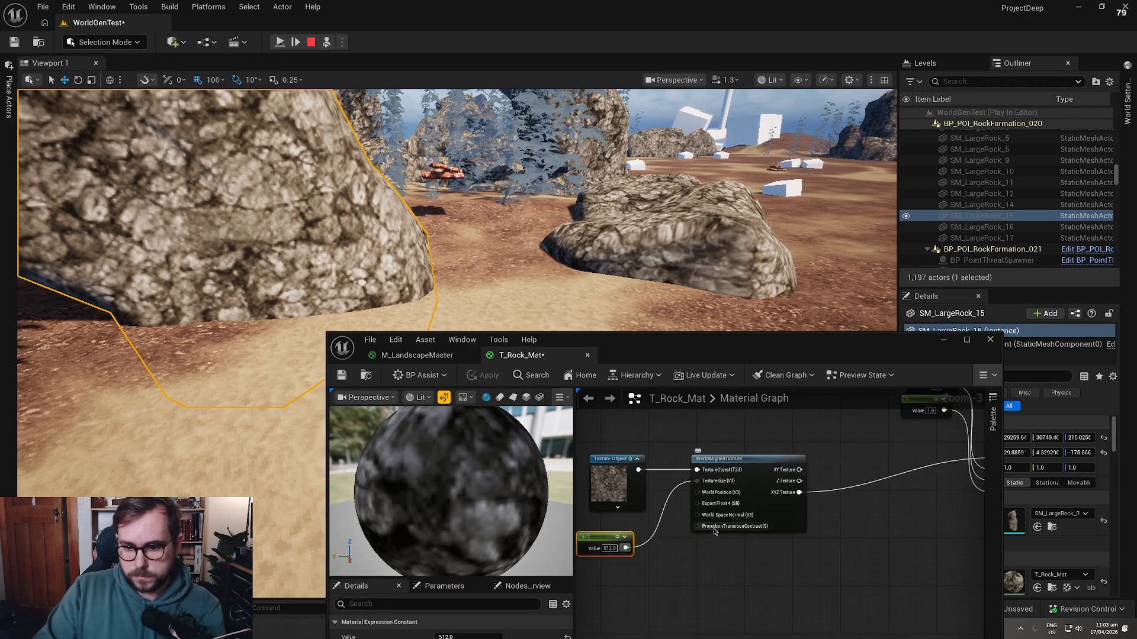
{"action": "right_click_drag", "start_coordinate": [715, 559], "coordinate": [720, 526]}
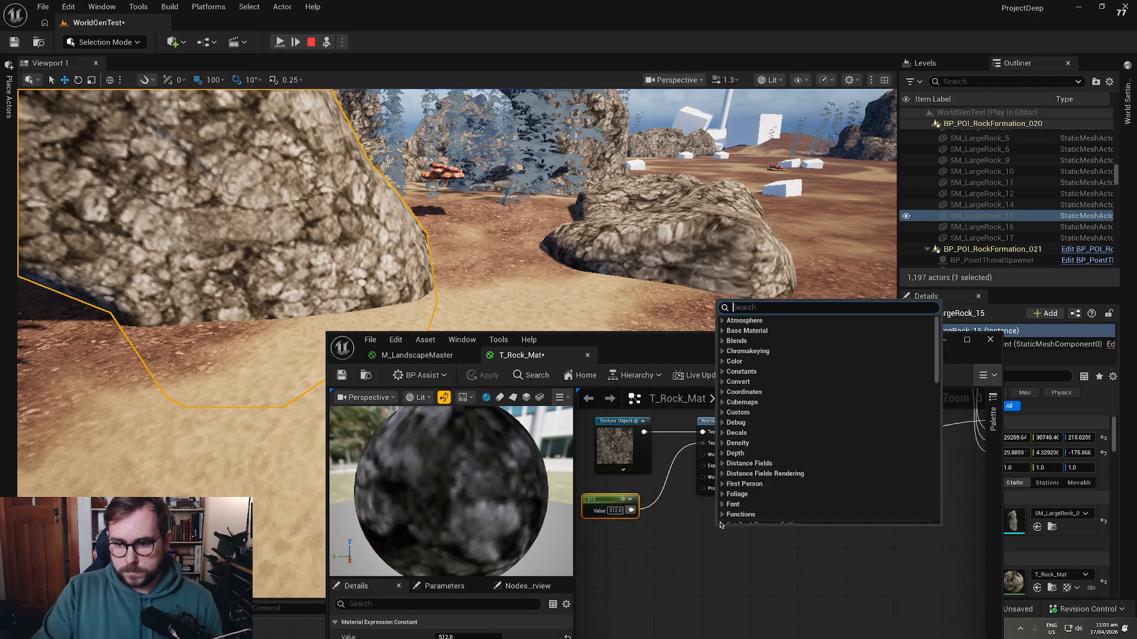
{"action": "type", "text": "world align"}
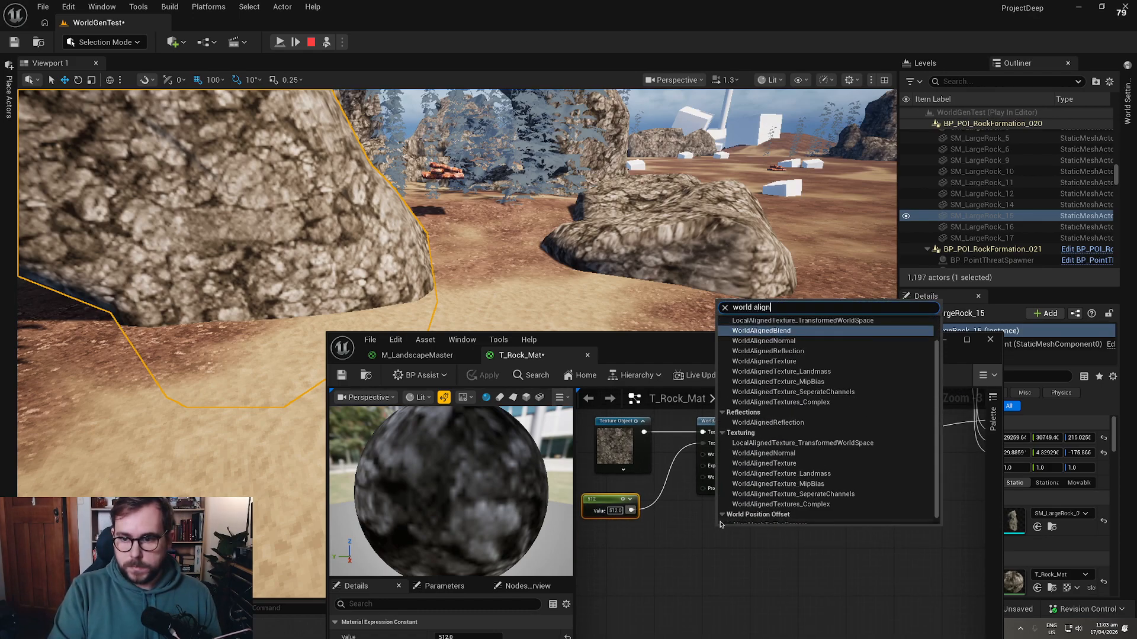
{"action": "left_click", "coordinate": [847, 403]}
{"action": "scroll", "coordinate": [712, 474], "scroll_direction": "up", "scroll_amount": 2}
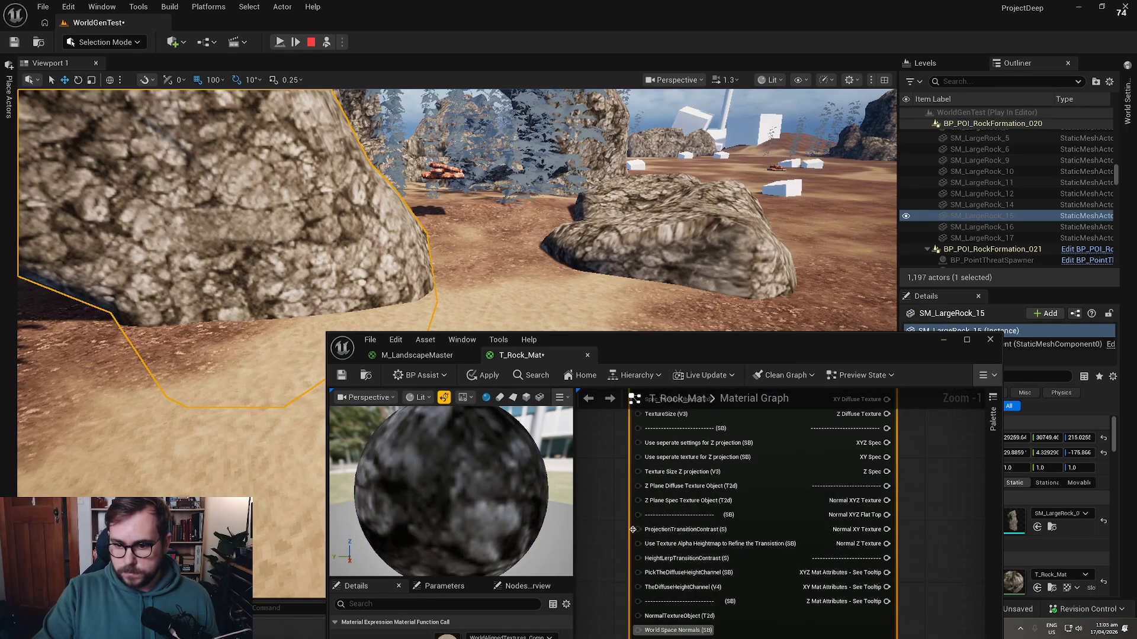
{"action": "right_click_drag", "start_coordinate": [640, 566], "coordinate": [657, 638]}
{"action": "key", "text": "Delete"}
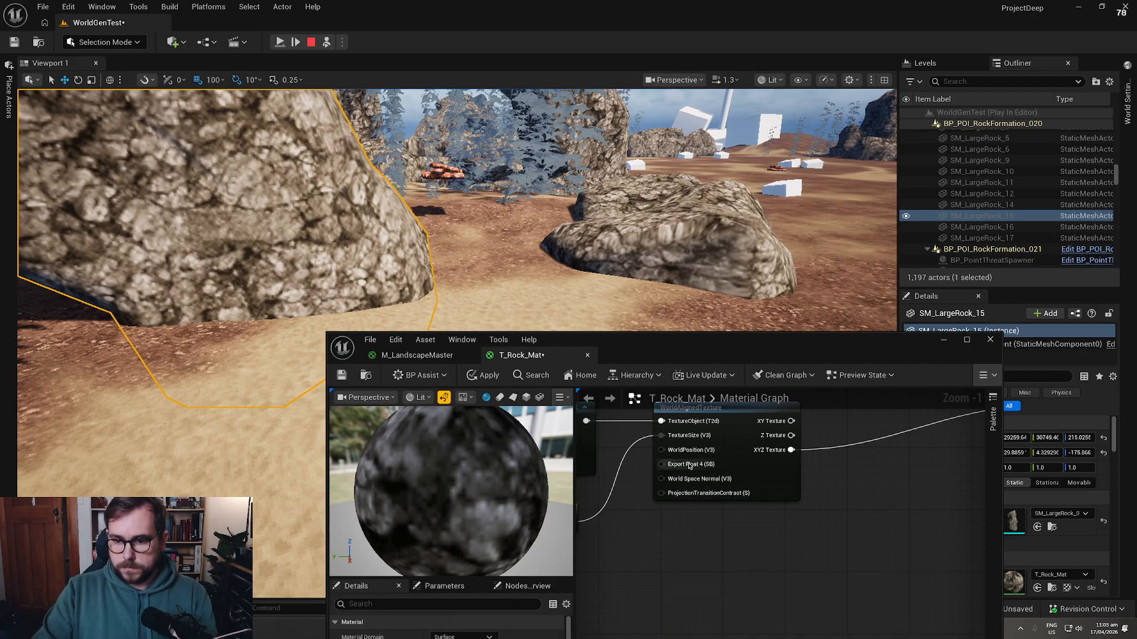
Step: Reposition the Texture Object node in the graph and bring its texture settings into view
{"action": "right_click_drag", "start_coordinate": [622, 470], "coordinate": [732, 481]}
{"action": "left_click", "coordinate": [670, 460]}
{"action": "left_click", "coordinate": [668, 481]}
{"action": "left_click_drag", "start_coordinate": [692, 485], "coordinate": [646, 475]}
{"action": "left_click", "coordinate": [645, 435]}
{"action": "left_click", "coordinate": [645, 435]}
{"action": "left_click", "coordinate": [650, 499]}
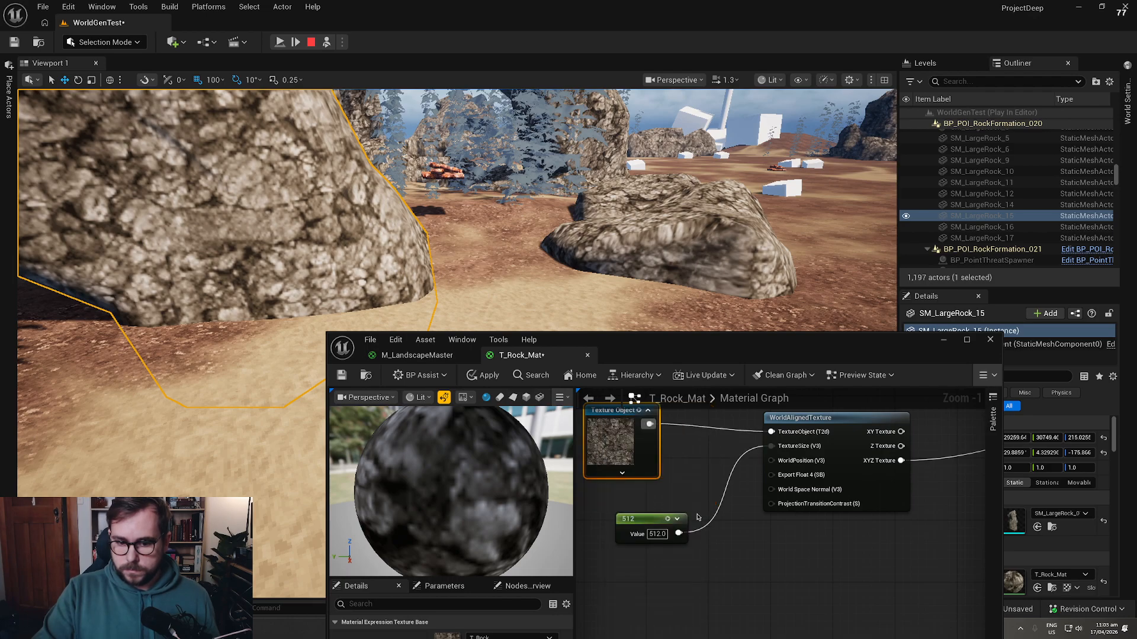
{"action": "left_click_drag", "start_coordinate": [591, 344], "coordinate": [440, 239]}
{"action": "scroll", "coordinate": [559, 338], "scroll_direction": "down", "scroll_amount": 4}
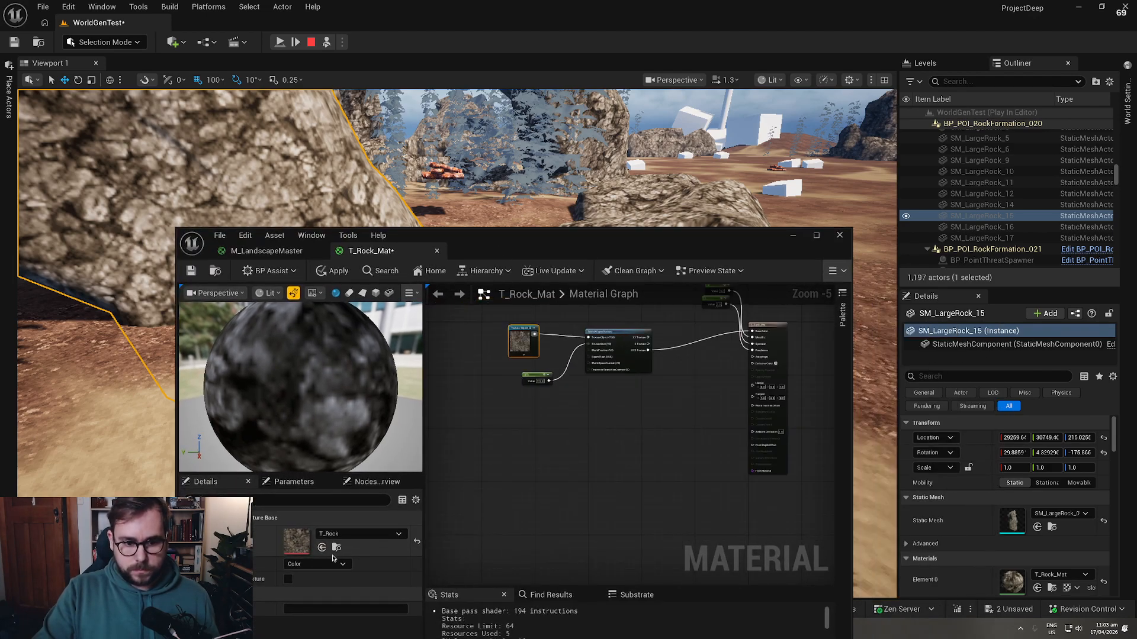
{"action": "right_click_drag", "start_coordinate": [603, 375], "coordinate": [589, 421]}
{"action": "scroll", "coordinate": [589, 419], "scroll_direction": "up", "scroll_amount": 4}
{"action": "right_click_drag", "start_coordinate": [565, 461], "coordinate": [658, 452]}
{"action": "left_click_drag", "start_coordinate": [494, 380], "coordinate": [510, 386]}
Step: Add a WorldAlignedBlend node to the material graph below WorldAlignedTexture
{"action": "right_click_drag", "start_coordinate": [621, 473], "coordinate": [564, 470]}
{"action": "right_click", "coordinate": [564, 469]}
{"action": "type", "text": "world alig"}
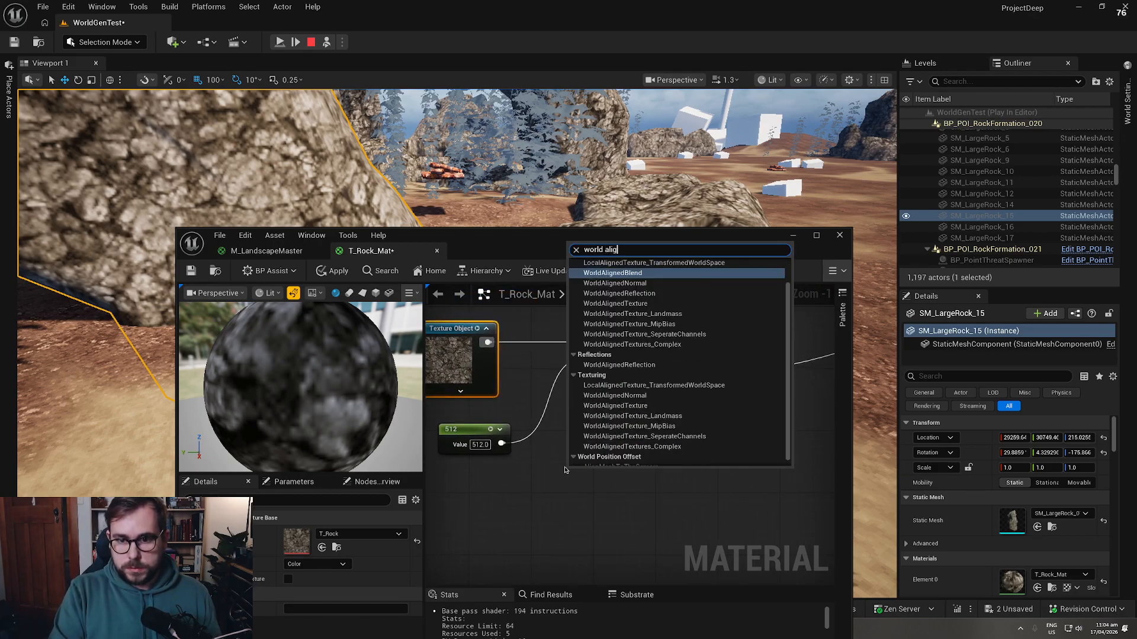
{"action": "type", "text": "n"}
{"action": "scroll", "coordinate": [662, 330], "scroll_direction": "up", "scroll_amount": 1}
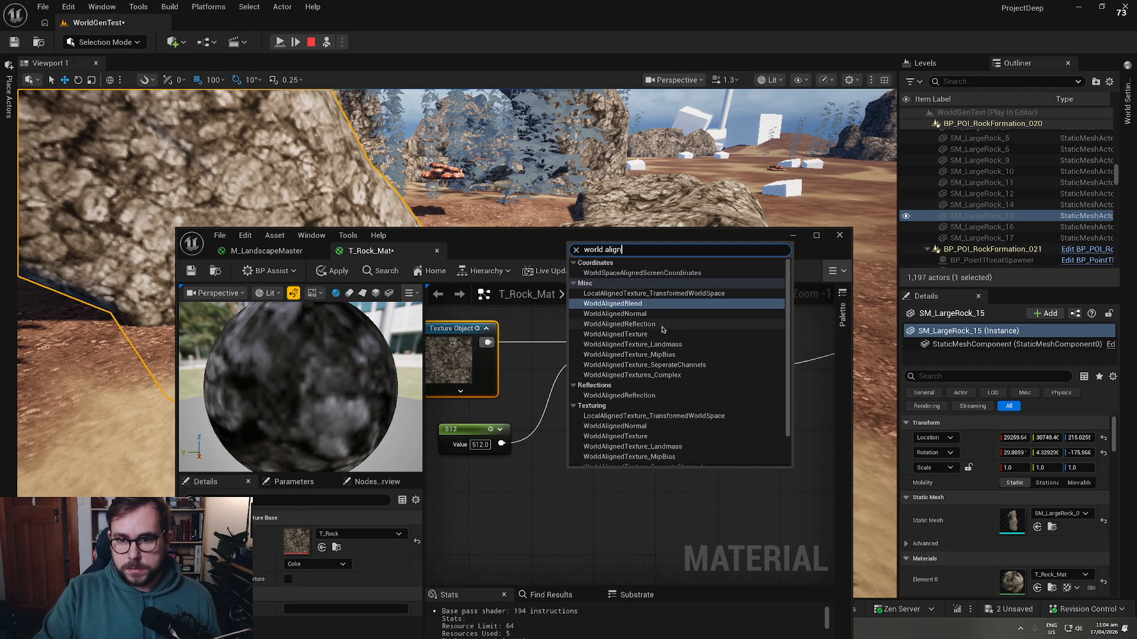
{"action": "left_click", "coordinate": [637, 303]}
{"action": "left_click_drag", "start_coordinate": [647, 478], "coordinate": [672, 454]}
{"action": "left_click", "coordinate": [724, 486]}
{"action": "left_click", "coordinate": [609, 481]}
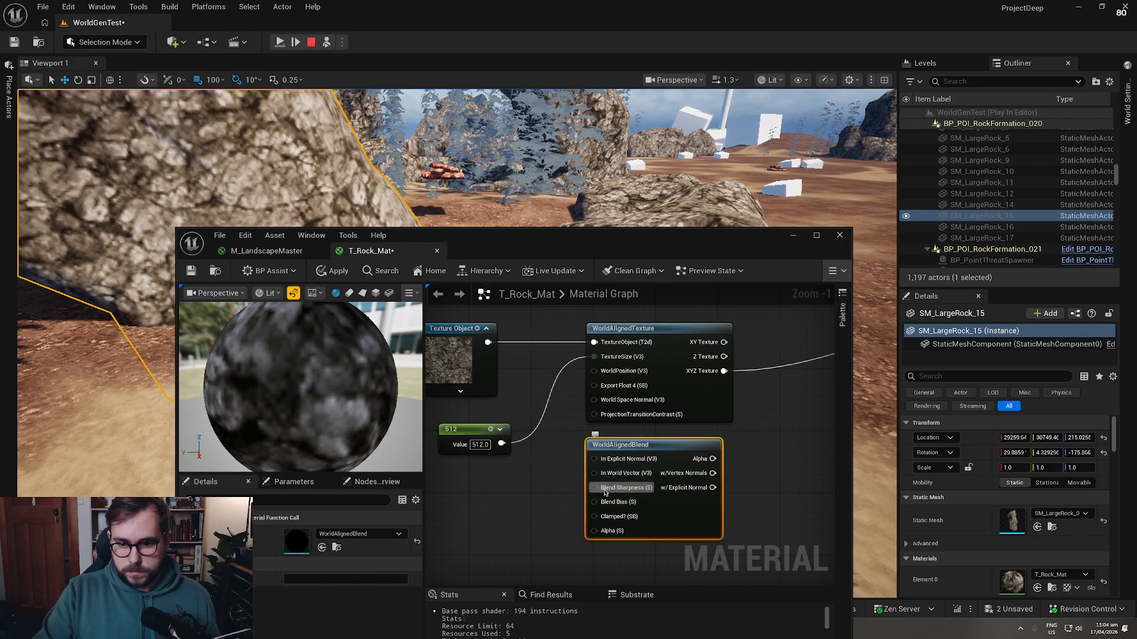
Step: Connect WorldAlignedBlend's Alpha output to Base Color, apply the material and check its effect on the rocks
{"action": "right_click_drag", "start_coordinate": [770, 462], "coordinate": [643, 486]}
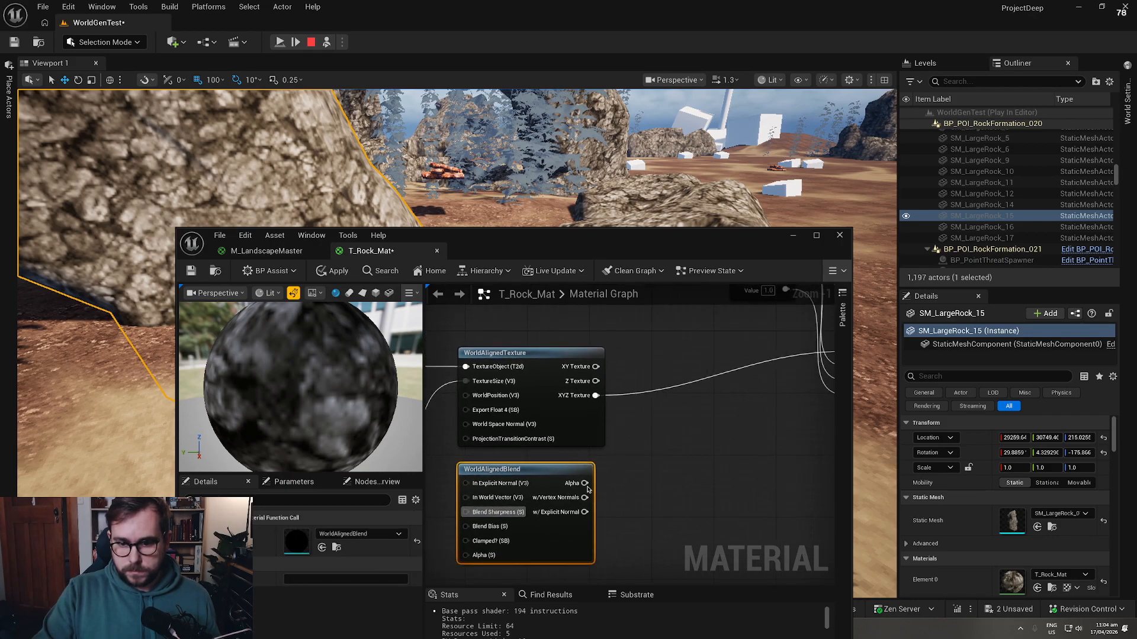
{"action": "left_click_drag", "start_coordinate": [585, 483], "coordinate": [755, 351]}
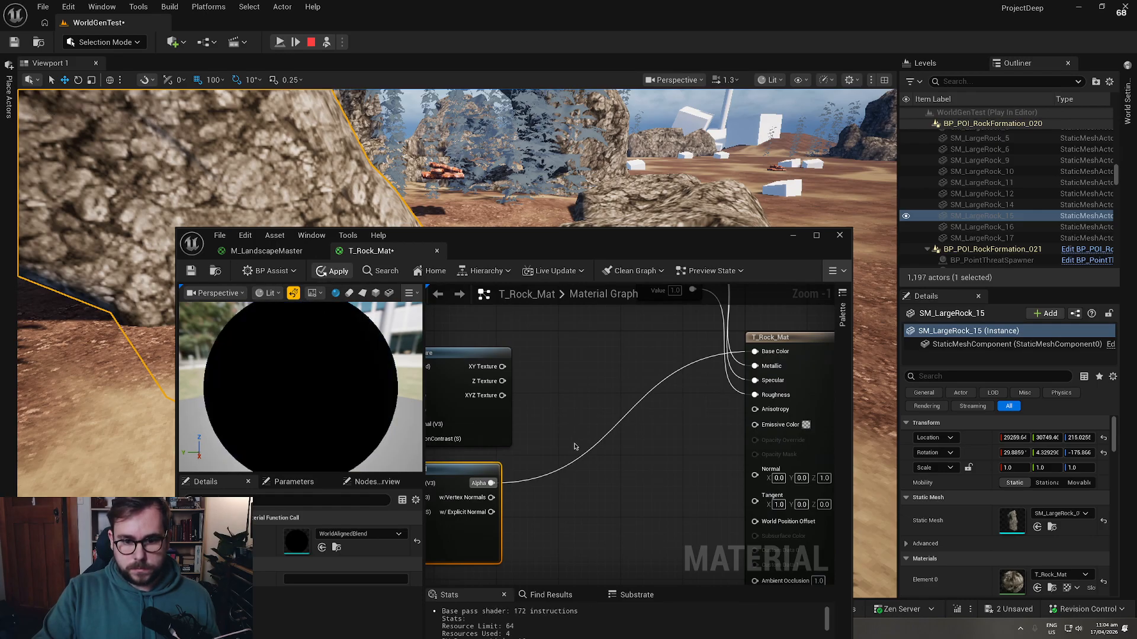
{"action": "right_click_drag", "start_coordinate": [547, 393], "coordinate": [679, 461]}
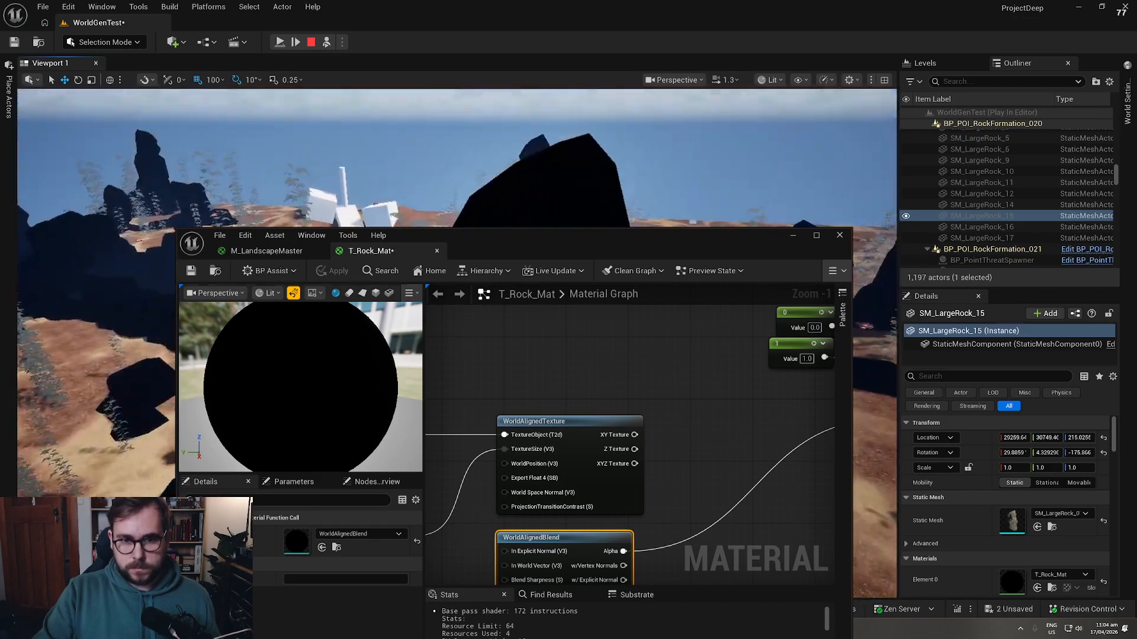
{"action": "right_click_drag", "start_coordinate": [527, 436], "coordinate": [639, 285]}
{"action": "mouse_move", "coordinate": [645, 402]}
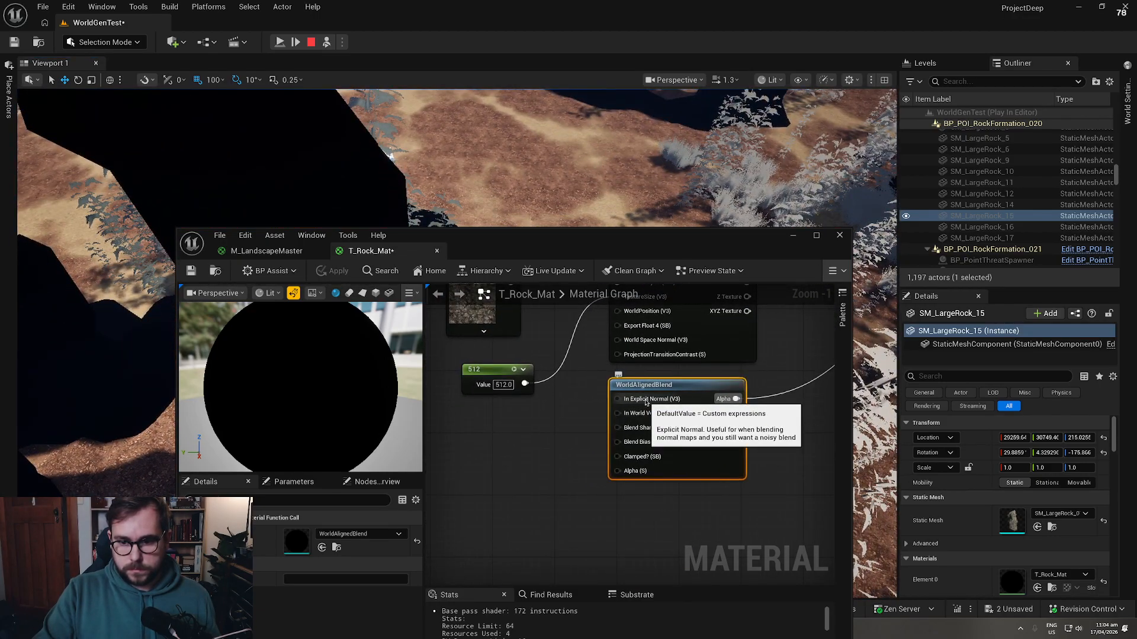
Step: Delete the WorldAlignedBlend node from the material graph
{"action": "right_click_drag", "start_coordinate": [645, 402], "coordinate": [557, 483]}
{"action": "key", "text": "Delete"}
{"action": "right_click_drag", "start_coordinate": [497, 415], "coordinate": [659, 414]}
{"action": "scroll", "coordinate": [659, 414], "scroll_direction": "up", "scroll_amount": 1}
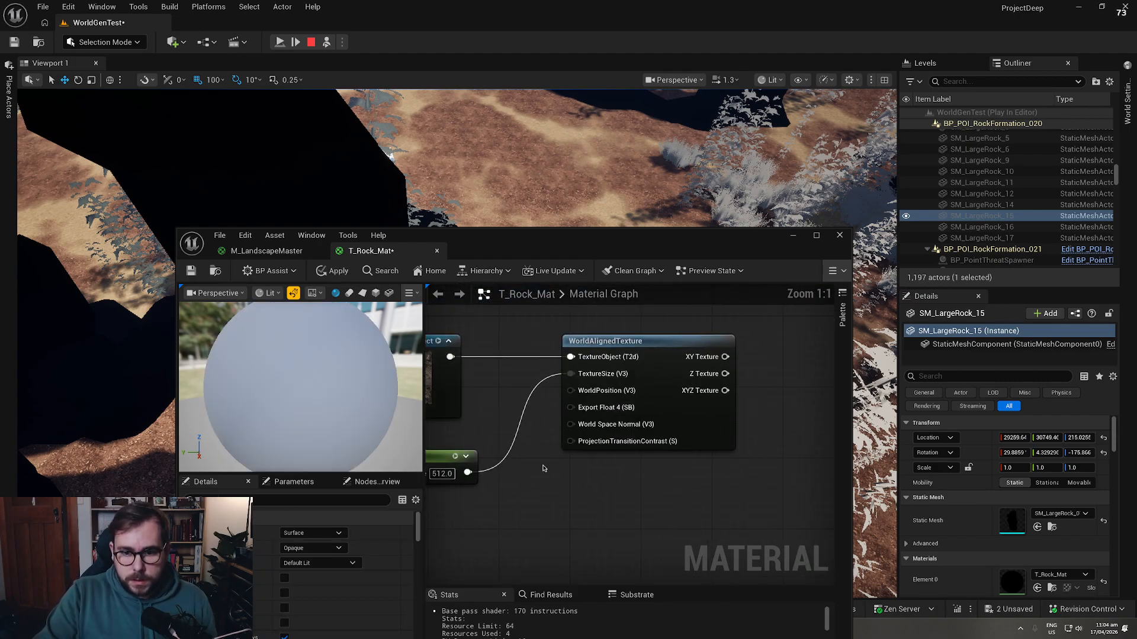
{"action": "right_click_drag", "start_coordinate": [456, 459], "coordinate": [521, 448]}
{"action": "mouse_move", "coordinate": [668, 436]}
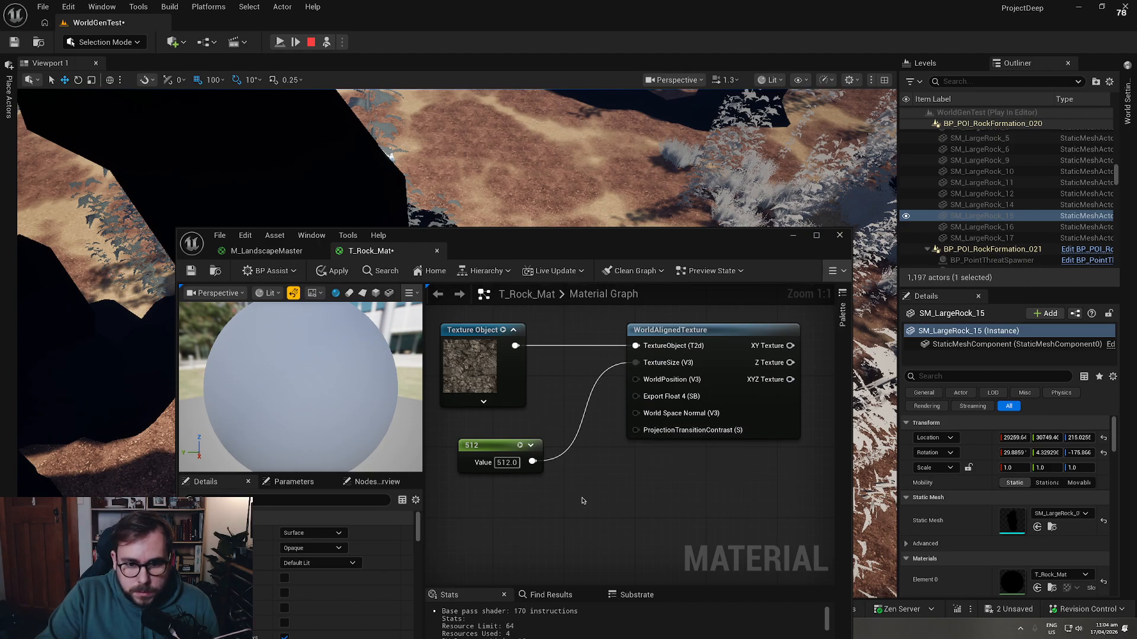
Step: Open the WorldAlignedTexture function, examine its Texture Sample node's sampling settings, and close the function
{"action": "left_click", "coordinate": [493, 387]}
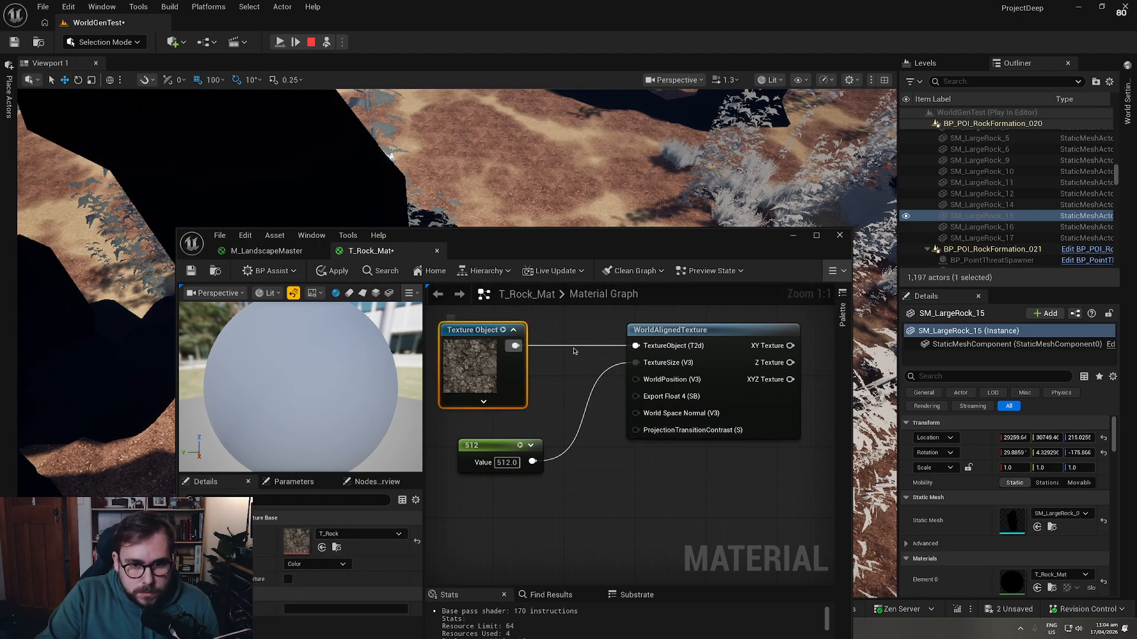
{"action": "left_click", "coordinate": [714, 339]}
{"action": "double_click", "coordinate": [718, 337]}
{"action": "right_click_drag", "start_coordinate": [515, 450], "coordinate": [779, 515]}
{"action": "scroll", "coordinate": [780, 515], "scroll_direction": "down", "scroll_amount": 5}
{"action": "scroll", "coordinate": [533, 509], "scroll_direction": "up", "scroll_amount": 3}
{"action": "right_click_drag", "start_coordinate": [583, 515], "coordinate": [676, 386]}
{"action": "left_click", "coordinate": [622, 355]}
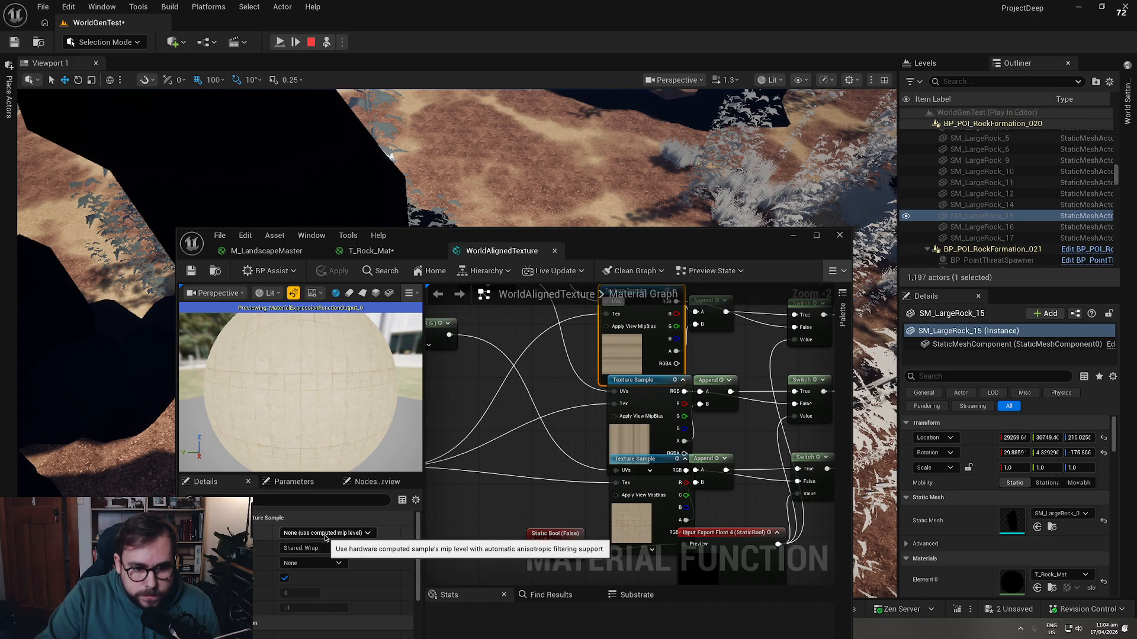
{"action": "left_click", "coordinate": [555, 251]}
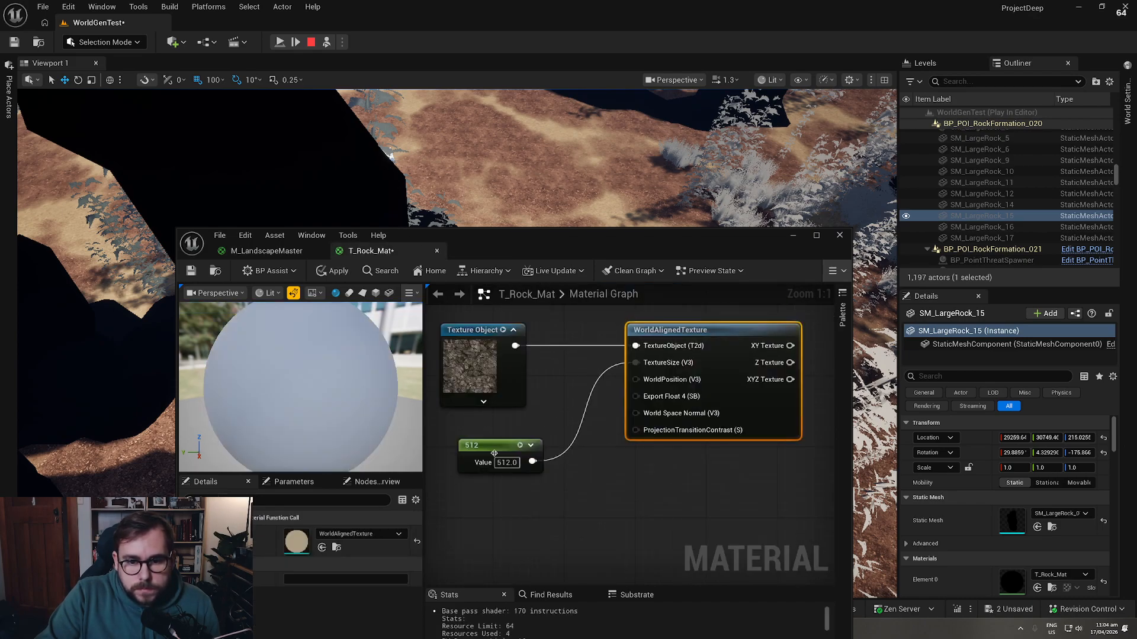
Step: Try a WorldAlignedTexture_MipBias node fed by the Texture Object, and delete it
{"action": "left_click_drag", "start_coordinate": [491, 320], "coordinate": [601, 454]}
{"action": "type", "text": "world align"}
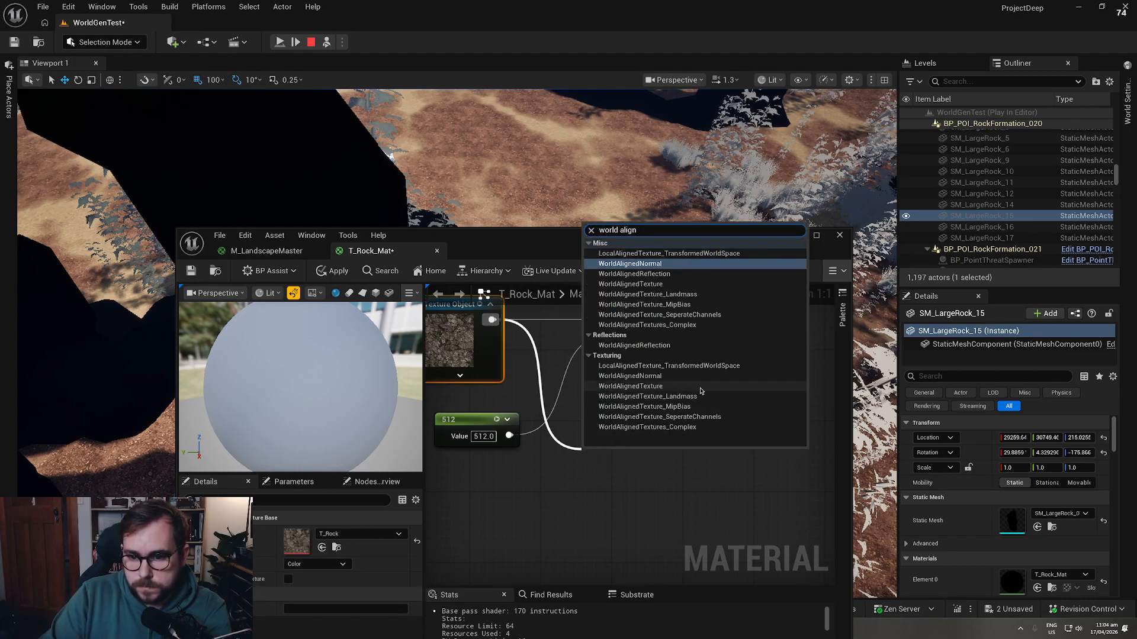
{"action": "left_click", "coordinate": [706, 411]}
{"action": "right_click_drag", "start_coordinate": [803, 485], "coordinate": [798, 397]}
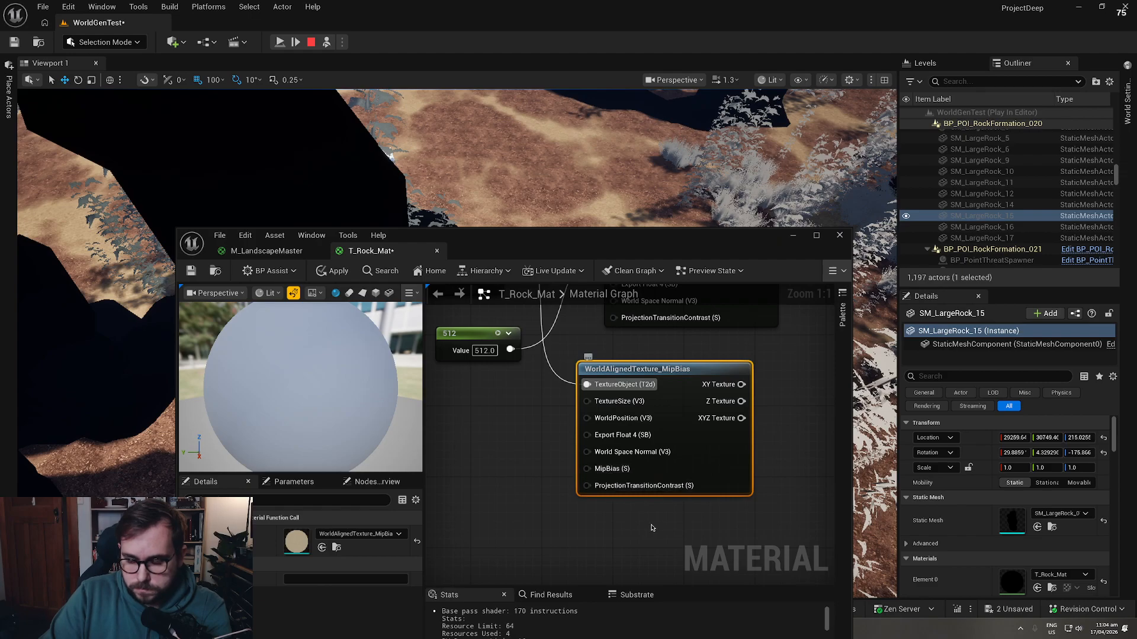
{"action": "key", "text": "Delete"}
Step: Add a WorldAlignedTextures_Complex node and connect the Texture Object to its Diffuse Texture Object input
{"action": "right_click_drag", "start_coordinate": [587, 366], "coordinate": [605, 435]}
{"action": "right_click", "coordinate": [605, 435]}
{"action": "type", "text": "world aligned"}
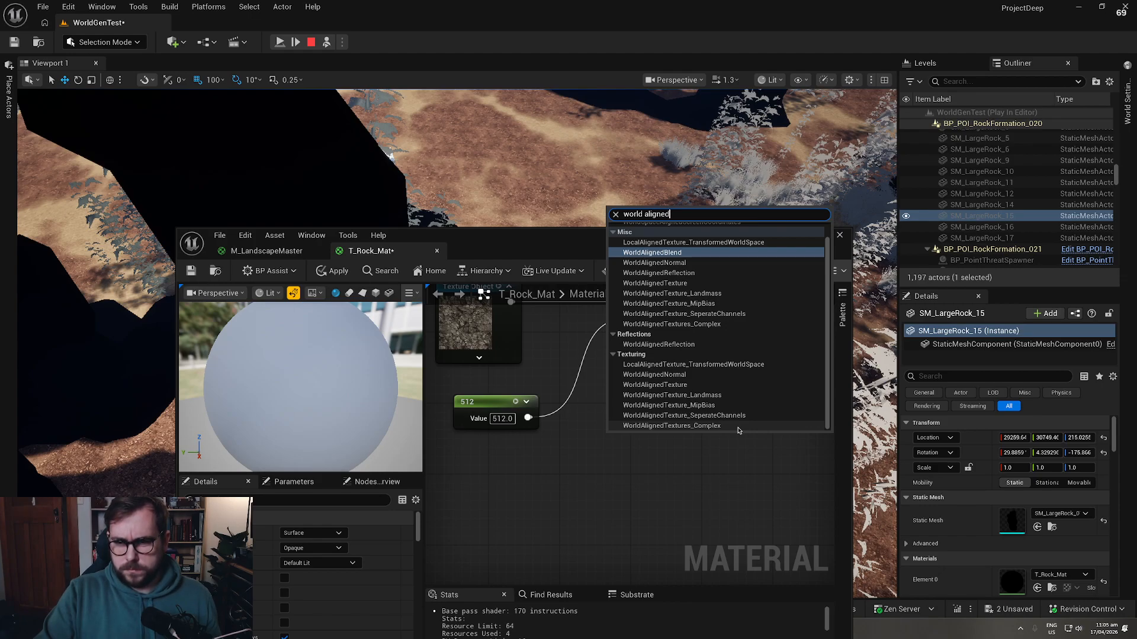
{"action": "left_click", "coordinate": [735, 426]}
{"action": "right_click_drag", "start_coordinate": [551, 331], "coordinate": [646, 467]}
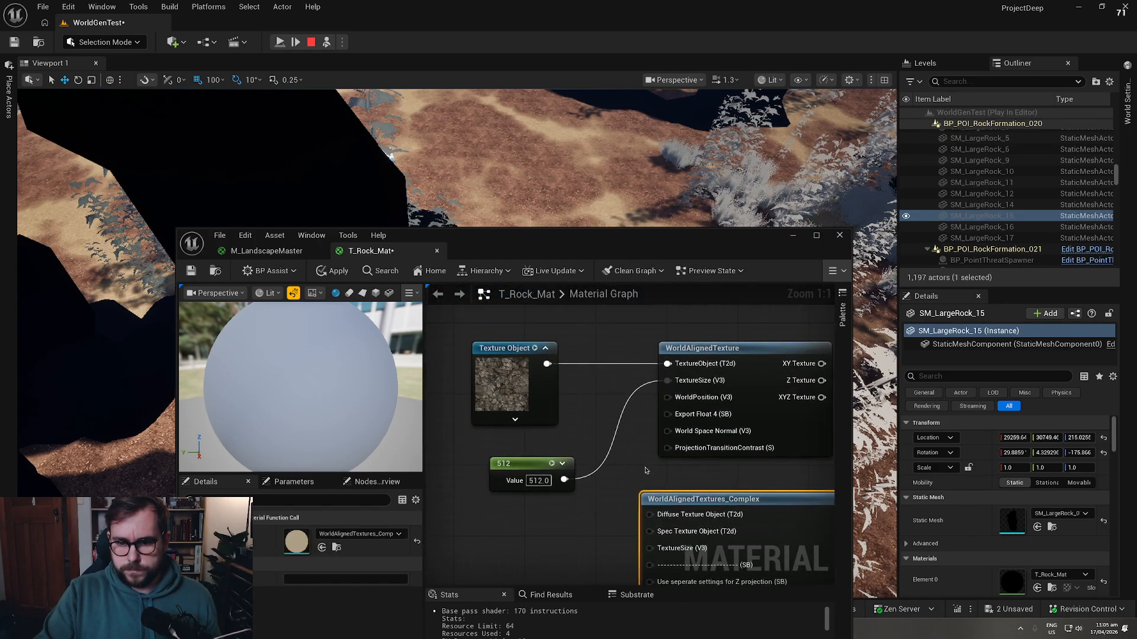
{"action": "left_click_drag", "start_coordinate": [547, 363], "coordinate": [650, 514]}
Step: Connect XYZ Diffuse Texture to Base Color and the 512 constant to the Complex node's TextureSize, and apply the material
{"action": "right_click_drag", "start_coordinate": [769, 521], "coordinate": [491, 452]}
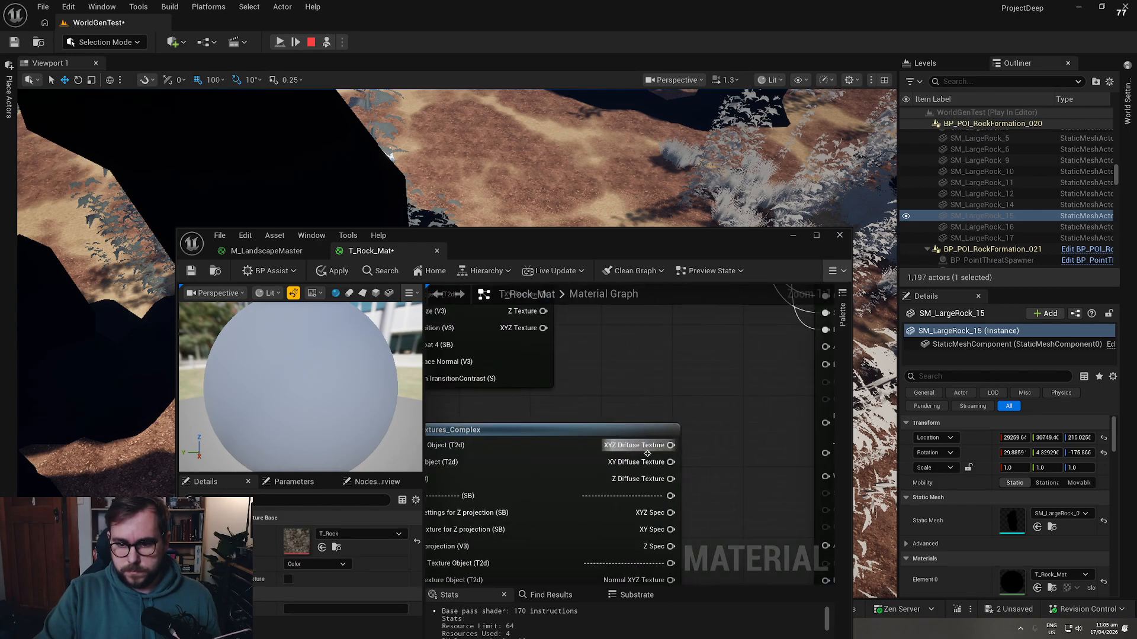
{"action": "left_click_drag", "start_coordinate": [670, 446], "coordinate": [745, 365]}
{"action": "right_click_drag", "start_coordinate": [685, 399], "coordinate": [818, 388]}
{"action": "right_click_drag", "start_coordinate": [528, 441], "coordinate": [826, 355]}
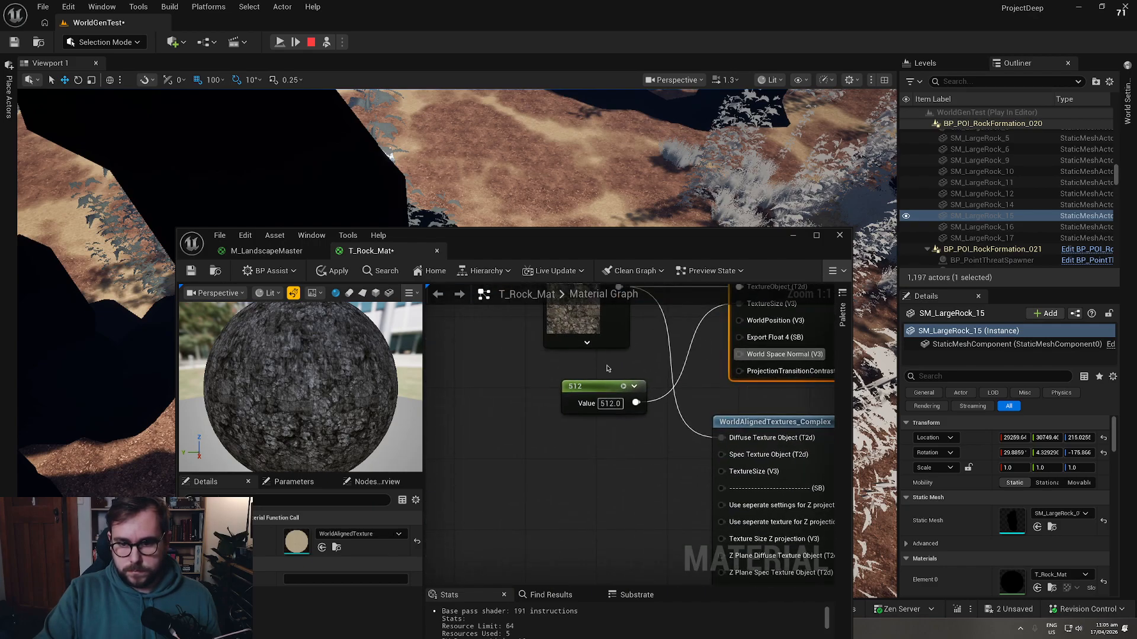
{"action": "left_click_drag", "start_coordinate": [718, 471], "coordinate": [635, 403]}
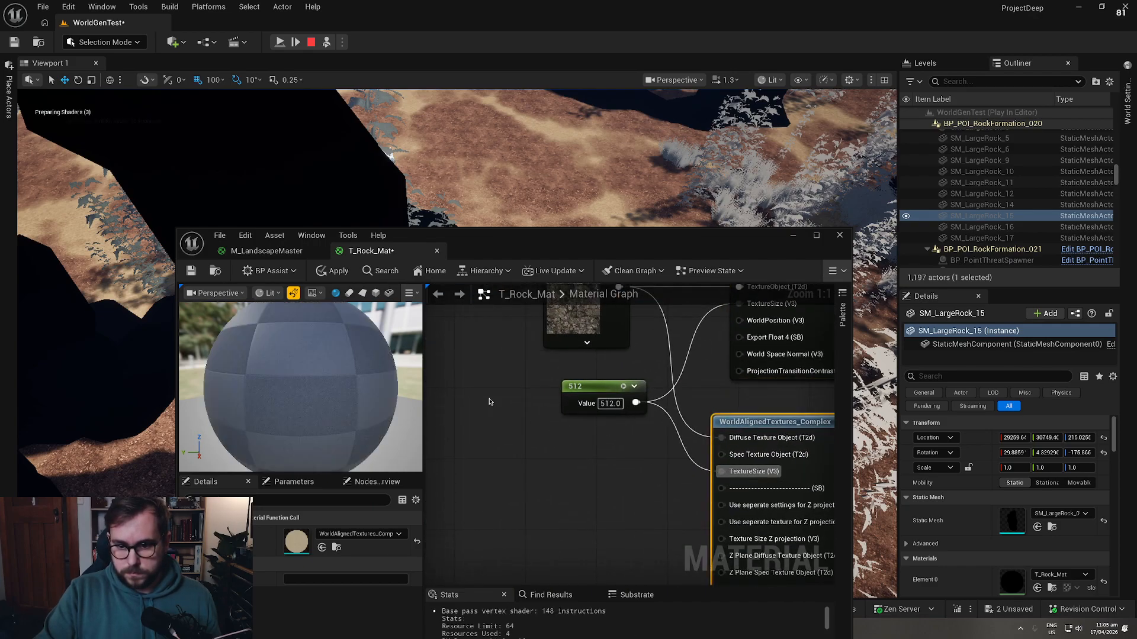
{"action": "left_click", "coordinate": [332, 270]}
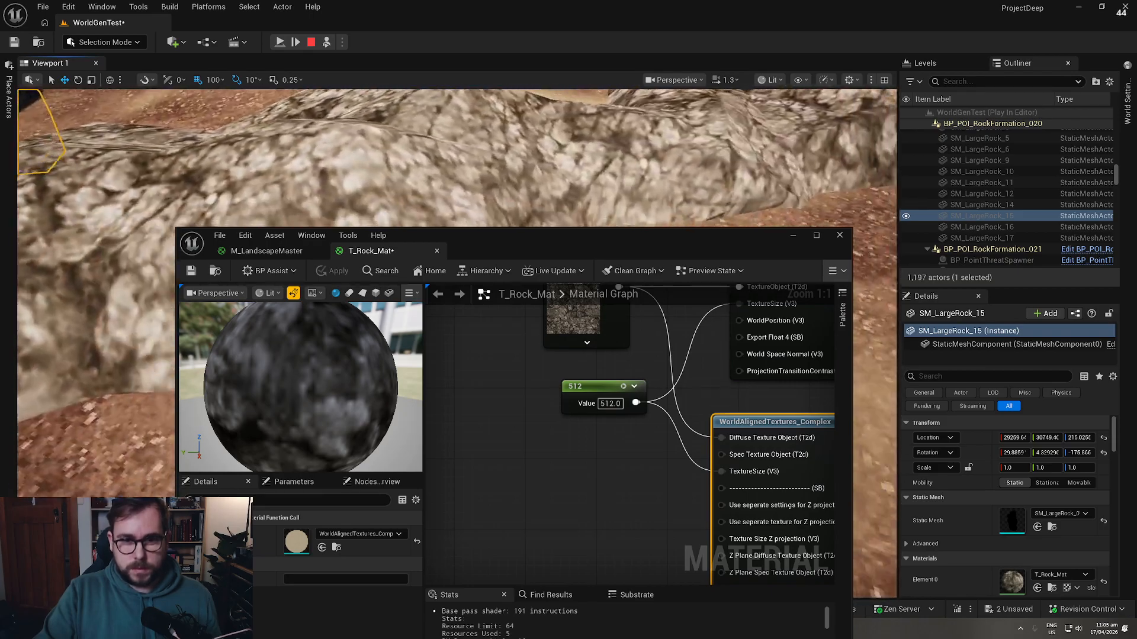
Step: Examine the WorldAlignedTextures_Complex node's inputs and internal graph for texture sampling options
{"action": "right_click_drag", "start_coordinate": [549, 479], "coordinate": [499, 452]}
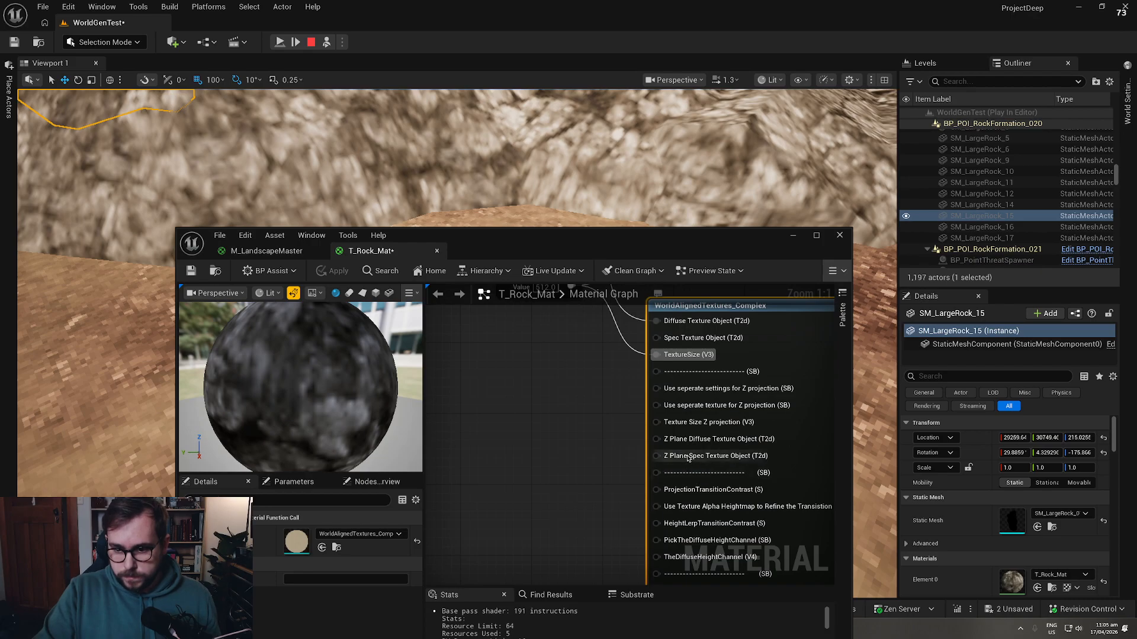
{"action": "mouse_move", "coordinate": [678, 428]}
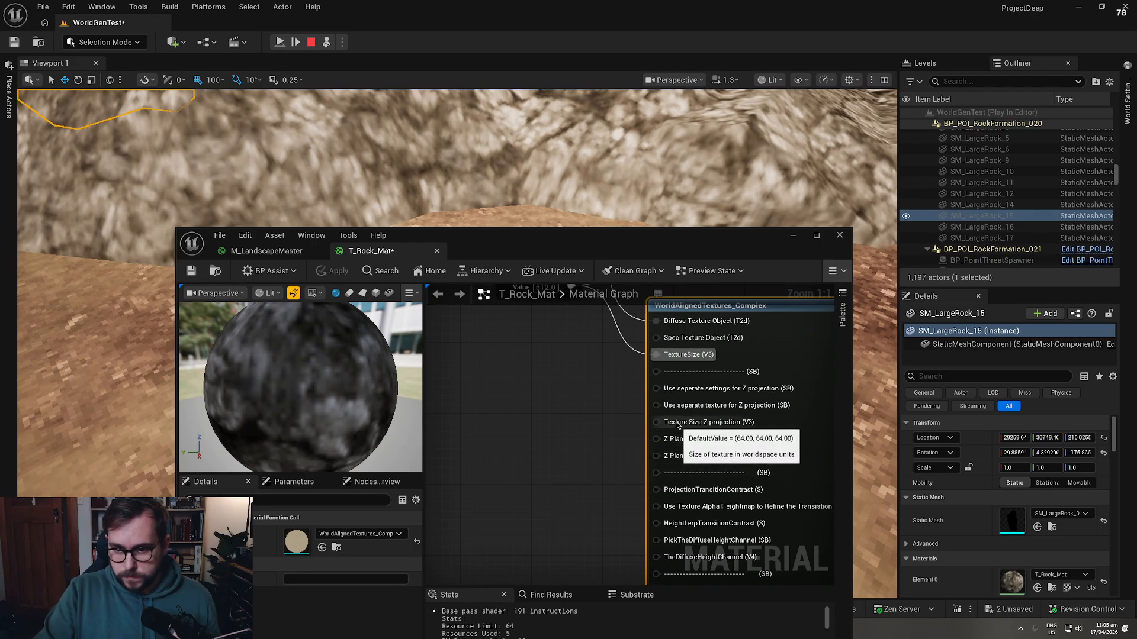
{"action": "right_click_drag", "start_coordinate": [604, 441], "coordinate": [441, 331]}
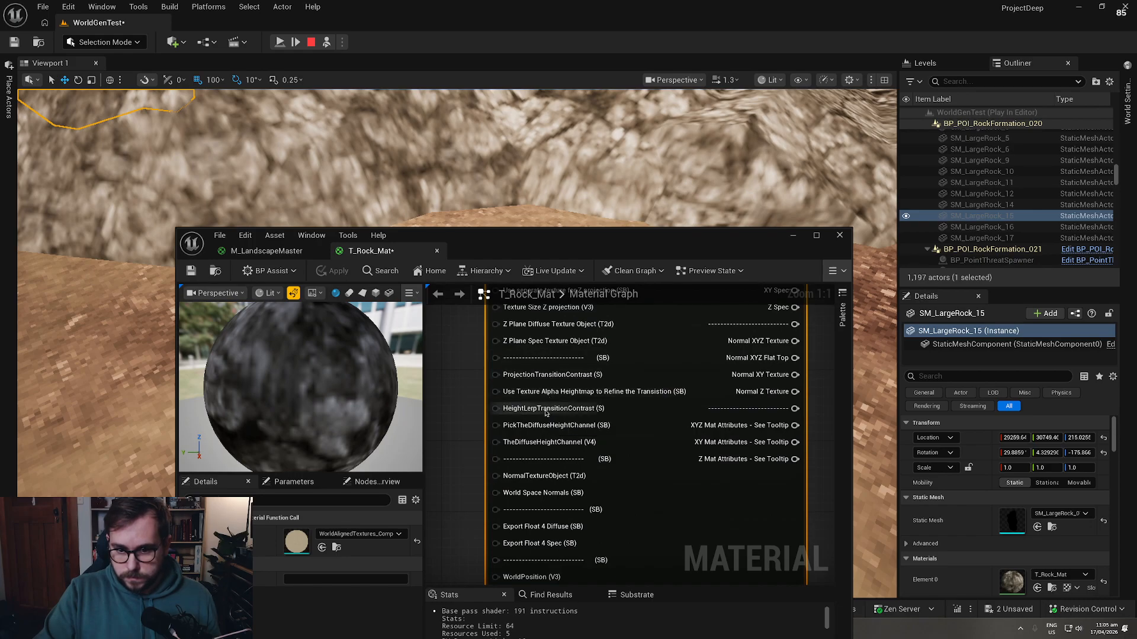
{"action": "mouse_move", "coordinate": [561, 449]}
{"action": "right_click_drag", "start_coordinate": [467, 481], "coordinate": [522, 386]}
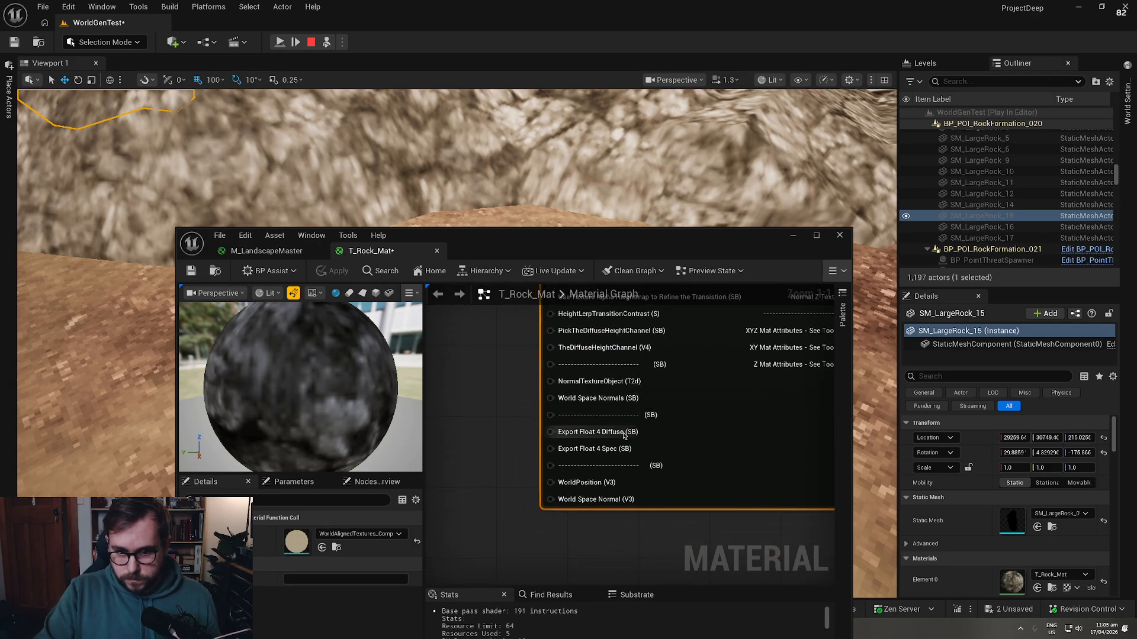
{"action": "right_click_drag", "start_coordinate": [606, 501], "coordinate": [697, 408]}
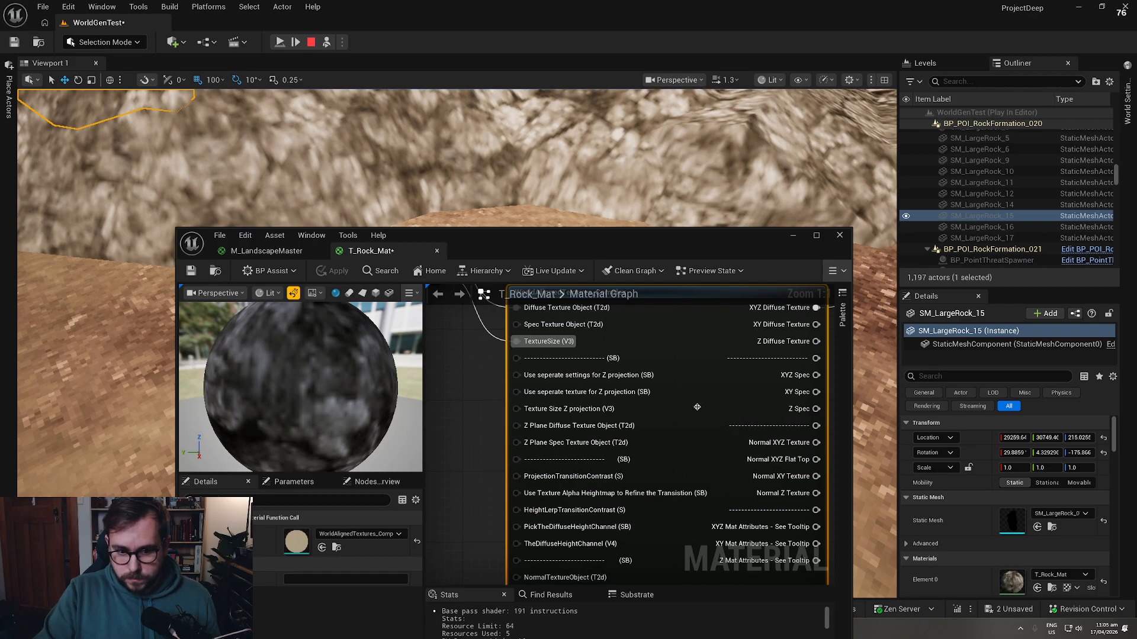
{"action": "double_click", "coordinate": [697, 407]}
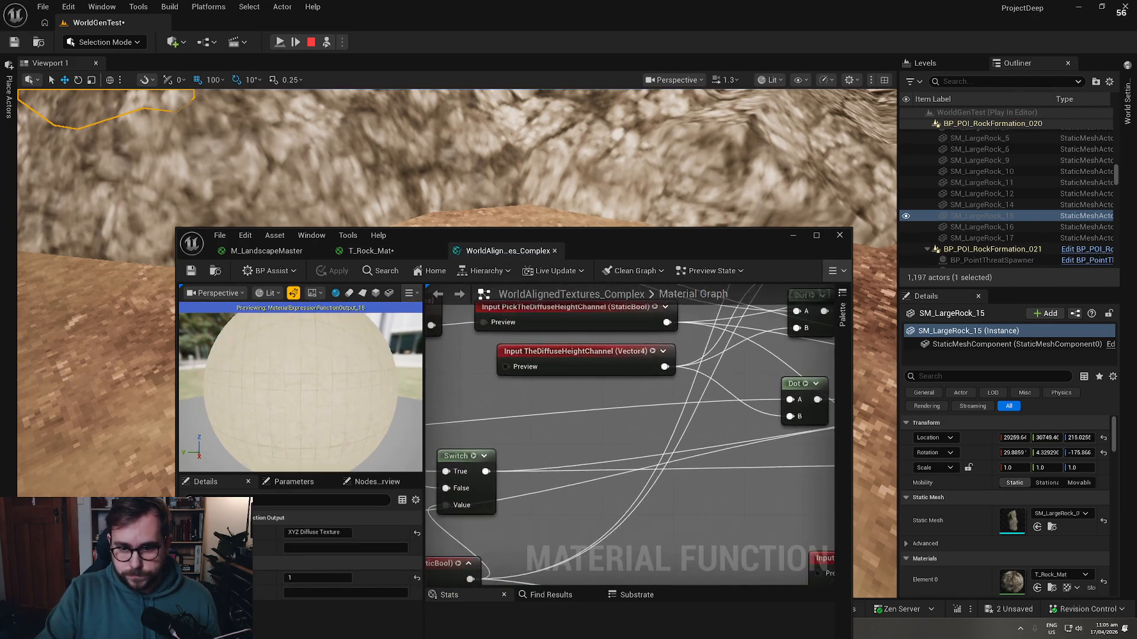
{"action": "left_click", "coordinate": [554, 251]}
Step: Delete the WorldAlignedTextures_Complex node, keeping the original WorldAlignedTexture setup
{"action": "scroll", "coordinate": [492, 398], "scroll_direction": "down", "scroll_amount": 5}
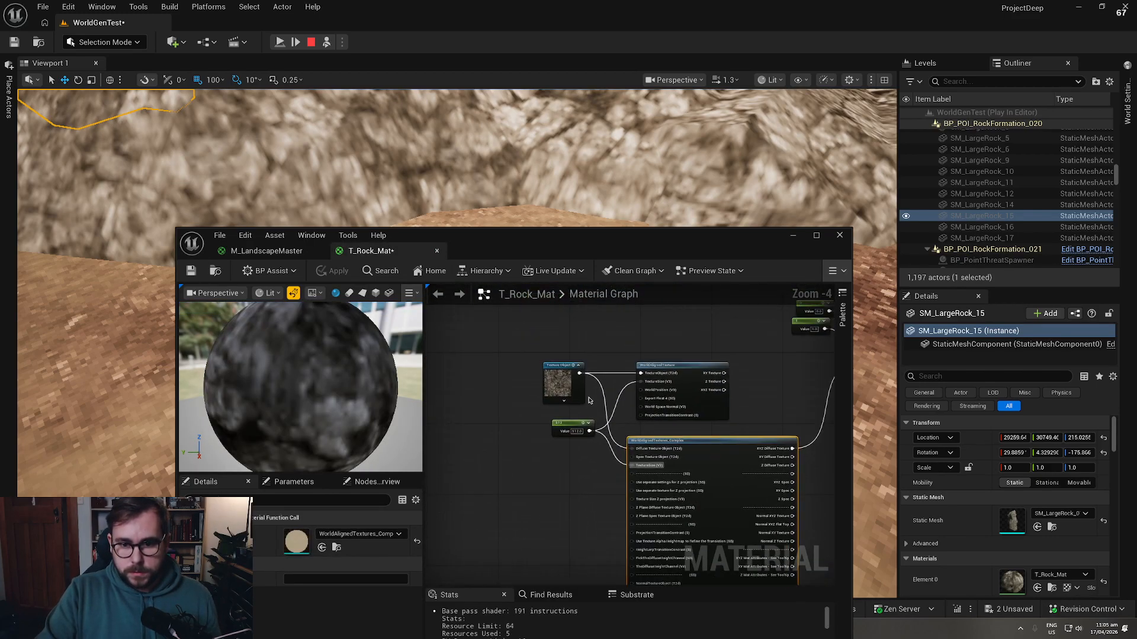
{"action": "left_click", "coordinate": [557, 397]}
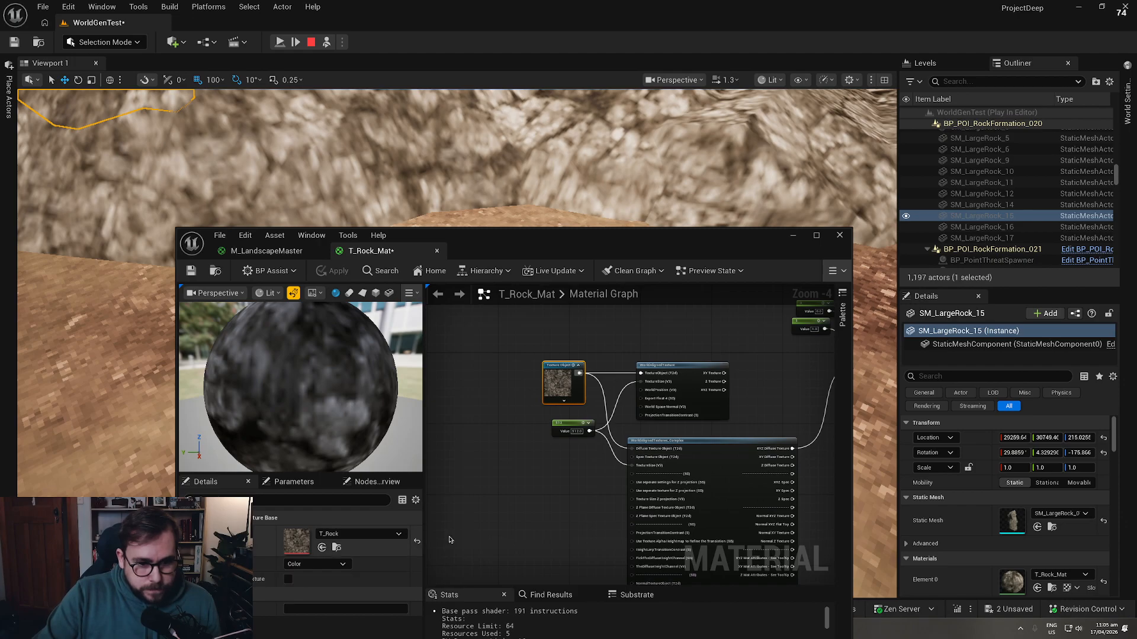
{"action": "right_click_drag", "start_coordinate": [617, 433], "coordinate": [508, 418]}
{"action": "left_click", "coordinate": [626, 484]}
{"action": "key", "text": "Delete"}
{"action": "scroll", "coordinate": [626, 483], "scroll_direction": "up", "scroll_amount": 3}
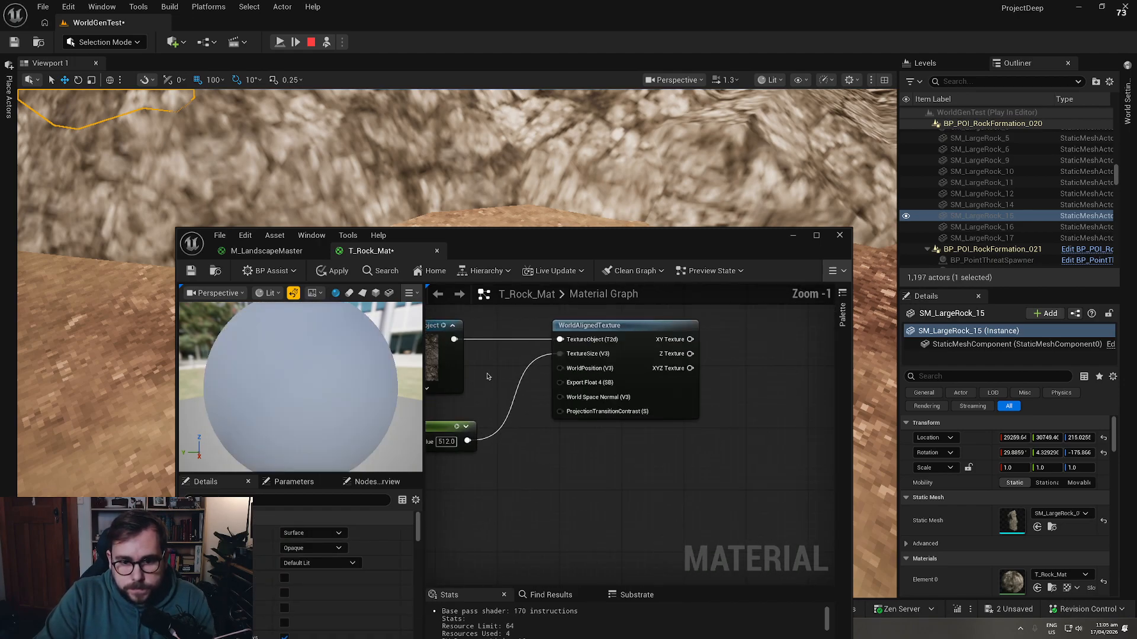
Step: Open the WorldAlignedTexture function and examine how its texture samples, switches and inputs are wired
{"action": "double_click", "coordinate": [704, 381]}
{"action": "scroll", "coordinate": [773, 424], "scroll_direction": "down", "scroll_amount": 8}
{"action": "scroll", "coordinate": [595, 429], "scroll_direction": "up", "scroll_amount": 9}
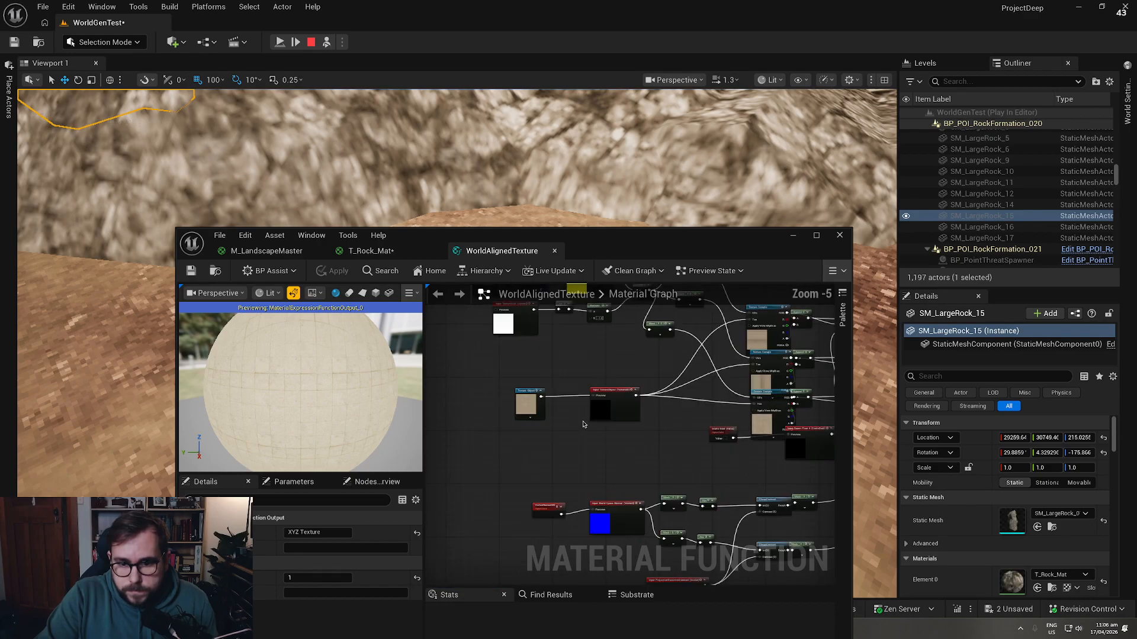
{"action": "scroll", "coordinate": [627, 451], "scroll_direction": "down", "scroll_amount": 7}
{"action": "right_click_drag", "start_coordinate": [702, 474], "coordinate": [546, 403]}
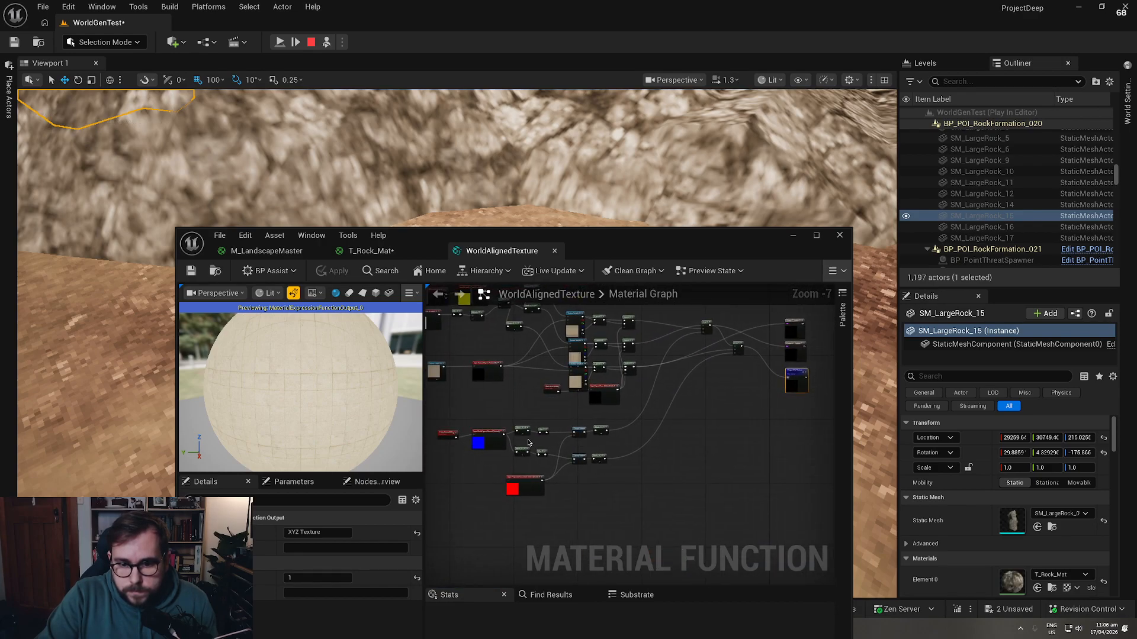
{"action": "scroll", "coordinate": [414, 439], "scroll_direction": "up", "scroll_amount": 5}
{"action": "right_click_drag", "start_coordinate": [711, 420], "coordinate": [44, 638]}
{"action": "right_click_drag", "start_coordinate": [651, 439], "coordinate": [630, 366]}
{"action": "right_click_drag", "start_coordinate": [575, 449], "coordinate": [610, 451]}
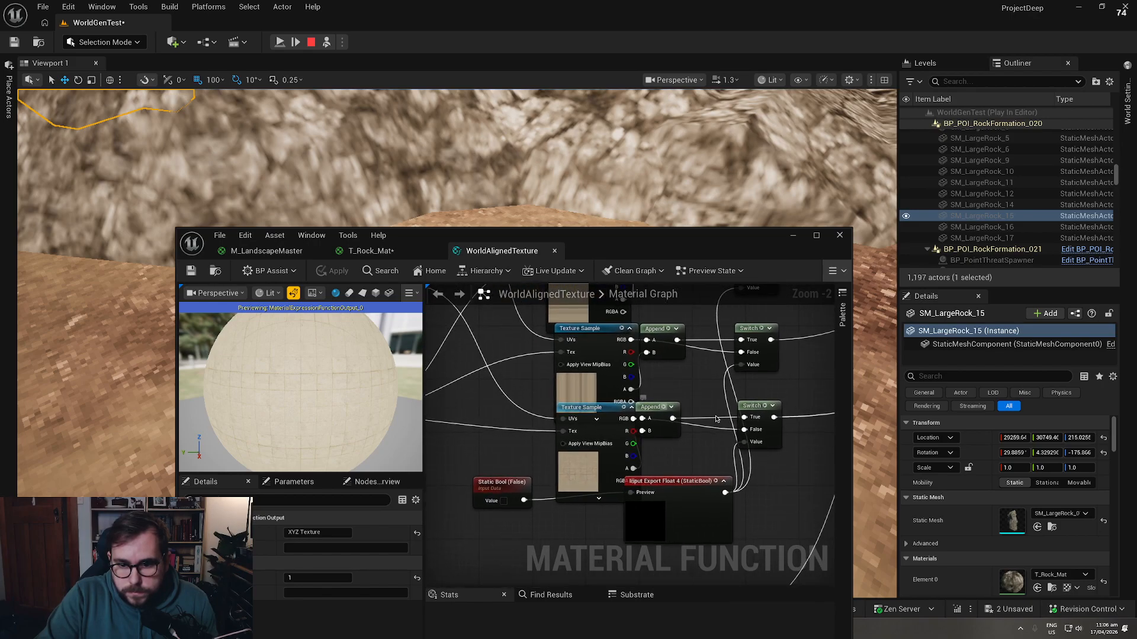
{"action": "right_click_drag", "start_coordinate": [672, 499], "coordinate": [572, 589]}
{"action": "scroll", "coordinate": [671, 533], "scroll_direction": "down", "scroll_amount": 2}
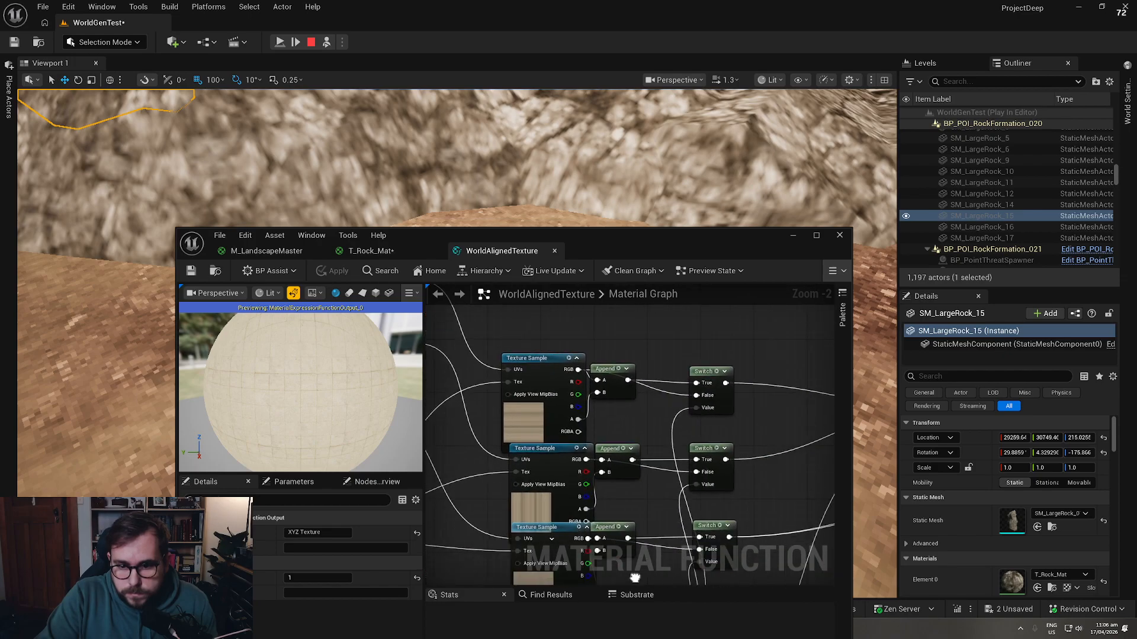
{"action": "right_click_drag", "start_coordinate": [762, 506], "coordinate": [834, 314]}
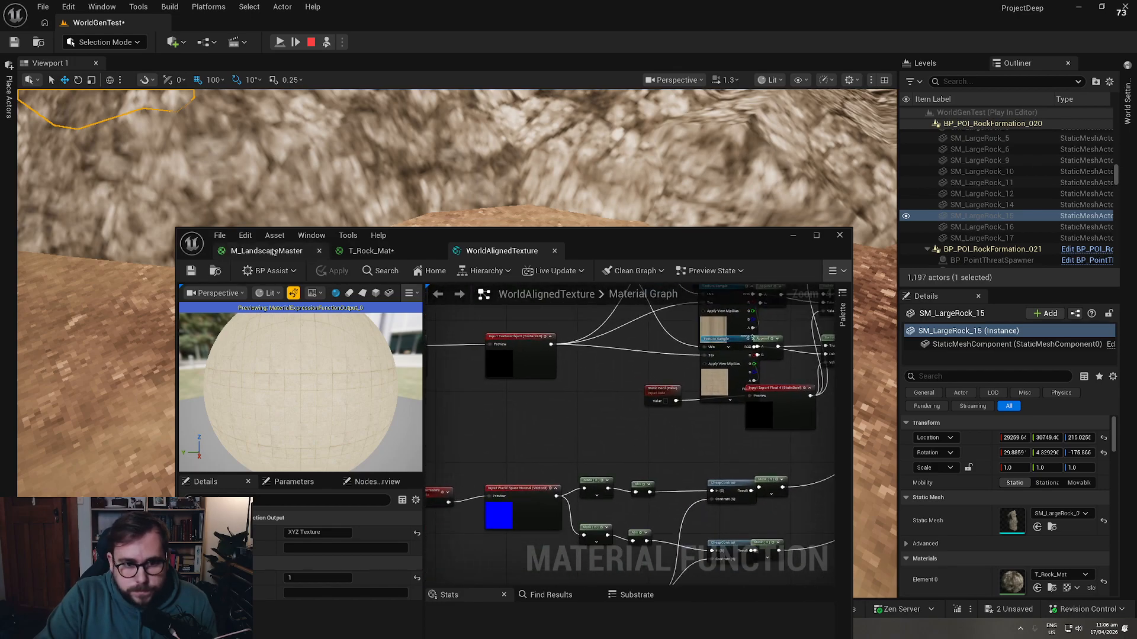
Step: Copy the WorldAlignedTexture function into the VFX folder, name it MF_WorldAlignedTexture_Filtered, and open the copy
{"action": "left_click", "coordinate": [544, 406]}
{"action": "left_click", "coordinate": [223, 275]}
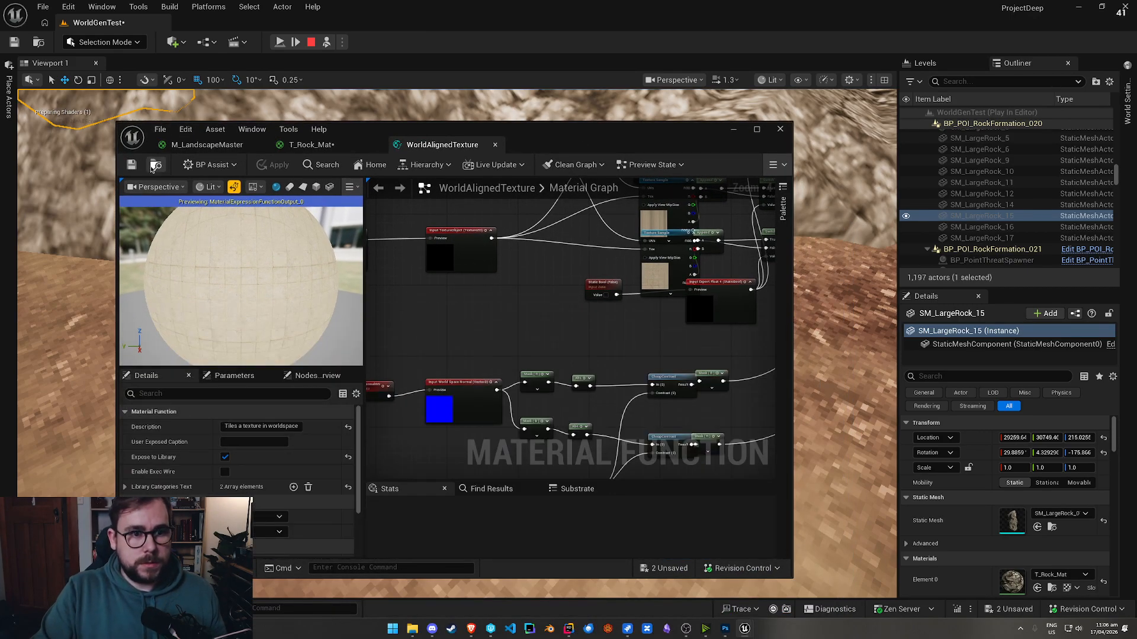
{"action": "scroll", "coordinate": [214, 438], "scroll_direction": "down", "scroll_amount": 2}
{"action": "scroll", "coordinate": [215, 438], "scroll_direction": "up", "scroll_amount": 15}
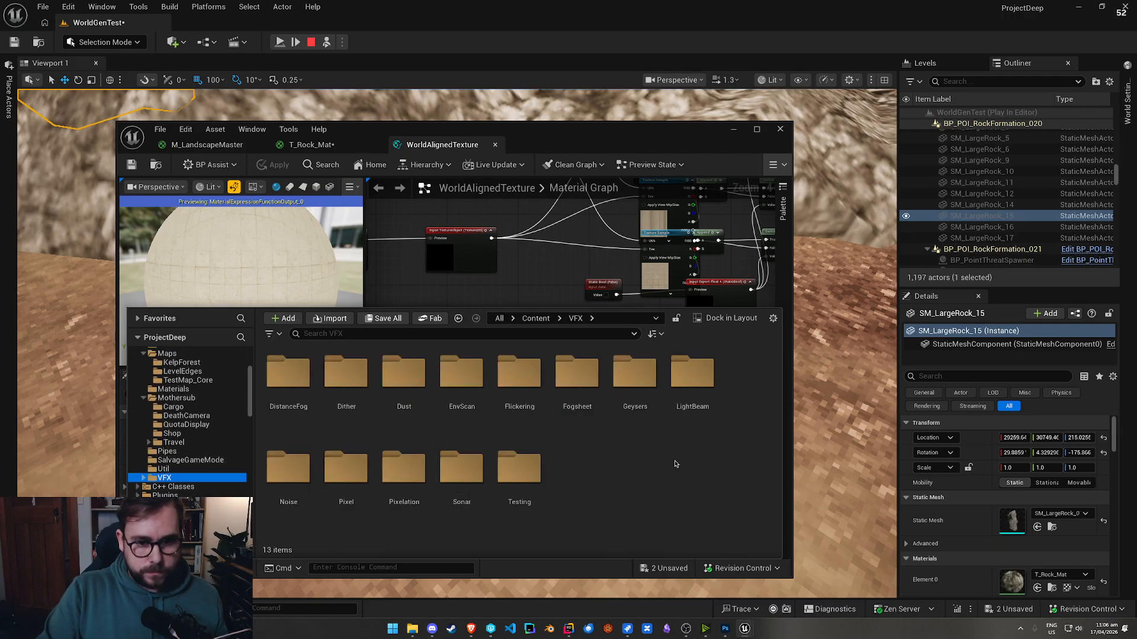
{"action": "key", "text": "ctrl+v"}
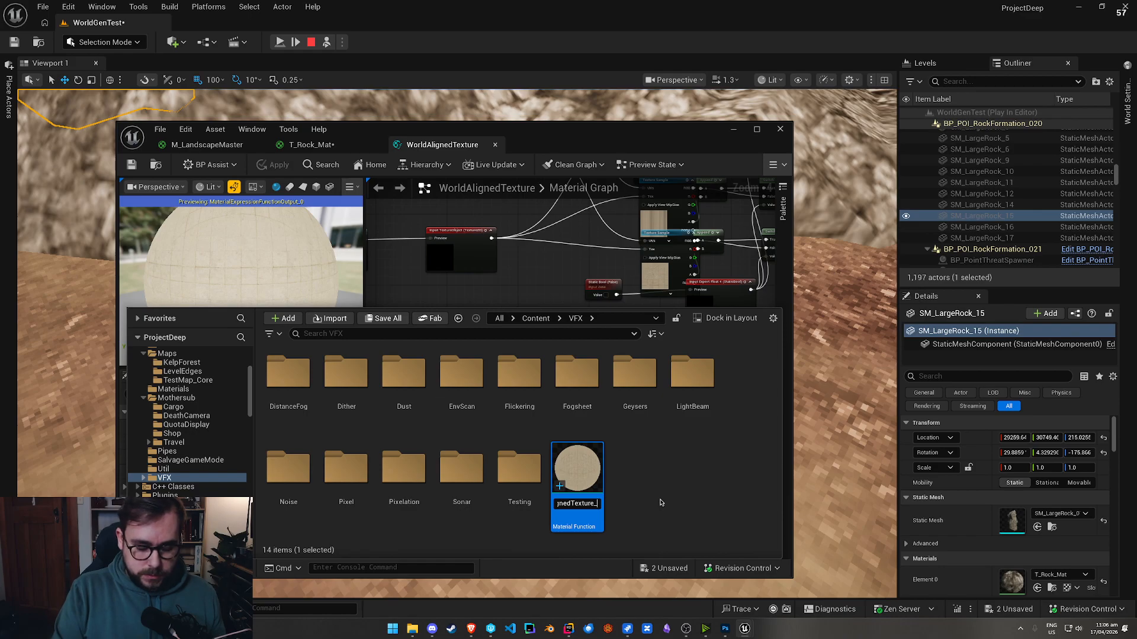
{"action": "type", "text": "ed"}
{"action": "key", "text": "Return"}
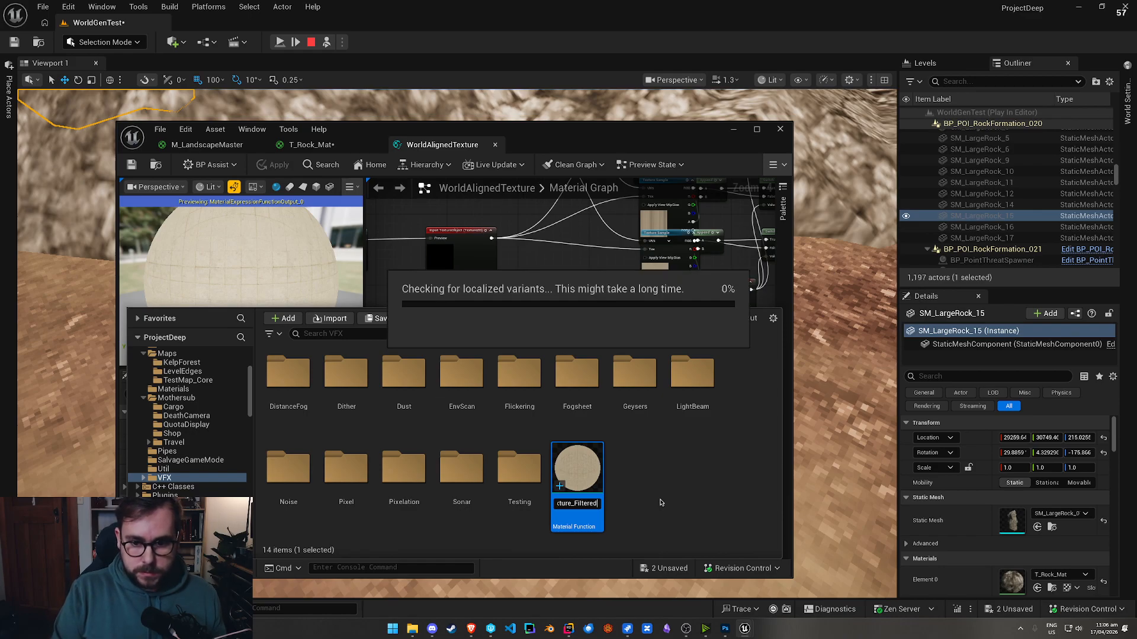
{"action": "key", "text": "Return"}
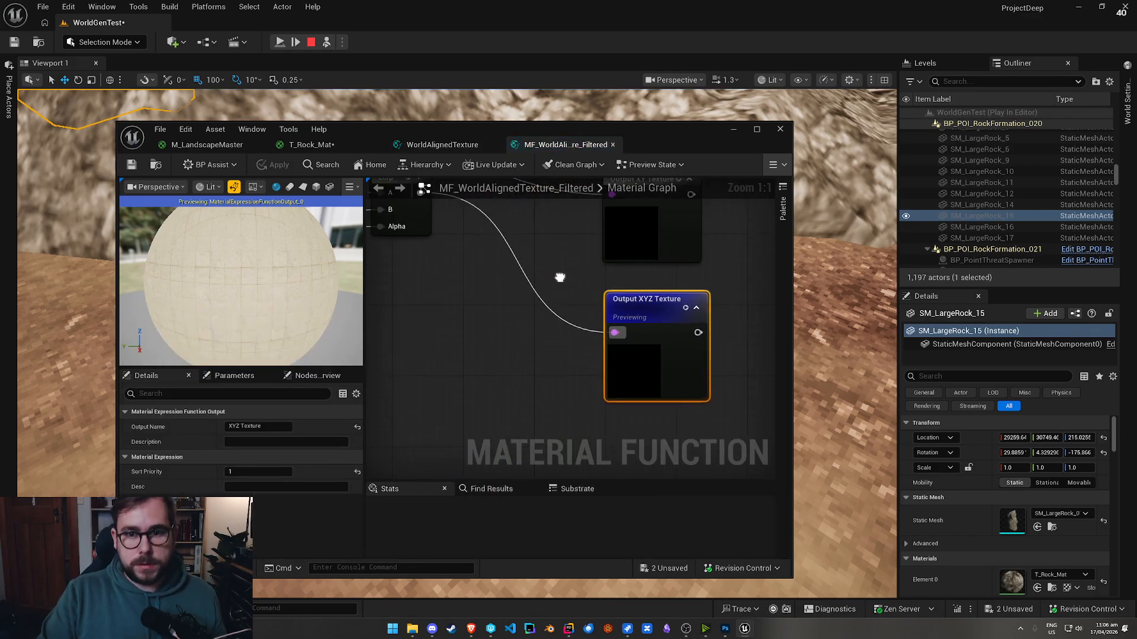
Step: Add the MF_WorldAlignedTexture_Filtered function to the T_Rock_Mat graph below the existing WorldAlignedTexture node
{"action": "left_click", "coordinate": [325, 149]}
{"action": "right_click_drag", "start_coordinate": [522, 349], "coordinate": [619, 291]}
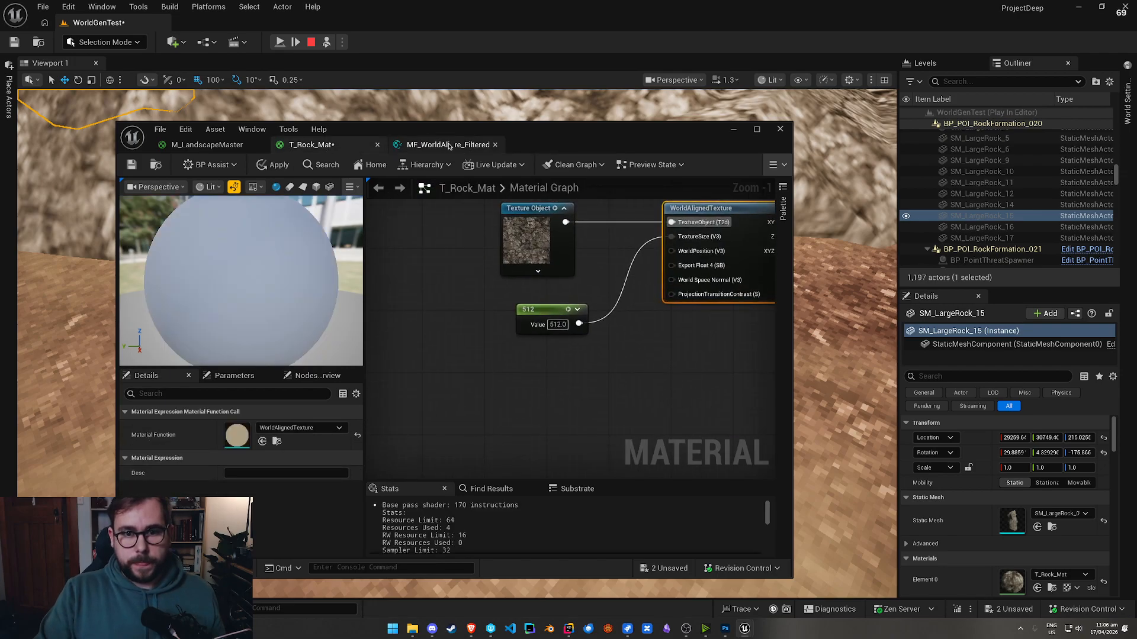
{"action": "left_click", "coordinate": [447, 144]}
{"action": "left_click", "coordinate": [156, 165]}
{"action": "left_click", "coordinate": [311, 148]}
{"action": "scroll", "coordinate": [585, 330], "scroll_direction": "up", "scroll_amount": 2}
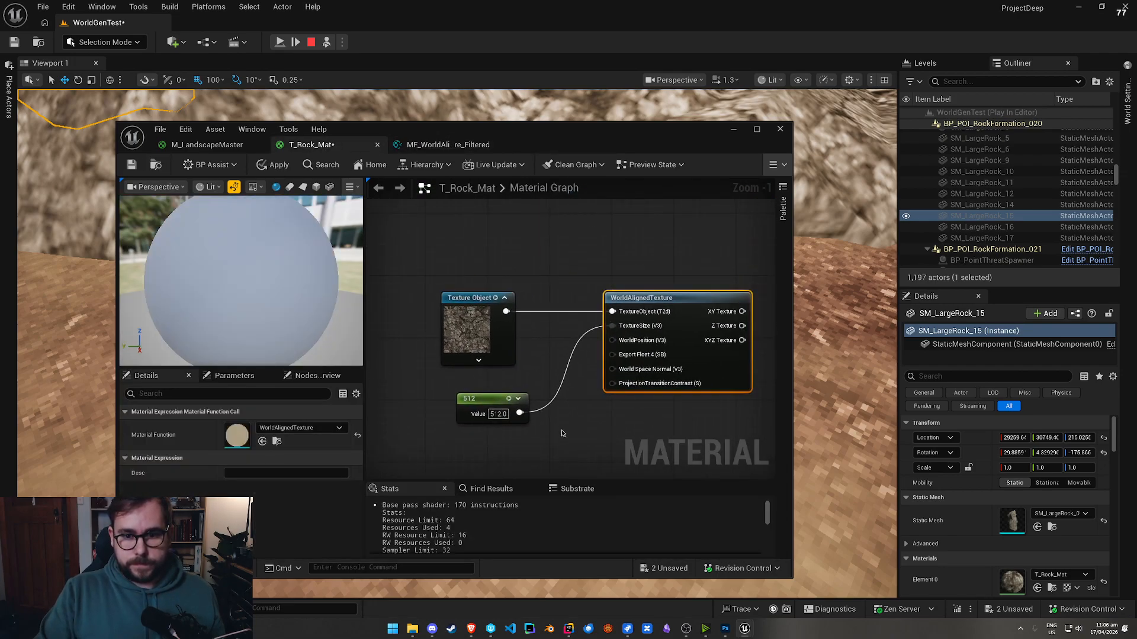
{"action": "right_click_drag", "start_coordinate": [568, 331], "coordinate": [528, 273]}
{"action": "key", "text": "ctrl+space"}
{"action": "left_click_drag", "start_coordinate": [579, 485], "coordinate": [521, 382]}
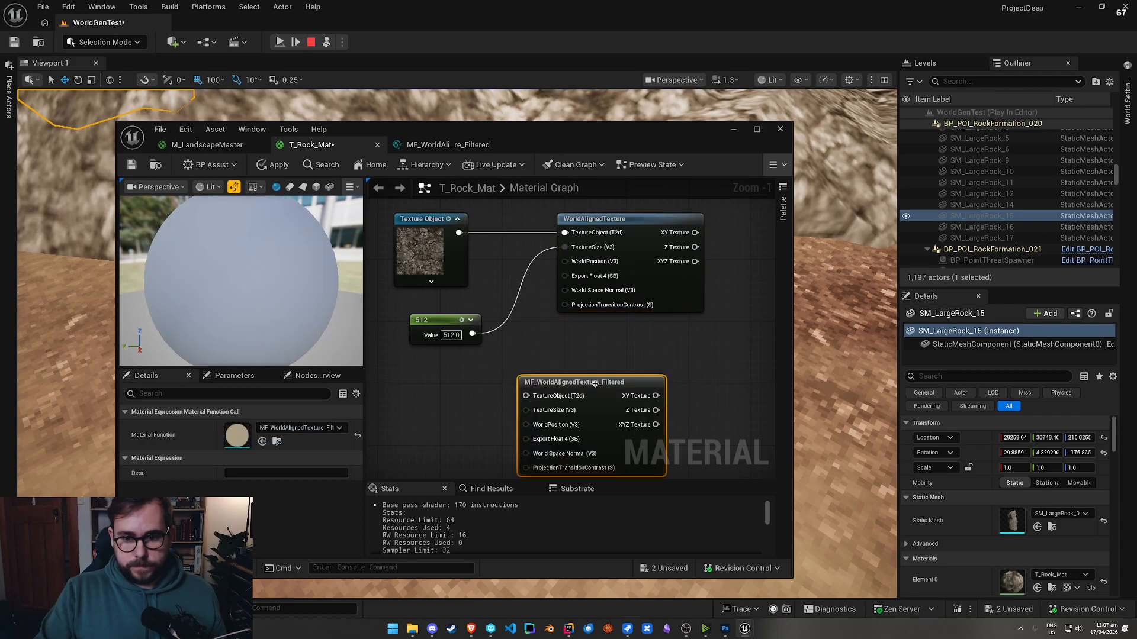
Step: Replace the WorldAlignedTexture node with the filtered function, wiring the Texture Object, 512 constant to TextureSize, and XYZ Texture to Base Color
{"action": "left_click_drag", "start_coordinate": [459, 233], "coordinate": [526, 396]}
{"action": "right_click_drag", "start_coordinate": [654, 396], "coordinate": [507, 396]}
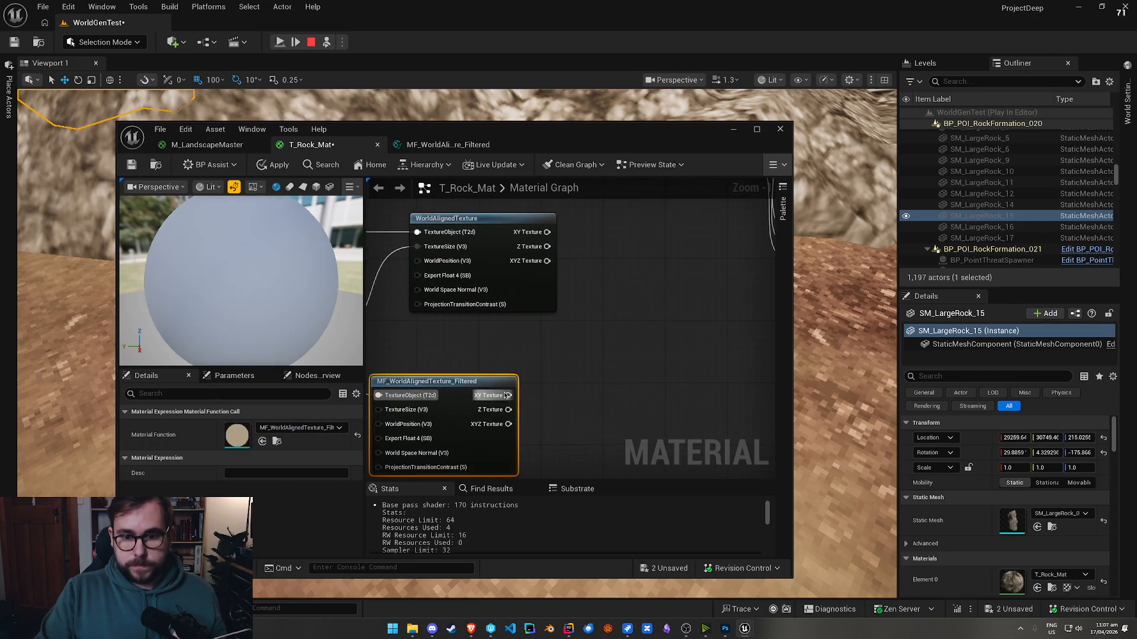
{"action": "left_click_drag", "start_coordinate": [508, 424], "coordinate": [721, 223]}
{"action": "right_click_drag", "start_coordinate": [523, 303], "coordinate": [661, 318]}
{"action": "left_click", "coordinate": [547, 296]}
{"action": "key", "text": "Delete"}
{"action": "right_click_drag", "start_coordinate": [511, 406], "coordinate": [692, 306]}
{"action": "left_click_drag", "start_coordinate": [561, 251], "coordinate": [495, 309]}
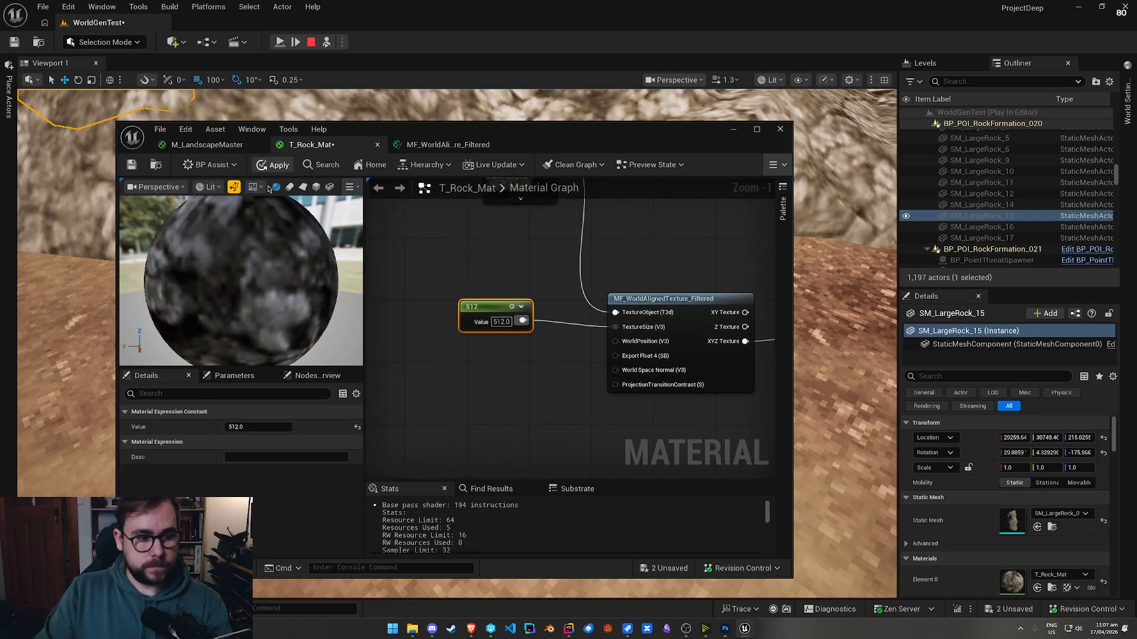
Step: Examine the filtered function's texture sample settings, including the sampler source options, and its default texture object input
{"action": "right_click_drag", "start_coordinate": [499, 391], "coordinate": [418, 432]}
{"action": "left_click", "coordinate": [464, 145]}
{"action": "right_click_drag", "start_coordinate": [533, 308], "coordinate": [596, 400]}
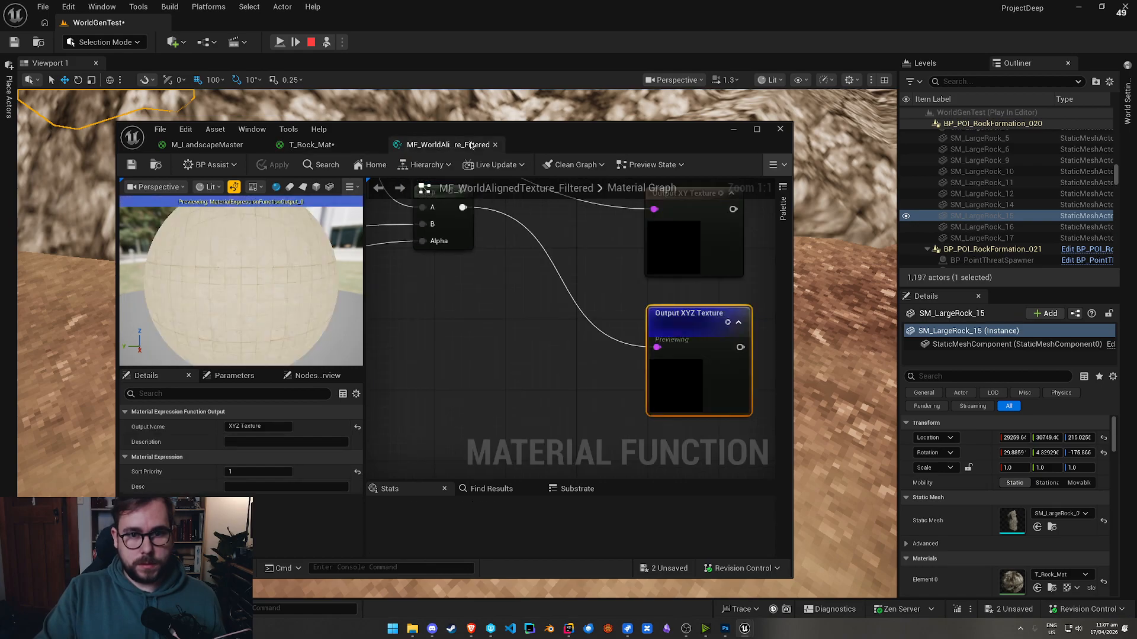
{"action": "scroll", "coordinate": [596, 400], "scroll_direction": "down", "scroll_amount": 4}
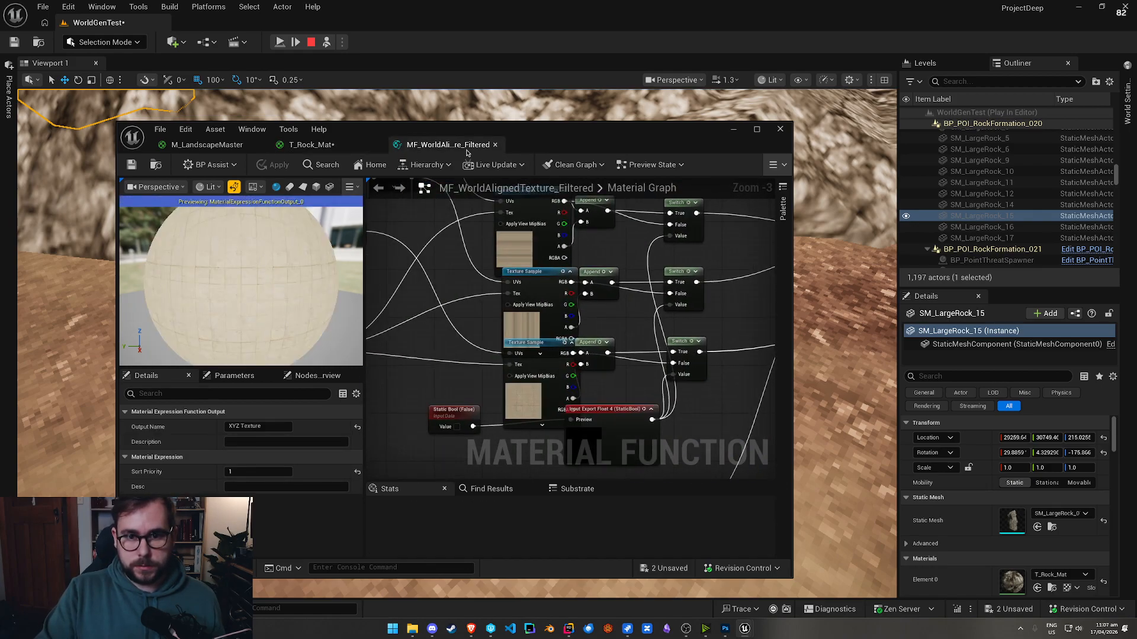
{"action": "left_click", "coordinate": [528, 249]}
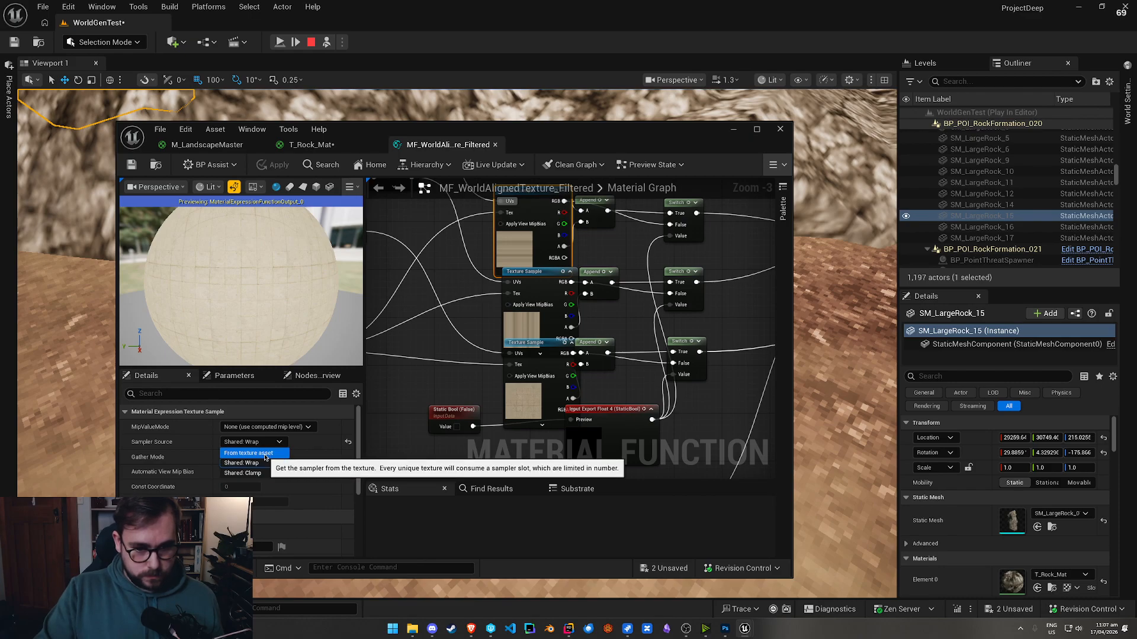
{"action": "right_click_drag", "start_coordinate": [538, 265], "coordinate": [627, 325]}
{"action": "right_click_drag", "start_coordinate": [602, 288], "coordinate": [898, 345]}
{"action": "right_click_drag", "start_coordinate": [707, 398], "coordinate": [674, 295]}
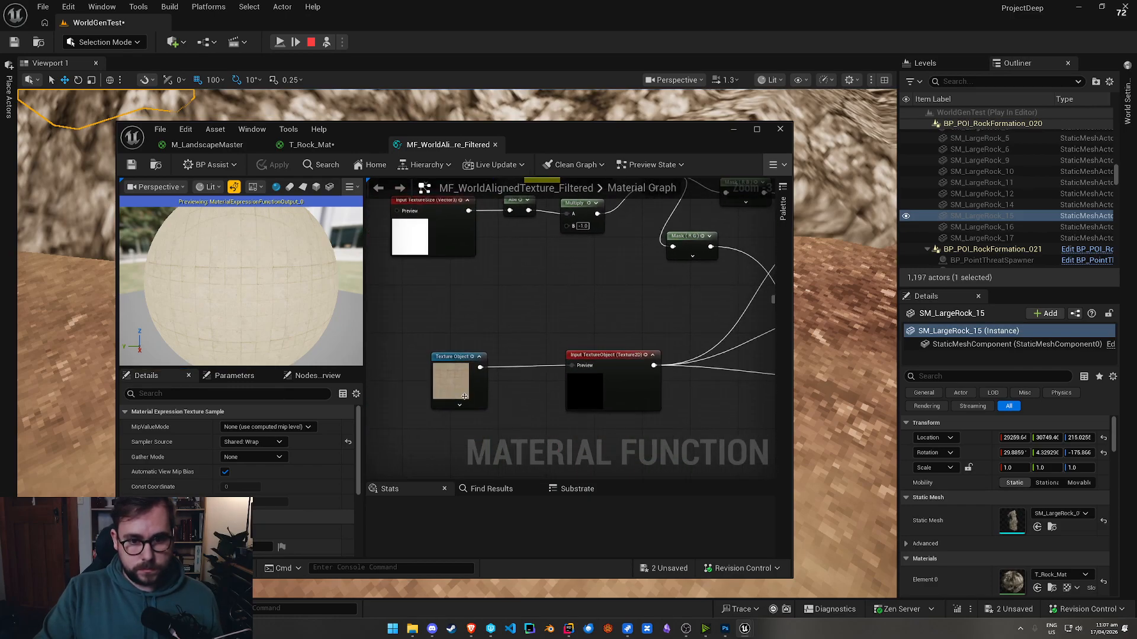
{"action": "left_click", "coordinate": [459, 382]}
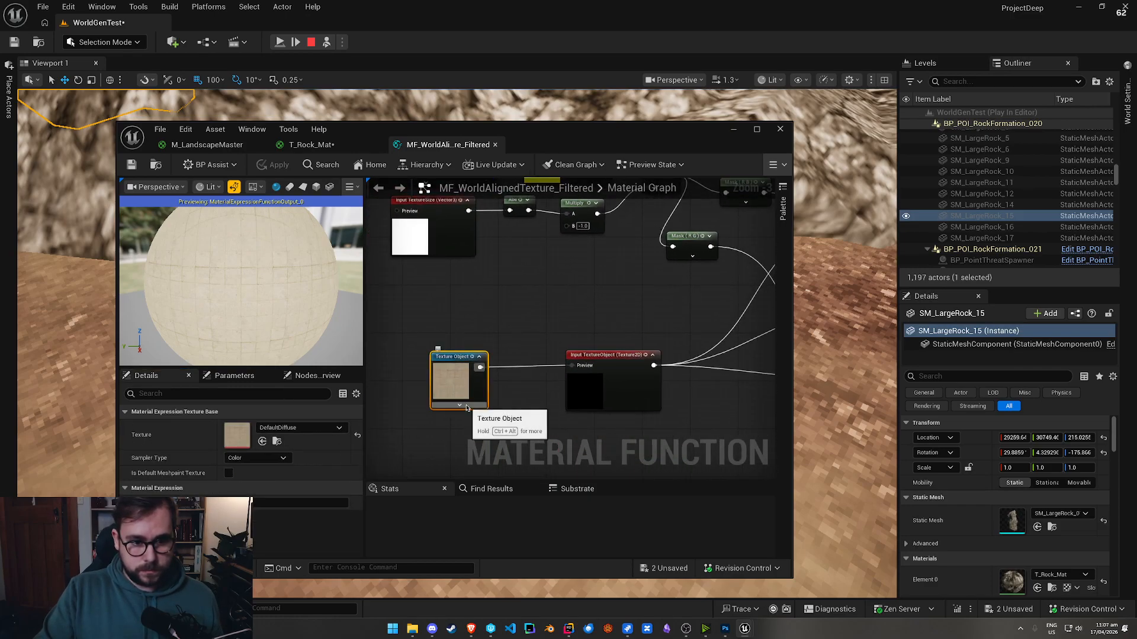
{"action": "right_click_drag", "start_coordinate": [520, 363], "coordinate": [195, 402]}
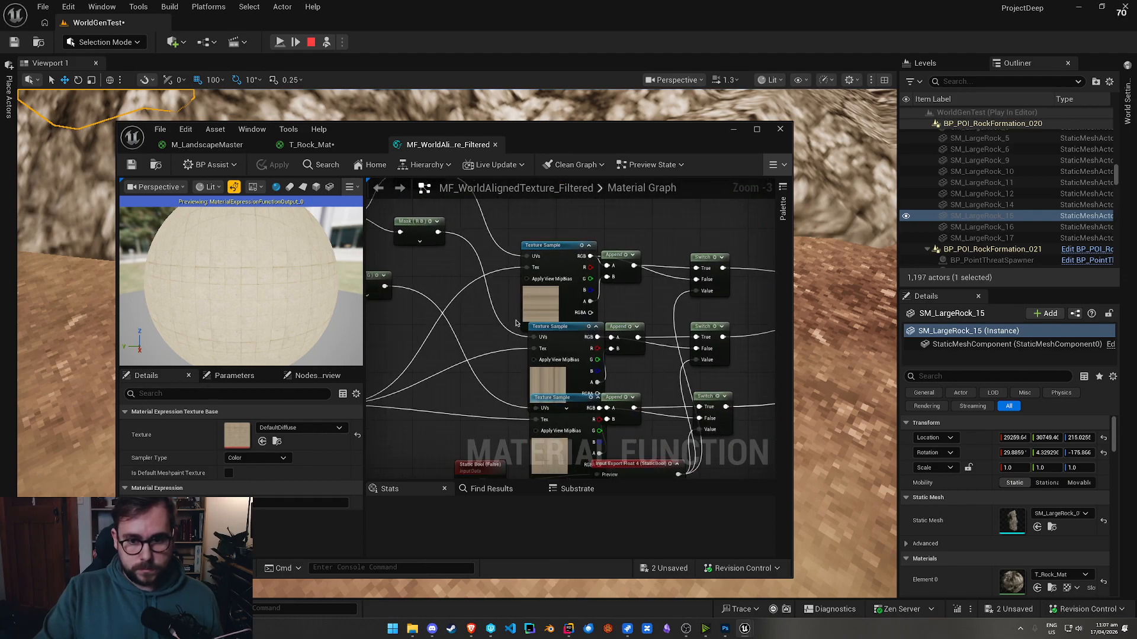
Step: Try MipLevel (absolute, 0 is full resolution) as the MipValueMode of the function's first texture sample
{"action": "left_click", "coordinate": [541, 318]}
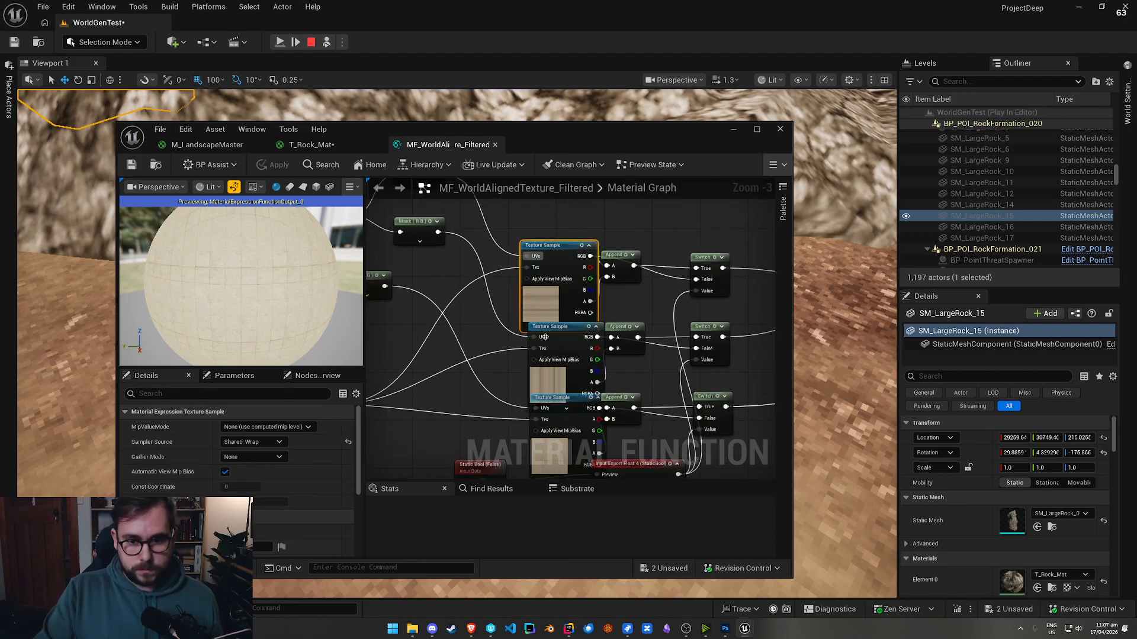
{"action": "left_click", "coordinate": [263, 457]}
{"action": "left_click", "coordinate": [274, 457]}
{"action": "left_click", "coordinate": [283, 427]}
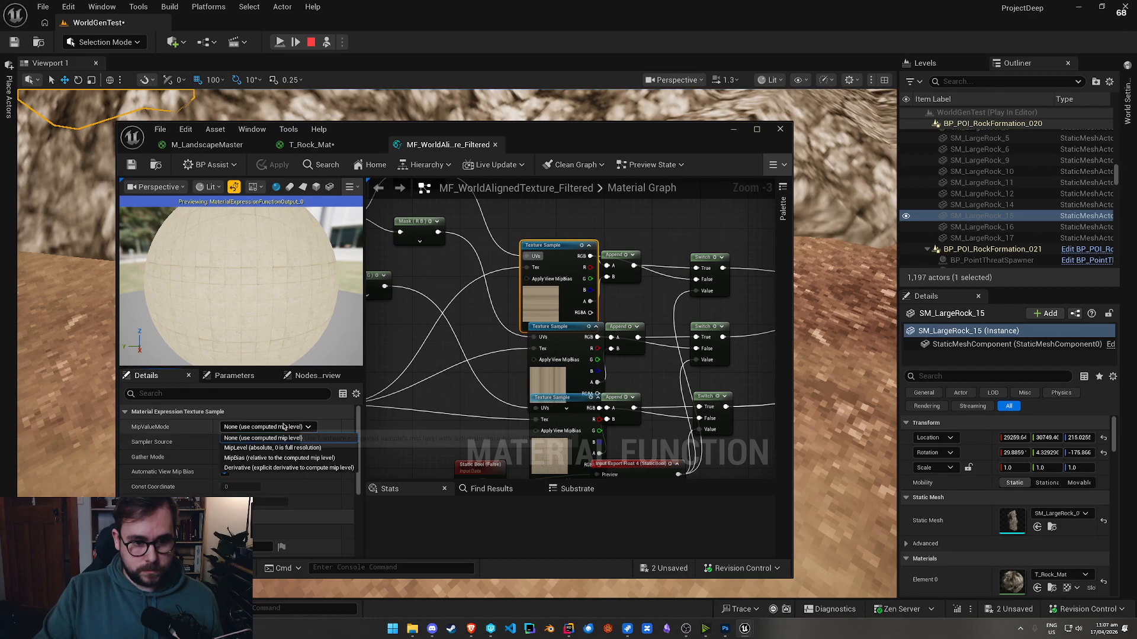
{"action": "left_click", "coordinate": [325, 448]}
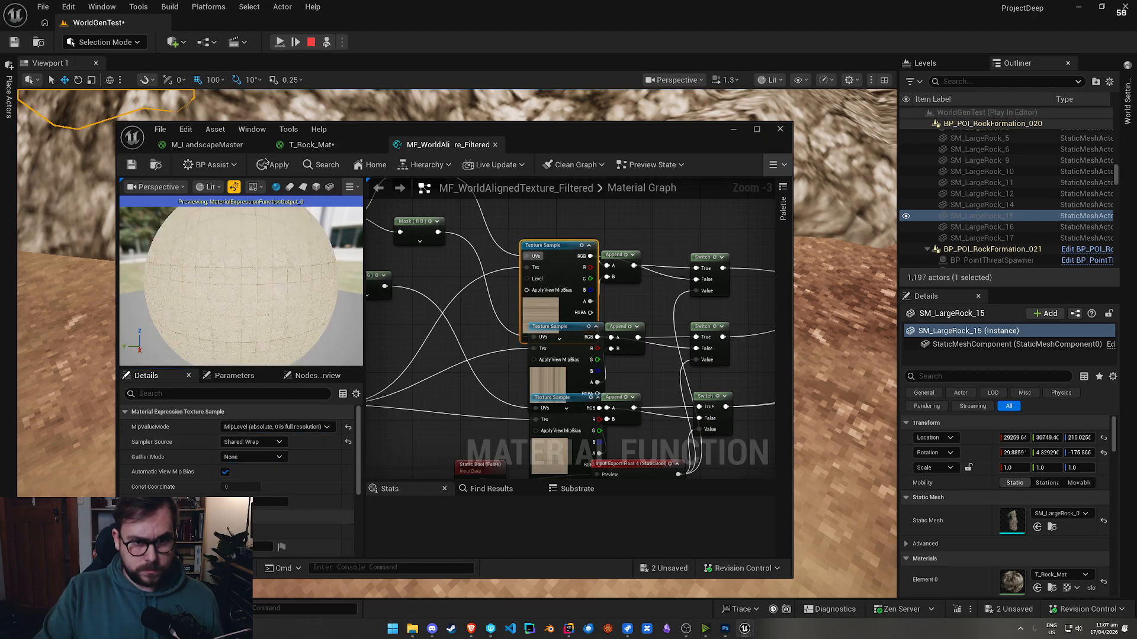
Step: Return to T_Rock_Mat and inspect how the rock texture looks in the level viewport, near and far
{"action": "left_click", "coordinate": [323, 148]}
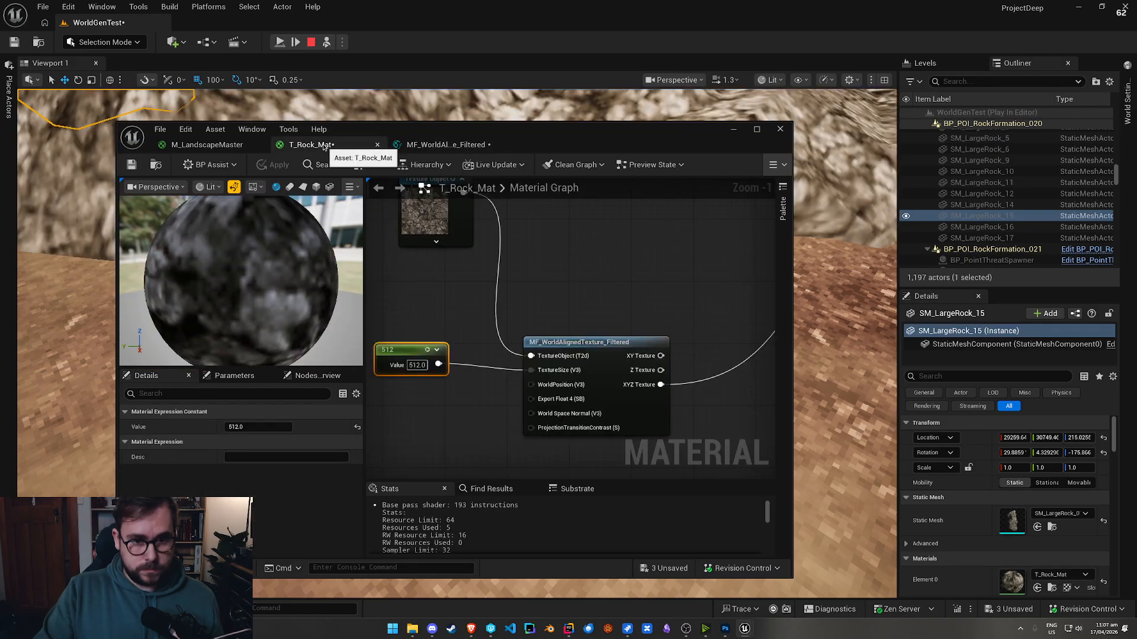
{"action": "mouse_move", "coordinate": [762, 307]}
{"action": "right_mouse_down"}
{"action": "mouse_move", "coordinate": [772, 309]}
{"action": "mouse_move", "coordinate": [757, 309]}
{"action": "right_mouse_up"}
{"action": "right_click_drag", "start_coordinate": [829, 296], "coordinate": [841, 267]}
{"action": "left_click_drag", "start_coordinate": [520, 132], "coordinate": [509, 407]}
{"action": "right_click_drag", "start_coordinate": [509, 267], "coordinate": [551, 296]}
{"action": "key", "text": "w"}
{"action": "scroll", "coordinate": [497, 267], "scroll_direction": "up", "scroll_amount": 4}
{"action": "key", "text": "w"}
{"action": "scroll", "coordinate": [521, 279], "scroll_direction": "down", "scroll_amount": 2}
{"action": "key", "text": "s"}
{"action": "left_click_drag", "start_coordinate": [562, 405], "coordinate": [549, 195]}
Step: Reset the first sample's MipValueMode to None, set the function's texture samples to the From texture asset sampler source, and apply
{"action": "double_click", "coordinate": [585, 410]}
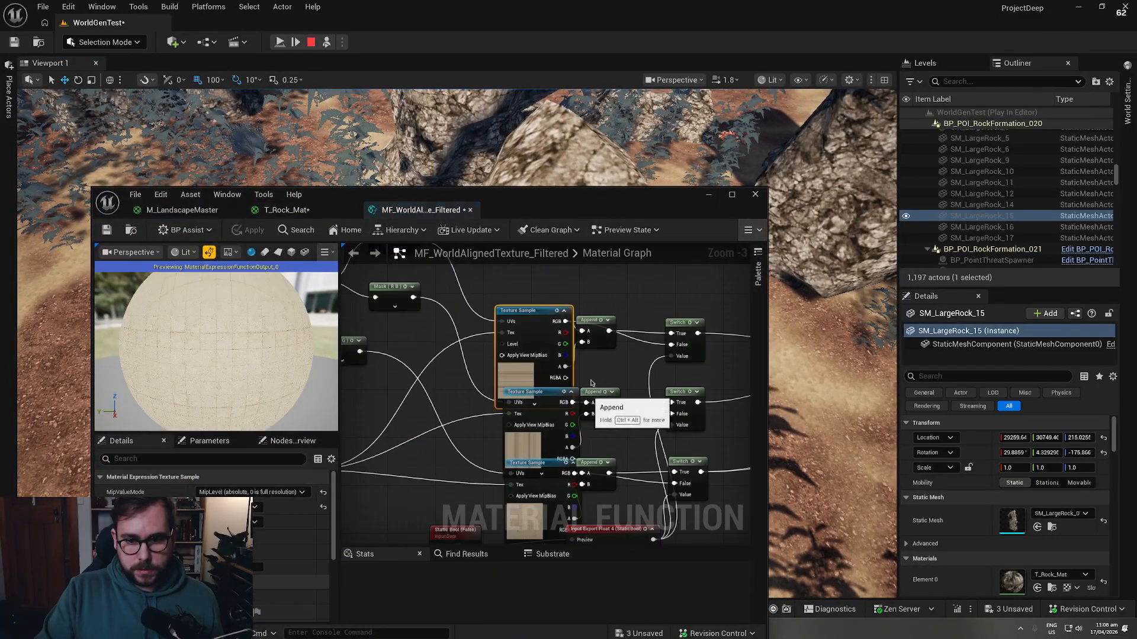
{"action": "left_click", "coordinate": [252, 492]}
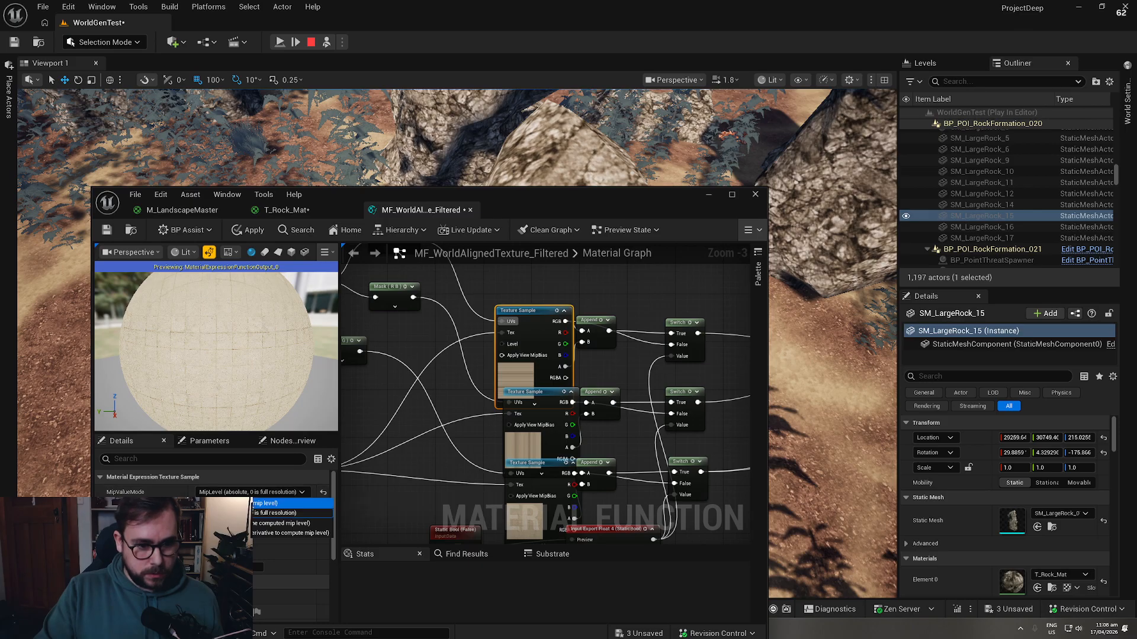
{"action": "left_click", "coordinate": [278, 501]}
{"action": "right_click_drag", "start_coordinate": [493, 480], "coordinate": [491, 460]}
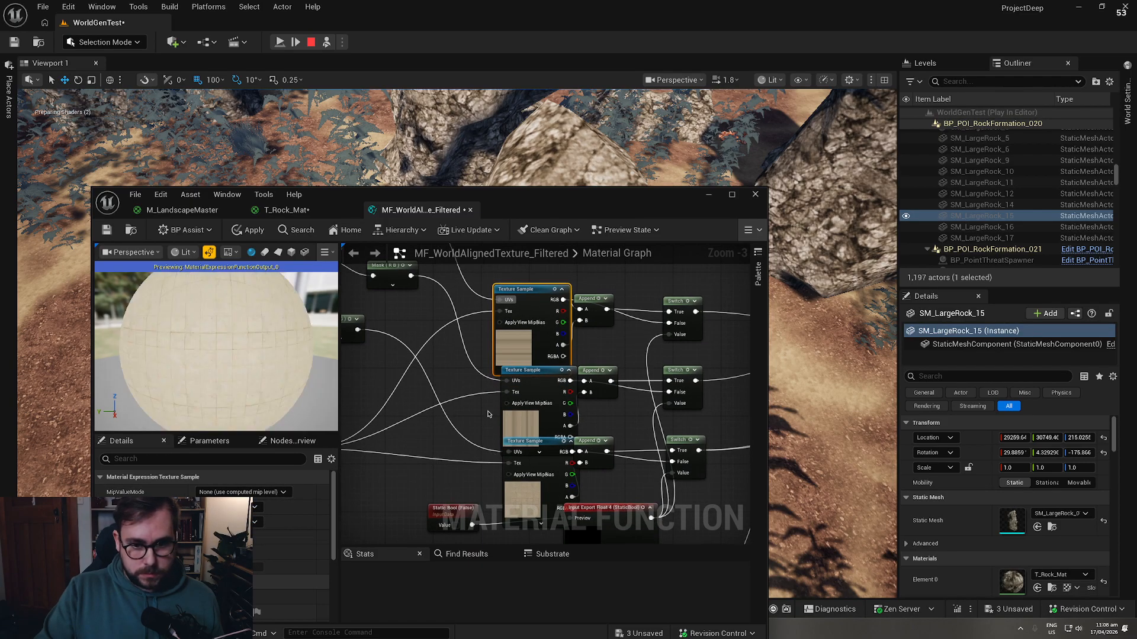
{"action": "left_click", "coordinate": [251, 529]}
{"action": "left_click", "coordinate": [512, 490]}
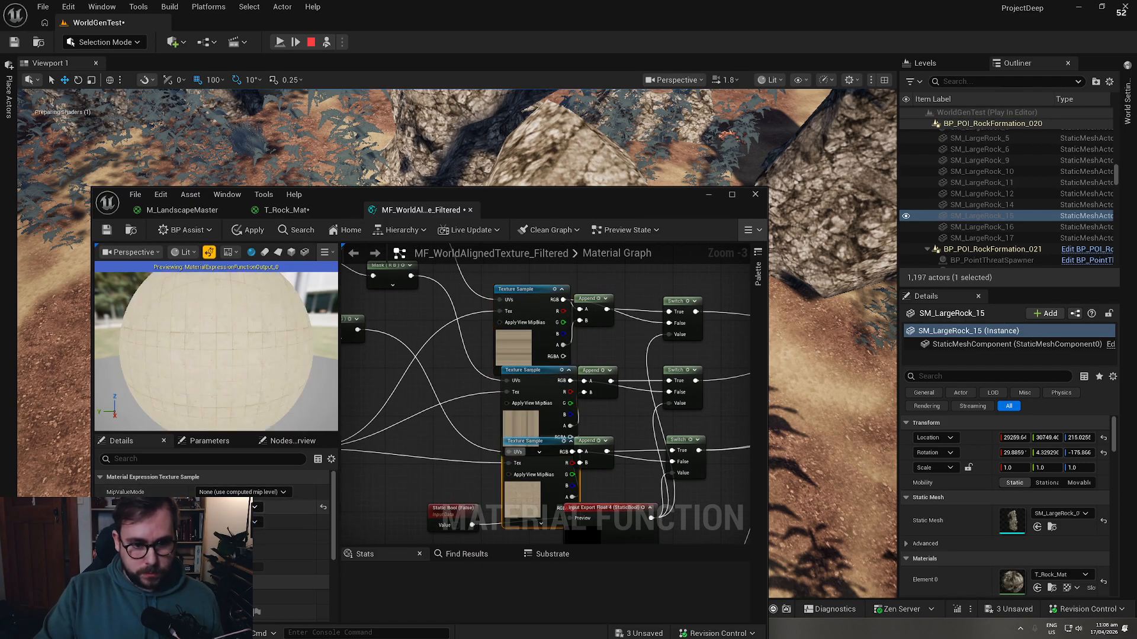
{"action": "left_click", "coordinate": [258, 519]}
{"action": "left_click", "coordinate": [254, 228]}
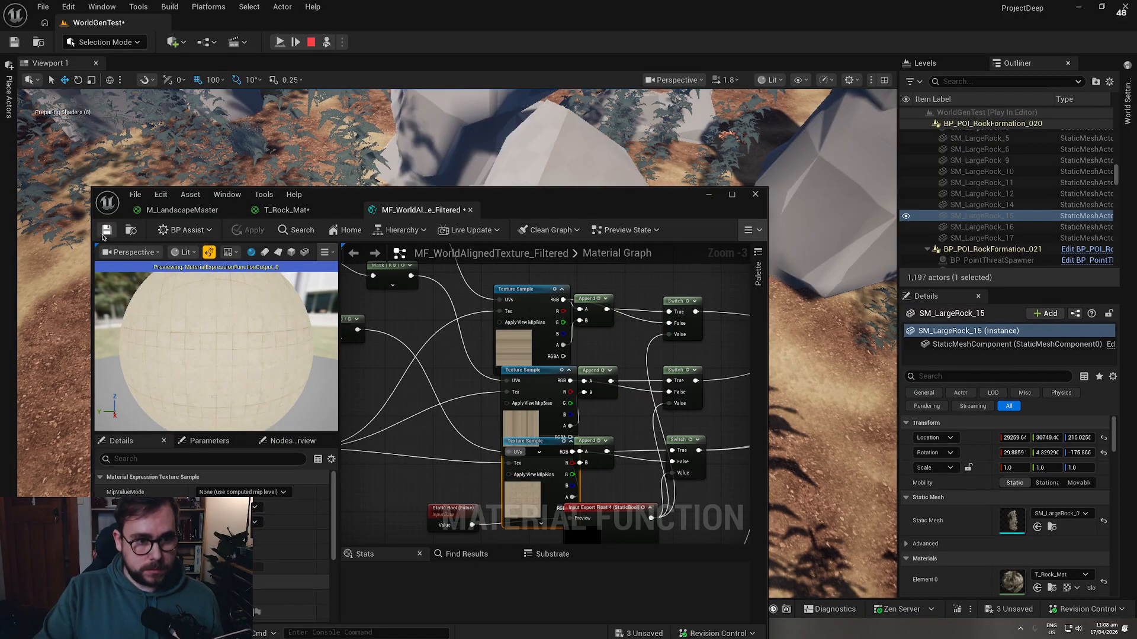
Step: Check the rocks in the level viewport, and check out and save the T_Rock_Mat material
{"action": "left_click_drag", "start_coordinate": [361, 204], "coordinate": [365, 529]}
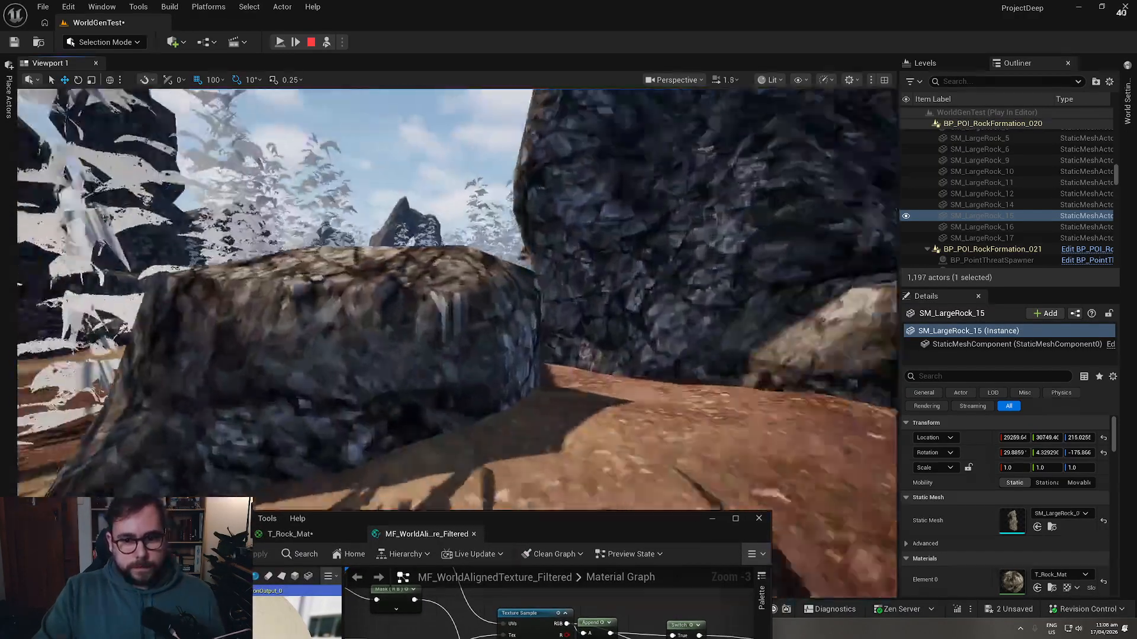
{"action": "scroll", "coordinate": [536, 354], "scroll_direction": "down", "scroll_amount": 2}
{"action": "right_click_drag", "start_coordinate": [536, 354], "coordinate": [536, 354]}
{"action": "right_click_drag", "start_coordinate": [434, 370], "coordinate": [435, 370]}
{"action": "right_click_drag", "start_coordinate": [392, 403], "coordinate": [490, 446]}
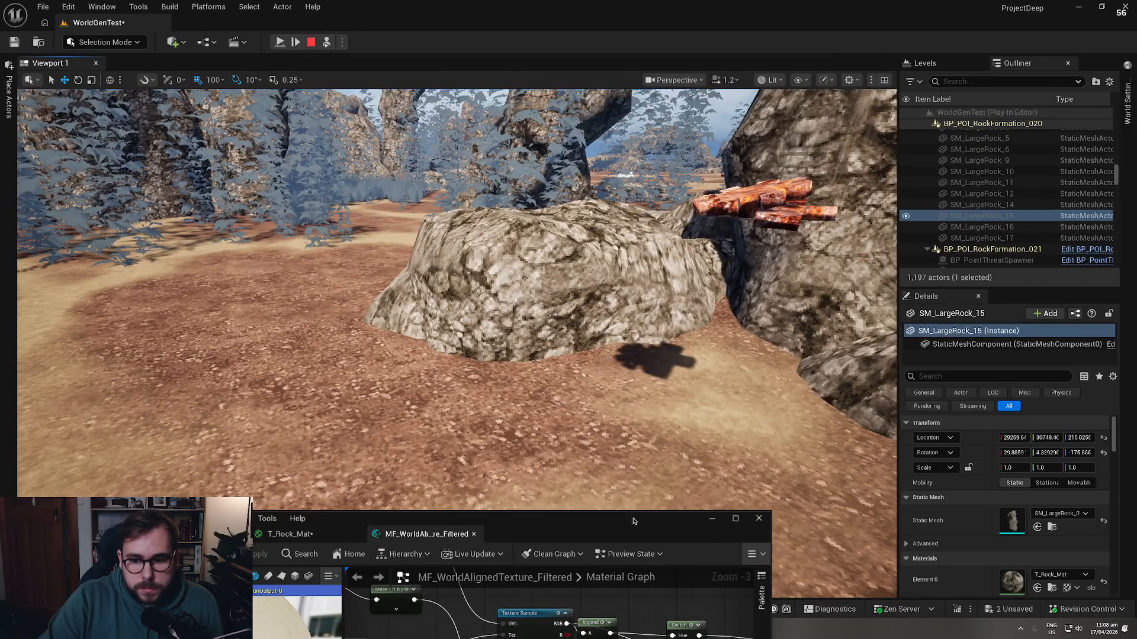
{"action": "left_click_drag", "start_coordinate": [651, 521], "coordinate": [693, 251]}
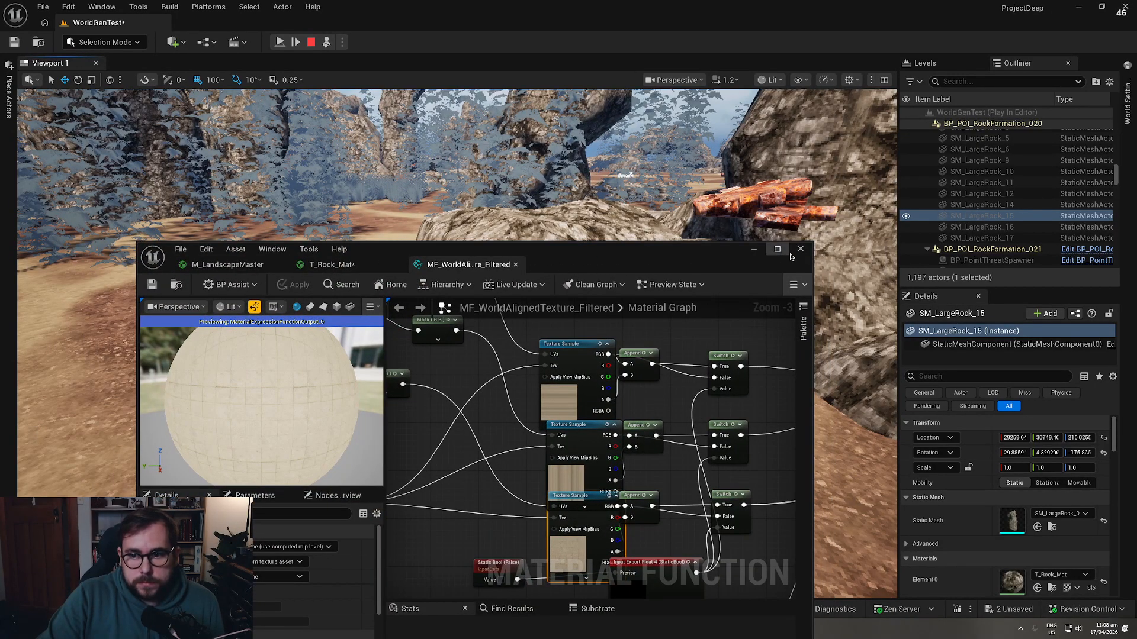
{"action": "left_click", "coordinate": [330, 264]}
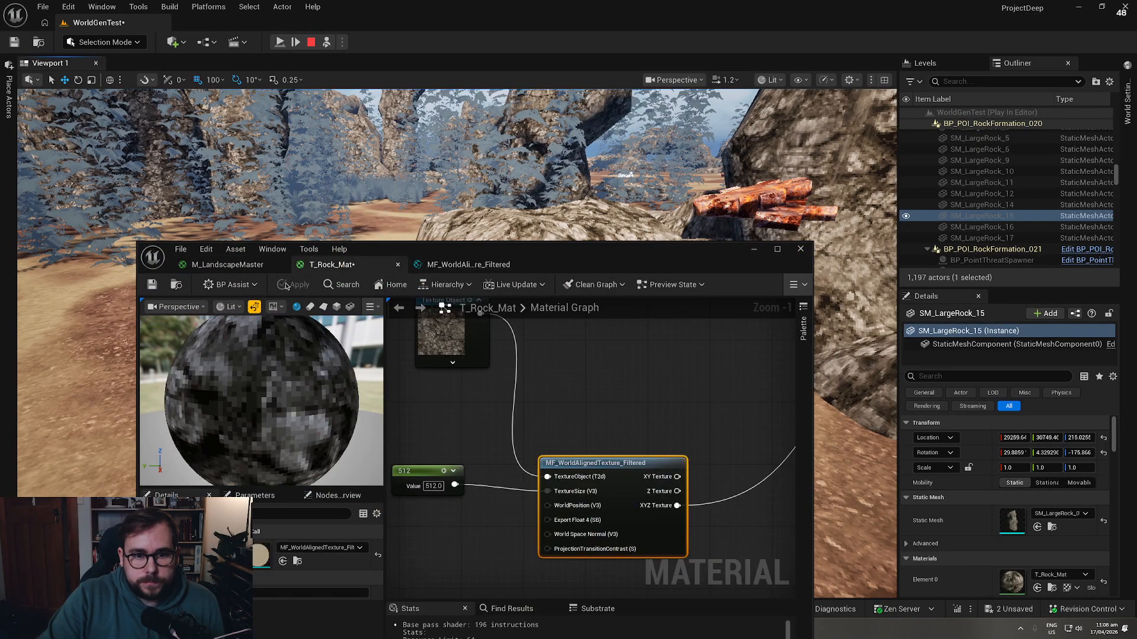
{"action": "left_click", "coordinate": [152, 284]}
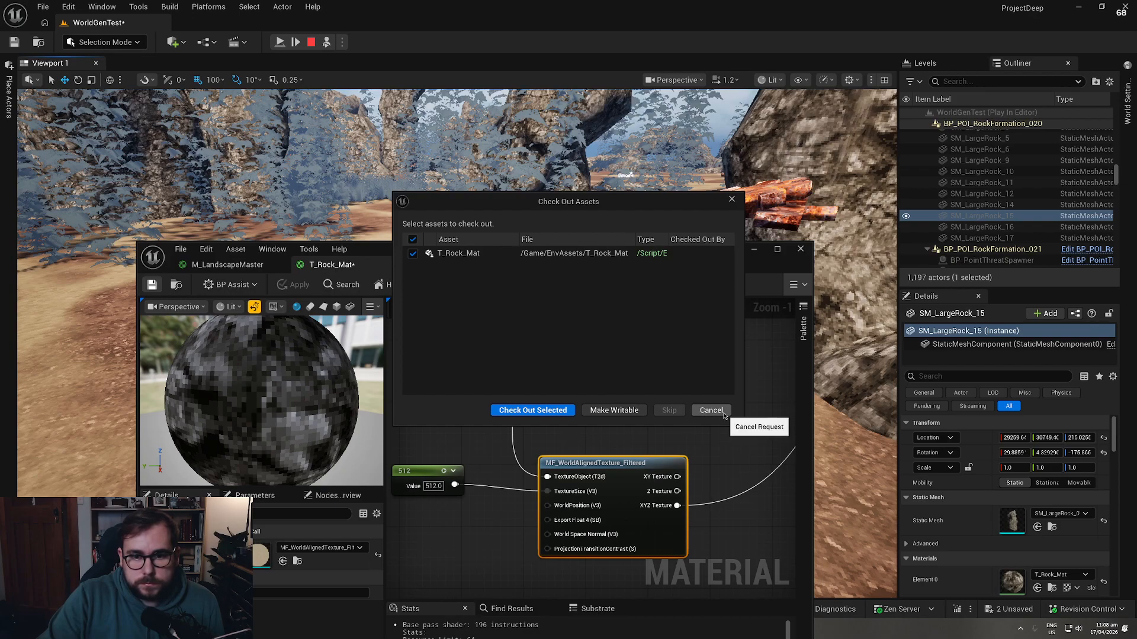
{"action": "left_click", "coordinate": [526, 416]}
Step: Add a LandscapeLayerBlend node to the M_LandscapeMaster graph between the final Lerp and the material output
{"action": "left_click", "coordinate": [227, 267]}
{"action": "left_click_drag", "start_coordinate": [606, 264], "coordinate": [613, 180]}
{"action": "scroll", "coordinate": [637, 364], "scroll_direction": "down", "scroll_amount": 3}
{"action": "right_click_drag", "start_coordinate": [636, 364], "coordinate": [525, 279]}
{"action": "scroll", "coordinate": [569, 370], "scroll_direction": "up", "scroll_amount": 3}
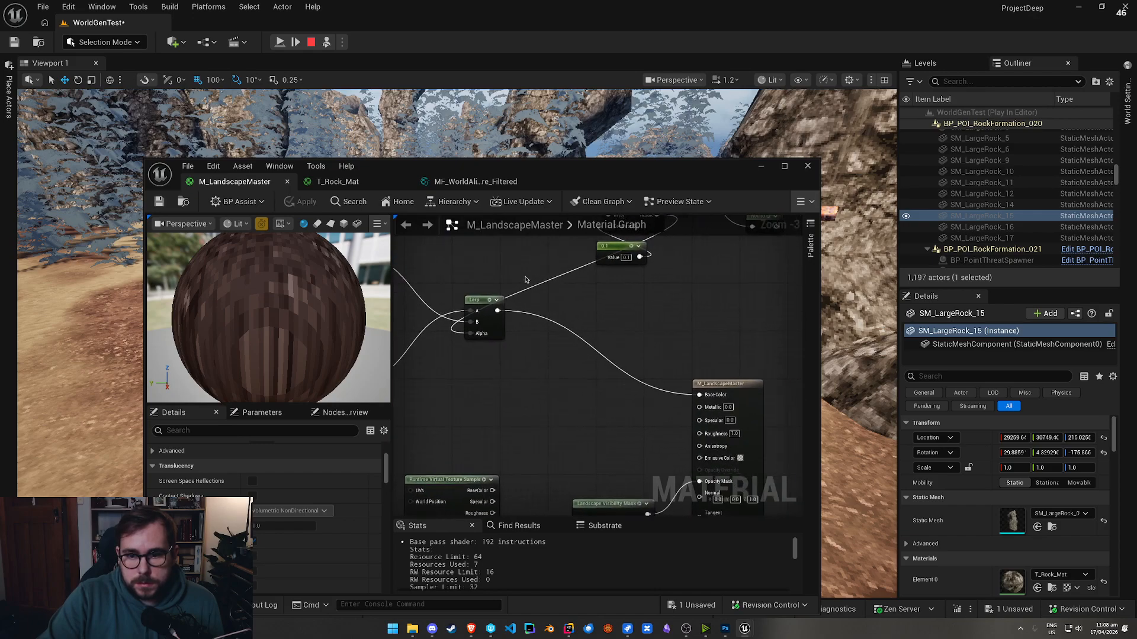
{"action": "right_click", "coordinate": [521, 405]}
{"action": "type", "text": "landscape"}
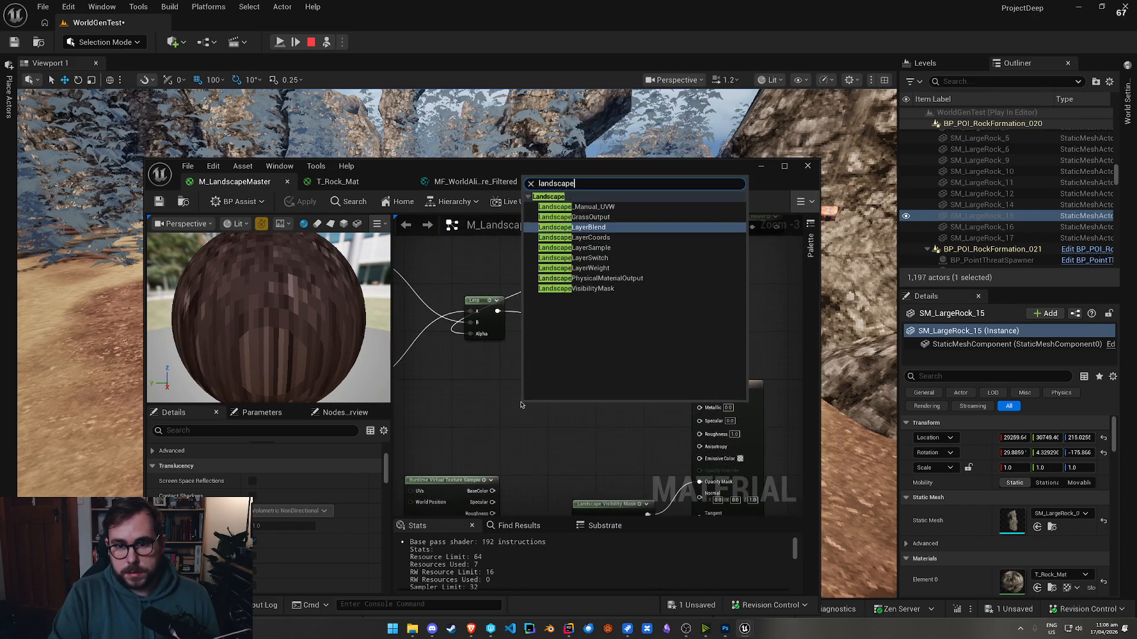
{"action": "key", "text": "Return"}
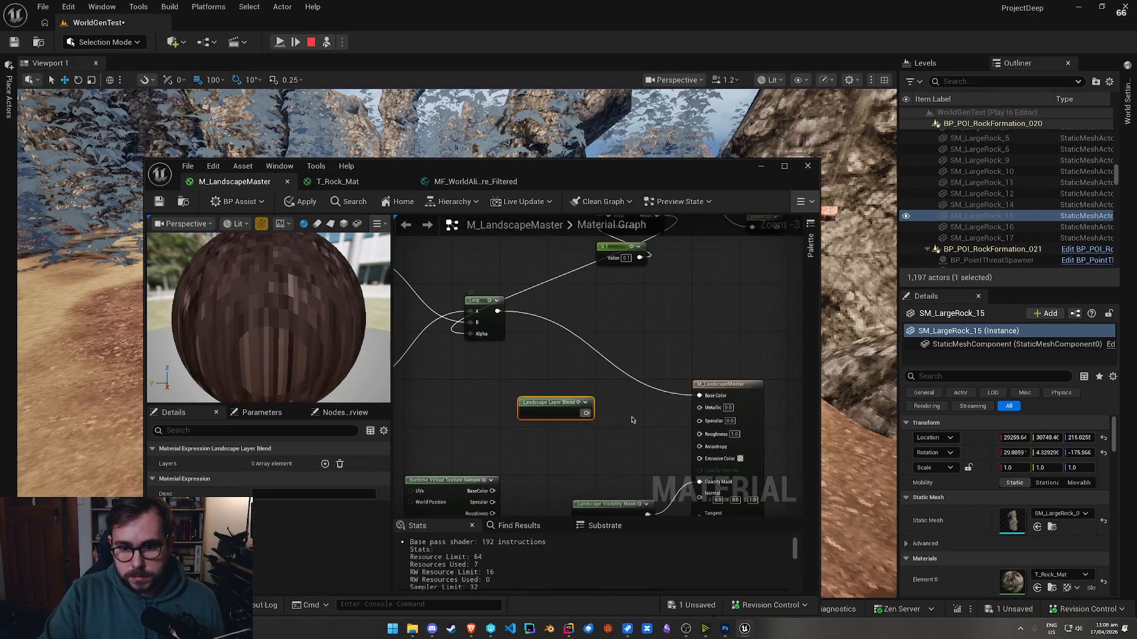
Step: Place the Landscape Layer Blend node closer to the Lerp's output wire and add a layer named auto to it
{"action": "left_click_drag", "start_coordinate": [496, 311], "coordinate": [618, 311]}
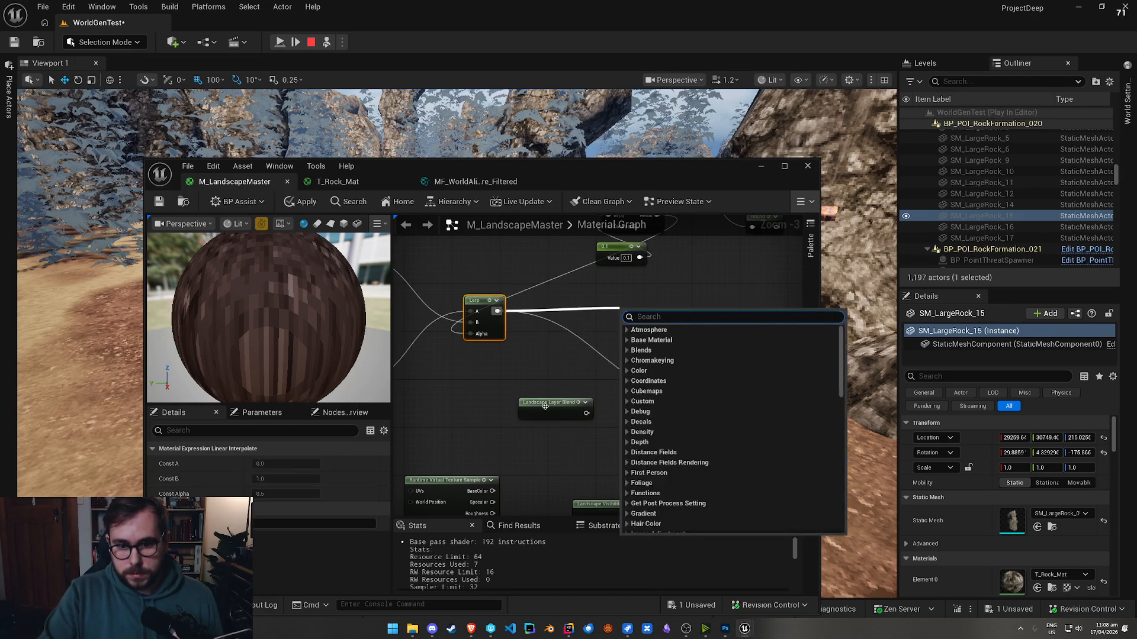
{"action": "left_click_drag", "start_coordinate": [543, 402], "coordinate": [565, 367]}
{"action": "left_click", "coordinate": [324, 464]}
{"action": "left_click", "coordinate": [262, 493]}
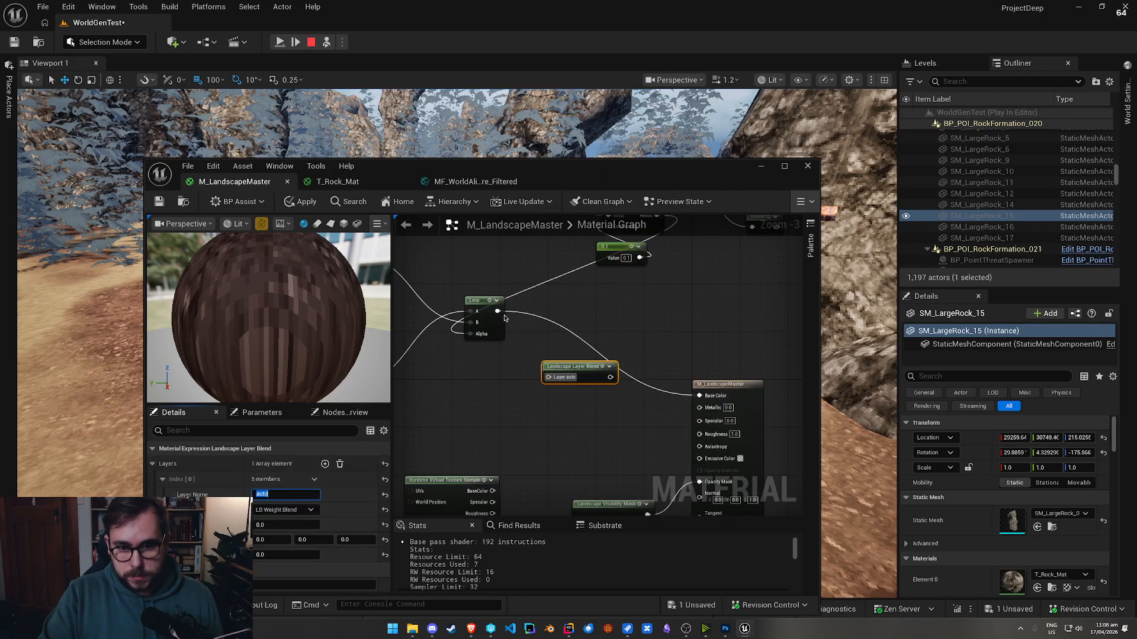
Step: Route the final Lerp through the blend node's auto layer into Base Color, and set that layer's preview weight to 1.0
{"action": "left_click_drag", "start_coordinate": [497, 311], "coordinate": [514, 334]}
{"action": "left_click_drag", "start_coordinate": [554, 380], "coordinate": [549, 377]}
{"action": "left_click", "coordinate": [575, 367]}
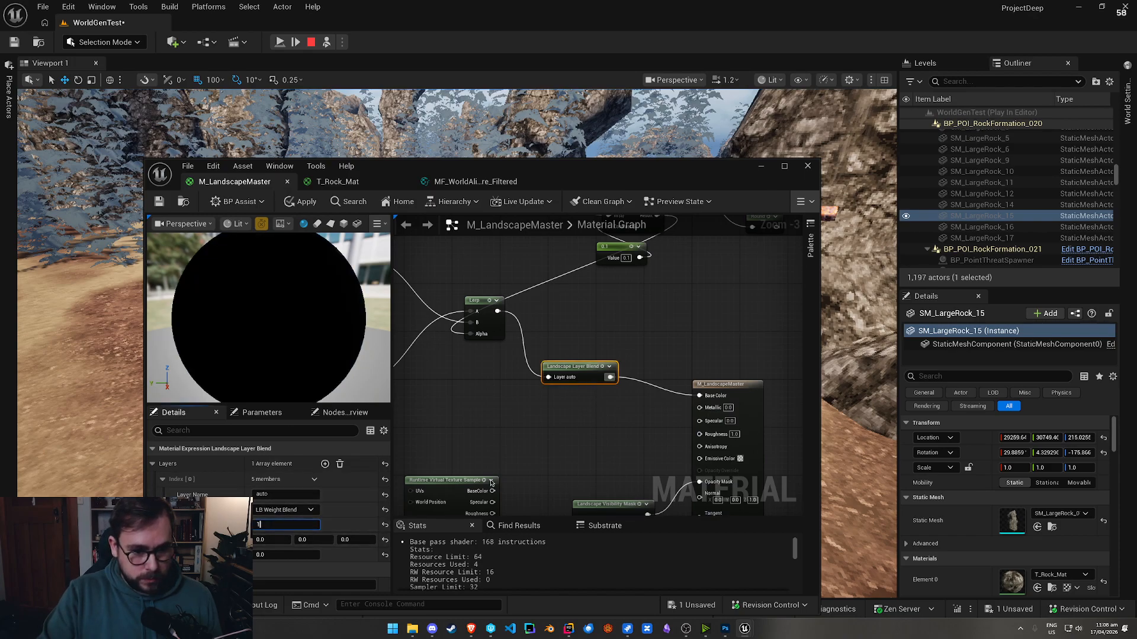
{"action": "key", "text": "Return"}
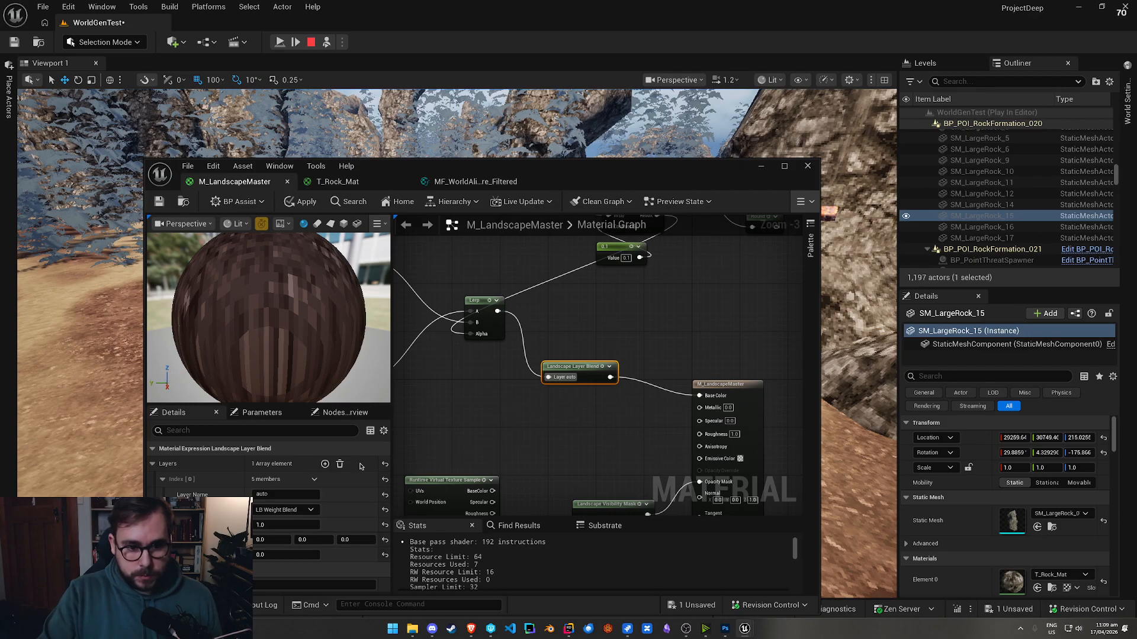
Step: Add a second layer named rock to the Landscape Layer Blend node with the LB Weight Blend type
{"action": "left_click", "coordinate": [325, 464]}
{"action": "scroll", "coordinate": [346, 527], "scroll_direction": "down", "scroll_amount": 3}
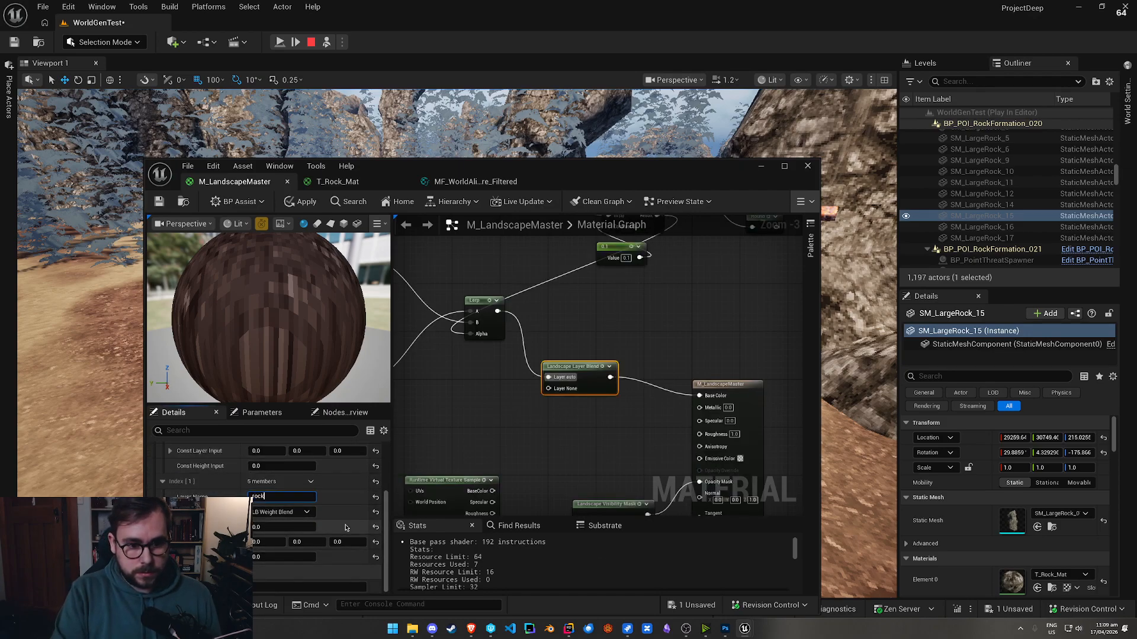
{"action": "left_click", "coordinate": [296, 512]}
{"action": "left_click", "coordinate": [293, 512]}
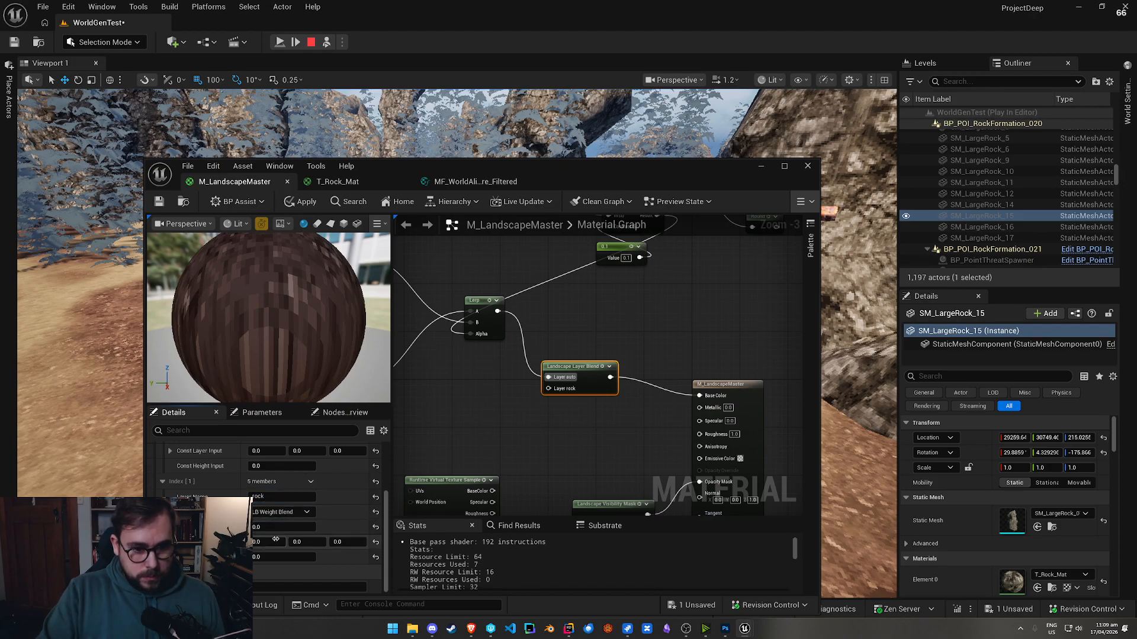
Step: Add a third layer named sand to the Landscape Layer Blend node
{"action": "right_click_drag", "start_coordinate": [601, 399], "coordinate": [595, 354]}
{"action": "scroll", "coordinate": [300, 485], "scroll_direction": "up", "scroll_amount": 3}
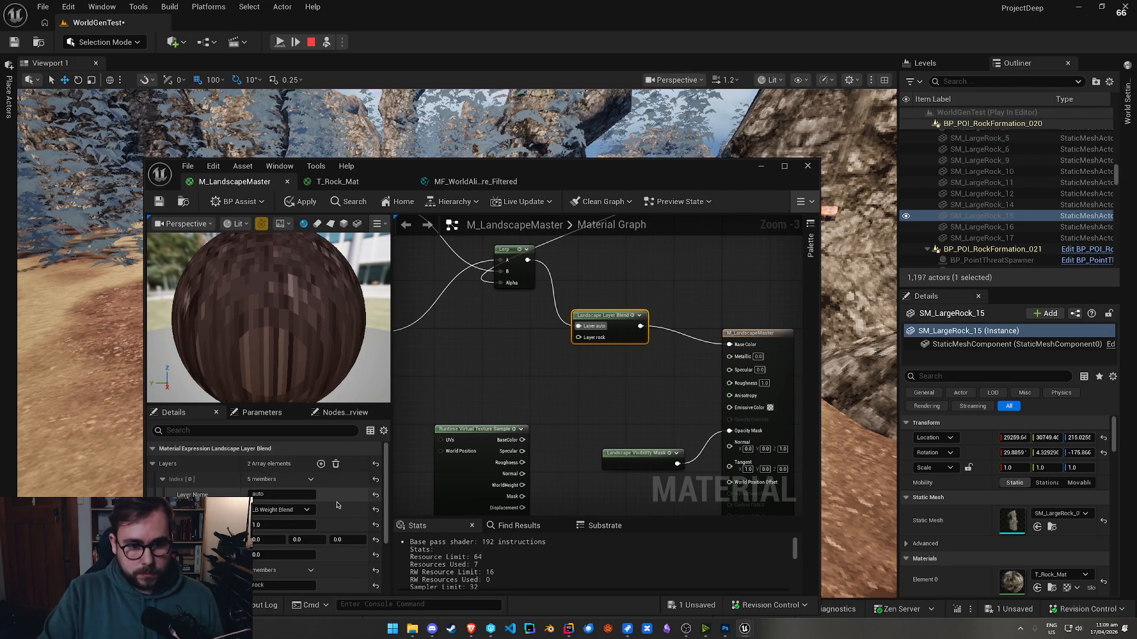
{"action": "left_click", "coordinate": [325, 464]}
{"action": "scroll", "coordinate": [296, 509], "scroll_direction": "down", "scroll_amount": 3}
{"action": "scroll", "coordinate": [272, 517], "scroll_direction": "down", "scroll_amount": 3}
{"action": "left_click", "coordinate": [272, 534]}
{"action": "type", "text": "sand"}
{"action": "scroll", "coordinate": [296, 537], "scroll_direction": "down", "scroll_amount": 1}
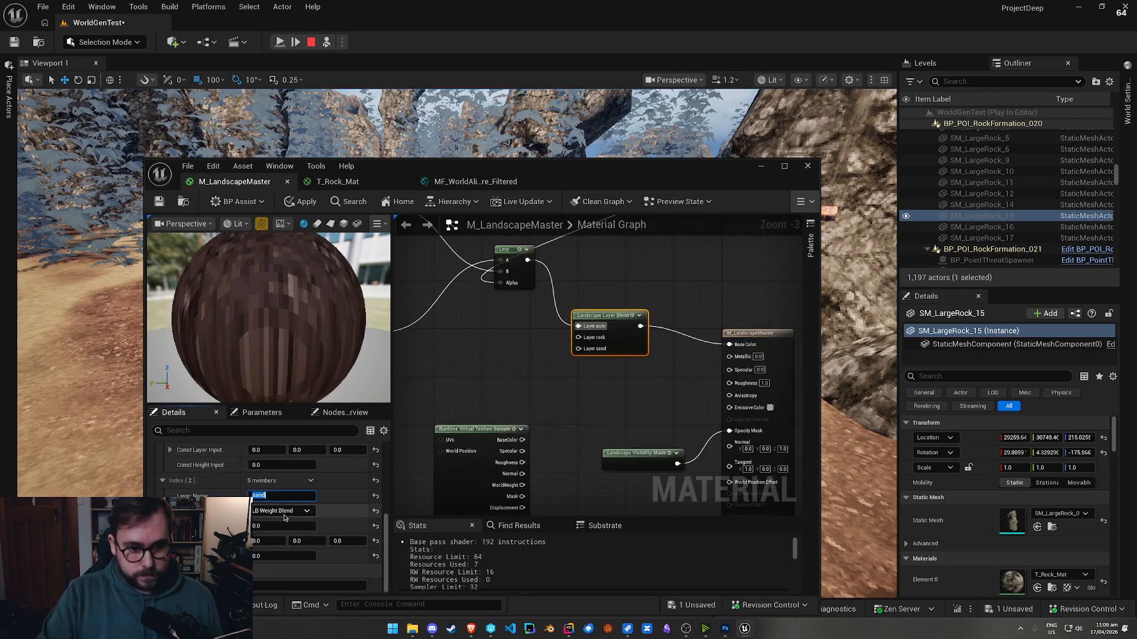
Step: Connect the RGB output of the texture sample above the soil sample to the blend node's sand layer input
{"action": "right_click_drag", "start_coordinate": [506, 416], "coordinate": [578, 345]}
{"action": "left_click_drag", "start_coordinate": [683, 384], "coordinate": [487, 255]}
{"action": "key", "text": "Escape"}
{"action": "left_click_drag", "start_coordinate": [682, 385], "coordinate": [567, 503]}
{"action": "right_click_drag", "start_coordinate": [567, 504], "coordinate": [609, 398]}
{"action": "left_click_drag", "start_coordinate": [666, 408], "coordinate": [713, 515]}
Step: Duplicate the soil texture sample, align the copy below the original, and assign the rock texture to it
{"action": "left_click", "coordinate": [509, 338]}
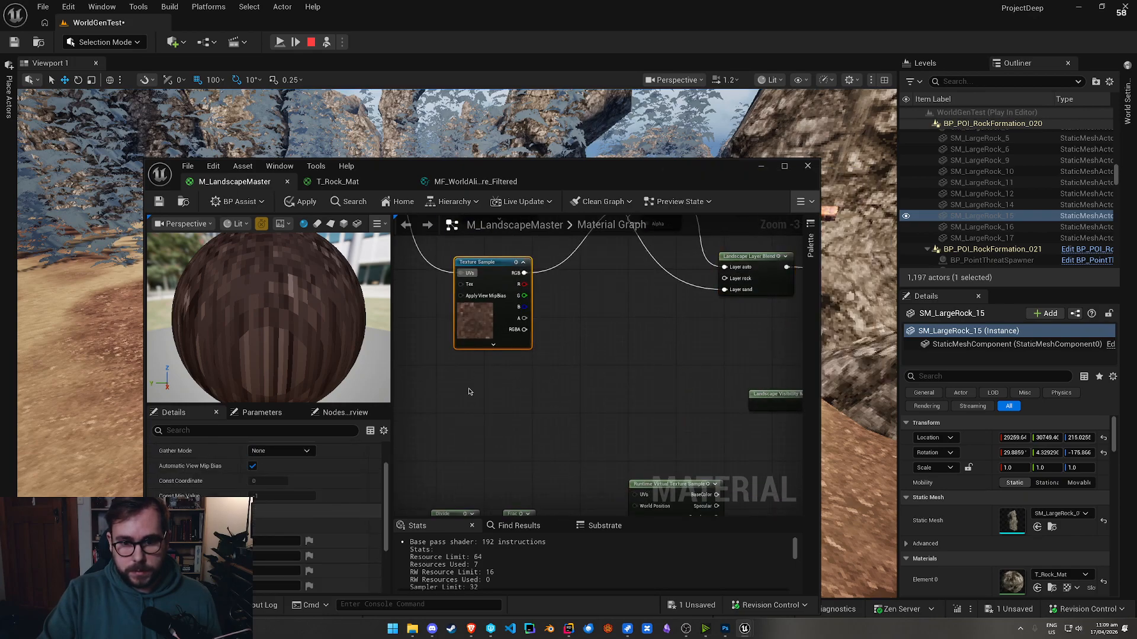
{"action": "key", "text": "ctrl+d"}
{"action": "scroll", "coordinate": [321, 473], "scroll_direction": "up", "scroll_amount": 3}
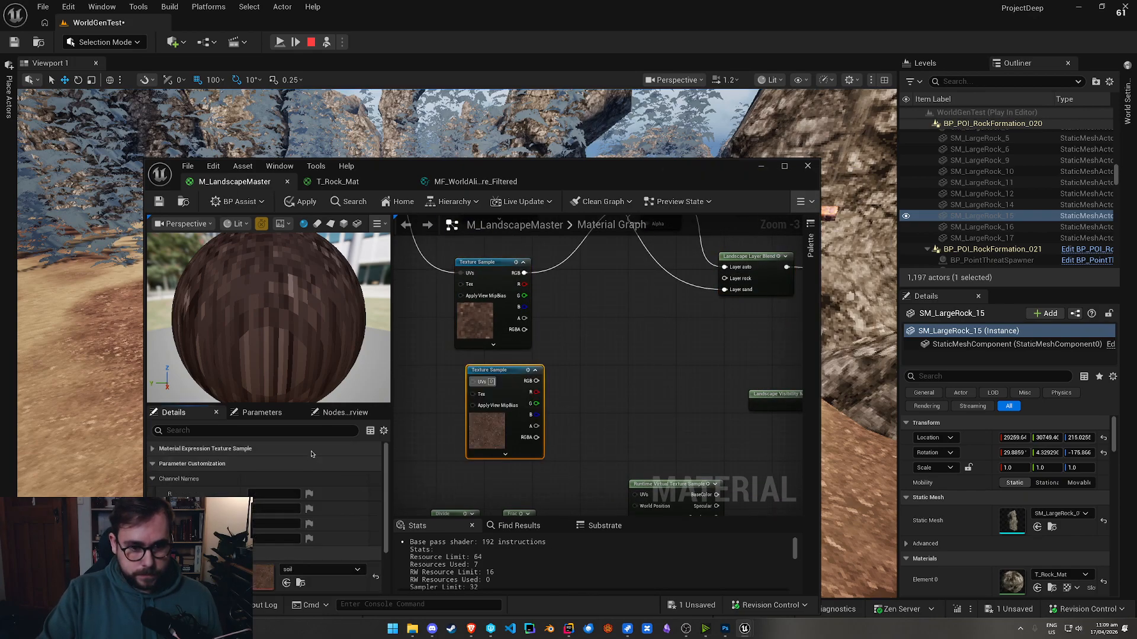
{"action": "left_click_drag", "start_coordinate": [493, 443], "coordinate": [469, 443]}
{"action": "scroll", "coordinate": [319, 509], "scroll_direction": "down", "scroll_amount": 5}
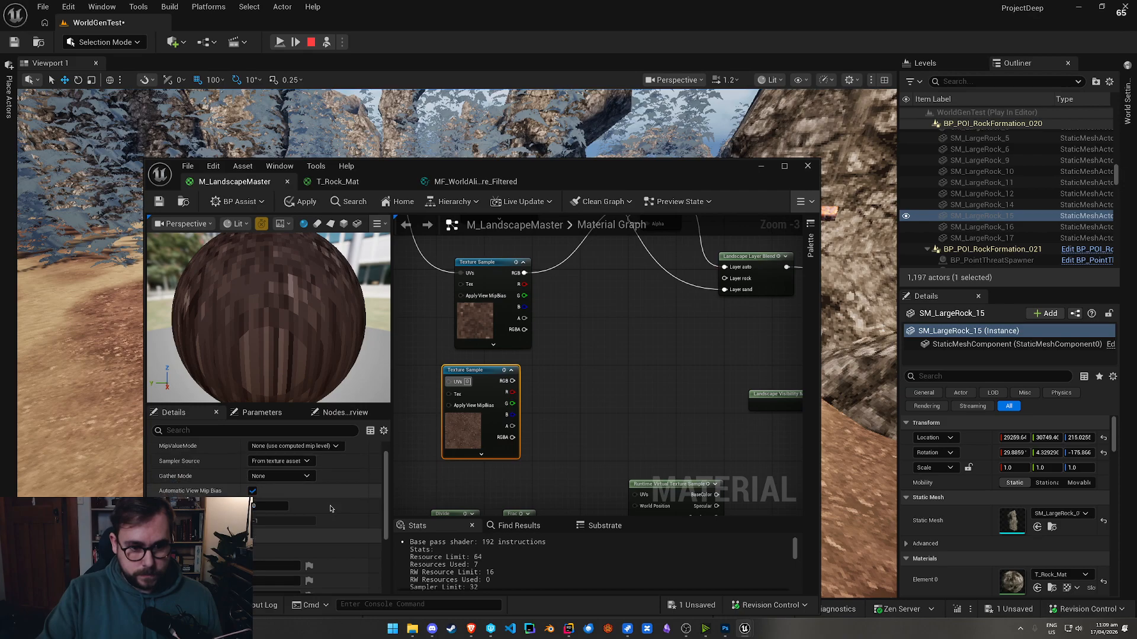
{"action": "left_click", "coordinate": [320, 571]}
{"action": "scroll", "coordinate": [370, 489], "scroll_direction": "down", "scroll_amount": 2}
{"action": "type", "text": "roc"}
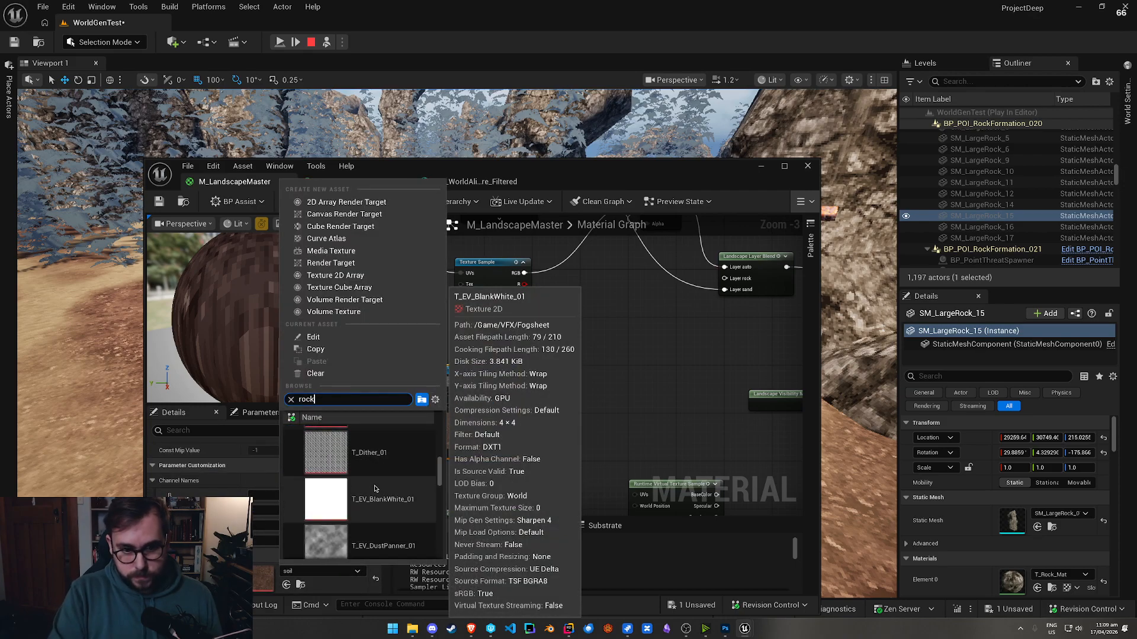
{"action": "type", "text": "k"}
{"action": "left_click", "coordinate": [379, 450]}
Step: Feed the 512 Divide node into the rock sample's UVs and connect its RGB output to the blend node's rock layer
{"action": "right_click_drag", "start_coordinate": [579, 389], "coordinate": [702, 515]}
{"action": "left_click_drag", "start_coordinate": [495, 300], "coordinate": [596, 360]}
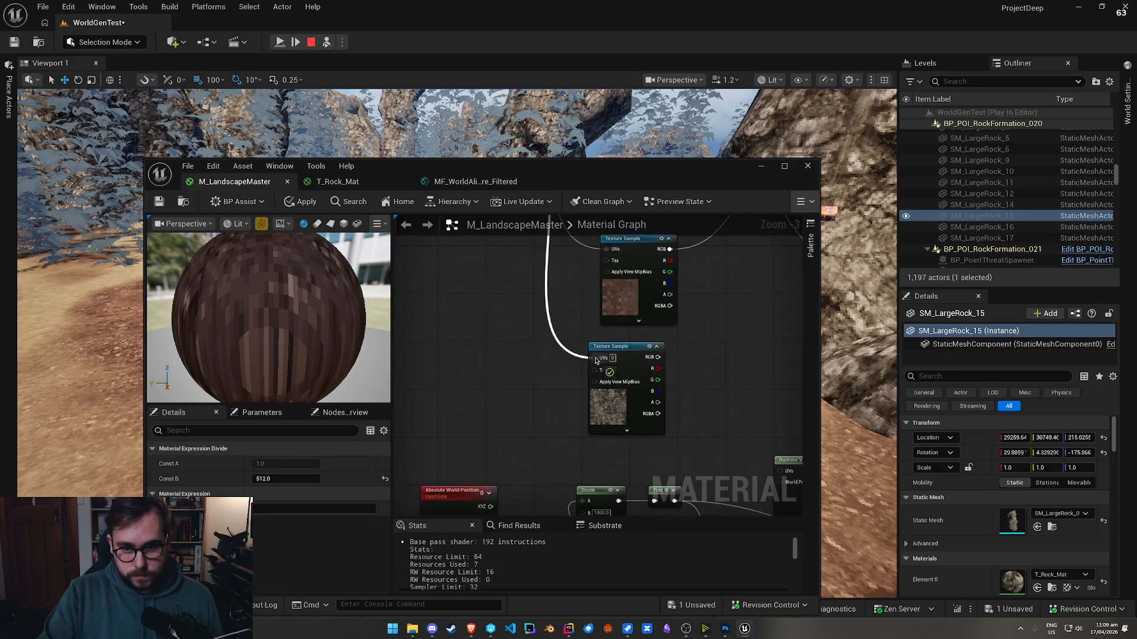
{"action": "right_click_drag", "start_coordinate": [595, 360], "coordinate": [489, 432]}
{"action": "left_click_drag", "start_coordinate": [455, 425], "coordinate": [664, 322]}
Step: Save M_LandscapeMaster, close the material editor window, and stop the play session
{"action": "right_click_drag", "start_coordinate": [685, 396], "coordinate": [629, 500]}
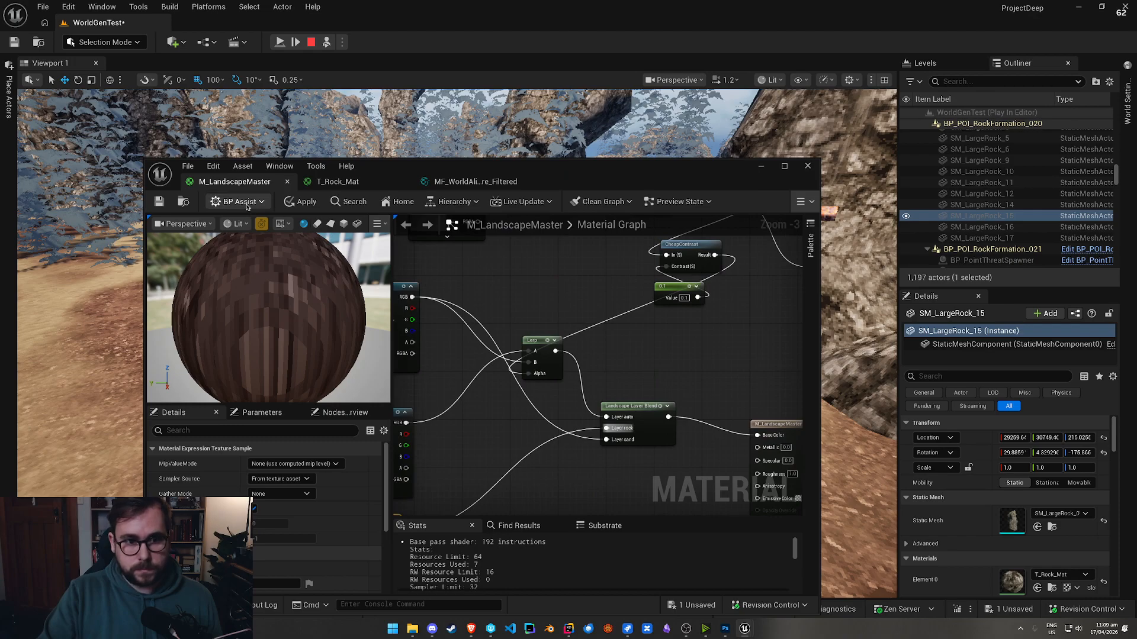
{"action": "left_click", "coordinate": [164, 203]}
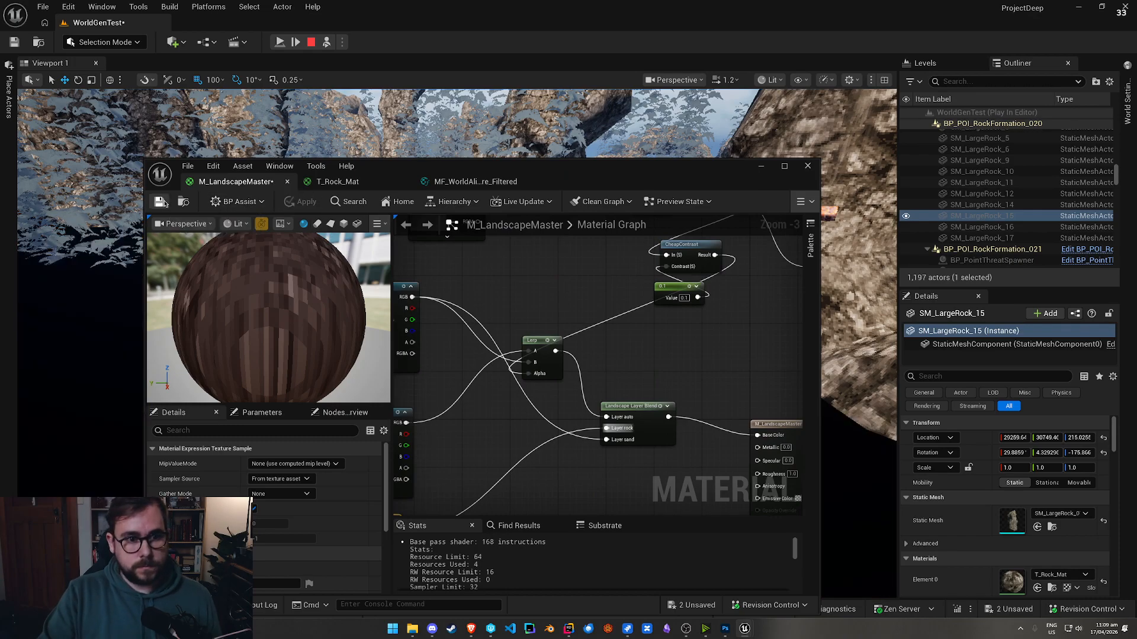
{"action": "left_click", "coordinate": [807, 166]}
{"action": "key", "text": "Escape"}
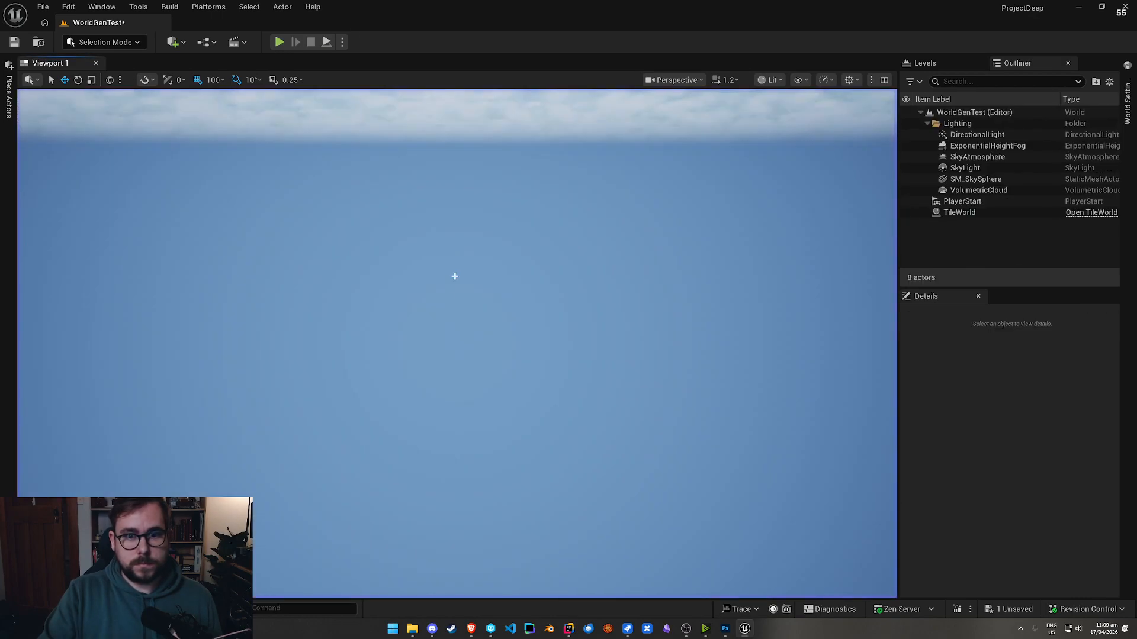
Step: Open the recent level KelpForest_TileLayout, saving the WorldGenTest level when leaving it
{"action": "key", "text": "ctrl+space"}
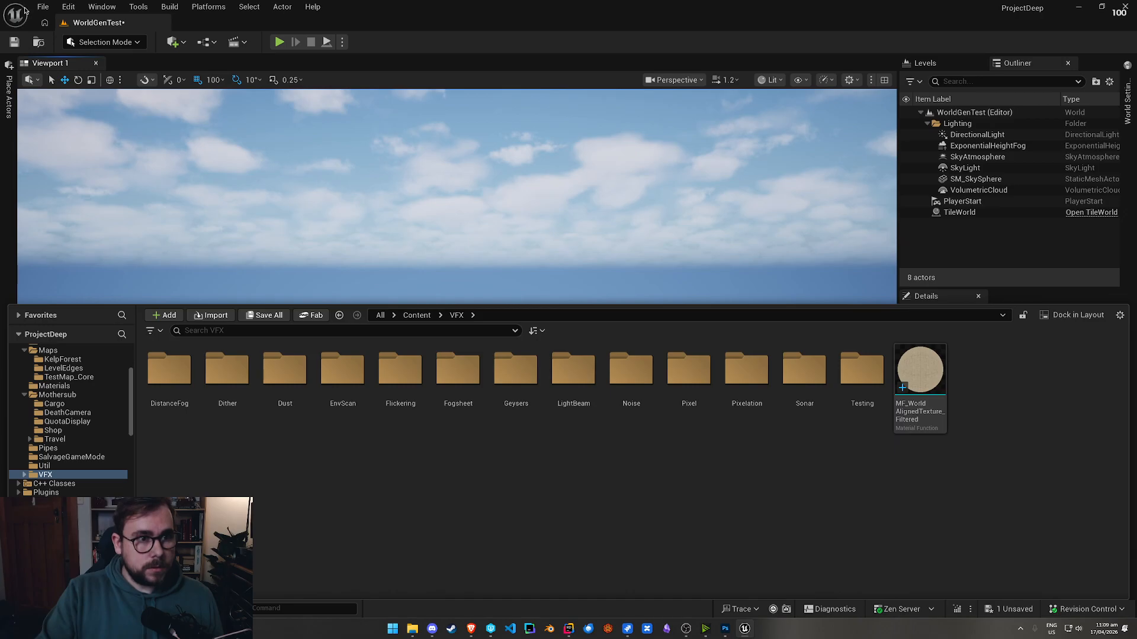
{"action": "left_click", "coordinate": [43, 7]}
{"action": "mouse_move", "coordinate": [199, 89]}
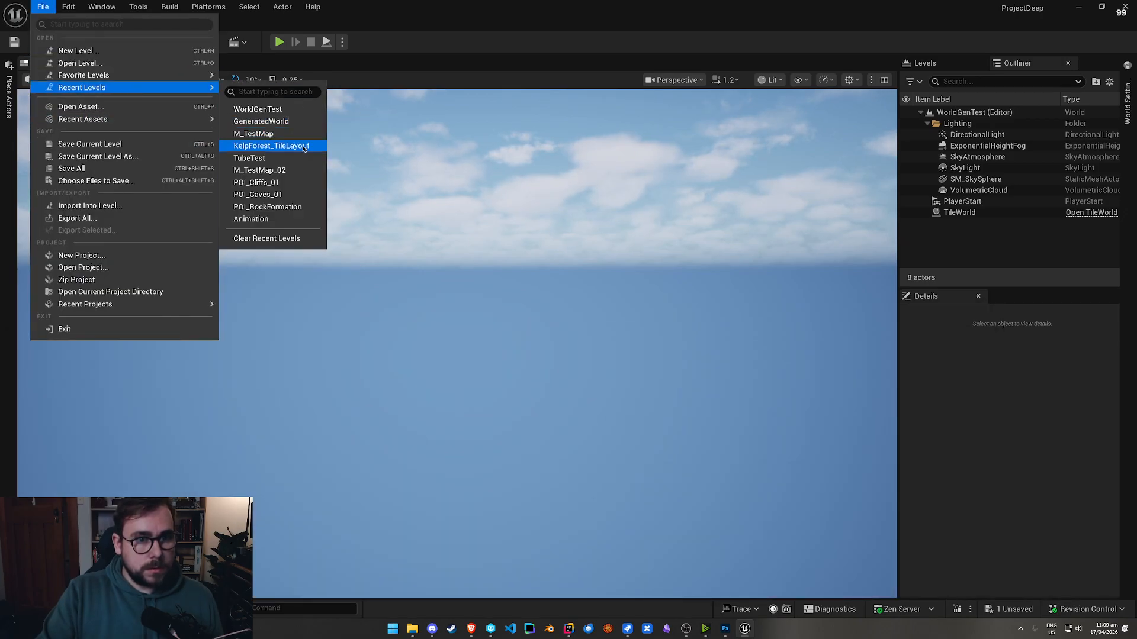
{"action": "left_click", "coordinate": [304, 147]}
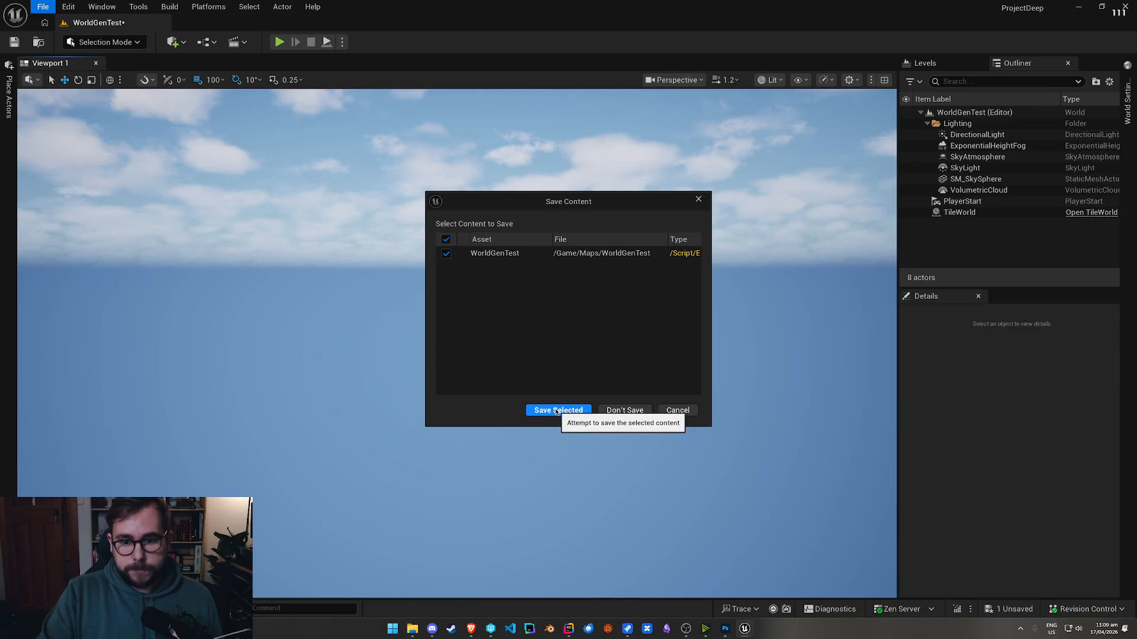
{"action": "left_click", "coordinate": [555, 410]}
{"action": "left_click", "coordinate": [536, 411]}
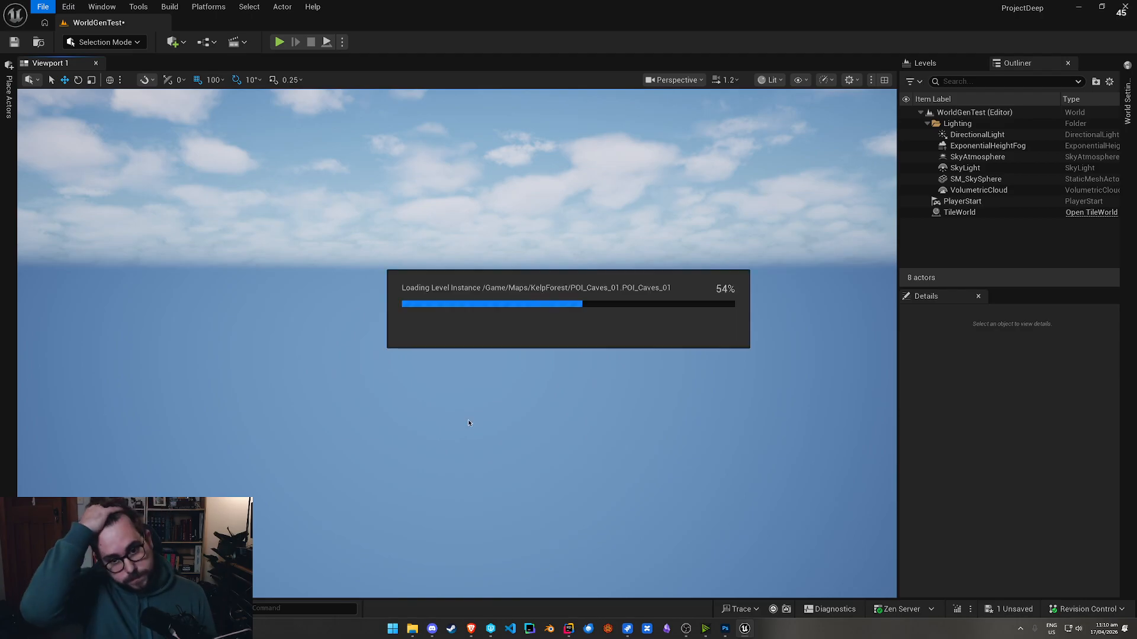
Step: Select the POI_Trench2 level instance at the far end of the tile row and open it for editing
{"action": "right_click_drag", "start_coordinate": [558, 411], "coordinate": [505, 409]}
{"action": "scroll", "coordinate": [515, 408], "scroll_direction": "up", "scroll_amount": 5}
{"action": "scroll", "coordinate": [504, 409], "scroll_direction": "up", "scroll_amount": 8}
{"action": "key", "text": "w"}
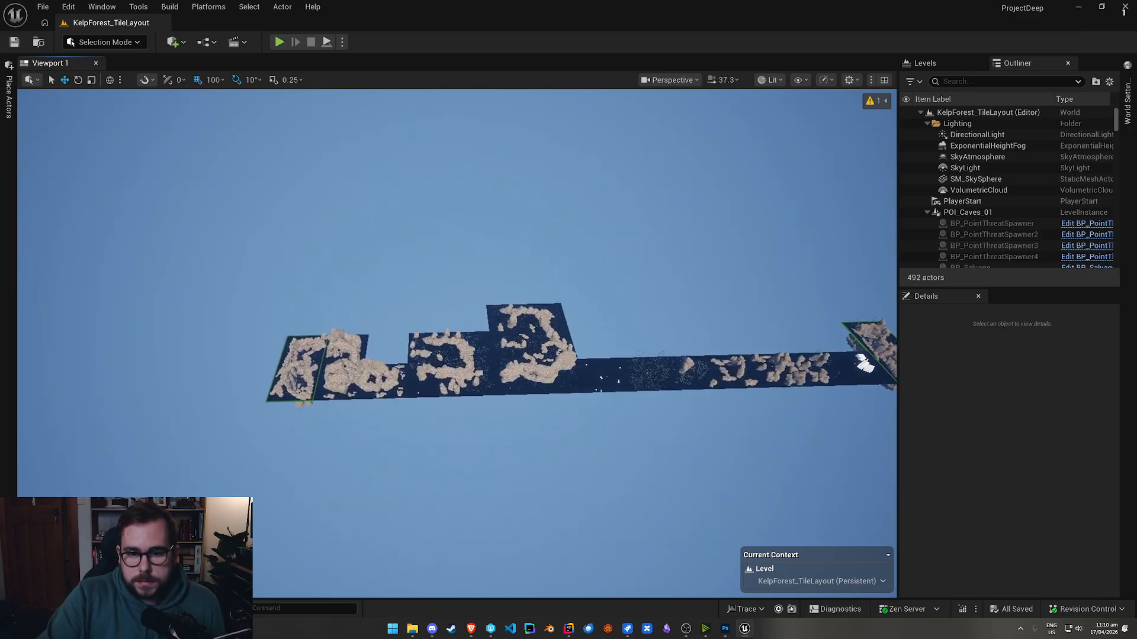
{"action": "scroll", "coordinate": [471, 424], "scroll_direction": "up", "scroll_amount": 1}
{"action": "left_click", "coordinate": [450, 438]}
{"action": "right_click_drag", "start_coordinate": [450, 438], "coordinate": [820, 349]}
{"action": "key", "text": "w"}
{"action": "scroll", "coordinate": [575, 293], "scroll_direction": "down", "scroll_amount": 3}
{"action": "key", "text": "w"}
{"action": "scroll", "coordinate": [740, 272], "scroll_direction": "down", "scroll_amount": 3}
{"action": "key", "text": "s"}
{"action": "key", "text": "w"}
{"action": "left_click", "coordinate": [681, 284]}
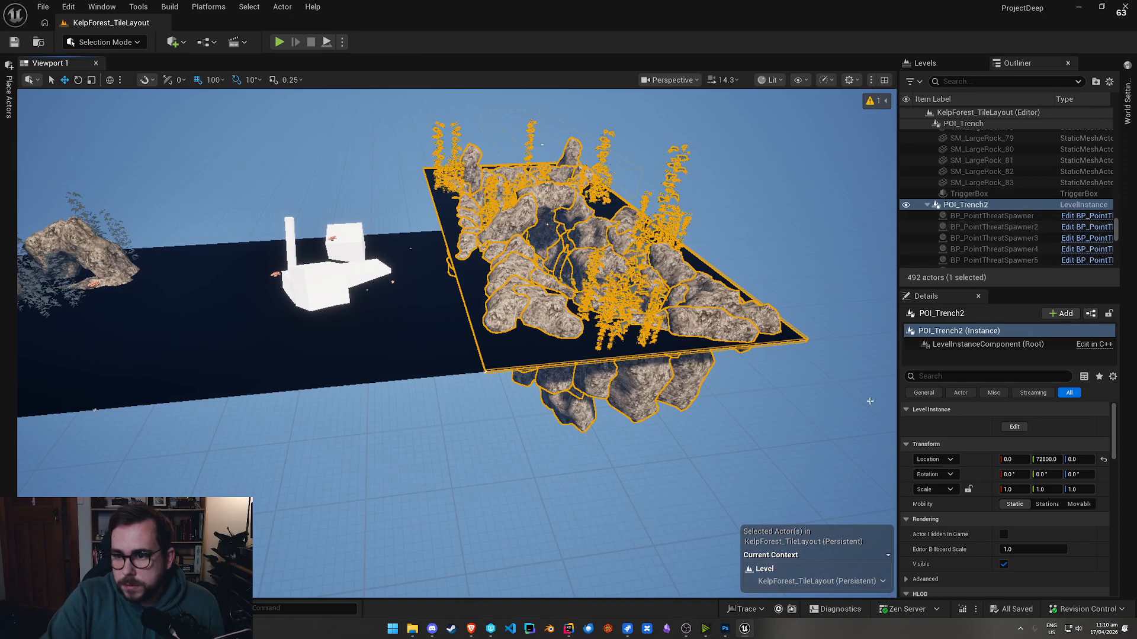
{"action": "left_click", "coordinate": [1014, 427]}
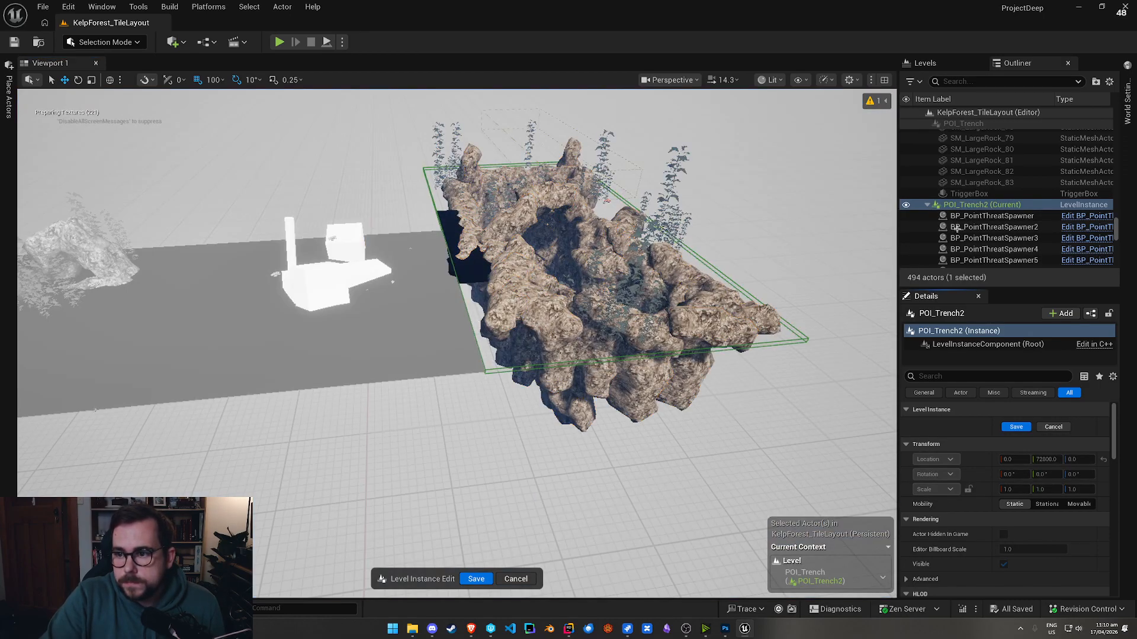
Step: Populate the paint target layers of POI_Trench2's Landscape from its assigned material in Landscape Mode
{"action": "scroll", "coordinate": [1001, 226], "scroll_direction": "down", "scroll_amount": 5}
{"action": "left_click", "coordinate": [969, 200]}
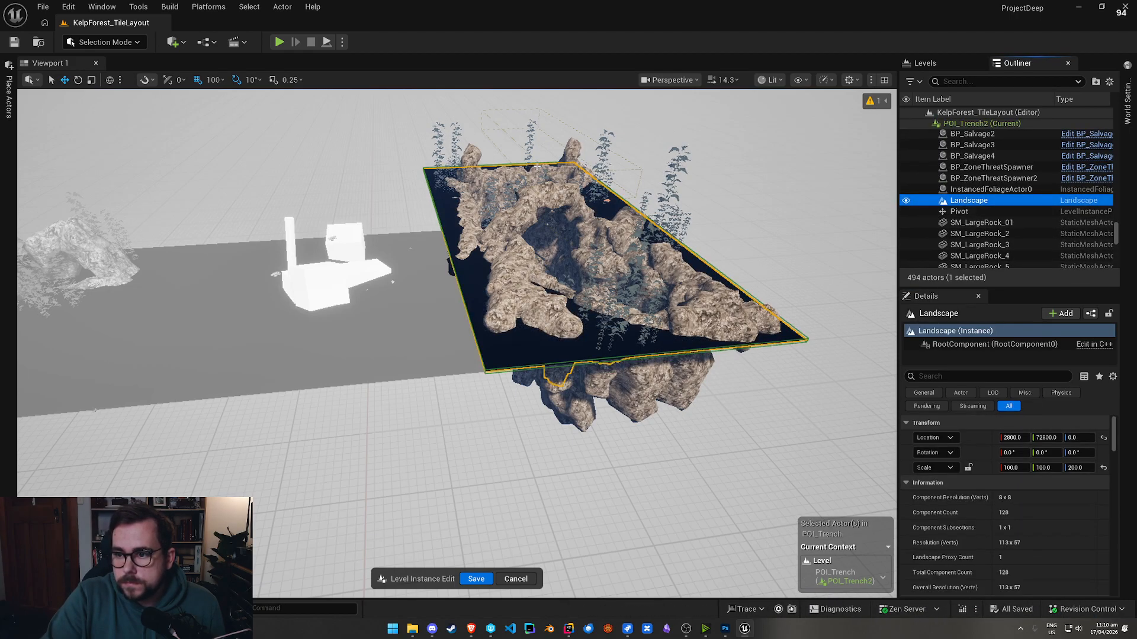
{"action": "left_click", "coordinate": [82, 43]}
{"action": "left_click", "coordinate": [129, 75]}
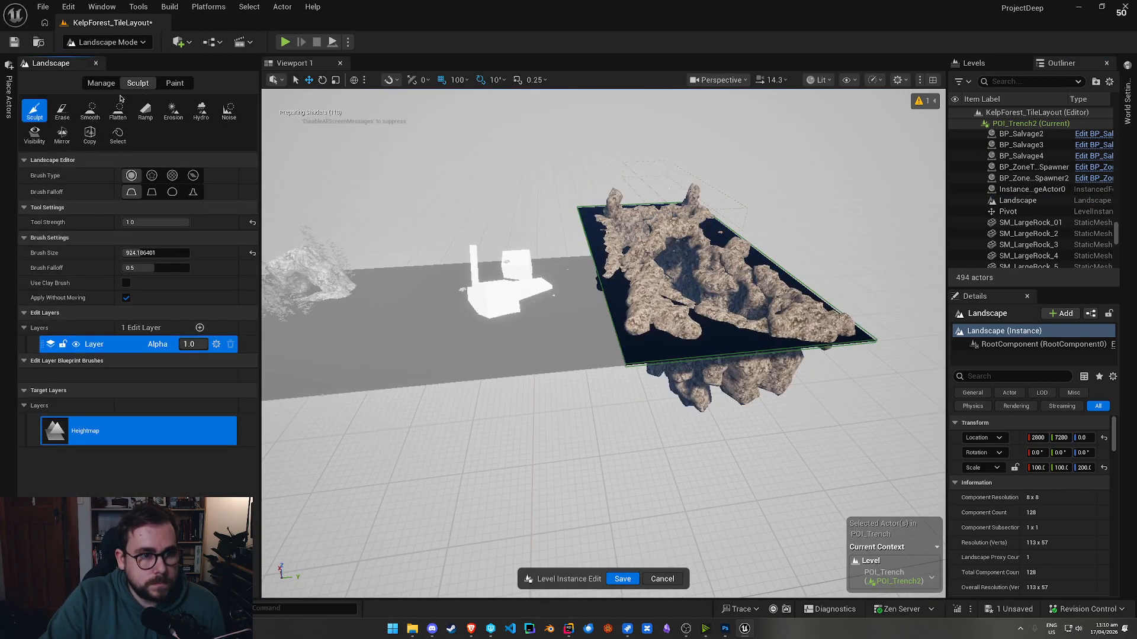
{"action": "left_click", "coordinate": [177, 84]}
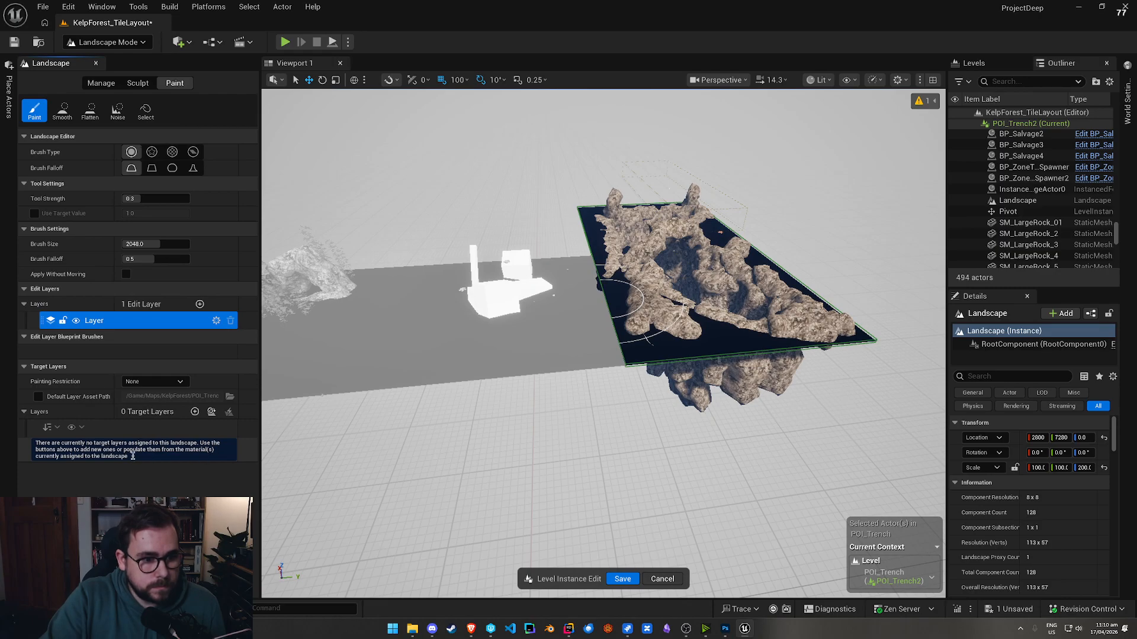
{"action": "left_click", "coordinate": [210, 412]}
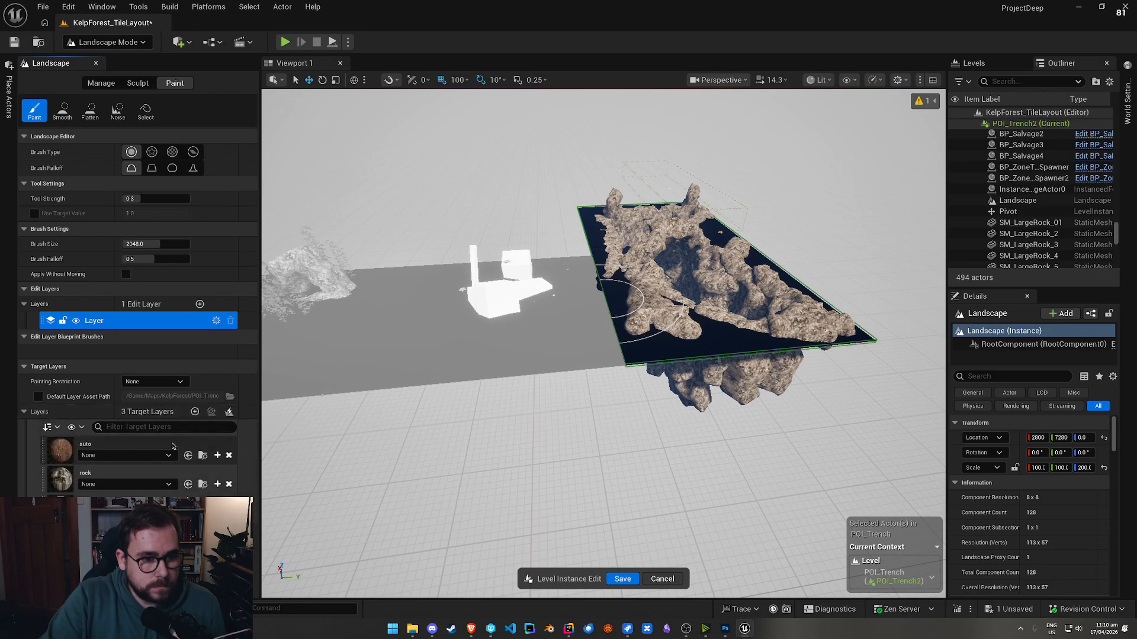
Step: Create the layer info asset auto_LayerInfo for the auto target layer in the Maps folder
{"action": "left_click", "coordinate": [136, 455]}
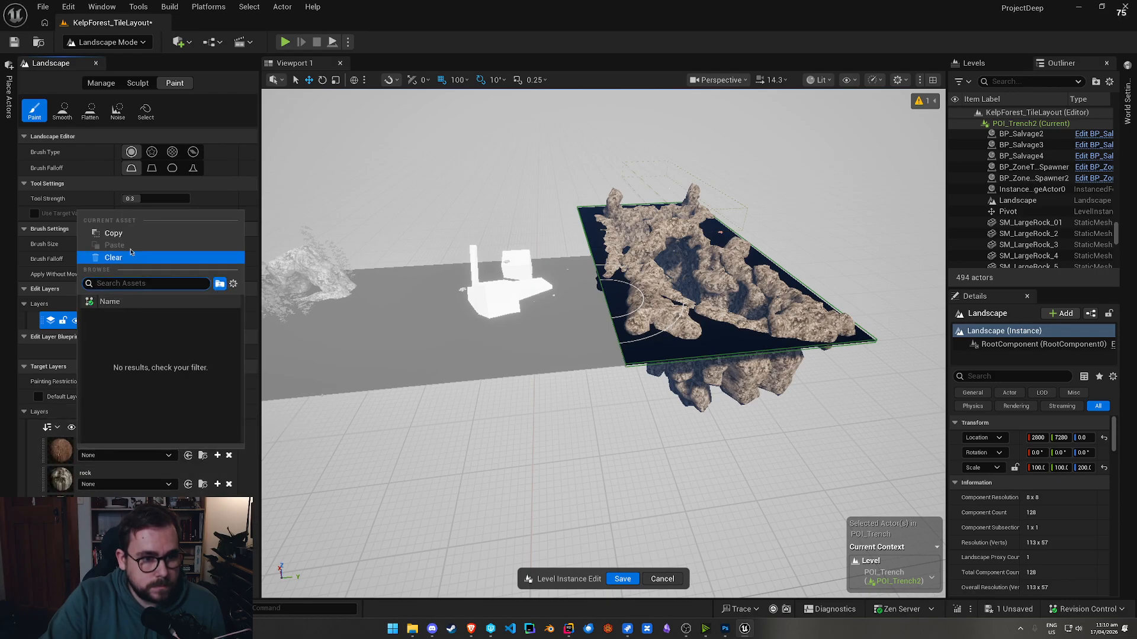
{"action": "left_click", "coordinate": [218, 461]}
{"action": "left_click", "coordinate": [217, 456]}
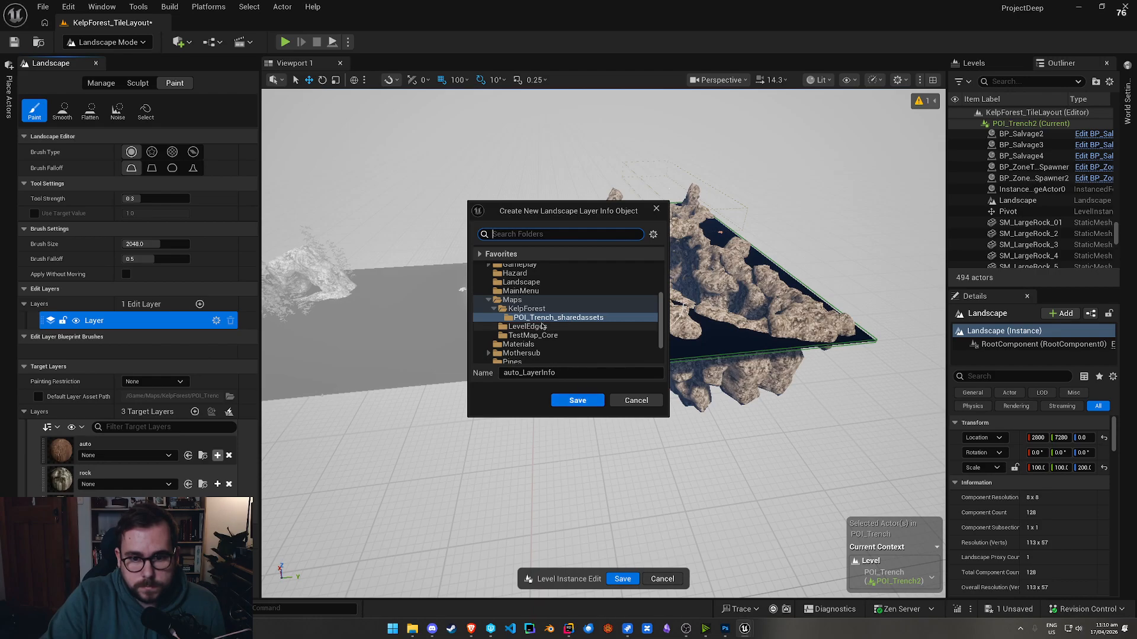
{"action": "left_click", "coordinate": [513, 300]}
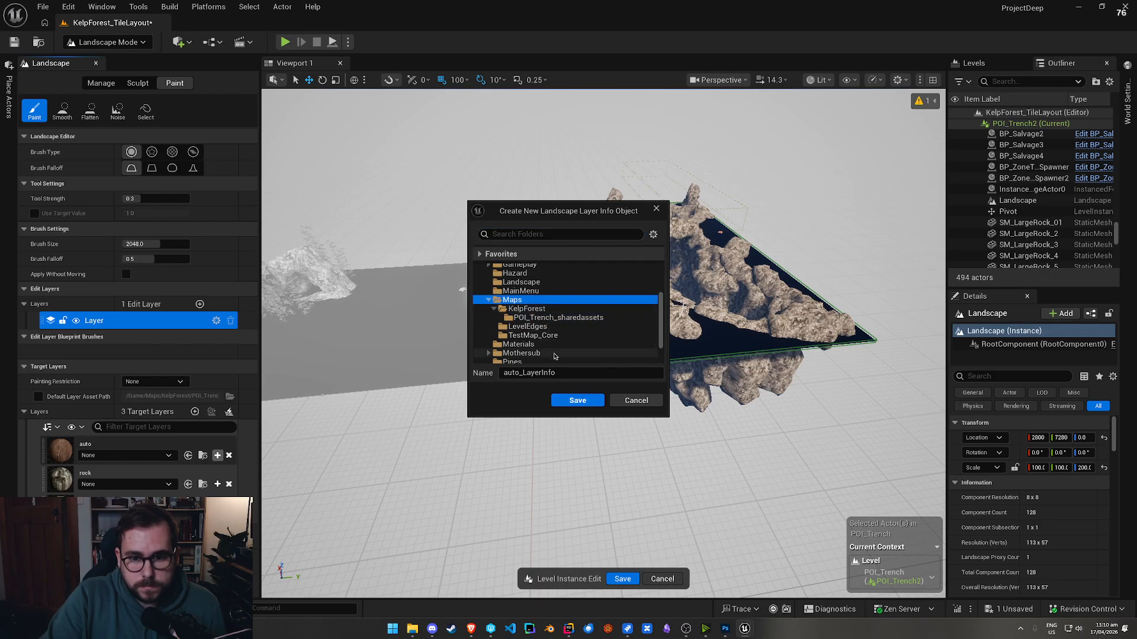
{"action": "left_click", "coordinate": [578, 400]}
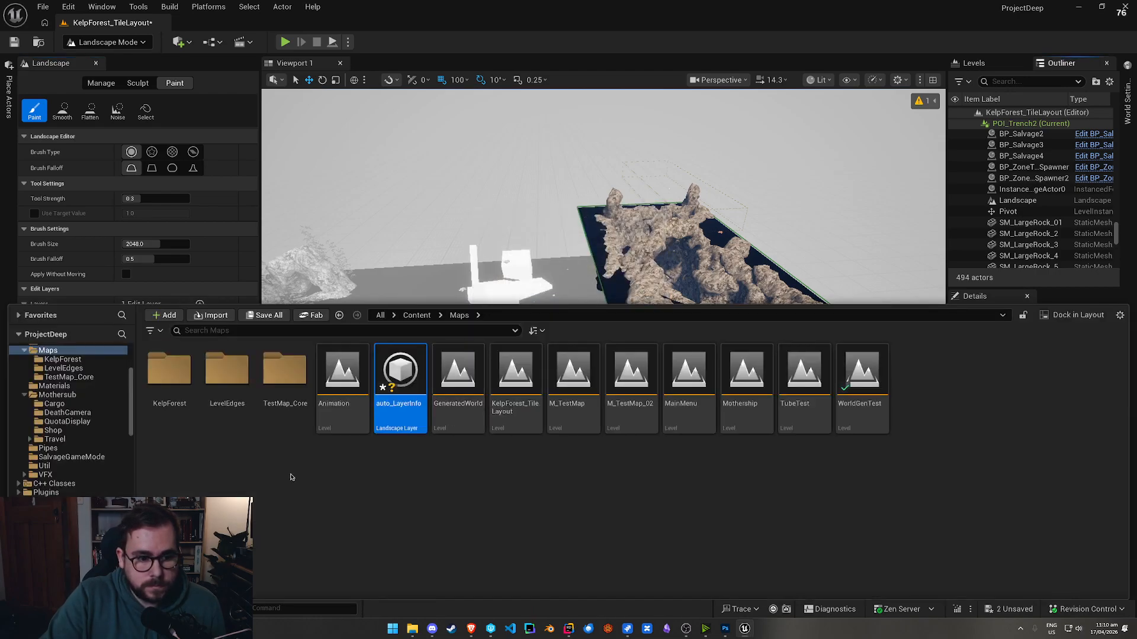
Step: Save the new auto_LayerInfo asset and return to the landscape paint settings
{"action": "right_click", "coordinate": [412, 373]}
{"action": "left_click", "coordinate": [450, 127]}
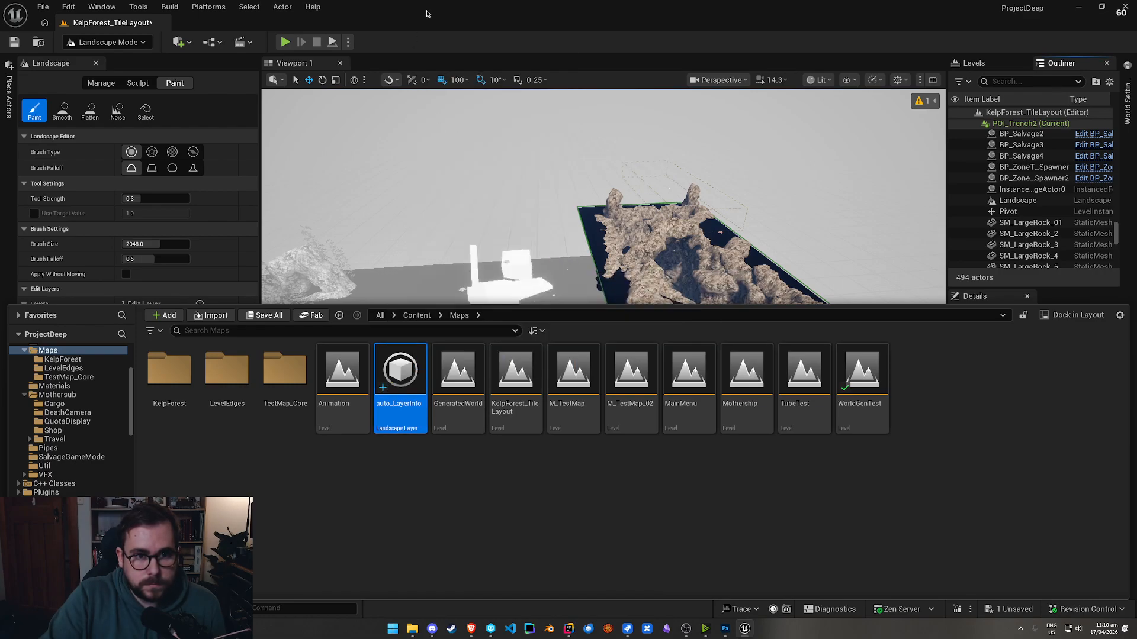
{"action": "left_click", "coordinate": [235, 221]}
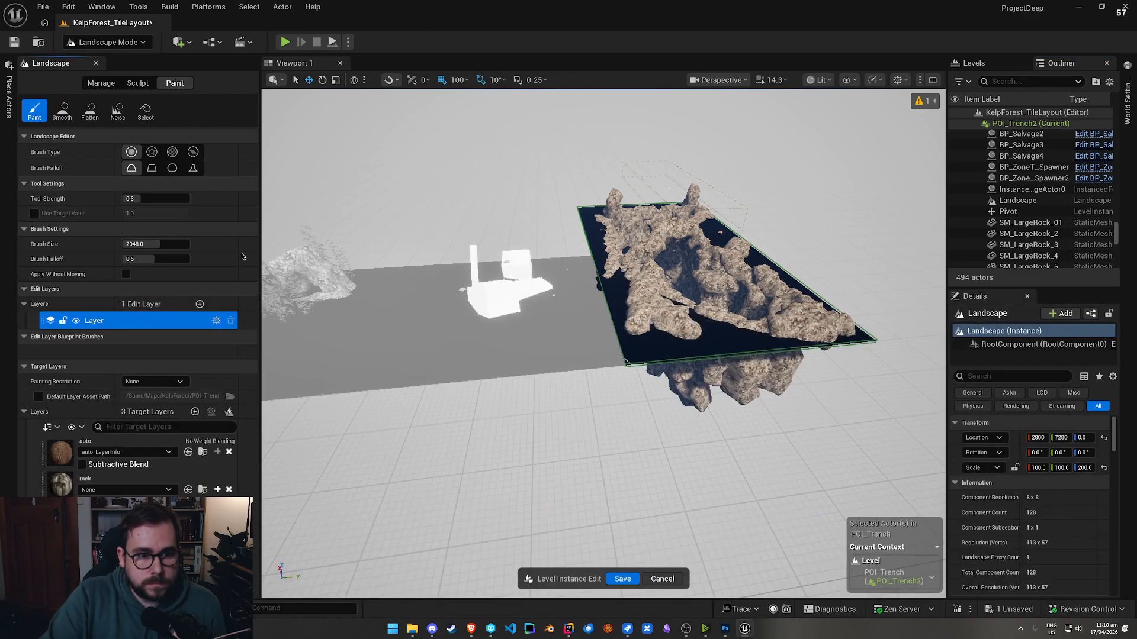
Step: Create the layer info asset rock_LayerInfo for the rock target layer in the Maps folder
{"action": "left_click", "coordinate": [217, 489]}
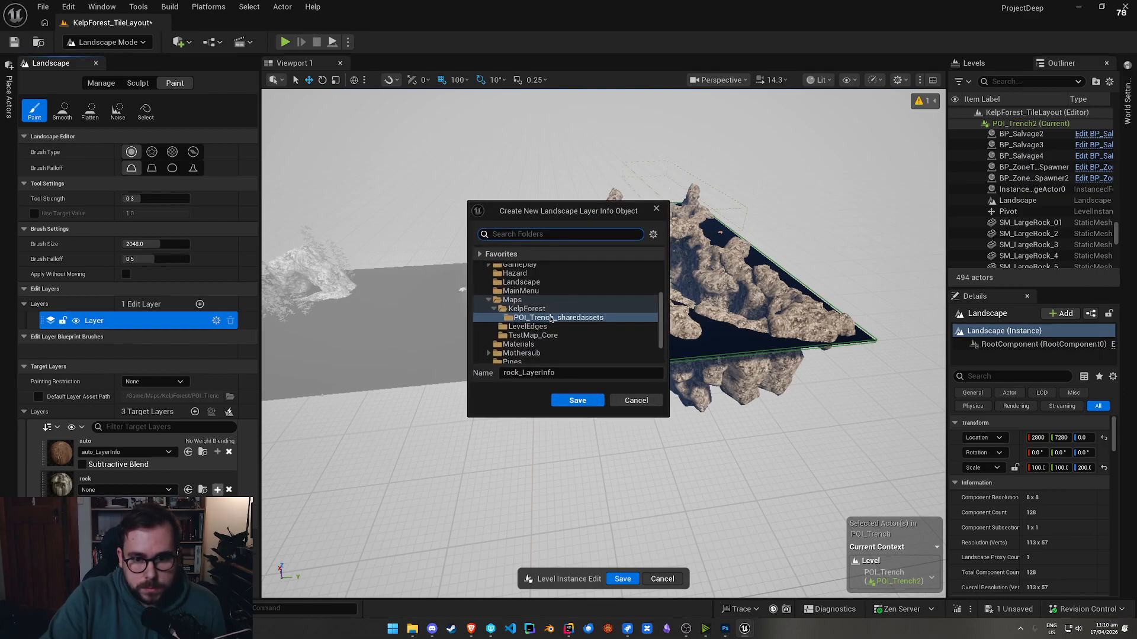
{"action": "left_click", "coordinate": [512, 300]}
{"action": "left_click", "coordinate": [576, 401]}
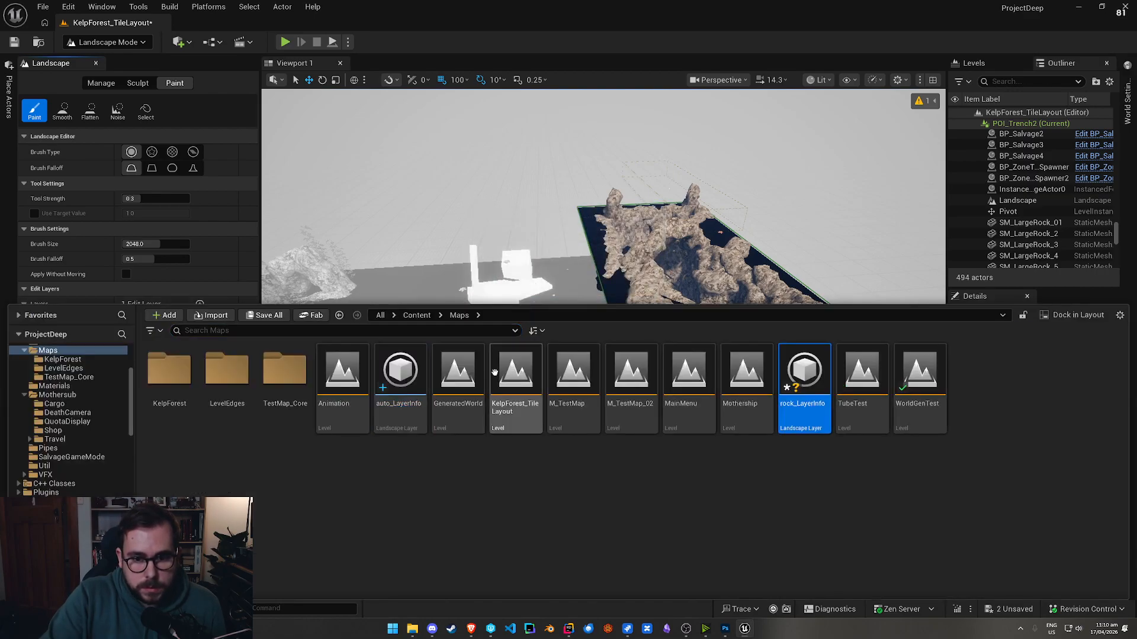
{"action": "left_click", "coordinate": [492, 284]}
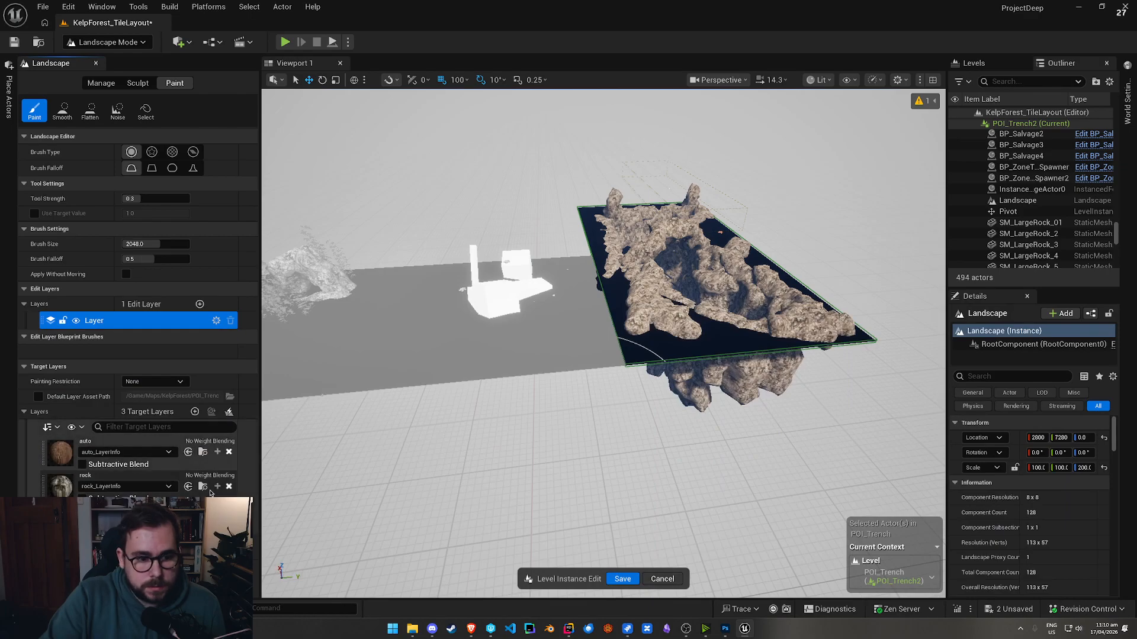
Step: Create the layer info asset sand_LayerInfo for the sand target layer in the Maps folder
{"action": "left_click", "coordinate": [217, 520]}
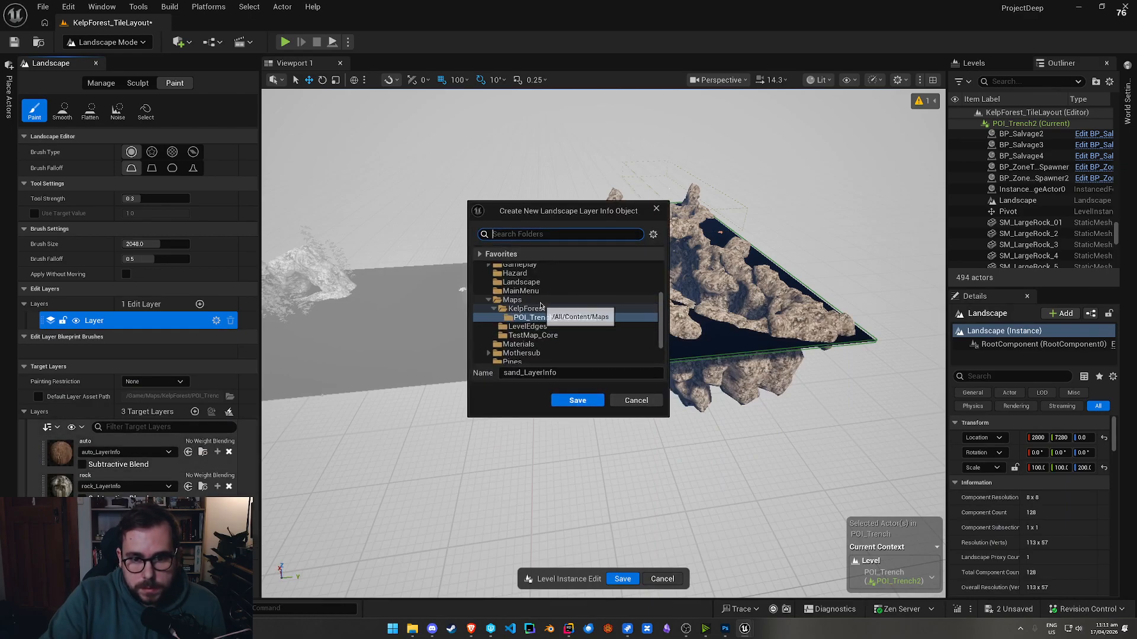
{"action": "left_click", "coordinate": [519, 299]}
{"action": "left_click", "coordinate": [576, 401]}
Step: Save the rock_LayerInfo and sand_LayerInfo assets together and return to the landscape paint settings
{"action": "left_click", "coordinate": [804, 373], "text": "ctrl"}
{"action": "right_click", "coordinate": [869, 374]}
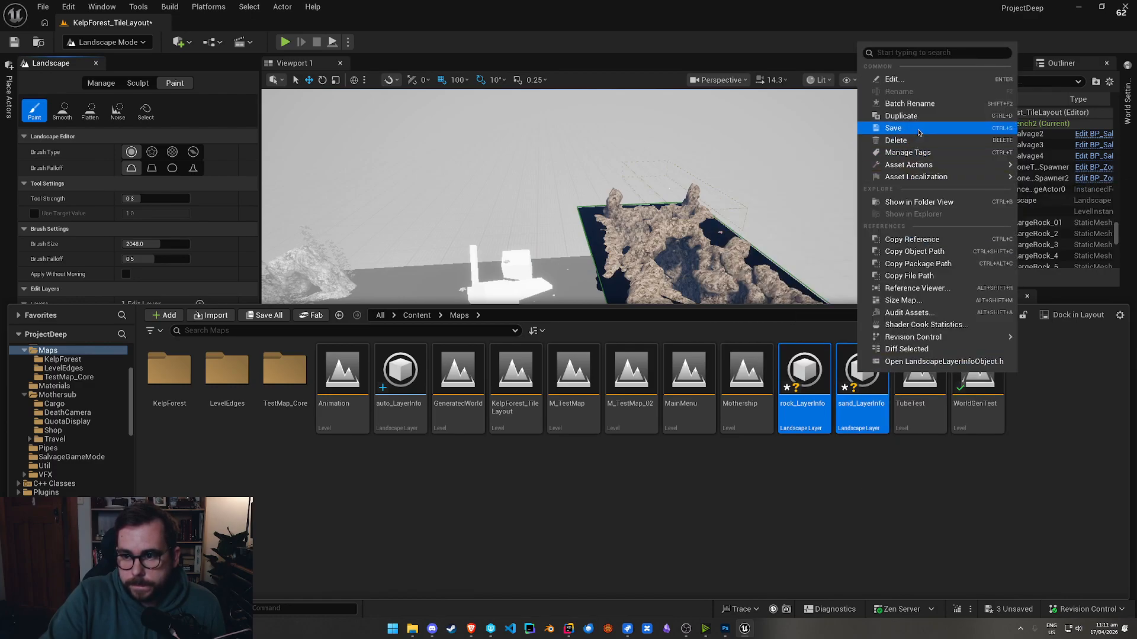
{"action": "left_click", "coordinate": [892, 128]}
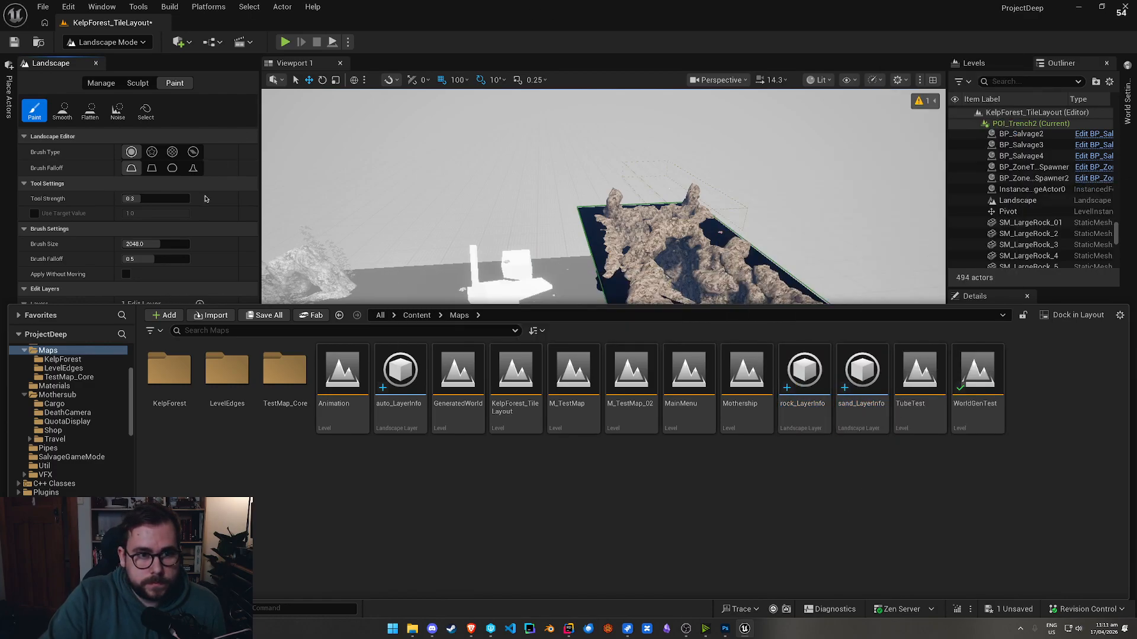
{"action": "left_click", "coordinate": [236, 241]}
Step: Save the level instance edit of POI_Trench2, checking out the POI_Trench asset
{"action": "right_click_drag", "start_coordinate": [582, 481], "coordinate": [595, 466]}
{"action": "left_click", "coordinate": [623, 579]}
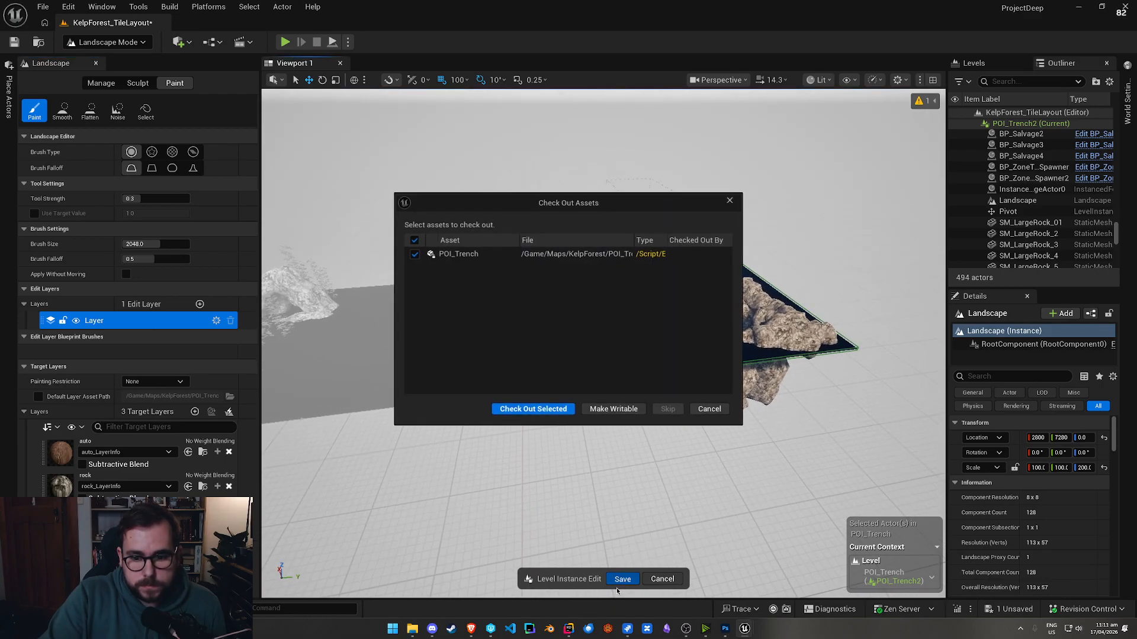
{"action": "left_click", "coordinate": [533, 409]}
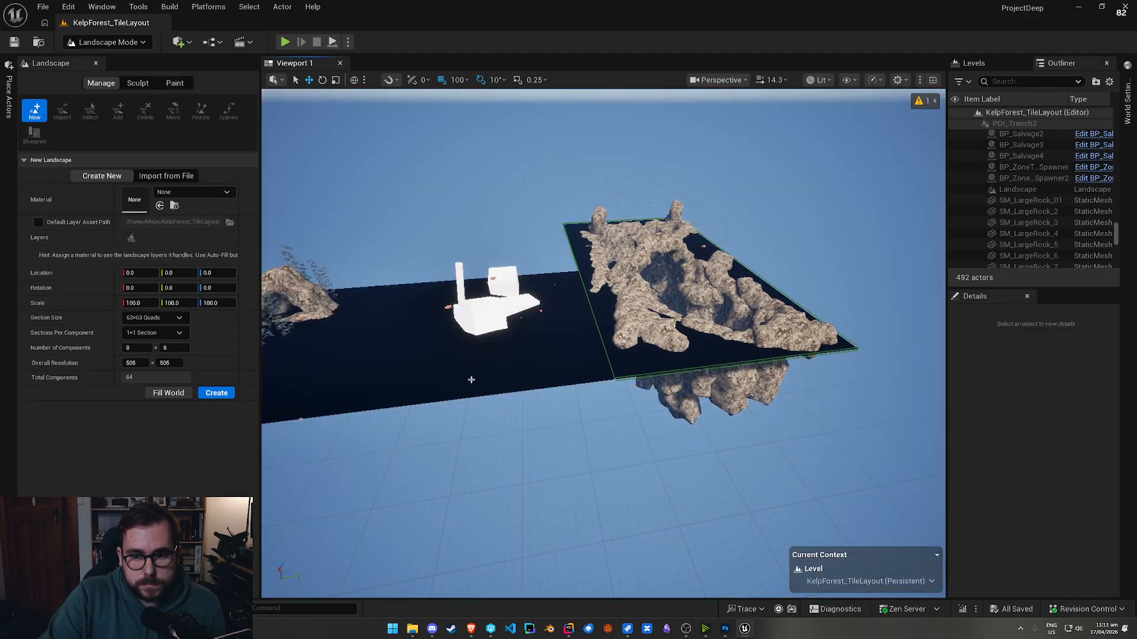
Step: Try to open the landscape paint settings with POI_Trench2 selected outside level instance editing
{"action": "key", "text": "w"}
{"action": "right_click_drag", "start_coordinate": [470, 378], "coordinate": [509, 388]}
{"action": "left_click", "coordinate": [112, 42]}
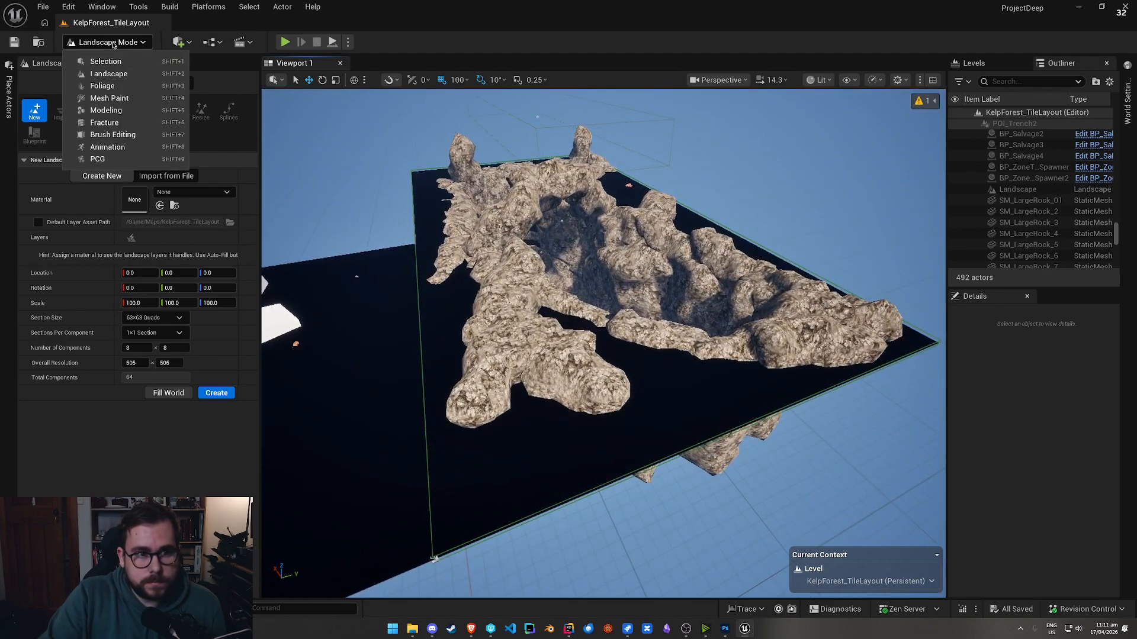
{"action": "left_click", "coordinate": [508, 450]}
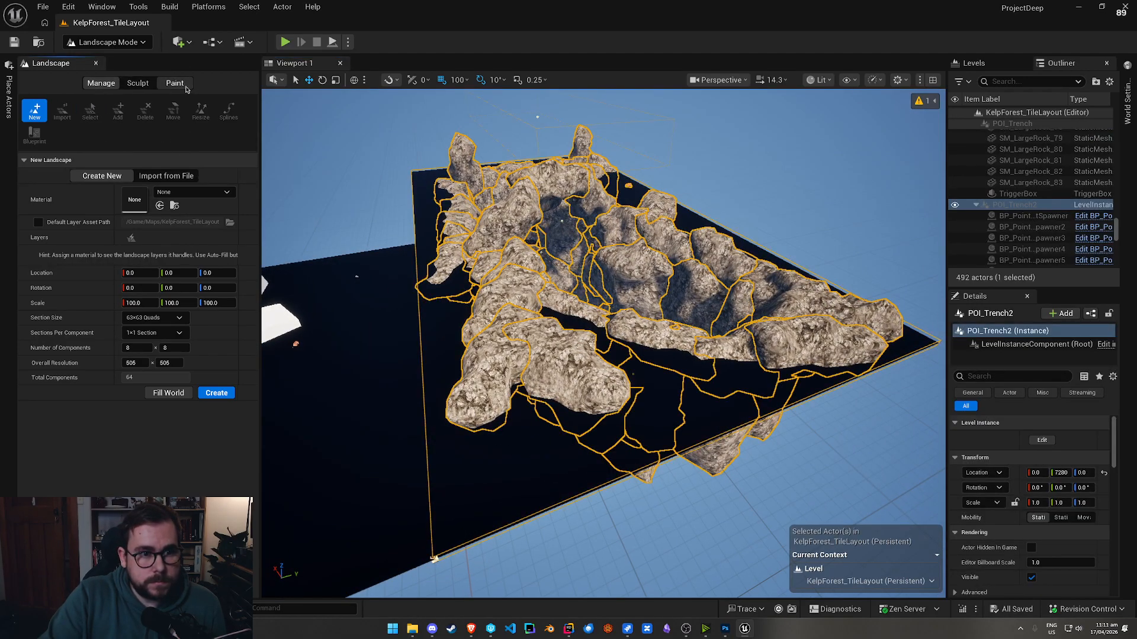
{"action": "left_click", "coordinate": [175, 84]}
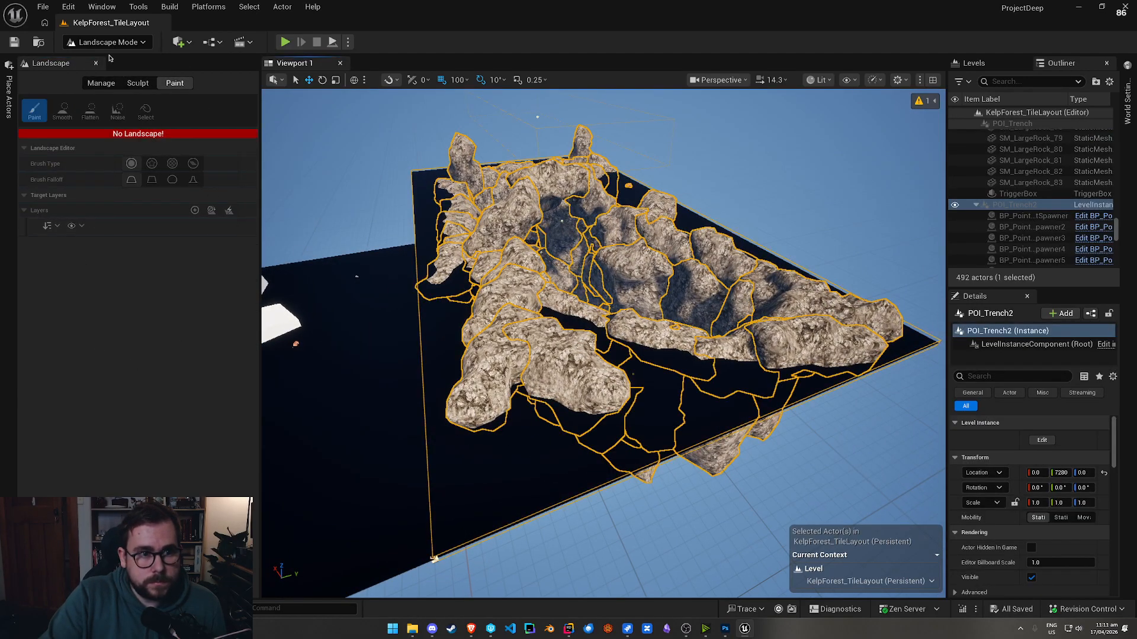
Step: Open POI_Trench2 for level instance editing, return to Landscape Mode and check the project warning's details
{"action": "left_click", "coordinate": [107, 42]}
{"action": "left_click", "coordinate": [86, 58]}
{"action": "left_click", "coordinate": [1014, 426]}
{"action": "left_click", "coordinate": [106, 42]}
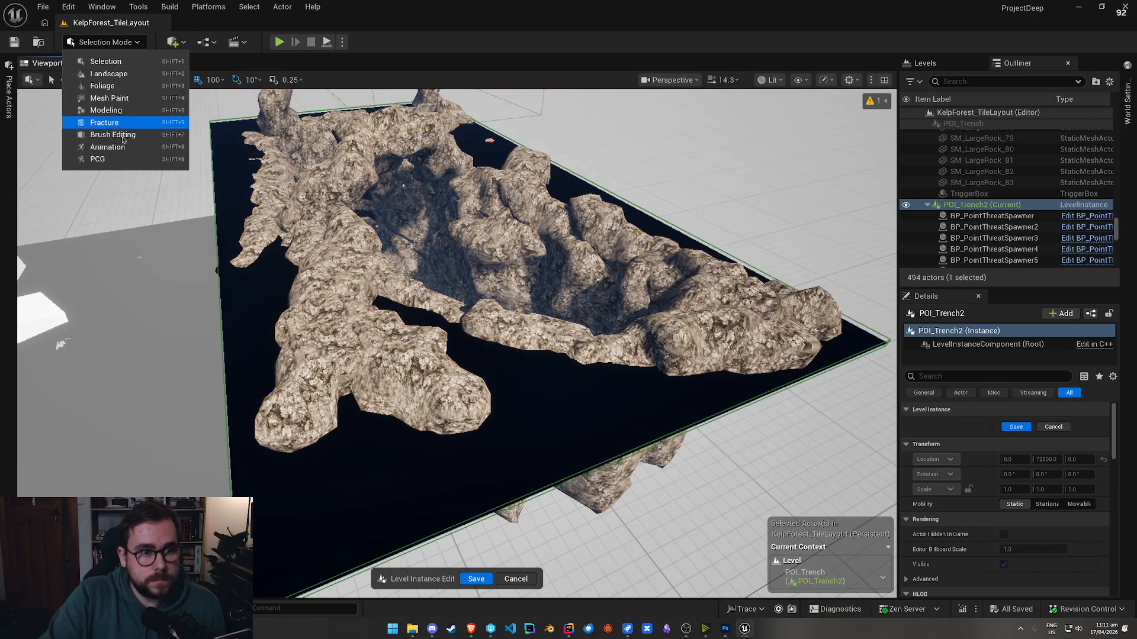
{"action": "left_click", "coordinate": [108, 73]}
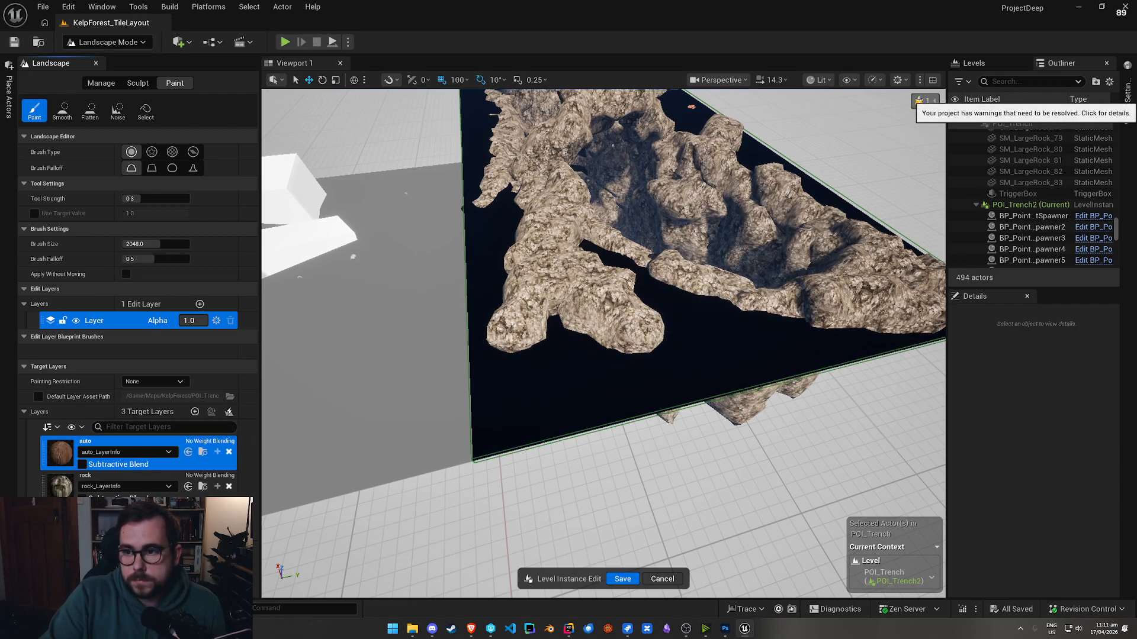
{"action": "left_click", "coordinate": [919, 100]}
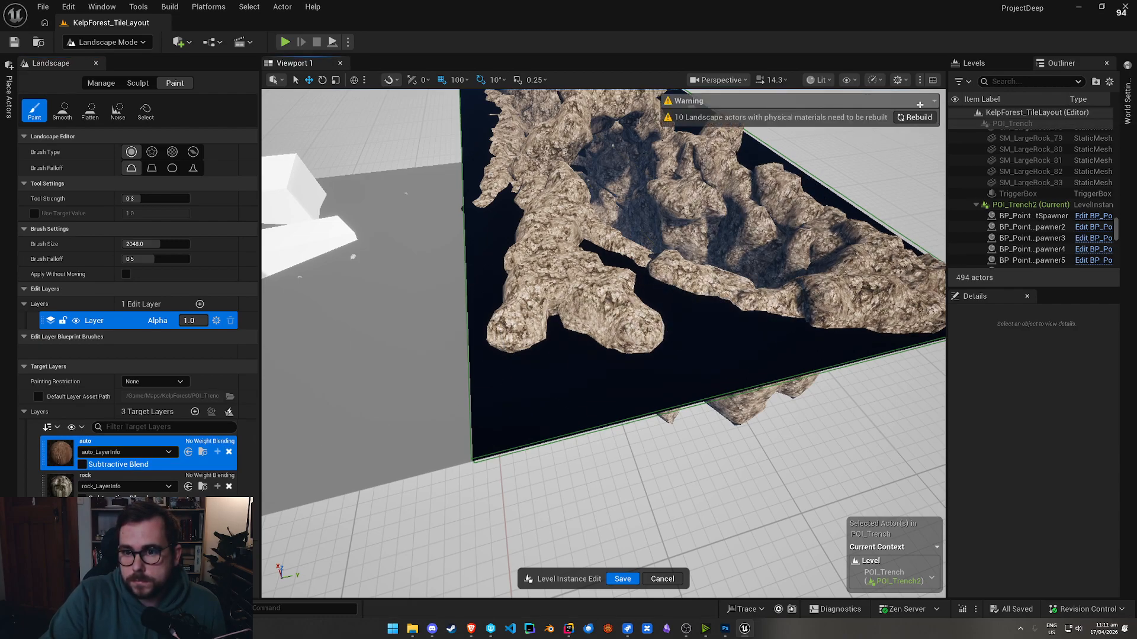
Step: Switch to Selection Mode and save the POI_Trench2 level instance edit
{"action": "left_click", "coordinate": [107, 42]}
{"action": "left_click", "coordinate": [95, 57]}
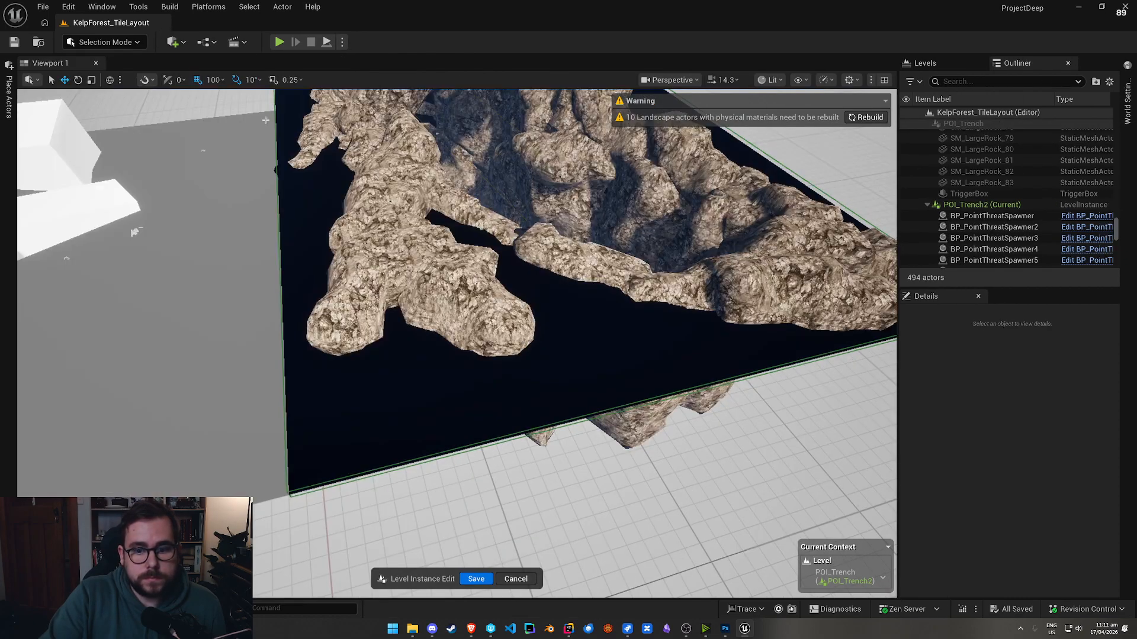
{"action": "left_click", "coordinate": [476, 579]}
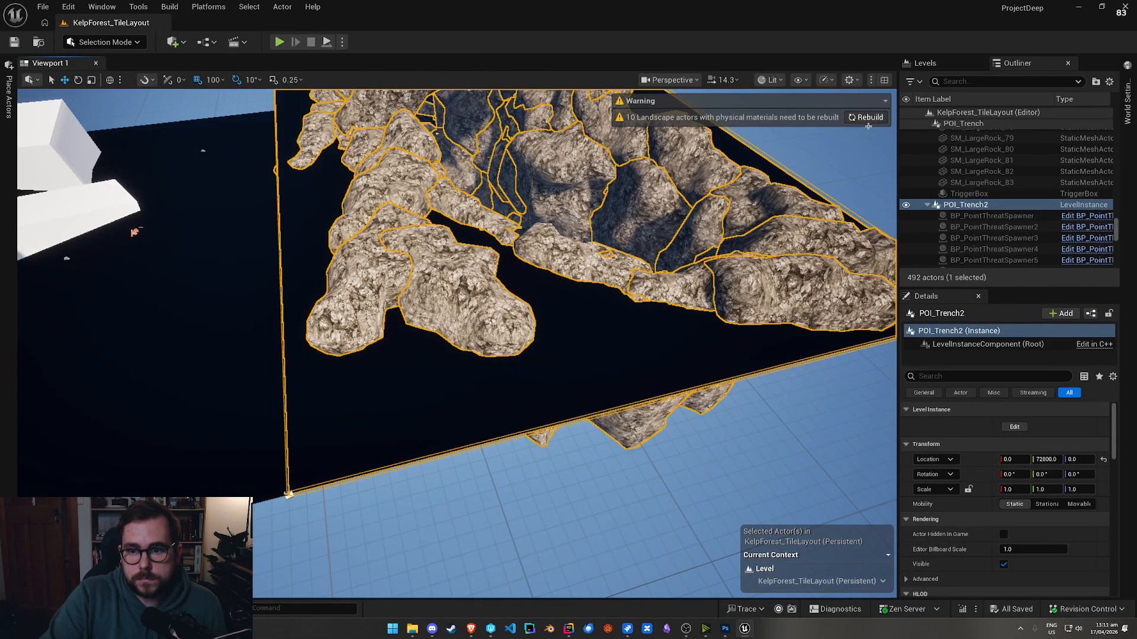
{"action": "mouse_move", "coordinate": [751, 261]}
{"action": "right_mouse_down"}
{"action": "mouse_move", "coordinate": [764, 284]}
{"action": "mouse_move", "coordinate": [751, 261]}
{"action": "right_mouse_up"}
{"action": "key", "text": "ctrl+space"}
{"action": "key", "text": "ctrl+space"}
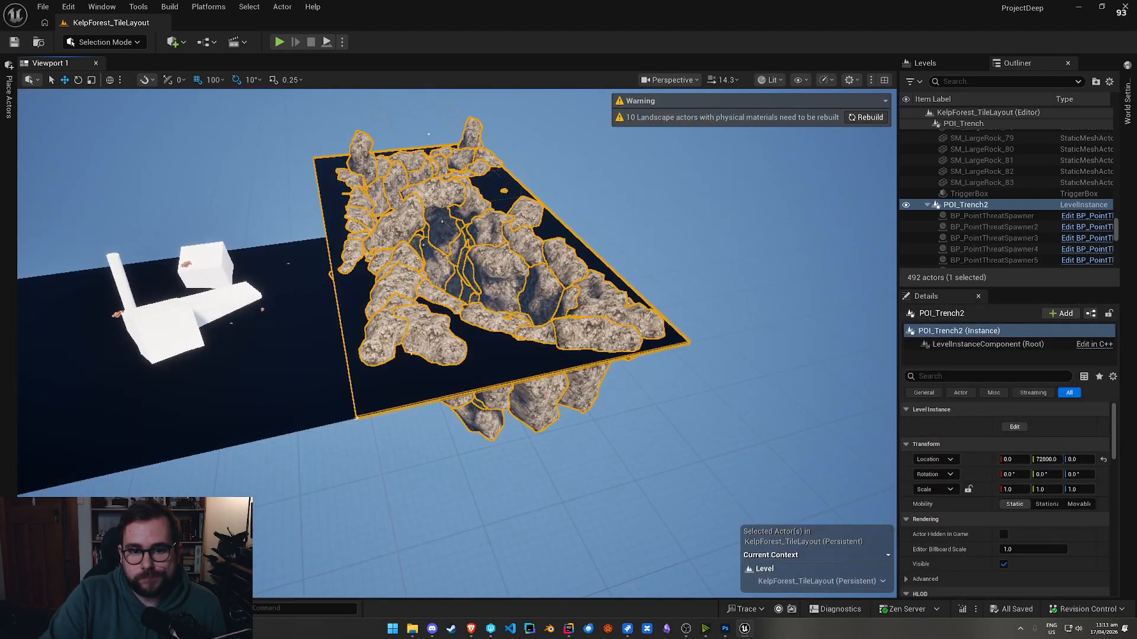
Step: Reload the KelpForest_TileLayout level by opening WorldGenTest and switching back to it
{"action": "left_click", "coordinate": [34, 6]}
{"action": "mouse_move", "coordinate": [124, 87]}
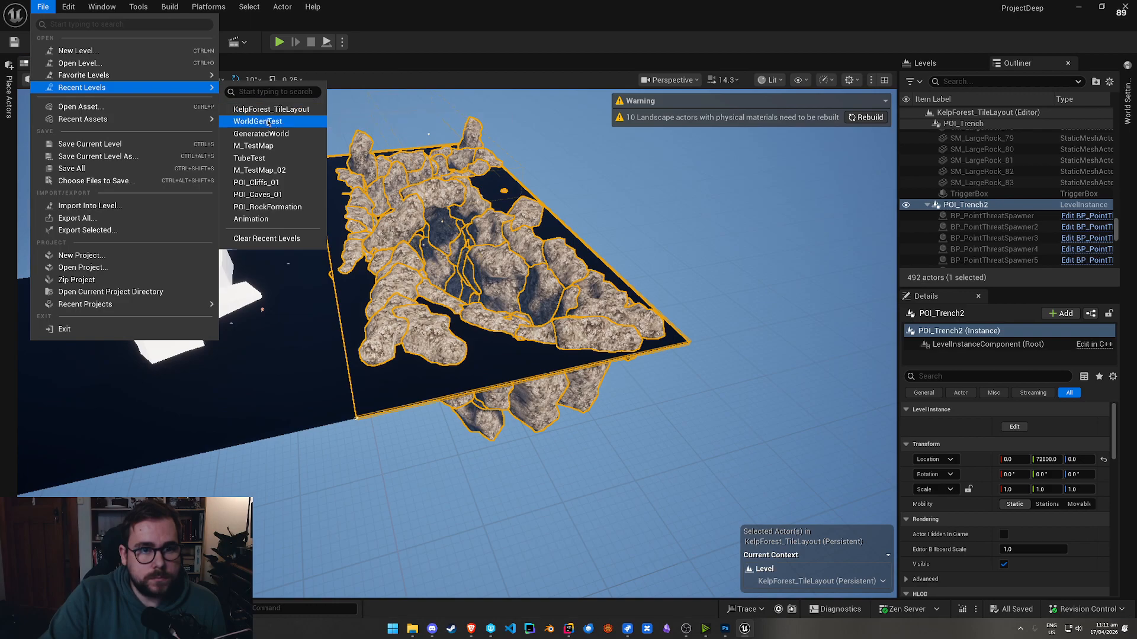
{"action": "left_click", "coordinate": [268, 121]}
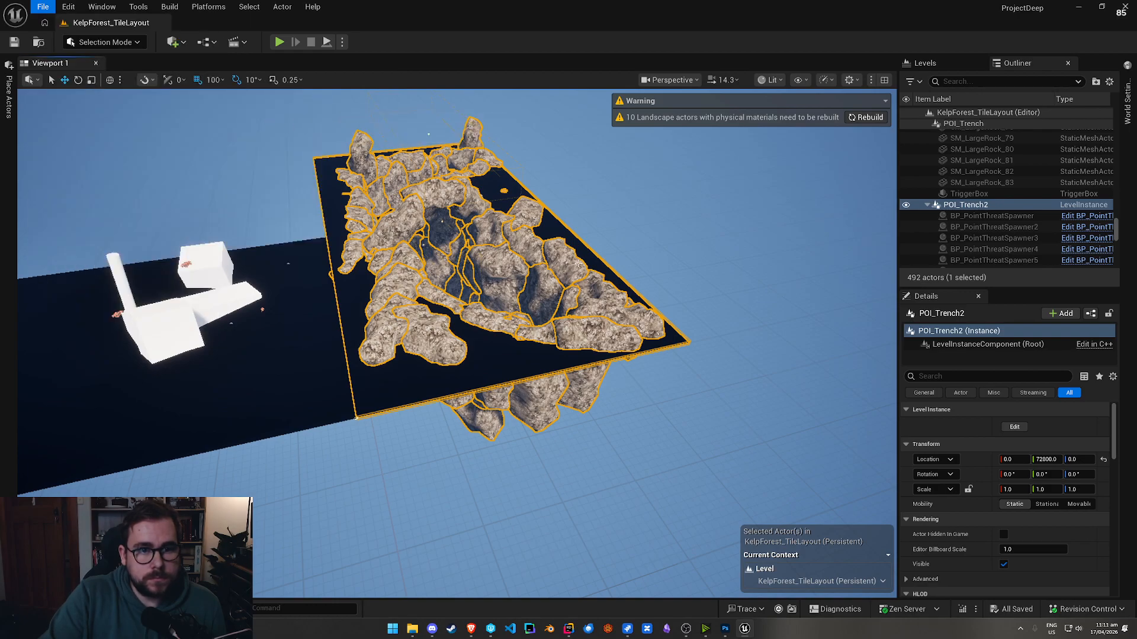
{"action": "left_click", "coordinate": [42, 7]}
{"action": "mouse_move", "coordinate": [154, 87]}
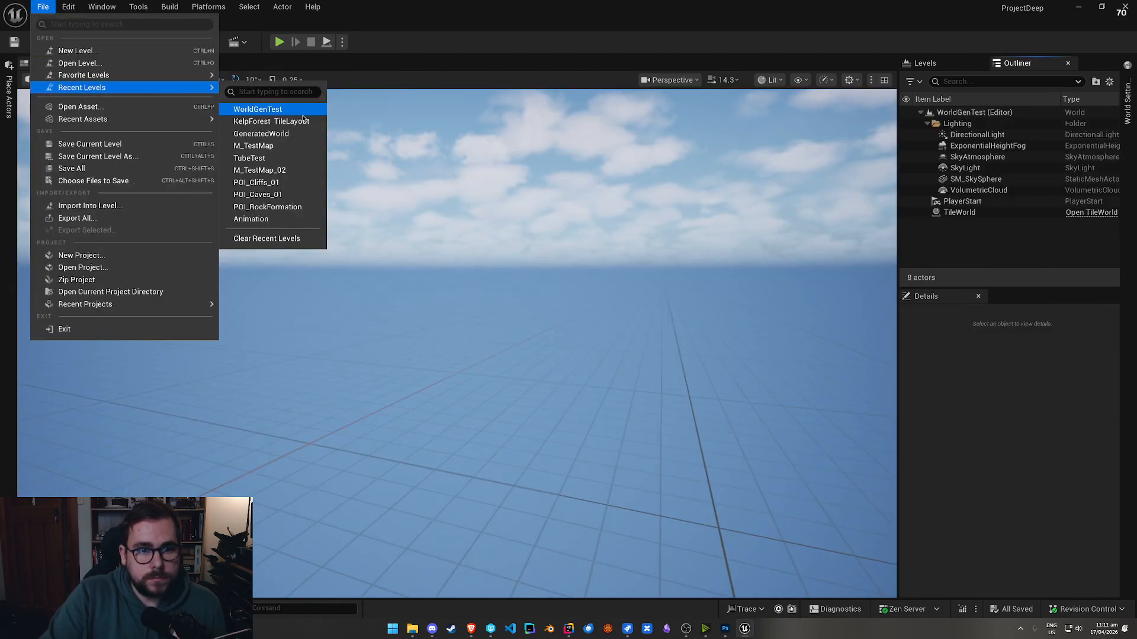
{"action": "left_click", "coordinate": [566, 307]}
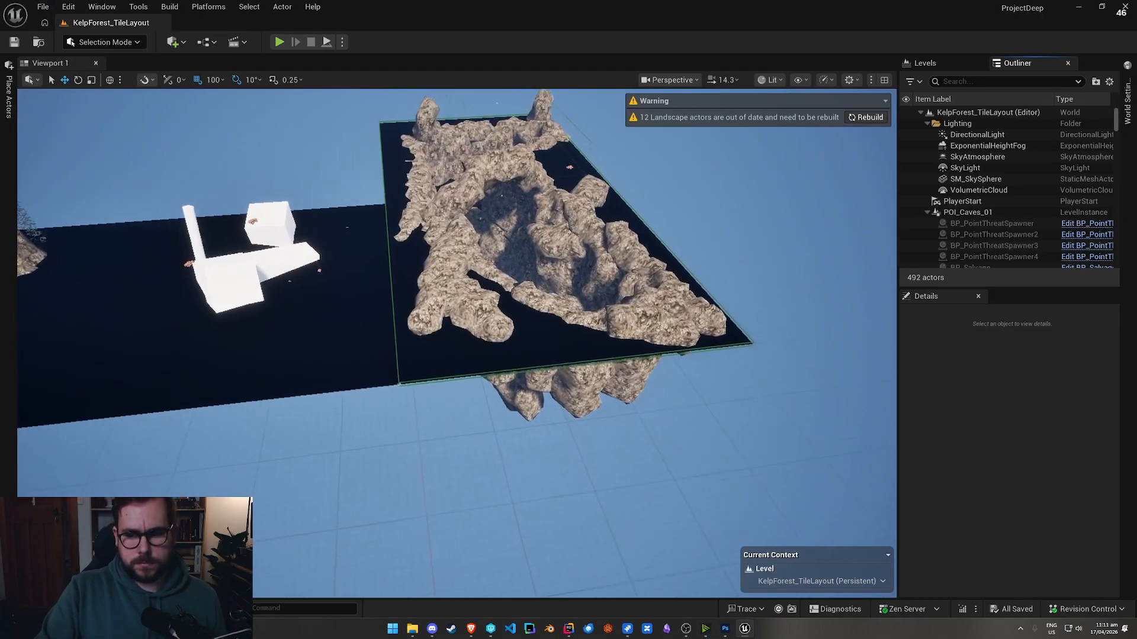
Step: Rebuild the out-of-date landscape actors and inspect the trench landscape up close
{"action": "left_click", "coordinate": [868, 117]}
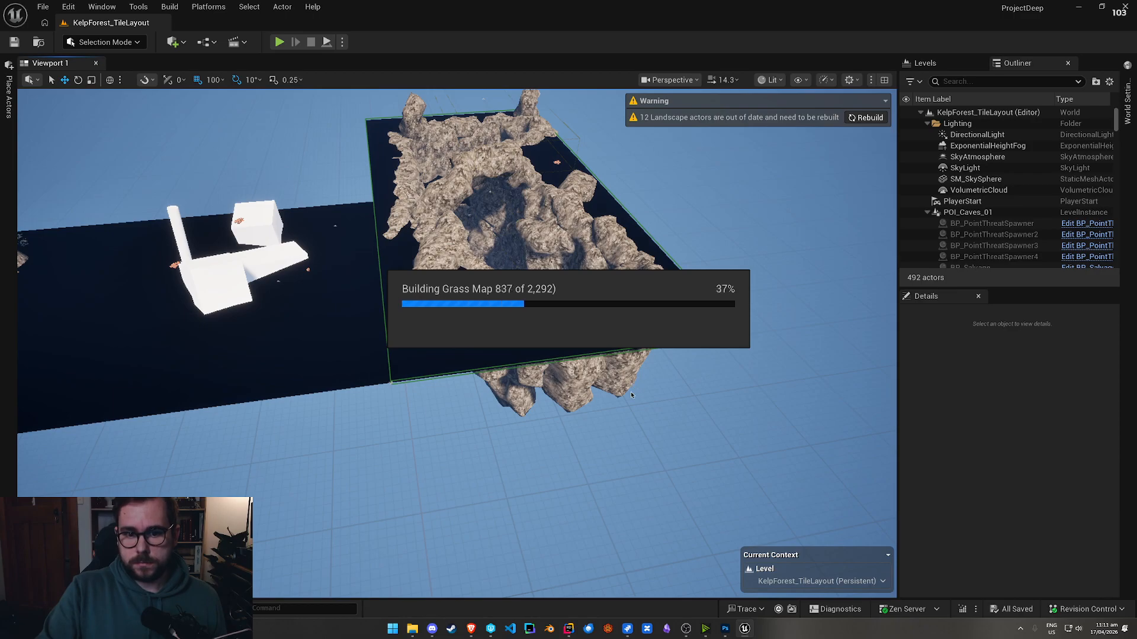
{"action": "right_click_drag", "start_coordinate": [633, 397], "coordinate": [521, 414]}
{"action": "key", "text": "w"}
{"action": "key", "text": "w"}
{"action": "left_click", "coordinate": [703, 385]}
{"action": "right_click_drag", "start_coordinate": [703, 385], "coordinate": [769, 284]}
{"action": "scroll", "coordinate": [702, 385], "scroll_direction": "up", "scroll_amount": 4}
{"action": "key", "text": "w"}
{"action": "right_click_drag", "start_coordinate": [379, 320], "coordinate": [426, 425]}
Step: Open POI_Trench2 for level instance editing and locate its Landscape's assigned material in the project content
{"action": "left_click", "coordinate": [549, 442]}
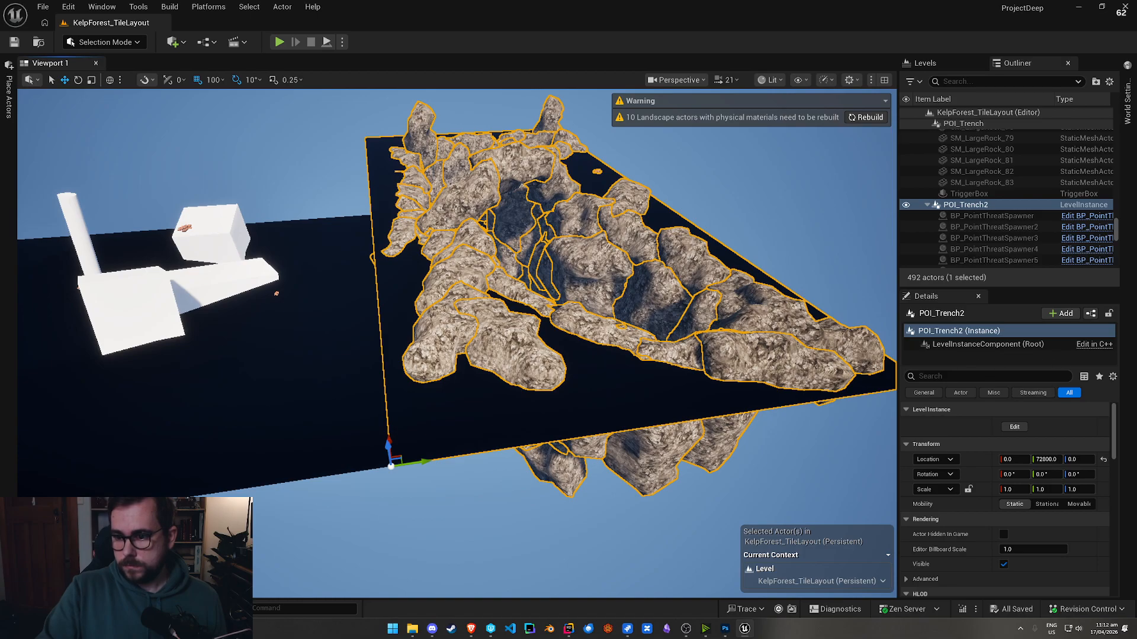
{"action": "left_click", "coordinate": [1015, 427]}
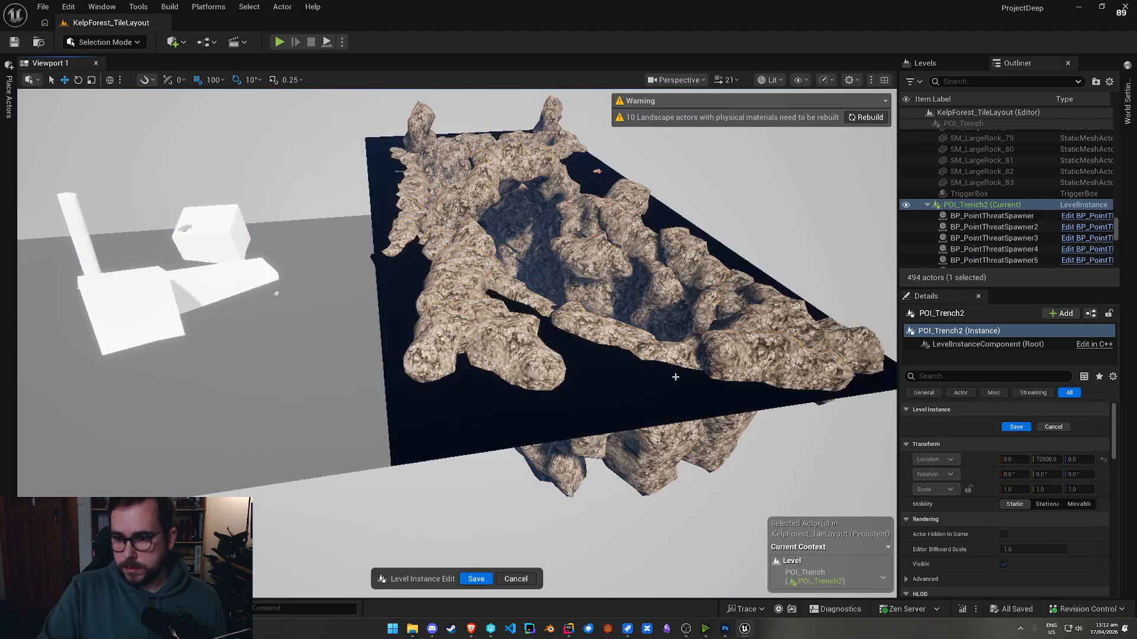
{"action": "scroll", "coordinate": [1007, 503], "scroll_direction": "down", "scroll_amount": 4}
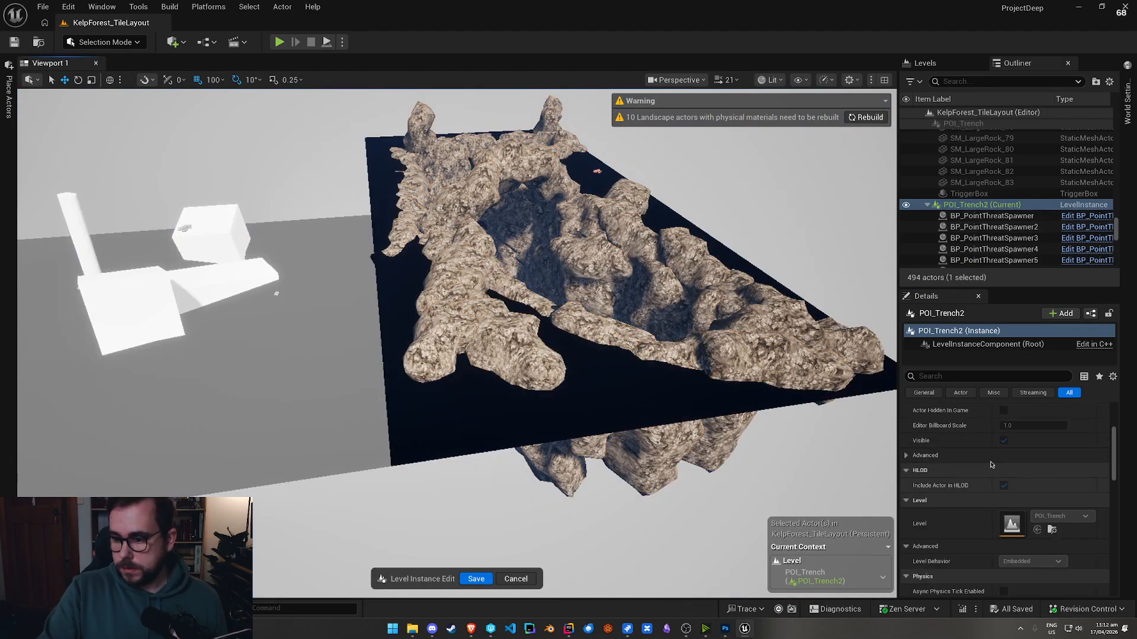
{"action": "scroll", "coordinate": [971, 225], "scroll_direction": "down", "scroll_amount": 5}
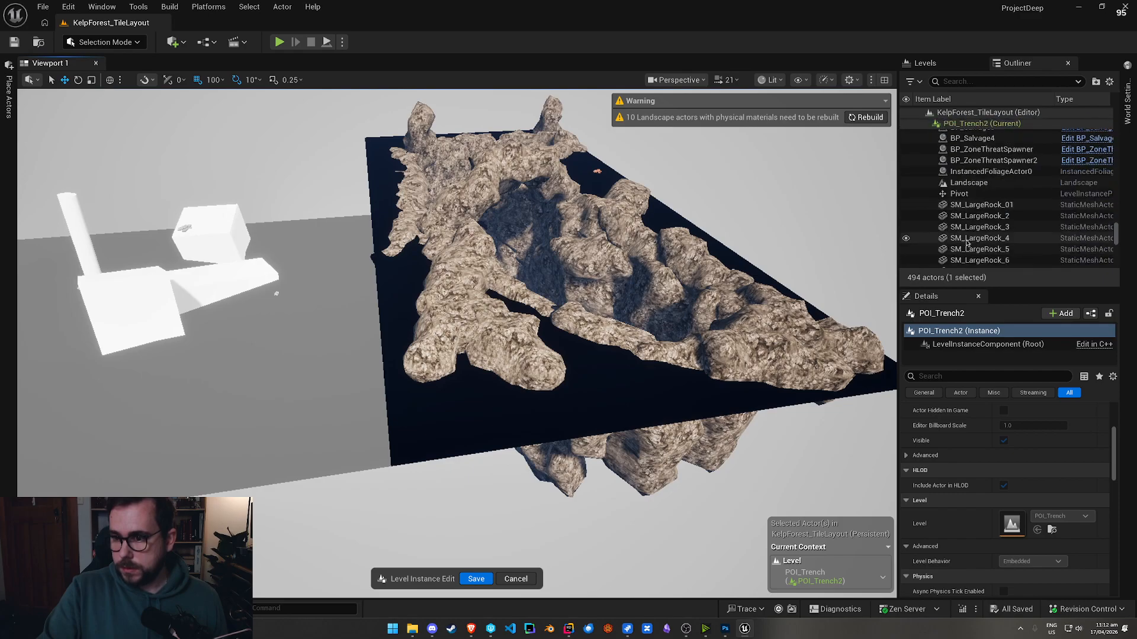
{"action": "left_click", "coordinate": [986, 183]}
{"action": "scroll", "coordinate": [1031, 488], "scroll_direction": "down", "scroll_amount": 5}
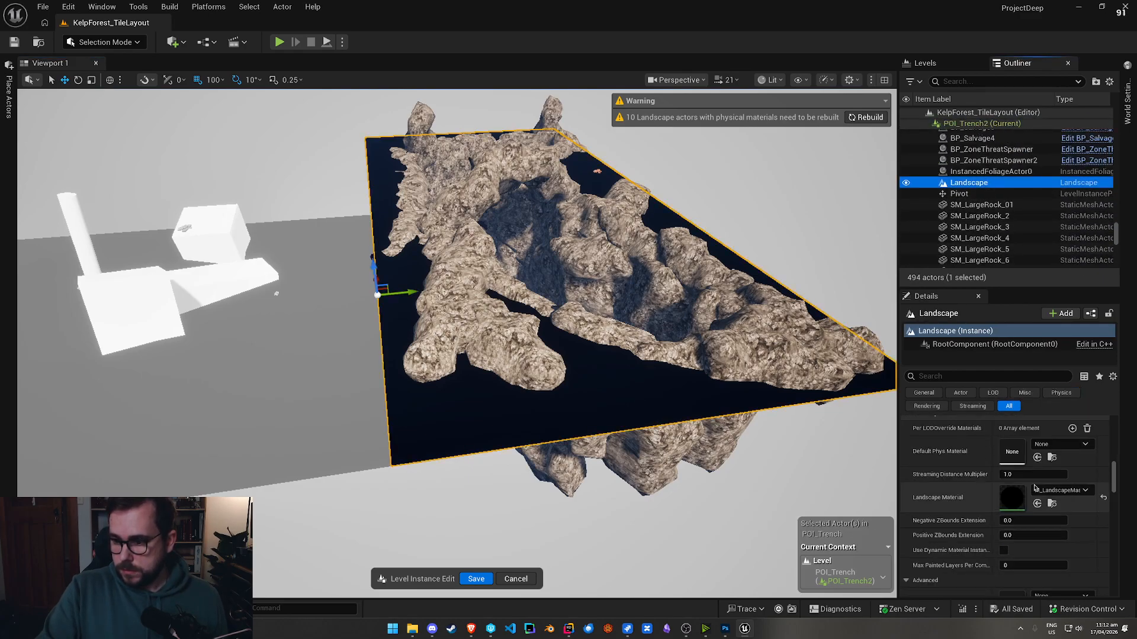
{"action": "left_click", "coordinate": [1051, 503]}
{"action": "key", "text": "ctrl+space"}
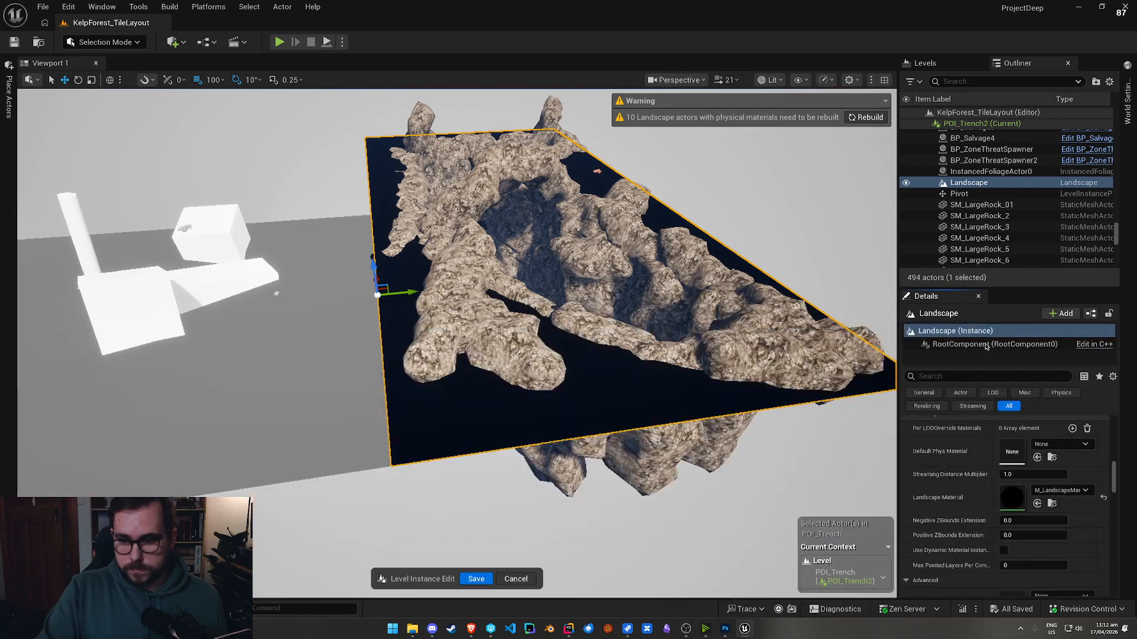
Step: Clear and reassign M_LandscapeMaster as the Landscape's material, and cancel the level instance edit
{"action": "left_click", "coordinate": [1103, 498]}
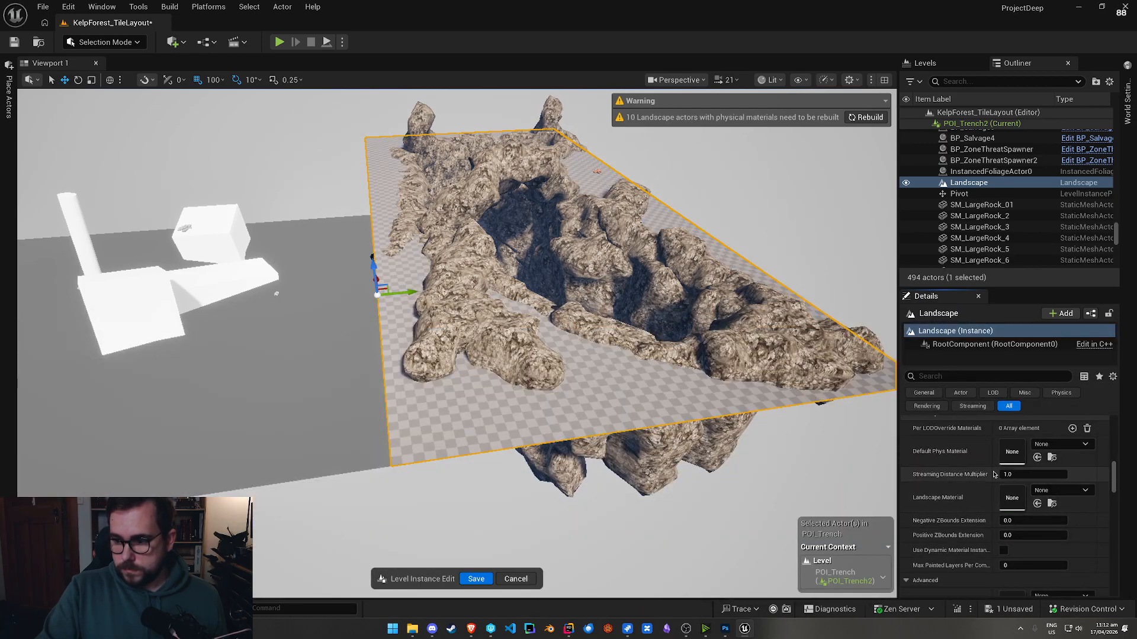
{"action": "key", "text": "ctrl+space"}
{"action": "left_click_drag", "start_coordinate": [1068, 504], "coordinate": [1068, 514]}
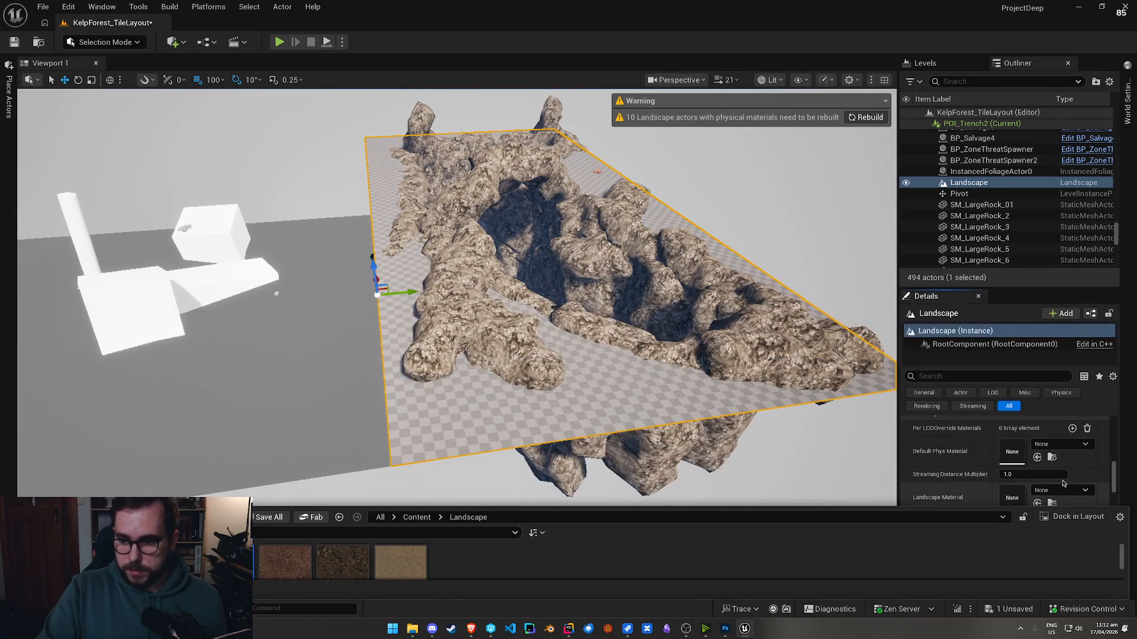
{"action": "left_click", "coordinate": [1036, 451]}
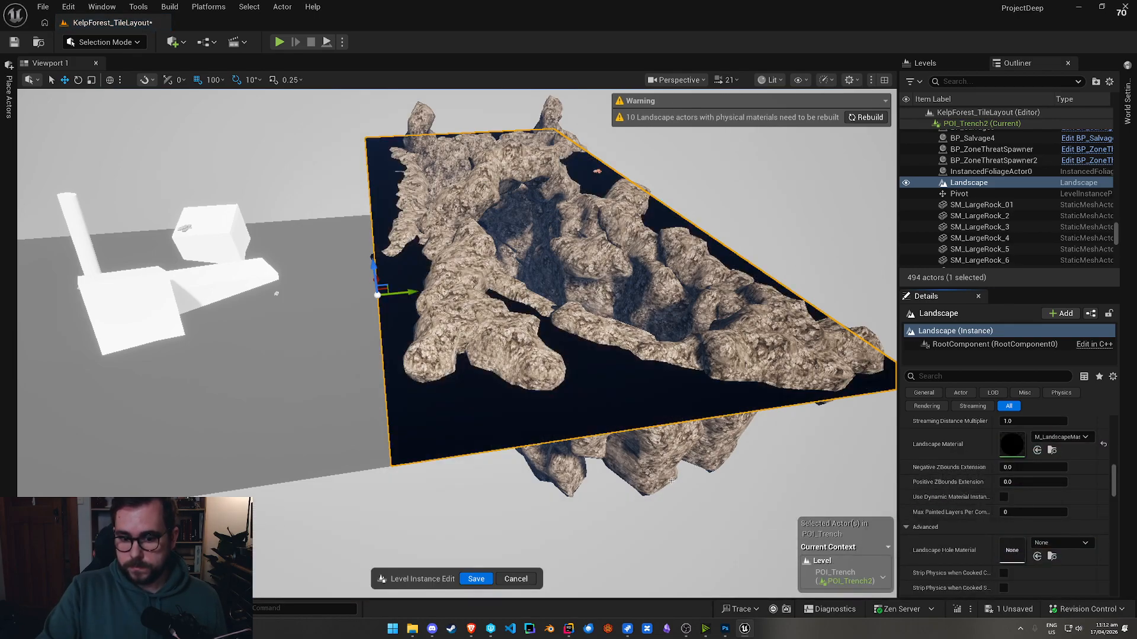
{"action": "right_click_drag", "start_coordinate": [632, 458], "coordinate": [633, 458]}
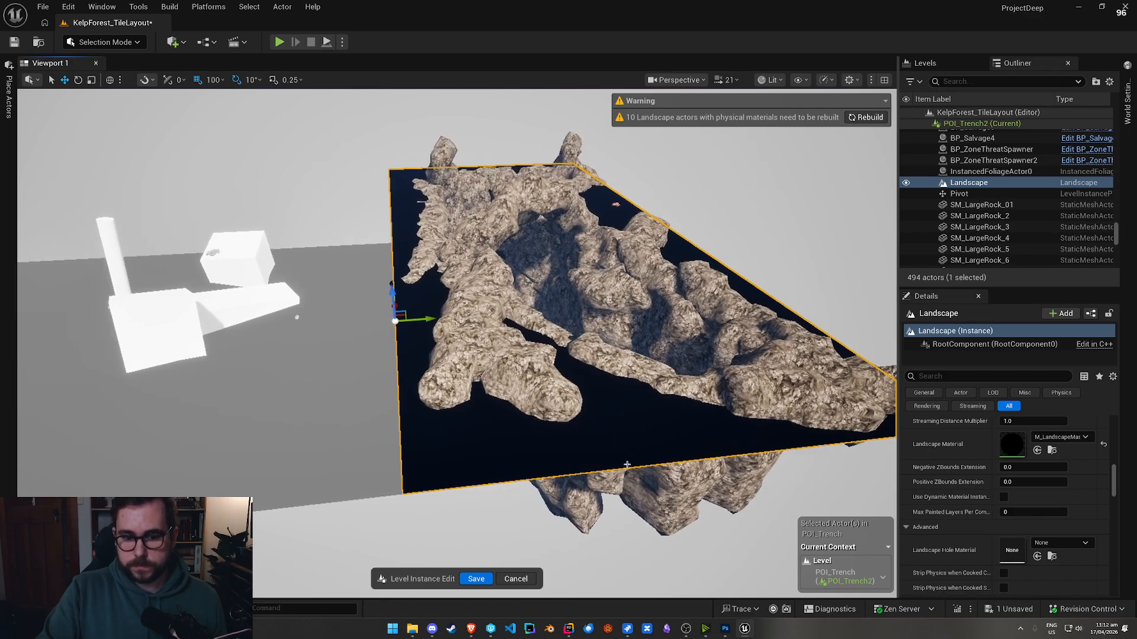
{"action": "left_click", "coordinate": [515, 579]}
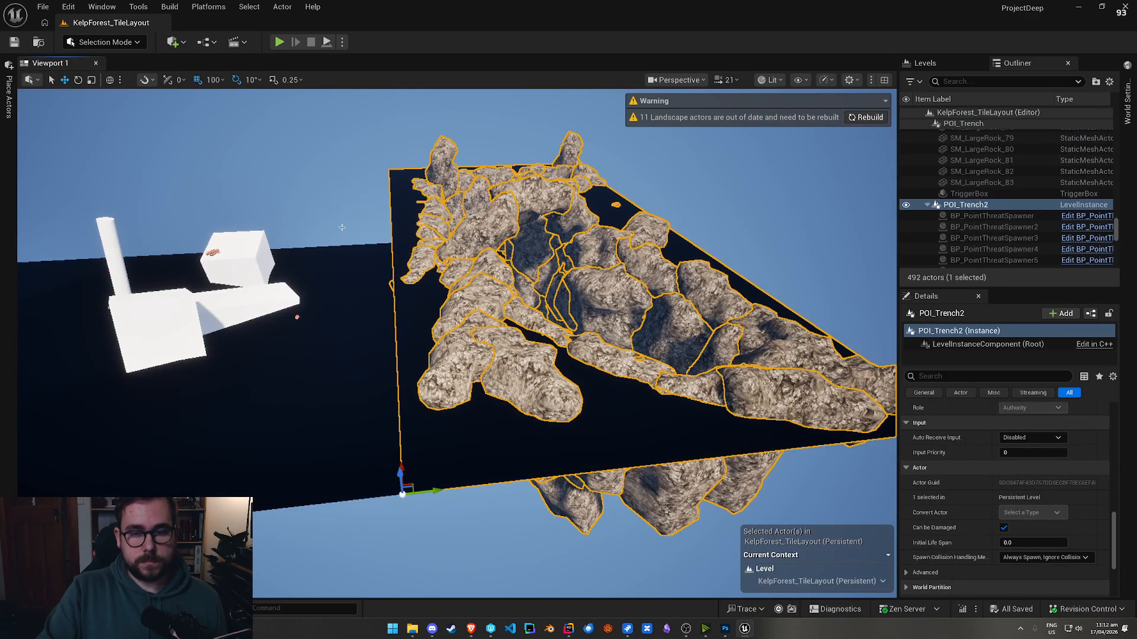
Step: Examine the POI_Trench2 landscape with Game View on and off, and return to its Level Instance settings
{"action": "scroll", "coordinate": [1057, 468], "scroll_direction": "up", "scroll_amount": 4}
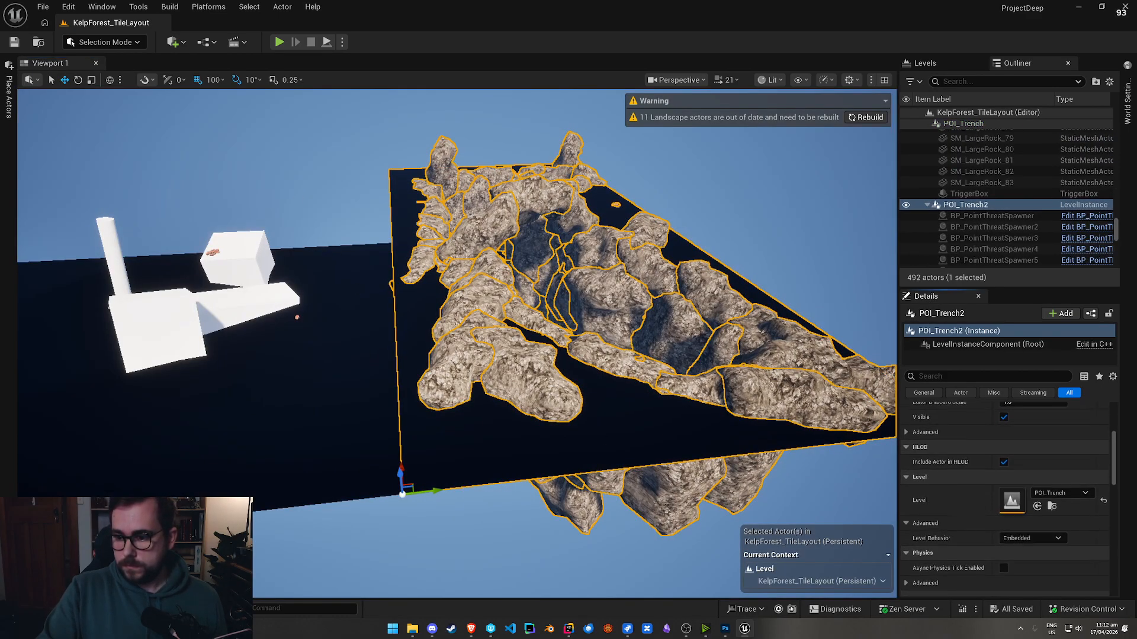
{"action": "right_click_drag", "start_coordinate": [484, 303], "coordinate": [483, 304]}
{"action": "key", "text": "g"}
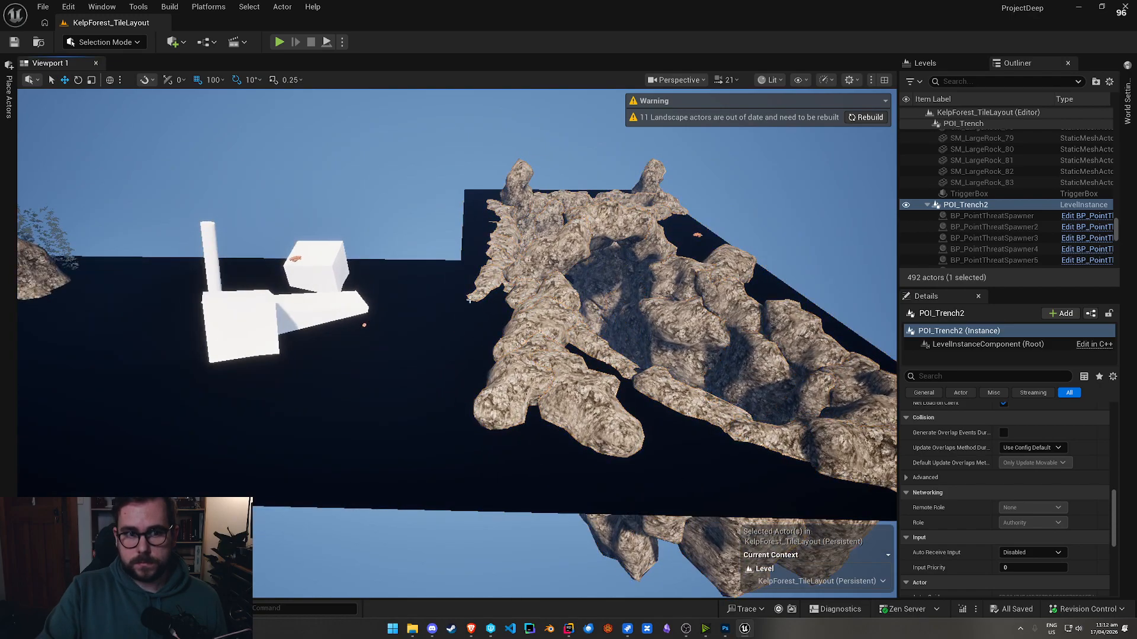
{"action": "key", "text": "g"}
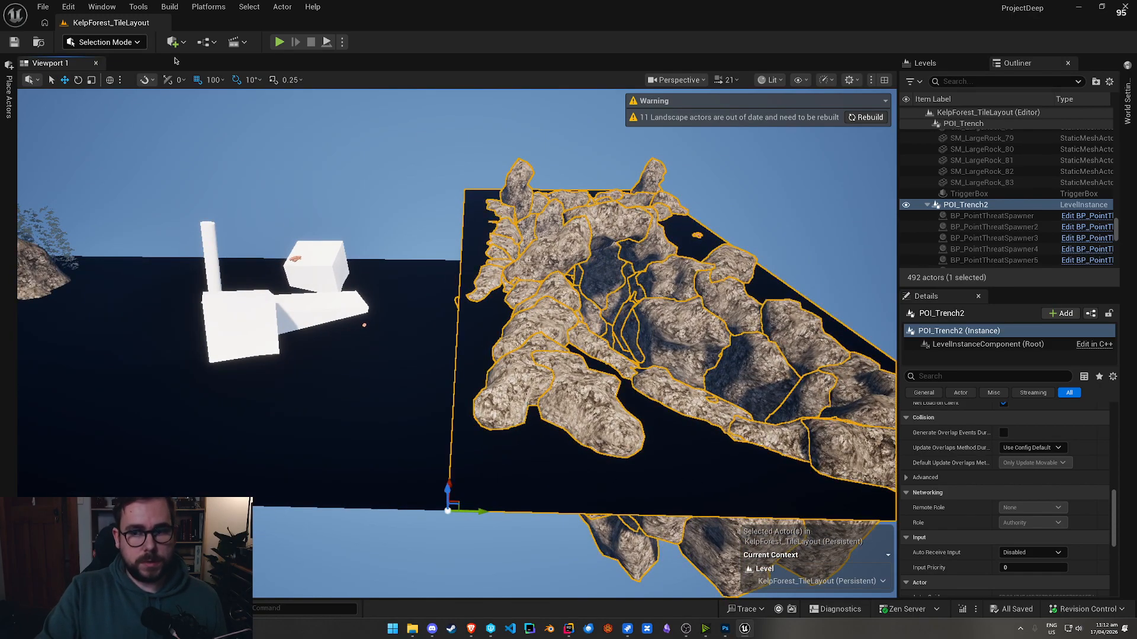
{"action": "key", "text": "f"}
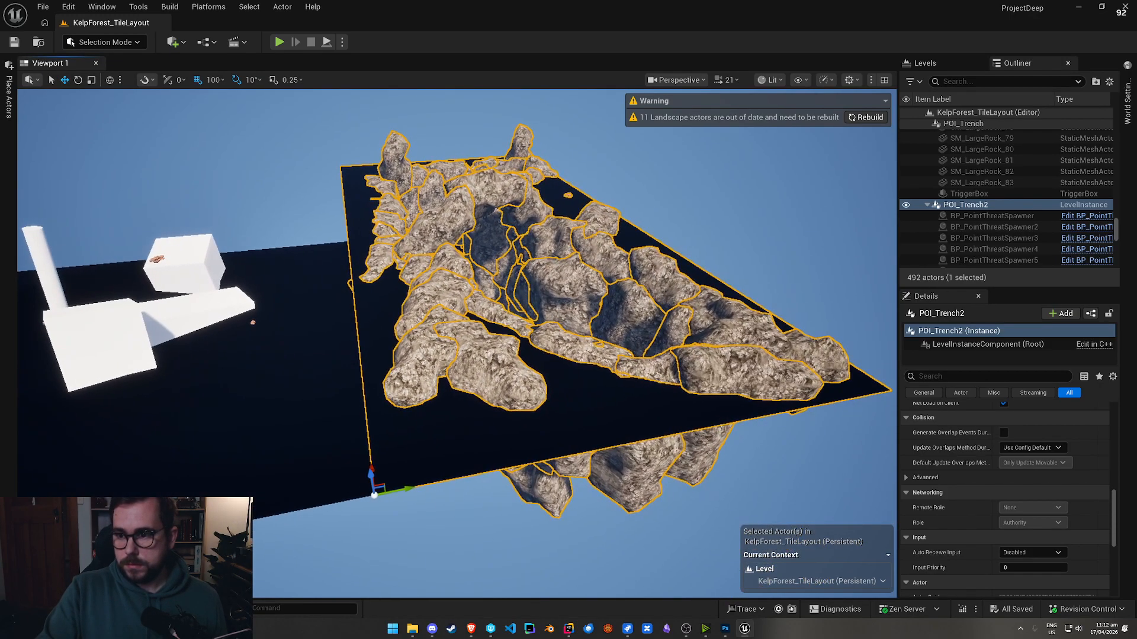
{"action": "scroll", "coordinate": [1006, 474], "scroll_direction": "up", "scroll_amount": 10}
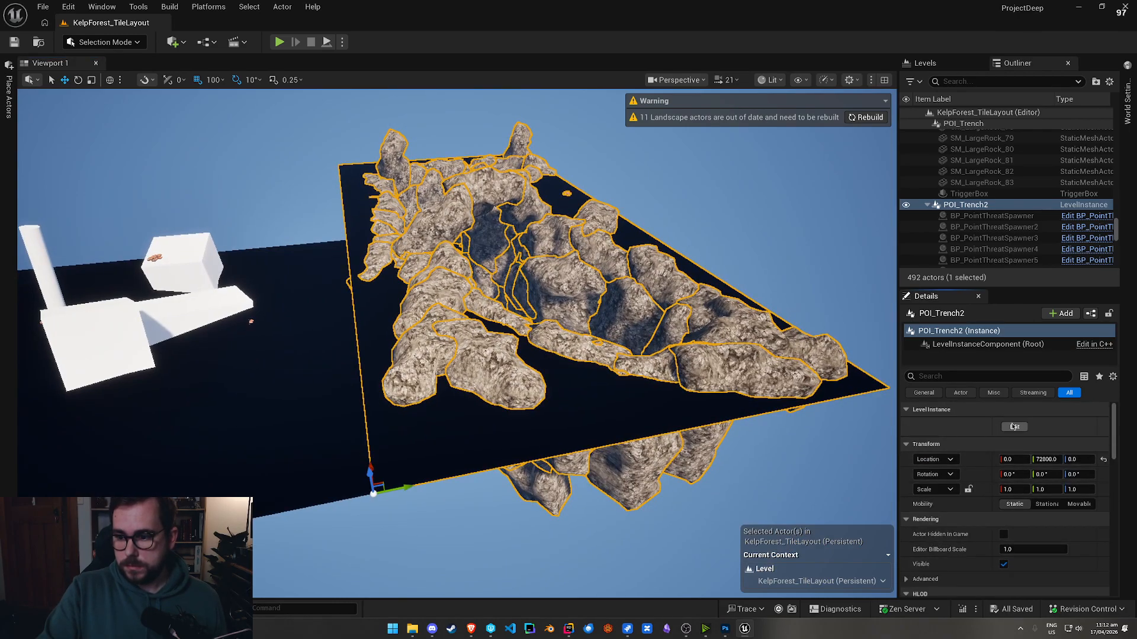
Step: Open POI_Trench2 for level instance editing, dab the auto layer once onto its landscape, and save the level instance
{"action": "left_click", "coordinate": [1016, 427]}
{"action": "left_click", "coordinate": [104, 42]}
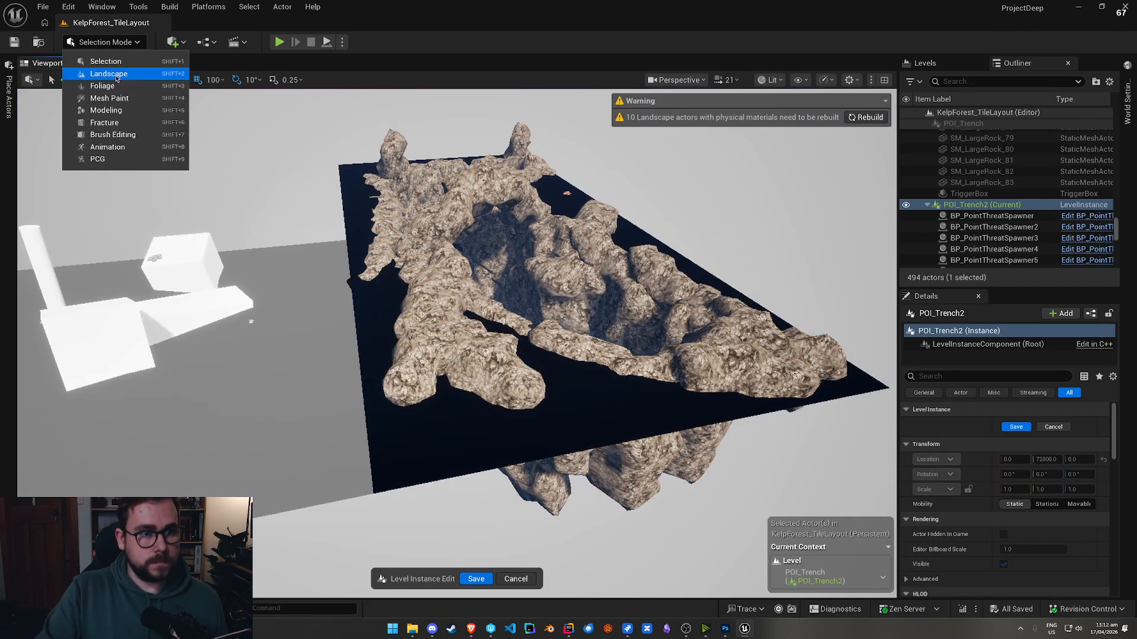
{"action": "left_click", "coordinate": [115, 75]}
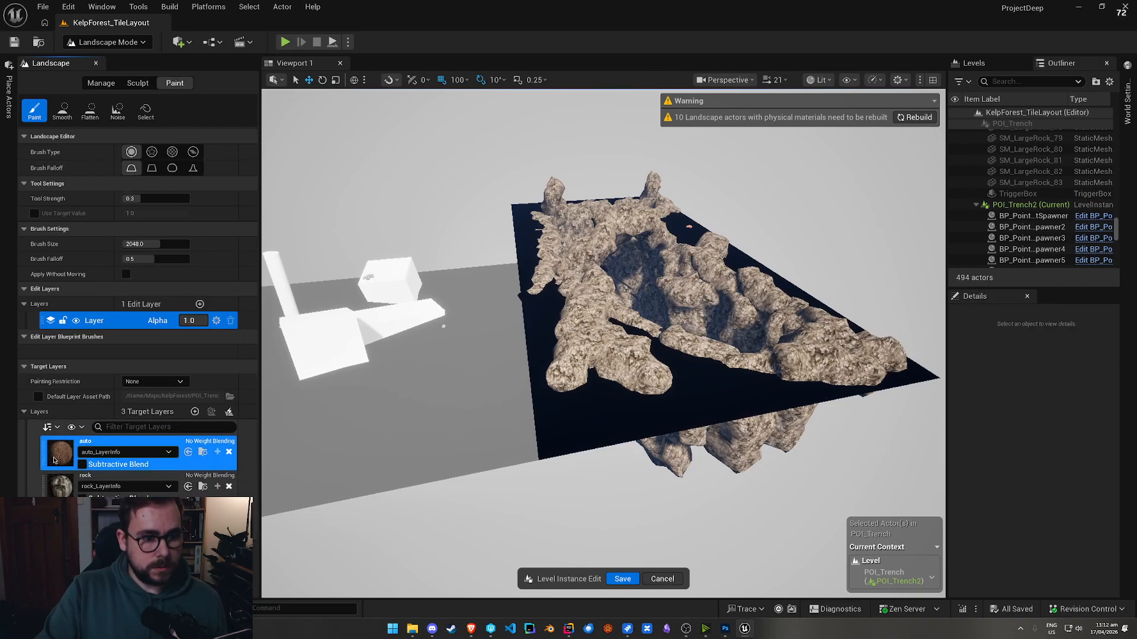
{"action": "left_click", "coordinate": [573, 440]}
{"action": "scroll", "coordinate": [574, 440], "scroll_direction": "up", "scroll_amount": 5}
{"action": "scroll", "coordinate": [573, 440], "scroll_direction": "down", "scroll_amount": 4}
{"action": "left_click", "coordinate": [622, 579]}
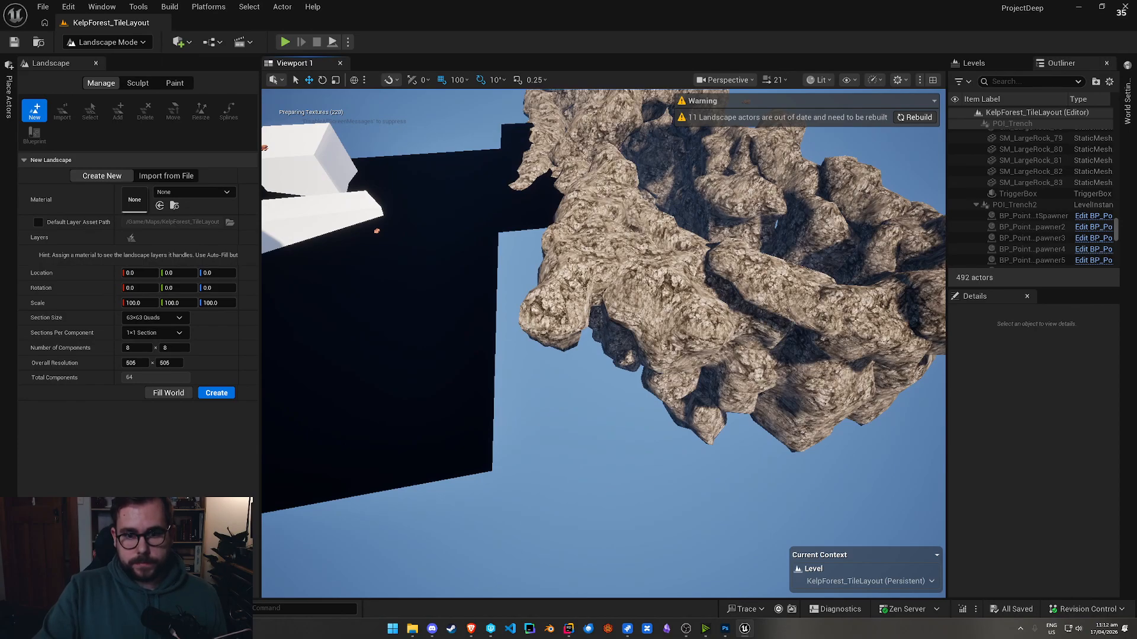
Step: Examine the saved trench landscape and the auto, rock and sand settings of M_LandscapeMaster's Landscape Layer Blend node
{"action": "right_click_drag", "start_coordinate": [537, 286], "coordinate": [537, 308]}
{"action": "right_click_drag", "start_coordinate": [637, 233], "coordinate": [507, 310]}
{"action": "key", "text": "s"}
{"action": "key", "text": "ctrl+space"}
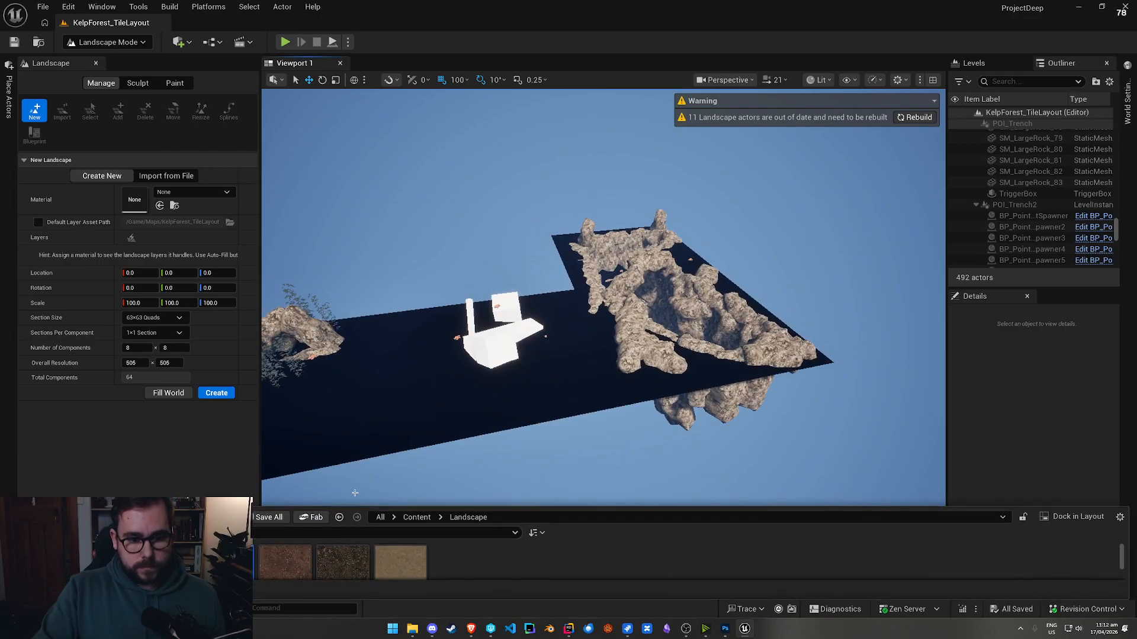
{"action": "double_click", "coordinate": [228, 424]}
{"action": "right_click_drag", "start_coordinate": [436, 394], "coordinate": [671, 502]}
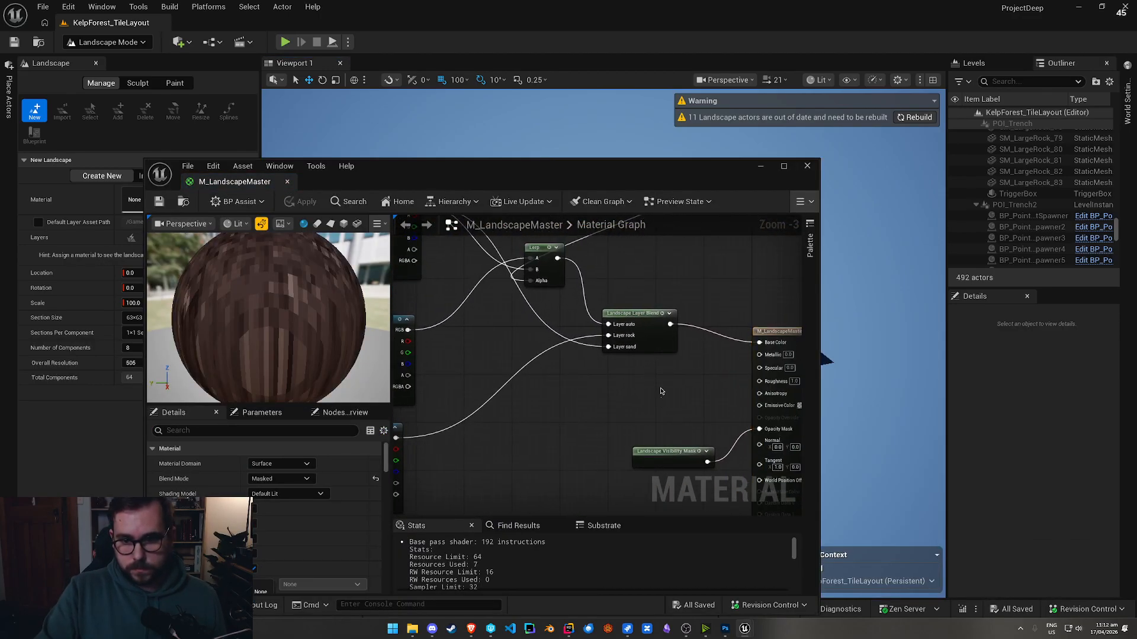
{"action": "left_click", "coordinate": [634, 313]}
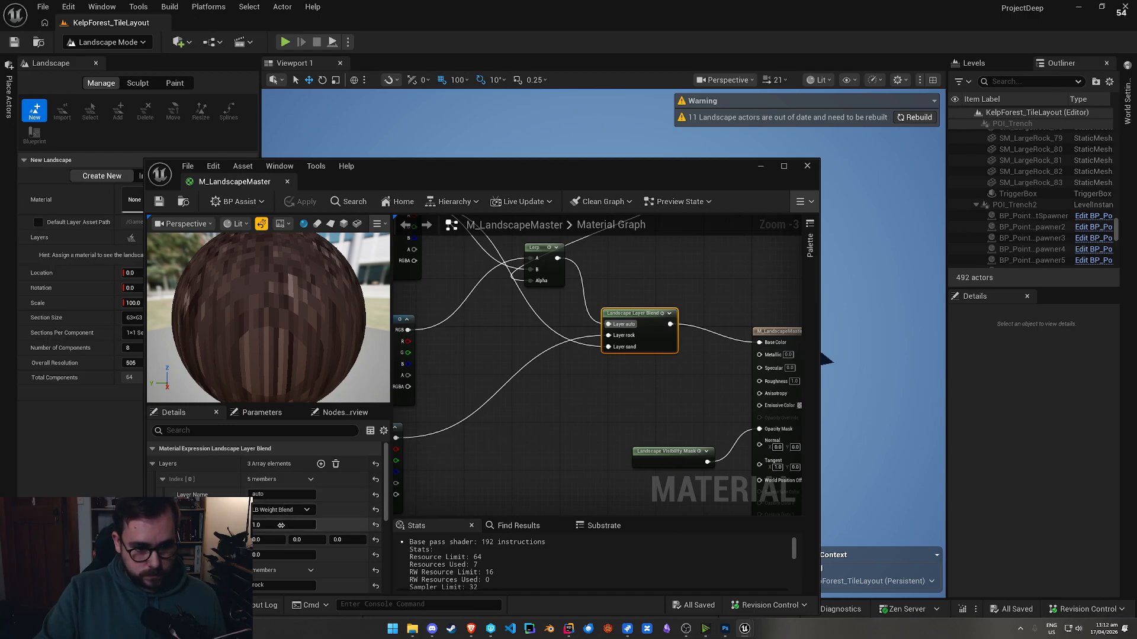
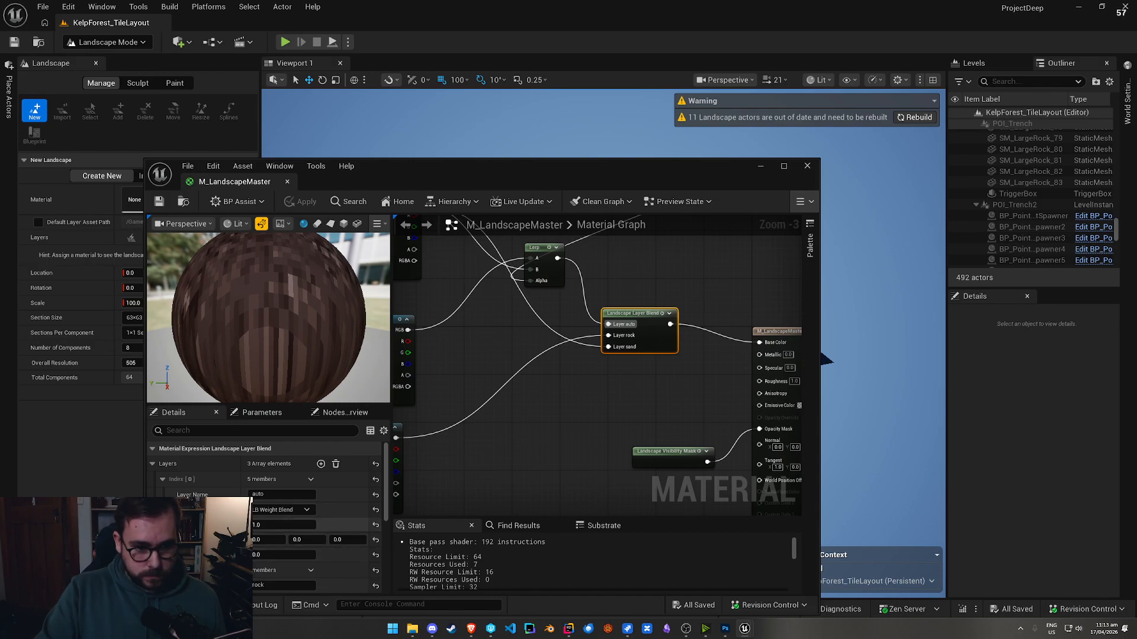
{"action": "left_click_drag", "start_coordinate": [398, 189], "coordinate": [415, 126]}
{"action": "scroll", "coordinate": [328, 506], "scroll_direction": "down", "scroll_amount": 5}
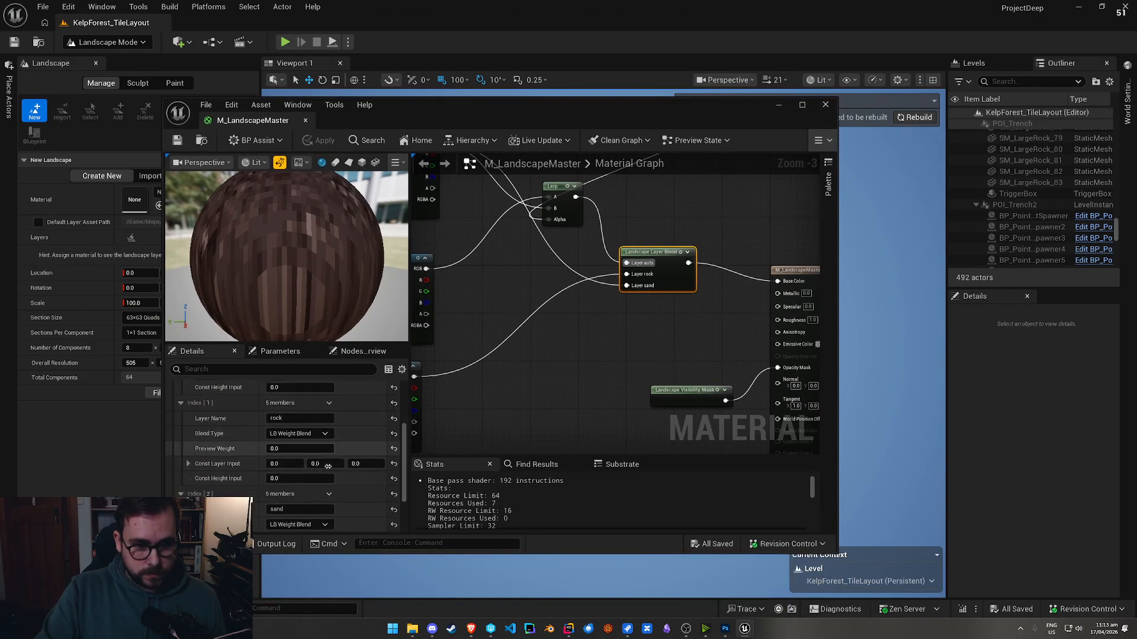
{"action": "scroll", "coordinate": [327, 506], "scroll_direction": "down", "scroll_amount": 3}
{"action": "scroll", "coordinate": [328, 510], "scroll_direction": "up", "scroll_amount": 8}
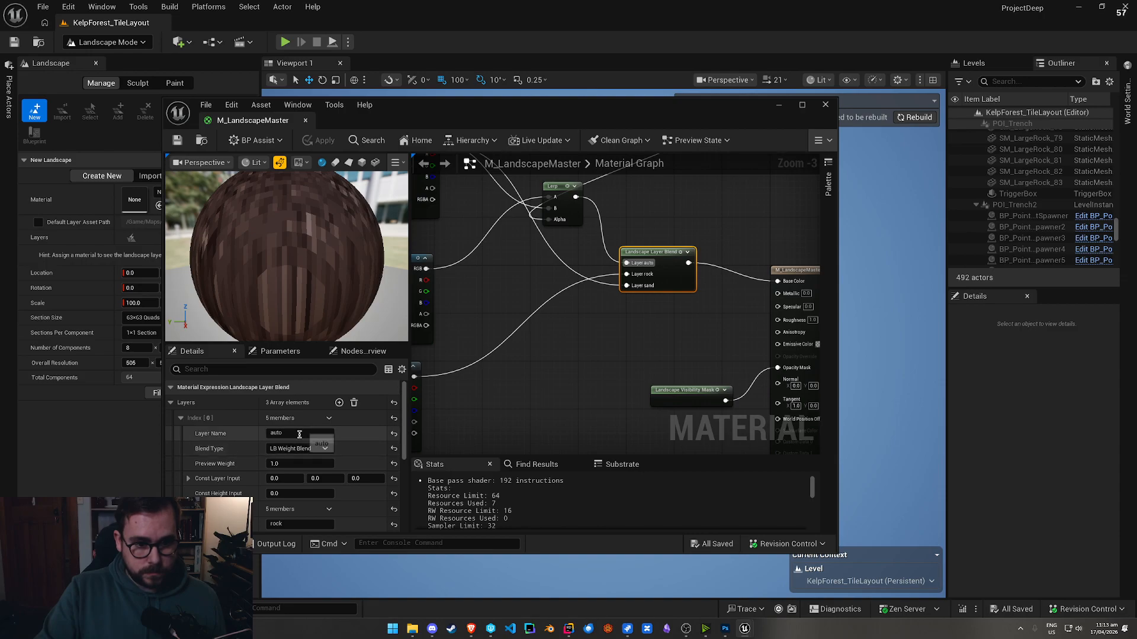
{"action": "left_click", "coordinate": [824, 105]}
{"action": "left_click", "coordinate": [175, 83]}
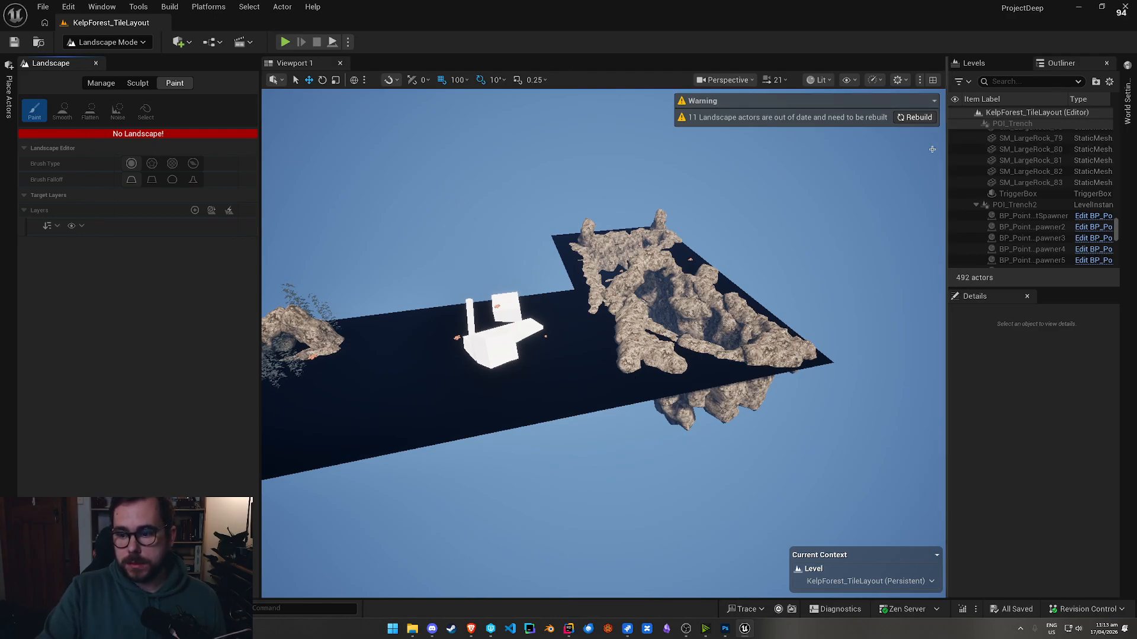
{"action": "left_click", "coordinate": [98, 86]}
{"action": "left_click", "coordinate": [106, 42]}
{"action": "left_click", "coordinate": [101, 55]}
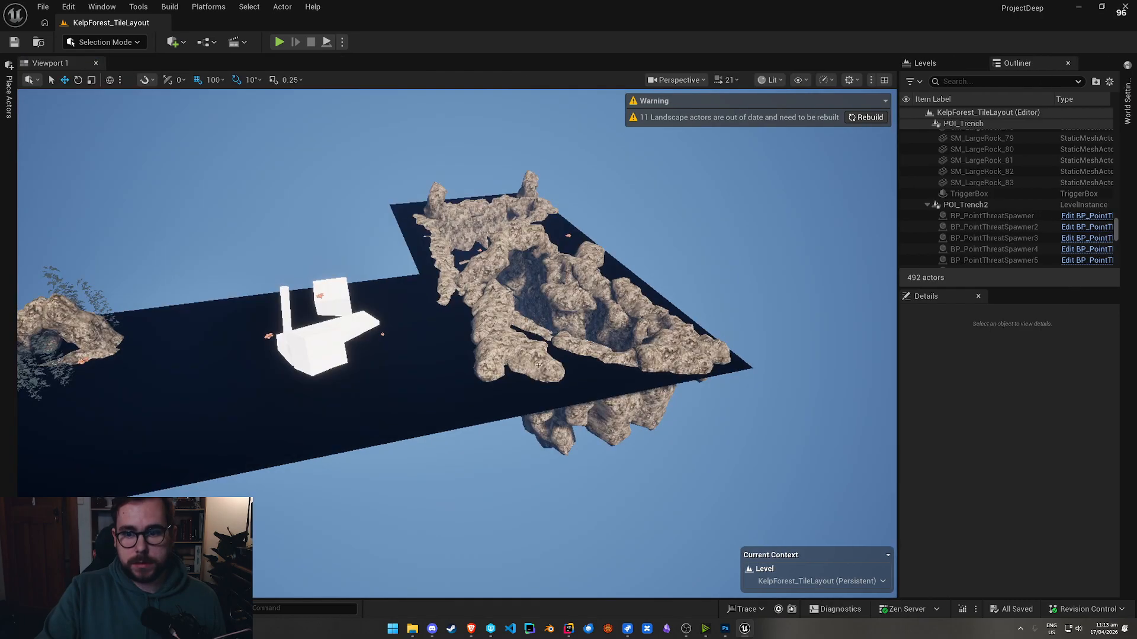
Step: Open POI_Trench2 for level instance editing and bring up the Landscape paint tools with its target layers
{"action": "left_click", "coordinate": [965, 205]}
{"action": "left_click", "coordinate": [1015, 427]}
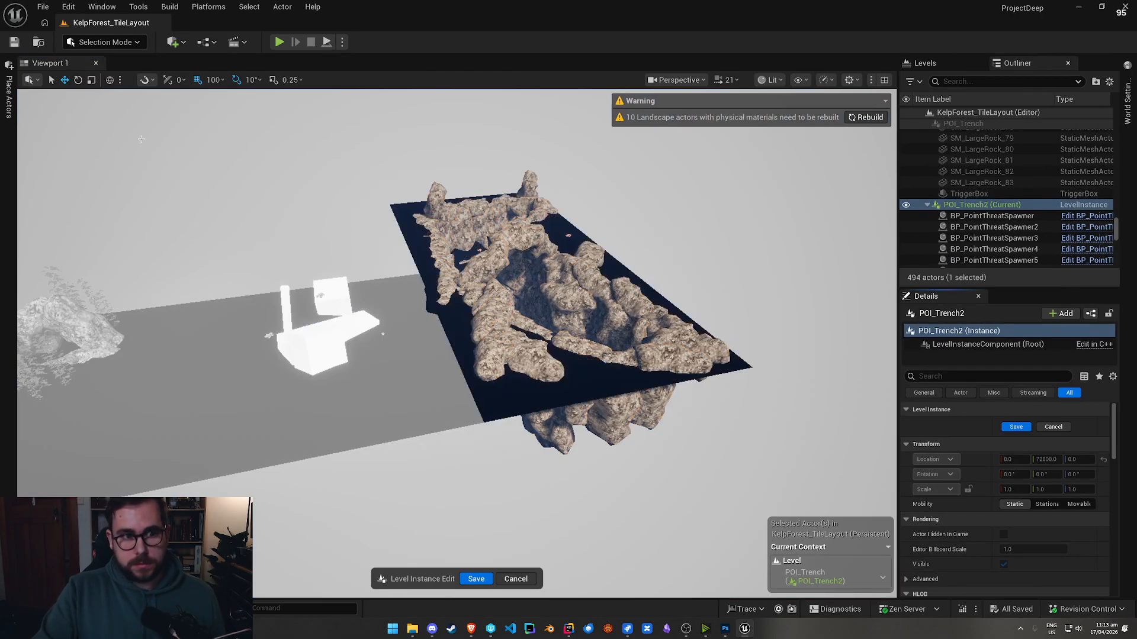
{"action": "left_click", "coordinate": [105, 42]}
{"action": "left_click", "coordinate": [118, 74]}
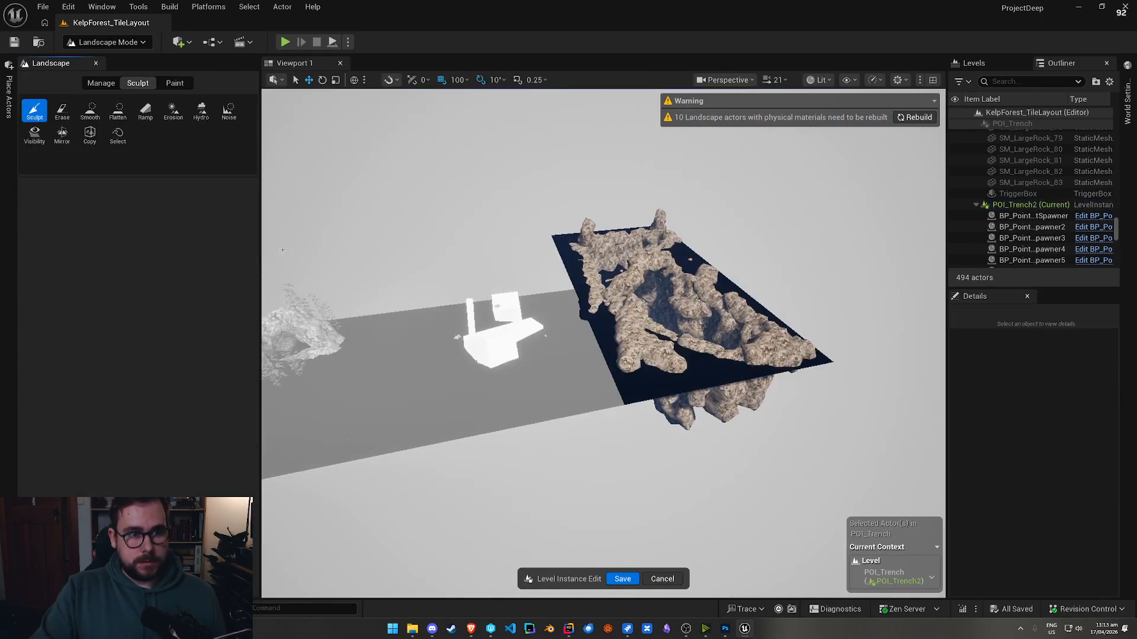
{"action": "left_click", "coordinate": [117, 80]}
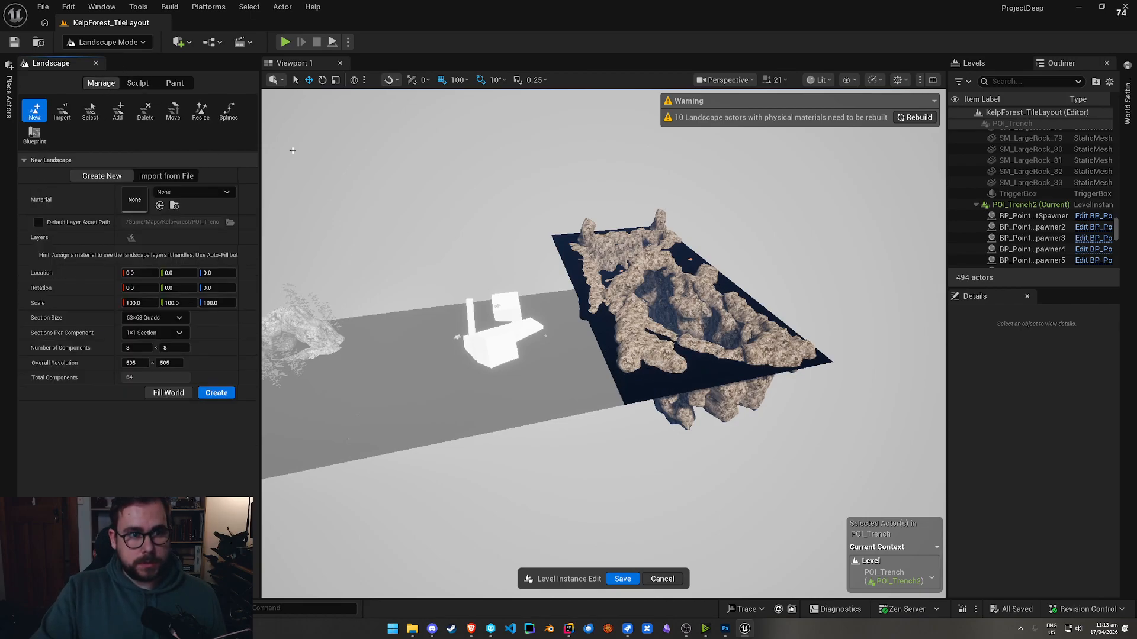
{"action": "left_click", "coordinate": [183, 85]}
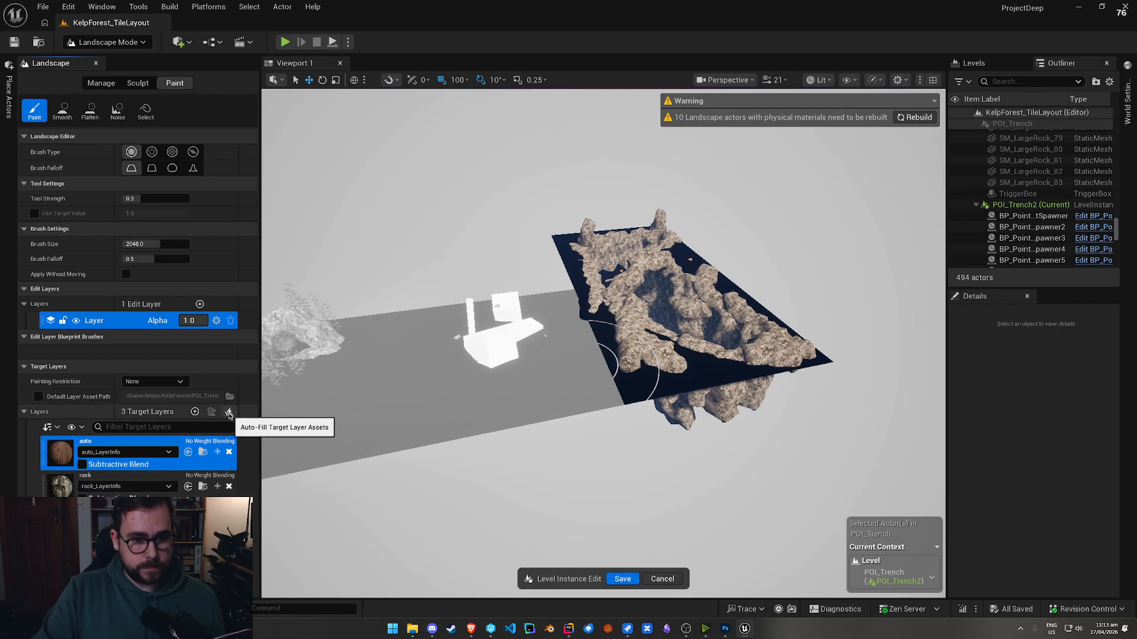
Step: Fill the POI_Trench2 landscape with the auto layer and inspect the ground around the boulders up close
{"action": "right_click", "coordinate": [65, 459]}
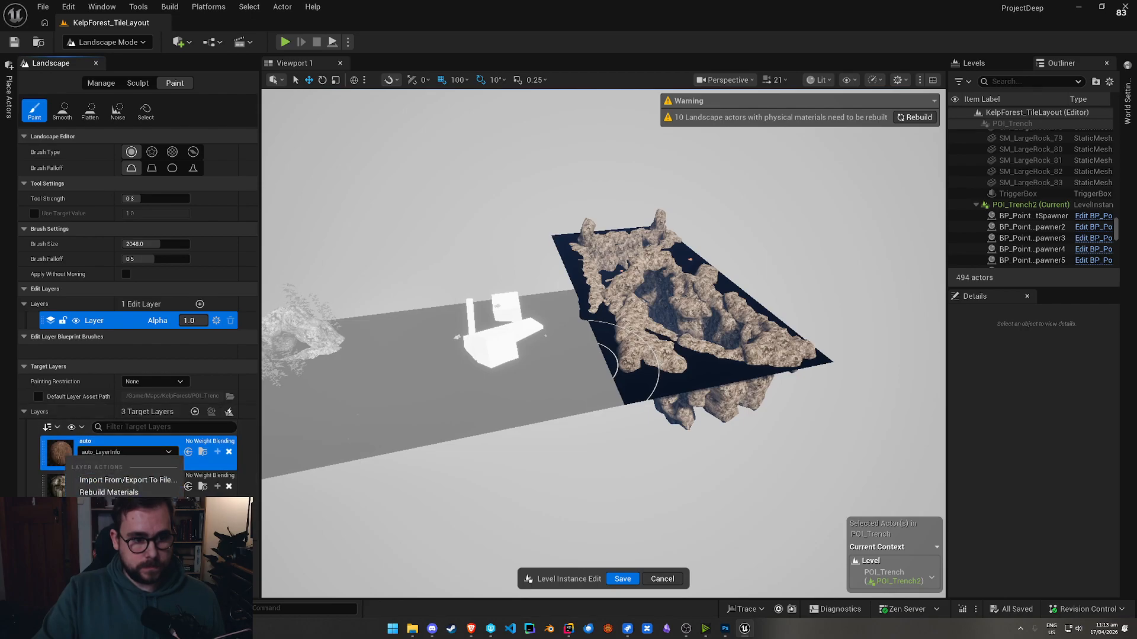
{"action": "left_click", "coordinate": [94, 504]}
{"action": "key", "text": "w"}
{"action": "mouse_move", "coordinate": [592, 356]}
{"action": "right_mouse_down"}
{"action": "mouse_move", "coordinate": [652, 361]}
{"action": "mouse_move", "coordinate": [616, 355]}
{"action": "mouse_move", "coordinate": [515, 391]}
{"action": "mouse_move", "coordinate": [462, 379]}
{"action": "right_mouse_up"}
{"action": "scroll", "coordinate": [616, 355], "scroll_direction": "down", "scroll_amount": 1}
{"action": "scroll", "coordinate": [616, 355], "scroll_direction": "down", "scroll_amount": 2}
{"action": "key", "text": "w"}
Step: Reduce the brush size to about 249 and paint the rock layer along the foot of the trench boulders
{"action": "key", "text": "bracketleft"}
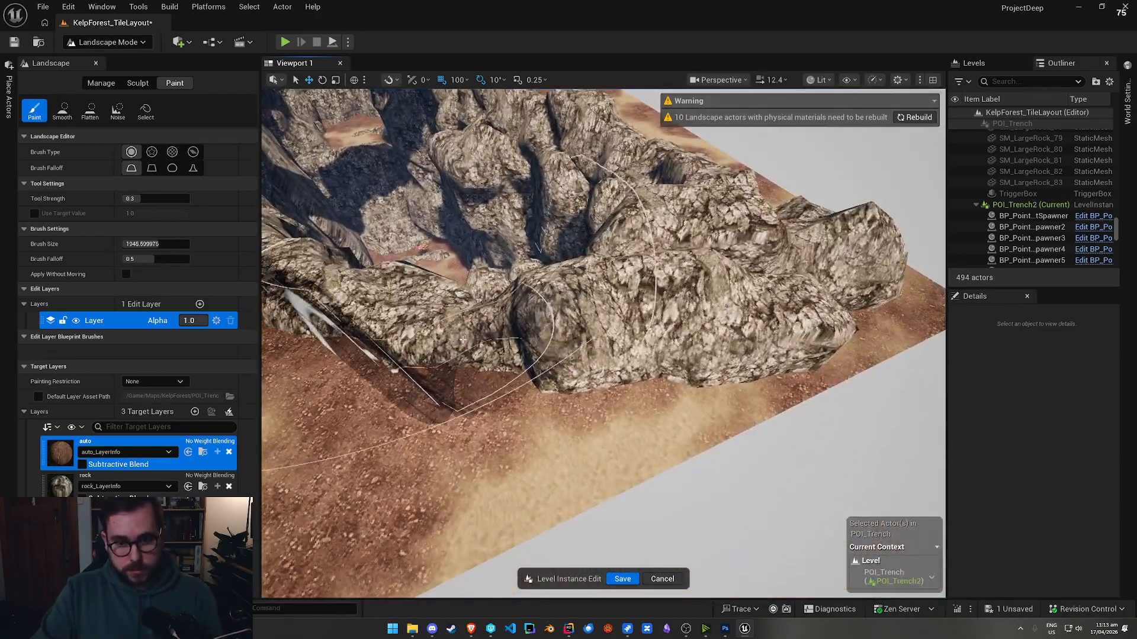
{"action": "key", "text": "bracketleft"}
{"action": "key", "text": "bracketleft"}
{"action": "key", "text": "bracketleft"}
{"action": "key", "text": "bracketleft"}
{"action": "key", "text": "bracketleft"}
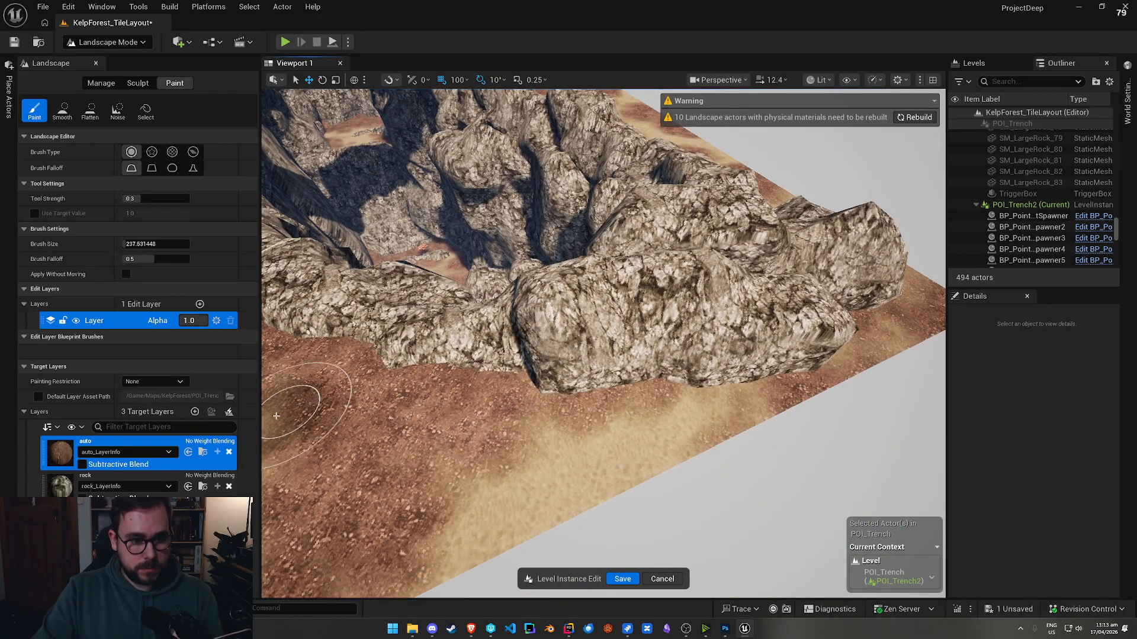
{"action": "left_click", "coordinate": [107, 477]}
{"action": "right_click_drag", "start_coordinate": [367, 384], "coordinate": [302, 385]}
{"action": "key", "text": "bracketright"}
{"action": "left_click_drag", "start_coordinate": [533, 379], "coordinate": [595, 360]}
{"action": "mouse_move", "coordinate": [594, 360]}
{"action": "right_mouse_down"}
{"action": "mouse_move", "coordinate": [669, 355]}
{"action": "mouse_move", "coordinate": [645, 308]}
{"action": "right_mouse_up"}
{"action": "key", "text": "w"}
{"action": "mouse_move", "coordinate": [610, 423]}
{"action": "left_mouse_down"}
{"action": "mouse_move", "coordinate": [675, 414]}
{"action": "mouse_move", "coordinate": [600, 382]}
{"action": "left_mouse_up"}
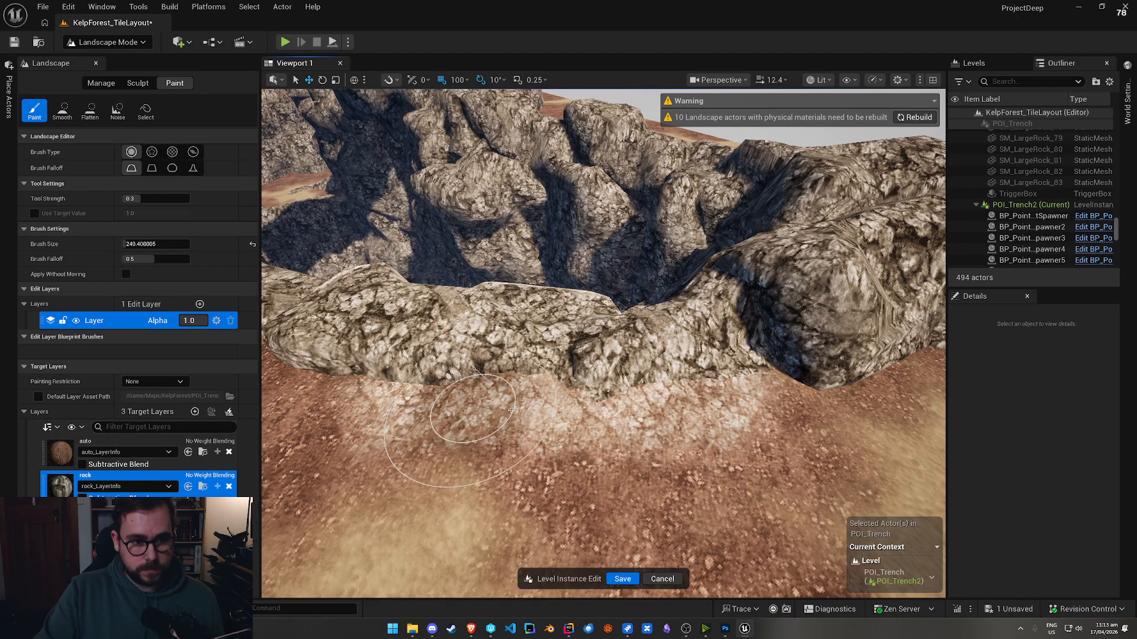
Step: Paint more rock layer patches on the ground around the boulder near the landscape's outer edge
{"action": "mouse_move", "coordinate": [434, 379]}
{"action": "right_mouse_down"}
{"action": "mouse_move", "coordinate": [495, 438]}
{"action": "mouse_move", "coordinate": [521, 432]}
{"action": "right_mouse_up"}
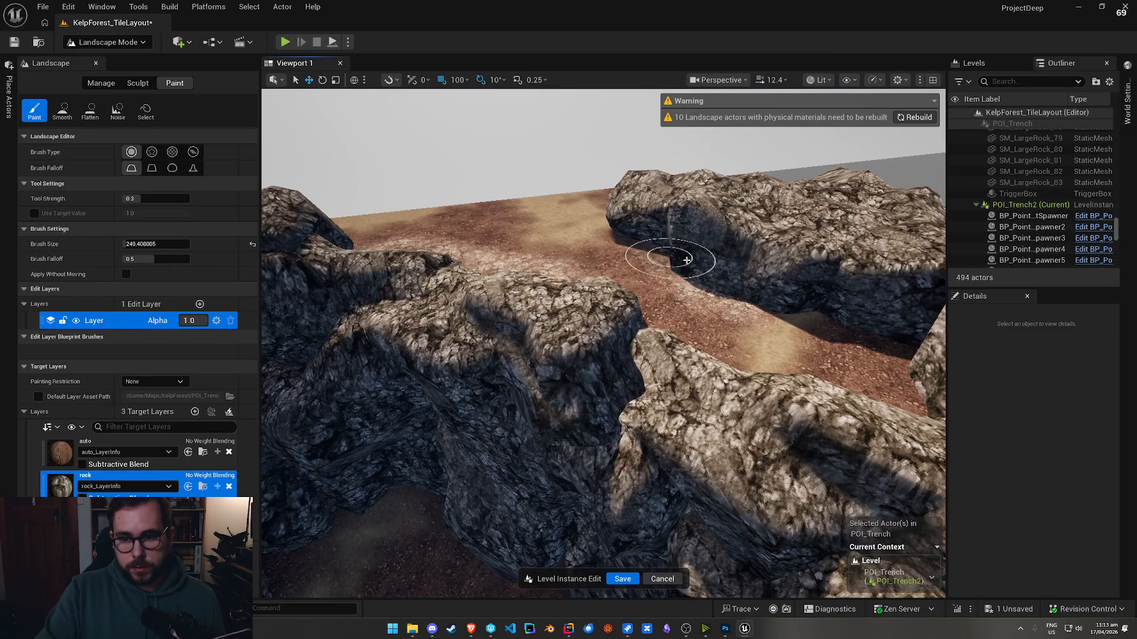
{"action": "mouse_move", "coordinate": [640, 246]}
{"action": "right_mouse_down"}
{"action": "mouse_move", "coordinate": [640, 278]}
{"action": "mouse_move", "coordinate": [616, 255]}
{"action": "right_mouse_up"}
{"action": "scroll", "coordinate": [640, 246], "scroll_direction": "down", "scroll_amount": 2}
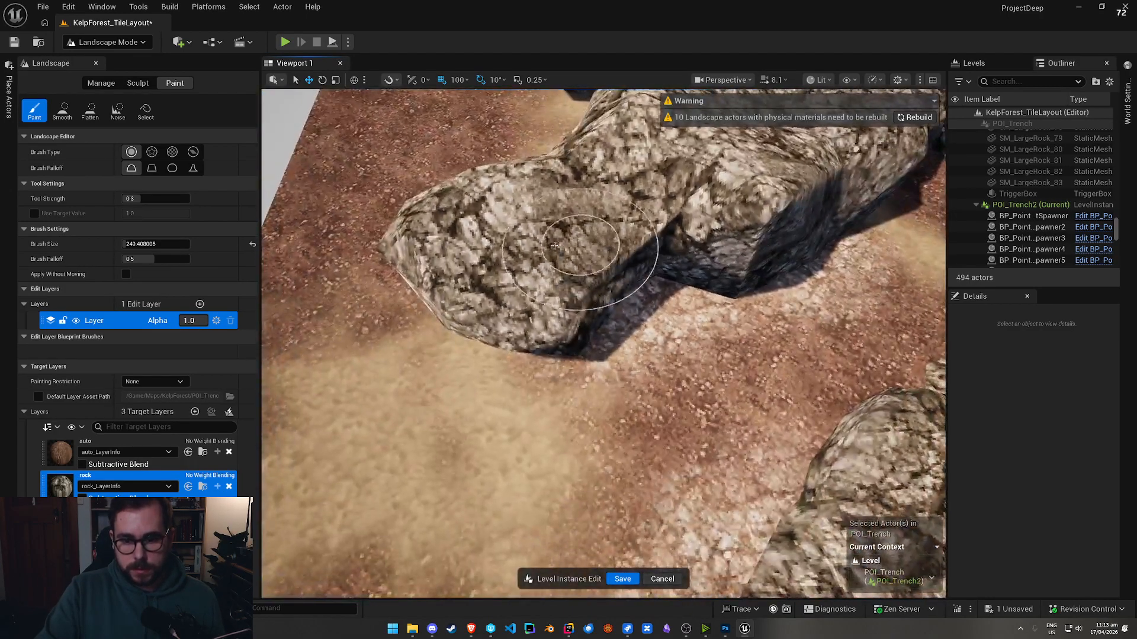
{"action": "scroll", "coordinate": [503, 344], "scroll_direction": "down", "scroll_amount": 1}
{"action": "mouse_move", "coordinate": [503, 344]}
{"action": "right_mouse_down"}
{"action": "mouse_move", "coordinate": [503, 314]}
{"action": "mouse_move", "coordinate": [505, 352]}
{"action": "right_mouse_up"}
{"action": "mouse_move", "coordinate": [469, 296]}
{"action": "right_mouse_down"}
{"action": "mouse_move", "coordinate": [469, 261]}
{"action": "mouse_move", "coordinate": [469, 296]}
{"action": "mouse_move", "coordinate": [486, 266]}
{"action": "mouse_move", "coordinate": [616, 346]}
{"action": "right_mouse_up"}
{"action": "scroll", "coordinate": [469, 297], "scroll_direction": "down", "scroll_amount": 3}
{"action": "mouse_move", "coordinate": [617, 347]}
{"action": "left_mouse_down"}
{"action": "mouse_move", "coordinate": [645, 384]}
{"action": "mouse_move", "coordinate": [485, 450]}
{"action": "mouse_move", "coordinate": [533, 426]}
{"action": "left_mouse_up"}
{"action": "right_click_drag", "start_coordinate": [533, 427], "coordinate": [532, 474]}
{"action": "right_click_drag", "start_coordinate": [402, 367], "coordinate": [403, 349]}
{"action": "mouse_move", "coordinate": [403, 349]}
{"action": "left_mouse_down"}
{"action": "mouse_move", "coordinate": [409, 385]}
{"action": "mouse_move", "coordinate": [396, 415]}
{"action": "left_mouse_up"}
{"action": "mouse_move", "coordinate": [397, 415]}
{"action": "right_mouse_down"}
{"action": "mouse_move", "coordinate": [273, 426]}
{"action": "mouse_move", "coordinate": [470, 469]}
{"action": "right_mouse_up"}
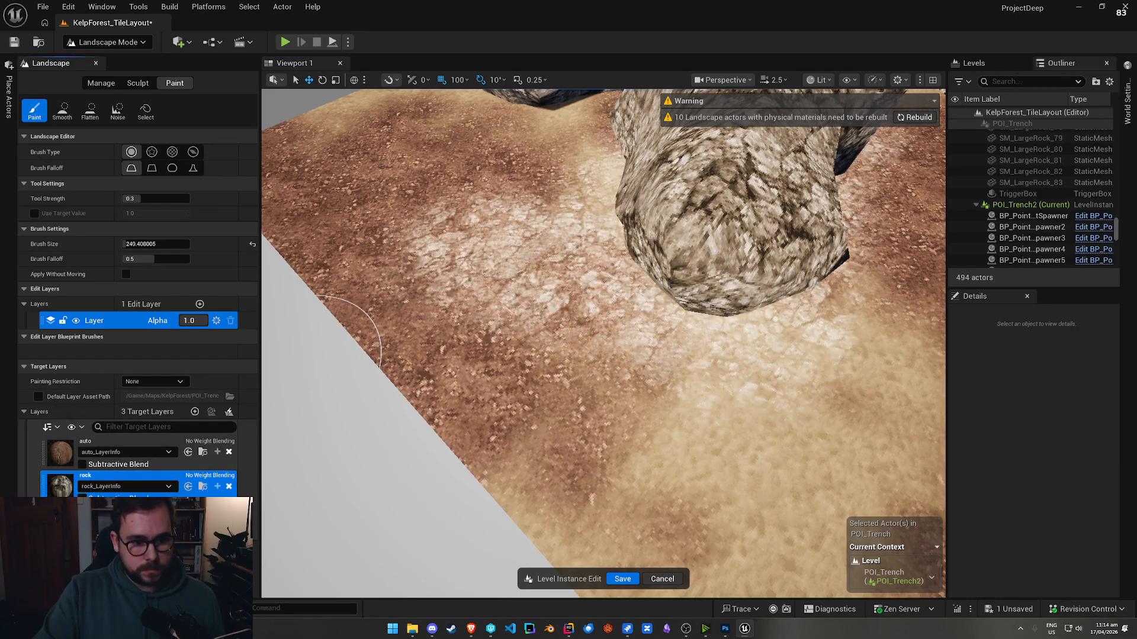
Step: Paint the auto layer over the rock patches beside the boulders, and cancel the level instance edit
{"action": "left_click", "coordinate": [199, 467]}
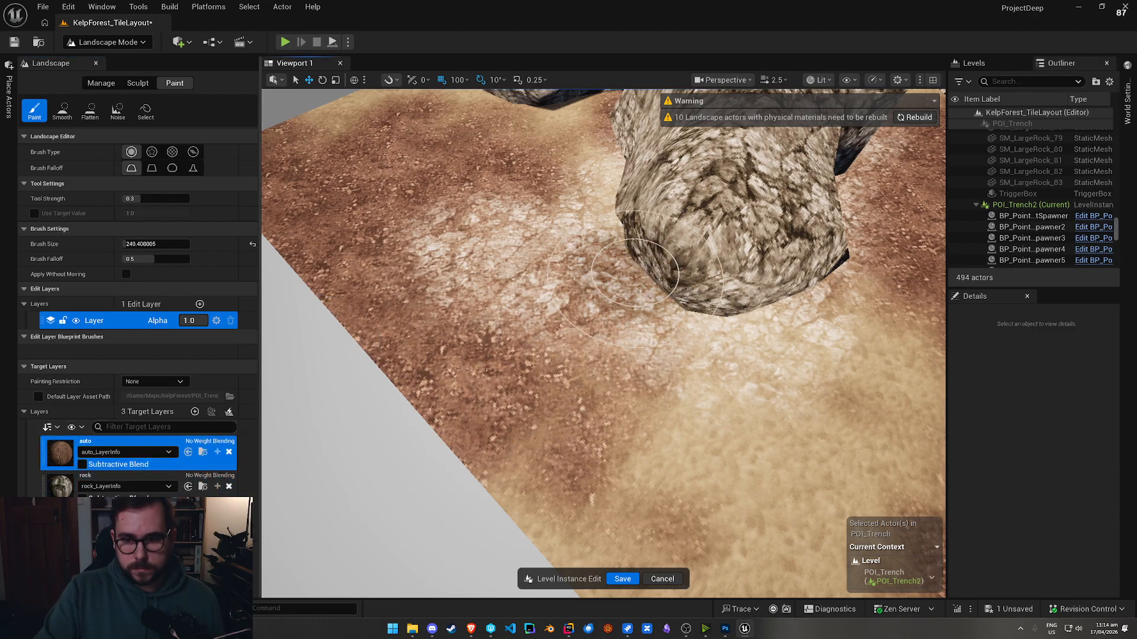
{"action": "mouse_move", "coordinate": [553, 357]}
{"action": "right_mouse_down"}
{"action": "mouse_move", "coordinate": [693, 406]}
{"action": "mouse_move", "coordinate": [517, 318]}
{"action": "right_mouse_up"}
{"action": "left_click_drag", "start_coordinate": [517, 317], "coordinate": [561, 408]}
{"action": "mouse_move", "coordinate": [561, 408]}
{"action": "right_mouse_down"}
{"action": "mouse_move", "coordinate": [487, 308]}
{"action": "mouse_move", "coordinate": [626, 259]}
{"action": "right_mouse_up"}
{"action": "mouse_move", "coordinate": [708, 261]}
{"action": "right_mouse_down"}
{"action": "mouse_move", "coordinate": [523, 304]}
{"action": "mouse_move", "coordinate": [573, 338]}
{"action": "right_mouse_up"}
{"action": "right_click_drag", "start_coordinate": [442, 310], "coordinate": [550, 318]}
{"action": "left_click_drag", "start_coordinate": [432, 274], "coordinate": [447, 315]}
{"action": "right_click_drag", "start_coordinate": [447, 315], "coordinate": [474, 293]}
{"action": "left_click", "coordinate": [475, 293]}
{"action": "left_click_drag", "start_coordinate": [475, 293], "coordinate": [470, 519]}
{"action": "right_click_drag", "start_coordinate": [470, 520], "coordinate": [584, 474]}
{"action": "left_click", "coordinate": [662, 579]}
{"action": "right_click_drag", "start_coordinate": [492, 240], "coordinate": [414, 260]}
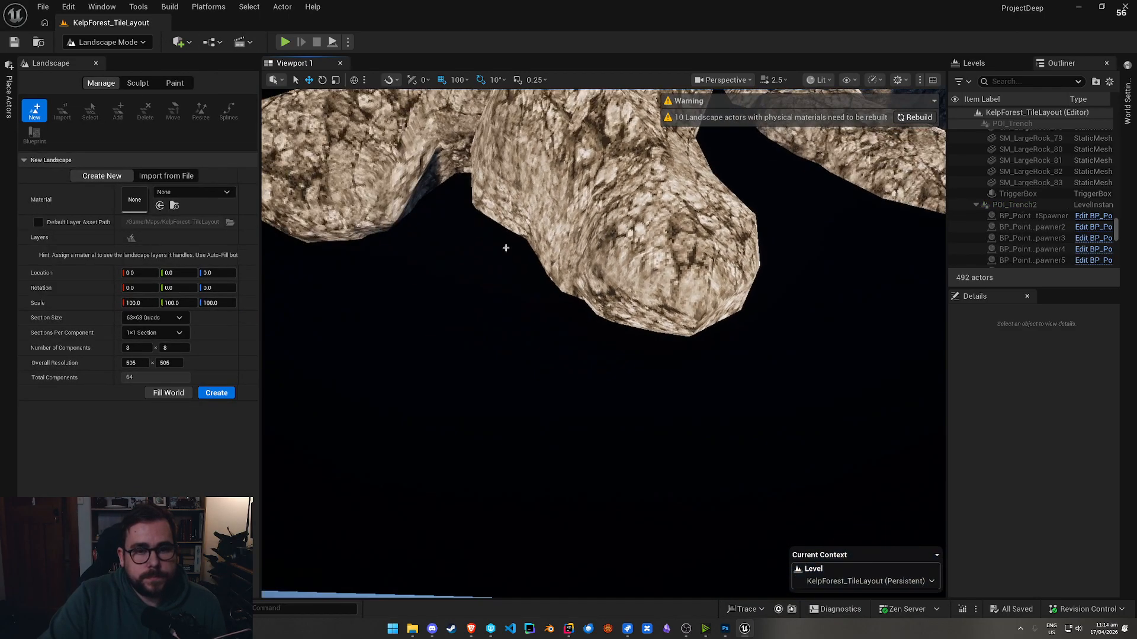
Step: Reopen the M_LandscapeMaster graph and move the Landscape Layer Blend node slightly, keeping it ahead of the material output
{"action": "key", "text": "ctrl+space"}
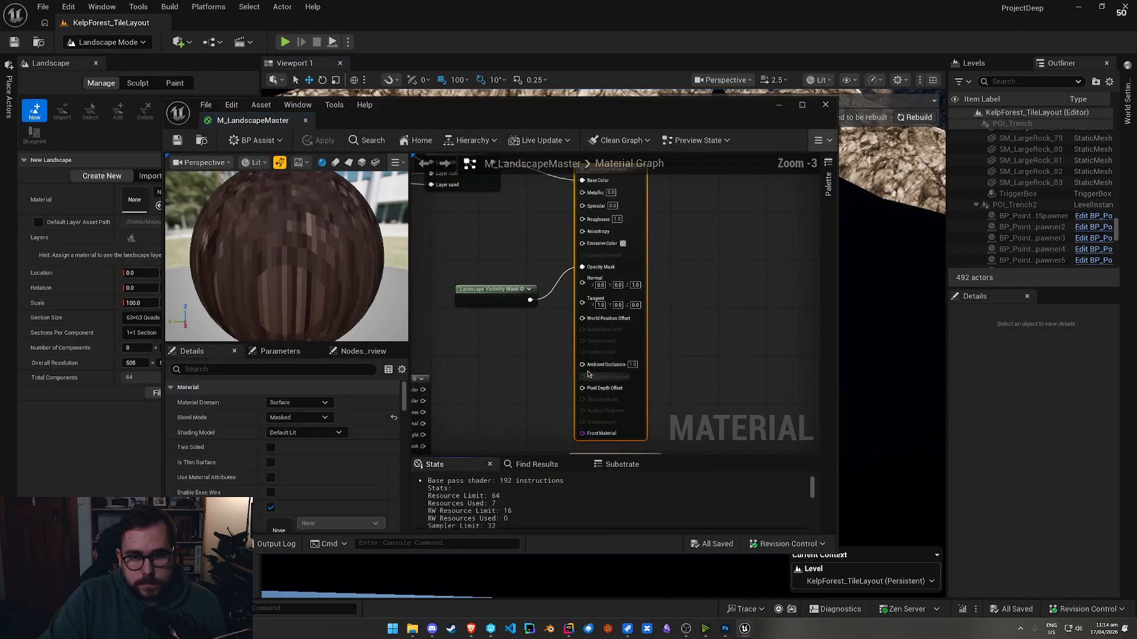
{"action": "right_click_drag", "start_coordinate": [464, 338], "coordinate": [667, 345]}
{"action": "left_click_drag", "start_coordinate": [687, 304], "coordinate": [637, 304]}
{"action": "right_click_drag", "start_coordinate": [617, 237], "coordinate": [677, 360]}
{"action": "left_click_drag", "start_coordinate": [743, 305], "coordinate": [701, 289]}
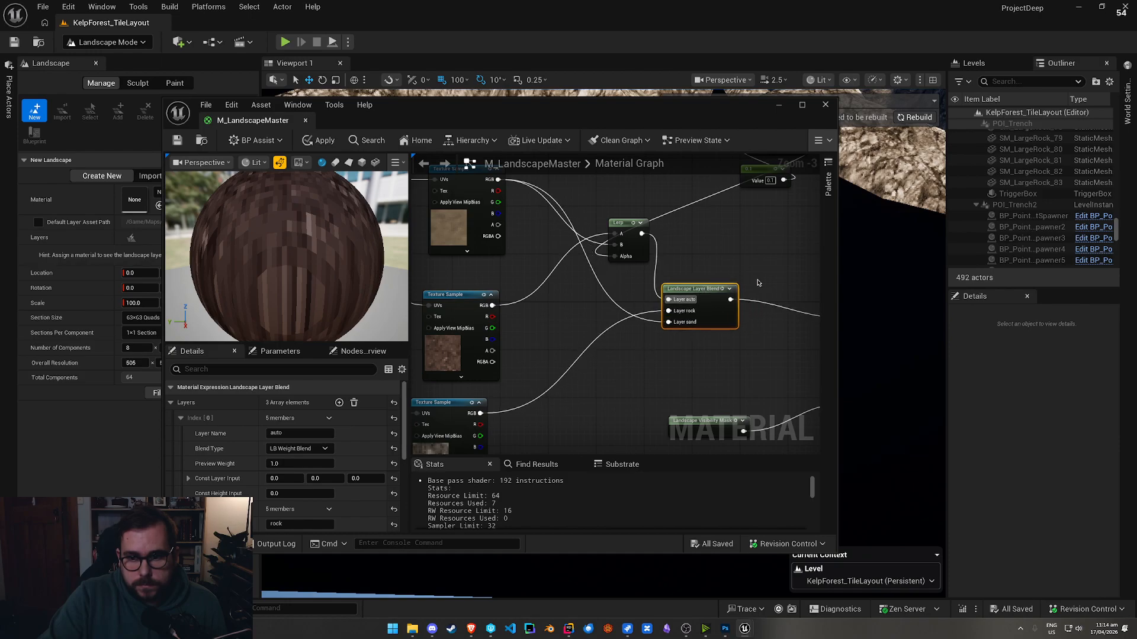
{"action": "right_click_drag", "start_coordinate": [749, 284], "coordinate": [613, 310]}
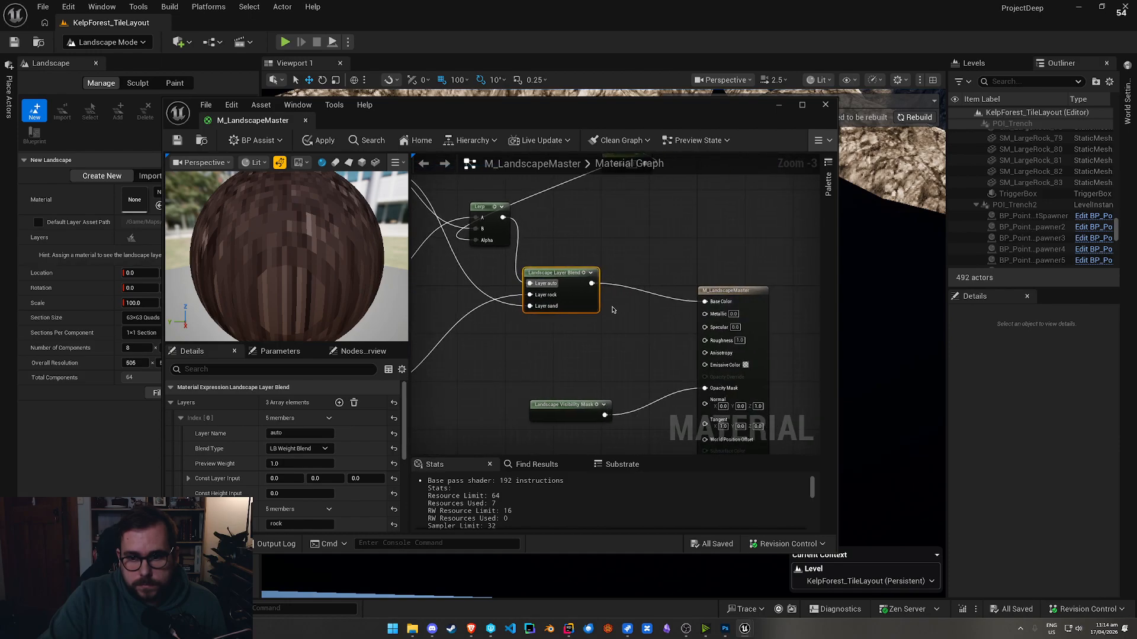
{"action": "left_click", "coordinate": [718, 302]}
Step: Review the settings of all three layers in the Landscape Layer Blend node
{"action": "right_click", "coordinate": [654, 241]}
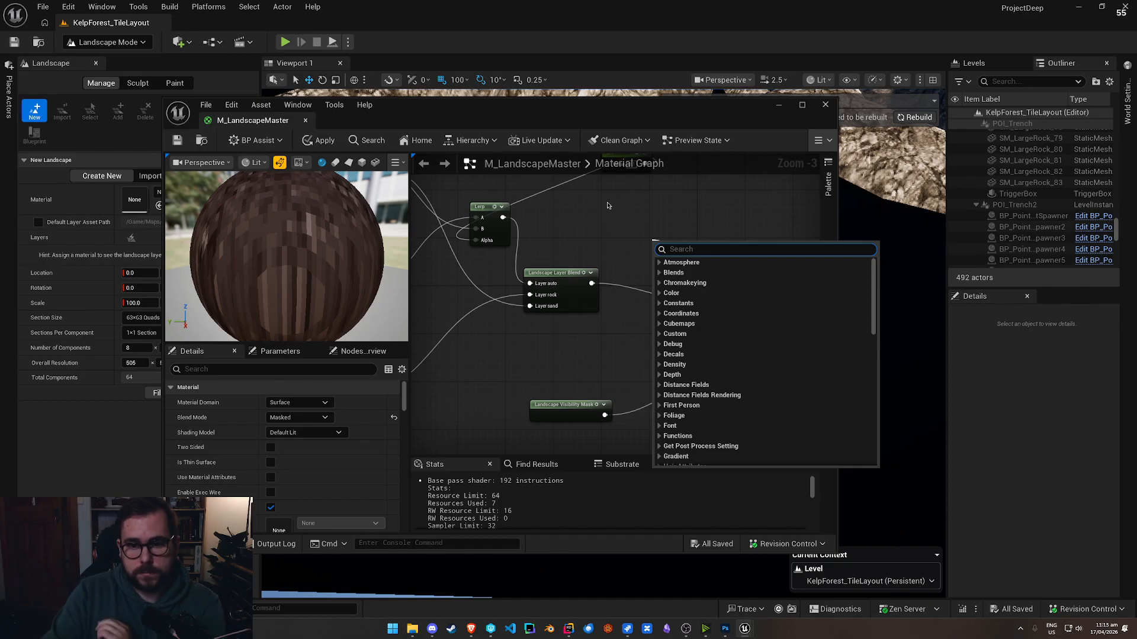
{"action": "left_click", "coordinate": [559, 278]}
{"action": "left_click", "coordinate": [173, 404]}
{"action": "left_click", "coordinate": [173, 404]}
{"action": "scroll", "coordinate": [207, 438], "scroll_direction": "down", "scroll_amount": 2}
{"action": "scroll", "coordinate": [214, 456], "scroll_direction": "down", "scroll_amount": 5}
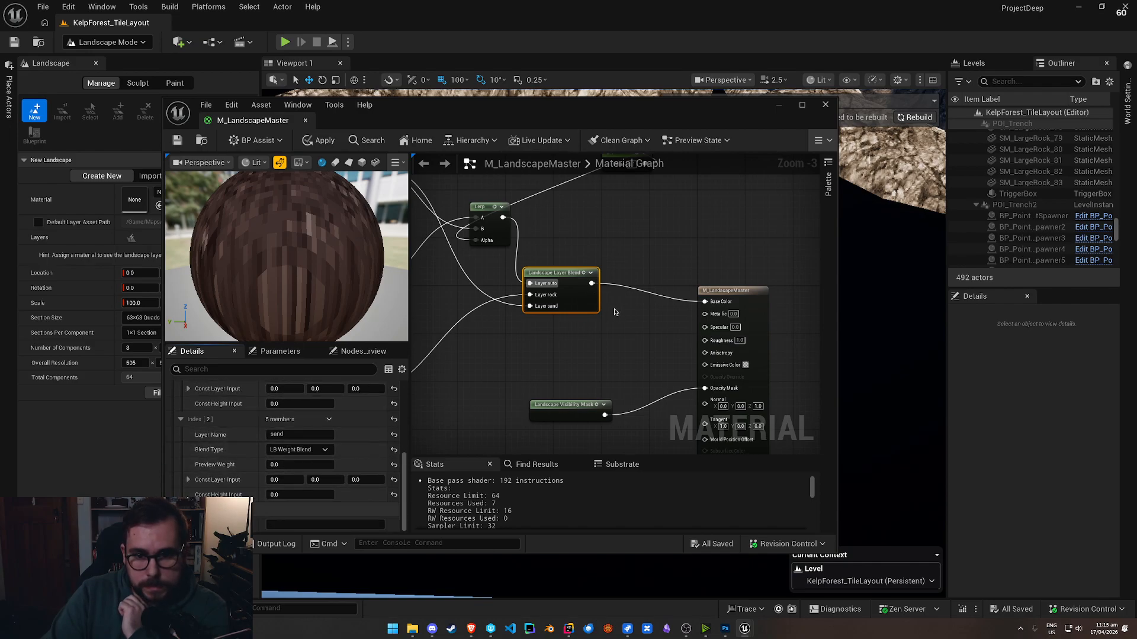
Step: Rearrange the Lerp and Landscape Layer Blend nodes, placing the blend node below and left of the Lerp
{"action": "left_click_drag", "start_coordinate": [546, 296], "coordinate": [601, 314]}
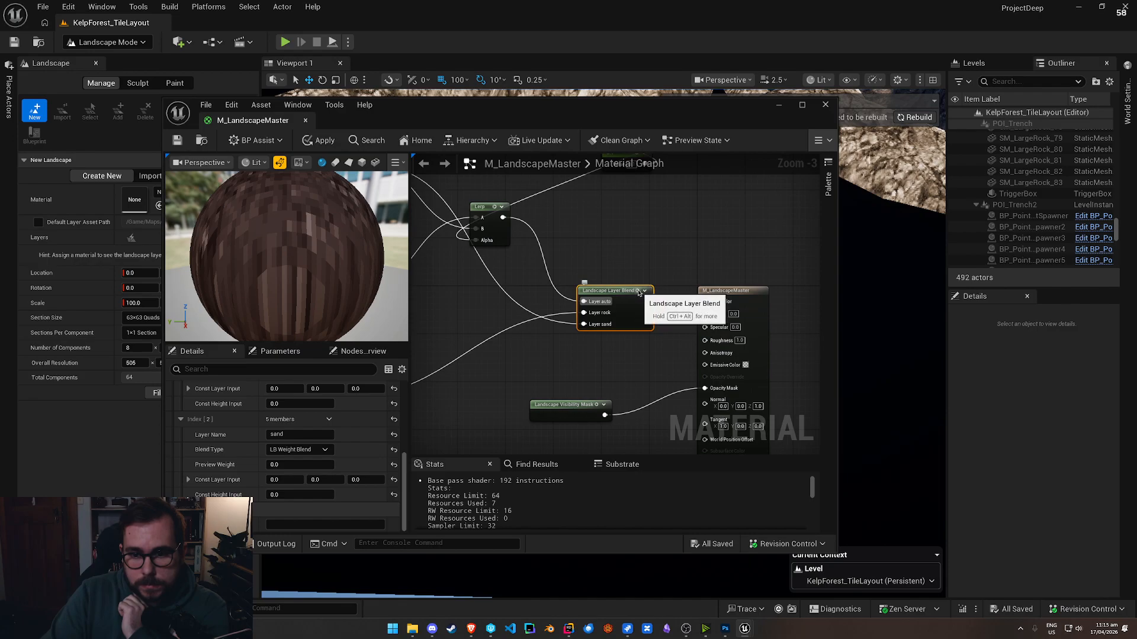
{"action": "right_click_drag", "start_coordinate": [639, 292], "coordinate": [565, 341]}
{"action": "left_click_drag", "start_coordinate": [570, 312], "coordinate": [709, 306]}
{"action": "left_click_drag", "start_coordinate": [697, 383], "coordinate": [595, 395]}
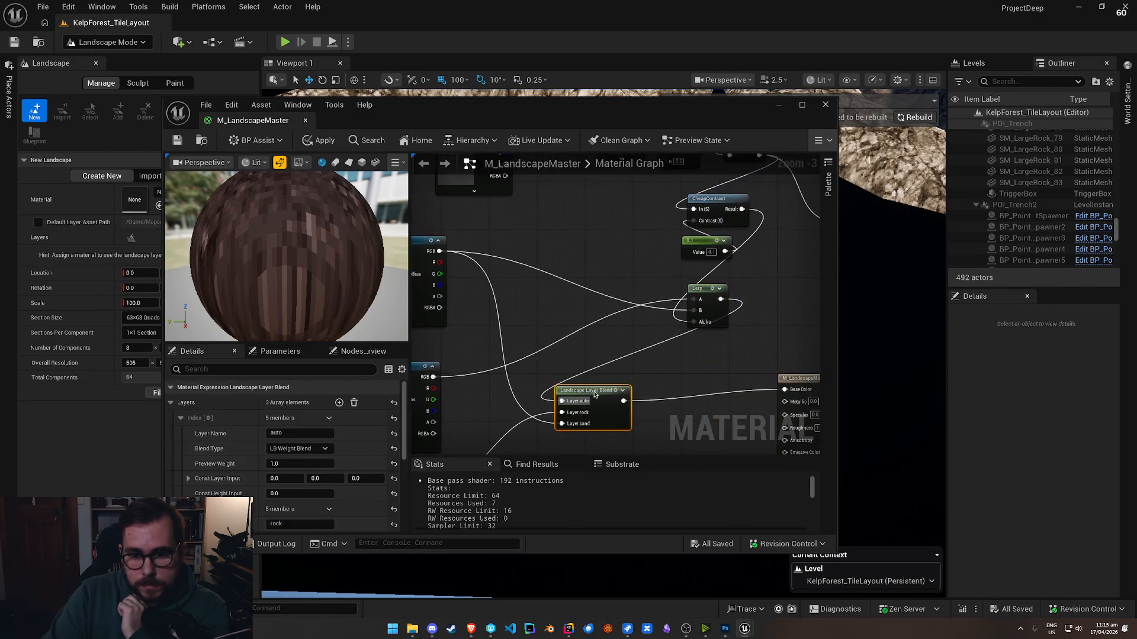
{"action": "right_click_drag", "start_coordinate": [597, 379], "coordinate": [573, 297]}
{"action": "right_click", "coordinate": [556, 366]}
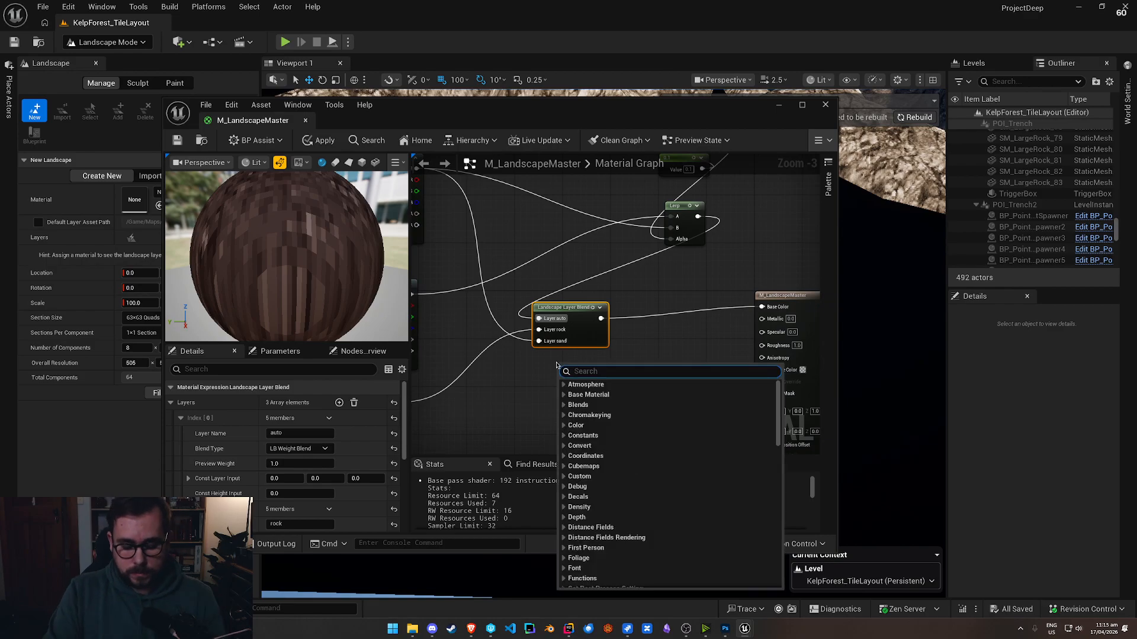
{"action": "type", "text": "layer"}
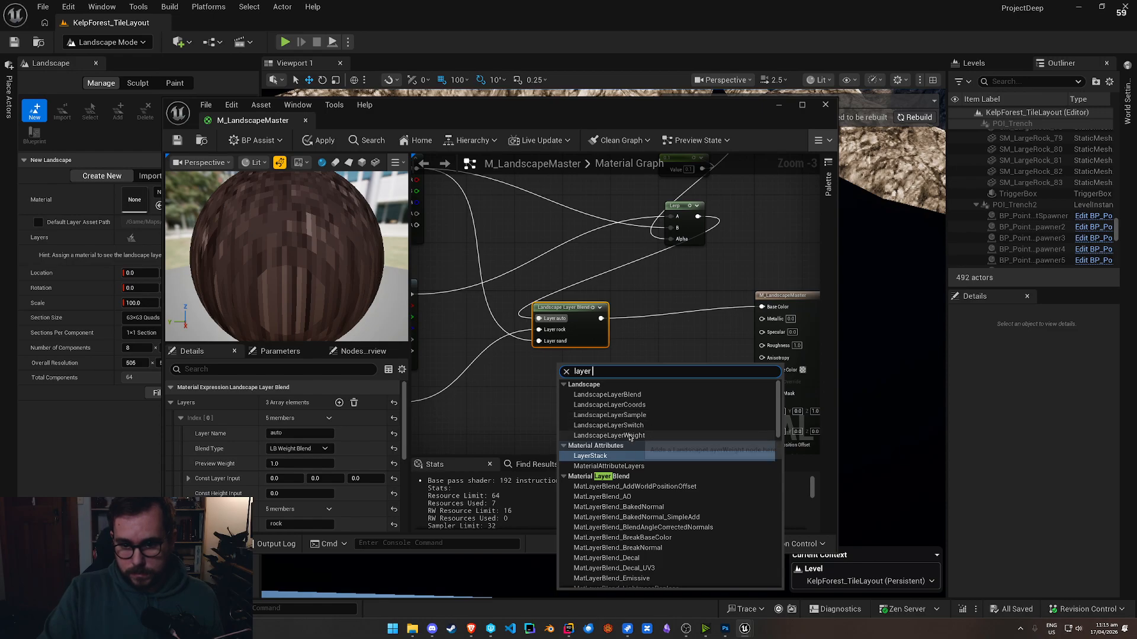
{"action": "left_click", "coordinate": [636, 415]}
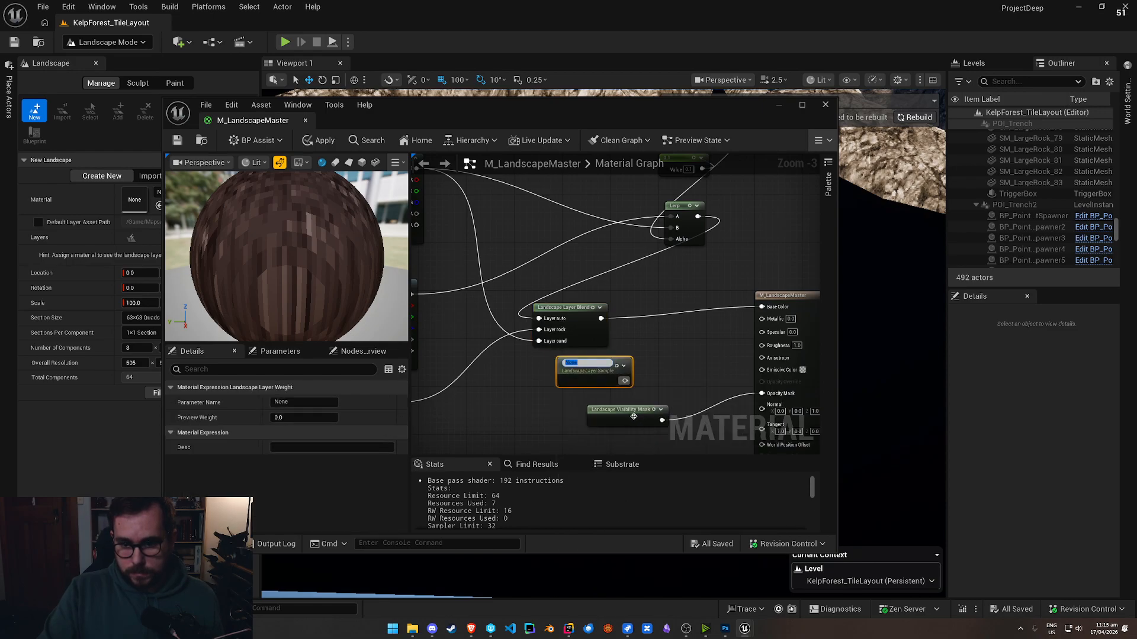
{"action": "left_click", "coordinate": [538, 399]}
{"action": "left_click", "coordinate": [582, 377]}
{"action": "key", "text": "Delete"}
{"action": "right_click", "coordinate": [547, 368]}
{"action": "type", "text": "layer we"}
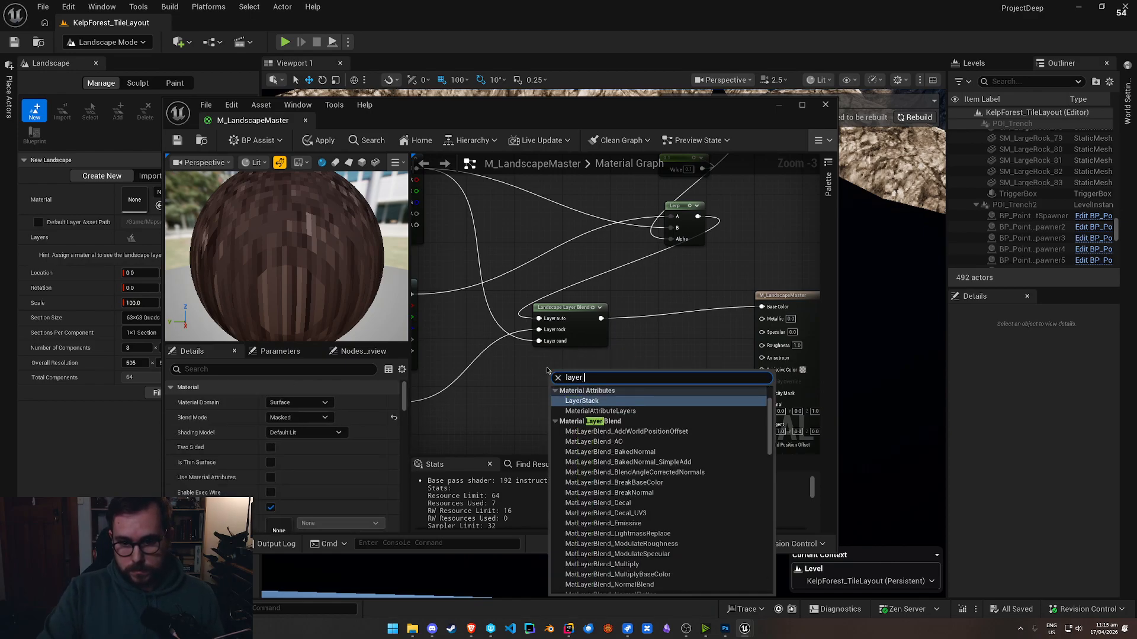
{"action": "left_click", "coordinate": [617, 402]}
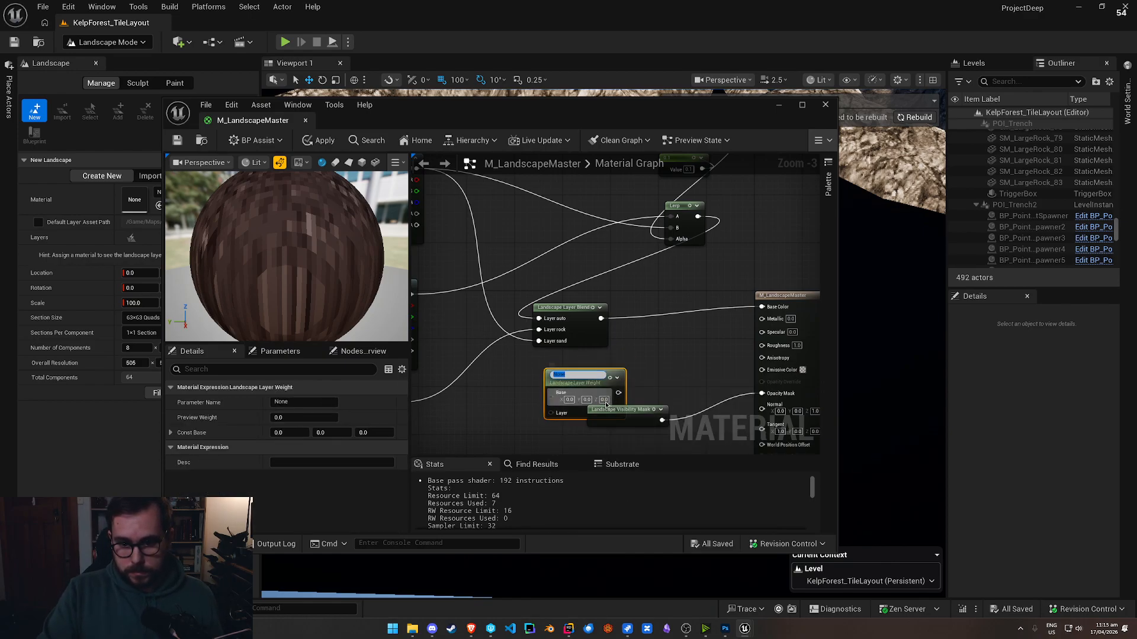
{"action": "left_click", "coordinate": [656, 374]}
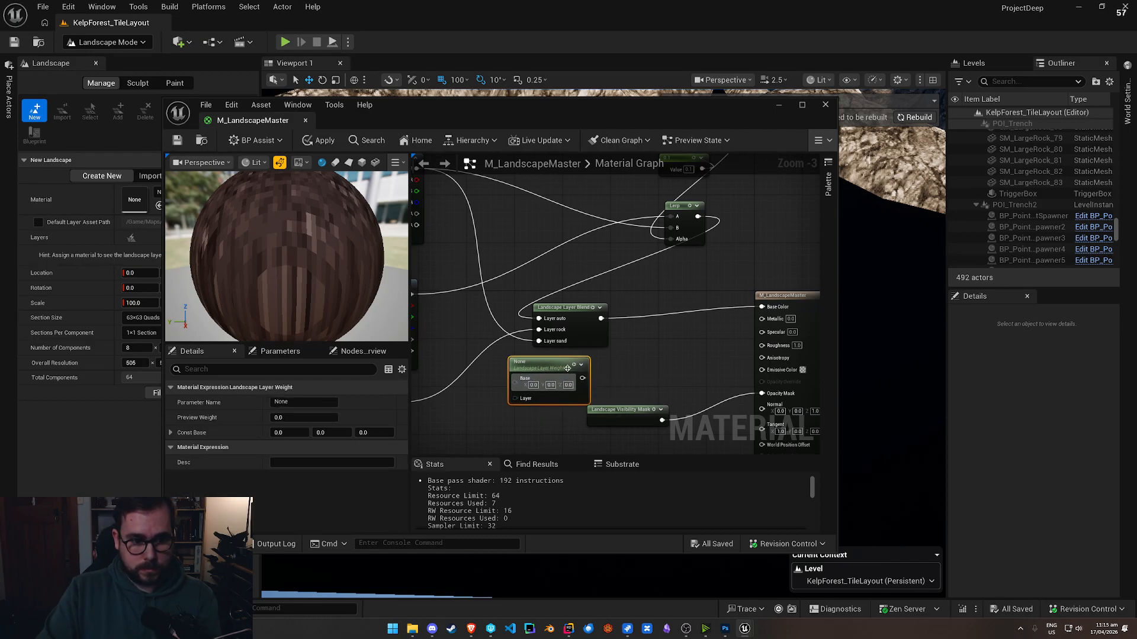
{"action": "key", "text": "Delete"}
Step: Change the auto layer's blend type in the Landscape Layer Blend node to LB Alpha Blend and apply it, uncovering the level viewport
{"action": "left_click", "coordinate": [566, 308]}
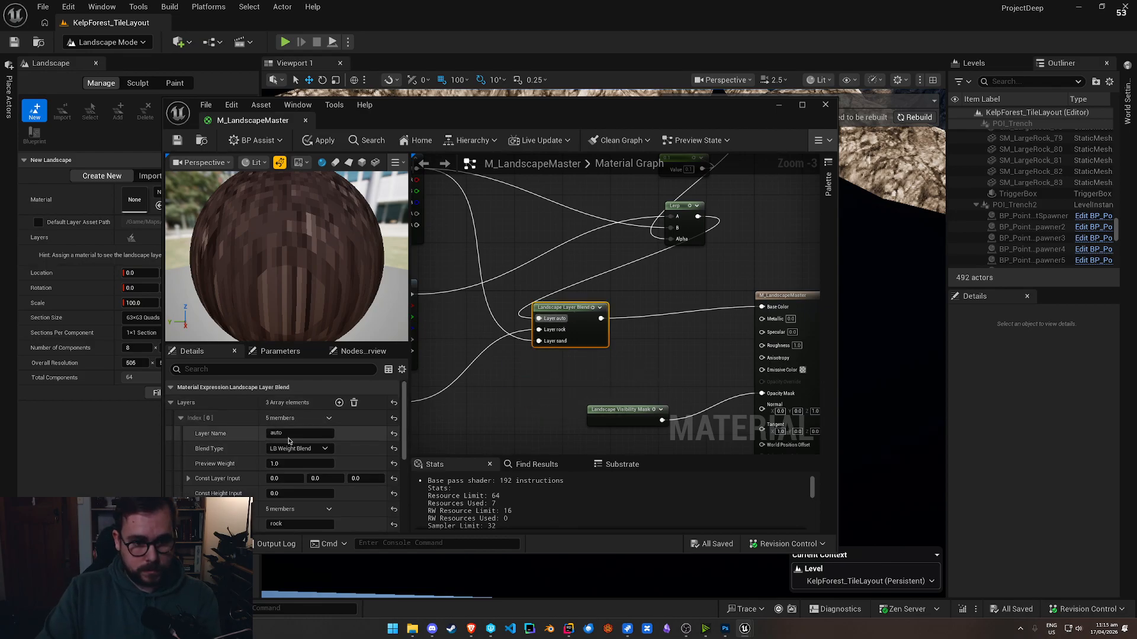
{"action": "left_click", "coordinate": [303, 449]}
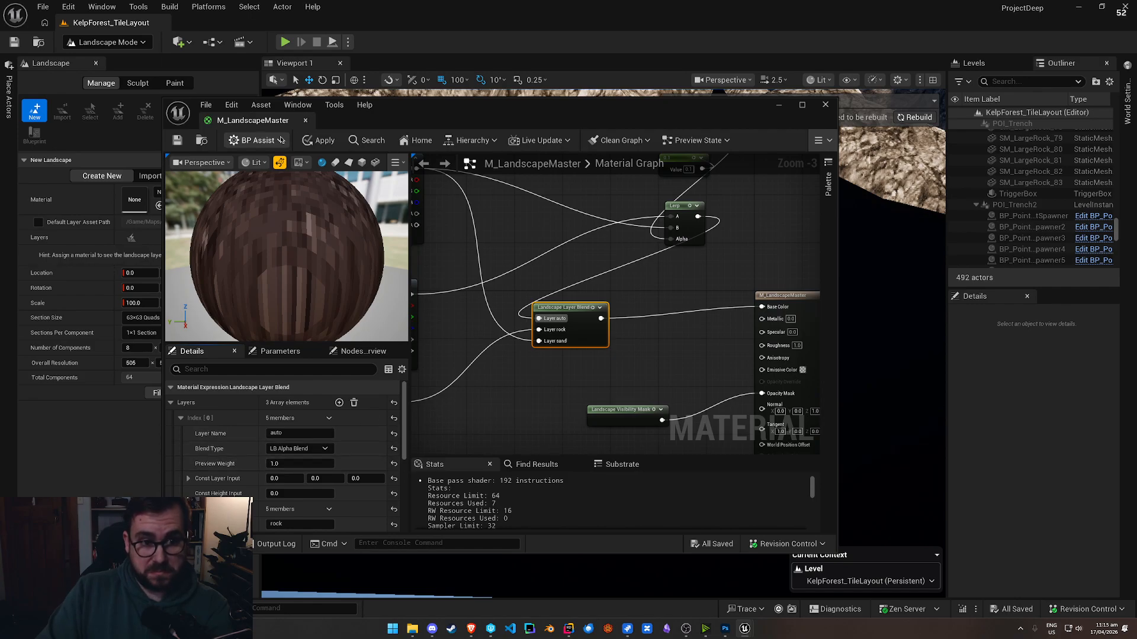
{"action": "left_click_drag", "start_coordinate": [453, 117], "coordinate": [475, 415]}
{"action": "right_click_drag", "start_coordinate": [444, 249], "coordinate": [407, 139]}
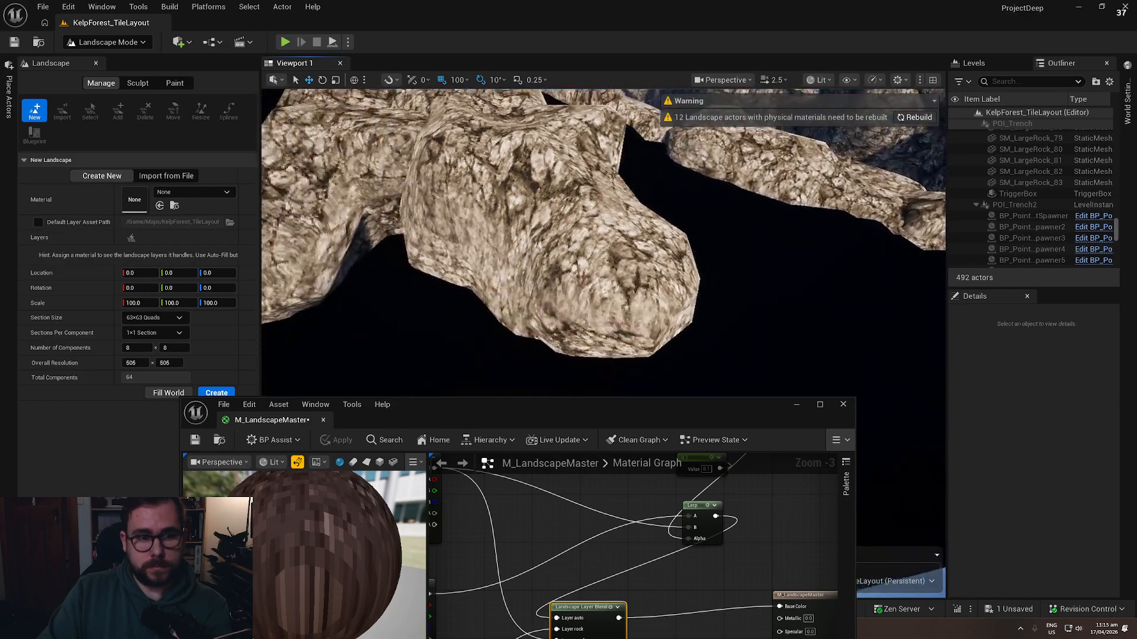
Step: Select the POI_Trench2 level instance in Selection Mode and start editing it
{"action": "left_click", "coordinate": [175, 82]}
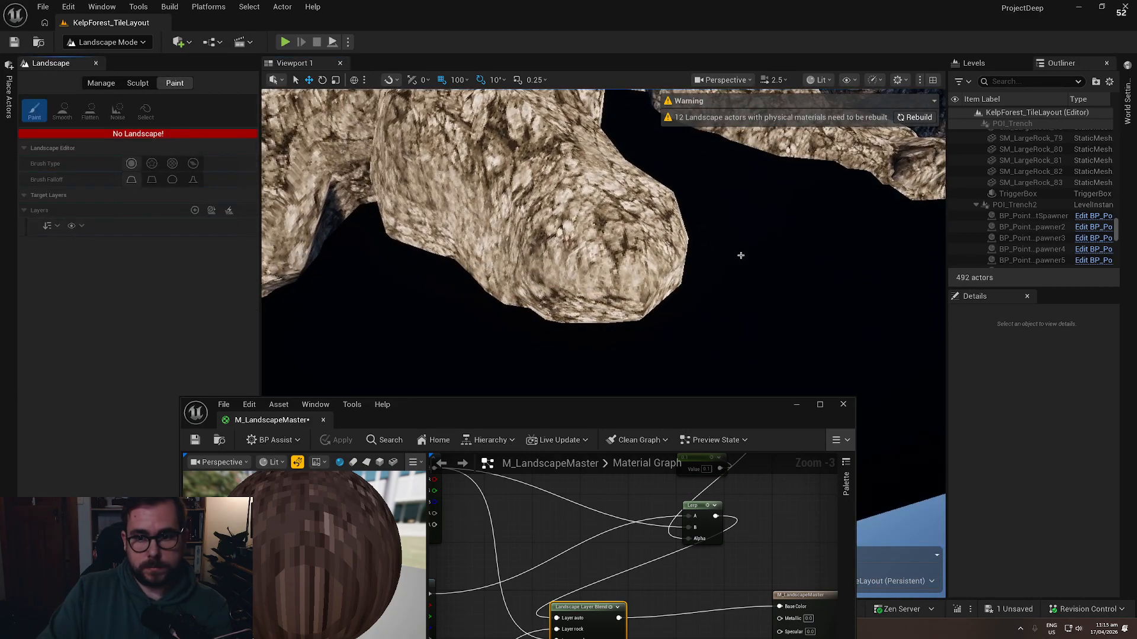
{"action": "left_click", "coordinate": [108, 42]}
{"action": "left_click", "coordinate": [101, 61]}
{"action": "left_click", "coordinate": [741, 259]}
{"action": "scroll", "coordinate": [994, 424], "scroll_direction": "down", "scroll_amount": 3}
{"action": "scroll", "coordinate": [1004, 422], "scroll_direction": "up", "scroll_amount": 3}
{"action": "left_click", "coordinate": [1014, 426]}
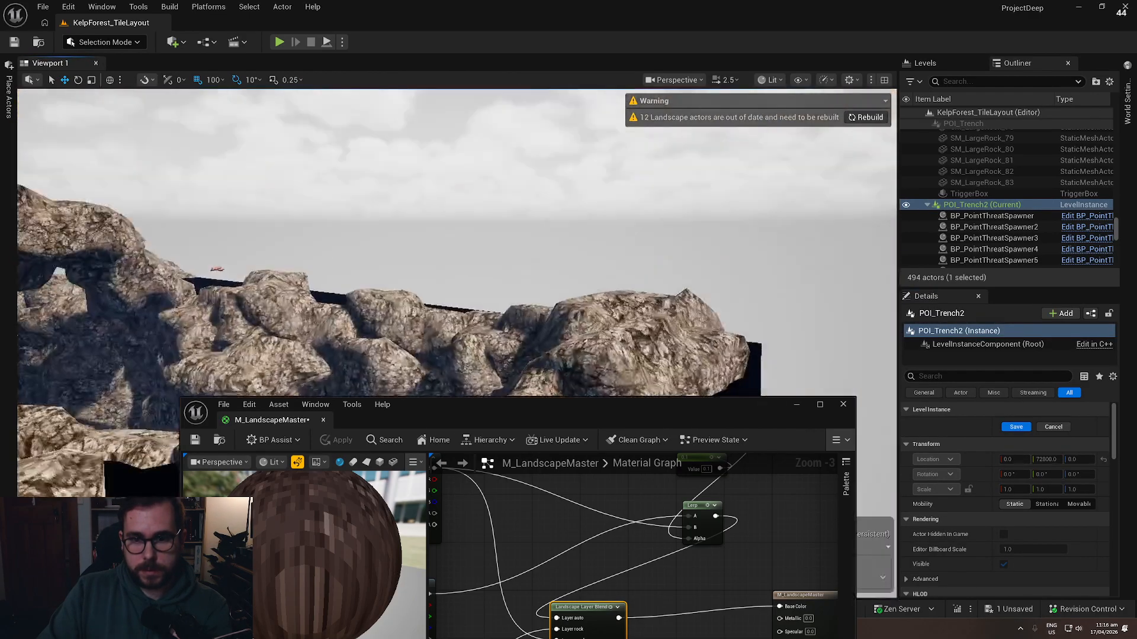
Step: Switch to landscape painting and paint the auto layer over the black ground beside the rocks
{"action": "right_click_drag", "start_coordinate": [456, 249], "coordinate": [456, 335]}
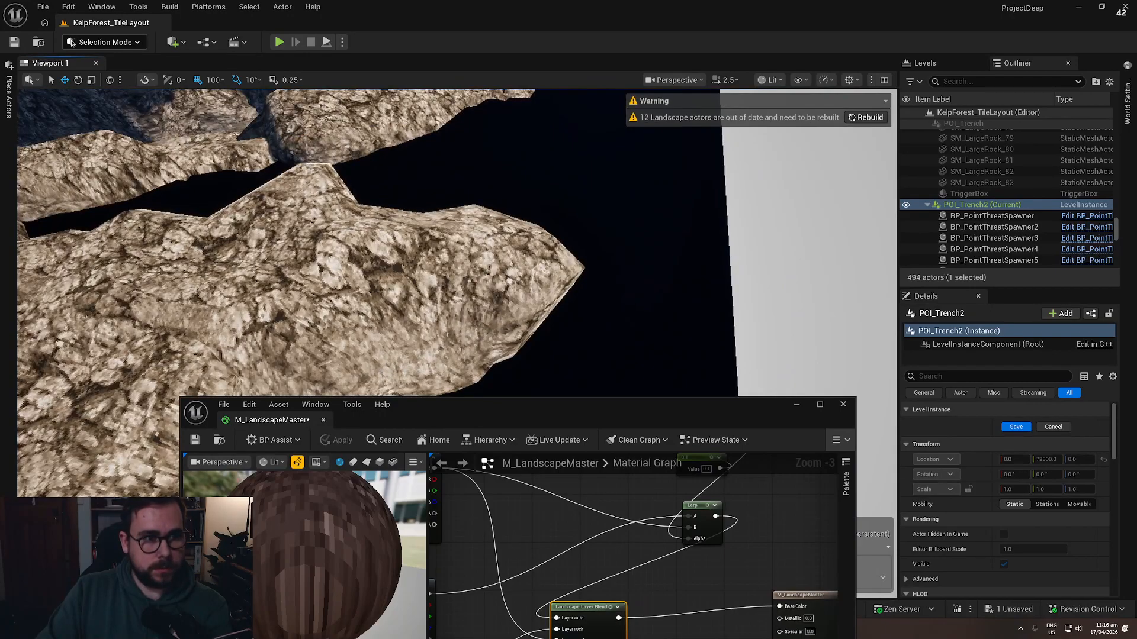
{"action": "left_click", "coordinate": [98, 42]}
{"action": "left_click", "coordinate": [120, 78]}
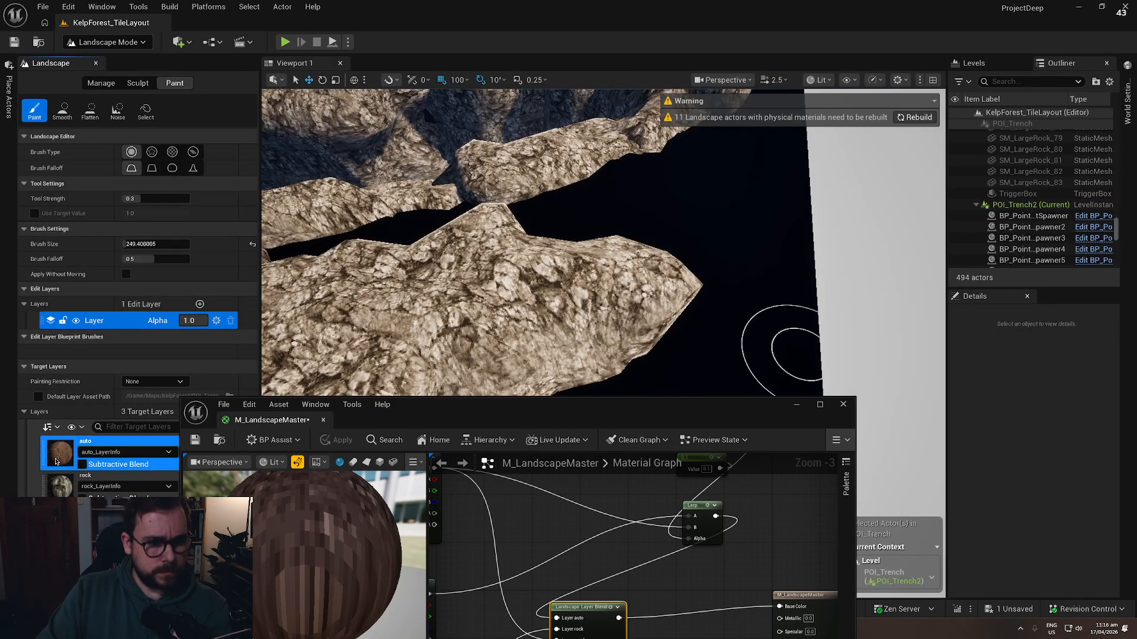
{"action": "left_click_drag", "start_coordinate": [693, 272], "coordinate": [742, 302]}
{"action": "right_click_drag", "start_coordinate": [742, 302], "coordinate": [608, 302]}
{"action": "mouse_move", "coordinate": [634, 240]}
{"action": "left_mouse_down", "text": "shift"}
{"action": "mouse_move", "coordinate": [609, 302]}
{"action": "mouse_move", "coordinate": [589, 311]}
{"action": "mouse_move", "coordinate": [539, 251]}
{"action": "left_mouse_up", "text": "shift"}
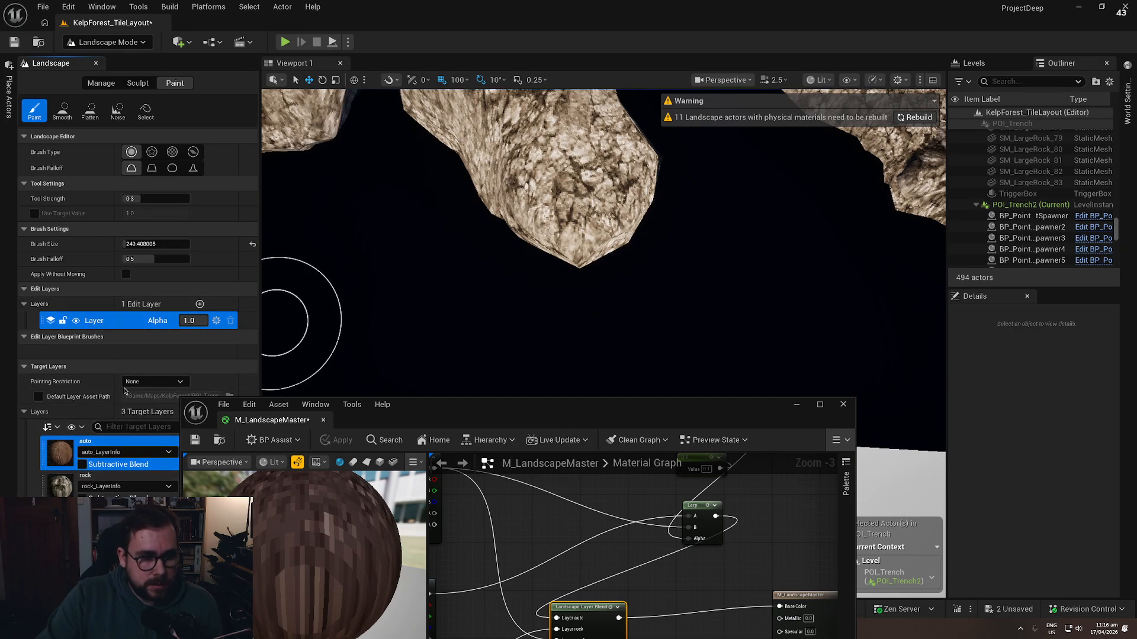
Step: Add a LandscapeLayerSample node below the layer blend in the M_LandscapeMaster graph and name its parameter rock
{"action": "left_click_drag", "start_coordinate": [438, 411], "coordinate": [560, 241]}
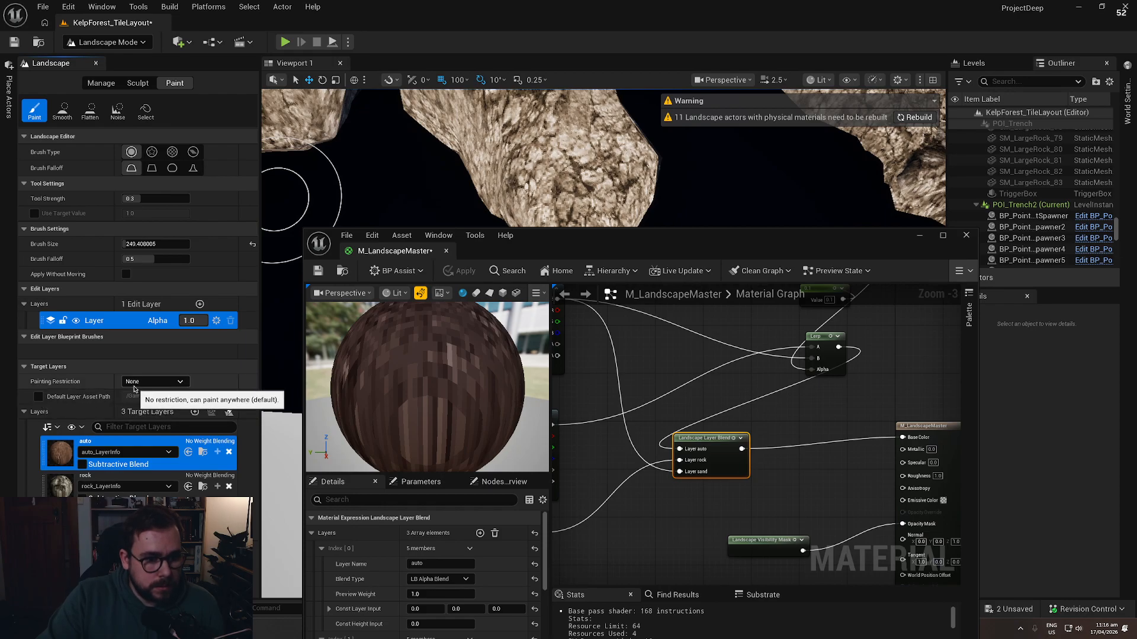
{"action": "left_click_drag", "start_coordinate": [574, 251], "coordinate": [413, 152]}
{"action": "right_click_drag", "start_coordinate": [571, 391], "coordinate": [652, 349]}
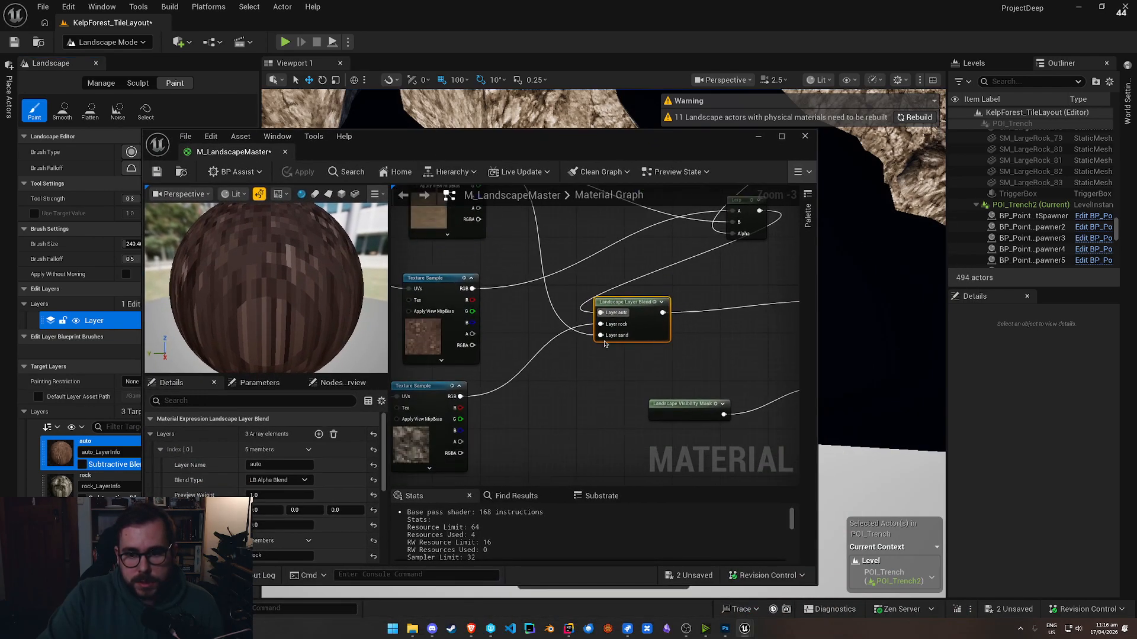
{"action": "right_click", "coordinate": [569, 373]}
{"action": "type", "text": "layer sam"}
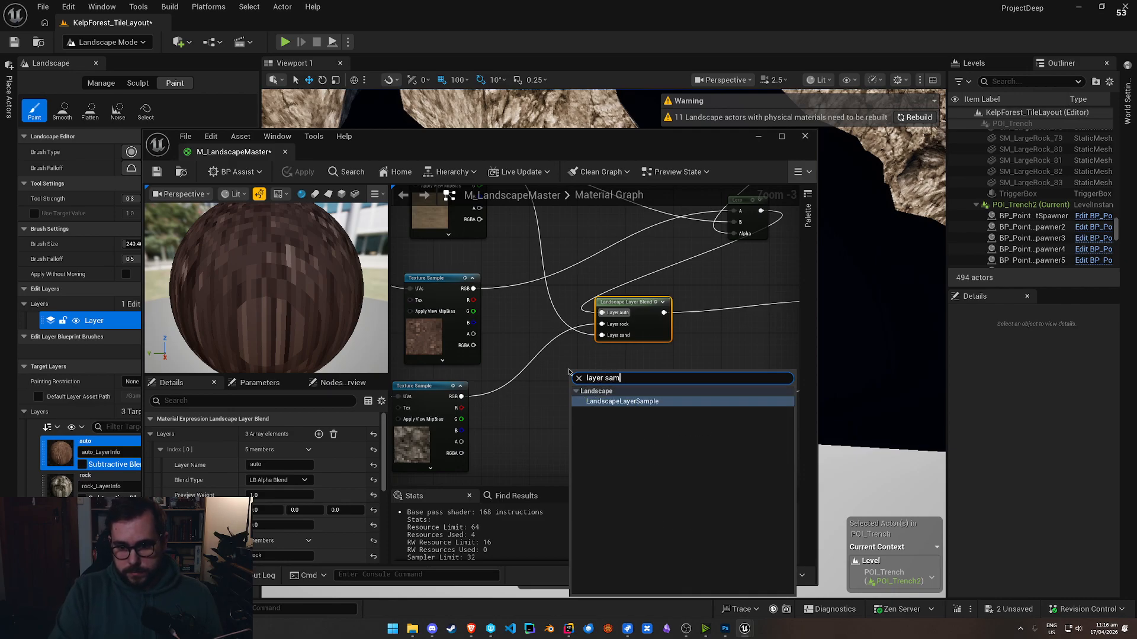
{"action": "key", "text": "Return"}
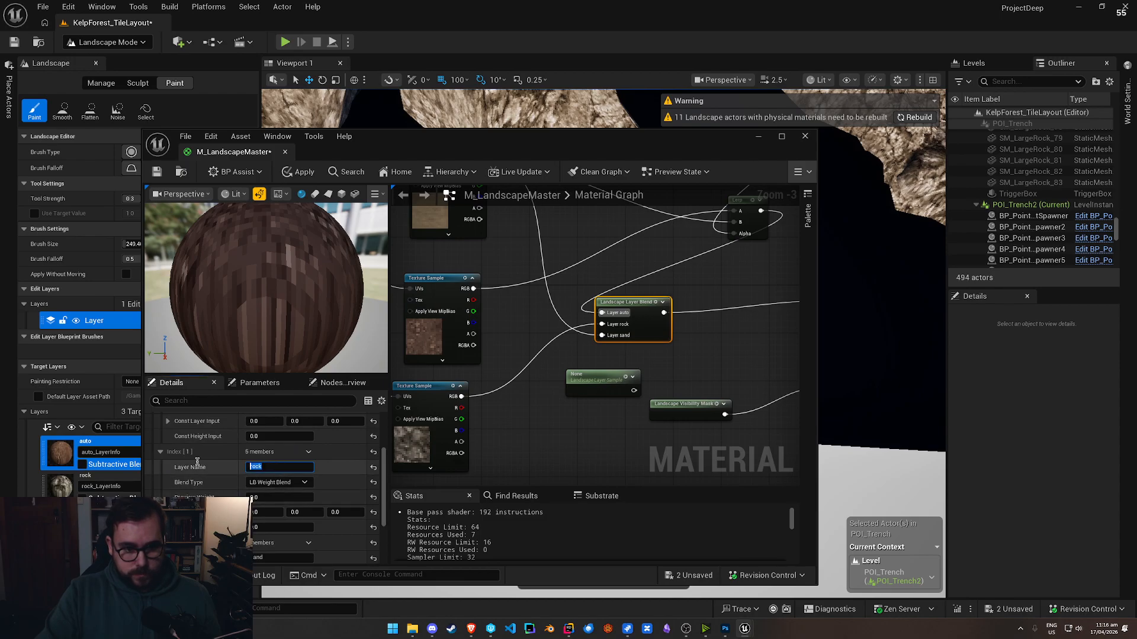
{"action": "left_click", "coordinate": [594, 387]}
{"action": "left_click", "coordinate": [285, 433]}
{"action": "type", "text": "rock"}
{"action": "key", "text": "Return"}
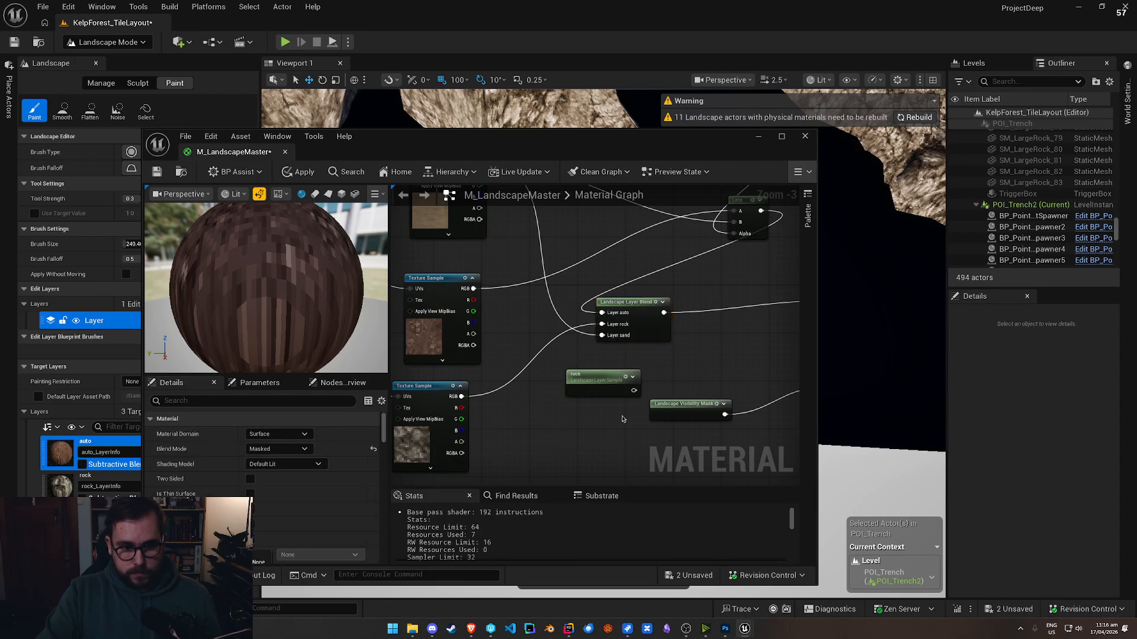
Step: Duplicate the rock layer sample node and set the copy's parameter name to sand
{"action": "left_click_drag", "start_coordinate": [598, 384], "coordinate": [568, 377]}
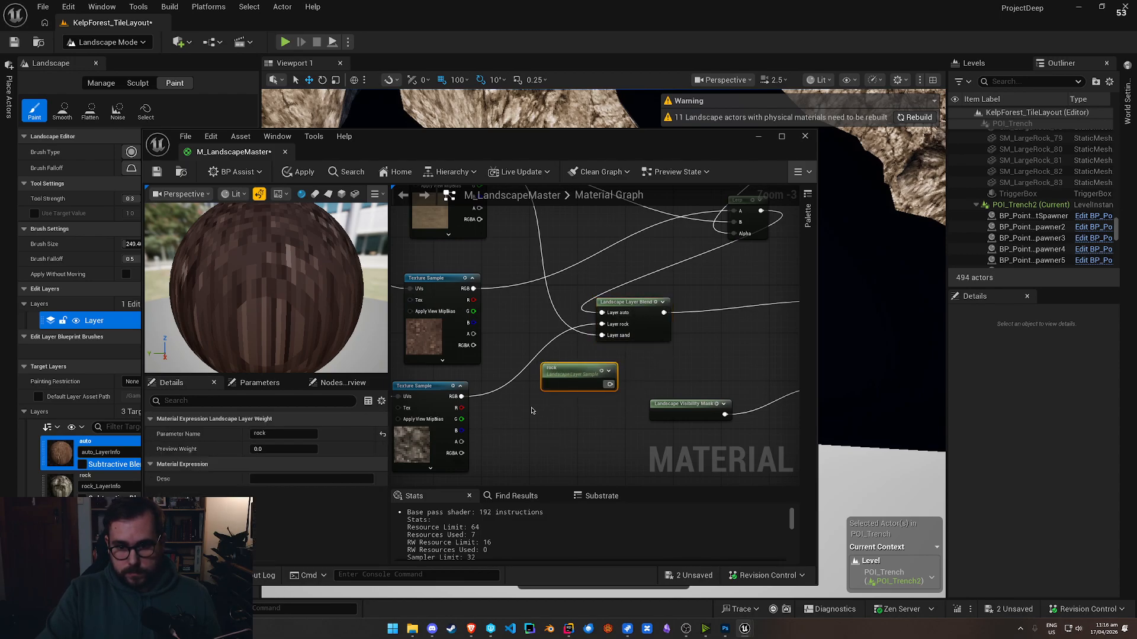
{"action": "key", "text": "ctrl+d"}
{"action": "scroll", "coordinate": [283, 505], "scroll_direction": "down", "scroll_amount": 5}
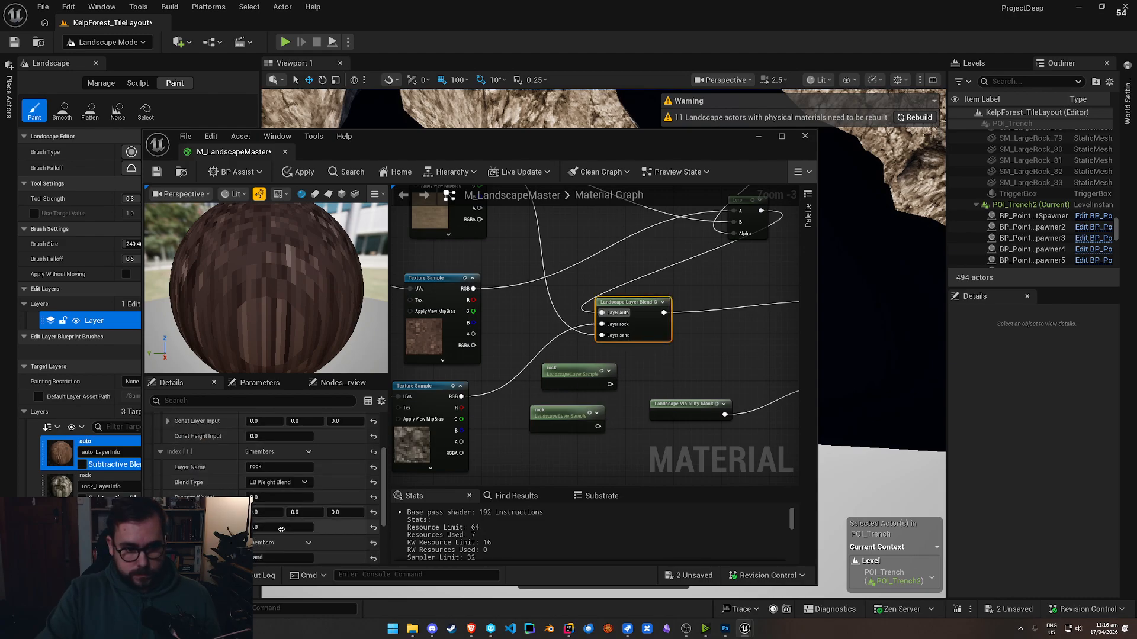
{"action": "left_click", "coordinate": [573, 464]}
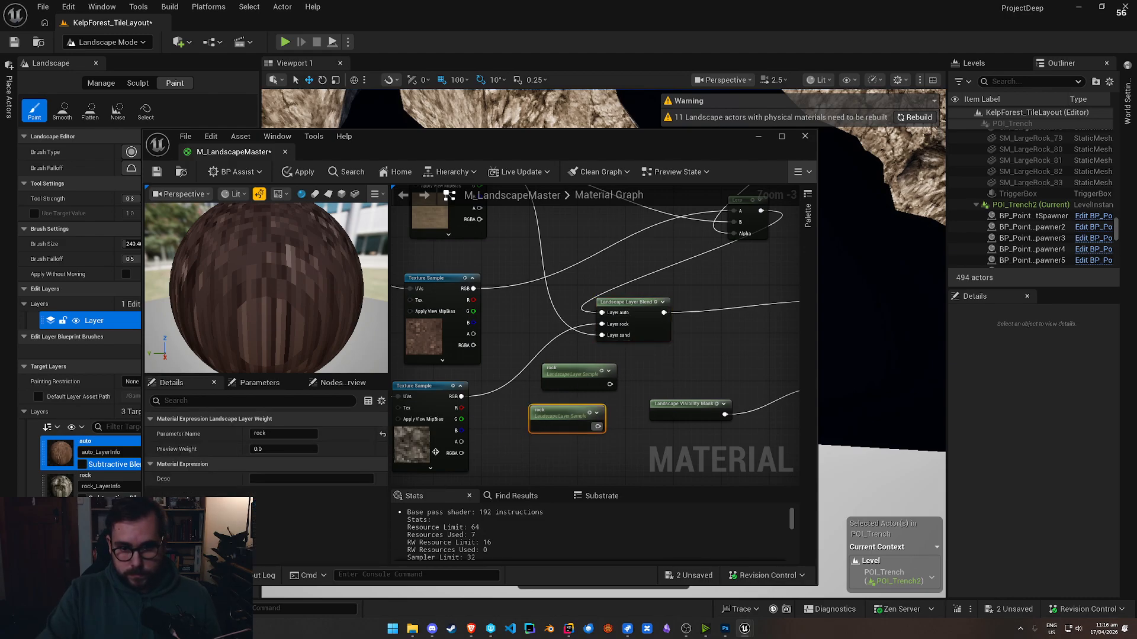
Step: Move the Landscape Visibility Mask node out of the way and combine the rock and sand samples in a Max node
{"action": "right_click_drag", "start_coordinate": [674, 442], "coordinate": [513, 382]}
{"action": "left_click_drag", "start_coordinate": [512, 345], "coordinate": [565, 398]}
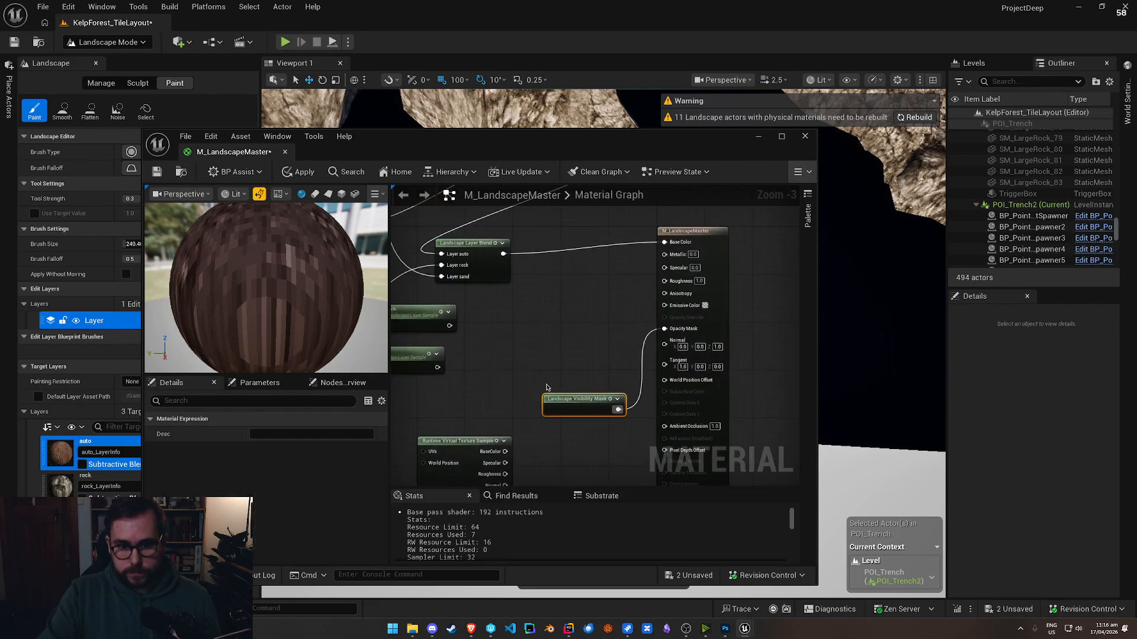
{"action": "left_click_drag", "start_coordinate": [449, 326], "coordinate": [472, 326]}
{"action": "type", "text": "max"}
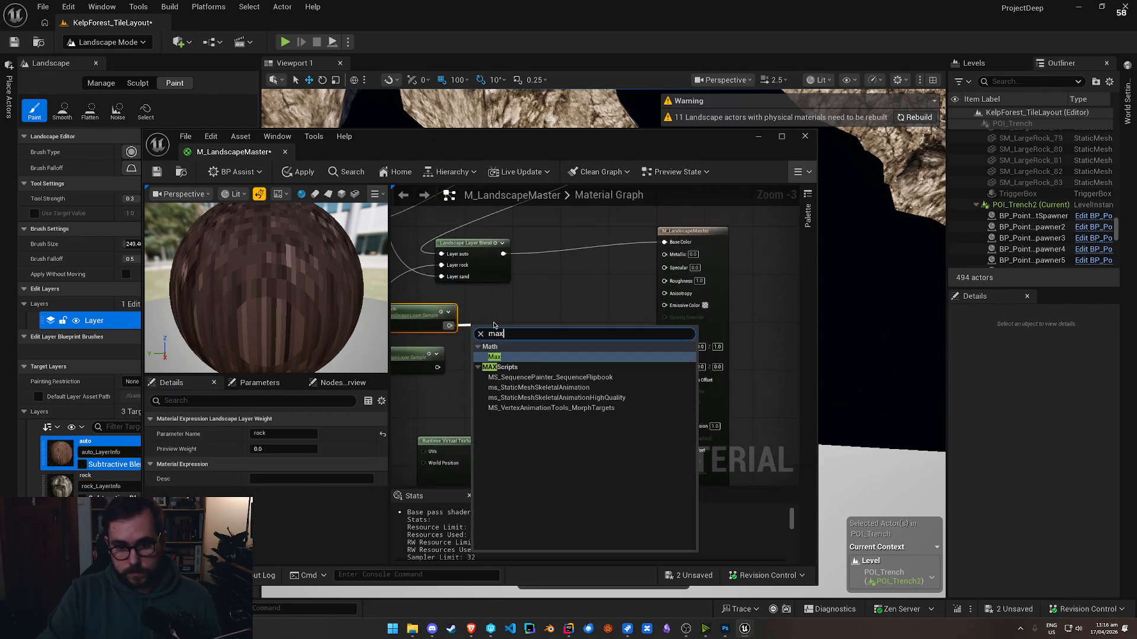
{"action": "left_click", "coordinate": [500, 356]}
{"action": "left_click_drag", "start_coordinate": [437, 367], "coordinate": [489, 343]}
{"action": "left_click", "coordinate": [497, 323]}
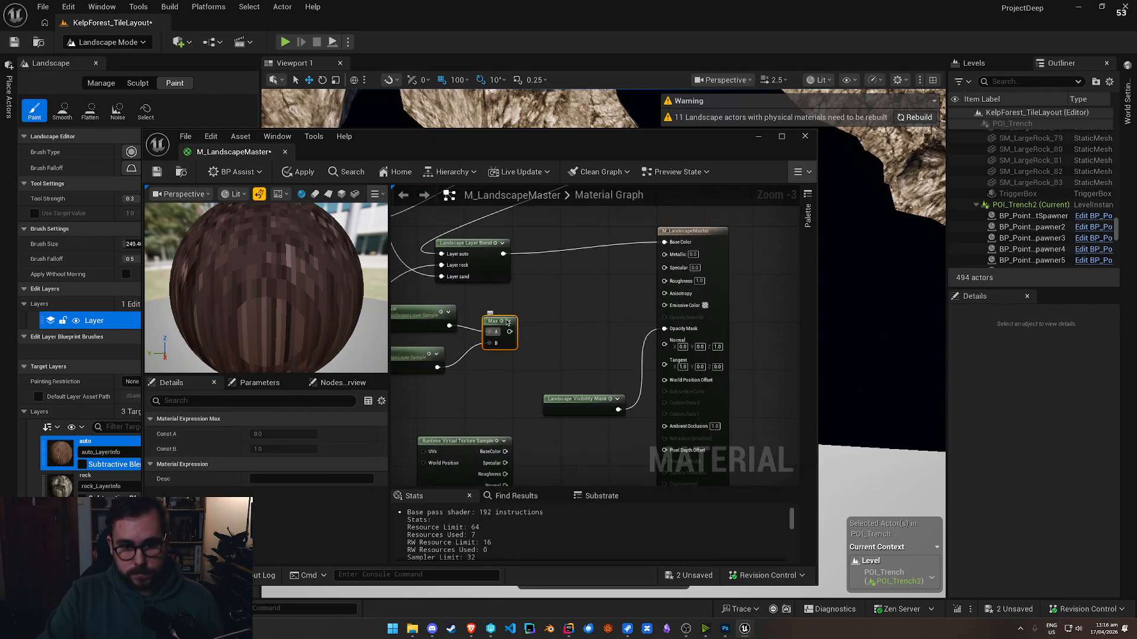
Step: Add a LinearInterpolate node that feeds the material's Base Color
{"action": "left_click_drag", "start_coordinate": [504, 255], "coordinate": [539, 248]}
{"action": "left_click_drag", "start_coordinate": [664, 242], "coordinate": [573, 276]}
{"action": "type", "text": "lerp"}
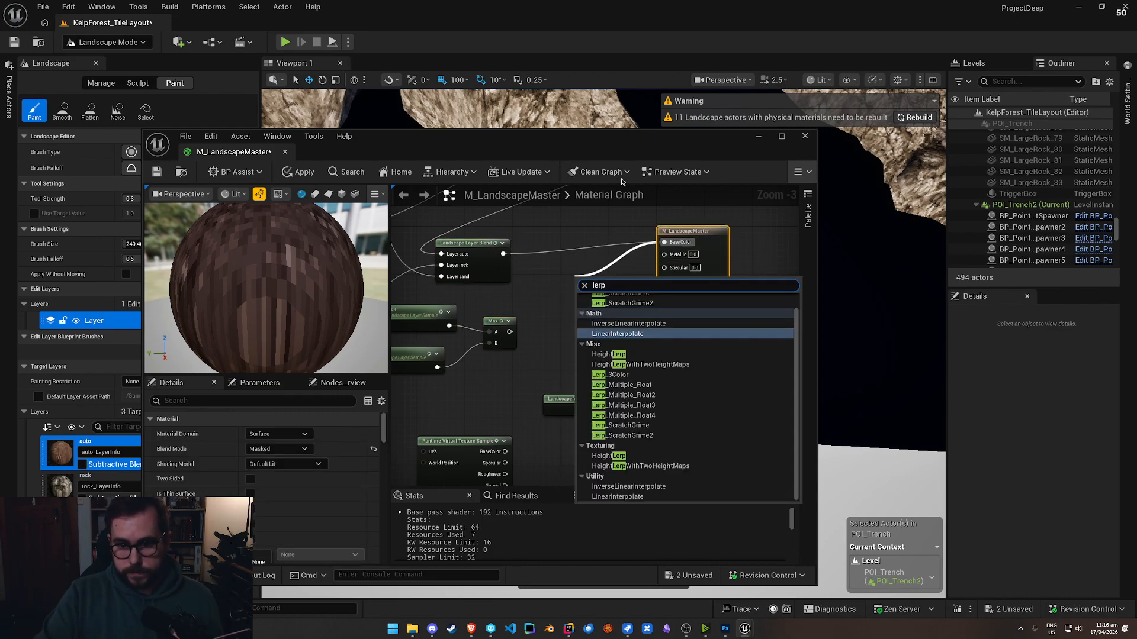
{"action": "left_click", "coordinate": [623, 335]}
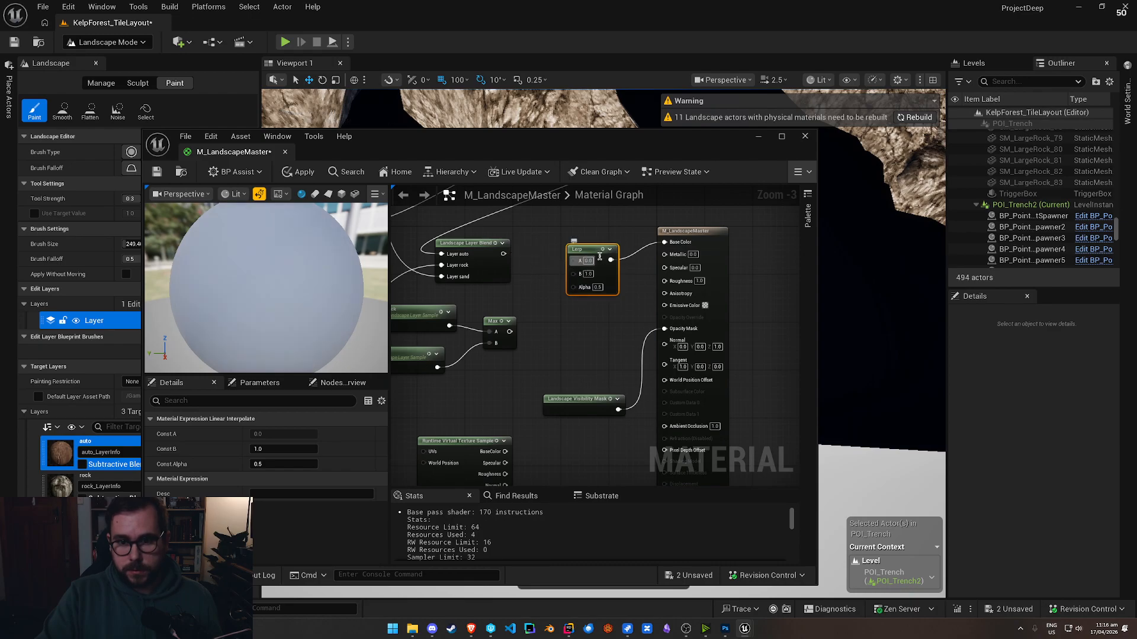
Step: Arrange the new Lerp, layer sample and Max nodes neatly around the Landscape Layer Blend node
{"action": "right_click_drag", "start_coordinate": [590, 261], "coordinate": [645, 342]}
{"action": "left_click_drag", "start_coordinate": [643, 333], "coordinate": [660, 326]}
{"action": "left_click_drag", "start_coordinate": [556, 406], "coordinate": [556, 412]}
{"action": "left_click_drag", "start_coordinate": [463, 433], "coordinate": [478, 423]}
{"action": "left_click", "coordinate": [607, 406]}
Step: Saturate the Max result into the new Lerp's Alpha, then connect the upper Lerp to A and the layer blend to B
{"action": "mouse_move", "coordinate": [570, 424]}
{"action": "left_mouse_down"}
{"action": "mouse_move", "coordinate": [601, 391]}
{"action": "mouse_move", "coordinate": [590, 418]}
{"action": "left_mouse_up"}
{"action": "type", "text": "sat"}
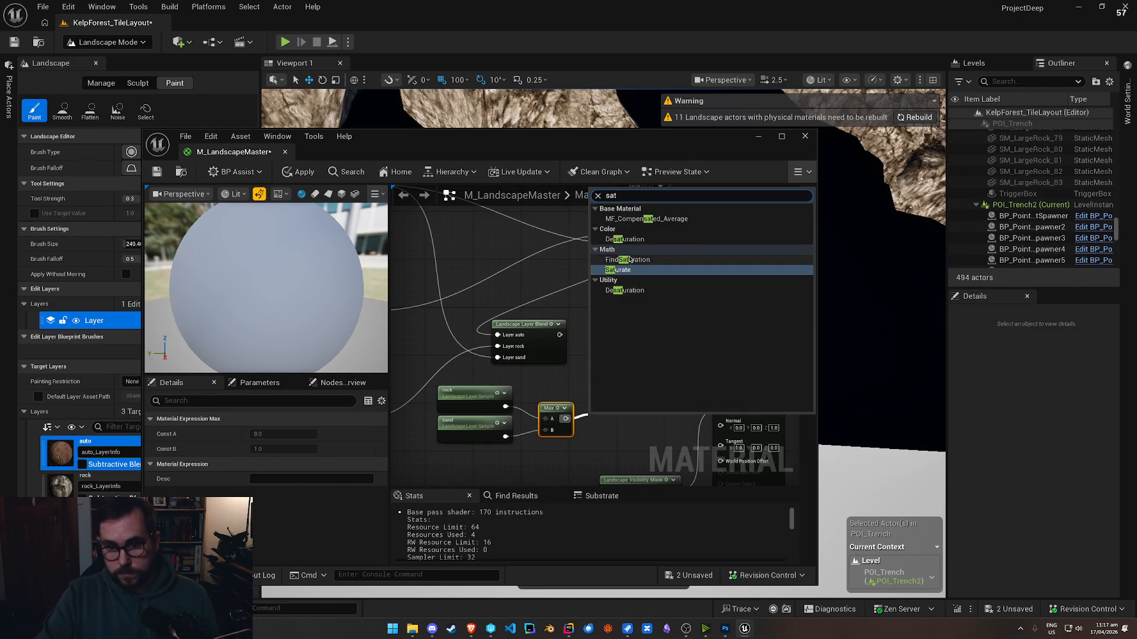
{"action": "left_click", "coordinate": [618, 270]}
{"action": "left_click_drag", "start_coordinate": [616, 419], "coordinate": [560, 335]}
{"action": "left_click_drag", "start_coordinate": [647, 335], "coordinate": [656, 233]}
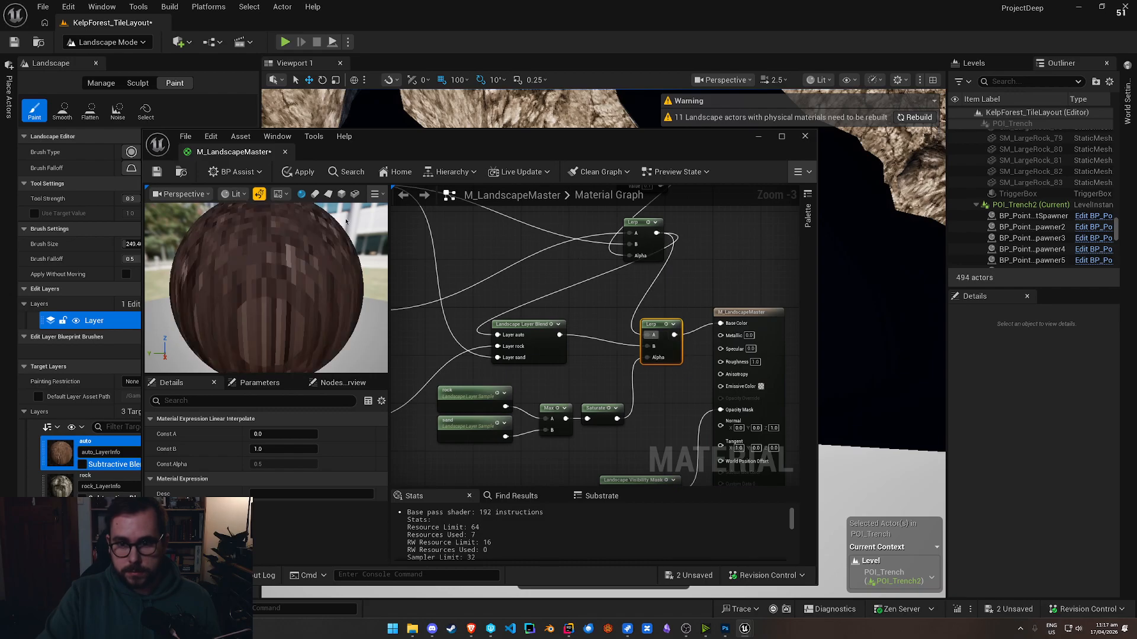
Step: Save M_LandscapeMaster and close its editor to return to the level
{"action": "left_click", "coordinate": [157, 173]}
{"action": "left_click", "coordinate": [285, 152]}
{"action": "left_click", "coordinate": [116, 43]}
{"action": "left_click", "coordinate": [116, 43]}
Step: Paint the rock layer on the ground along the bases of the large boulders
{"action": "left_click", "coordinate": [130, 477]}
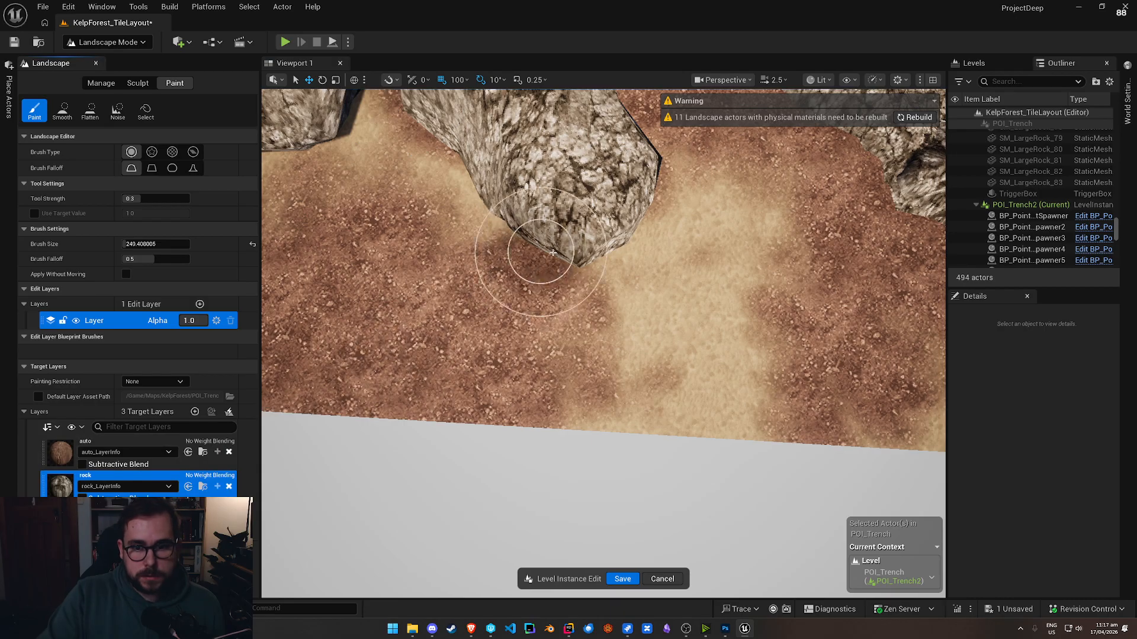
{"action": "left_click", "coordinate": [614, 325]}
{"action": "right_click_drag", "start_coordinate": [614, 326], "coordinate": [624, 361]}
{"action": "left_click_drag", "start_coordinate": [624, 361], "coordinate": [550, 331]}
{"action": "mouse_move", "coordinate": [549, 332]}
{"action": "right_mouse_down"}
{"action": "mouse_move", "coordinate": [589, 349]}
{"action": "mouse_move", "coordinate": [566, 323]}
{"action": "mouse_move", "coordinate": [589, 335]}
{"action": "mouse_move", "coordinate": [541, 311]}
{"action": "mouse_move", "coordinate": [567, 354]}
{"action": "right_mouse_up"}
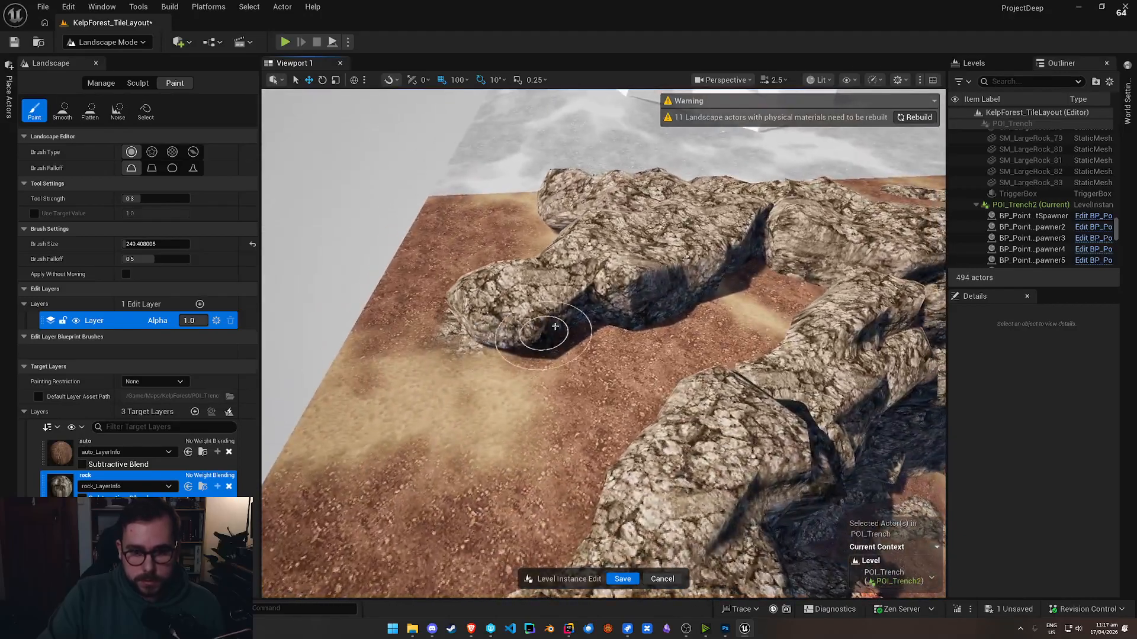
{"action": "mouse_move", "coordinate": [617, 315]}
{"action": "right_mouse_down"}
{"action": "mouse_move", "coordinate": [532, 406]}
{"action": "mouse_move", "coordinate": [584, 355]}
{"action": "right_mouse_up"}
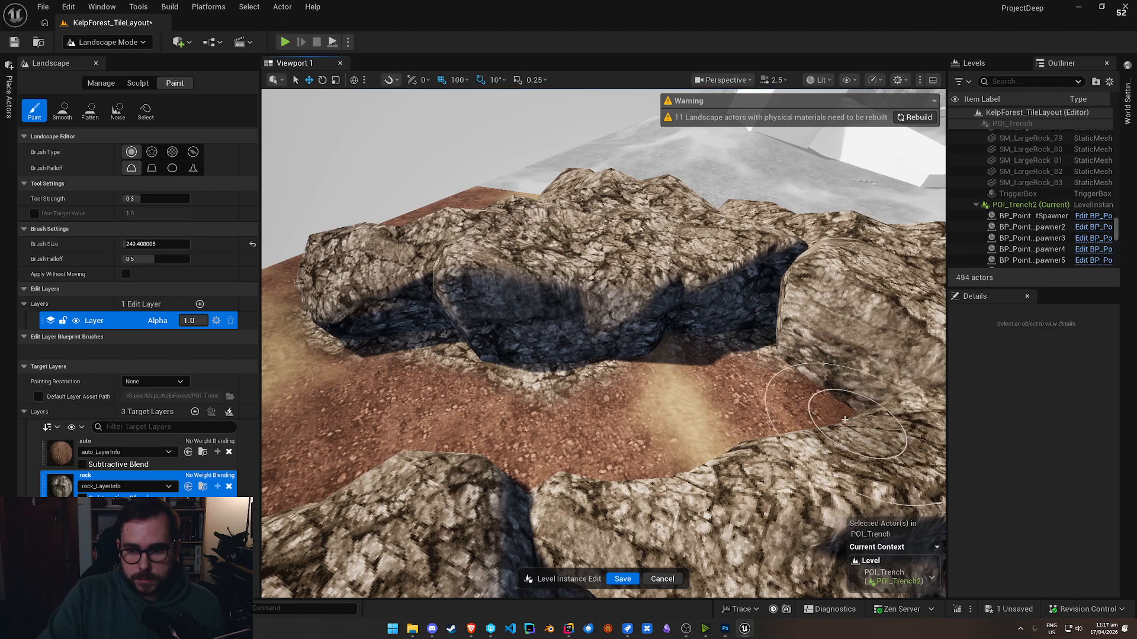
Step: Reduce the brush size to about 128 and paint rock along both edges of the path between the boulders
{"action": "mouse_move", "coordinate": [751, 483]}
{"action": "right_mouse_down"}
{"action": "mouse_move", "coordinate": [693, 462]}
{"action": "mouse_move", "coordinate": [692, 415]}
{"action": "mouse_move", "coordinate": [675, 409]}
{"action": "right_mouse_up"}
{"action": "key", "text": "bracketleft"}
{"action": "key", "text": "bracketleft"}
{"action": "key", "text": "bracketleft"}
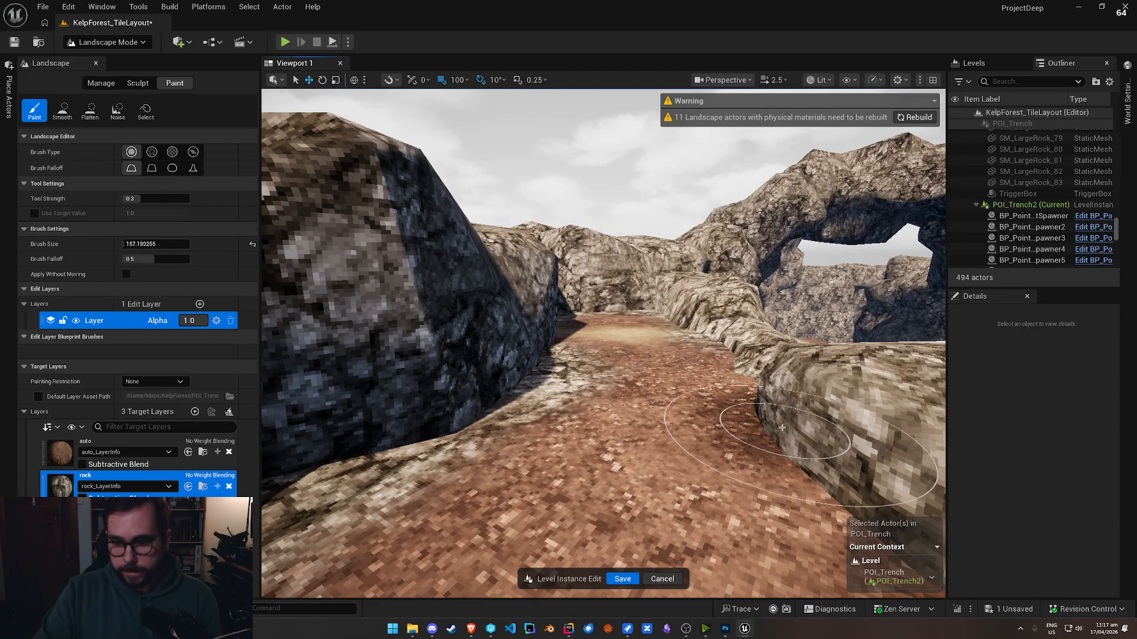
{"action": "right_click_drag", "start_coordinate": [775, 365], "coordinate": [852, 388]}
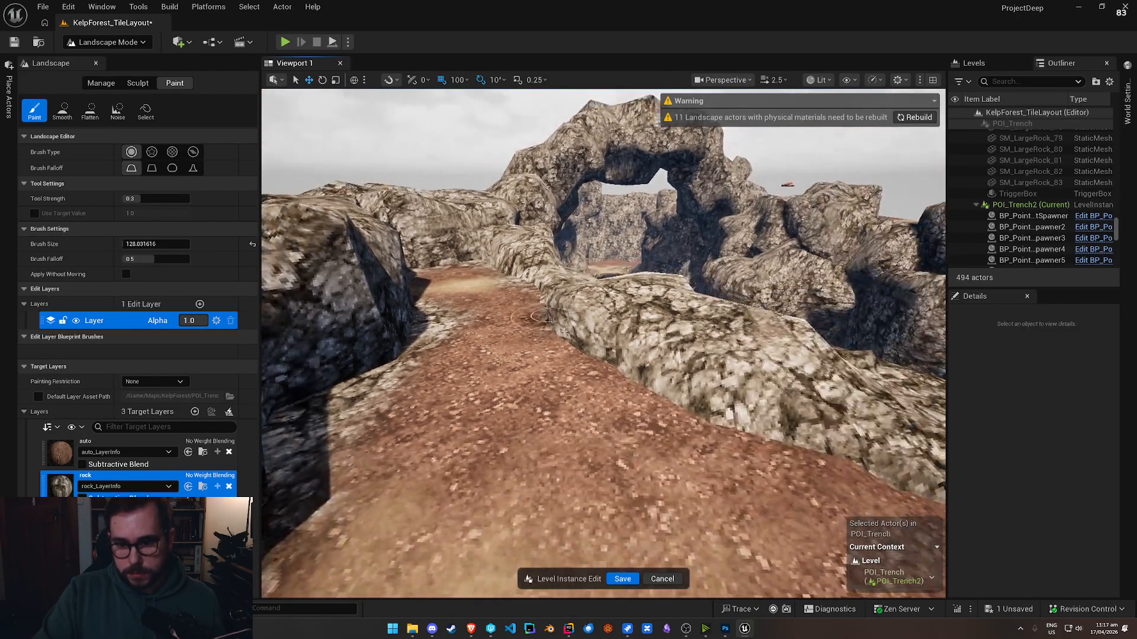
{"action": "mouse_move", "coordinate": [624, 368]}
{"action": "right_mouse_down"}
{"action": "mouse_move", "coordinate": [634, 403]}
{"action": "mouse_move", "coordinate": [728, 439]}
{"action": "mouse_move", "coordinate": [518, 385]}
{"action": "mouse_move", "coordinate": [536, 391]}
{"action": "mouse_move", "coordinate": [557, 361]}
{"action": "mouse_move", "coordinate": [598, 433]}
{"action": "mouse_move", "coordinate": [621, 445]}
{"action": "mouse_move", "coordinate": [576, 468]}
{"action": "mouse_move", "coordinate": [545, 432]}
{"action": "mouse_move", "coordinate": [576, 401]}
{"action": "right_mouse_up"}
{"action": "key", "text": "w"}
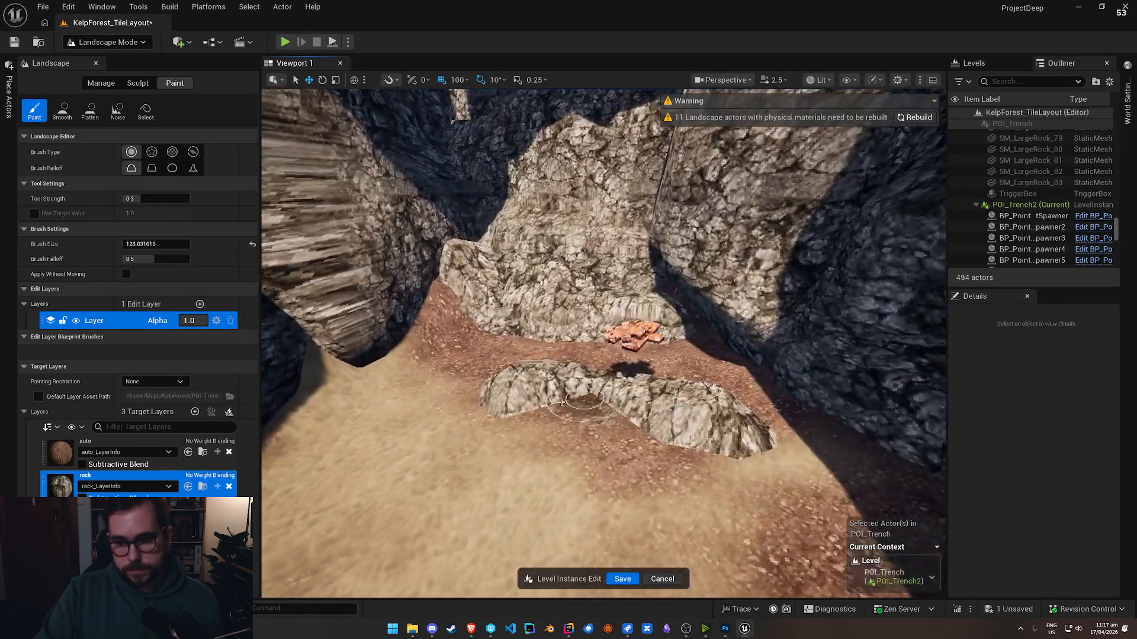
Step: Paint rock around the small boulders on the trench floor, then paint the sand layer over the nearby ground
{"action": "left_click_drag", "start_coordinate": [489, 423], "coordinate": [456, 452]}
{"action": "mouse_move", "coordinate": [491, 503]}
{"action": "right_mouse_down"}
{"action": "mouse_move", "coordinate": [639, 408]}
{"action": "mouse_move", "coordinate": [678, 367]}
{"action": "mouse_move", "coordinate": [710, 438]}
{"action": "right_mouse_up"}
{"action": "left_click", "coordinate": [142, 515]}
{"action": "mouse_move", "coordinate": [482, 342]}
{"action": "left_mouse_down"}
{"action": "mouse_move", "coordinate": [458, 289]}
{"action": "mouse_move", "coordinate": [533, 358]}
{"action": "left_mouse_up"}
{"action": "right_click_drag", "start_coordinate": [640, 368], "coordinate": [586, 367]}
{"action": "mouse_move", "coordinate": [627, 350]}
{"action": "left_mouse_down"}
{"action": "mouse_move", "coordinate": [583, 290]}
{"action": "mouse_move", "coordinate": [579, 207]}
{"action": "mouse_move", "coordinate": [495, 284]}
{"action": "mouse_move", "coordinate": [469, 348]}
{"action": "mouse_move", "coordinate": [619, 348]}
{"action": "mouse_move", "coordinate": [578, 381]}
{"action": "mouse_move", "coordinate": [507, 399]}
{"action": "mouse_move", "coordinate": [487, 264]}
{"action": "mouse_move", "coordinate": [495, 280]}
{"action": "left_mouse_up"}
{"action": "mouse_move", "coordinate": [629, 380]}
{"action": "right_mouse_down"}
{"action": "mouse_move", "coordinate": [681, 391]}
{"action": "mouse_move", "coordinate": [646, 355]}
{"action": "mouse_move", "coordinate": [649, 287]}
{"action": "mouse_move", "coordinate": [292, 343]}
{"action": "right_mouse_up"}
Step: Make rock the active paint layer and raise the brush's tool strength to 1.0
{"action": "left_click", "coordinate": [118, 477]}
{"action": "right_click_drag", "start_coordinate": [588, 397], "coordinate": [687, 349]}
{"action": "left_click", "coordinate": [119, 520]}
{"action": "left_click", "coordinate": [124, 477]}
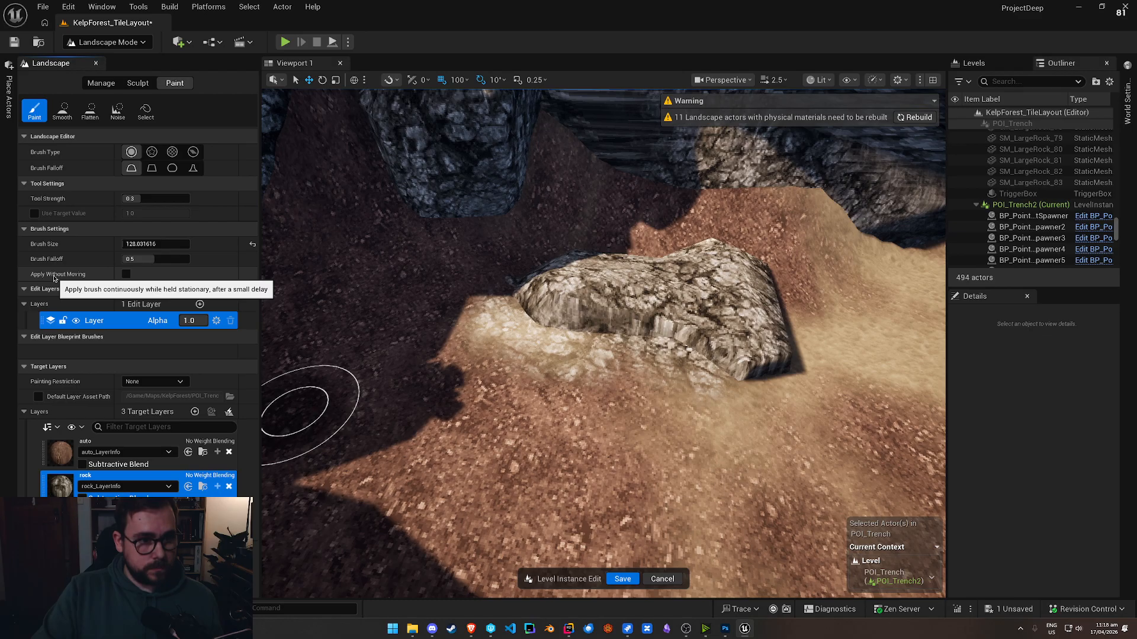
{"action": "mouse_move", "coordinate": [134, 198]}
{"action": "left_mouse_down"}
{"action": "mouse_move", "coordinate": [196, 201]}
{"action": "mouse_move", "coordinate": [263, 232]}
{"action": "left_mouse_up"}
{"action": "left_click_drag", "start_coordinate": [176, 198], "coordinate": [190, 199]}
{"action": "mouse_move", "coordinate": [436, 332]}
{"action": "left_mouse_down"}
{"action": "mouse_move", "coordinate": [530, 329]}
{"action": "mouse_move", "coordinate": [592, 354]}
{"action": "mouse_move", "coordinate": [459, 344]}
{"action": "left_mouse_up"}
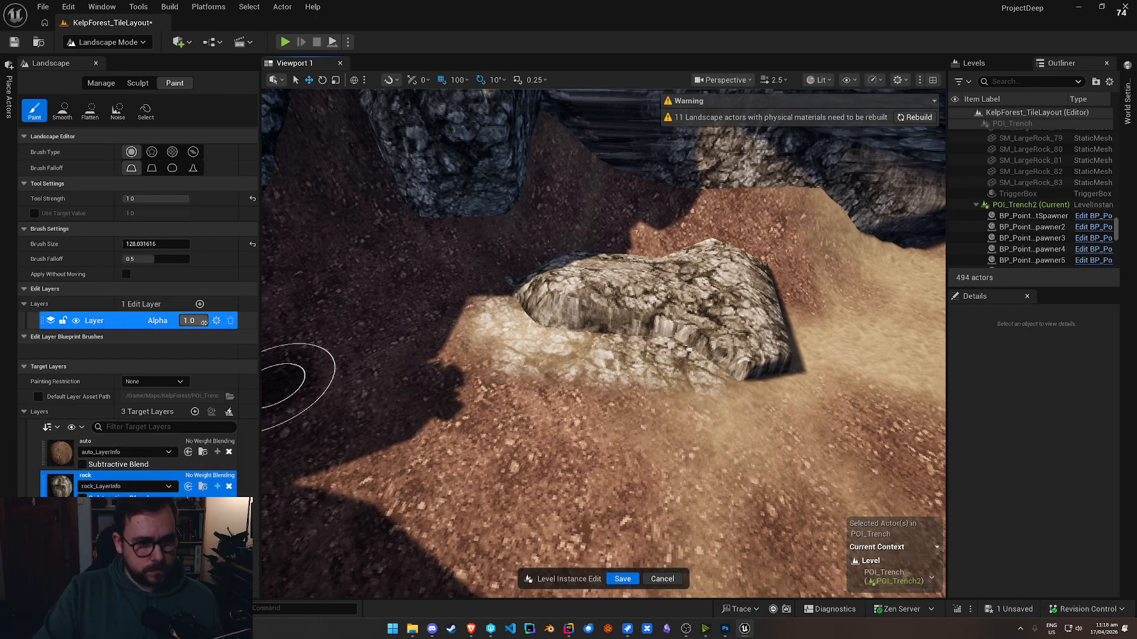
Step: Check the painting restriction options, keeping None, and inspect the layer info asset assigned to the auto layer
{"action": "left_click", "coordinate": [168, 382]}
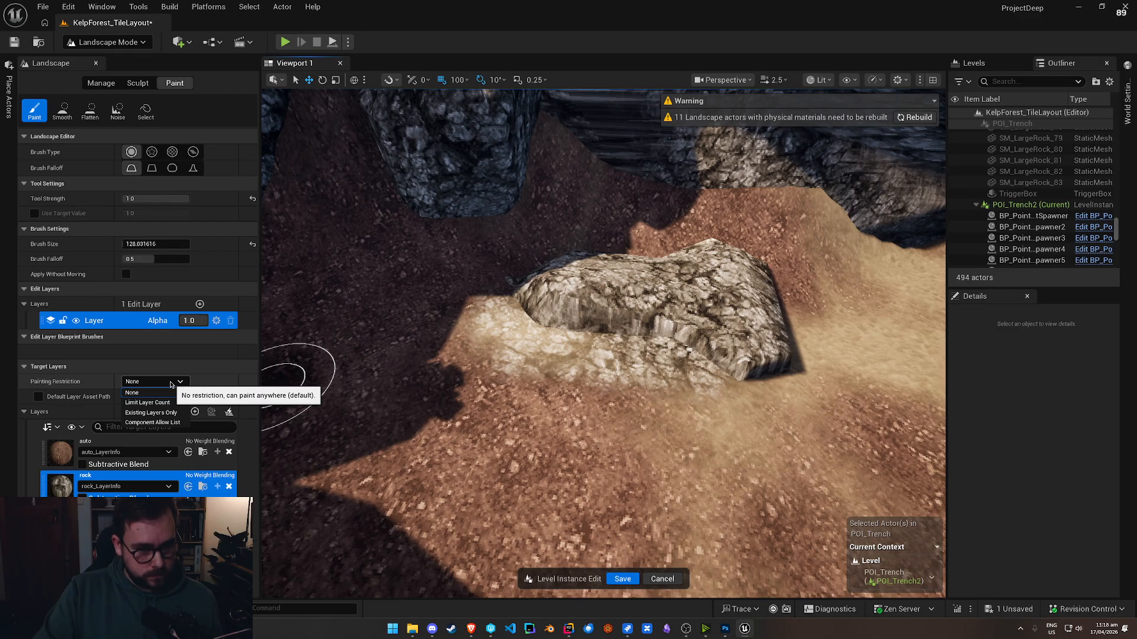
{"action": "left_click", "coordinate": [145, 393]}
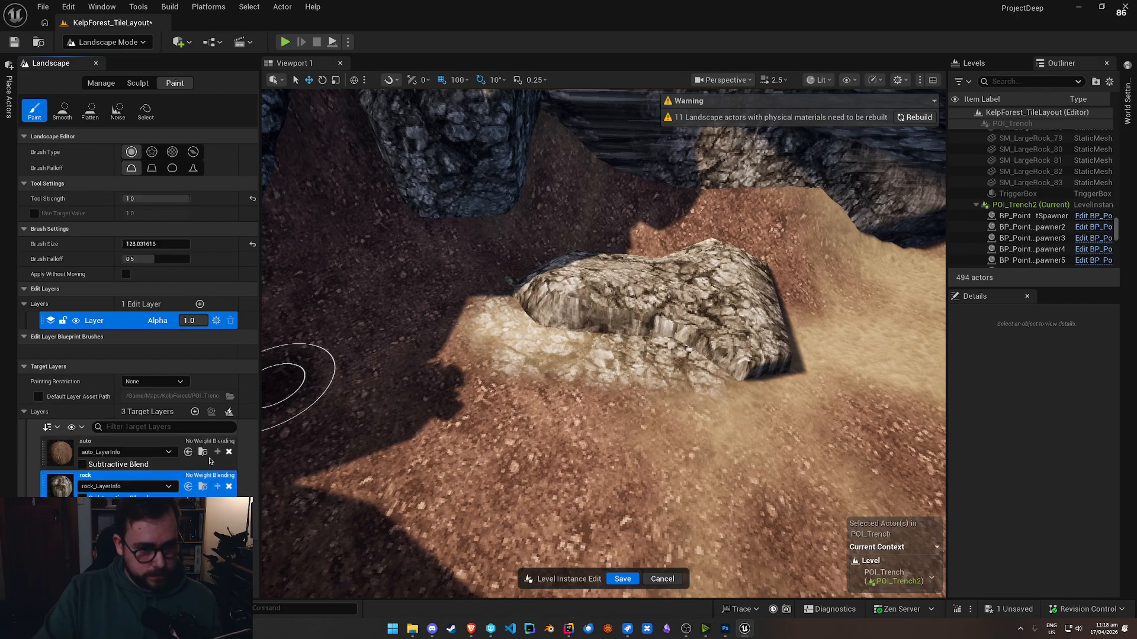
{"action": "left_click", "coordinate": [136, 453]}
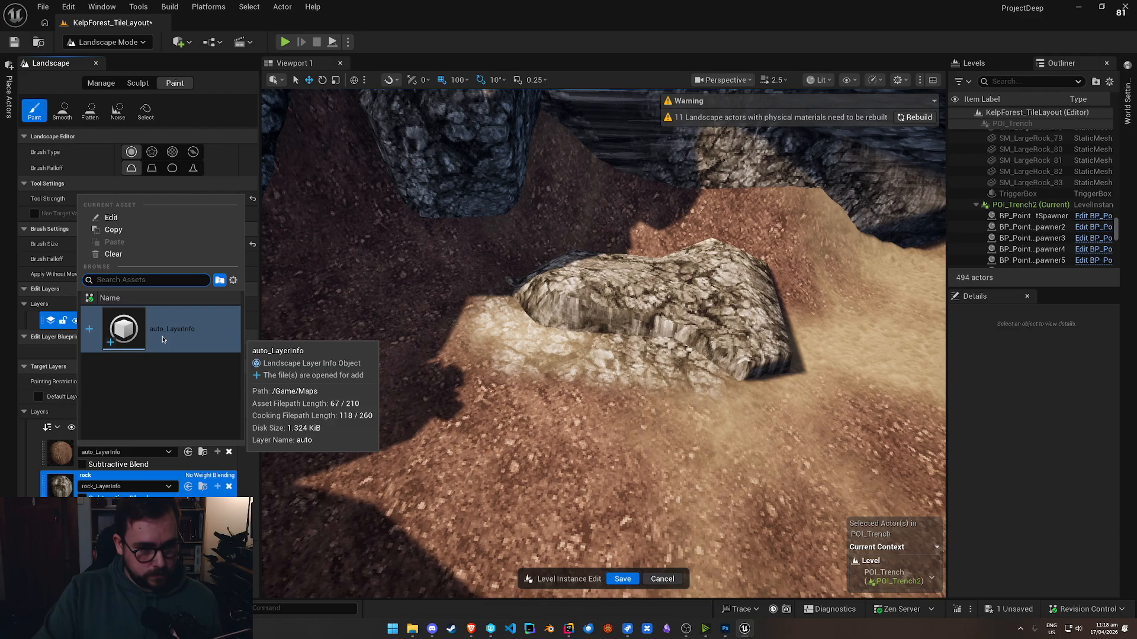
Step: Open rock_LayerInfo, set its blend method to Weight Blending (Legacy), and save the asset
{"action": "left_click", "coordinate": [203, 487]}
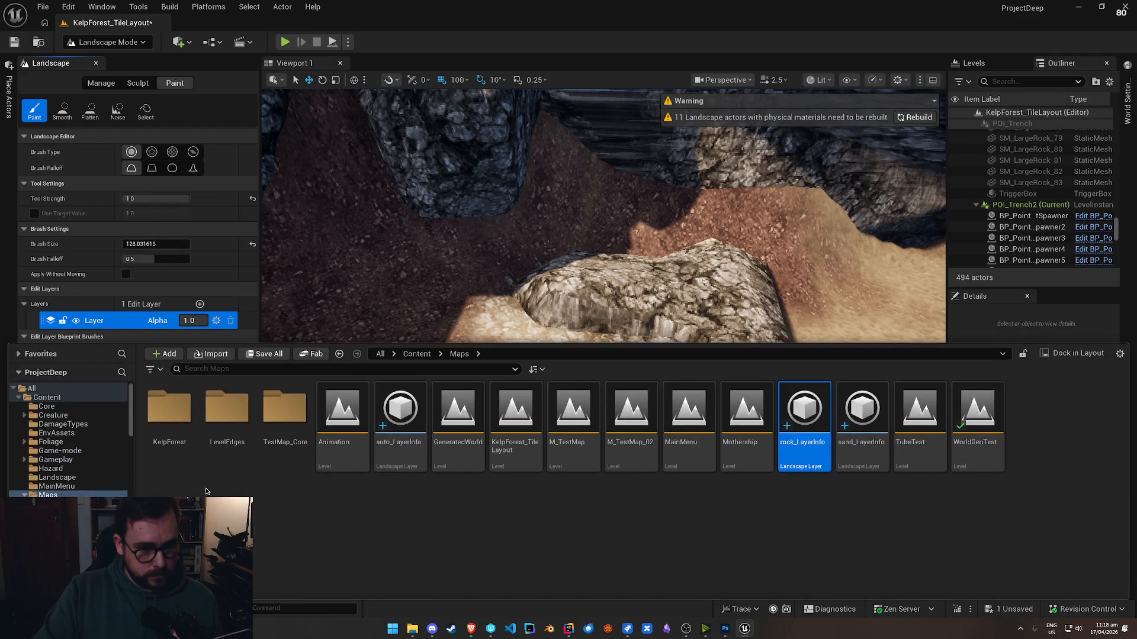
{"action": "double_click", "coordinate": [810, 420]}
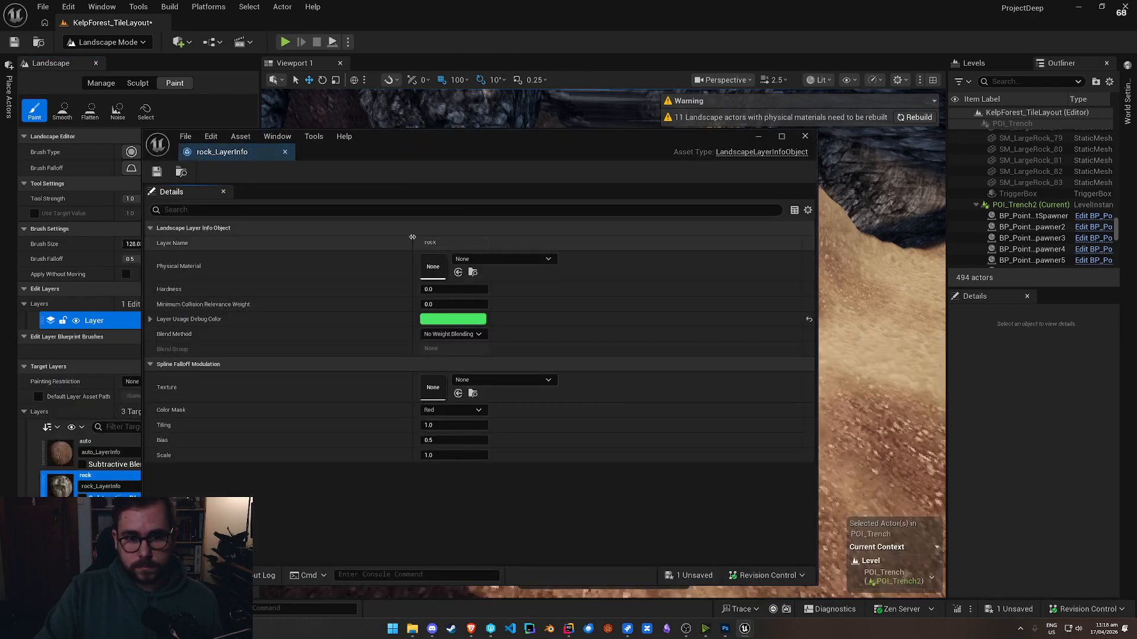
{"action": "left_click", "coordinate": [453, 334]}
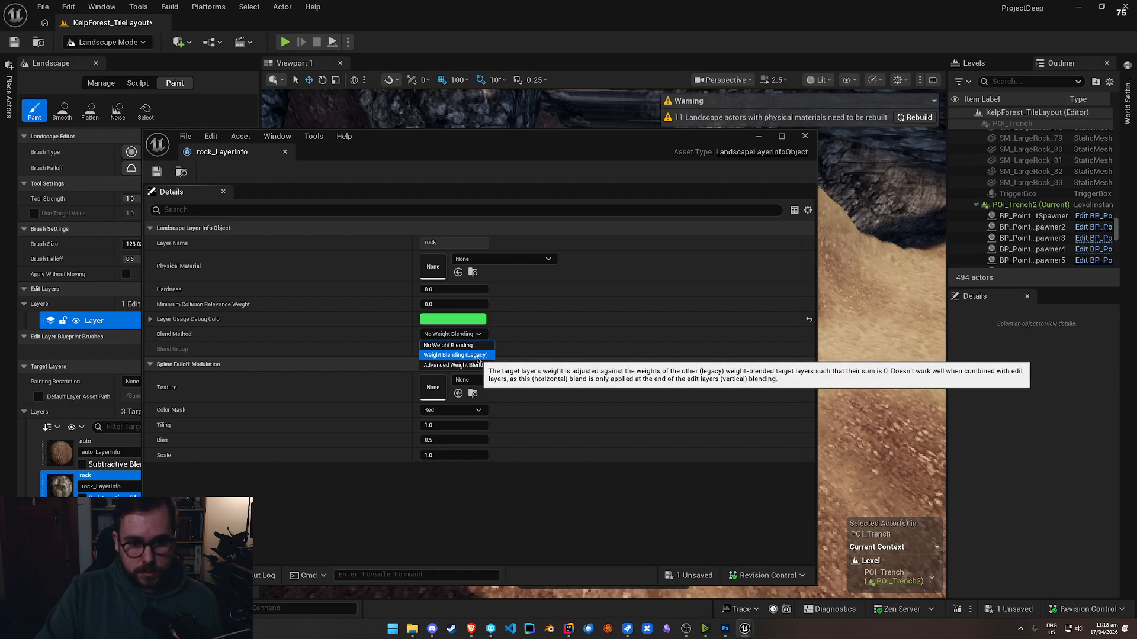
{"action": "left_click", "coordinate": [478, 356]}
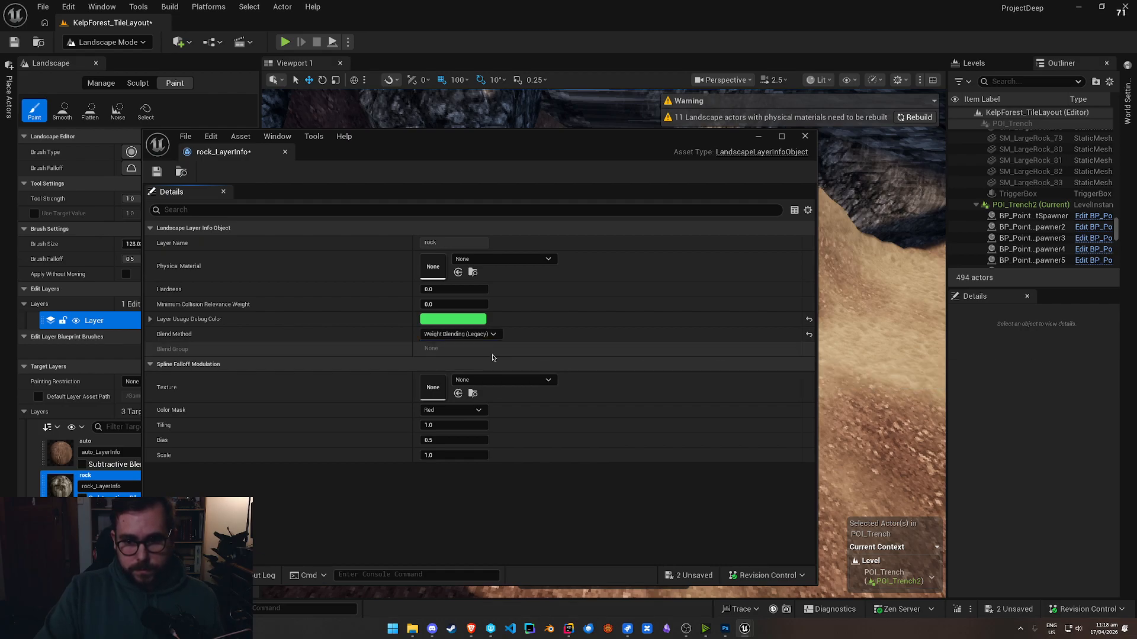
{"action": "left_click", "coordinate": [156, 172]}
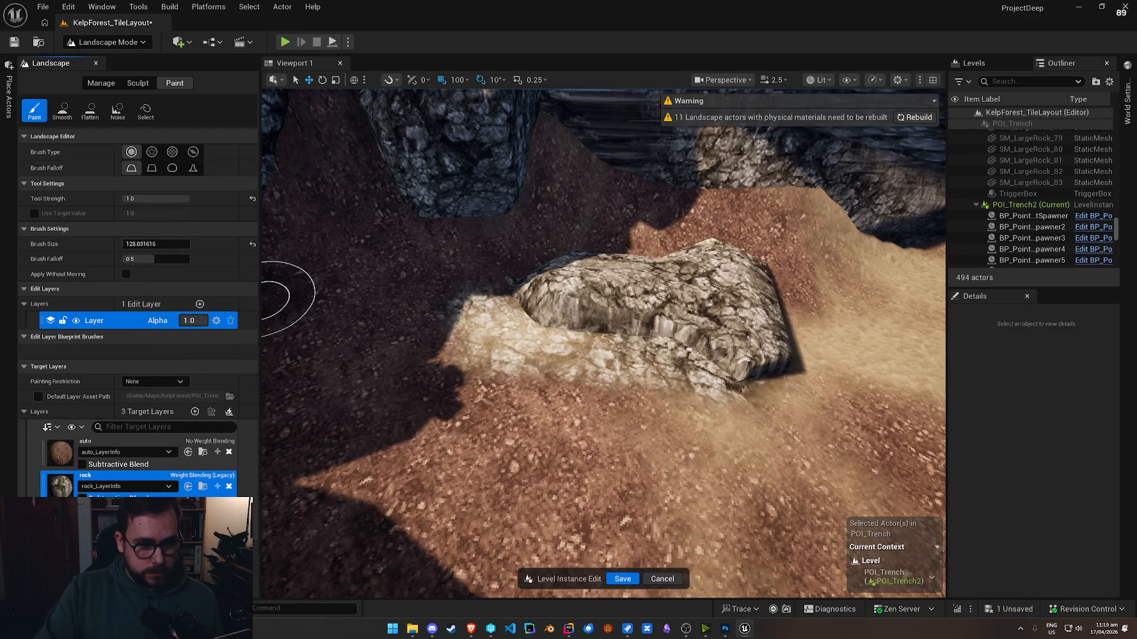
Step: Set the blend method of sand_LayerInfo to Weight Blending (Legacy) and close its editor
{"action": "key", "text": "ctrl+space"}
{"action": "double_click", "coordinate": [862, 422]}
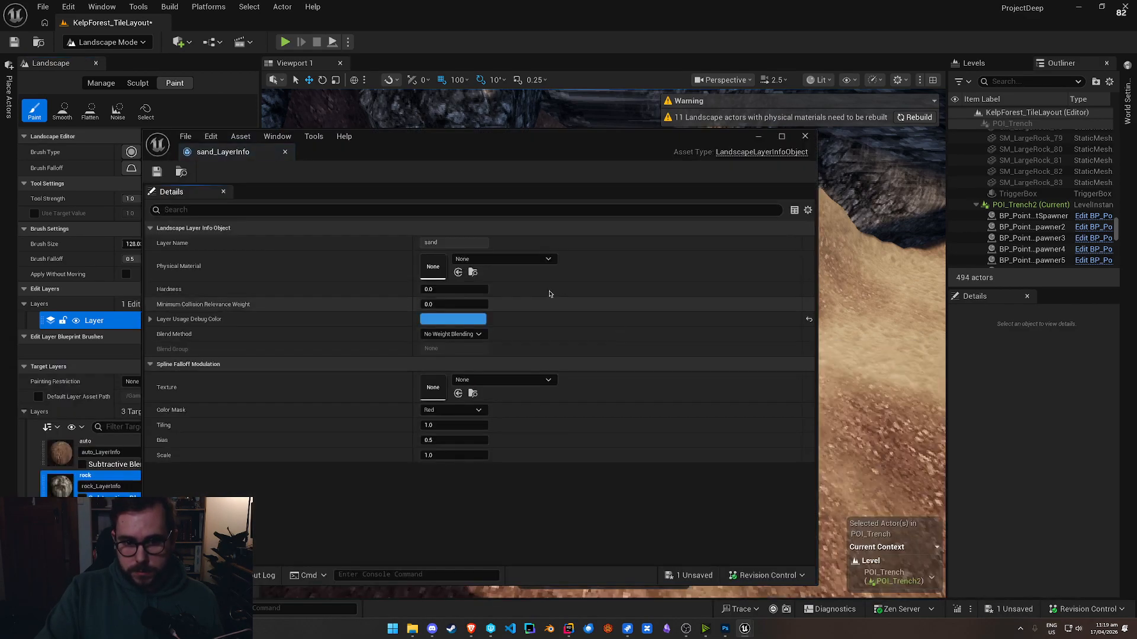
{"action": "left_click", "coordinate": [452, 334]}
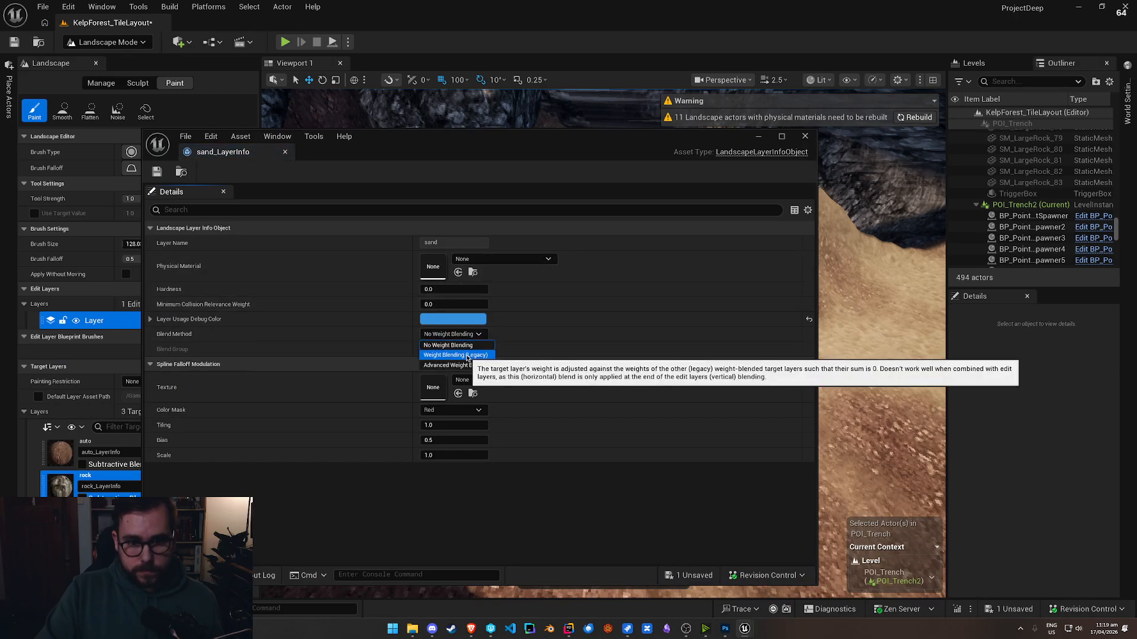
{"action": "left_click", "coordinate": [464, 355]}
{"action": "left_click", "coordinate": [286, 152]}
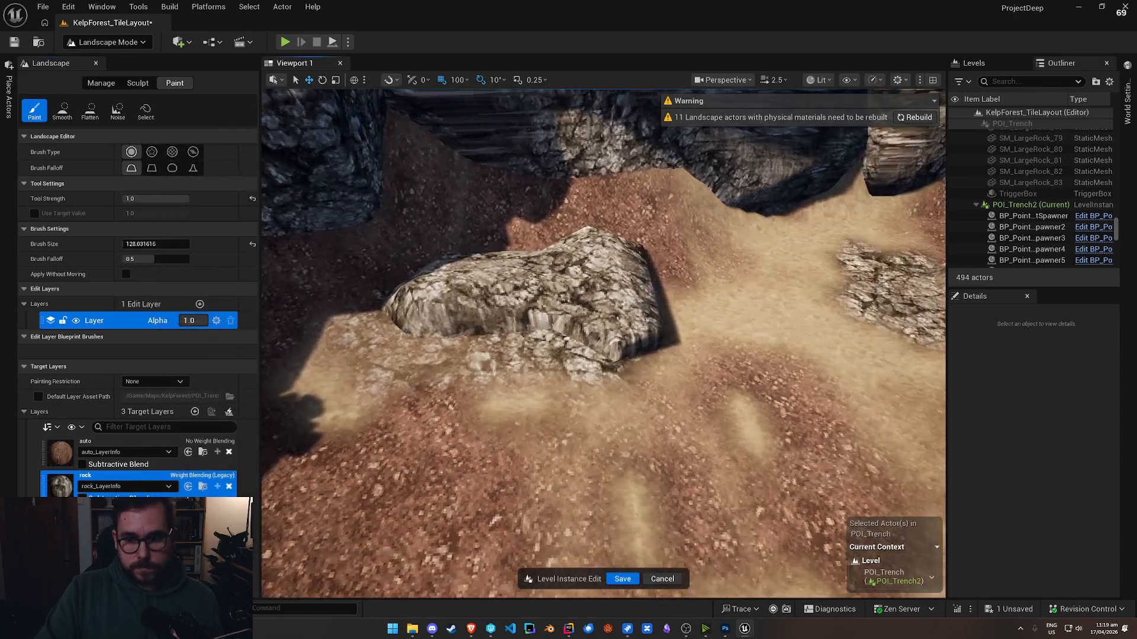
Step: Paint the rock layer over the ground in front of the small boulder on the trench floor
{"action": "mouse_move", "coordinate": [355, 278]}
{"action": "left_mouse_down"}
{"action": "mouse_move", "coordinate": [361, 269]}
{"action": "mouse_move", "coordinate": [474, 304]}
{"action": "mouse_move", "coordinate": [497, 337]}
{"action": "mouse_move", "coordinate": [485, 439]}
{"action": "mouse_move", "coordinate": [379, 344]}
{"action": "left_mouse_up"}
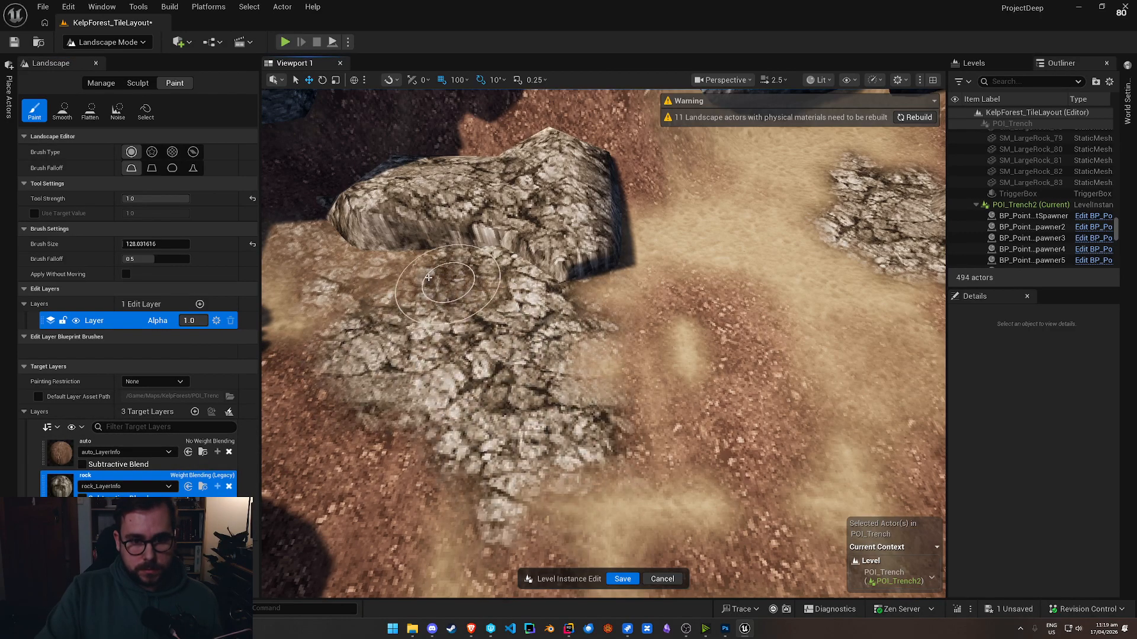
{"action": "key", "text": "a"}
{"action": "right_click_drag", "start_coordinate": [317, 241], "coordinate": [304, 243]}
{"action": "mouse_move", "coordinate": [468, 322]}
{"action": "left_mouse_down"}
{"action": "mouse_move", "coordinate": [456, 279]}
{"action": "mouse_move", "coordinate": [419, 267]}
{"action": "mouse_move", "coordinate": [580, 274]}
{"action": "left_mouse_up"}
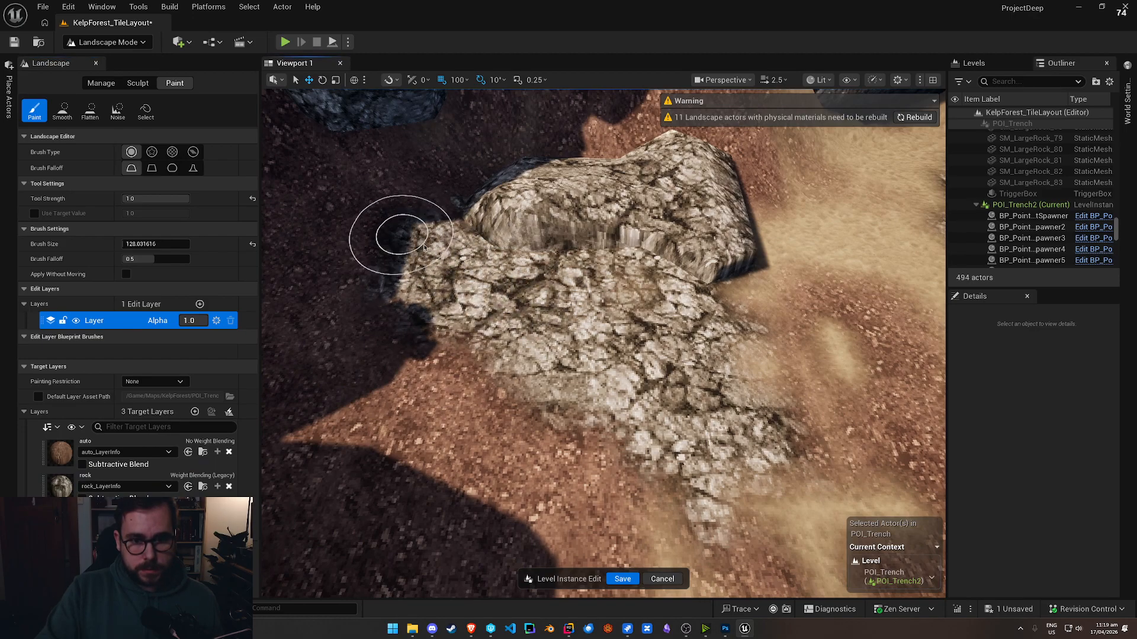
Step: Paint sand over the rock patch in front of the small boulder, then paint rock over the same ground again
{"action": "left_click", "coordinate": [59, 520]}
{"action": "mouse_move", "coordinate": [477, 296]}
{"action": "left_mouse_down"}
{"action": "mouse_move", "coordinate": [581, 304]}
{"action": "mouse_move", "coordinate": [592, 287]}
{"action": "mouse_move", "coordinate": [398, 320]}
{"action": "left_mouse_up"}
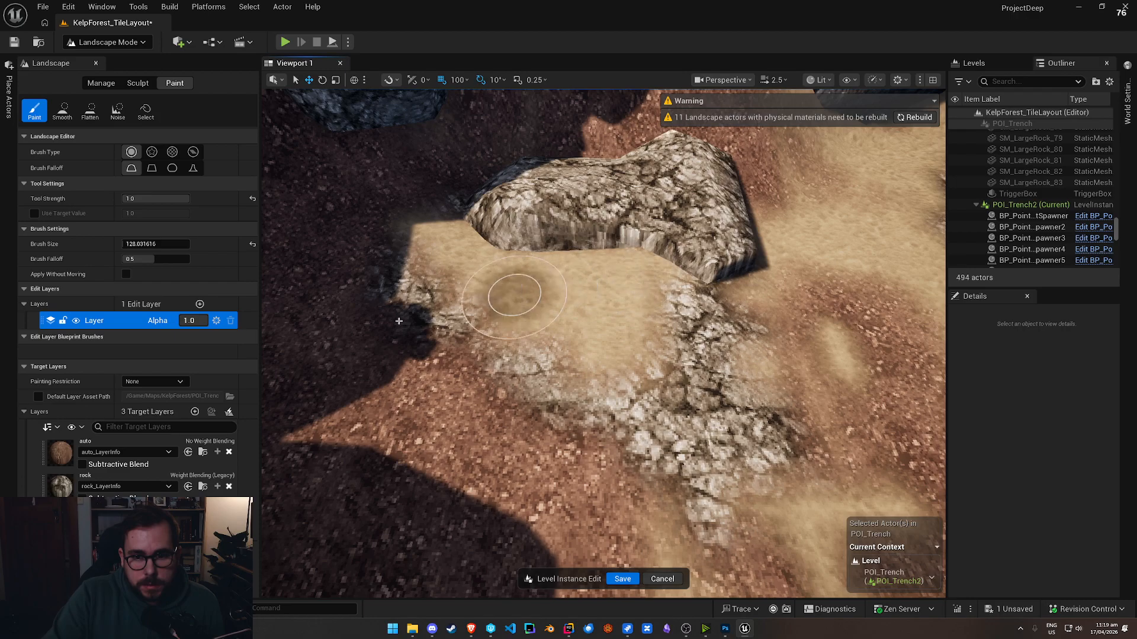
{"action": "left_click", "coordinate": [60, 486]}
{"action": "mouse_move", "coordinate": [444, 223]}
{"action": "left_mouse_down"}
{"action": "mouse_move", "coordinate": [598, 260]}
{"action": "mouse_move", "coordinate": [542, 314]}
{"action": "mouse_move", "coordinate": [441, 358]}
{"action": "mouse_move", "coordinate": [592, 373]}
{"action": "mouse_move", "coordinate": [533, 249]}
{"action": "mouse_move", "coordinate": [673, 320]}
{"action": "left_mouse_up"}
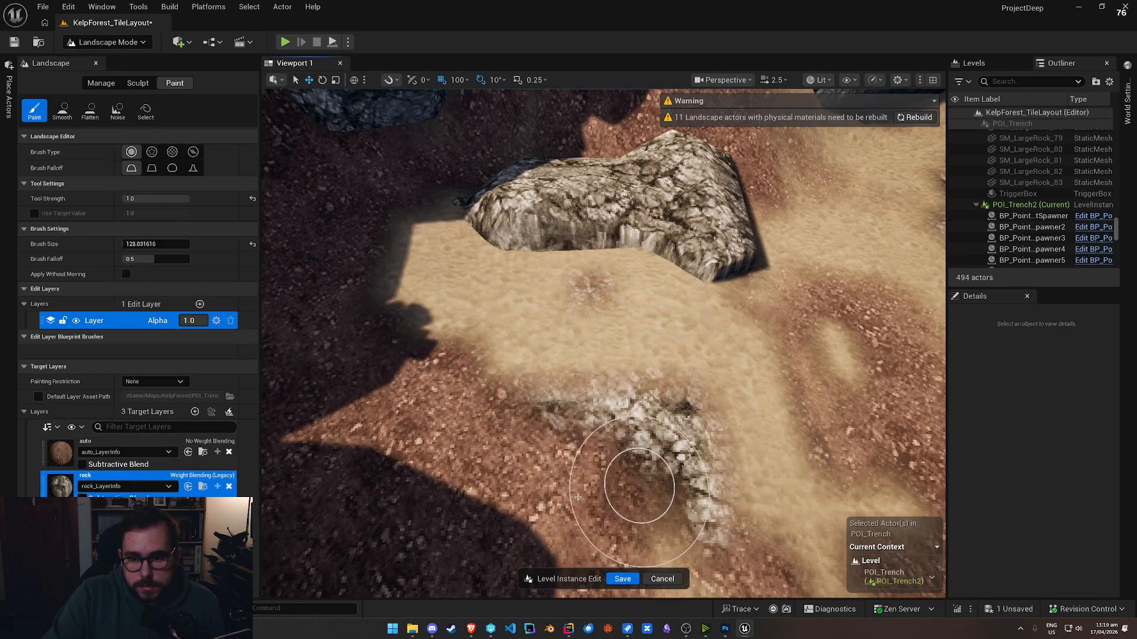
{"action": "mouse_move", "coordinate": [296, 379]}
{"action": "left_mouse_down"}
{"action": "mouse_move", "coordinate": [673, 355]}
{"action": "mouse_move", "coordinate": [569, 278]}
{"action": "mouse_move", "coordinate": [413, 219]}
{"action": "left_mouse_up"}
Step: Erase most of the rock layer from the ground in front of the small boulder
{"action": "right_click_drag", "start_coordinate": [515, 382], "coordinate": [681, 382]}
{"action": "left_click_drag", "start_coordinate": [546, 384], "coordinate": [580, 251], "text": "shift"}
{"action": "right_click_drag", "start_coordinate": [561, 169], "coordinate": [486, 213]}
{"action": "left_click", "coordinate": [118, 477]}
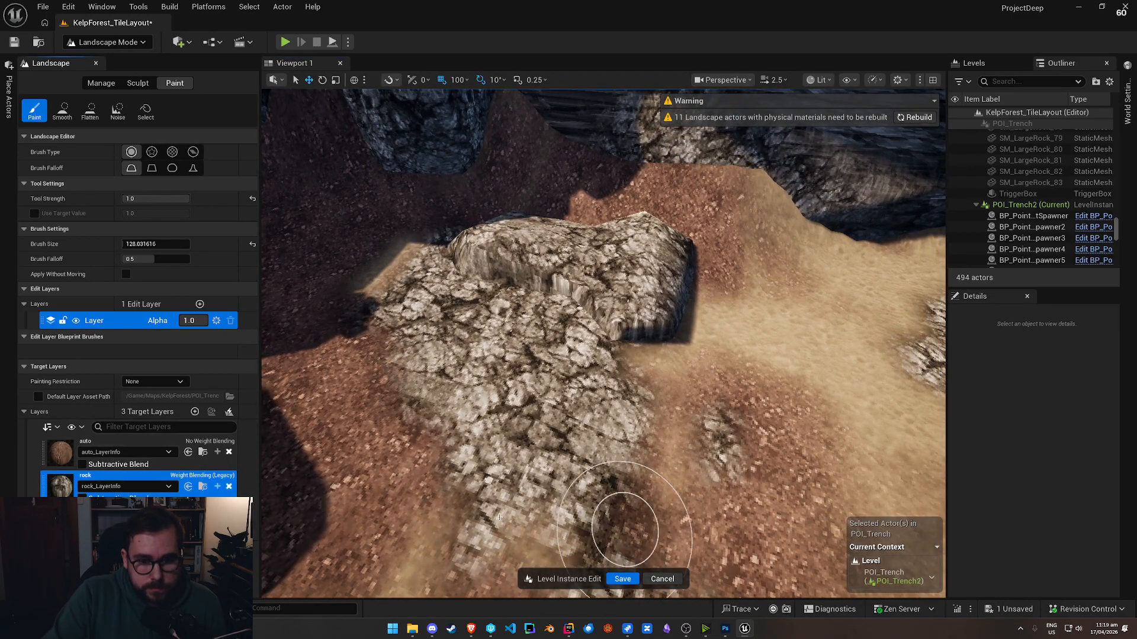
{"action": "left_click_drag", "start_coordinate": [426, 432], "coordinate": [628, 332], "text": "shift"}
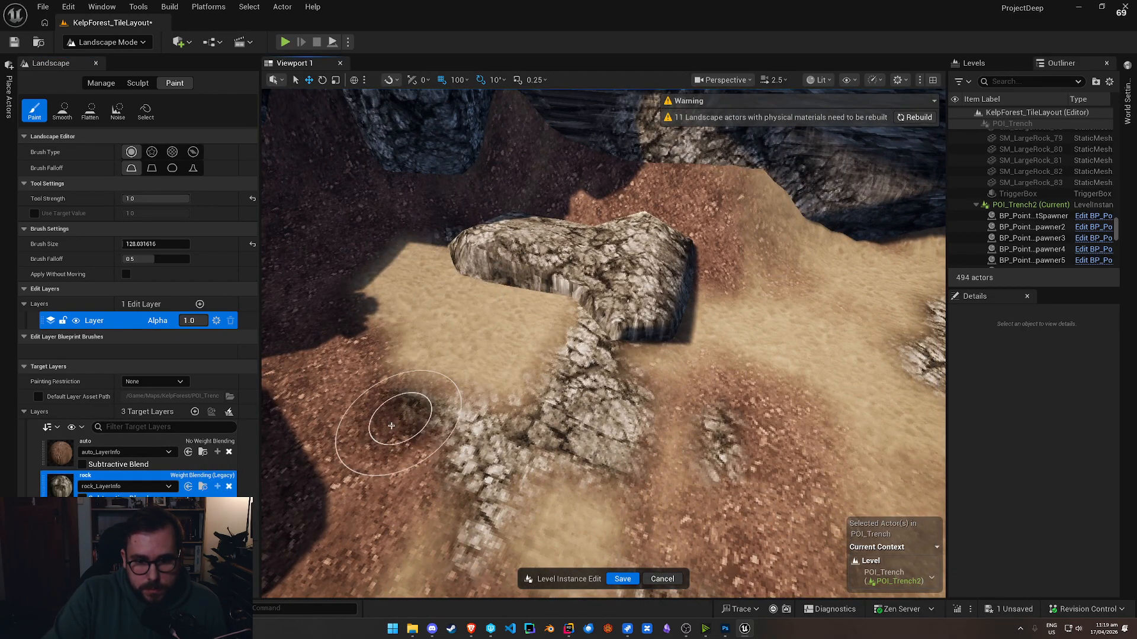
{"action": "right_click_drag", "start_coordinate": [629, 430], "coordinate": [580, 386]}
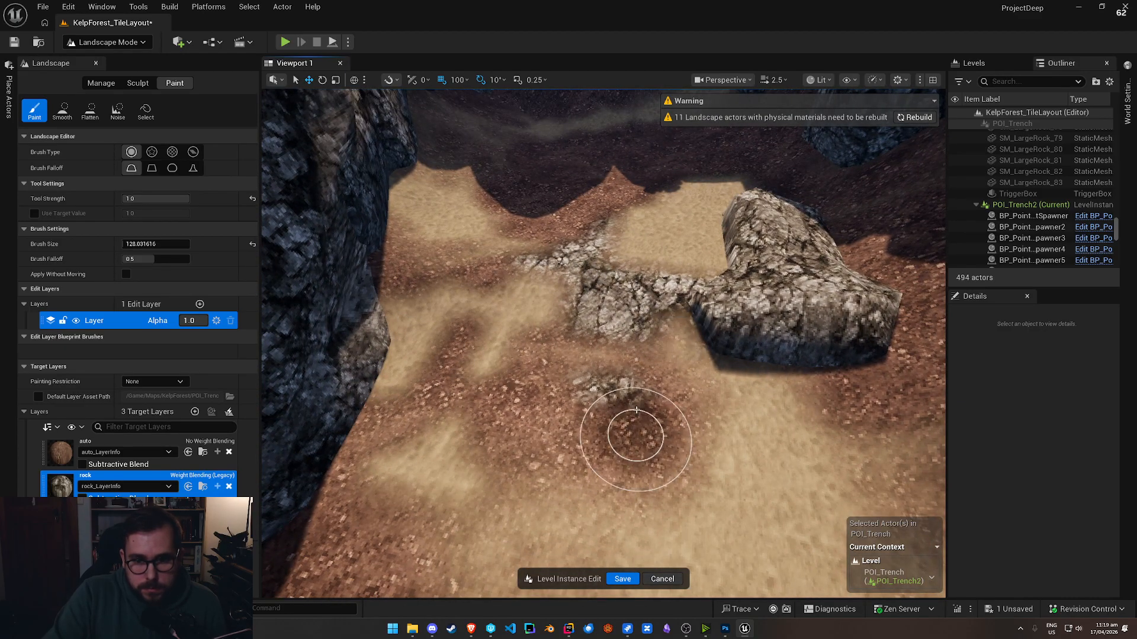
Step: Paint the auto layer over the leftover rock patches on the trench floor
{"action": "mouse_move", "coordinate": [702, 309]}
{"action": "right_mouse_down"}
{"action": "mouse_move", "coordinate": [691, 283]}
{"action": "mouse_move", "coordinate": [702, 278]}
{"action": "right_mouse_up"}
{"action": "left_click", "coordinate": [64, 460]}
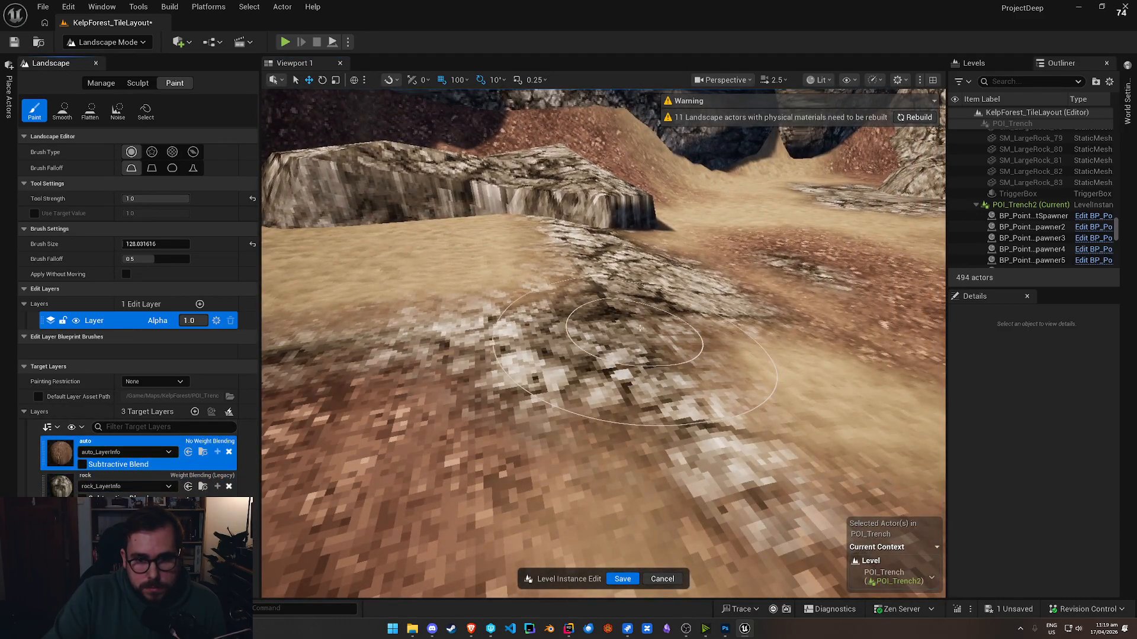
{"action": "left_click", "coordinate": [444, 367]}
{"action": "mouse_move", "coordinate": [444, 368]}
{"action": "right_mouse_down"}
{"action": "mouse_move", "coordinate": [355, 361]}
{"action": "mouse_move", "coordinate": [603, 398]}
{"action": "right_mouse_up"}
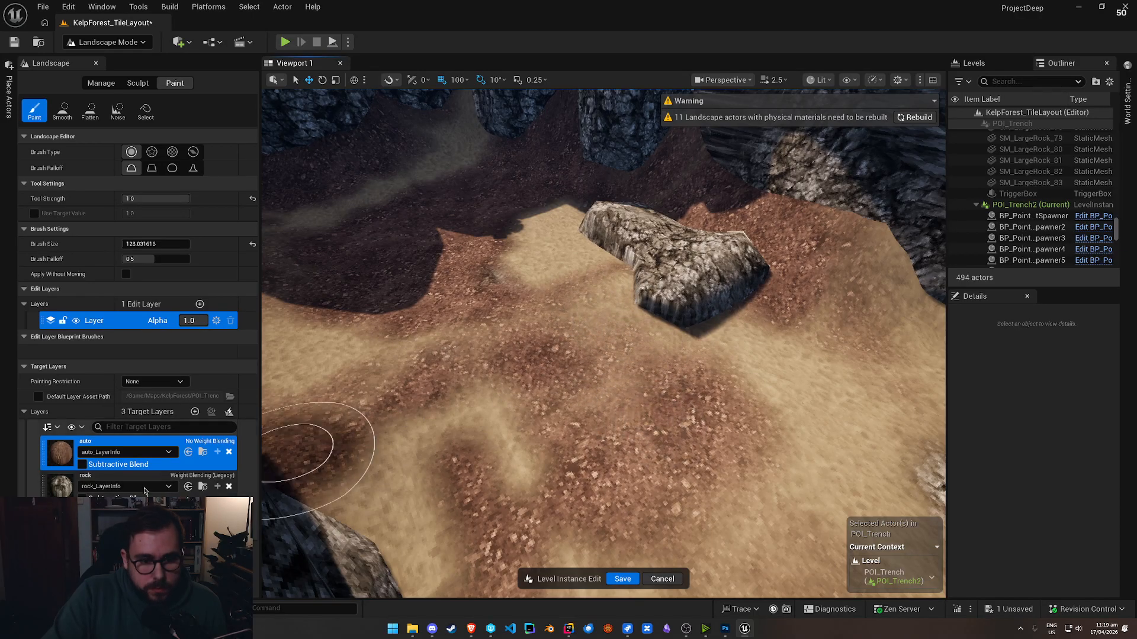
Step: Reselect the rock layer and inspect the painted ground along the trench from close up and from above
{"action": "left_click", "coordinate": [65, 487]}
{"action": "right_click_drag", "start_coordinate": [551, 403], "coordinate": [551, 351]}
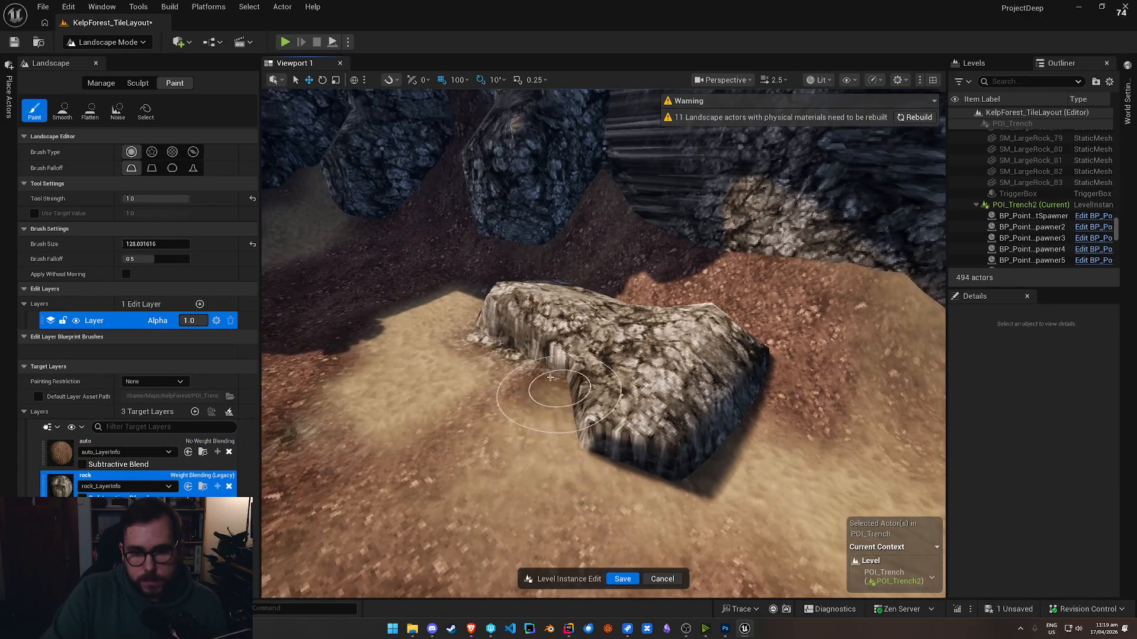
{"action": "mouse_move", "coordinate": [566, 501]}
{"action": "right_mouse_down"}
{"action": "mouse_move", "coordinate": [438, 495]}
{"action": "mouse_move", "coordinate": [521, 515]}
{"action": "mouse_move", "coordinate": [478, 355]}
{"action": "right_mouse_up"}
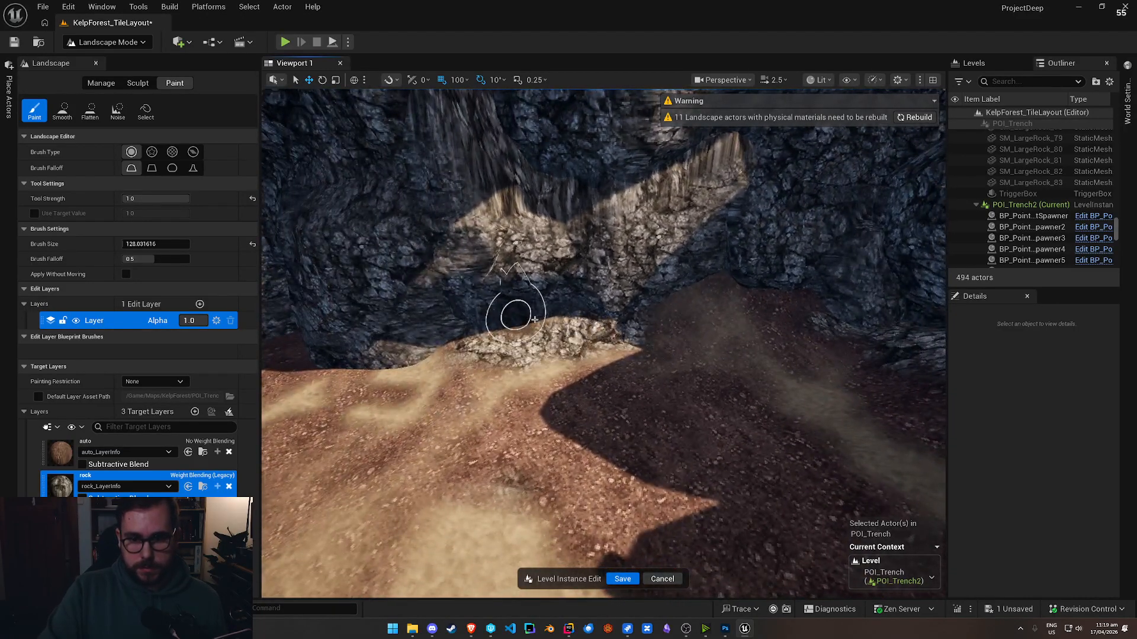
{"action": "mouse_move", "coordinate": [441, 370]}
{"action": "right_mouse_down"}
{"action": "mouse_move", "coordinate": [589, 411]}
{"action": "mouse_move", "coordinate": [628, 328]}
{"action": "mouse_move", "coordinate": [657, 332]}
{"action": "mouse_move", "coordinate": [662, 305]}
{"action": "right_mouse_up"}
{"action": "right_click_drag", "start_coordinate": [748, 409], "coordinate": [626, 329]}
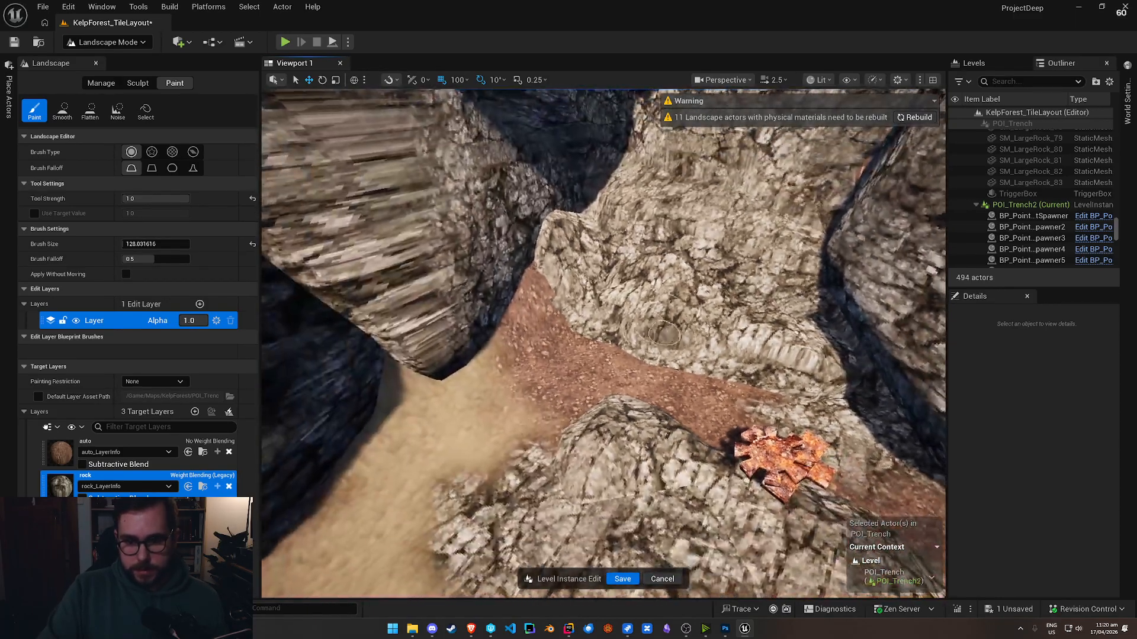
{"action": "right_click_drag", "start_coordinate": [486, 358], "coordinate": [336, 343]}
{"action": "scroll", "coordinate": [486, 359], "scroll_direction": "down", "scroll_amount": 2}
{"action": "scroll", "coordinate": [379, 338], "scroll_direction": "down", "scroll_amount": 1}
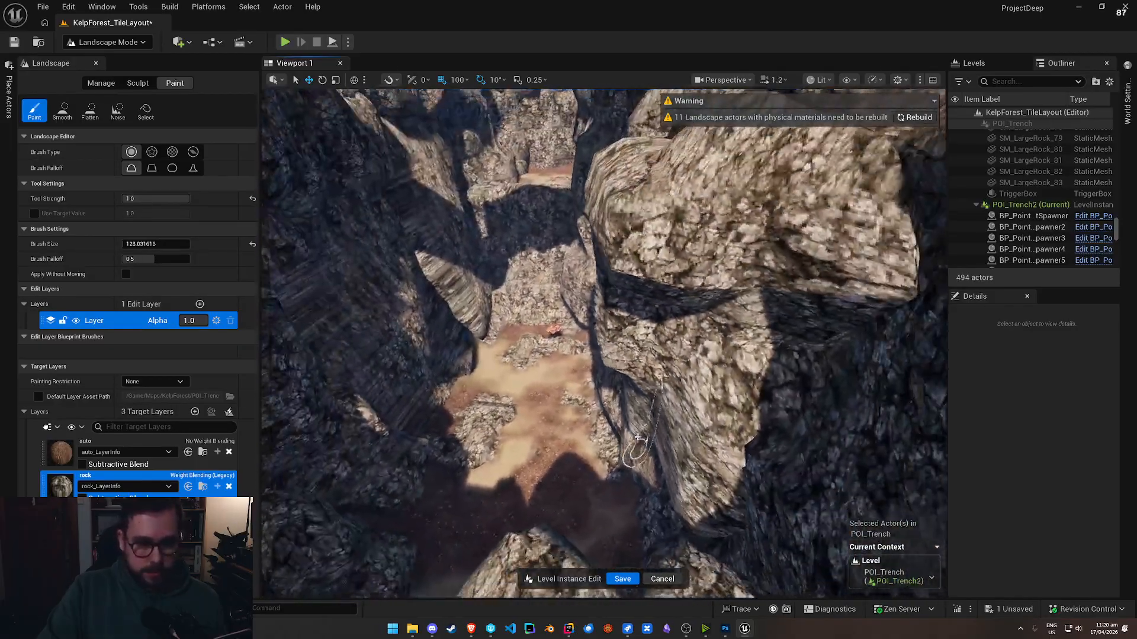
Step: Save the POI_Trench2 level instance edits and open the recent GeneratedWorld level
{"action": "left_click", "coordinate": [622, 579]}
{"action": "right_click_drag", "start_coordinate": [511, 315], "coordinate": [485, 266]}
{"action": "scroll", "coordinate": [533, 332], "scroll_direction": "up", "scroll_amount": 3}
{"action": "left_click", "coordinate": [43, 7]}
{"action": "mouse_move", "coordinate": [115, 84]}
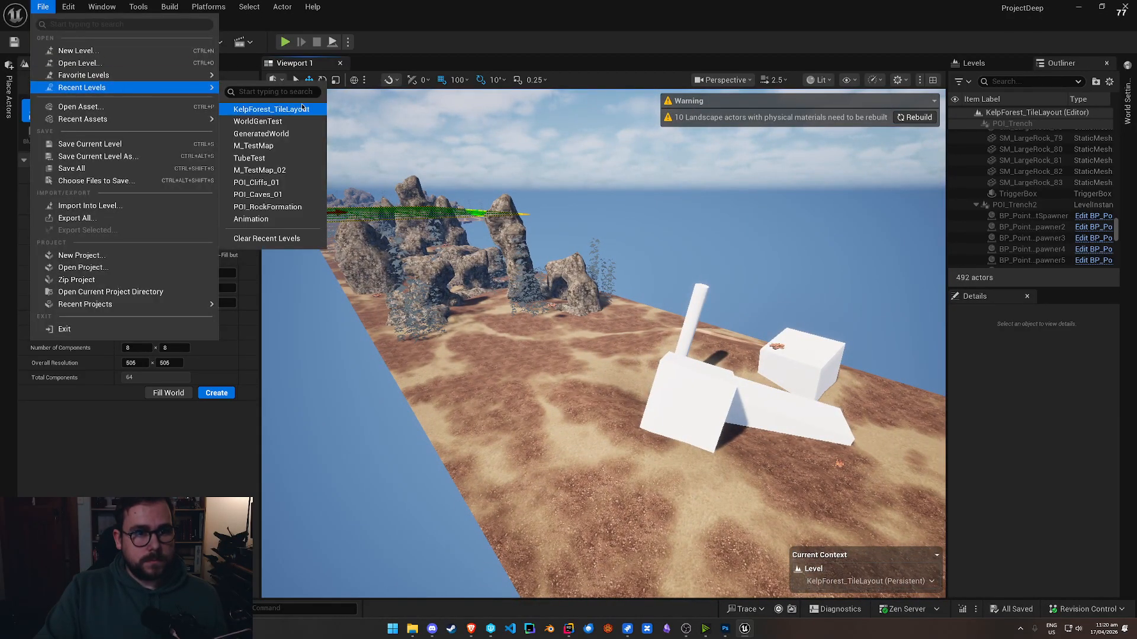
{"action": "left_click", "coordinate": [262, 134]}
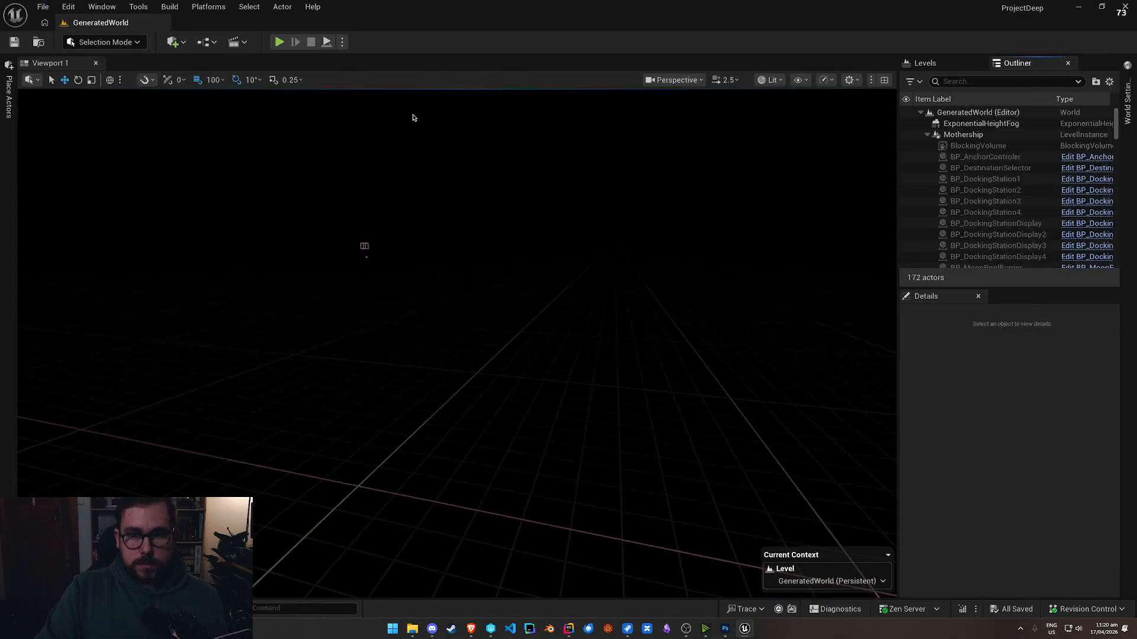
{"action": "left_click", "coordinate": [281, 41]}
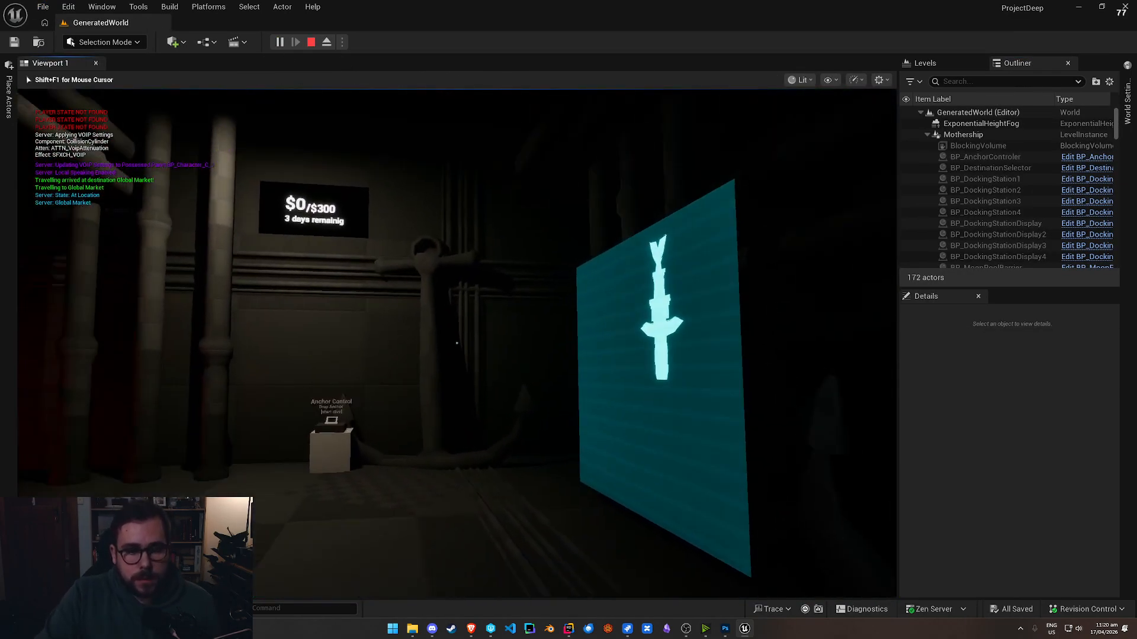
{"action": "key", "text": "w"}
{"action": "key", "text": "e"}
{"action": "key", "text": "s"}
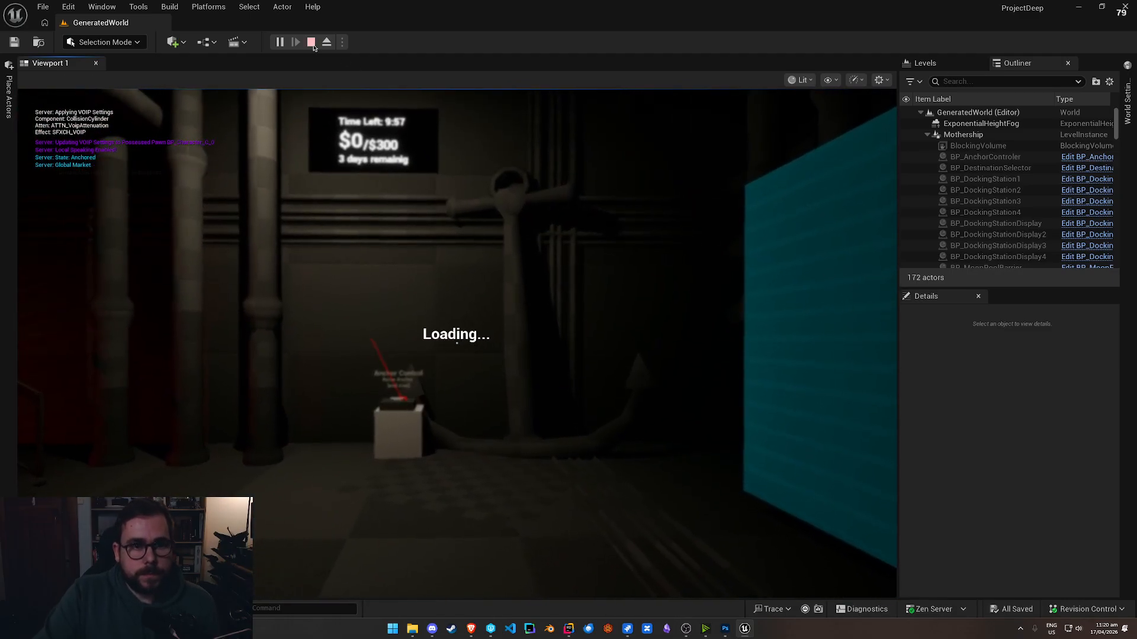
{"action": "key", "text": "Escape"}
Step: Play GeneratedWorld again, choose the high-hostility Operation Alpha as the destination, and walk to the Anchor Control
{"action": "left_click", "coordinate": [281, 41]}
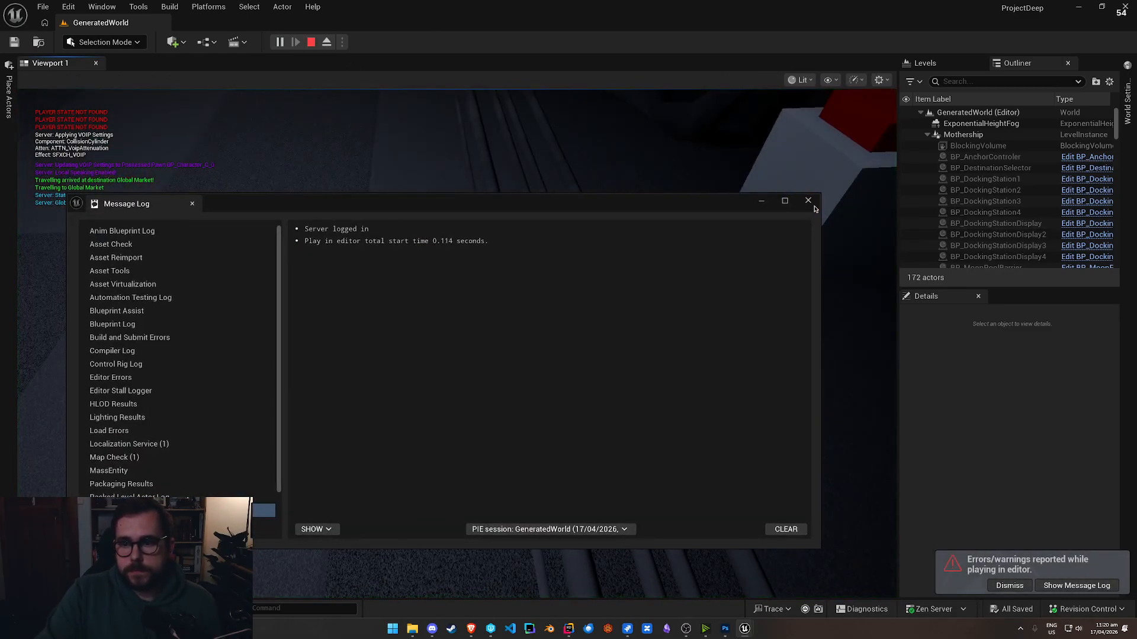
{"action": "left_click", "coordinate": [808, 201]}
{"action": "key", "text": "w"}
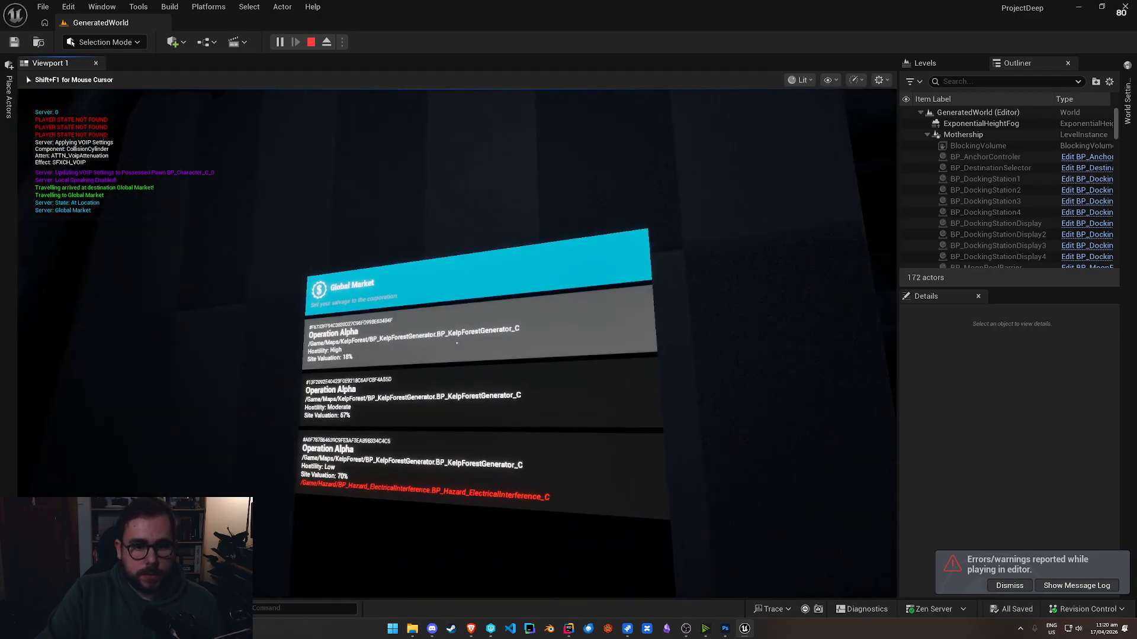
{"action": "left_click", "coordinate": [456, 343]}
{"action": "left_click", "coordinate": [456, 342]}
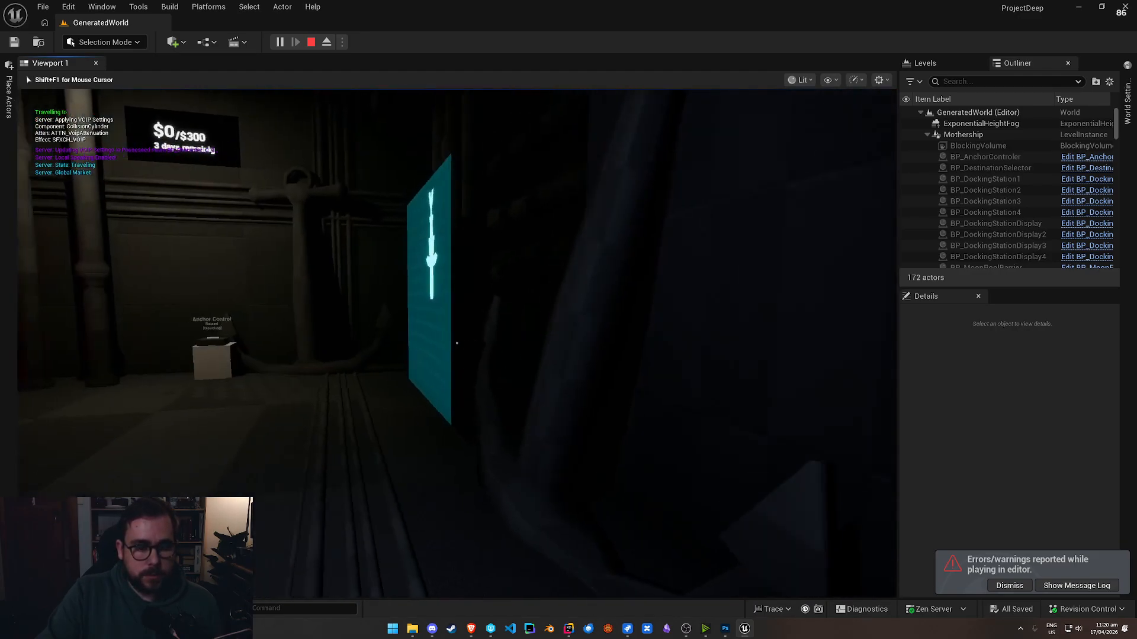
{"action": "key", "text": "w"}
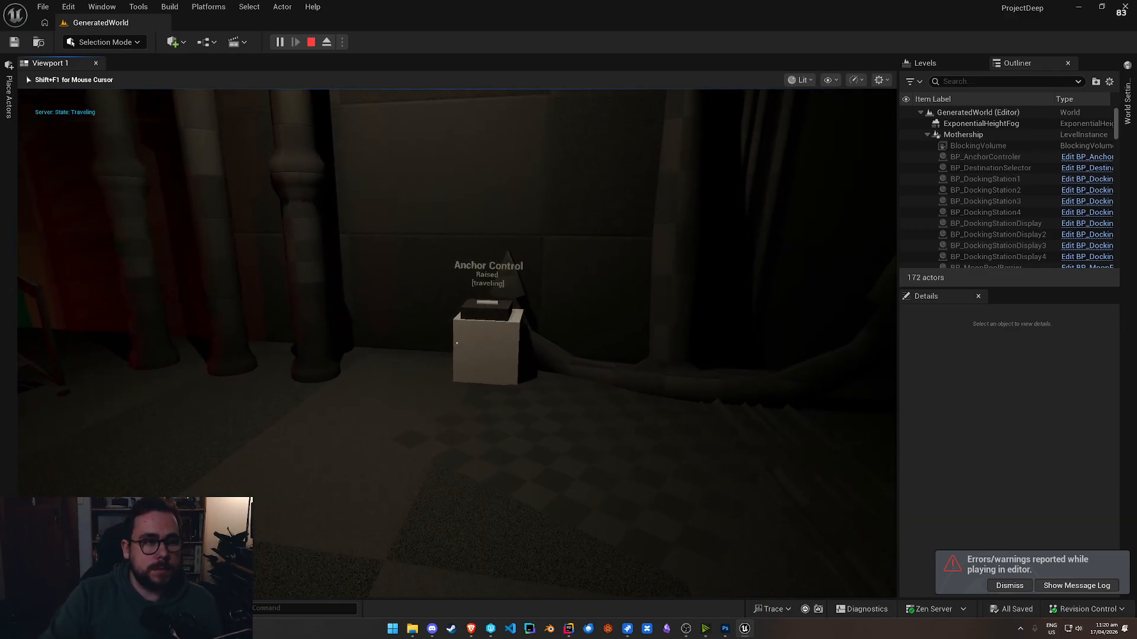
{"action": "key", "text": "super"}
{"action": "key", "text": "super"}
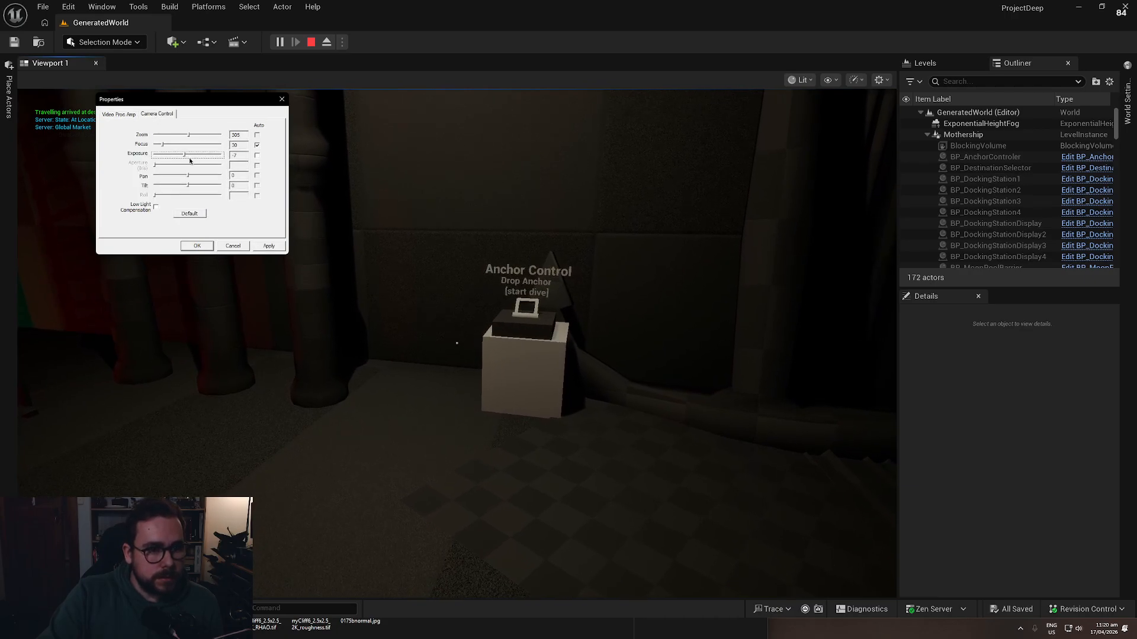
Step: Accept the camera control settings and drop anchor at the mothership's Anchor Control to start the dive
{"action": "left_click", "coordinate": [197, 246]}
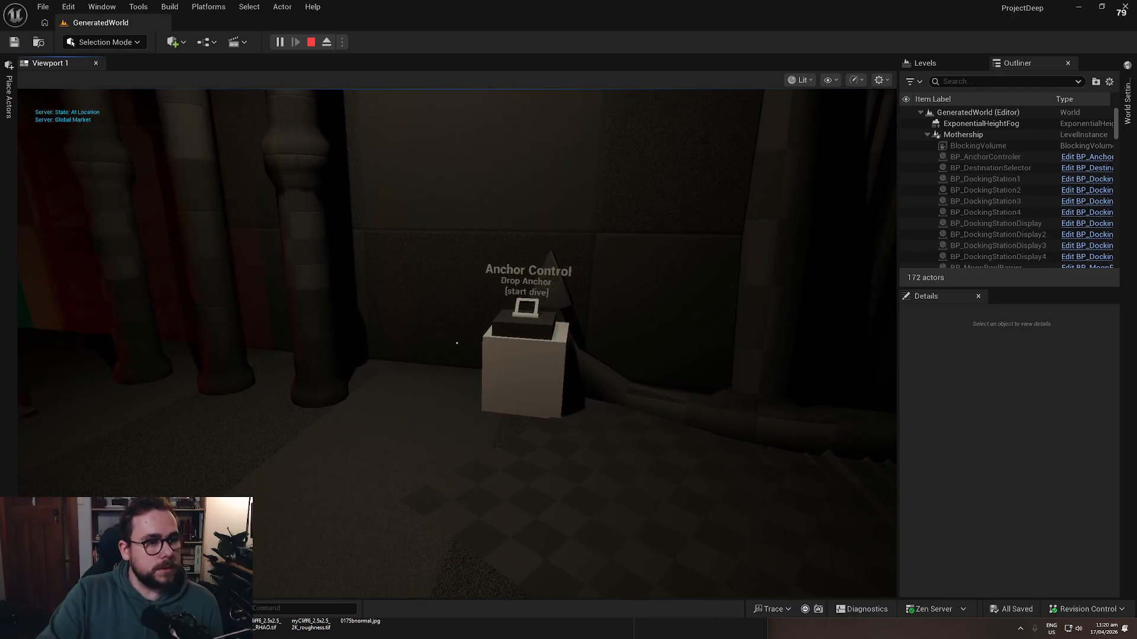
{"action": "left_click", "coordinate": [306, 291]}
{"action": "key", "text": "w"}
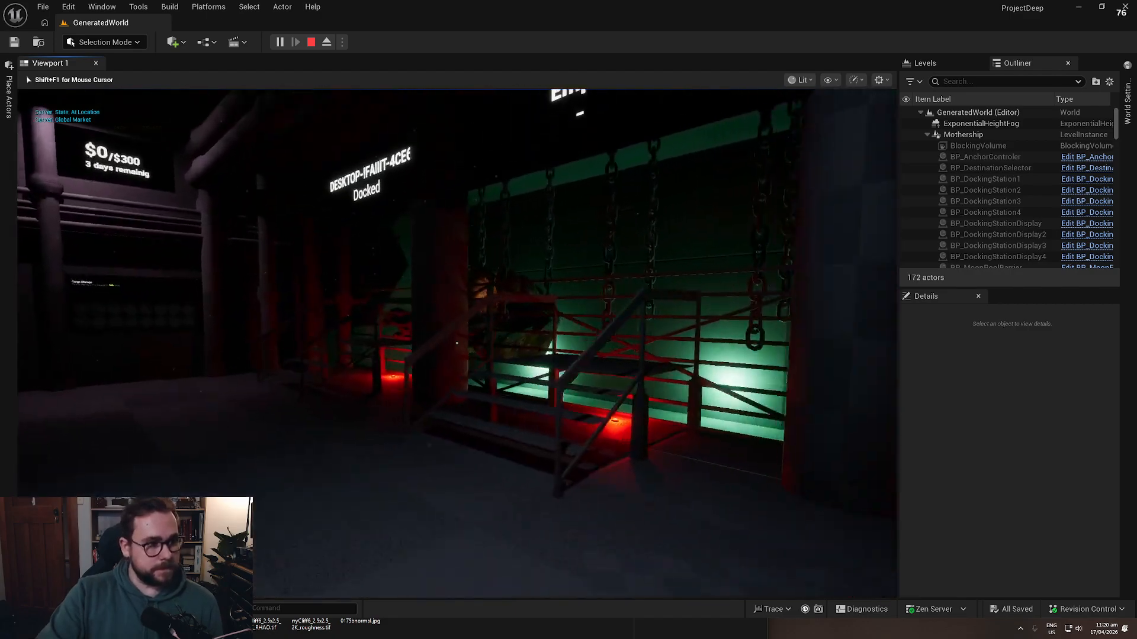
{"action": "key", "text": "w"}
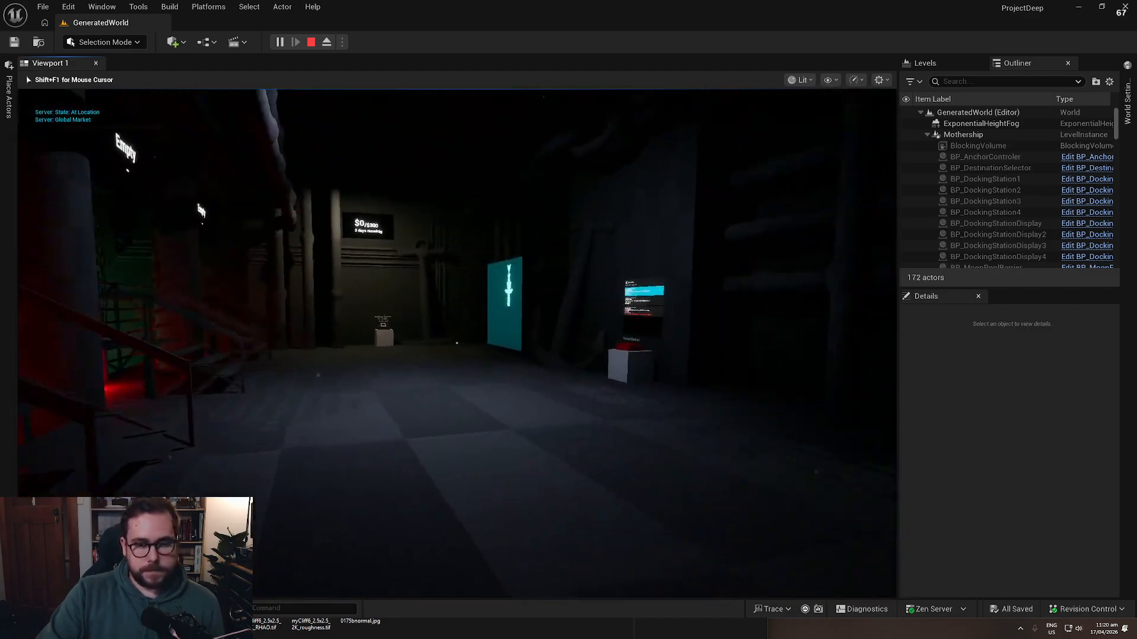
{"action": "key", "text": "w"}
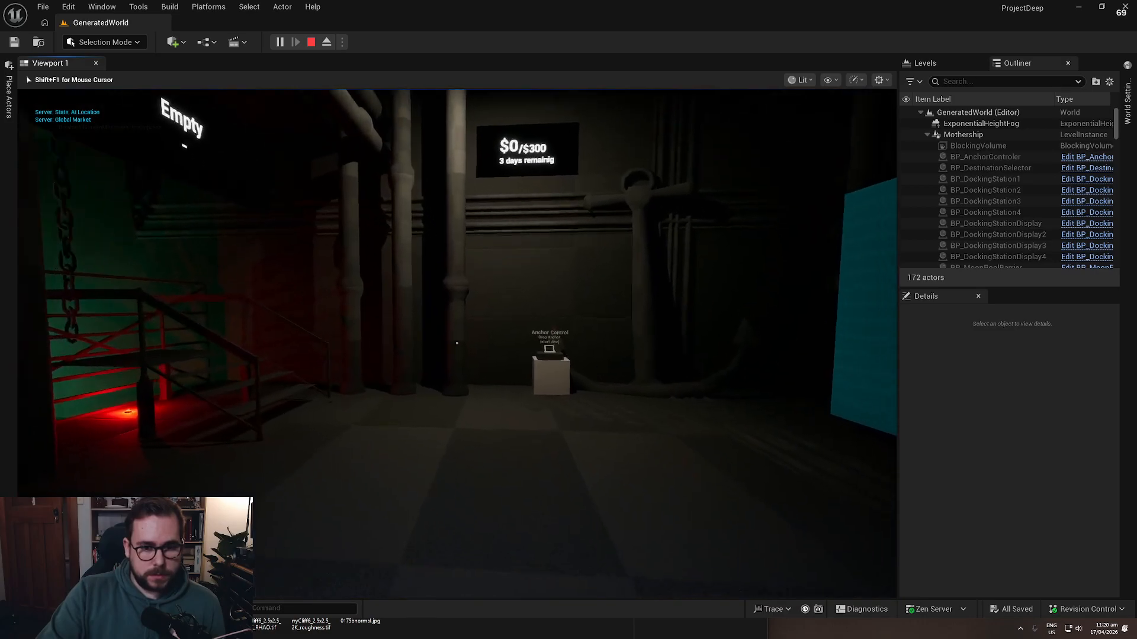
{"action": "key", "text": "w"}
{"action": "key", "text": "e"}
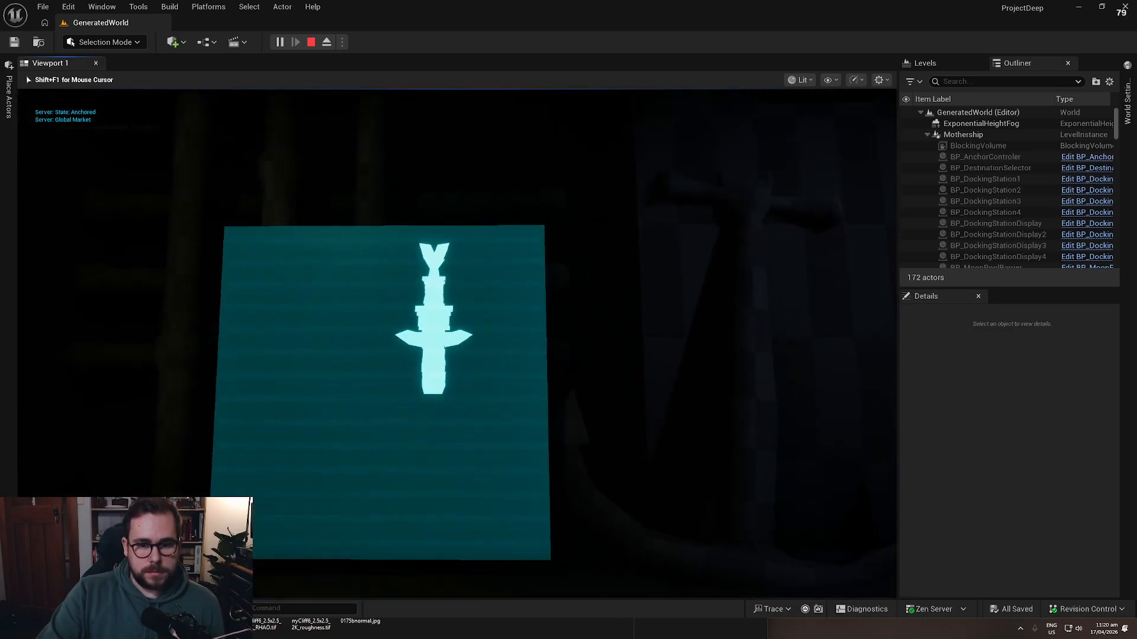
Step: Walk past the generated terrain map display and examine the Cargo Storage wall inside the mothership
{"action": "key", "text": "w"}
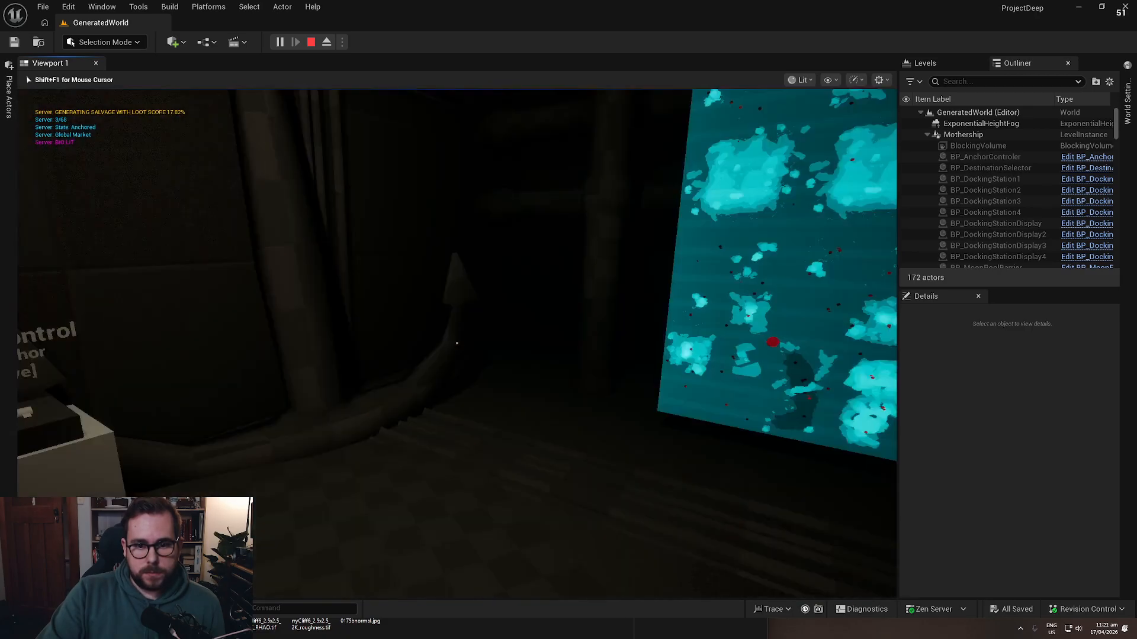
{"action": "key", "text": "w"}
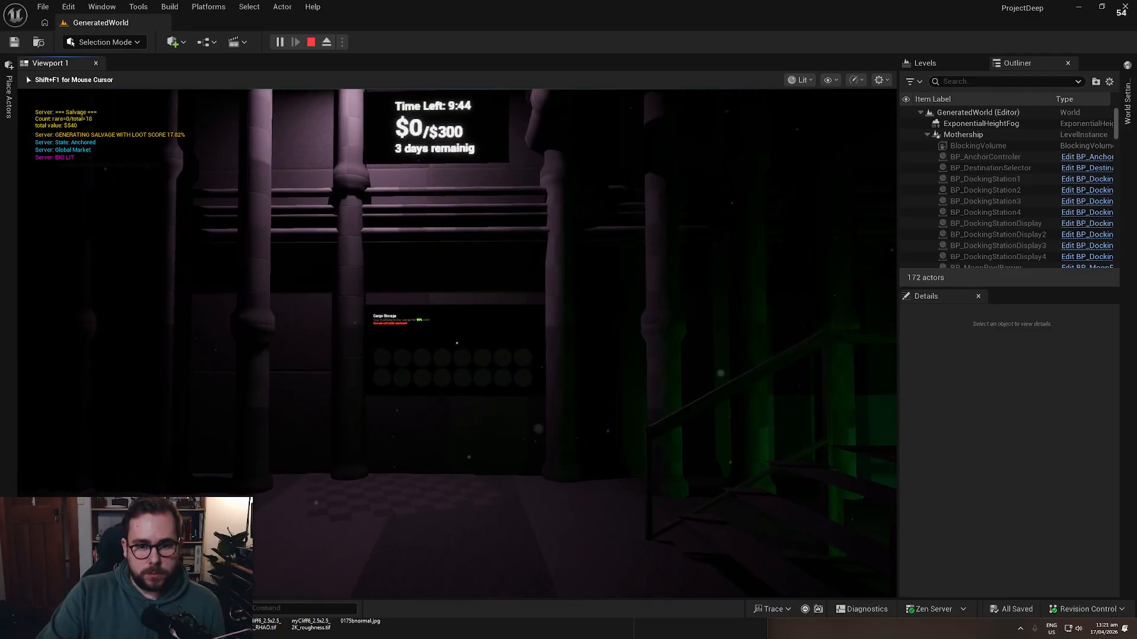
{"action": "key", "text": "w"}
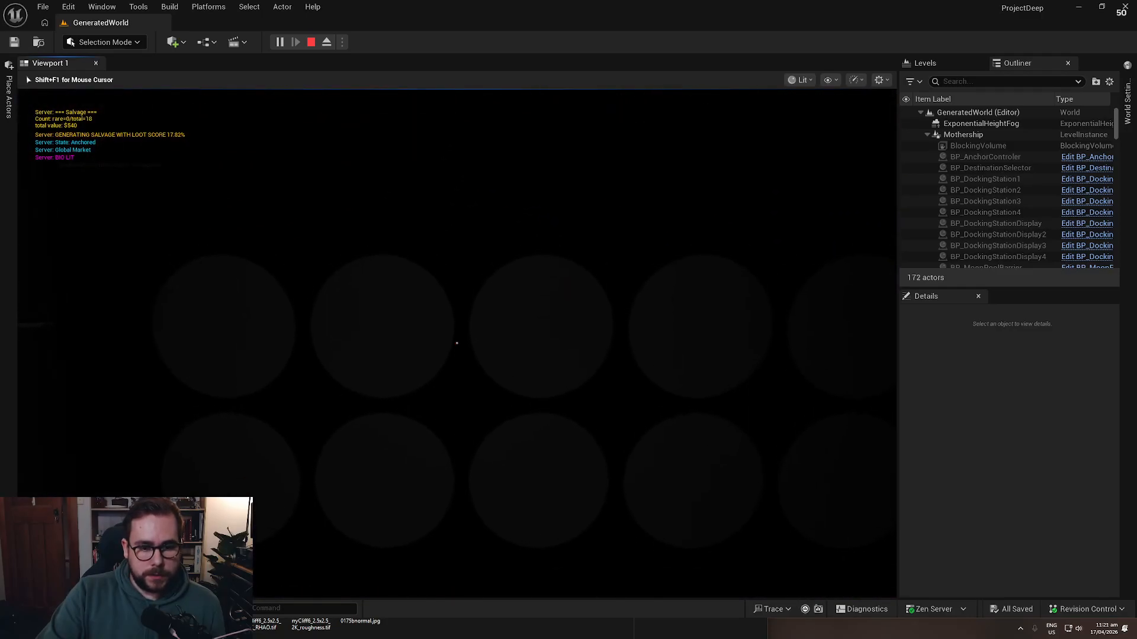
{"action": "key", "text": "s"}
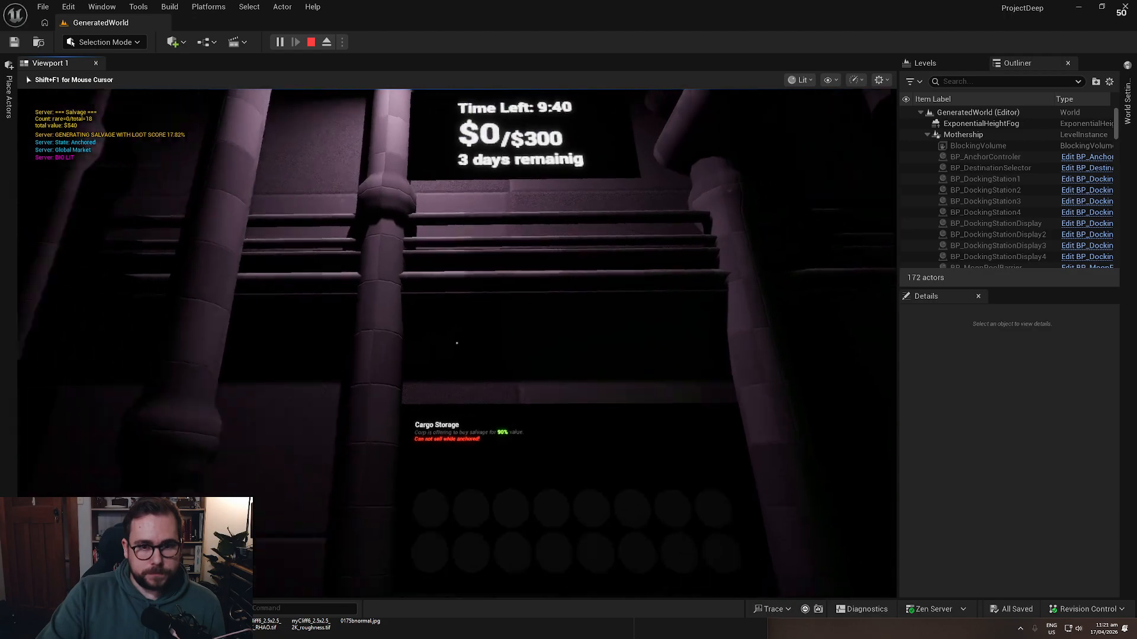
{"action": "key", "text": "s"}
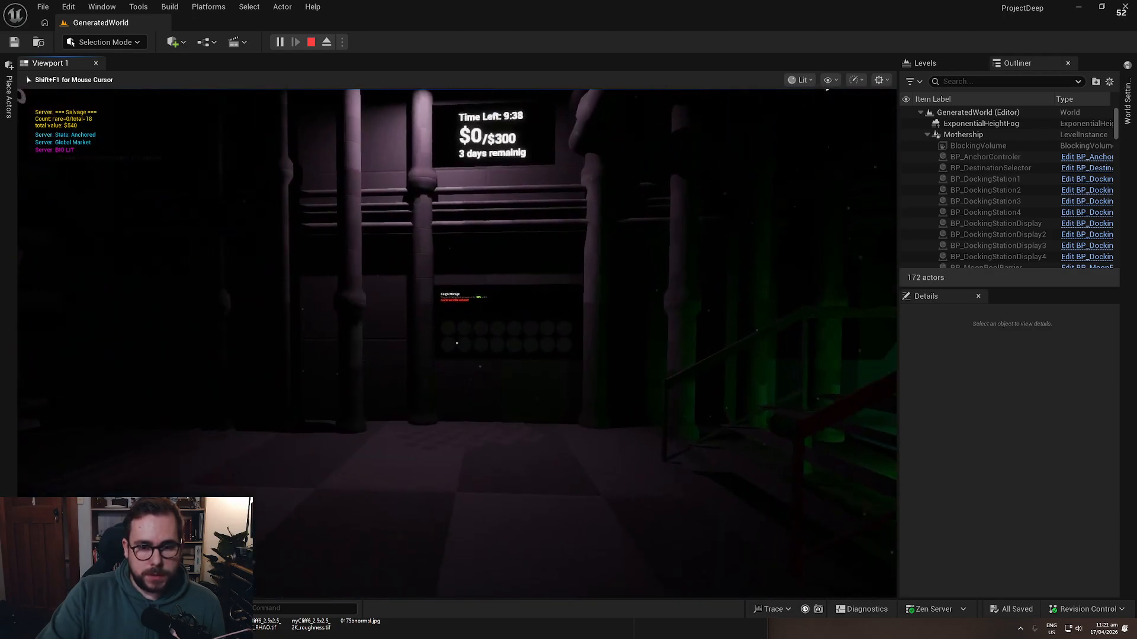
{"action": "key", "text": "w"}
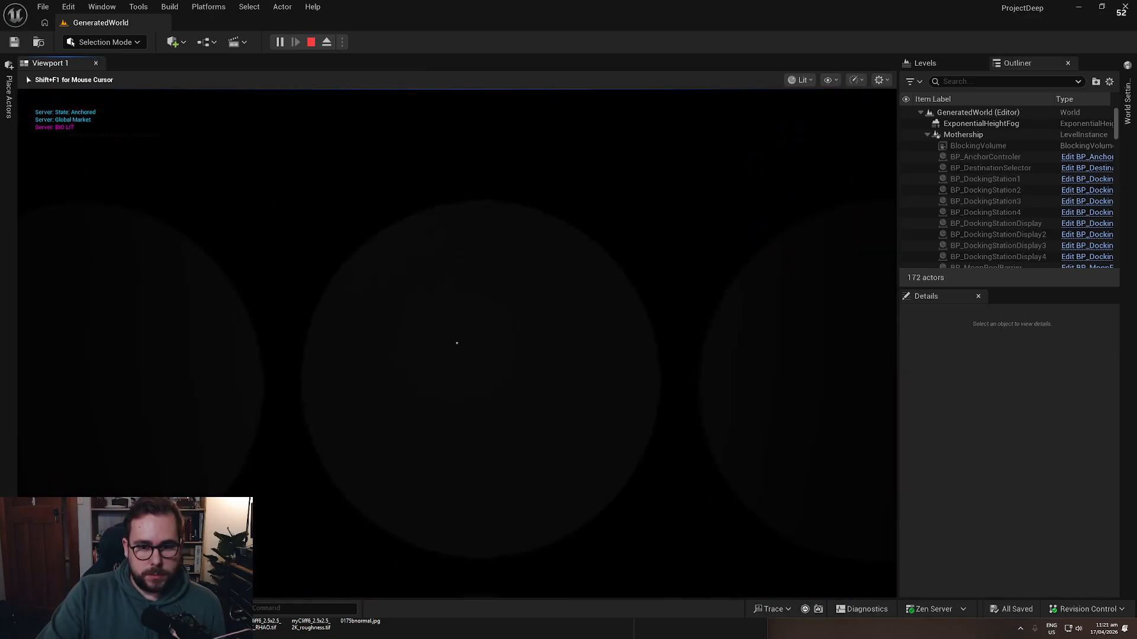
{"action": "key", "text": "s"}
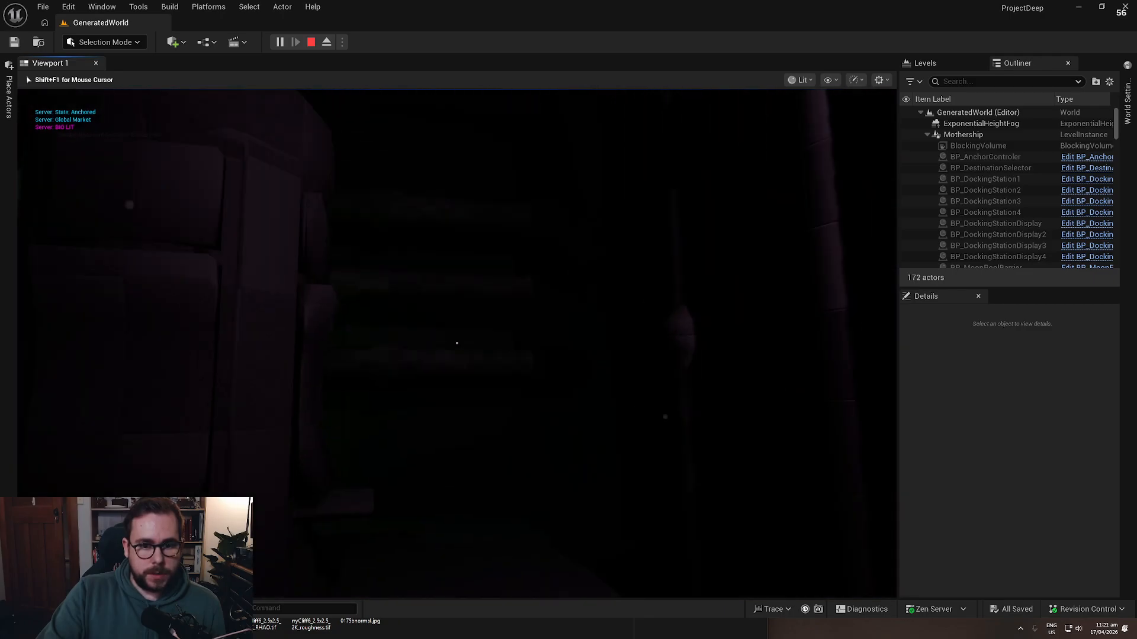
Step: Board the docked submarine, view the generated seabed from its cockpit, and end the play session
{"action": "key", "text": "w"}
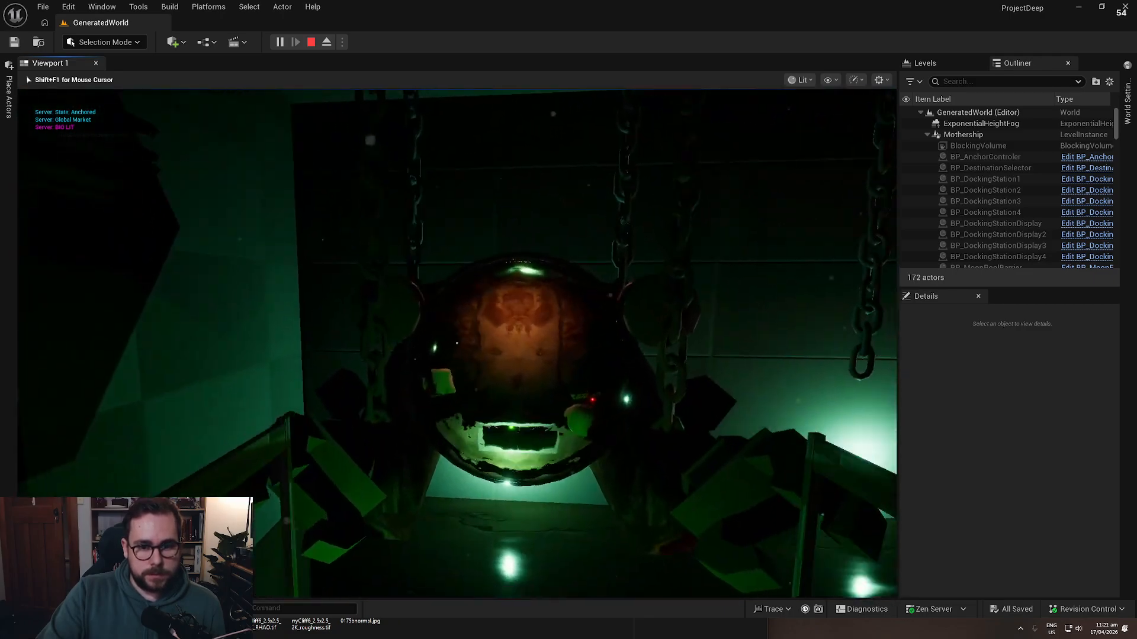
{"action": "key", "text": "e"}
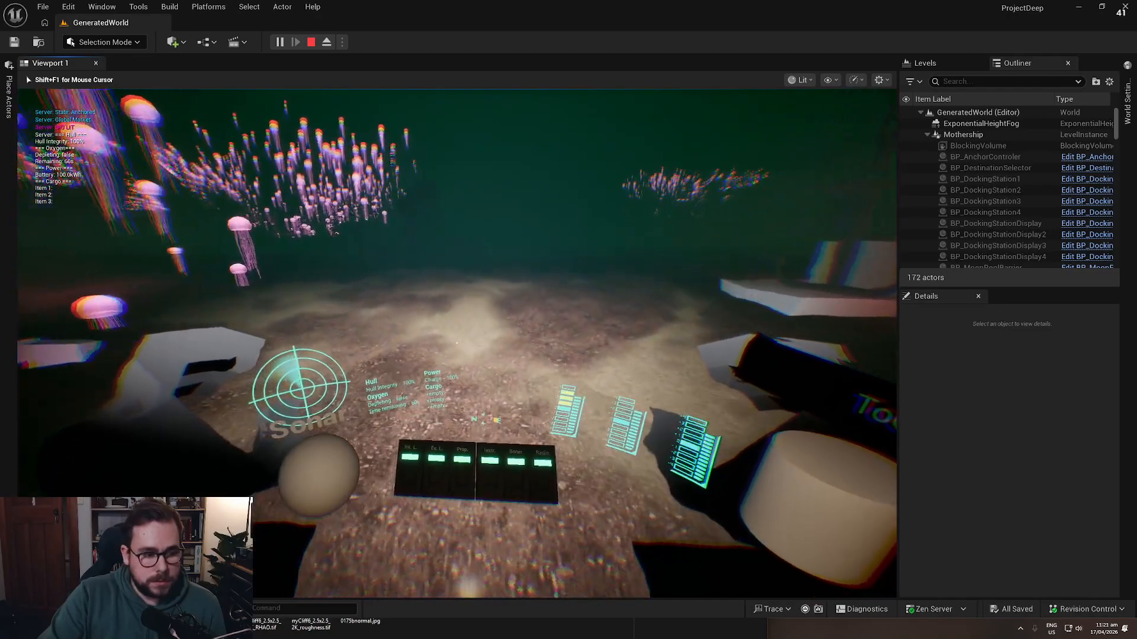
{"action": "key", "text": "shift+F1"}
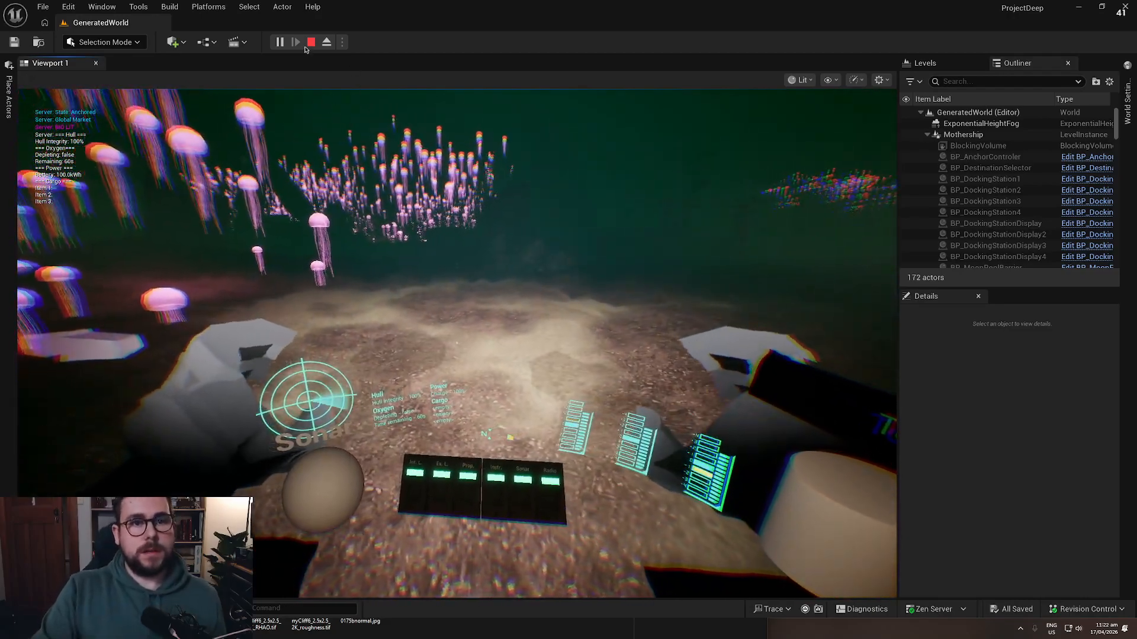
{"action": "key", "text": "Escape"}
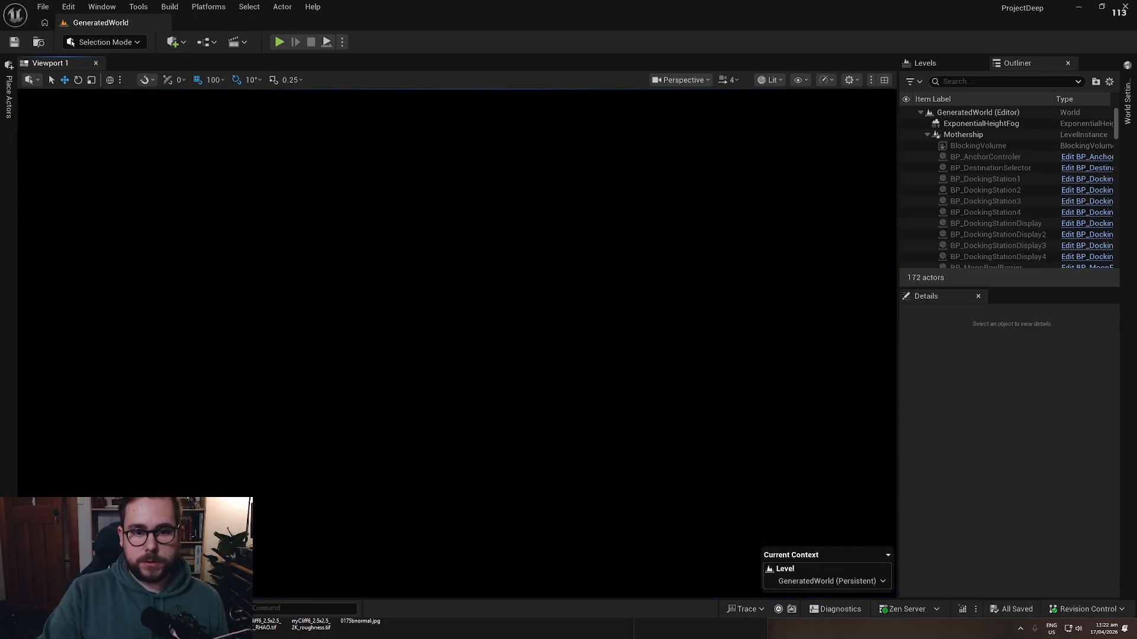
Step: Select the Mothership level instance in GeneratedWorld and inspect its docking area from inside
{"action": "key", "text": "w"}
{"action": "scroll", "coordinate": [457, 287], "scroll_direction": "up", "scroll_amount": 1}
{"action": "right_click_drag", "start_coordinate": [456, 287], "coordinate": [457, 287]}
{"action": "left_click", "coordinate": [985, 134]}
{"action": "key", "text": "w"}
{"action": "scroll", "coordinate": [639, 253], "scroll_direction": "up", "scroll_amount": 3}
{"action": "right_click_drag", "start_coordinate": [639, 254], "coordinate": [639, 253]}
{"action": "key", "text": "w"}
{"action": "scroll", "coordinate": [640, 253], "scroll_direction": "down", "scroll_amount": 8}
{"action": "key", "text": "w"}
{"action": "key", "text": "g"}
Step: Open the recent TubeTest level and look around its glass salvage pipe from several angles
{"action": "left_click", "coordinate": [35, 8]}
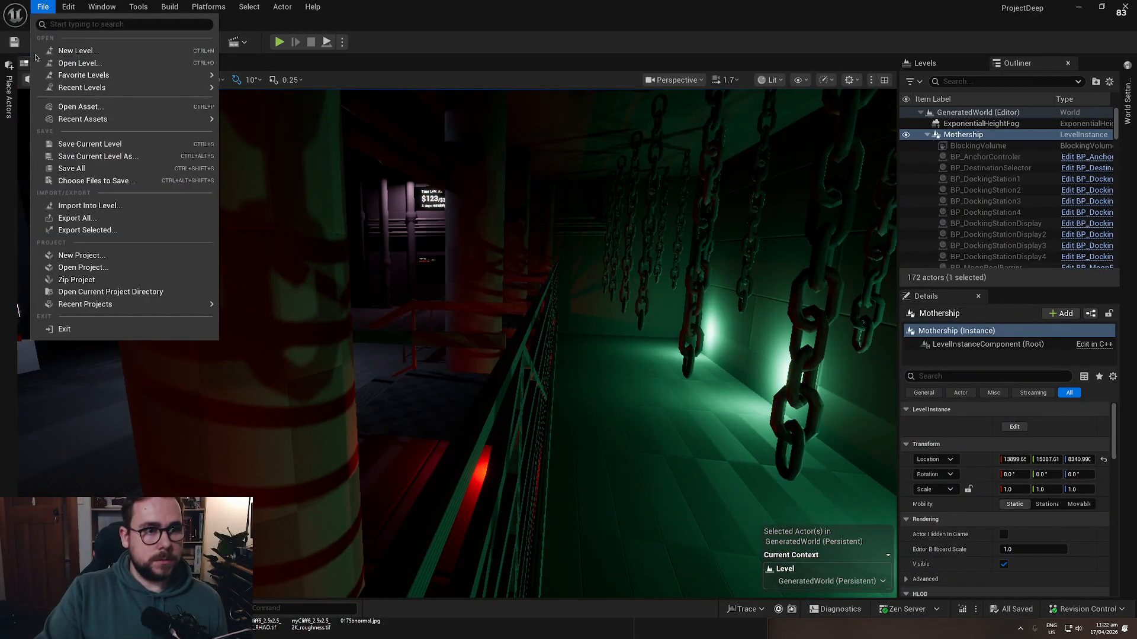
{"action": "mouse_move", "coordinate": [141, 93]}
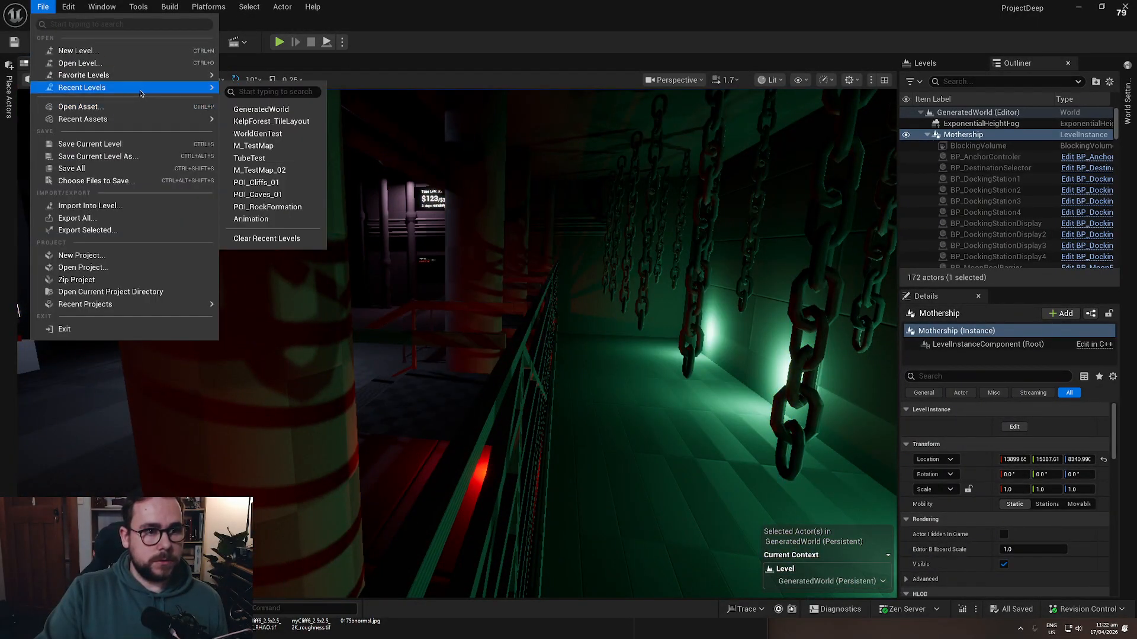
{"action": "left_click", "coordinate": [275, 157]}
{"action": "right_click_drag", "start_coordinate": [513, 399], "coordinate": [542, 407]}
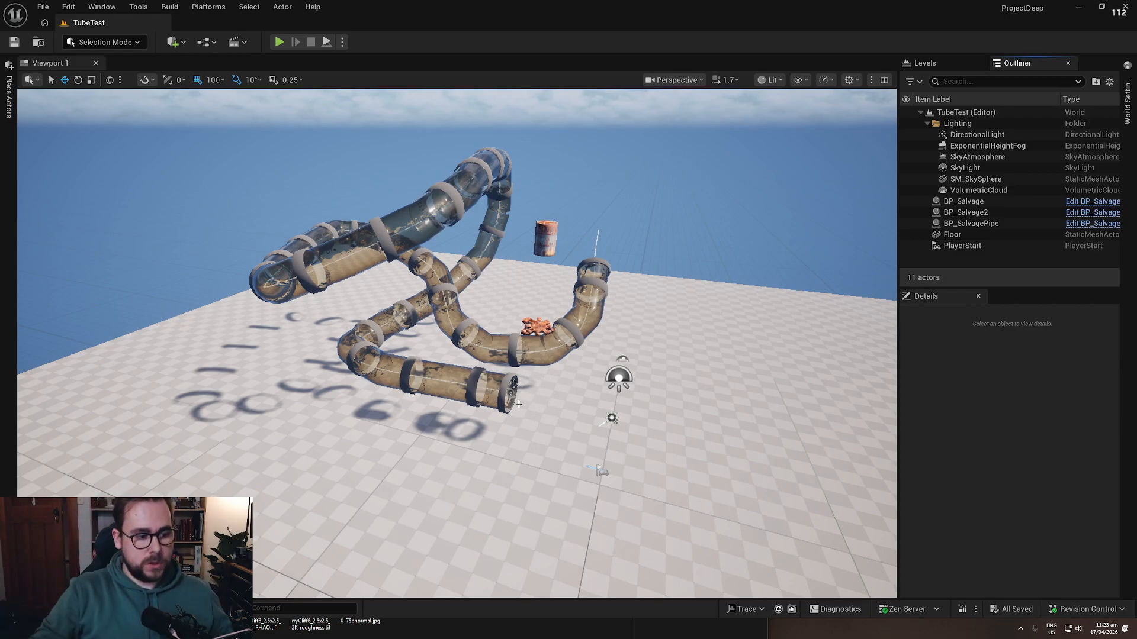
{"action": "right_click_drag", "start_coordinate": [519, 404], "coordinate": [464, 340]}
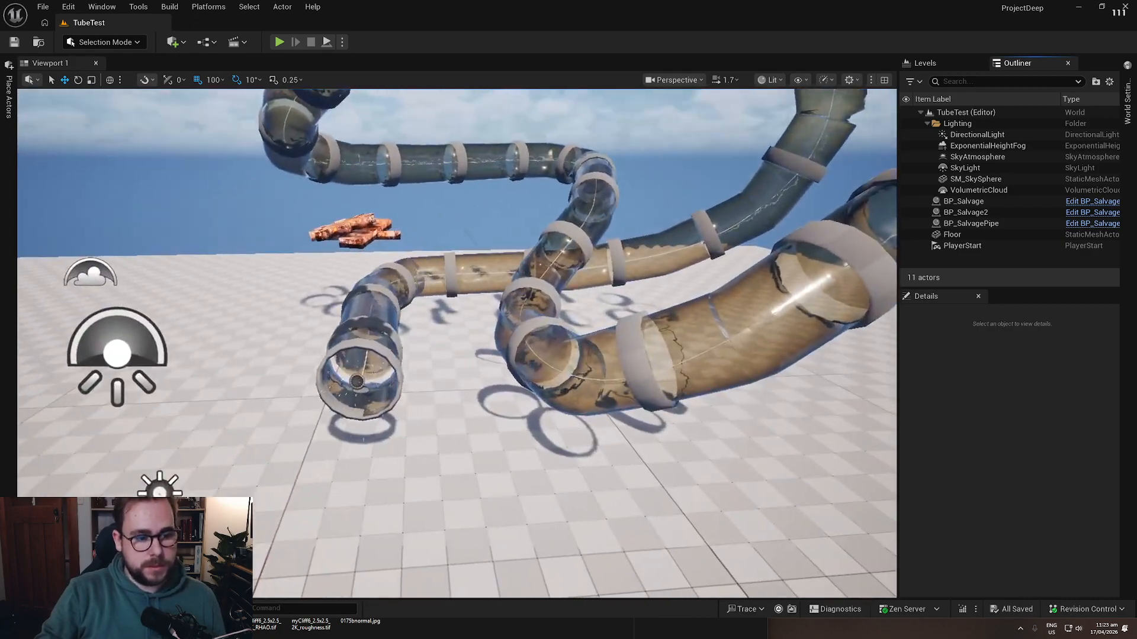
{"action": "right_click_drag", "start_coordinate": [505, 406], "coordinate": [521, 394]}
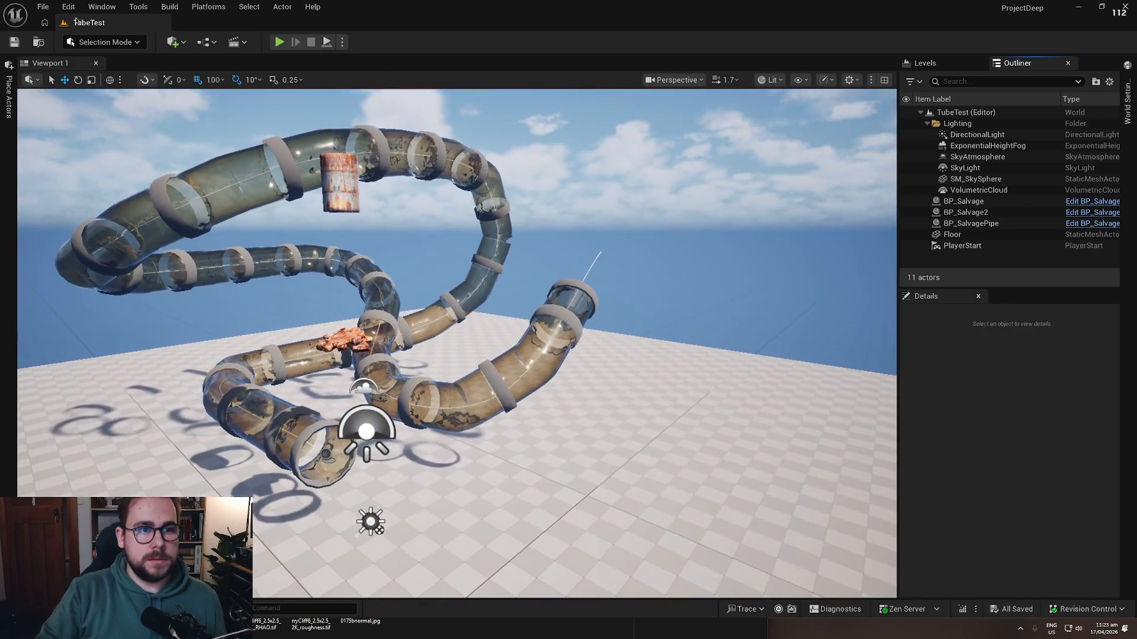
Step: Reload TubeTest from the recent levels and bring the salvage pipe into view
{"action": "left_click", "coordinate": [43, 7]}
{"action": "mouse_move", "coordinate": [116, 89]}
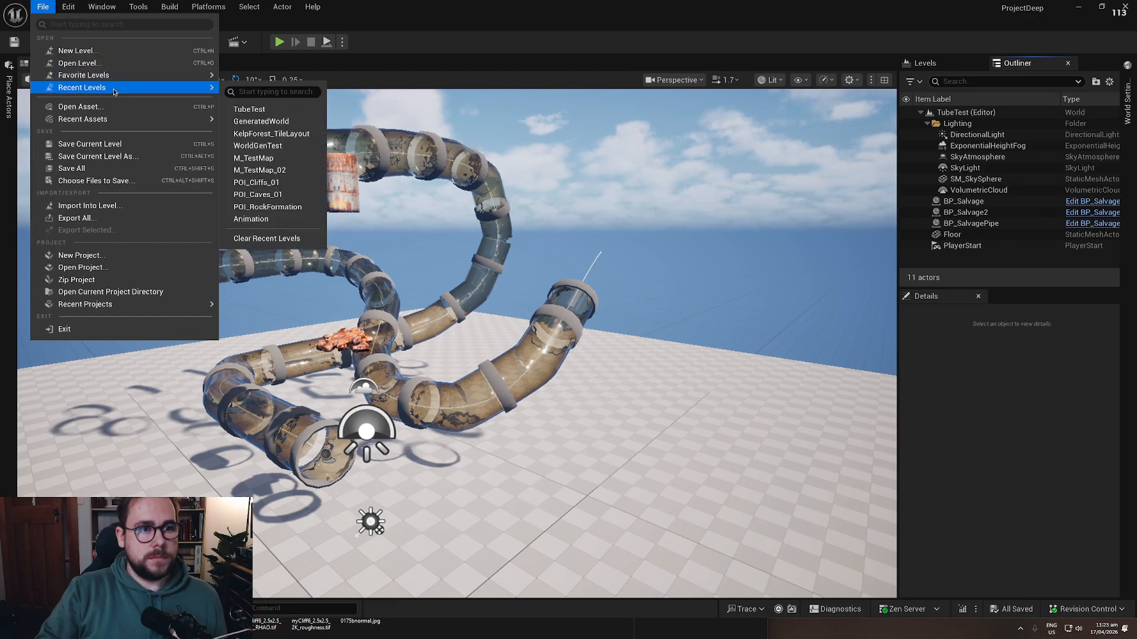
{"action": "left_click", "coordinate": [283, 111]}
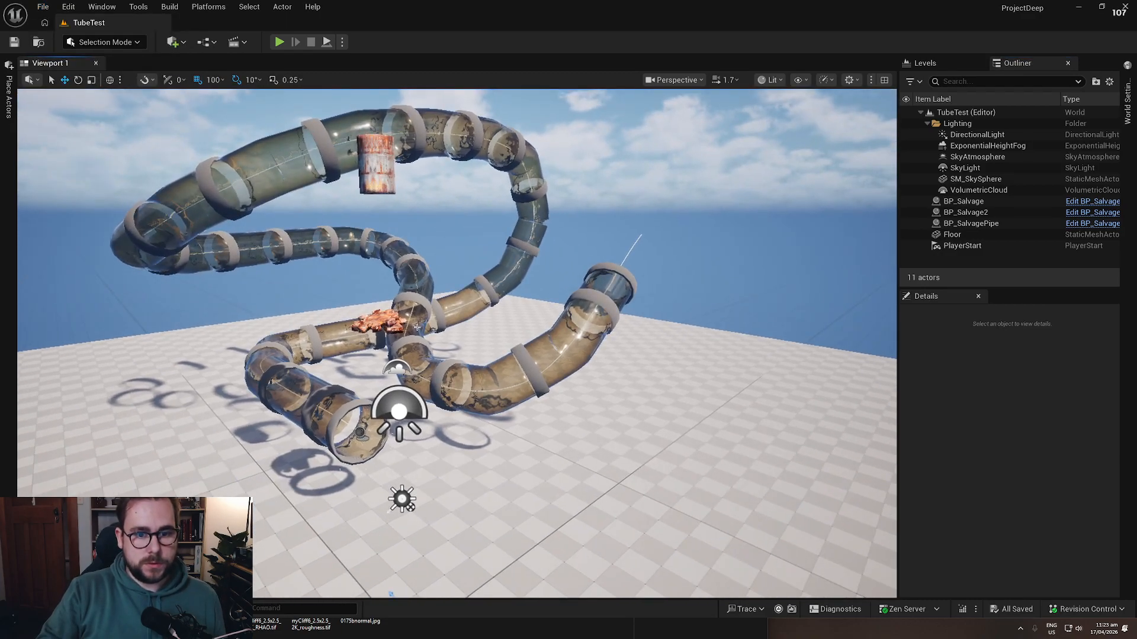
{"action": "right_click_drag", "start_coordinate": [408, 318], "coordinate": [379, 290]}
Step: Simulate the TubeTest level and inspect the salvage pieces around the pipe from afar and close up
{"action": "left_click", "coordinate": [279, 41]}
{"action": "key", "text": "s"}
{"action": "key", "text": "a"}
{"action": "mouse_move", "coordinate": [492, 379]}
{"action": "right_mouse_down"}
{"action": "mouse_move", "coordinate": [390, 402]}
{"action": "mouse_move", "coordinate": [492, 379]}
{"action": "right_mouse_up"}
{"action": "key", "text": "s"}
{"action": "key", "text": "a"}
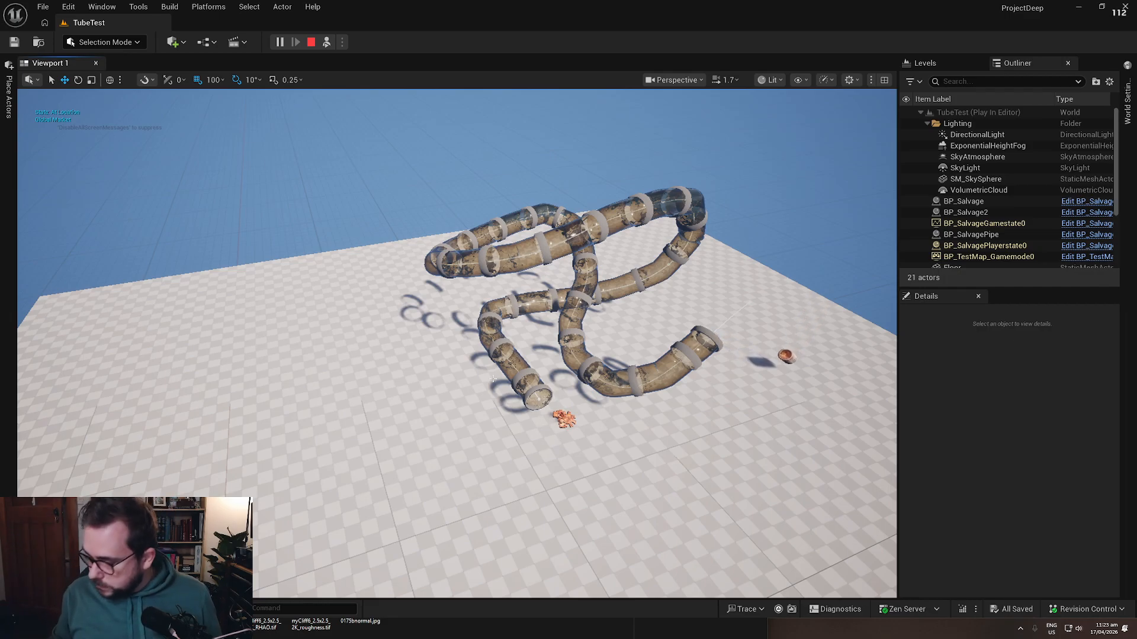
{"action": "right_click_drag", "start_coordinate": [493, 379], "coordinate": [648, 434]}
{"action": "key", "text": "w"}
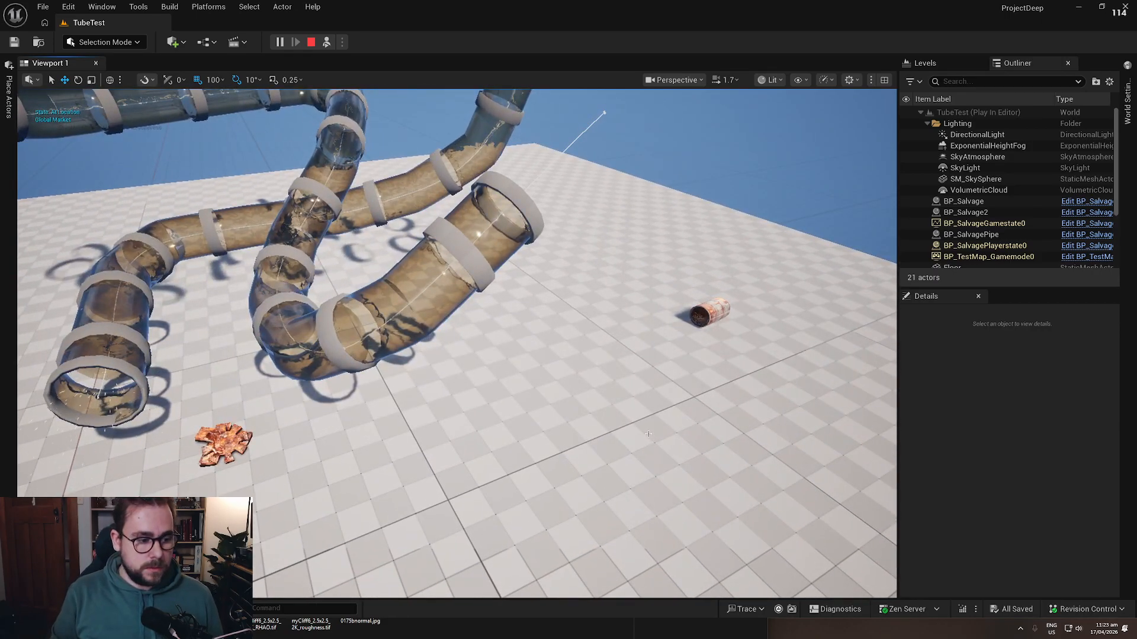
{"action": "left_click", "coordinate": [1008, 351]}
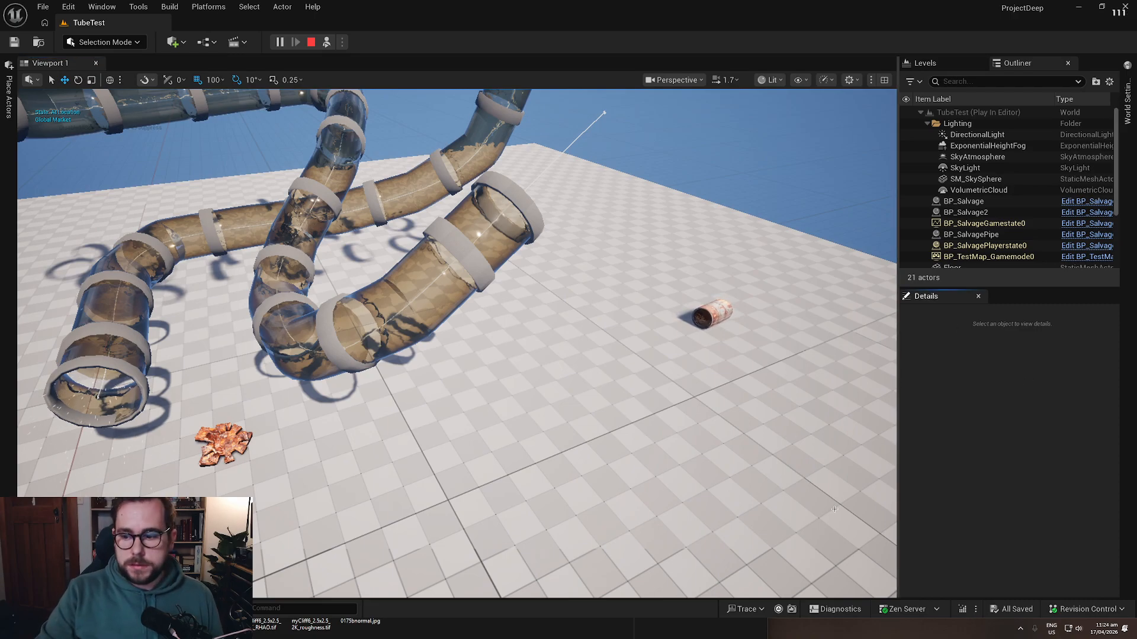
{"action": "left_click", "coordinate": [1105, 628]}
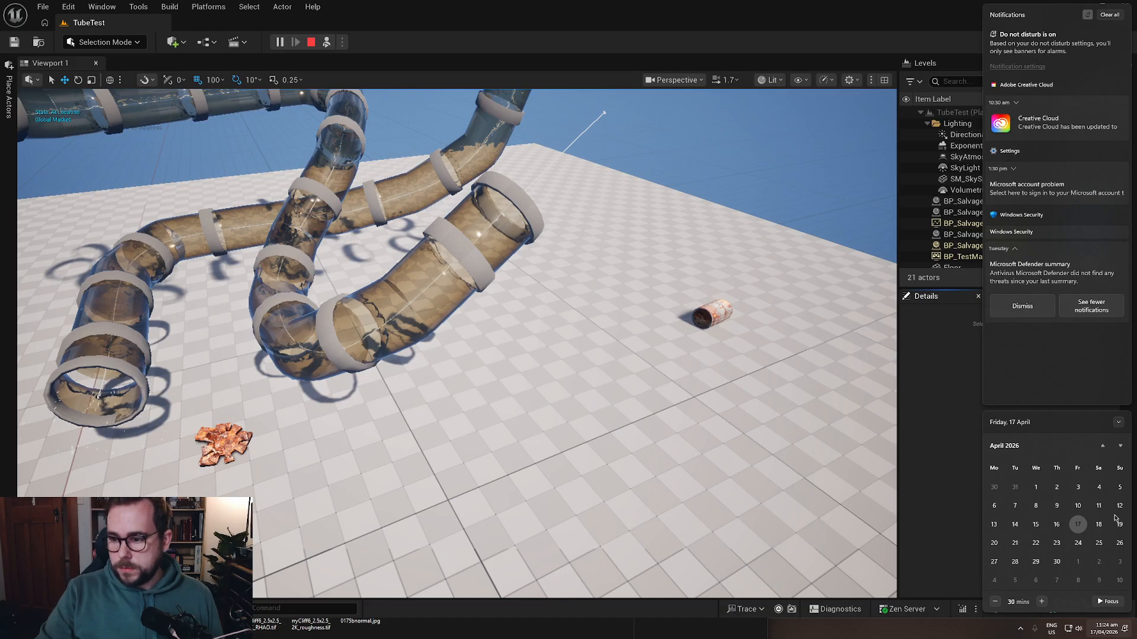
{"action": "left_click", "coordinate": [620, 416]}
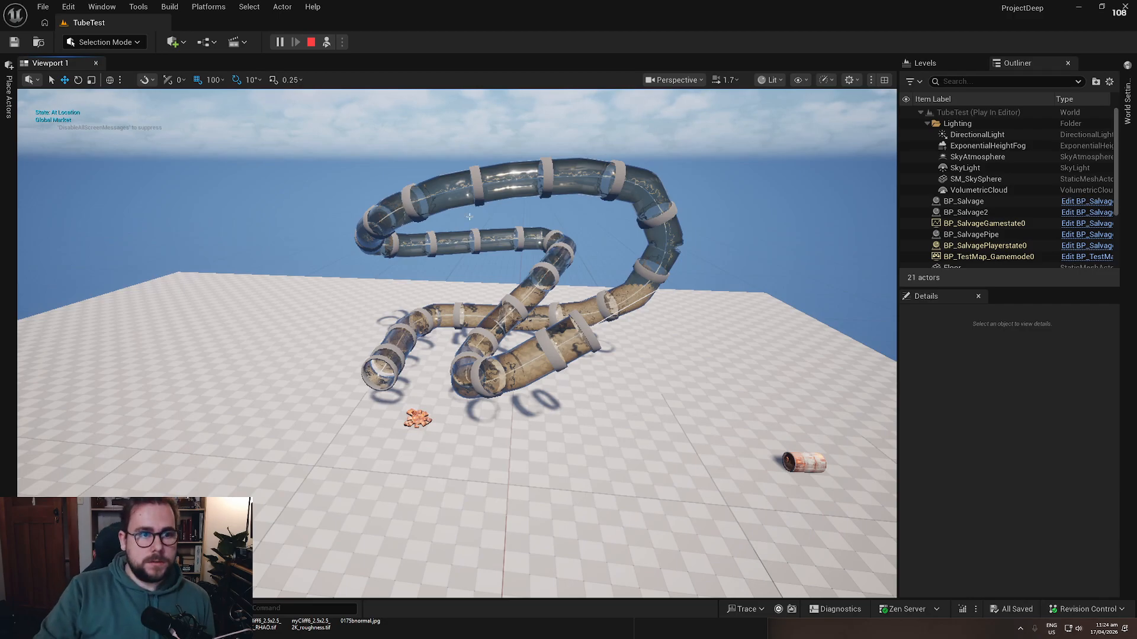
Step: View the whole salvage pipe and its salvage pieces once more, and stop the simulation
{"action": "key", "text": "w"}
{"action": "right_click_drag", "start_coordinate": [528, 310], "coordinate": [556, 320]}
{"action": "key", "text": "s"}
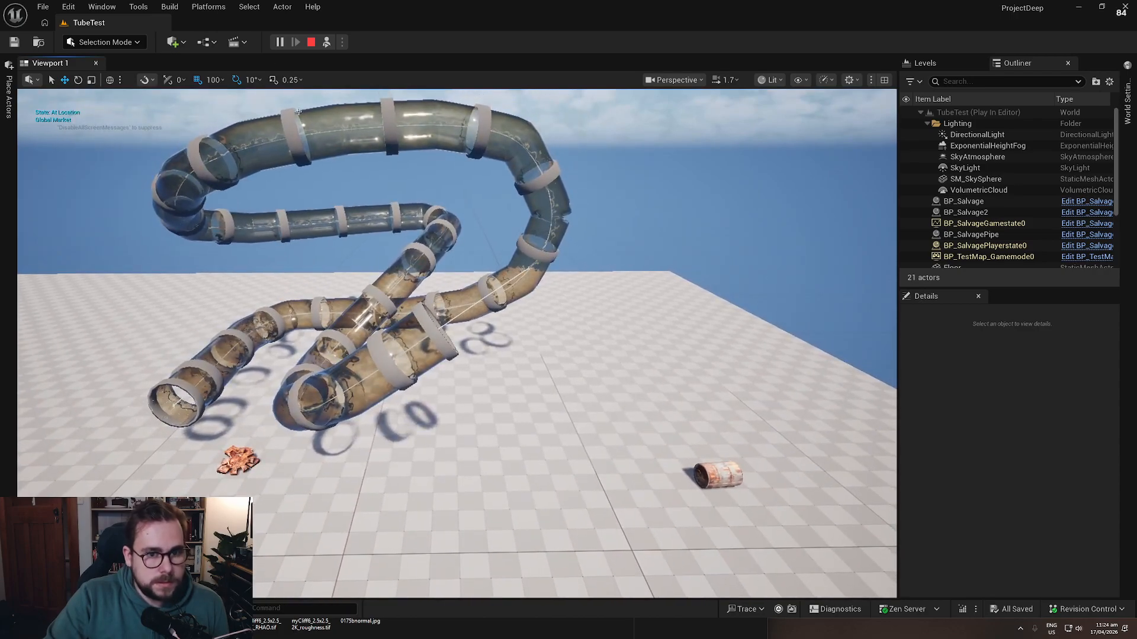
{"action": "left_click", "coordinate": [310, 43]}
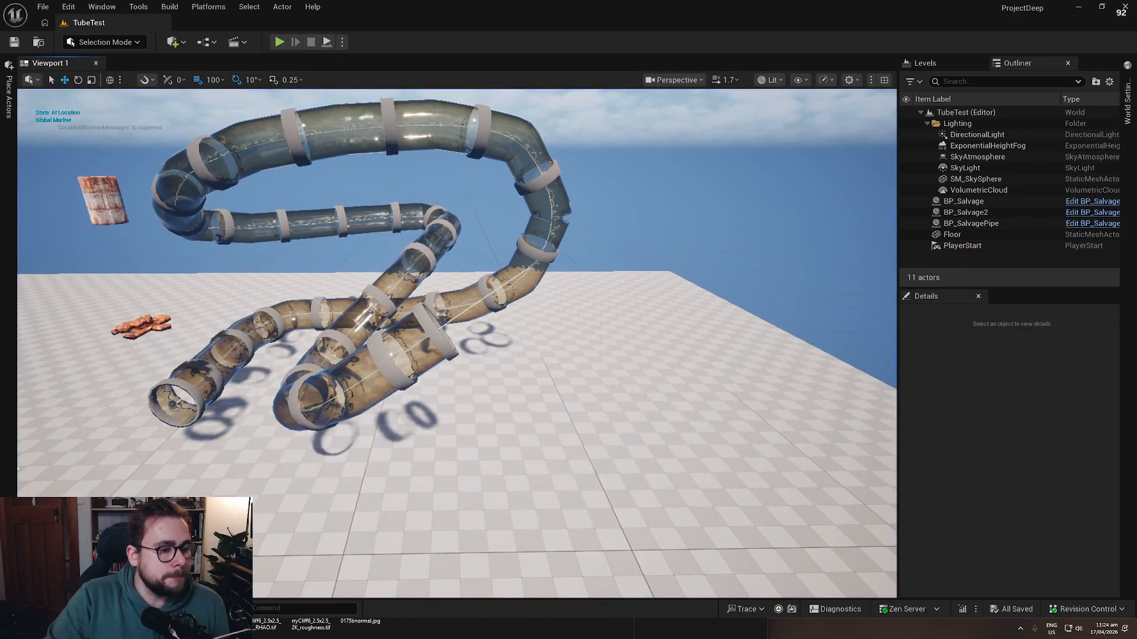